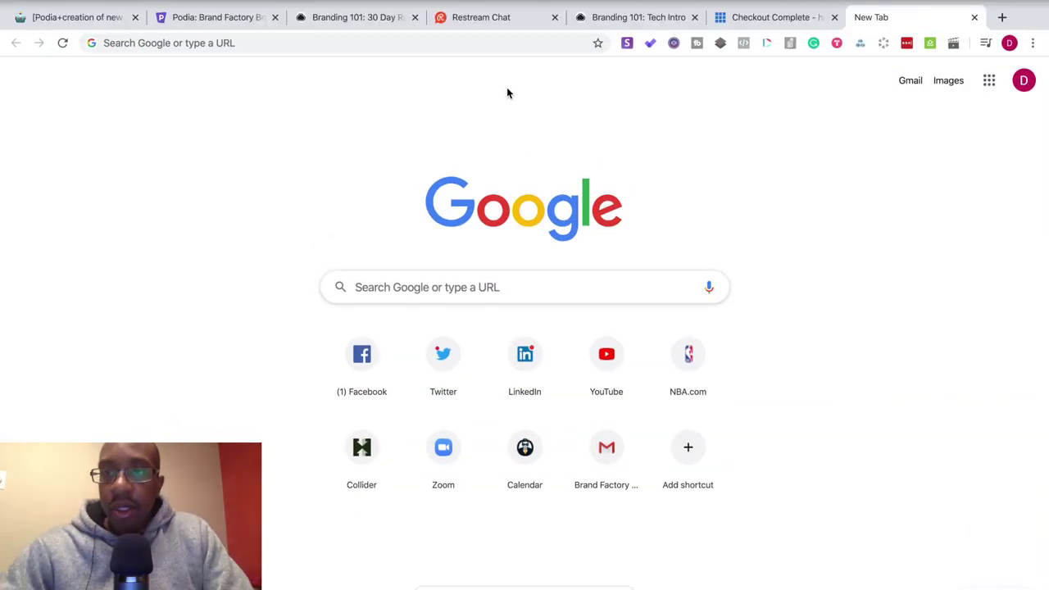
# - Load squidhub.com/home/#/ in a new Chrome tab via the 'squi' autocomplete
pyautogui.click(1000, 17)
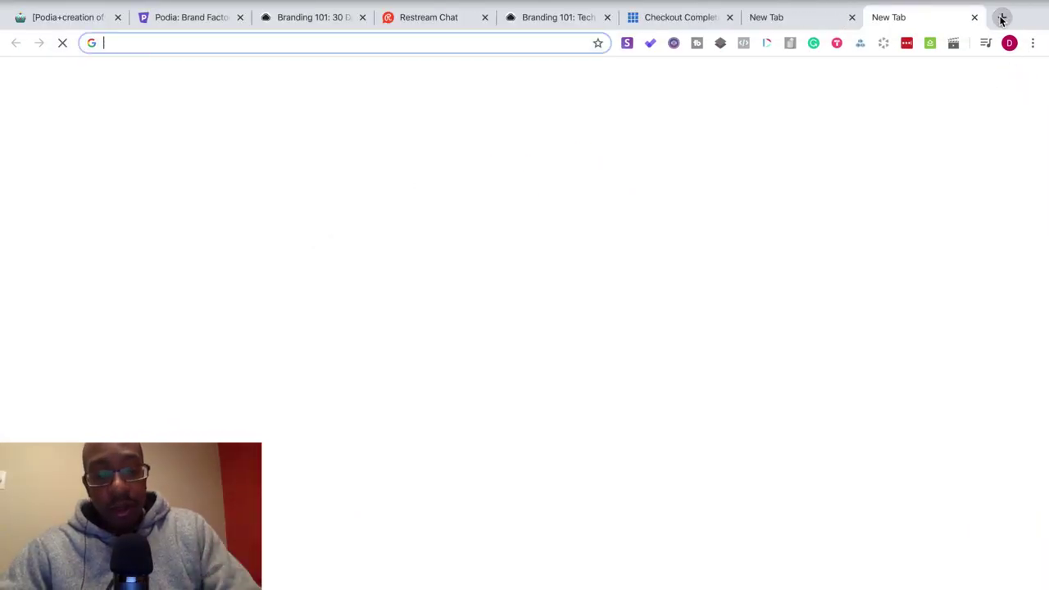
pyautogui.write('squi')
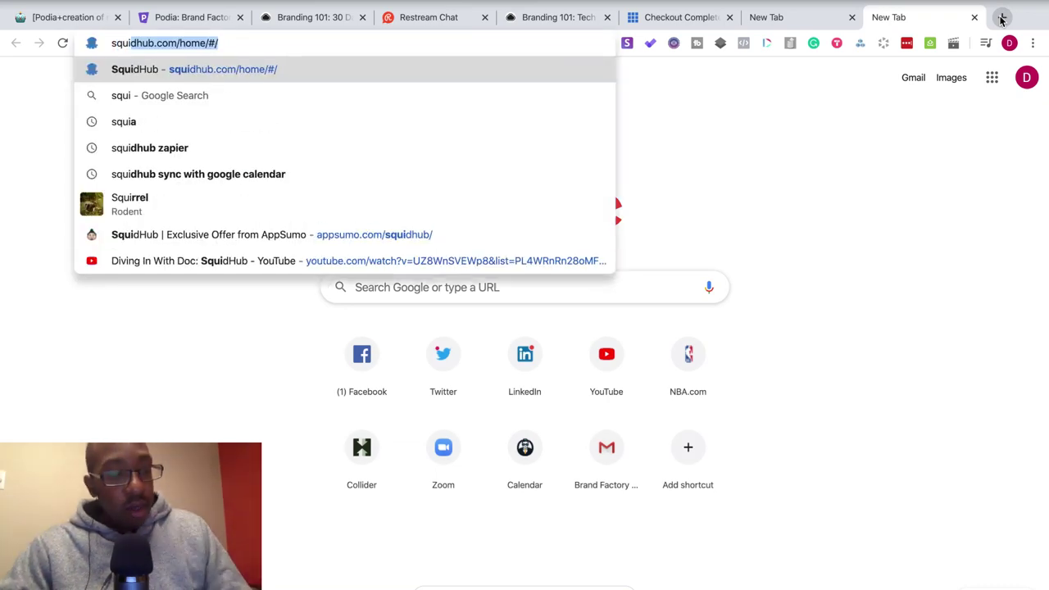
pyautogui.press('Return')
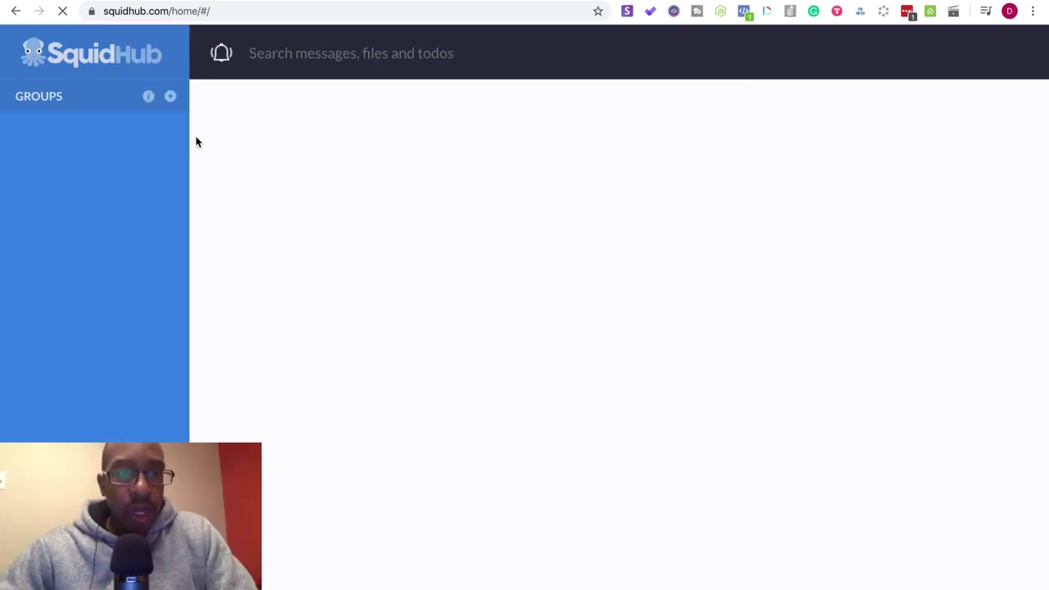
# - Create BF Labs todo 'Add new domain (buildwithdoc.com to attach it to Carrd site)' under Build W/Me, assigned, due 25 March
pyautogui.click(25, 190)
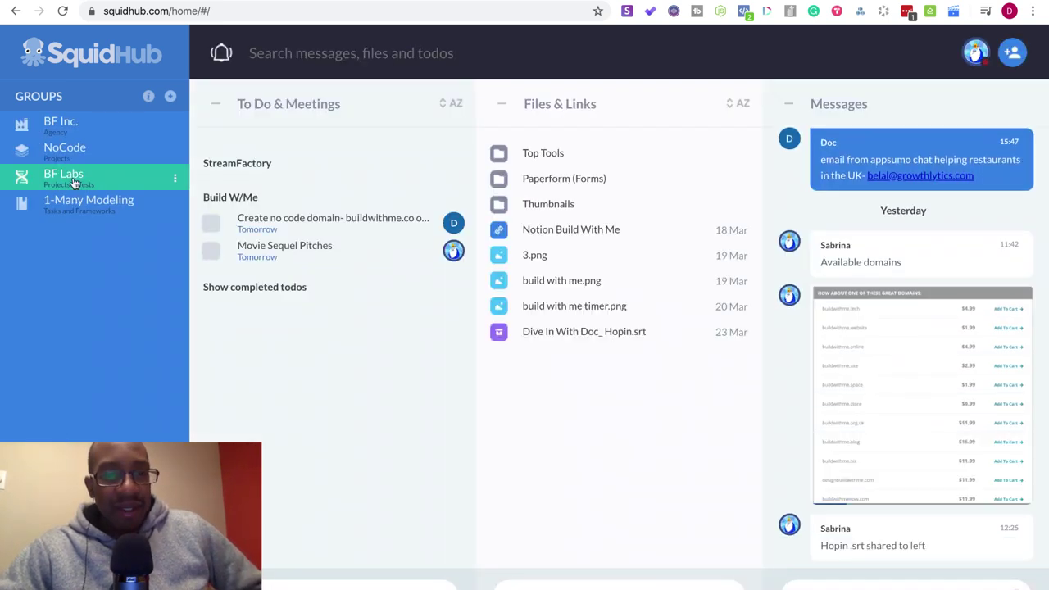
pyautogui.click(74, 180)
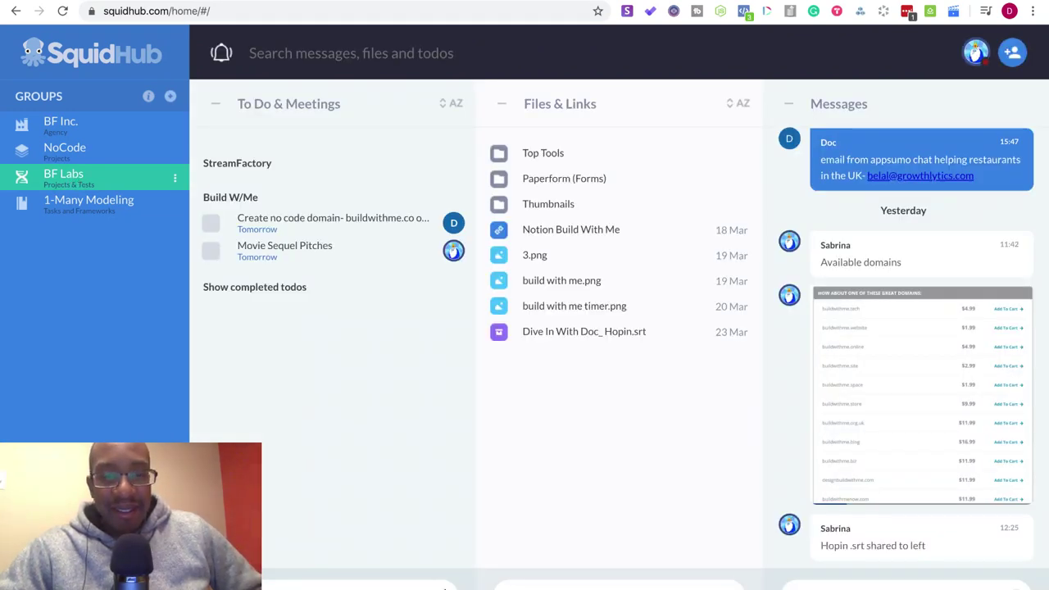
pyautogui.click(416, 563)
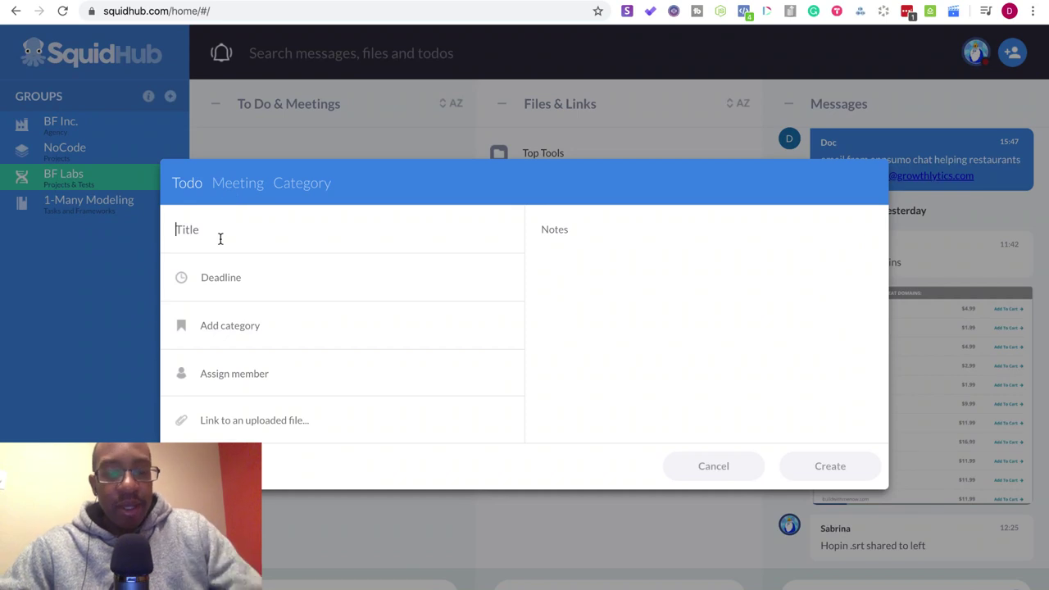
pyautogui.write('Add n')
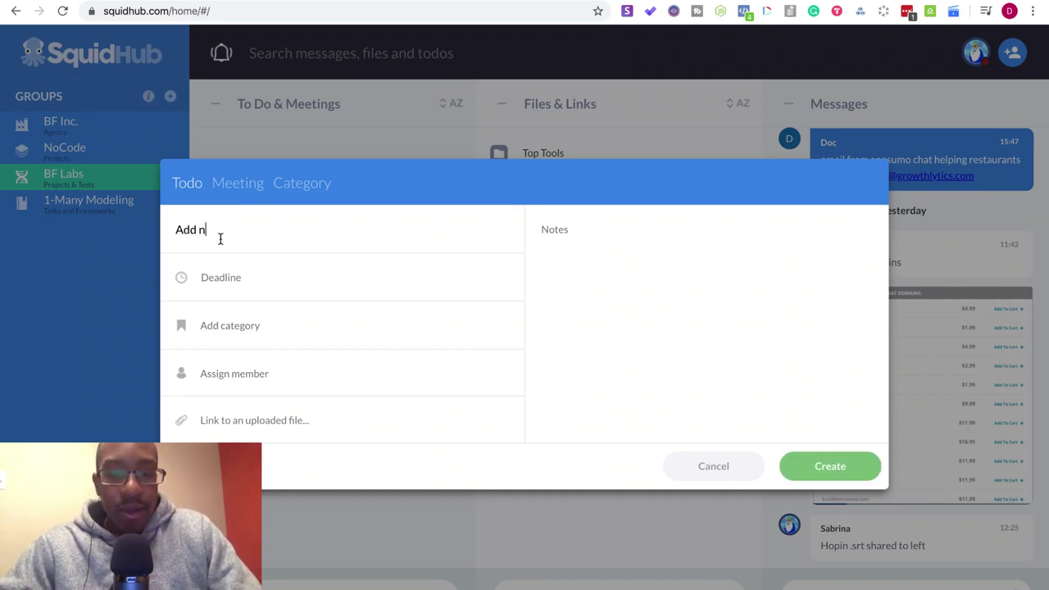
pyautogui.write('ew domain')
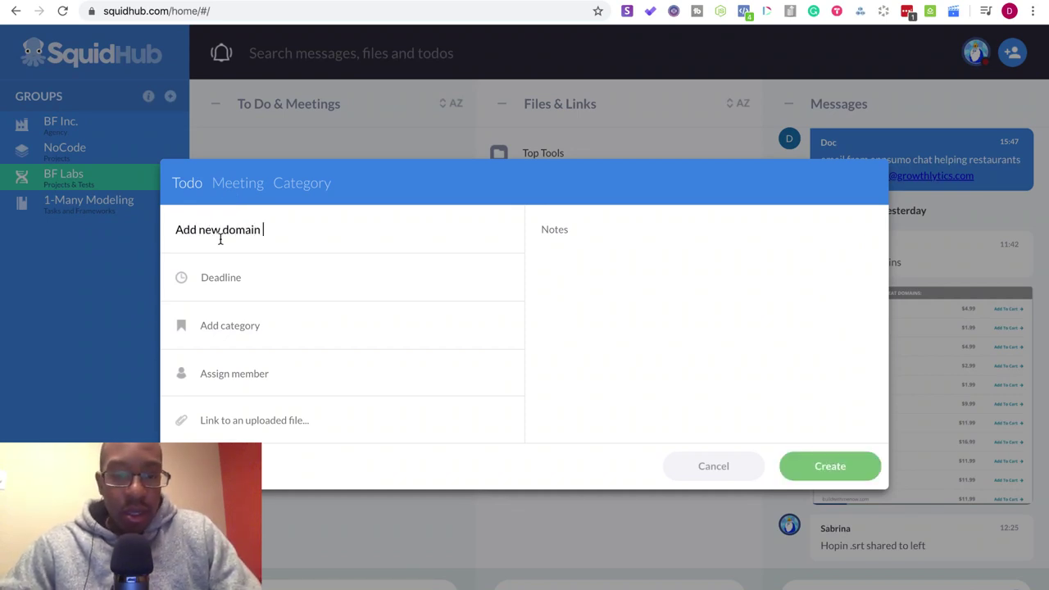
pyautogui.write(' (build')
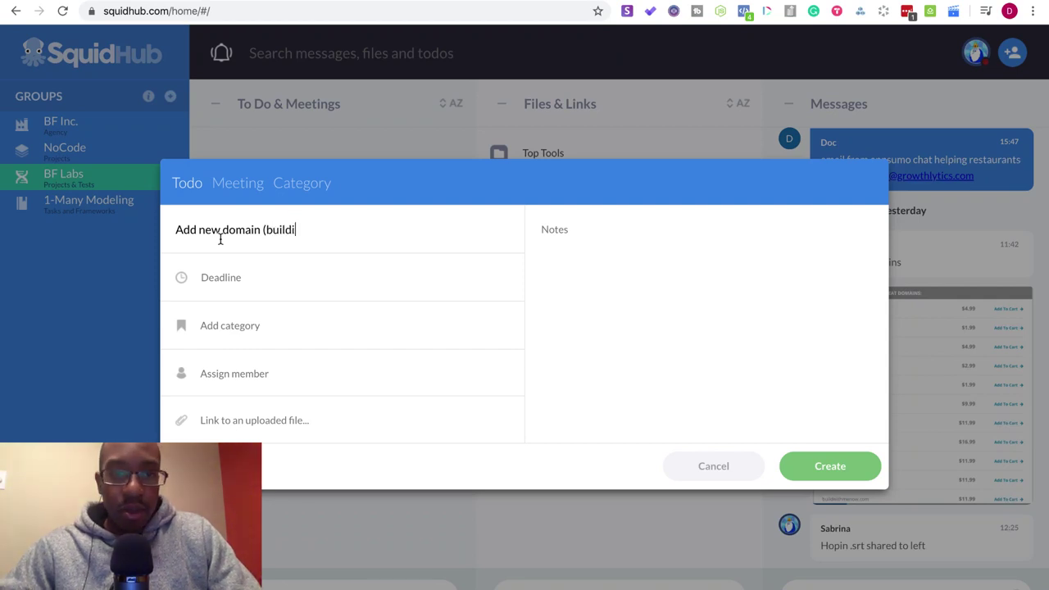
pyautogui.write('with')
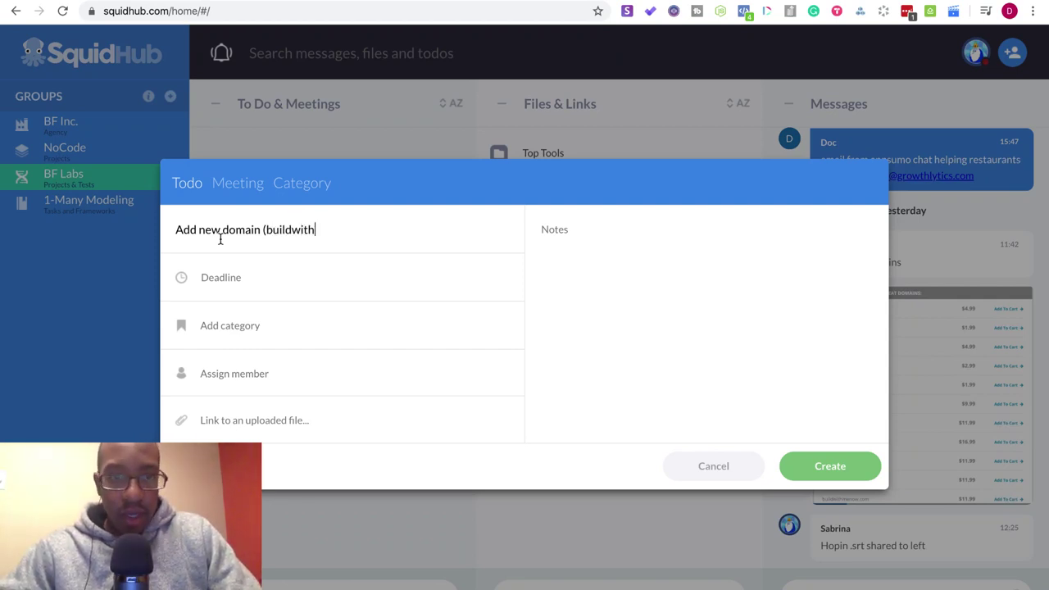
pyautogui.write('doc.co')
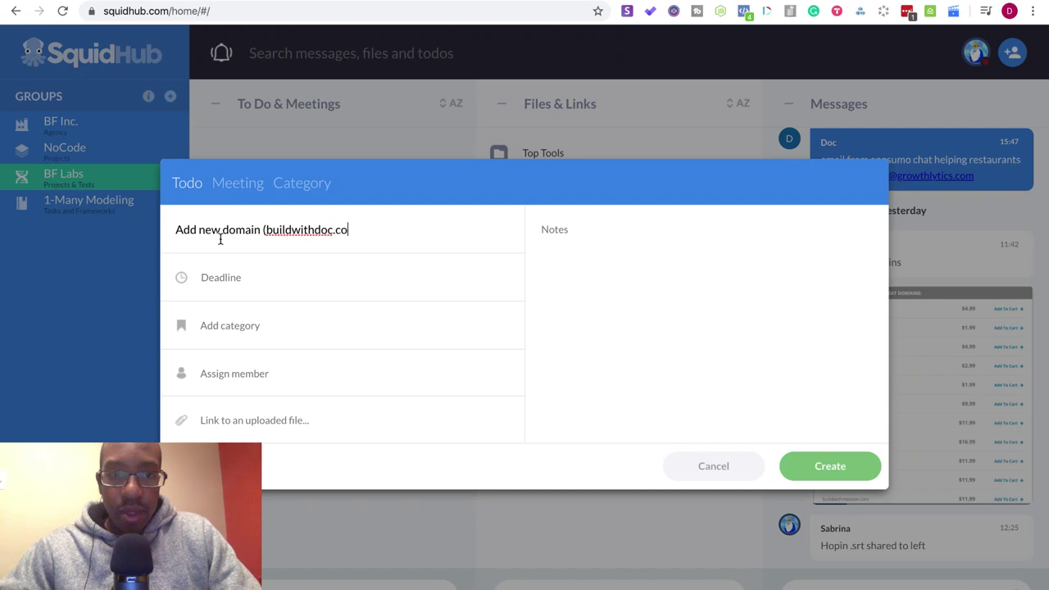
pyautogui.write('m to attac')
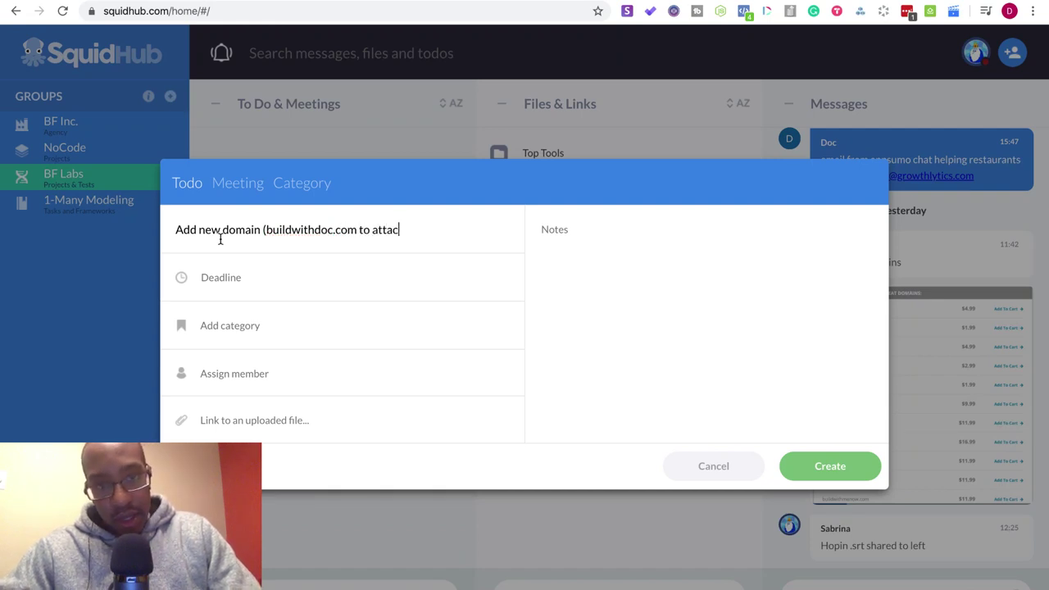
pyautogui.write('h it to Ca')
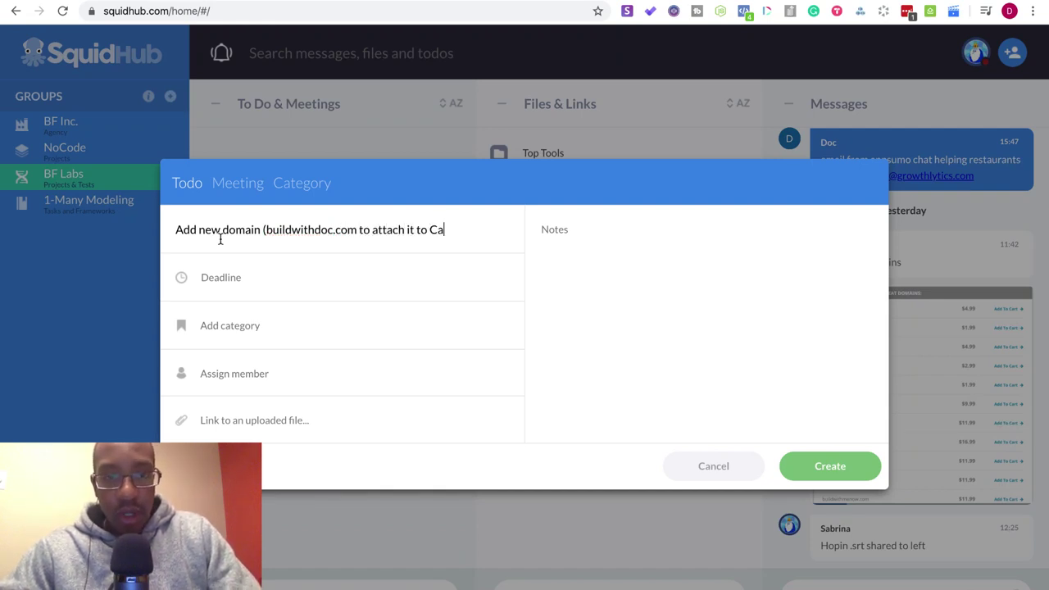
pyautogui.write('rrd ')
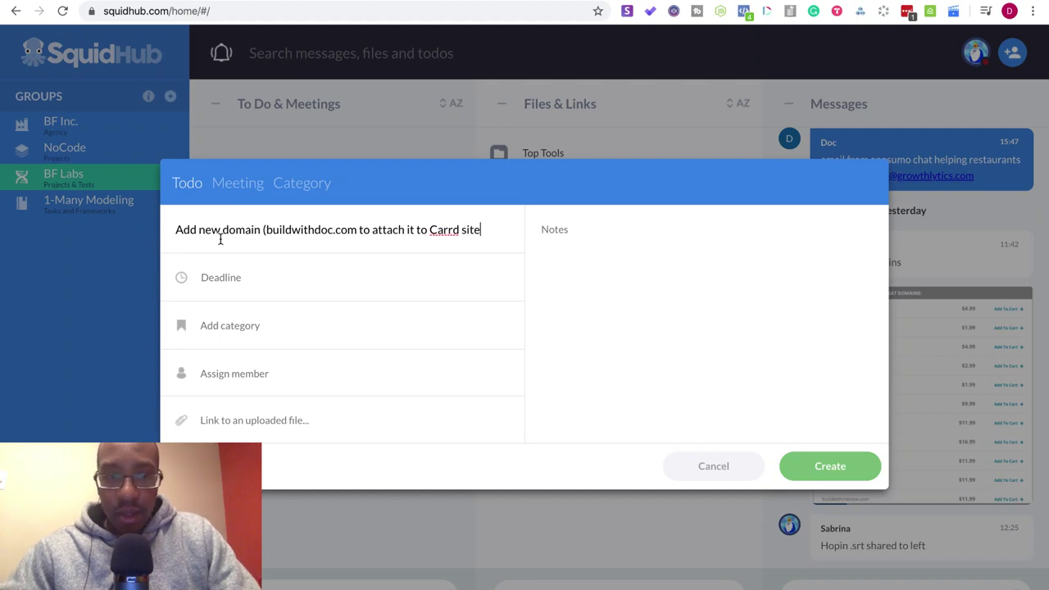
pyautogui.write('site)')
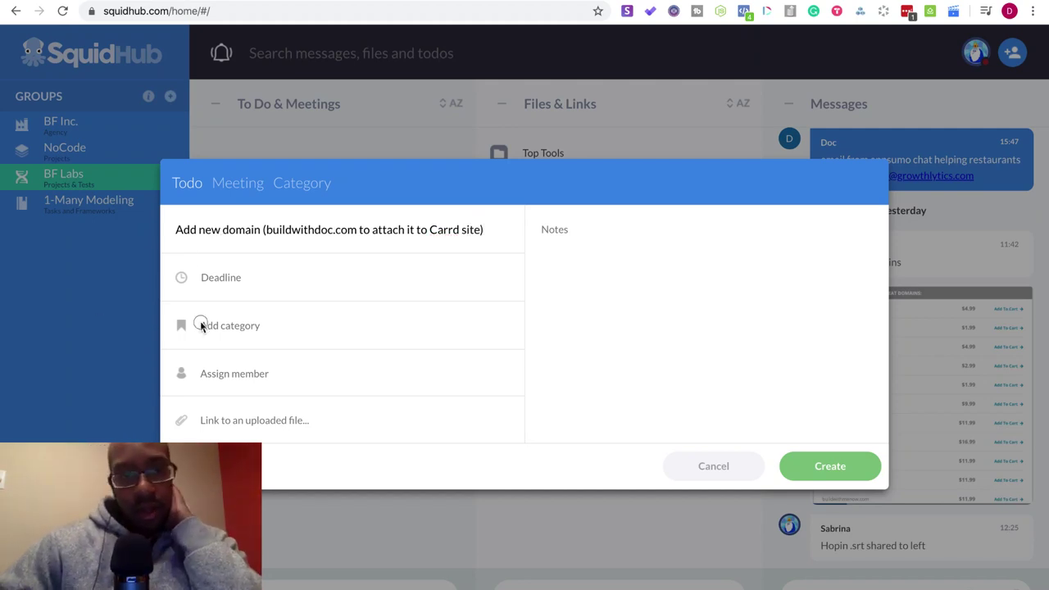
pyautogui.click(199, 323)
pyautogui.click(217, 390)
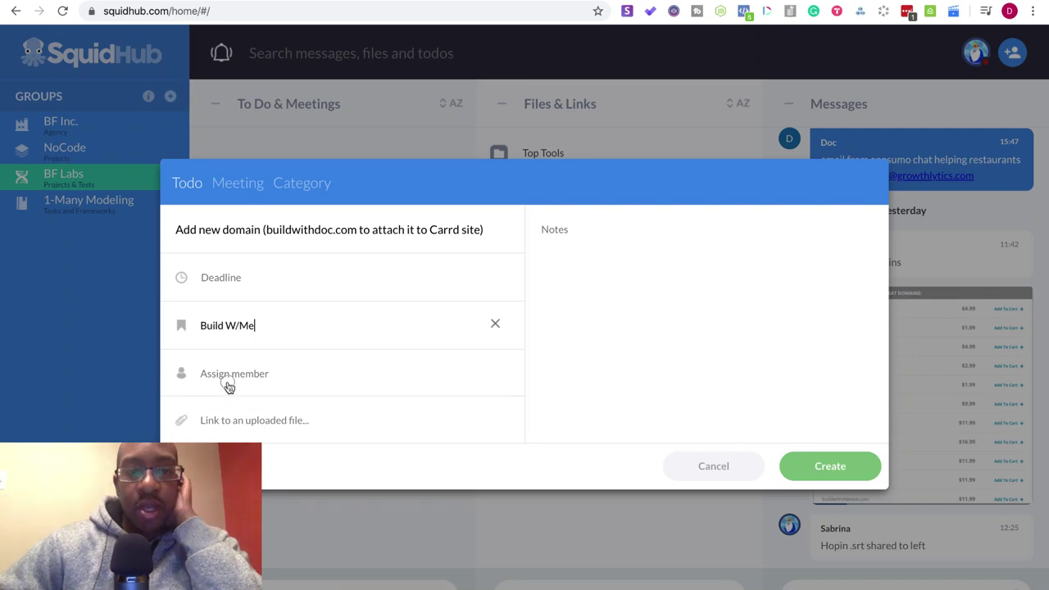
pyautogui.click(229, 383)
pyautogui.click(247, 403)
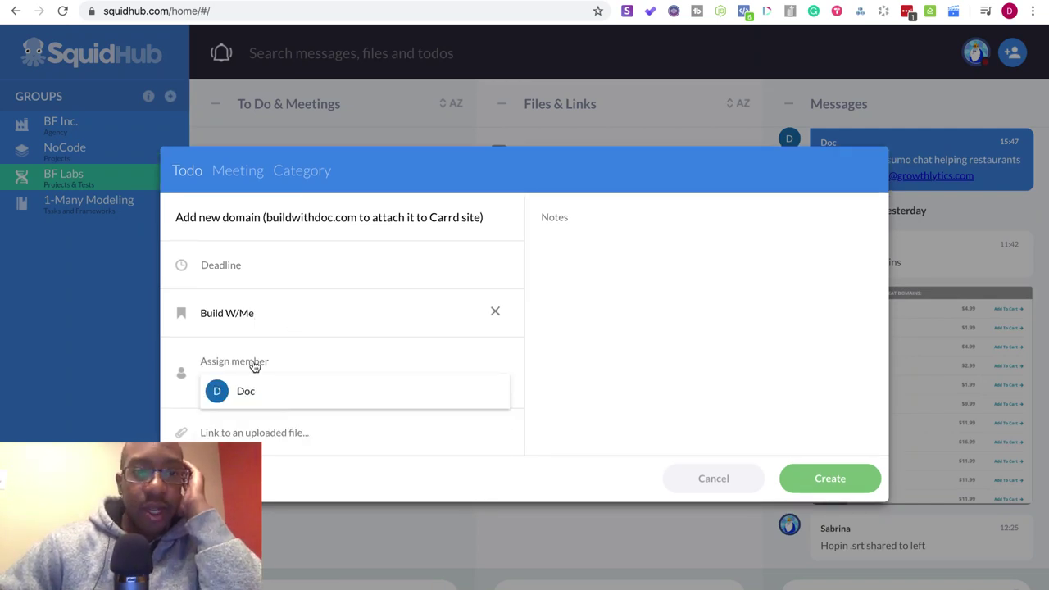
pyautogui.click(241, 270)
pyautogui.click(312, 447)
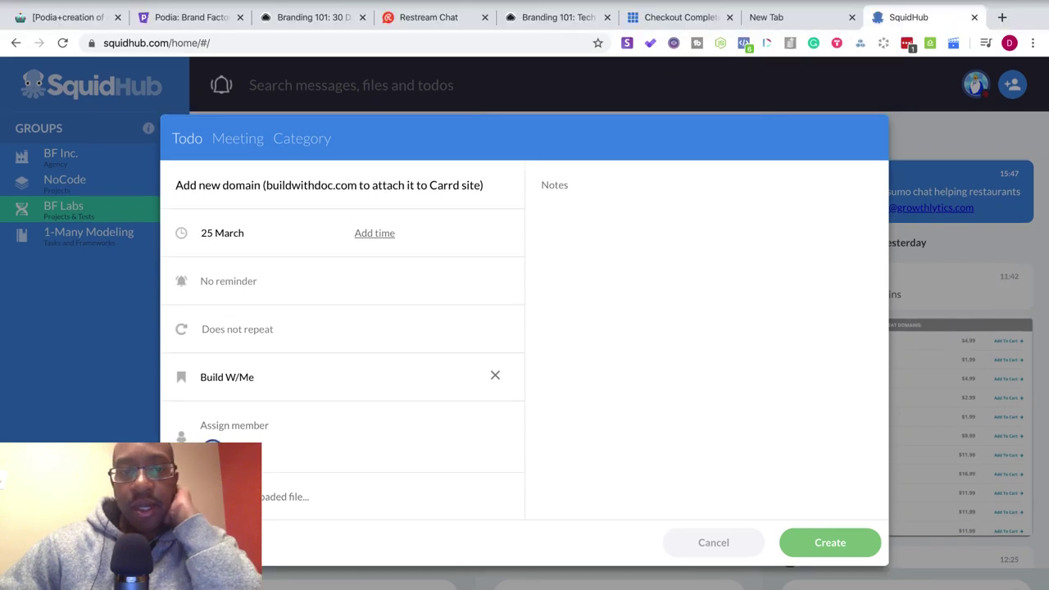
pyautogui.click(852, 528)
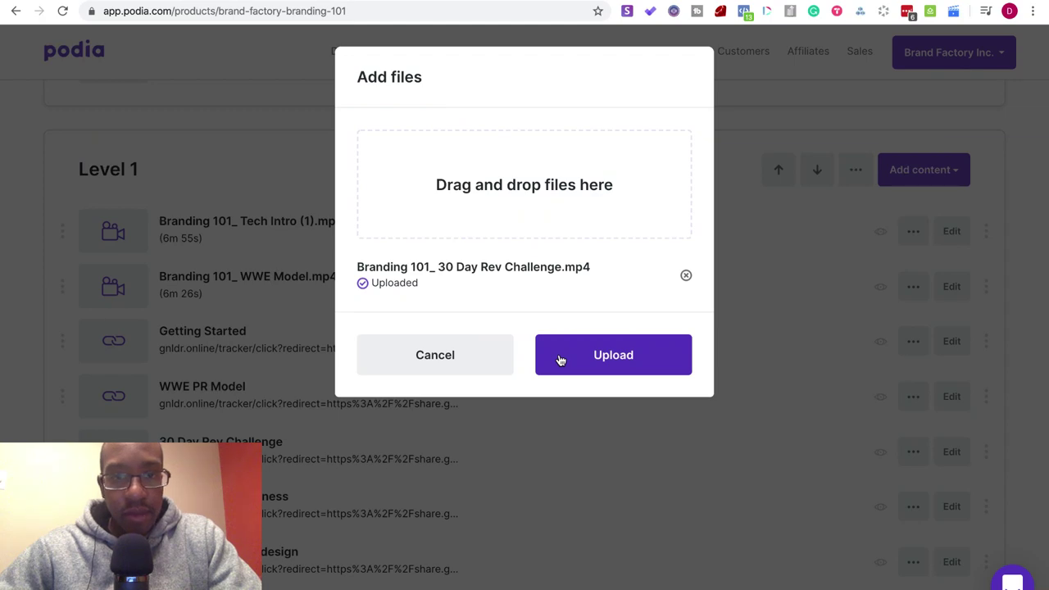
# - Finish uploading the 30 Day Rev Challenge video and move it to third in Level 1
pyautogui.click(558, 358)
pyautogui.scroll(-3, 562, 401)
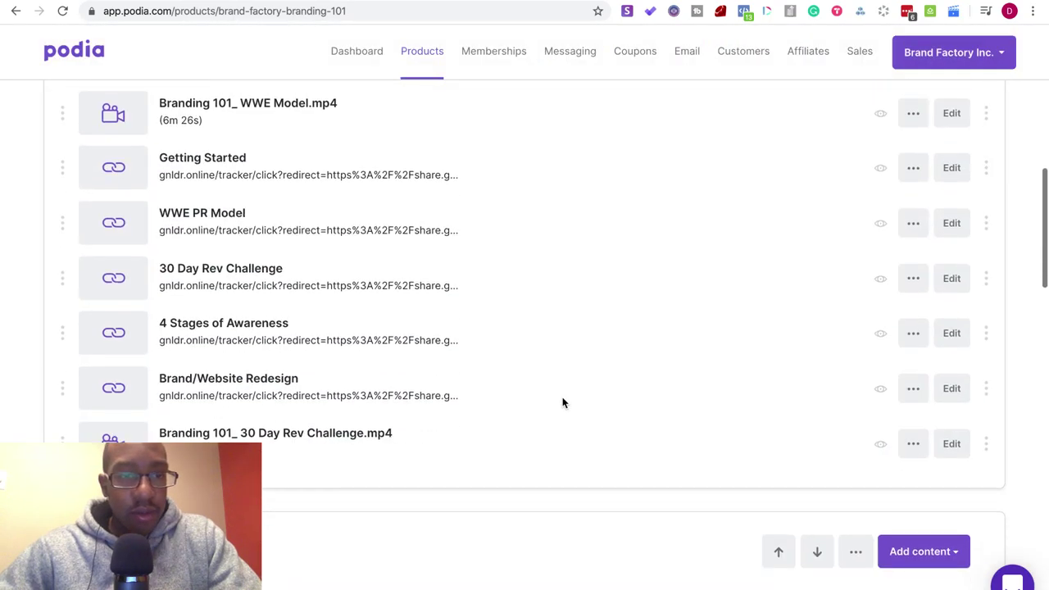
pyautogui.scroll(2, 65, 397)
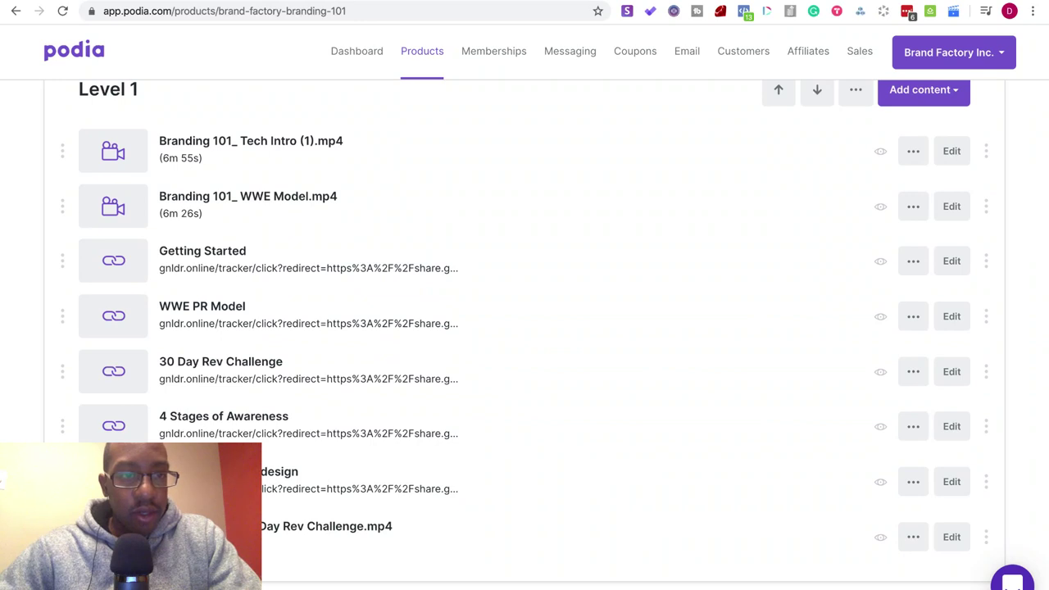
pyautogui.moveTo(62, 533); pyautogui.dragTo(65, 247)
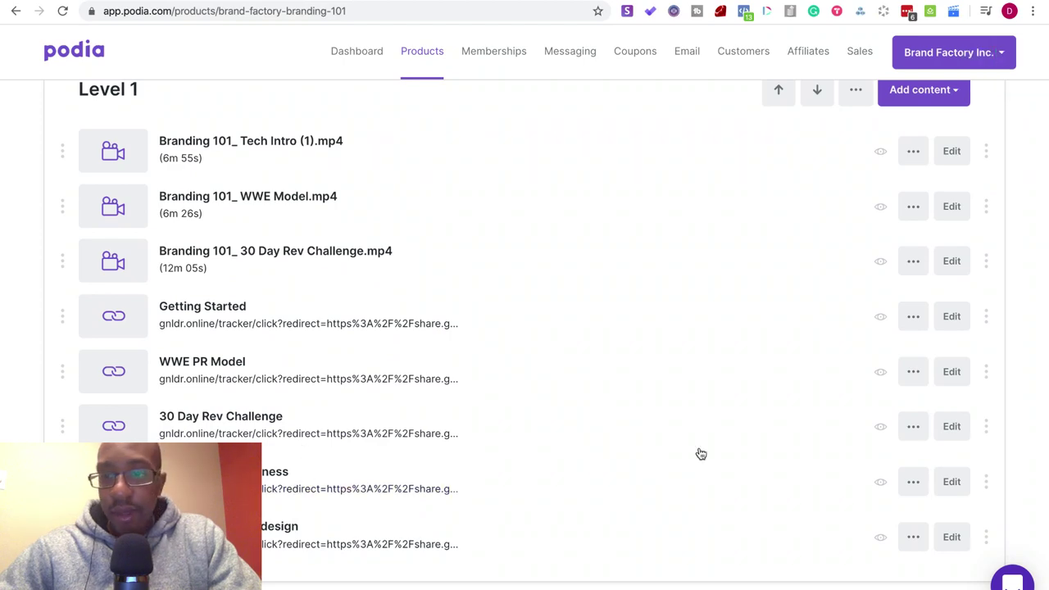
# - Copy the 4 Stages of Awareness link's tracker URL without saving changes
pyautogui.click(913, 483)
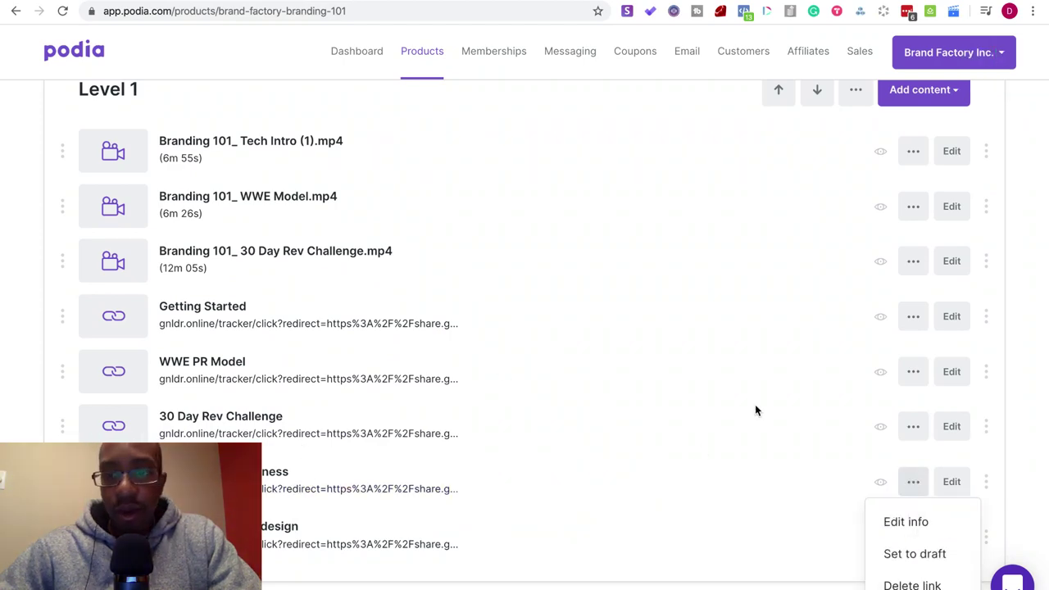
pyautogui.click(903, 523)
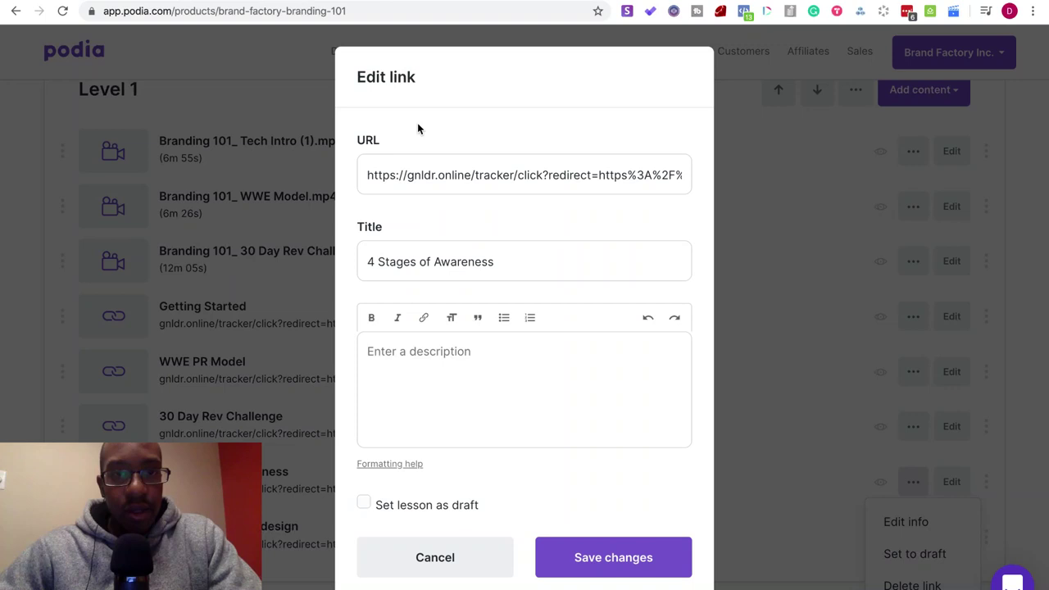
pyautogui.click(468, 171)
pyautogui.press('super+a')
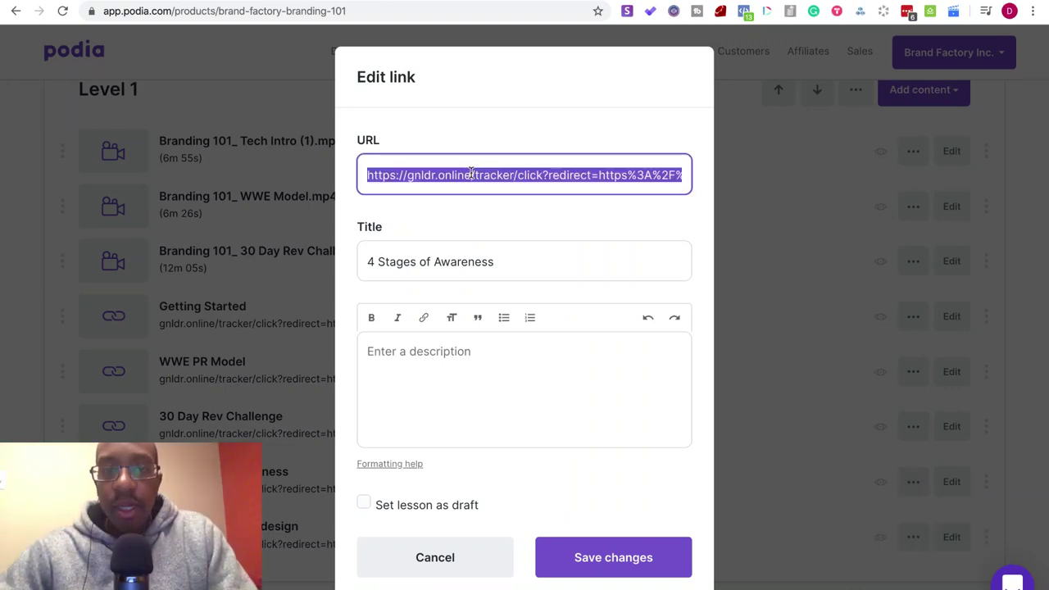
pyautogui.click(438, 557)
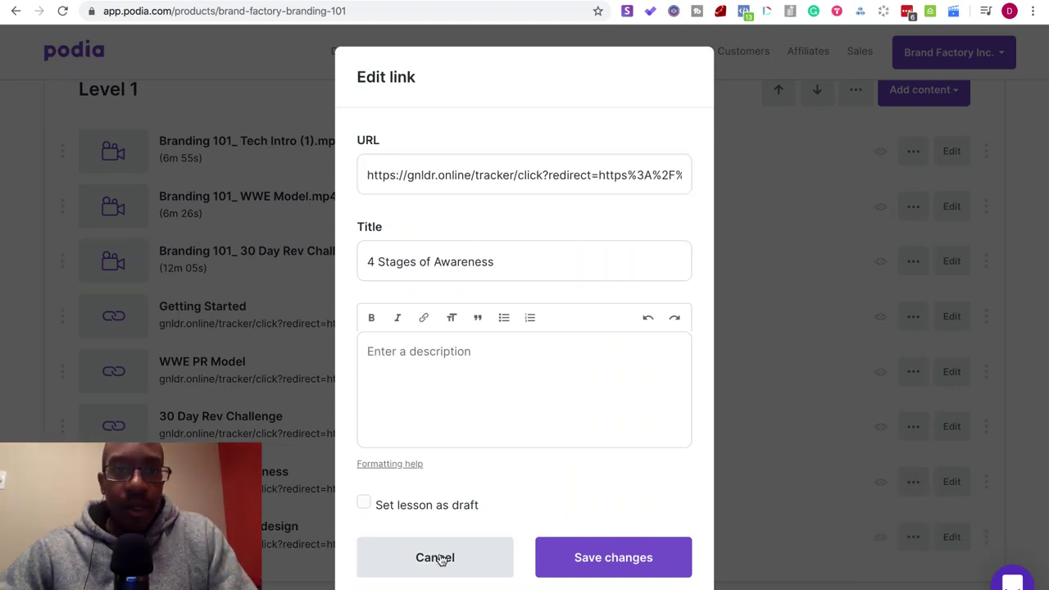
pyautogui.hotkey('ctrl', 'Tab')
# - Load the copied tracker URL in the CloudApp tab
pyautogui.click(292, 12)
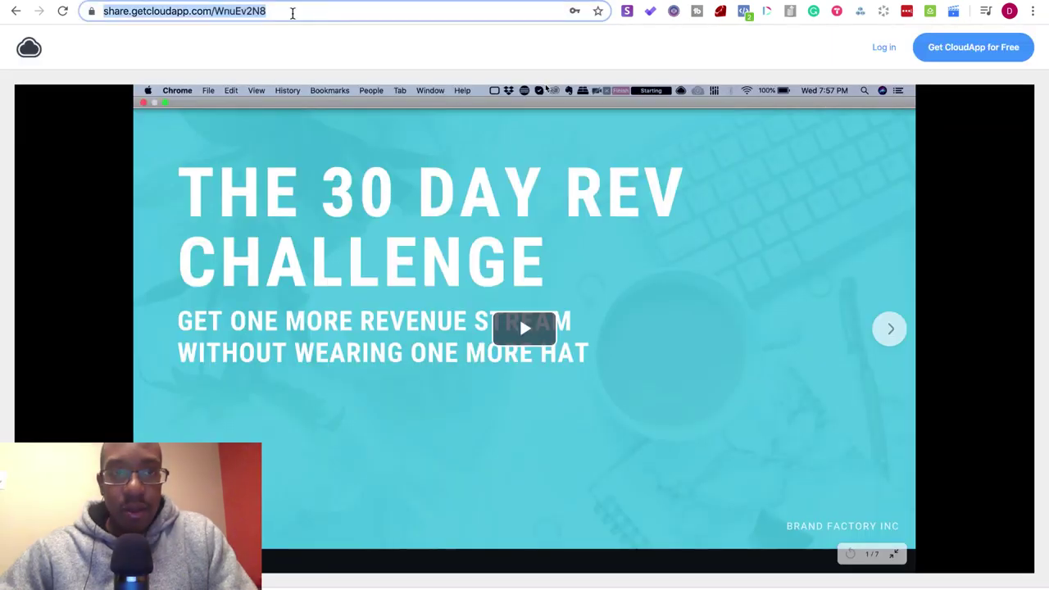
pyautogui.press('super+v')
pyautogui.press('Return')
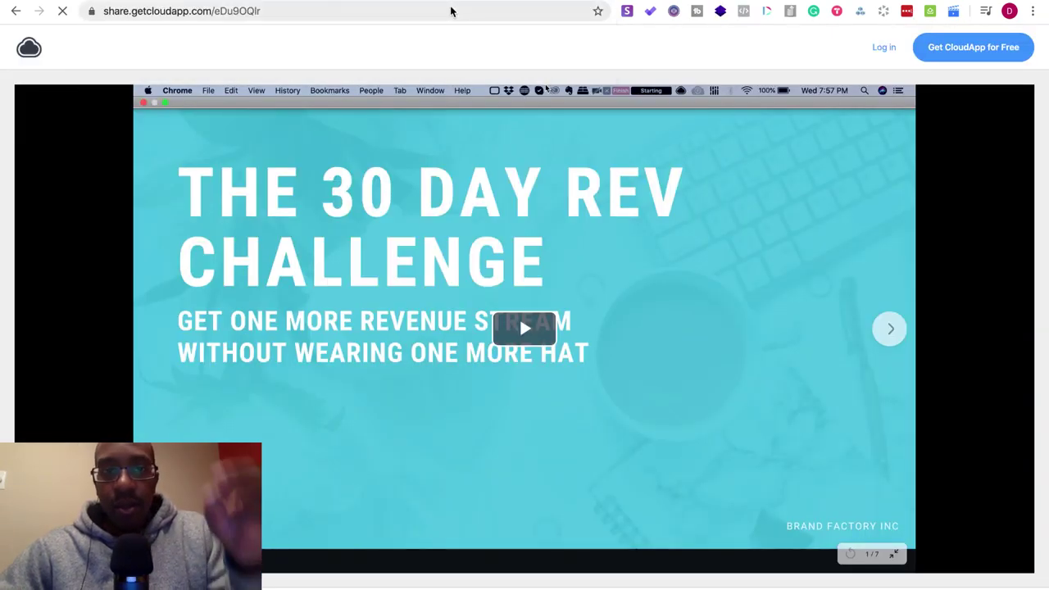
pyautogui.hotkey('ctrl', 'Tab')
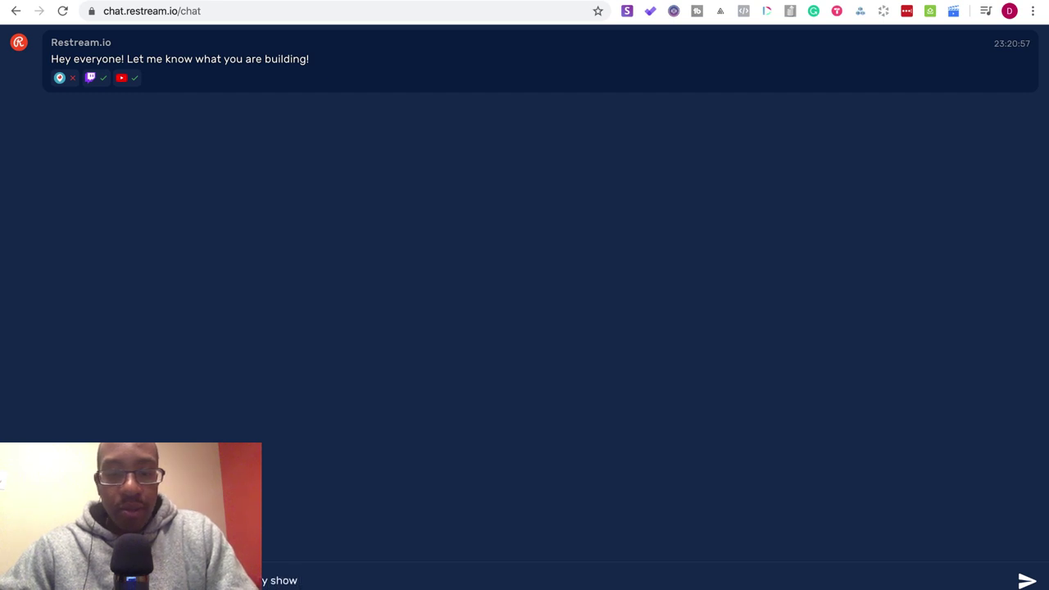
# - Post the buildwithdoc.com domain announcement and 'We'll attach it tomorrow' in Restream Chat
pyautogui.write('il')
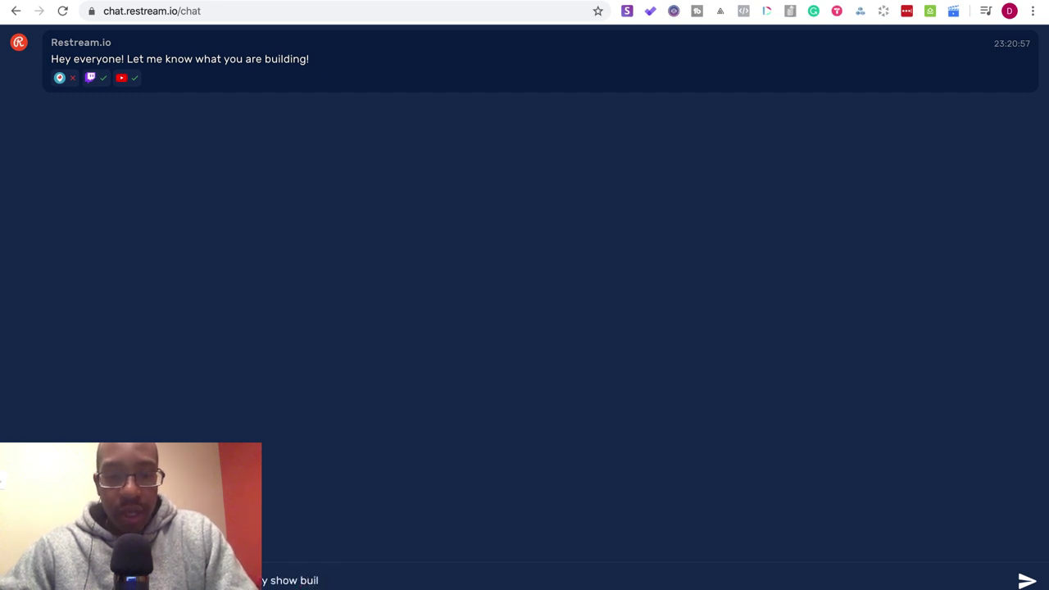
pyautogui.write('w iwith me')
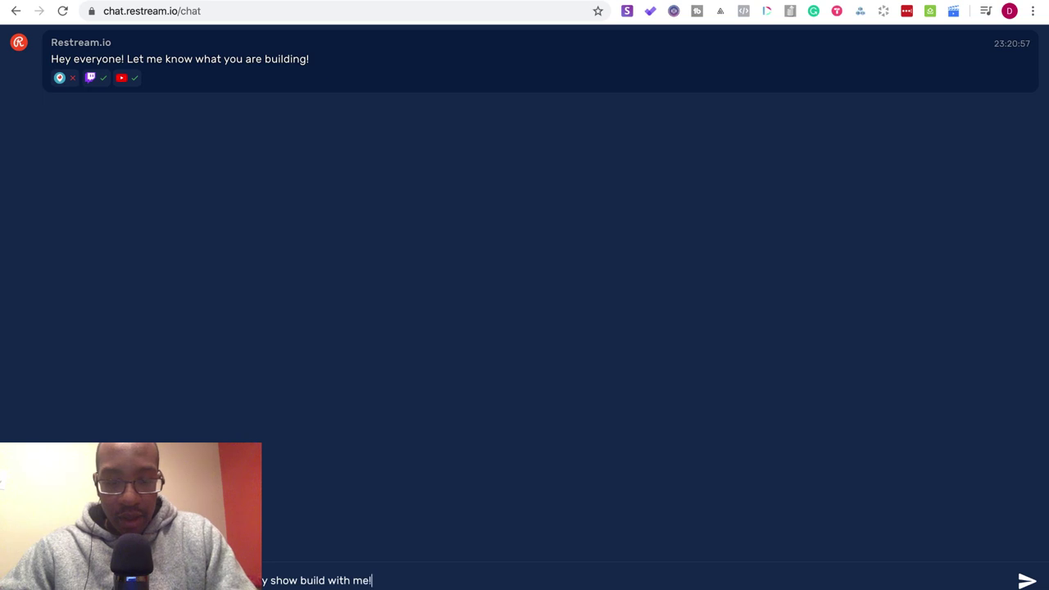
pyautogui.write('! Domain is called')
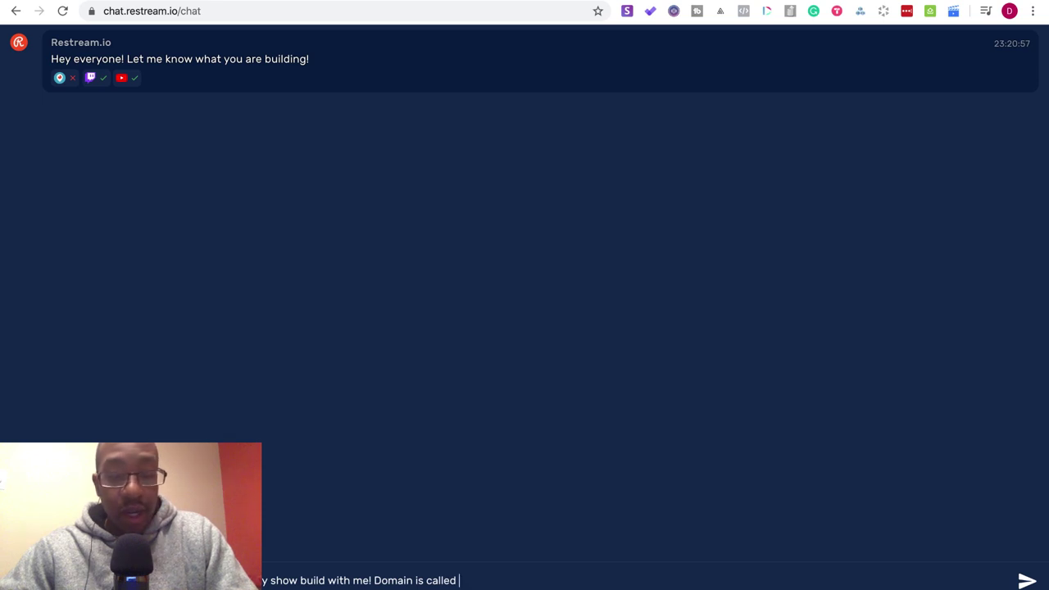
pyautogui.write(' build')
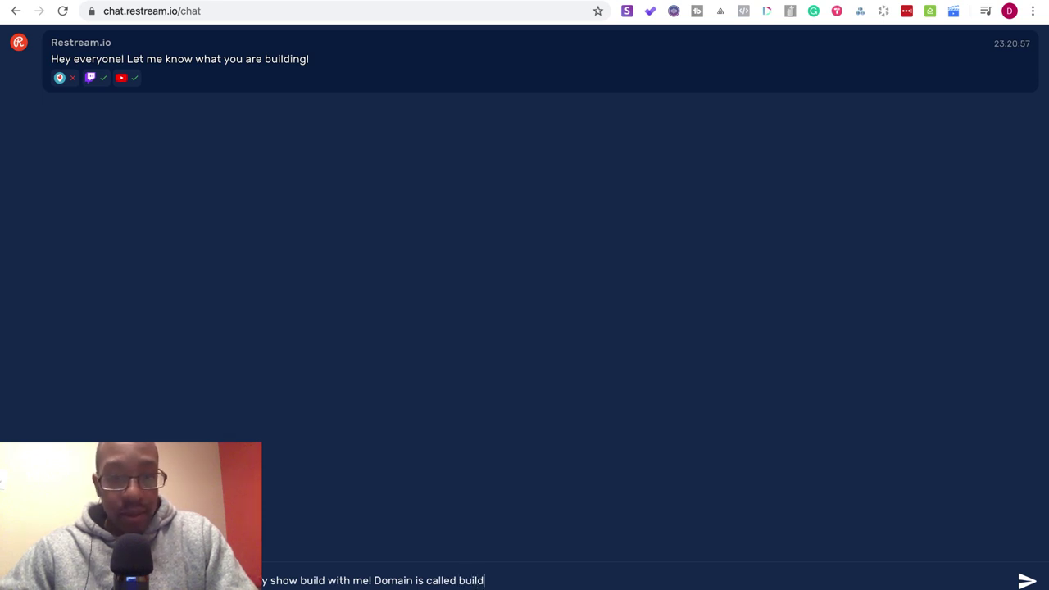
pyautogui.write('withdoc.com')
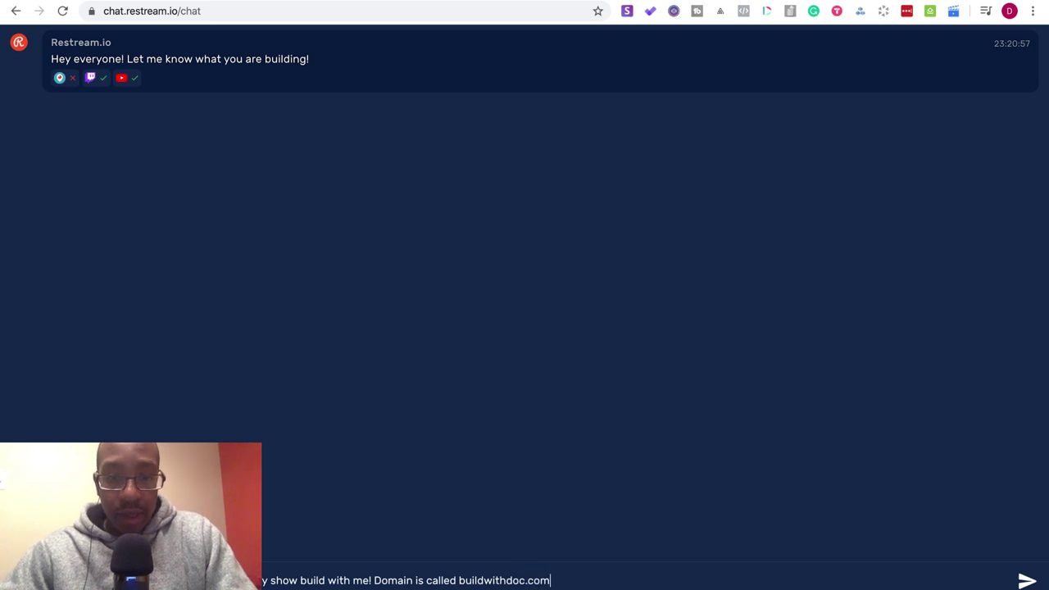
pyautogui.press('Return')
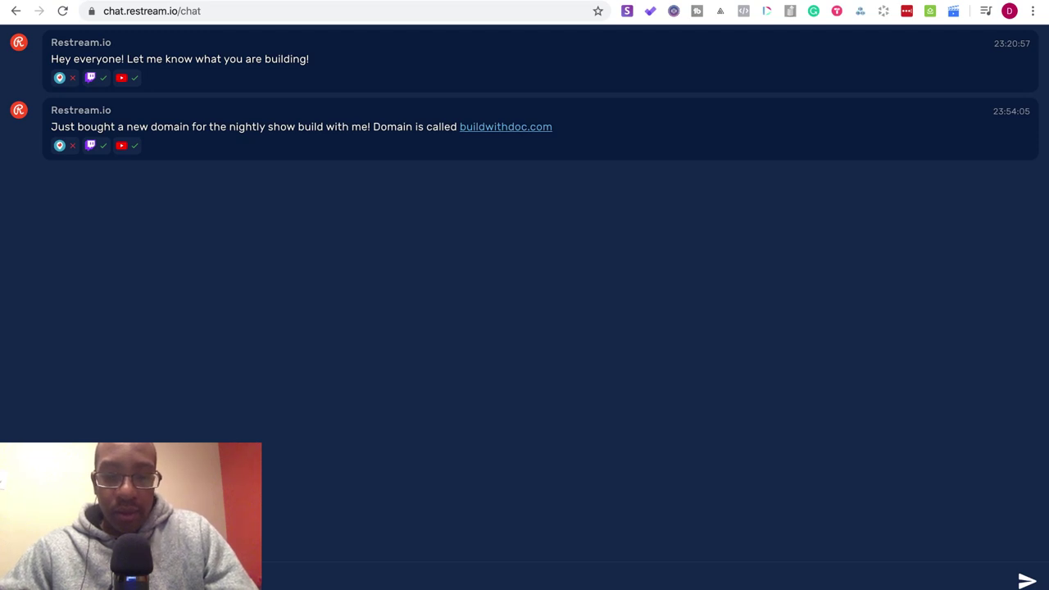
pyautogui.press('Return')
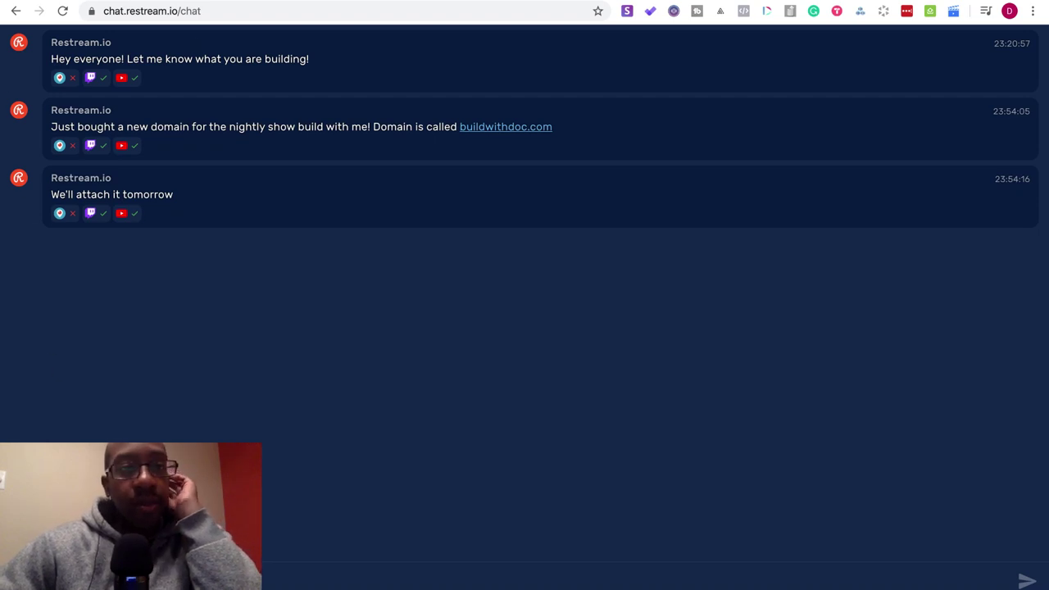
# - Look over the Notion and Podia tabs and download the shared CloudApp video
pyautogui.hotkey('ctrl', 'Tab')
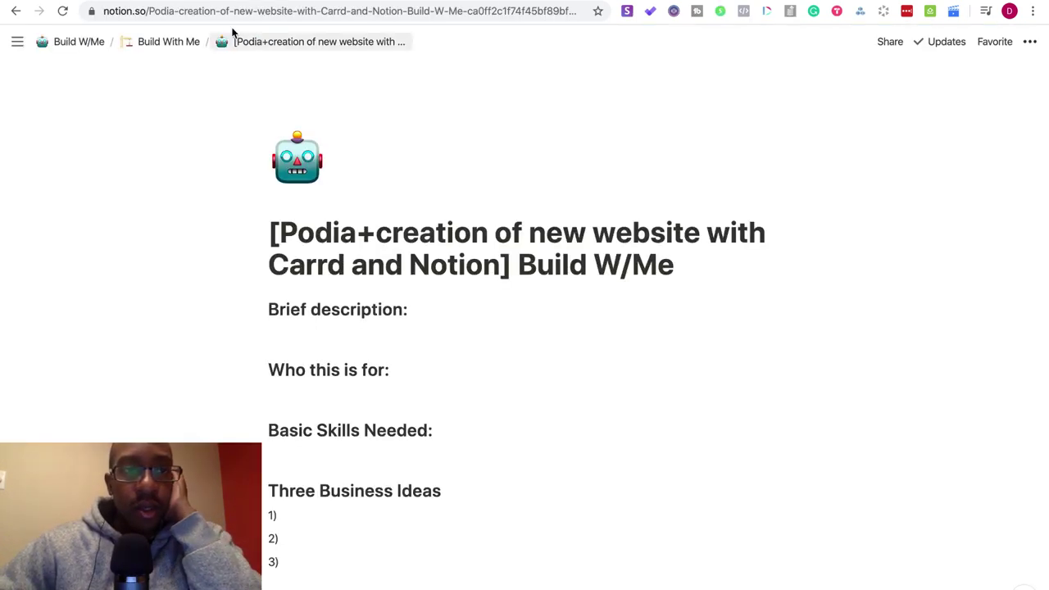
pyautogui.hotkey('ctrl', 'Tab')
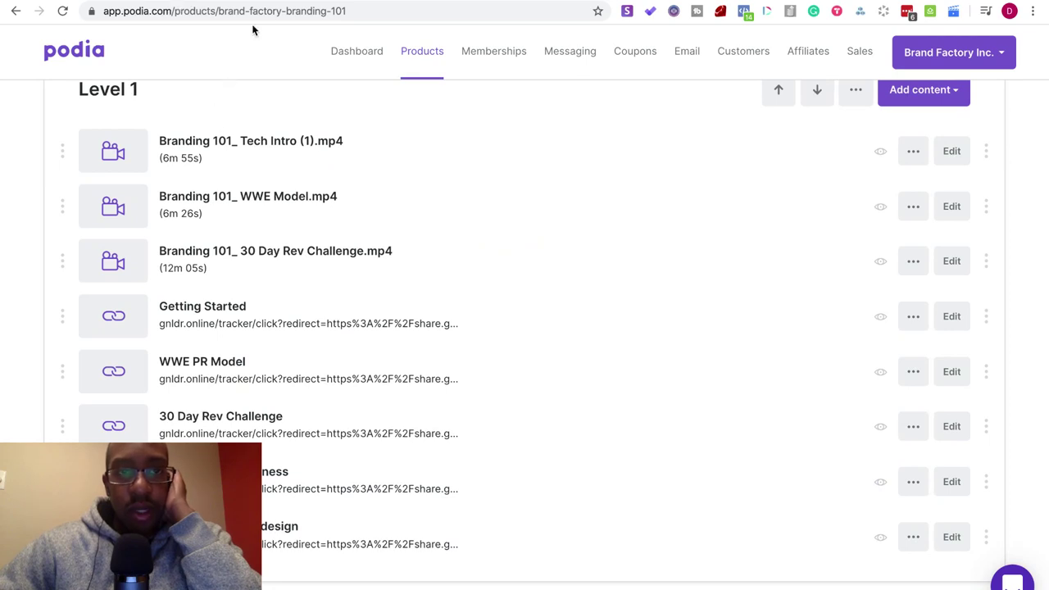
pyautogui.hotkey('ctrl', 'Tab')
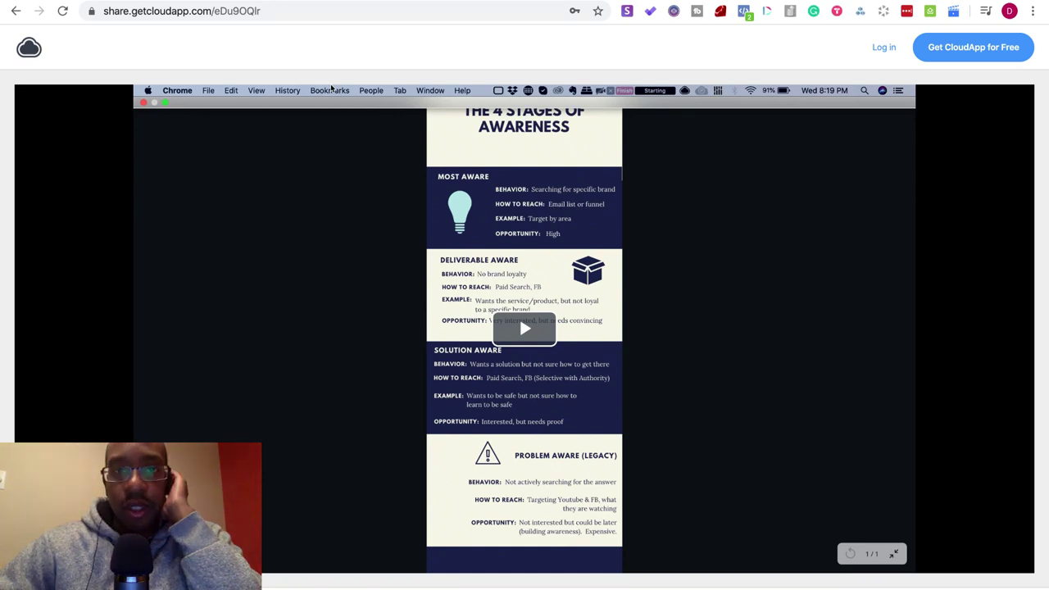
pyautogui.click(407, 63)
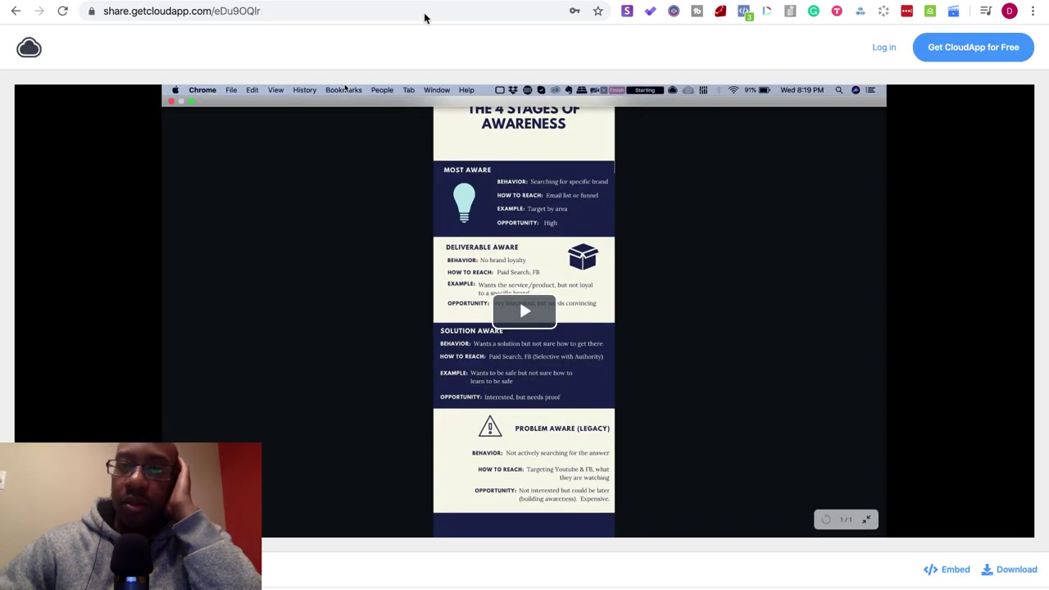
# - Review the Intro to TechStacking video and the Bluehost buildwithdoc.com receipt, then start a new tab
pyautogui.click(554, 3)
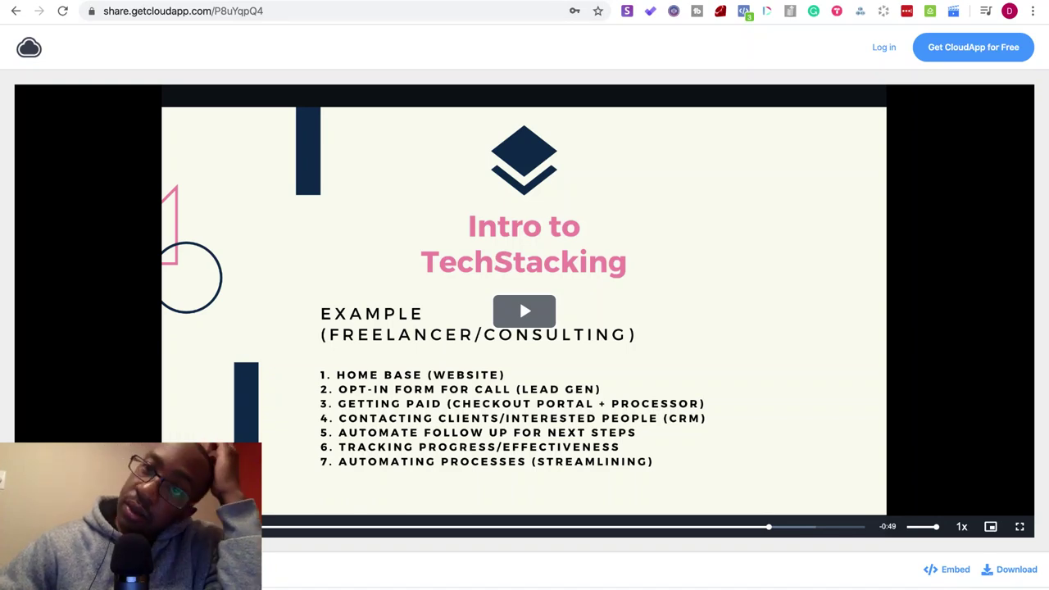
pyautogui.hotkey('ctrl', 'Tab')
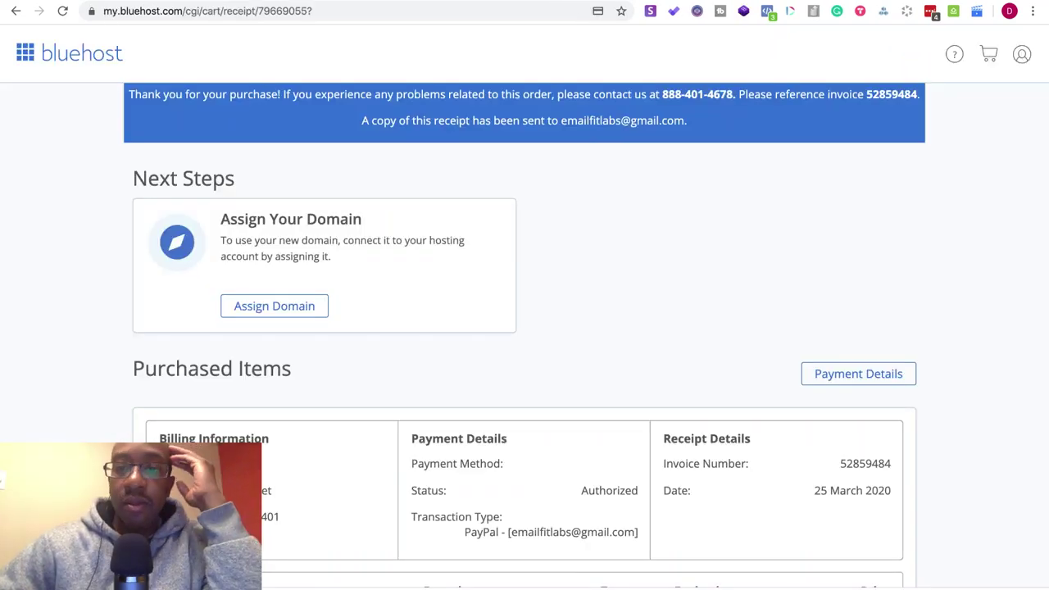
pyautogui.scroll(-5, 625, 286)
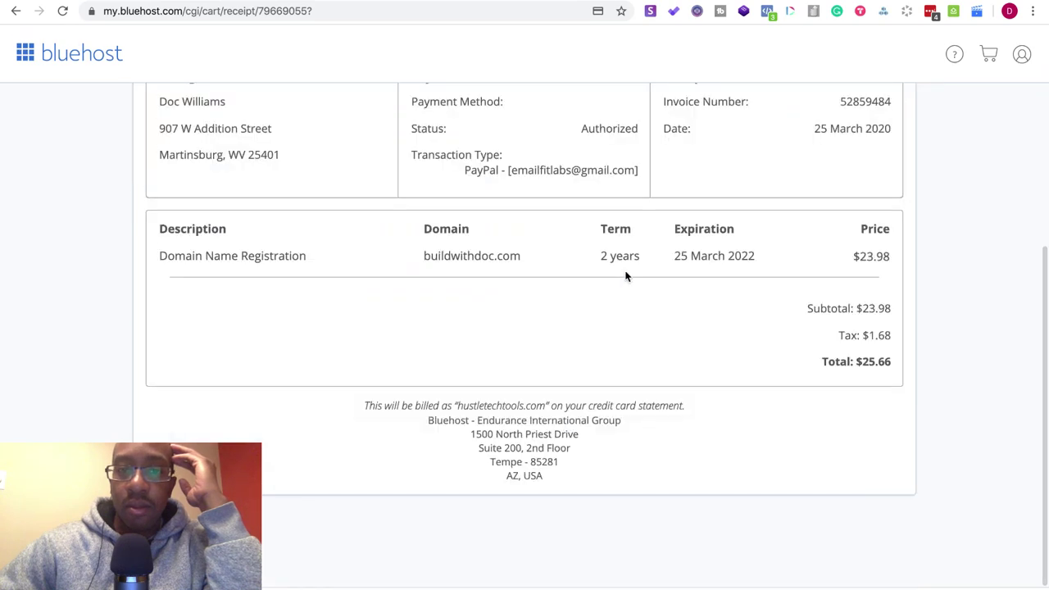
pyautogui.scroll(5, 615, 230)
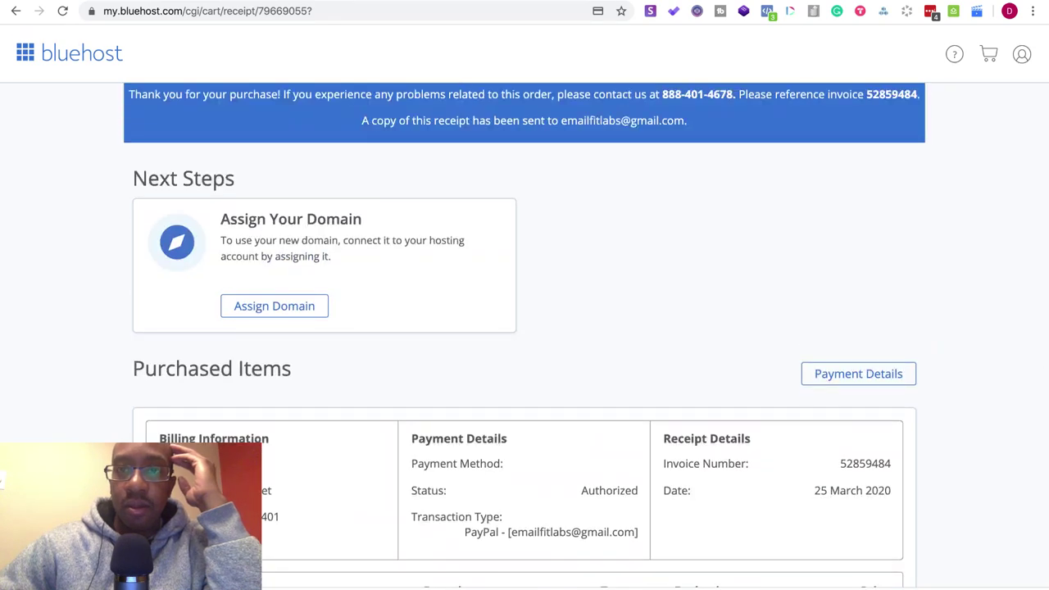
pyautogui.hotkey('ctrl', 't')
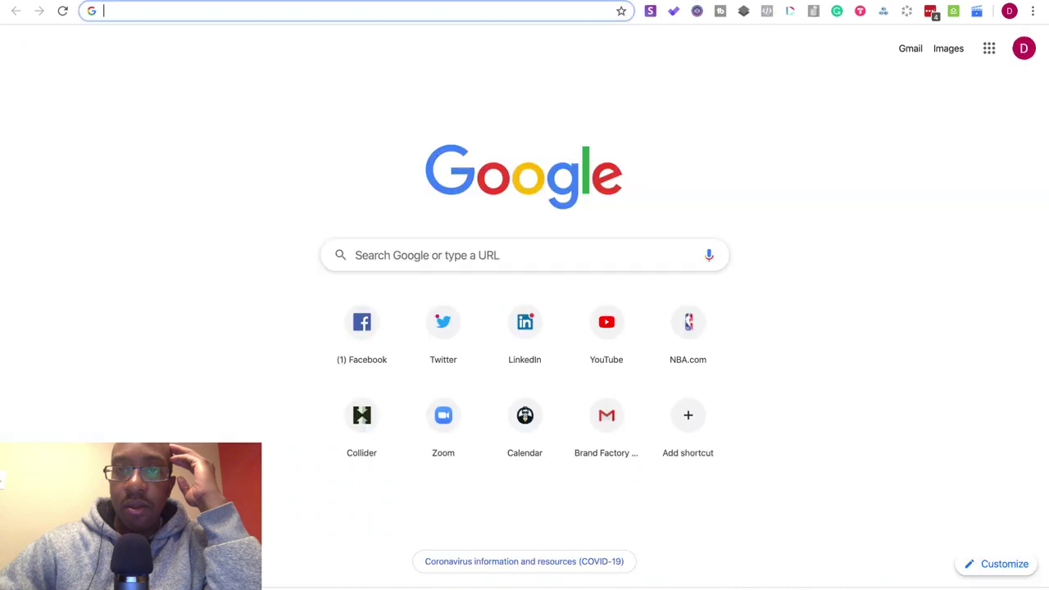
# - Load squidhub.com to check the Build W/Me to-dos, then go back to Podia
pyautogui.write('squidhub.com')
pyautogui.press('Return')
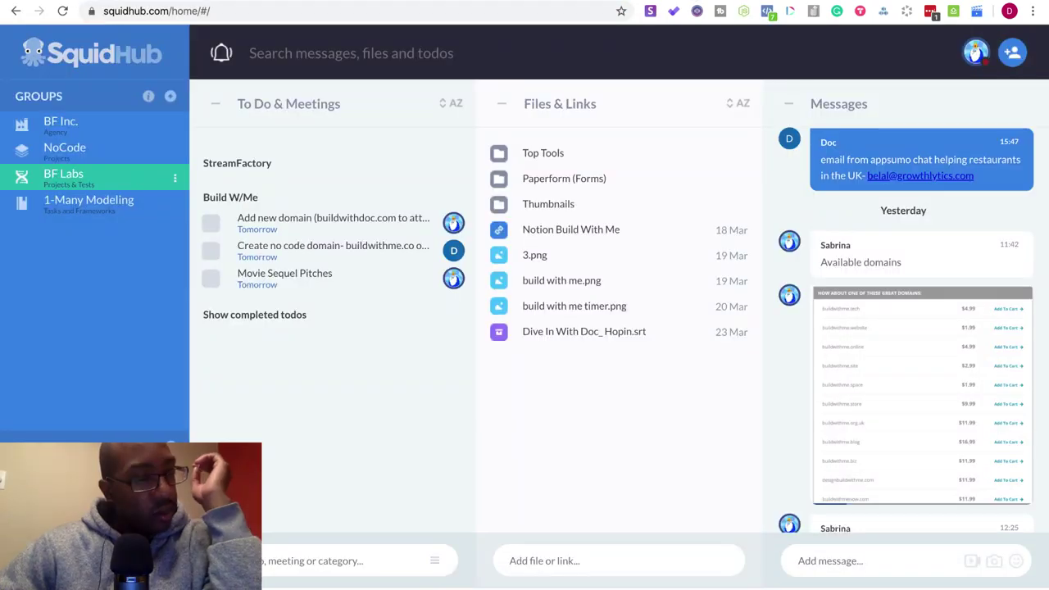
pyautogui.hotkey('ctrl', 'Tab')
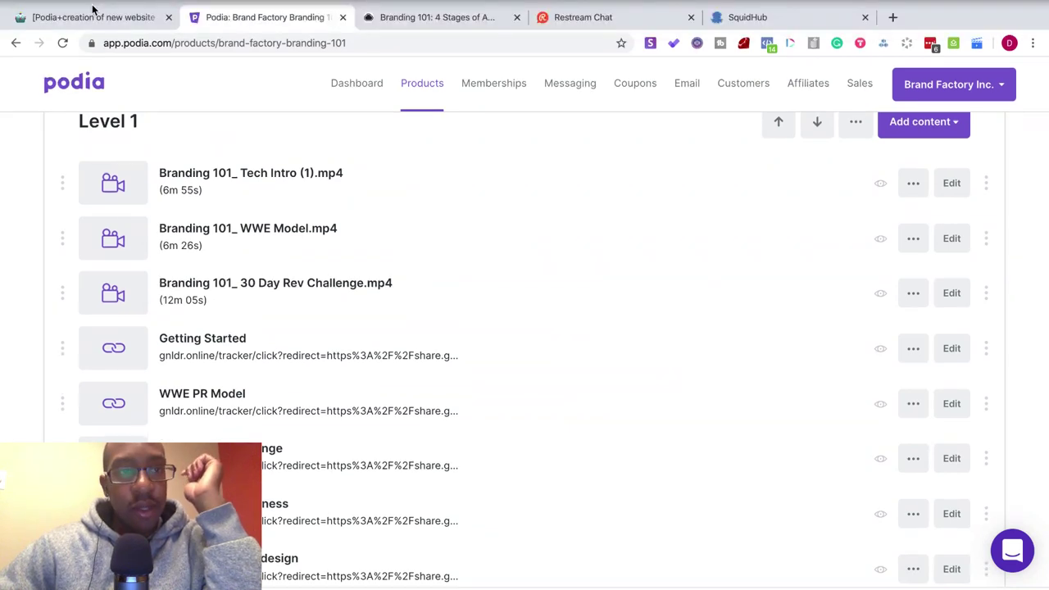
# - Exit full screen and shift the Chrome window right beside Finder's Downloads folder
pyautogui.moveTo(49, 3)
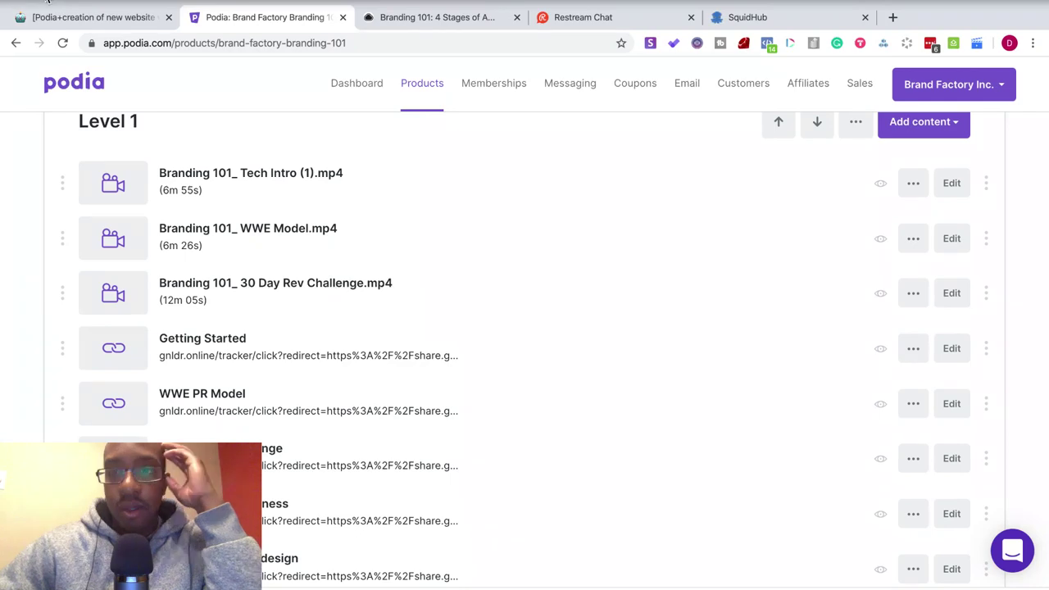
pyautogui.press('super+ctrl+f')
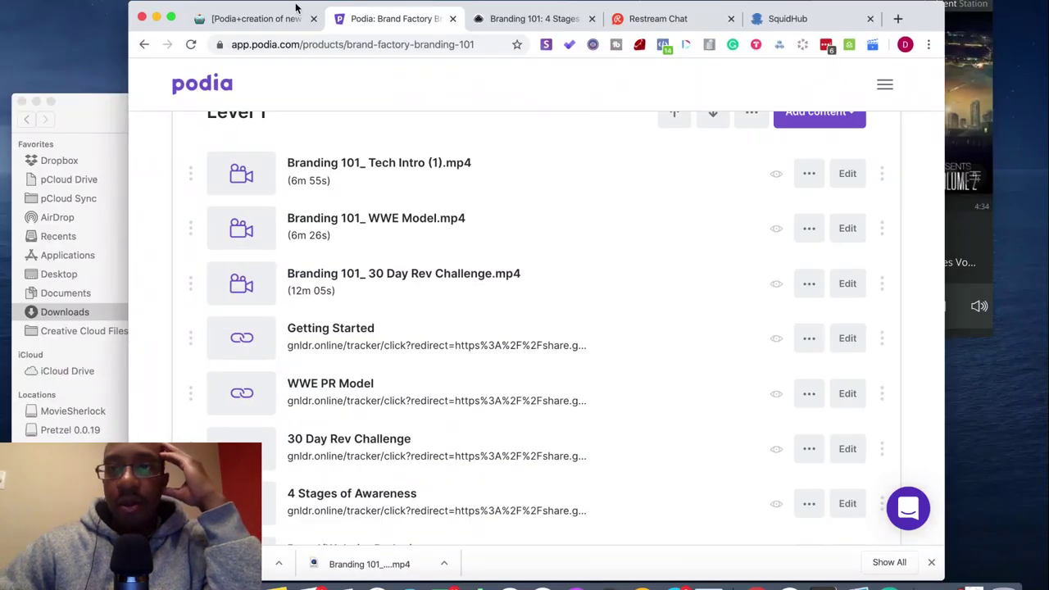
pyautogui.moveTo(918, 10); pyautogui.dragTo(930, 6)
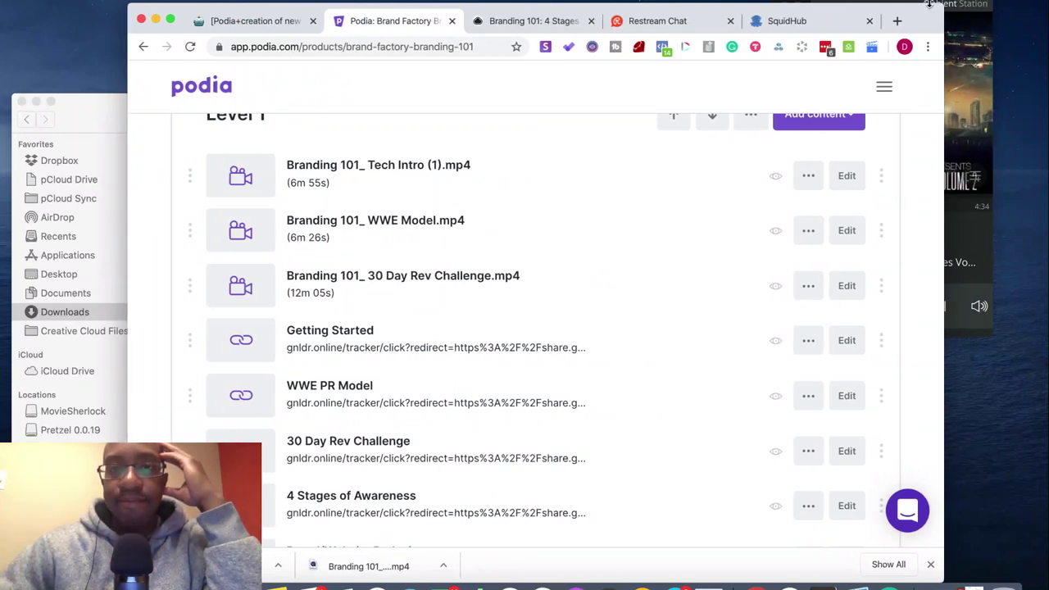
pyautogui.scroll(1, 784, 171)
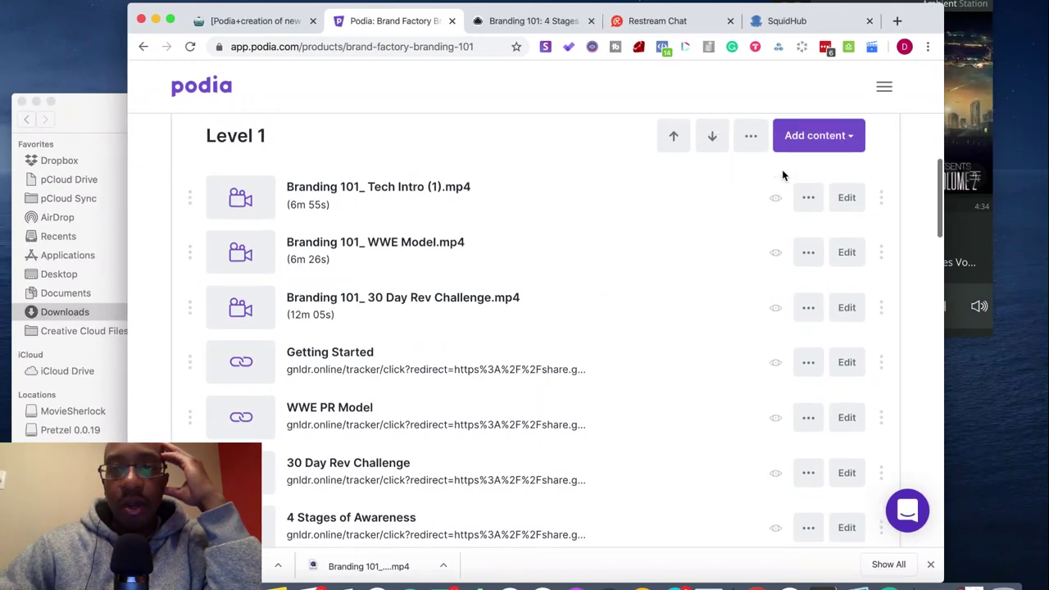
# - Upload Branding 101_ 4 Stages of Awareness.mp4 from Downloads into Level 1's Add files area
pyautogui.click(800, 146)
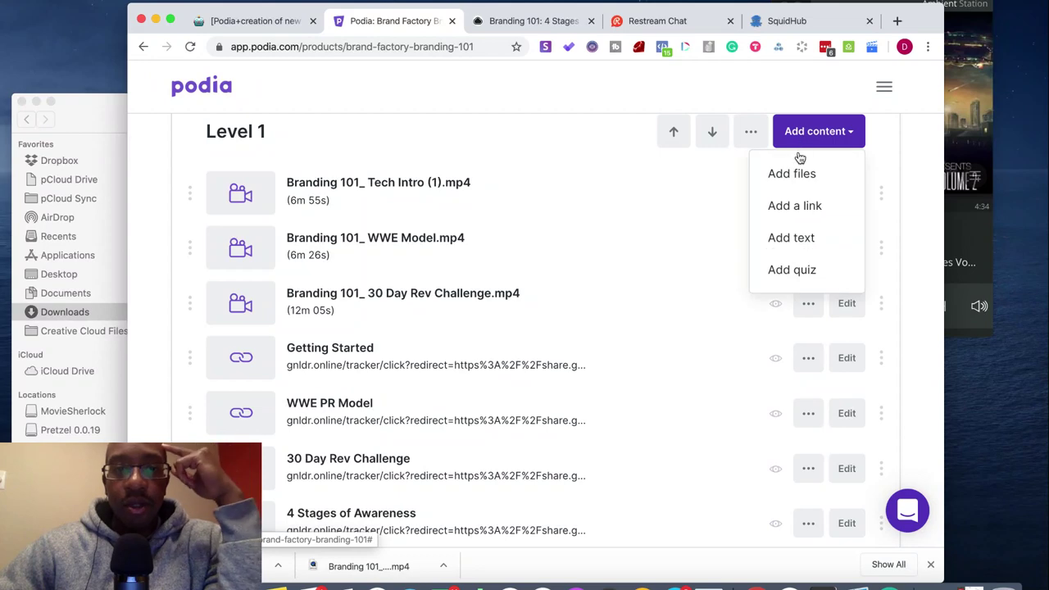
pyautogui.click(793, 172)
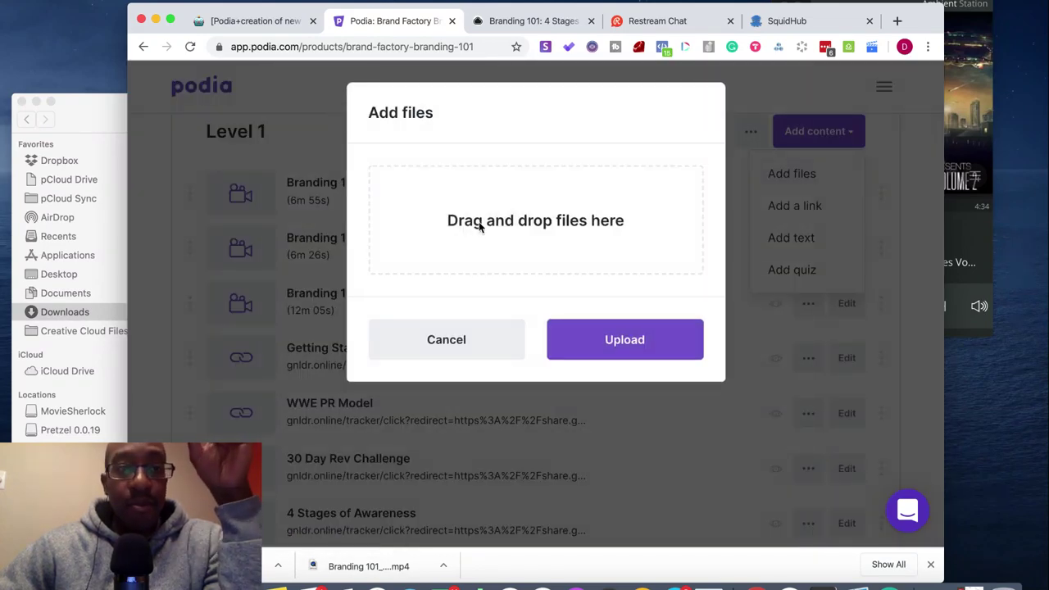
pyautogui.click(78, 119)
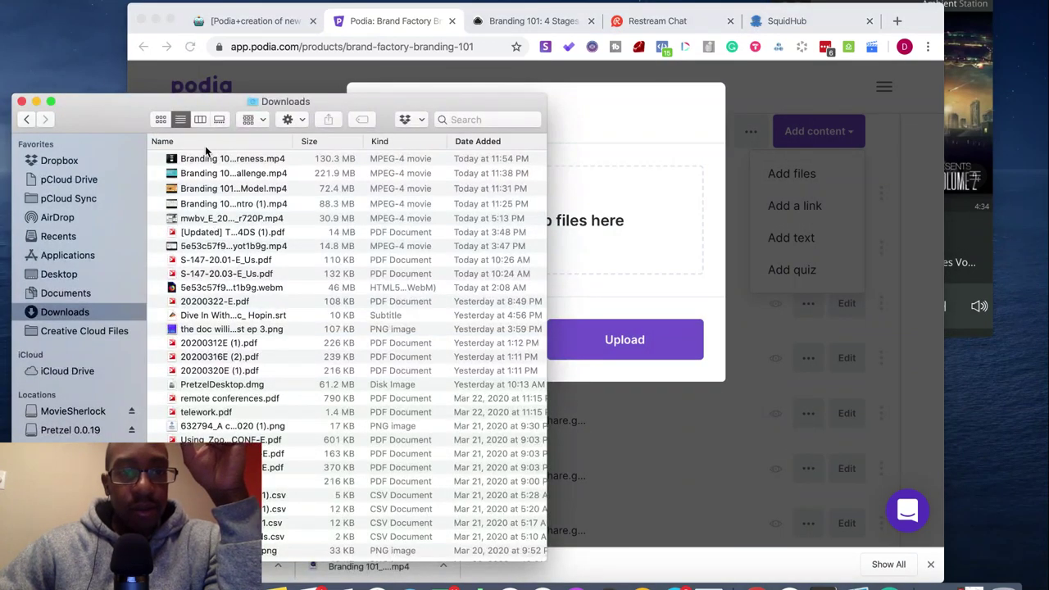
pyautogui.moveTo(222, 160); pyautogui.dragTo(604, 218)
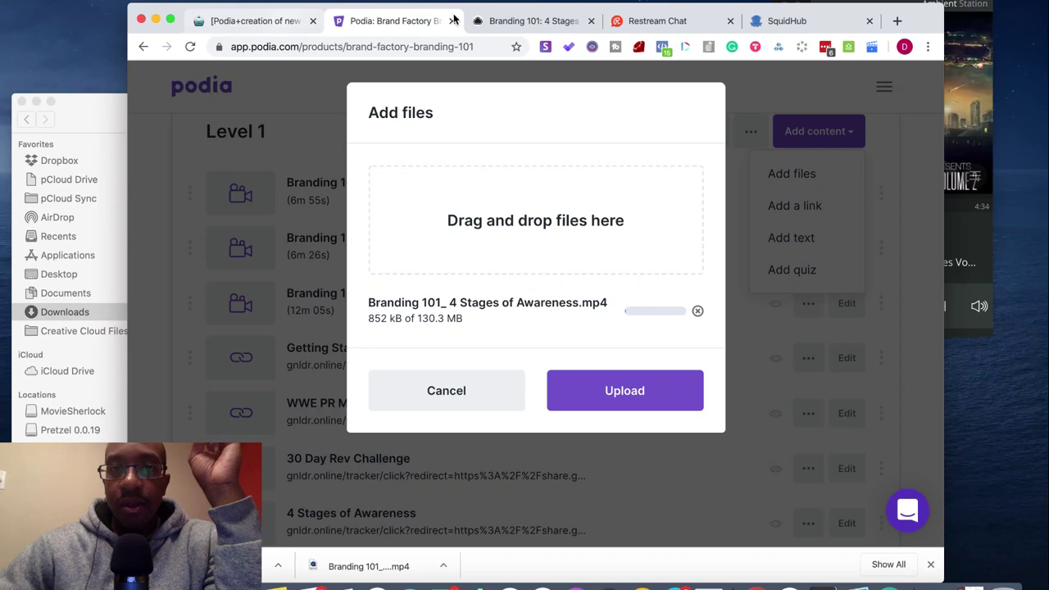
# - Close the 4 Stages CloudApp video tab and return to the Notion Build W/Me page
pyautogui.click(542, 21)
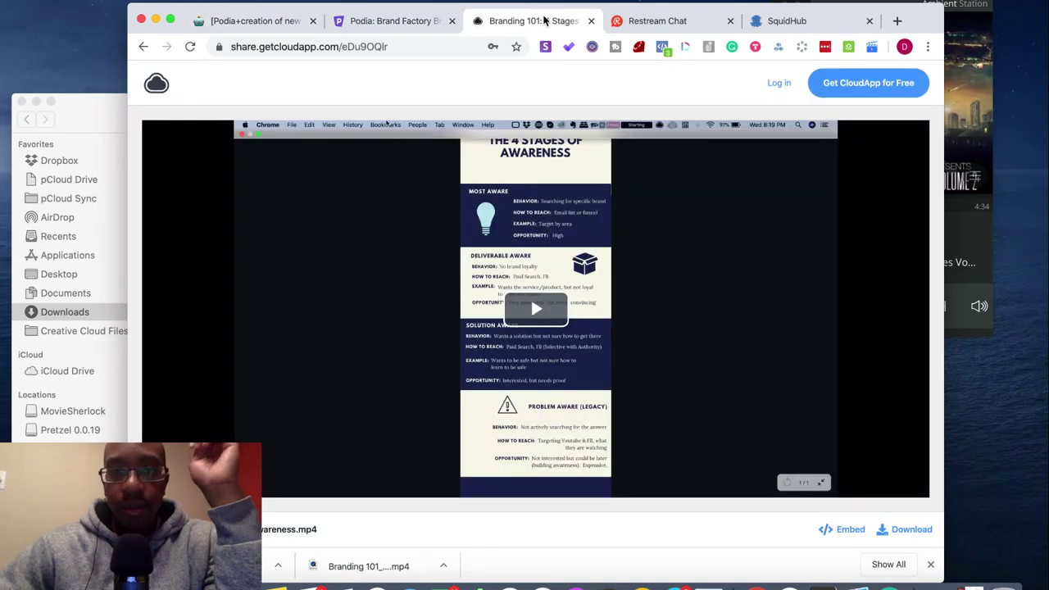
pyautogui.click(592, 21)
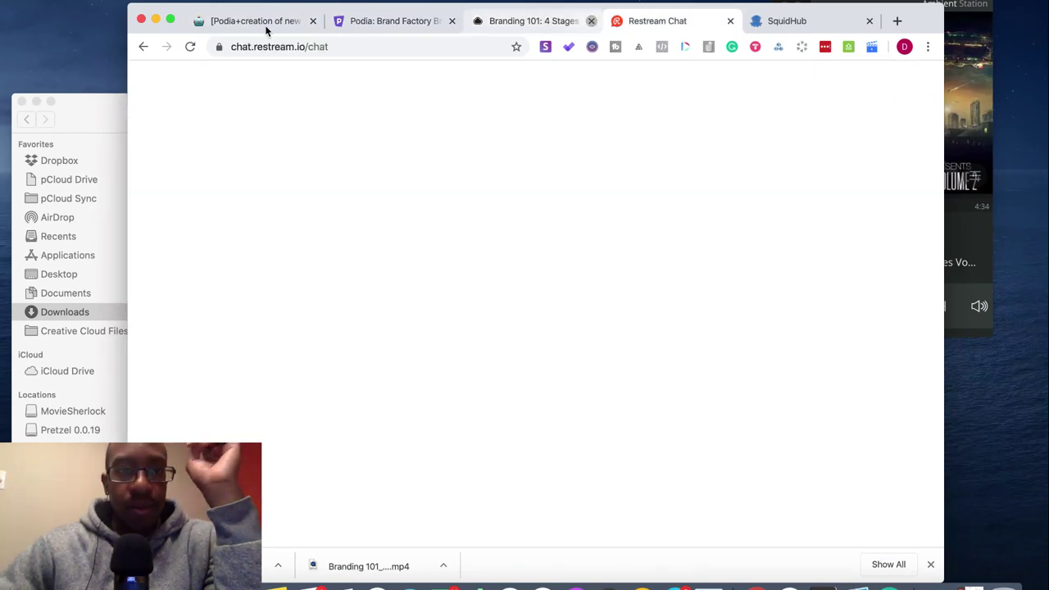
pyautogui.click(249, 22)
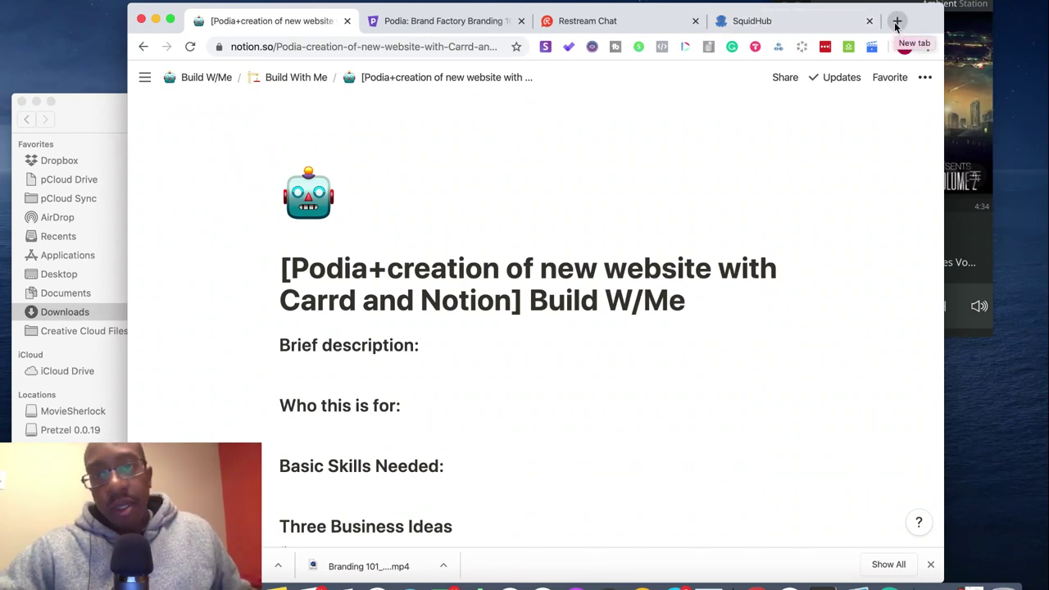
# - Open Gmail in a new tab and load the other Google account's mailbox
pyautogui.click(897, 22)
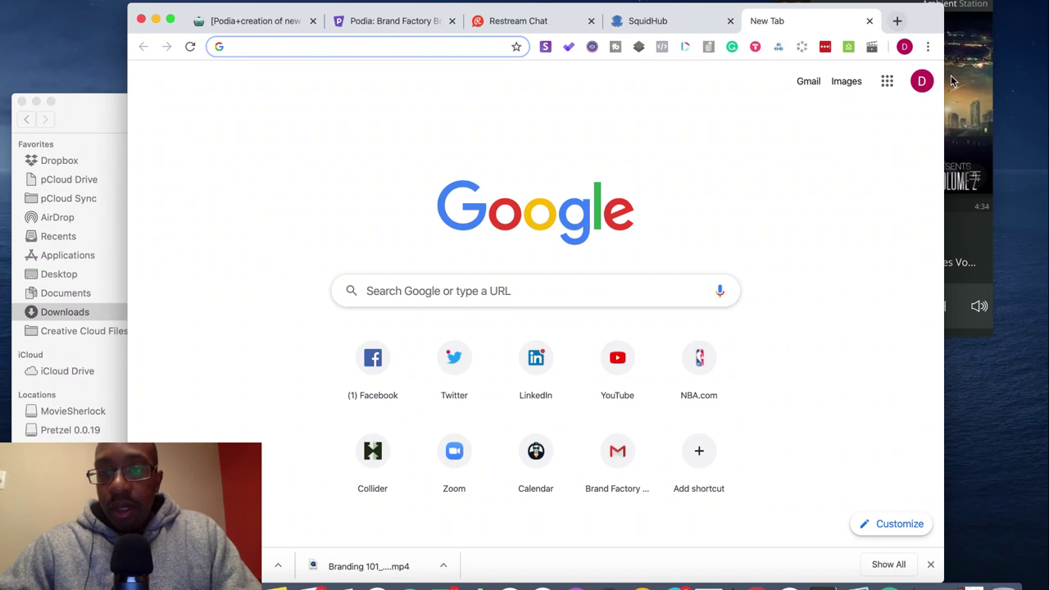
pyautogui.click(809, 82)
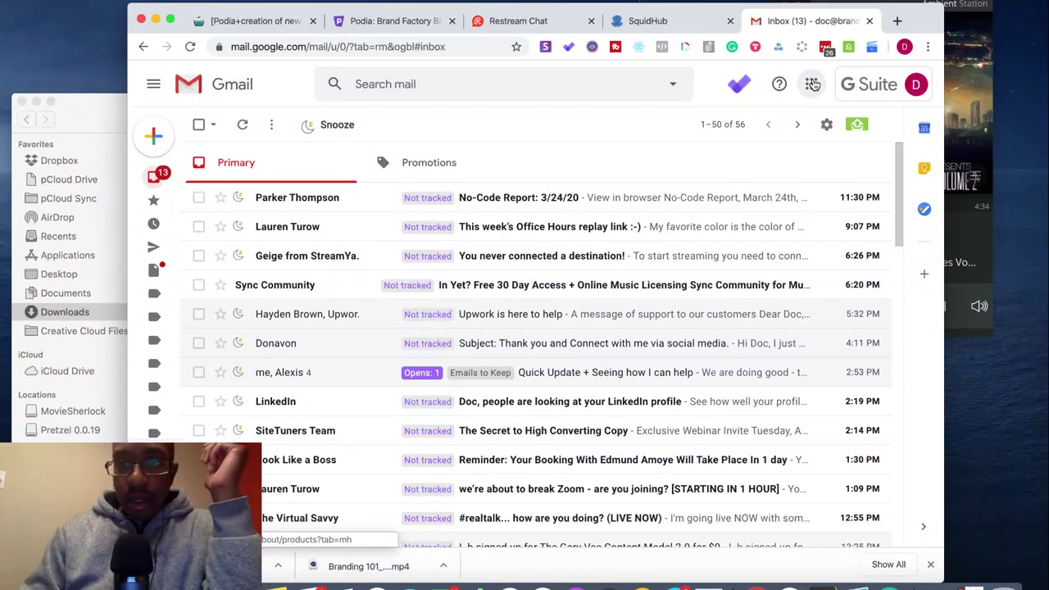
pyautogui.click(866, 86)
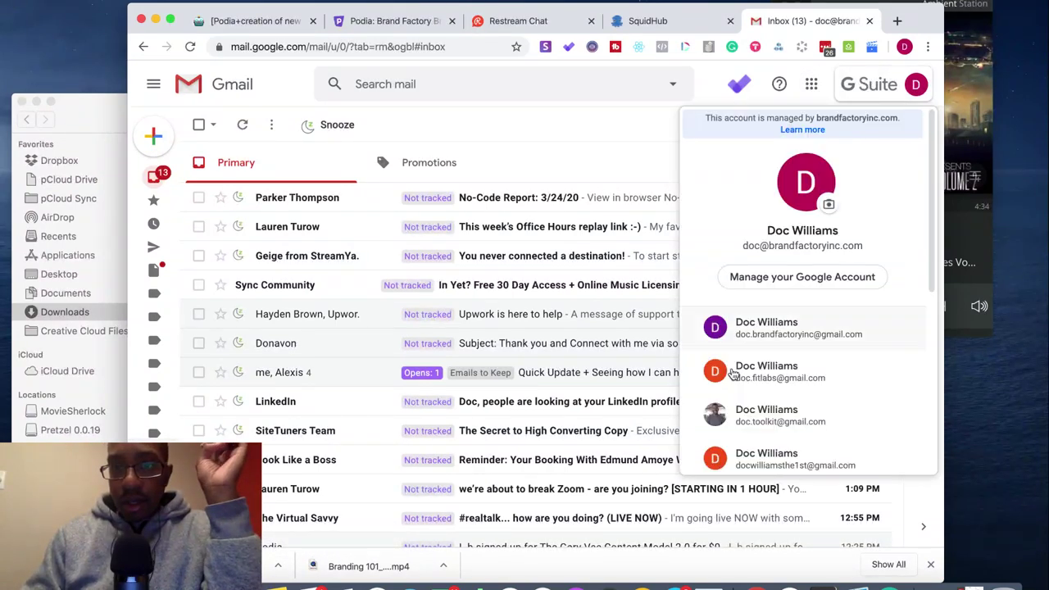
pyautogui.click(759, 330)
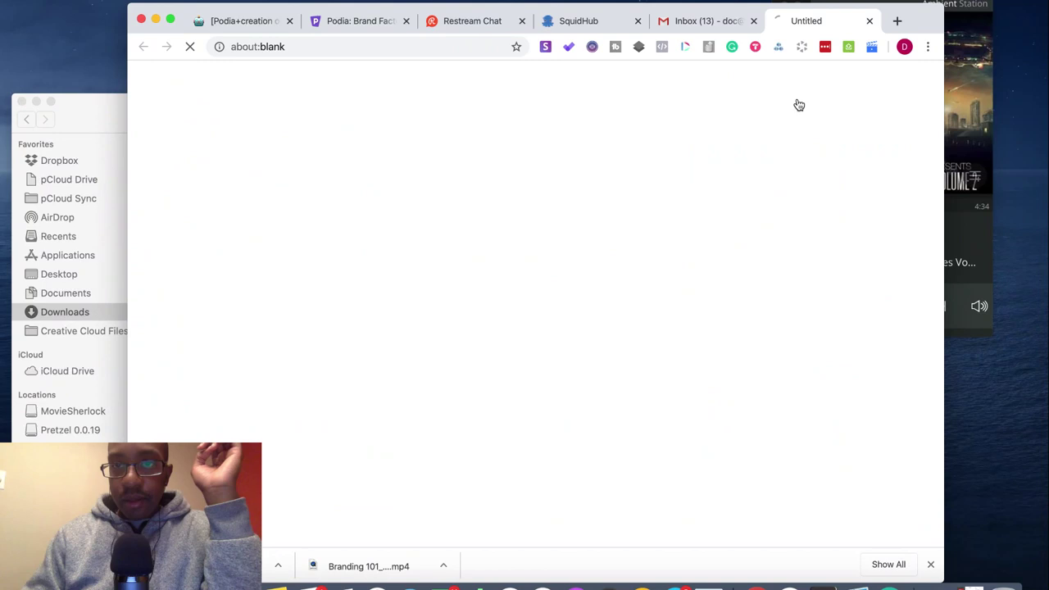
# - Close the old Inbox (13) tab and return to the Podia video upload
pyautogui.click(755, 22)
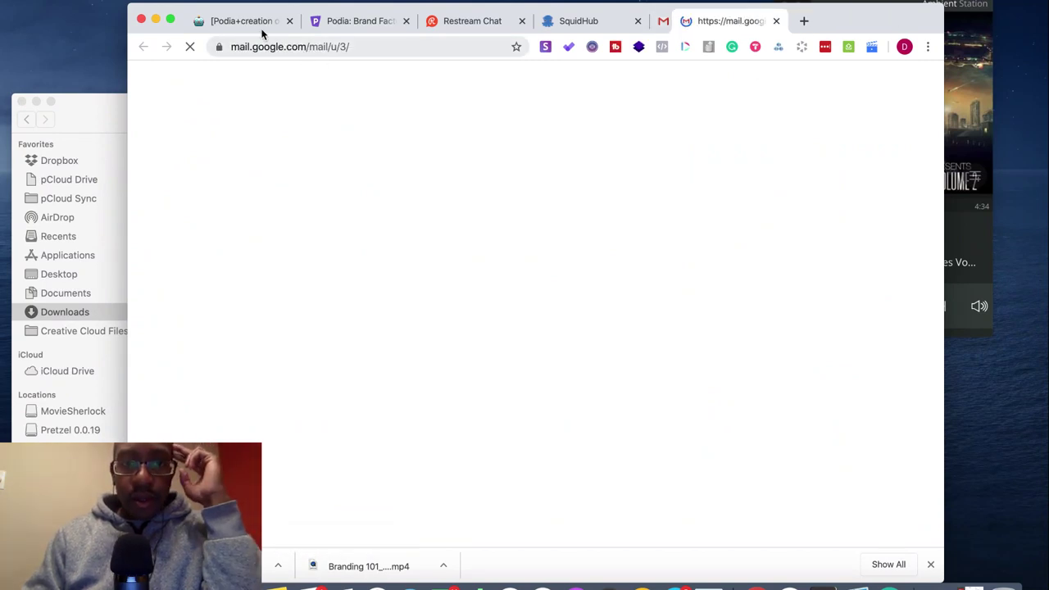
pyautogui.click(259, 25)
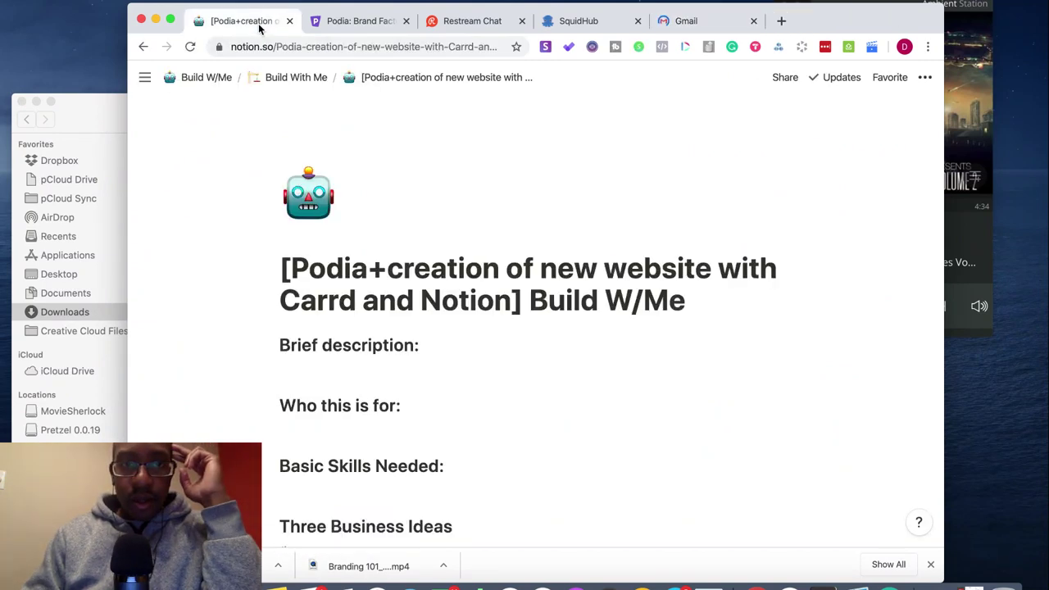
pyautogui.click(360, 21)
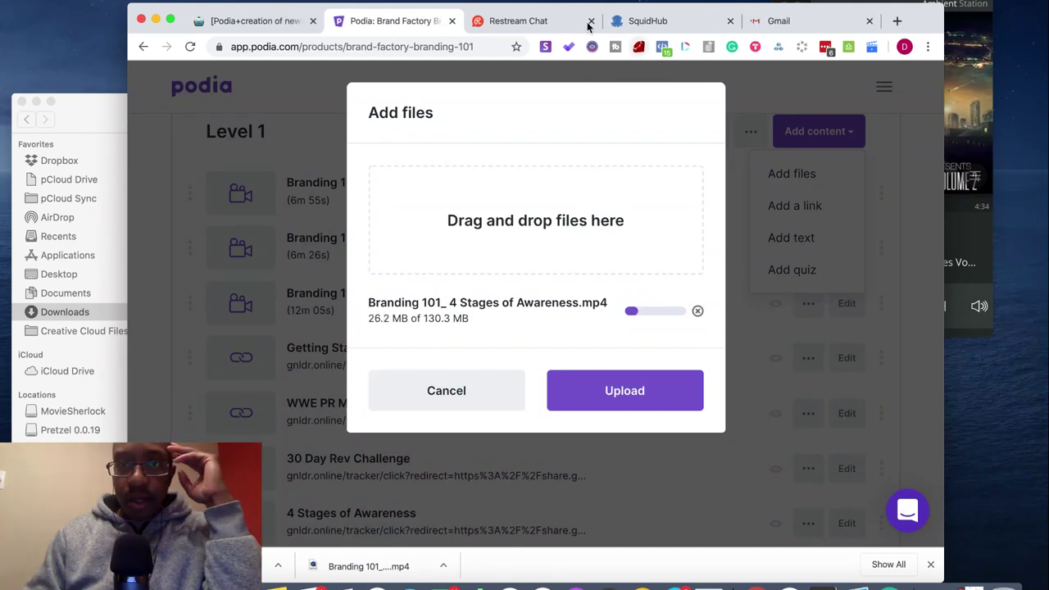
# - Bring up the switched Gmail account's inbox showing 81 unread messages
pyautogui.click(792, 22)
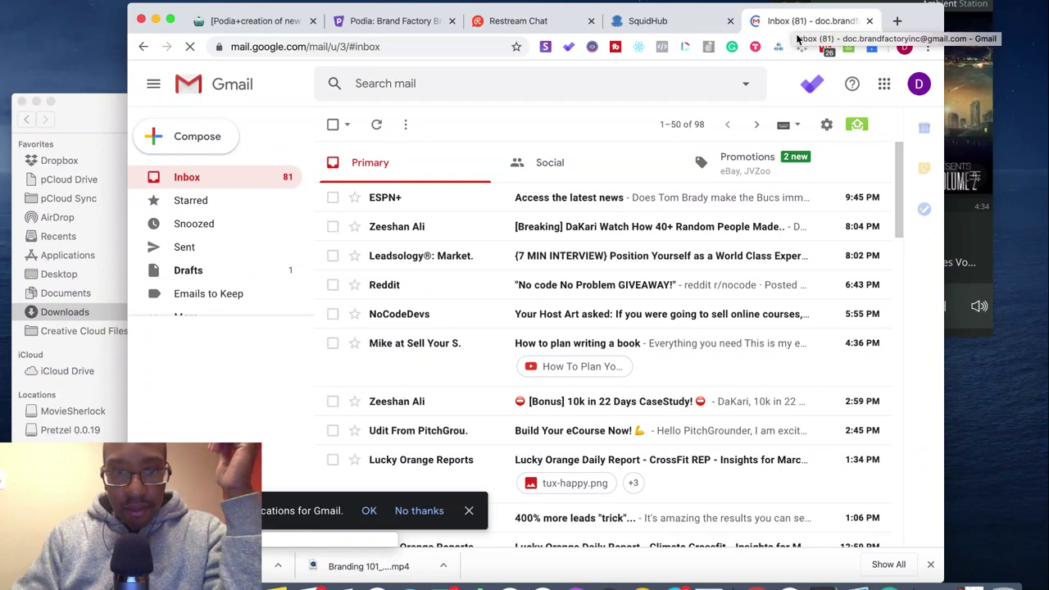
# - Find and open the No-Code Coffee newsletter email in the Gmail inbox
pyautogui.scroll(-5, 547, 334)
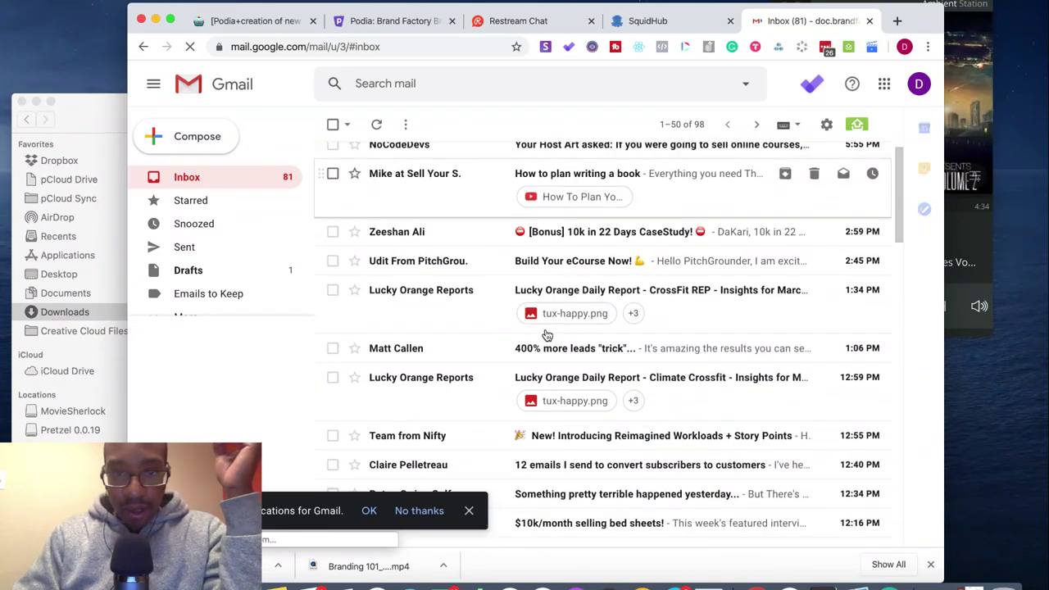
pyautogui.scroll(-3, 546, 334)
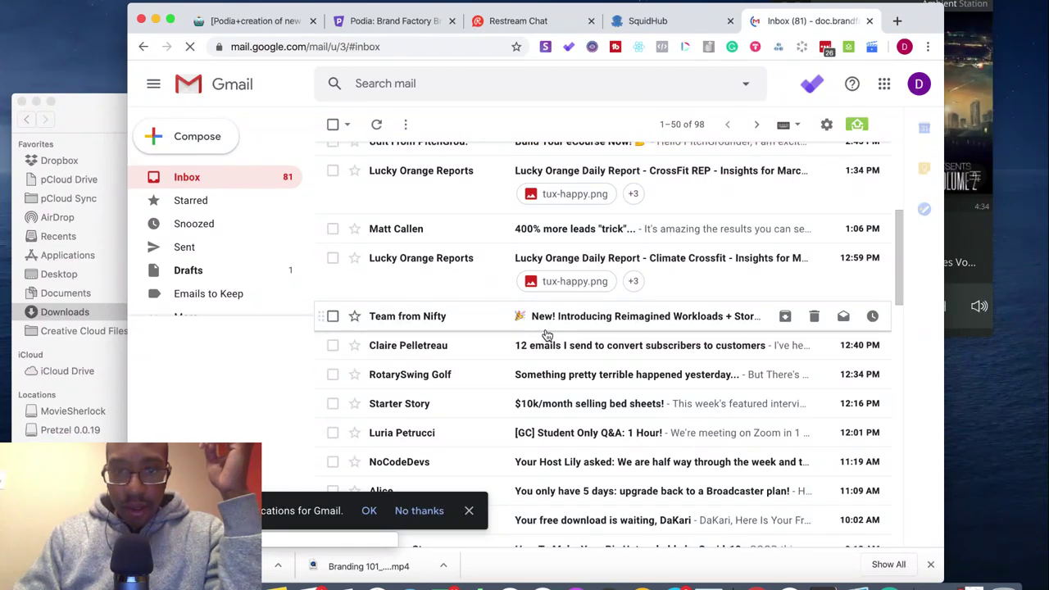
pyautogui.scroll(-3, 547, 335)
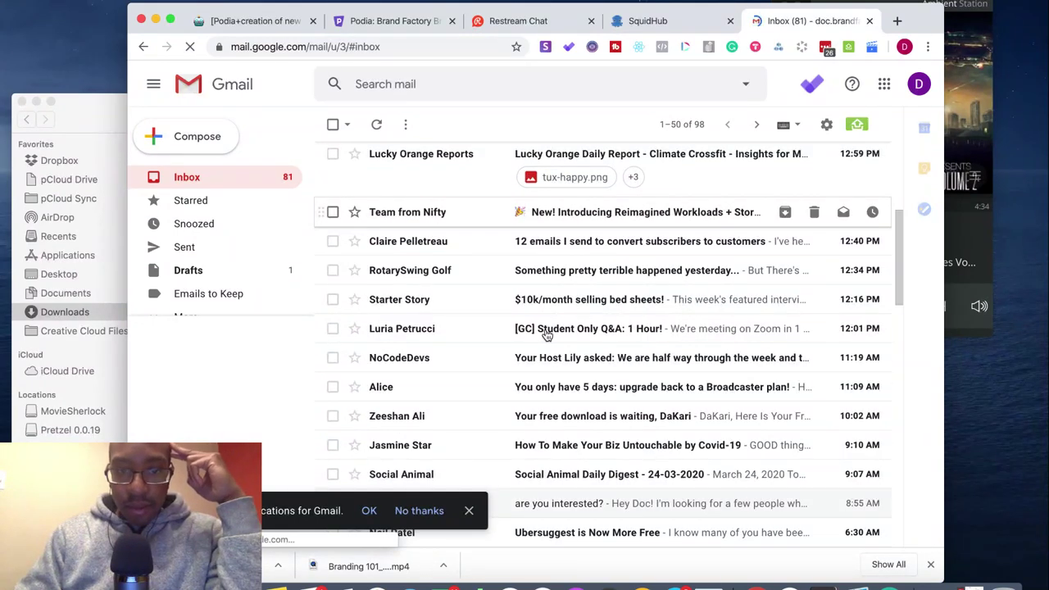
pyautogui.scroll(-3, 547, 335)
pyautogui.scroll(-6, 546, 334)
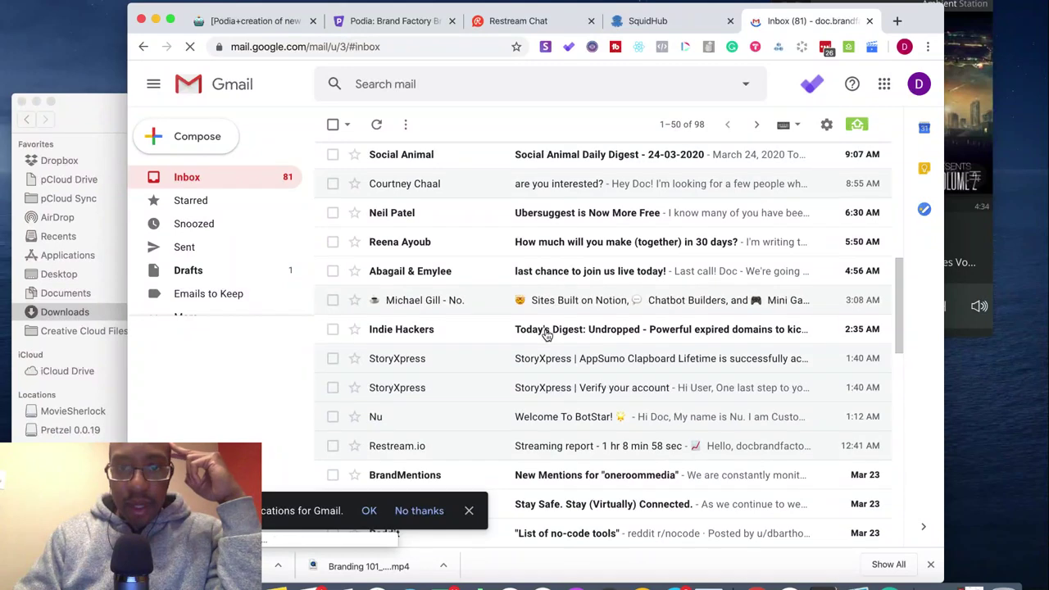
pyautogui.click(488, 304)
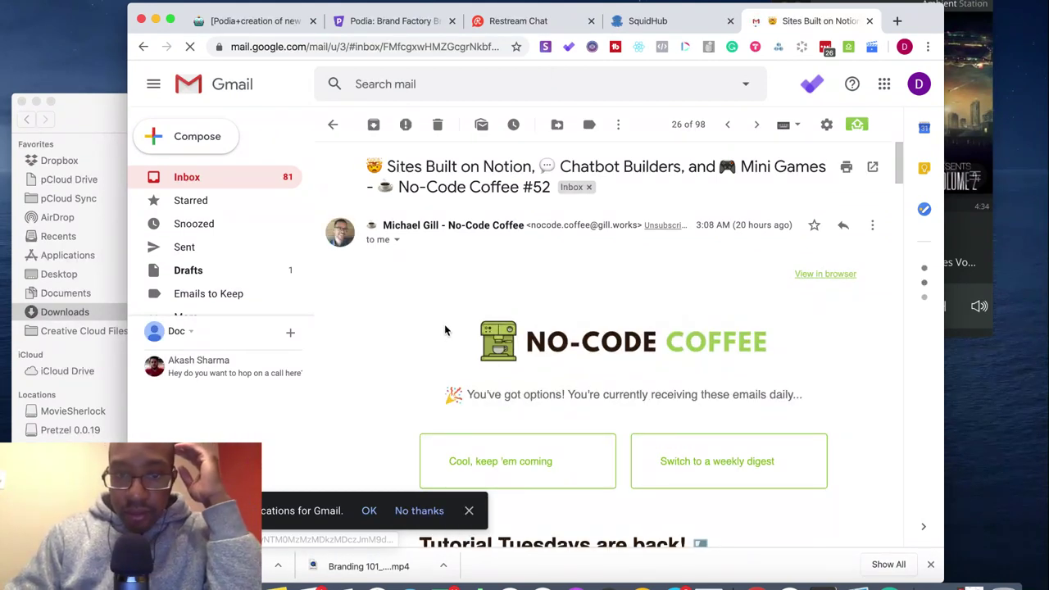
# - Follow the newsletter's Optemization example site screenshot to its page
pyautogui.scroll(-1, 446, 331)
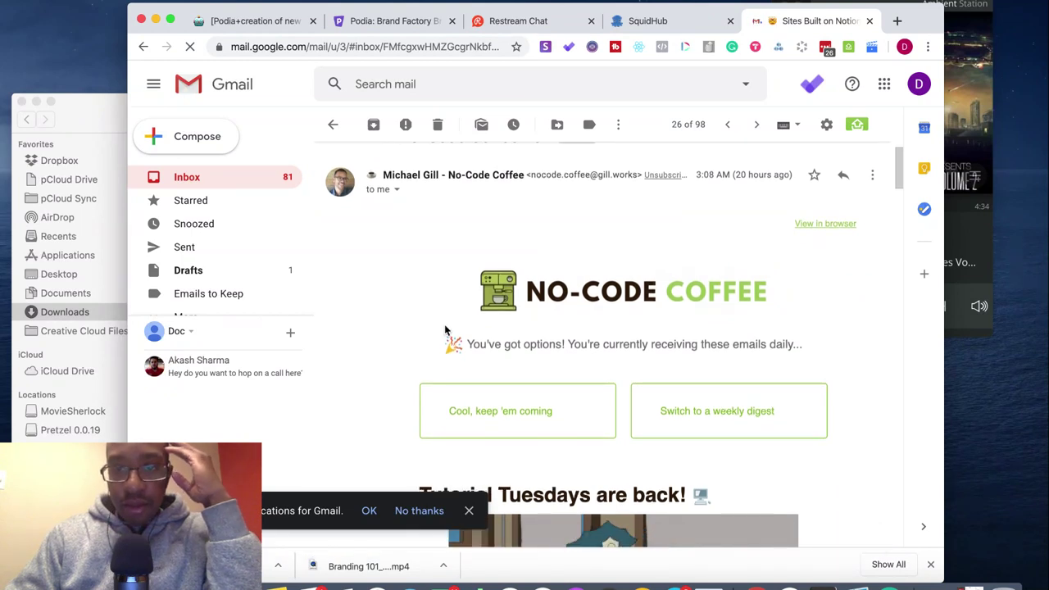
pyautogui.scroll(-2, 445, 329)
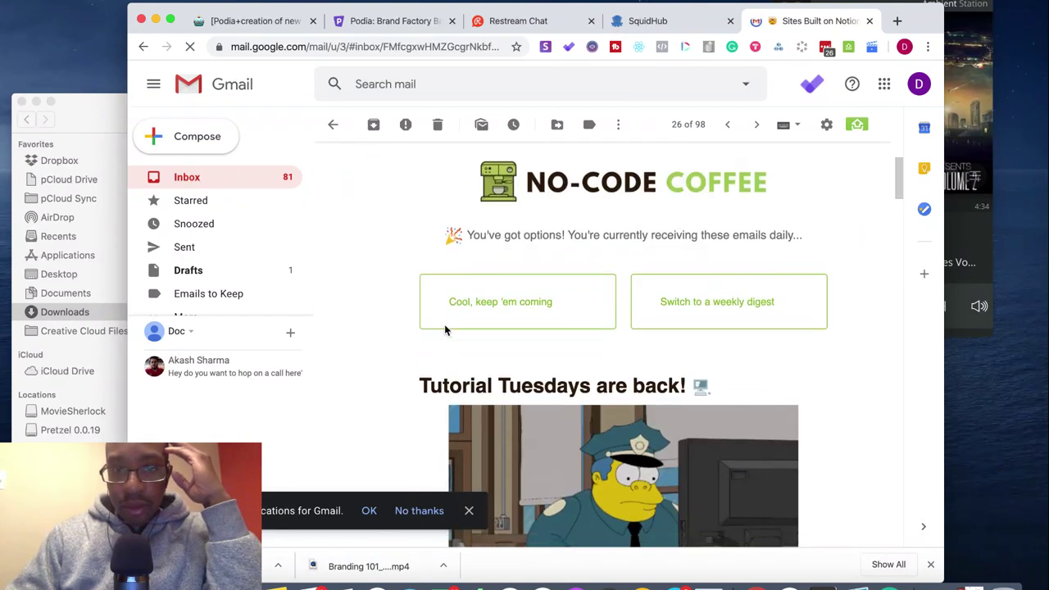
pyautogui.scroll(-3, 445, 329)
pyautogui.scroll(-3, 445, 330)
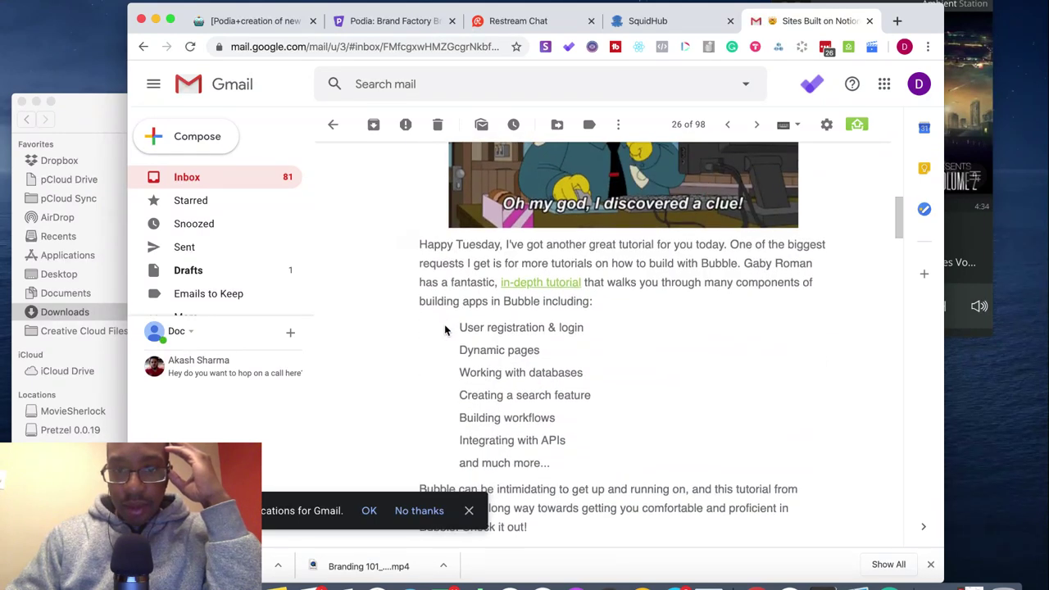
pyautogui.scroll(-5, 444, 329)
pyautogui.scroll(-10, 445, 330)
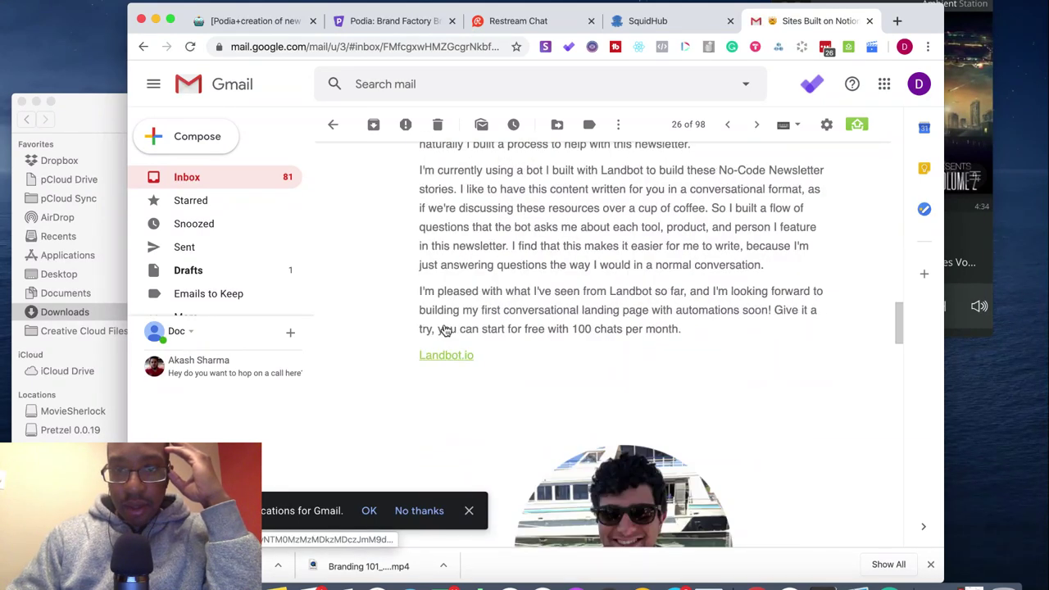
pyautogui.scroll(-8, 445, 330)
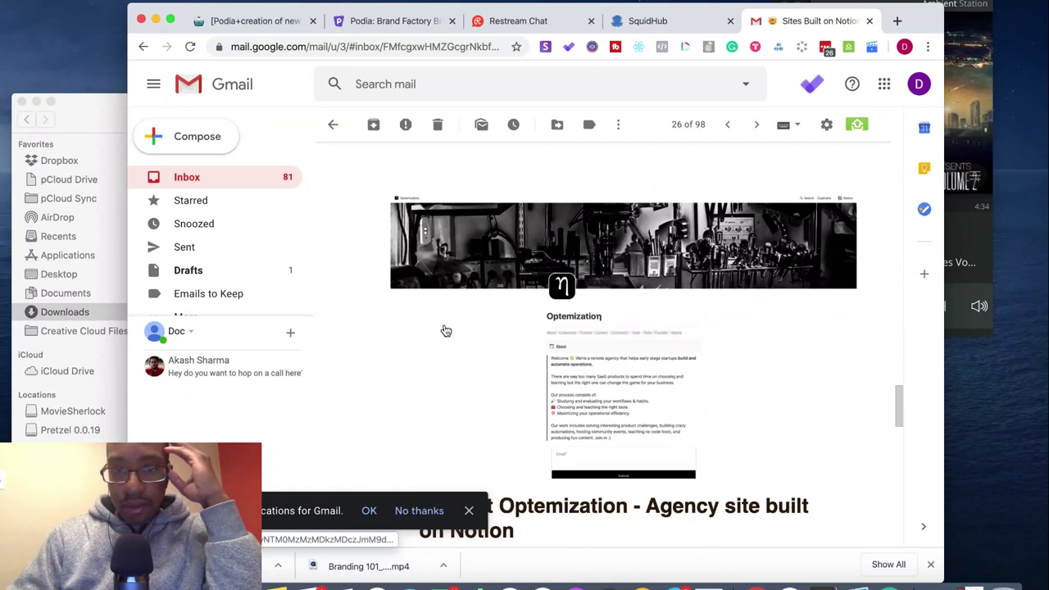
pyautogui.scroll(-3, 445, 330)
pyautogui.click(500, 246)
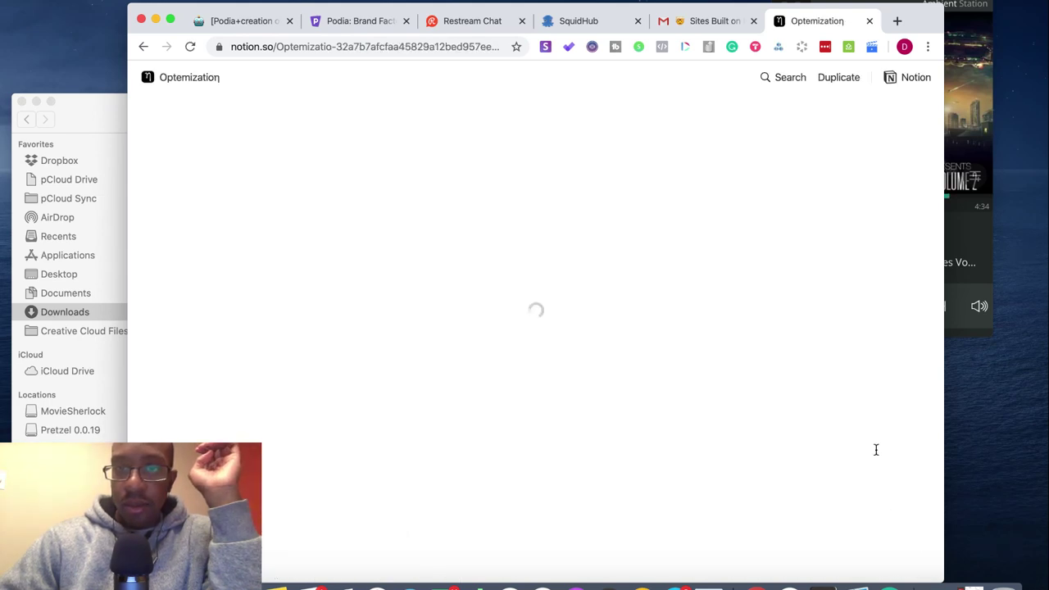
# - Close the newsletter email and jump to the Optemization site's Customers section
pyautogui.click(753, 21)
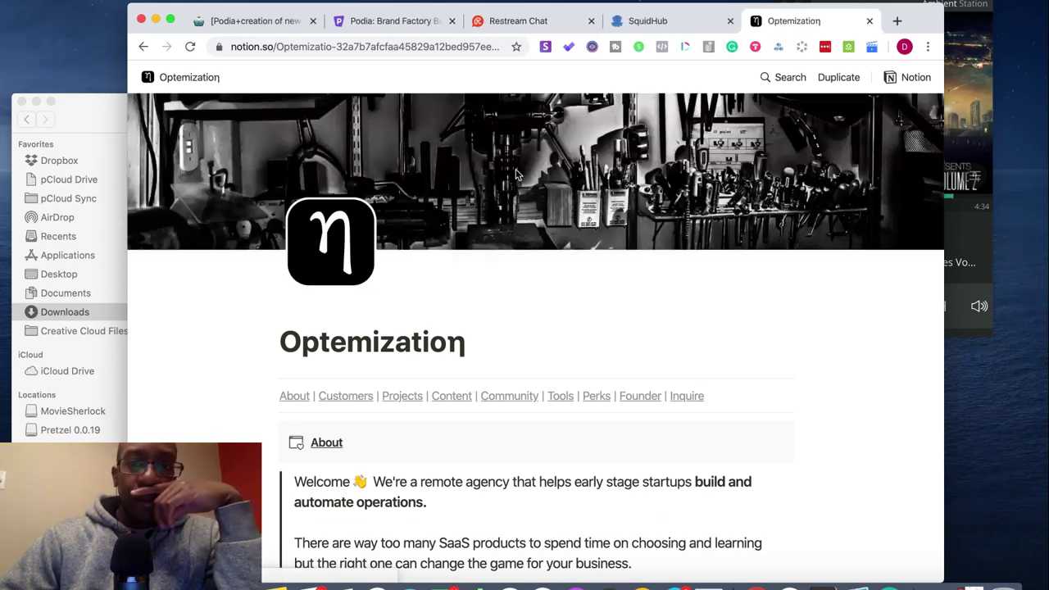
pyautogui.scroll(-10, 573, 341)
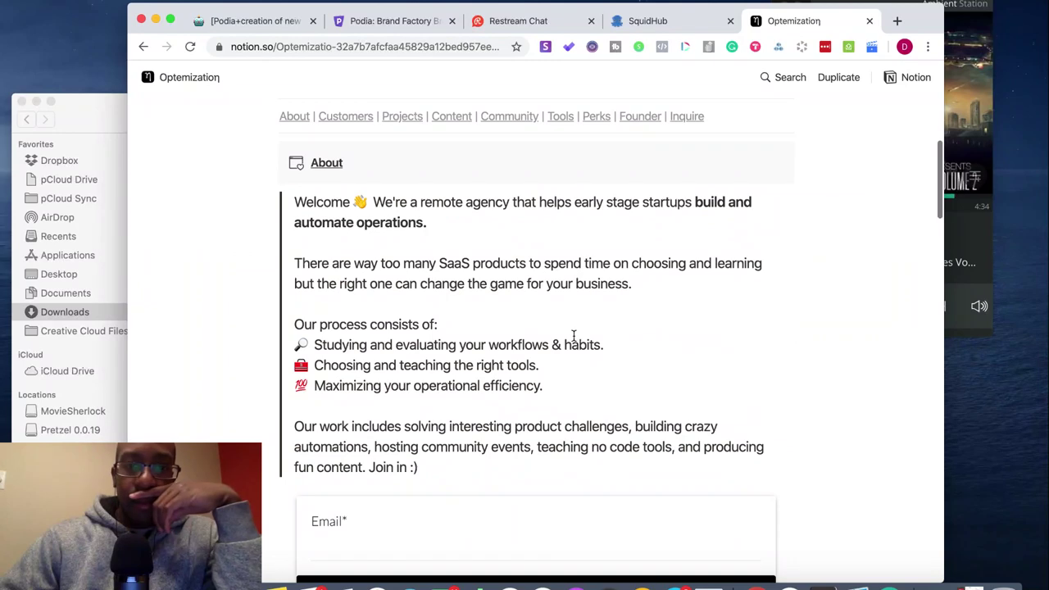
pyautogui.scroll(-15, 573, 335)
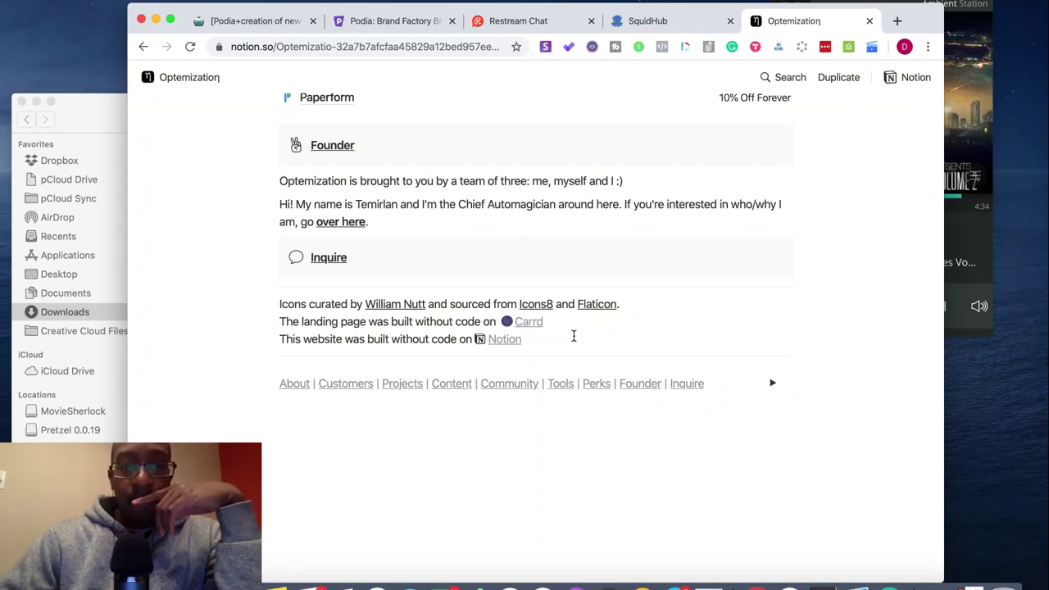
pyautogui.scroll(20, 573, 335)
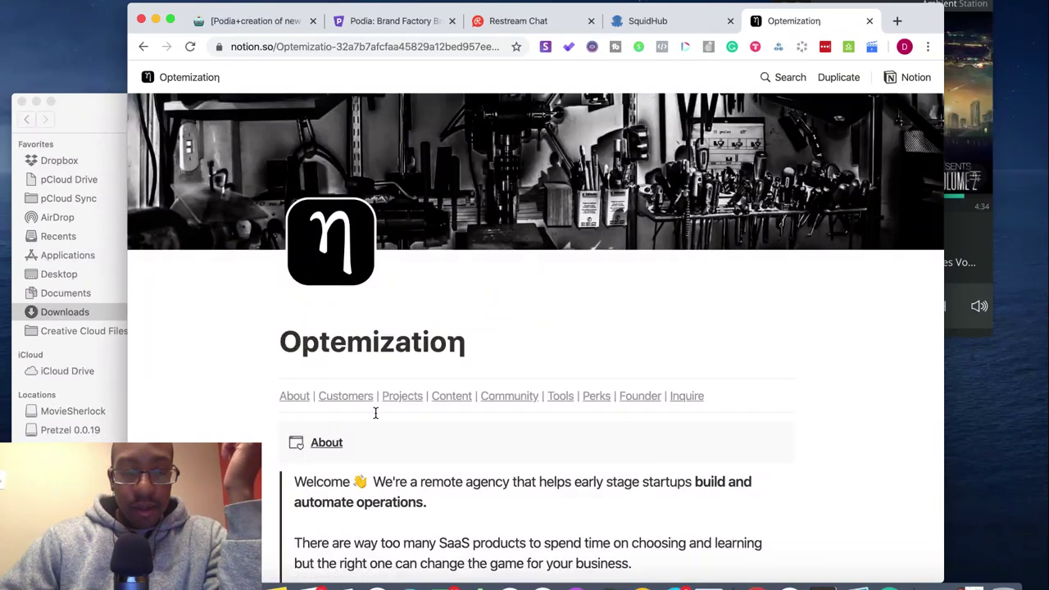
pyautogui.click(353, 396)
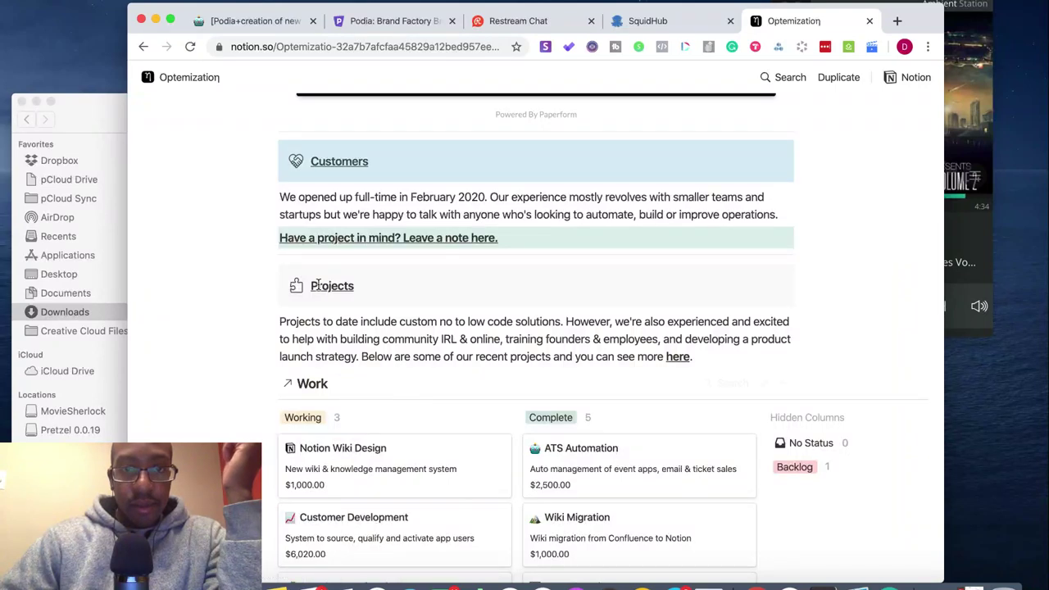
# - Browse the Optemization About section, then return to the Podia+creation Build W/Me page
pyautogui.scroll(10, 318, 284)
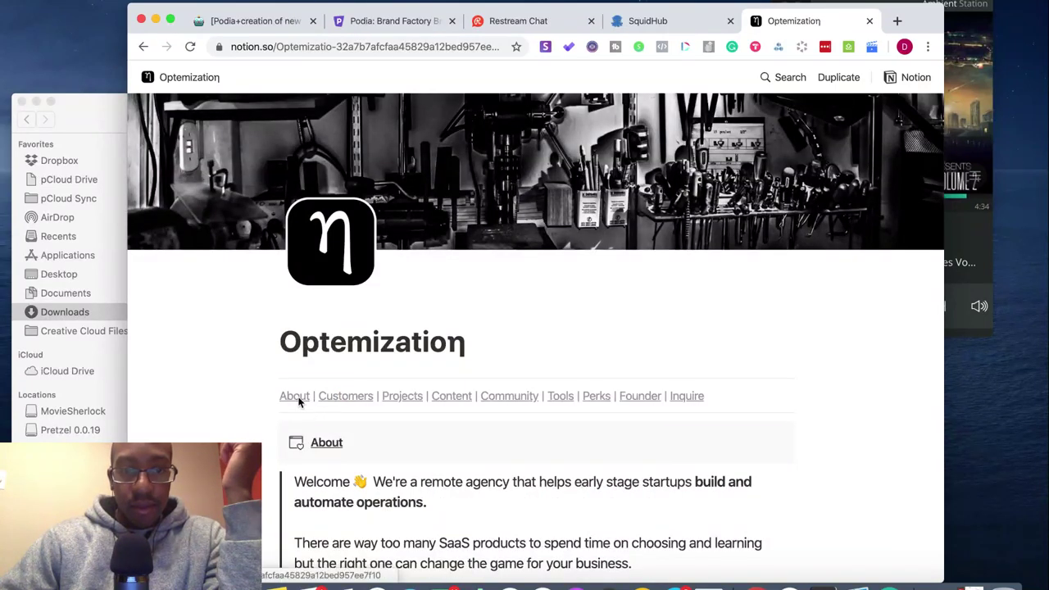
pyautogui.click(297, 397)
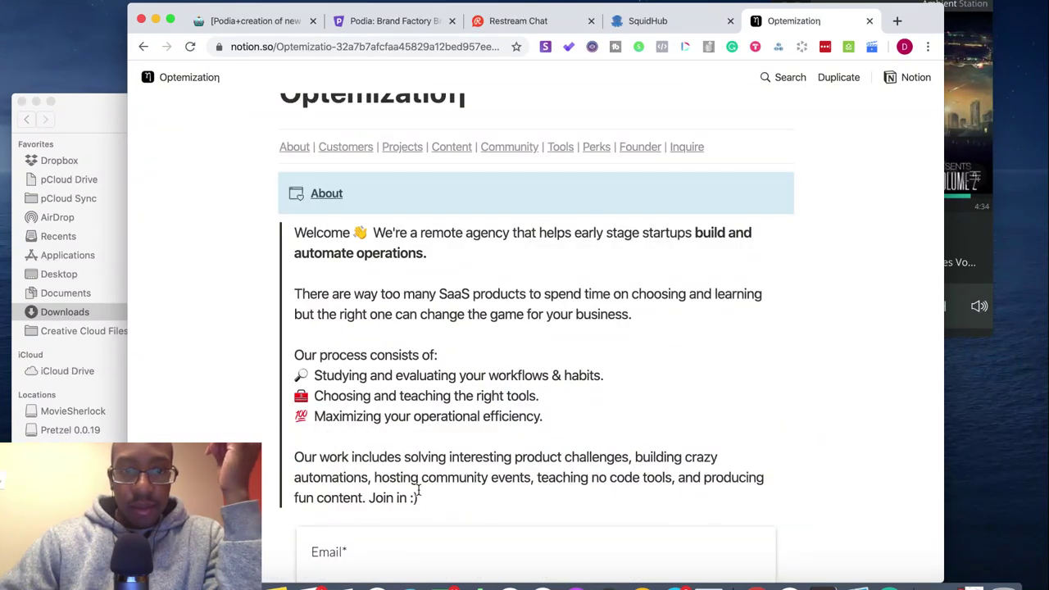
pyautogui.scroll(-5, 418, 489)
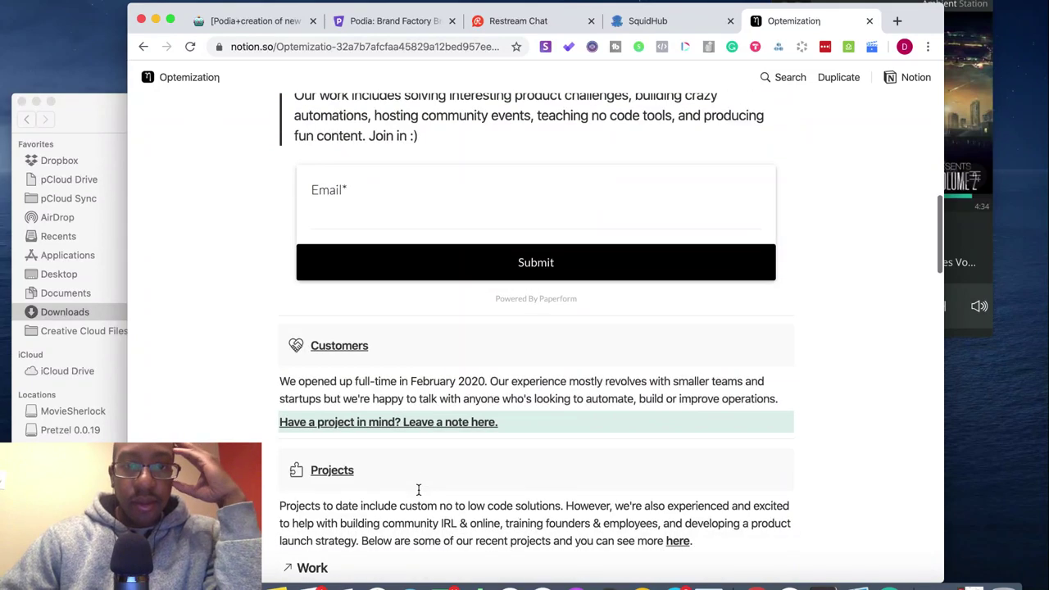
pyautogui.scroll(-4, 418, 489)
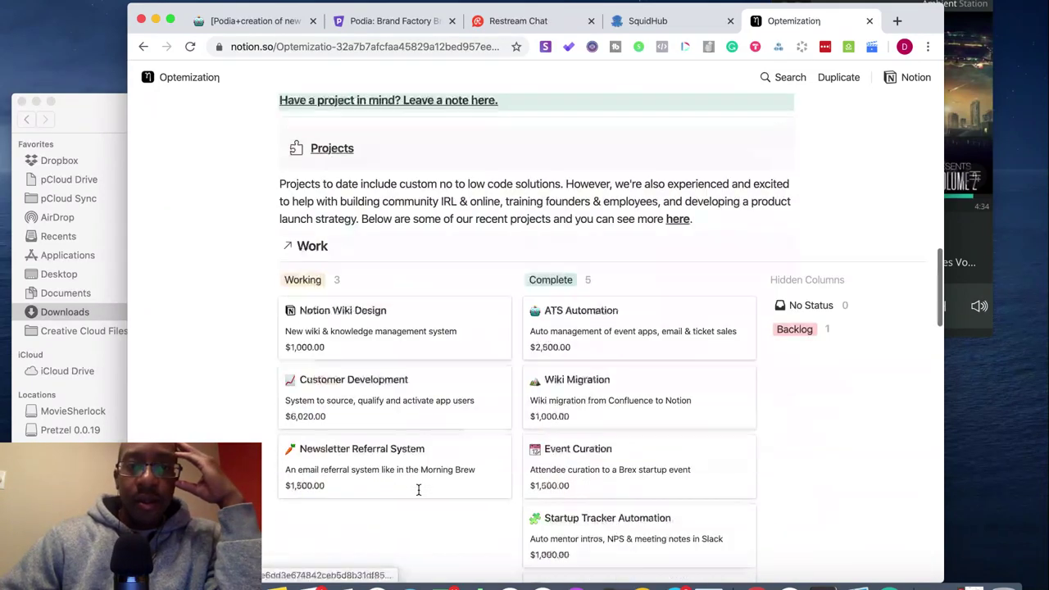
pyautogui.scroll(-3, 418, 489)
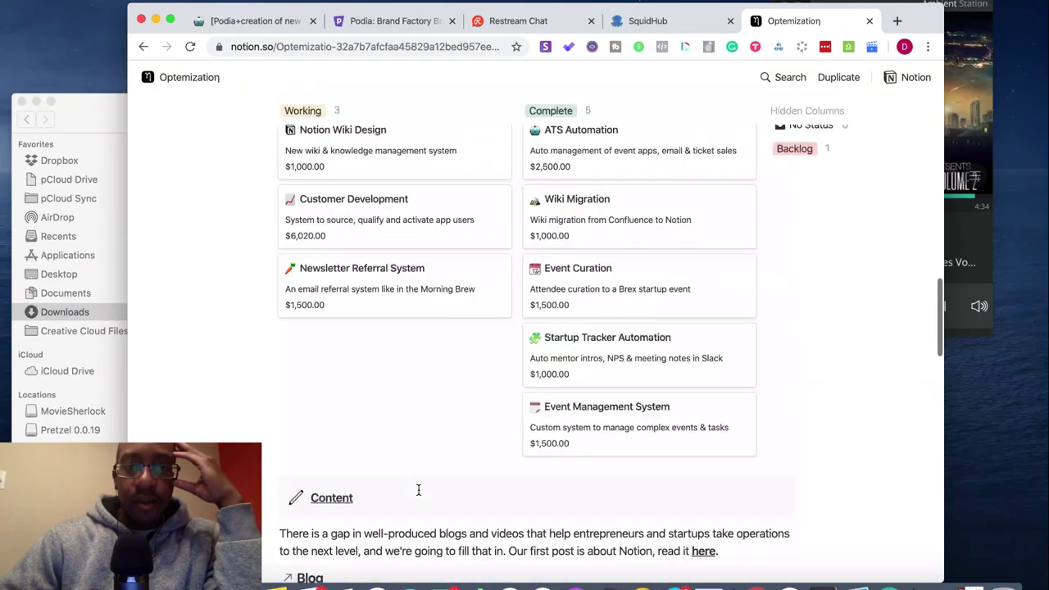
pyautogui.scroll(15, 417, 489)
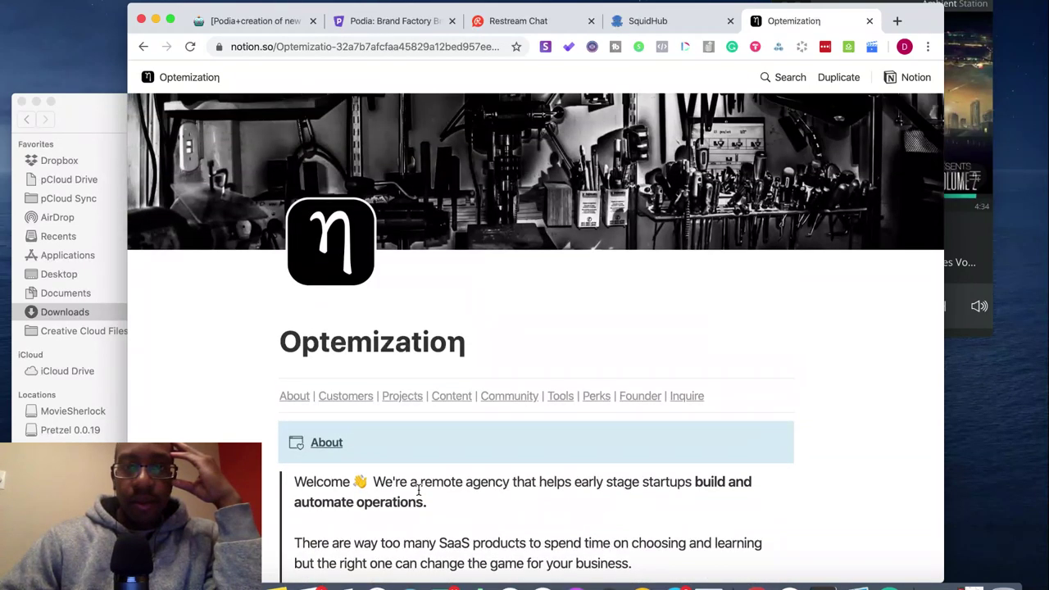
pyautogui.scroll(-2, 388, 341)
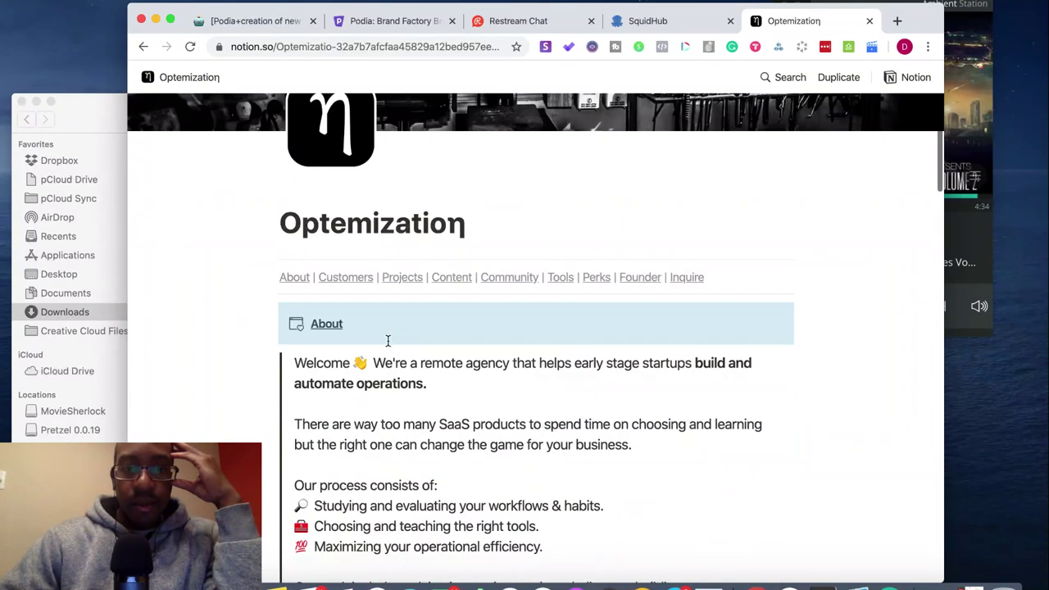
pyautogui.scroll(2, 354, 309)
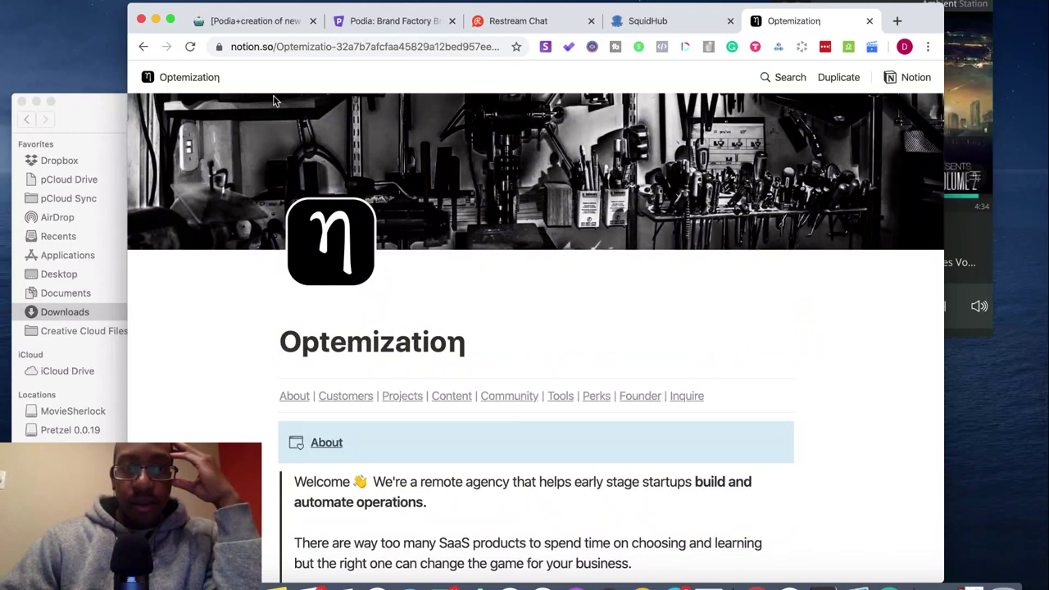
pyautogui.click(260, 27)
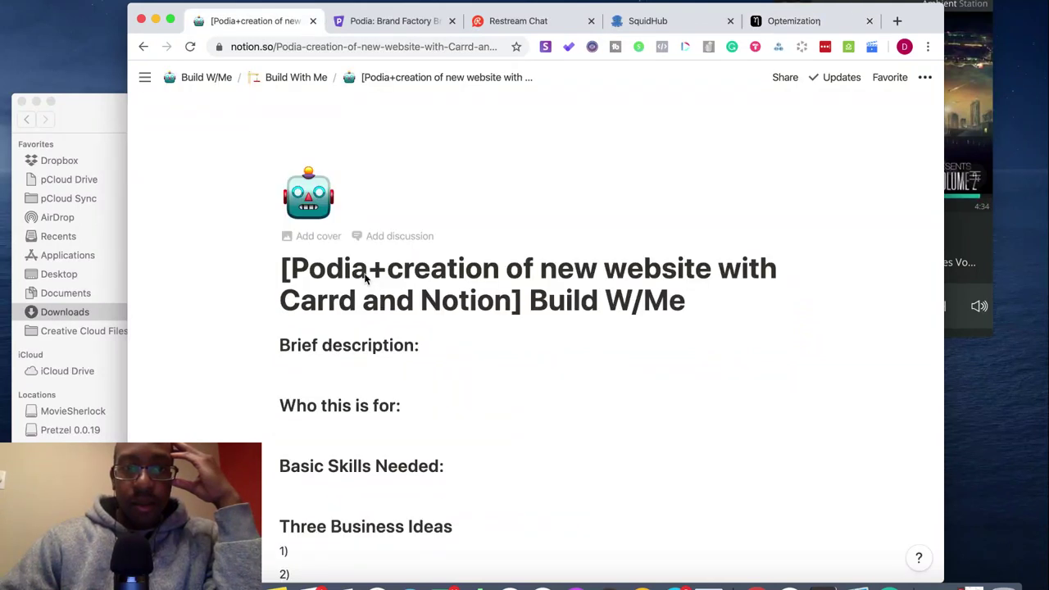
# - On the parent Build With Me page, add an empty line directly below the title
pyautogui.click(304, 78)
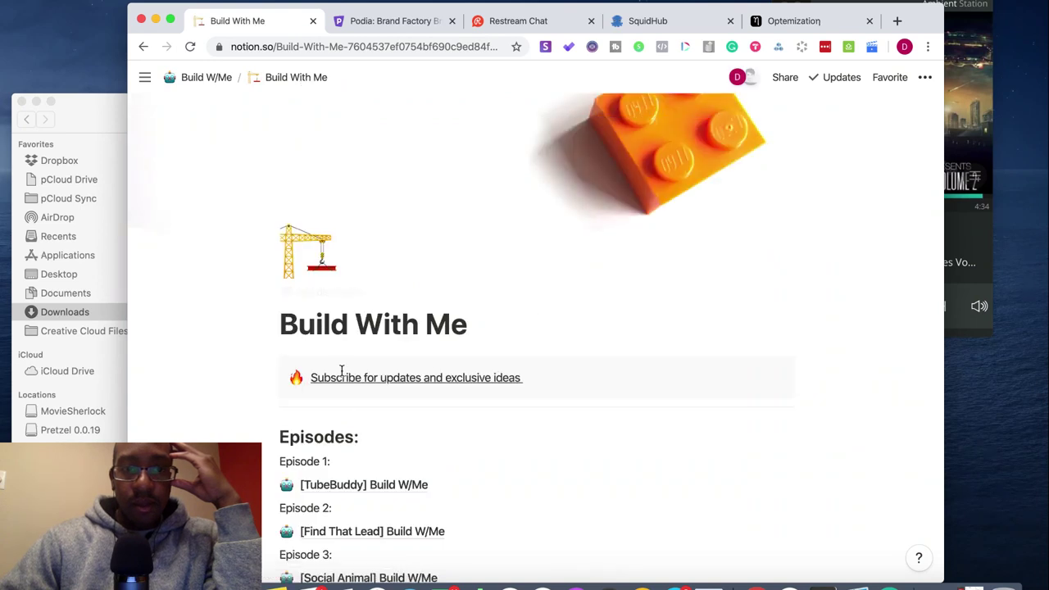
pyautogui.click(286, 436)
pyautogui.press('Return')
pyautogui.press('Up')
pyautogui.press('Up')
pyautogui.press('Up')
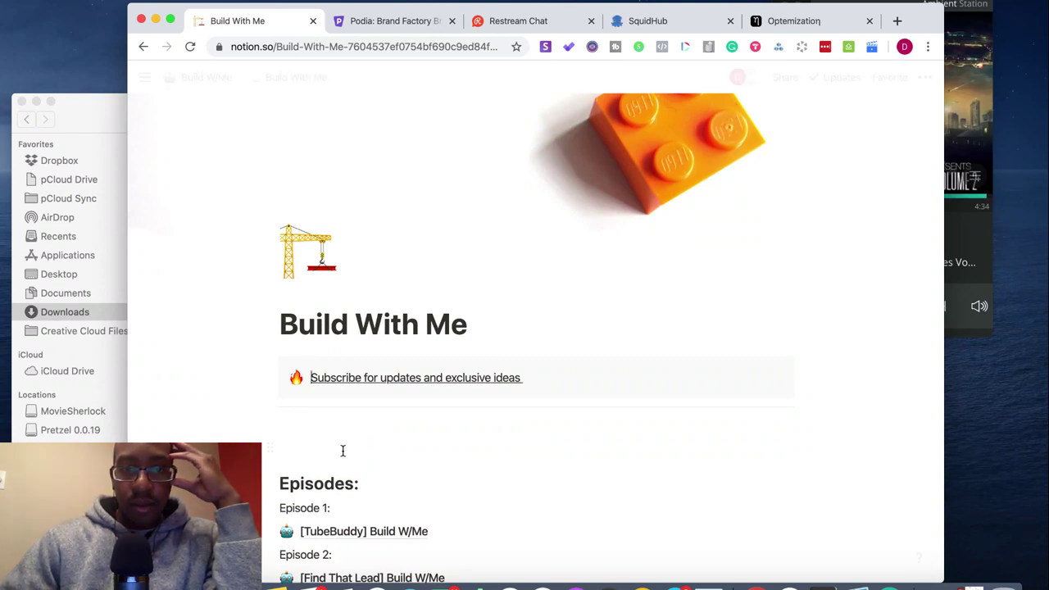
pyautogui.click(489, 329)
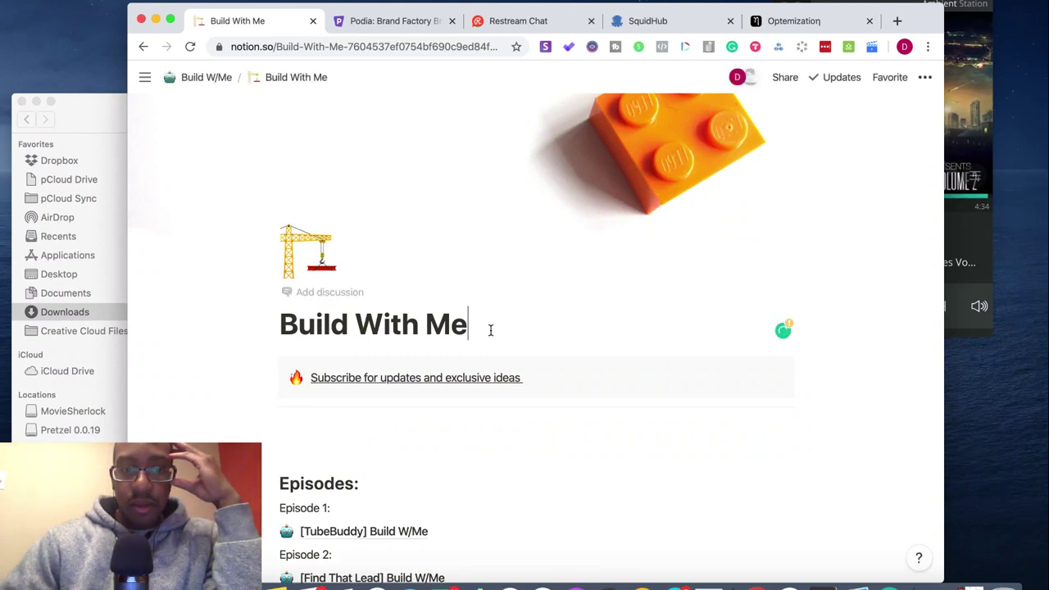
pyautogui.click(285, 439)
pyautogui.click(489, 330)
pyautogui.press('Return')
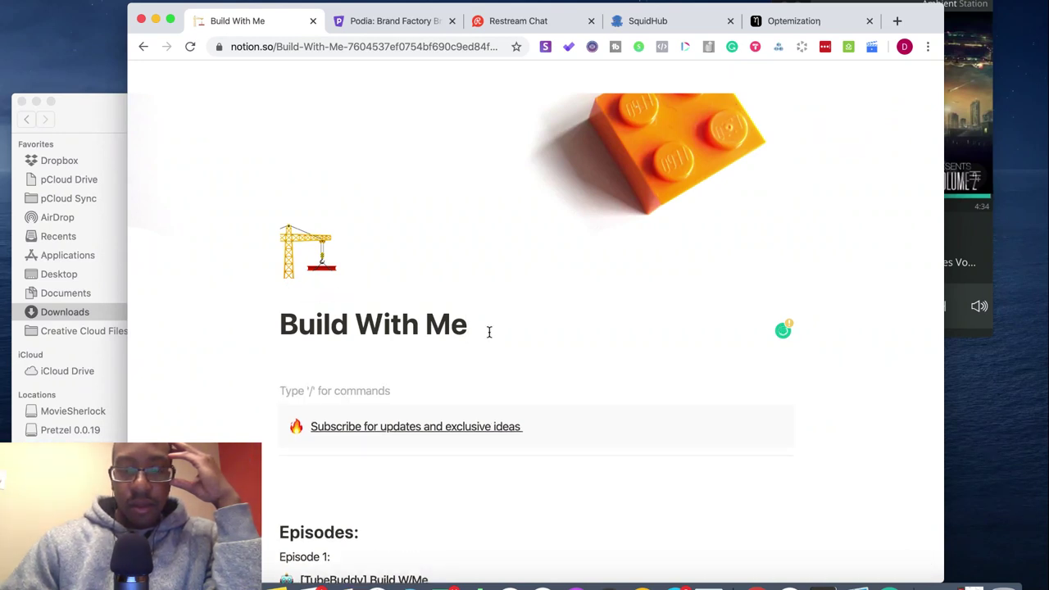
pyautogui.press('Up')
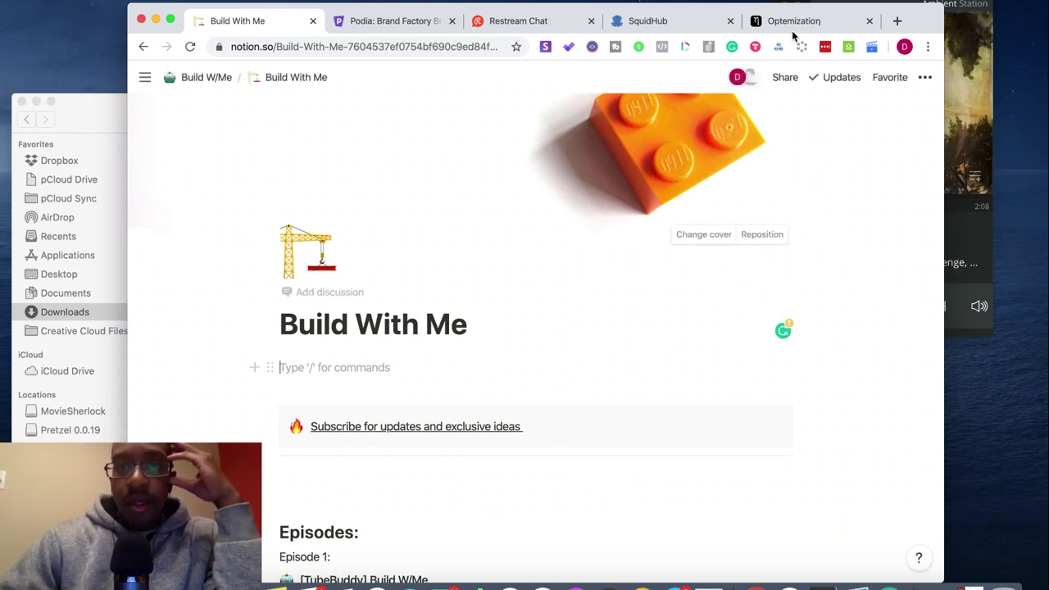
# - After checking the Podia and Optemization tabs, type 'Welcome' under the Build With Me title
pyautogui.moveTo(794, 23); pyautogui.dragTo(526, 23)
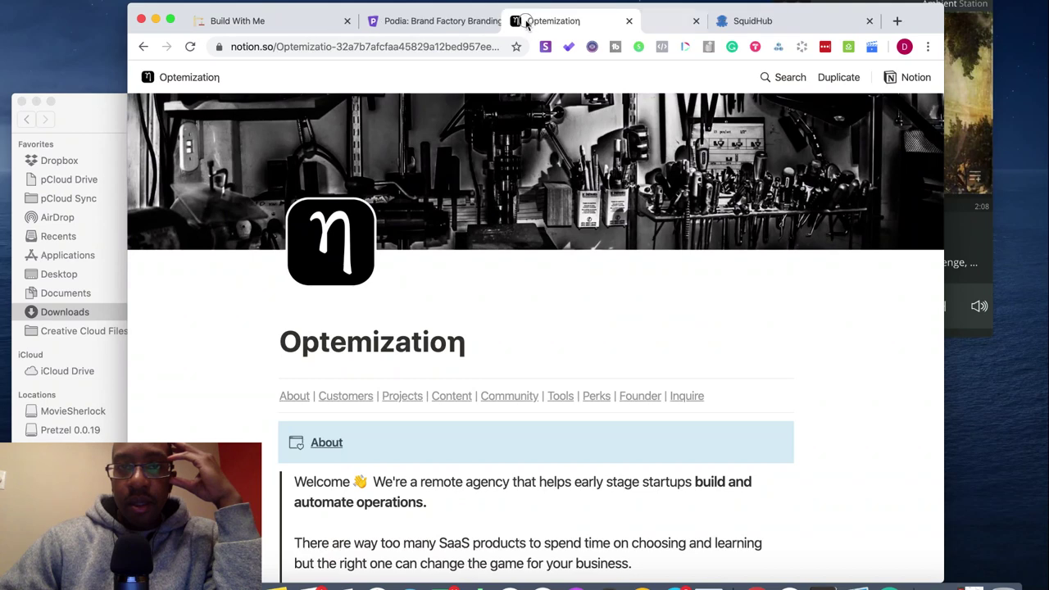
pyautogui.click(379, 24)
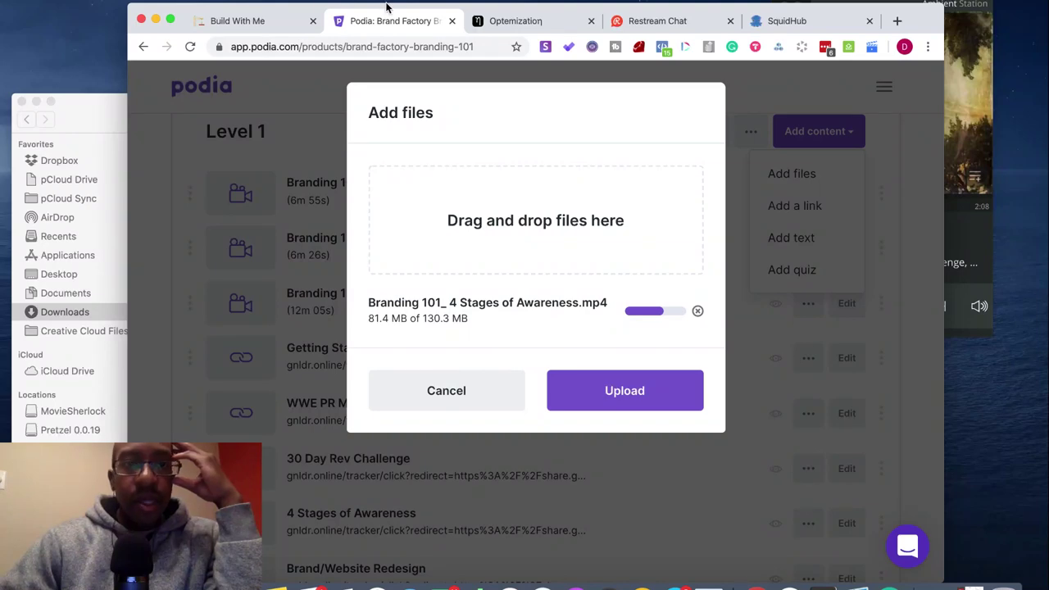
pyautogui.click(261, 24)
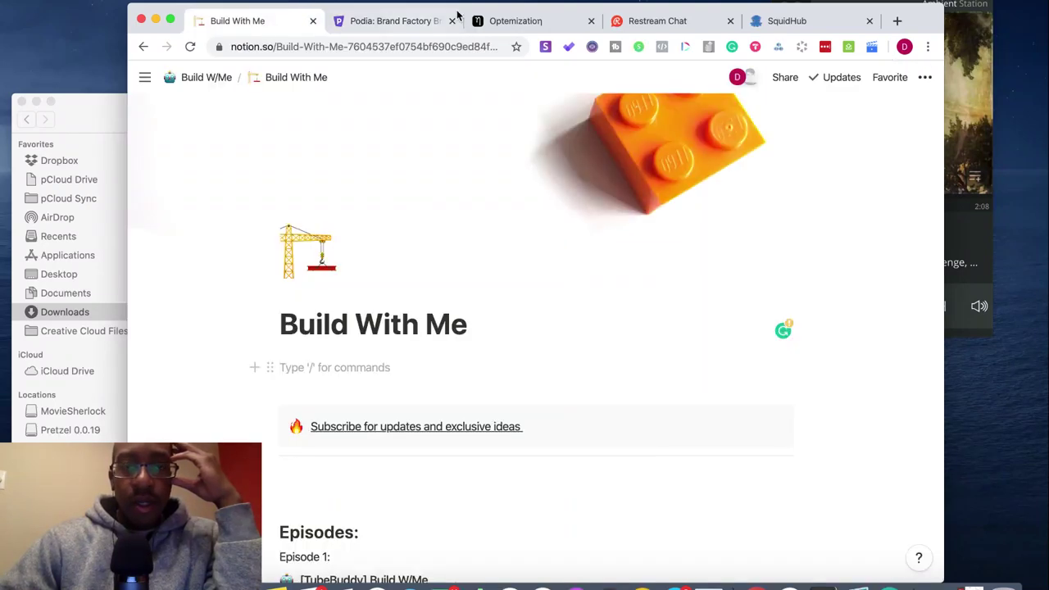
pyautogui.click(539, 23)
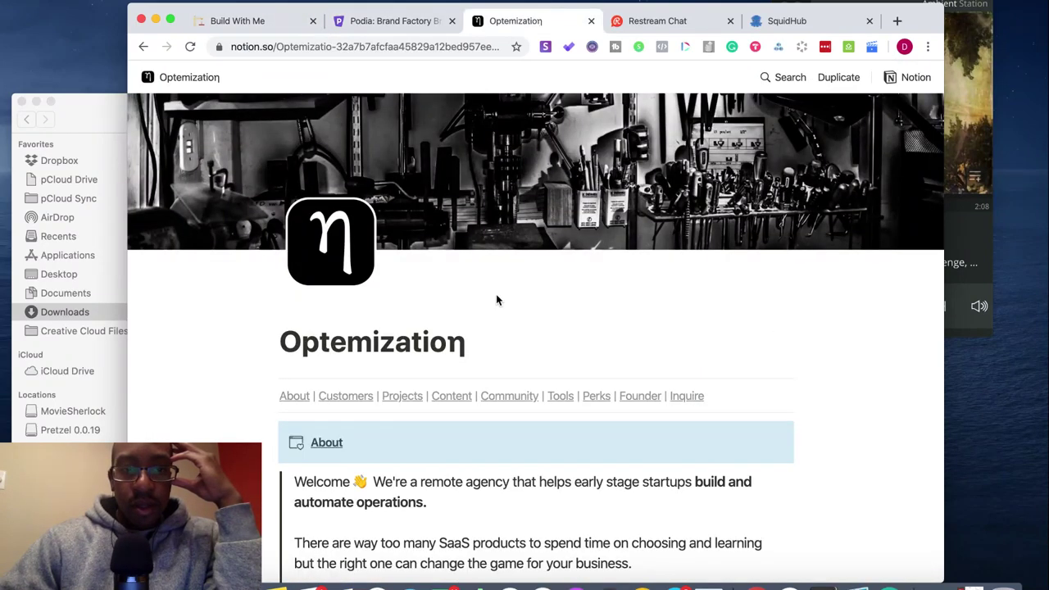
pyautogui.scroll(-5, 496, 300)
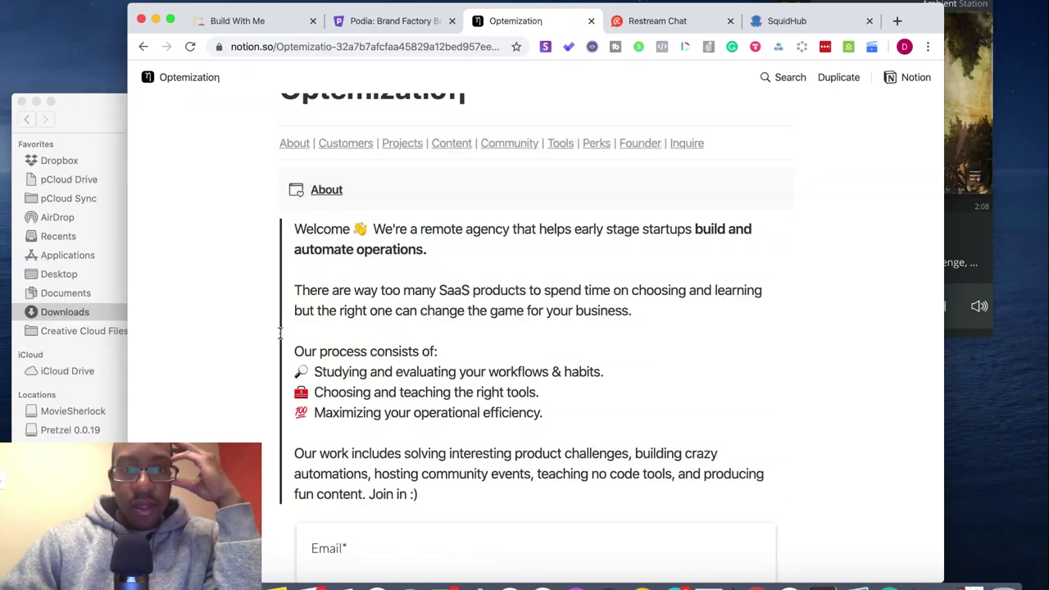
pyautogui.click(250, 20)
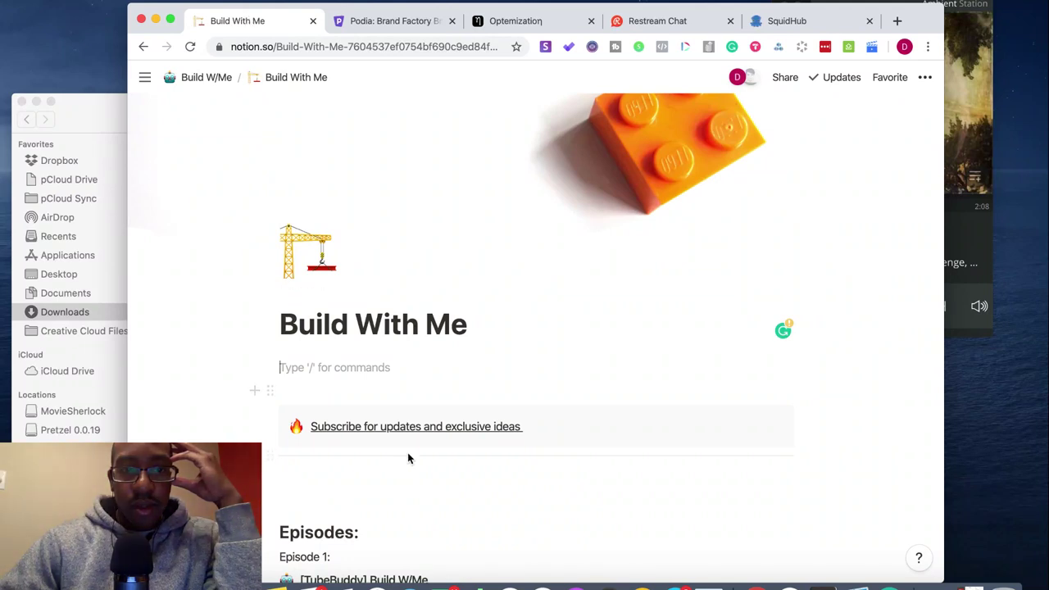
pyautogui.scroll(-1, 407, 458)
pyautogui.scroll(1, 407, 458)
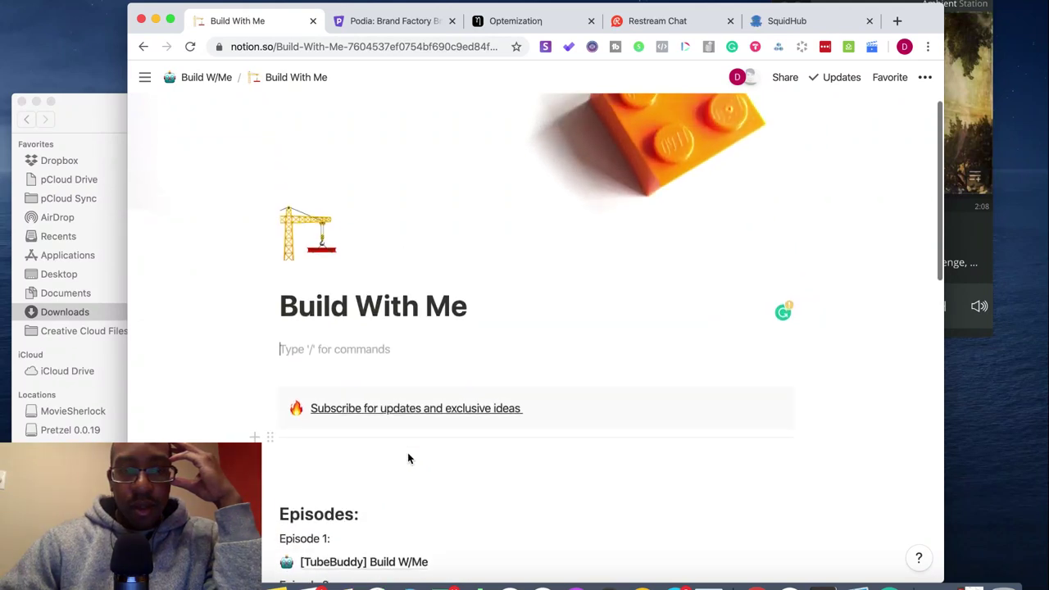
pyautogui.click(366, 355)
pyautogui.write('Welcom')
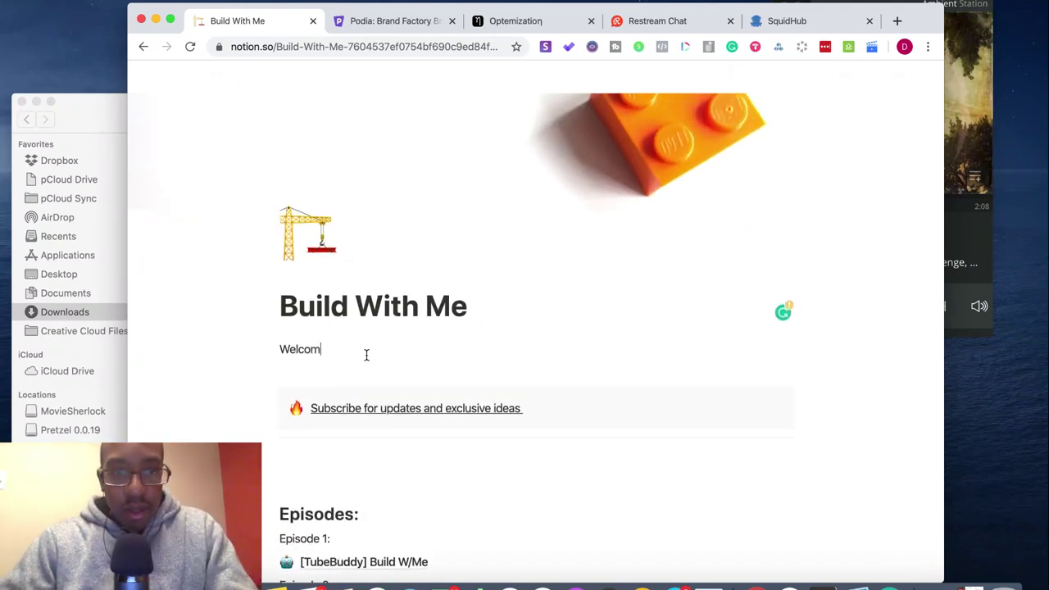
pyautogui.write('e')
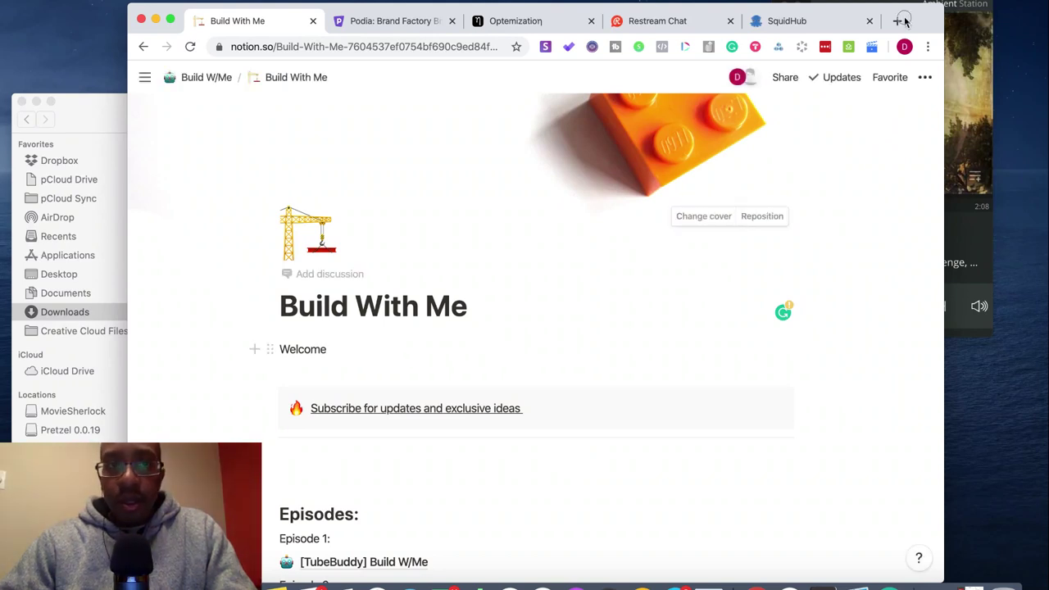
# - Search Google for emojis in a new browser tab
pyautogui.doubleClick(897, 23)
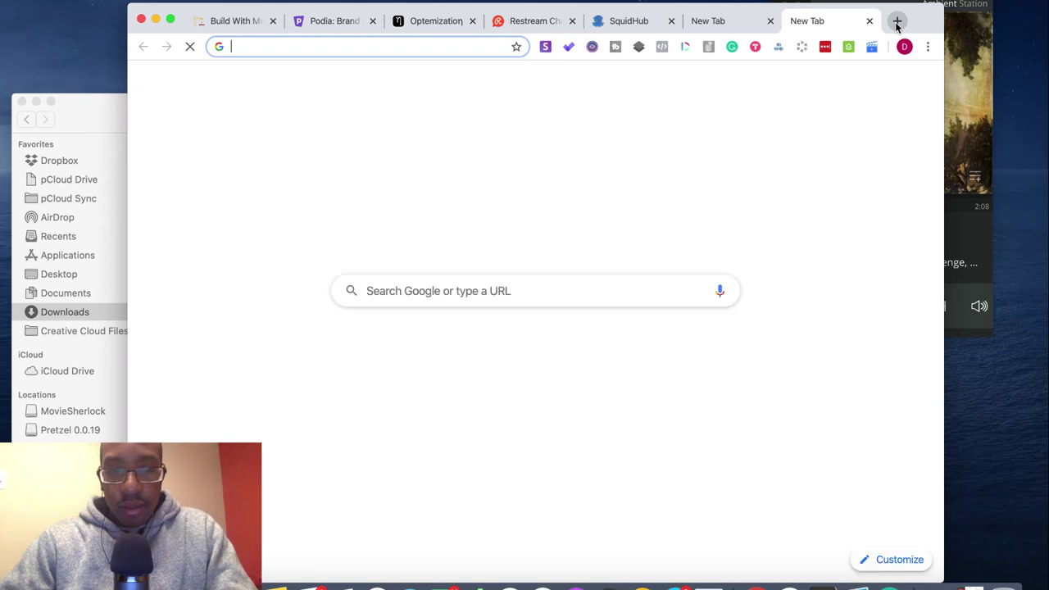
pyautogui.write('emoj')
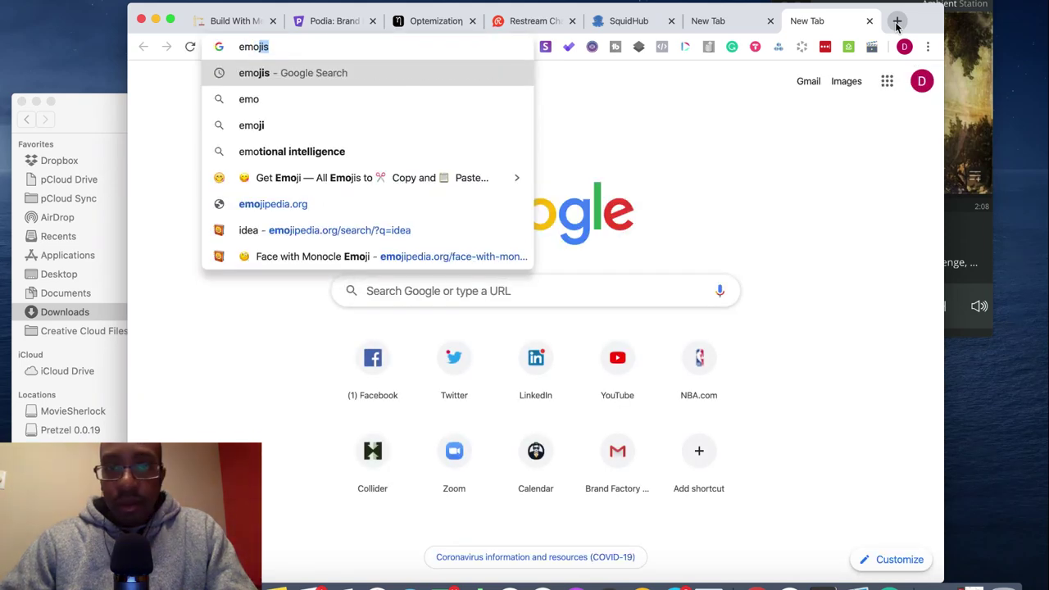
pyautogui.press('Return')
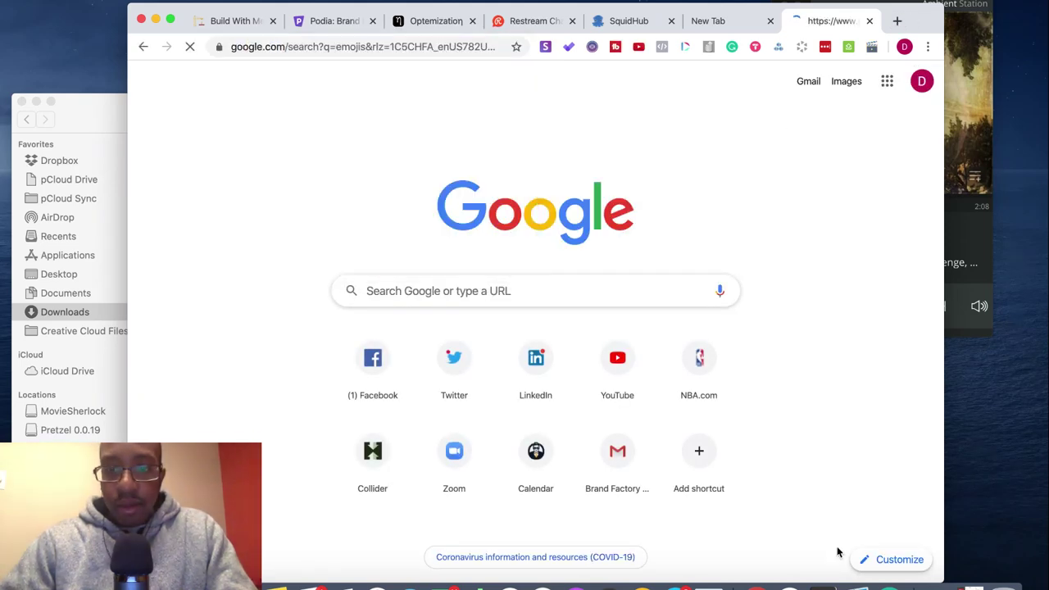
# - Open the blog.appsumo.com article link from the AppSumo workspace direct message in Slack
pyautogui.press('super+Tab')
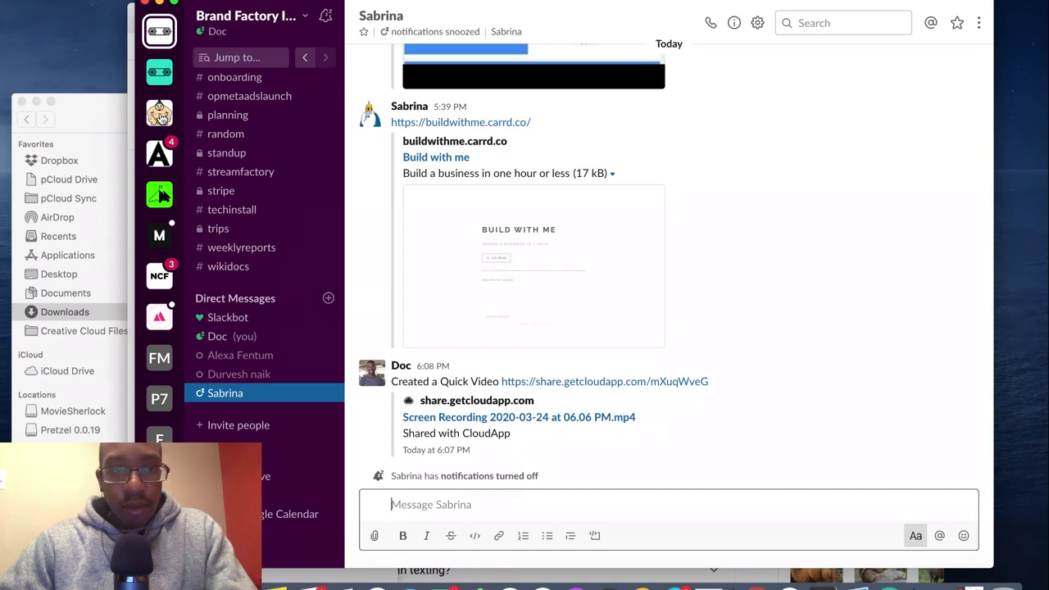
pyautogui.click(160, 113)
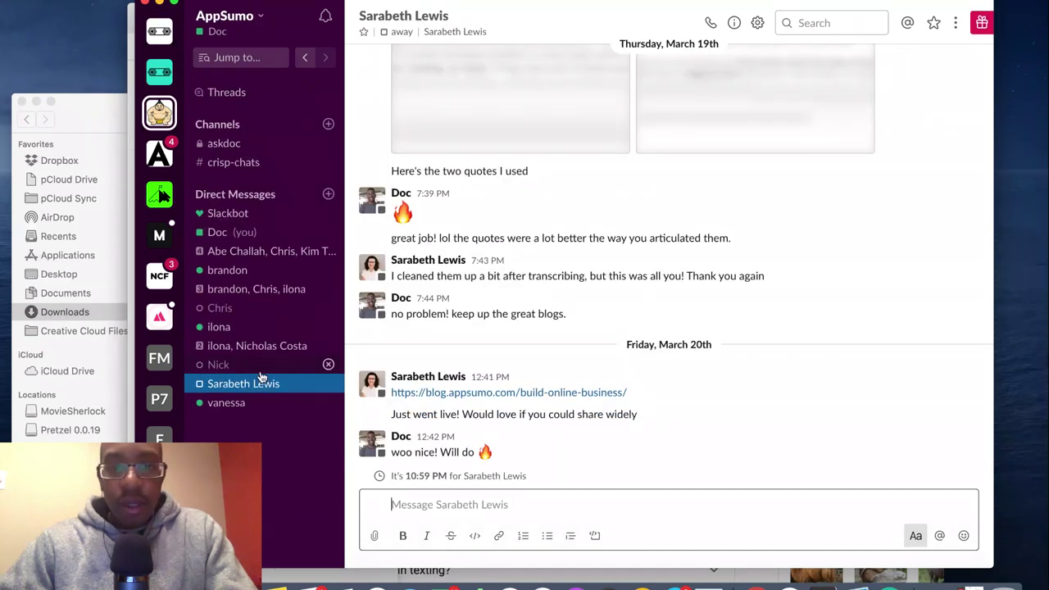
pyautogui.click(519, 392)
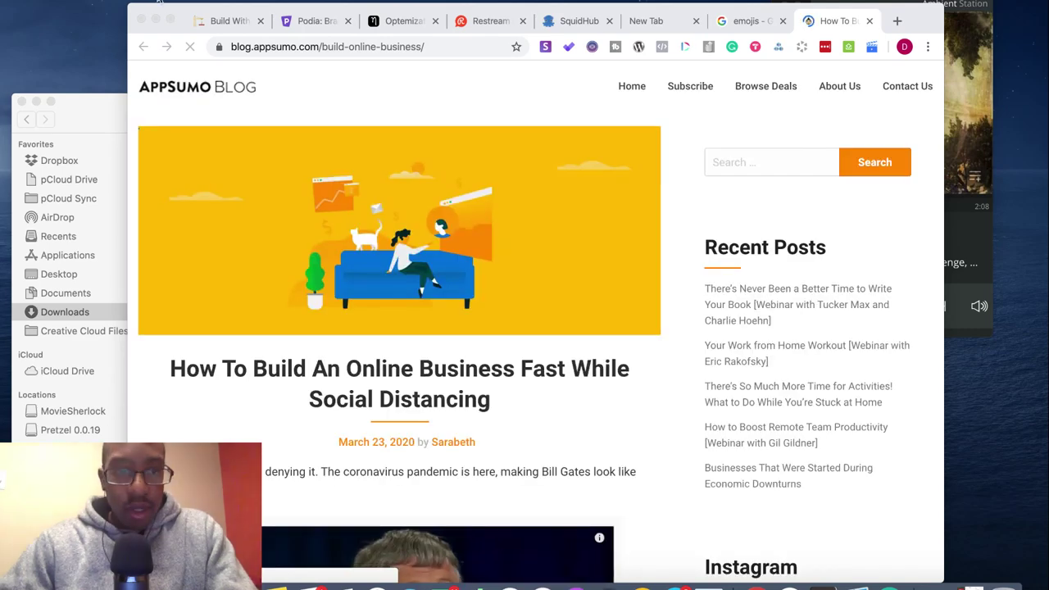
# - Scroll through the AppSumo article and open its orange Build With Me link in a new tab
pyautogui.scroll(-10, 381, 332)
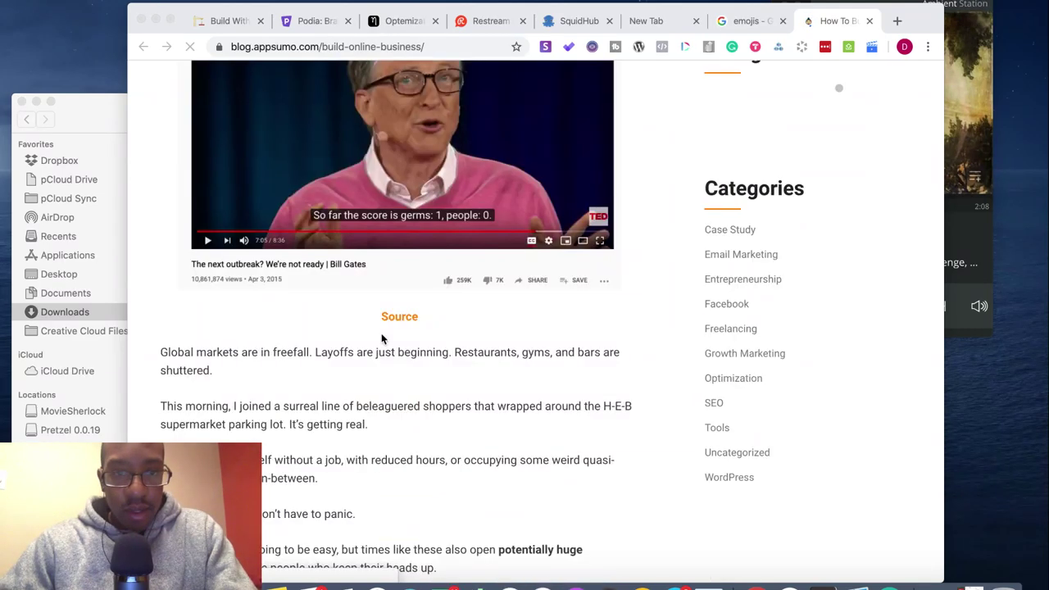
pyautogui.scroll(-20, 381, 333)
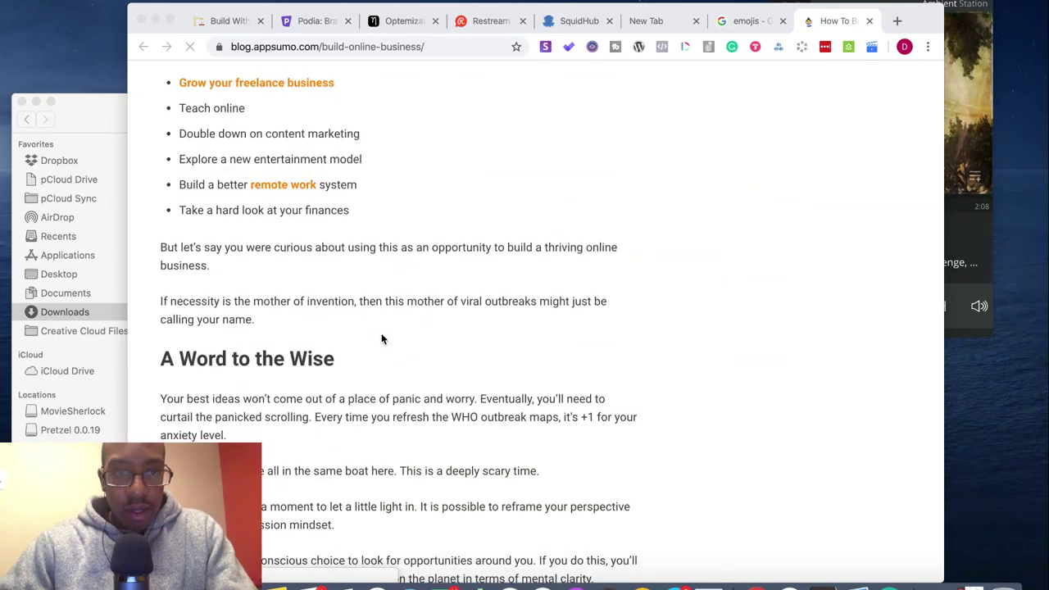
pyautogui.scroll(-2, 381, 336)
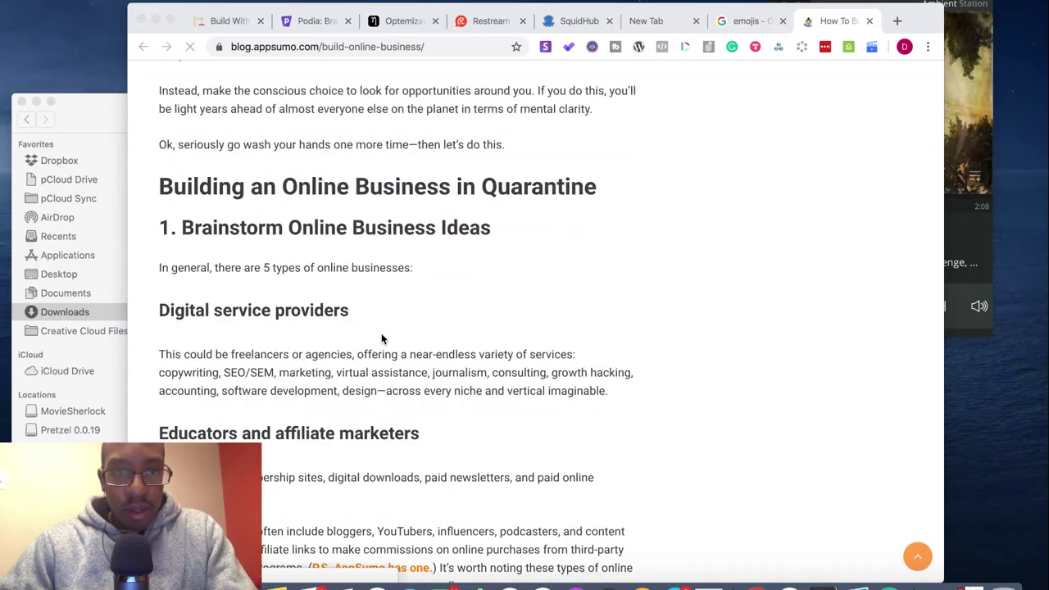
pyautogui.scroll(-3, 381, 338)
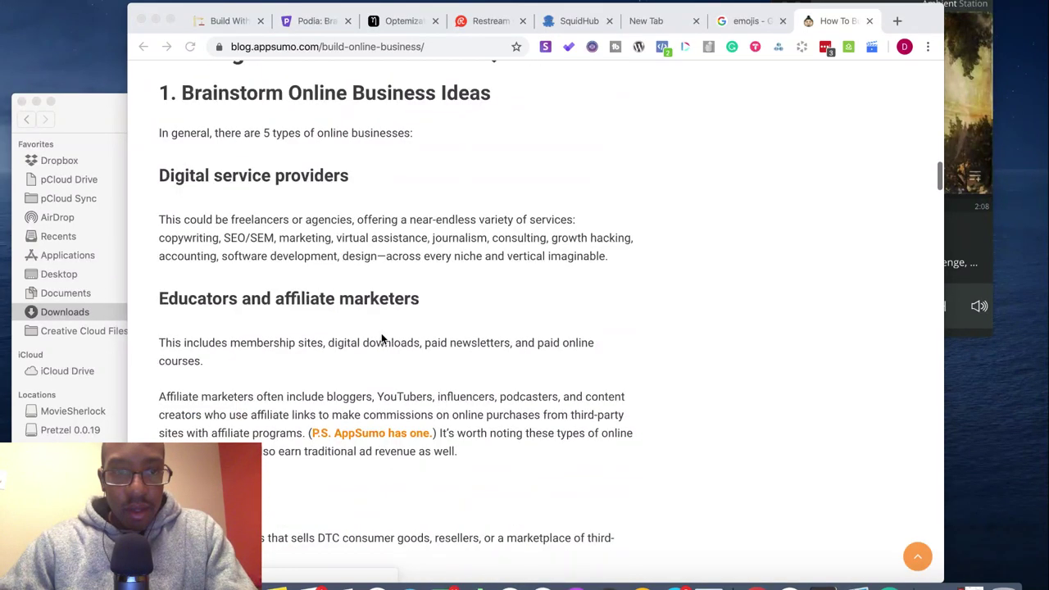
pyautogui.scroll(-10, 381, 338)
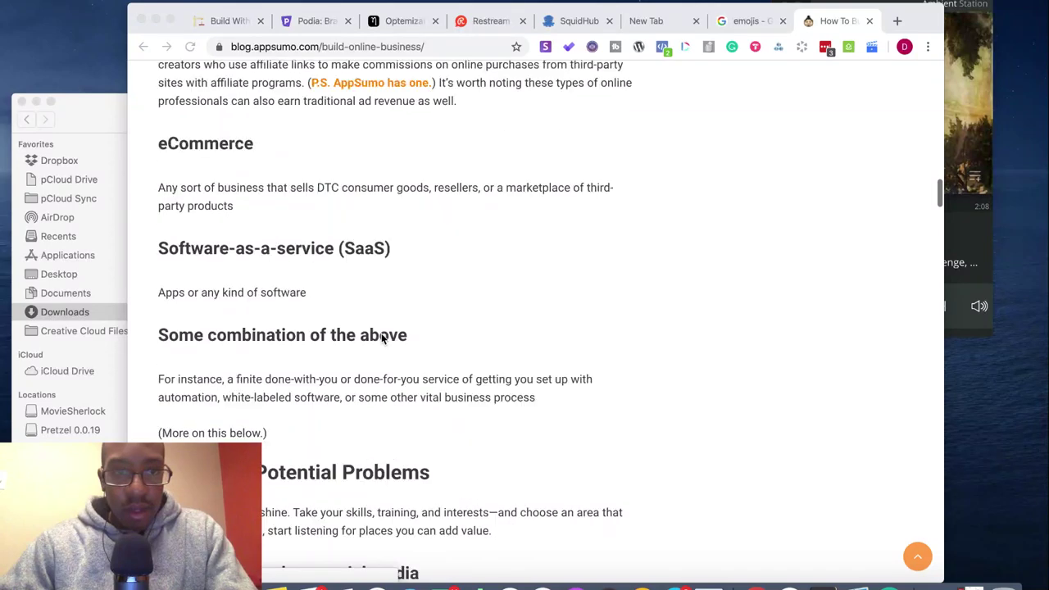
pyautogui.scroll(-5, 381, 338)
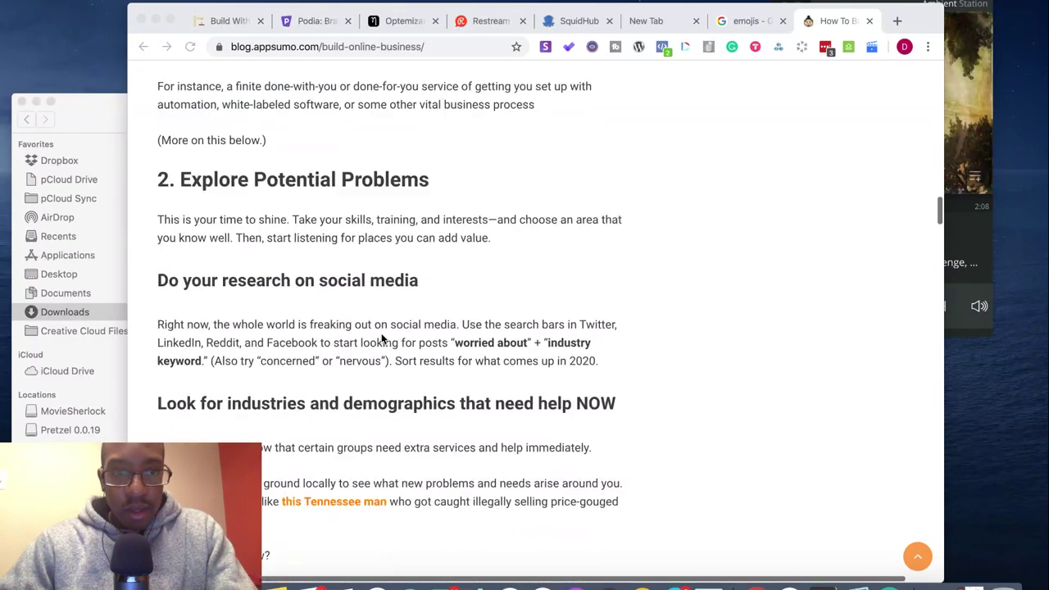
pyautogui.scroll(-20, 381, 338)
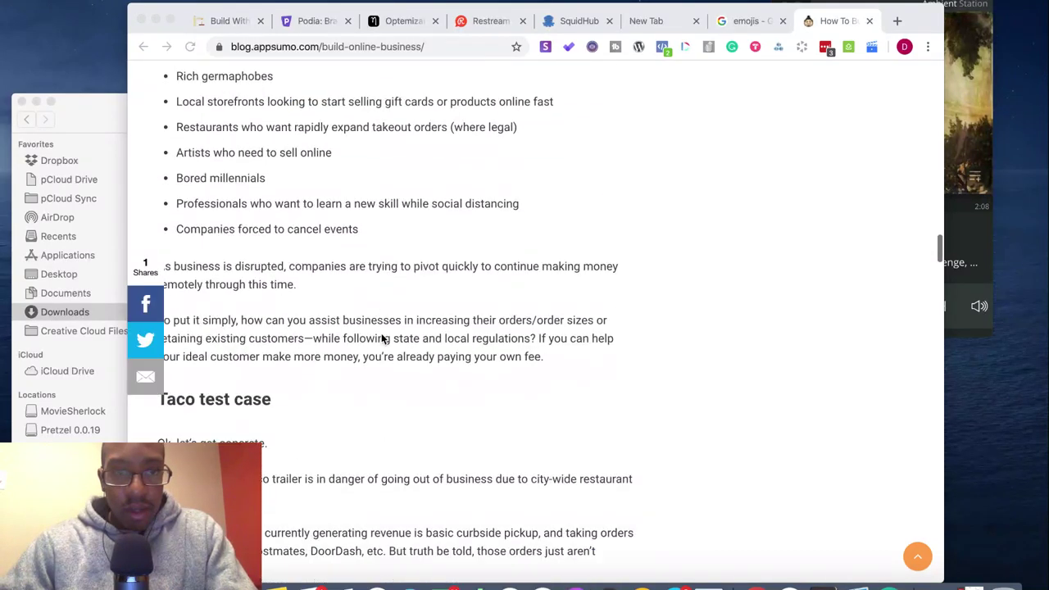
pyautogui.scroll(-20, 381, 338)
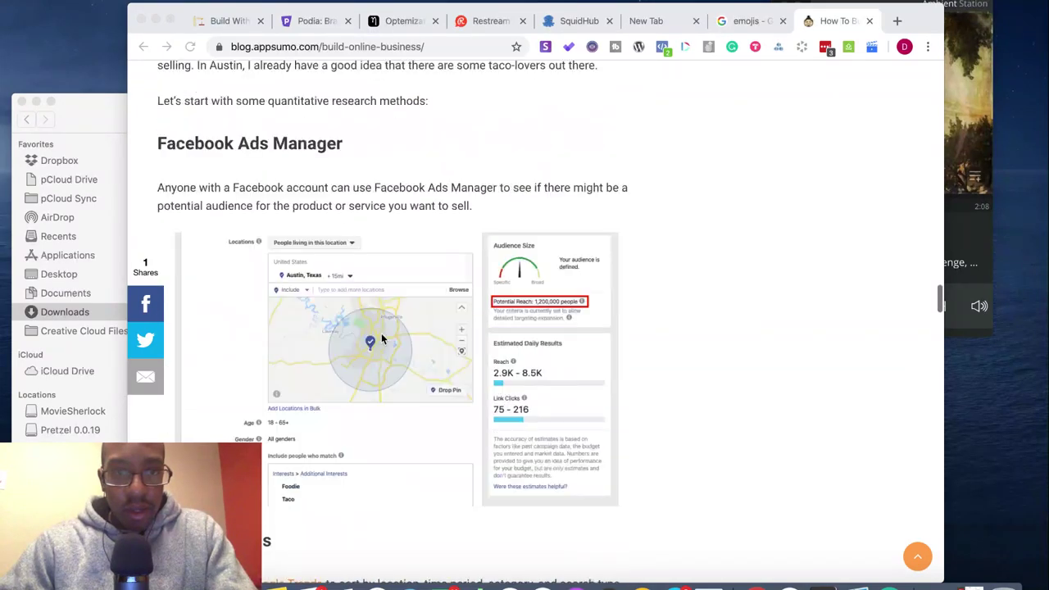
pyautogui.scroll(-4, 381, 336)
pyautogui.scroll(9, 380, 336)
pyautogui.scroll(-11, 381, 336)
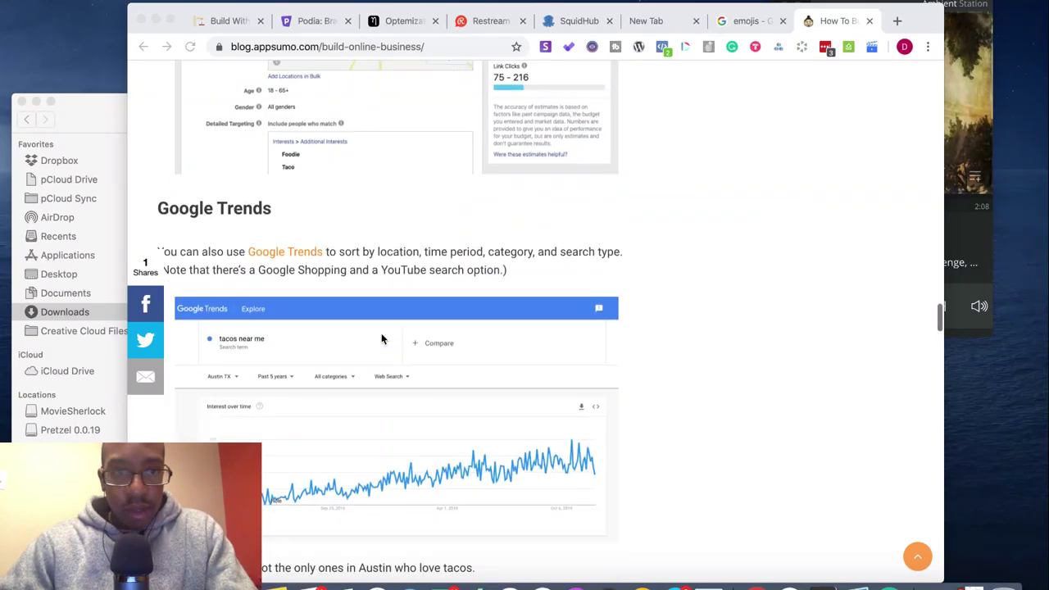
pyautogui.scroll(-5, 381, 339)
pyautogui.scroll(-7, 381, 338)
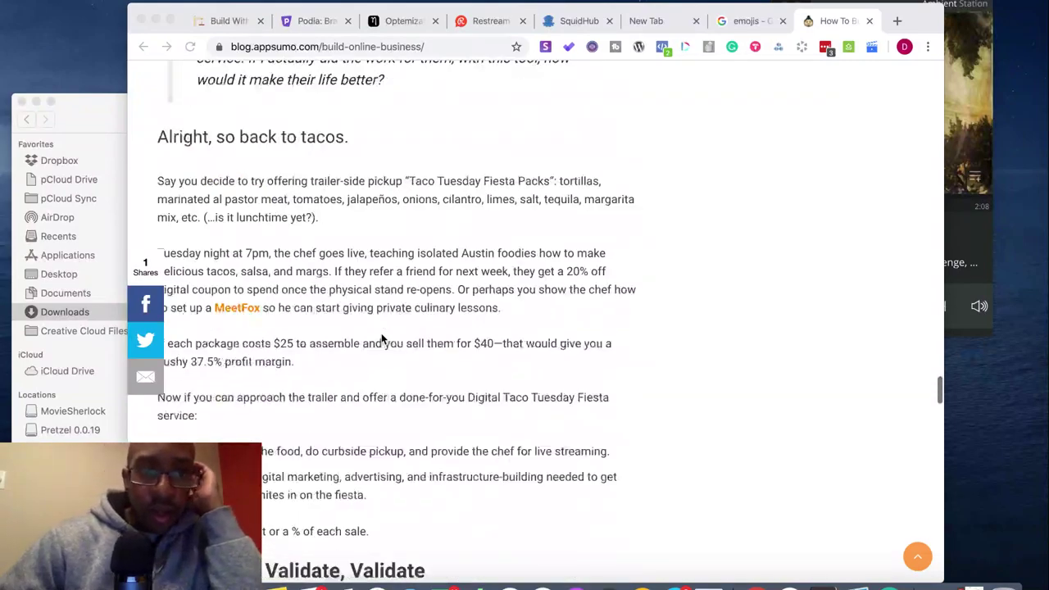
pyautogui.scroll(2, 381, 339)
pyautogui.scroll(4, 381, 338)
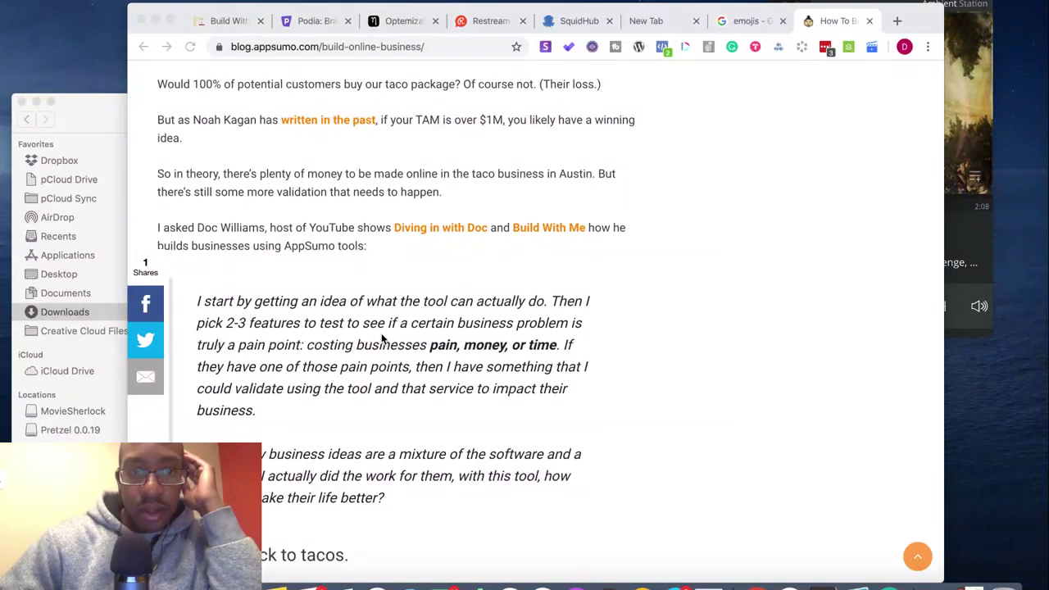
pyautogui.scroll(-5, 381, 338)
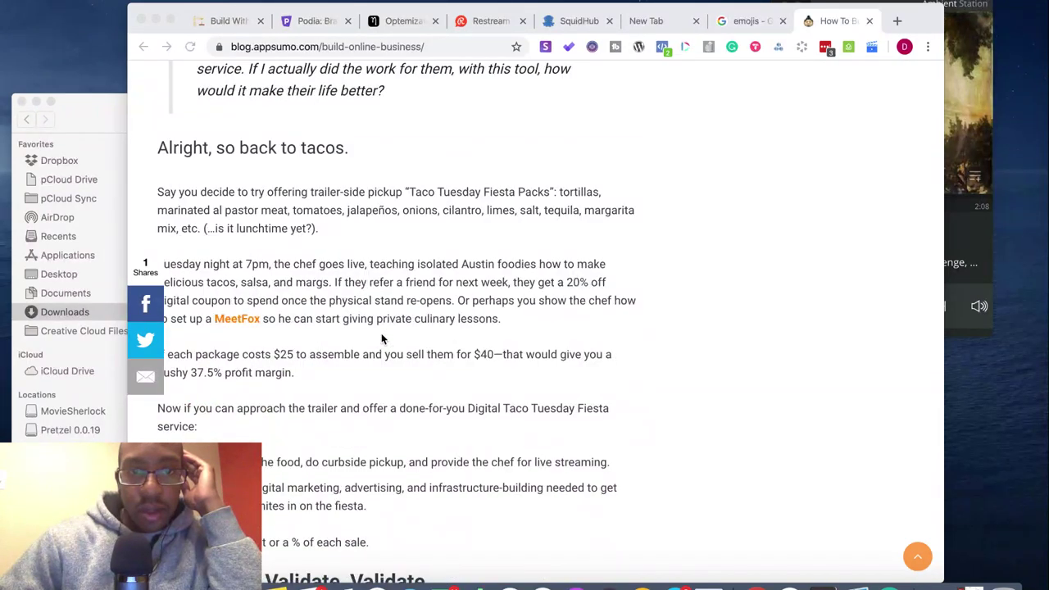
pyautogui.scroll(-2, 381, 338)
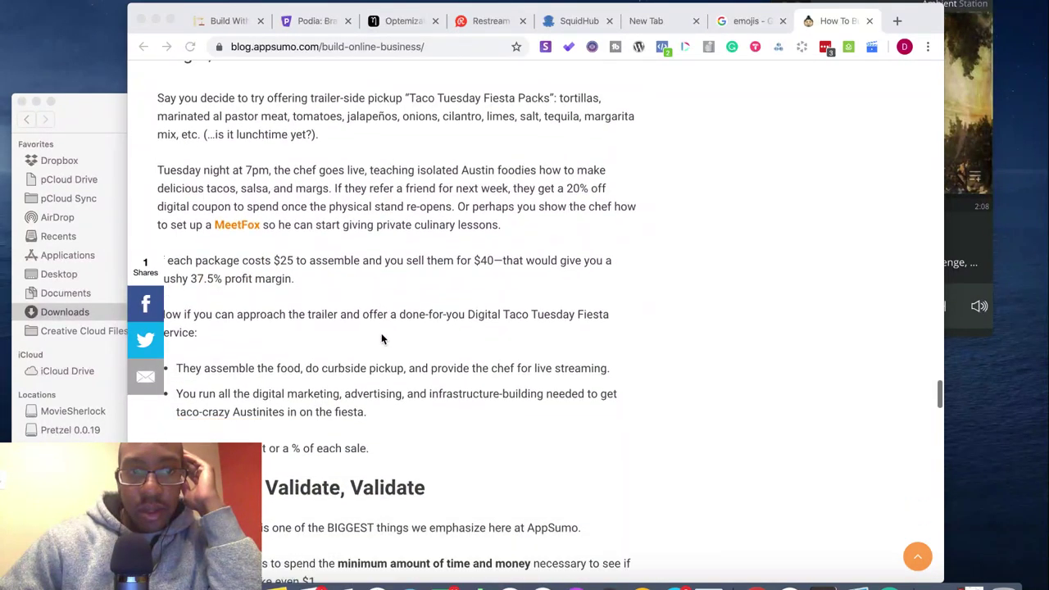
pyautogui.scroll(-2, 380, 339)
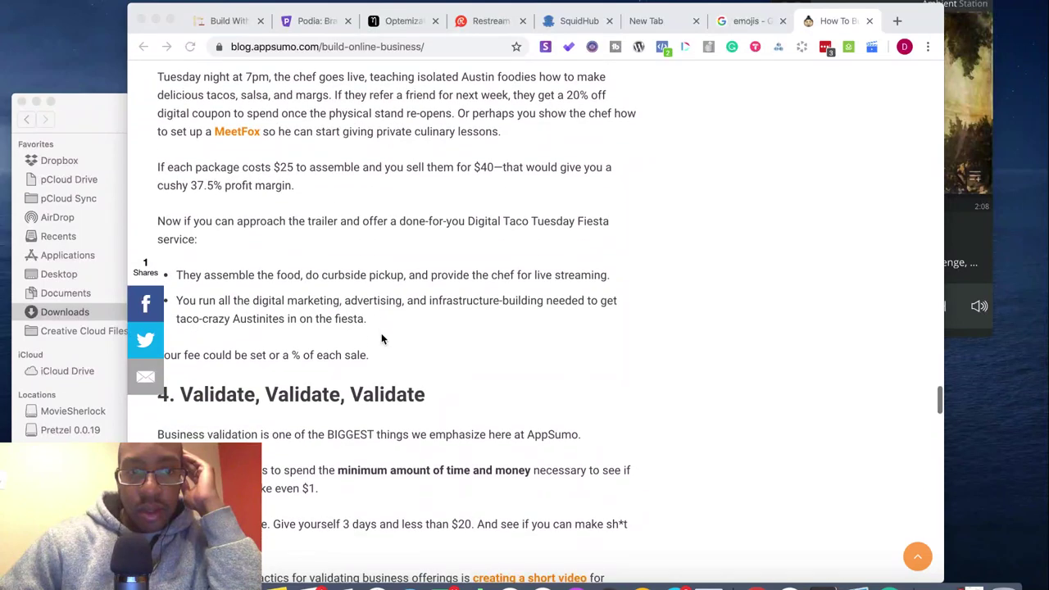
pyautogui.scroll(-2, 381, 338)
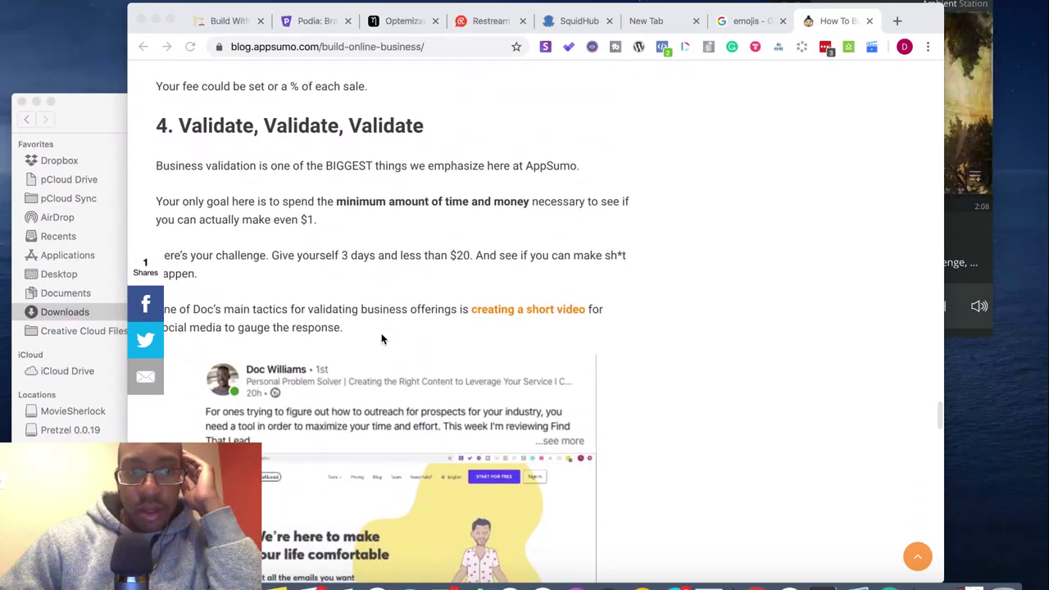
pyautogui.scroll(-8, 381, 332)
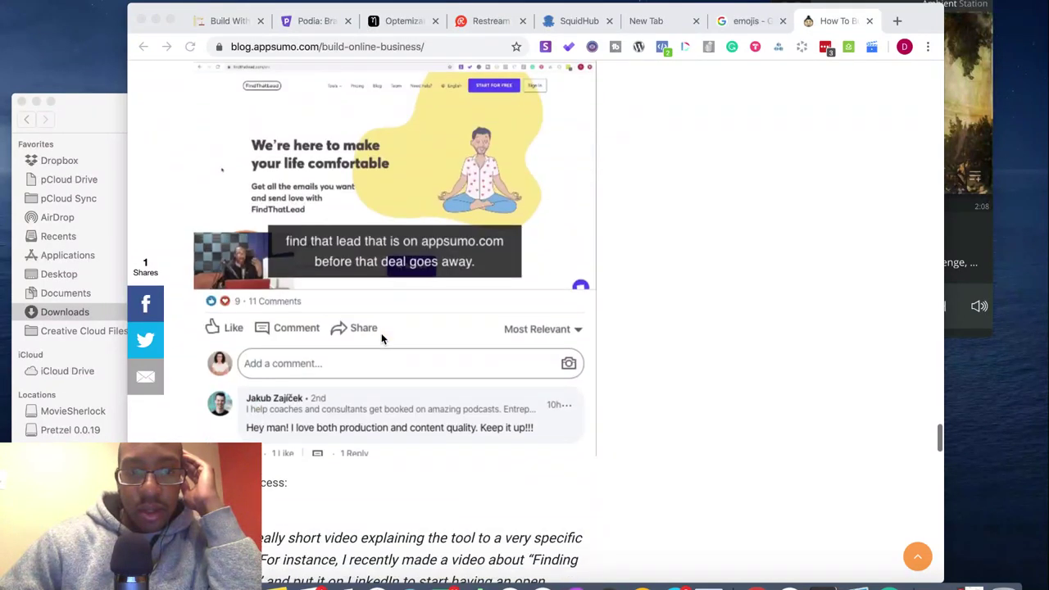
pyautogui.scroll(-8, 381, 328)
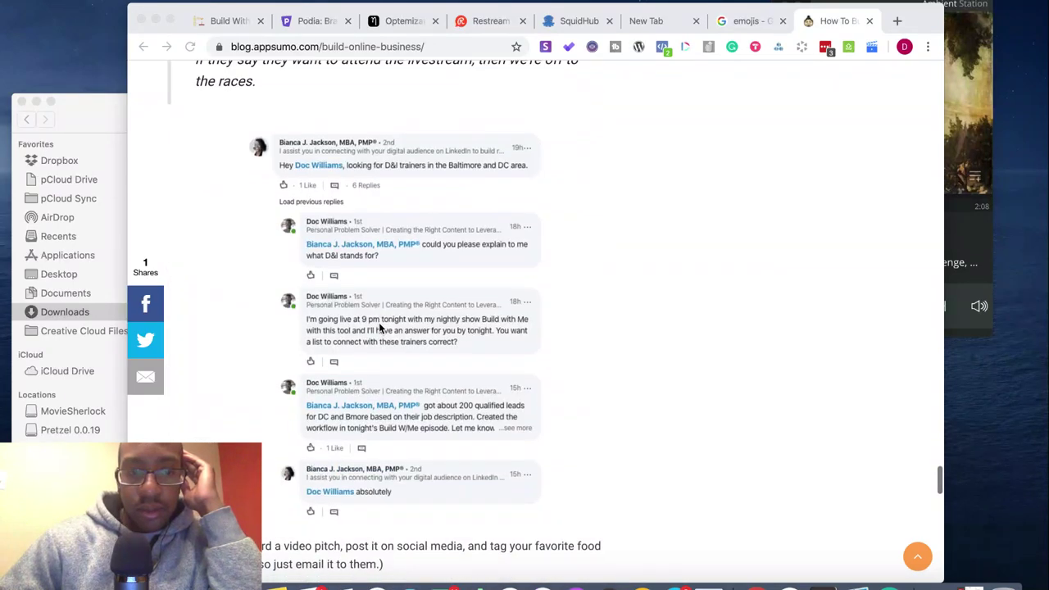
pyautogui.scroll(-4, 380, 328)
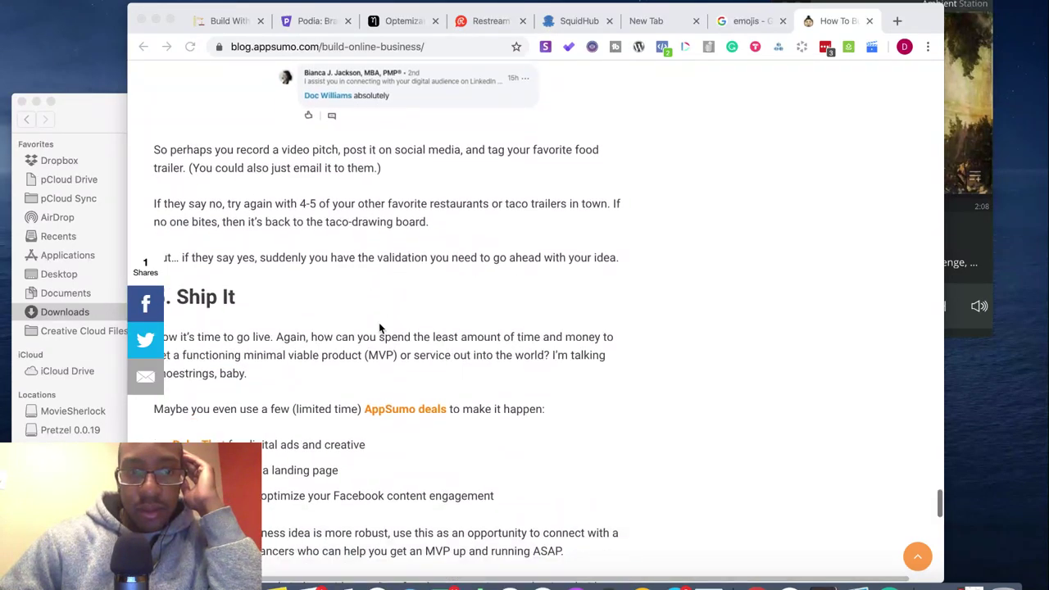
pyautogui.scroll(15, 378, 327)
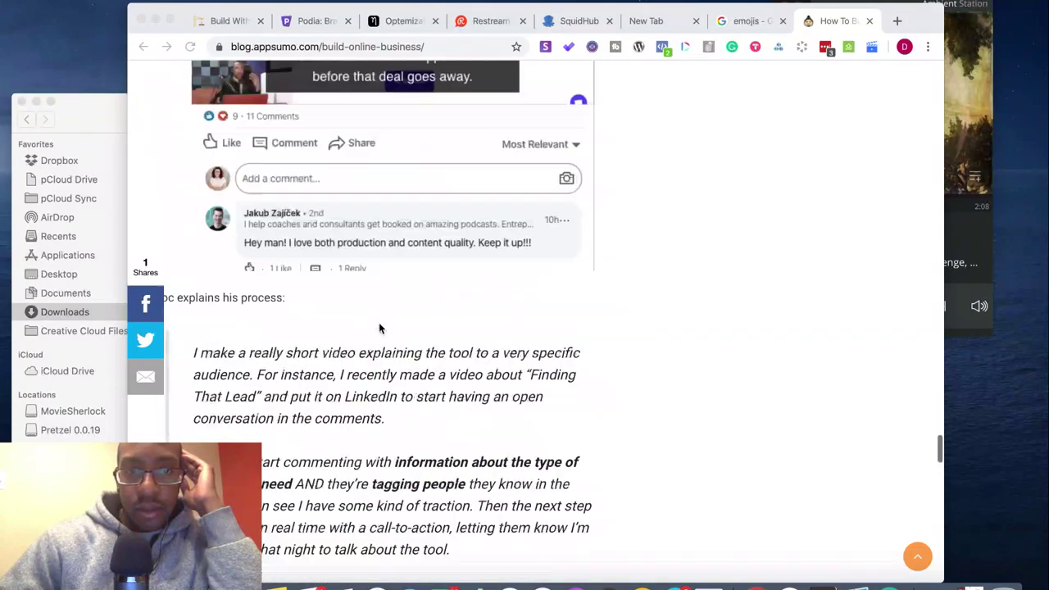
pyautogui.scroll(15, 378, 329)
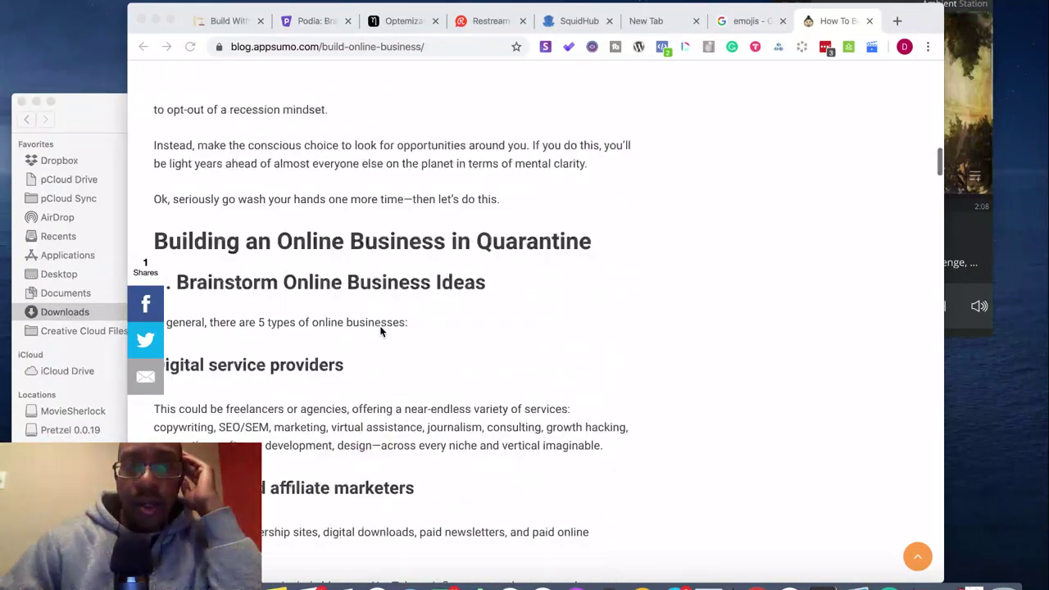
pyautogui.scroll(-6, 380, 331)
pyautogui.scroll(-6, 380, 331)
pyautogui.scroll(5, 380, 331)
pyautogui.scroll(-12, 380, 331)
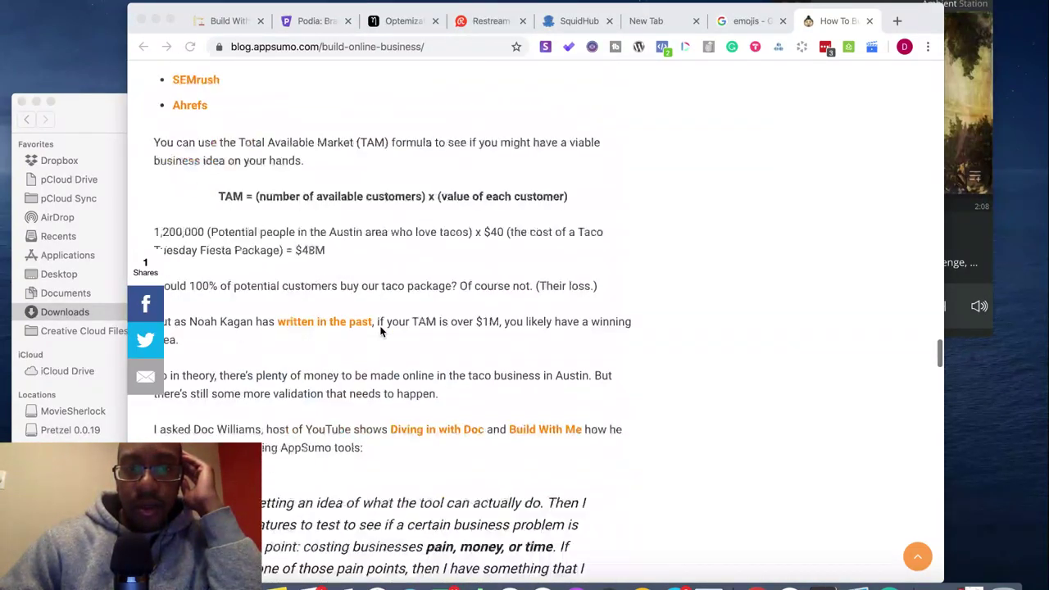
pyautogui.scroll(1, 380, 331)
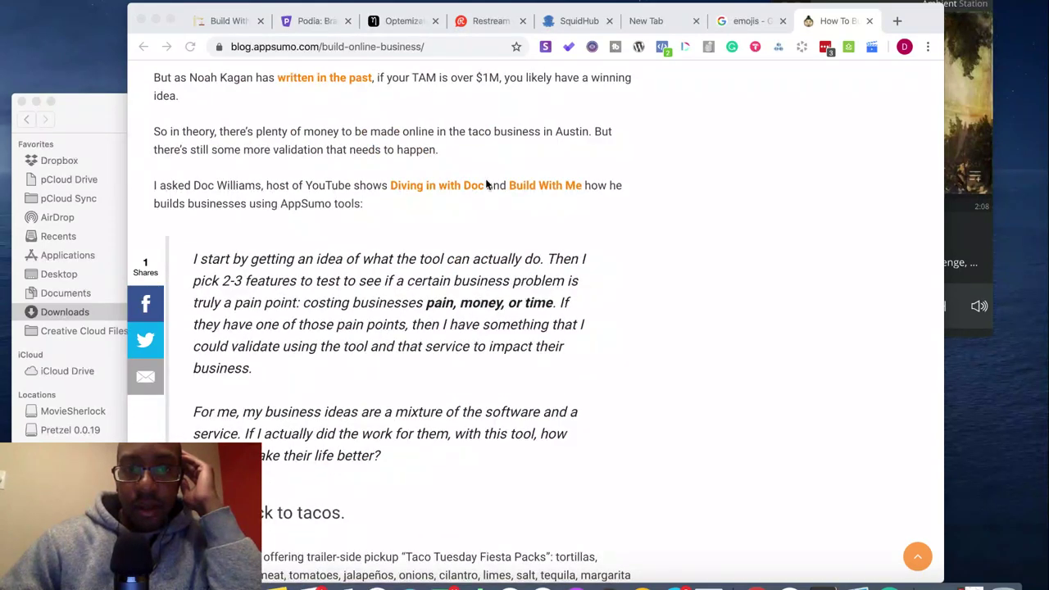
pyautogui.click(536, 187)
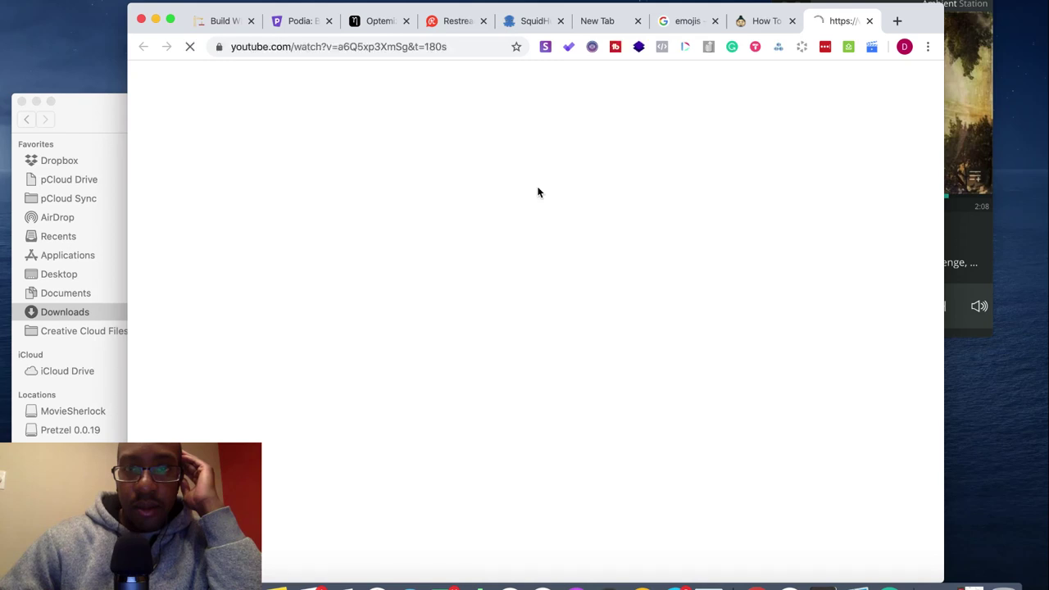
# - Switch to the YouTube video tab, close the empty New Tab, and pause then resume playback
pyautogui.click(757, 24)
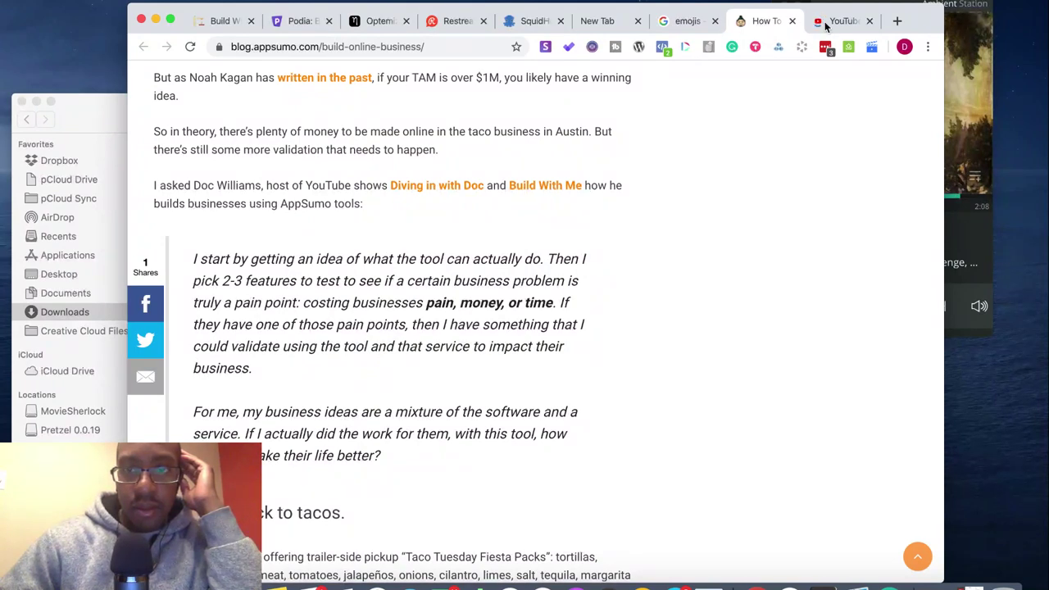
pyautogui.click(832, 25)
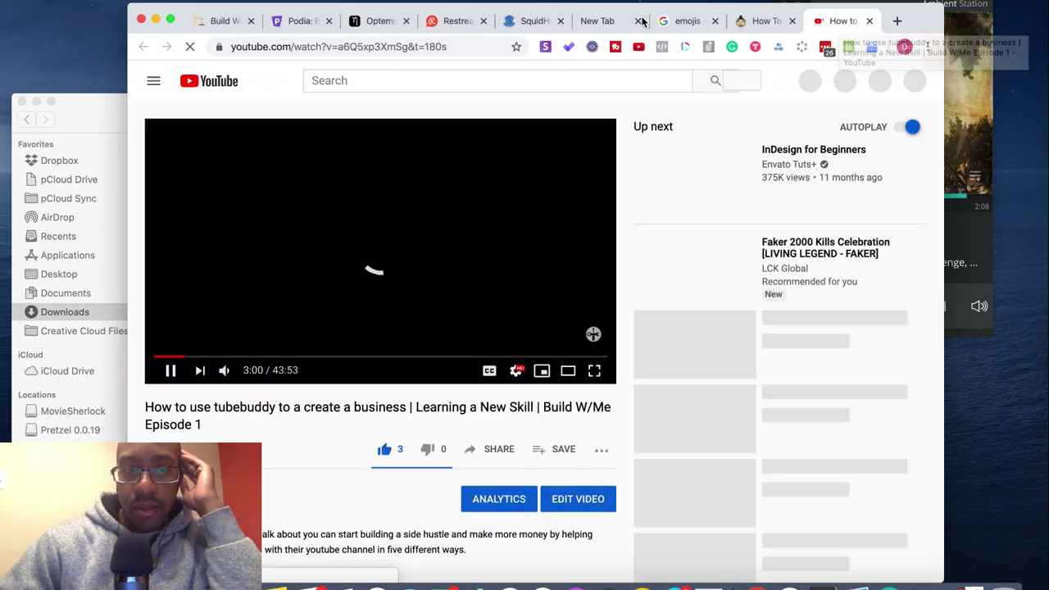
pyautogui.click(640, 21)
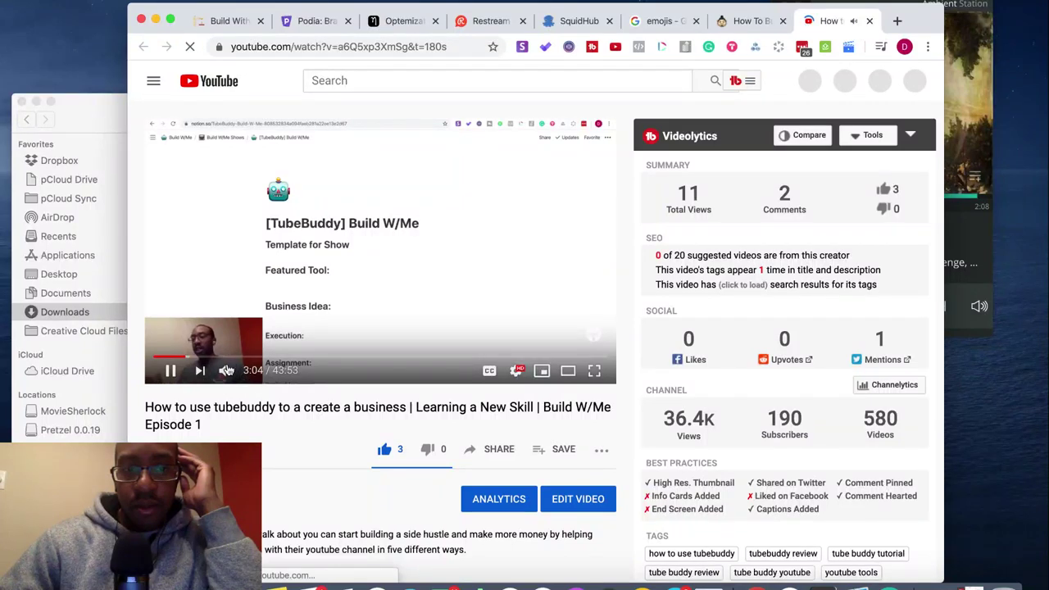
pyautogui.moveTo(242, 370)
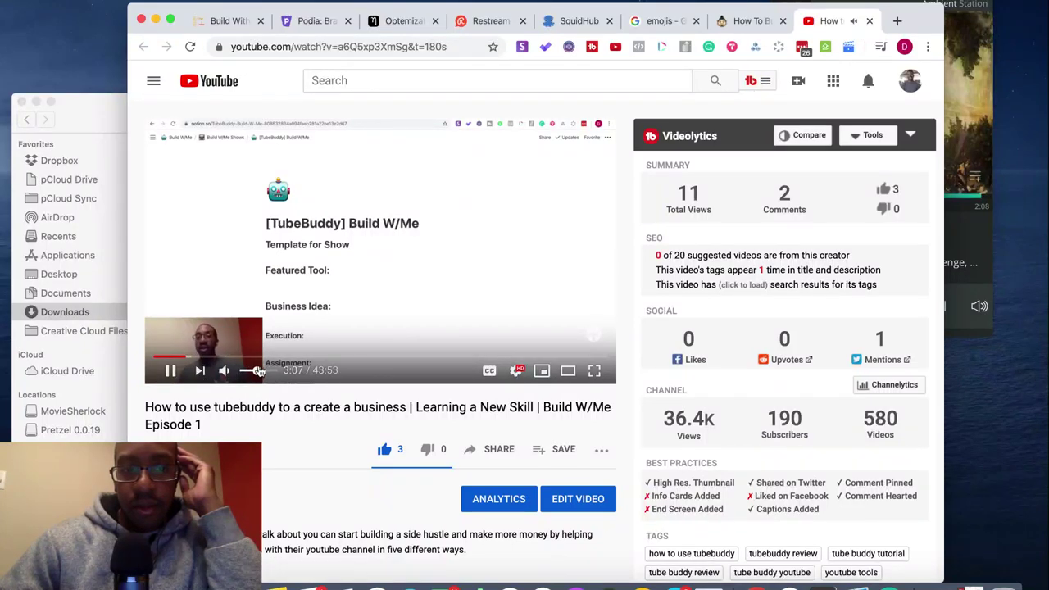
pyautogui.click(245, 306)
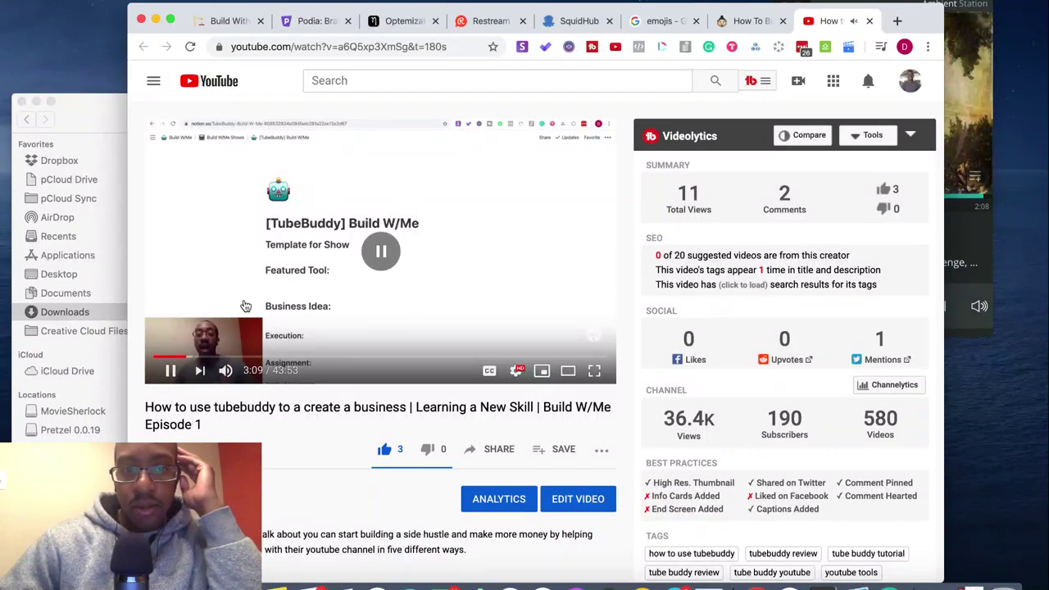
pyautogui.click(244, 306)
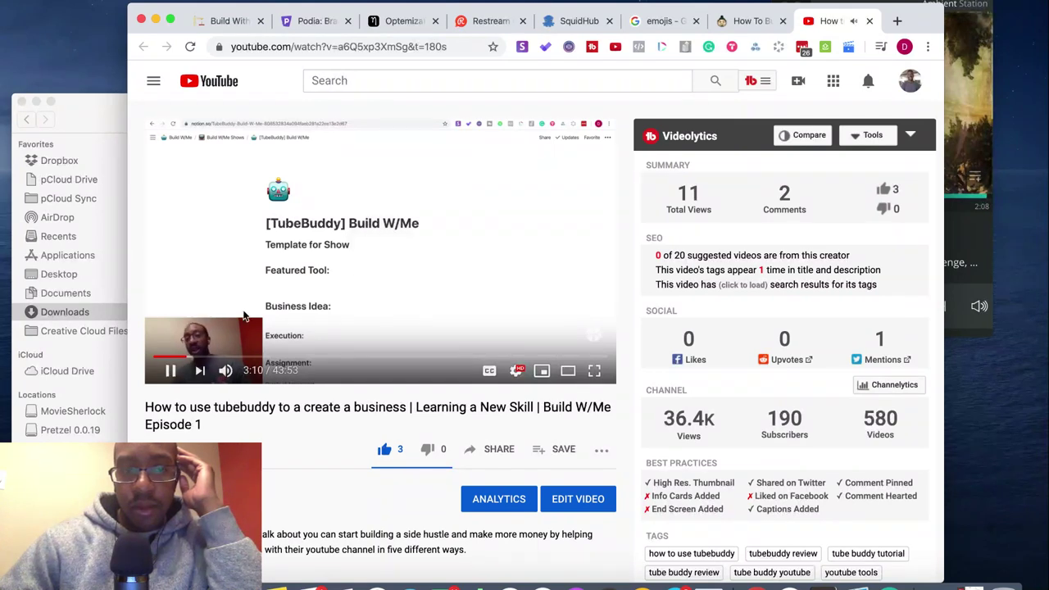
# - Lower the volume, reposition the music player, and rewind the video to about 1:54
pyautogui.press('XF86AudioLowerVolume')
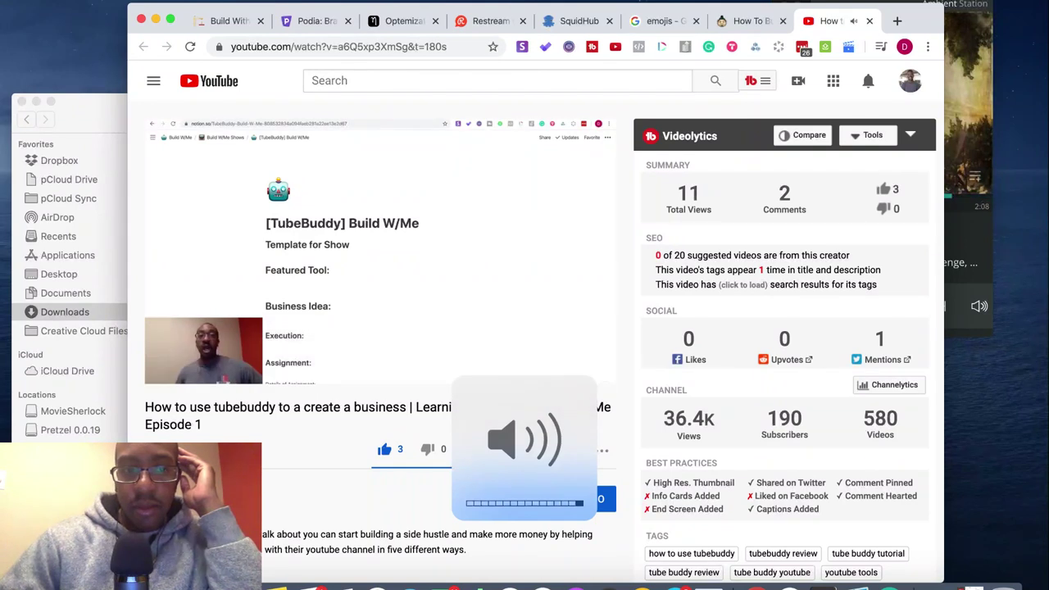
pyautogui.click(976, 12)
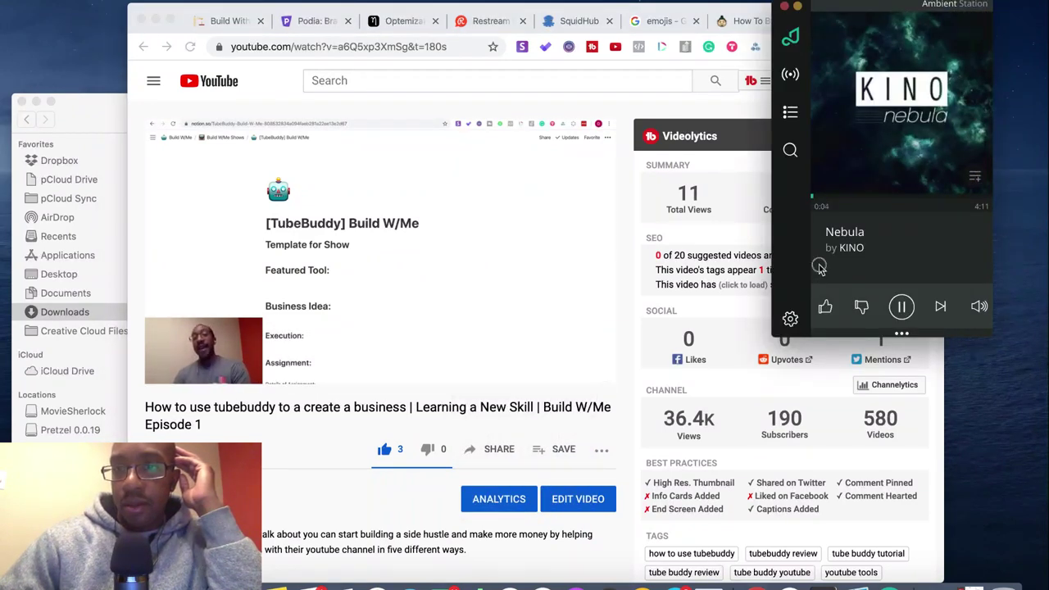
pyautogui.moveTo(819, 266); pyautogui.dragTo(715, 293)
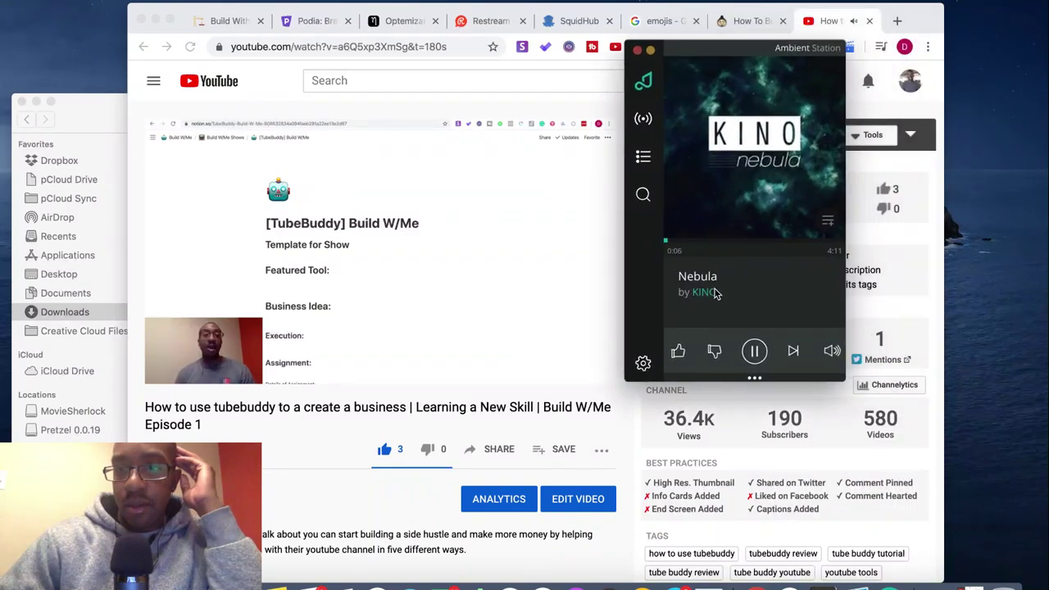
pyautogui.moveTo(827, 353)
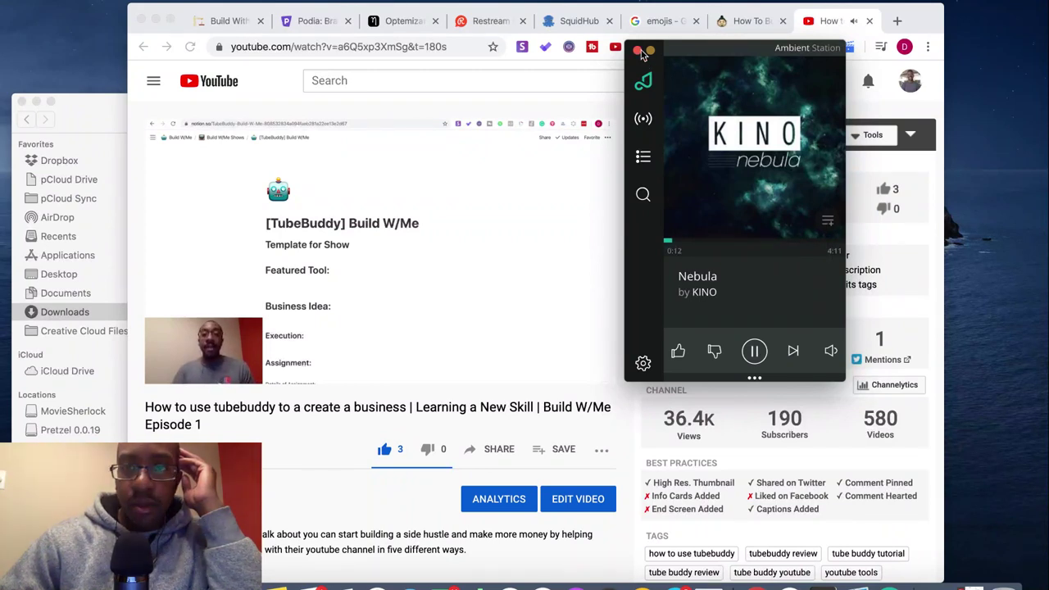
pyautogui.moveTo(769, 64); pyautogui.dragTo(987, 24)
pyautogui.click(297, 440)
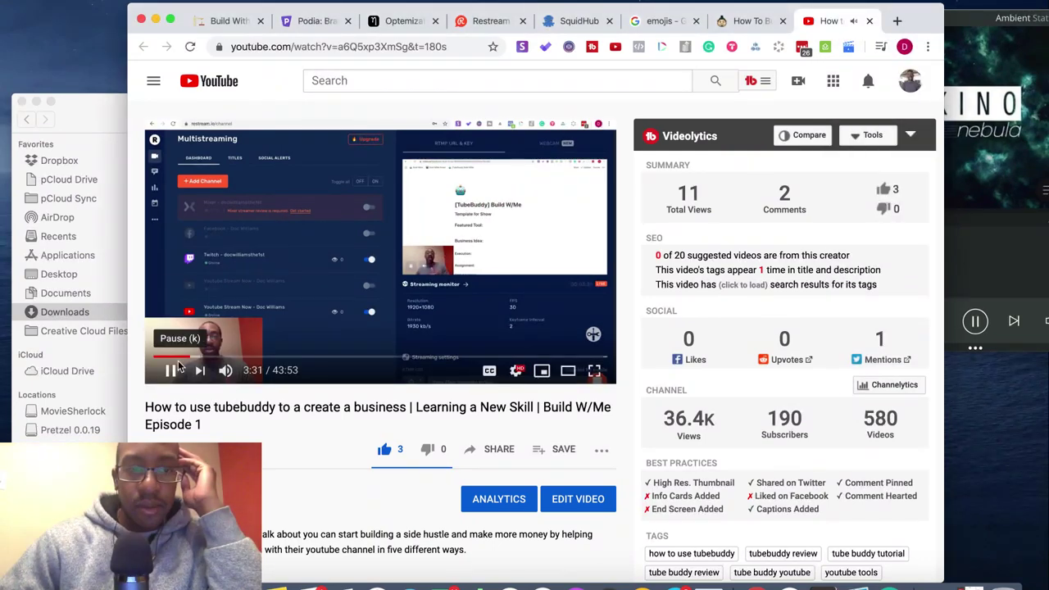
pyautogui.click(173, 357)
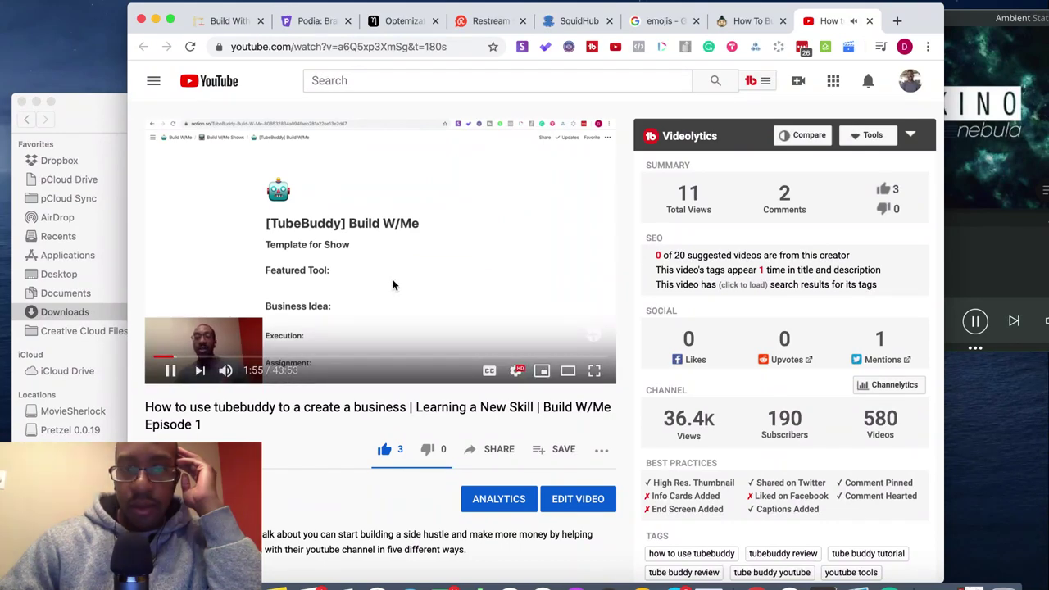
# - Replace the Build W/Me episode with the Dive In With Doc: Hopin video, paused, then return to Notion
pyautogui.click(747, 21)
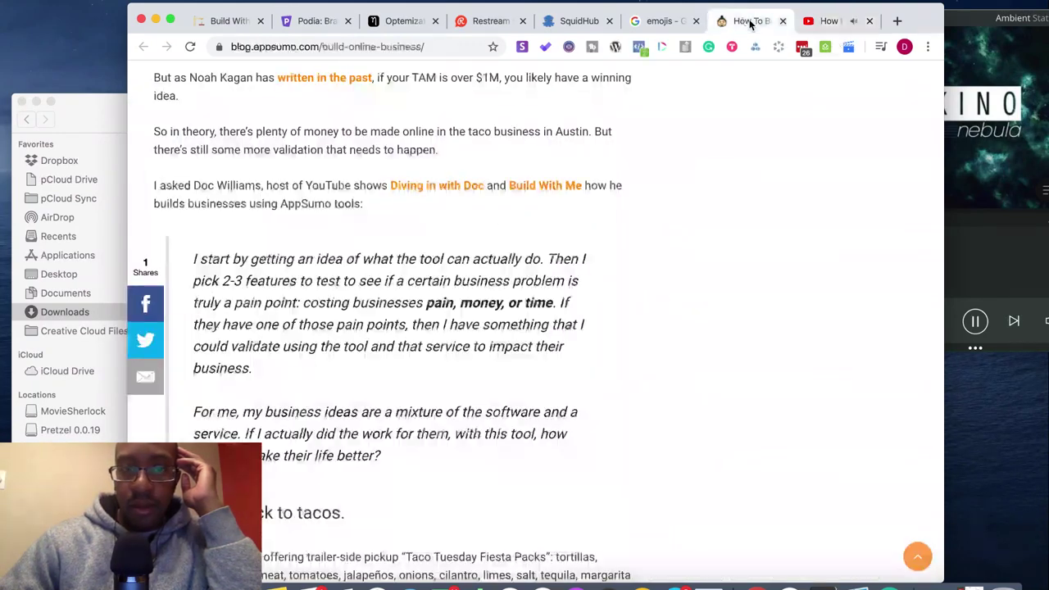
pyautogui.click(447, 189)
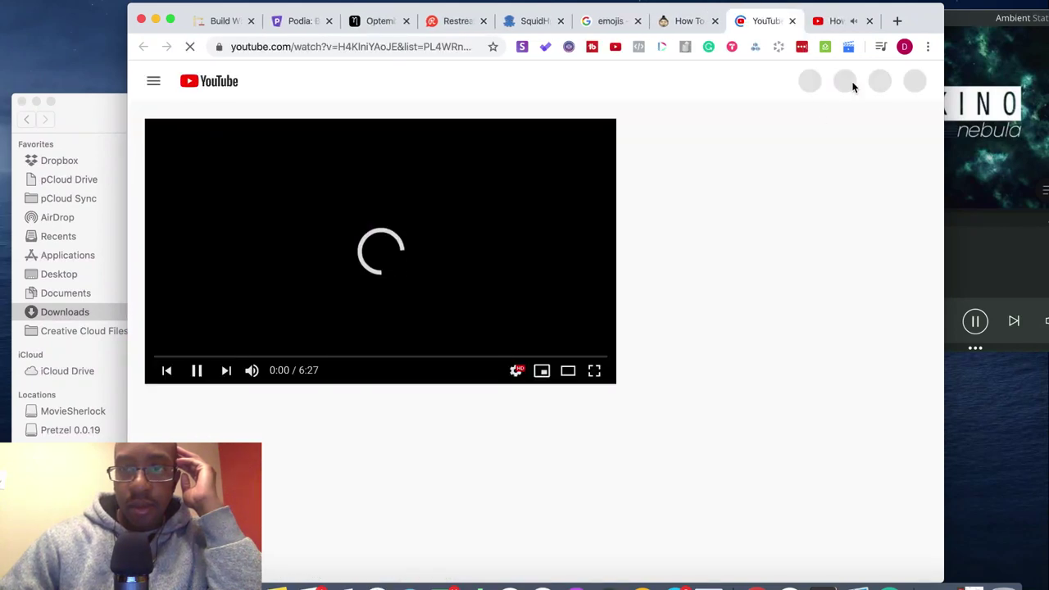
pyautogui.click(870, 21)
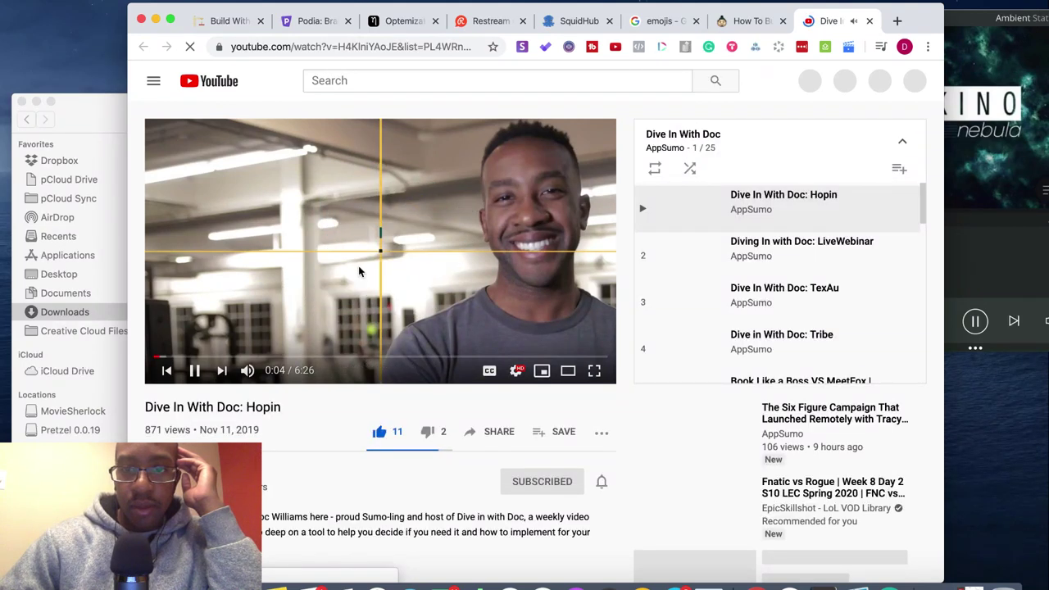
pyautogui.click(358, 265)
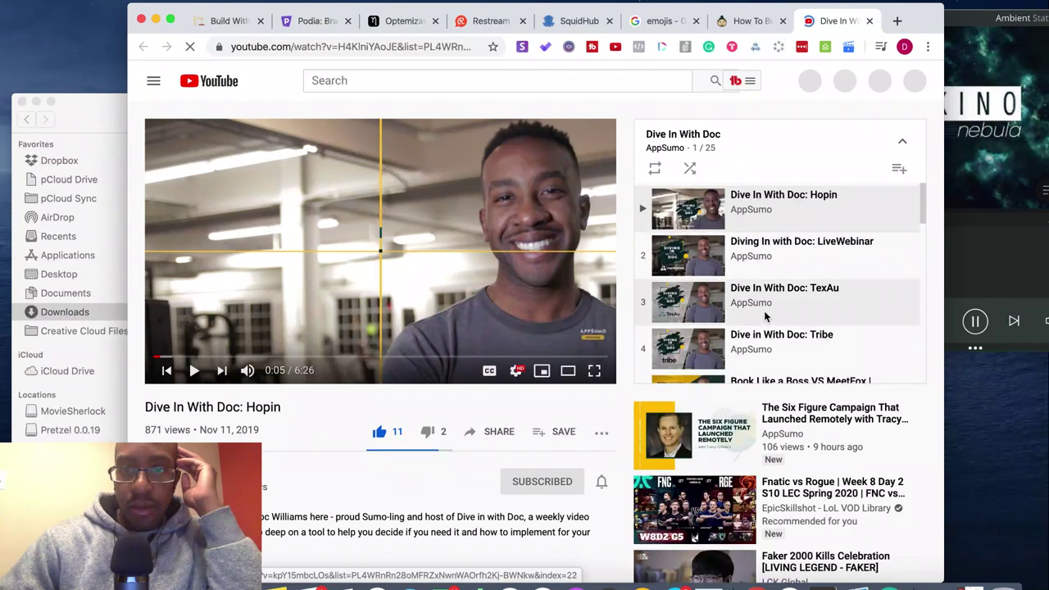
pyautogui.scroll(-15, 764, 310)
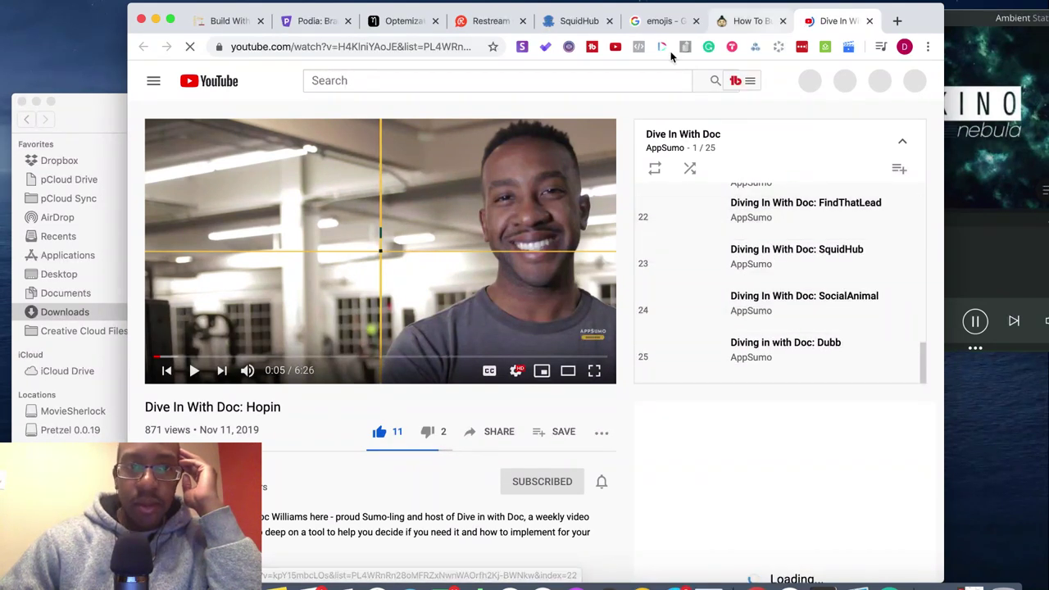
pyautogui.click(227, 22)
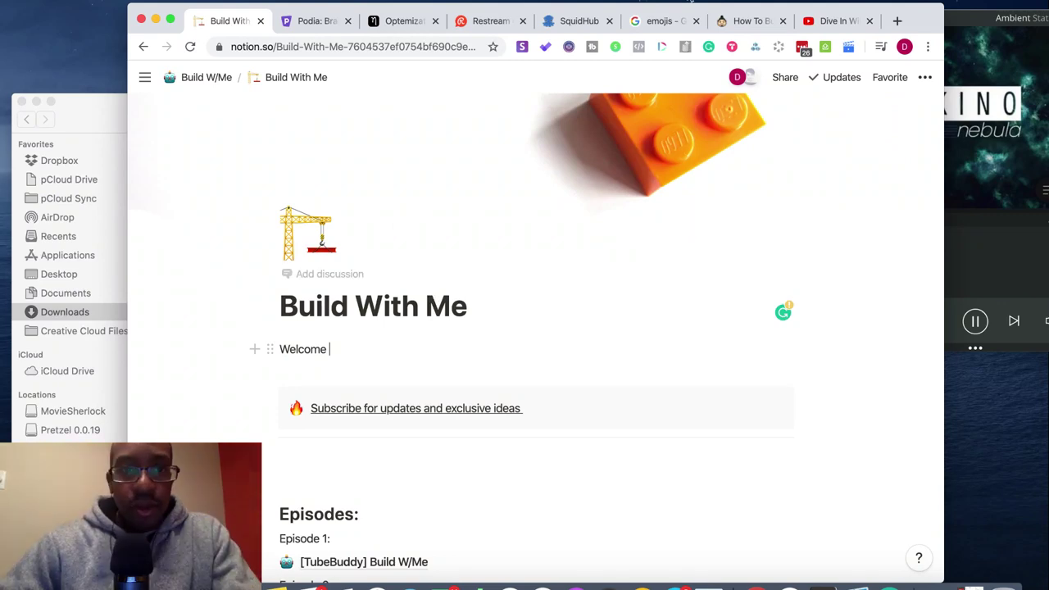
# - Close the Dive In With Doc and AppSumo tabs and search Emojipedia for 'wave'
pyautogui.click(657, 22)
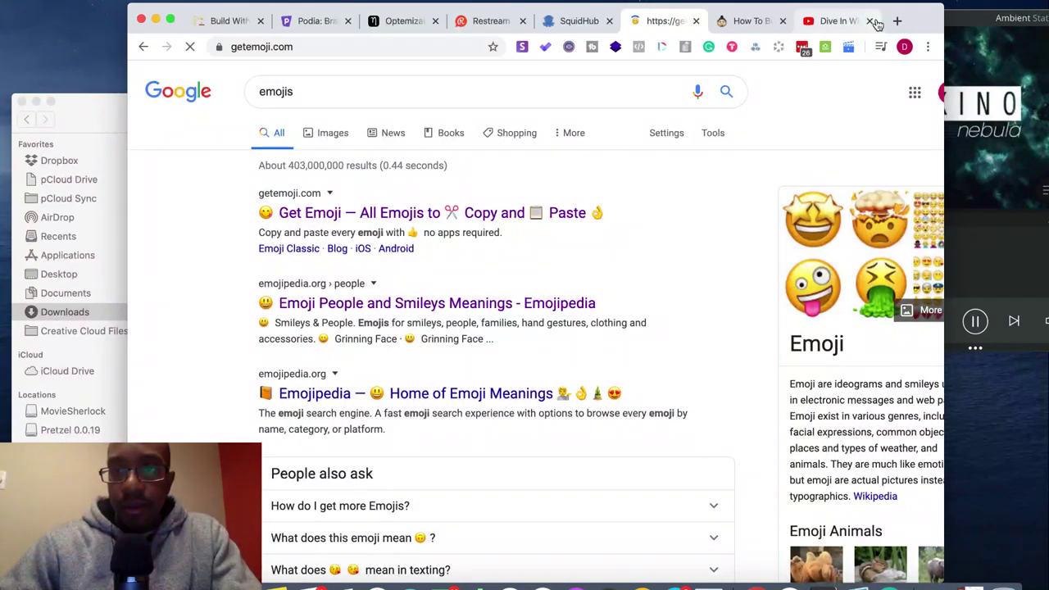
pyautogui.click(871, 20)
pyautogui.click(871, 20)
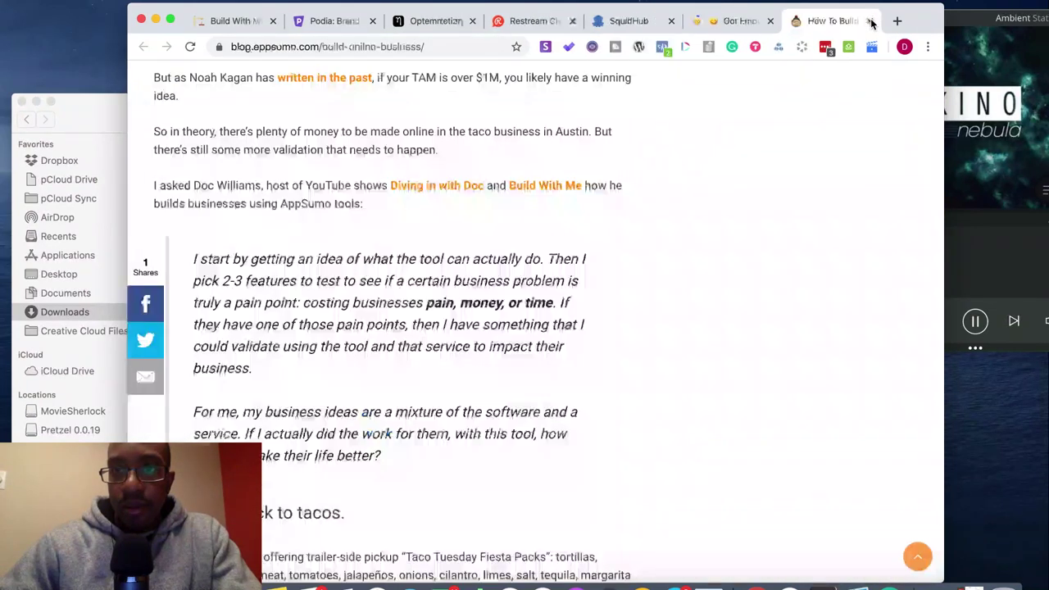
pyautogui.click(871, 20)
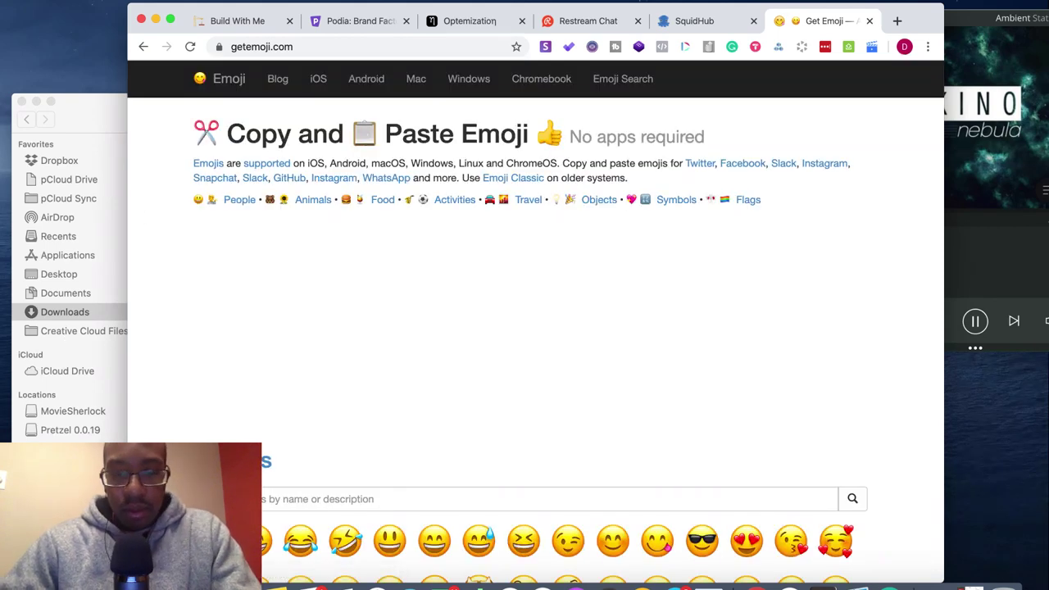
pyautogui.click(268, 495)
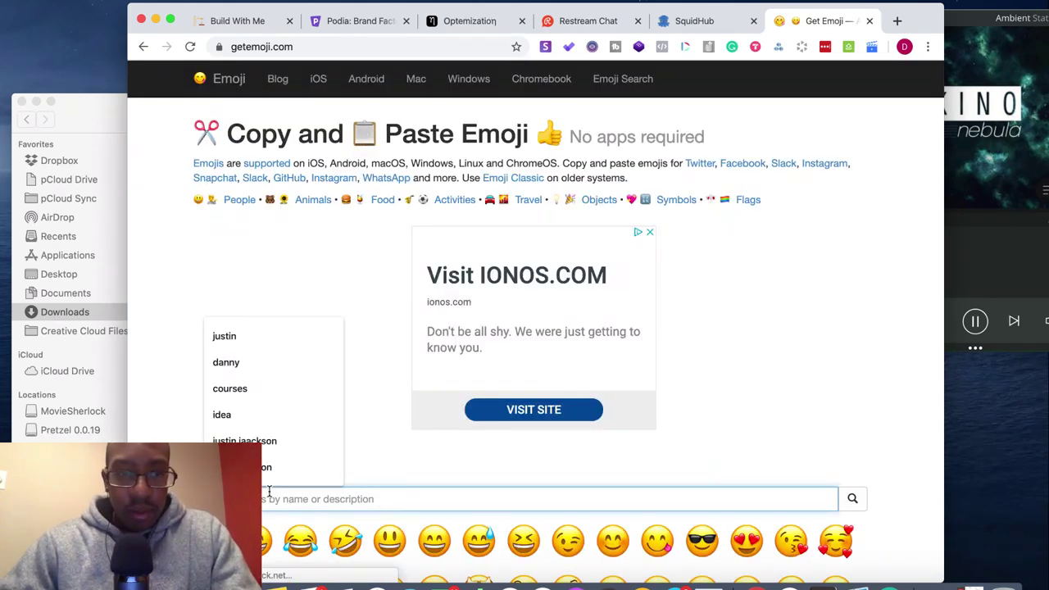
pyautogui.write('s')
pyautogui.press('Return')
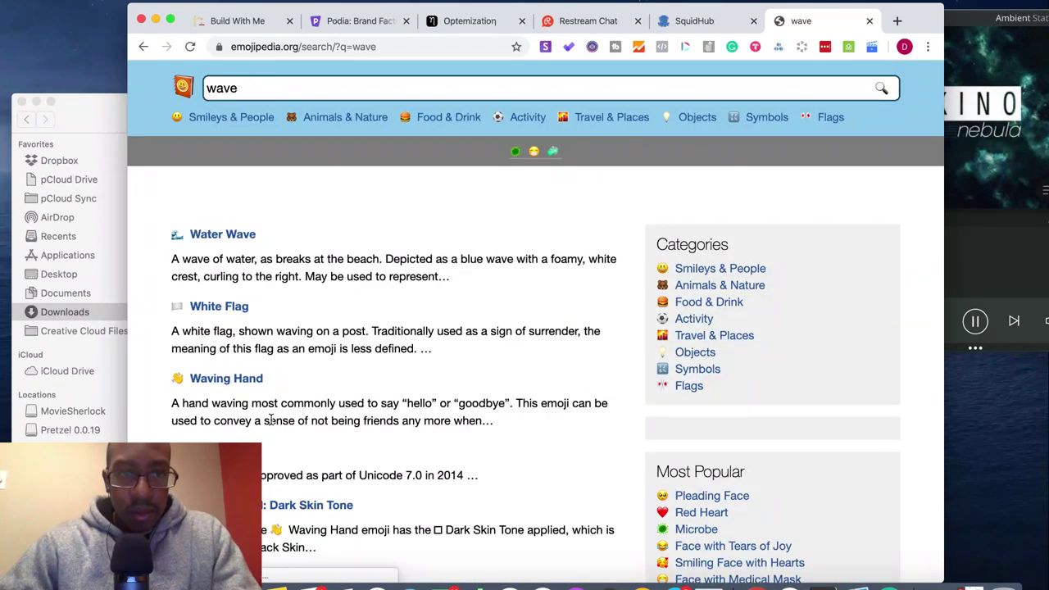
# - Select the 👋 character on Emojipedia's Waving Hand page, then return to Notion
pyautogui.scroll(-1, 270, 420)
pyautogui.scroll(-5, 271, 424)
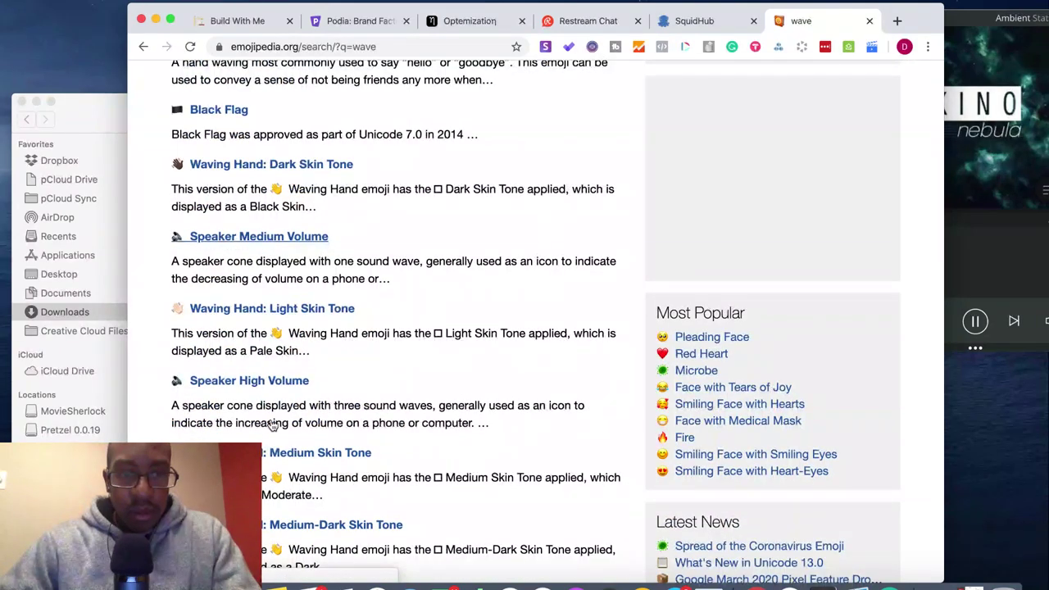
pyautogui.scroll(1, 273, 424)
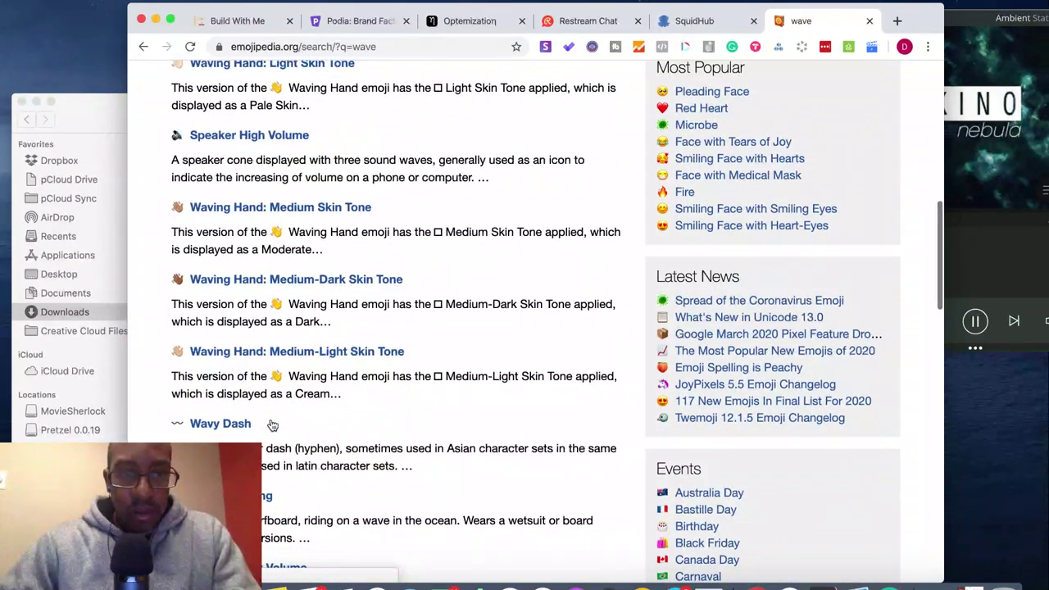
pyautogui.scroll(10, 273, 425)
pyautogui.scroll(-10, 273, 425)
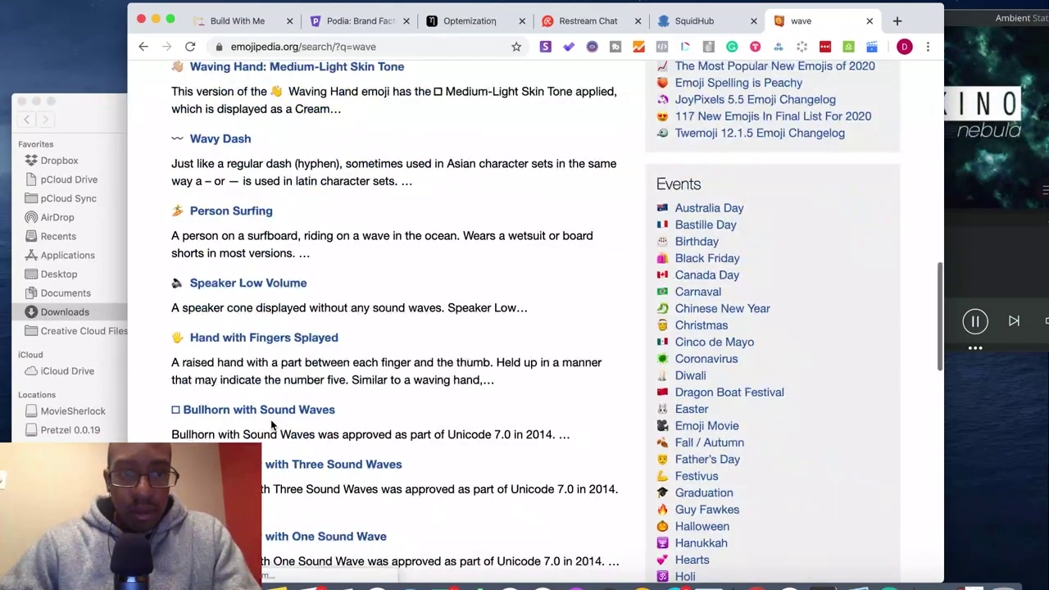
pyautogui.scroll(10, 238, 328)
pyautogui.scroll(-1, 229, 303)
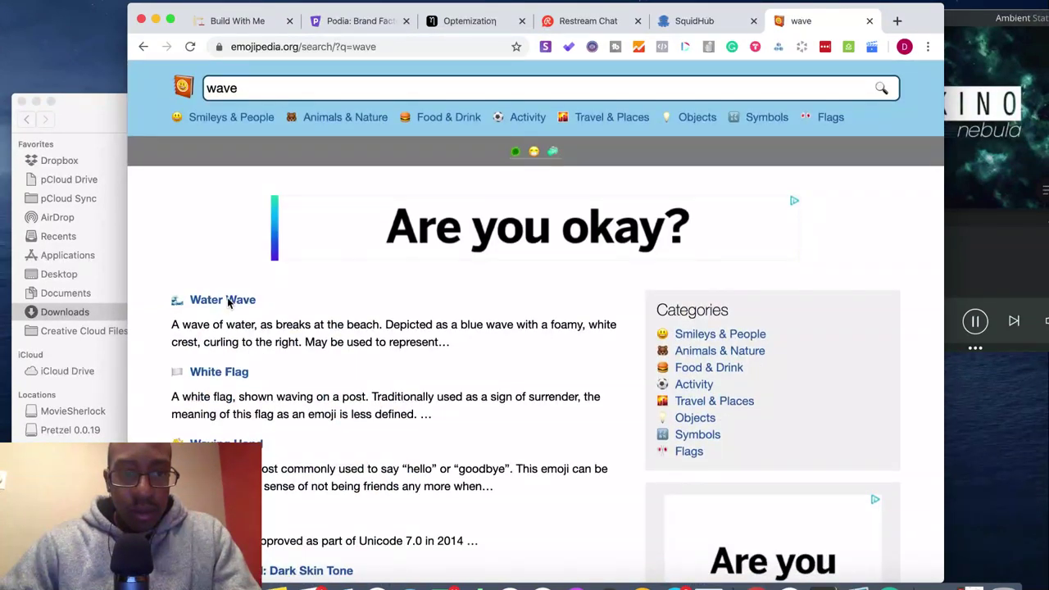
pyautogui.click(237, 443)
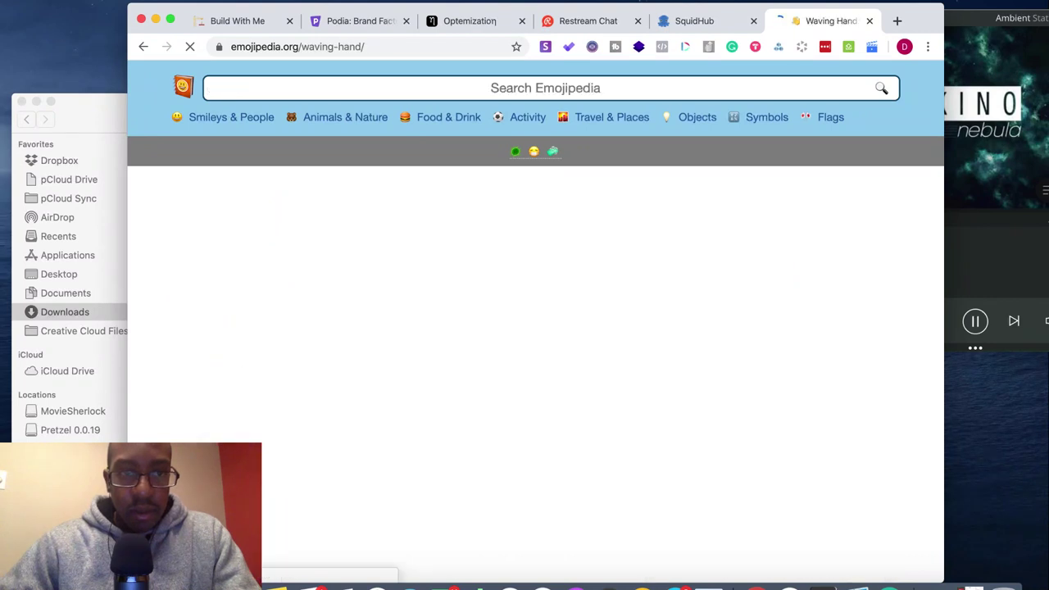
pyautogui.doubleClick(170, 230)
pyautogui.press('super+c')
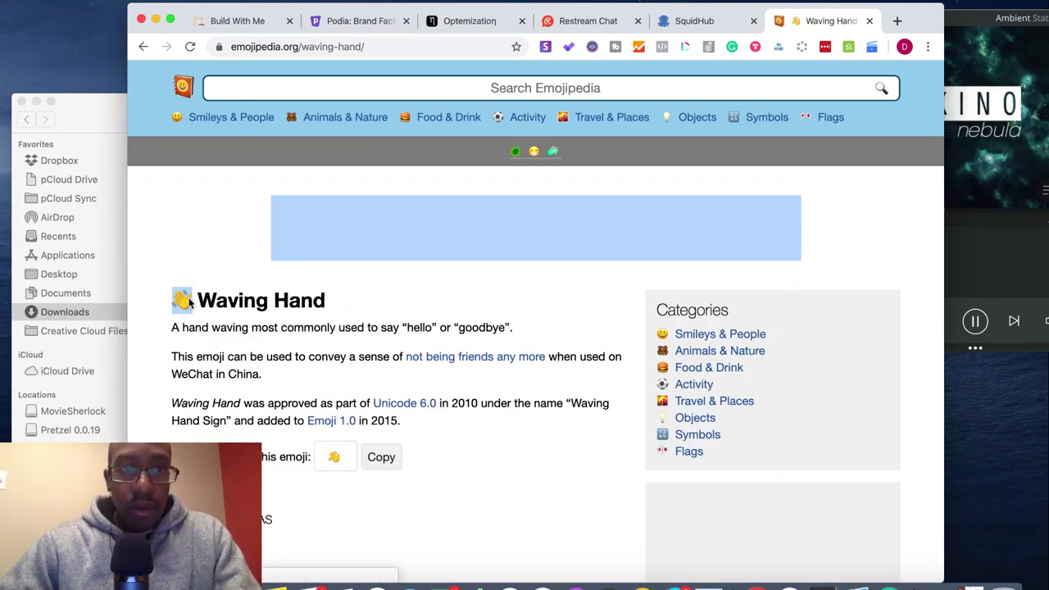
pyautogui.click(235, 21)
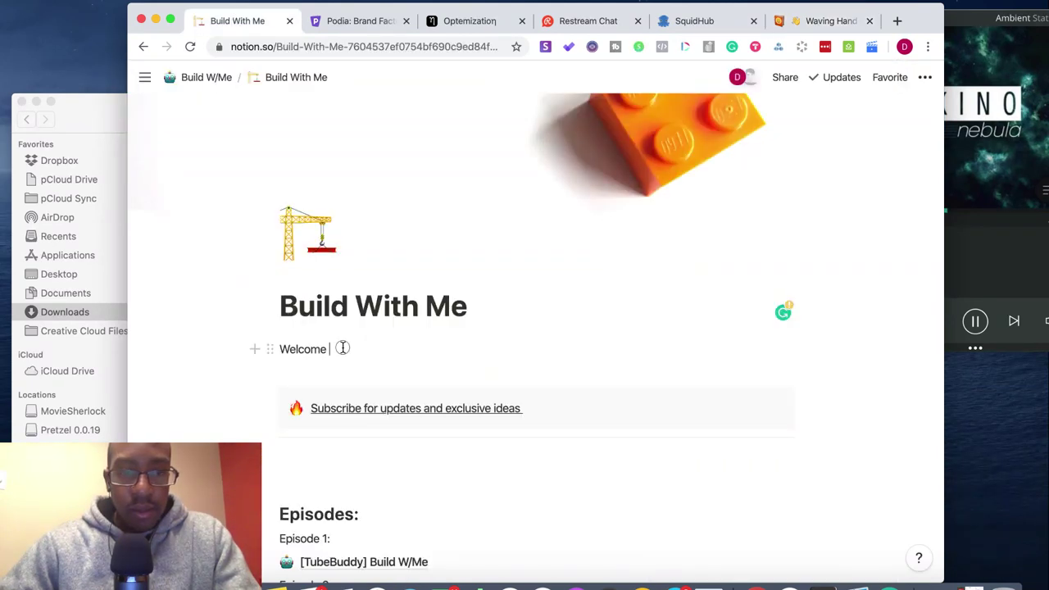
# - Replace 'Welcome' with 'Hey 👋' plus the creator's intro about building a business live every night
pyautogui.moveTo(342, 348); pyautogui.dragTo(281, 348)
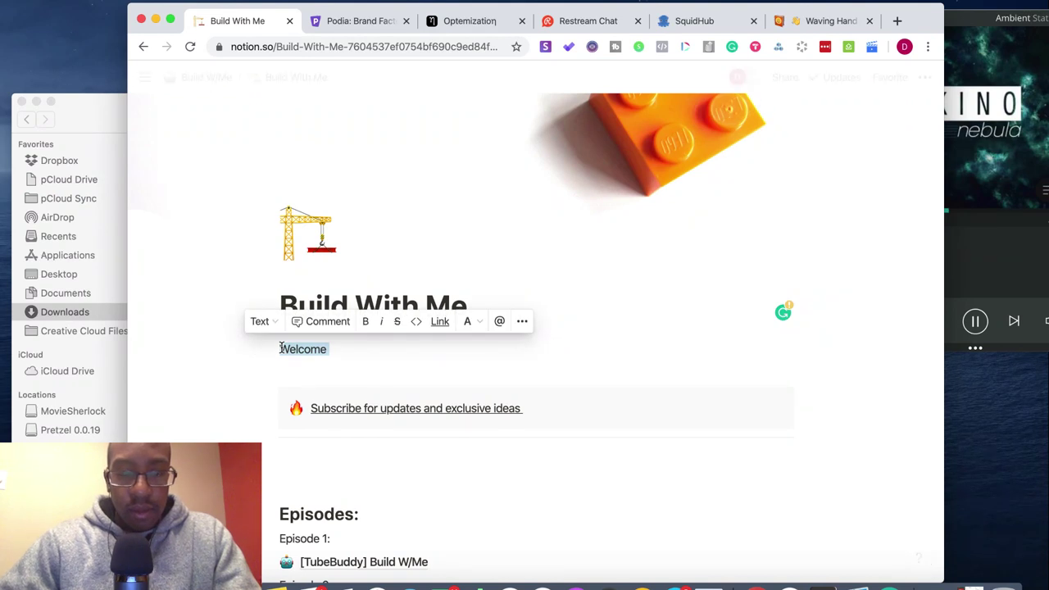
pyautogui.write('Hey')
pyautogui.press('super+v')
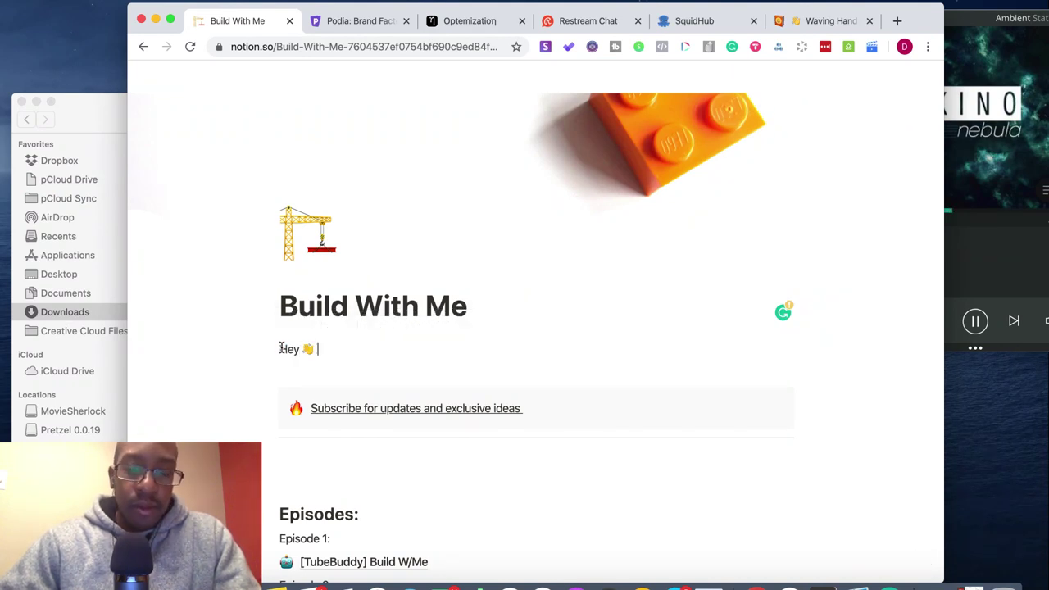
pyautogui.write('M')
pyautogui.press('BackSpace')
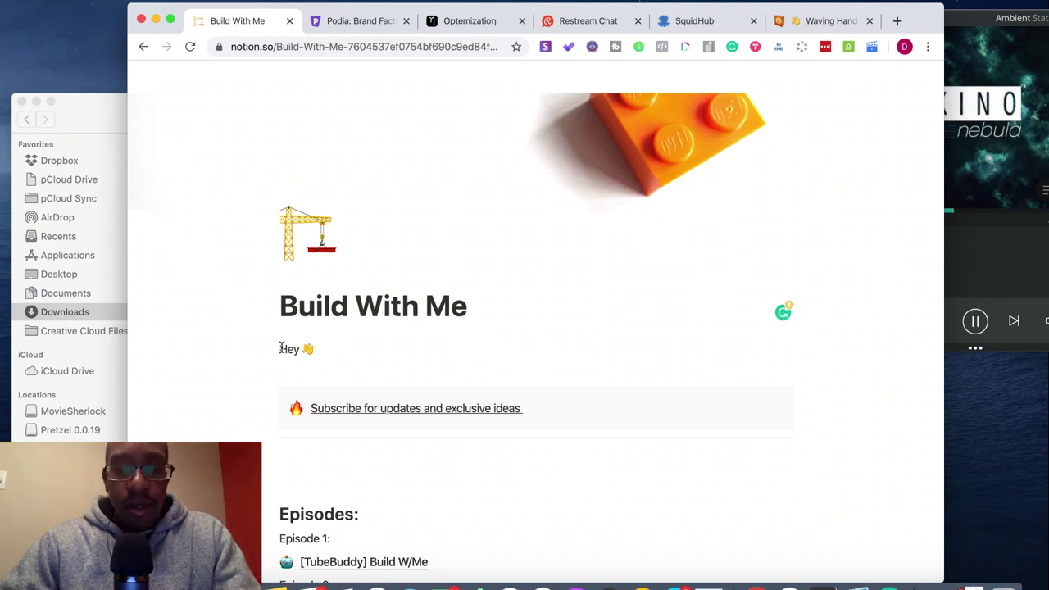
pyautogui.write('my name ')
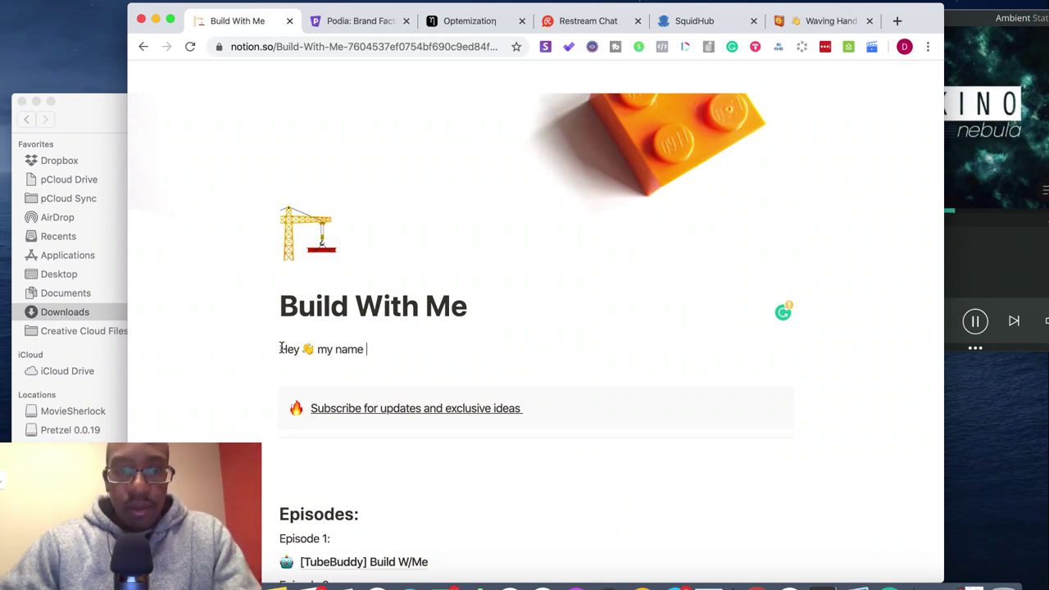
pyautogui.write('is Doc Williams ')
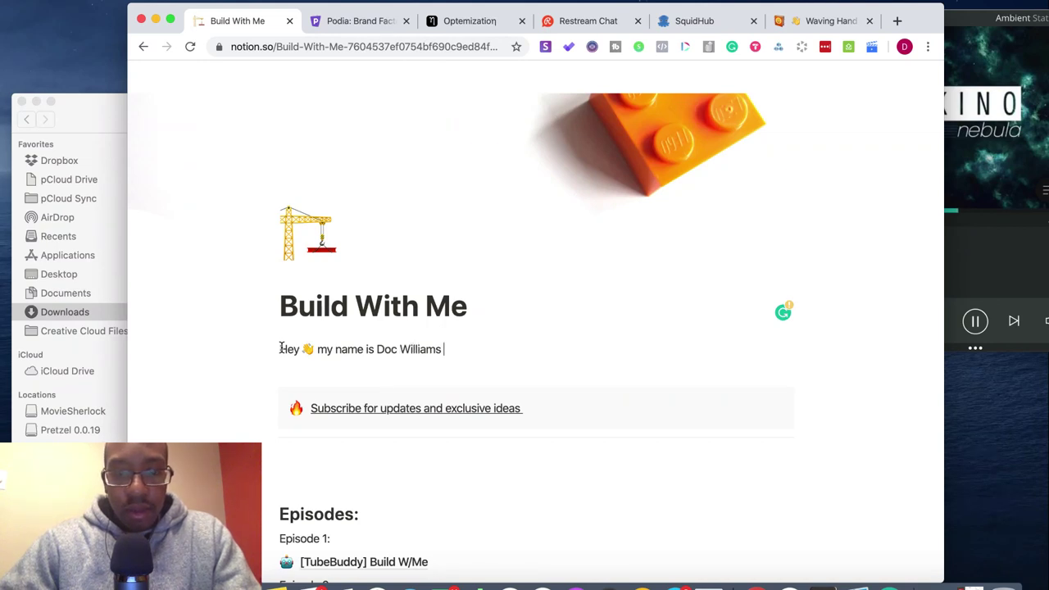
pyautogui.write('and I build a')
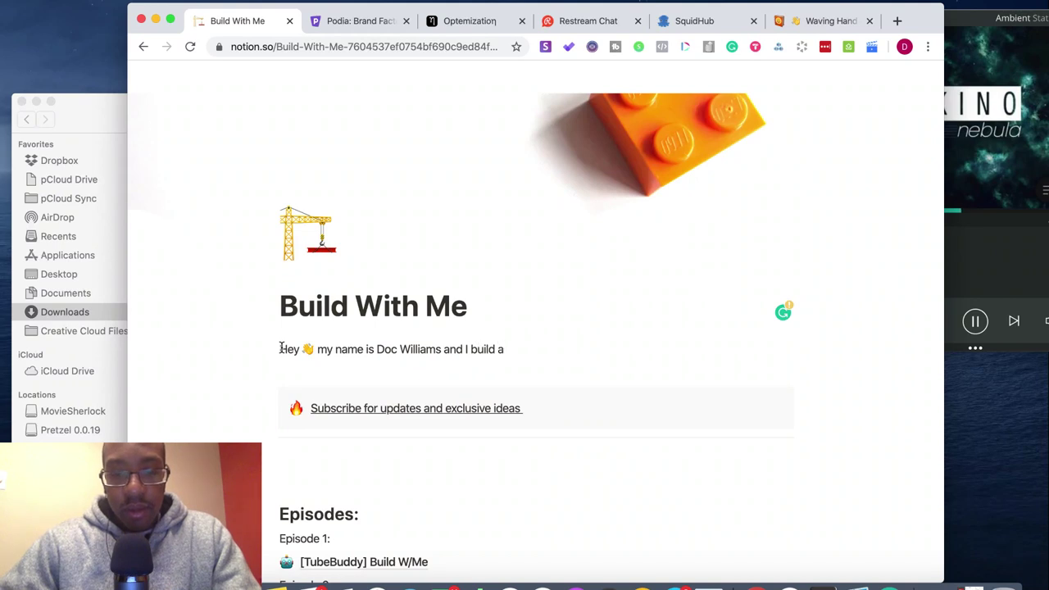
pyautogui.write(' business l')
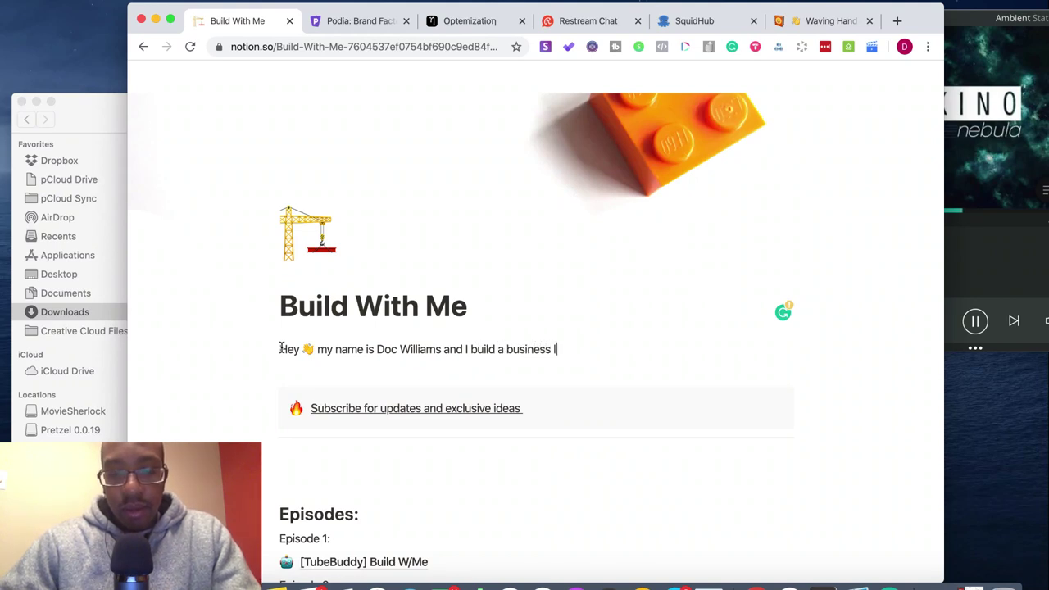
pyautogui.write('ive every ni')
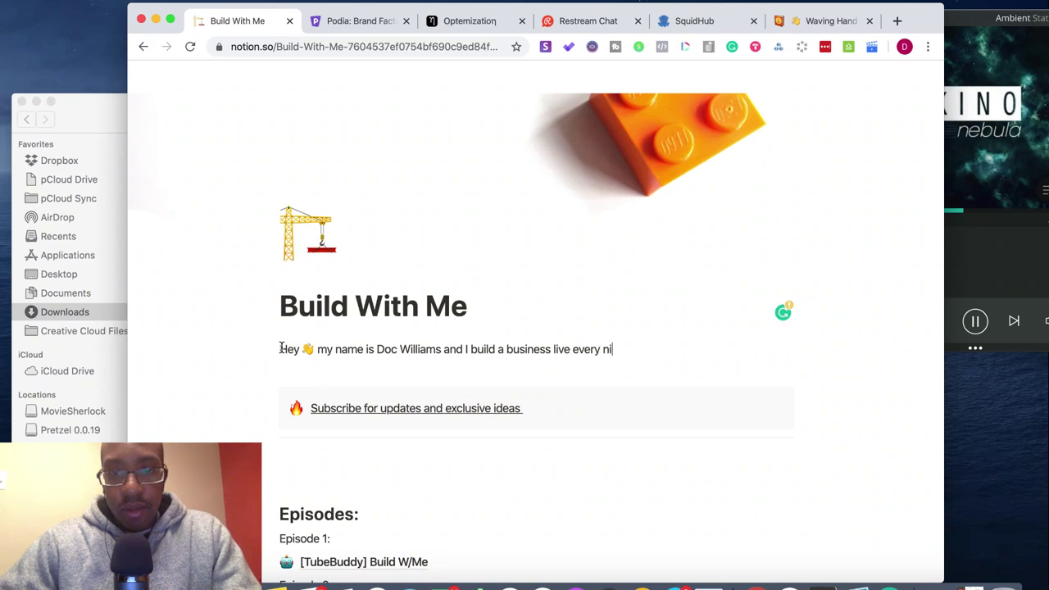
pyautogui.write('ght')
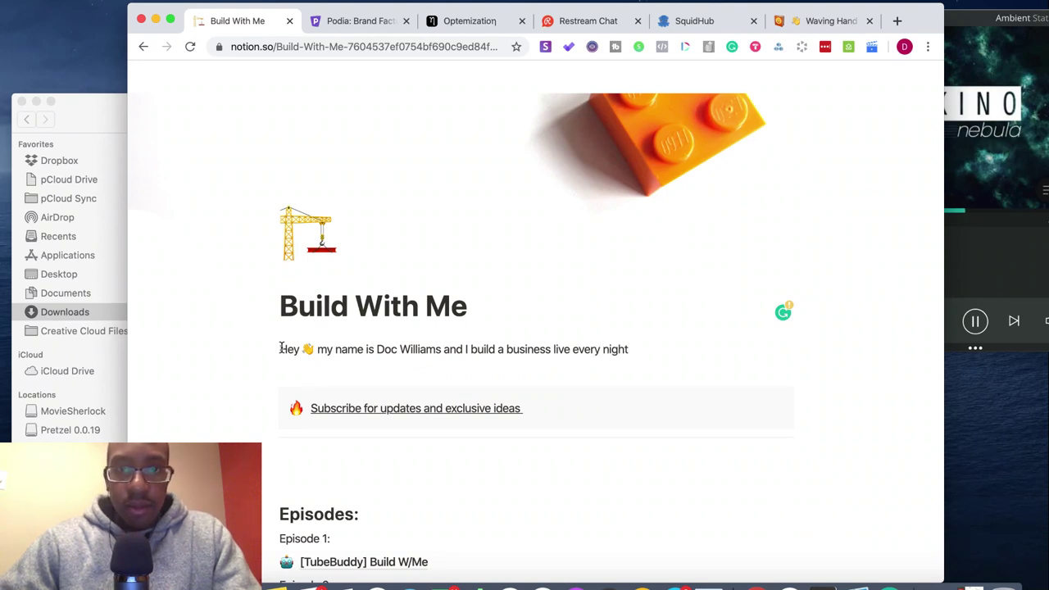
pyautogui.write(' to hel')
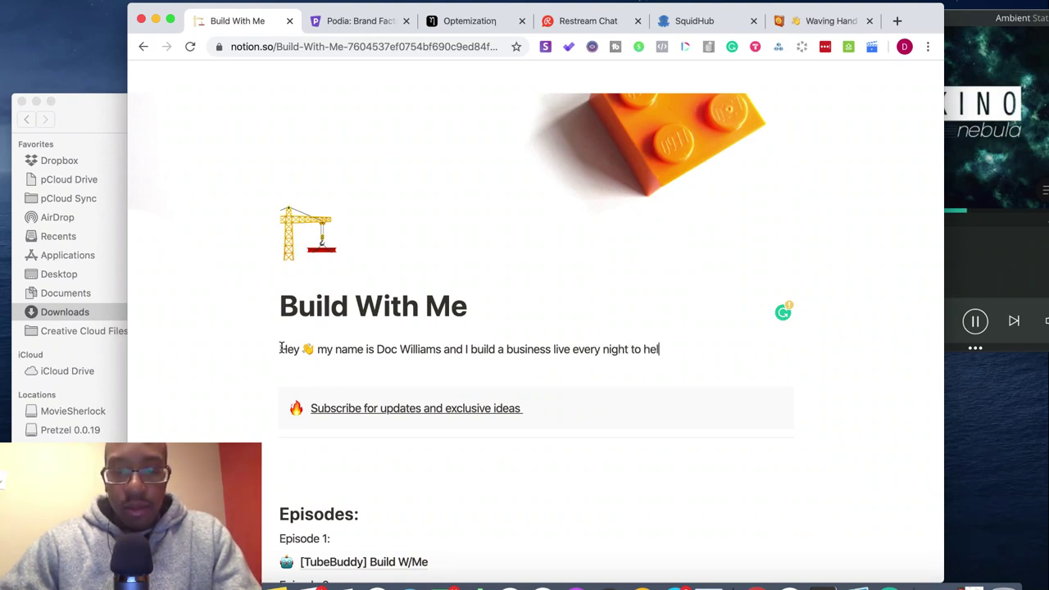
pyautogui.write('p people')
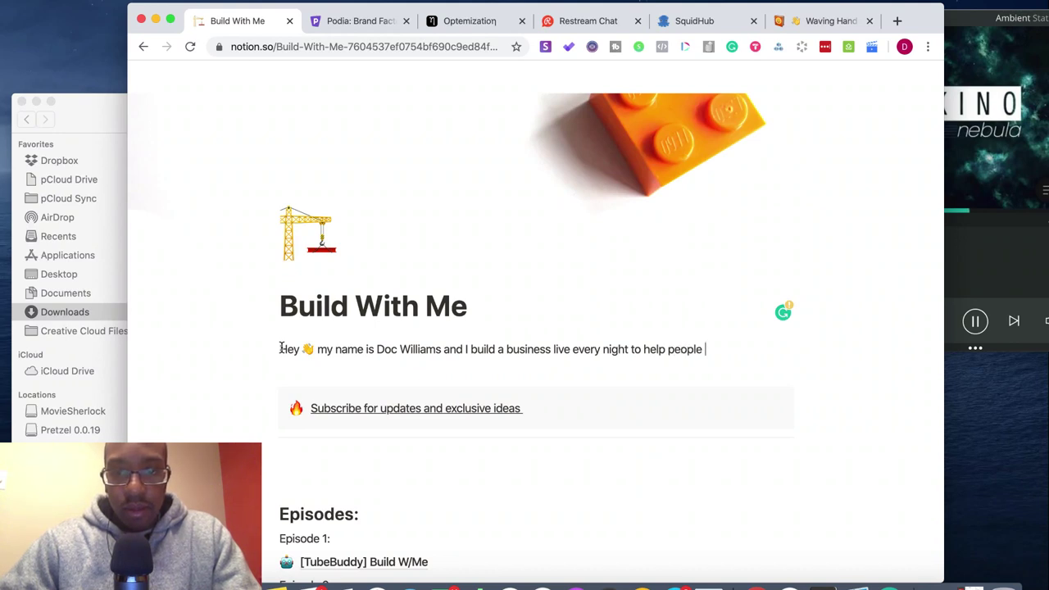
pyautogui.write(' figur')
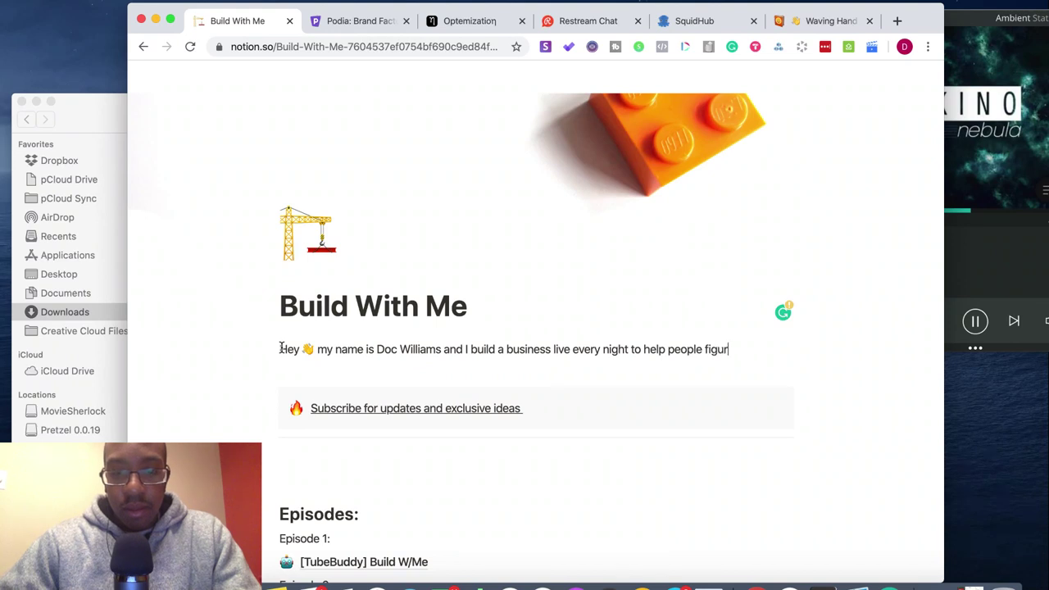
pyautogui.write('e out th')
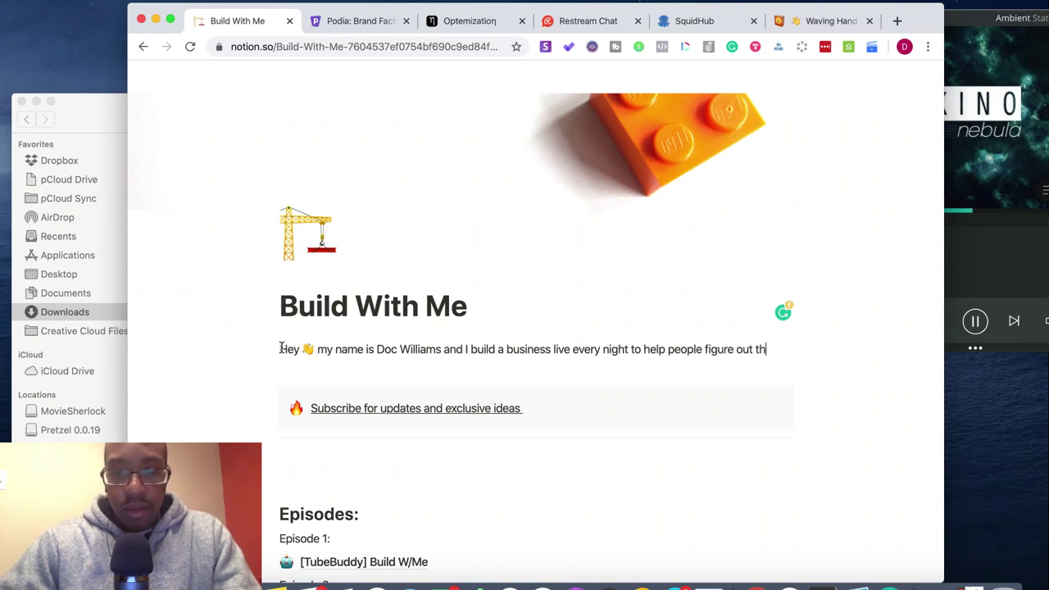
pyautogui.write('is craz')
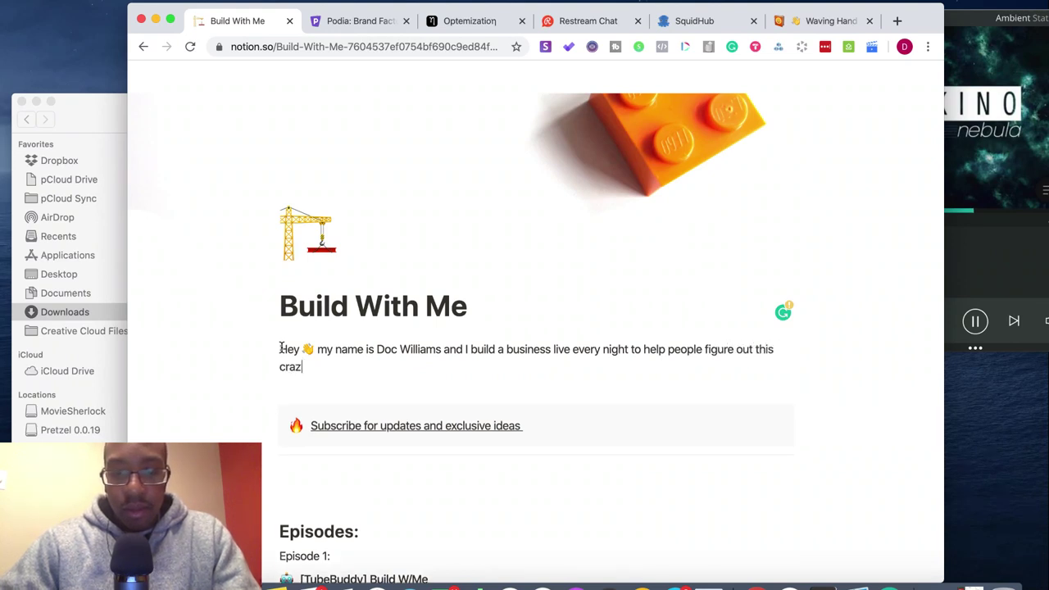
pyautogui.write('y ecomony')
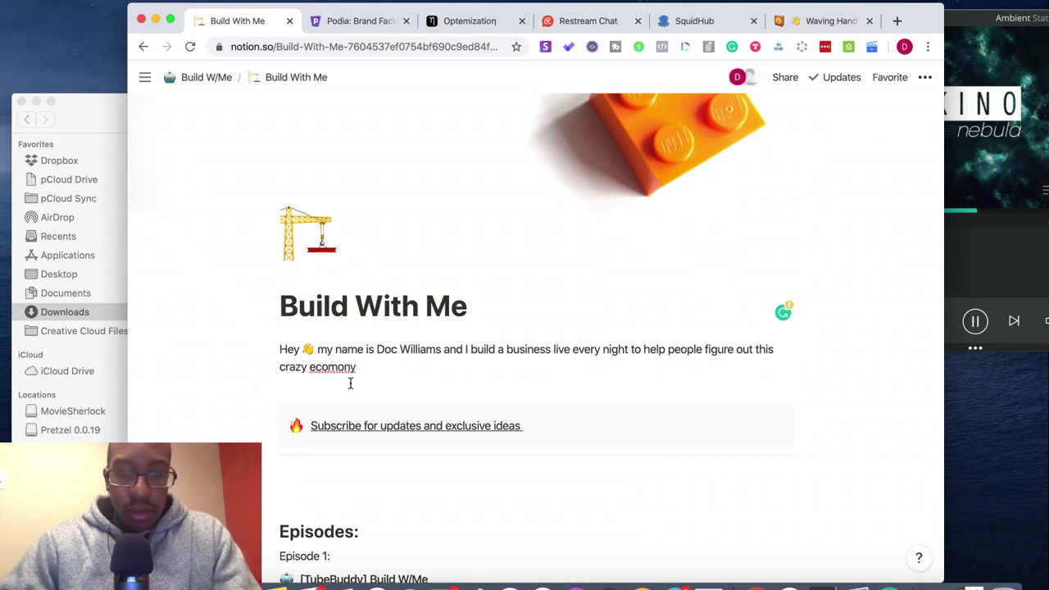
# - Fix the misspelled 'economy' and end the paragraph with 'figure what's next for them.'
pyautogui.press('Left')
pyautogui.press('Left')
pyautogui.press('Left')
pyautogui.press('Left')
pyautogui.press('Left')
pyautogui.write('no')
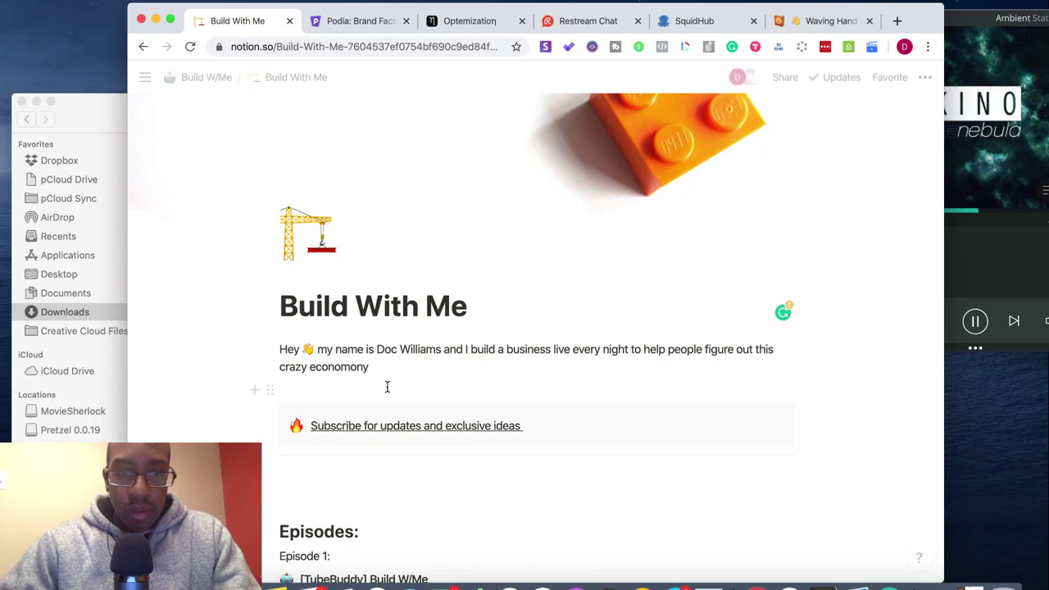
pyautogui.doubleClick(340, 368)
pyautogui.rightClick(338, 369)
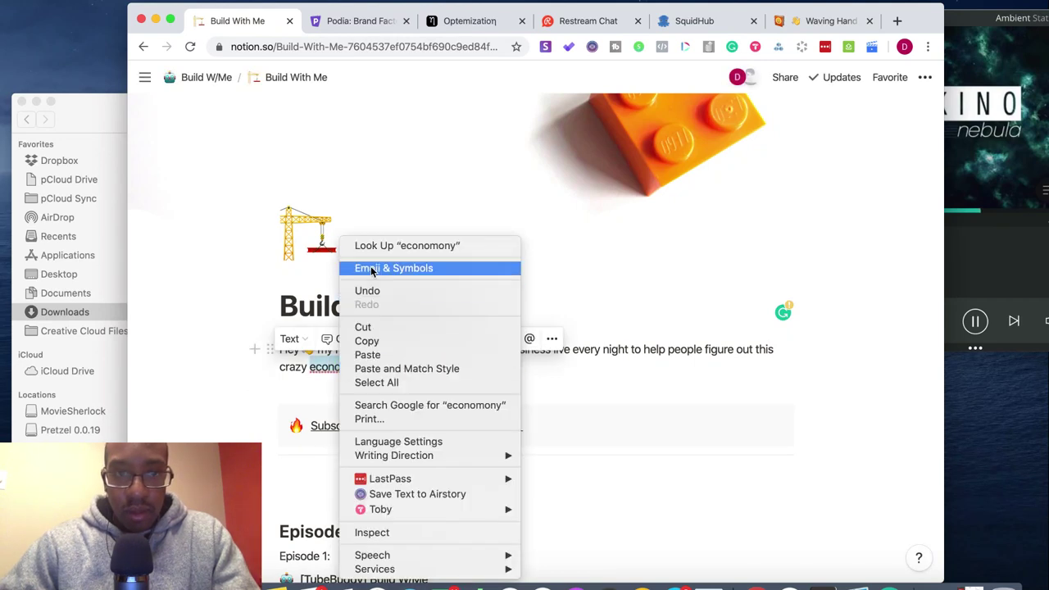
pyautogui.click(327, 375)
pyautogui.click(376, 370)
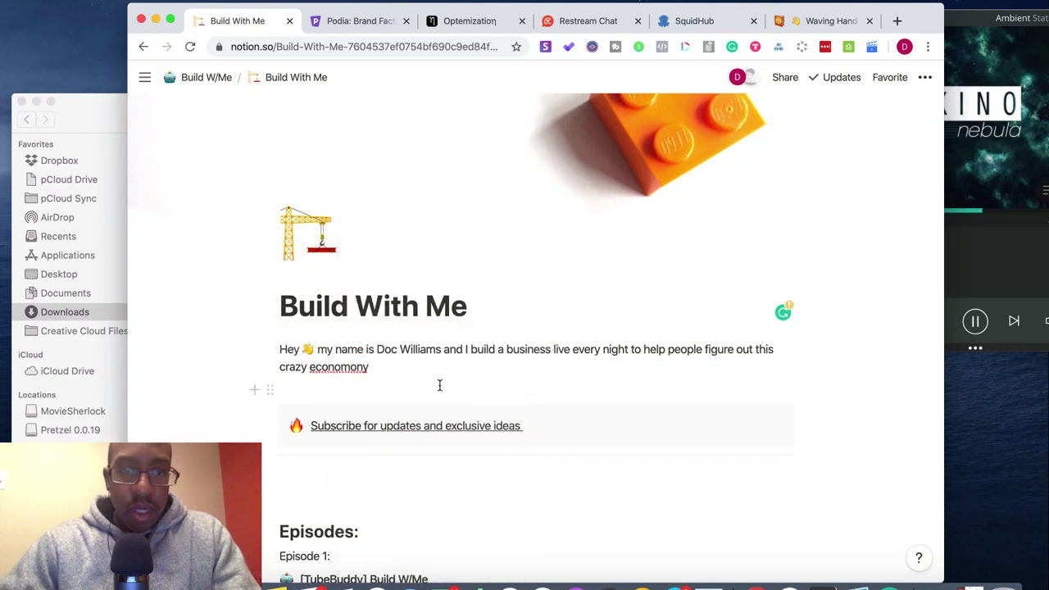
pyautogui.press('BackSpace')
pyautogui.press('BackSpace')
pyautogui.press('BackSpace')
pyautogui.press('BackSpace')
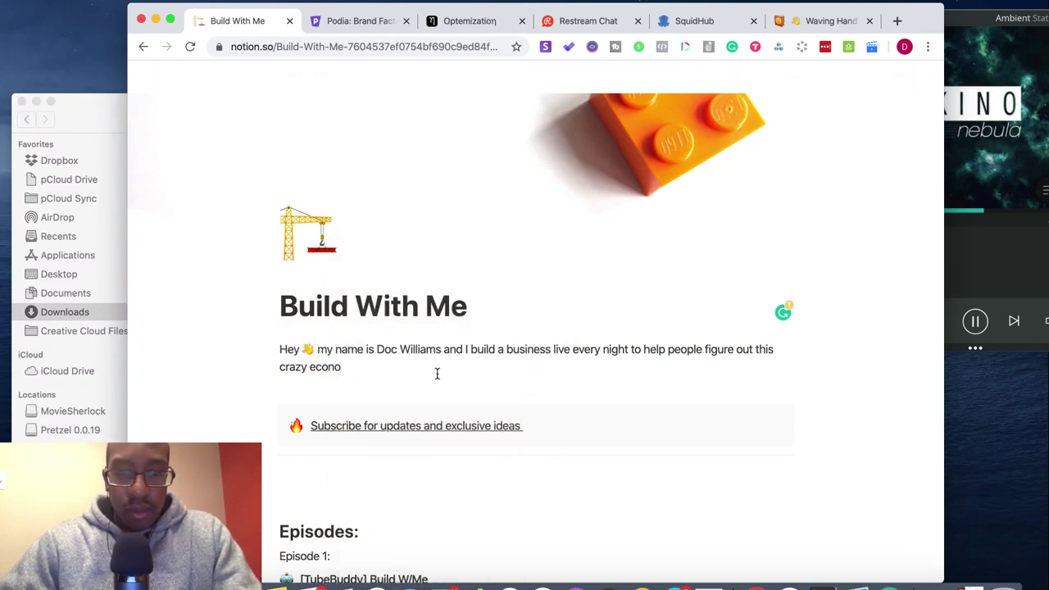
pyautogui.write('my ')
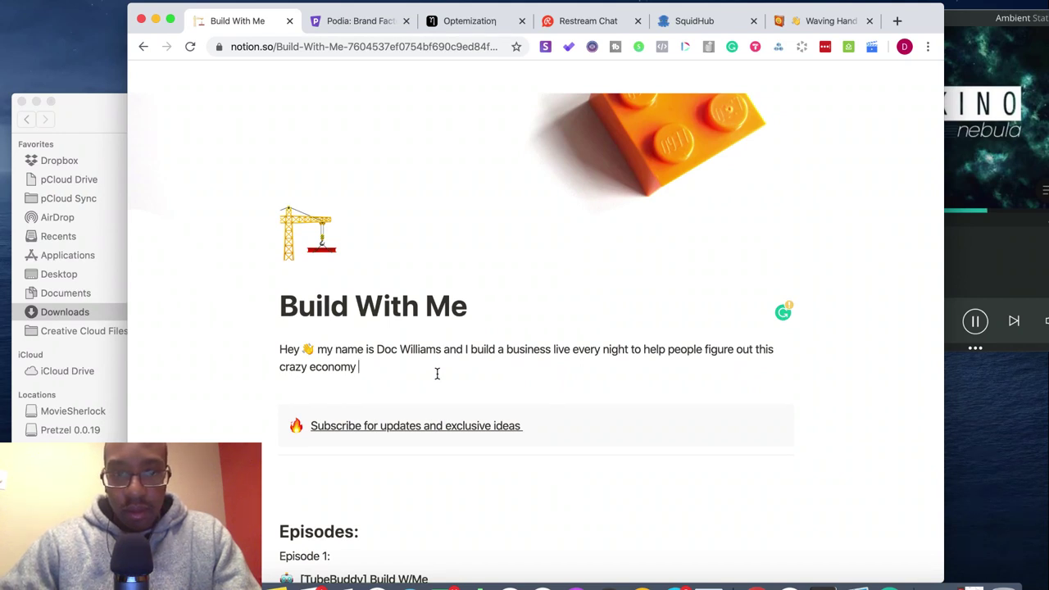
pyautogui.write('and figu')
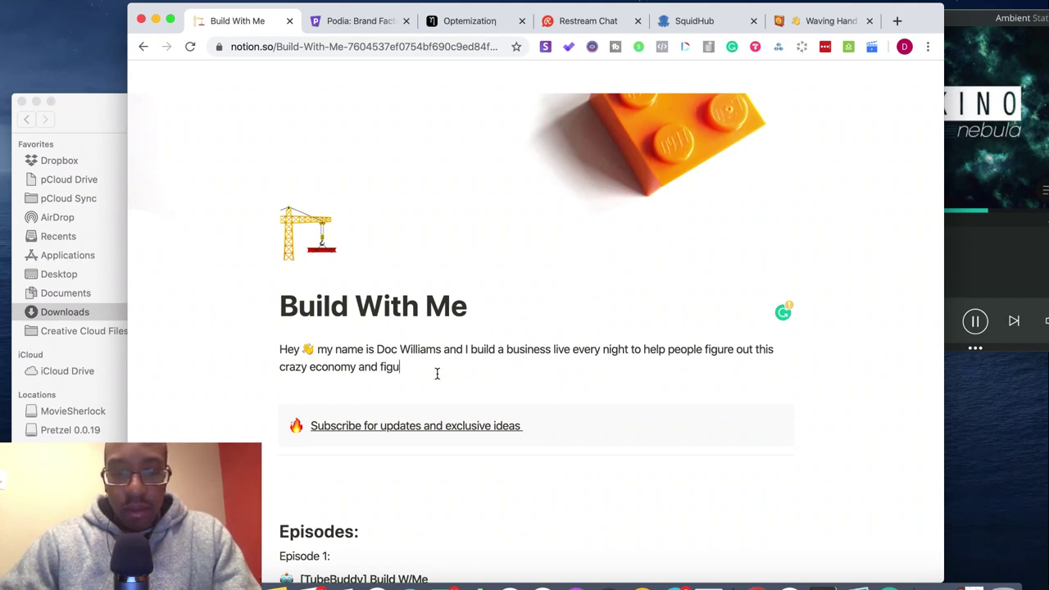
pyautogui.write("re what's n")
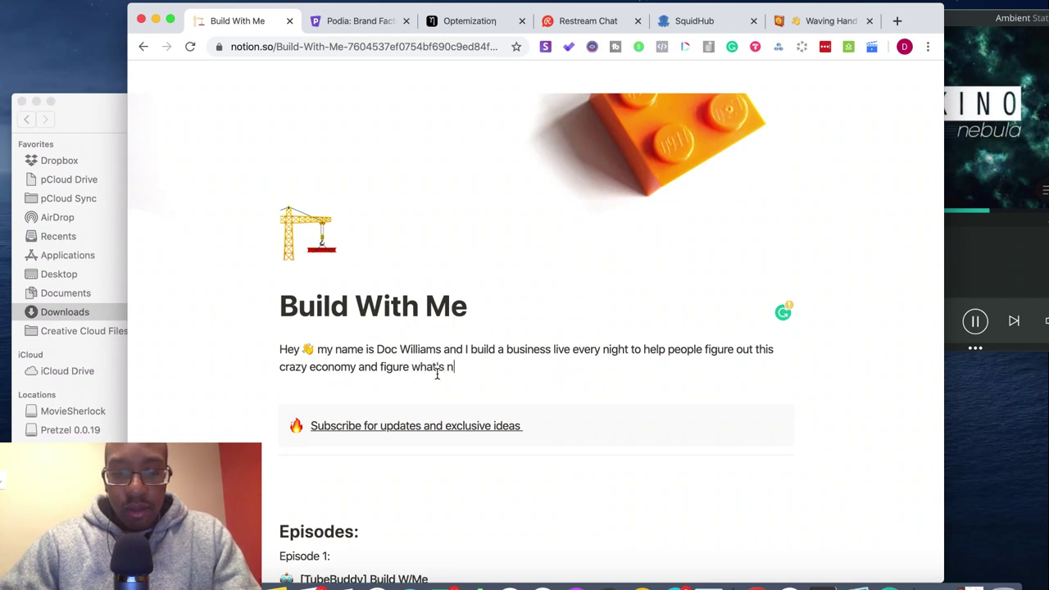
pyautogui.write('ext for them')
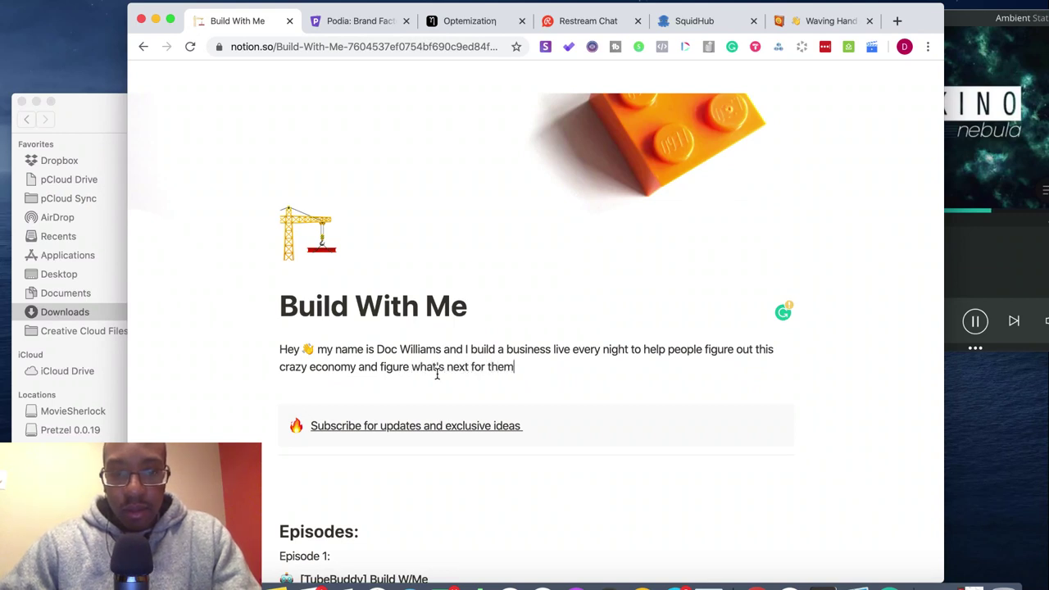
pyautogui.write('.')
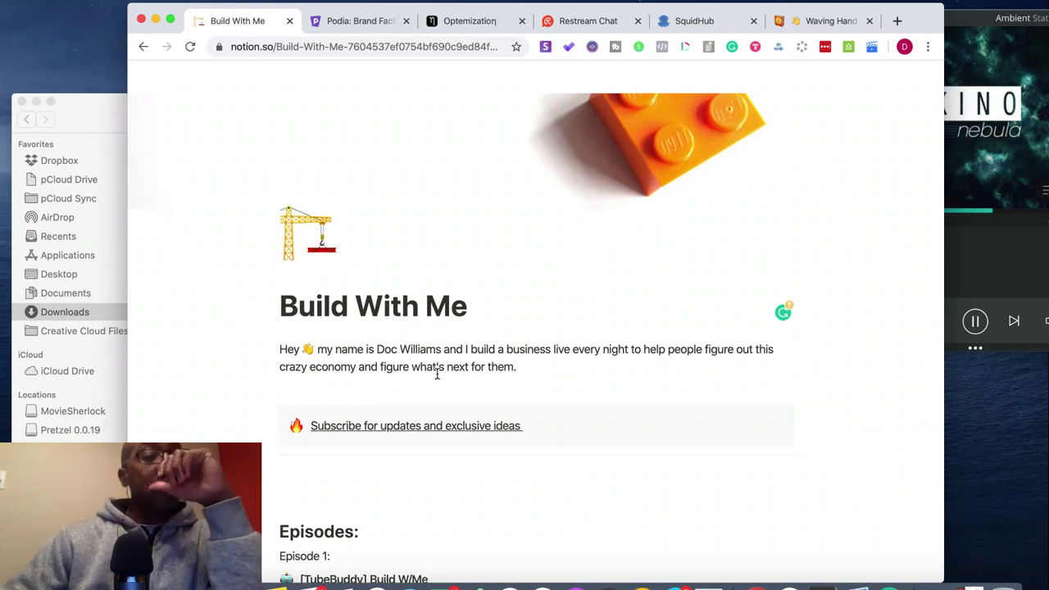
# - Type the 'Join us… during the live show.' line below the intro, correcting 'enocourage' and other typos
pyautogui.press('Return')
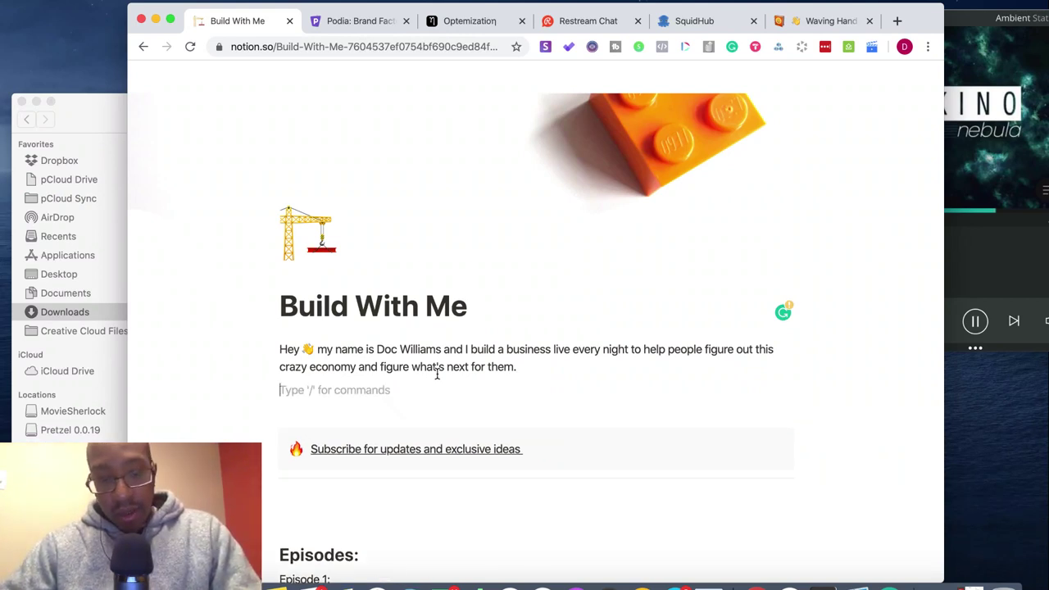
pyautogui.write('Join ')
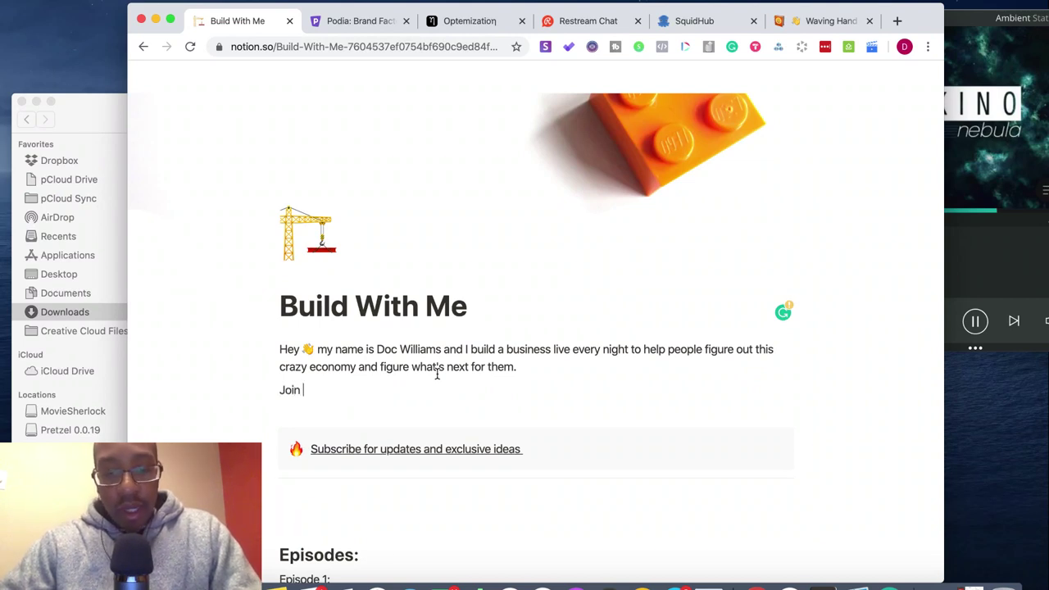
pyautogui.write('us')
pyautogui.write(' every')
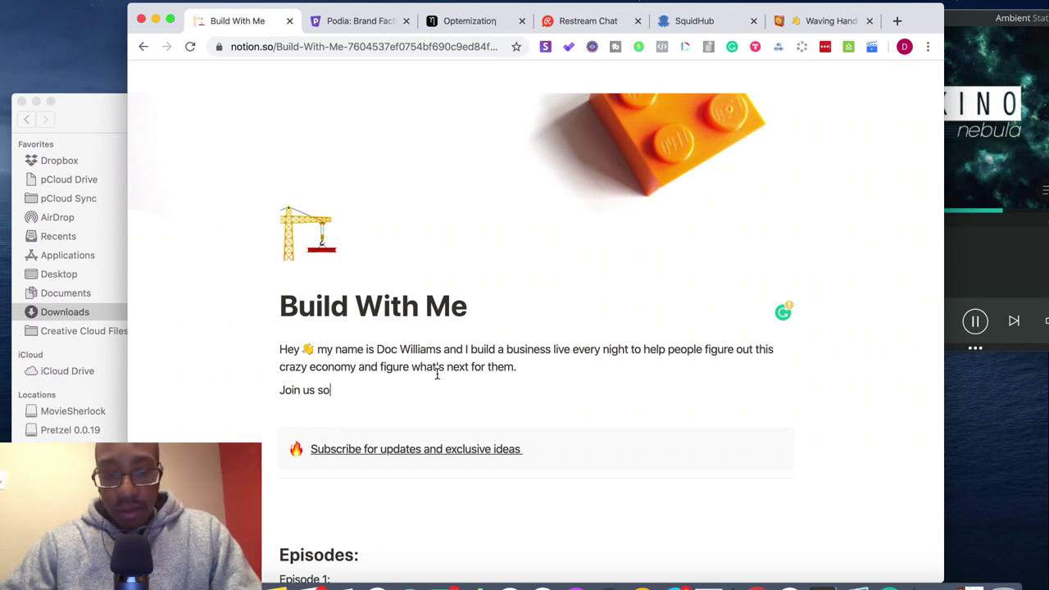
pyautogui.write('so we can build')
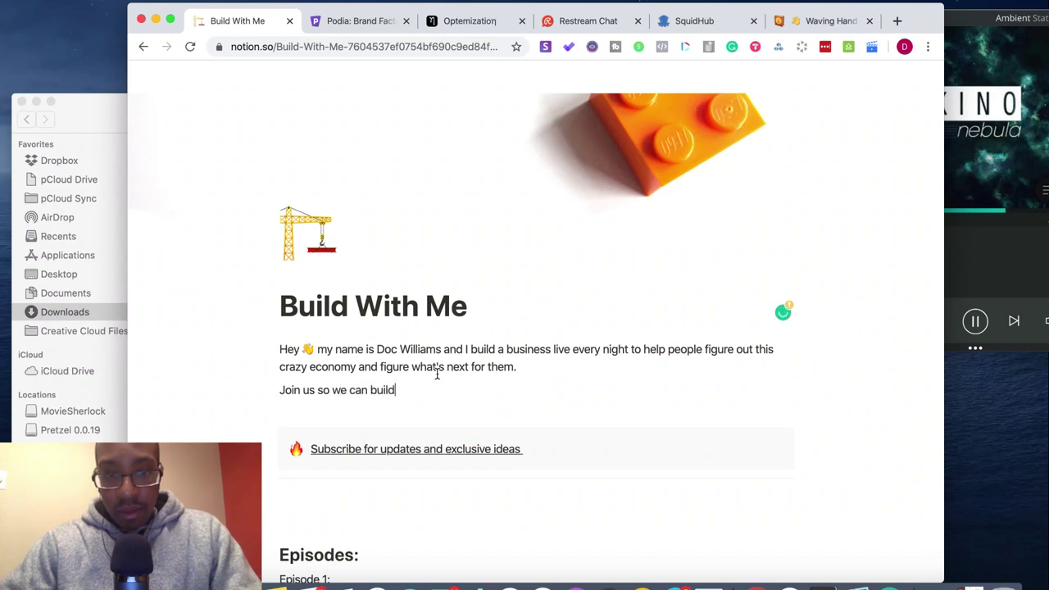
pyautogui.write(', eno')
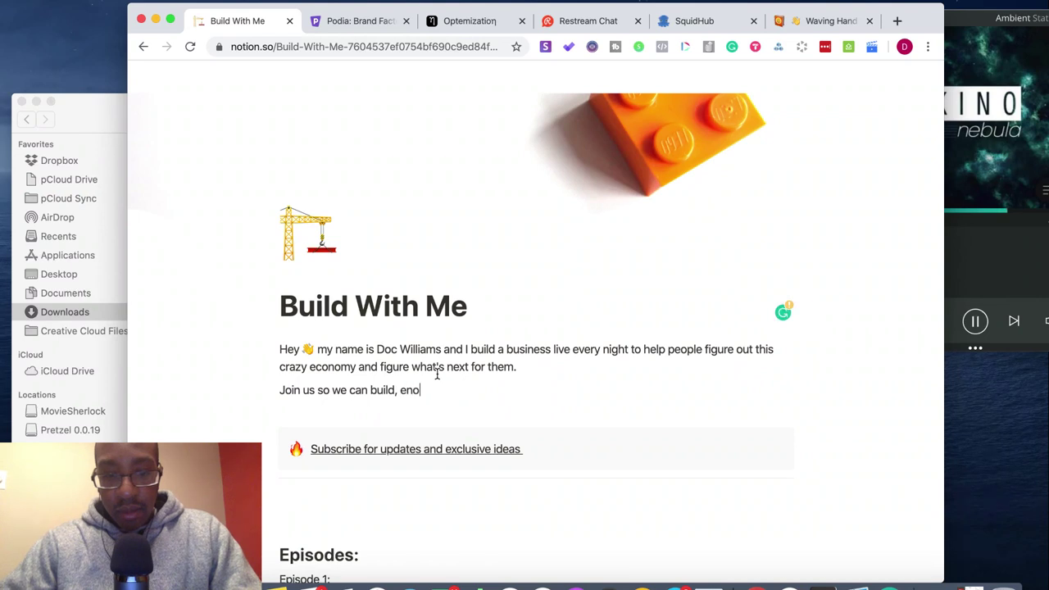
pyautogui.write('courage and')
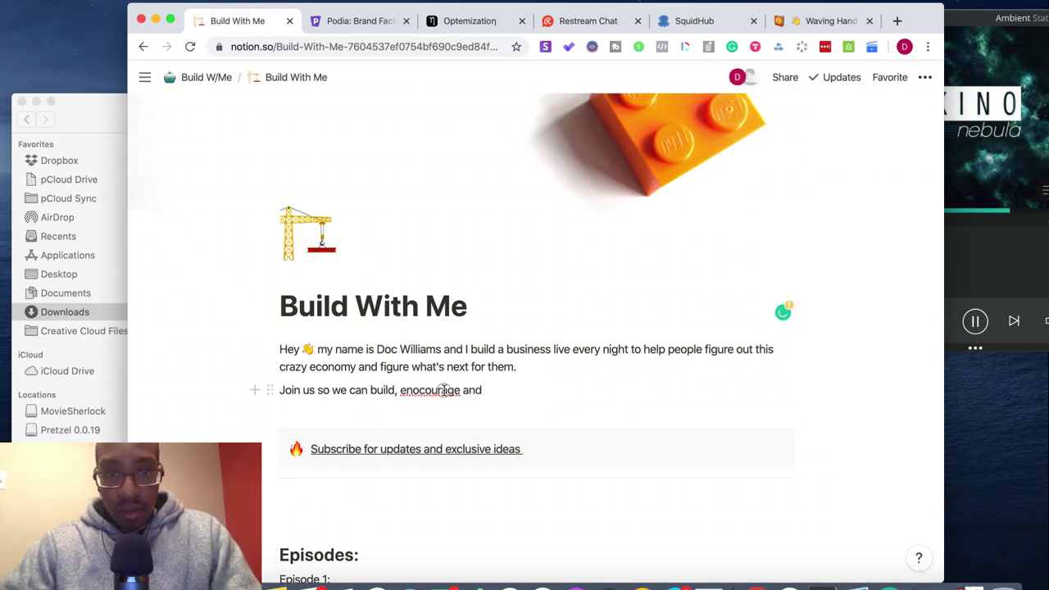
pyautogui.rightClick(446, 391)
pyautogui.click(480, 295)
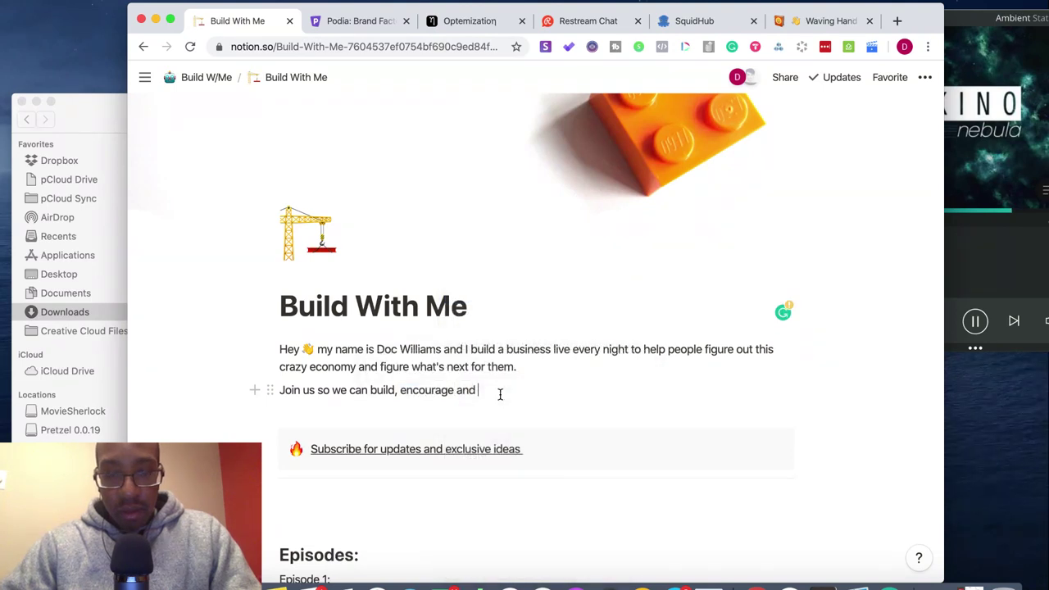
pyautogui.press('BackSpace')
pyautogui.press('BackSpace')
pyautogui.press('BackSpace')
pyautogui.press('BackSpace')
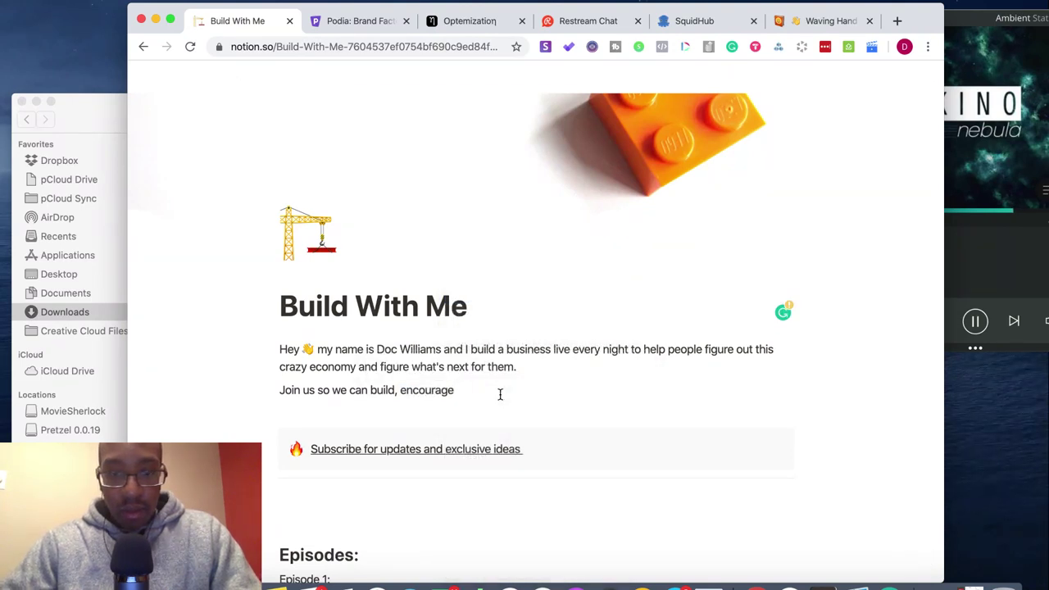
pyautogui.write(', inspir')
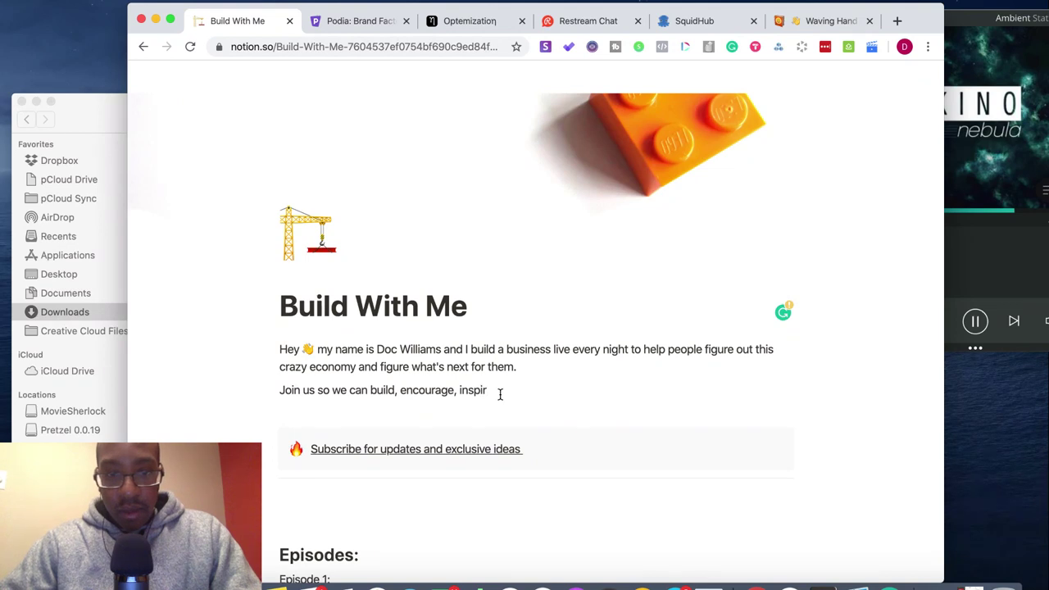
pyautogui.write('e and answ')
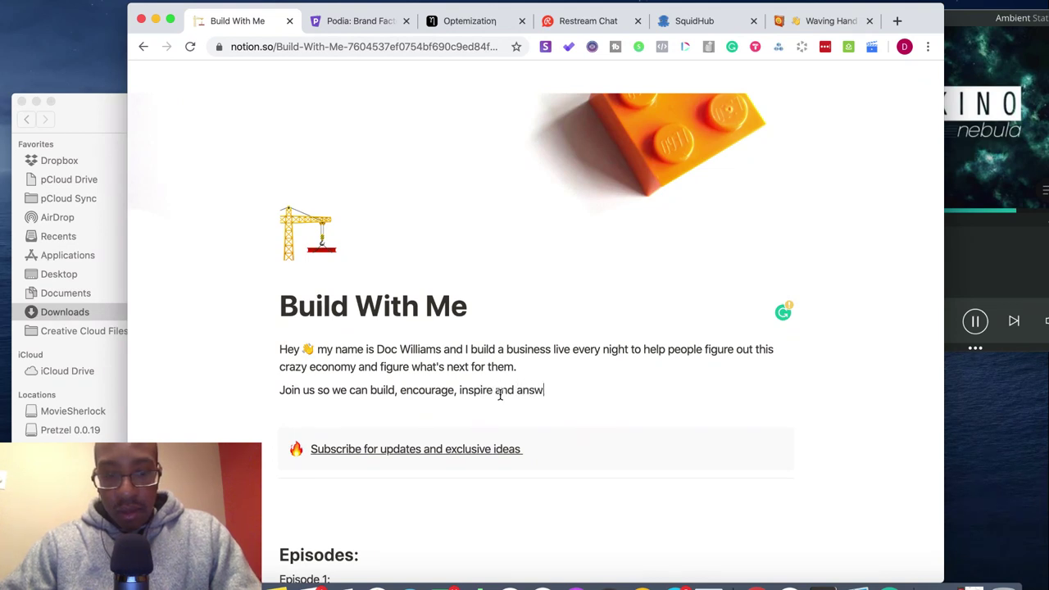
pyautogui.write('er questions')
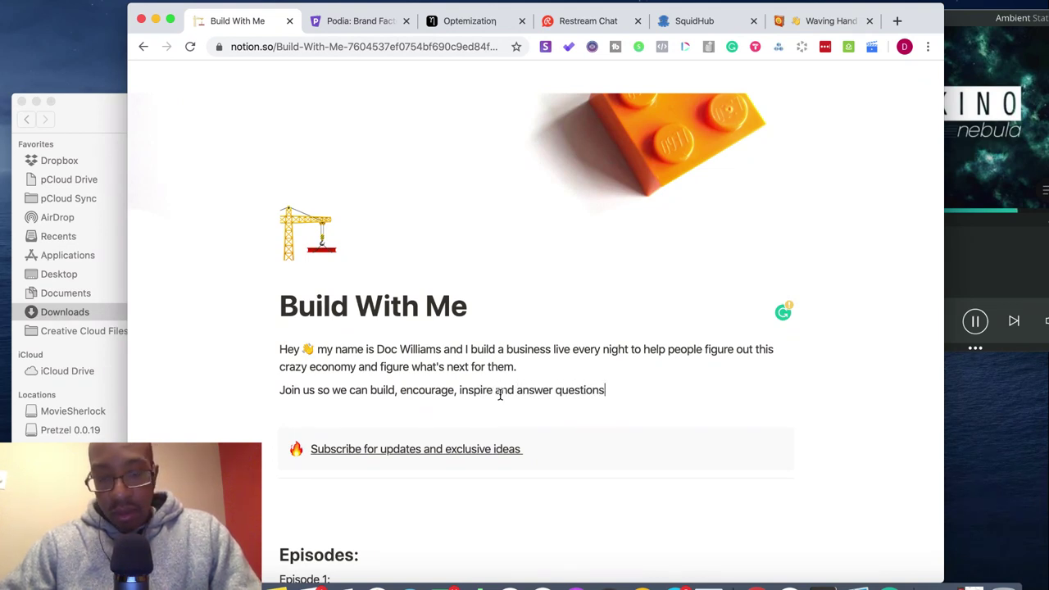
pyautogui.write(' during ')
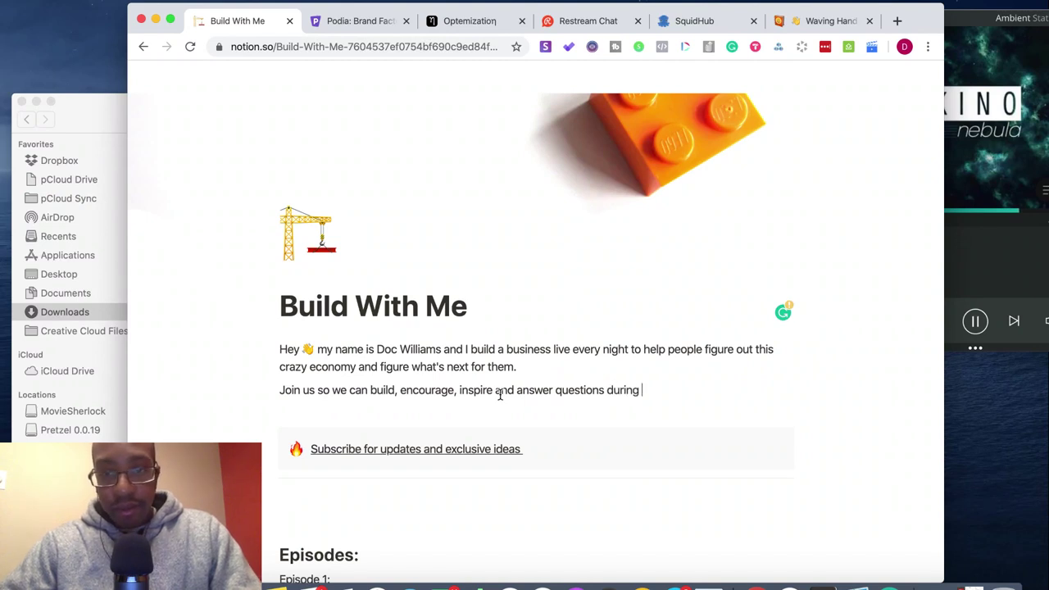
pyautogui.write('the lives h')
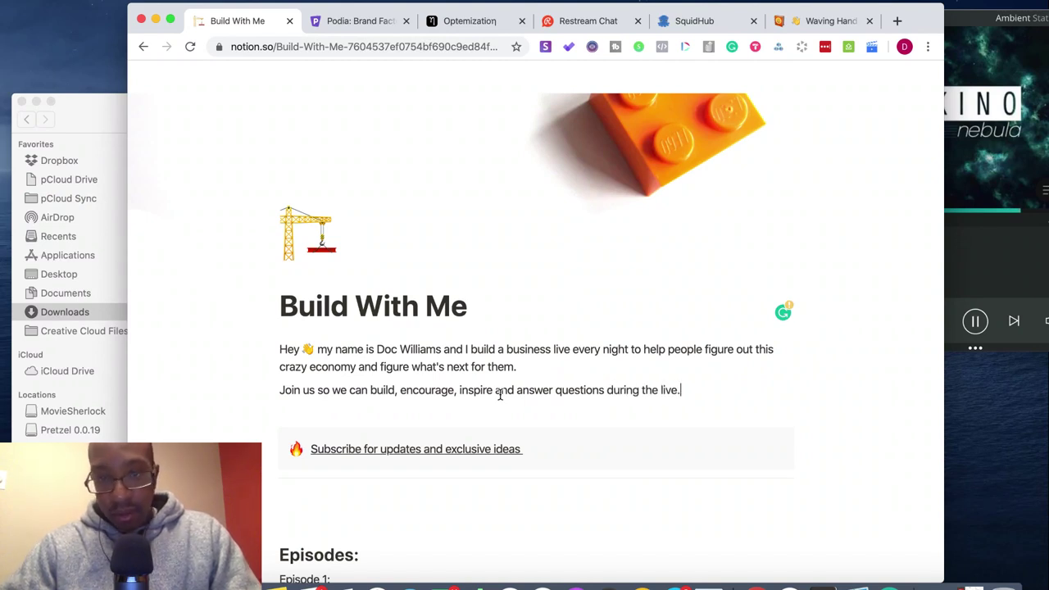
pyautogui.write('wo')
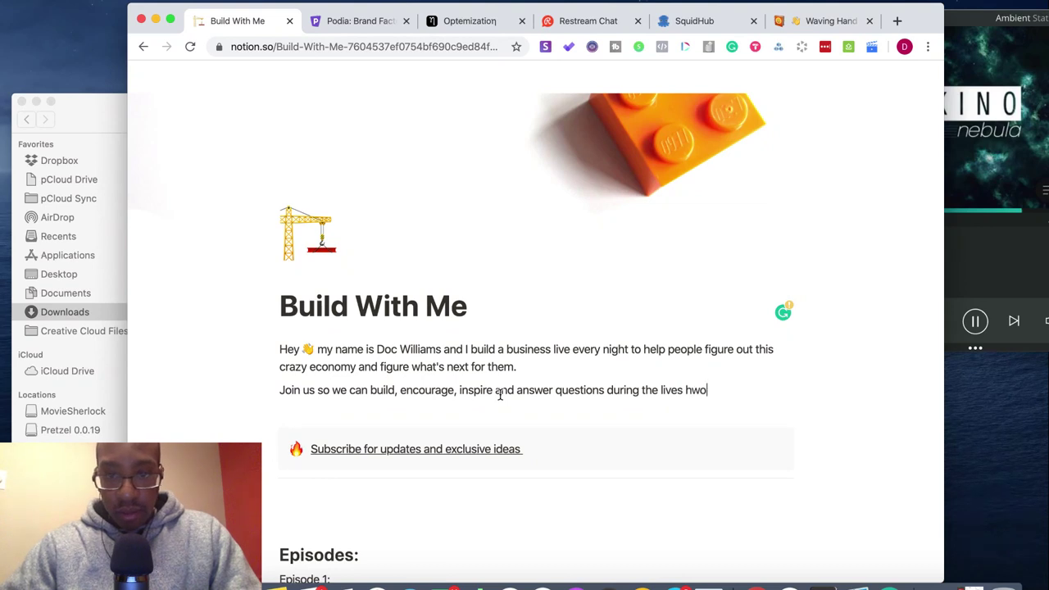
pyautogui.press('BackSpace')
pyautogui.press('BackSpace')
pyautogui.press('BackSpace')
pyautogui.press('BackSpace')
pyautogui.write('show')
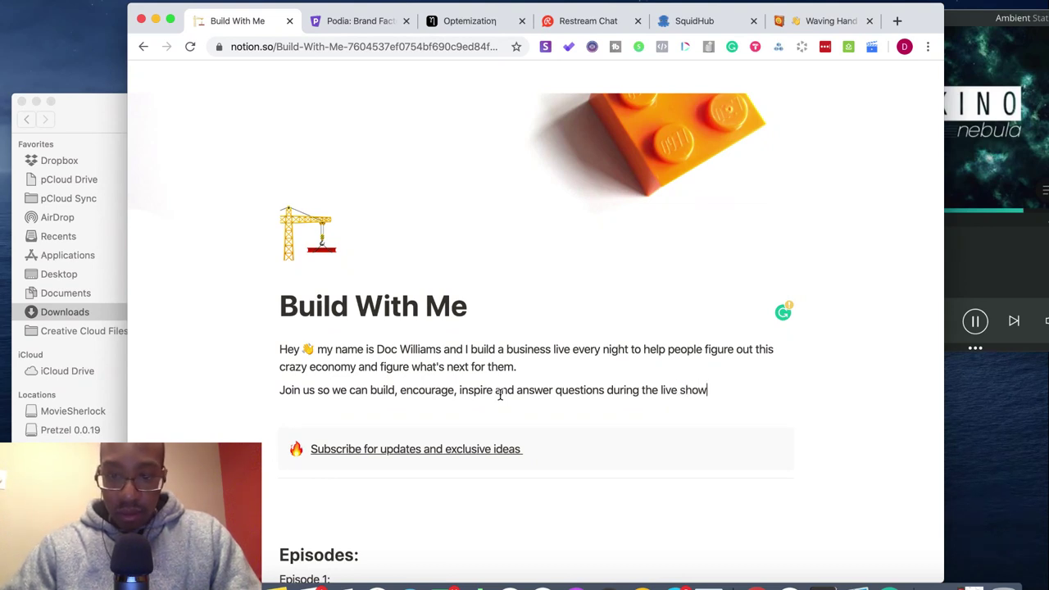
pyautogui.write('.')
pyautogui.press('Return')
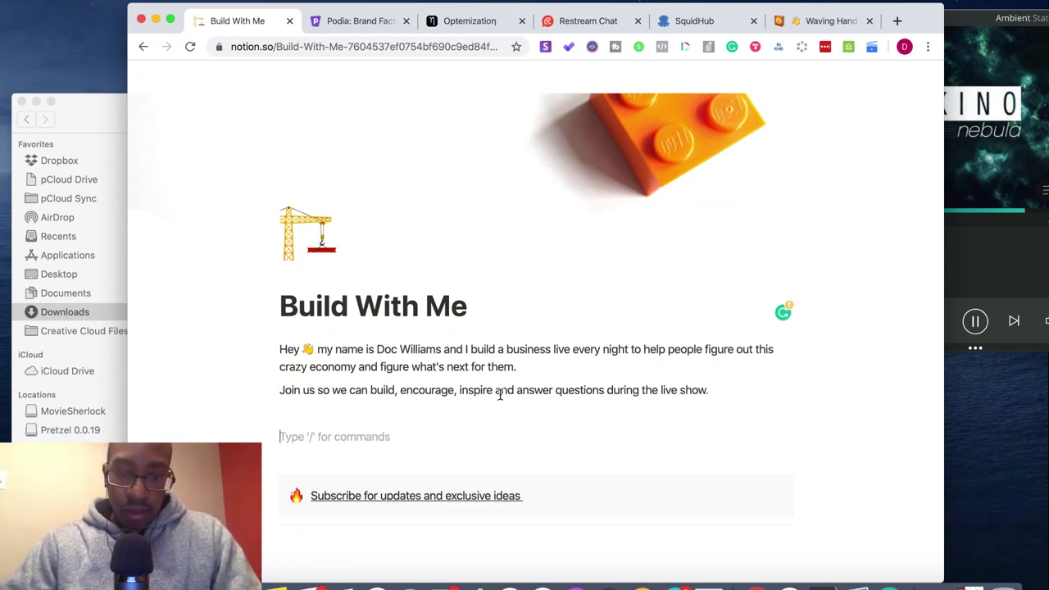
# - Add 'Can't make the show? Stay in touch and get the recordings straight to your email.' without a trailing blank line
pyautogui.write('Ca')
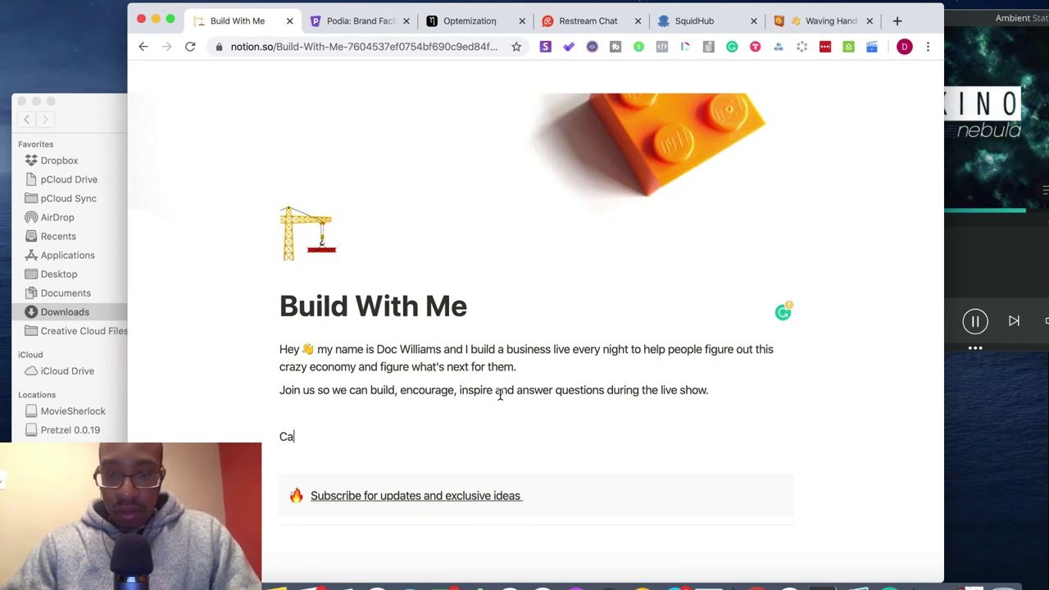
pyautogui.write("n't make the ")
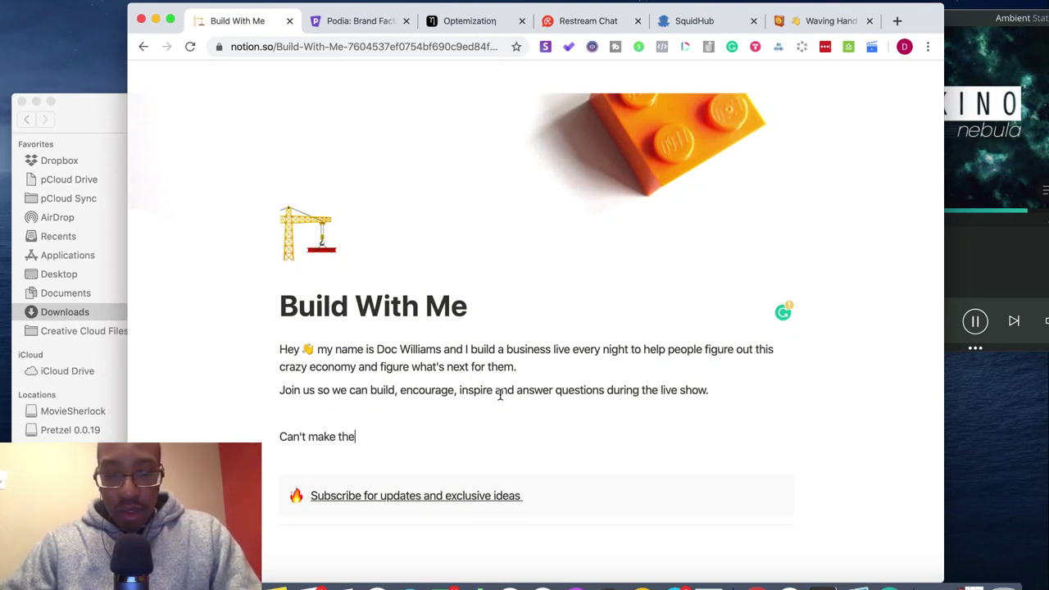
pyautogui.write('show? St')
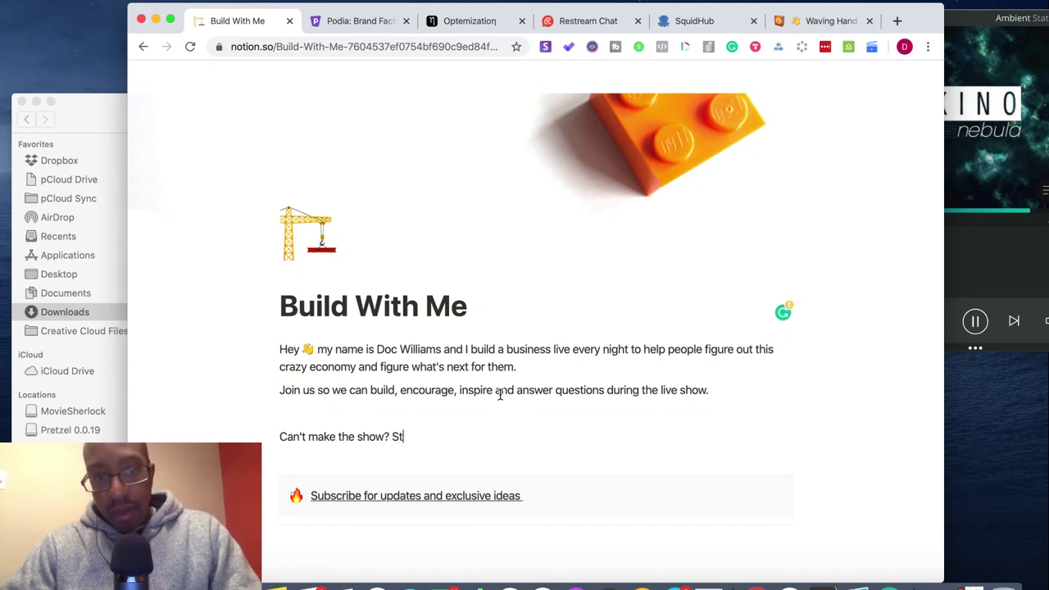
pyautogui.press('BackSpace')
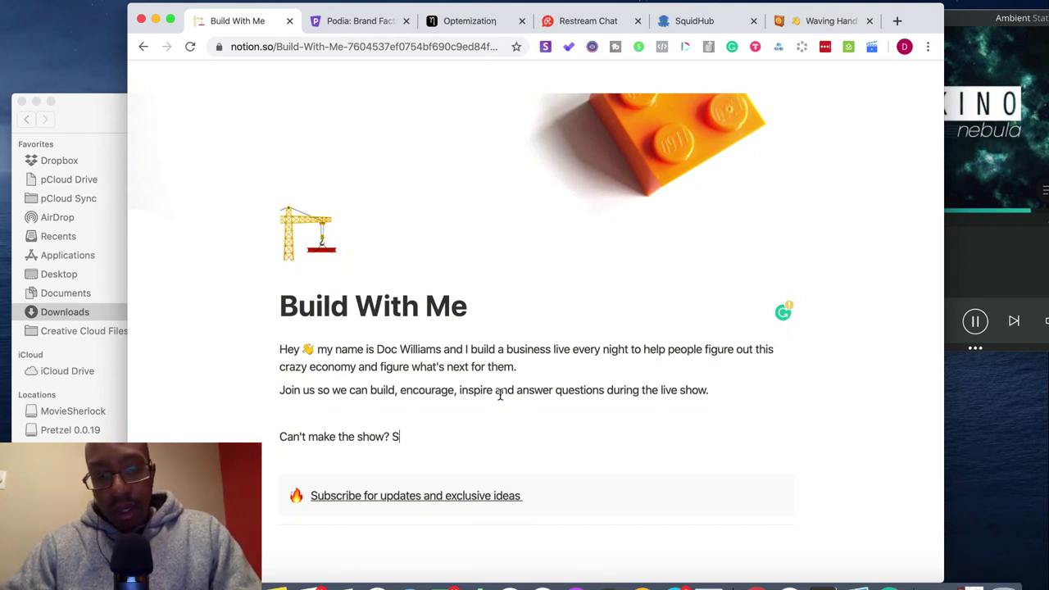
pyautogui.write('tay in ')
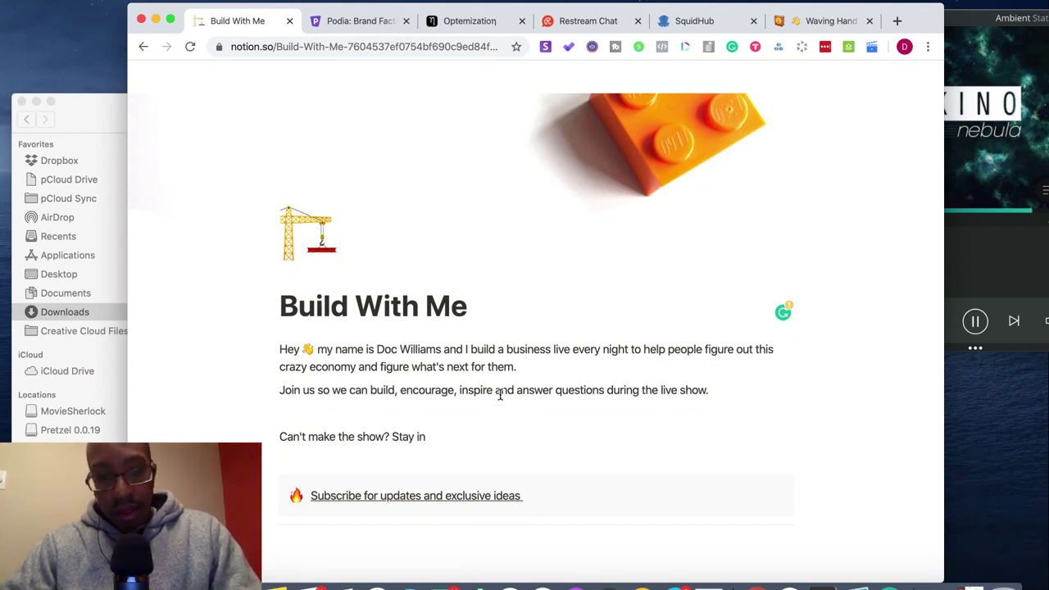
pyautogui.write('touch and')
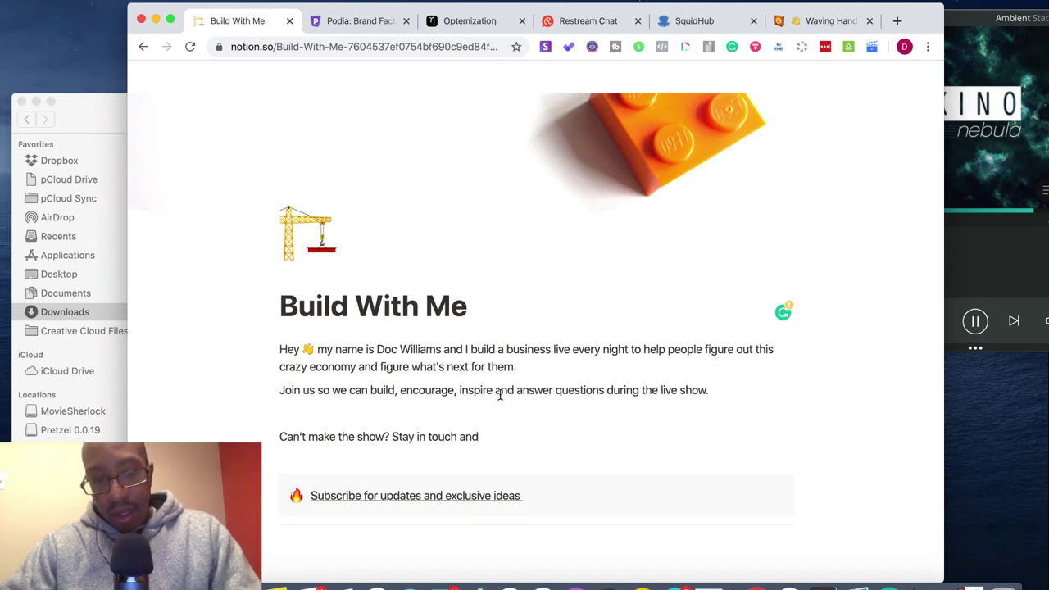
pyautogui.write(' get the ')
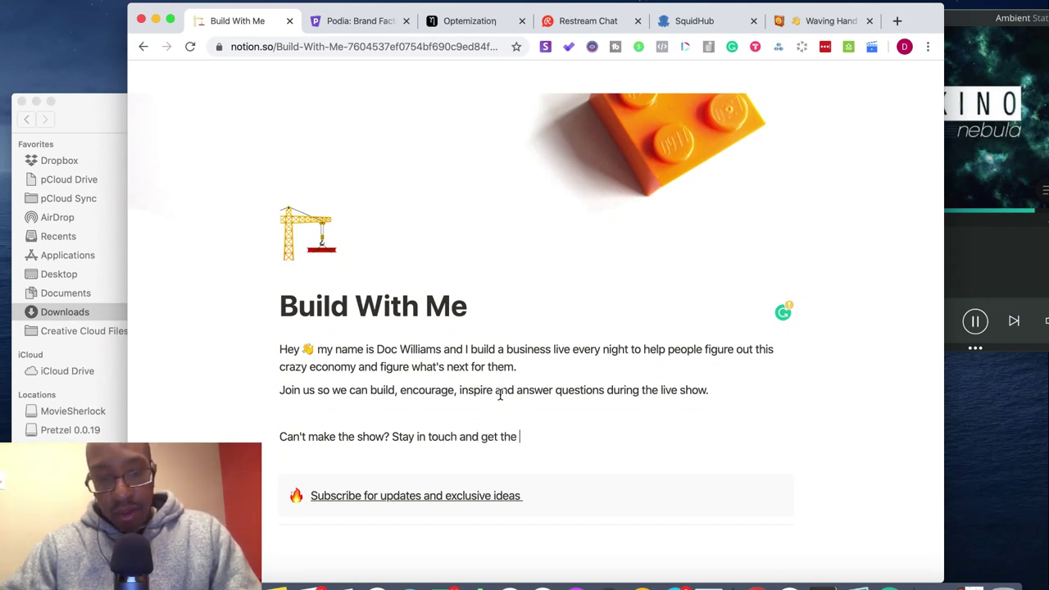
pyautogui.write('recordings')
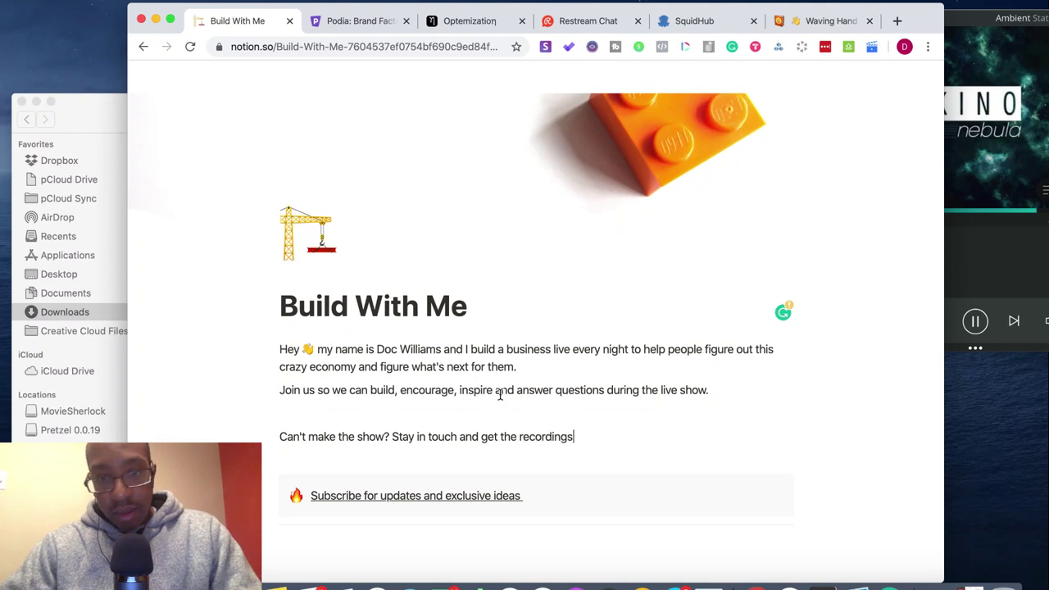
pyautogui.write(' stra')
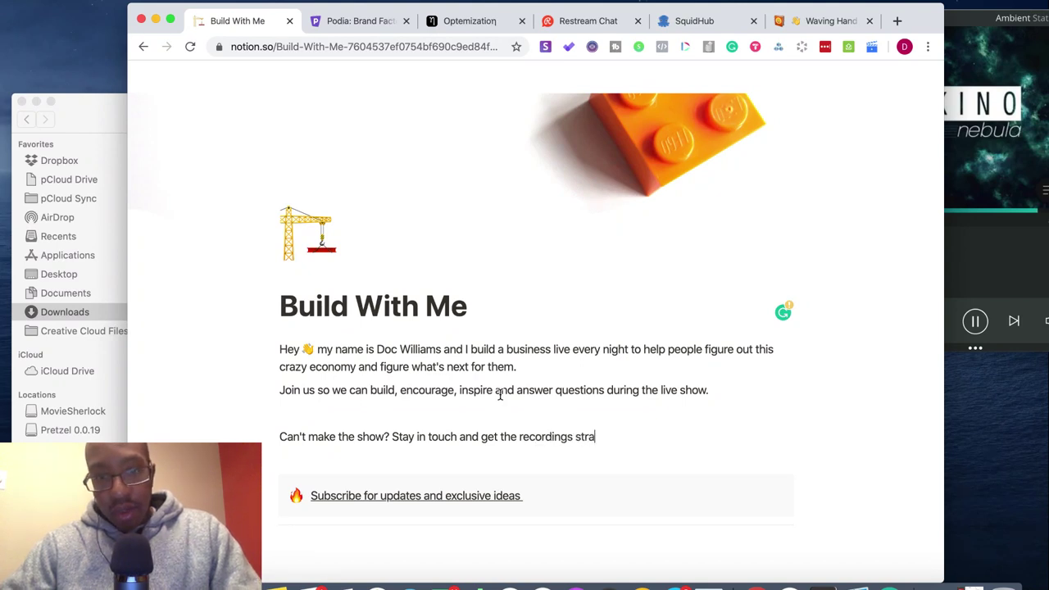
pyautogui.write('ight to your')
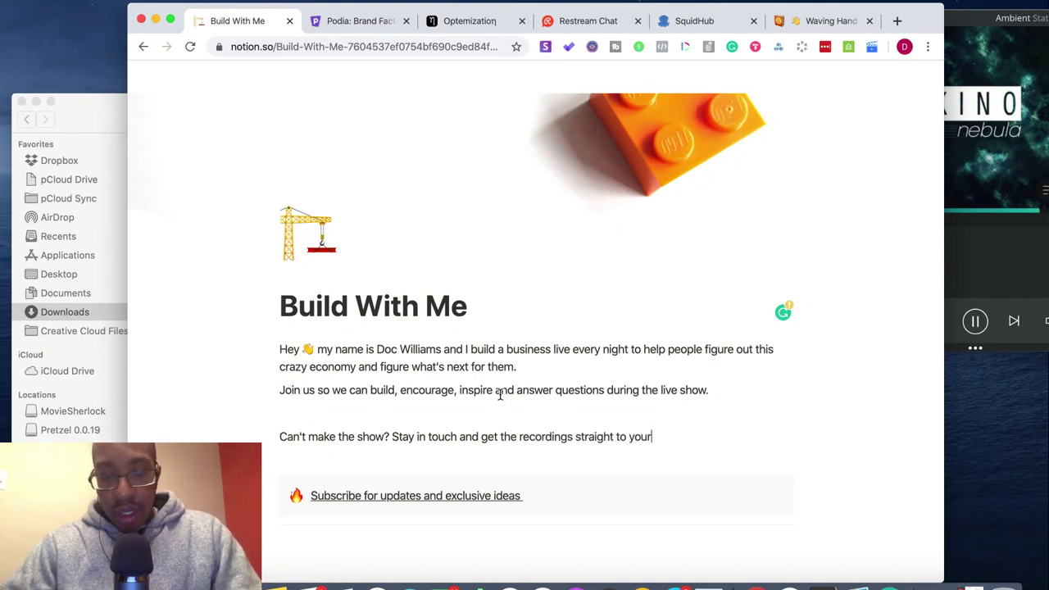
pyautogui.write(' email on')
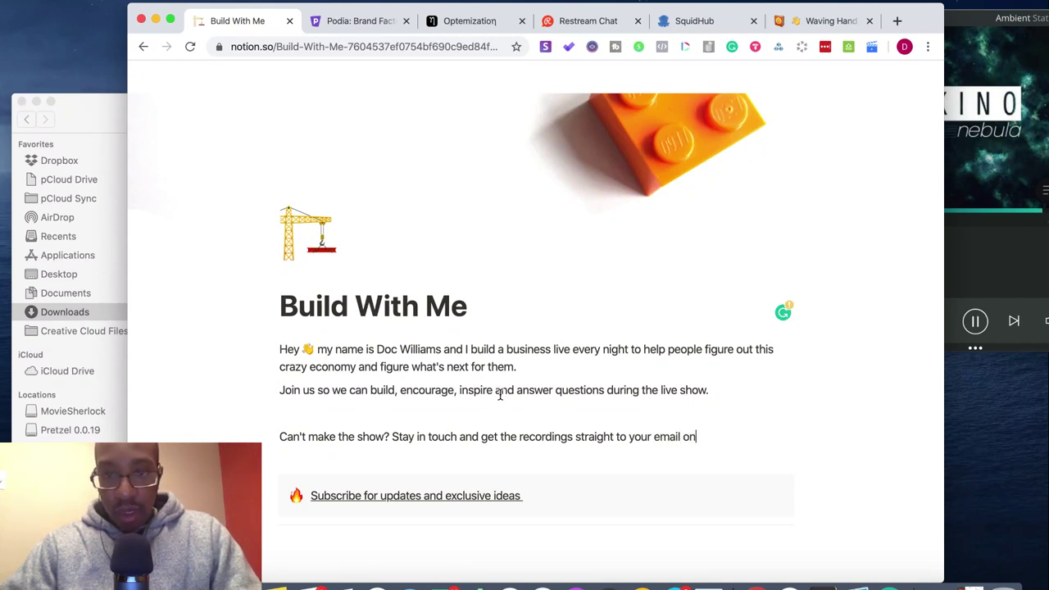
pyautogui.write('c')
pyautogui.press('BackSpace')
pyautogui.press('BackSpace')
pyautogui.press('BackSpace')
pyautogui.press('BackSpace')
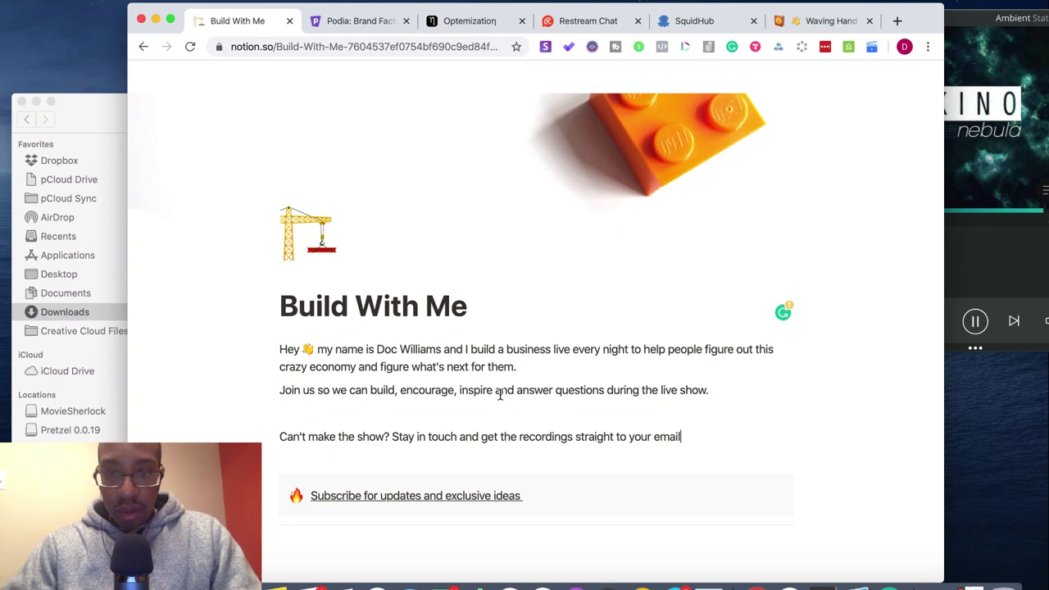
pyautogui.write('.')
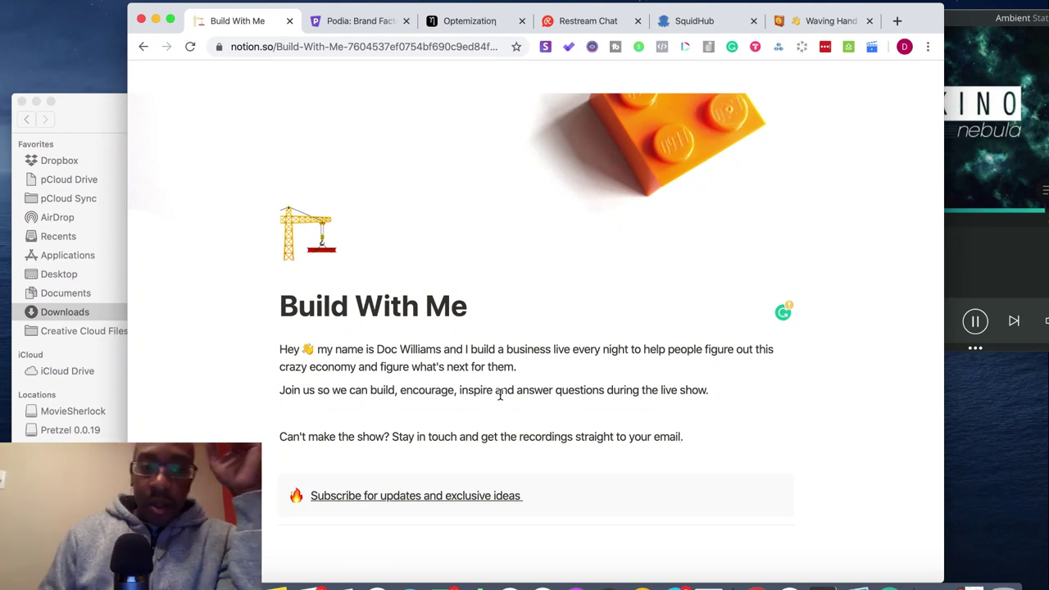
pyautogui.press('Return')
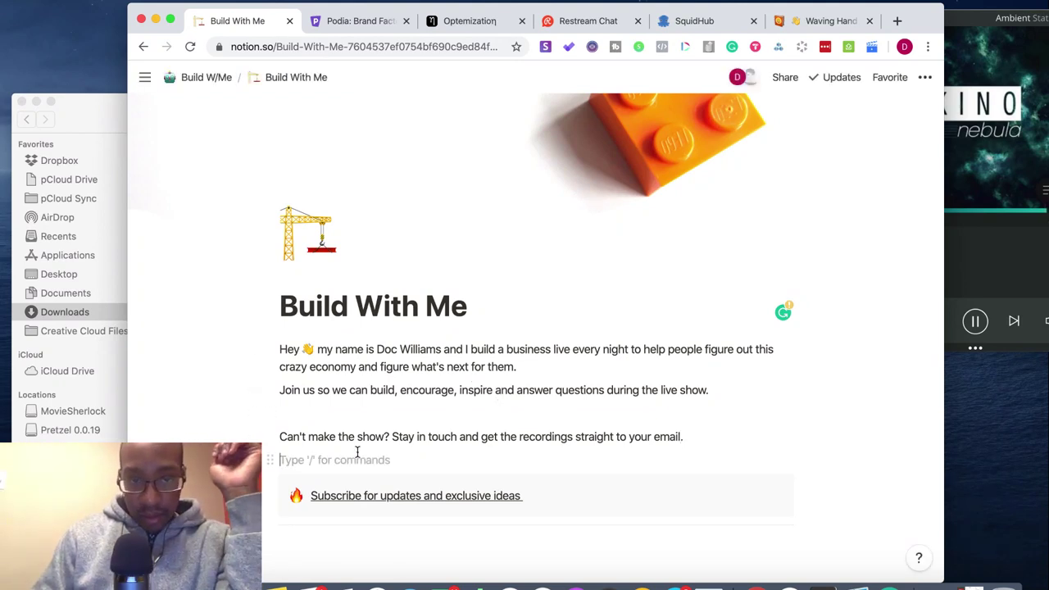
pyautogui.press('BackSpace')
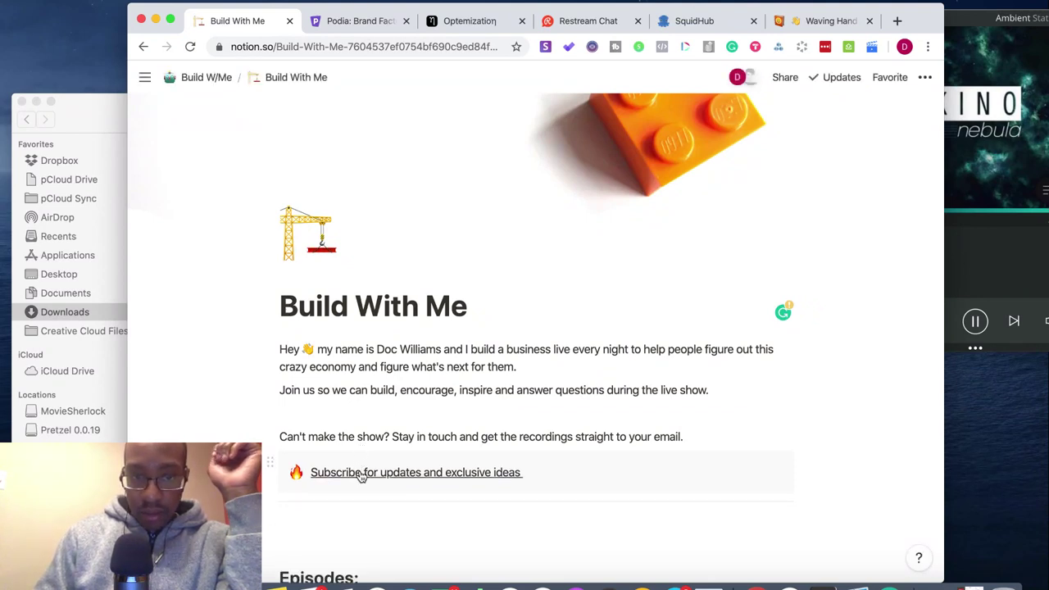
# - Select 'live' in the intro's first sentence and bold it with Cmd+B
pyautogui.click(391, 511)
pyautogui.scroll(-3, 390, 511)
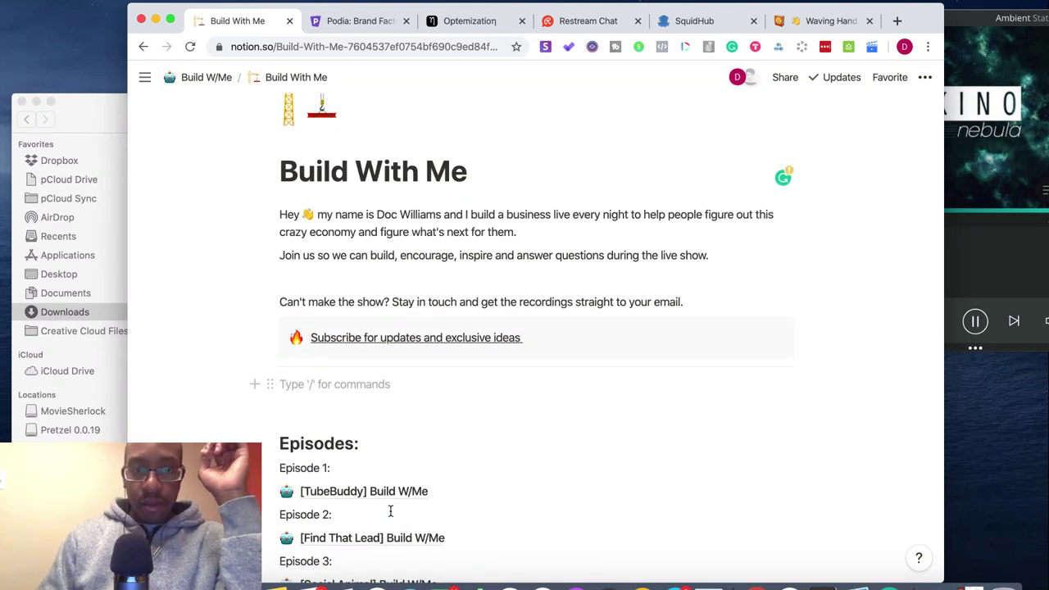
pyautogui.scroll(3, 390, 510)
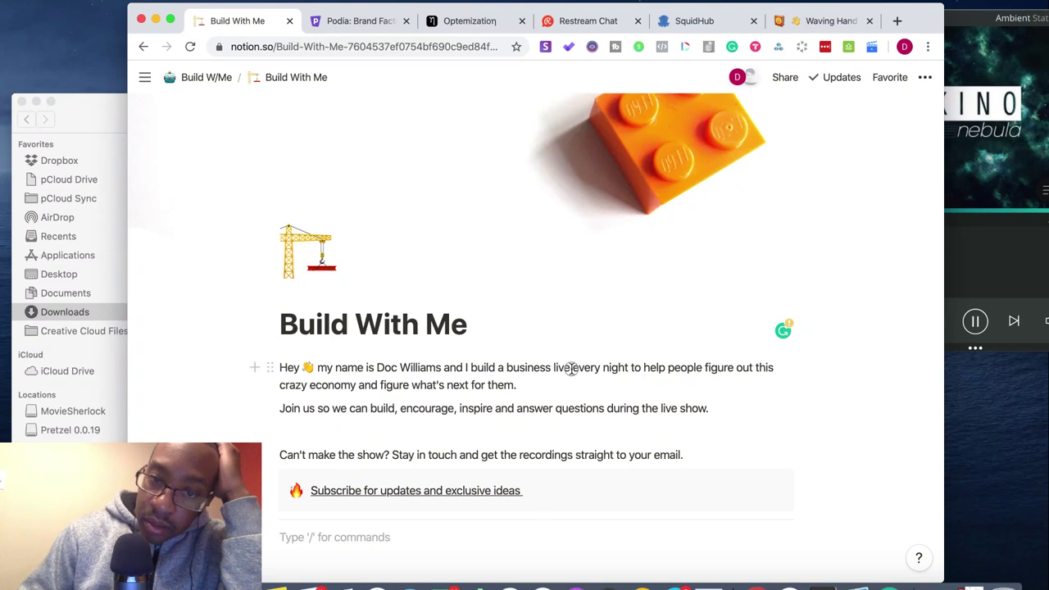
pyautogui.moveTo(571, 368); pyautogui.dragTo(553, 367)
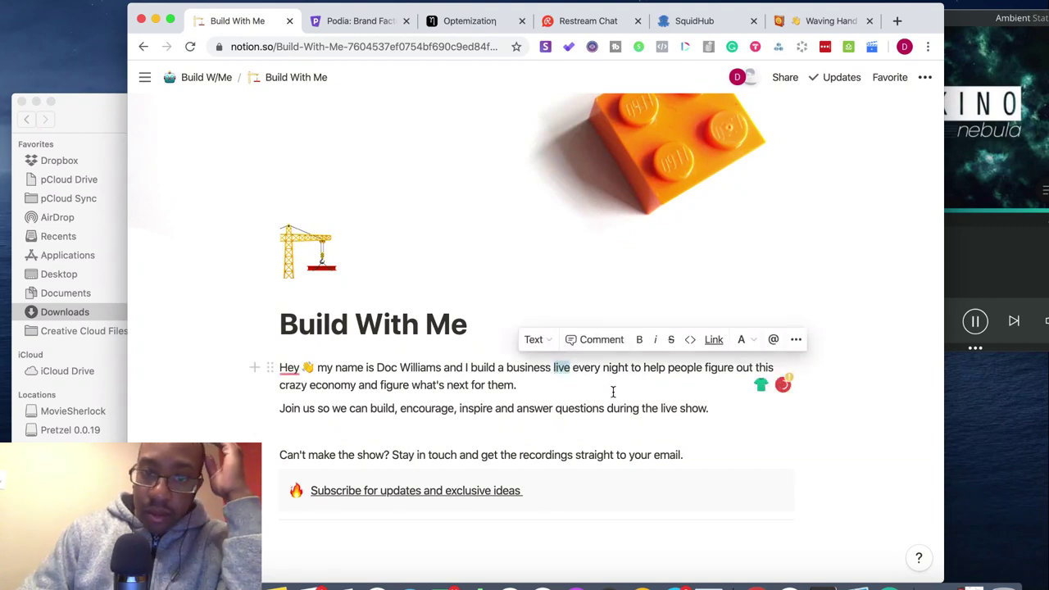
pyautogui.press('super+b')
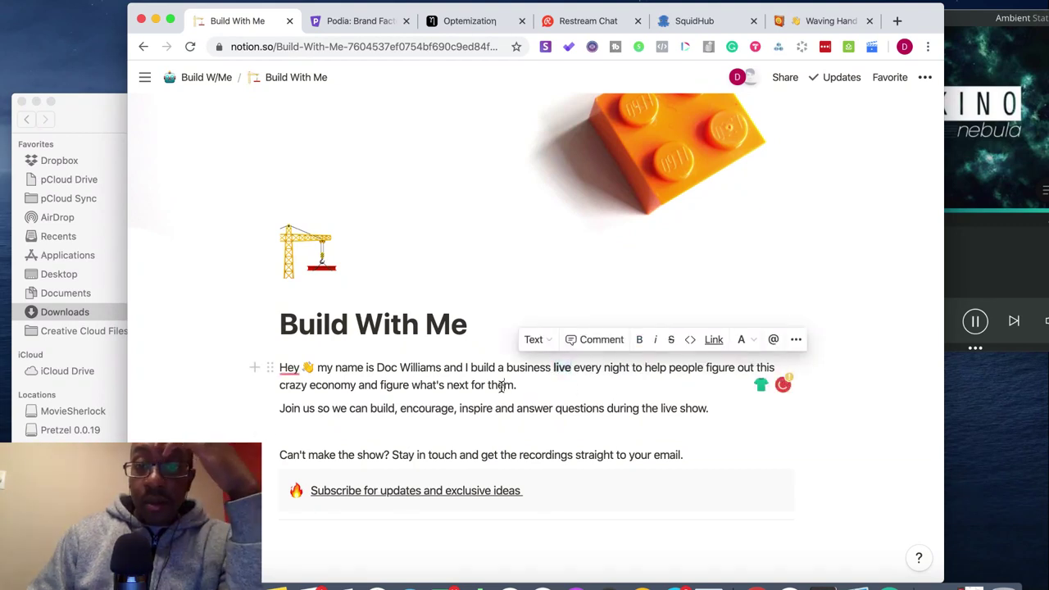
pyautogui.click(502, 385)
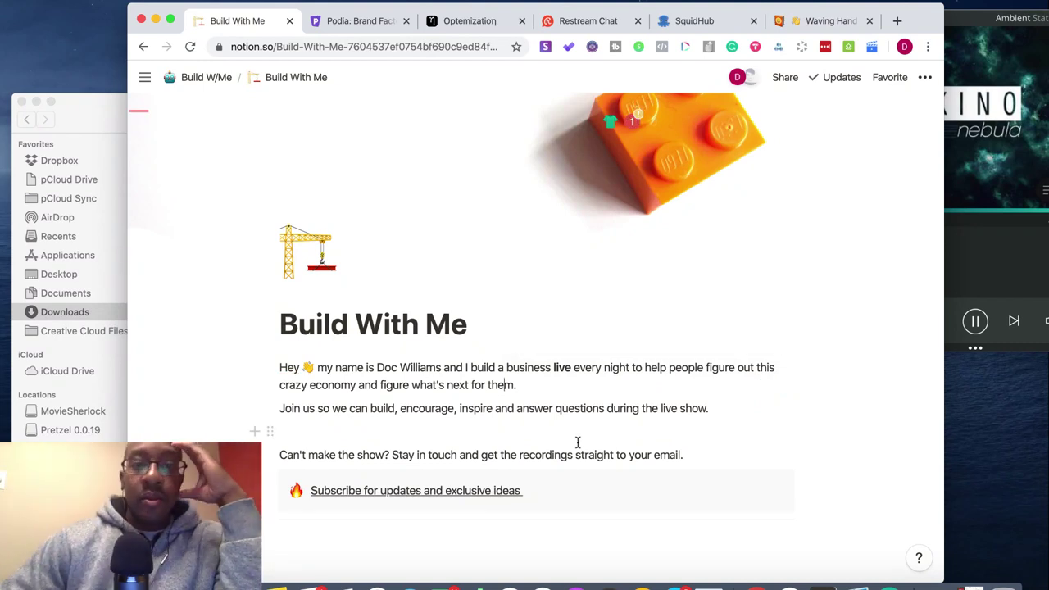
pyautogui.scroll(-5, 578, 442)
pyautogui.scroll(1, 578, 445)
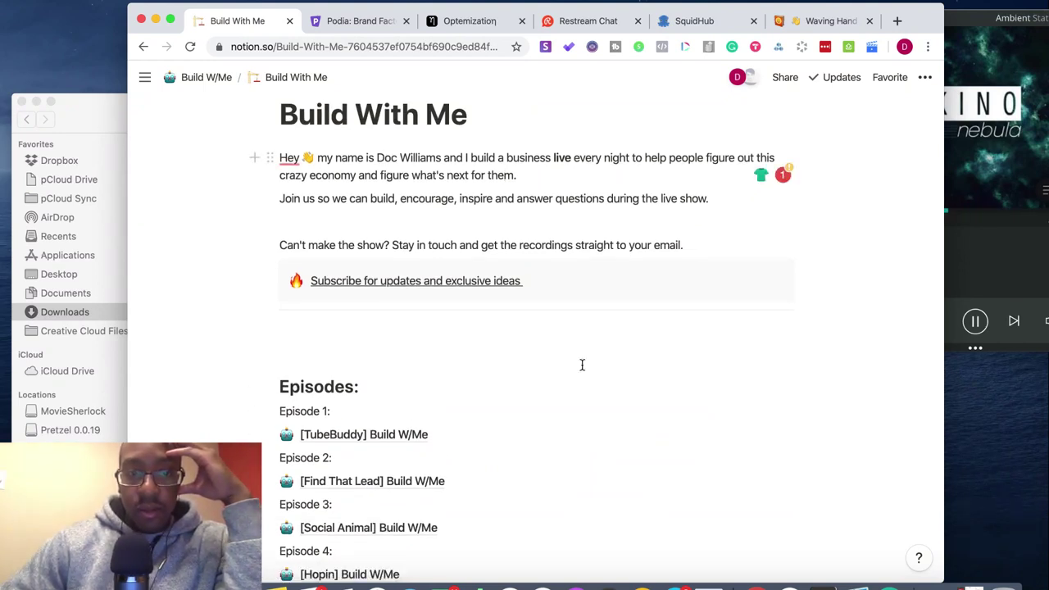
pyautogui.scroll(-15, 428, 356)
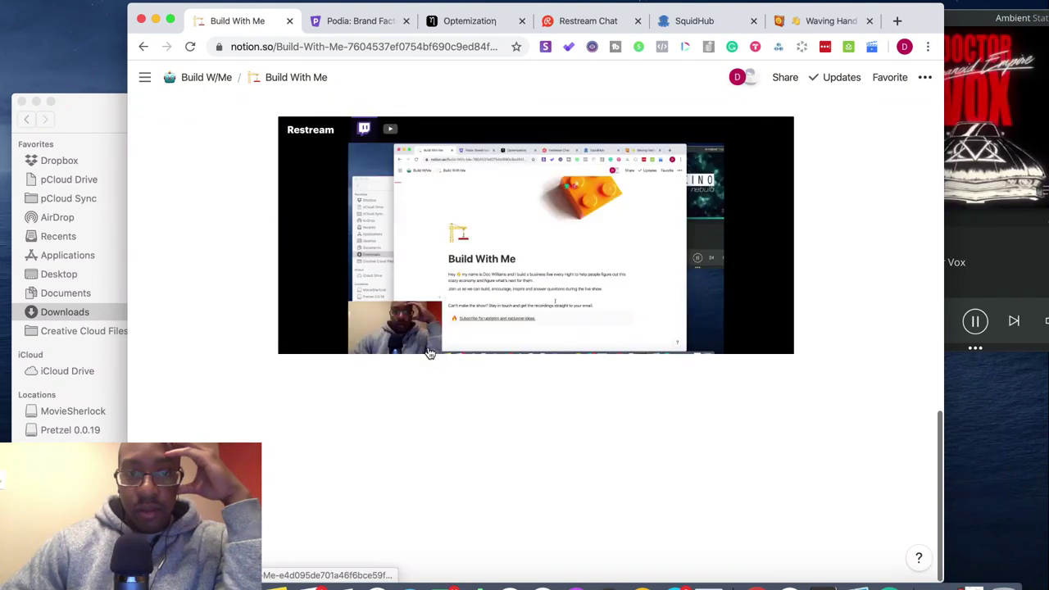
pyautogui.scroll(2, 428, 354)
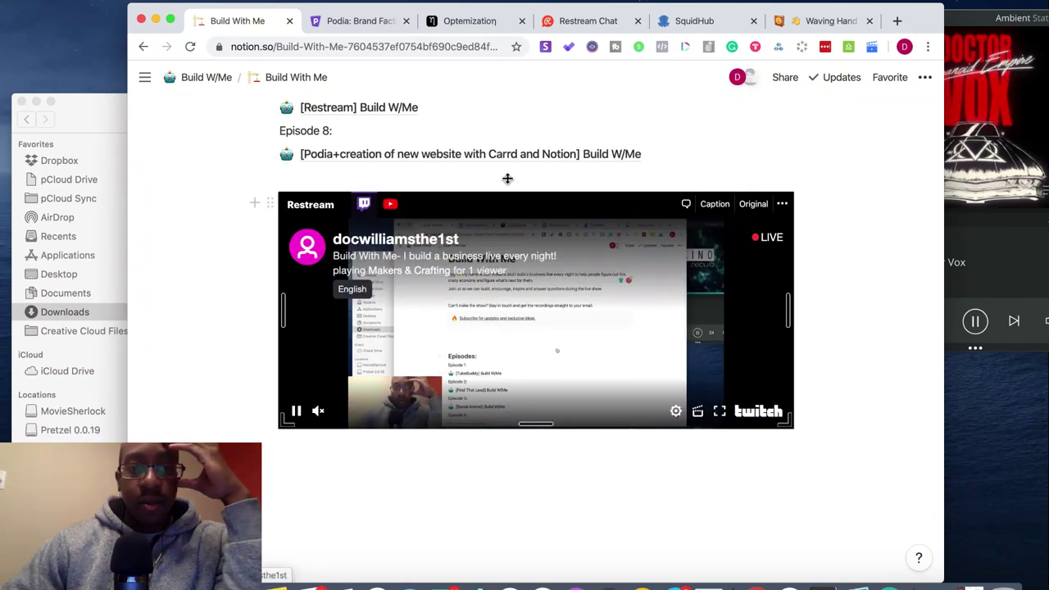
pyautogui.scroll(10, 518, 137)
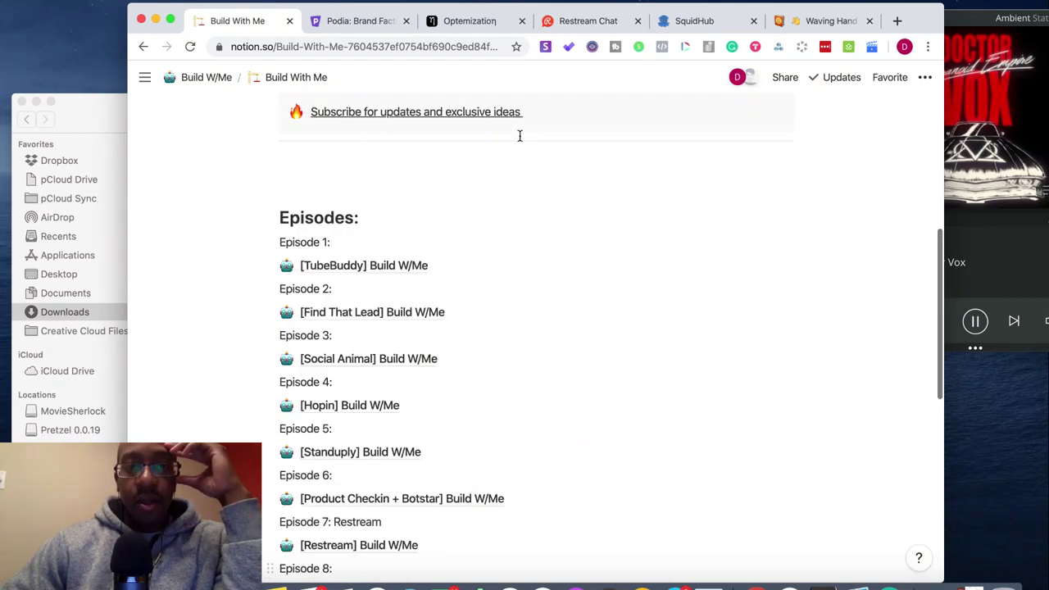
pyautogui.scroll(5, 519, 136)
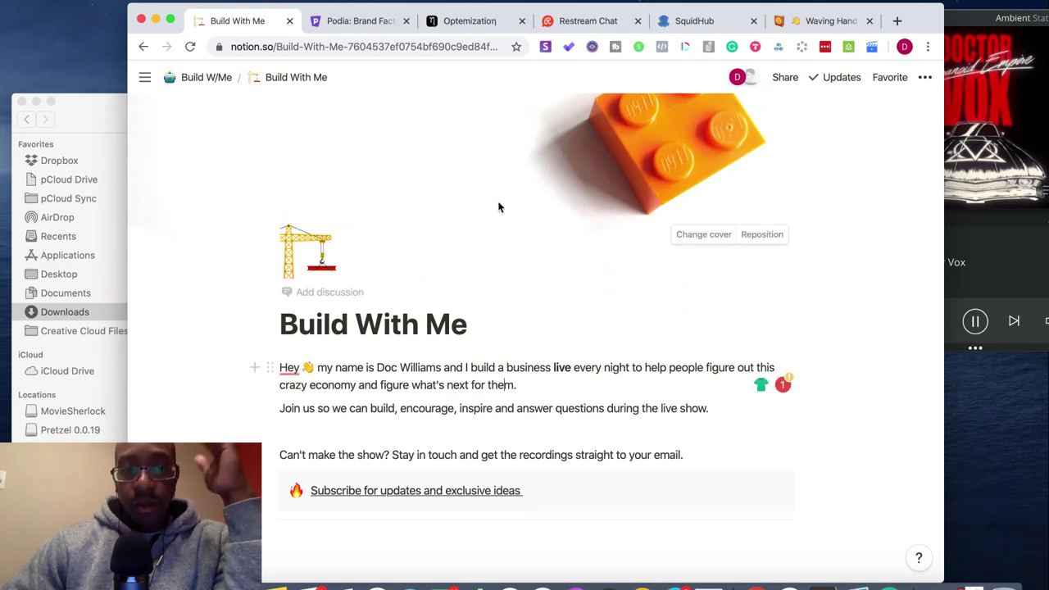
pyautogui.click(896, 21)
# - Load paperform.co in the new tab, then switch to the Optimization page tab
pyautogui.write('p')
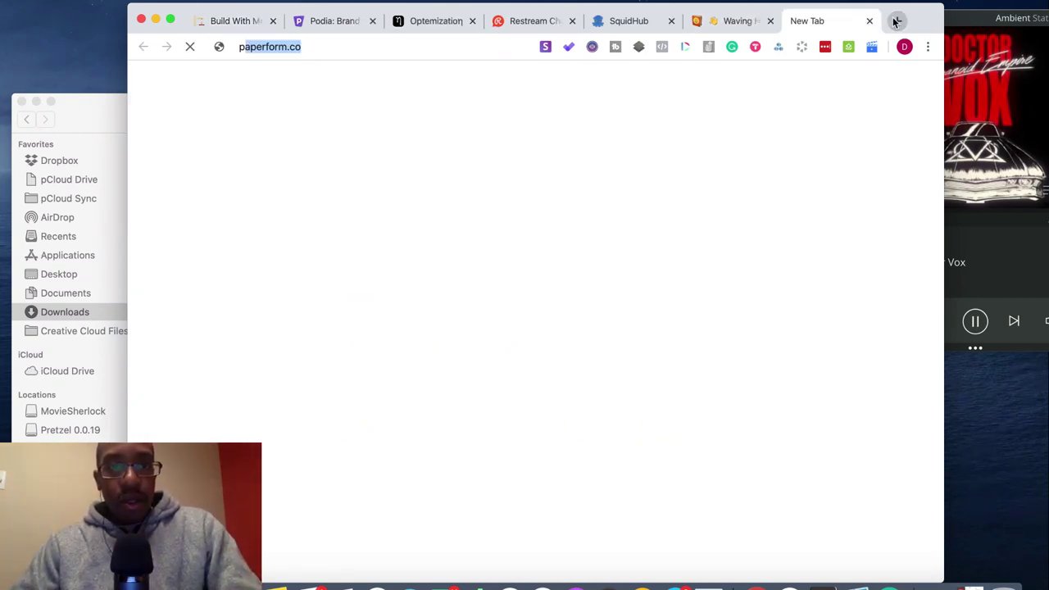
pyautogui.press('Return')
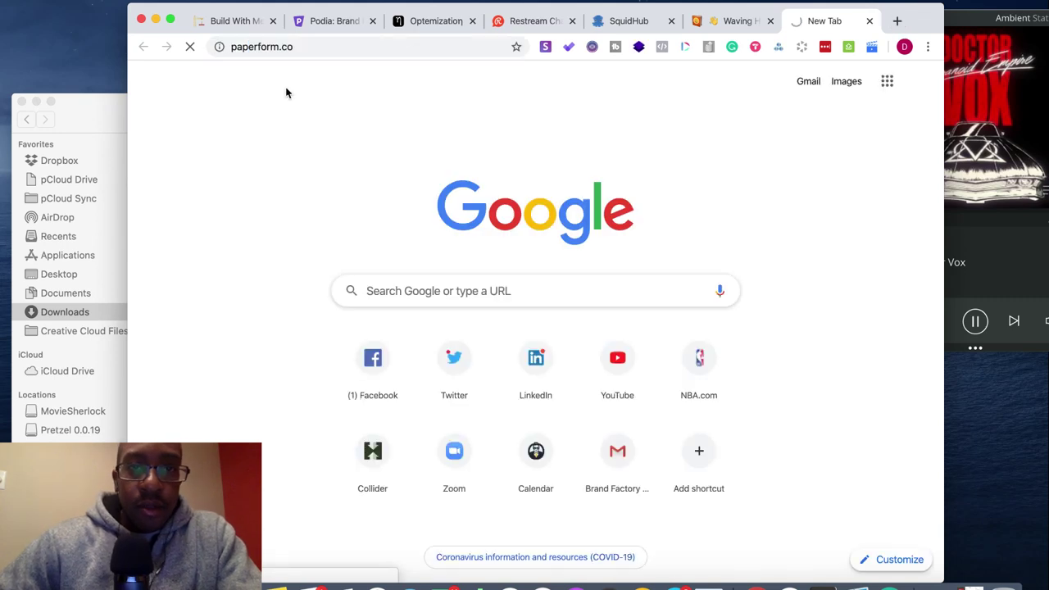
pyautogui.click(427, 21)
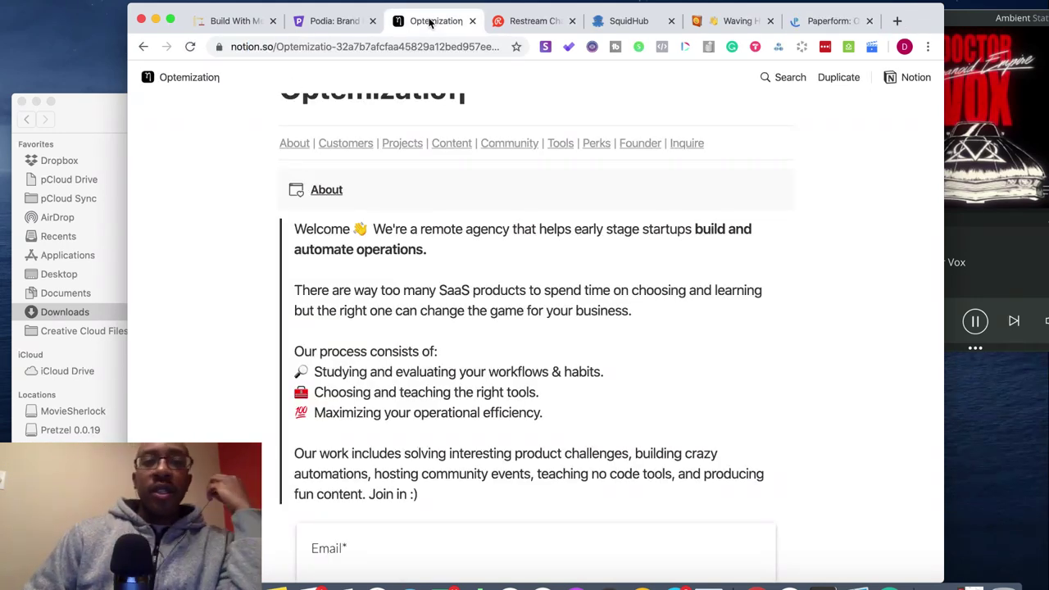
# - Back on Build With Me, try selecting the four intro blocks and compare against Optimization's quote-style intro
pyautogui.click(243, 24)
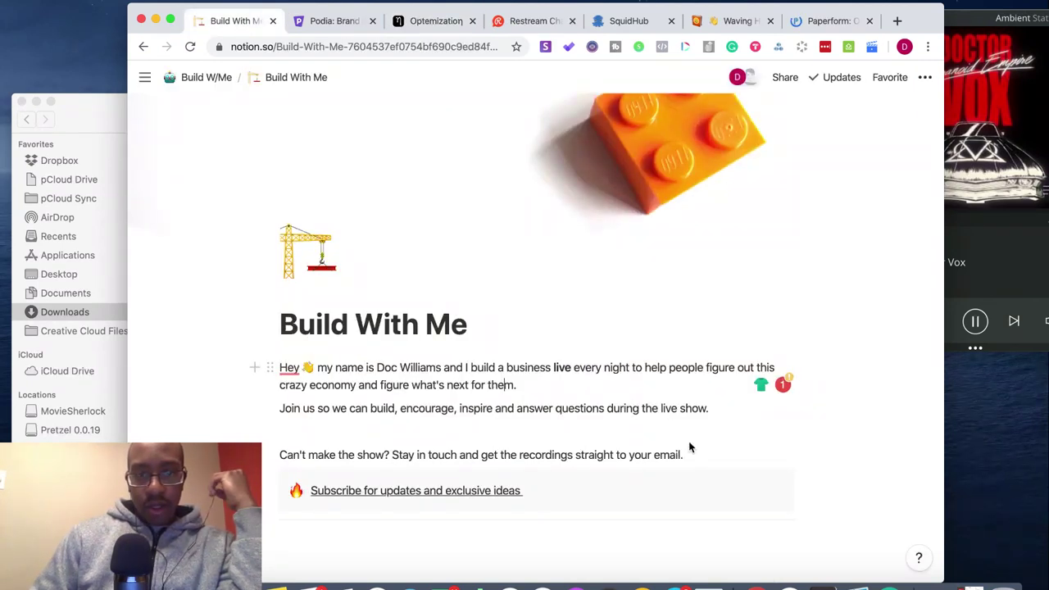
pyautogui.moveTo(697, 457); pyautogui.dragTo(298, 363)
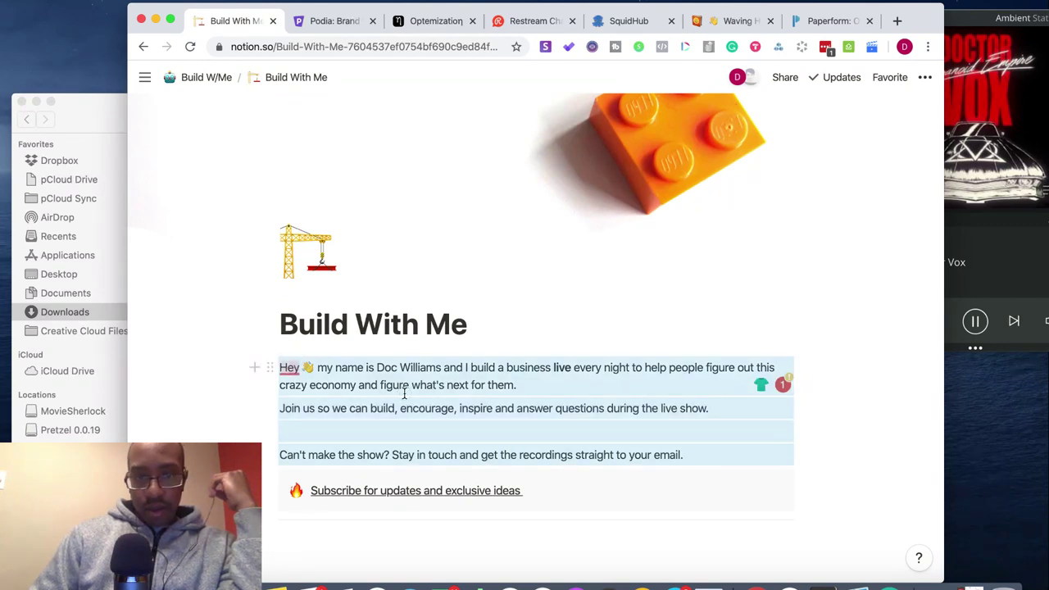
pyautogui.click(521, 421)
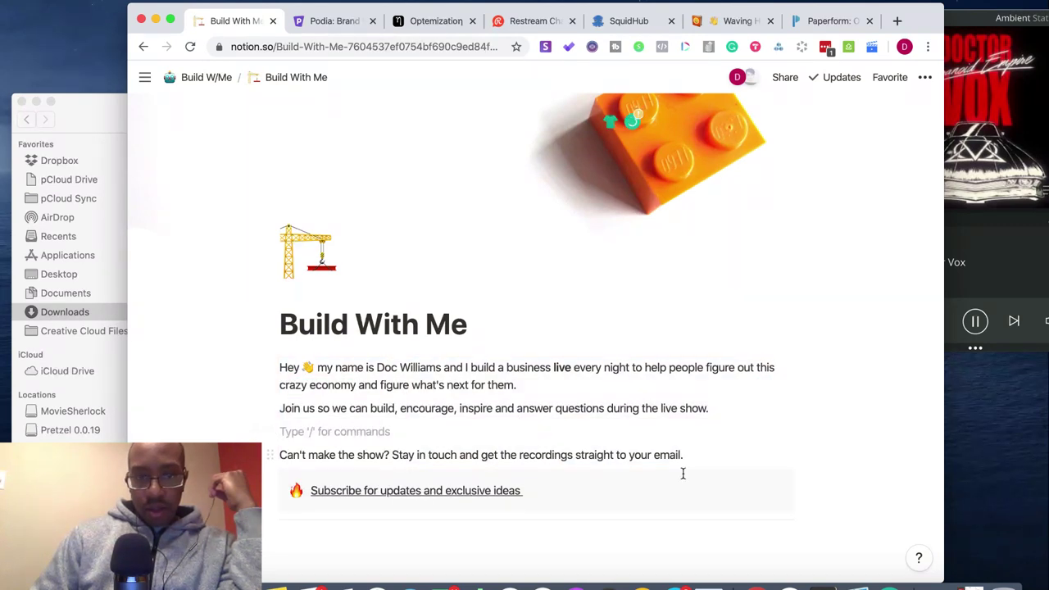
pyautogui.moveTo(688, 462); pyautogui.dragTo(287, 369)
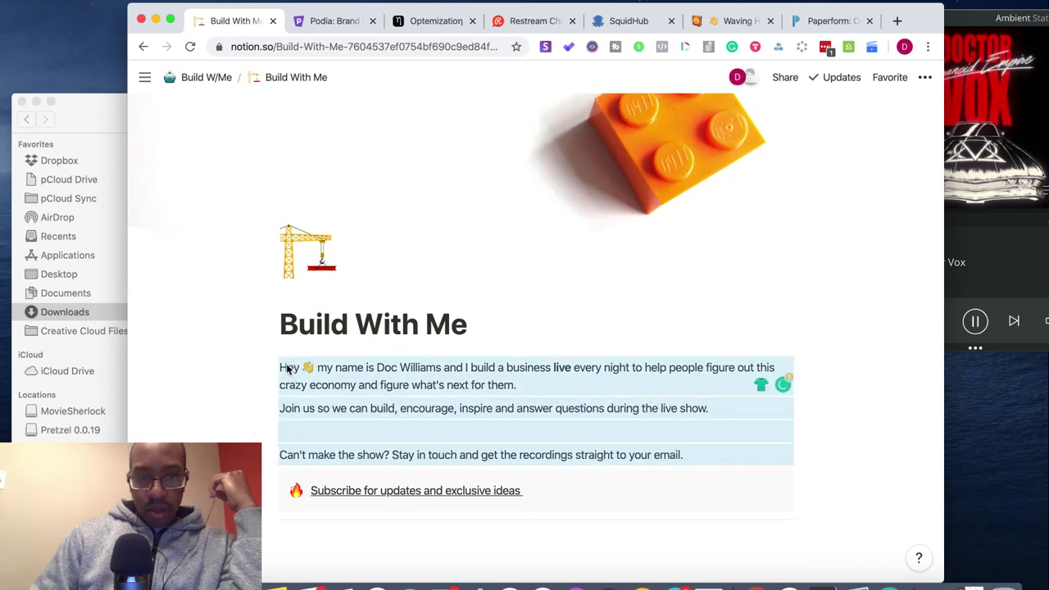
pyautogui.click(281, 366)
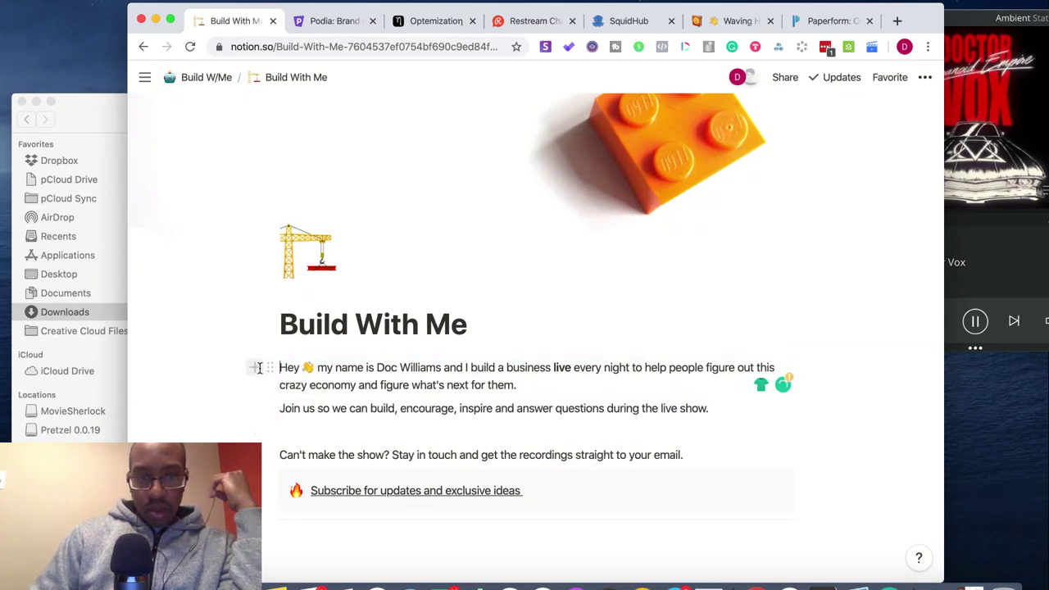
pyautogui.click(270, 369)
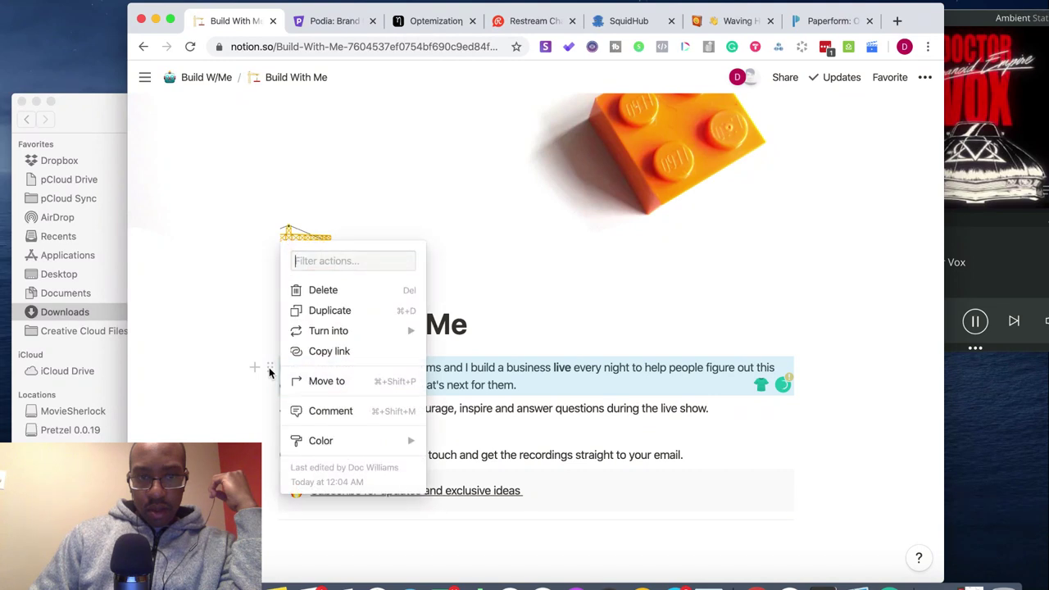
pyautogui.click(679, 451)
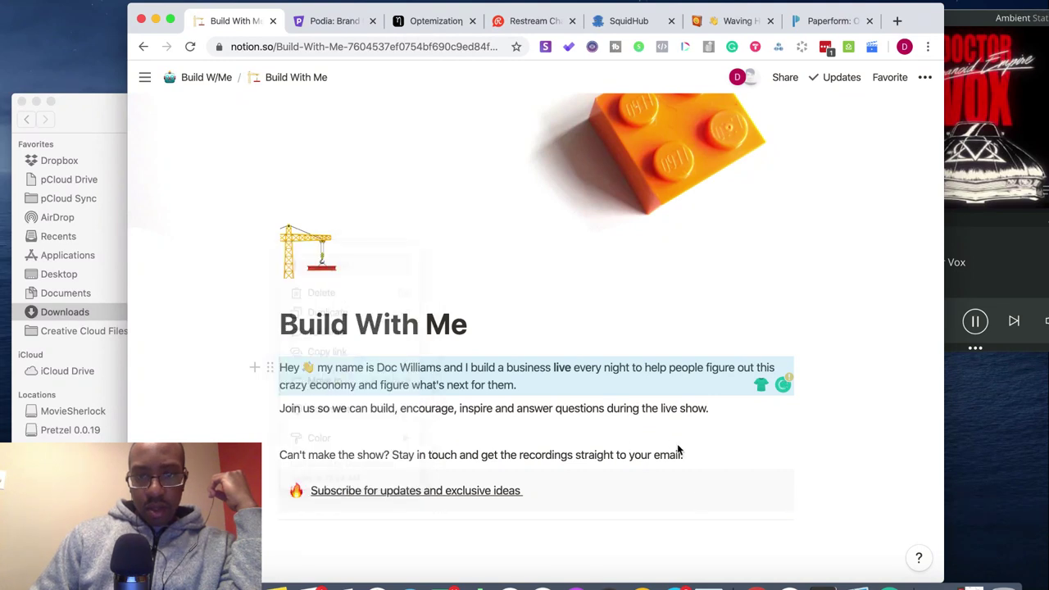
pyautogui.click(698, 454)
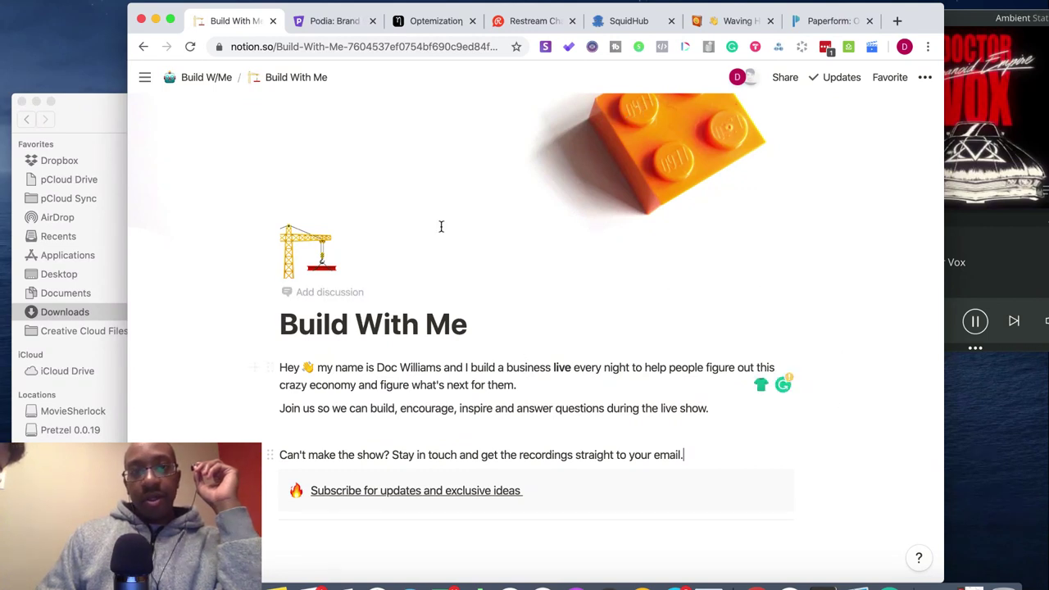
pyautogui.click(403, 23)
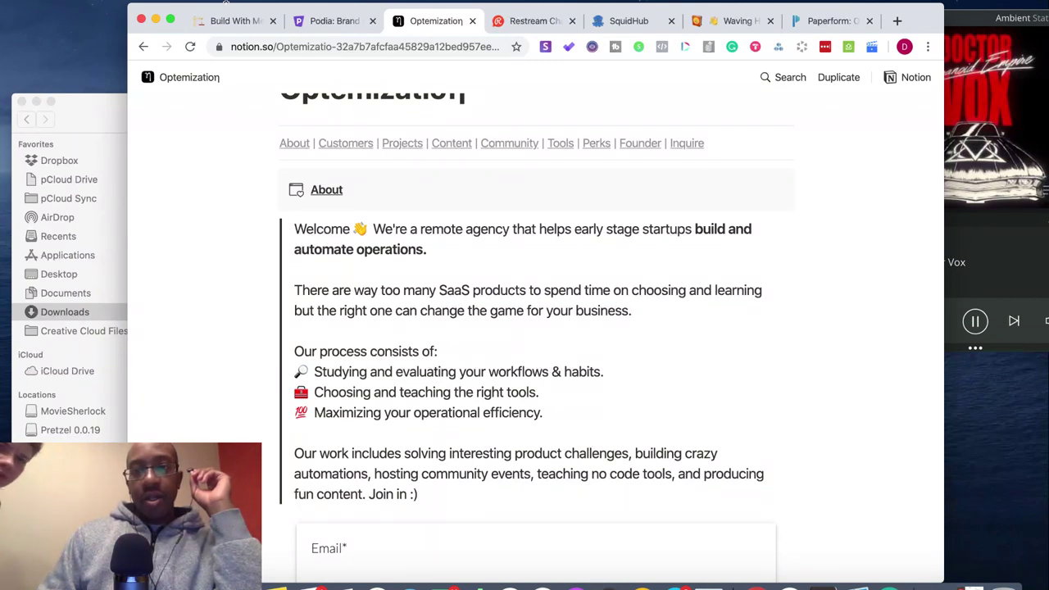
pyautogui.click(234, 23)
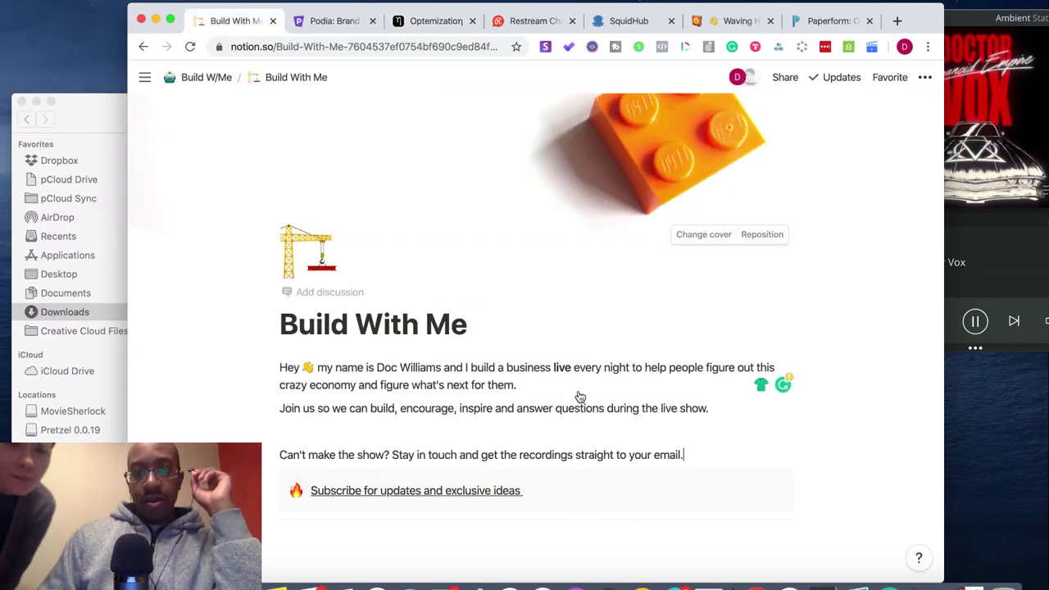
pyautogui.click(695, 455)
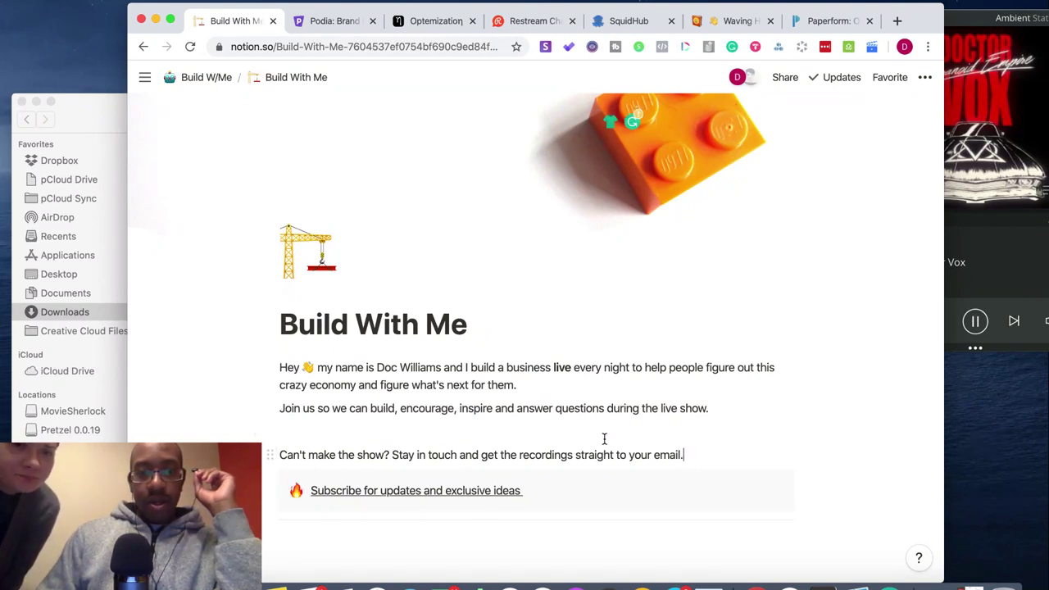
# - Insert a /quote block below the email sentence
pyautogui.press('Return')
pyautogui.write('/')
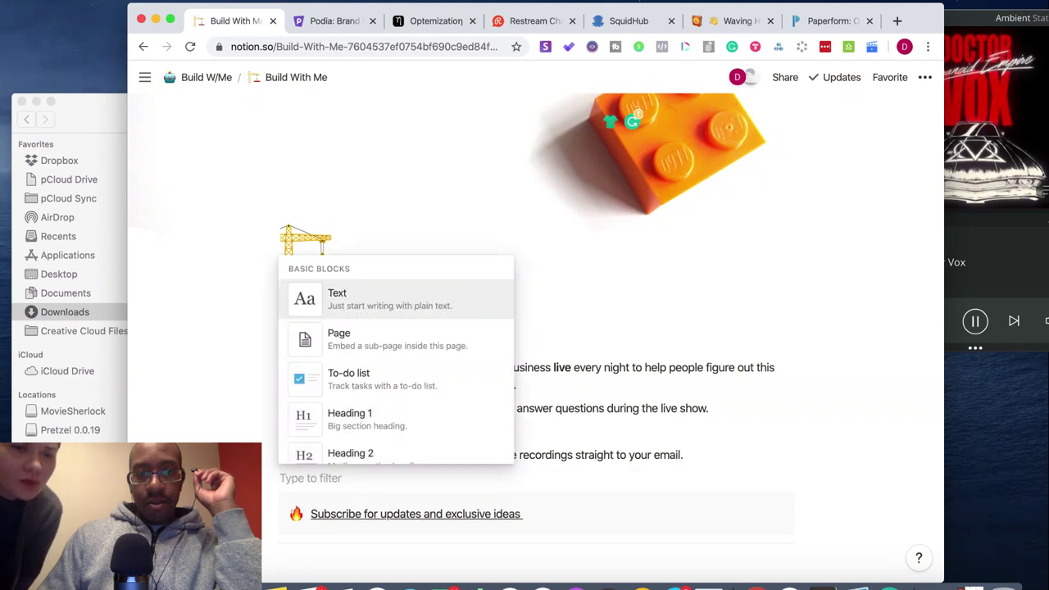
pyautogui.scroll(-2, 368, 418)
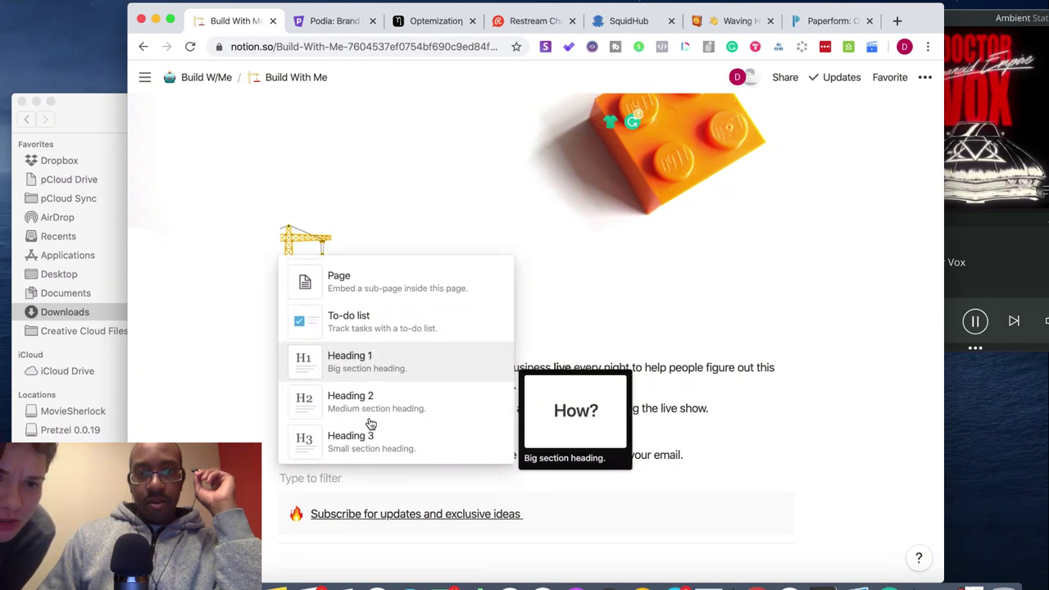
pyautogui.scroll(-5, 370, 423)
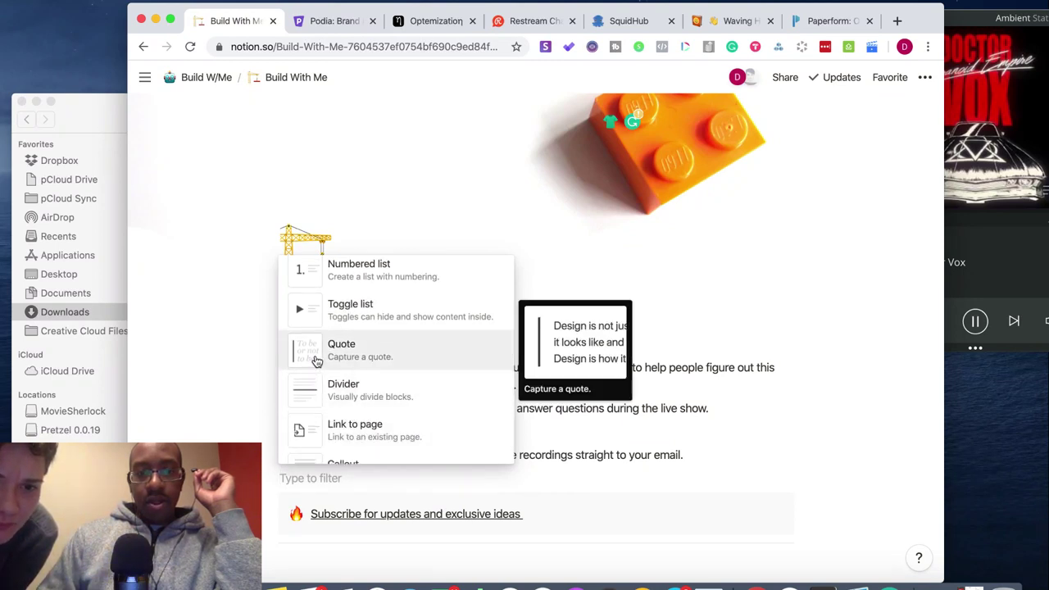
pyautogui.click(316, 361)
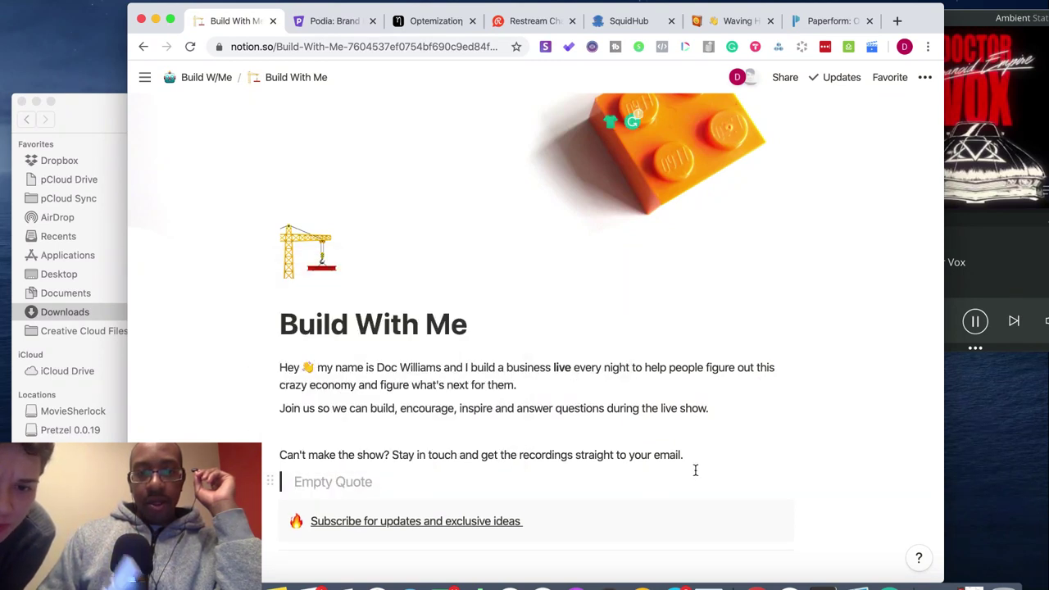
# - Try turning the four intro paragraphs into quotes, then undo the conversion
pyautogui.moveTo(700, 461); pyautogui.dragTo(277, 378)
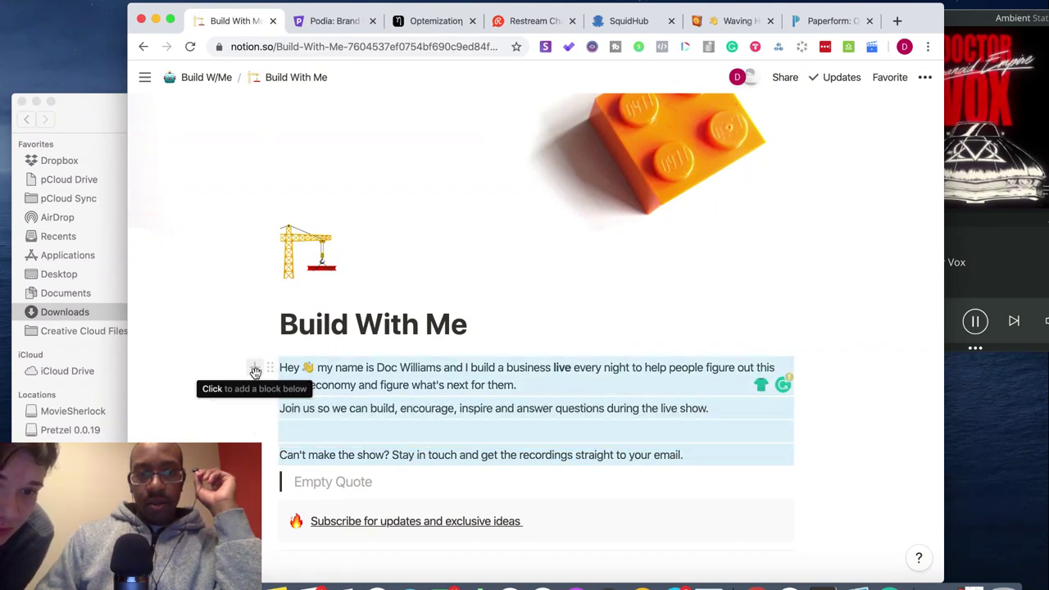
pyautogui.click(271, 371)
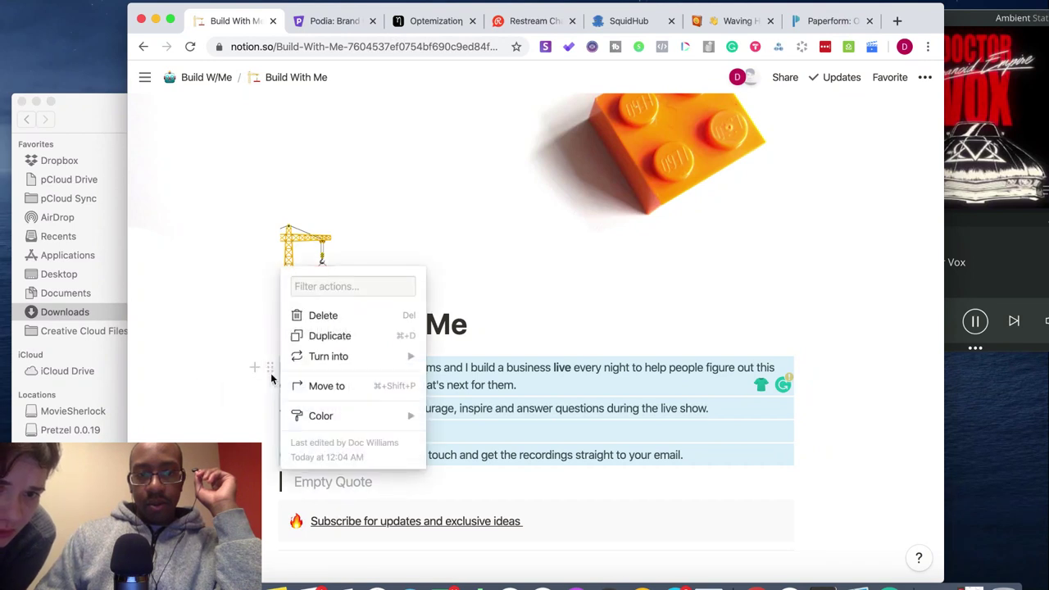
pyautogui.moveTo(334, 361)
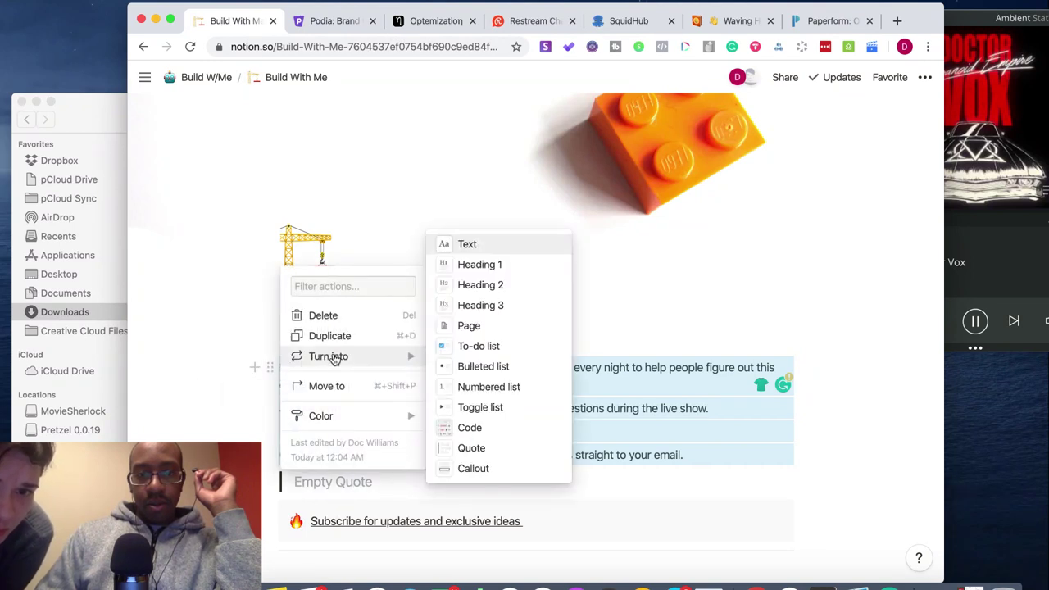
pyautogui.click(489, 448)
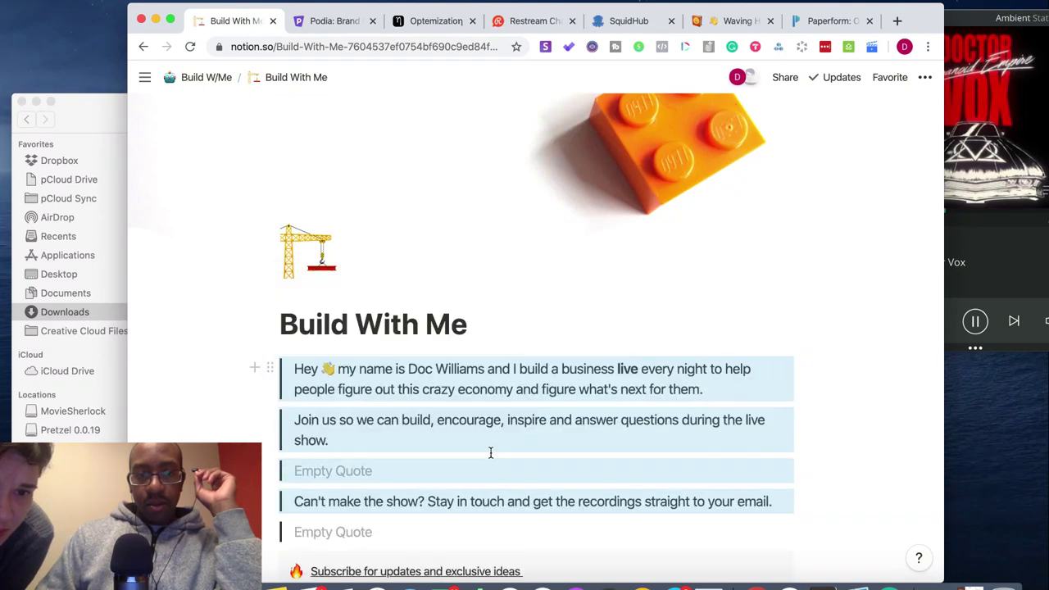
pyautogui.click(334, 470)
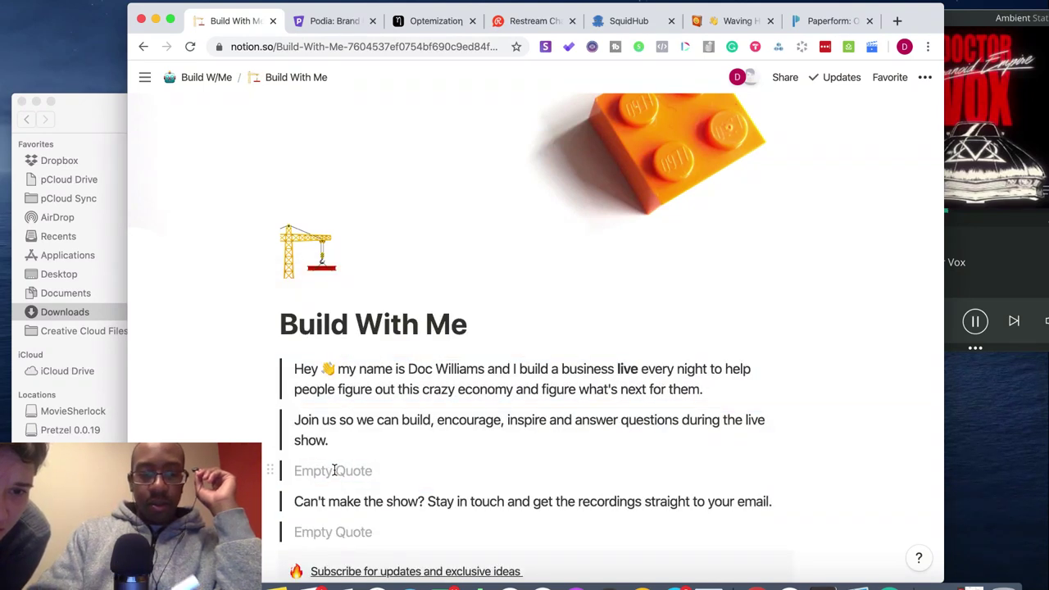
pyautogui.press('super+z')
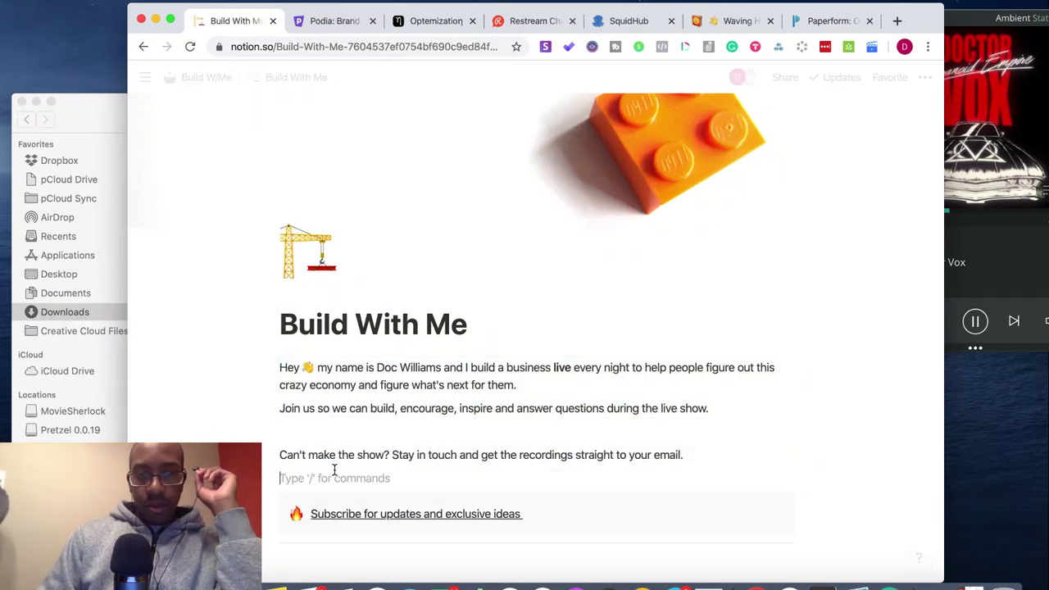
# - Make the empty block a quote and remove the four intro paragraphs above it
pyautogui.moveTo(693, 463); pyautogui.dragTo(276, 375)
pyautogui.click(306, 475)
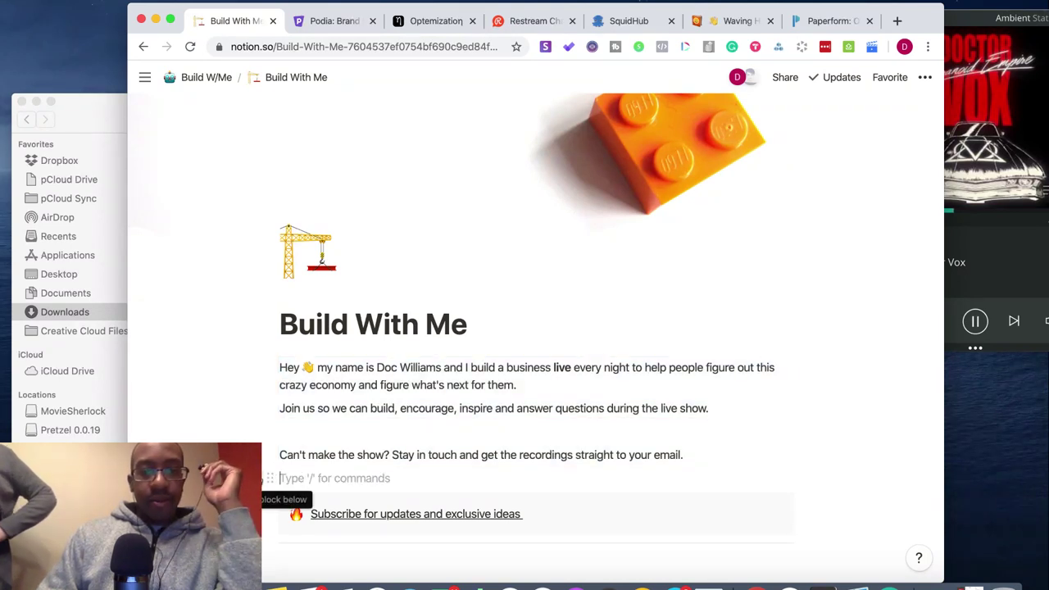
pyautogui.click(268, 480)
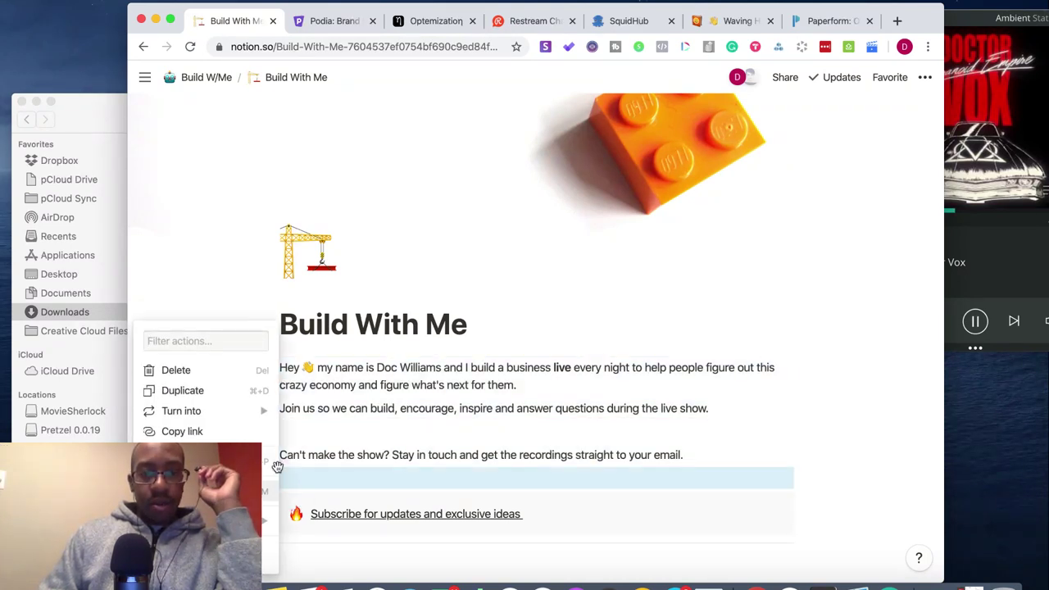
pyautogui.press('Escape')
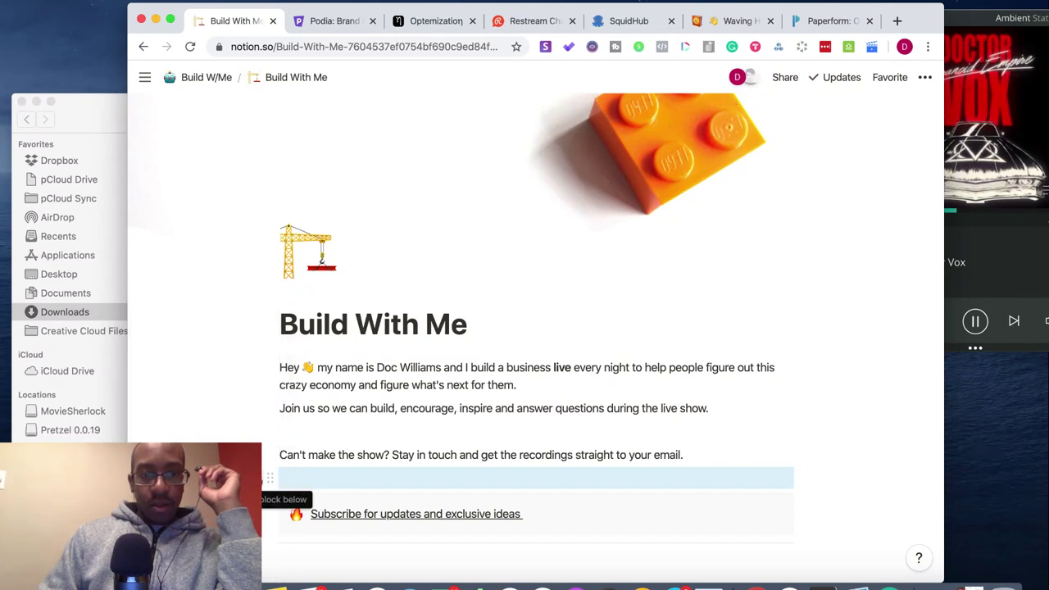
pyautogui.click(251, 479)
pyautogui.scroll(-7, 347, 424)
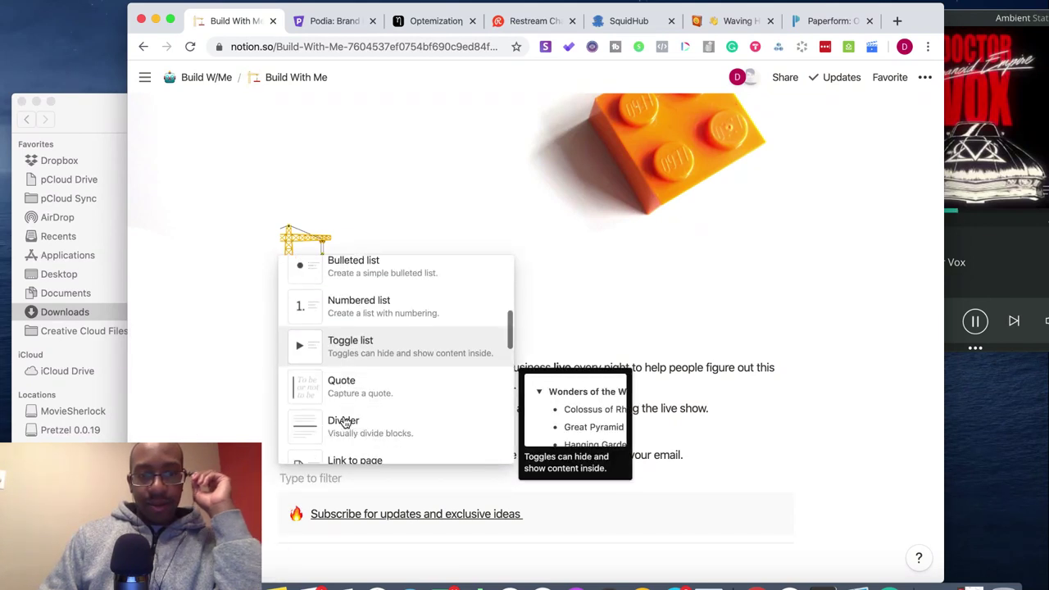
pyautogui.click(337, 377)
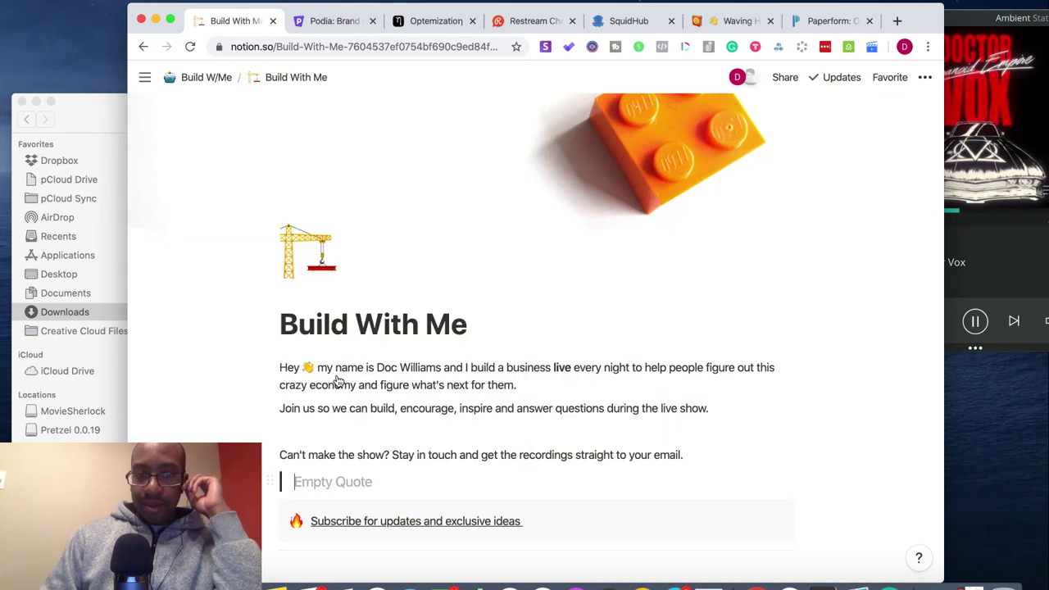
pyautogui.moveTo(702, 456); pyautogui.dragTo(301, 370)
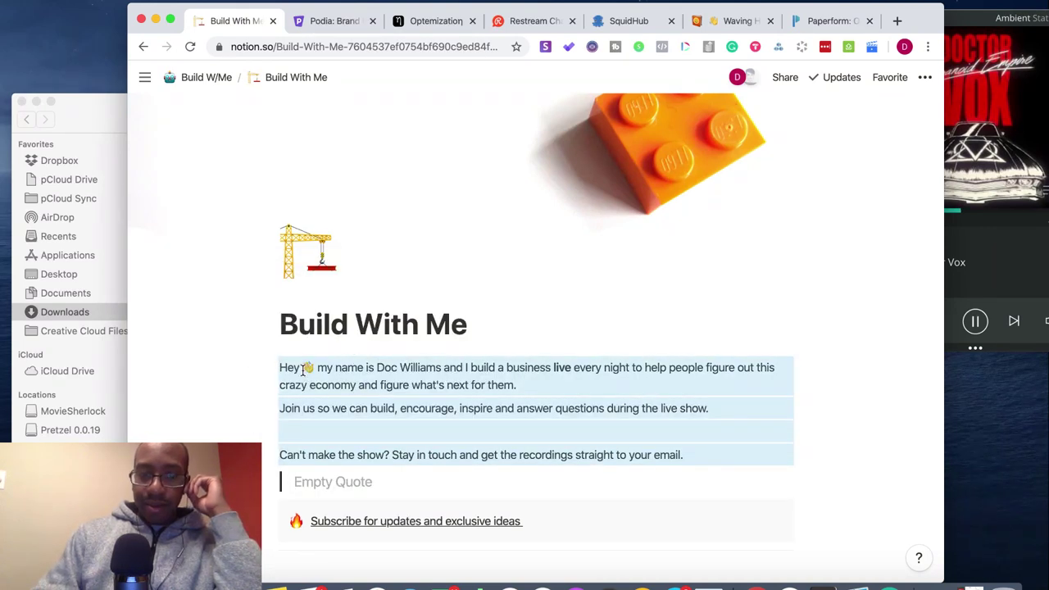
pyautogui.press('BackSpace')
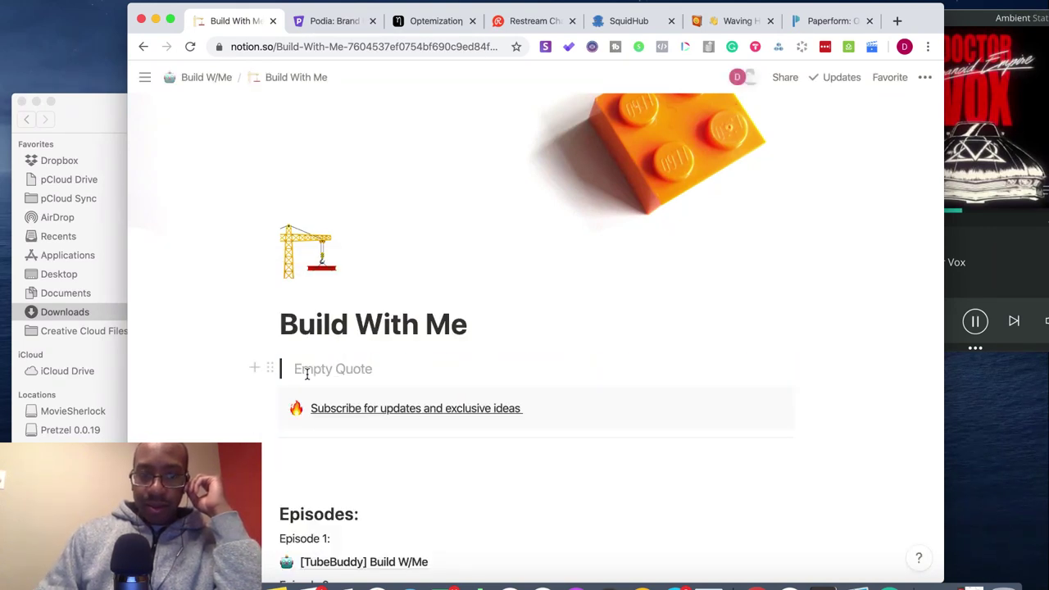
# - Paste the intro text into the quote block and delete trailing spaces after 'next for them.'
pyautogui.write("Hey 👋 my name is Doc Williams and I build a business live every night to help people figure out this crazy economy and figure what's next for them. Join us so we can build, encourage, inspire and answer questions during the live show. Can't make the show? Stay in touch and get the recordings straight to your email.")
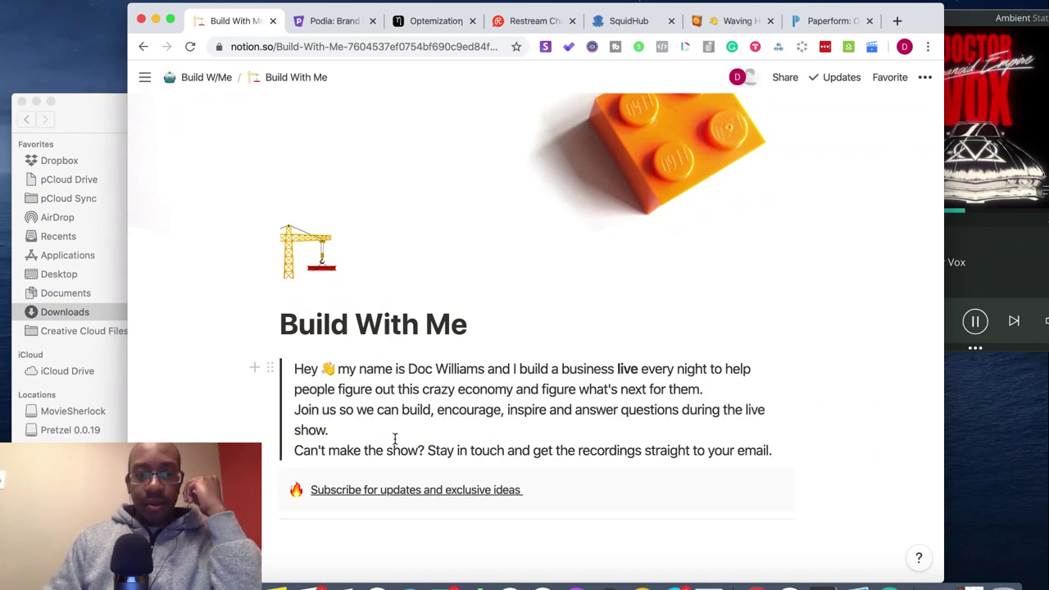
pyautogui.click(426, 27)
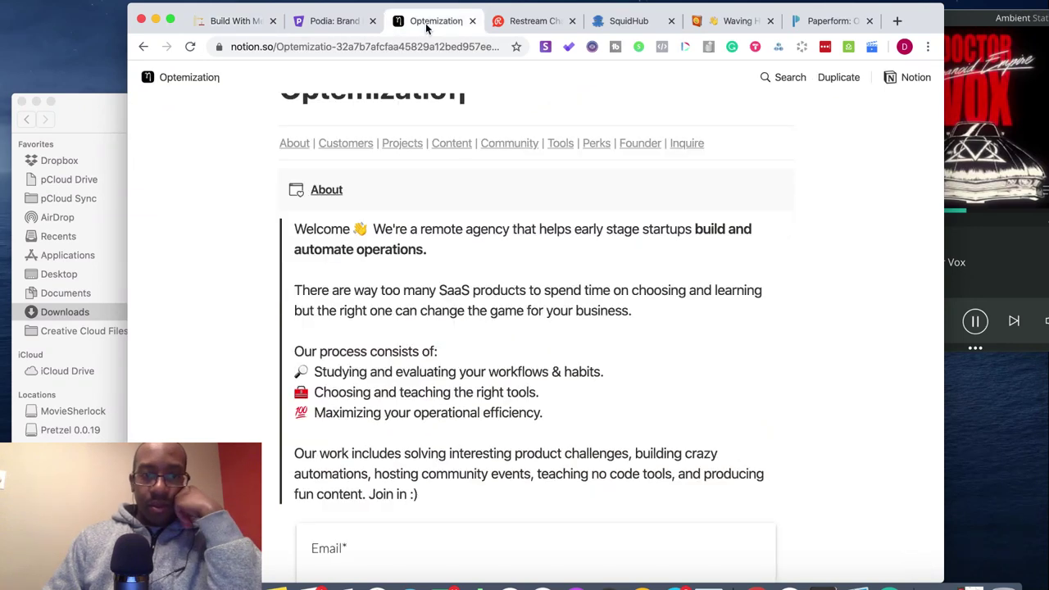
pyautogui.click(248, 21)
pyautogui.click(712, 386)
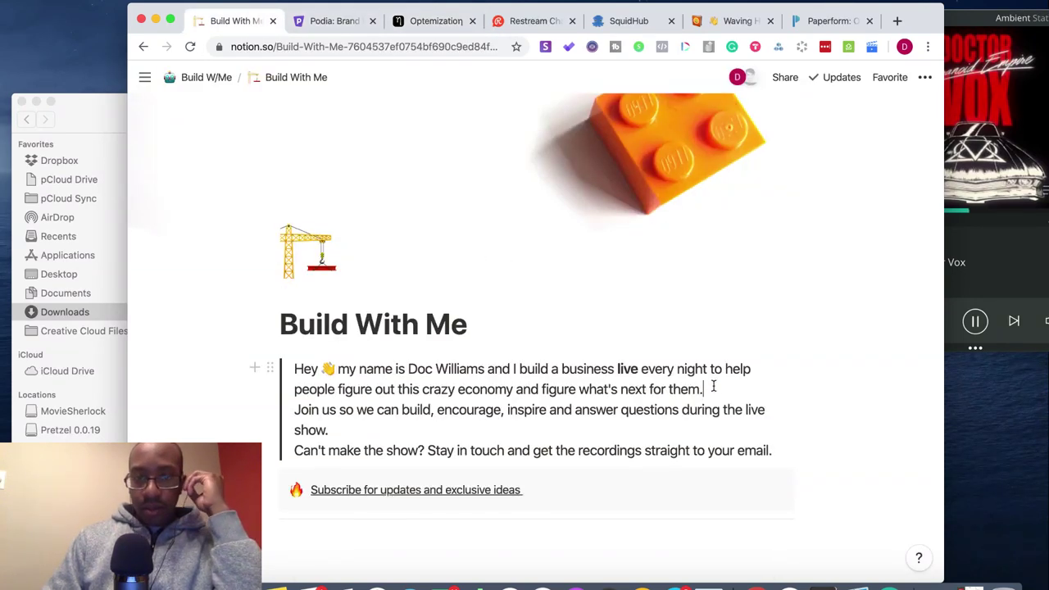
pyautogui.press('Return')
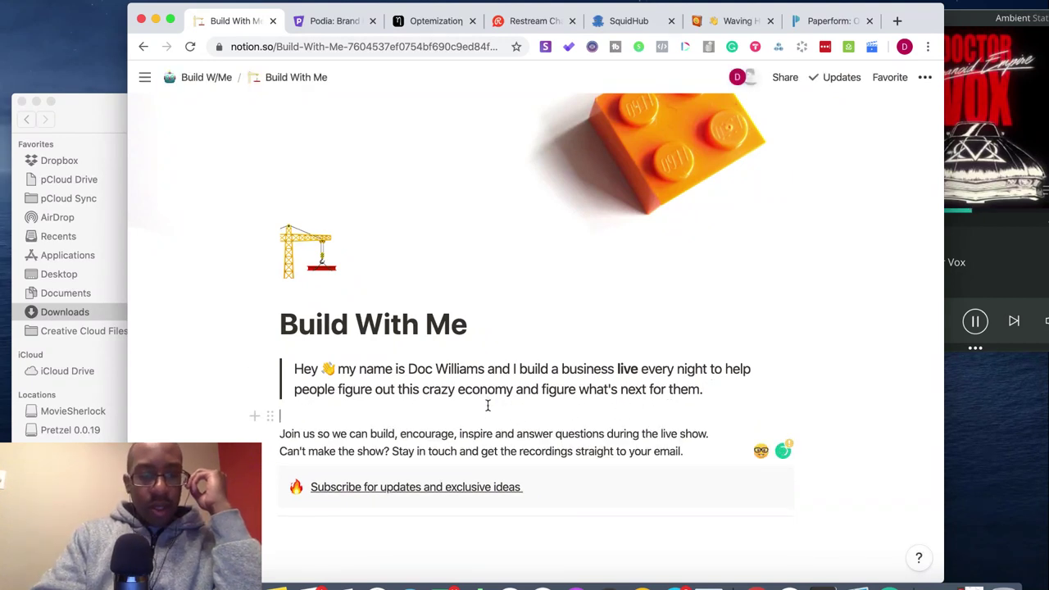
pyautogui.press('super+z')
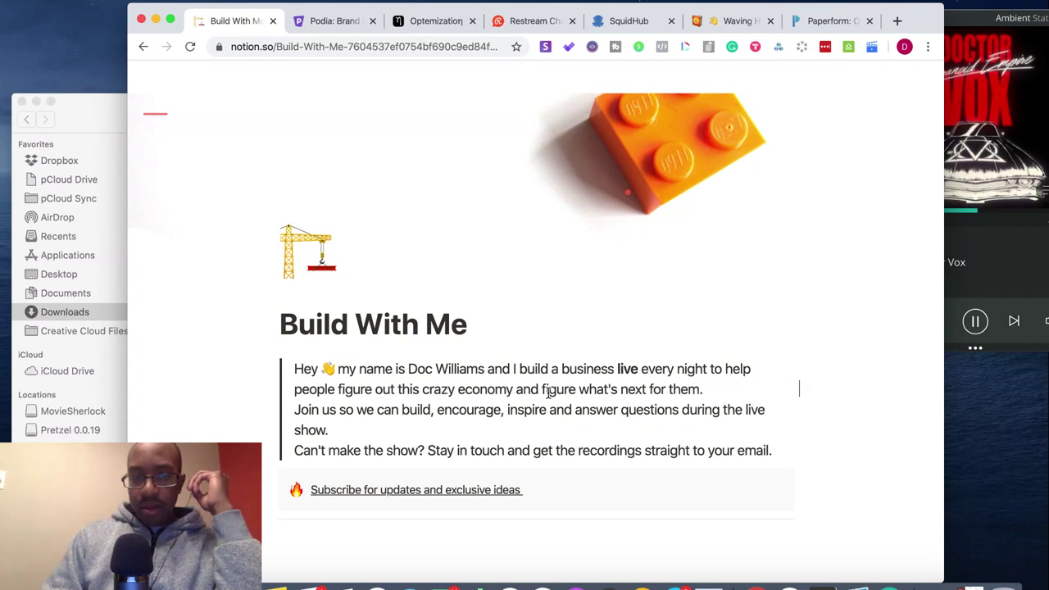
pyautogui.press('BackSpace')
pyautogui.press('BackSpace')
pyautogui.press('BackSpace')
pyautogui.press('BackSpace')
pyautogui.press('BackSpace')
pyautogui.press('BackSpace')
pyautogui.press('BackSpace')
pyautogui.press('BackSpace')
pyautogui.press('BackSpace')
pyautogui.press('BackSpace')
pyautogui.press('BackSpace')
pyautogui.press('BackSpace')
pyautogui.press('BackSpace')
pyautogui.press('BackSpace')
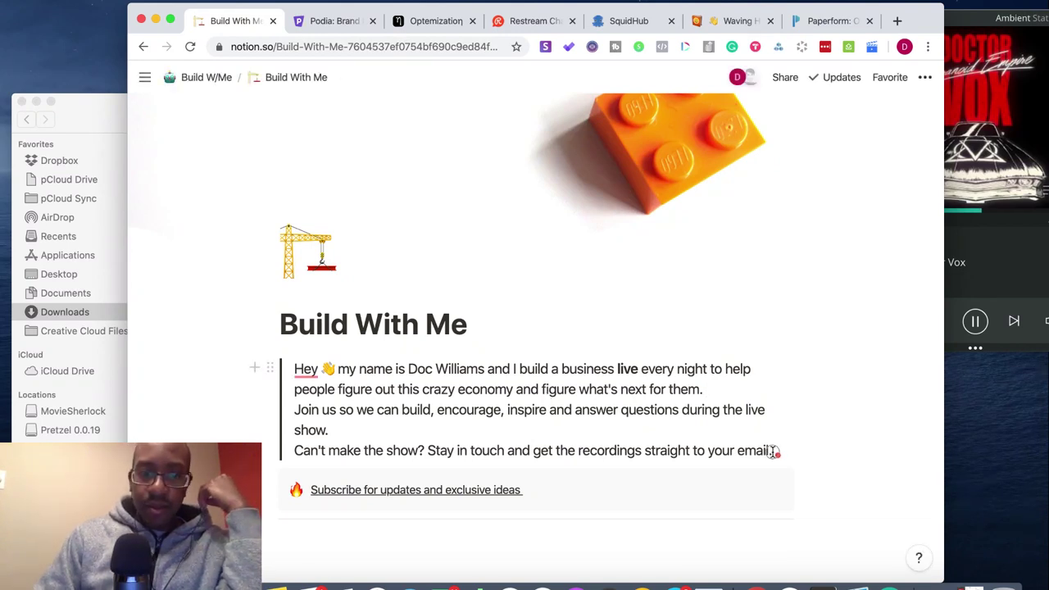
# - Select all the text inside the quote block
pyautogui.moveTo(773, 452); pyautogui.dragTo(292, 370)
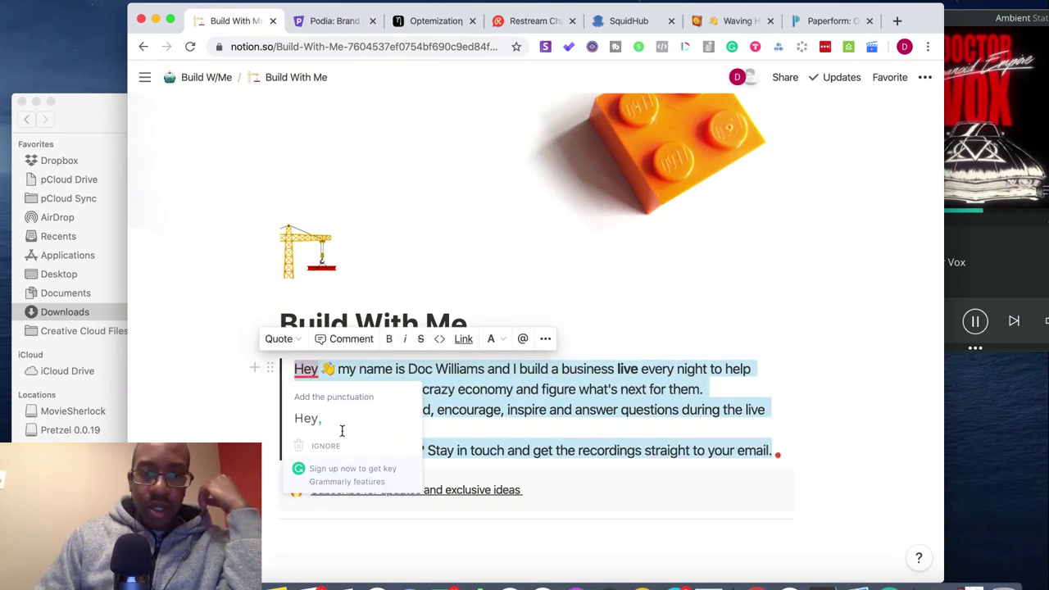
pyautogui.click(460, 431)
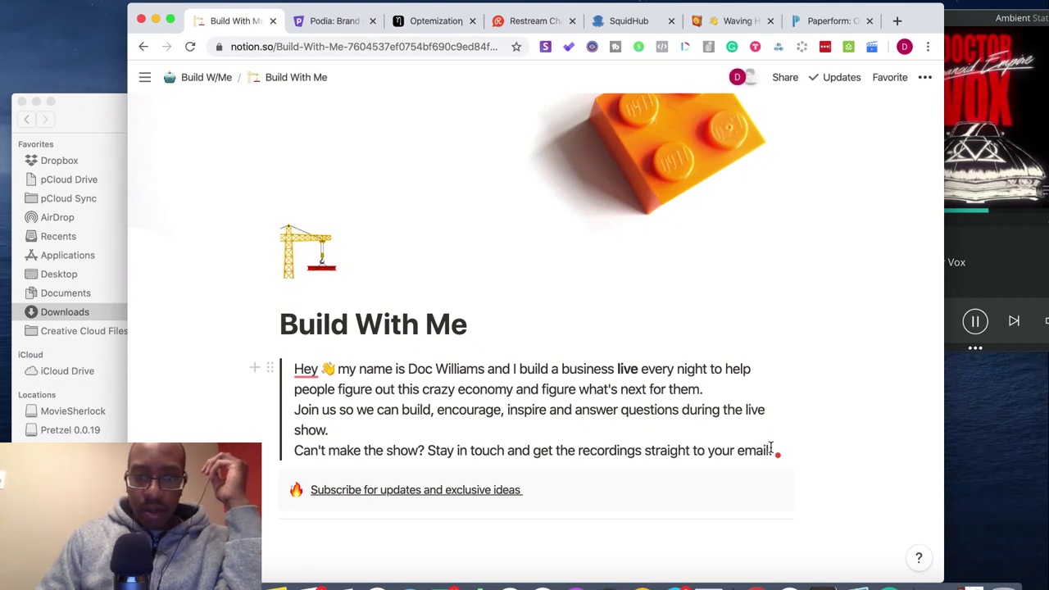
pyautogui.moveTo(761, 448); pyautogui.dragTo(299, 369)
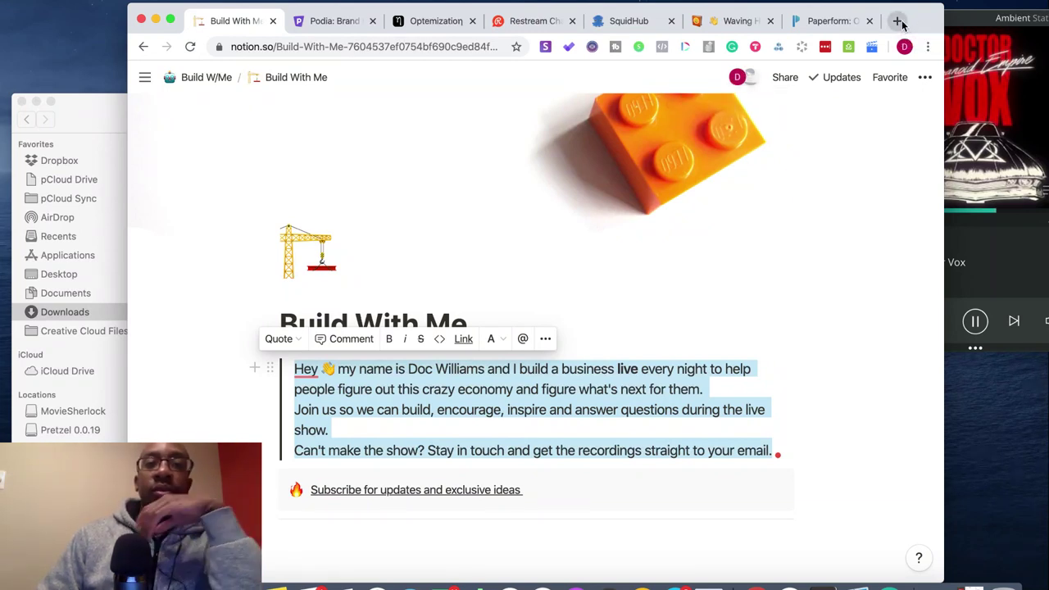
pyautogui.click(897, 22)
# - Go to gmail.com and start a new Google Docs document from the apps grid
pyautogui.write('gmail.com')
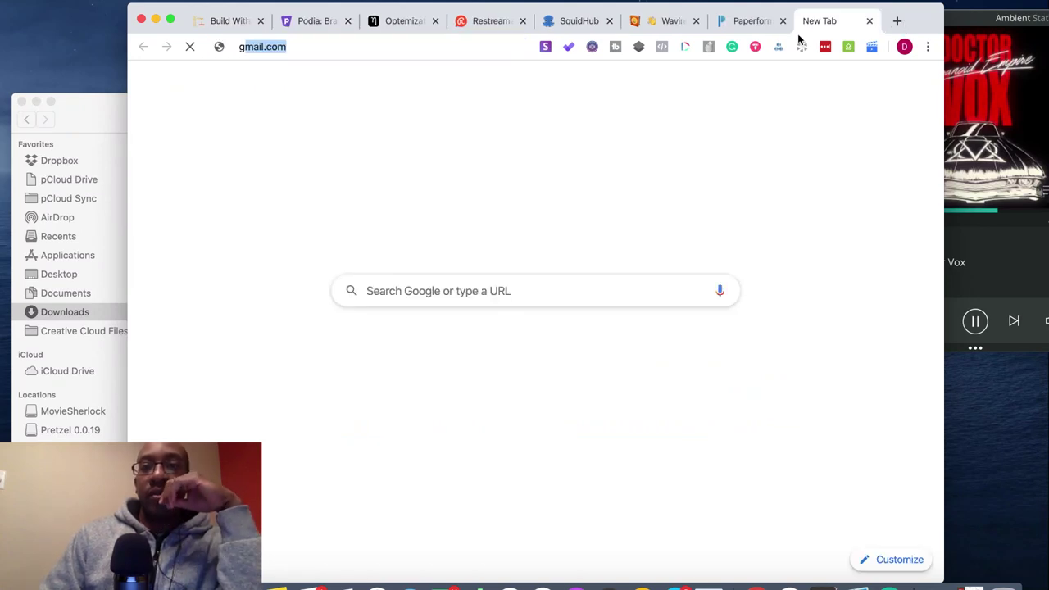
pyautogui.press('Return')
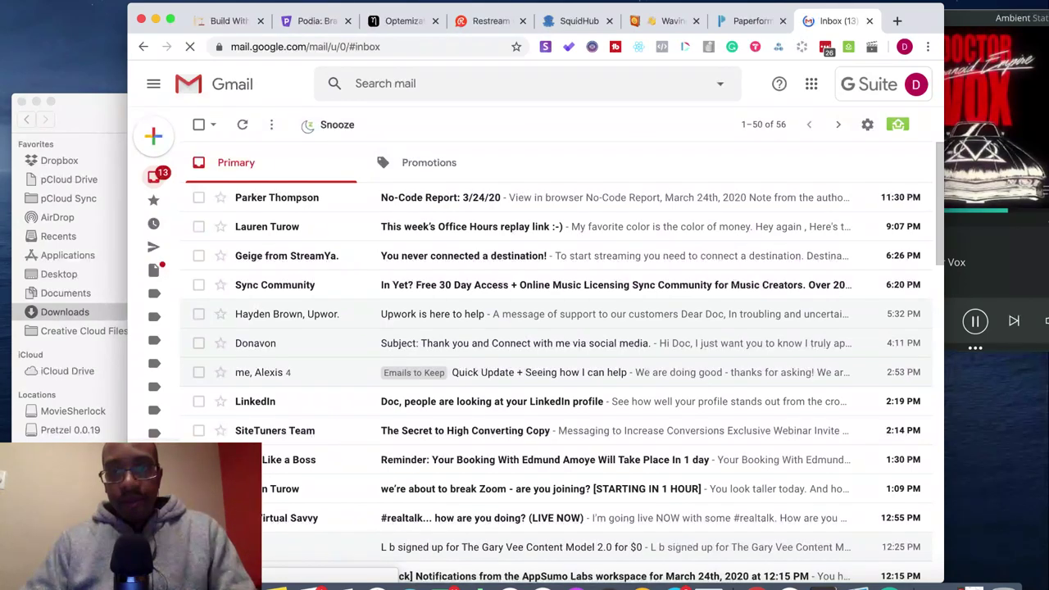
pyautogui.click(810, 82)
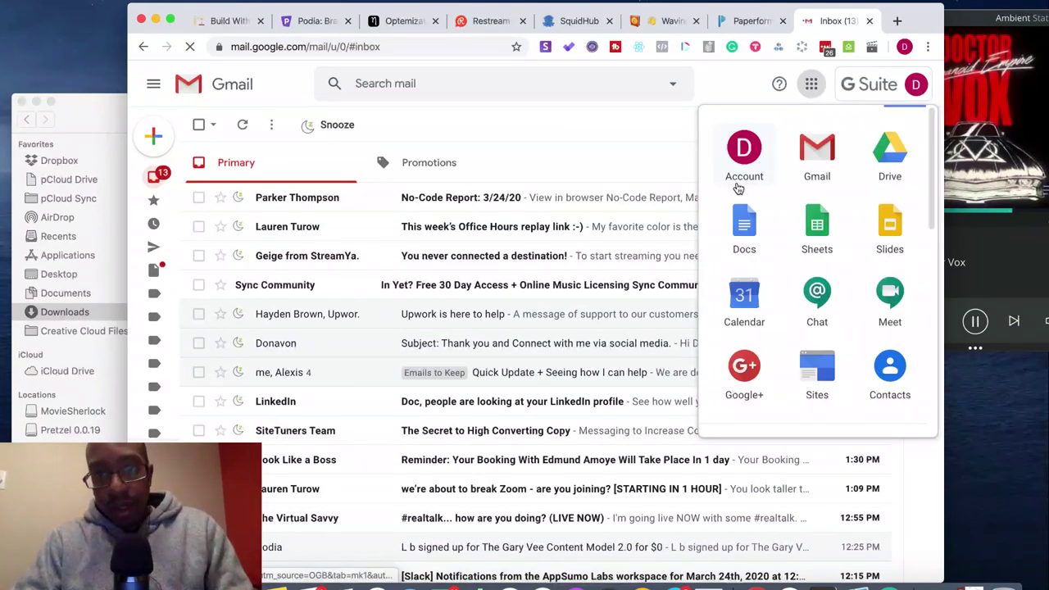
pyautogui.click(746, 223)
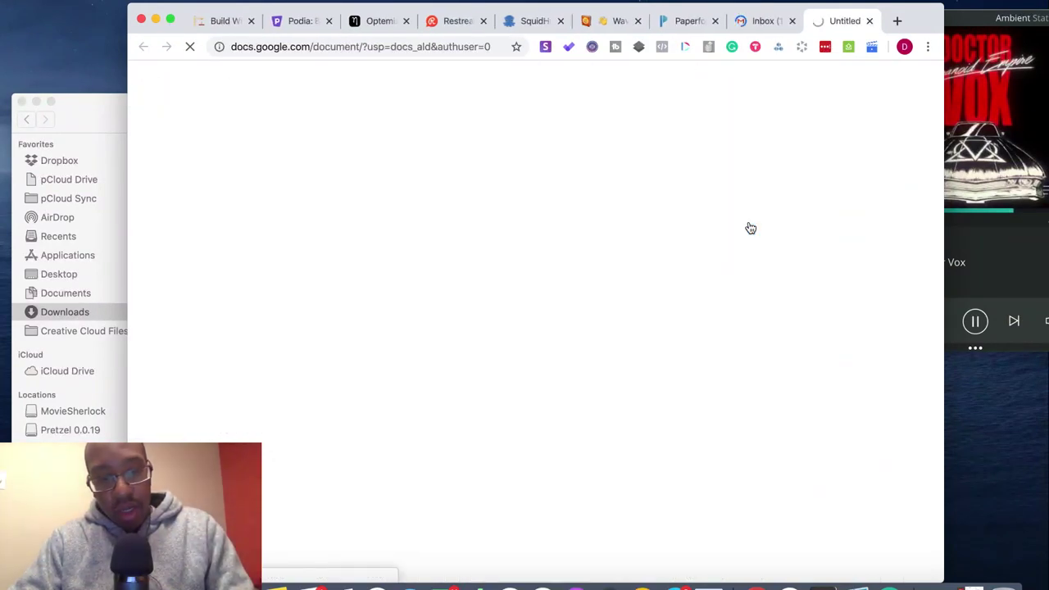
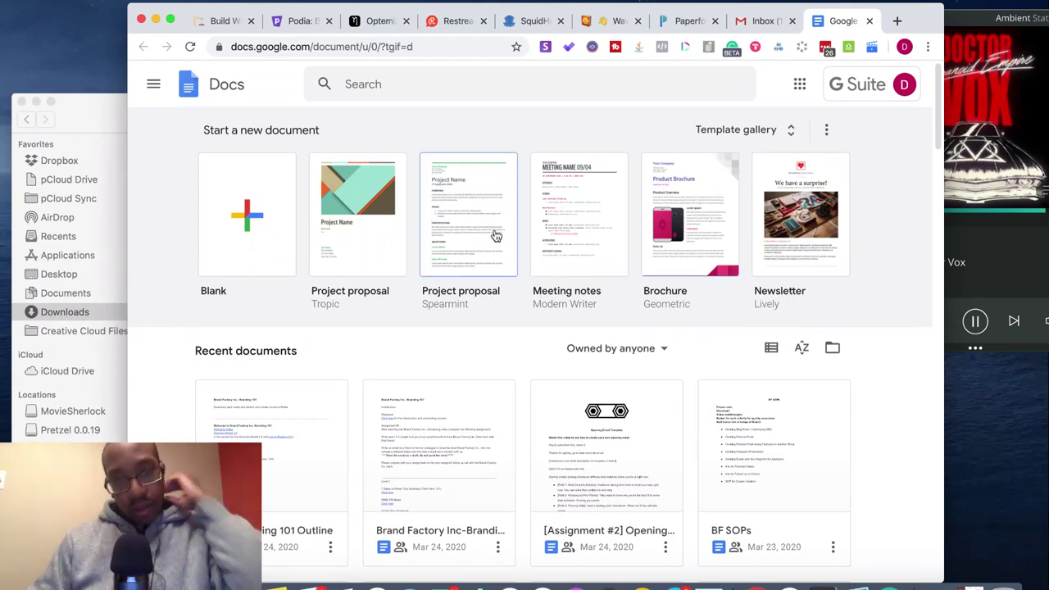
# - Paste the intro into a new blank doc and break it into three paragraphs at 'Join us' and 'Stay in touch'
pyautogui.click(278, 218)
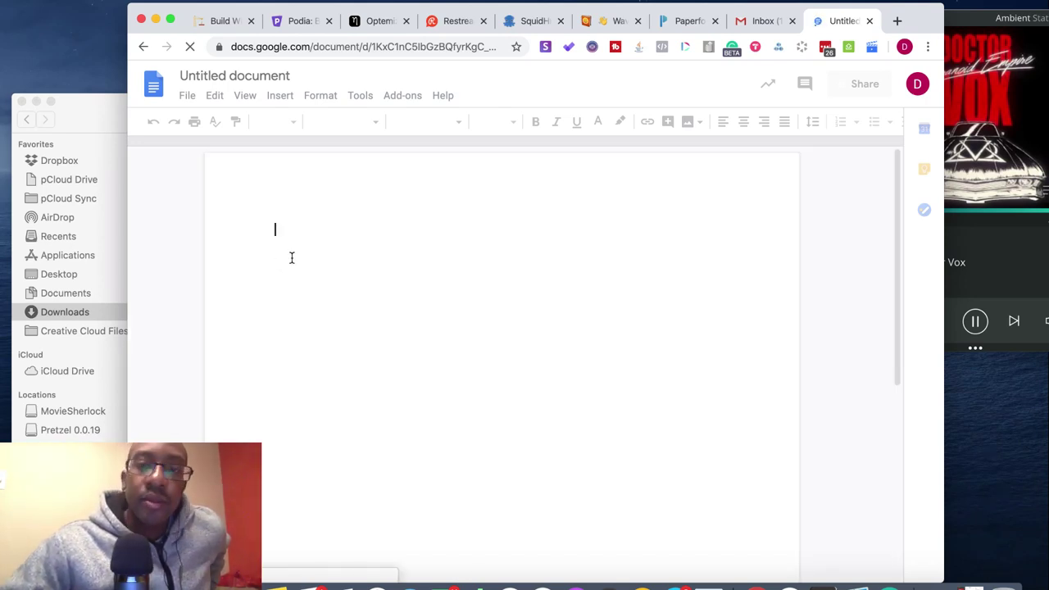
pyautogui.write("Hey 👋 my name is Doc Williams and I build a business live every night to help people figure out this crazy economy and figure what's next for them. Join us so we can build, encourage, inspire and answer questions during the live show. Can't make the show? Stay in touch and get the recordings straight to your email.")
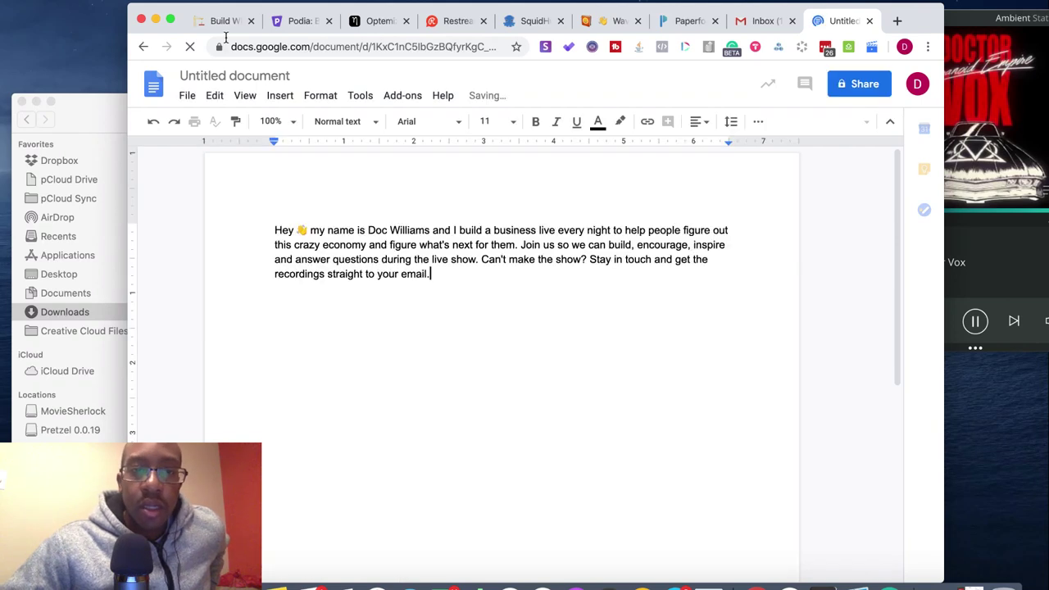
pyautogui.click(524, 246)
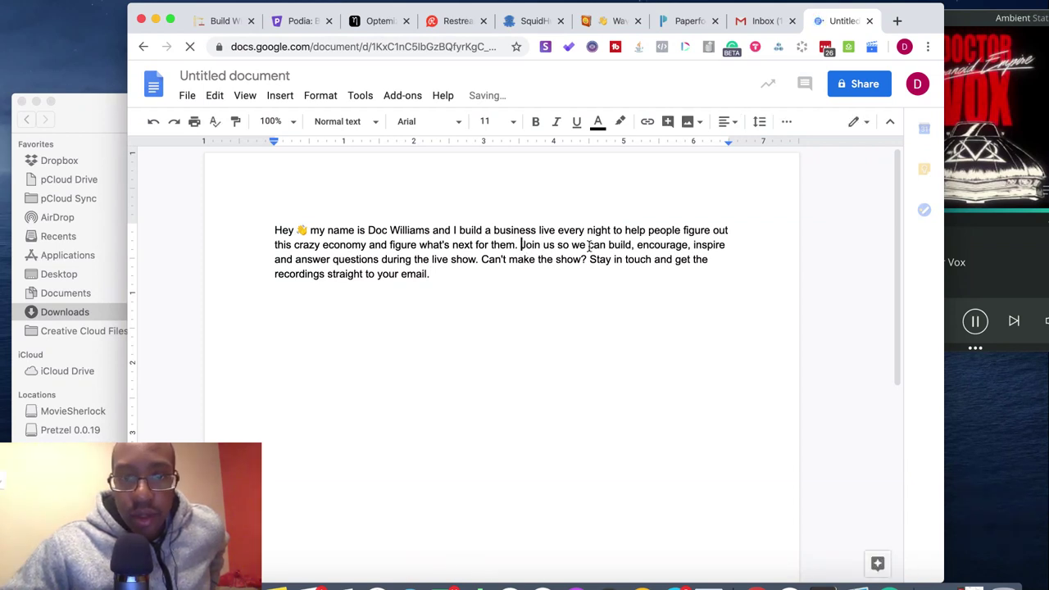
pyautogui.press('Return')
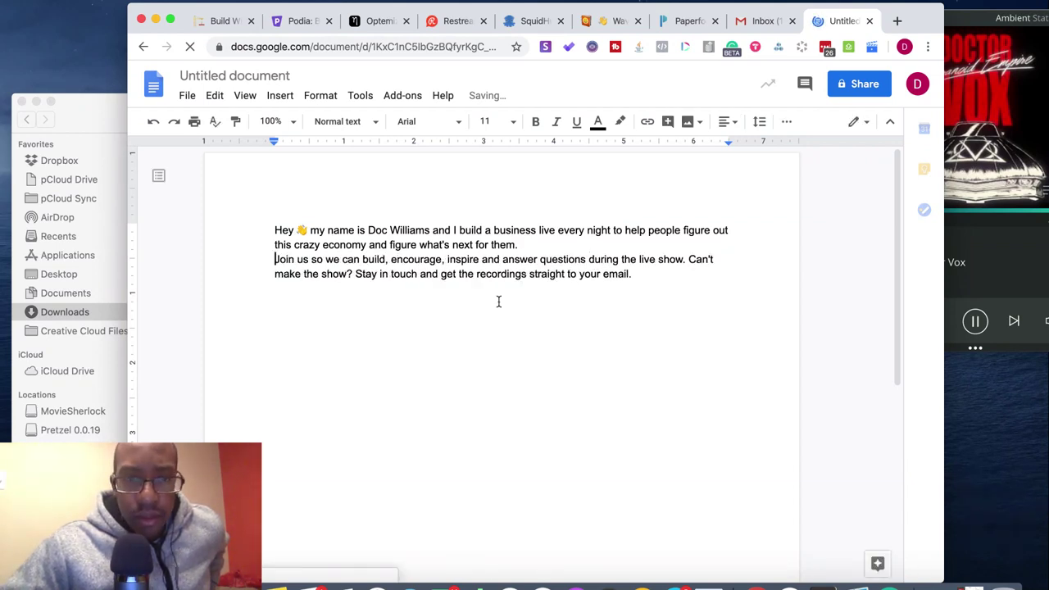
pyautogui.press('Return')
pyautogui.click(355, 289)
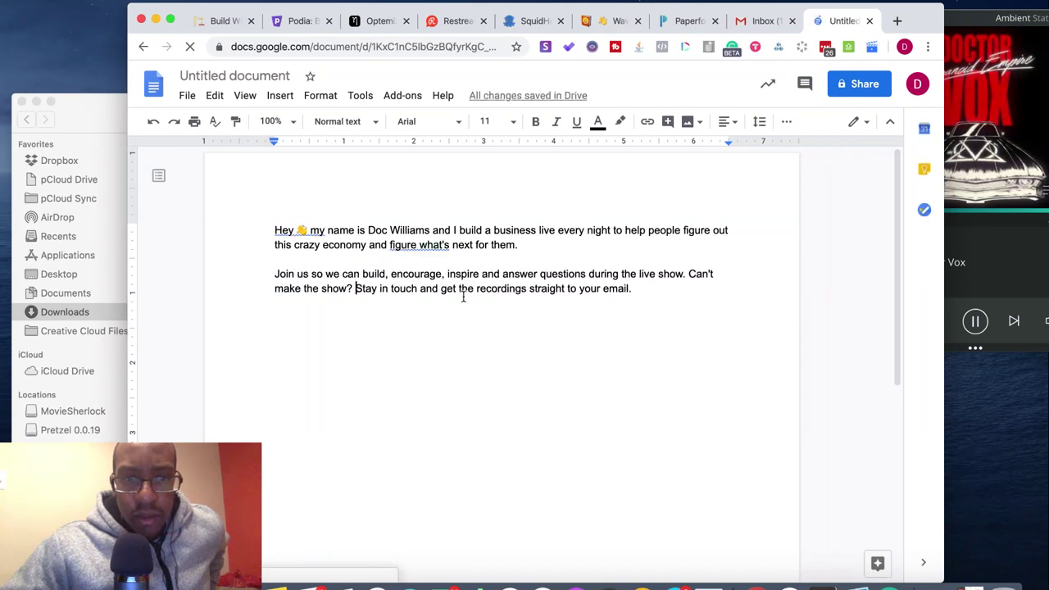
pyautogui.press('Return')
pyautogui.press('Return')
# - Accept the 'figure out what's' correction and delete 'for them.' from the first sentence
pyautogui.click(418, 244)
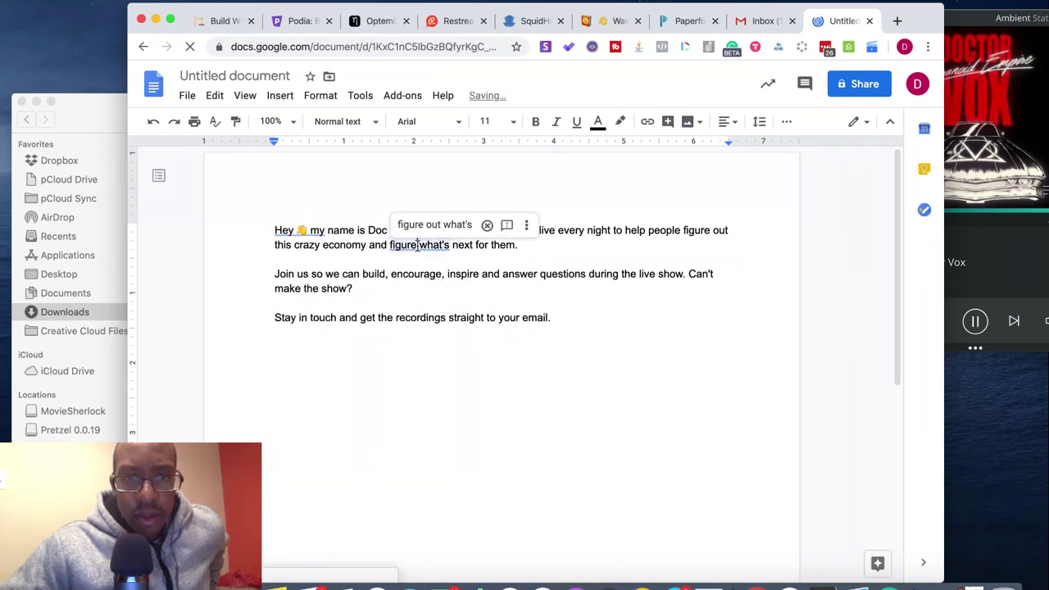
pyautogui.click(443, 226)
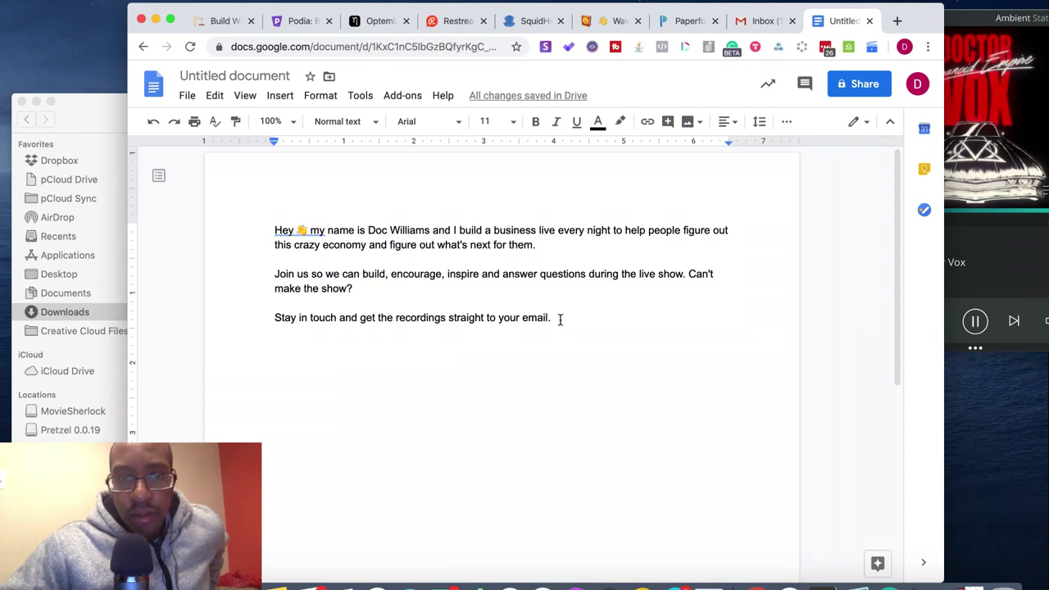
pyautogui.moveTo(538, 244); pyautogui.dragTo(494, 244)
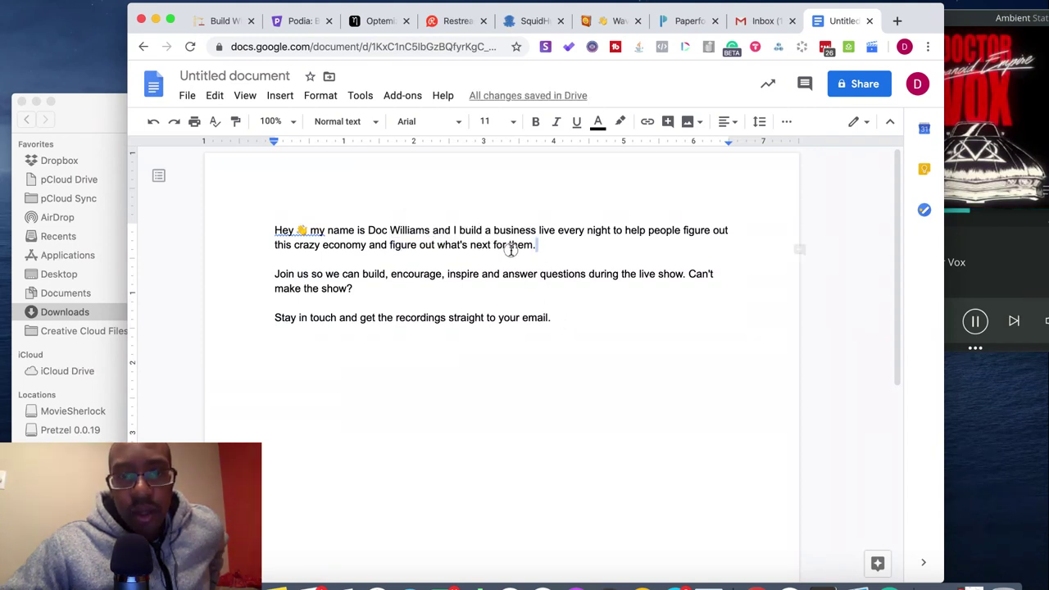
pyautogui.press('BackSpace')
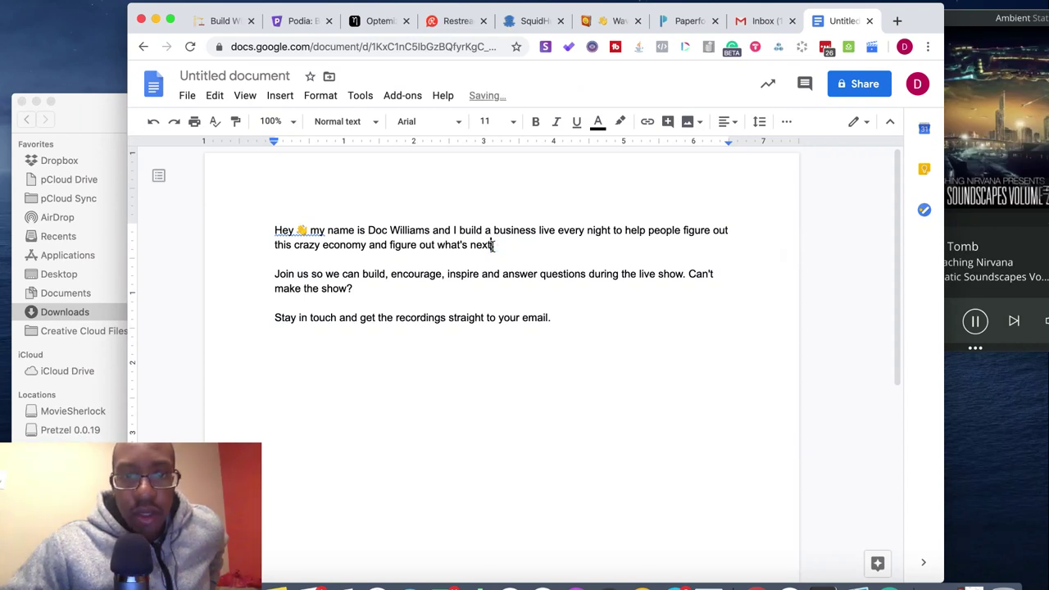
# - Delete the opening 'Hey' and cut all three paragraphs out of the document
pyautogui.moveTo(562, 326); pyautogui.dragTo(273, 225)
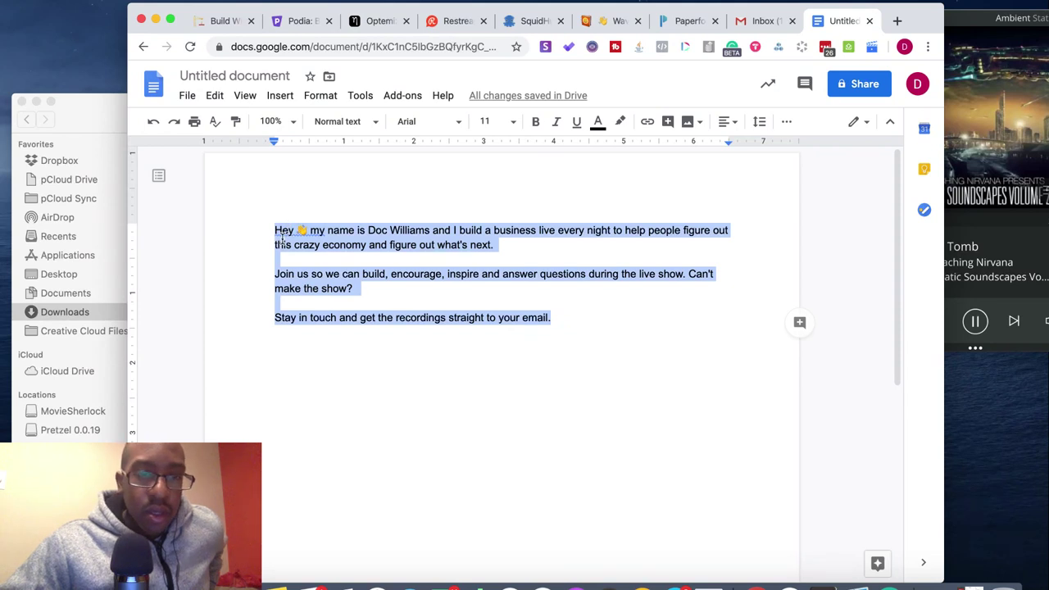
pyautogui.click(282, 230)
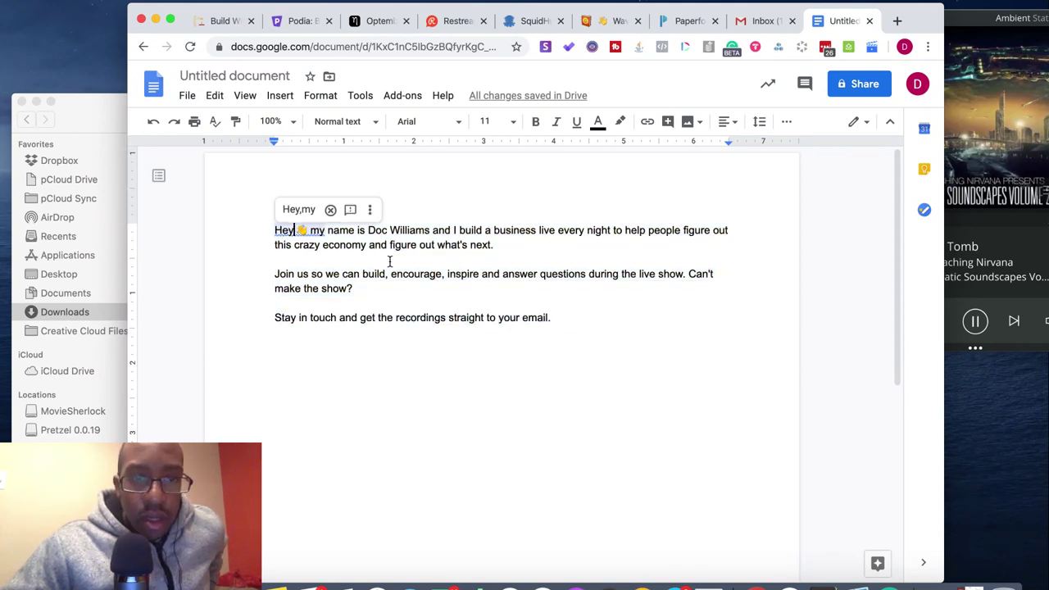
pyautogui.press('BackSpace')
pyautogui.press('BackSpace')
pyautogui.press('BackSpace')
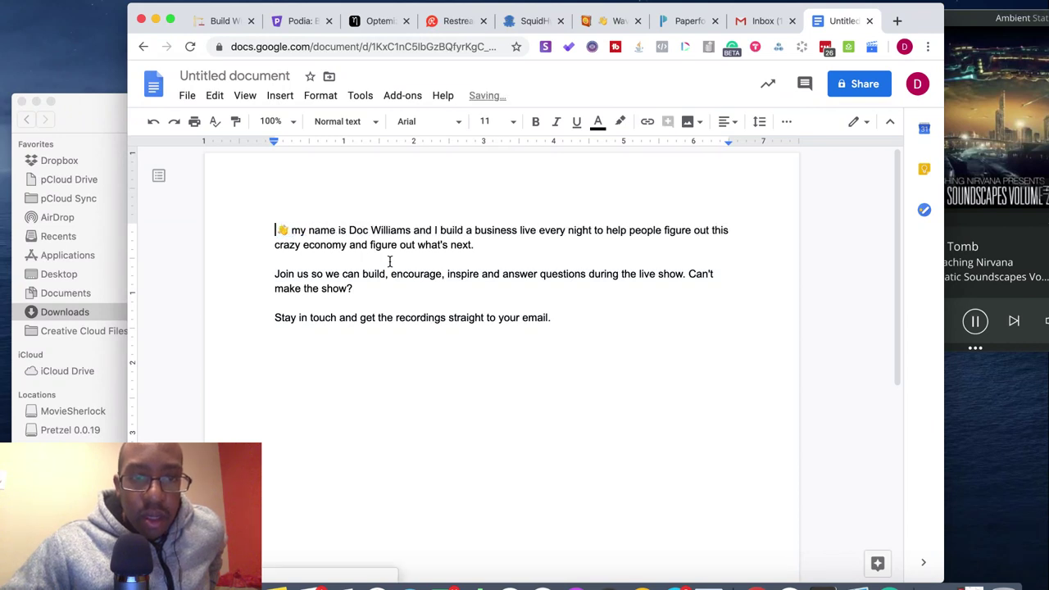
pyautogui.moveTo(568, 318); pyautogui.dragTo(277, 230)
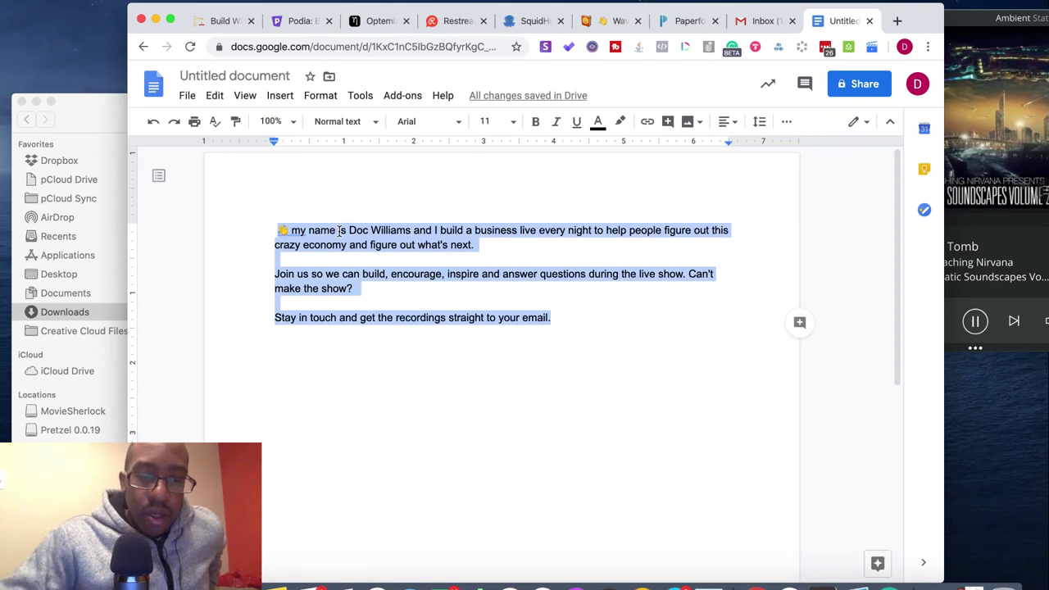
pyautogui.press('super+x')
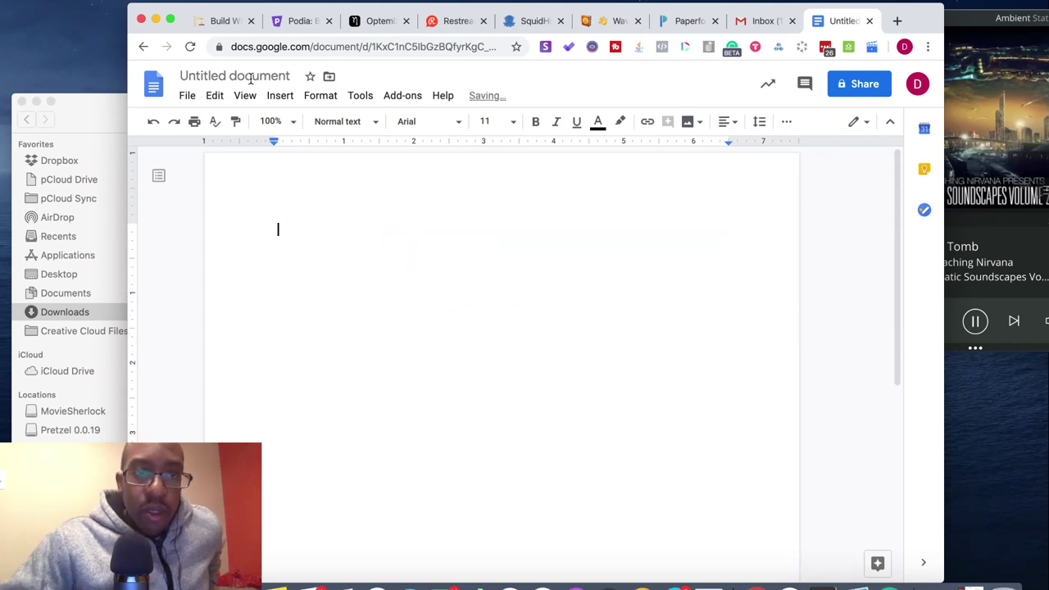
# - On the Build With Me page, paste the reworked intro into the quote, then undo it
pyautogui.click(220, 20)
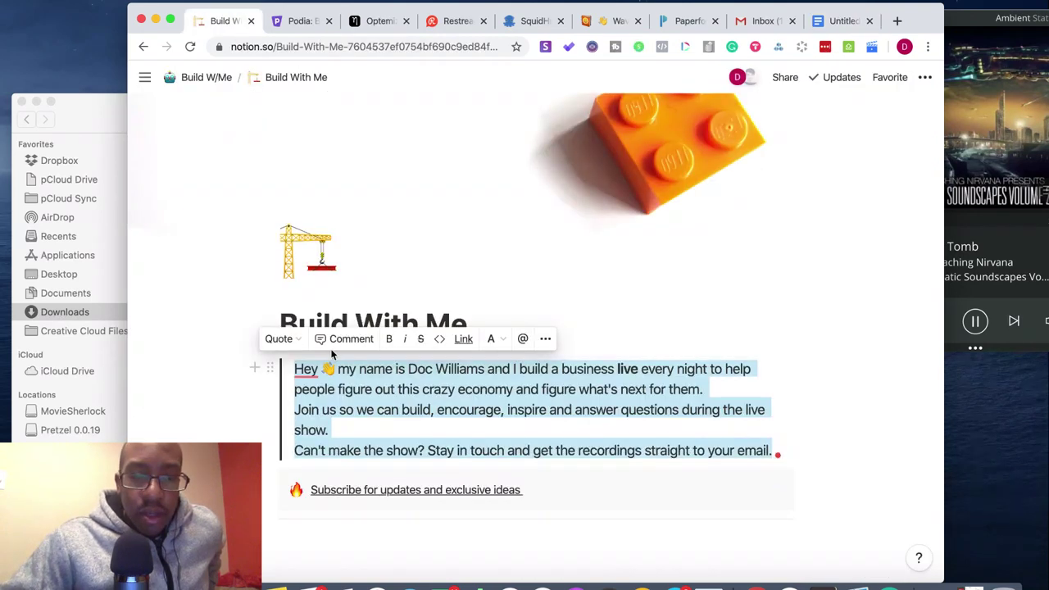
pyautogui.click(302, 374)
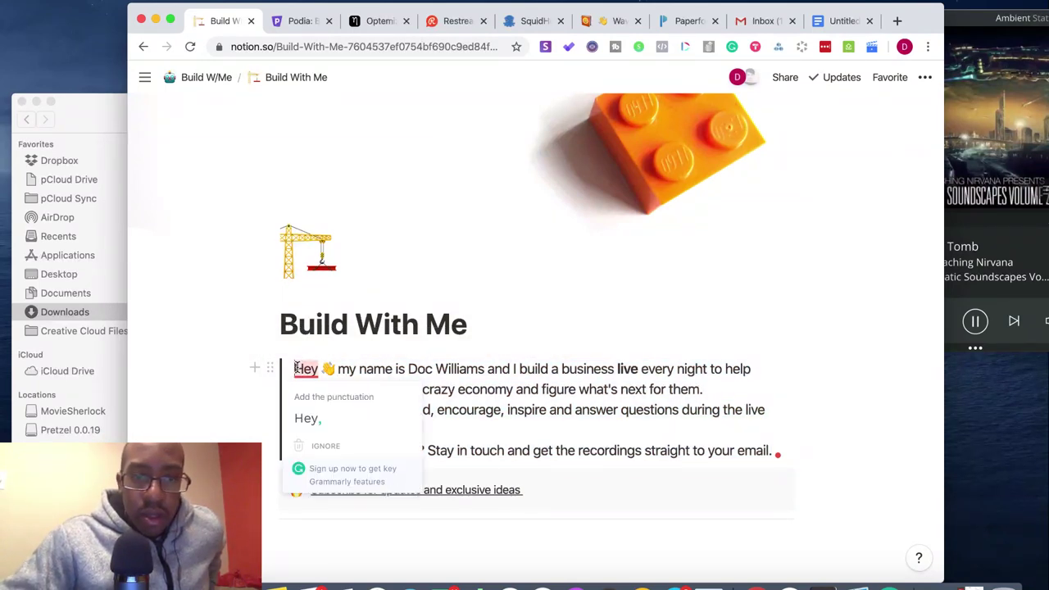
pyautogui.press('super+v')
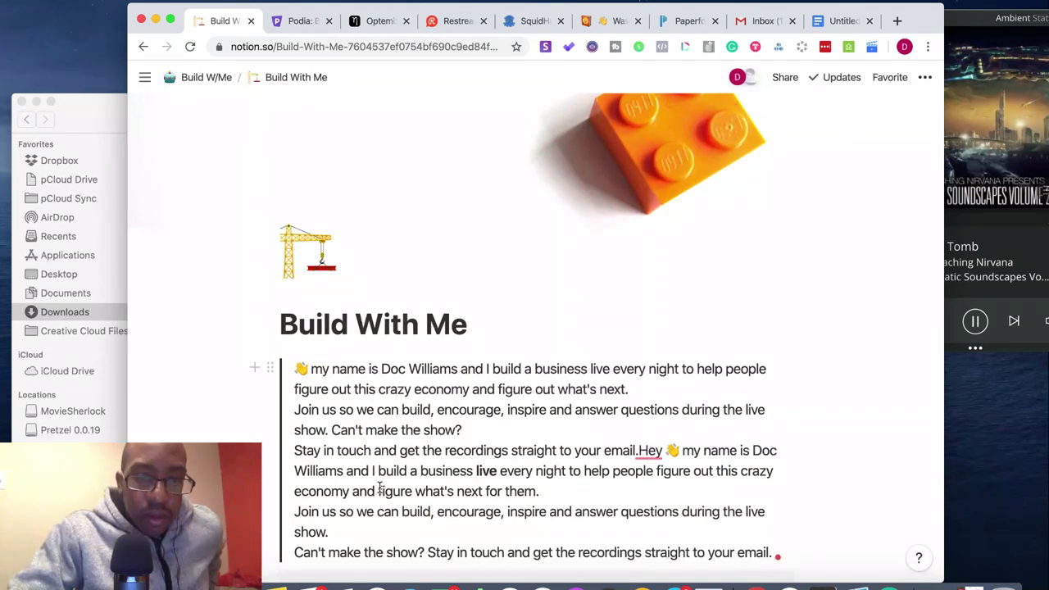
pyautogui.press('super+z')
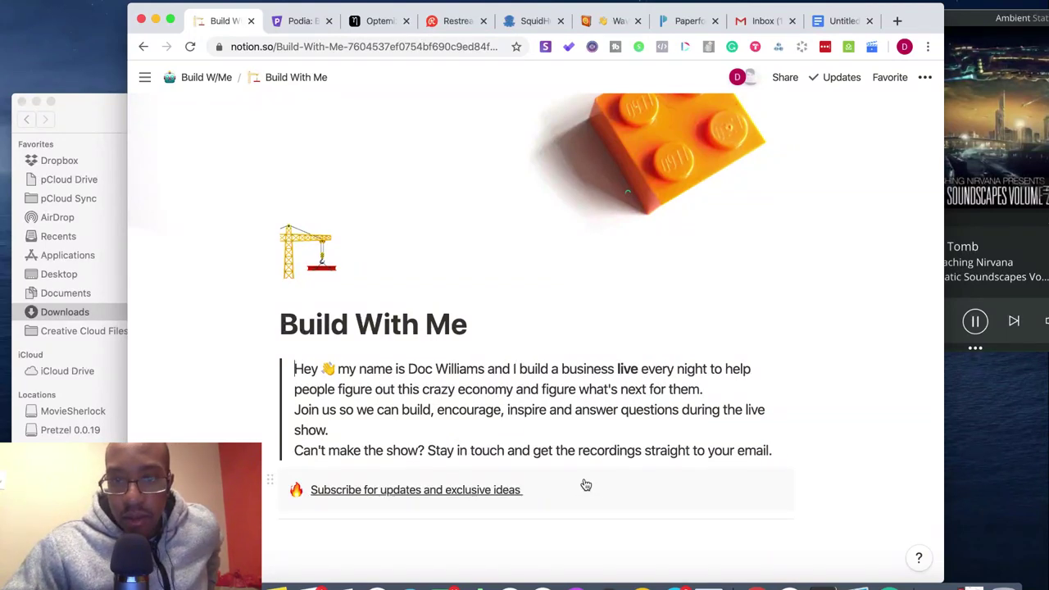
# - Compare against the Optemization page and come back to Build With Me
pyautogui.click(713, 393)
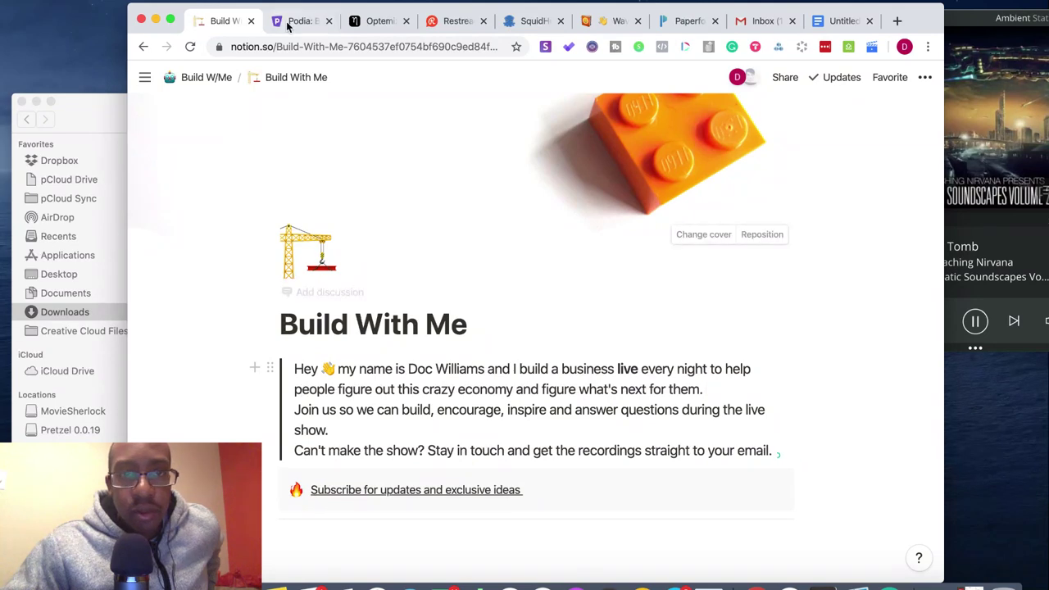
pyautogui.click(373, 23)
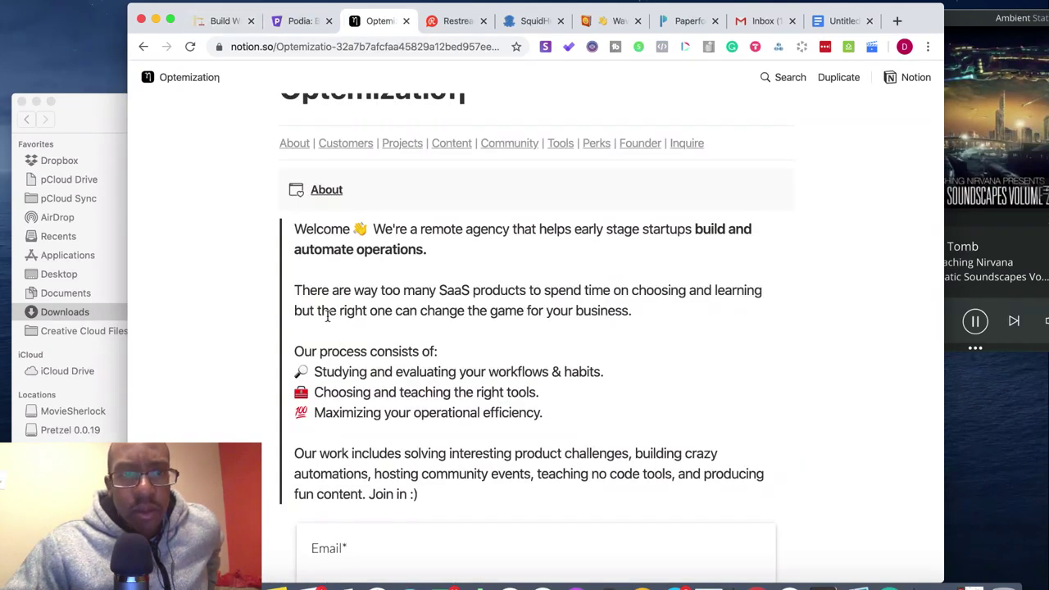
pyautogui.click(201, 22)
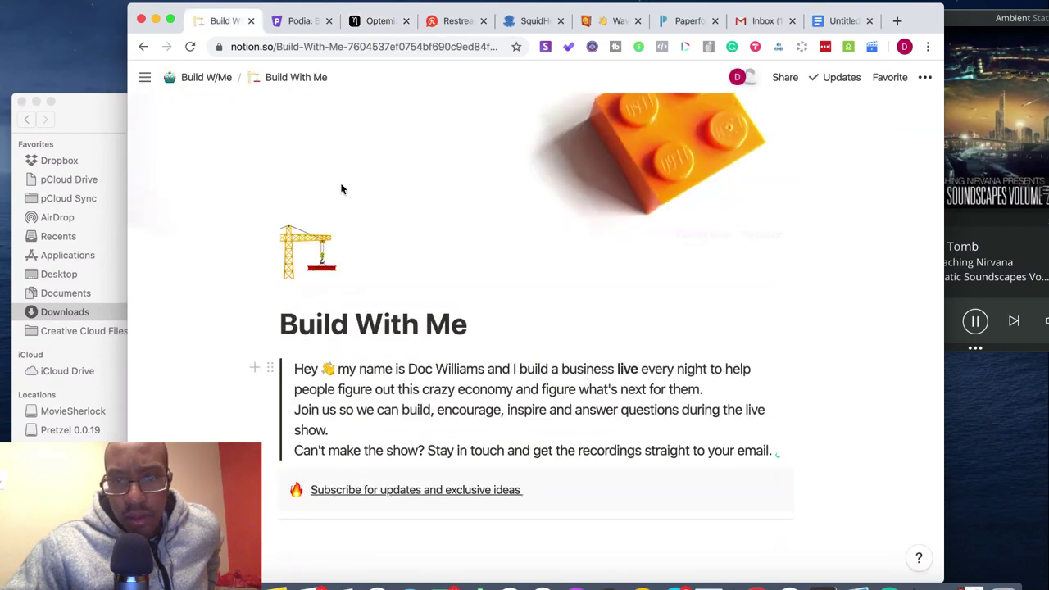
# - Split the intro quote after 'for them.' and merge it back unchanged
pyautogui.click(708, 390)
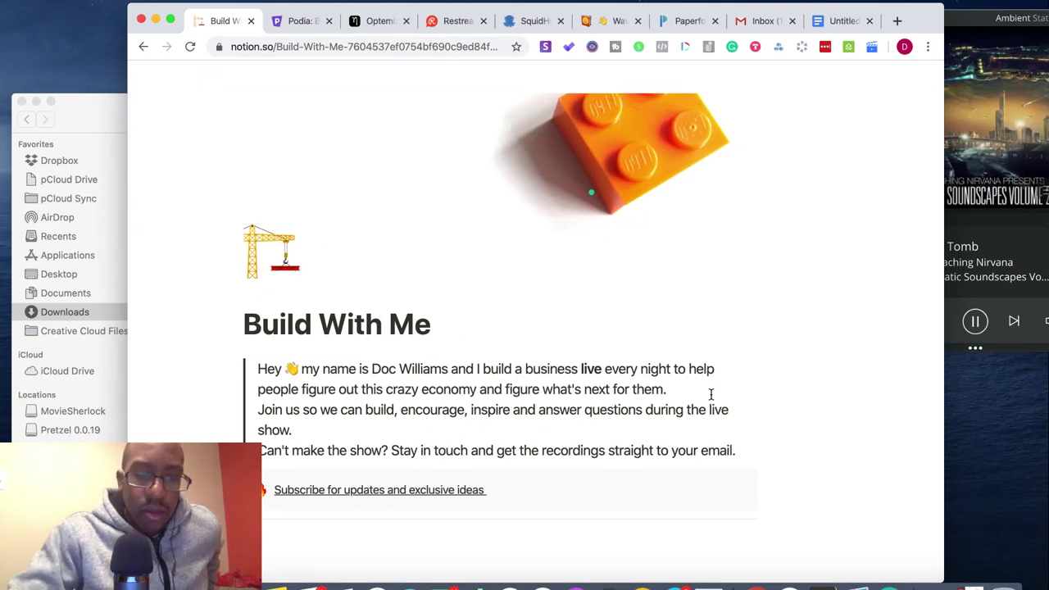
pyautogui.hscroll(-2, 710, 394)
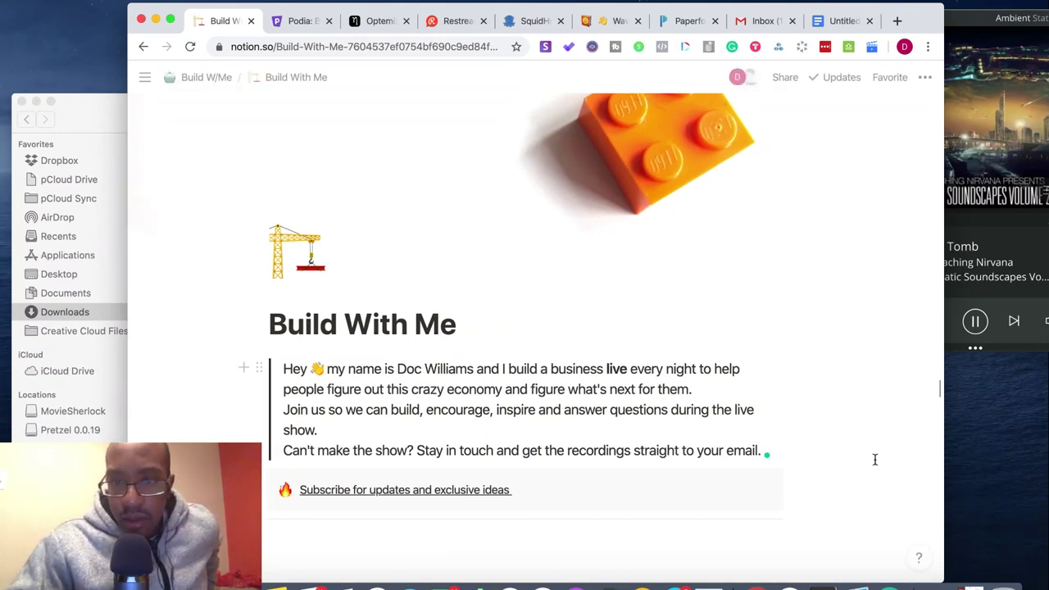
pyautogui.click(693, 391)
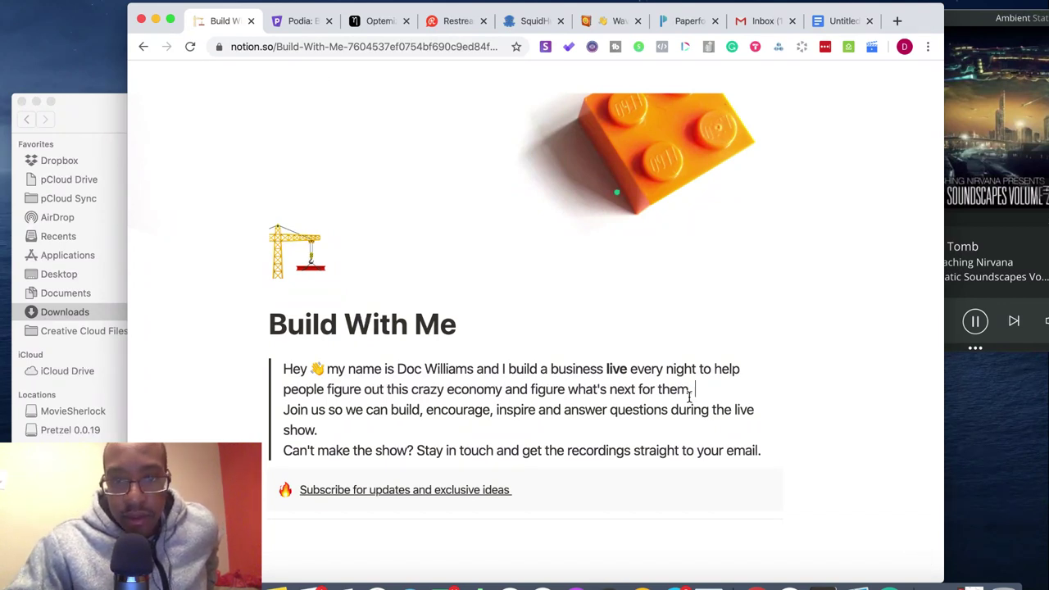
pyautogui.press('Return')
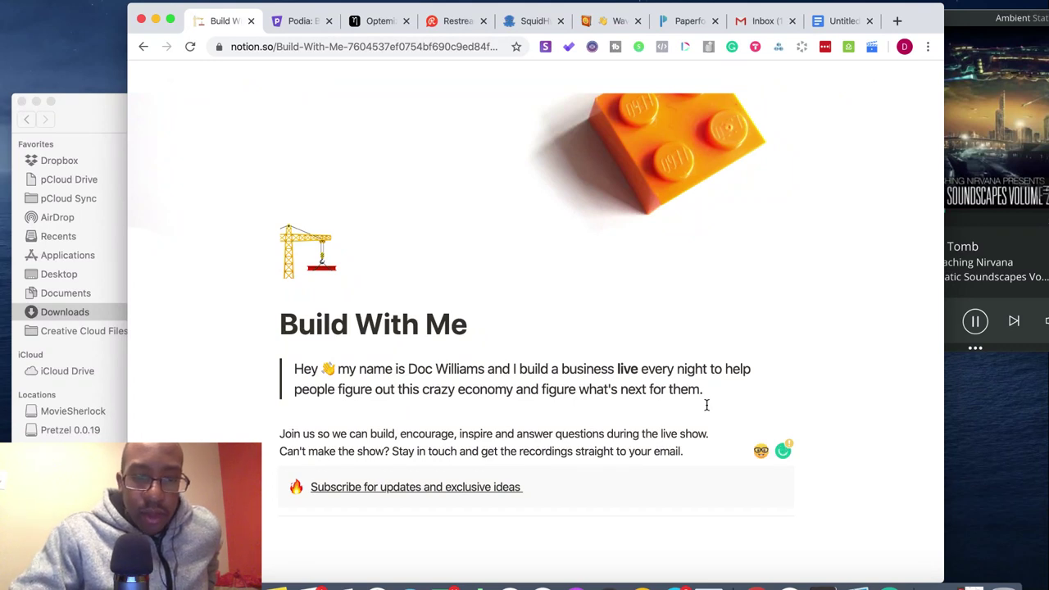
pyautogui.press('BackSpace')
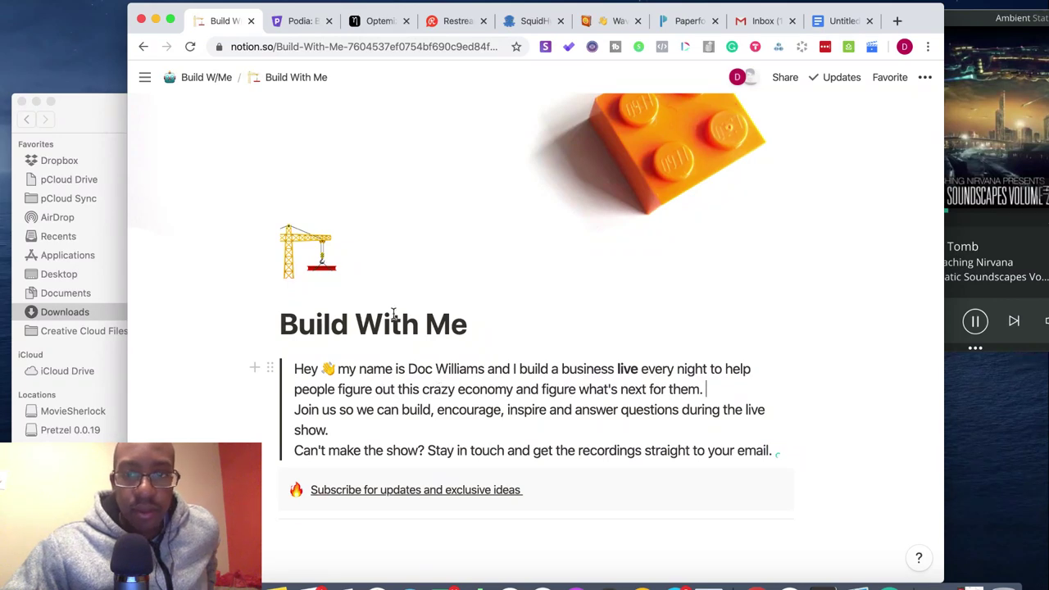
pyautogui.scroll(-8, 385, 371)
pyautogui.scroll(10, 385, 370)
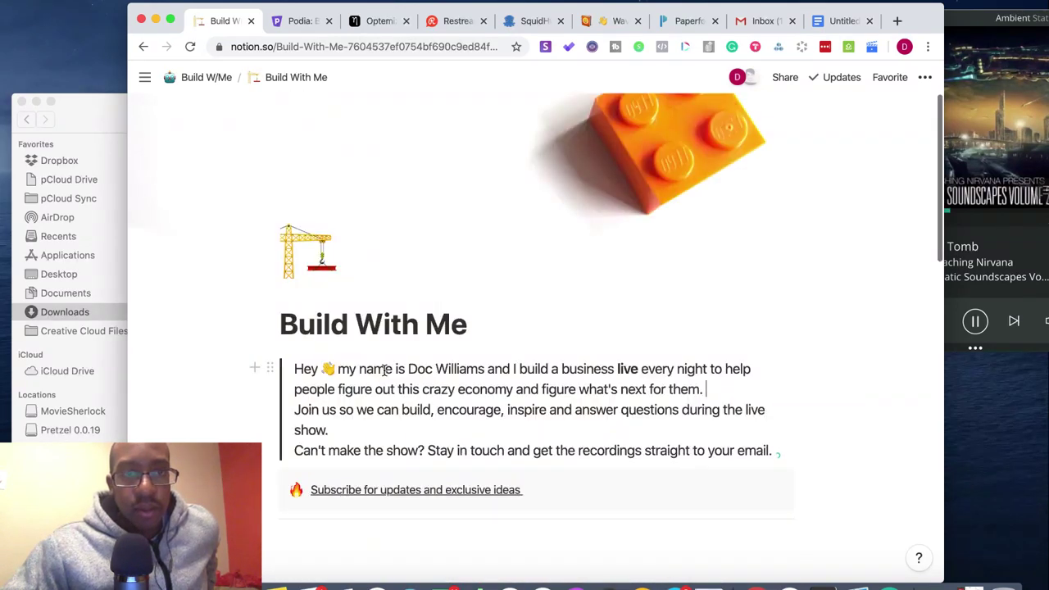
# - Maximize the browser, check the Optemization page, then split and re-merge the join-us text into the quote
pyautogui.click(170, 19)
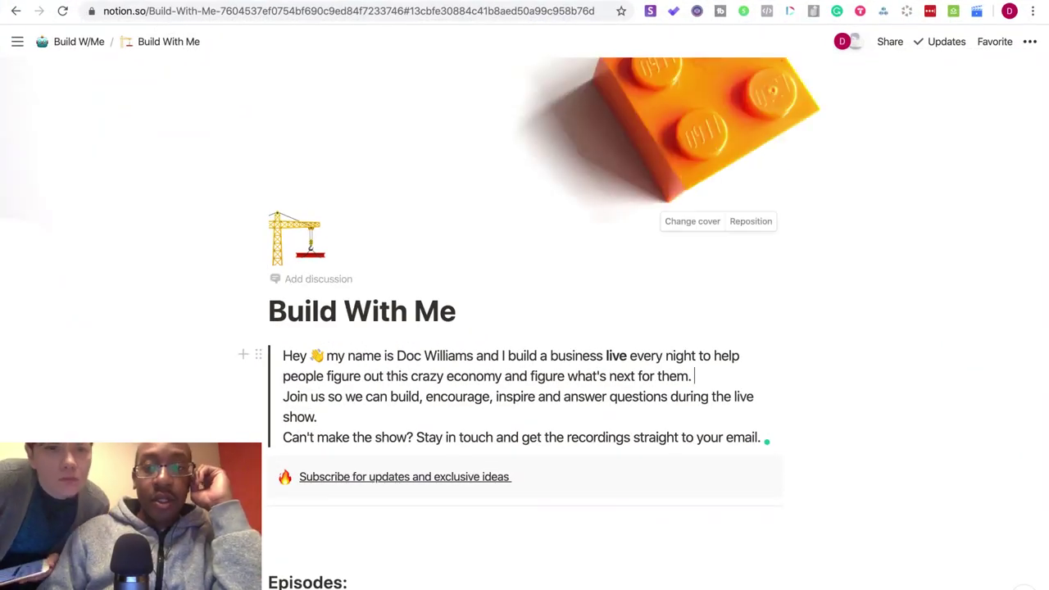
pyautogui.hotkey('ctrl', 'Tab')
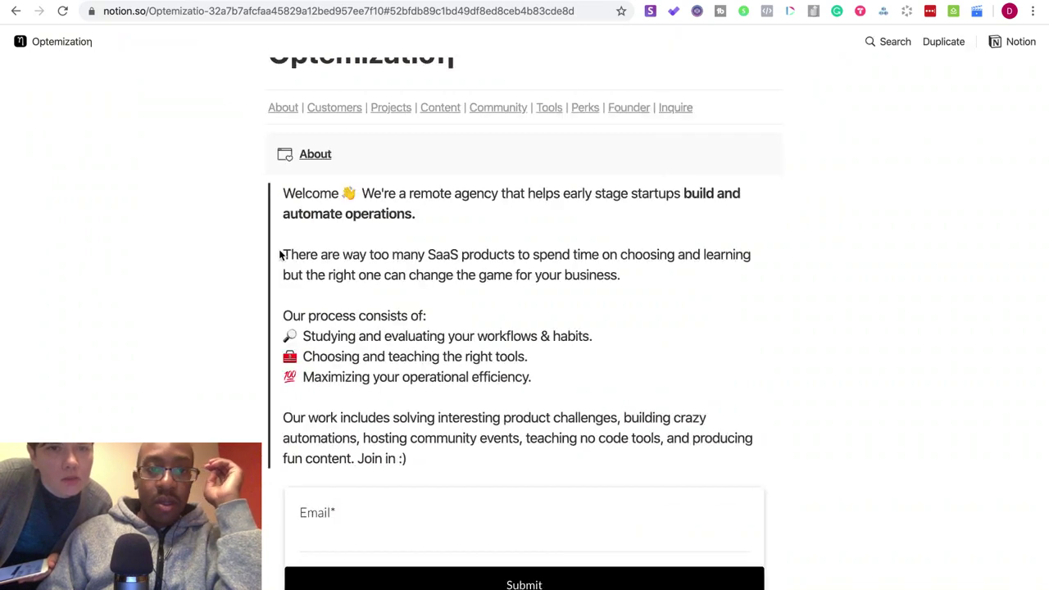
pyautogui.hotkey('ctrl', 'shift', 'Tab')
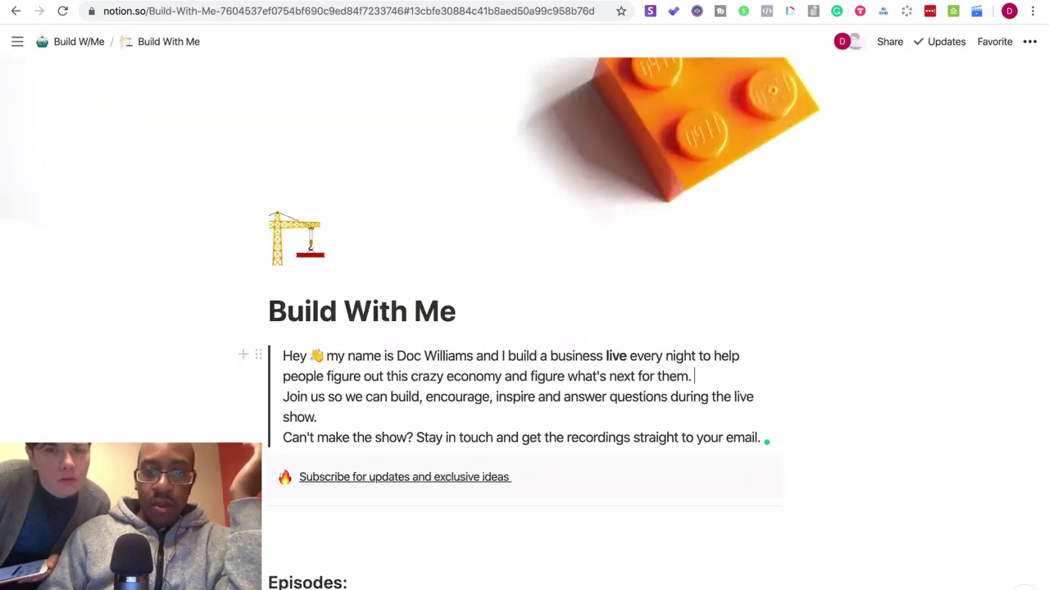
pyautogui.press('Return')
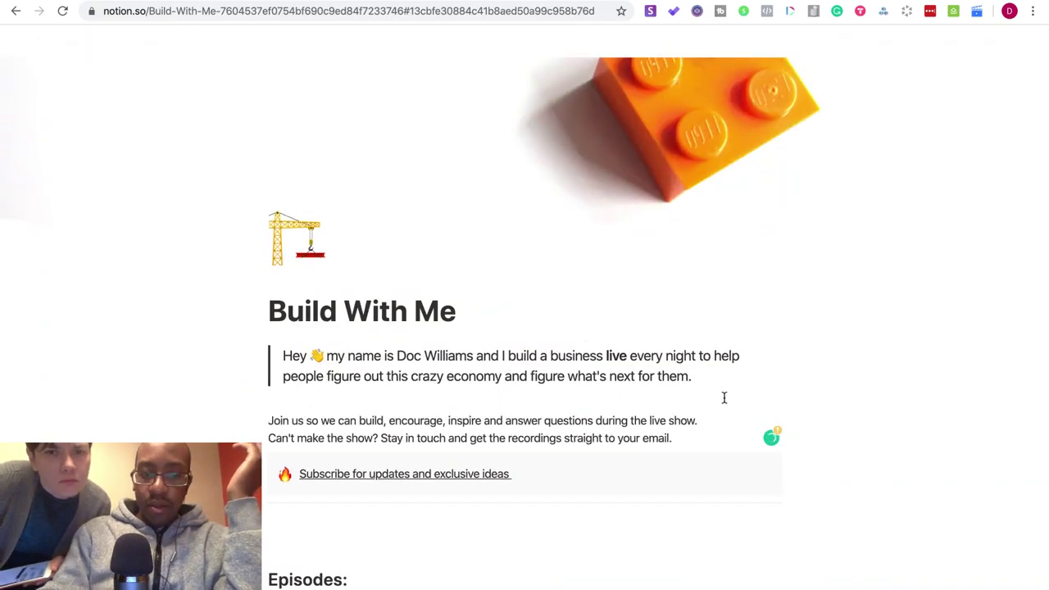
pyautogui.hotkey('ctrl', 'z')
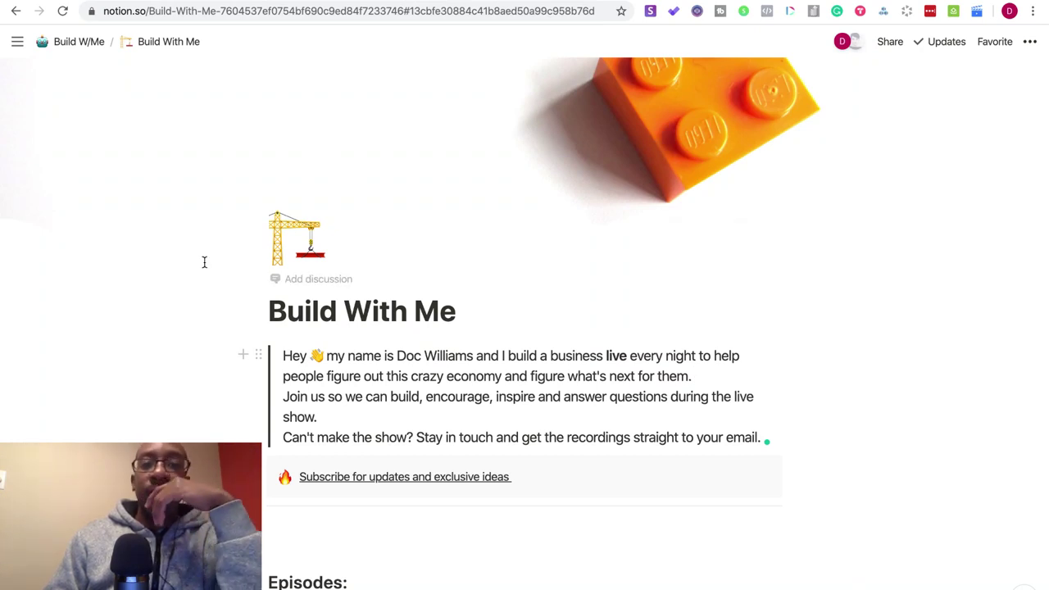
# - Delete the greeting 'Hey' before the wave emoji in the intro quote
pyautogui.click(310, 355)
pyautogui.press('BackSpace')
pyautogui.press('BackSpace')
pyautogui.press('BackSpace')
pyautogui.press('BackSpace')
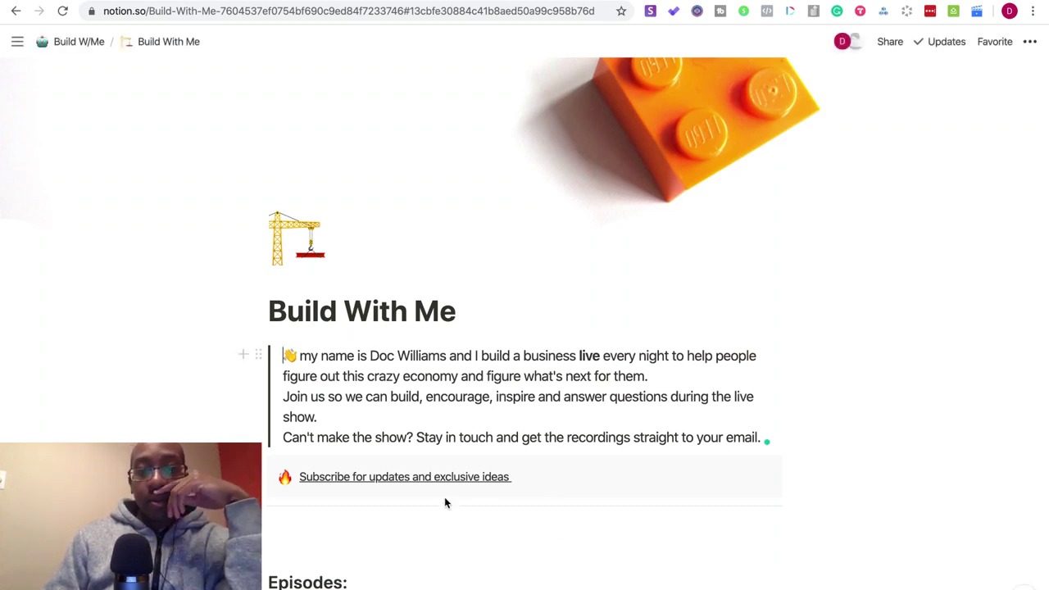
pyautogui.scroll(-2, 445, 502)
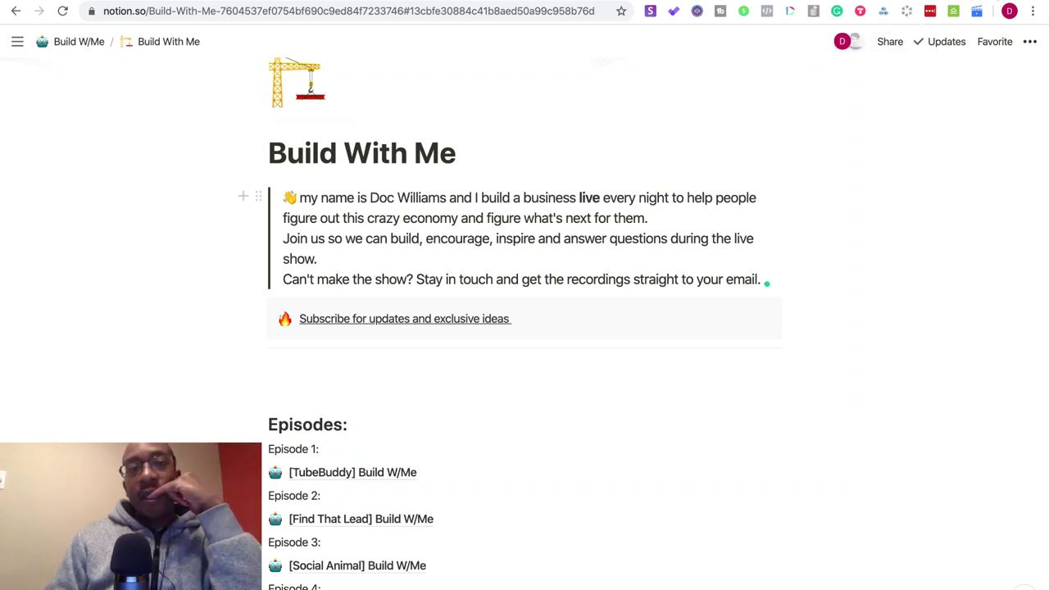
pyautogui.hotkey('ctrl', 't')
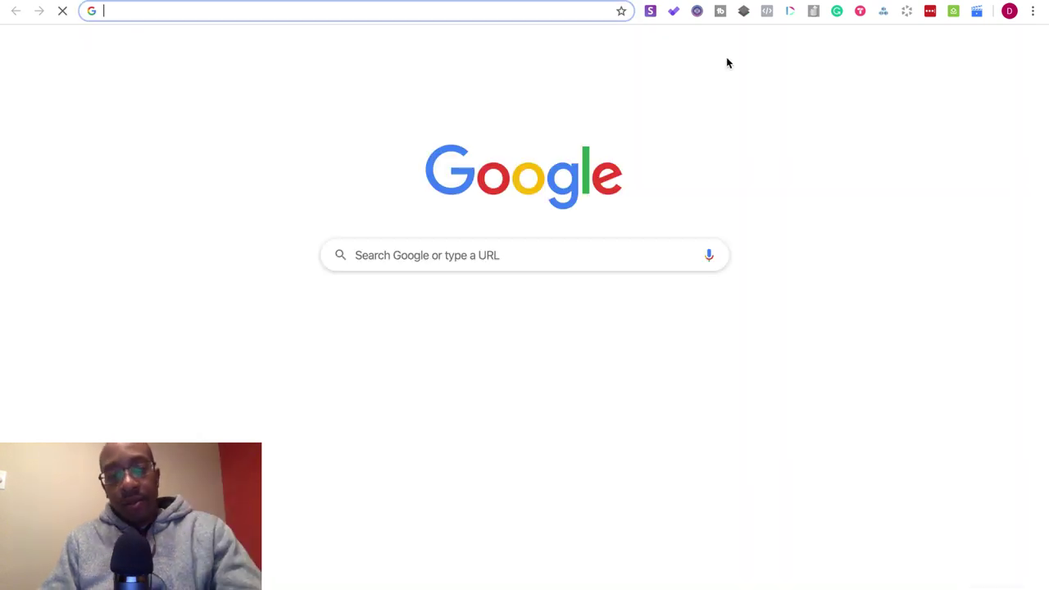
pyautogui.write('ap')
pyautogui.press('BackSpace')
pyautogui.press('BackSpace')
pyautogui.write('pa')
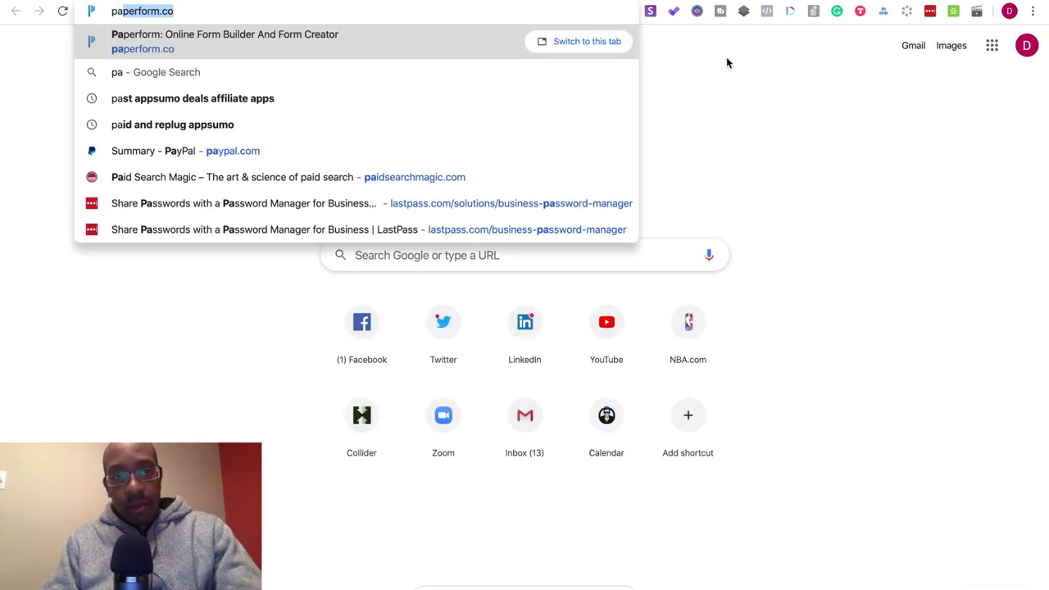
pyautogui.press('Return')
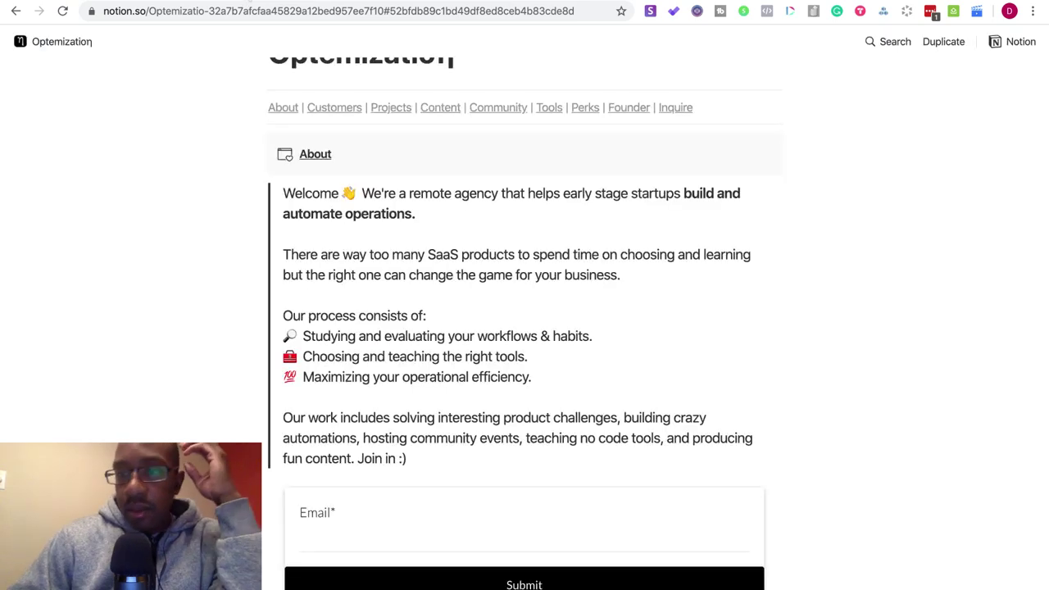
pyautogui.scroll(-3, 303, 375)
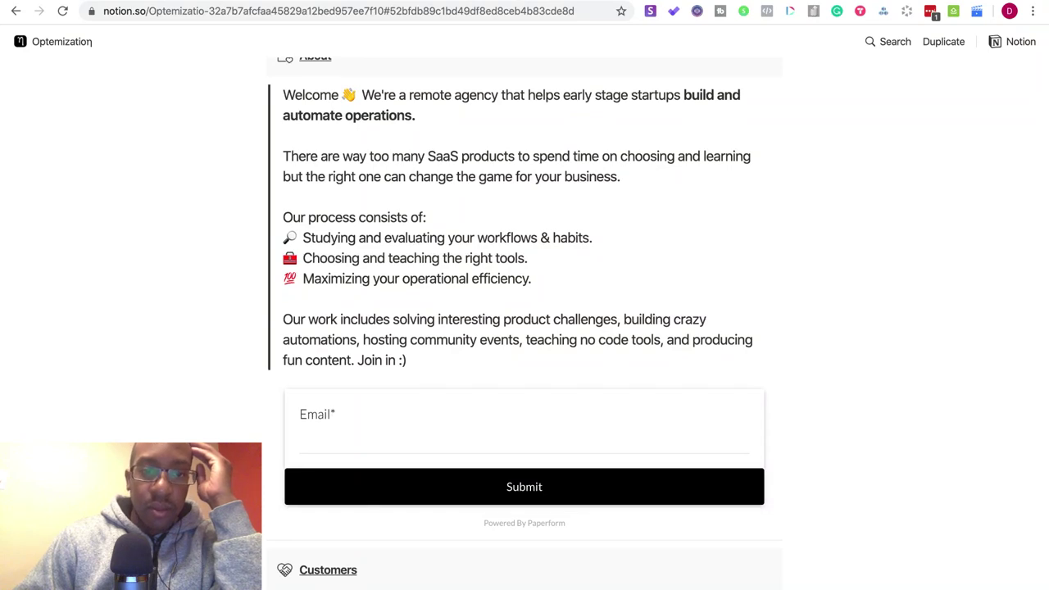
pyautogui.scroll(-4, 524, 328)
pyautogui.scroll(-7, 524, 327)
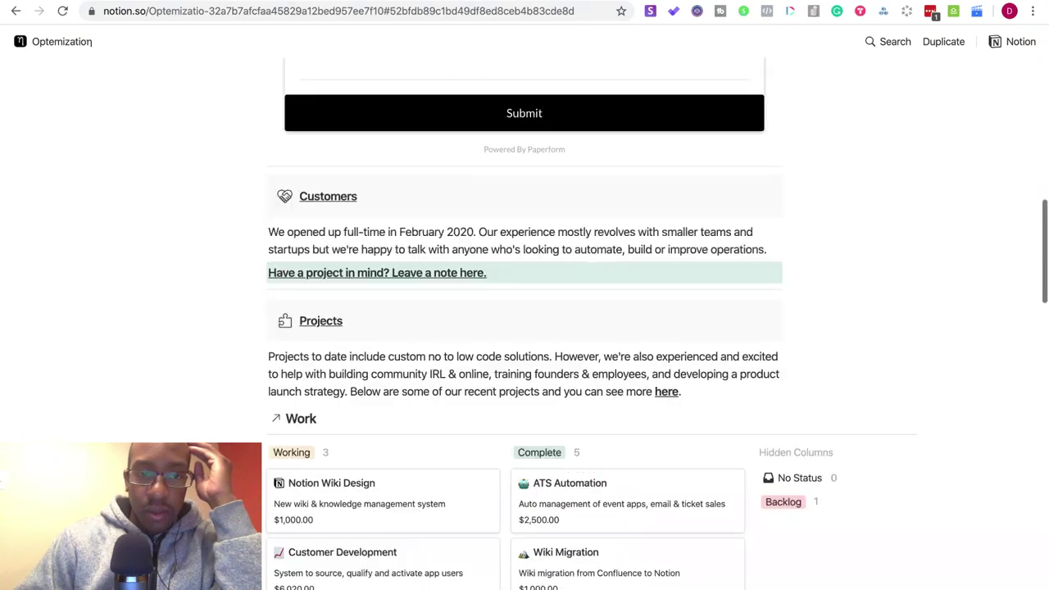
pyautogui.scroll(10, 142, 174)
pyautogui.scroll(-2, 143, 173)
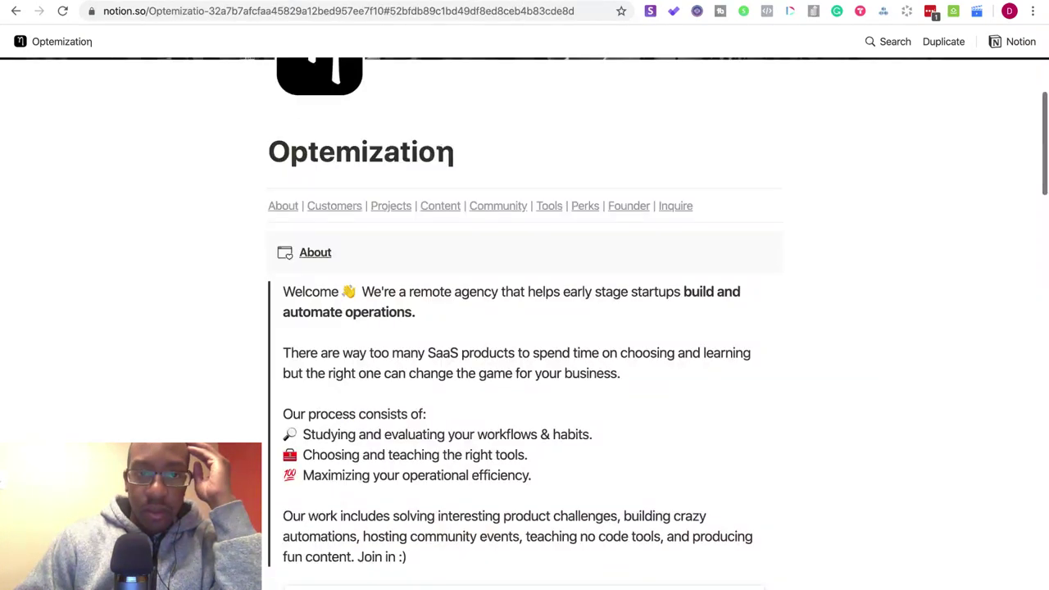
pyautogui.scroll(2, 142, 174)
pyautogui.click(15, 10)
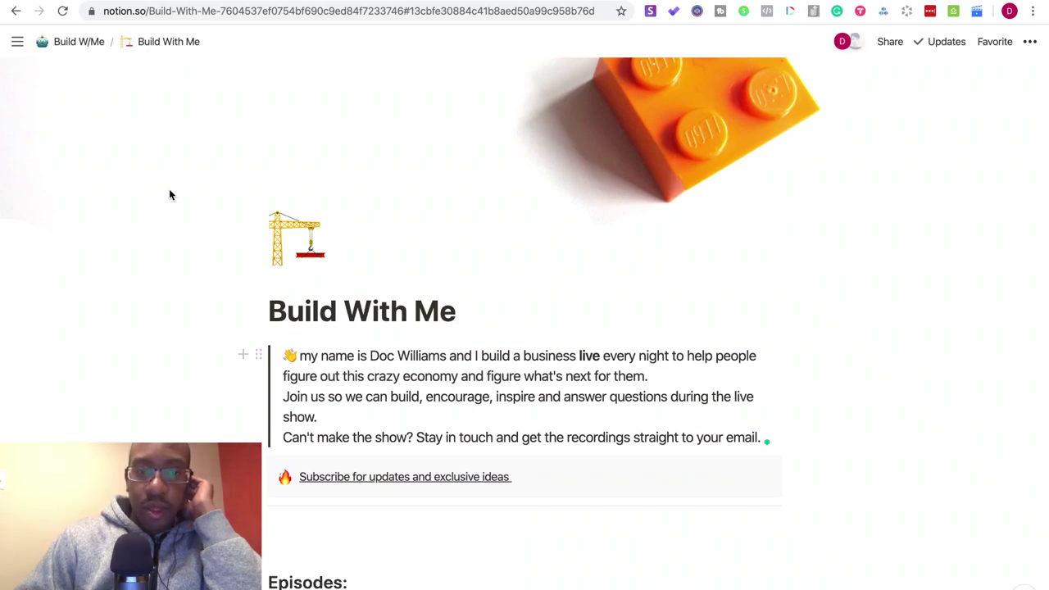
# - Scroll through the Build With Me page and its Episode 8 embed, then go to the paperform.co tab
pyautogui.scroll(-5, 169, 195)
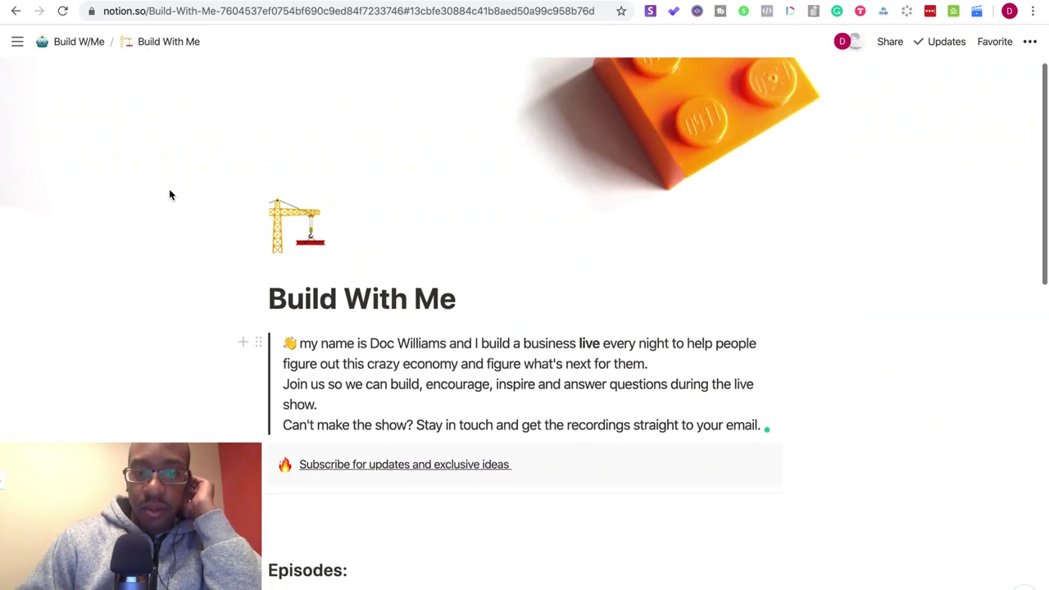
pyautogui.scroll(-3, 169, 195)
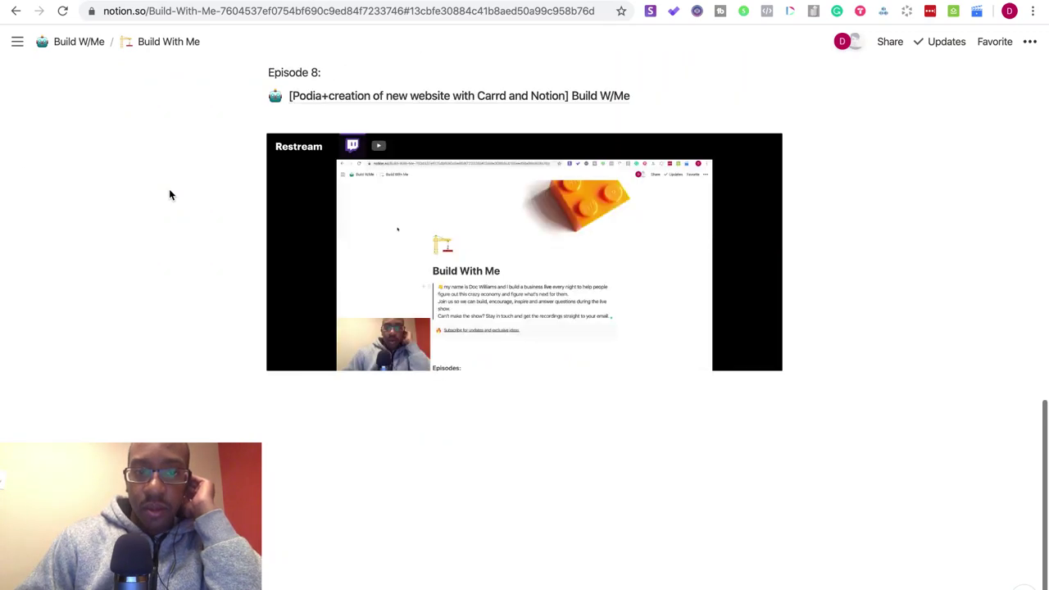
pyautogui.scroll(9, 170, 194)
pyautogui.scroll(-9, 170, 194)
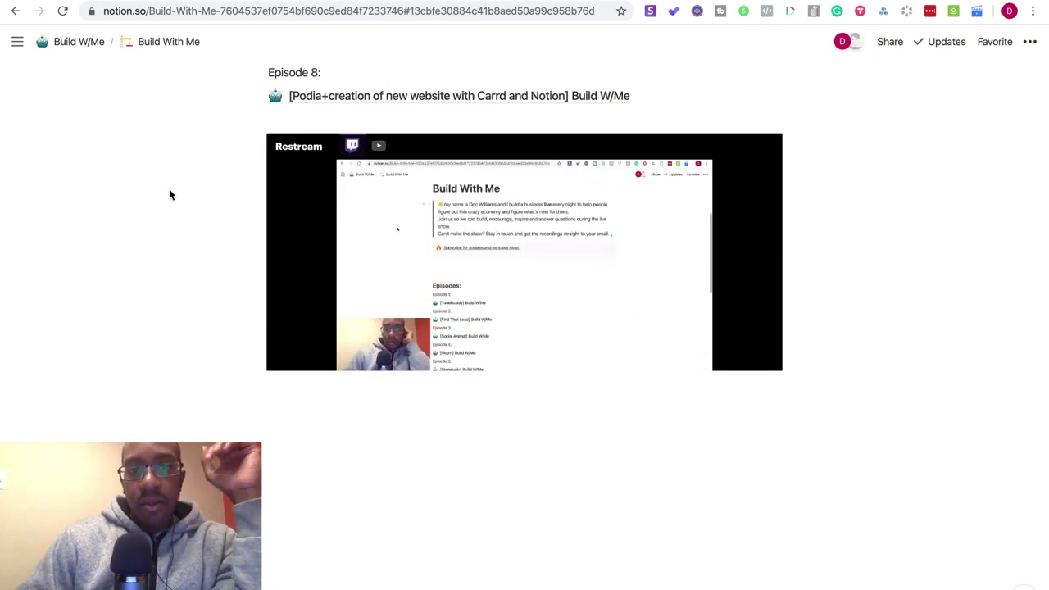
pyautogui.scroll(10, 170, 195)
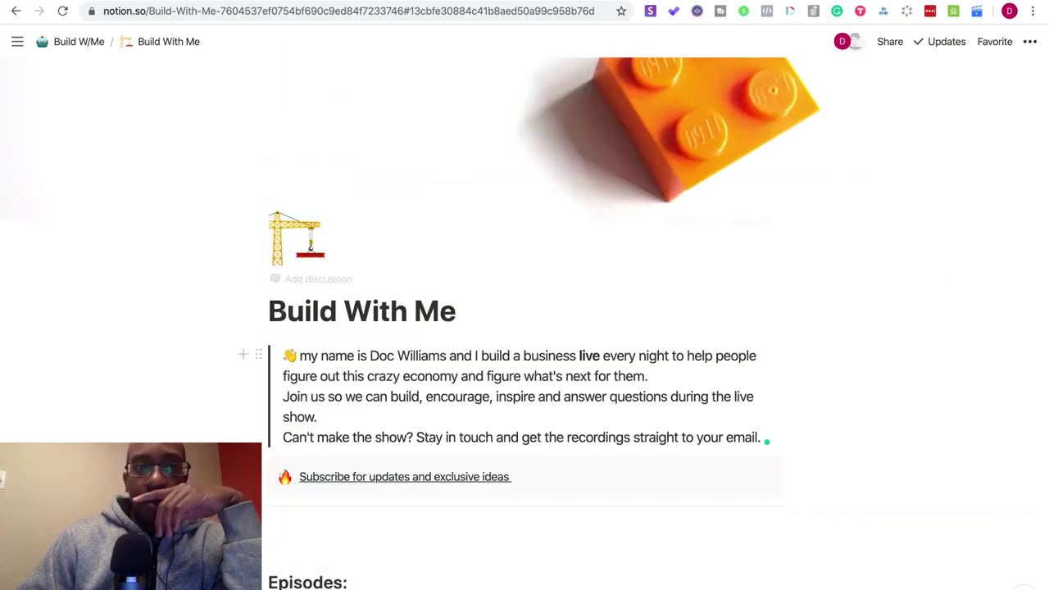
pyautogui.hotkey('ctrl', 'Tab')
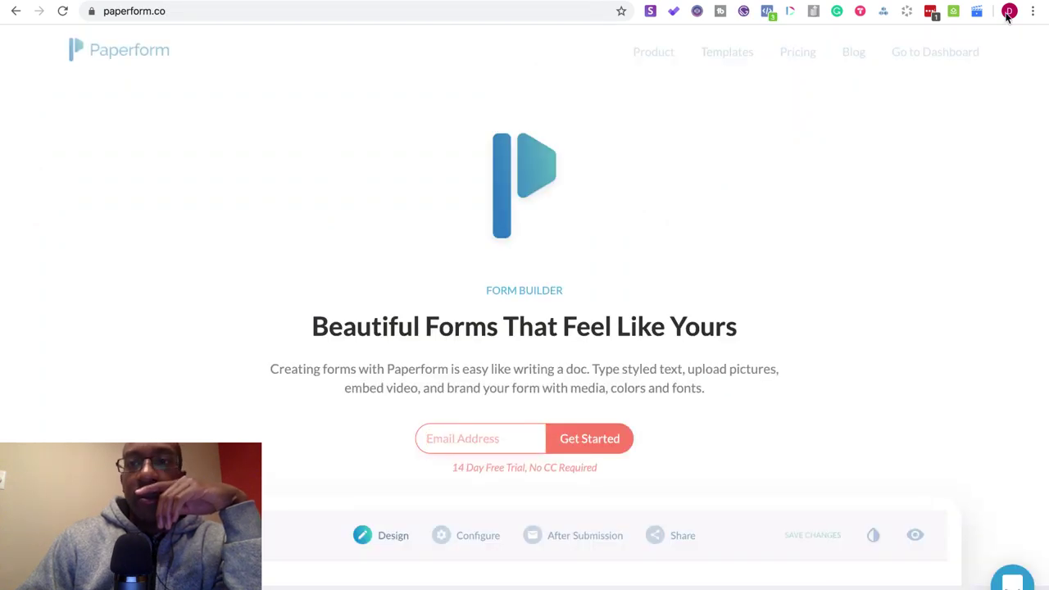
# - Upload Branding 101_ 4 Stages of Awareness.mp4 and place it after 30 Day Rev Challenge.mp4
pyautogui.click(958, 52)
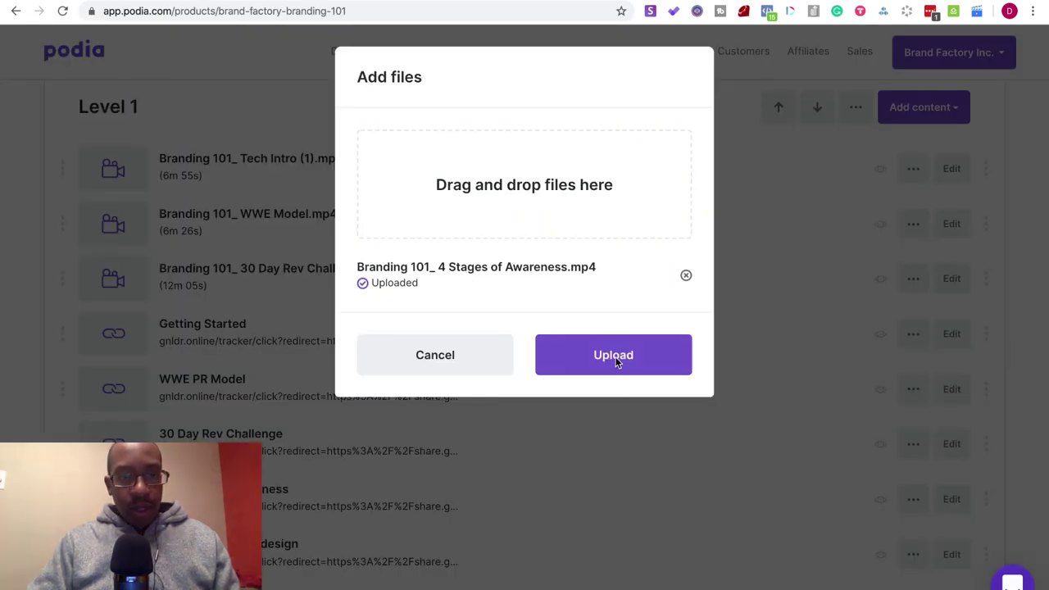
pyautogui.click(616, 361)
pyautogui.scroll(-3, 374, 358)
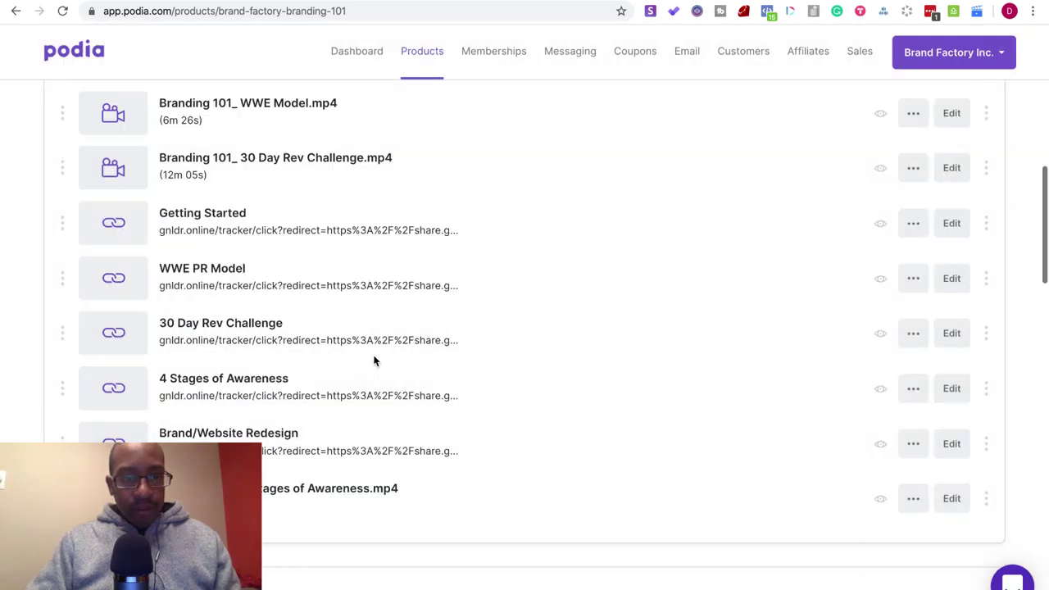
pyautogui.scroll(1, 374, 360)
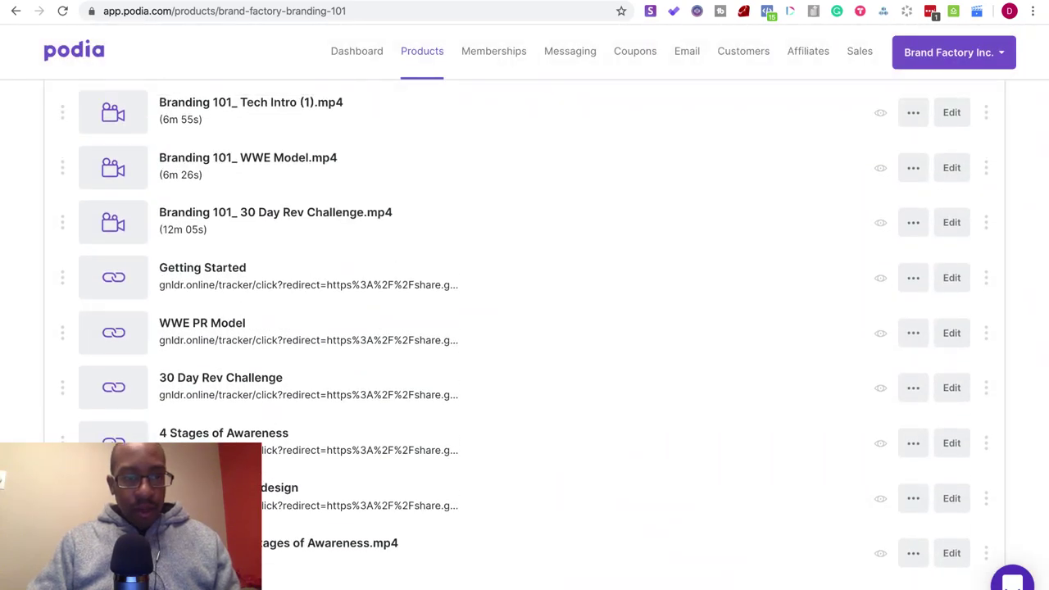
pyautogui.moveTo(62, 545); pyautogui.dragTo(70, 264)
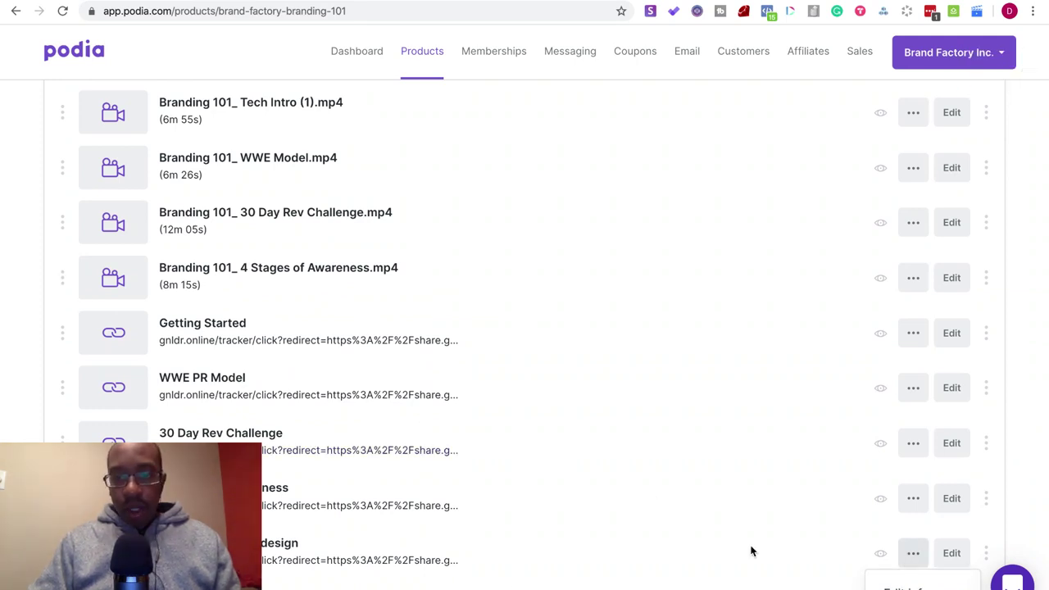
# - Take the Brand/Website Redesign link's tracker URL and load it in another tab
pyautogui.click(913, 552)
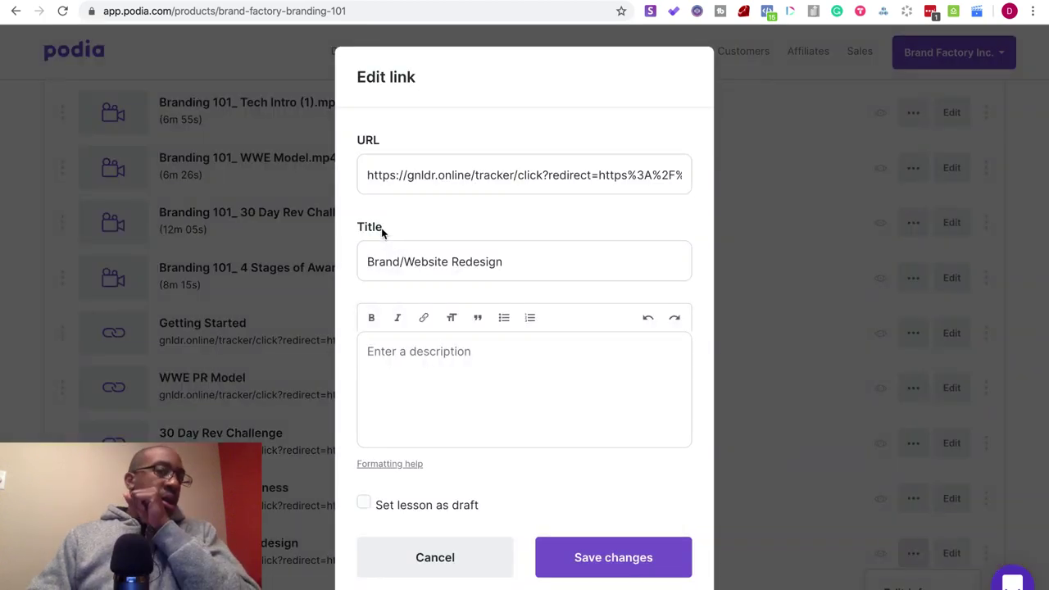
pyautogui.click(403, 174)
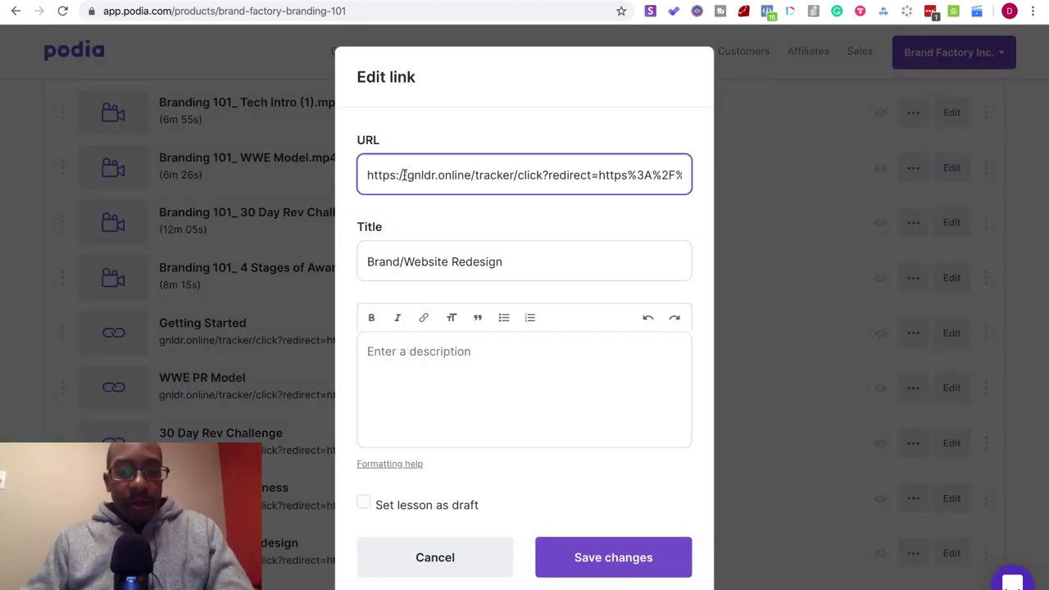
pyautogui.hotkey('ctrl', 'a')
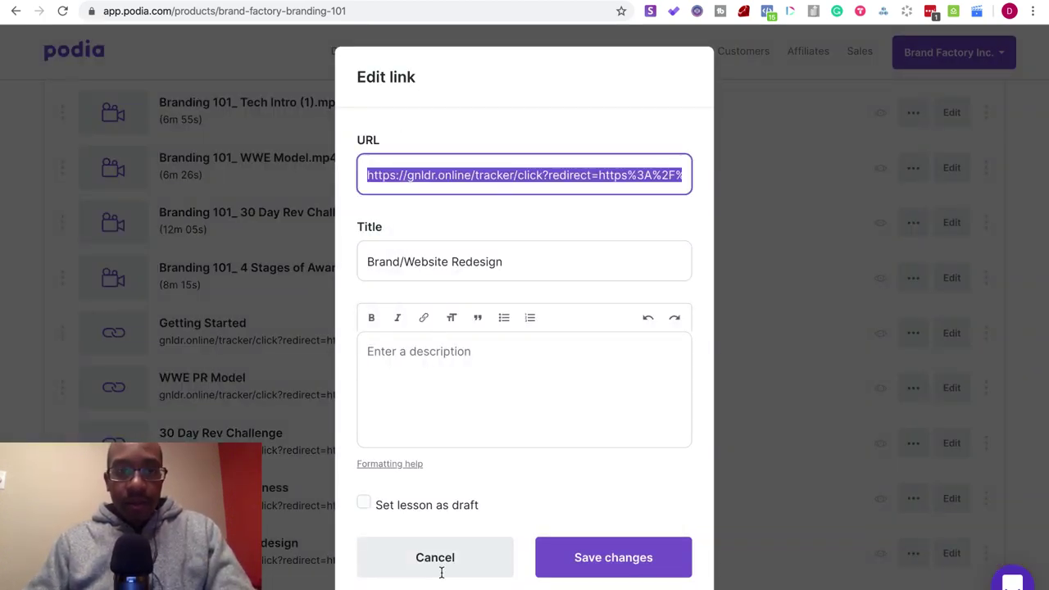
pyautogui.click(441, 557)
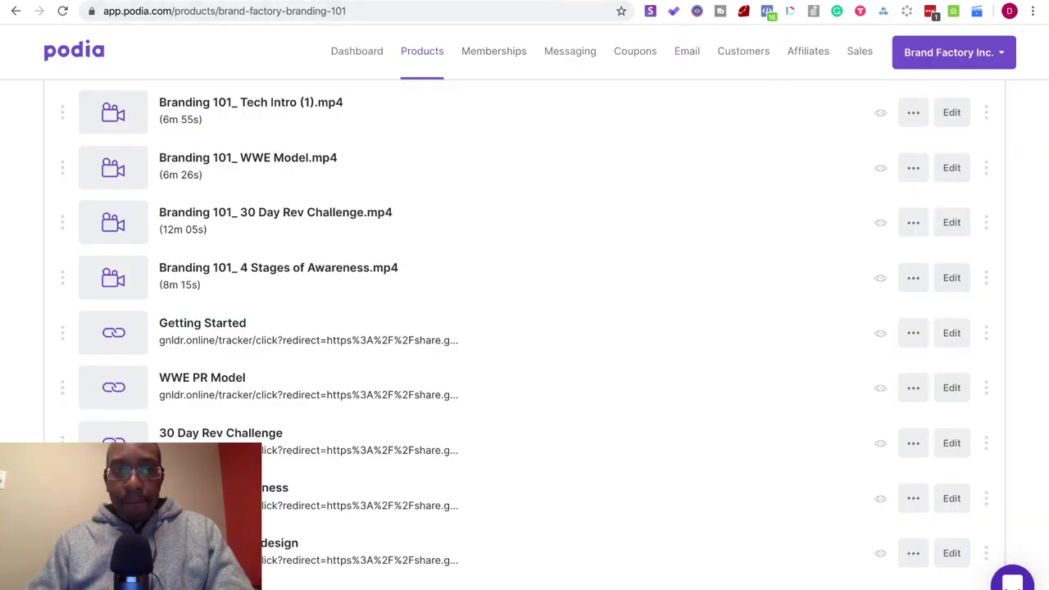
pyautogui.hotkey('ctrl', 'Tab')
pyautogui.click(434, 11)
pyautogui.hotkey('ctrl', 'v')
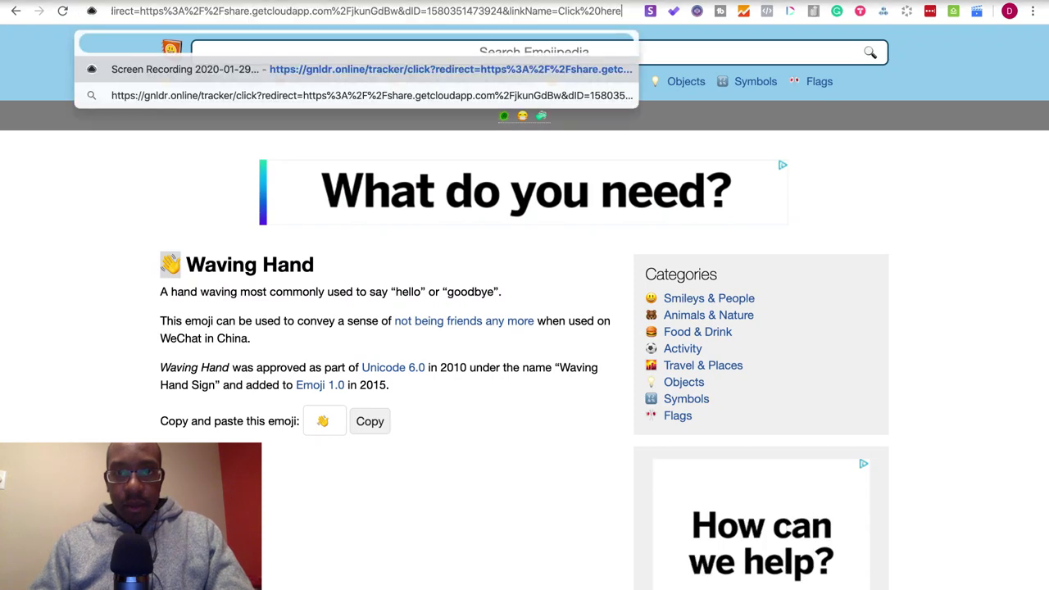
pyautogui.press('Return')
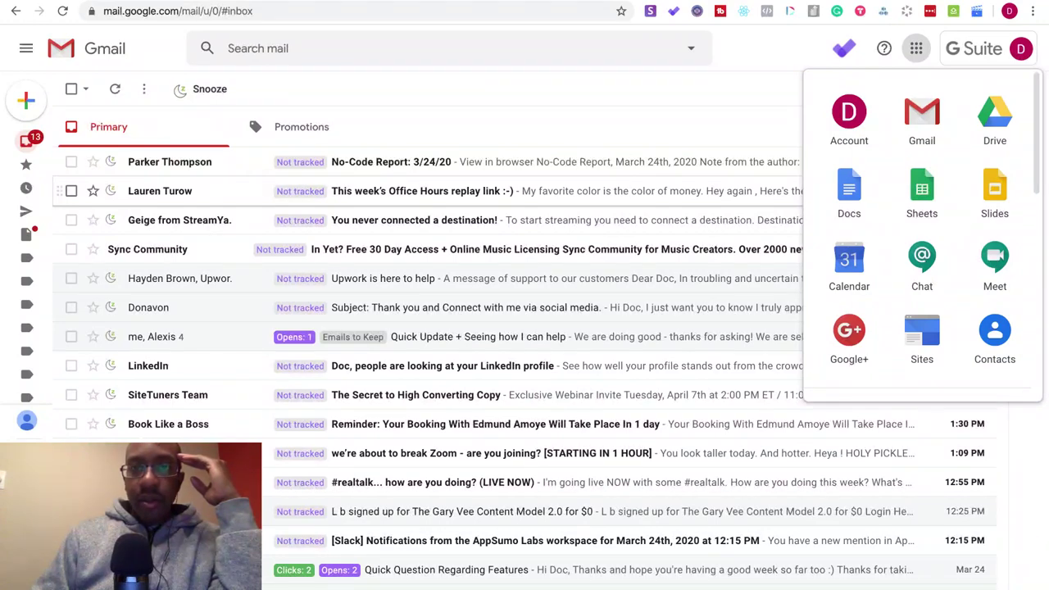
# - Create a new Paperform space named 'Build With Me'
pyautogui.hotkey('ctrl', 'Tab')
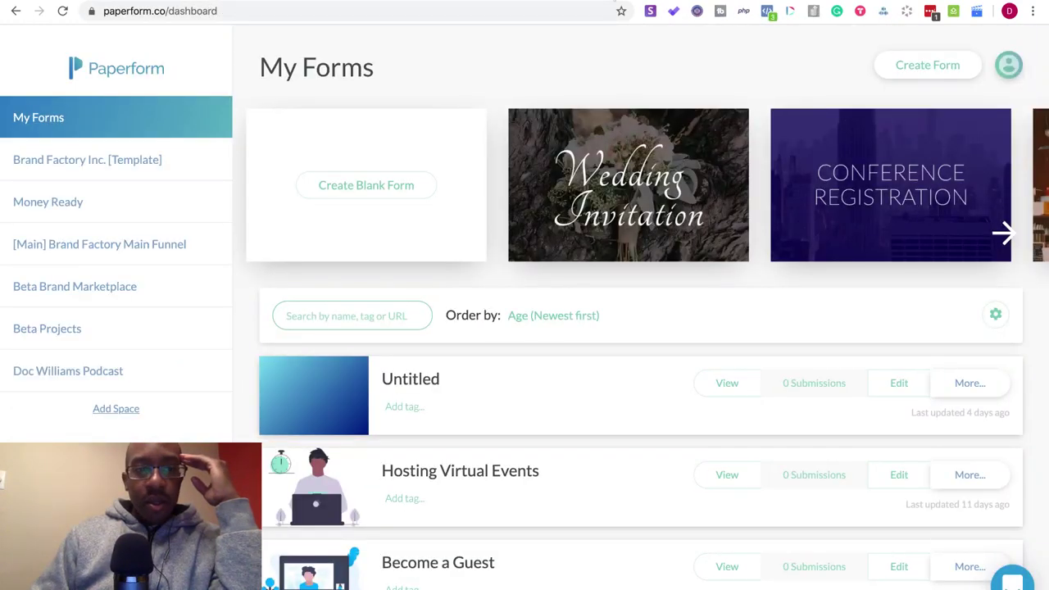
pyautogui.click(105, 409)
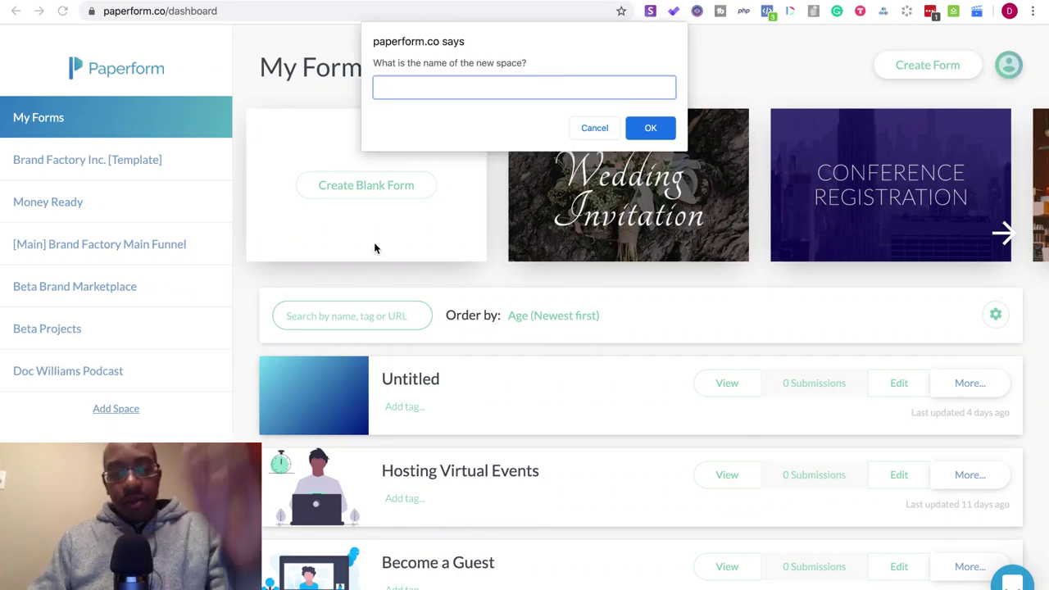
pyautogui.write('Build ')
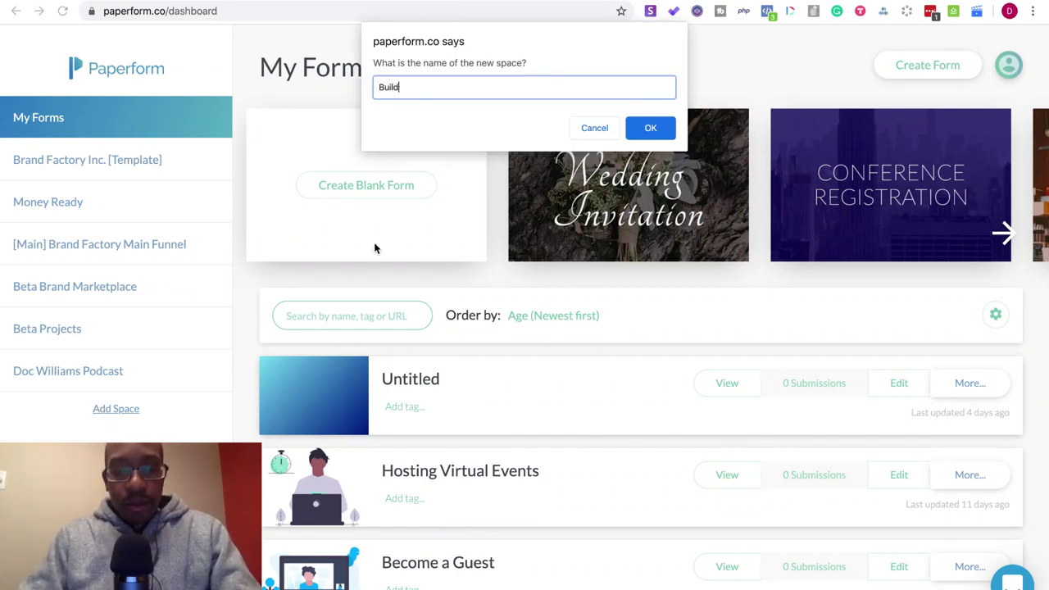
pyautogui.write('With Me')
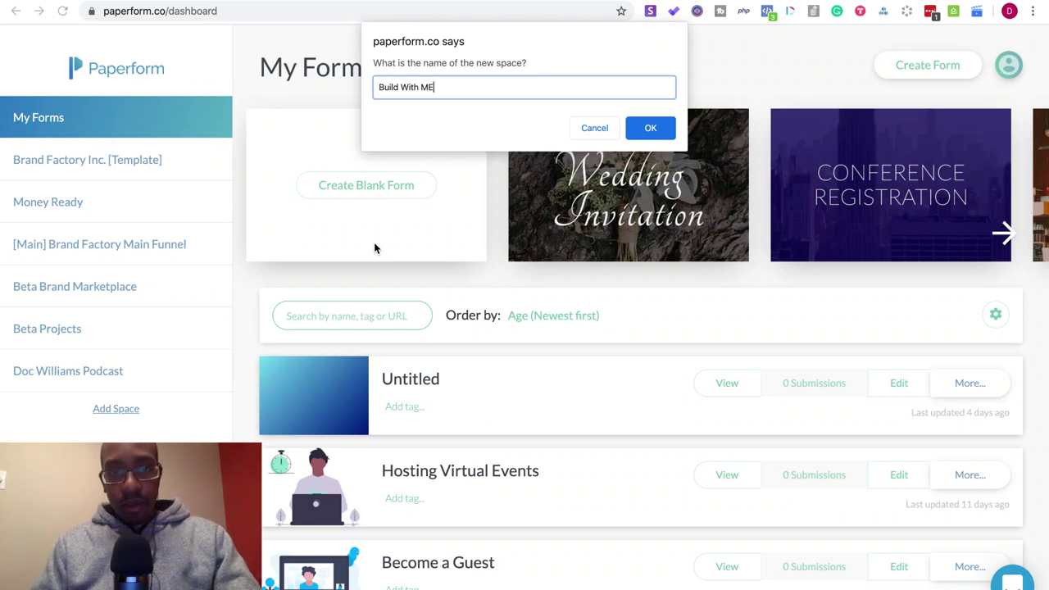
pyautogui.click(651, 131)
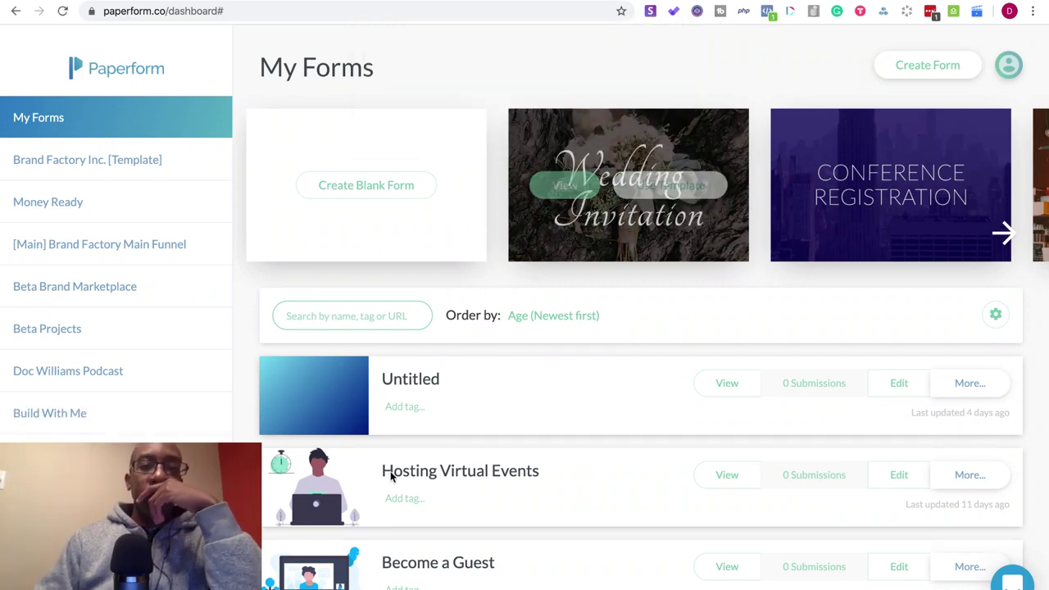
# - In the Build With Me space, create a new form from scratch
pyautogui.click(96, 419)
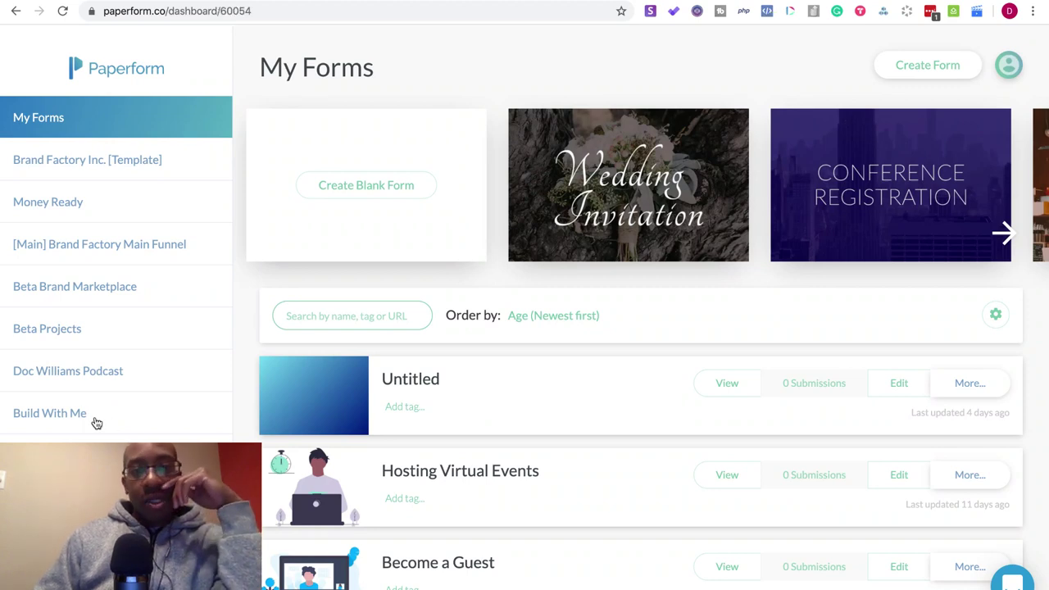
pyautogui.click(728, 392)
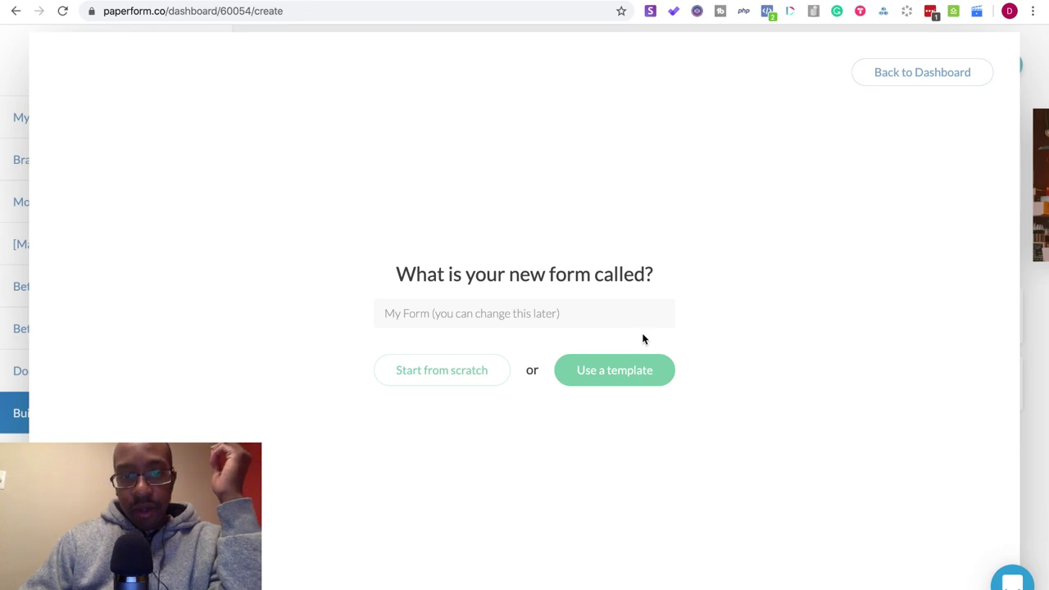
pyautogui.click(482, 373)
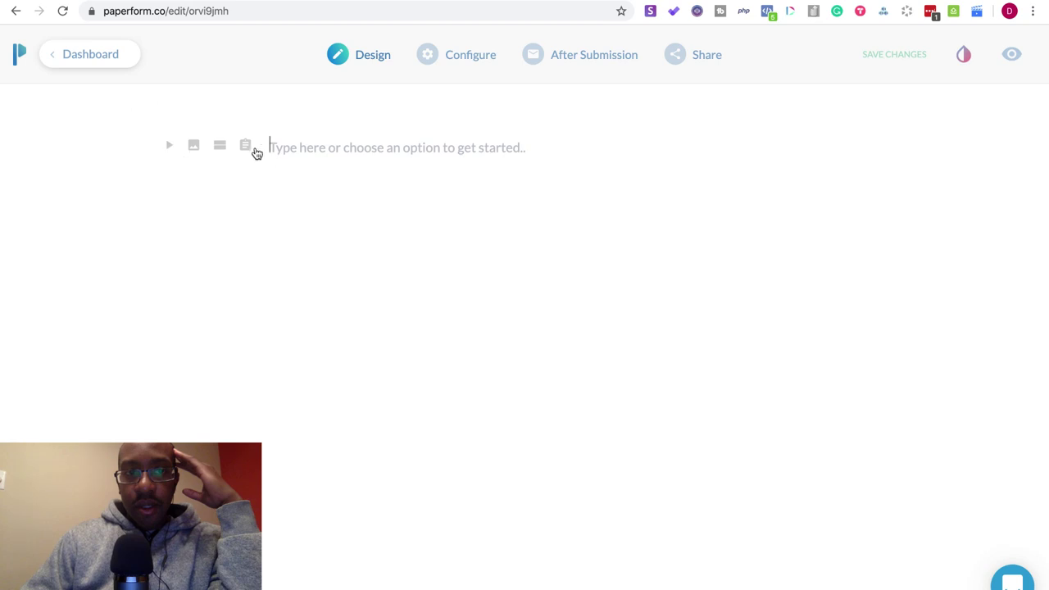
# - Add an Email question titled 'Your preferred email:'
pyautogui.click(245, 147)
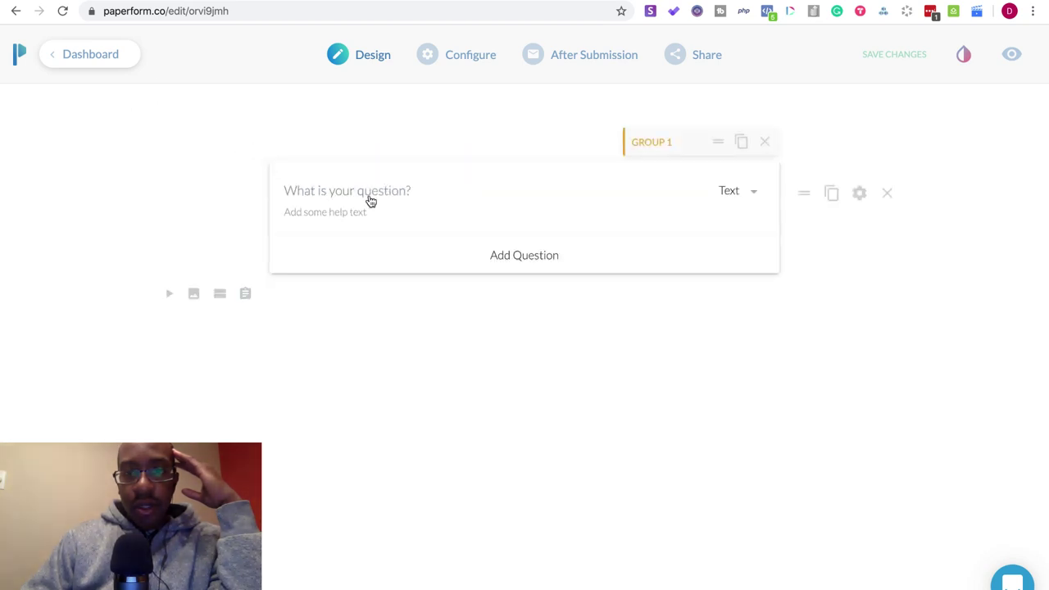
pyautogui.click(728, 194)
pyautogui.click(711, 248)
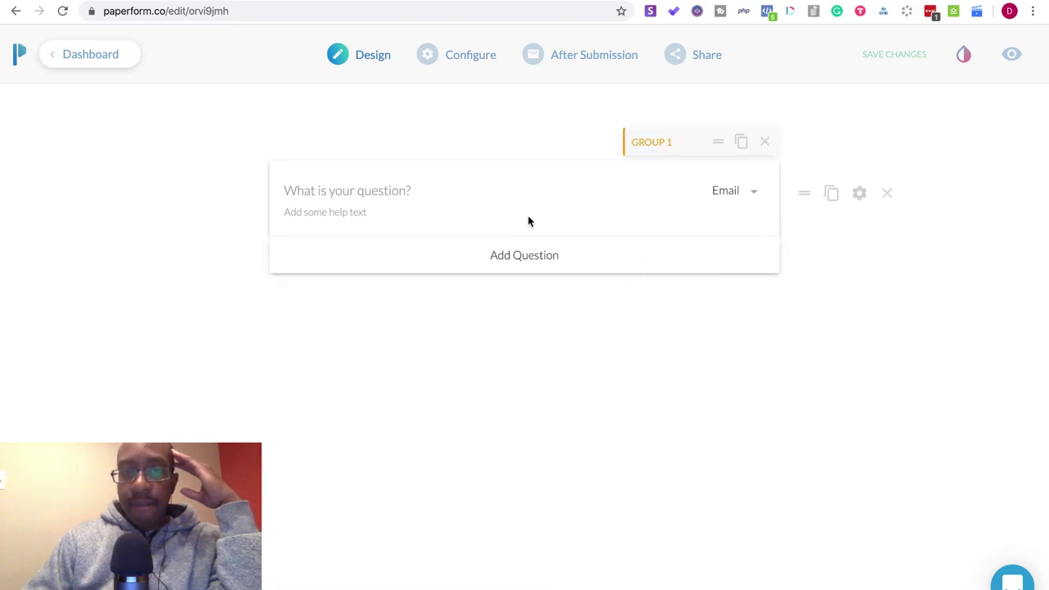
pyautogui.click(414, 190)
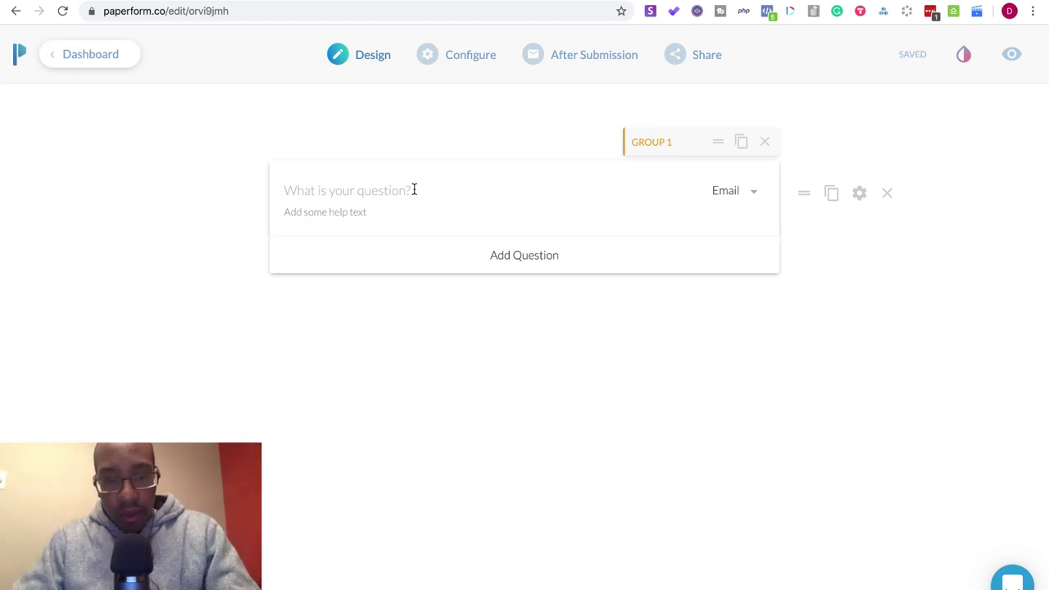
pyautogui.write('You')
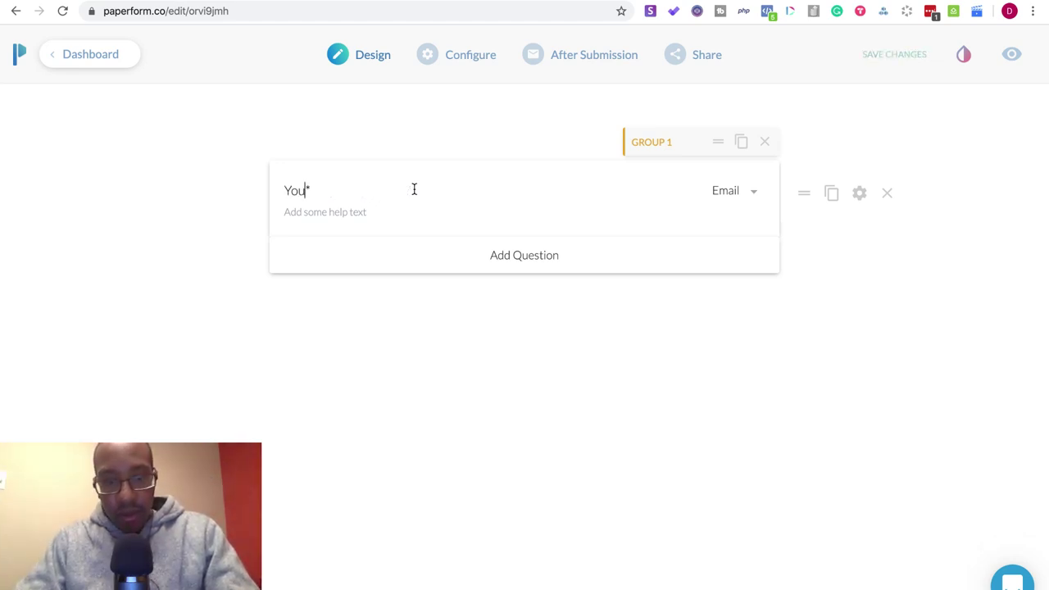
pyautogui.write('r ')
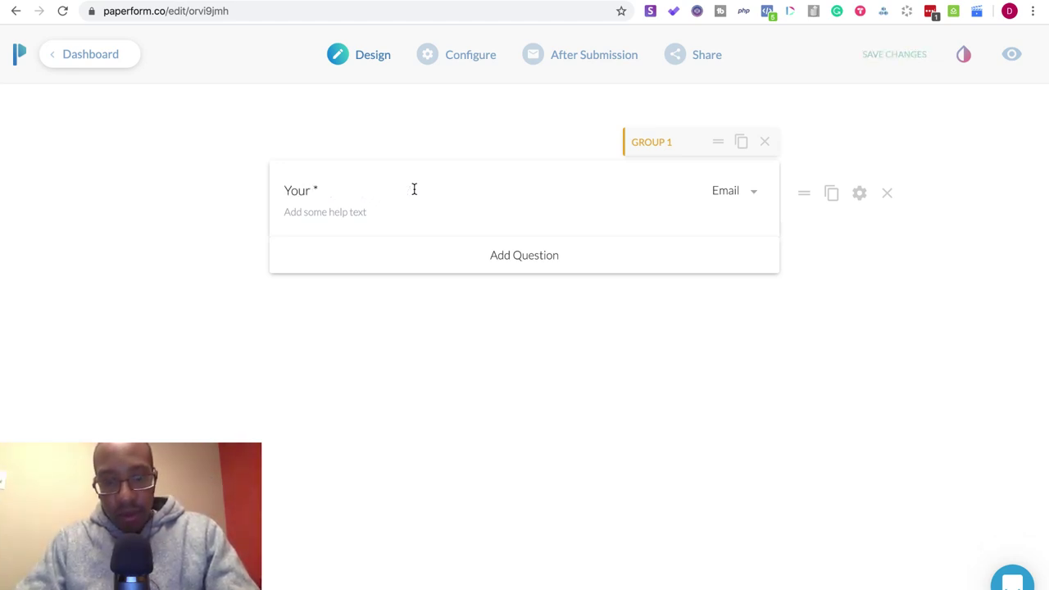
pyautogui.write('best')
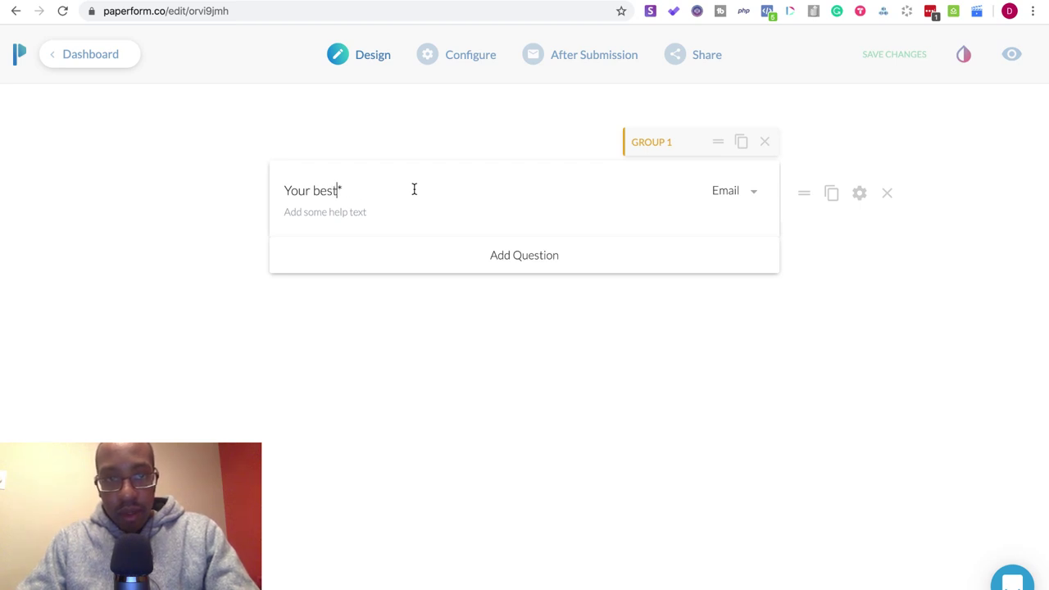
pyautogui.write('preferred ')
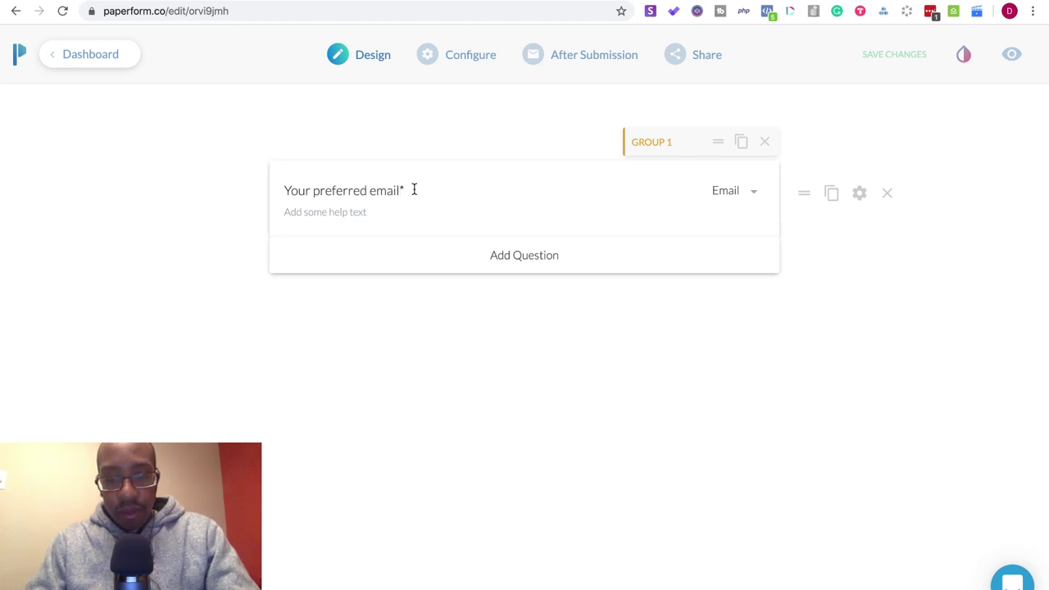
pyautogui.write('email:')
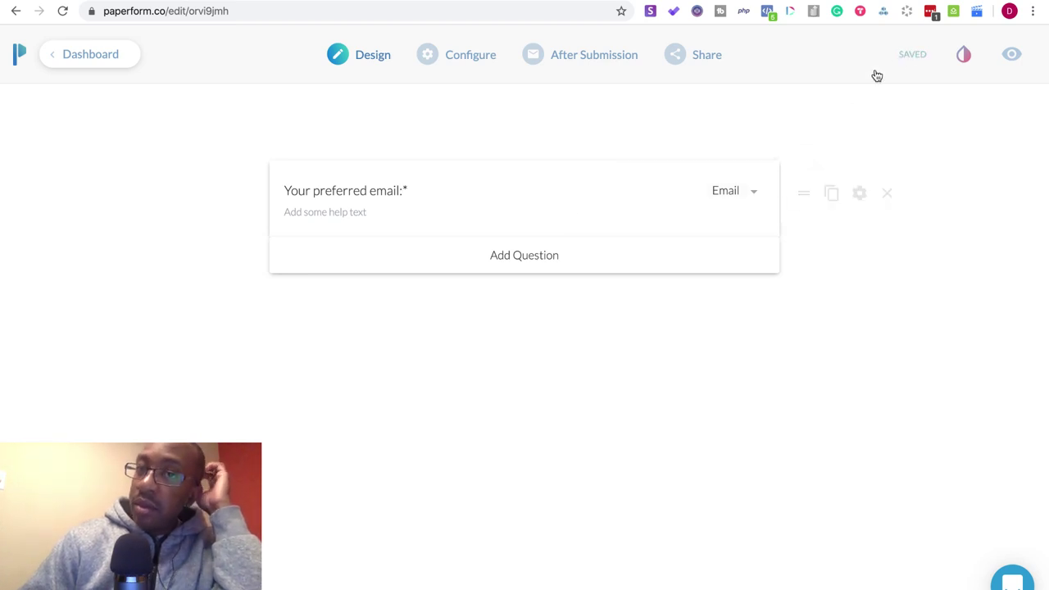
# - Save the form, check it in a preview tab, then go to Configure details
pyautogui.click(908, 55)
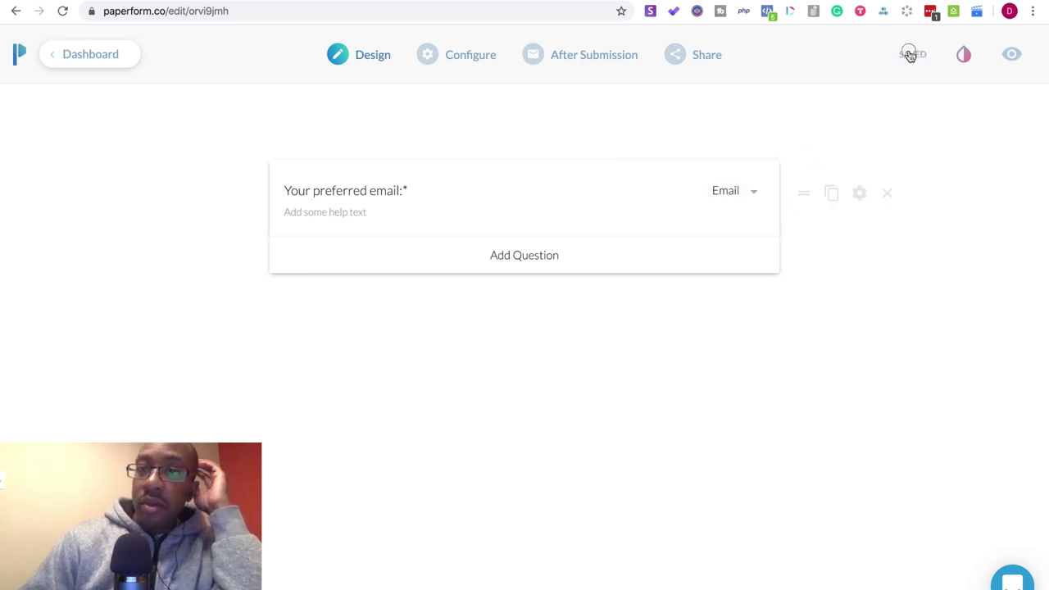
pyautogui.click(1016, 55)
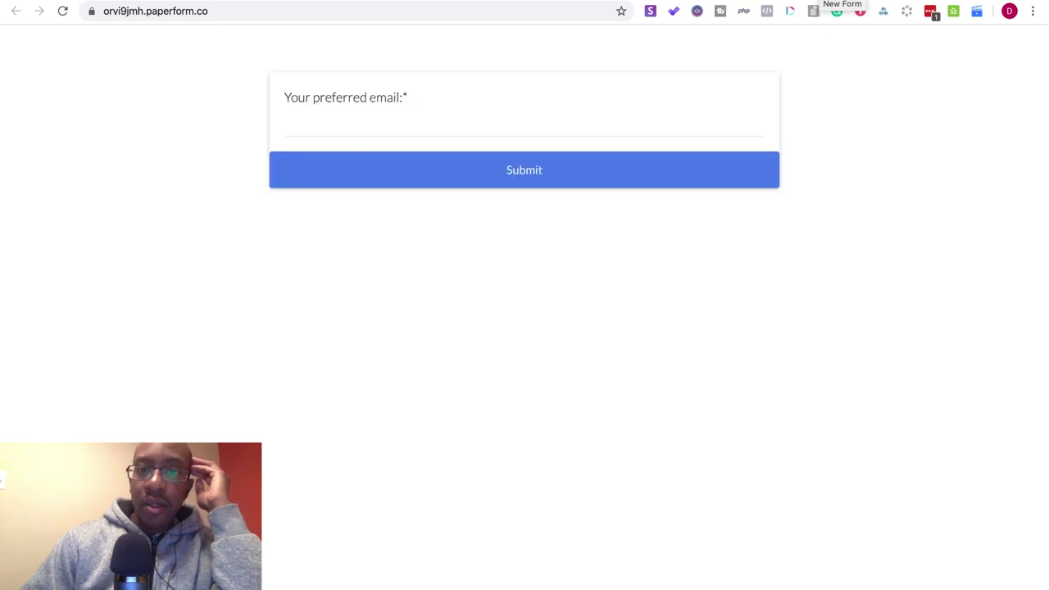
pyautogui.press('super+w')
pyautogui.click(451, 68)
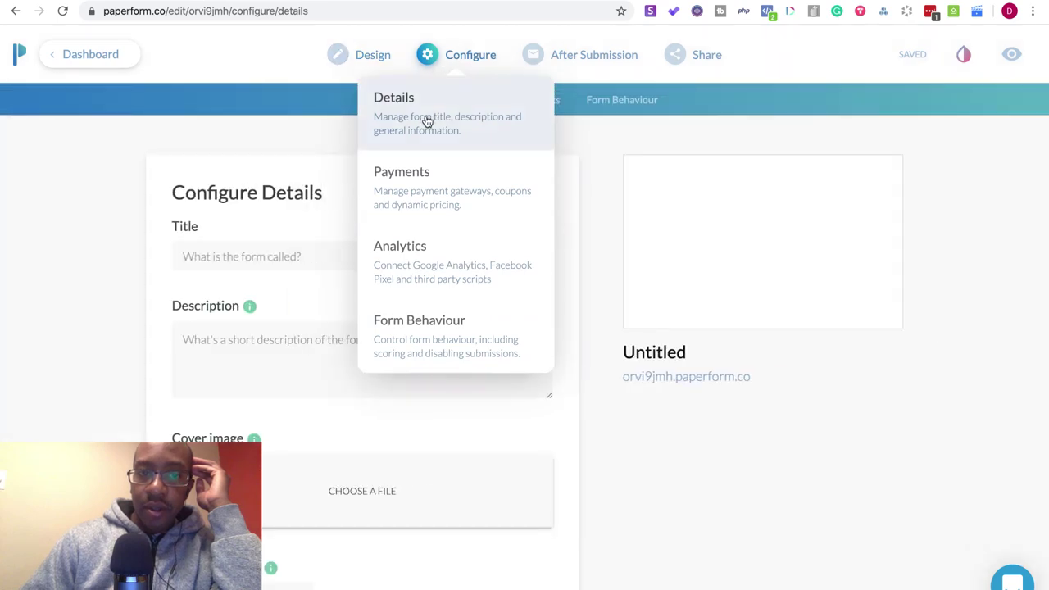
# - Enter 'Basic Optin for Build with me newsletter' in the Title field, correcting a typo
pyautogui.click(228, 260)
pyautogui.write('Basic Opt')
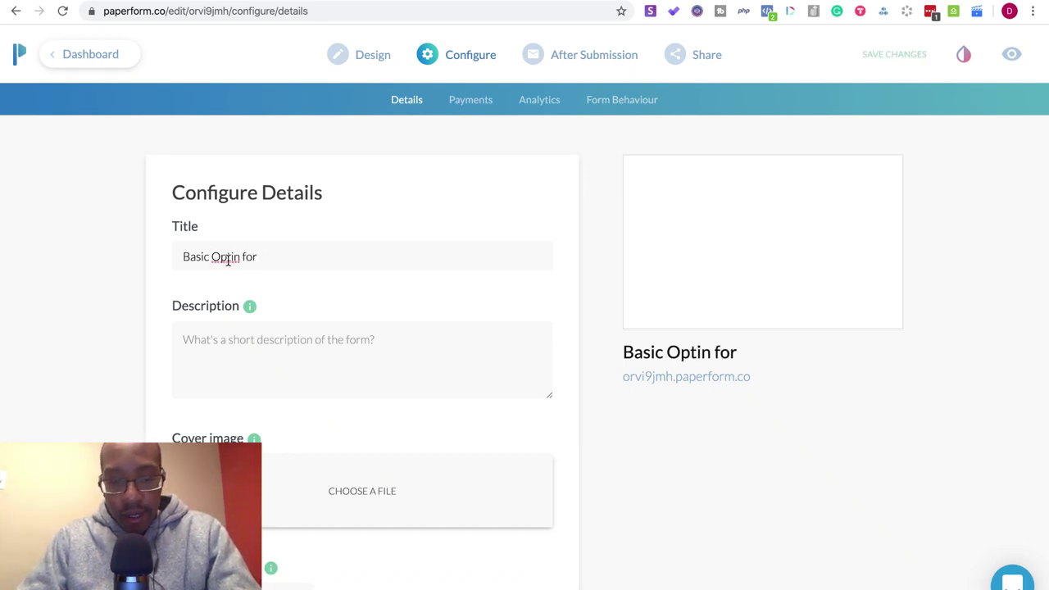
pyautogui.write('in for Build ')
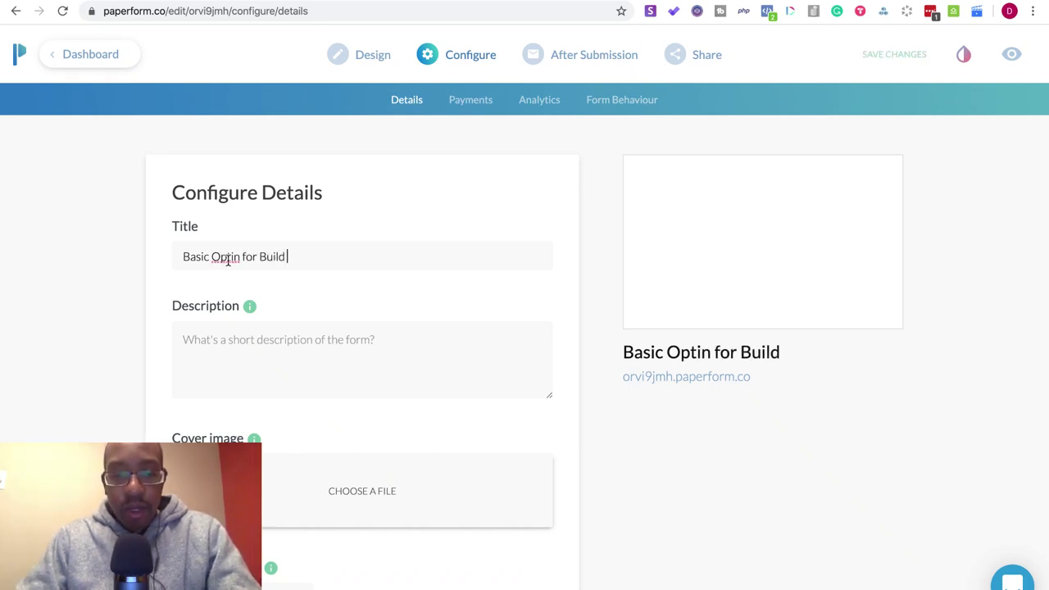
pyautogui.write('with me ne')
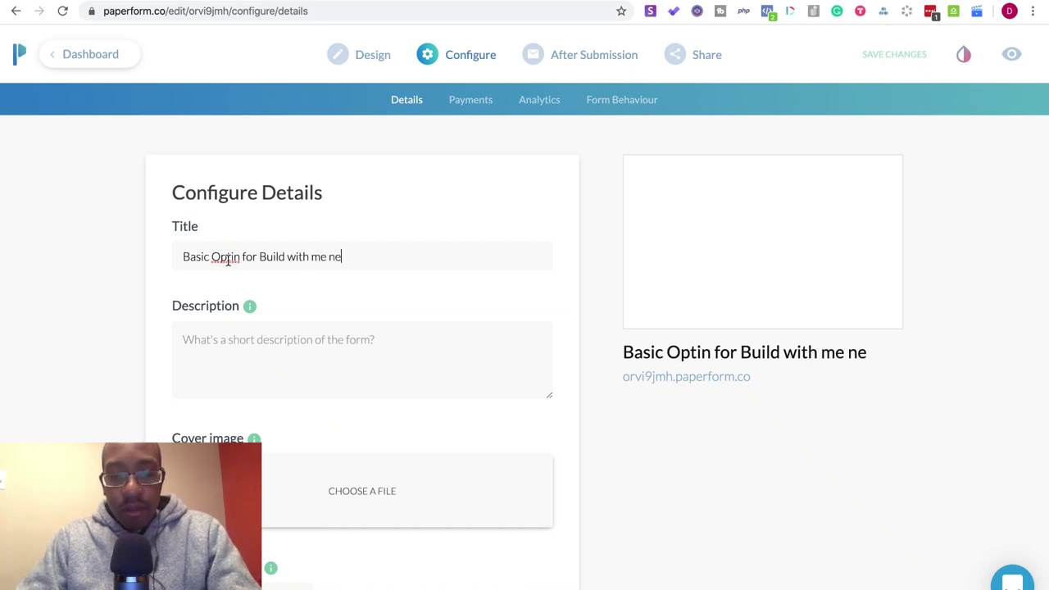
pyautogui.write('wsletee')
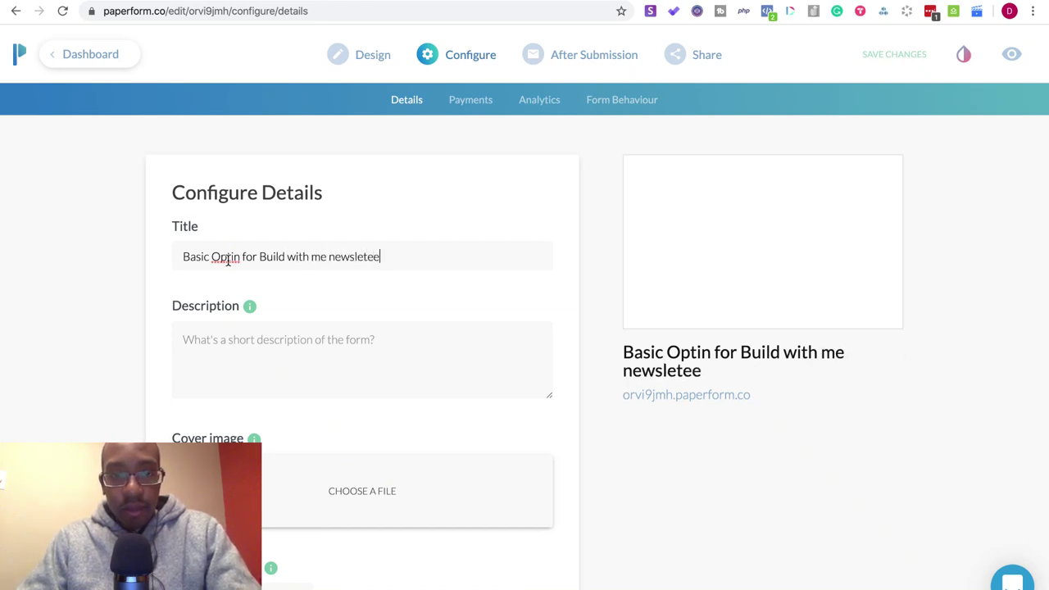
pyautogui.press('BackSpace')
pyautogui.press('BackSpace')
pyautogui.press('BackSpace')
pyautogui.write('tter')
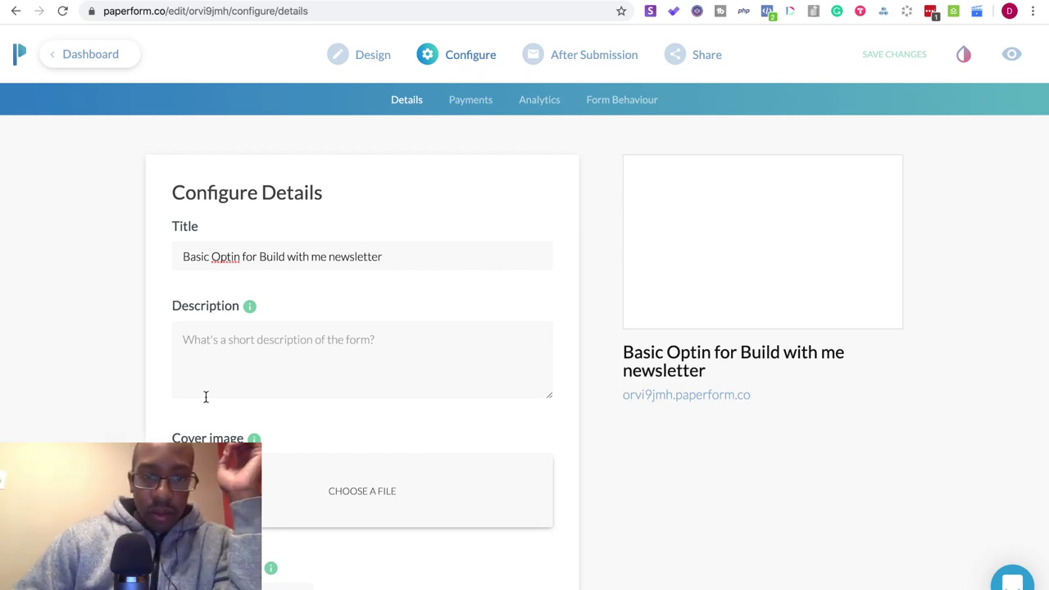
pyautogui.scroll(-1, 215, 422)
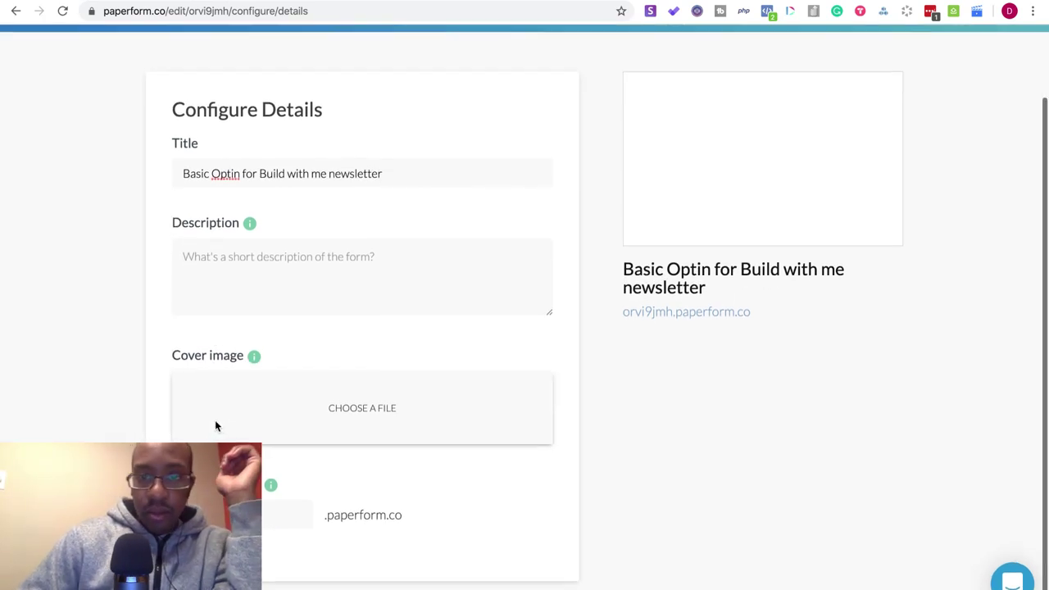
pyautogui.scroll(1, 554, 309)
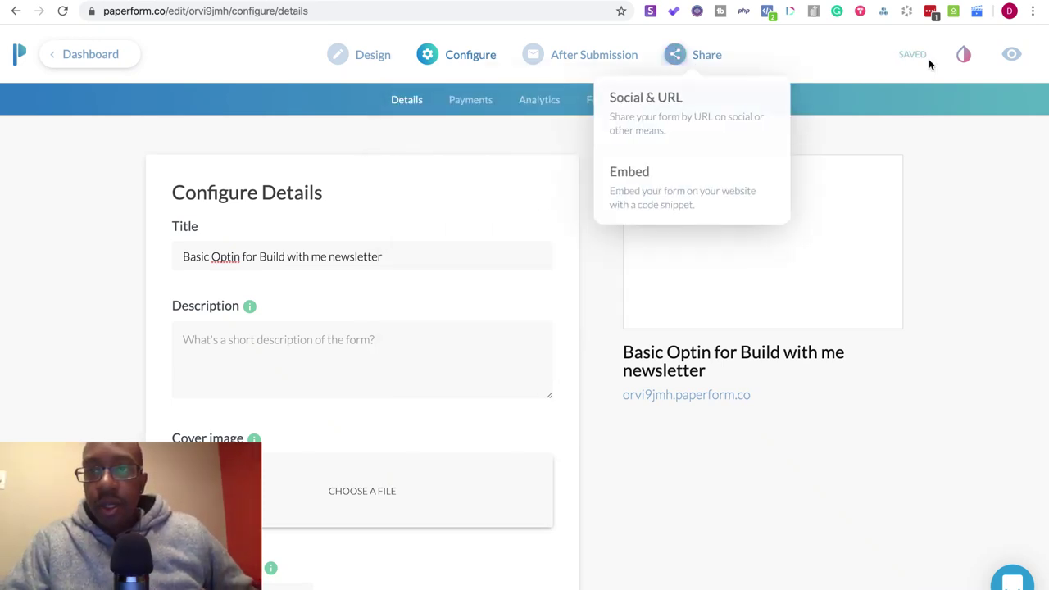
# - Change the theme's Active Color to a near-black navy, leaving text colour unchanged, and return to the editor
pyautogui.click(964, 54)
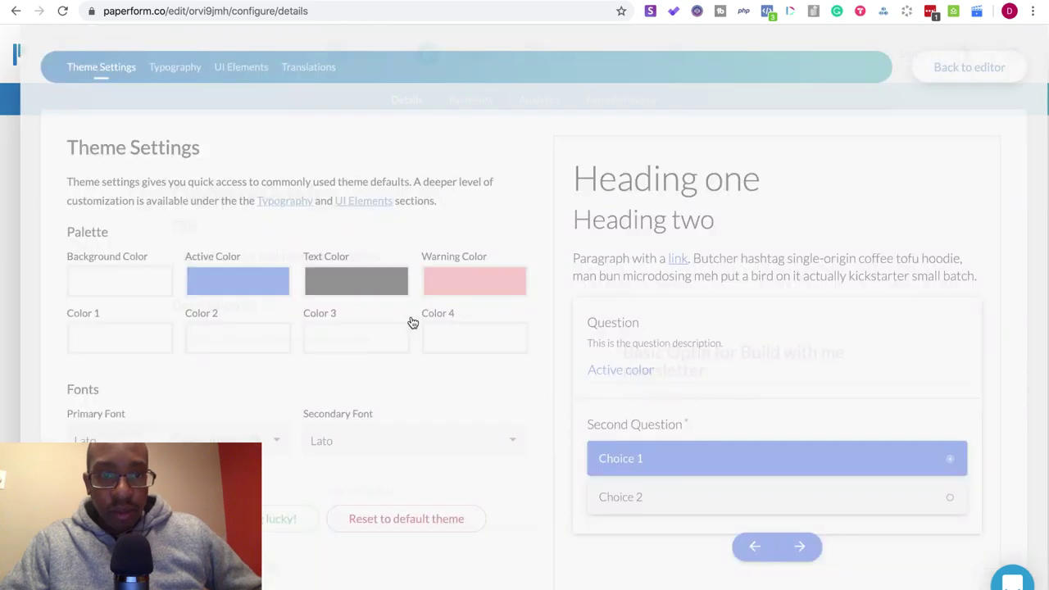
pyautogui.click(320, 287)
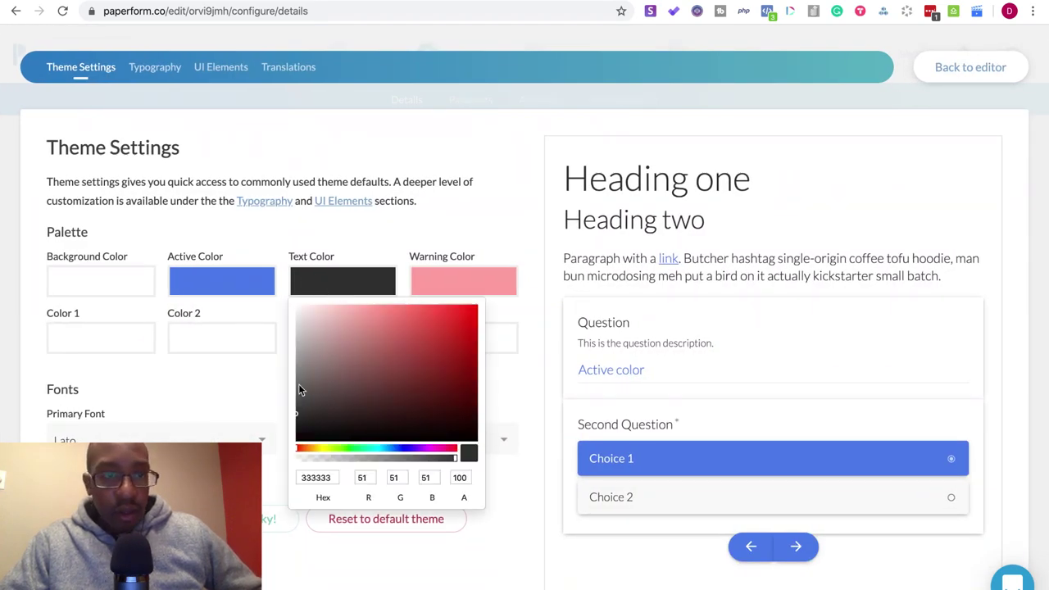
pyautogui.click(237, 379)
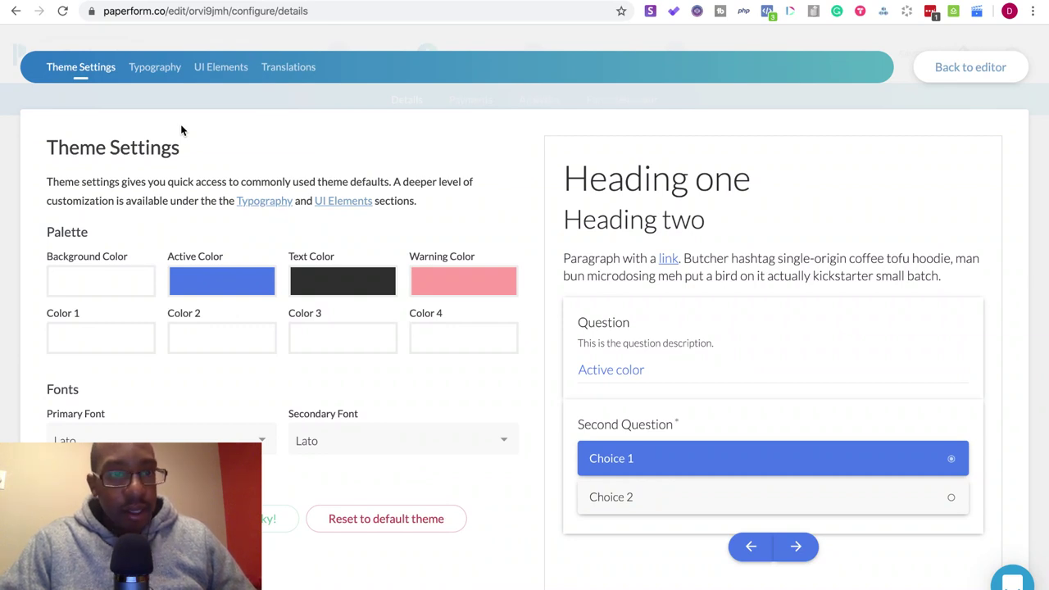
pyautogui.click(225, 280)
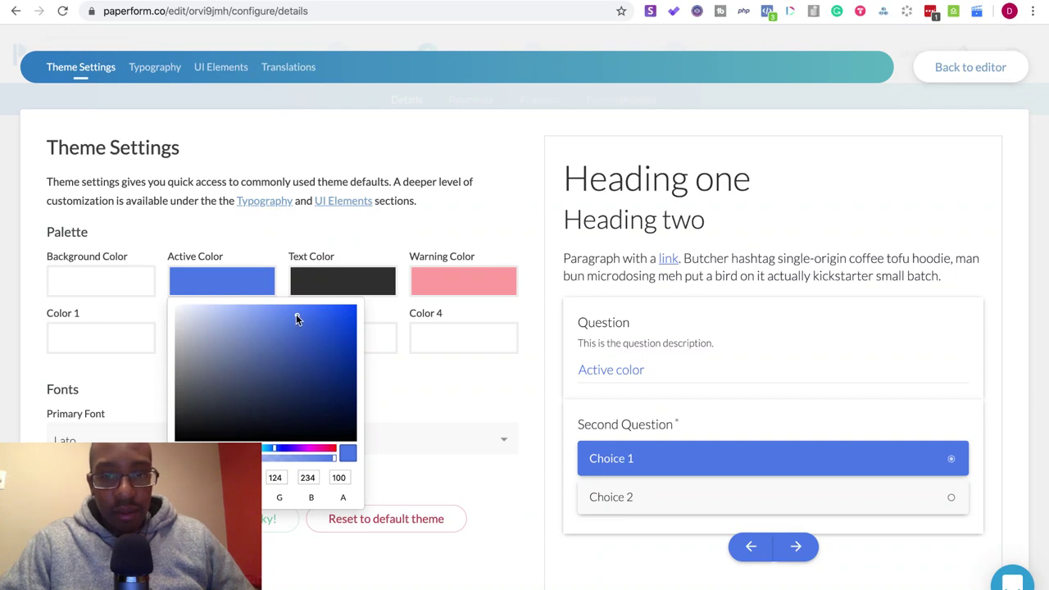
pyautogui.moveTo(296, 317); pyautogui.dragTo(268, 402)
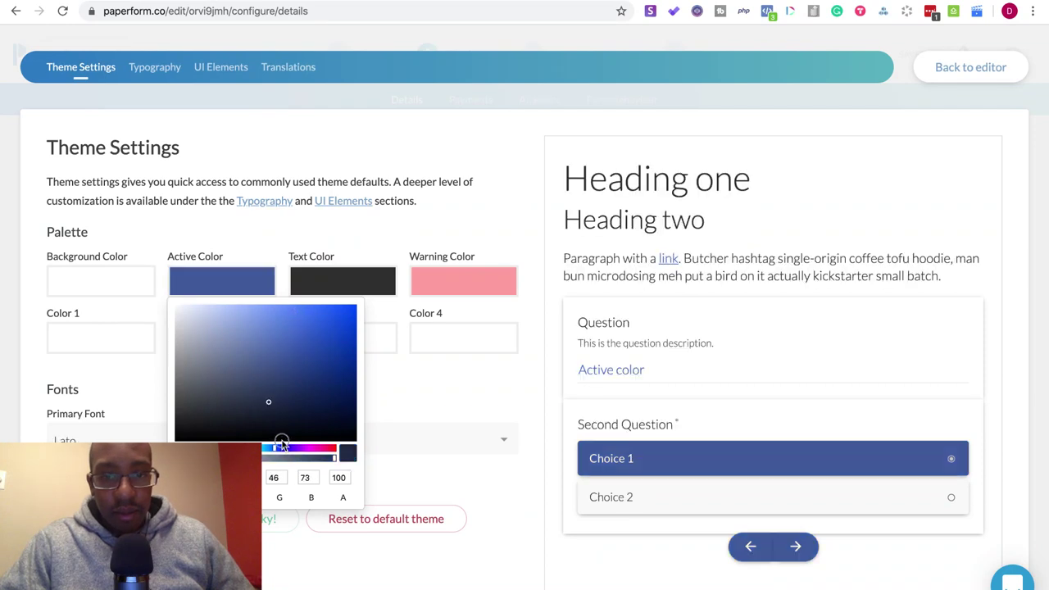
pyautogui.moveTo(281, 439)
pyautogui.mouseDown()
pyautogui.moveTo(295, 414)
pyautogui.moveTo(319, 422)
pyautogui.mouseUp()
pyautogui.click(456, 422)
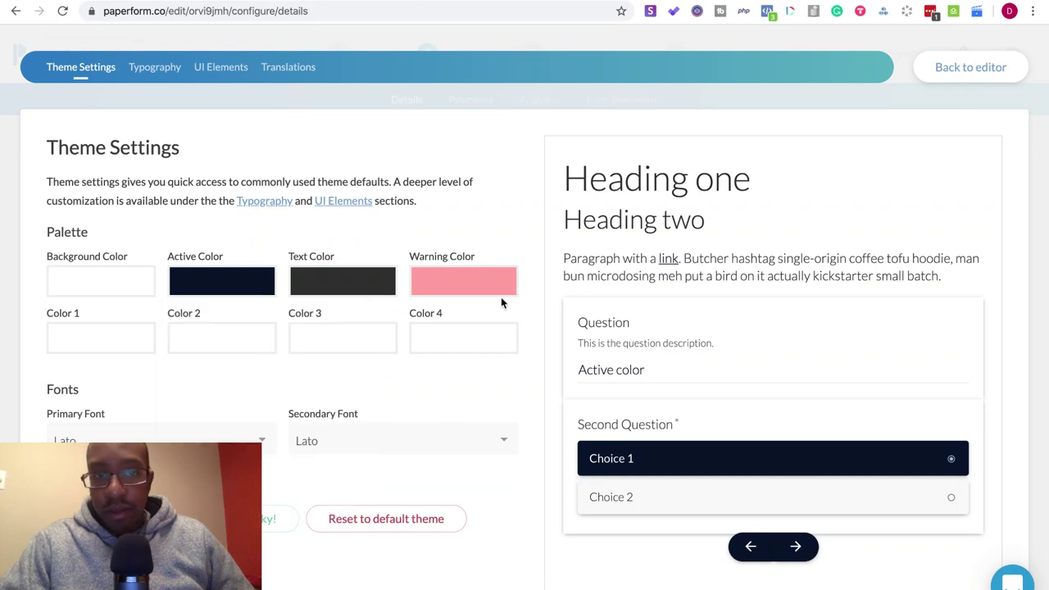
pyautogui.click(948, 66)
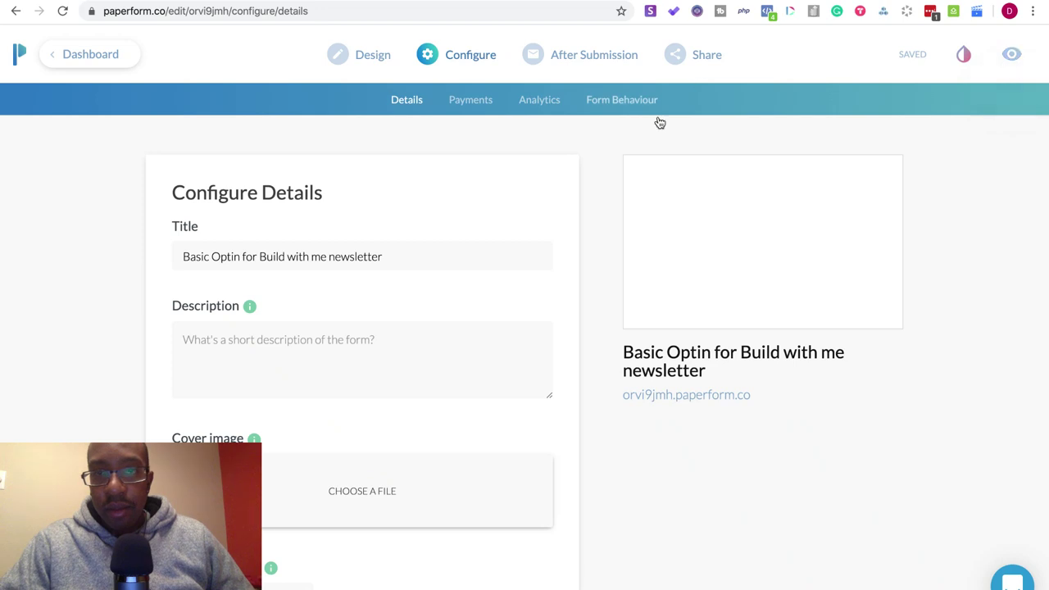
# - Preview the restyled form, grab its Inline embed code, and return to the Notion tab
pyautogui.click(1009, 54)
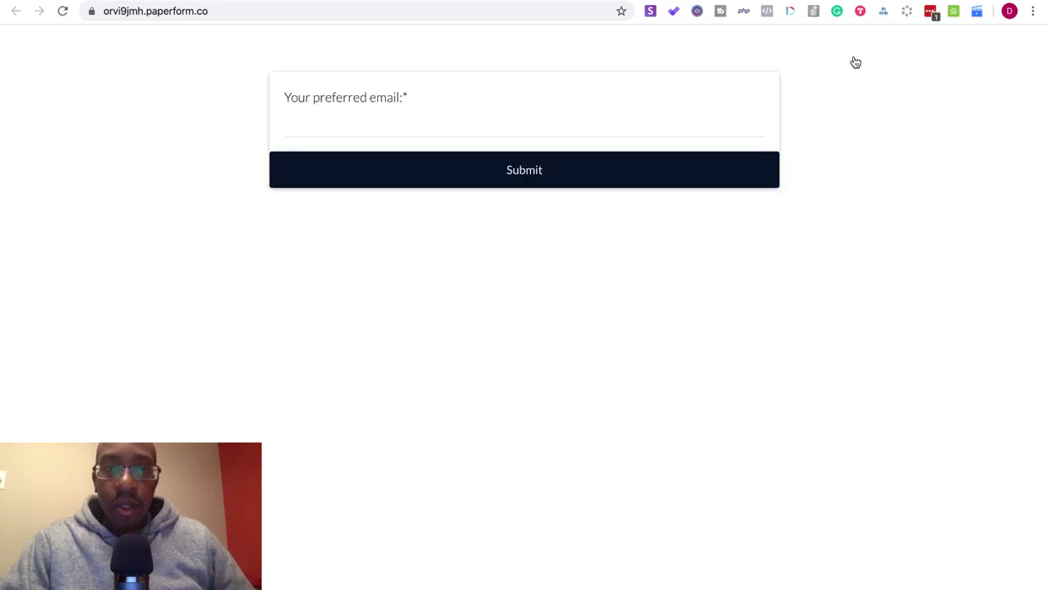
pyautogui.click(773, 3)
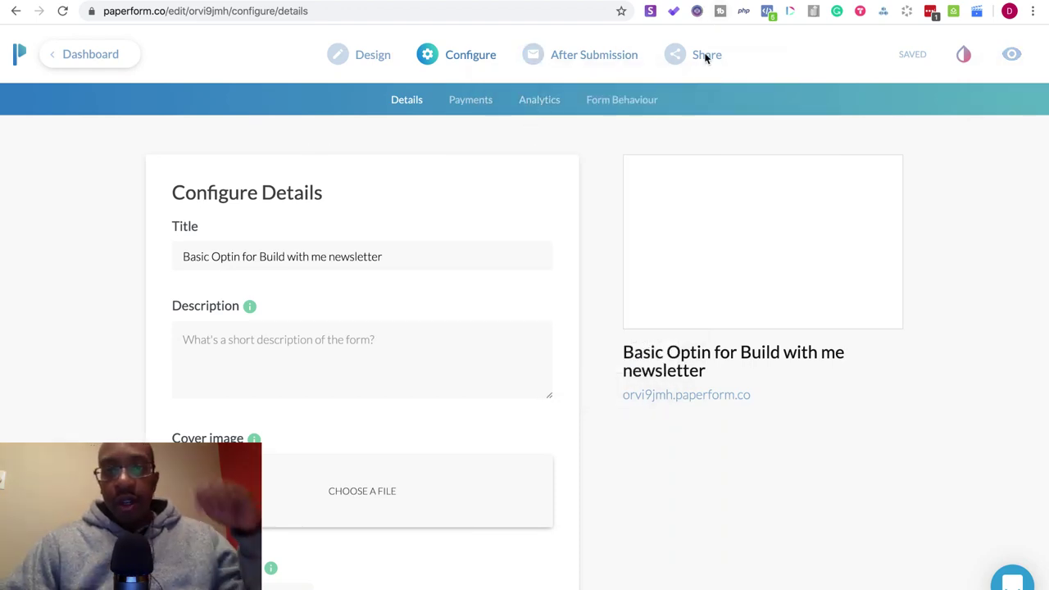
pyautogui.moveTo(704, 54)
pyautogui.click(677, 169)
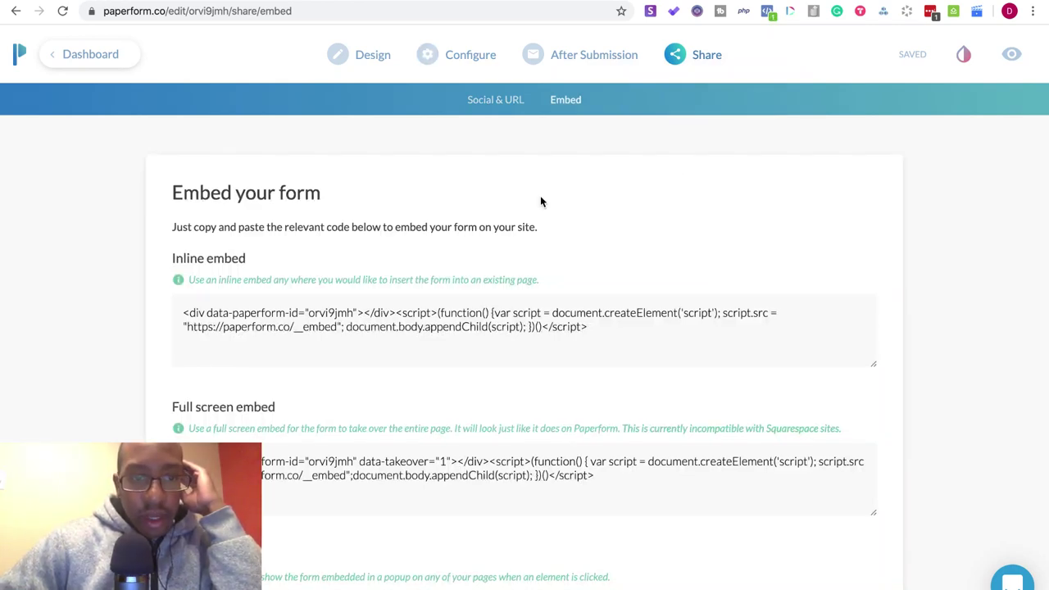
pyautogui.click(661, 335)
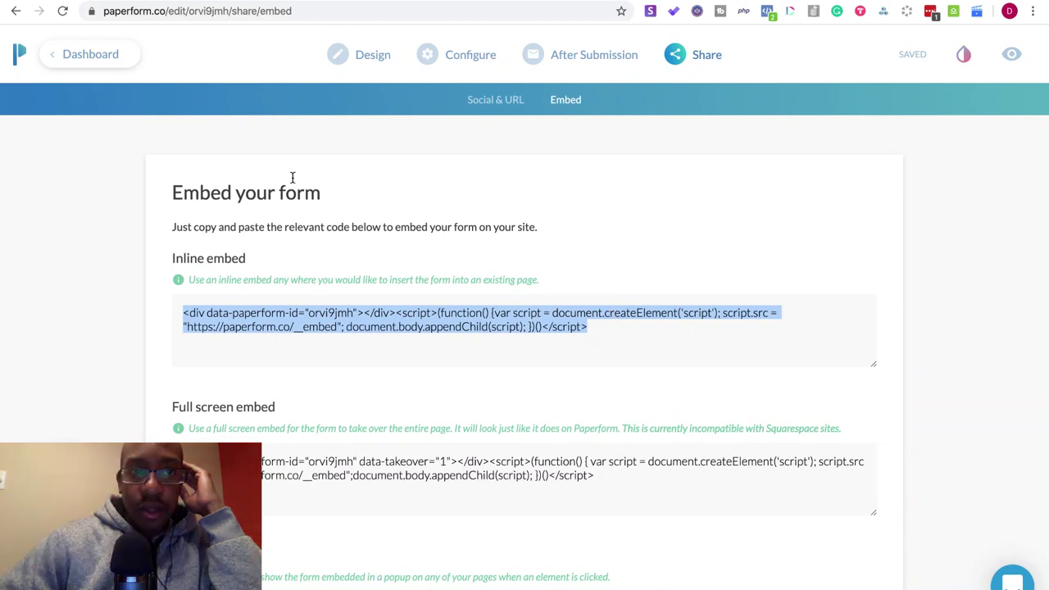
pyautogui.click(240, 1)
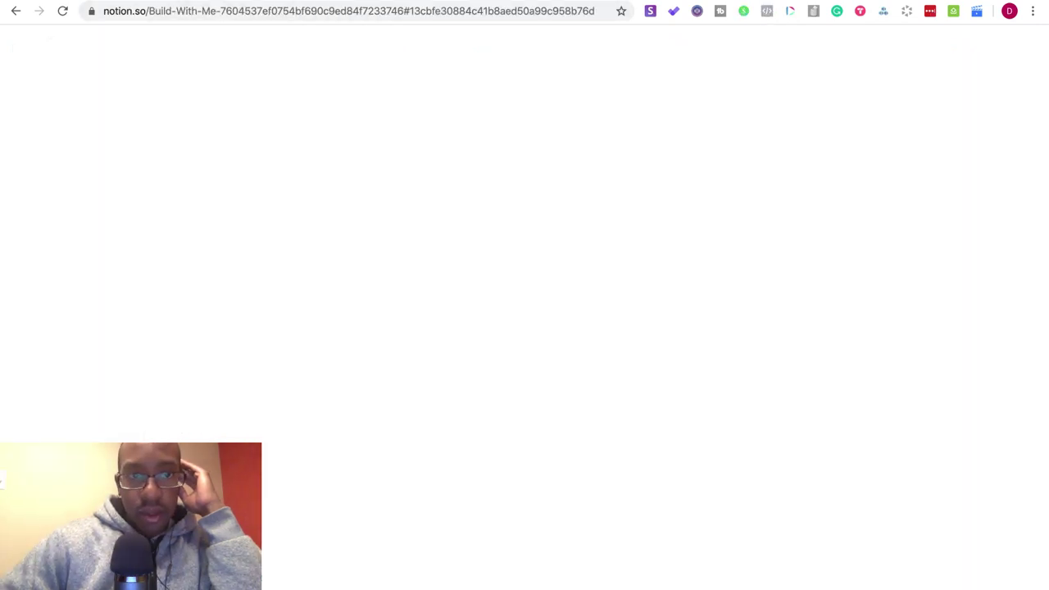
# - Insert an Embed block under the subscribe callout and paste the Paperform embed code into it
pyautogui.click(309, 527)
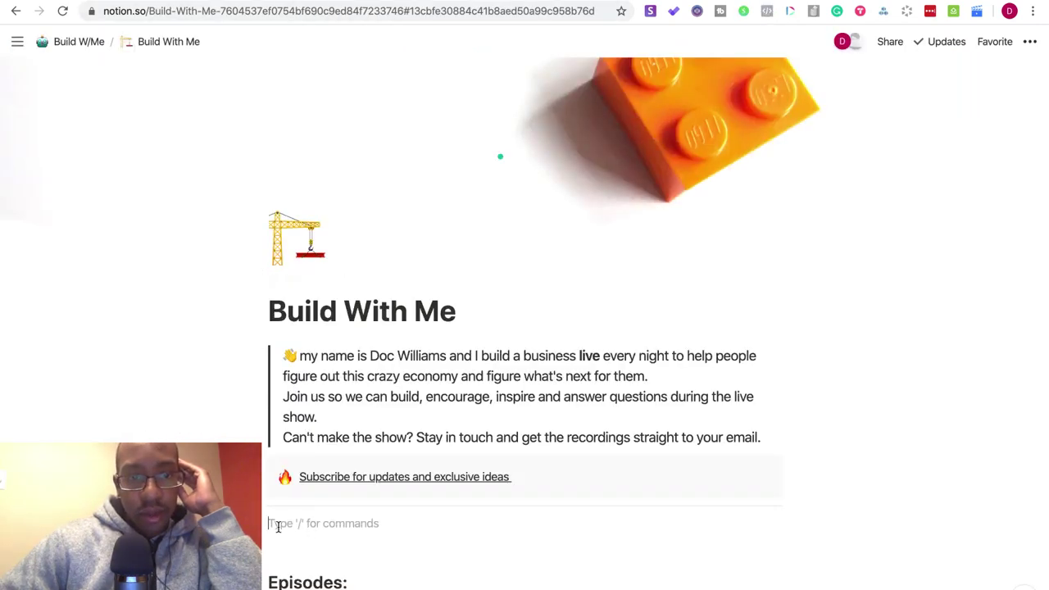
pyautogui.write('/')
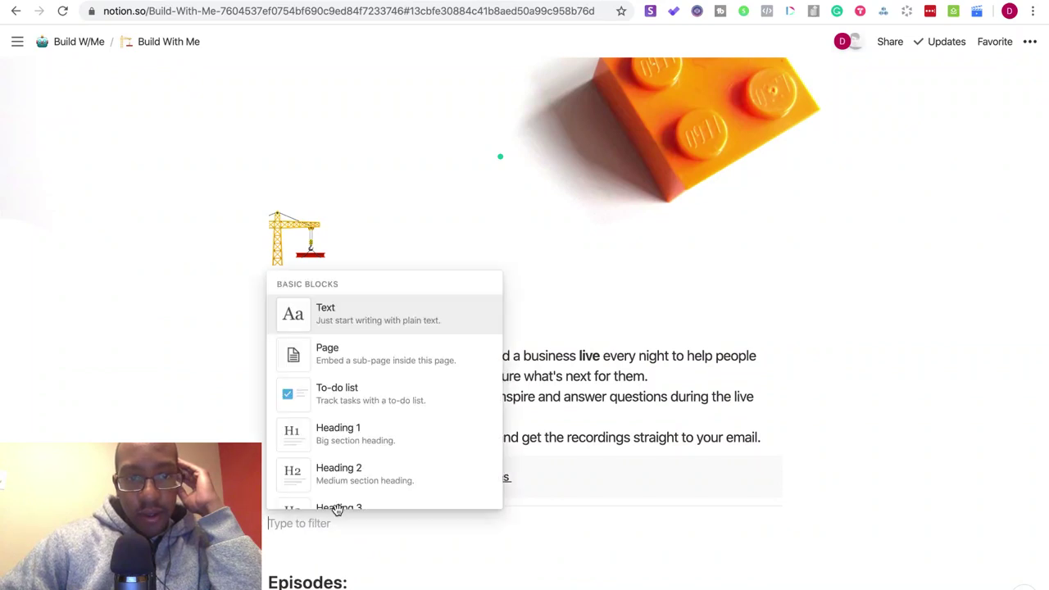
pyautogui.scroll(-10, 348, 409)
pyautogui.scroll(-4, 348, 410)
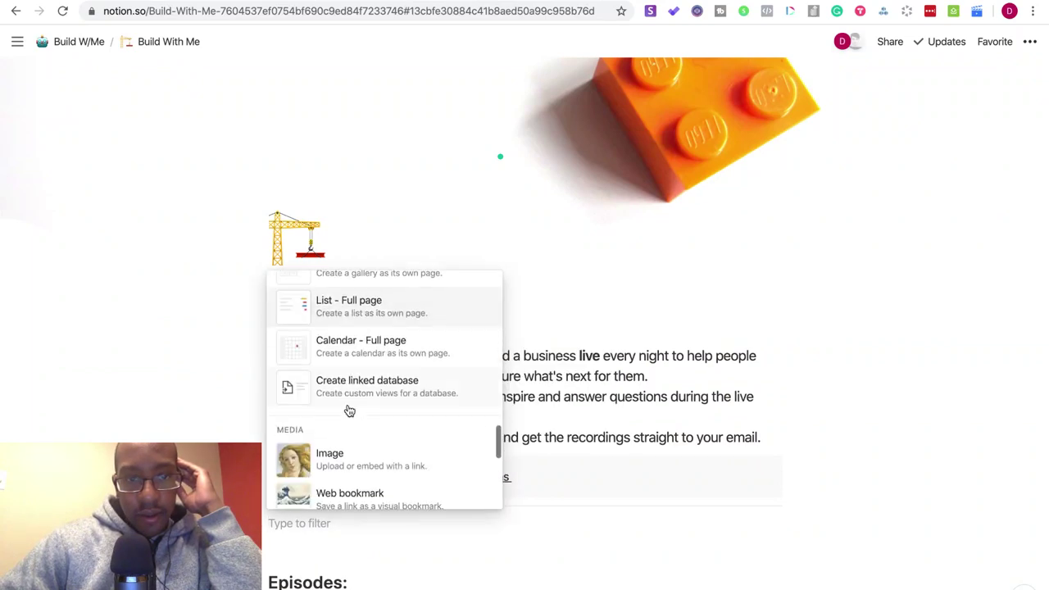
pyautogui.scroll(4, 348, 409)
pyautogui.scroll(-10, 349, 410)
pyautogui.scroll(8, 349, 410)
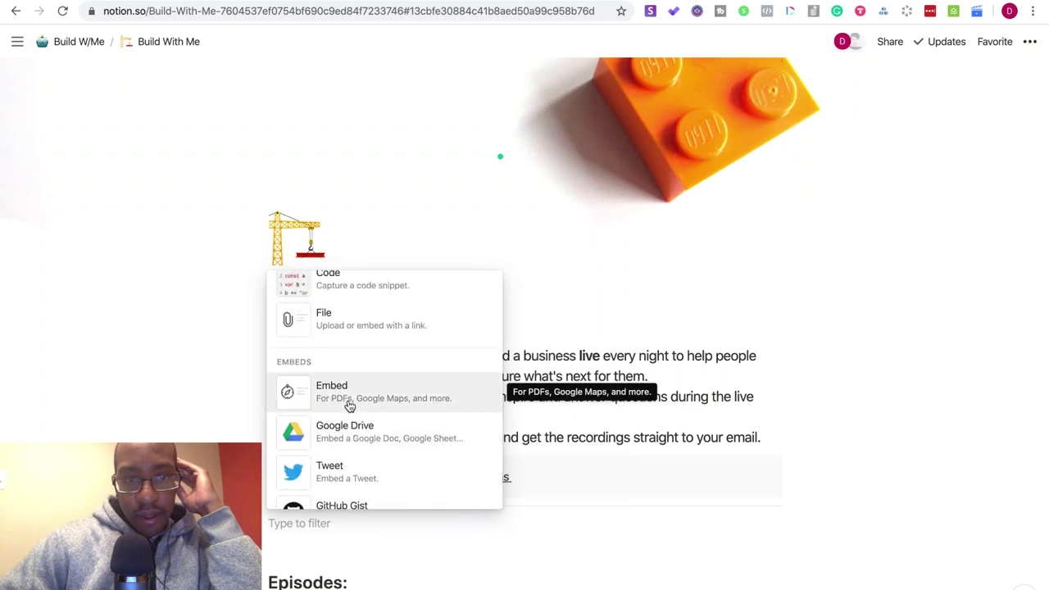
pyautogui.click(349, 401)
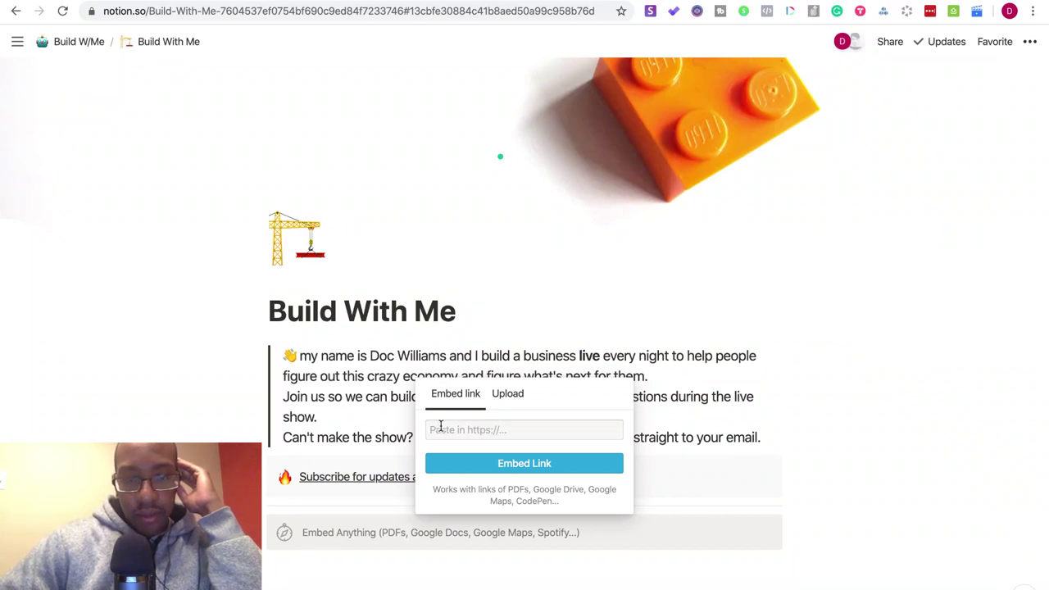
pyautogui.press('super+v')
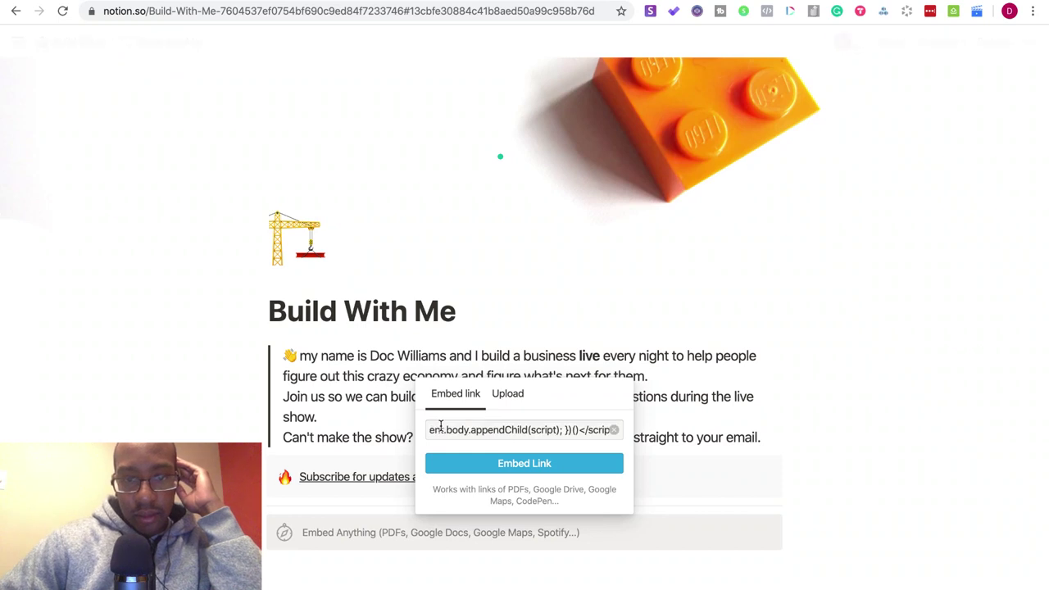
pyautogui.click(494, 465)
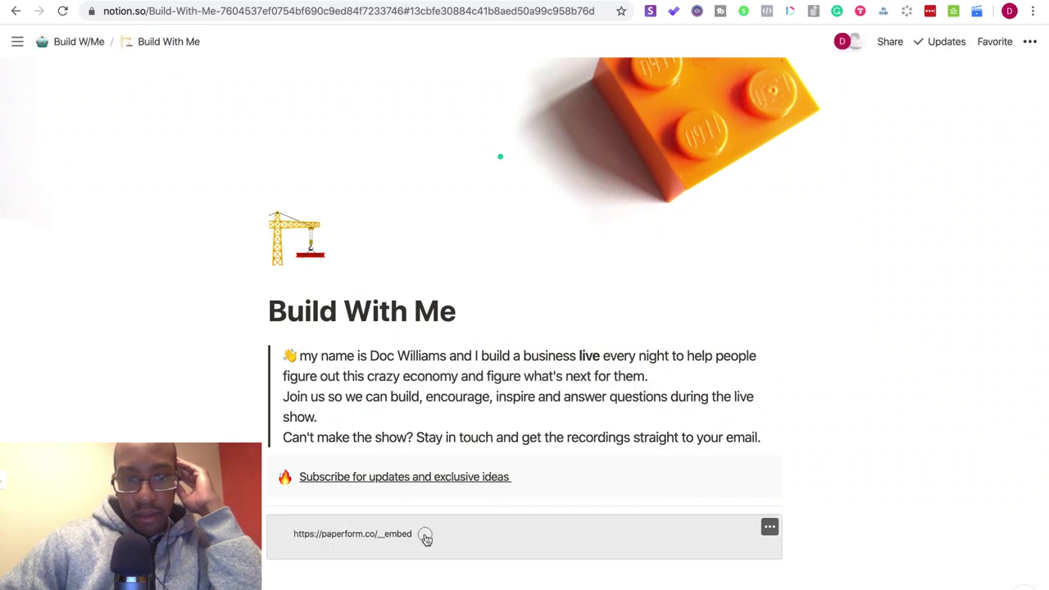
# - Check the resulting paperform.co embed link, then delete the broken embed block
pyautogui.click(766, 531)
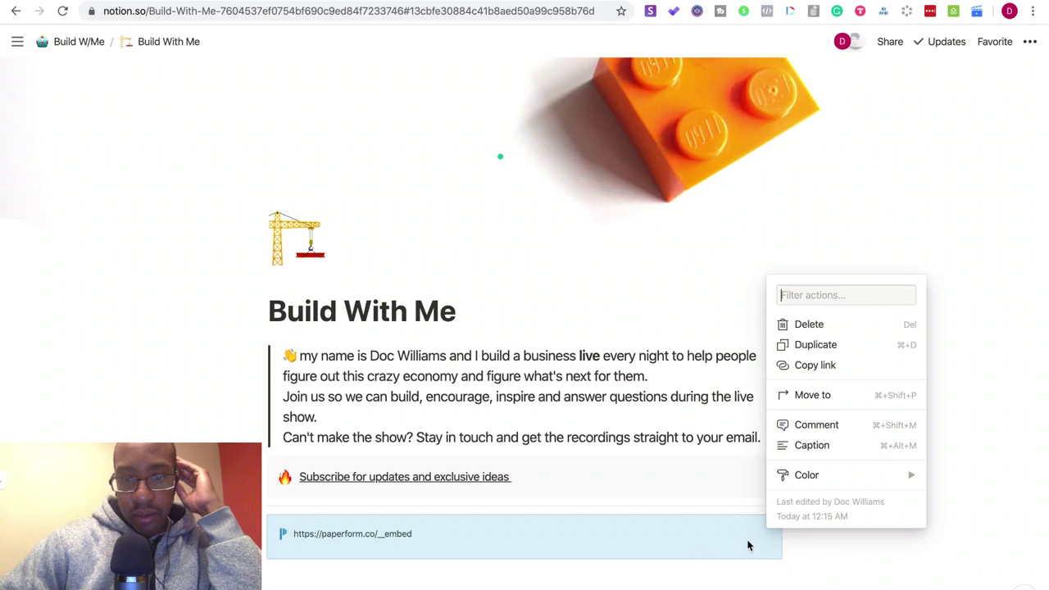
pyautogui.click(824, 558)
pyautogui.click(613, 559)
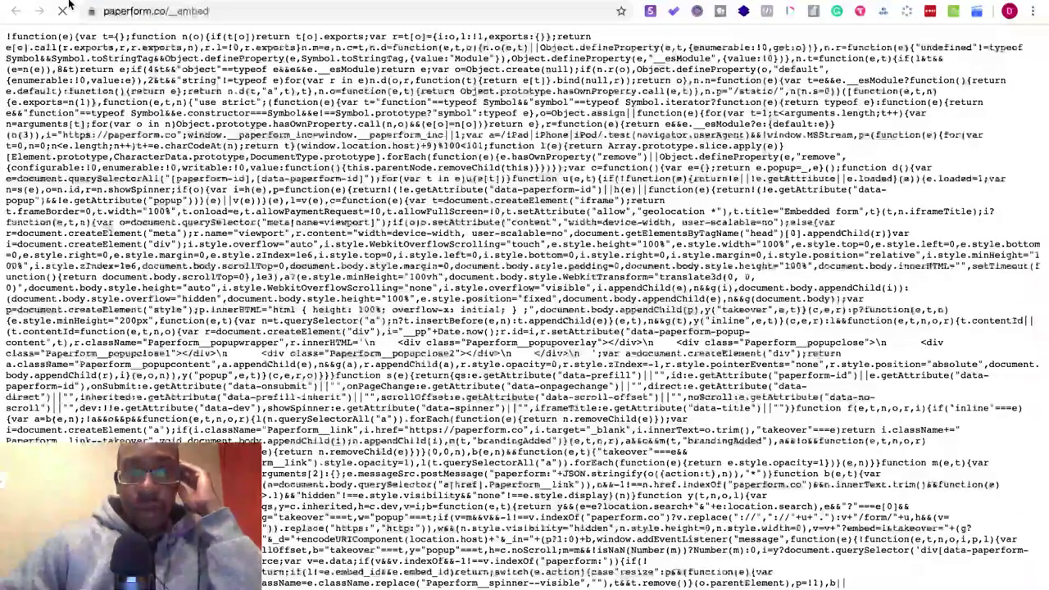
pyautogui.click(16, 10)
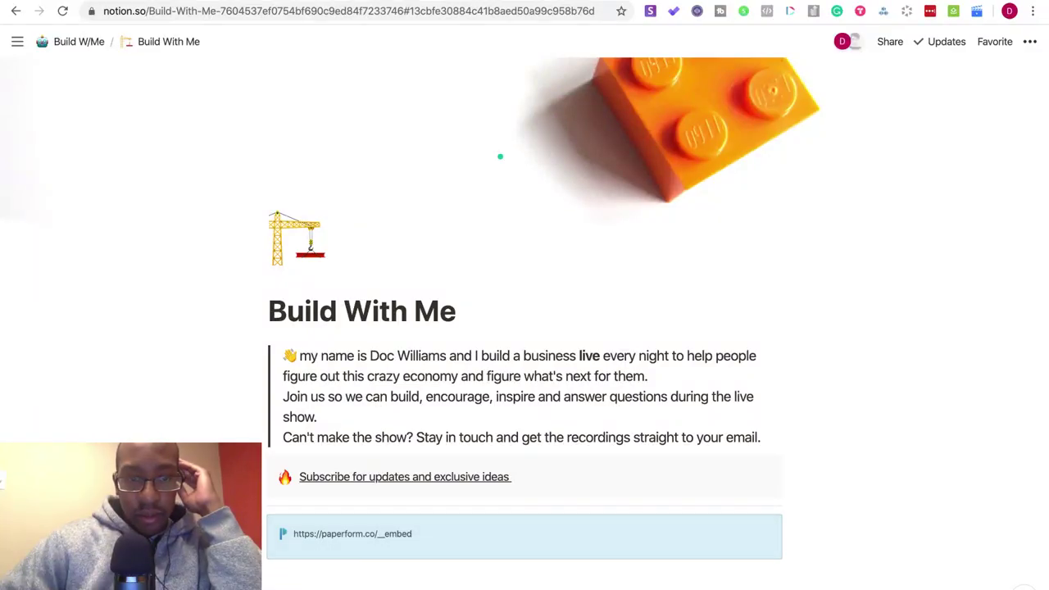
pyautogui.click(255, 531)
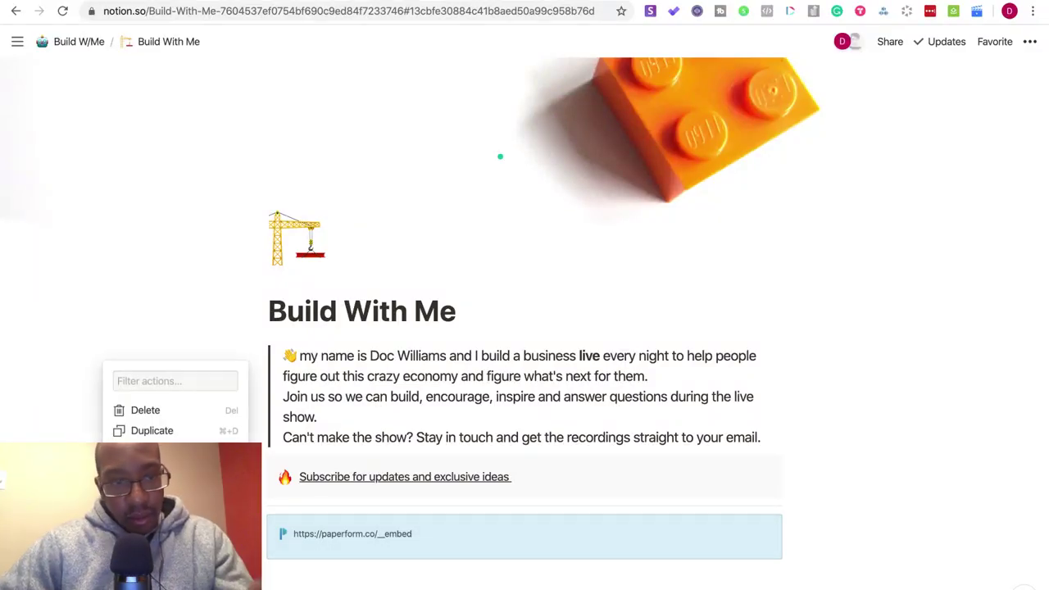
pyautogui.click(181, 409)
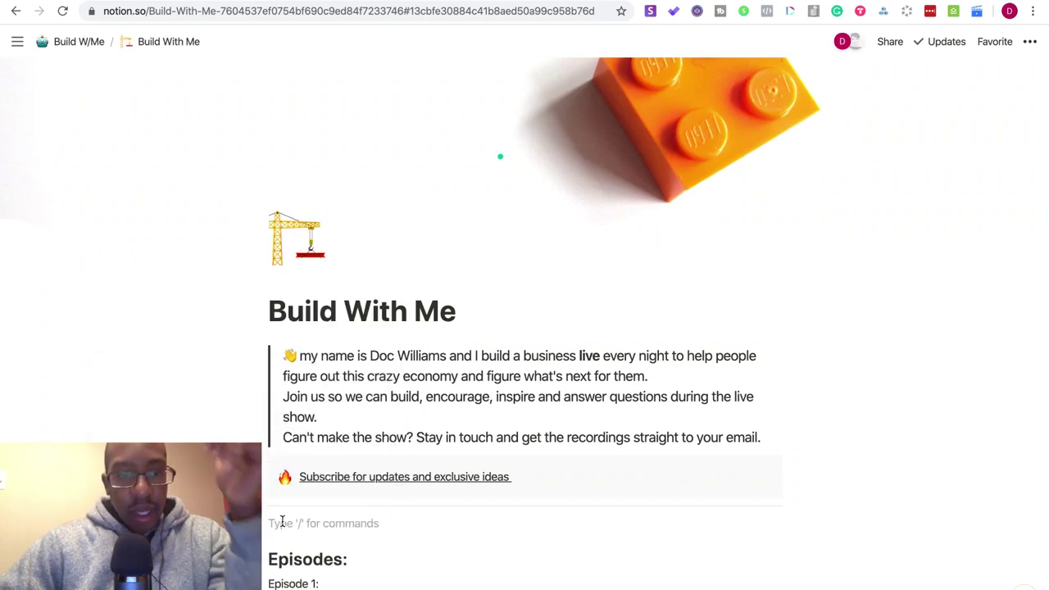
# - Pick Embed from the / block menu to add an empty embed block under the callout
pyautogui.click(239, 523)
pyautogui.scroll(-1, 371, 429)
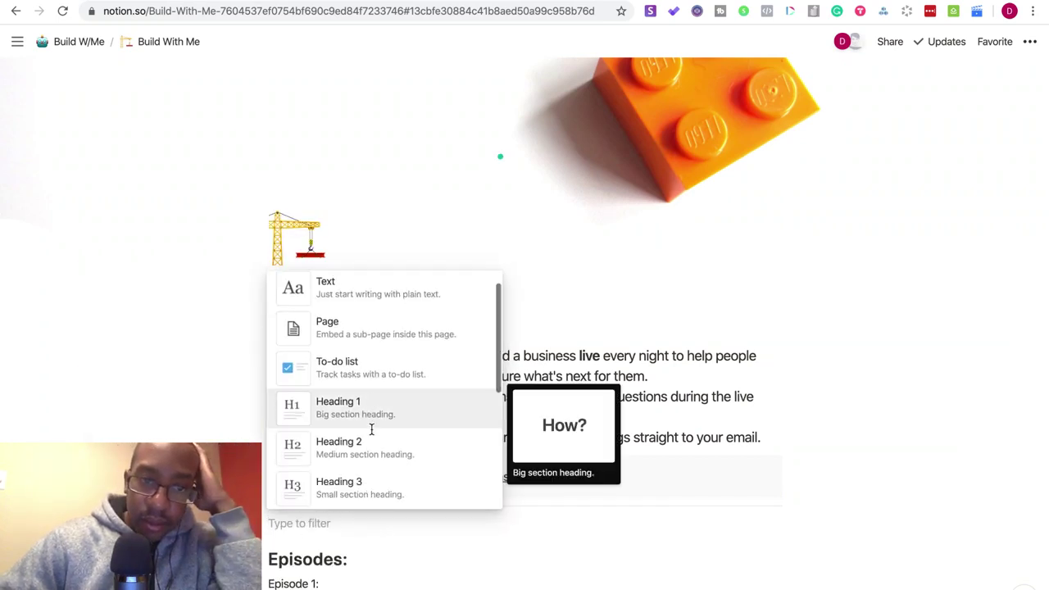
pyautogui.scroll(-10, 371, 429)
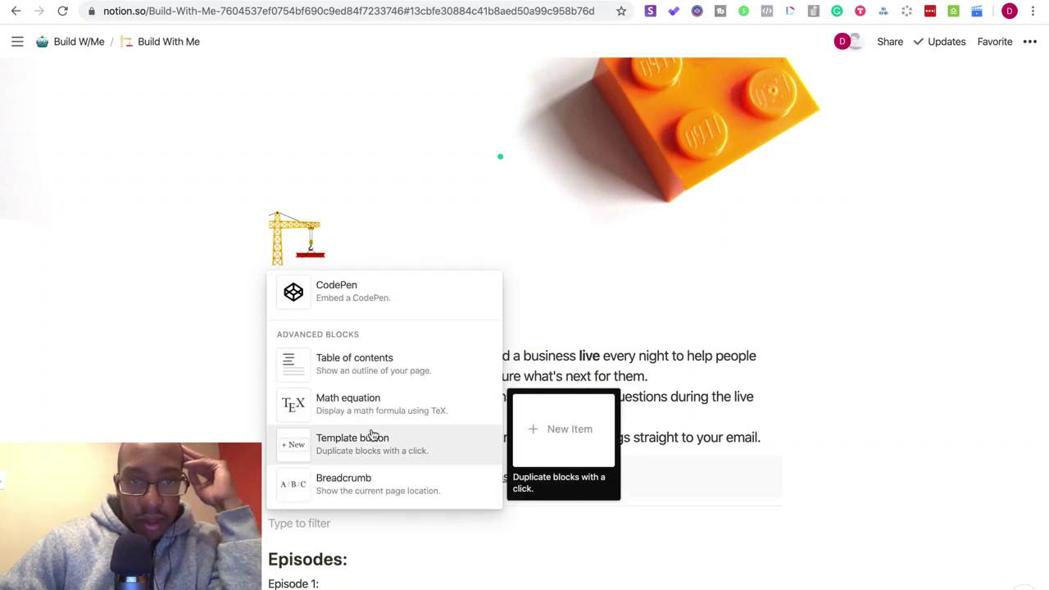
pyautogui.scroll(5, 371, 434)
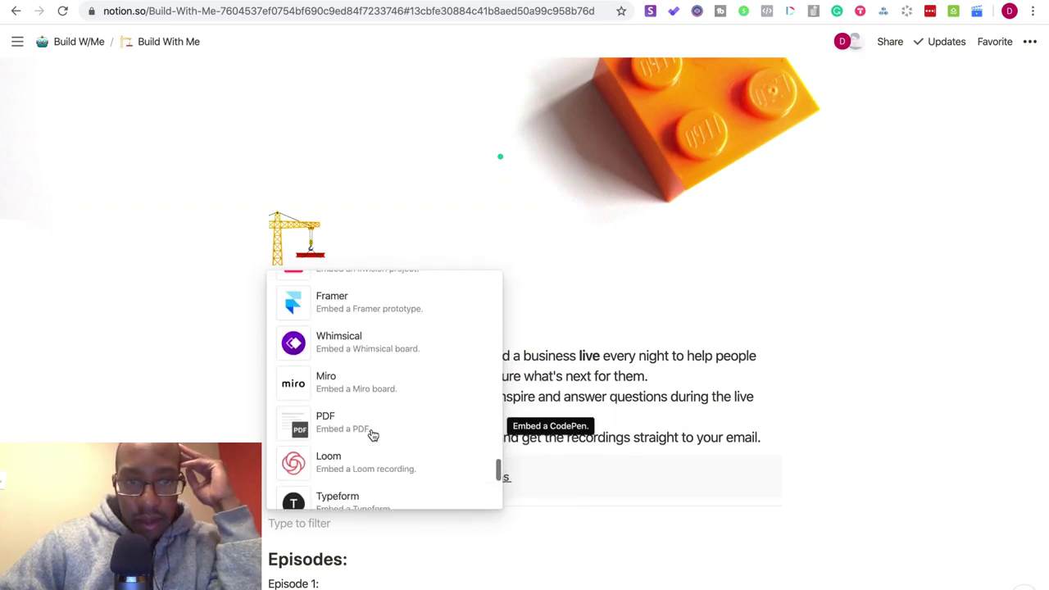
pyautogui.scroll(5, 373, 435)
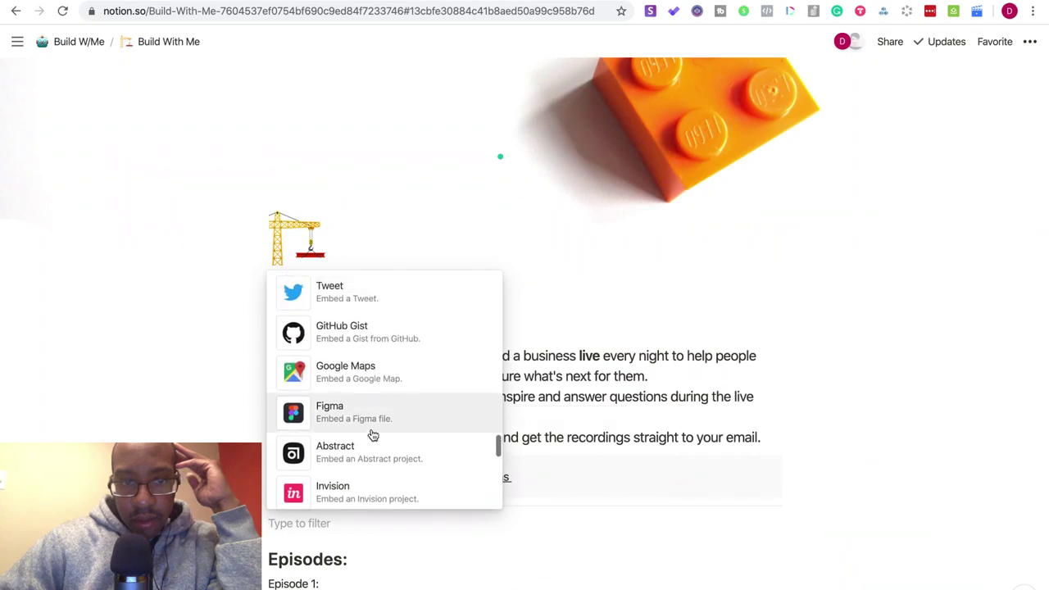
pyautogui.scroll(4, 373, 435)
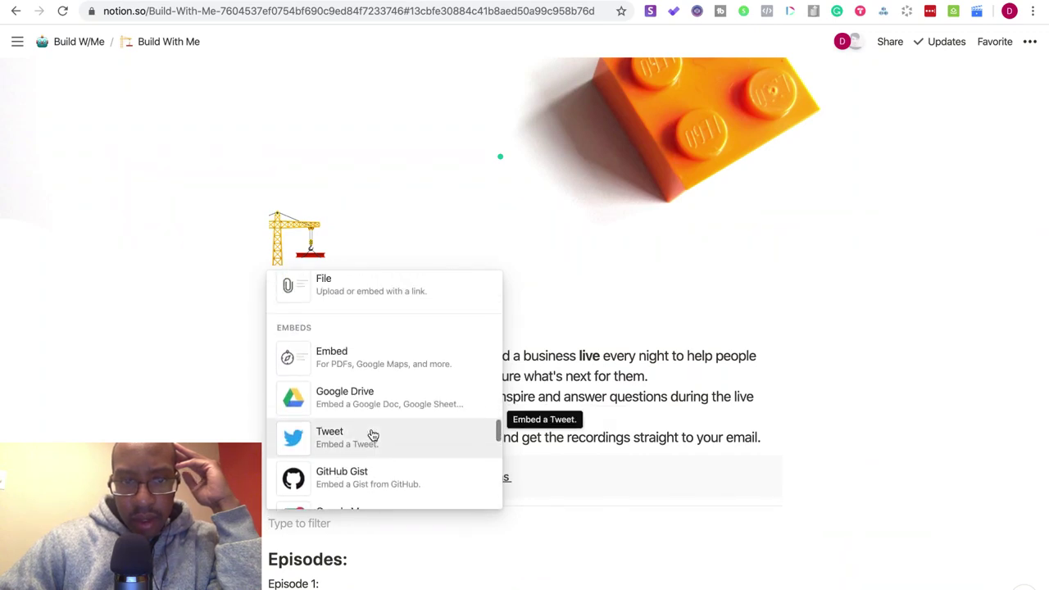
pyautogui.scroll(4, 381, 377)
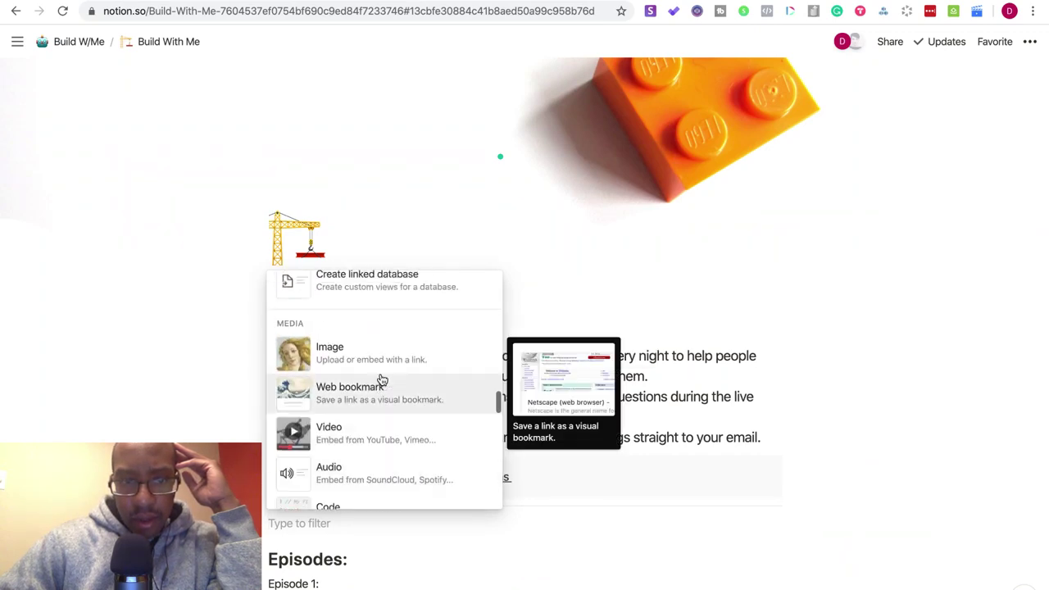
pyautogui.scroll(-1, 382, 379)
pyautogui.scroll(2, 382, 379)
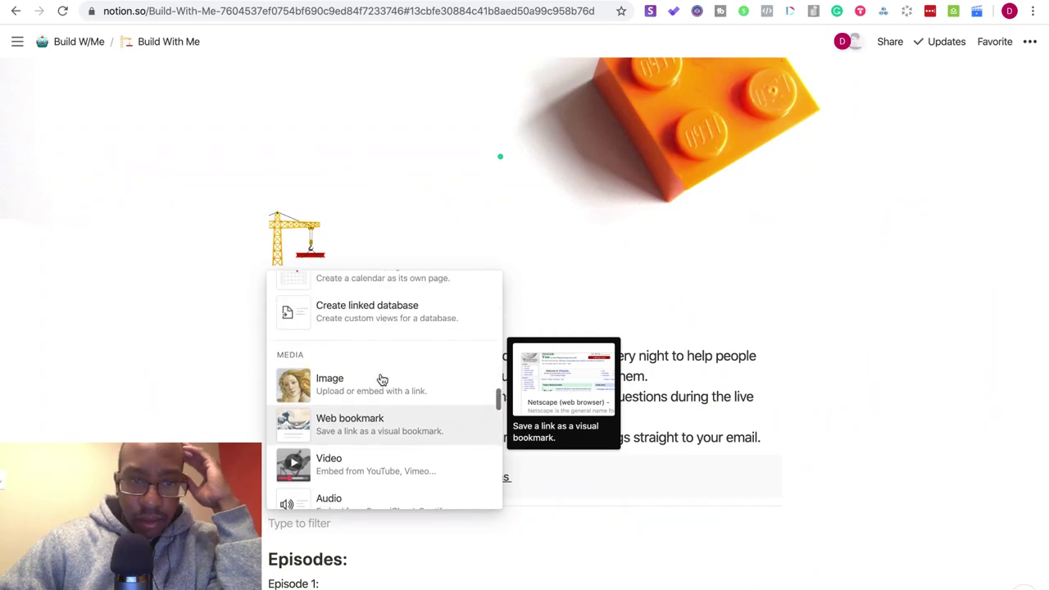
pyautogui.scroll(5, 382, 378)
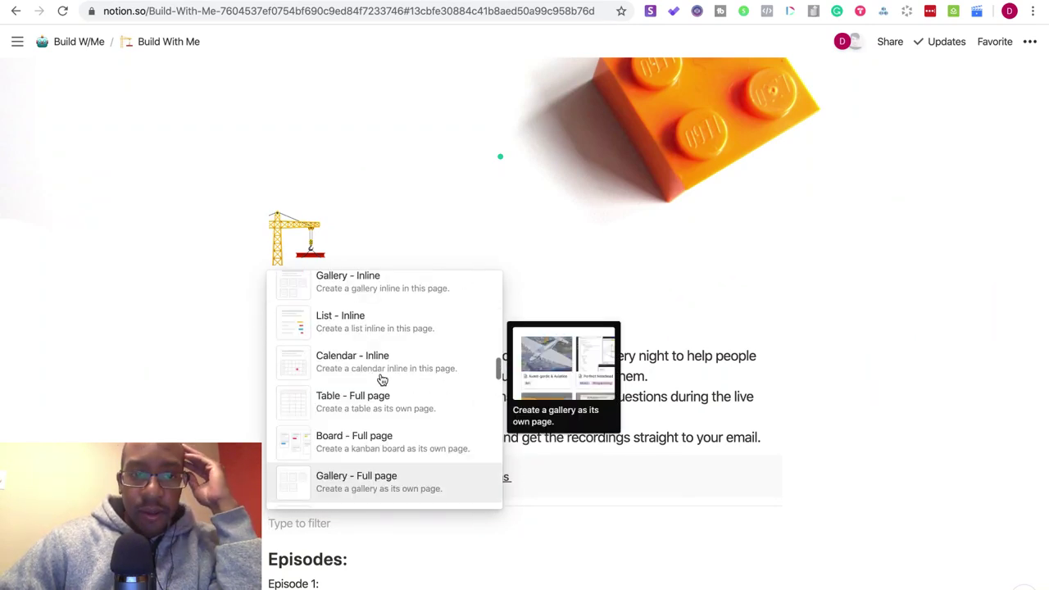
pyautogui.scroll(8, 382, 379)
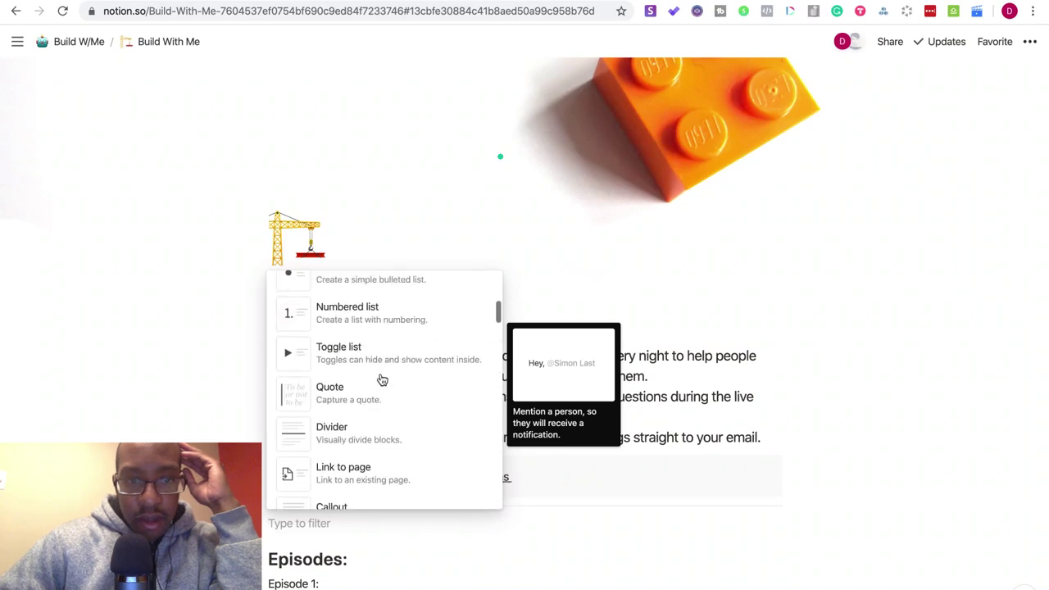
pyautogui.scroll(1, 380, 379)
pyautogui.scroll(-5, 380, 378)
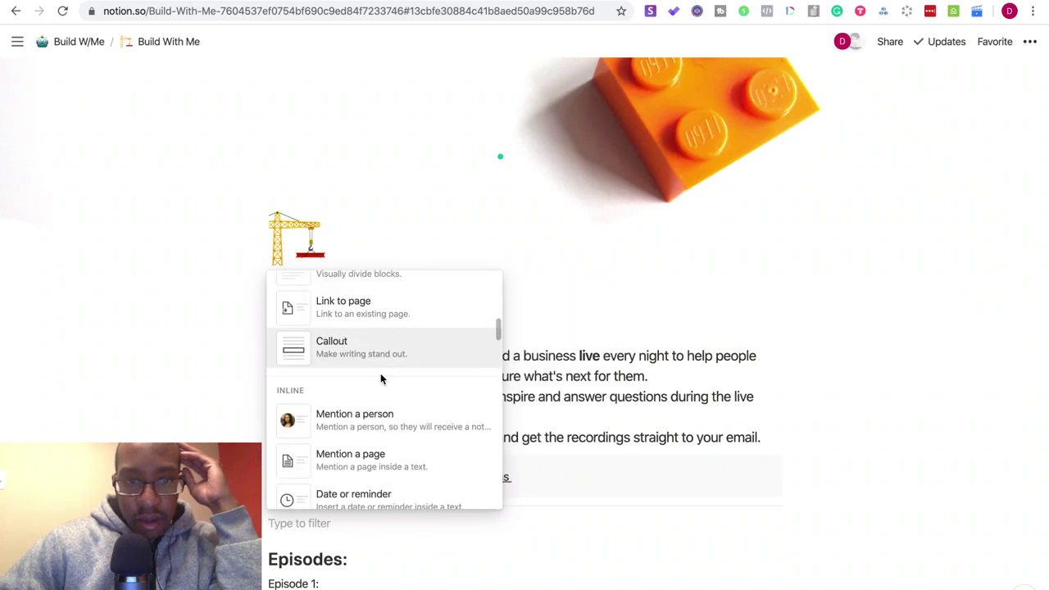
pyautogui.scroll(-10, 380, 378)
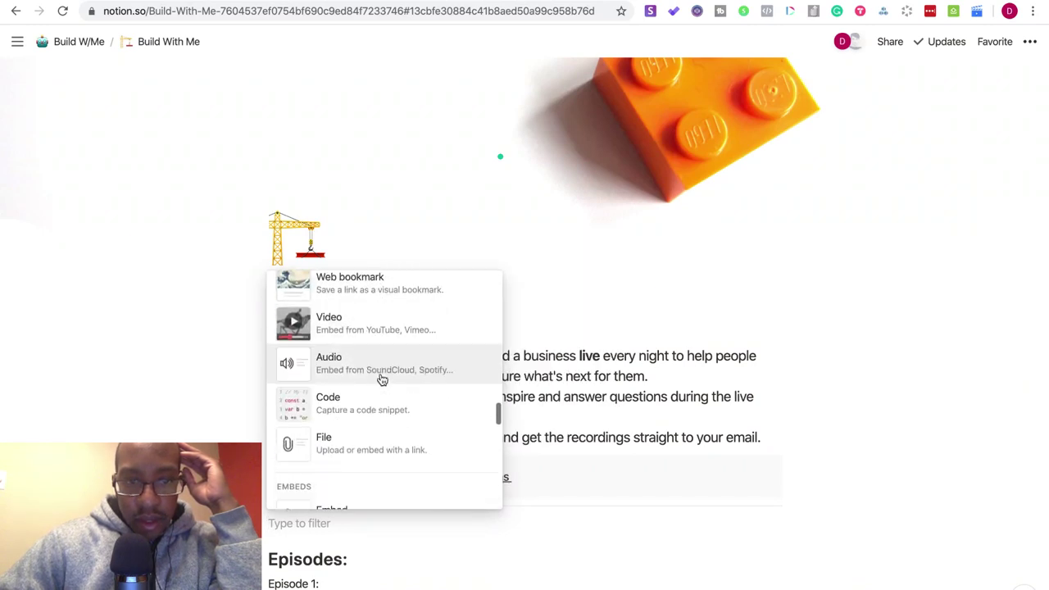
pyautogui.scroll(-4, 382, 378)
pyautogui.click(381, 378)
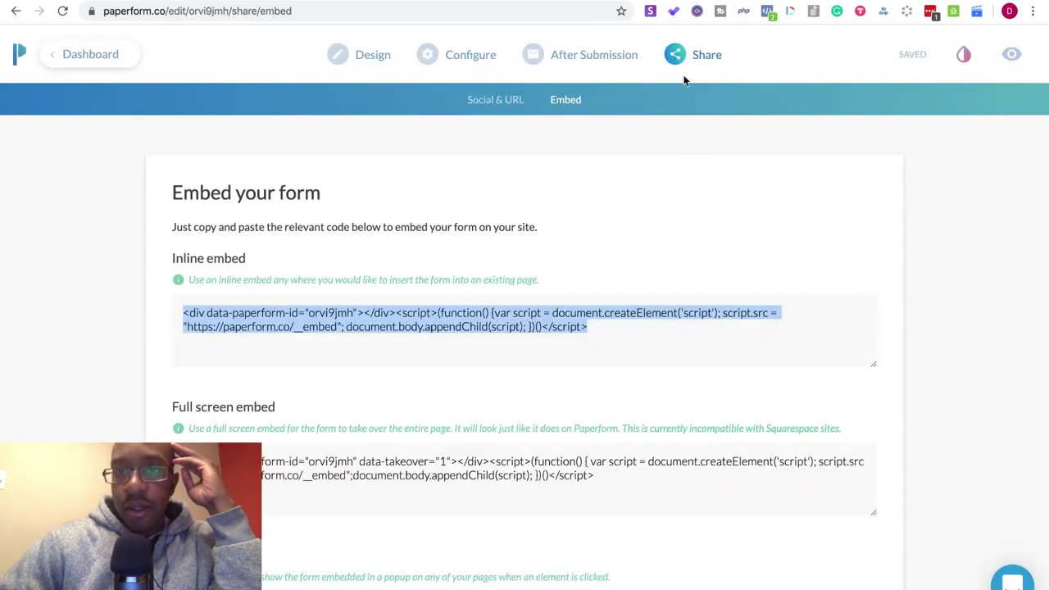
# - Open the form's Share > Embed page and select the inline embed code
pyautogui.click(705, 49)
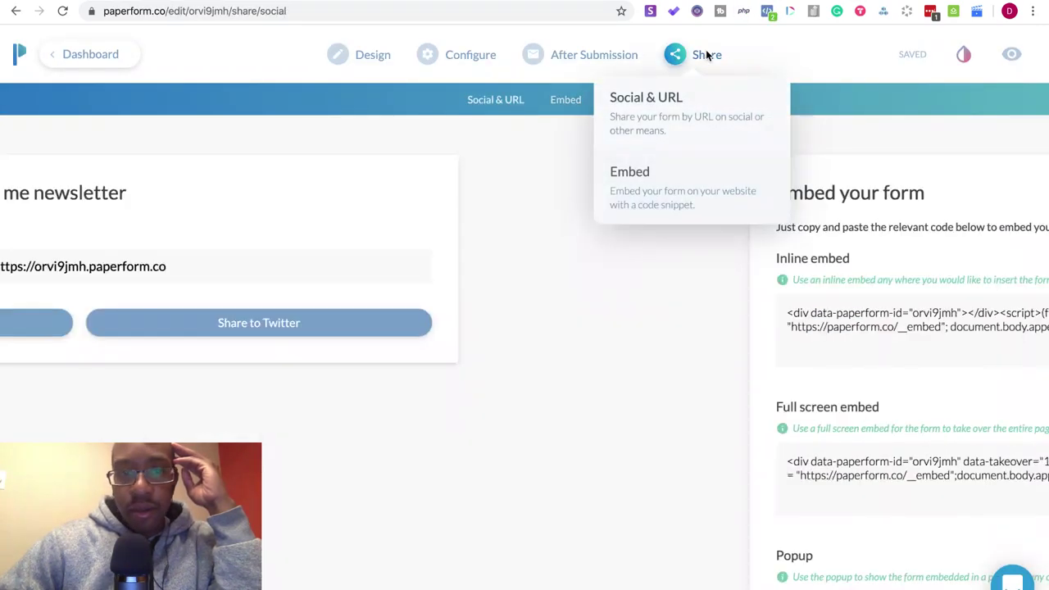
pyautogui.click(693, 208)
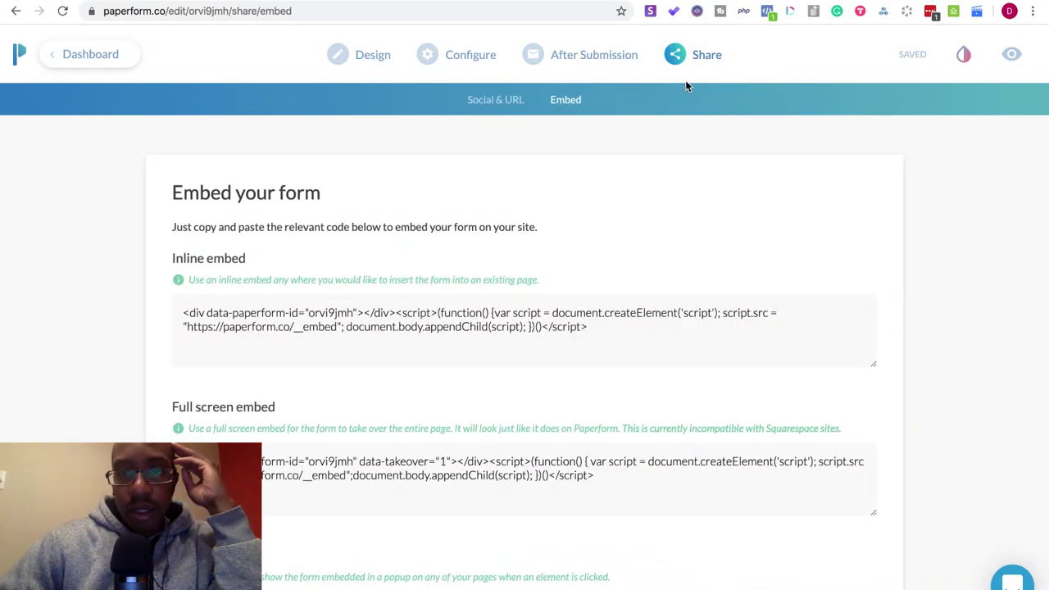
pyautogui.click(677, 52)
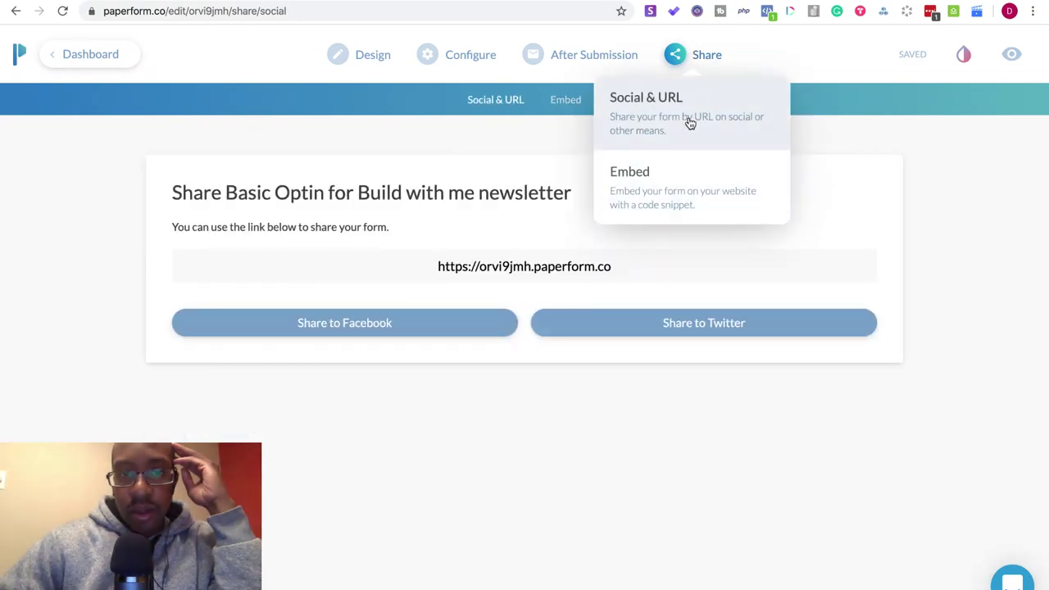
pyautogui.click(701, 211)
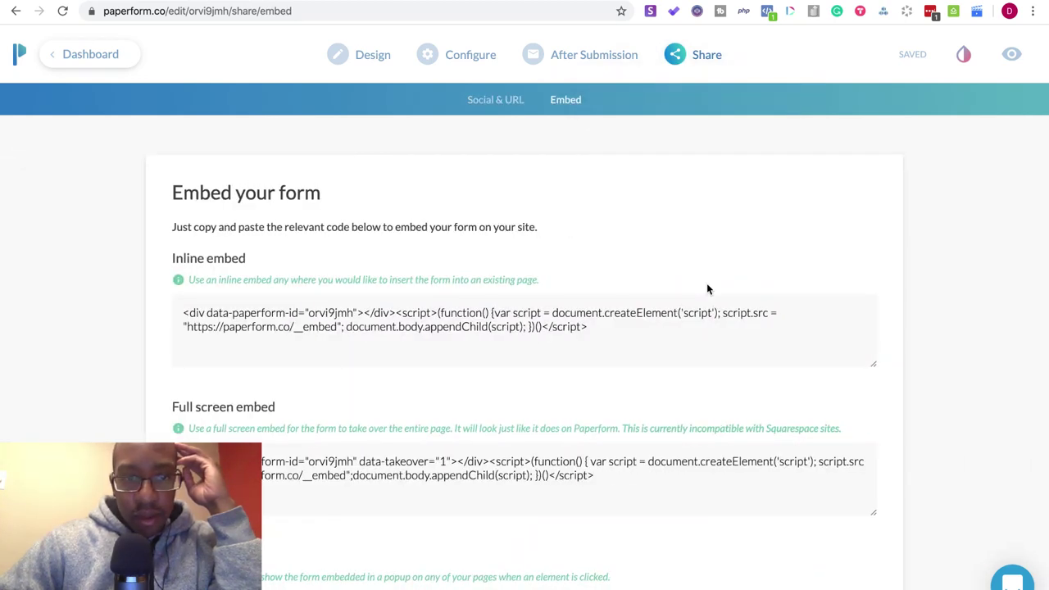
pyautogui.scroll(-5, 702, 346)
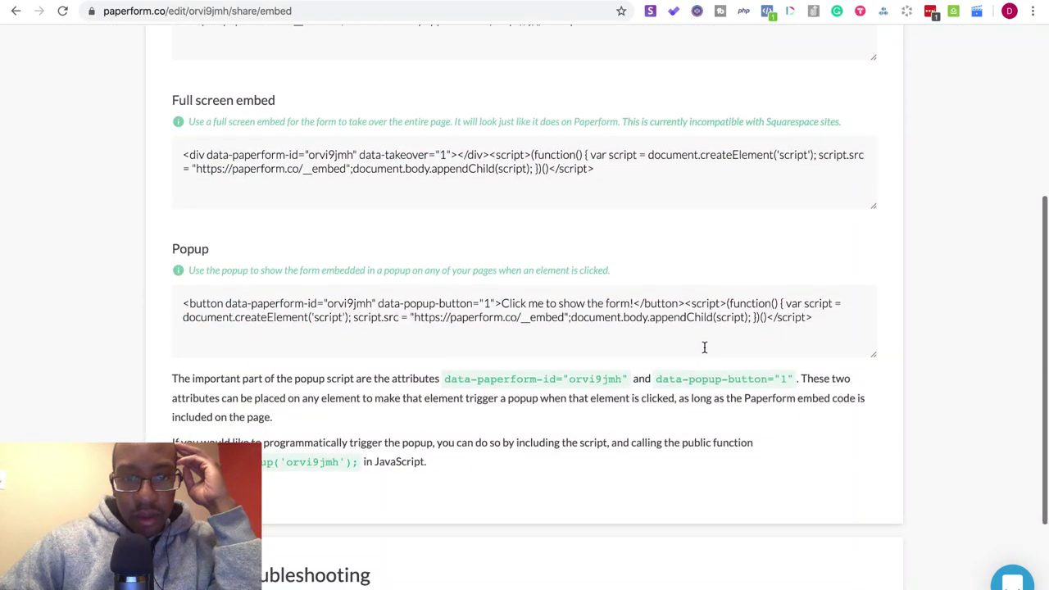
pyautogui.scroll(-1, 704, 347)
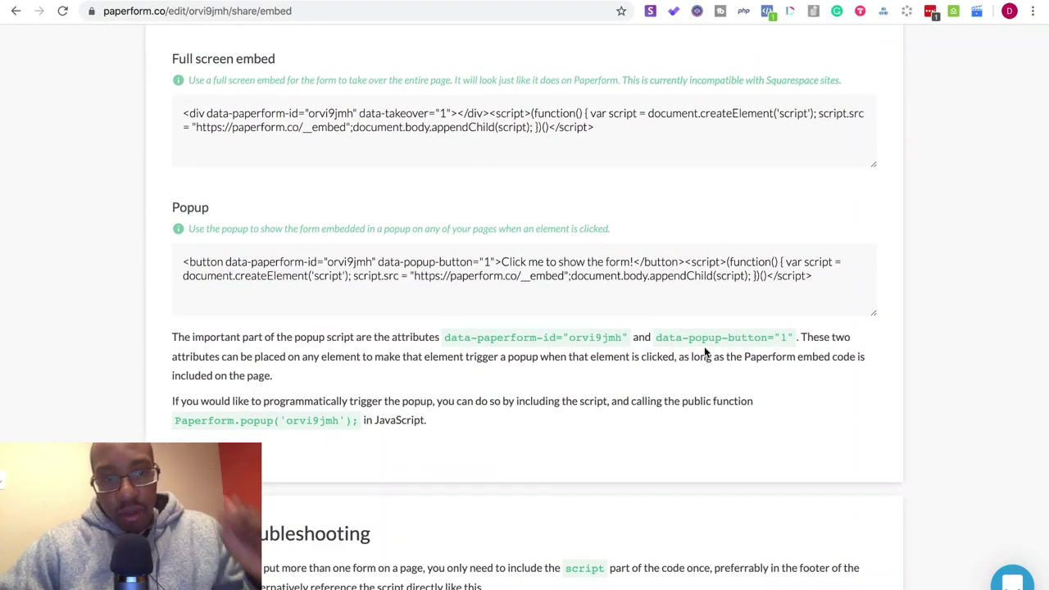
pyautogui.scroll(-3, 704, 352)
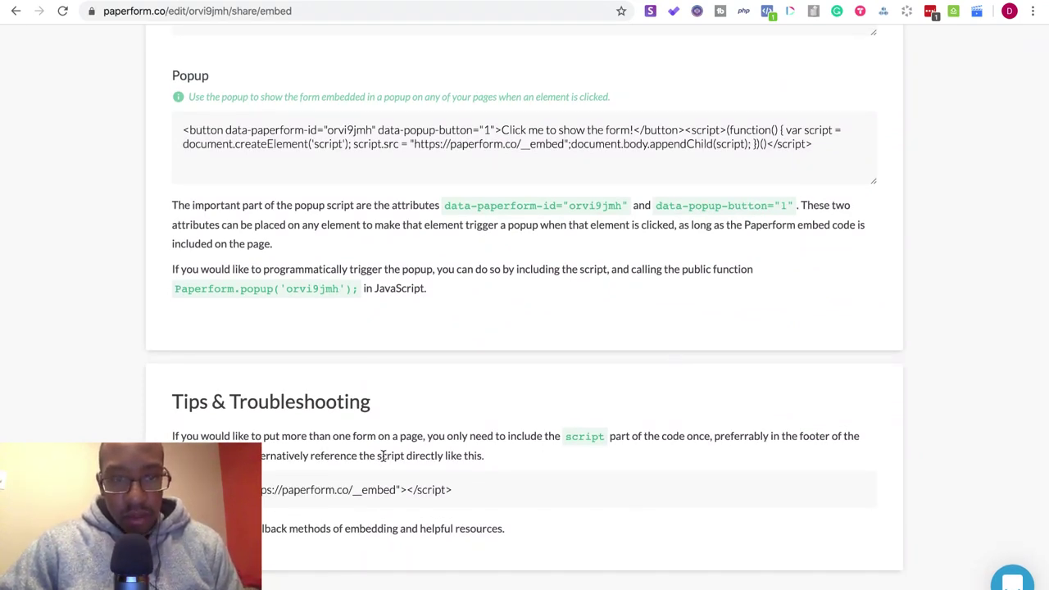
pyautogui.scroll(5, 383, 455)
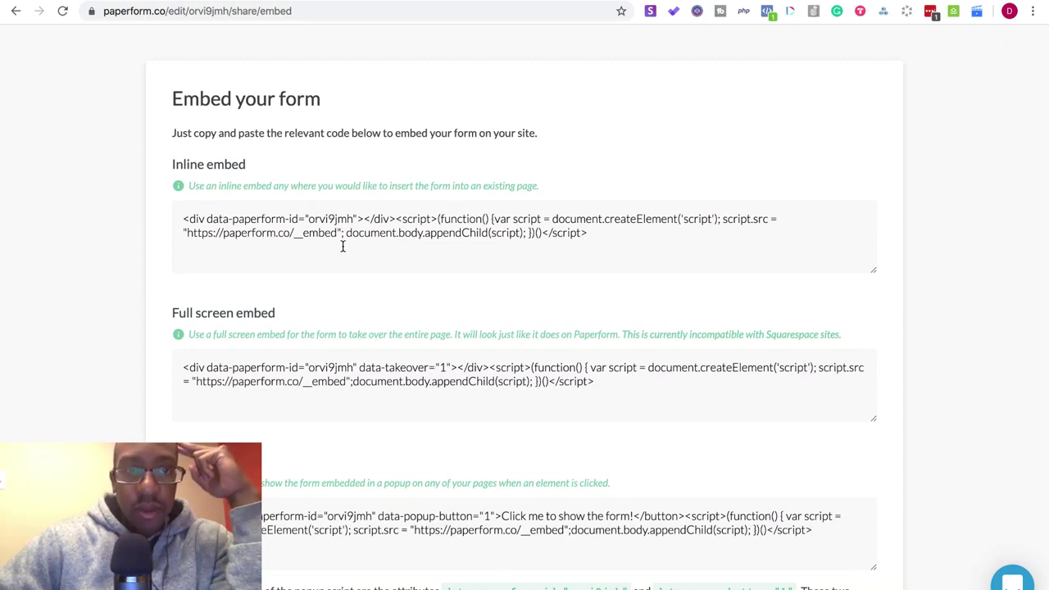
pyautogui.scroll(3, 343, 246)
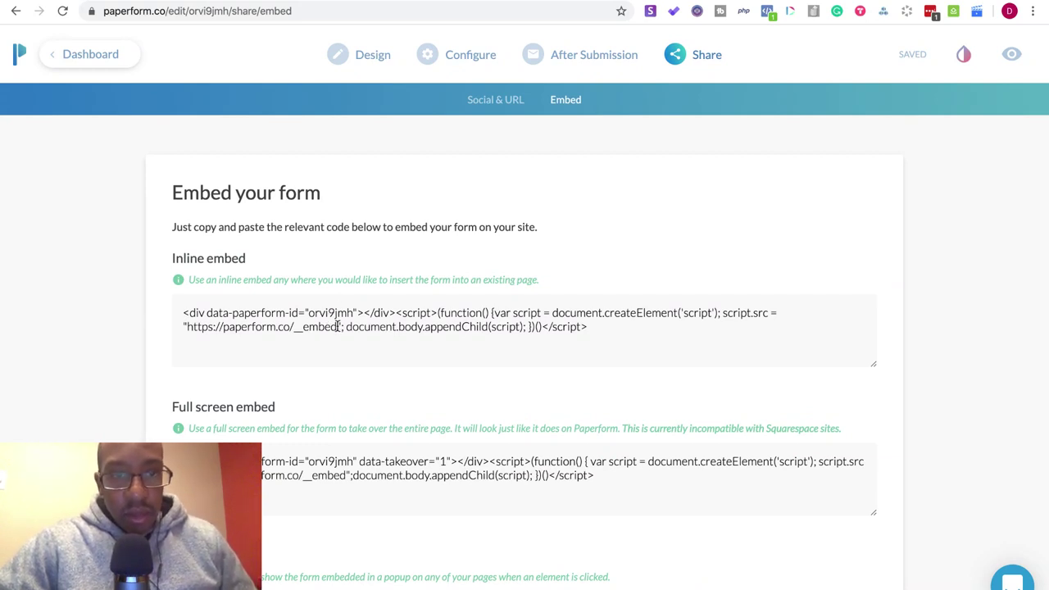
pyautogui.click(337, 327)
pyautogui.click(336, 328)
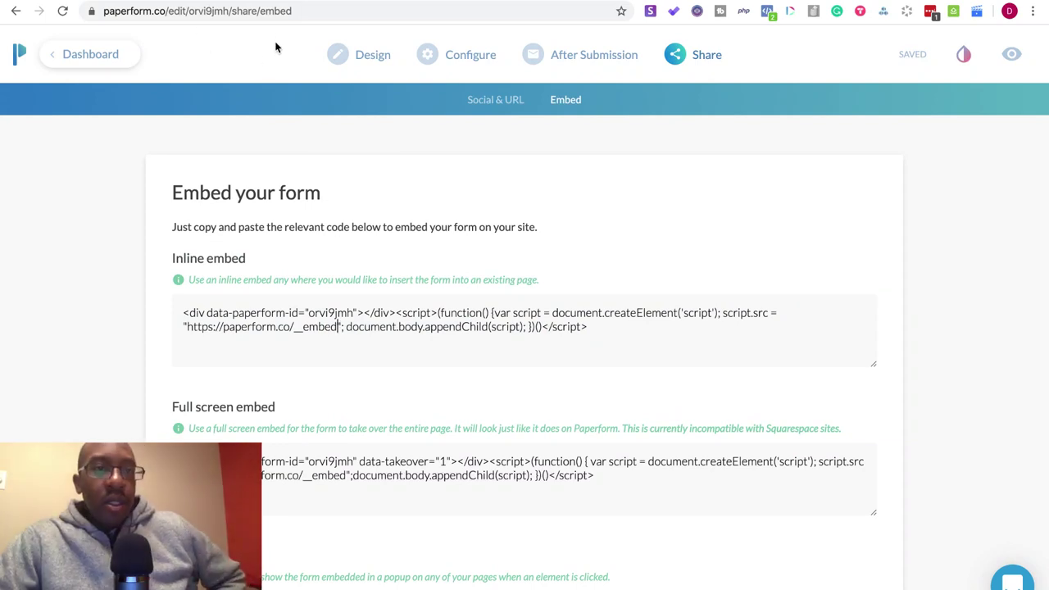
# - Switch to the Optemization page and open View > Developer > View Source
pyautogui.hotkey('ctrl', 'Tab')
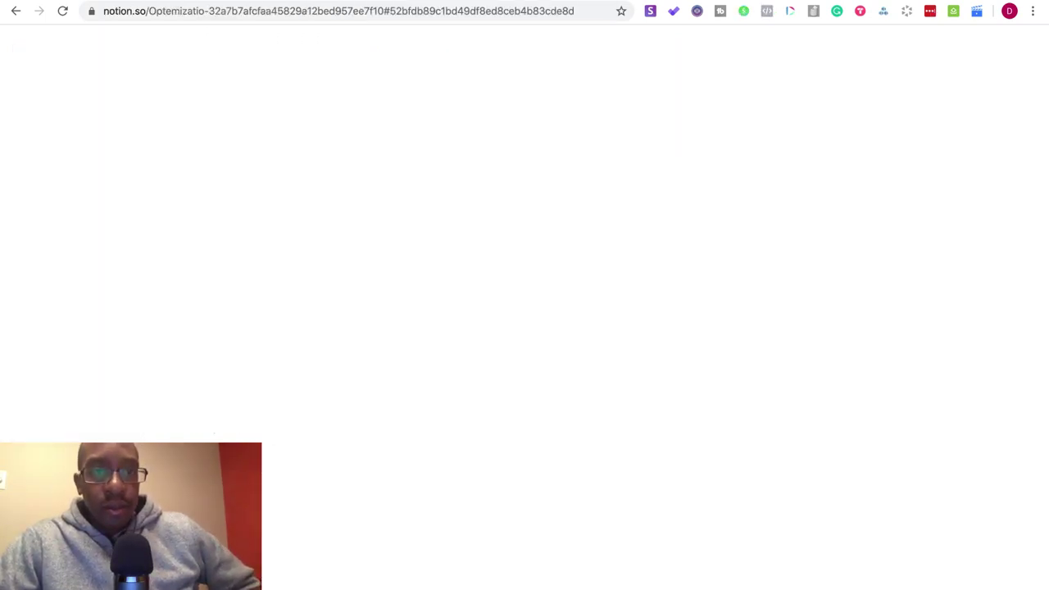
pyautogui.scroll(-5, 456, 229)
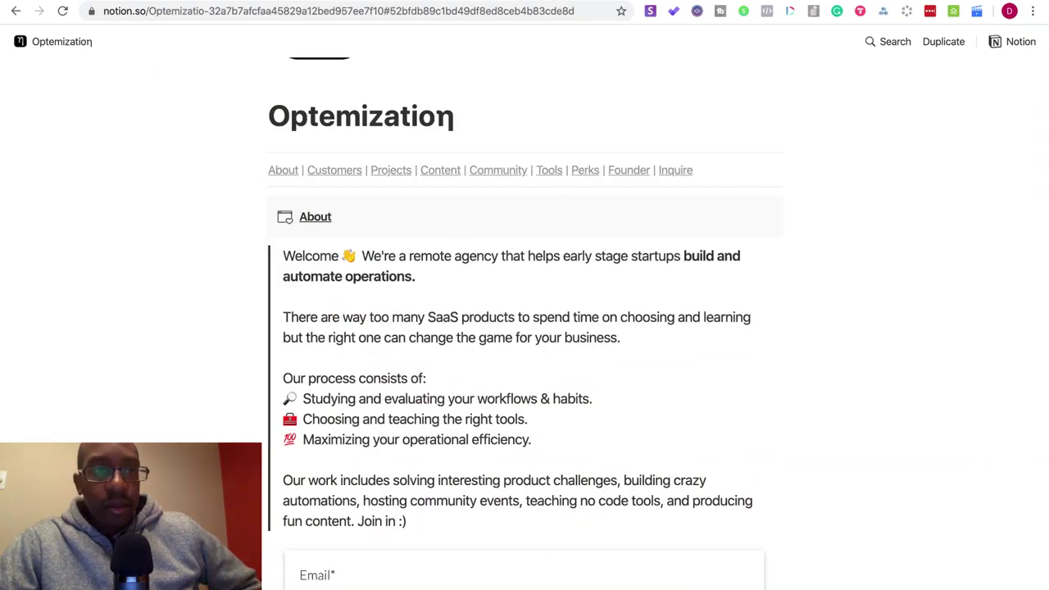
pyautogui.click(104, 0)
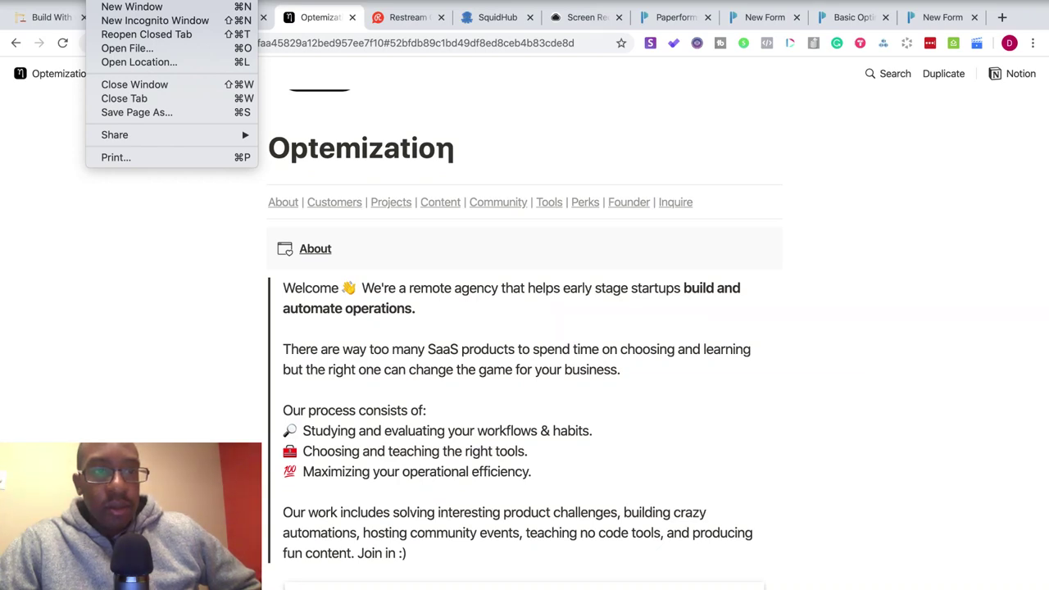
pyautogui.moveTo(164, 0)
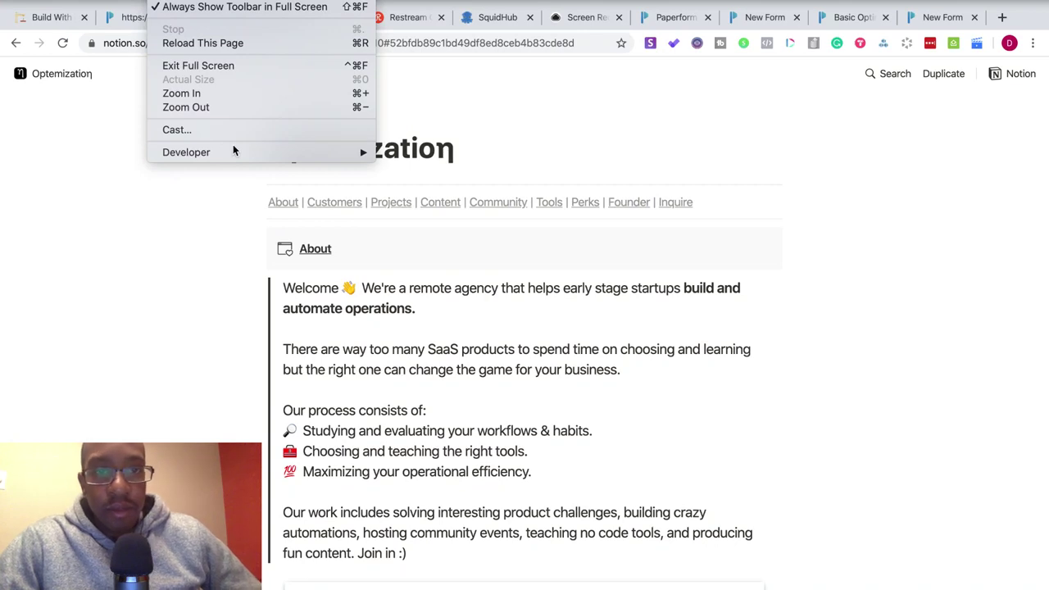
pyautogui.moveTo(264, 153)
pyautogui.click(401, 151)
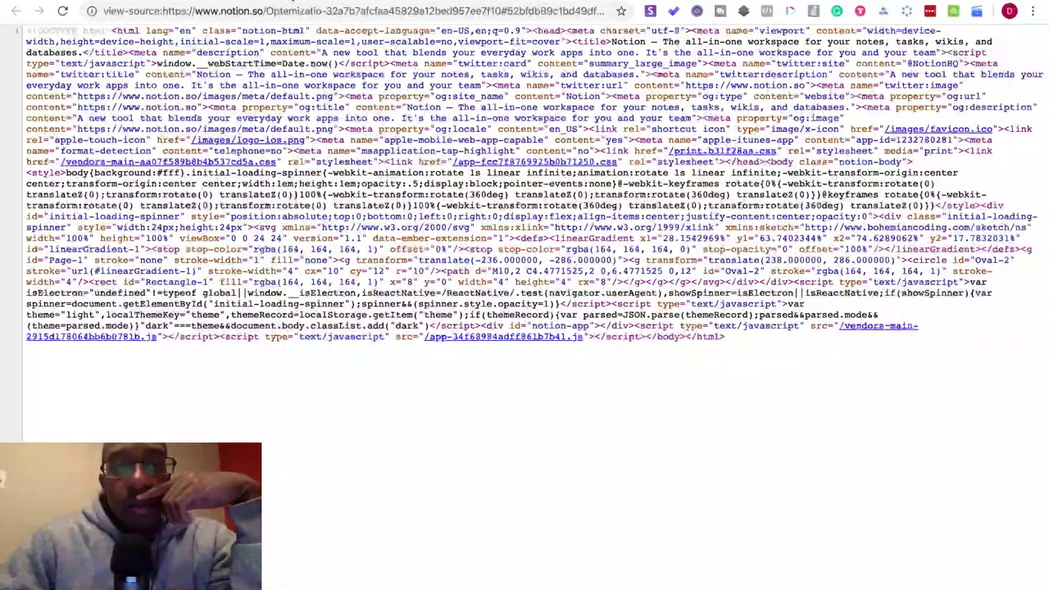
# - Toggle between the Optemization page source and the rendered page, scrolling through the page
pyautogui.press('super+w')
pyautogui.click(370, 4)
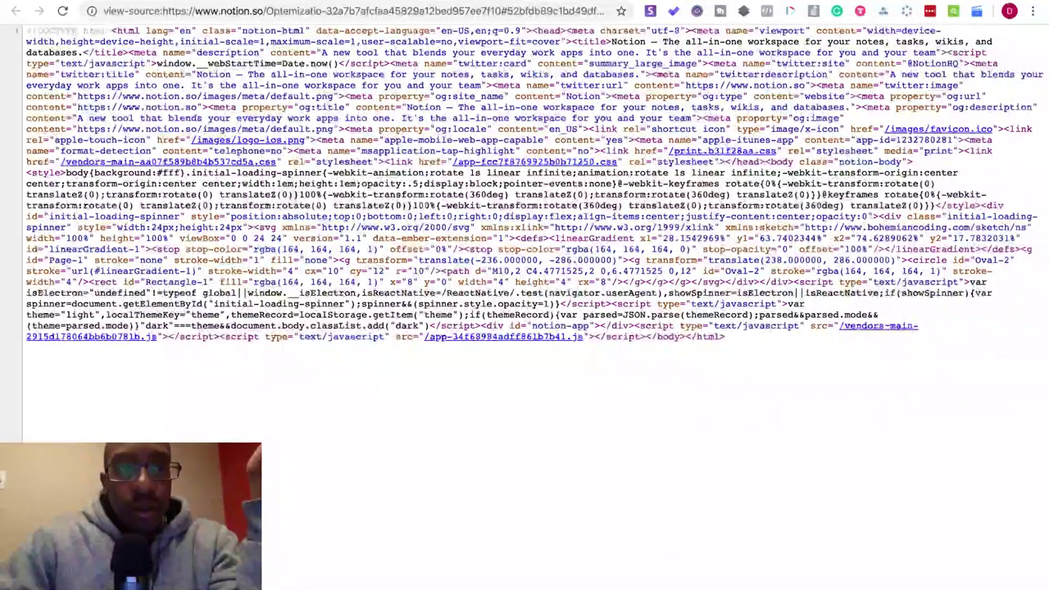
pyautogui.hotkey('ctrl', 'w')
pyautogui.scroll(3, 344, 123)
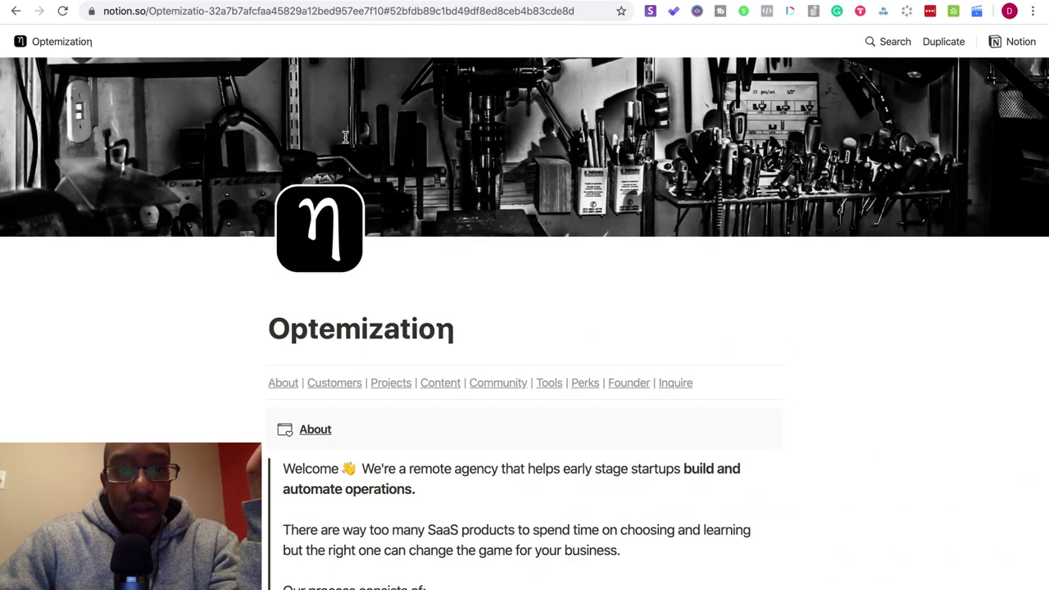
pyautogui.hotkey('ctrl', 'u')
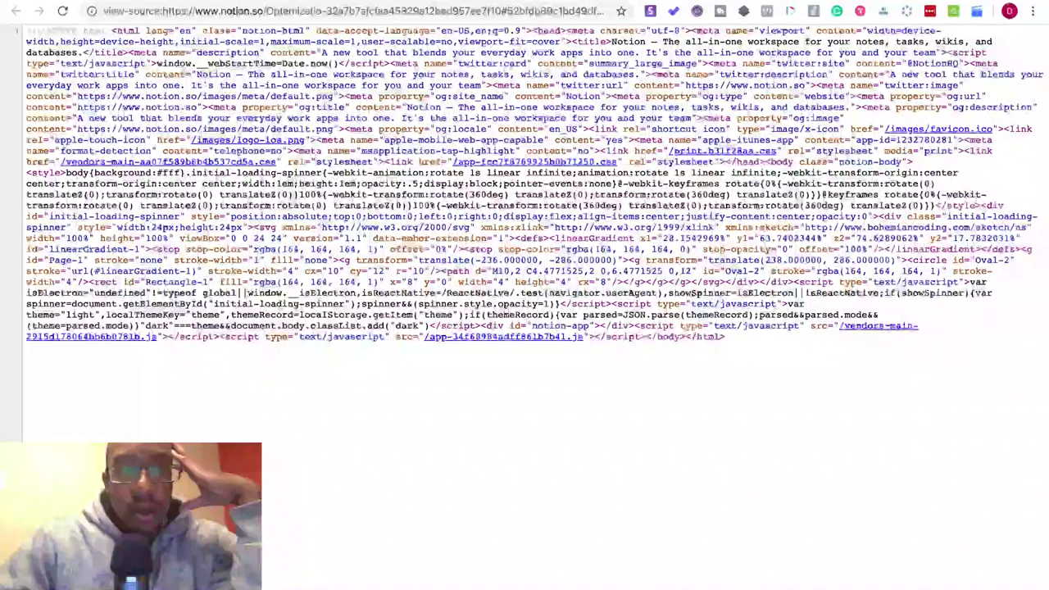
pyautogui.hotkey('ctrl', 'w')
pyautogui.scroll(-4, 385, 221)
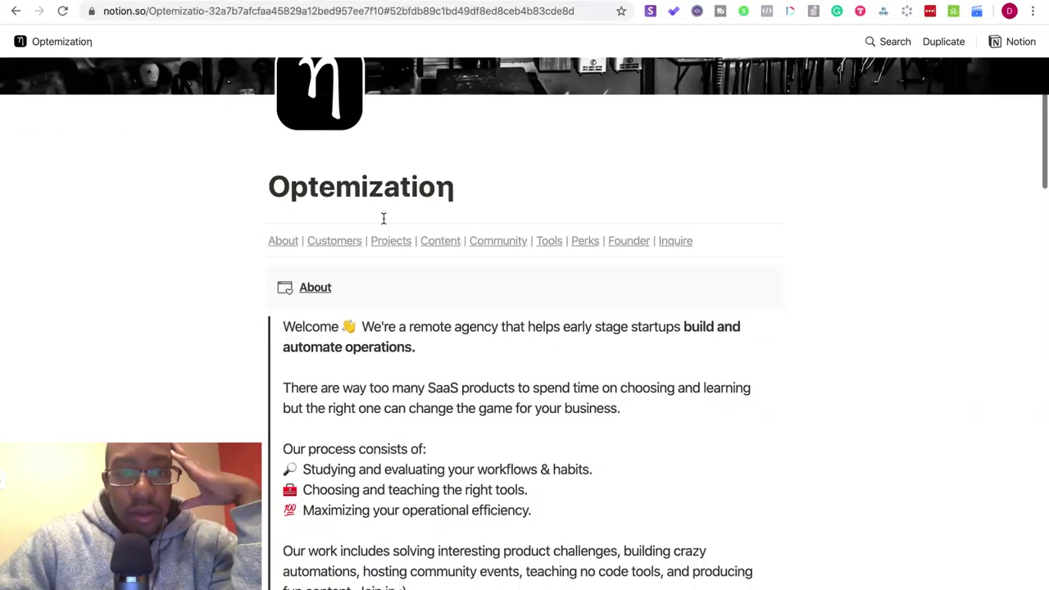
pyautogui.scroll(-15, 383, 217)
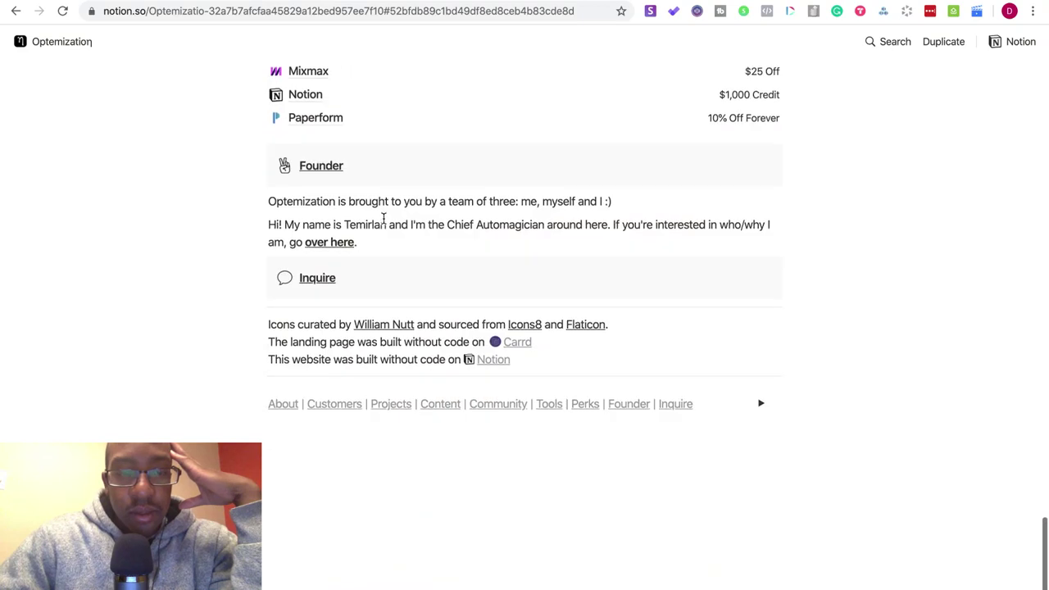
pyautogui.scroll(3, 382, 217)
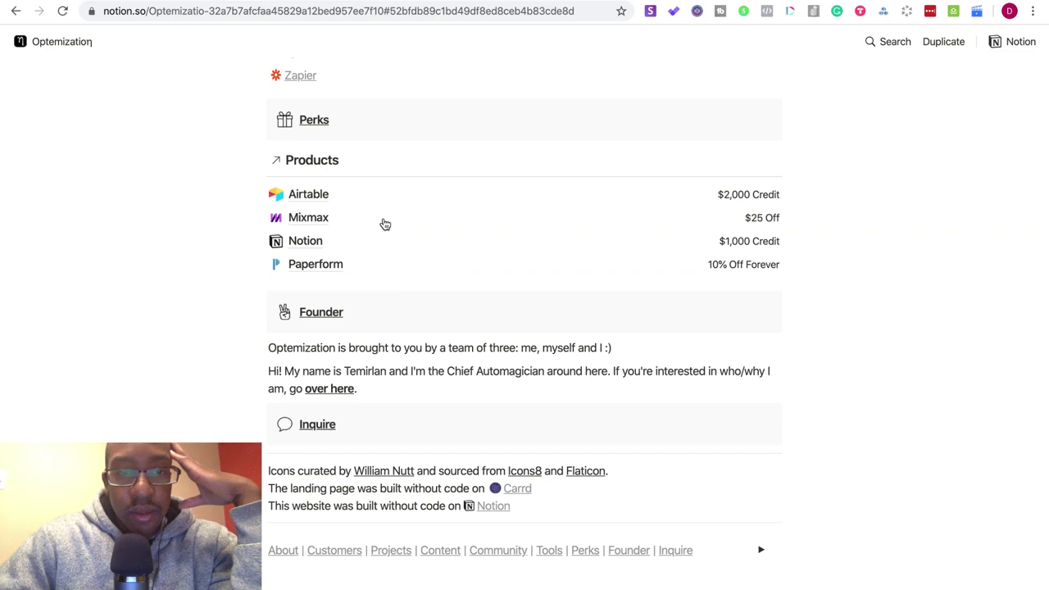
pyautogui.scroll(20, 385, 223)
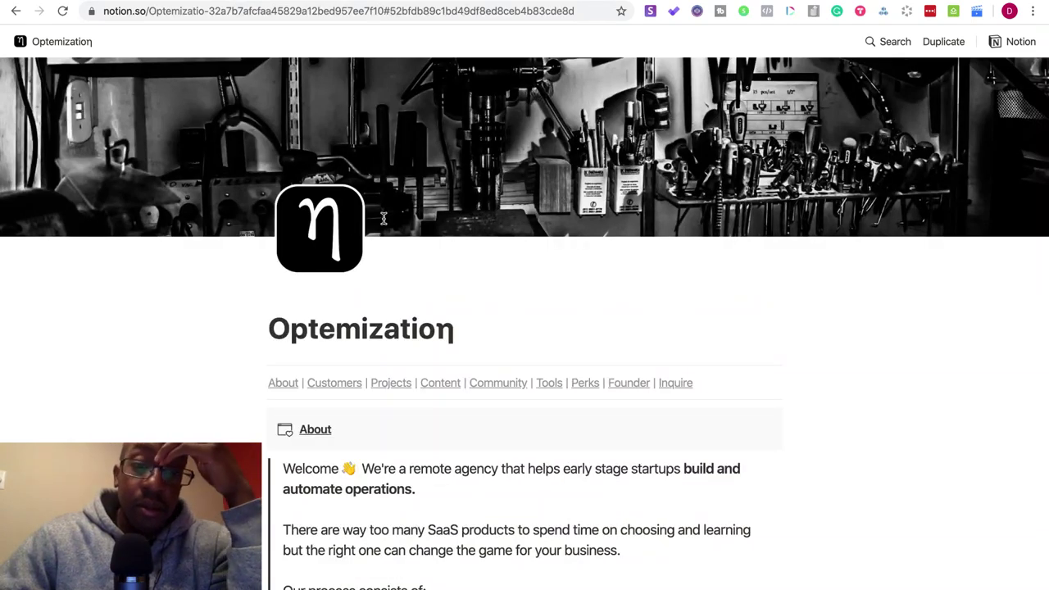
pyautogui.scroll(-3, 383, 217)
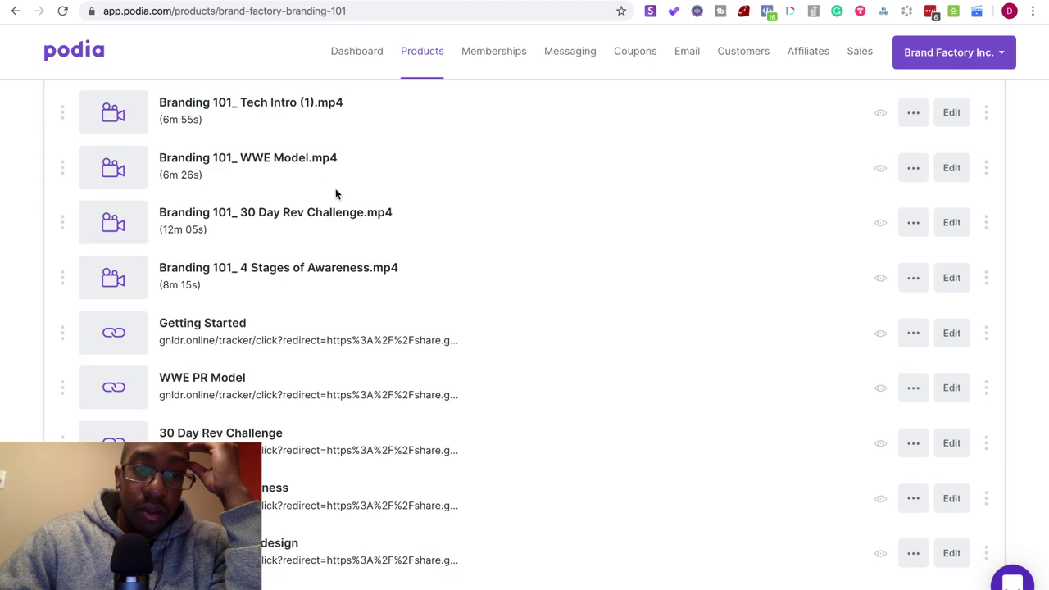
pyautogui.scroll(-2, 335, 194)
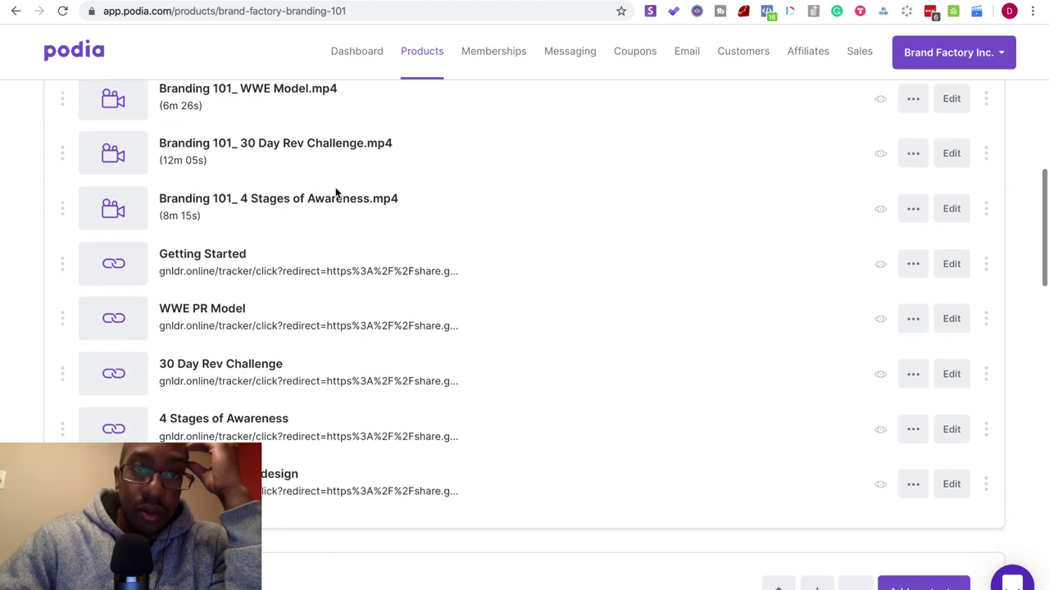
# - Cycle through the open Chrome tabs toward the Paperform homepage
pyautogui.scroll(1, 335, 193)
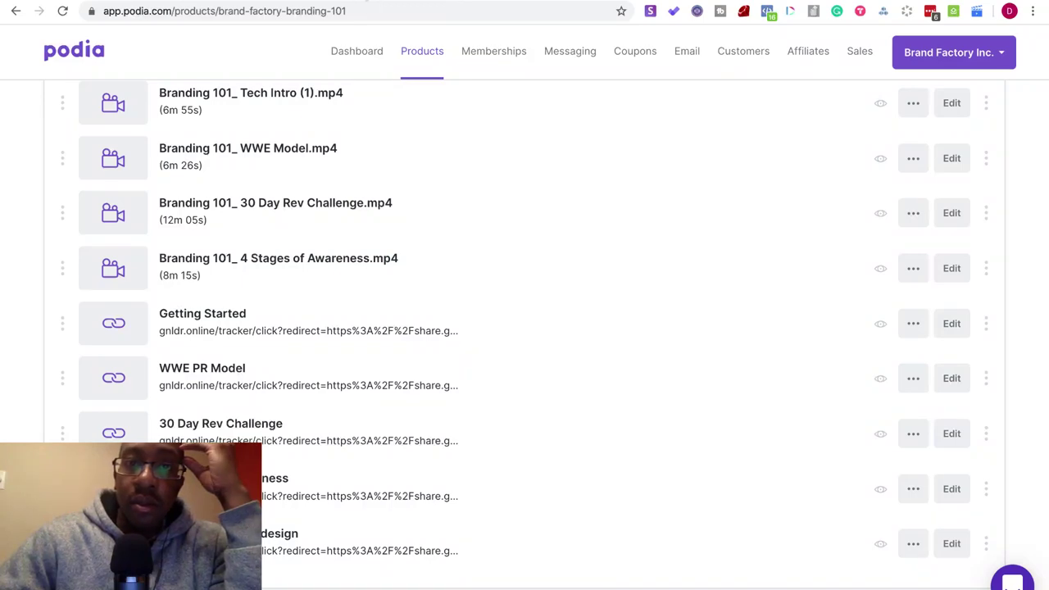
pyautogui.hotkey('ctrl', 'Tab')
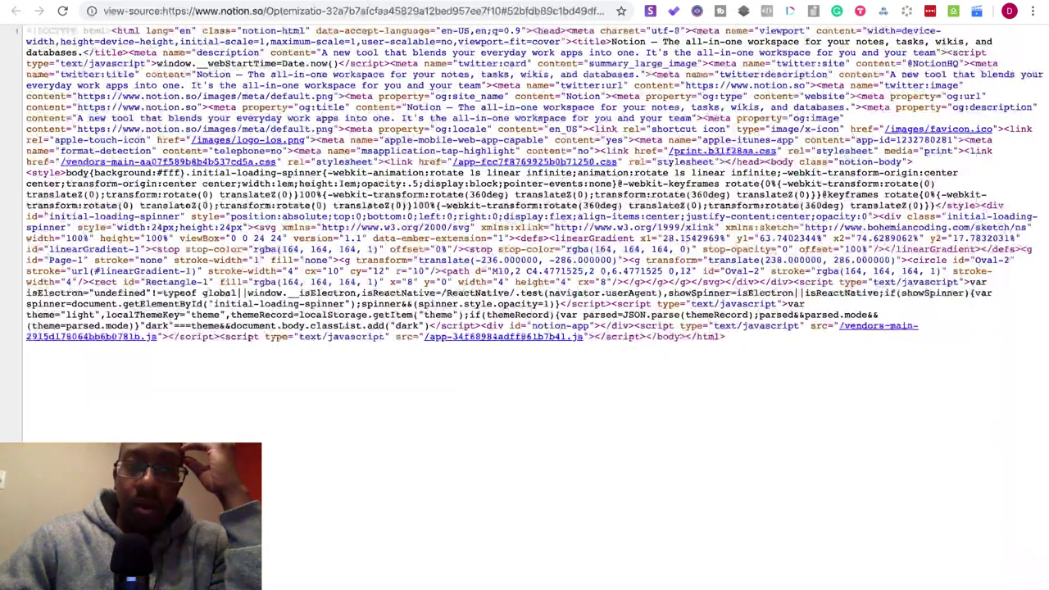
pyautogui.hotkey('ctrl', 'Tab')
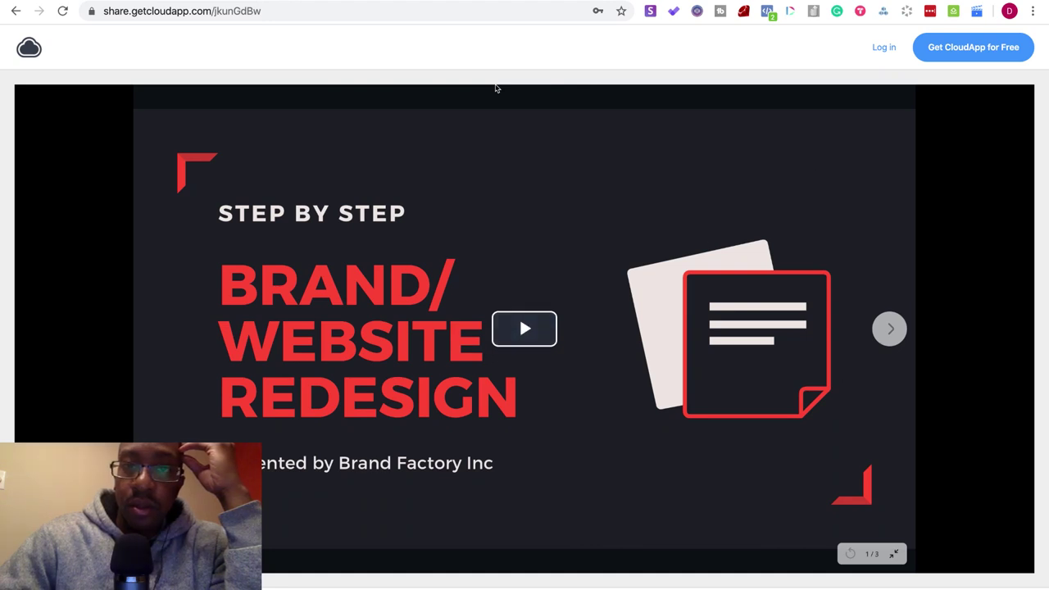
pyautogui.hotkey('ctrl', 'Tab')
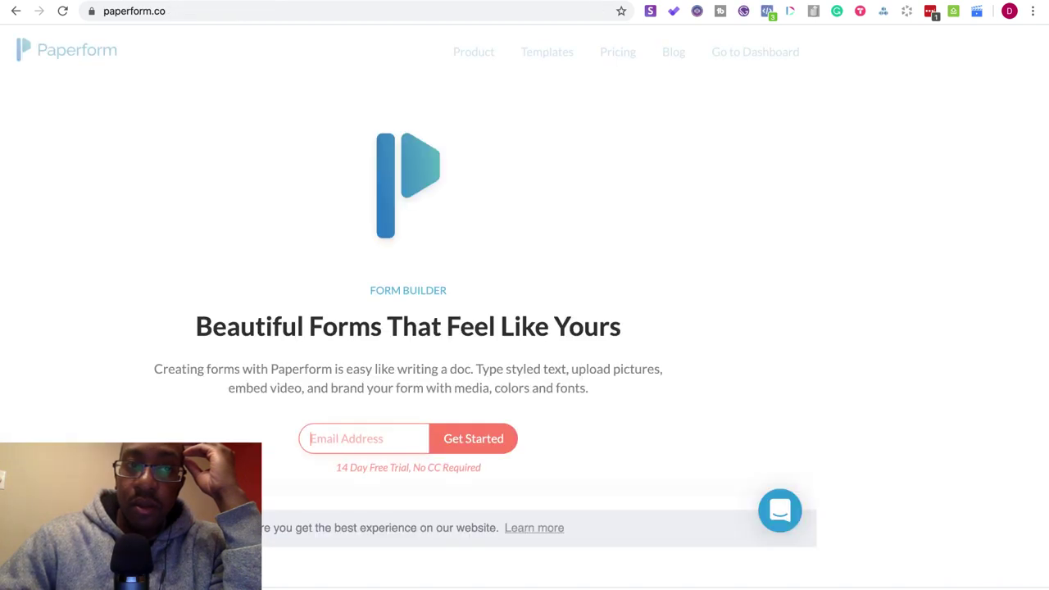
# - Exit full screen and pick the newest screen recording in the Downloads folder
pyautogui.moveTo(39, 1)
pyautogui.press('ctrl+super+f')
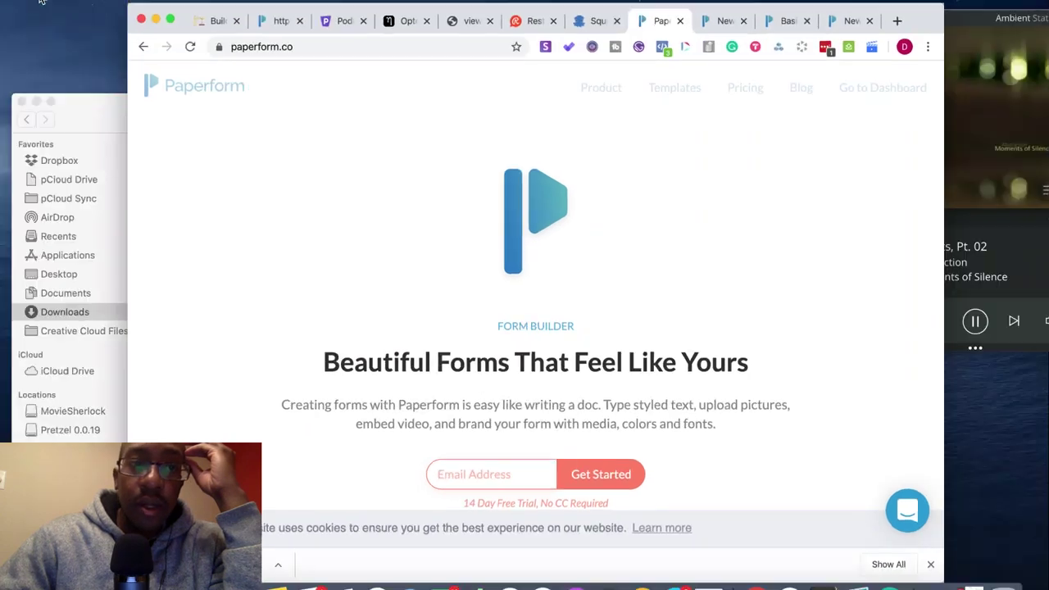
pyautogui.click(96, 112)
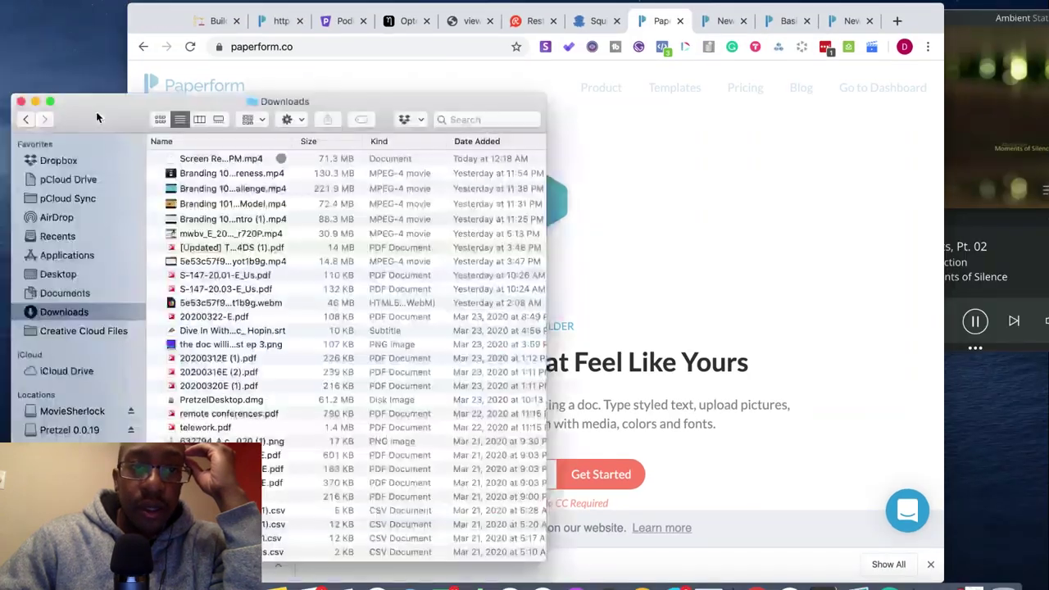
pyautogui.click(205, 163)
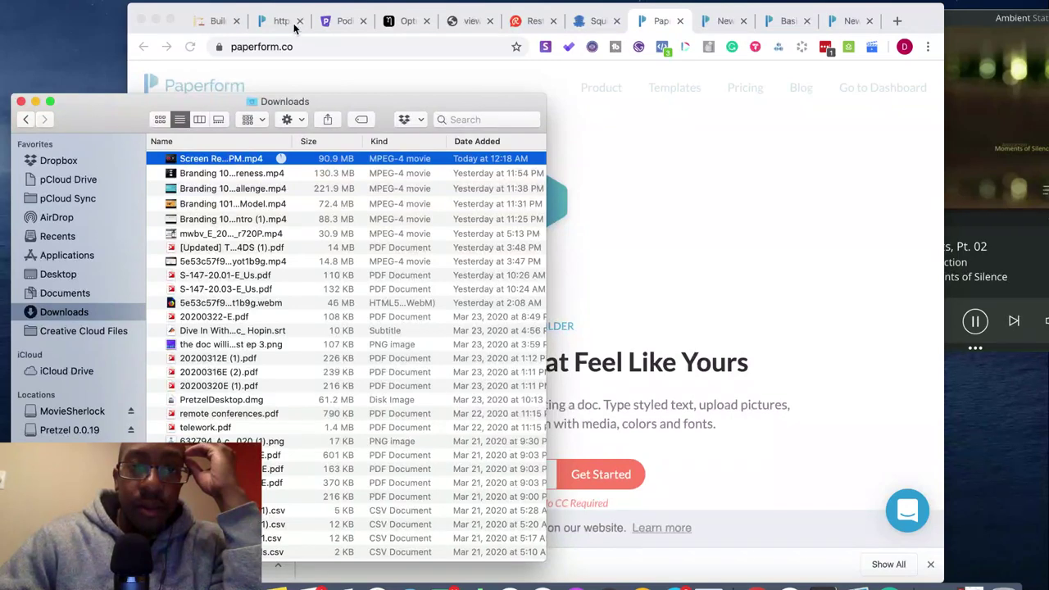
pyautogui.click(328, 25)
pyautogui.click(335, 23)
# - Upload the screen recording MP4 into Level 1 through the Add files option
pyautogui.scroll(-1, 639, 254)
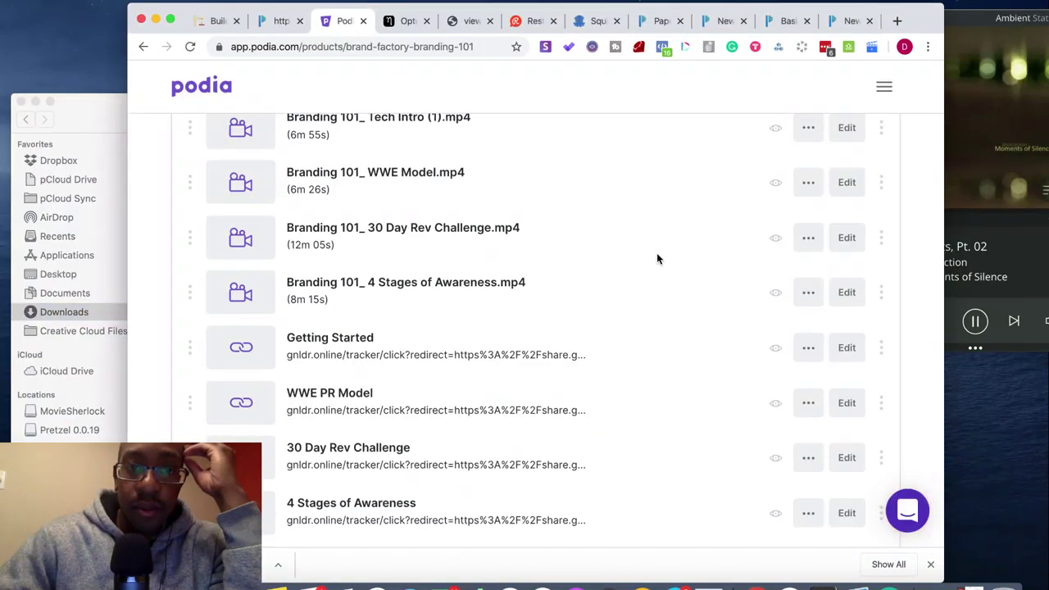
pyautogui.scroll(3, 655, 250)
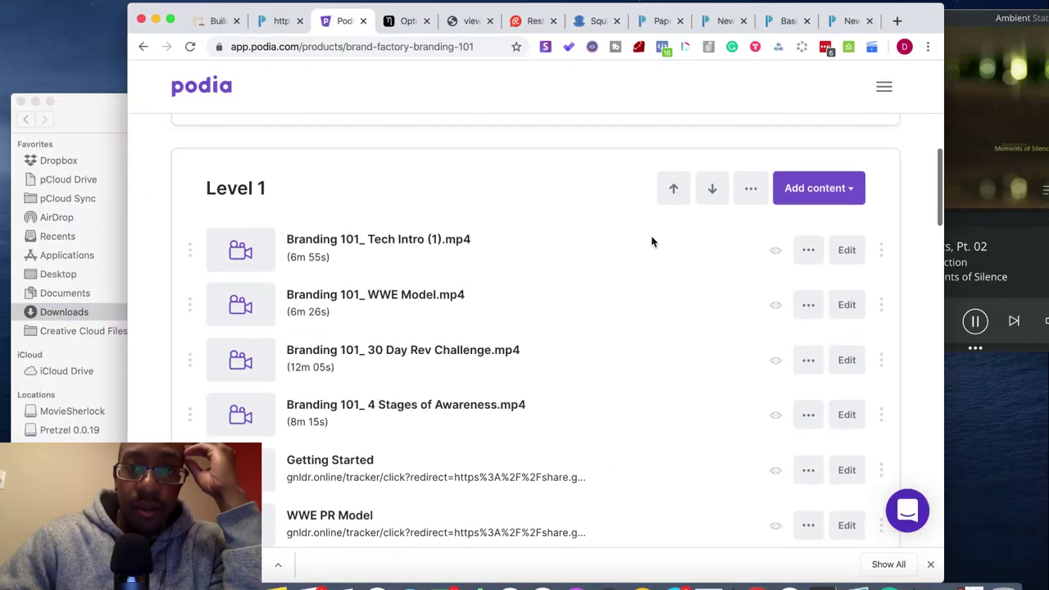
pyautogui.click(810, 187)
pyautogui.click(779, 235)
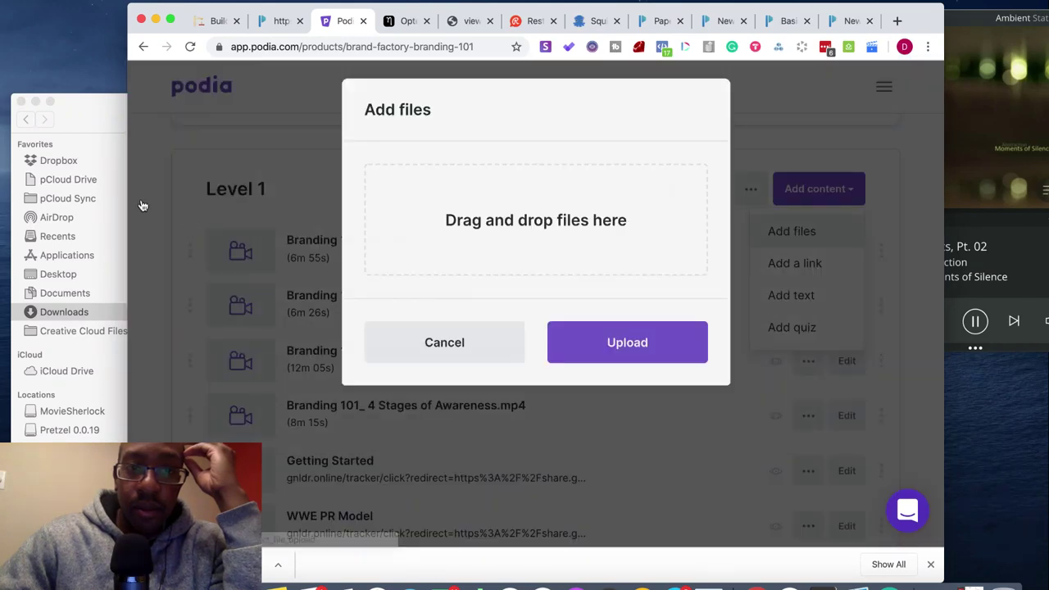
pyautogui.click(70, 131)
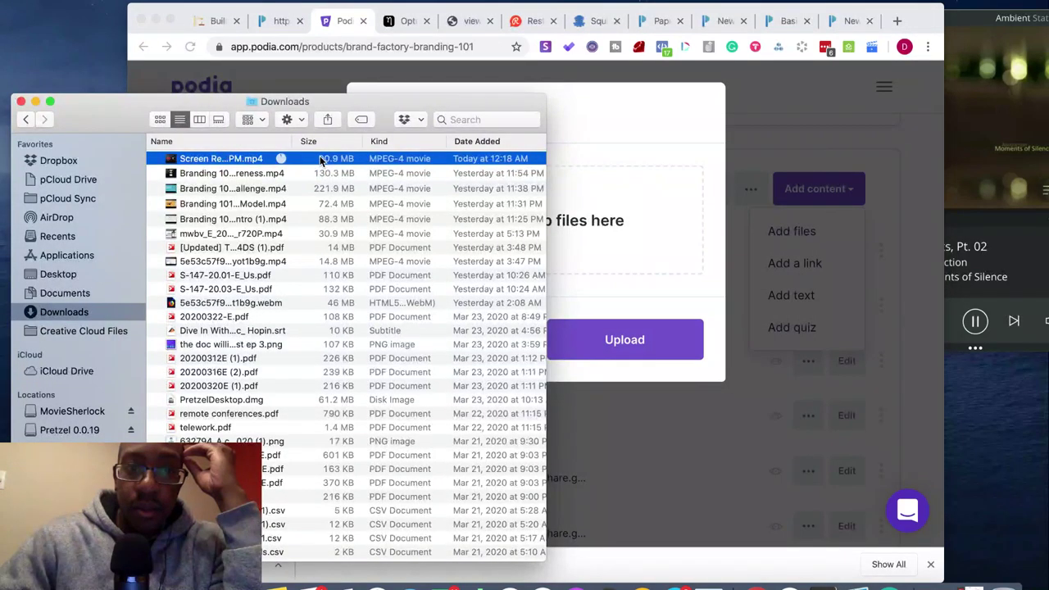
pyautogui.moveTo(319, 162); pyautogui.dragTo(622, 203)
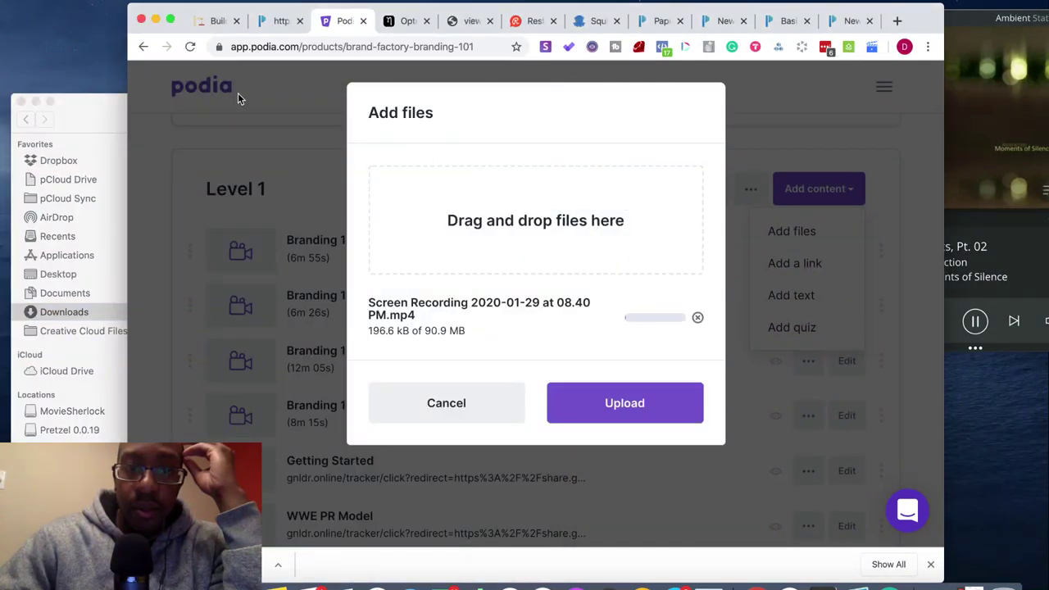
pyautogui.click(170, 19)
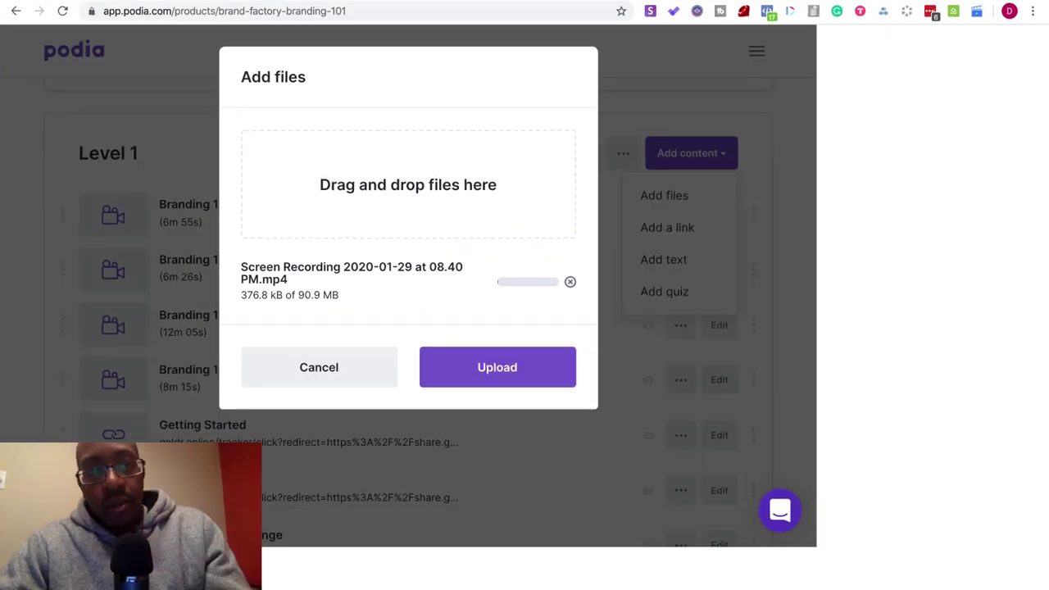
pyautogui.press('super+t')
# - Search Google for 'how to embed paperform form into notion'
pyautogui.write('how')
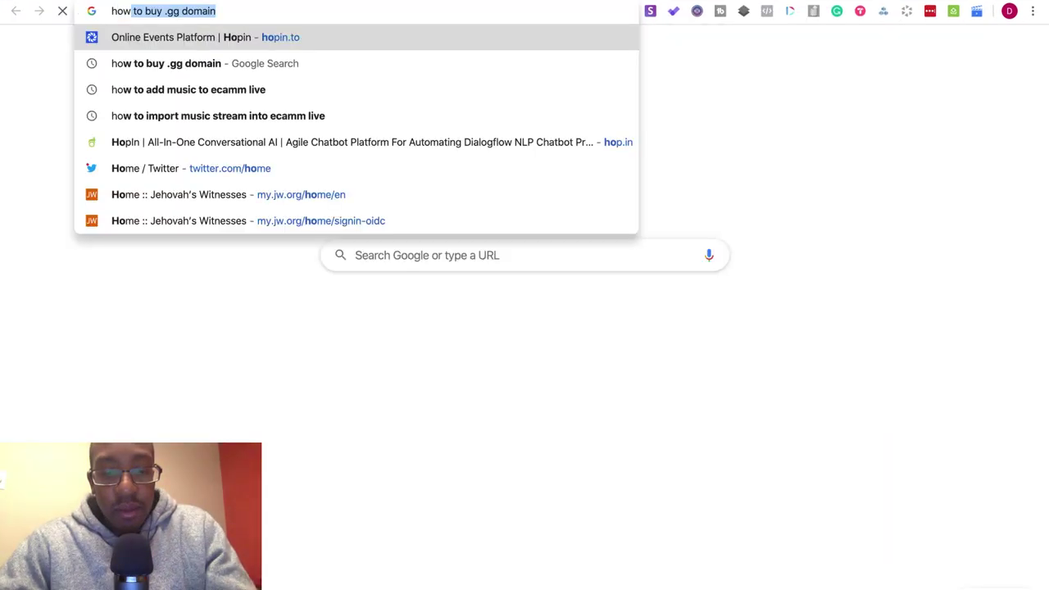
pyautogui.write(' to embed ')
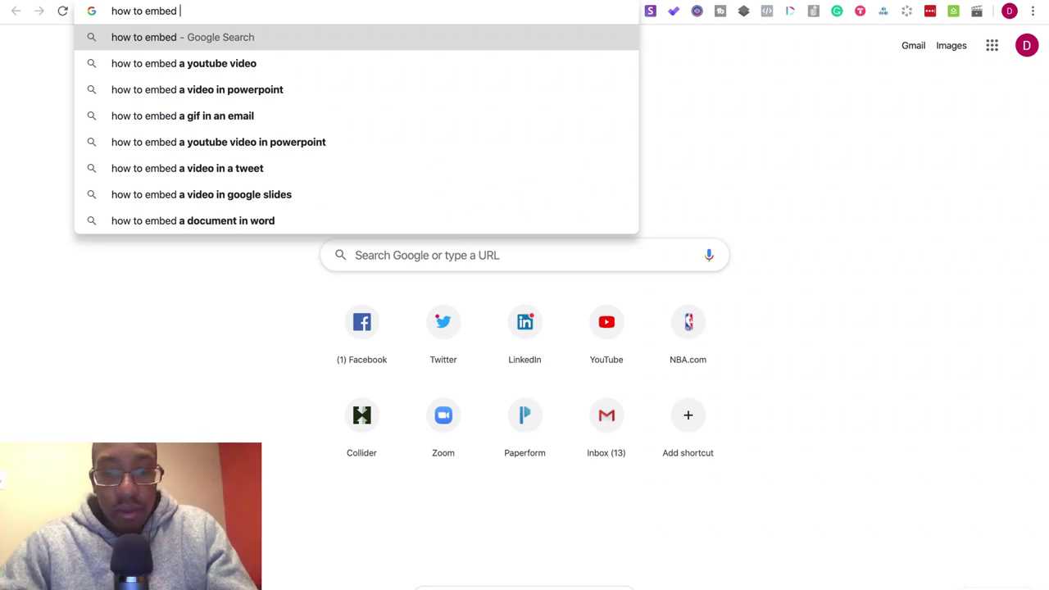
pyautogui.write('paper')
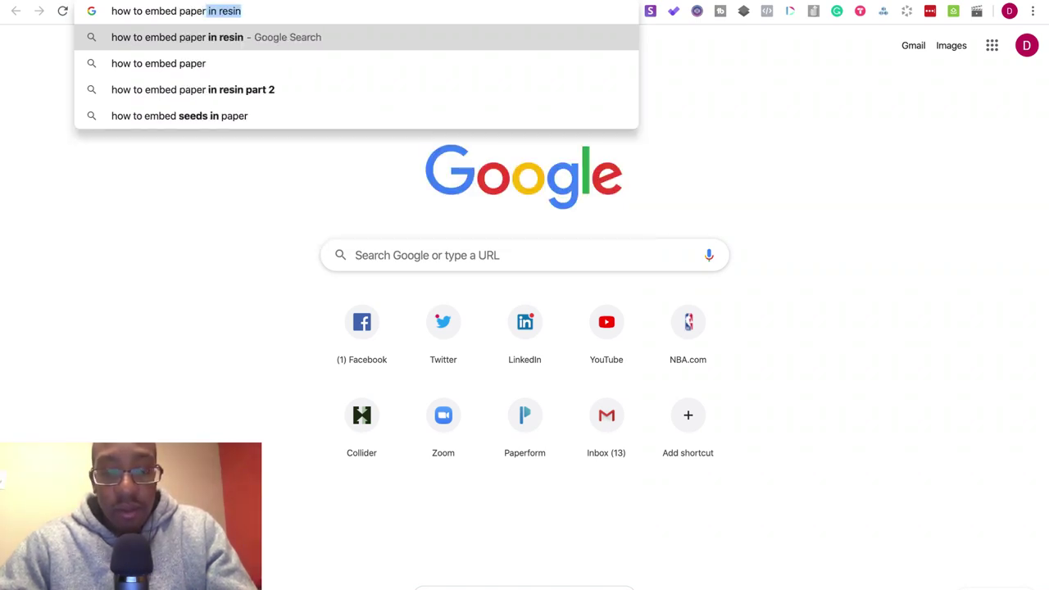
pyautogui.write('form')
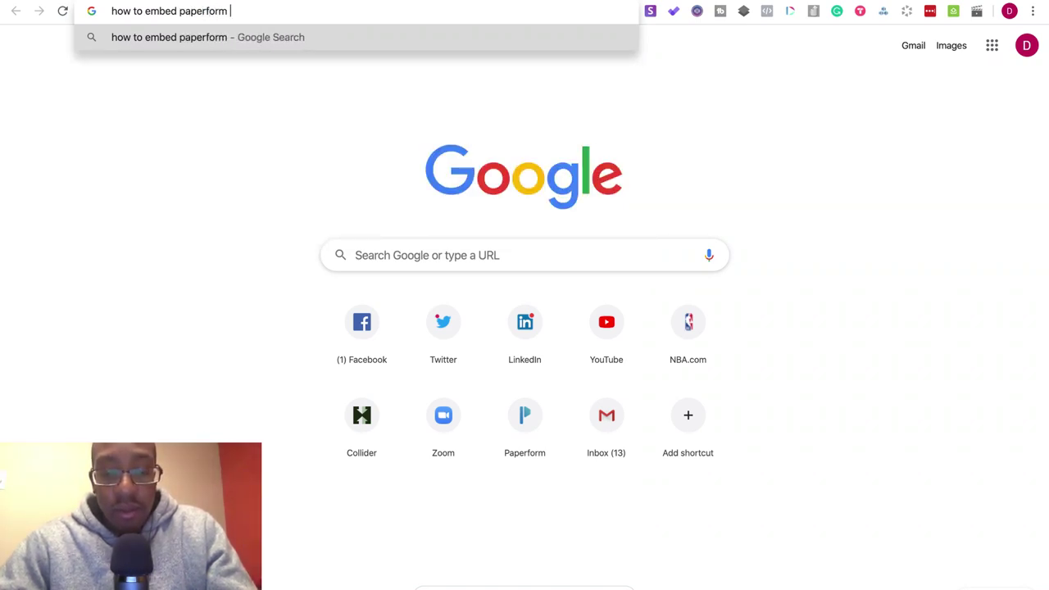
pyautogui.write(' form into')
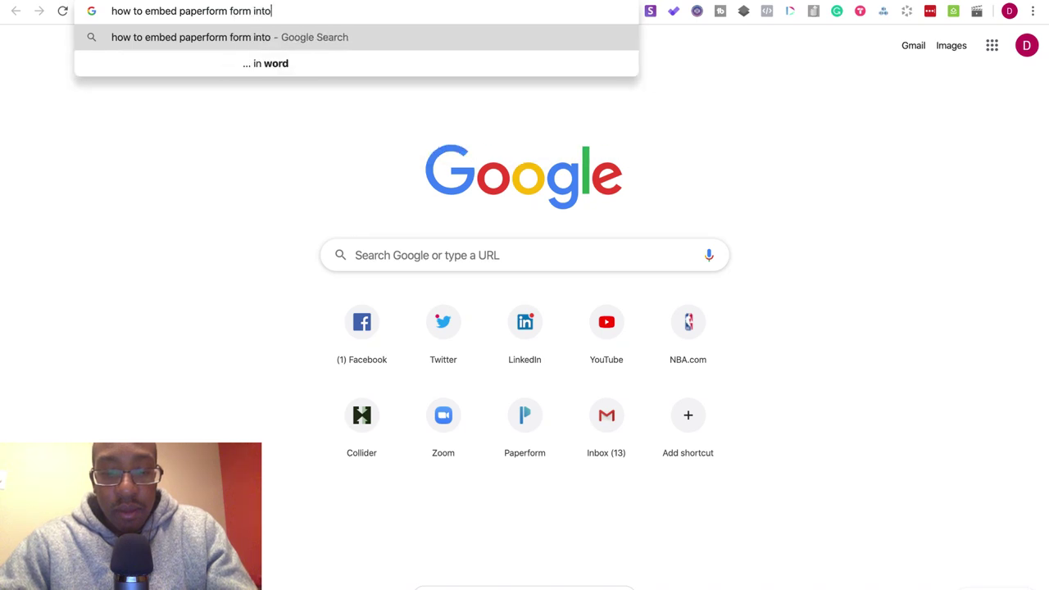
pyautogui.write(' notion')
pyautogui.press('Return')
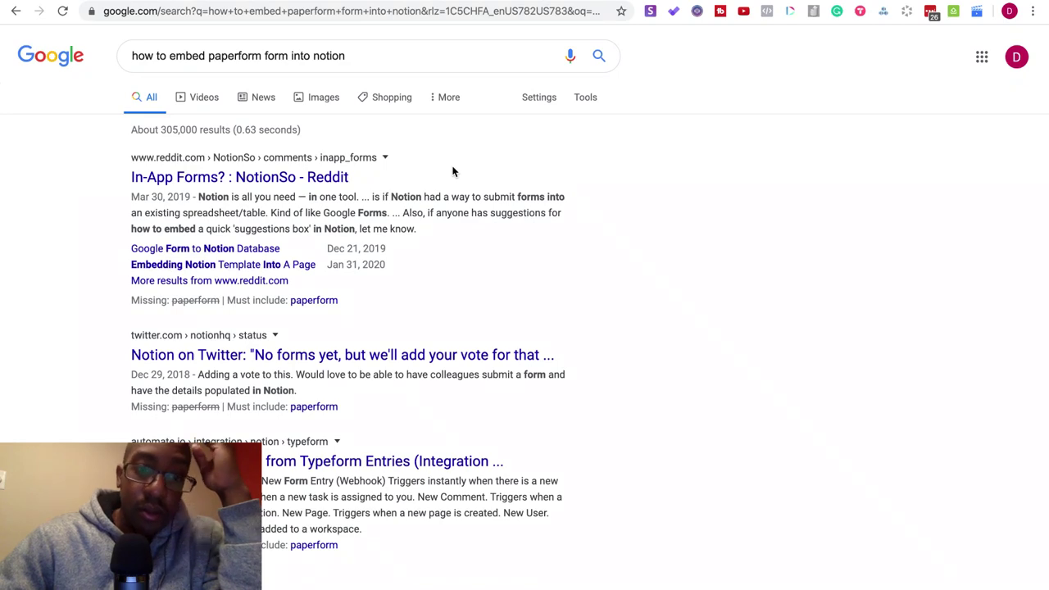
pyautogui.scroll(-3, 447, 268)
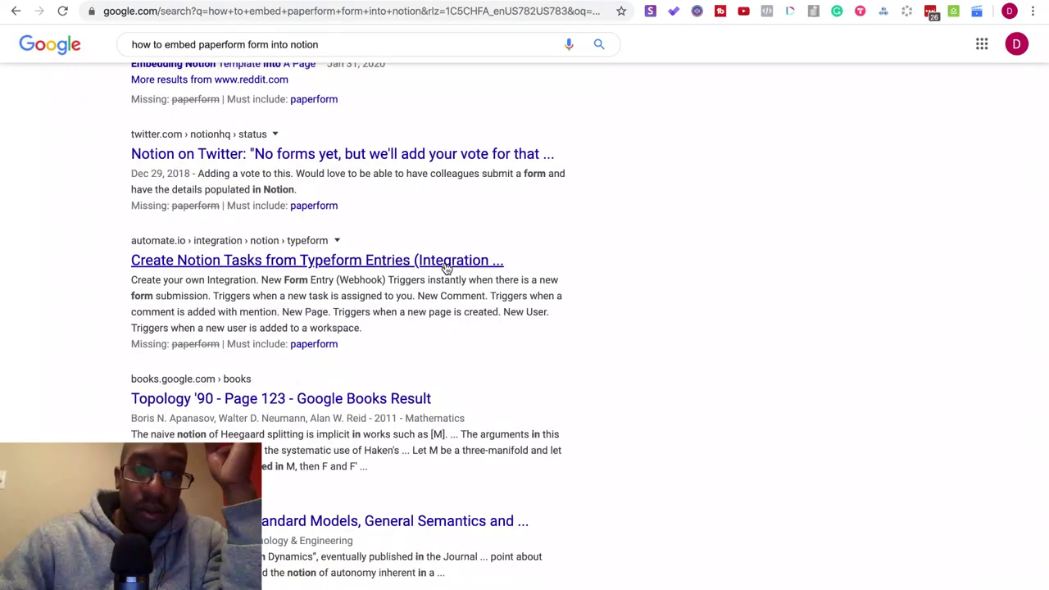
pyautogui.scroll(3, 447, 268)
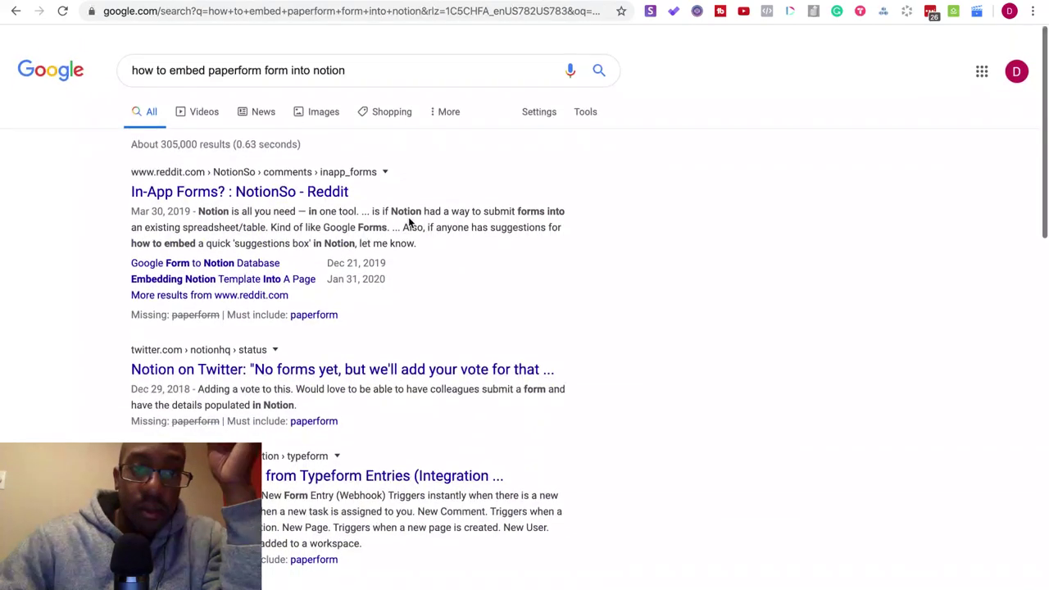
# - Change the search to 'typeform into notion', check the Twitter result, then open the Integrations video
pyautogui.moveTo(360, 53); pyautogui.dragTo(211, 57)
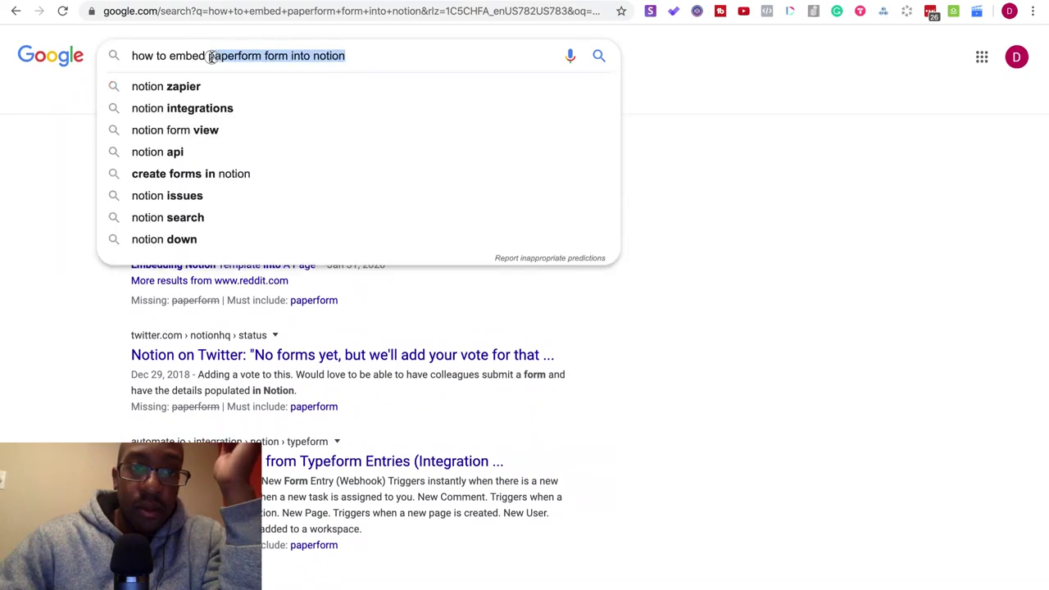
pyautogui.write('ty')
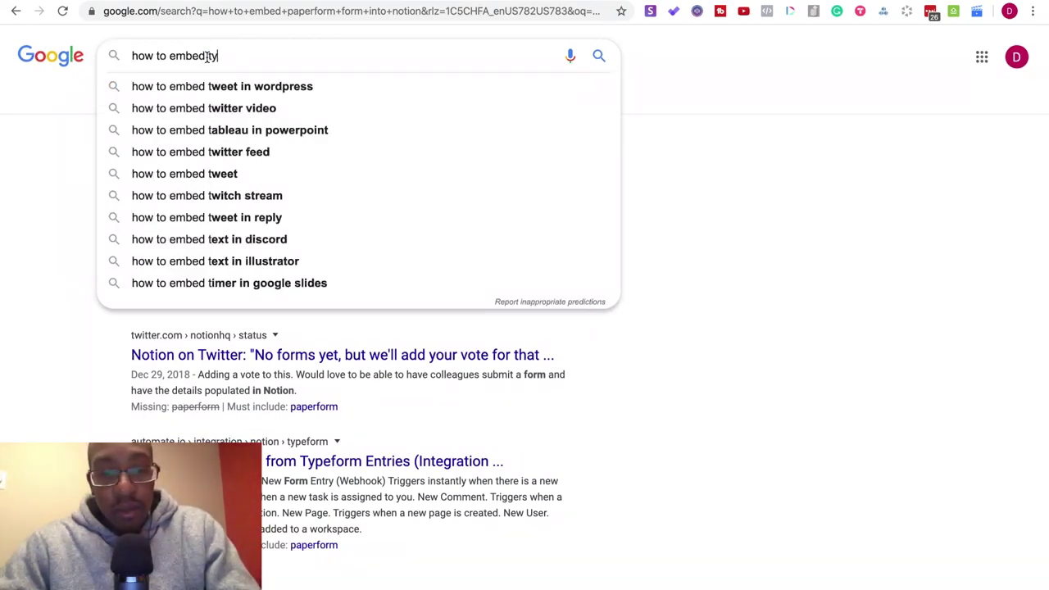
pyautogui.write('peform into')
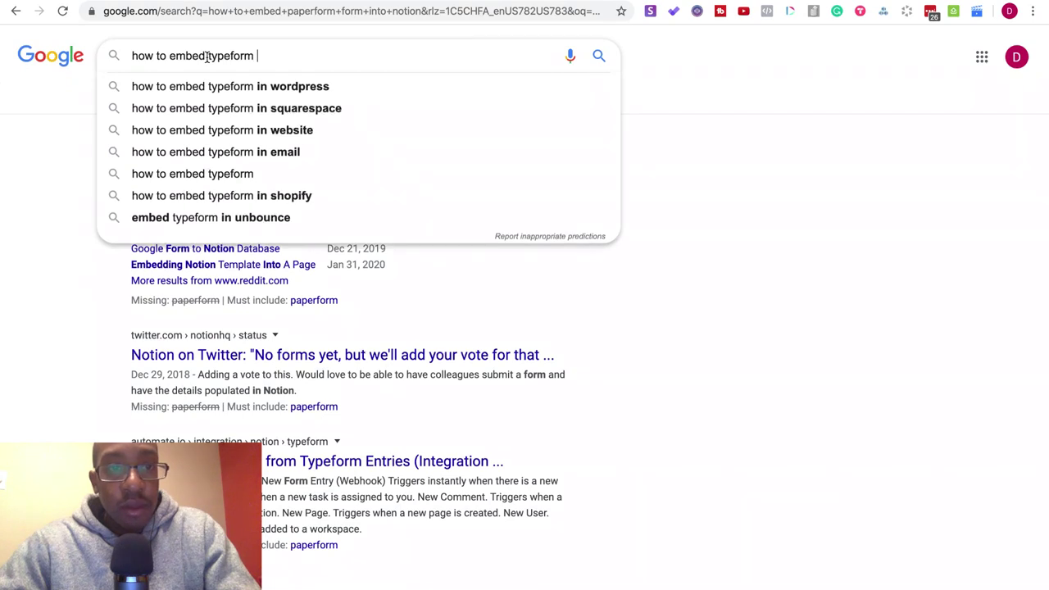
pyautogui.write(' notion')
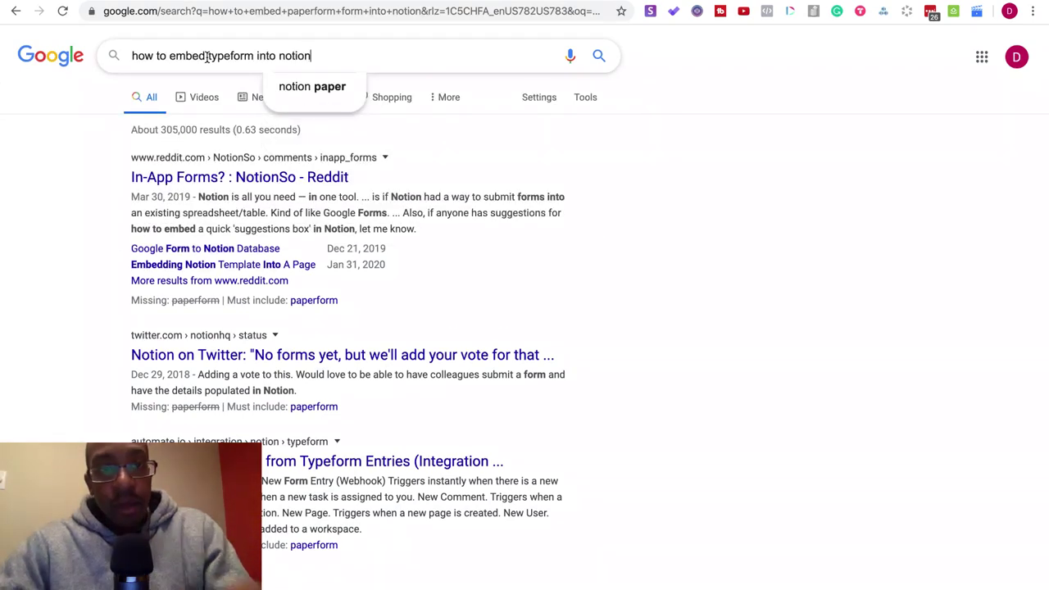
pyautogui.press('Return')
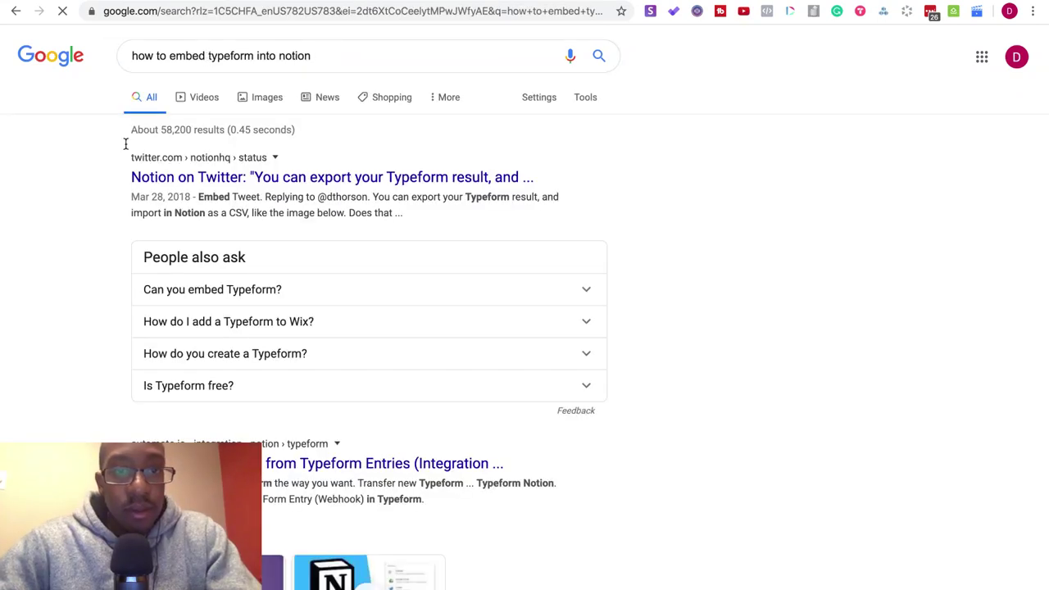
pyautogui.click(168, 177)
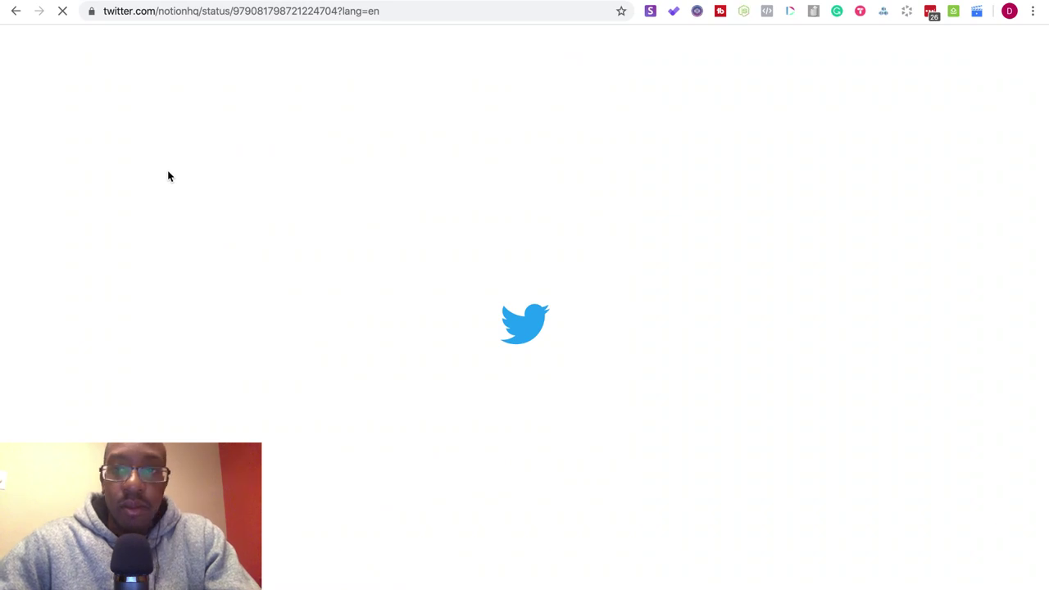
pyautogui.click(13, 11)
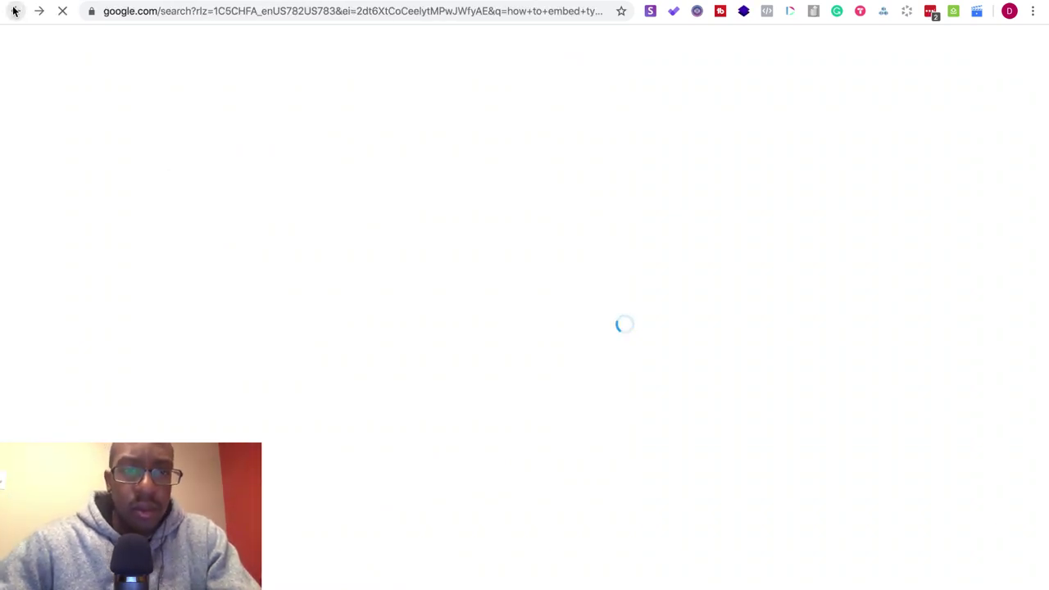
pyautogui.scroll(-3, 141, 221)
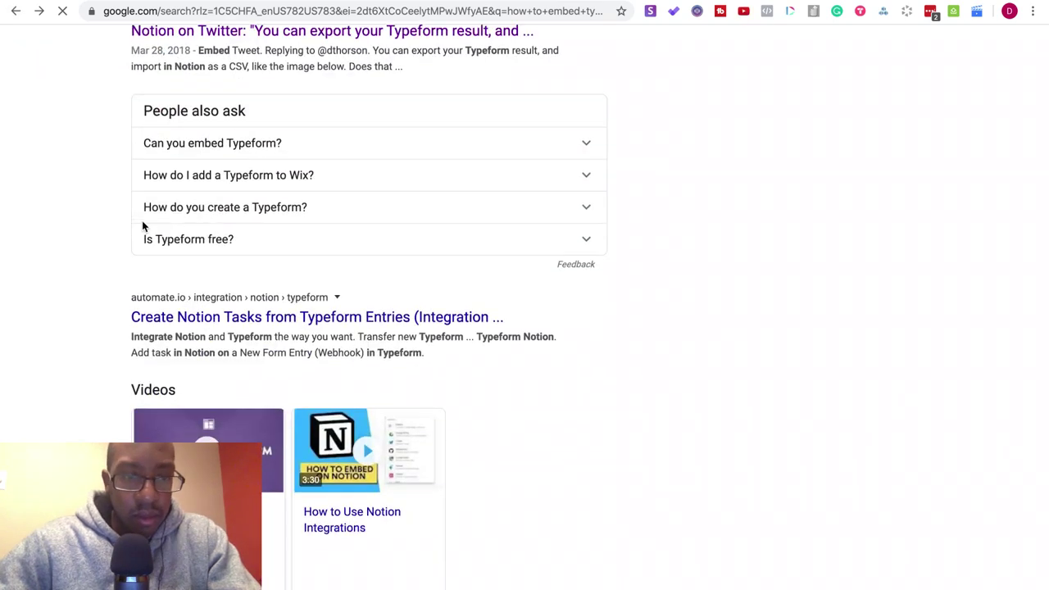
pyautogui.scroll(1, 313, 508)
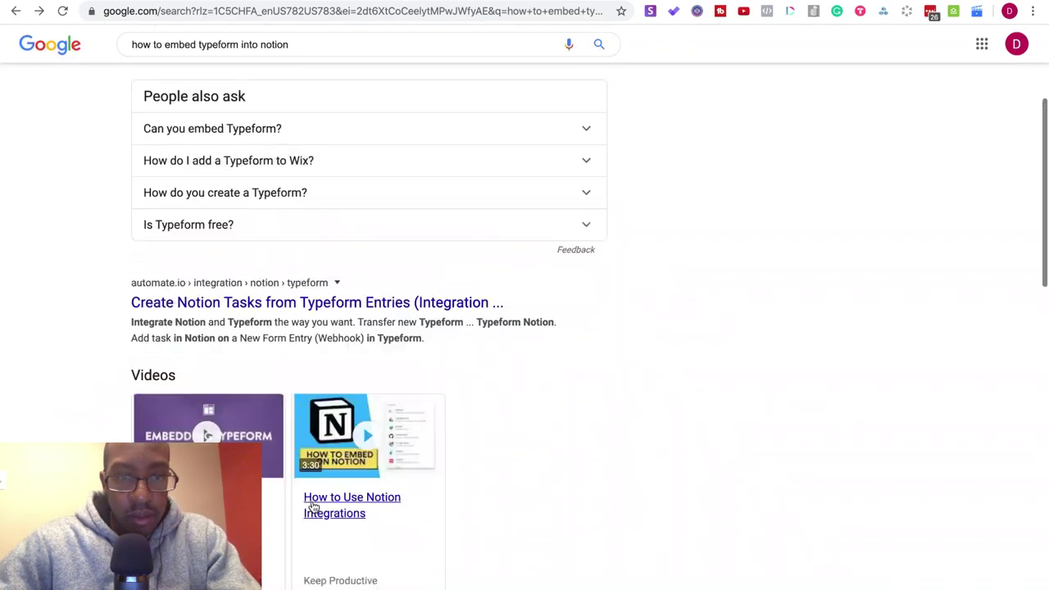
pyautogui.click(358, 512)
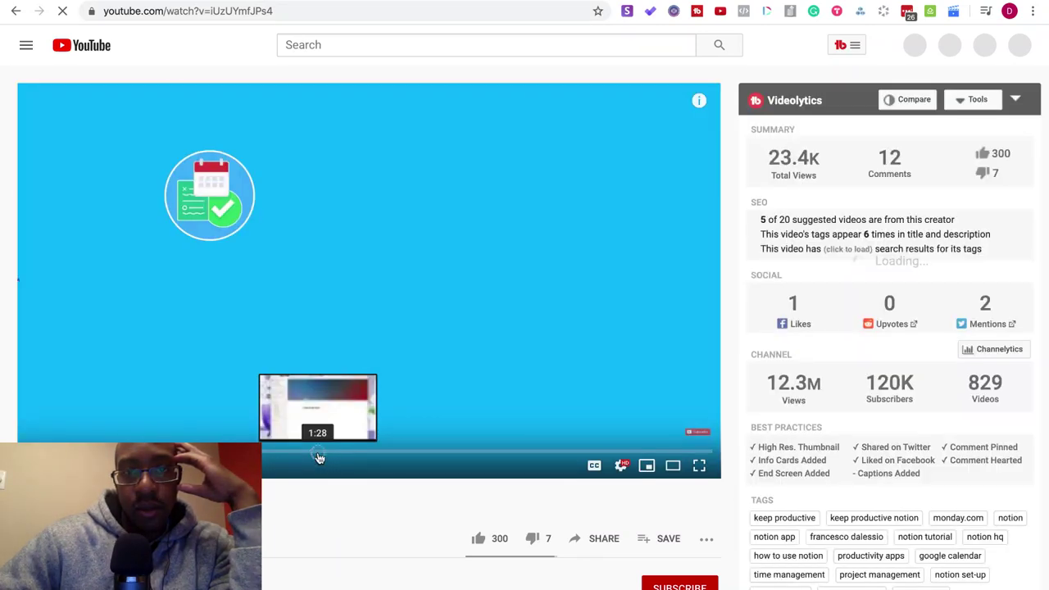
# - Jump to about 1:28, pause on the embedded map example, then resume playback
pyautogui.click(318, 453)
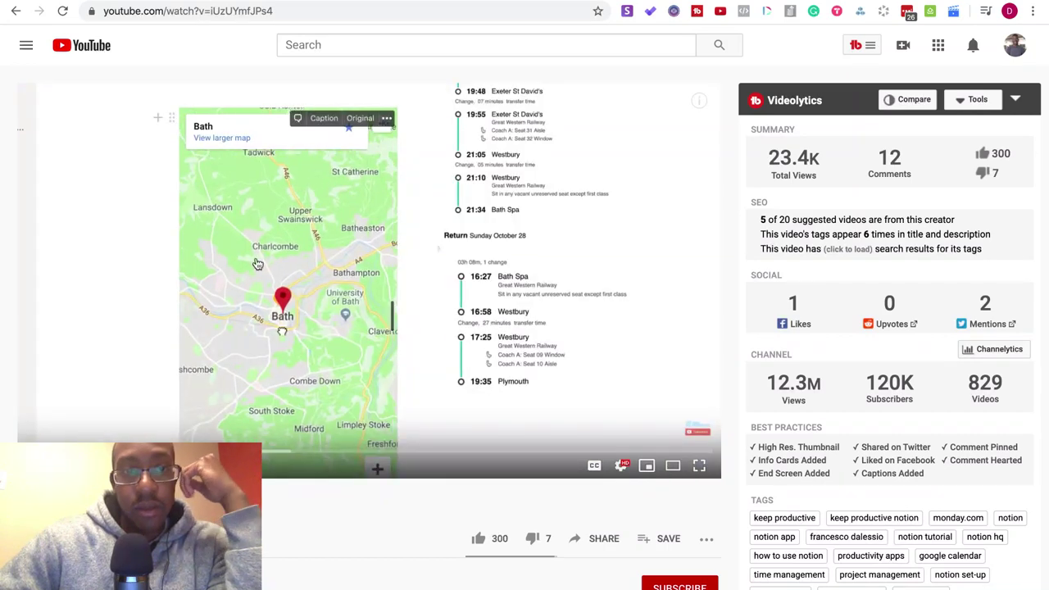
pyautogui.click(257, 264)
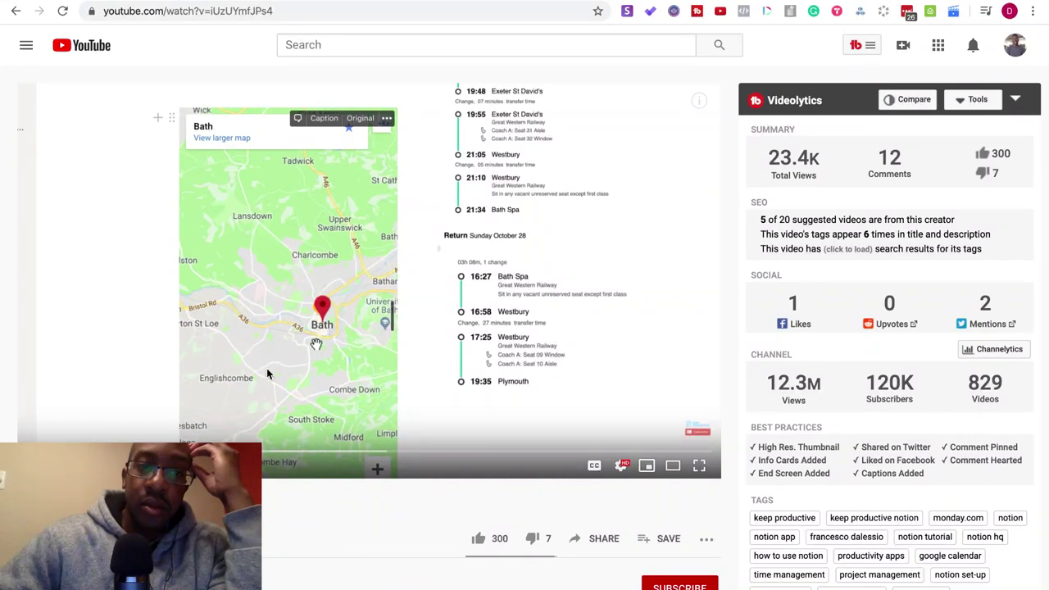
pyautogui.click(197, 323)
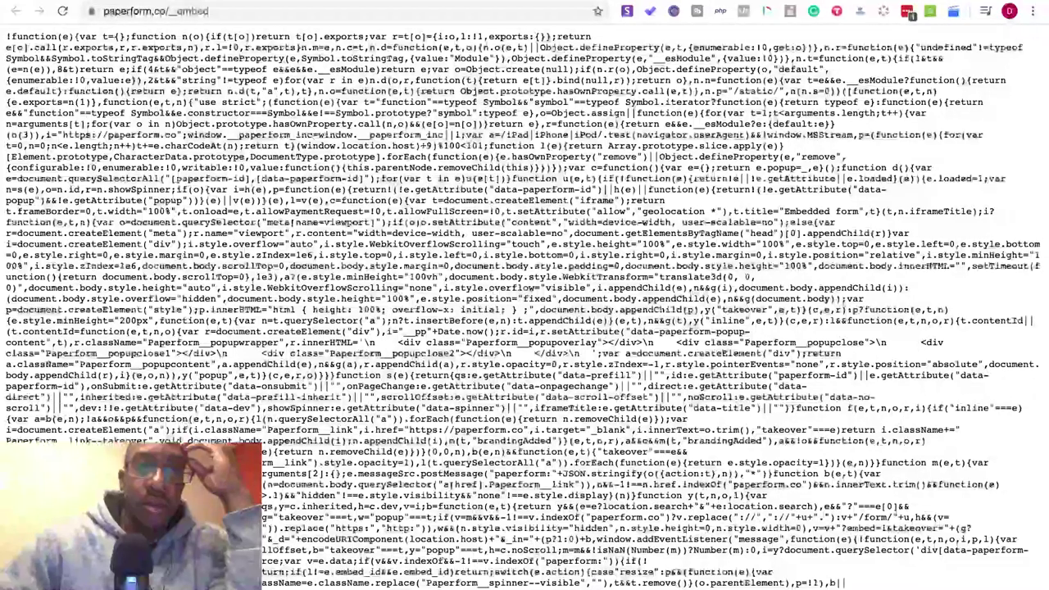
# - Change Chrome's full-screen toolbar display from the View menu
pyautogui.scroll(-5, 174, 127)
pyautogui.scroll(5, 173, 126)
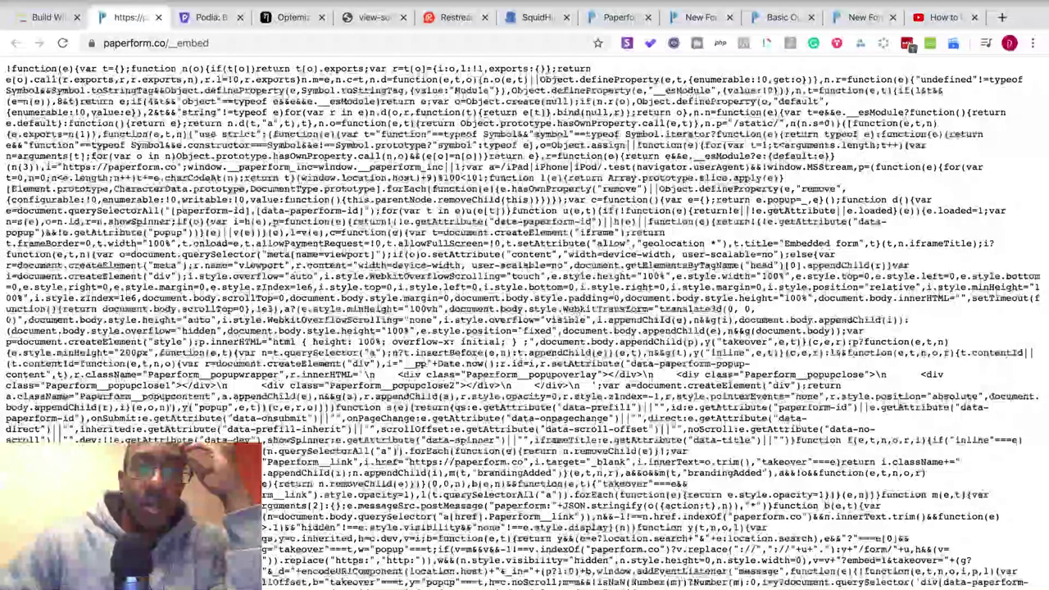
pyautogui.click(168, 2)
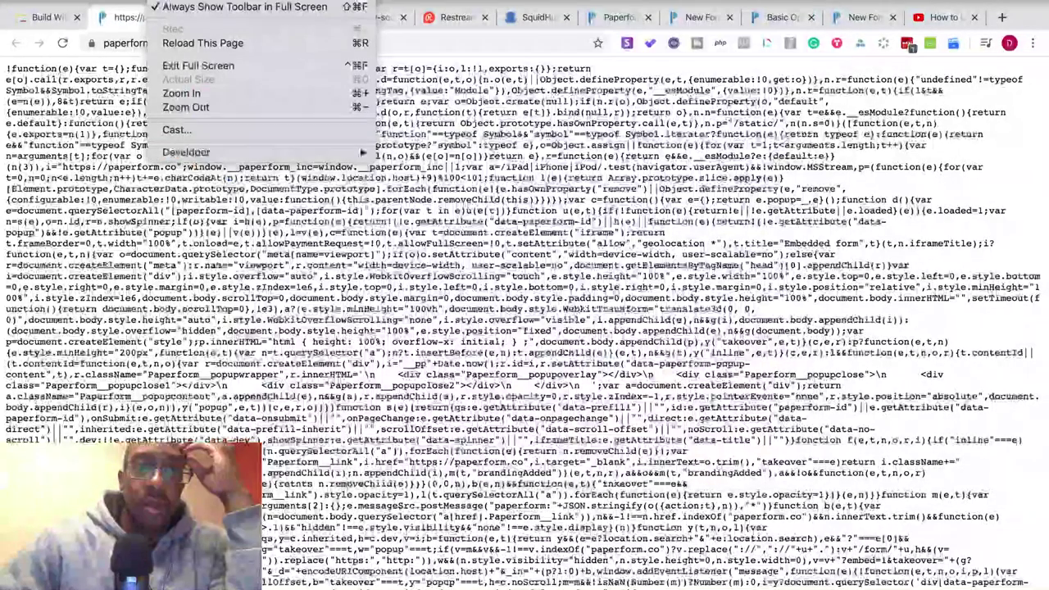
pyautogui.moveTo(225, 157)
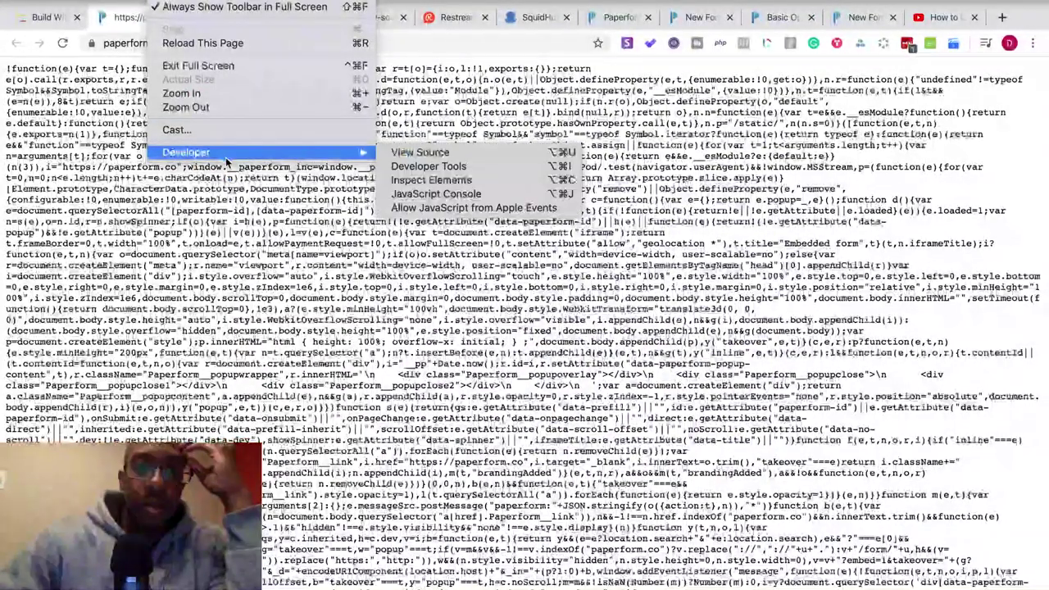
pyautogui.click(244, 7)
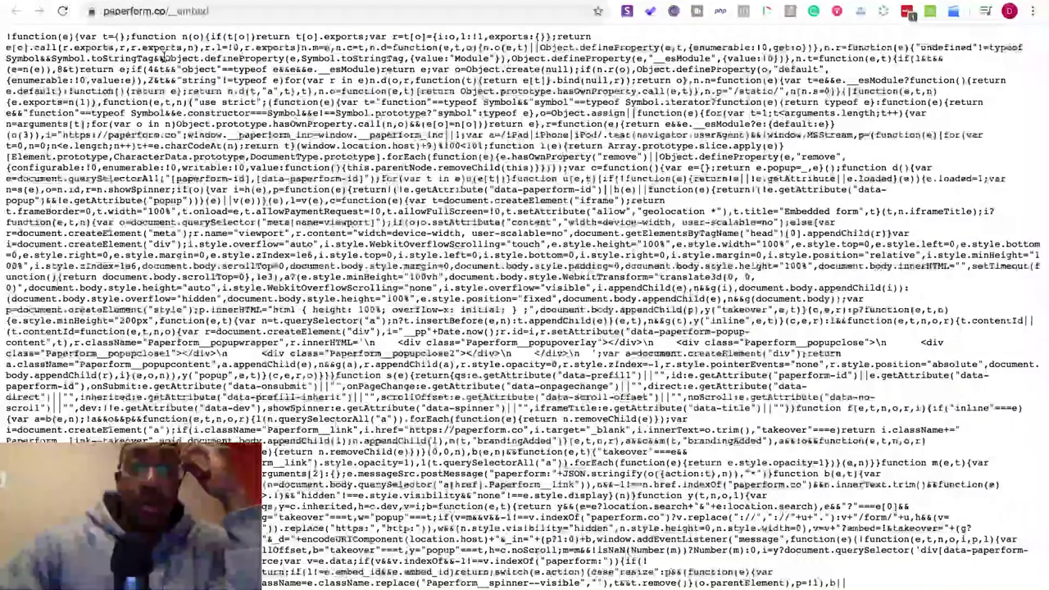
# - Load paperform.co from the address bar
pyautogui.click(169, 12)
pyautogui.write('pap')
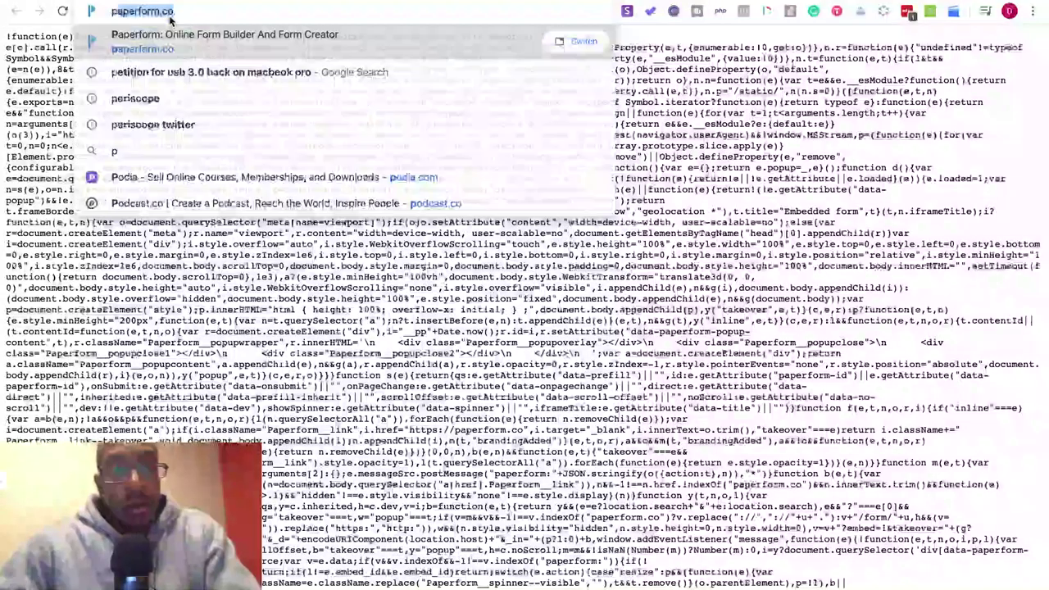
pyautogui.press('Return')
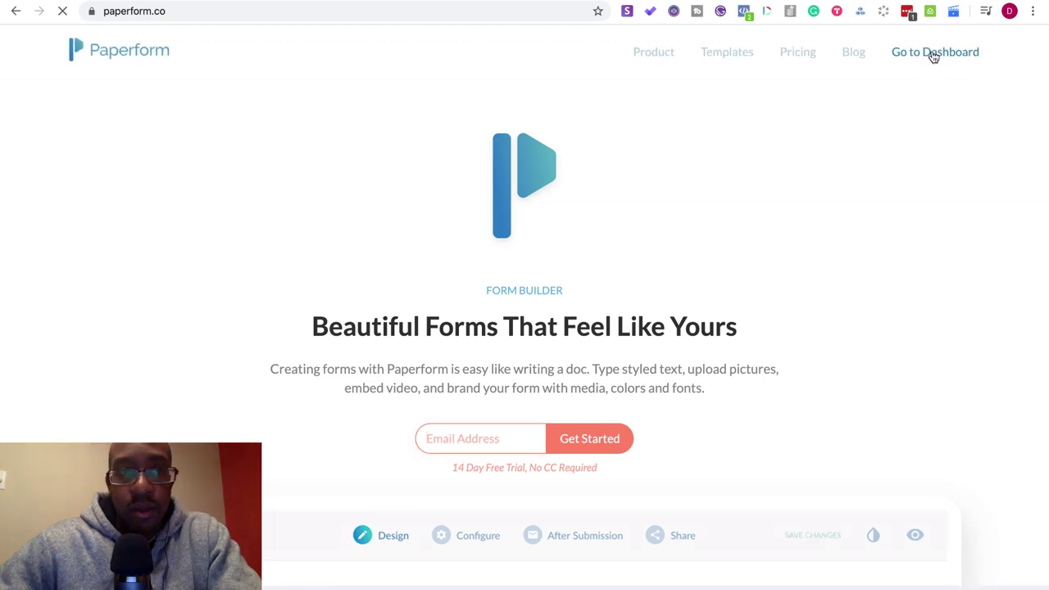
# - Open Paperform's dashboard and the Build With Me folder holding the Basic Optin newsletter form
pyautogui.click(932, 54)
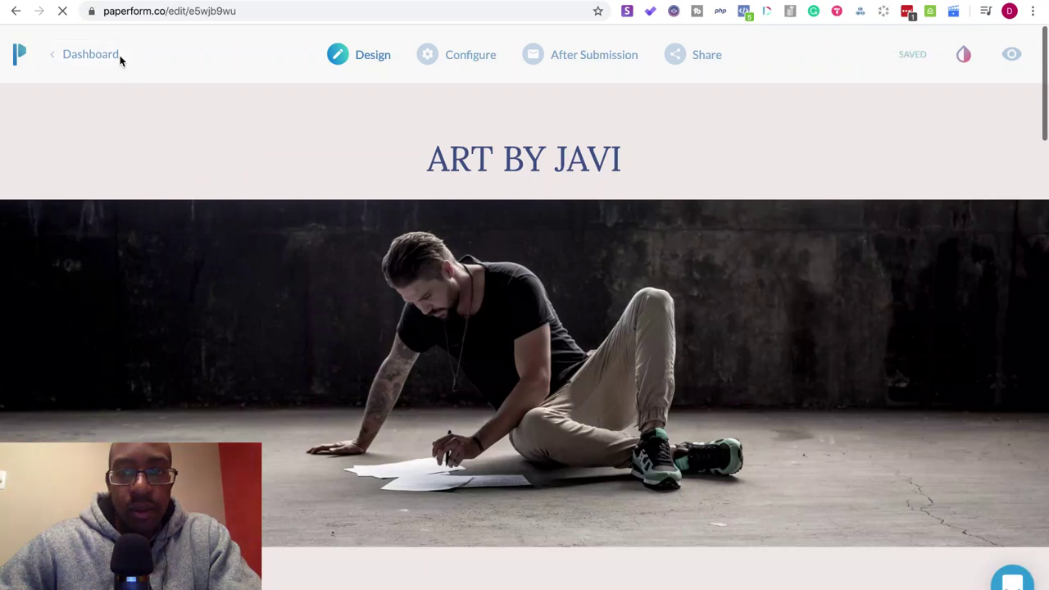
pyautogui.click(120, 60)
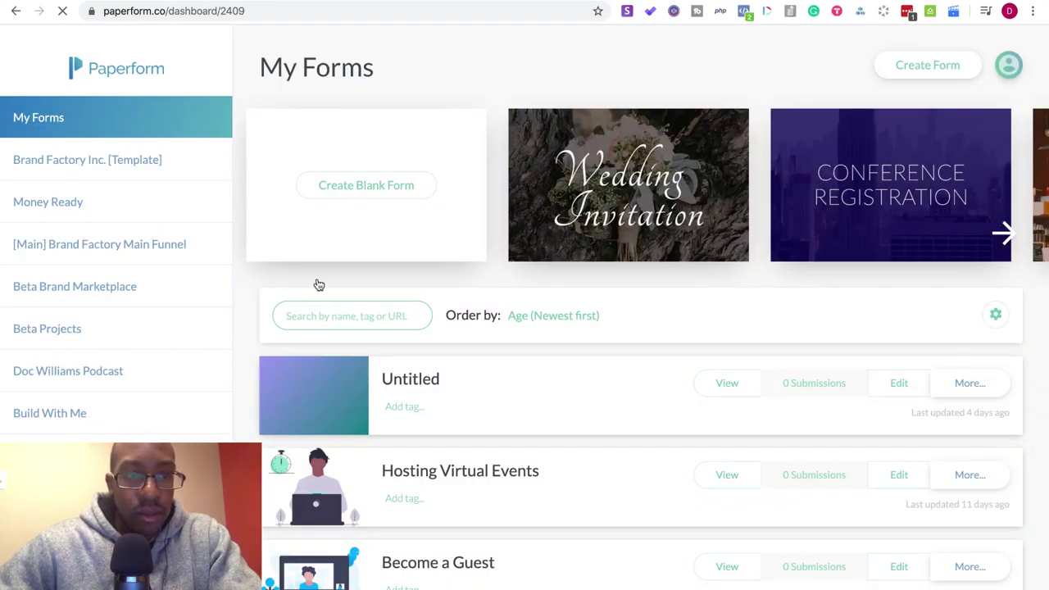
pyautogui.click(72, 419)
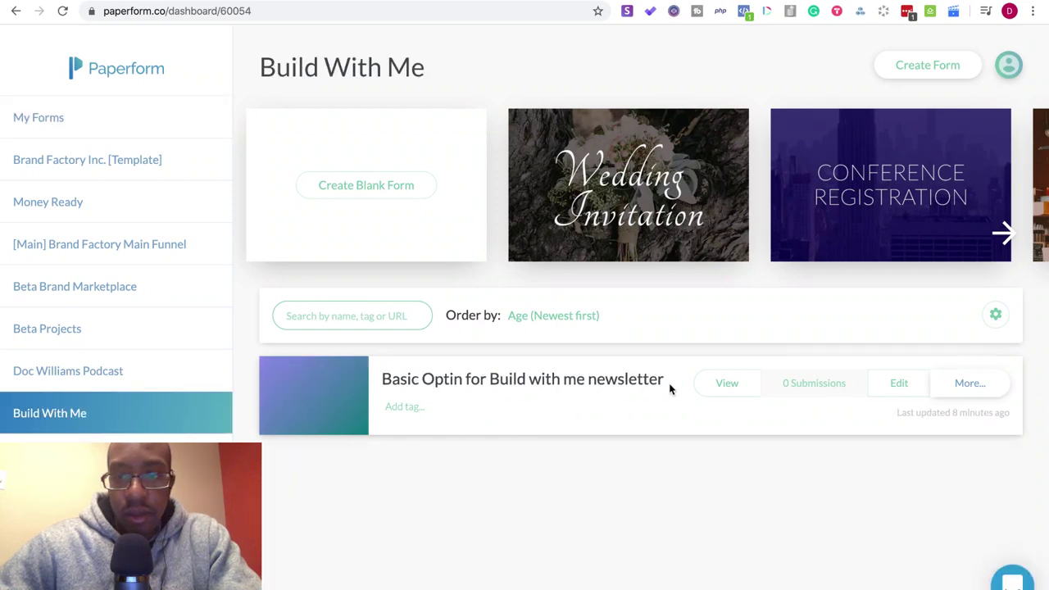
# - Copy the Basic Optin form's share link from Paperform and switch back to Notion
pyautogui.click(882, 396)
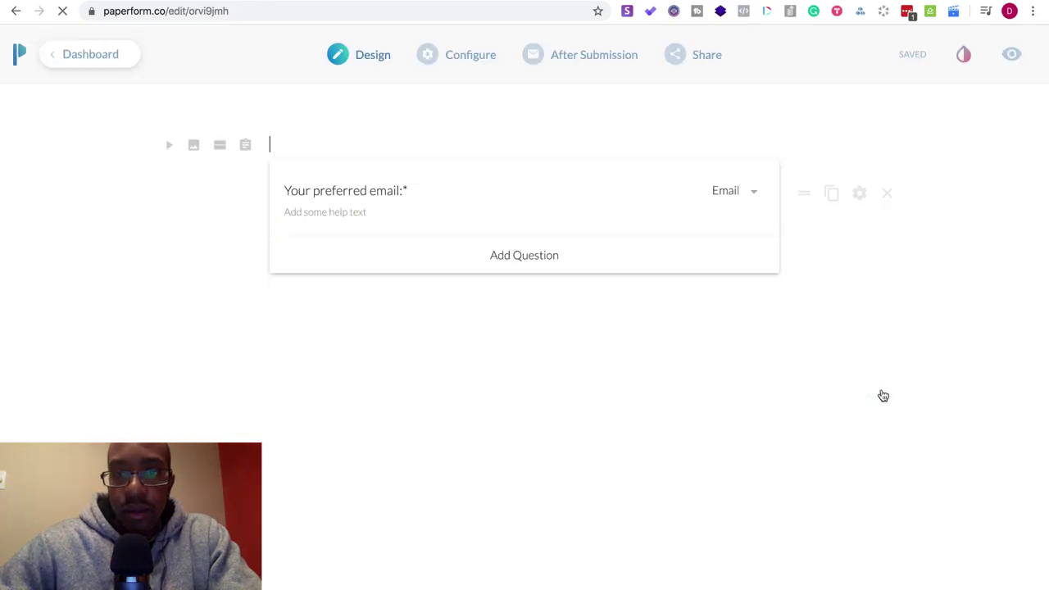
pyautogui.click(680, 67)
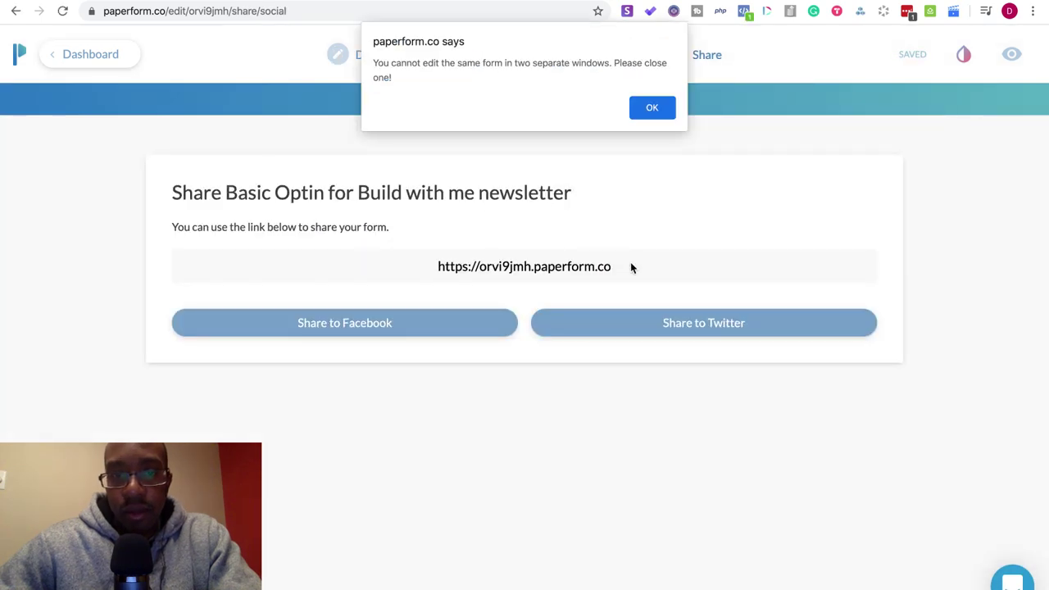
pyautogui.click(638, 110)
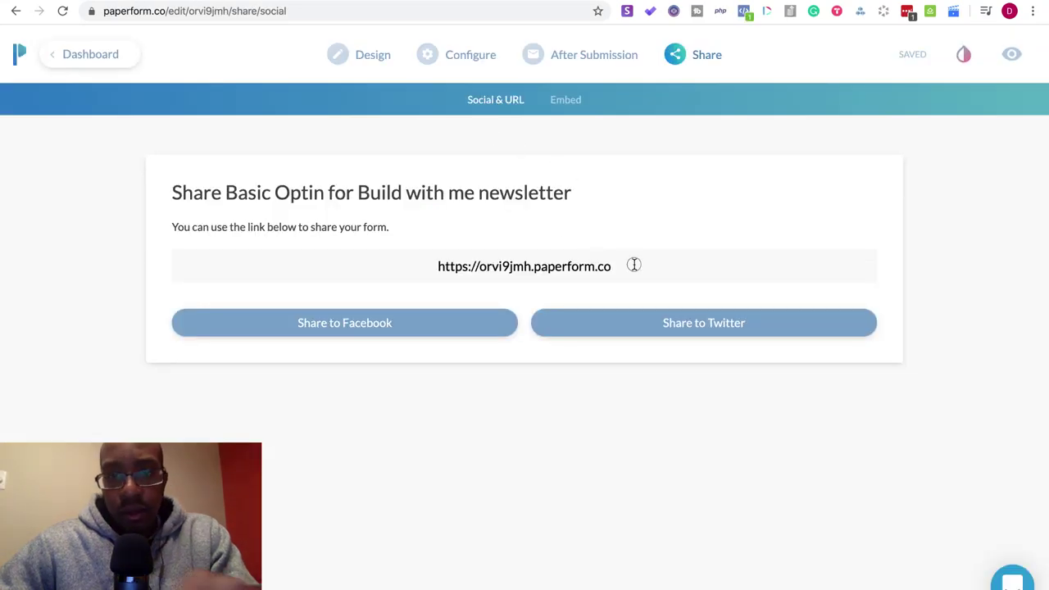
pyautogui.click(632, 264)
pyautogui.hotkey('ctrl', 'c')
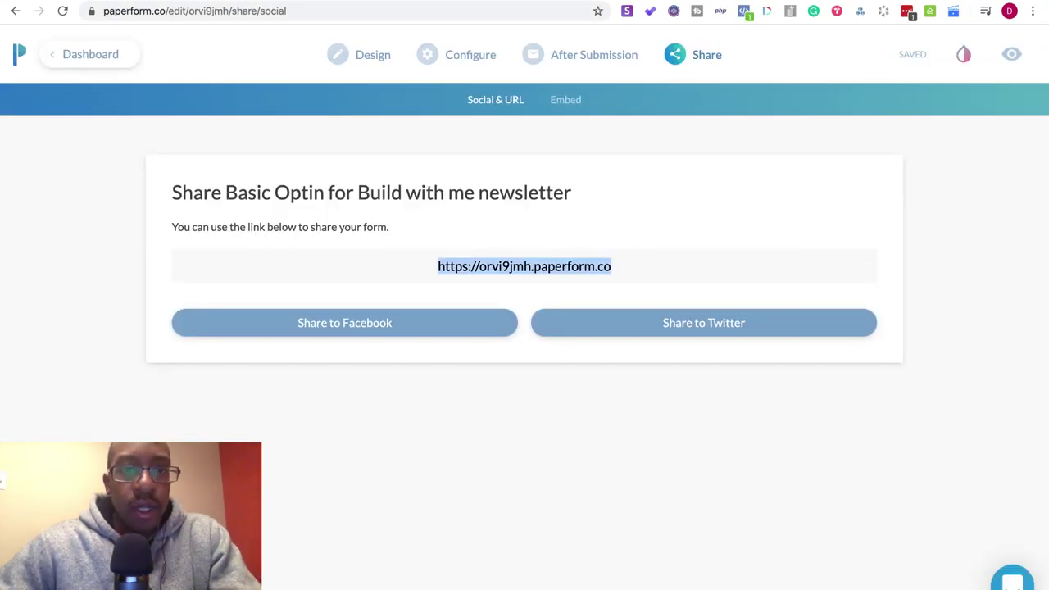
pyautogui.hotkey('ctrl', 'Tab')
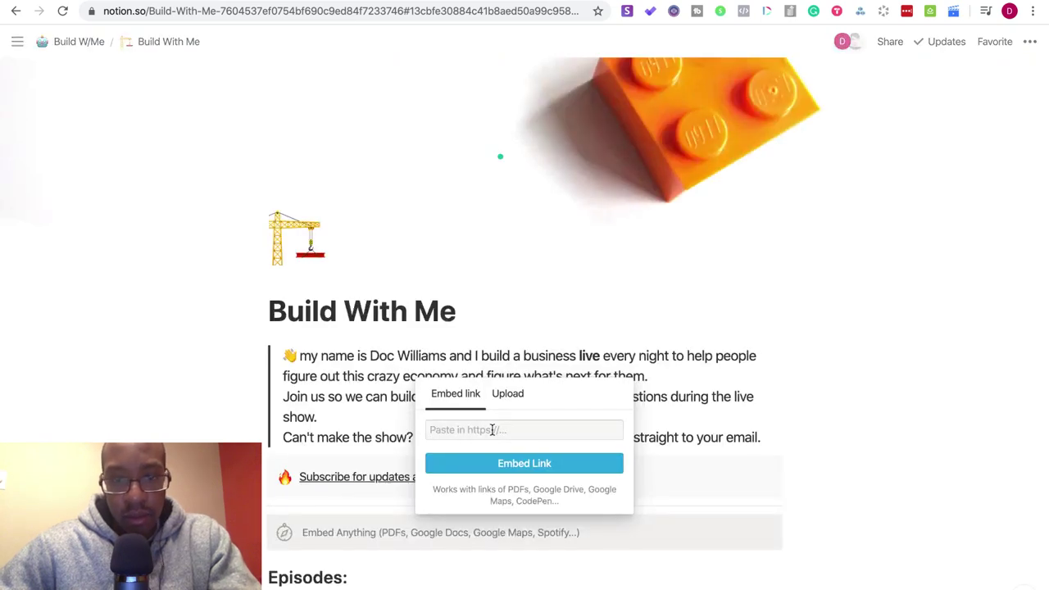
# - Embed the pasted Paperform link, widen it leftward and trim the empty space below it
pyautogui.hotkey('ctrl', 'v')
pyautogui.click(529, 464)
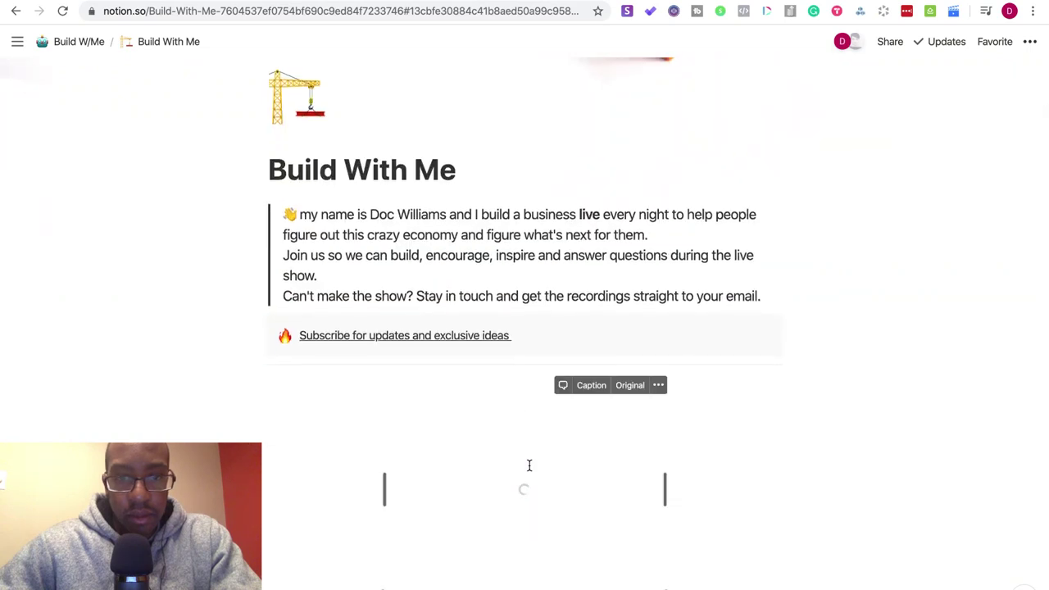
pyautogui.scroll(-3, 529, 465)
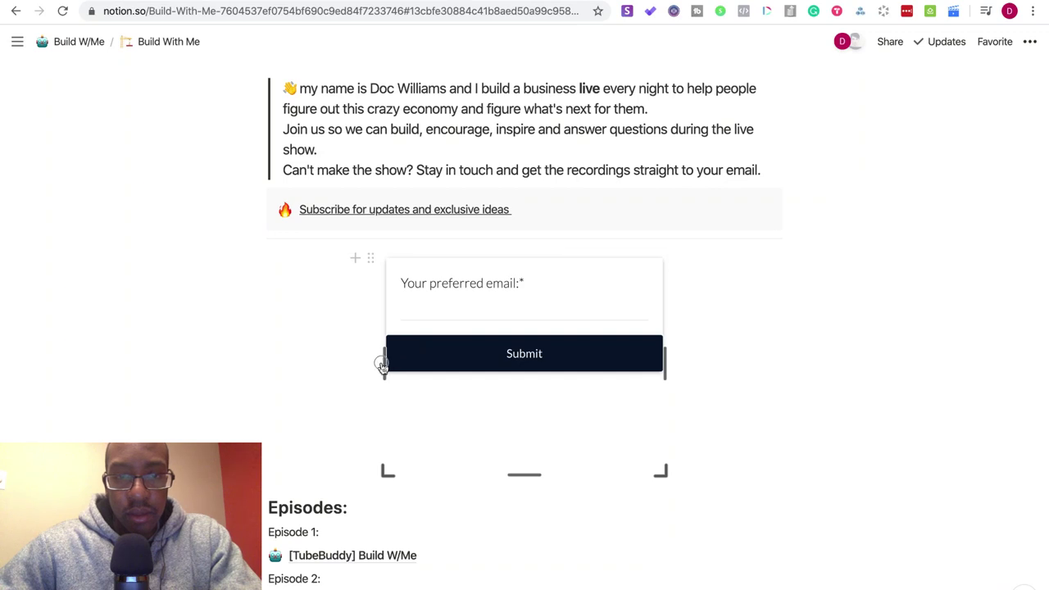
pyautogui.moveTo(384, 362); pyautogui.dragTo(323, 363)
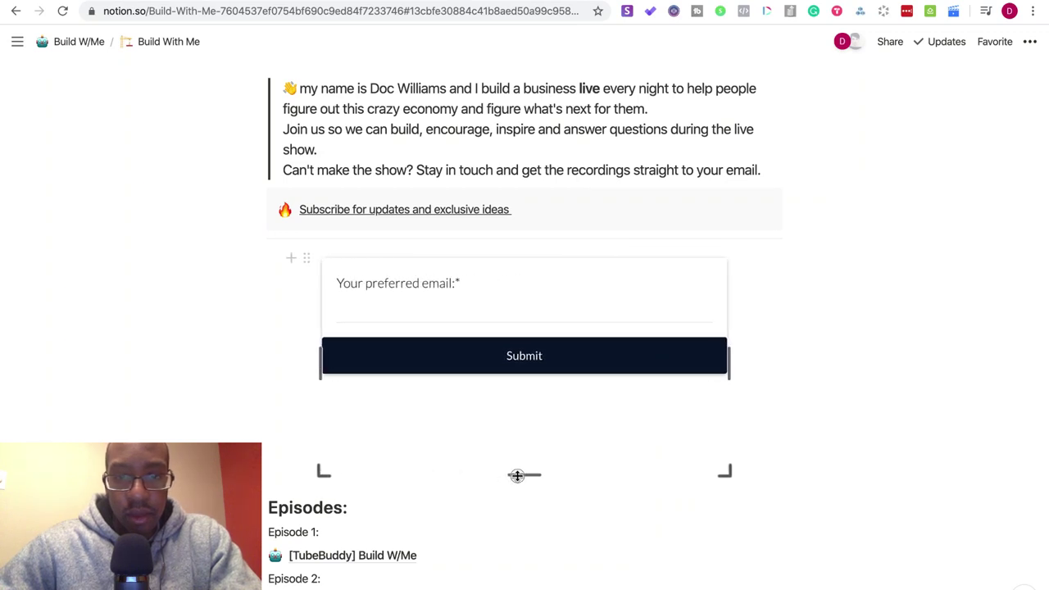
pyautogui.moveTo(516, 475); pyautogui.dragTo(508, 375)
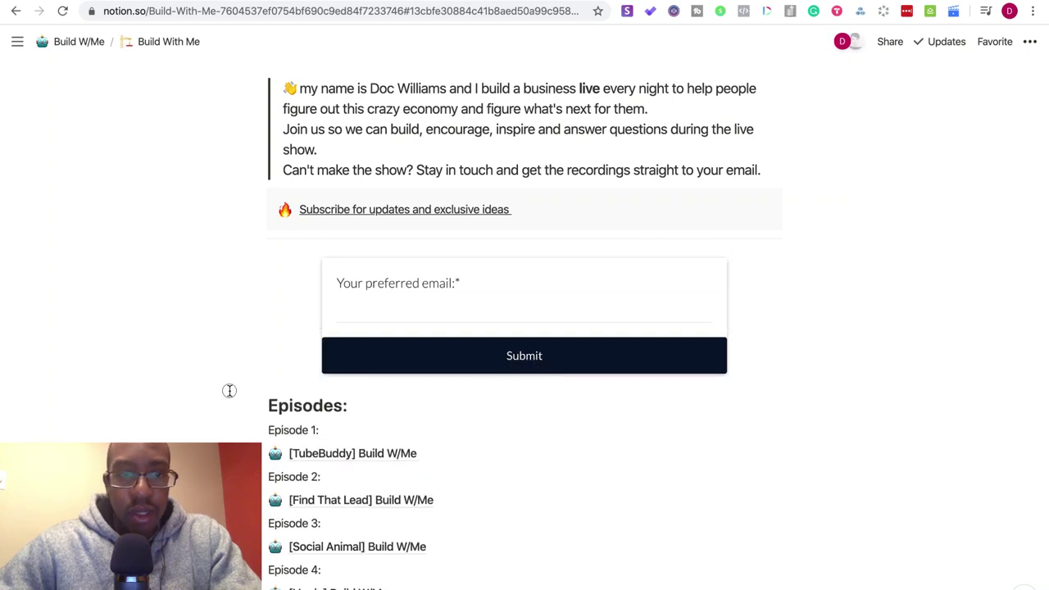
pyautogui.scroll(3, 229, 391)
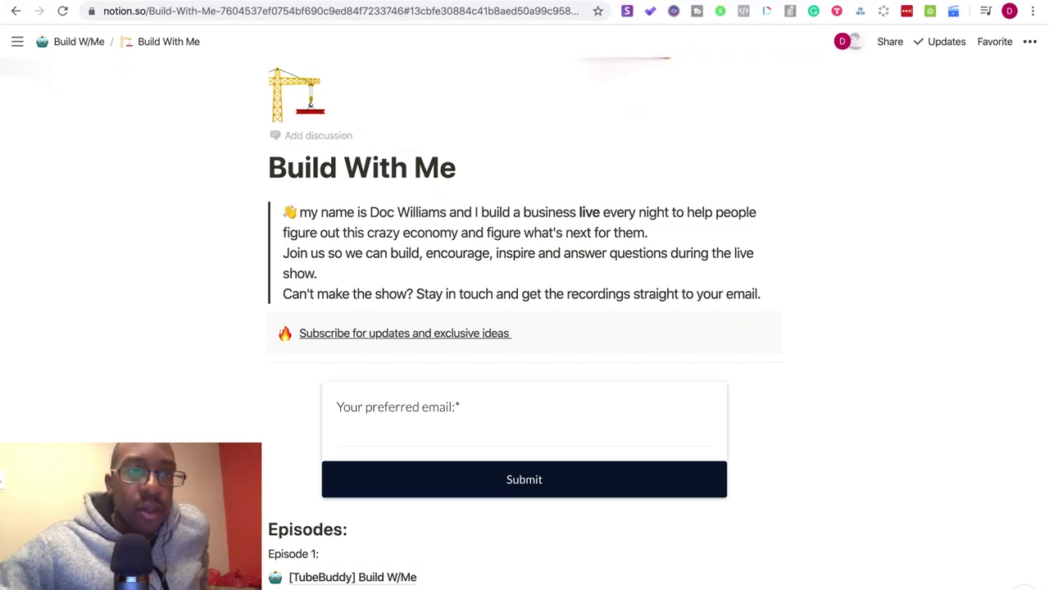
# - Exit full screen and test submitting the empty embedded email form
pyautogui.moveTo(150, 2)
pyautogui.press('ctrl+super+f')
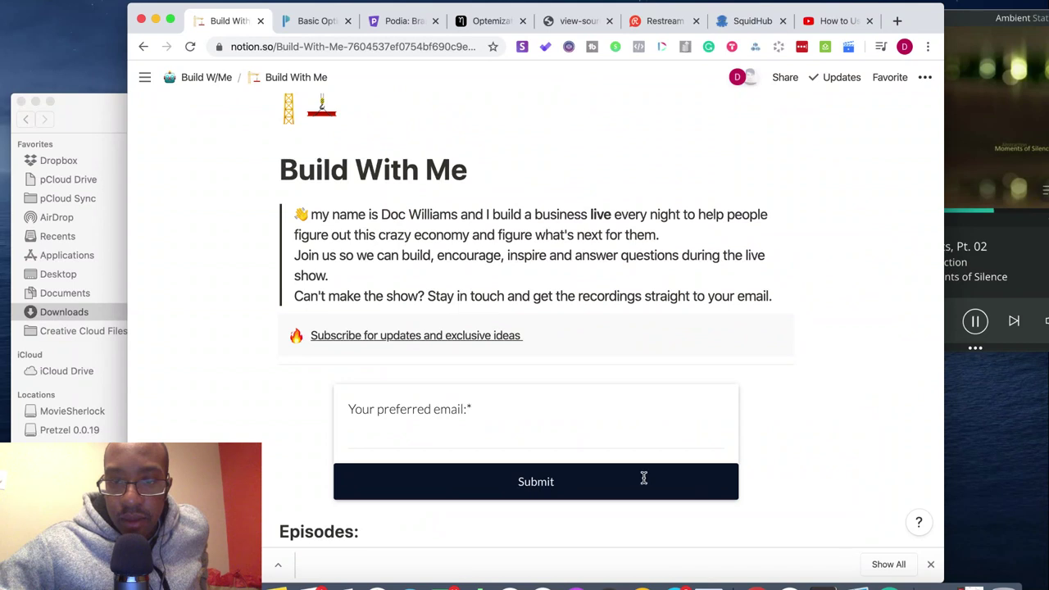
pyautogui.click(697, 481)
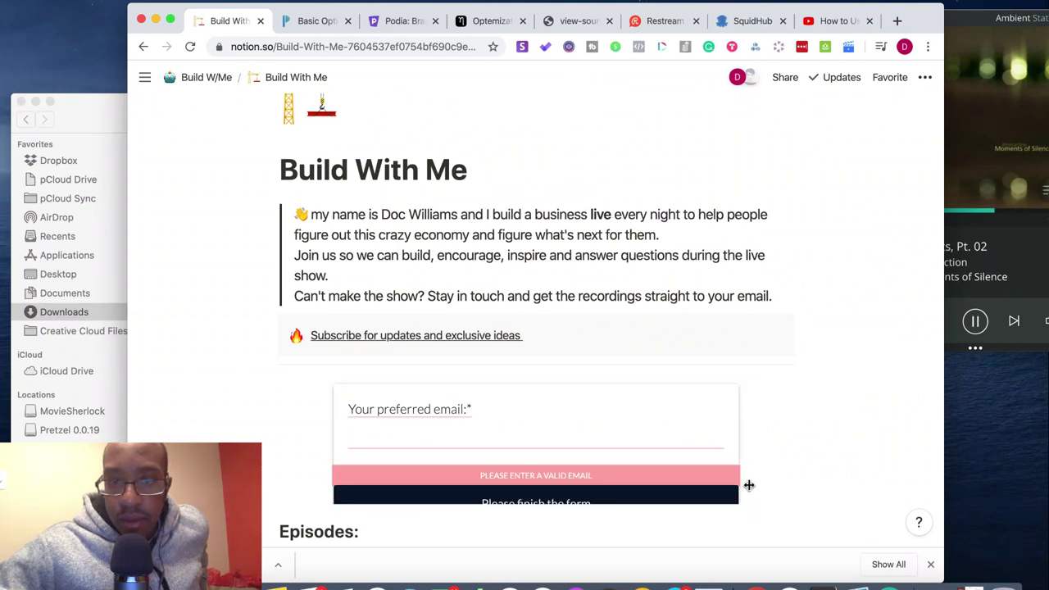
# - Widen the embed to the right, adjust its height, and bring up Launchpad
pyautogui.moveTo(744, 444); pyautogui.dragTo(765, 452)
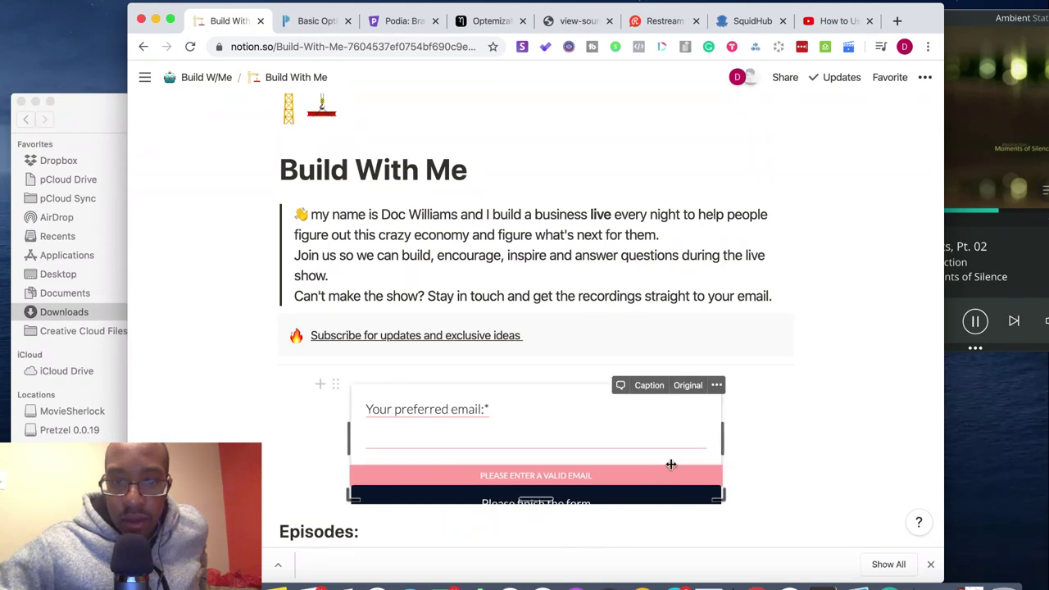
pyautogui.moveTo(550, 497); pyautogui.dragTo(555, 517)
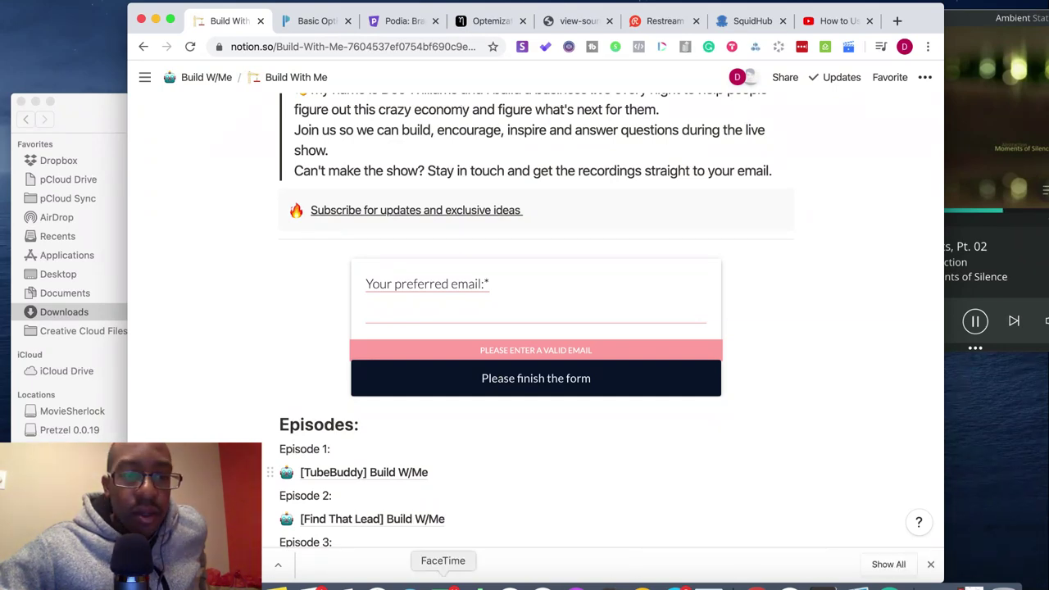
pyautogui.press('F4')
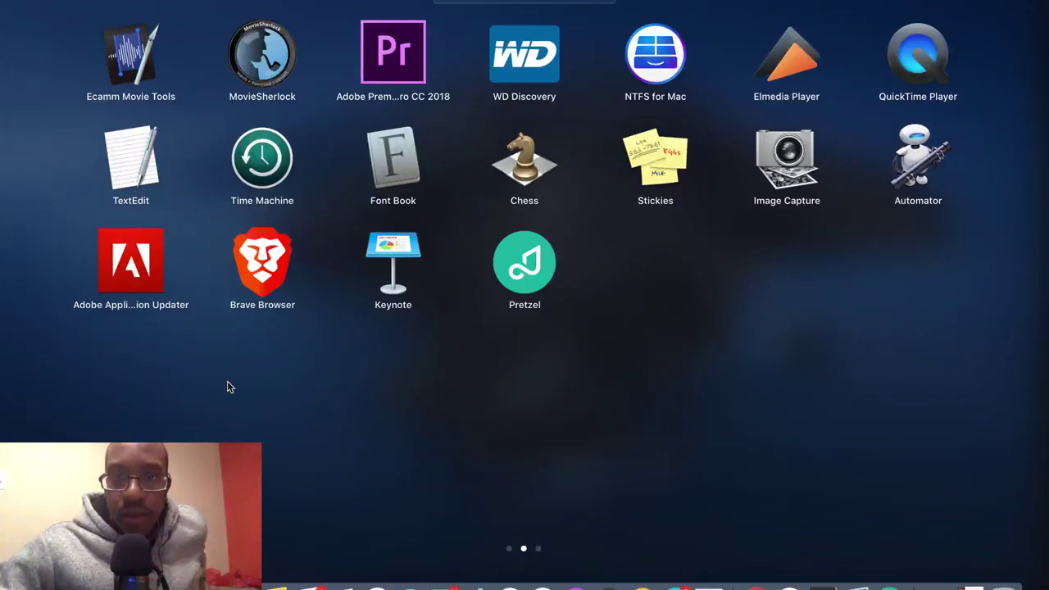
# - Launch Slack, go to the Brand Factory DM, and open the buildwithme.carrd.co link
pyautogui.hscroll(-5, 417, 322)
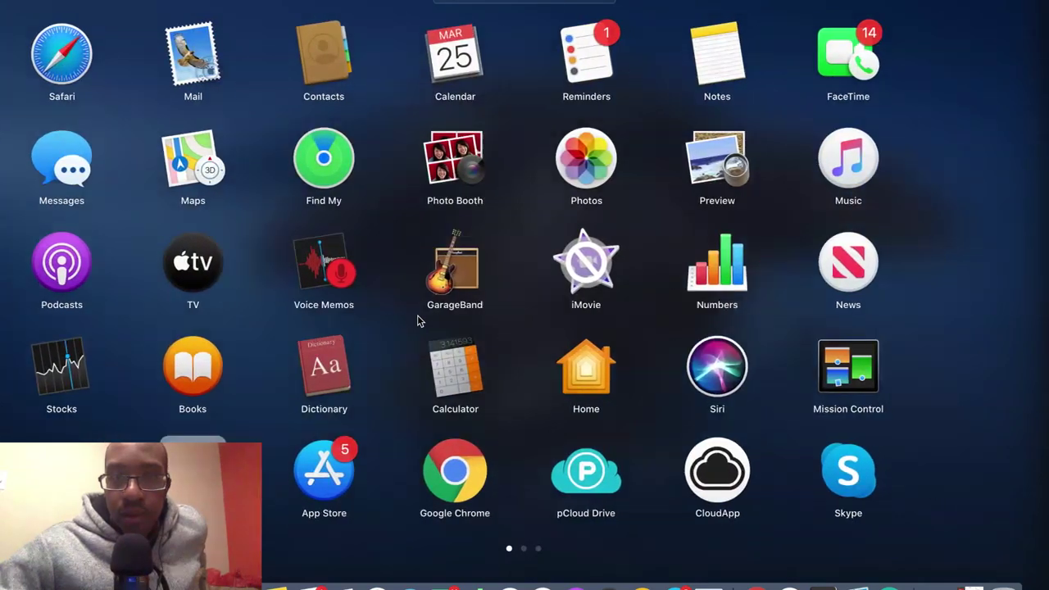
pyautogui.hscroll(5, 417, 321)
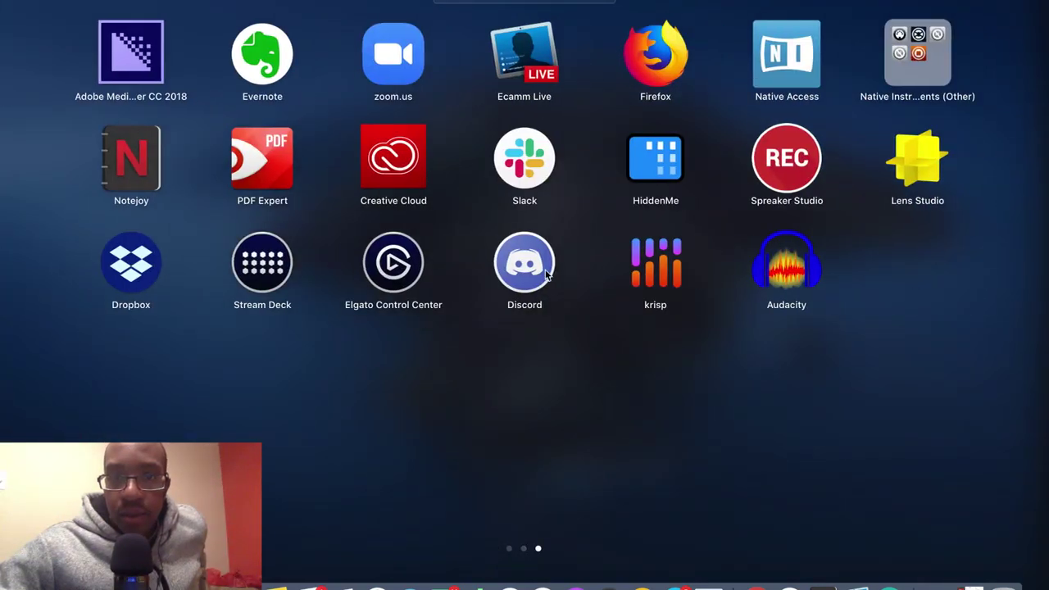
pyautogui.click(533, 157)
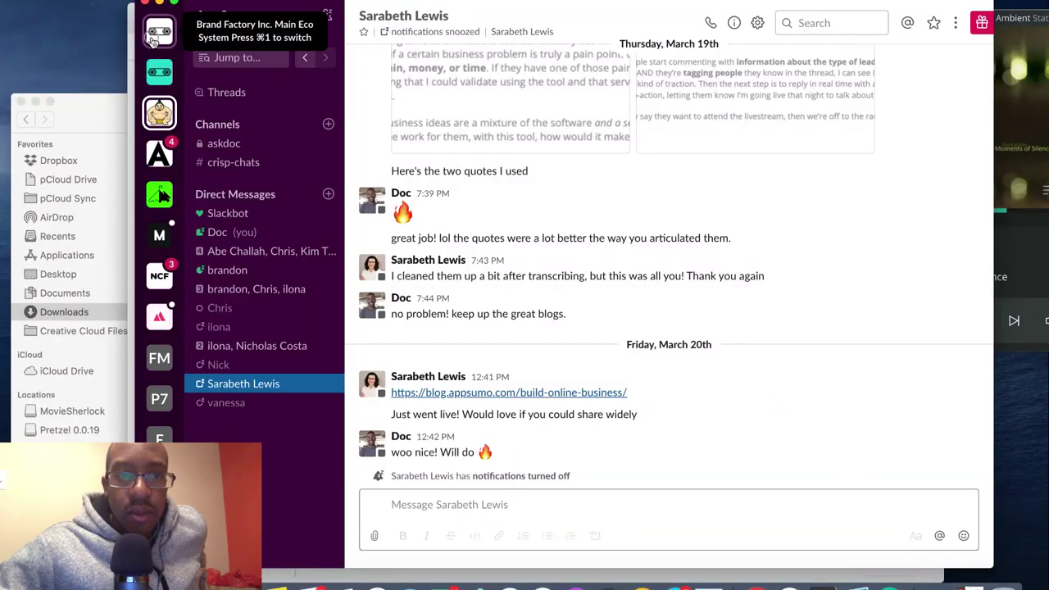
pyautogui.click(155, 37)
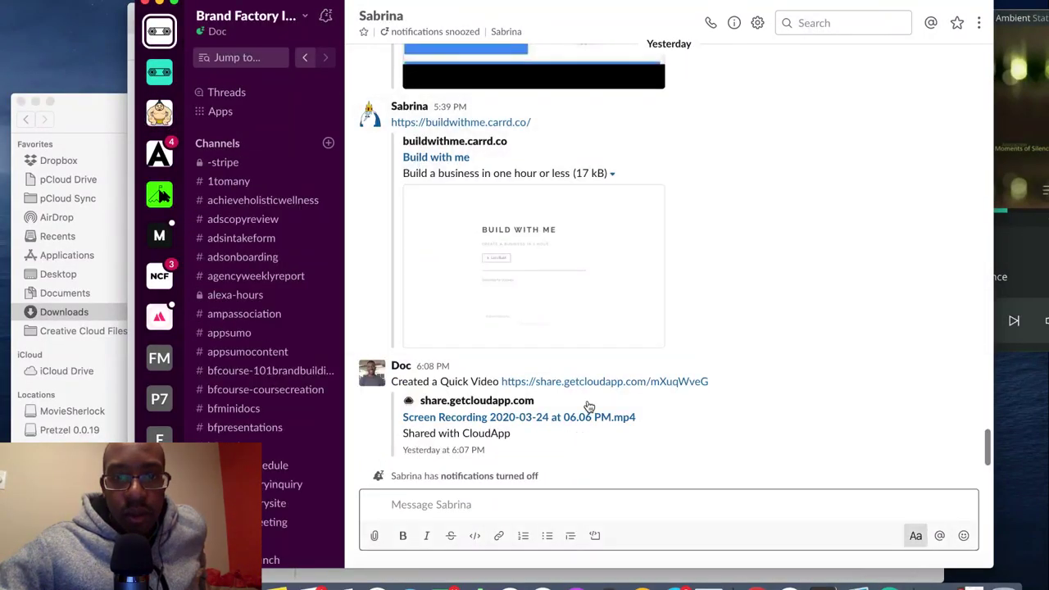
pyautogui.click(447, 122)
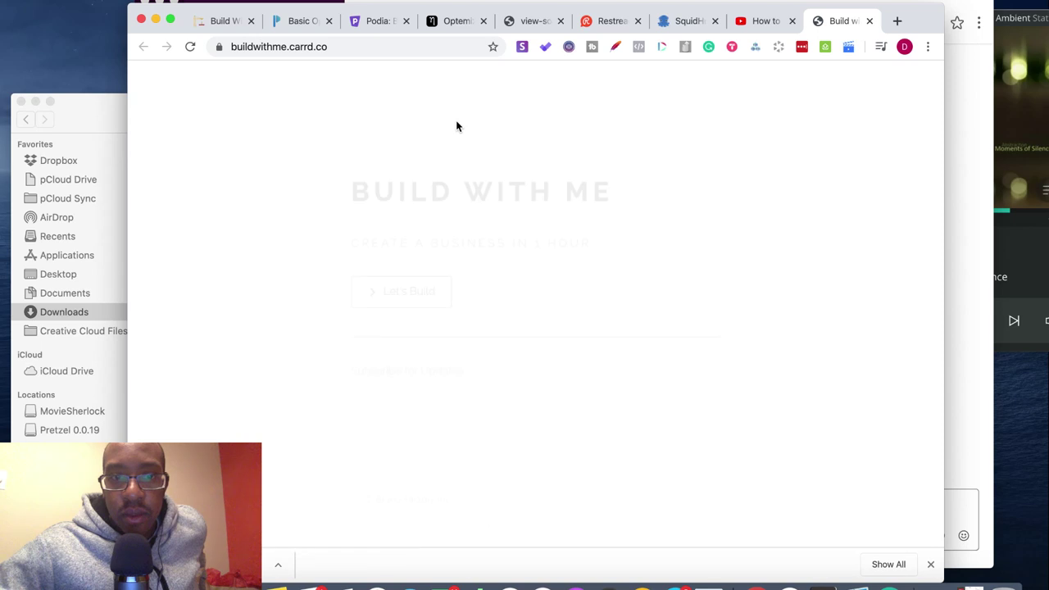
# - Follow the Let's Build button on the Carrd site to Notion's Build With Me page
pyautogui.click(425, 297)
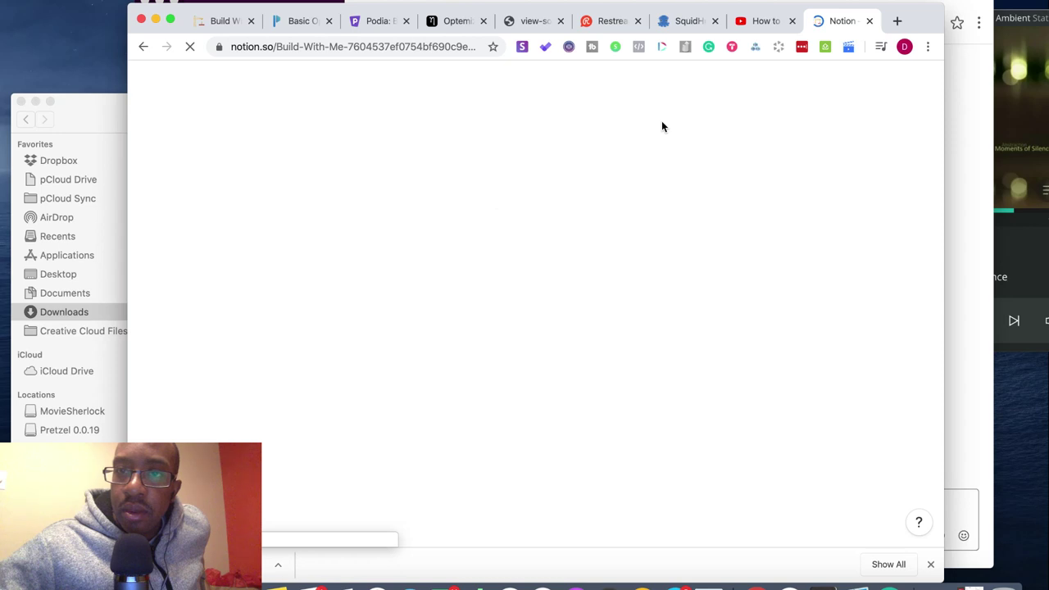
# - Close the YouTube tutorial tab and review the Optemization page's email form
pyautogui.click(791, 20)
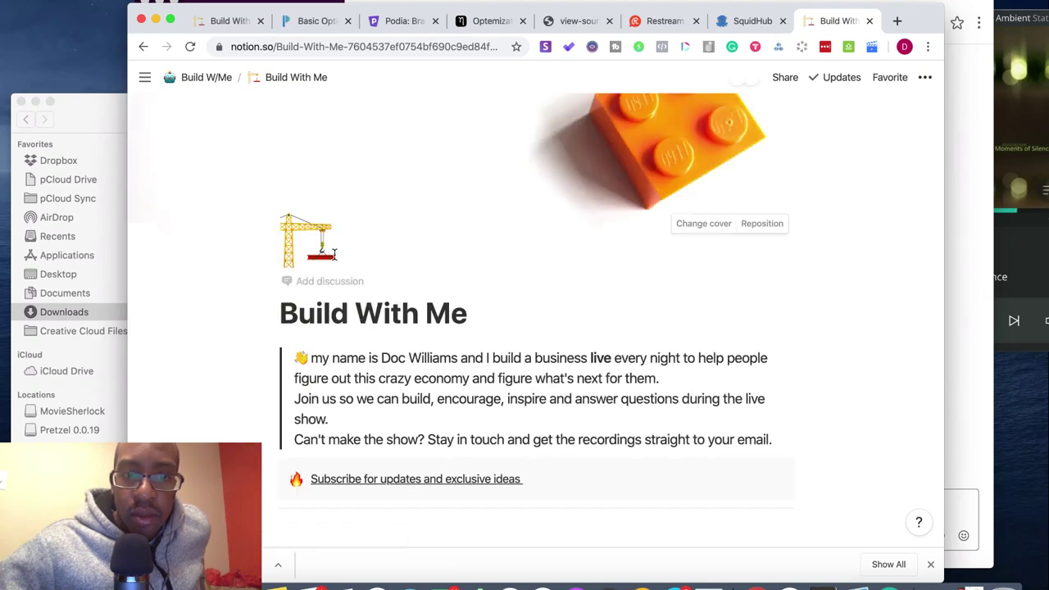
pyautogui.scroll(-3, 333, 254)
pyautogui.scroll(-1, 333, 255)
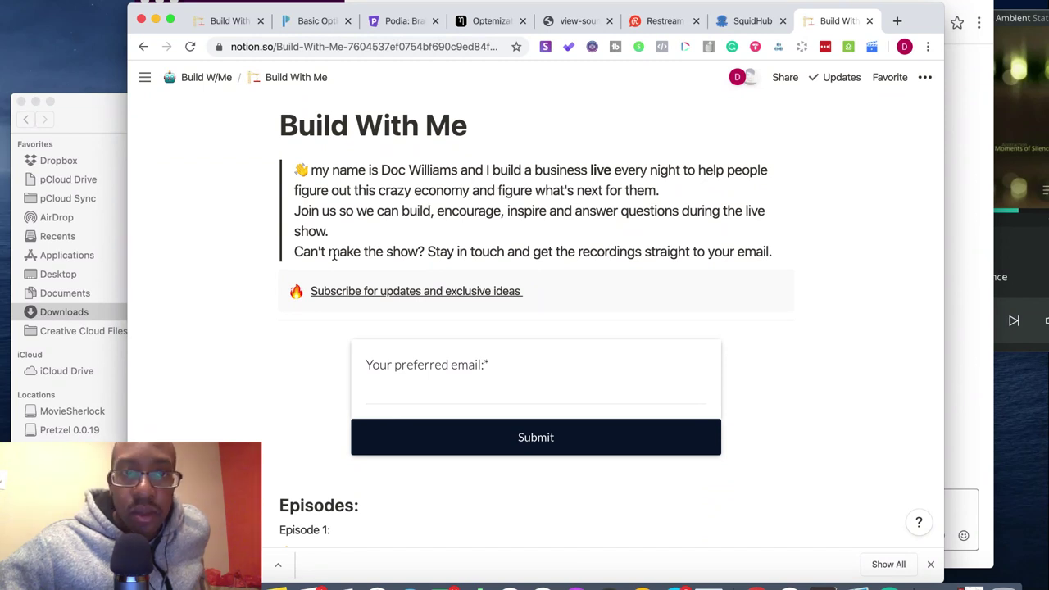
pyautogui.click(483, 22)
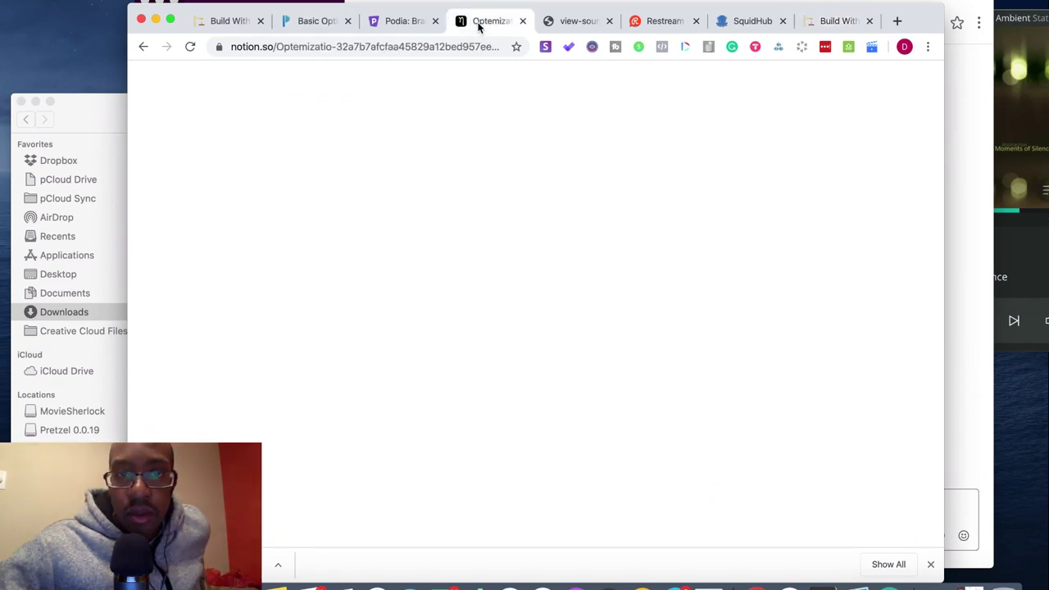
pyautogui.scroll(-5, 532, 275)
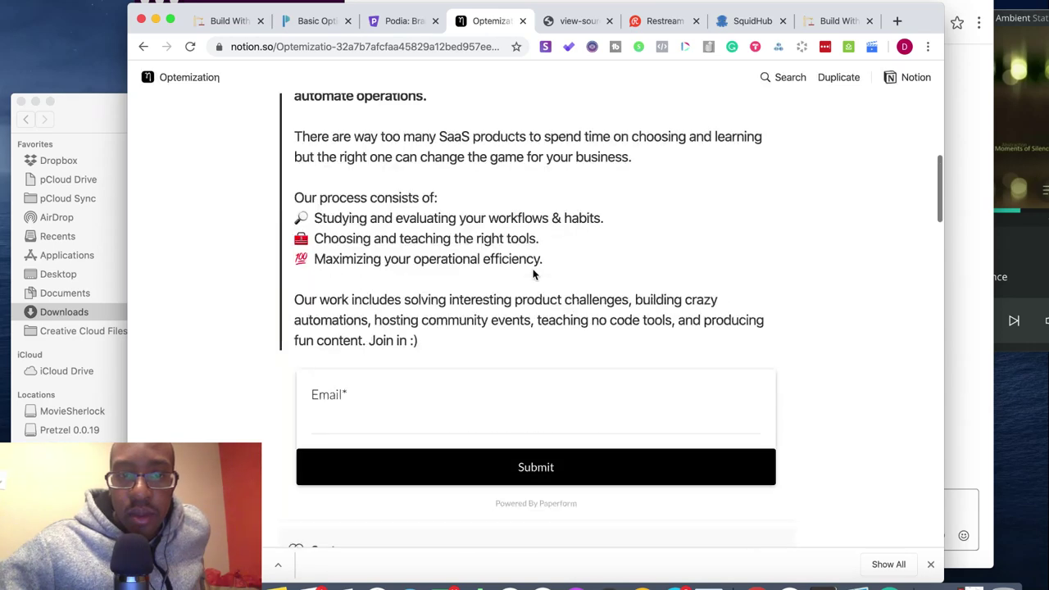
pyautogui.scroll(10, 533, 270)
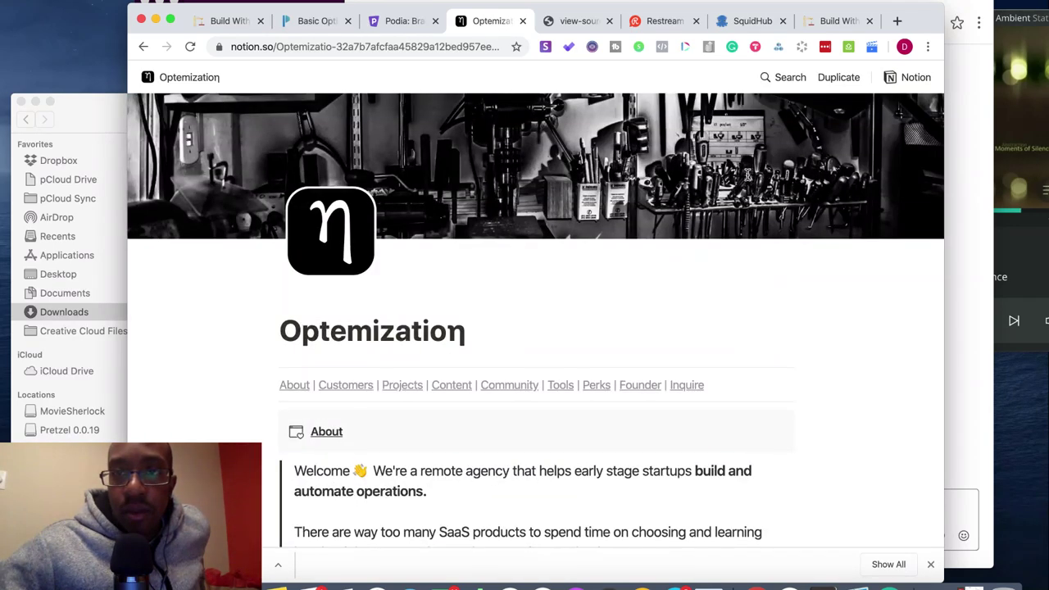
# - Compare it against Build With Me, then return there with the browser full screen
pyautogui.click(817, 24)
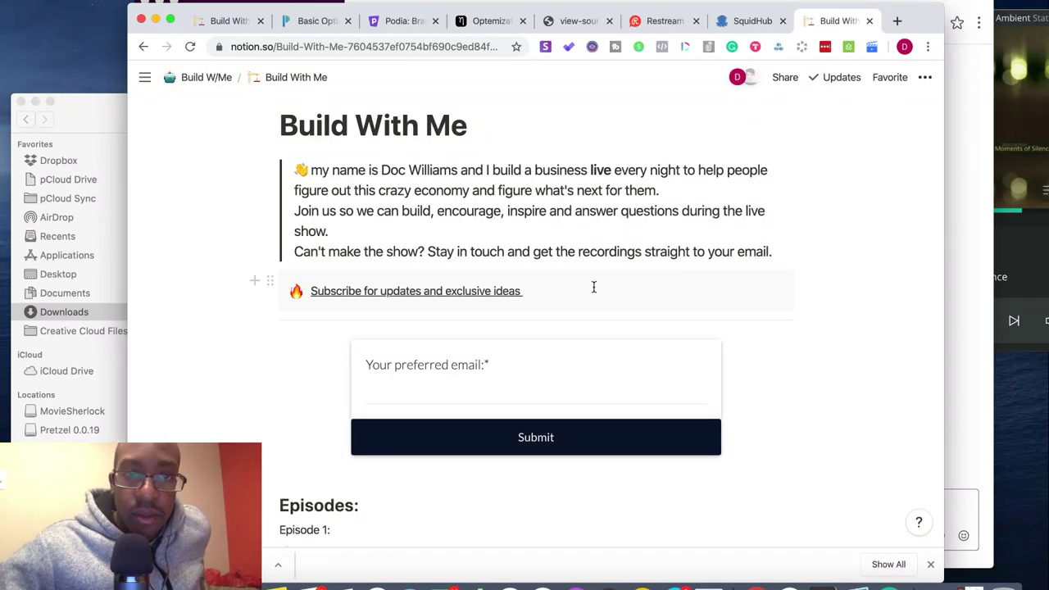
pyautogui.click(490, 23)
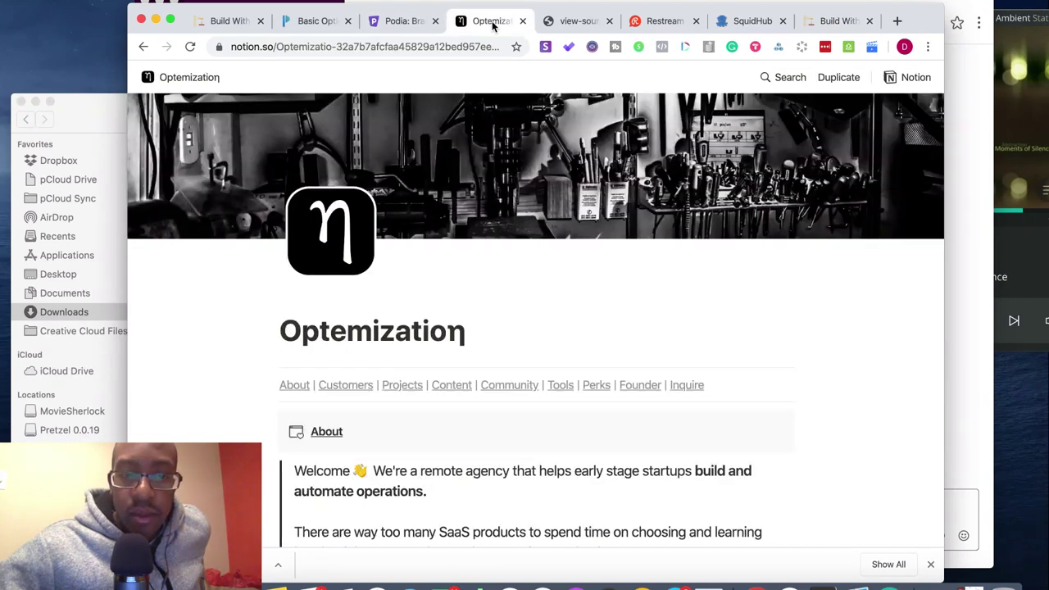
pyautogui.scroll(-2, 606, 107)
pyautogui.scroll(-5, 606, 111)
pyautogui.scroll(2, 605, 109)
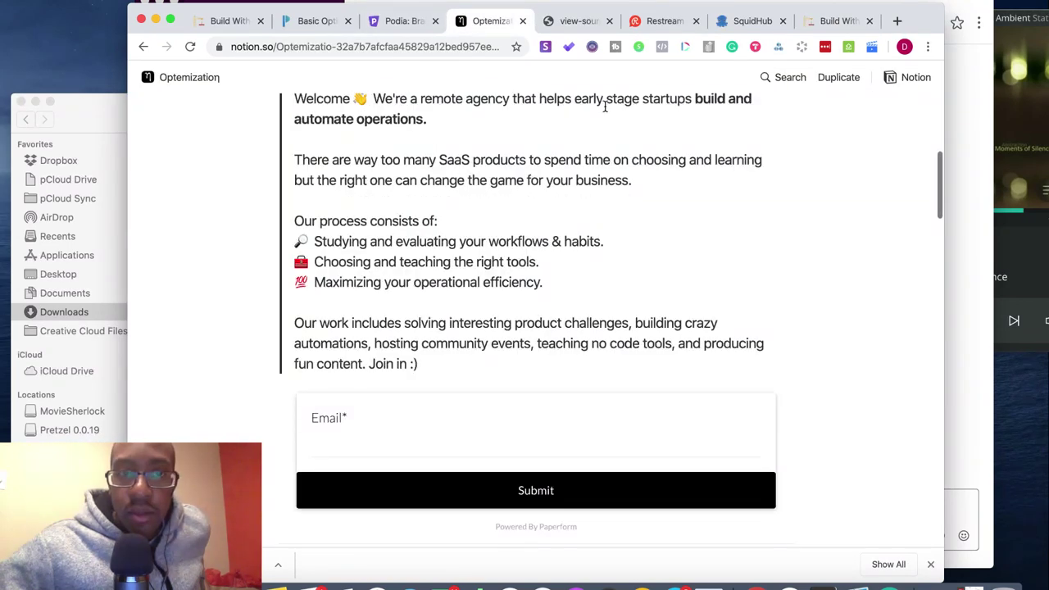
pyautogui.click(234, 22)
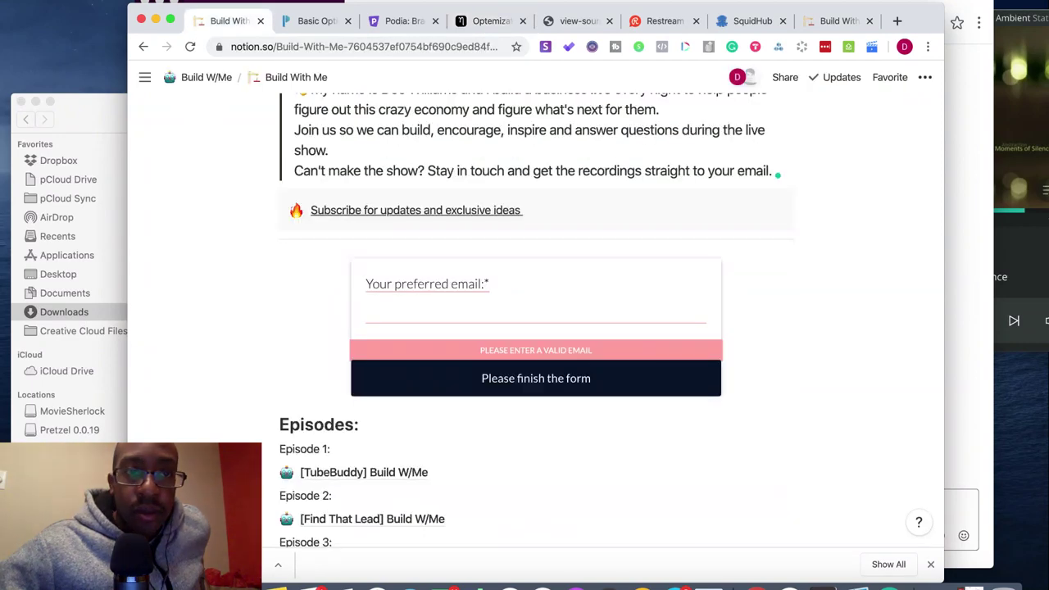
pyautogui.click(169, 20)
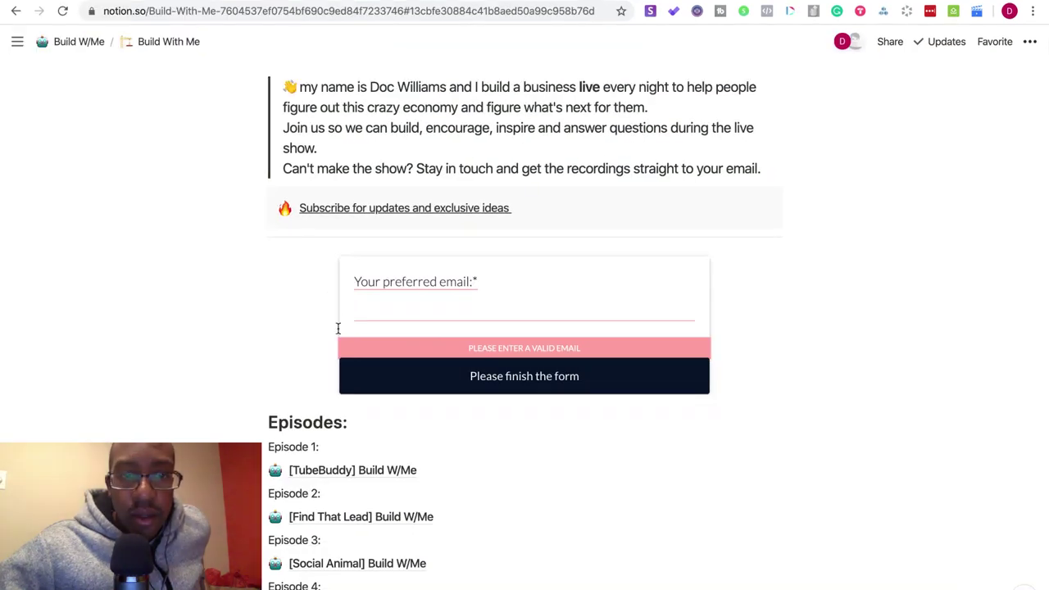
# - Drag the email form embed's left edge out to span the full text column
pyautogui.click(343, 317)
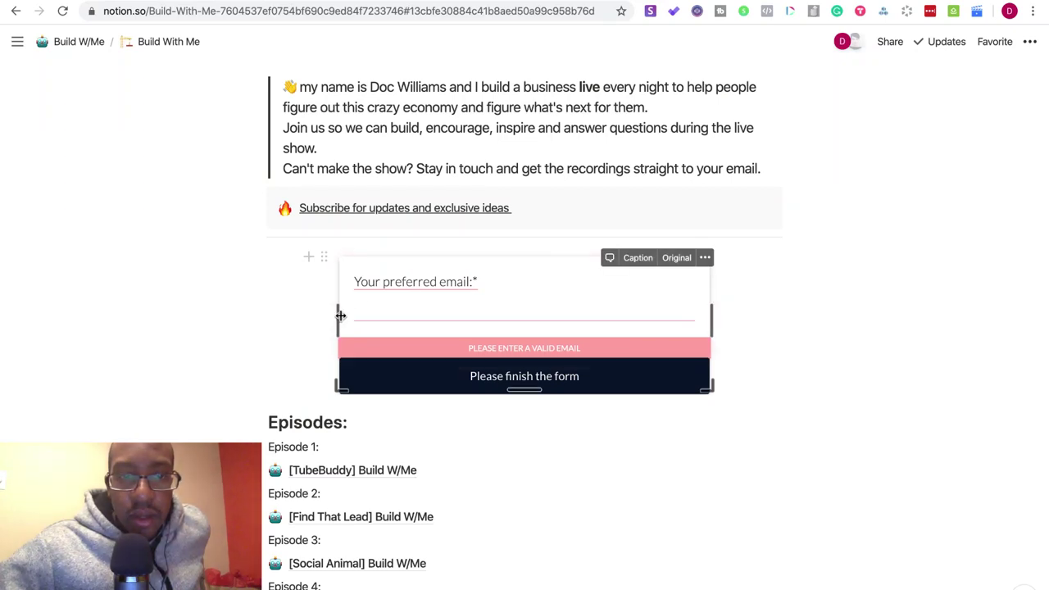
pyautogui.moveTo(337, 316); pyautogui.dragTo(239, 304)
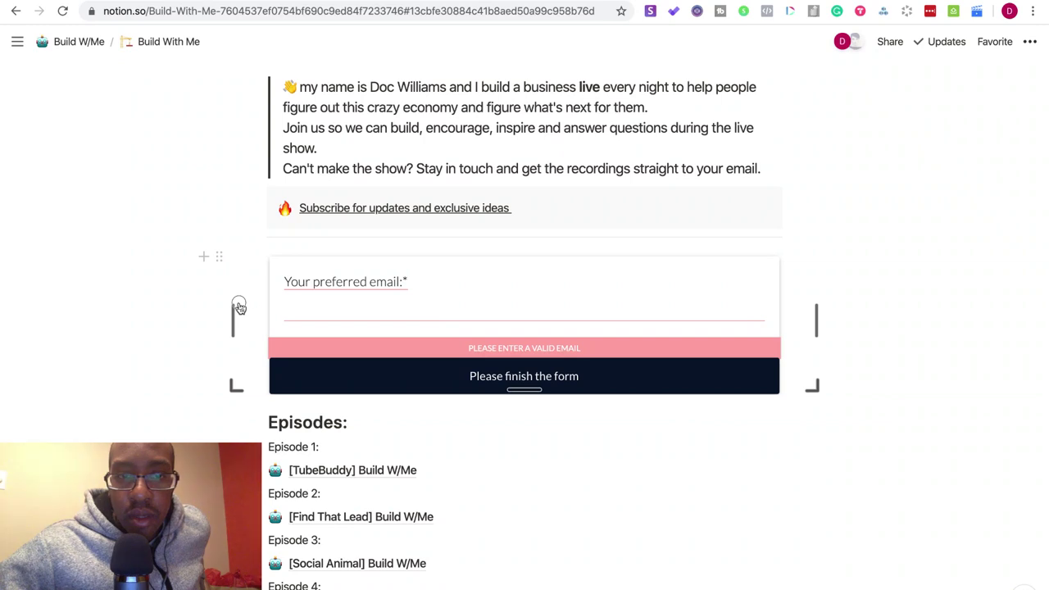
pyautogui.click(390, 312)
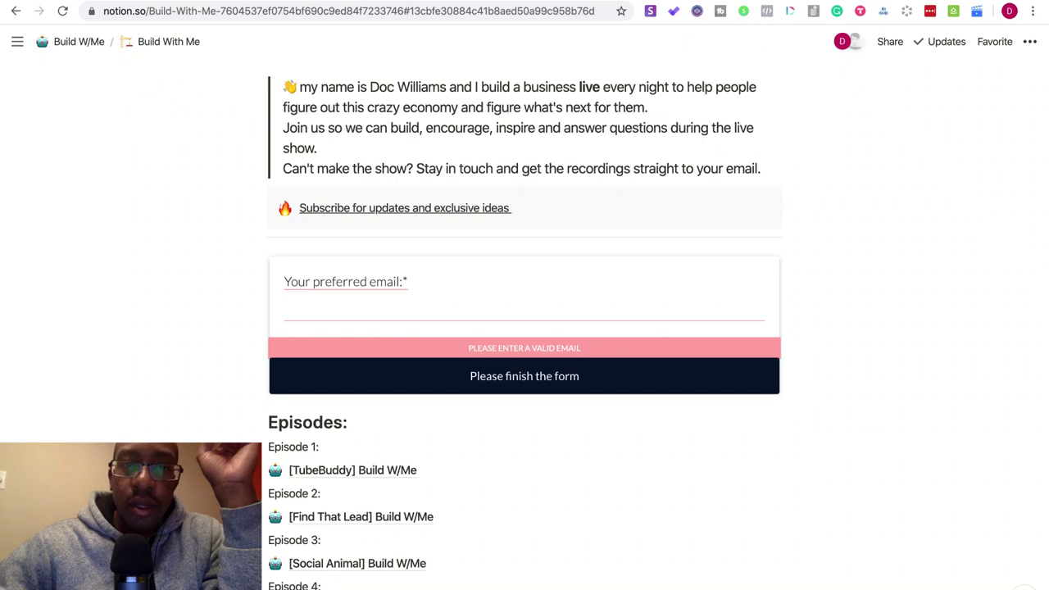
# - Change the Paperform email question's title to 'Email:' and save the form
pyautogui.hotkey('ctrl', 'Tab')
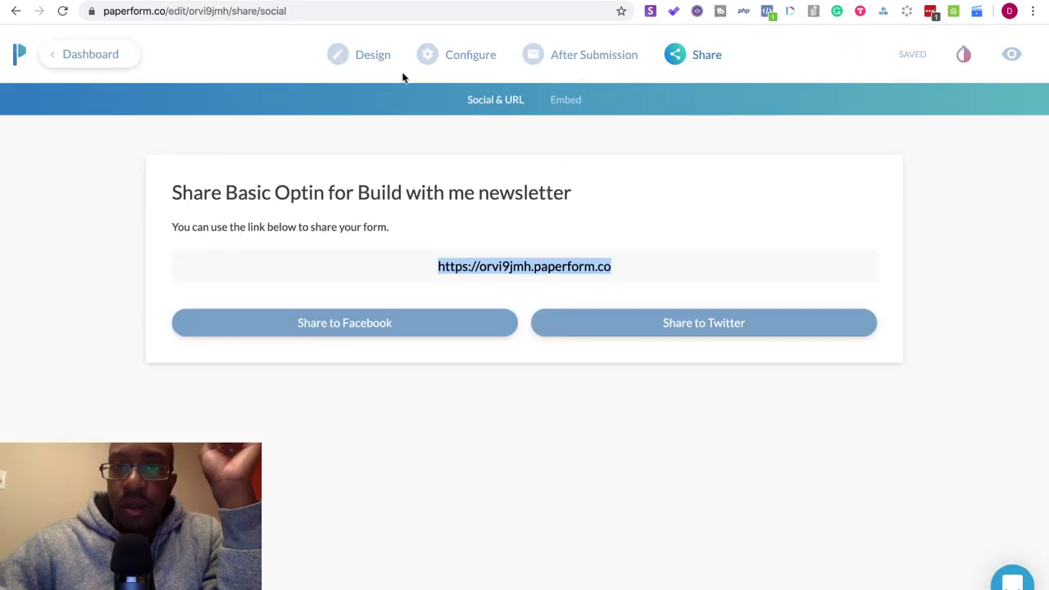
pyautogui.click(367, 57)
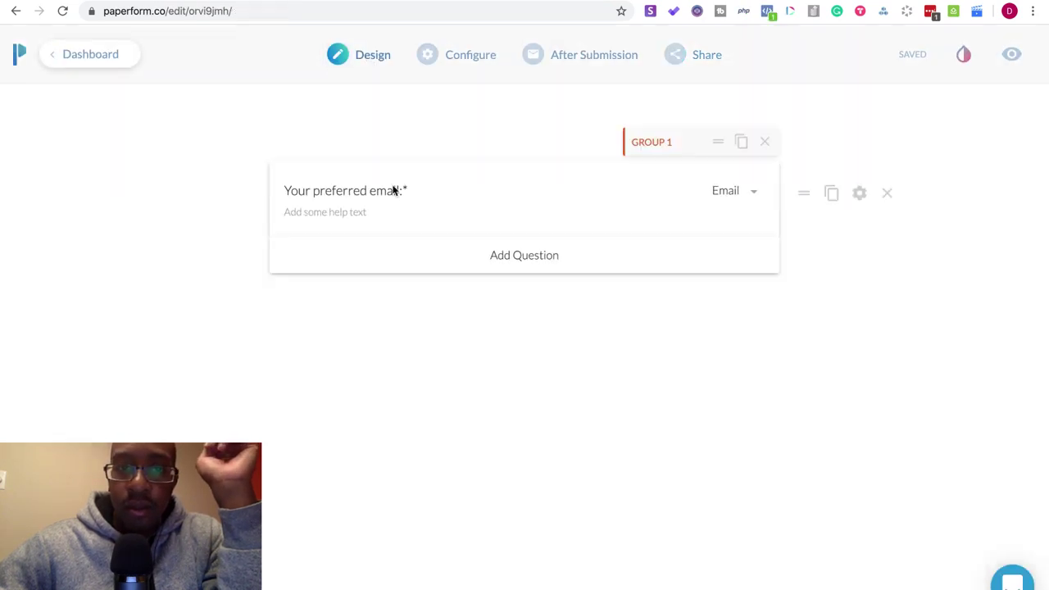
pyautogui.moveTo(398, 191); pyautogui.dragTo(274, 187)
pyautogui.write(':')
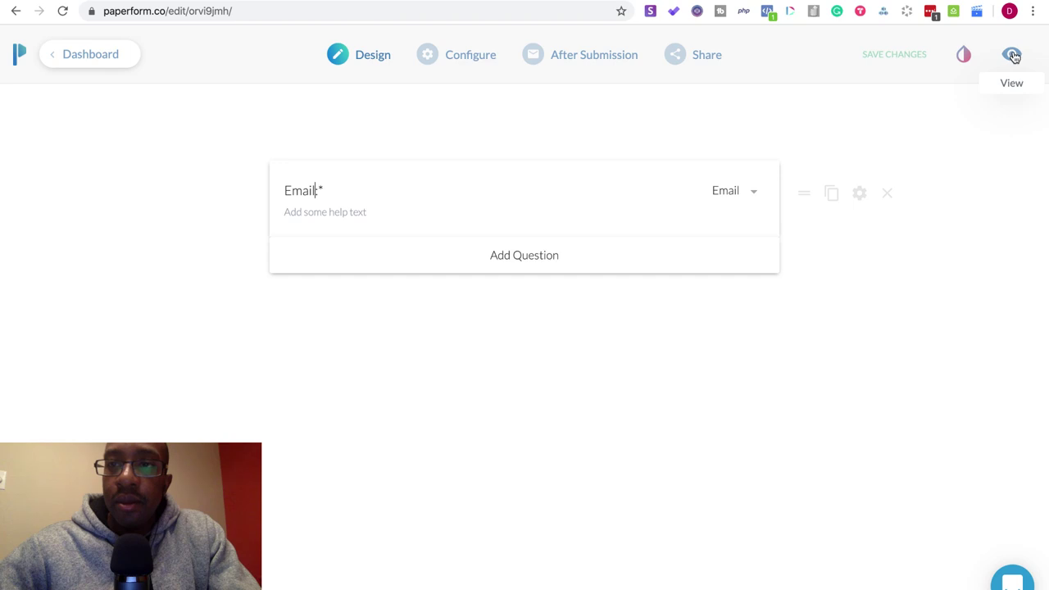
pyautogui.click(911, 56)
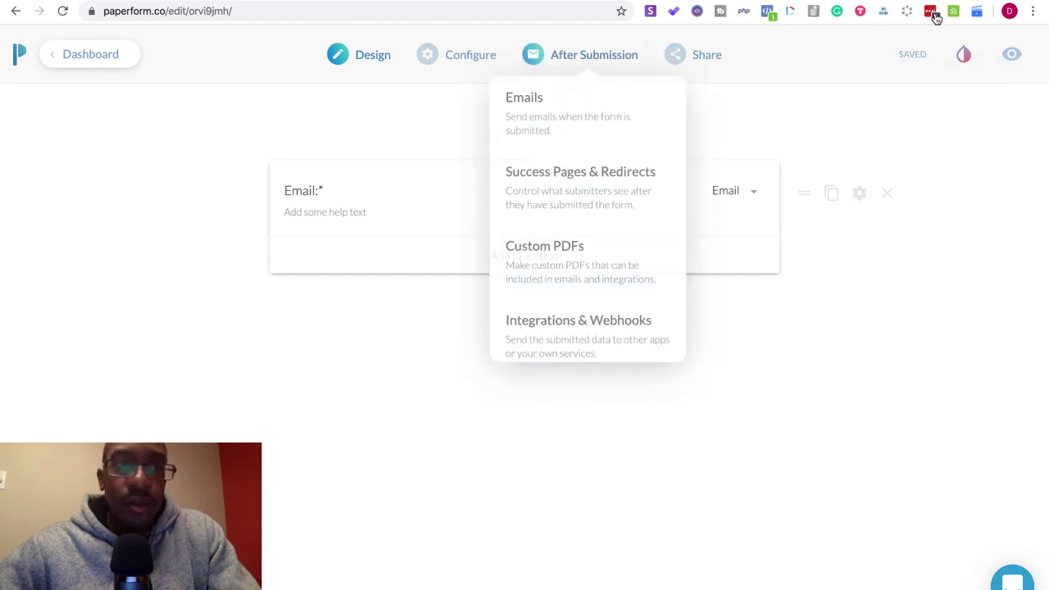
# - Leave full screen, return to the Notion page and reload it
pyautogui.press('ctrl+super+f')
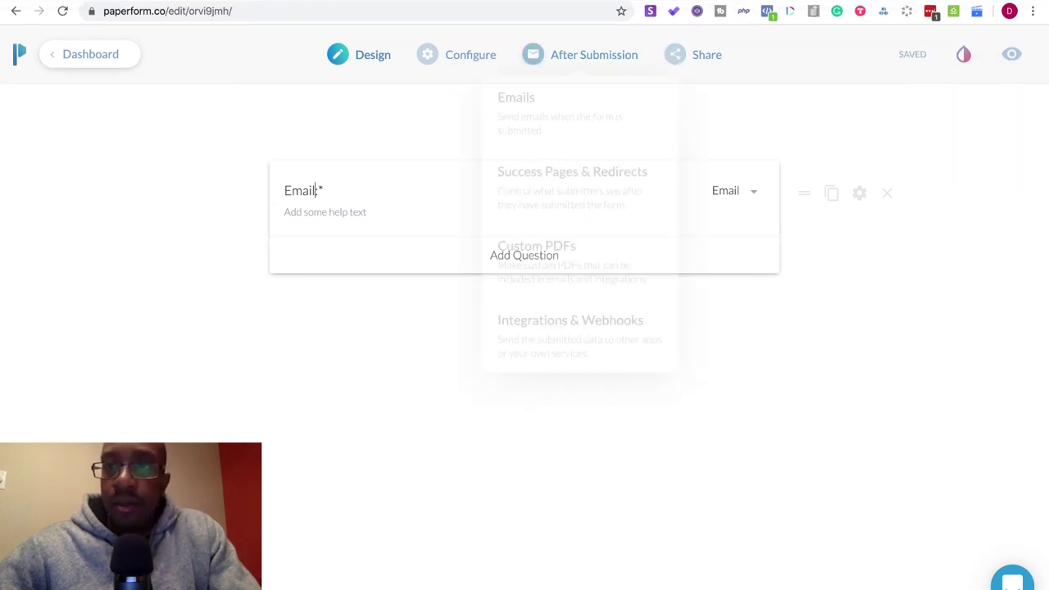
pyautogui.hotkey('ctrl', 'Tab')
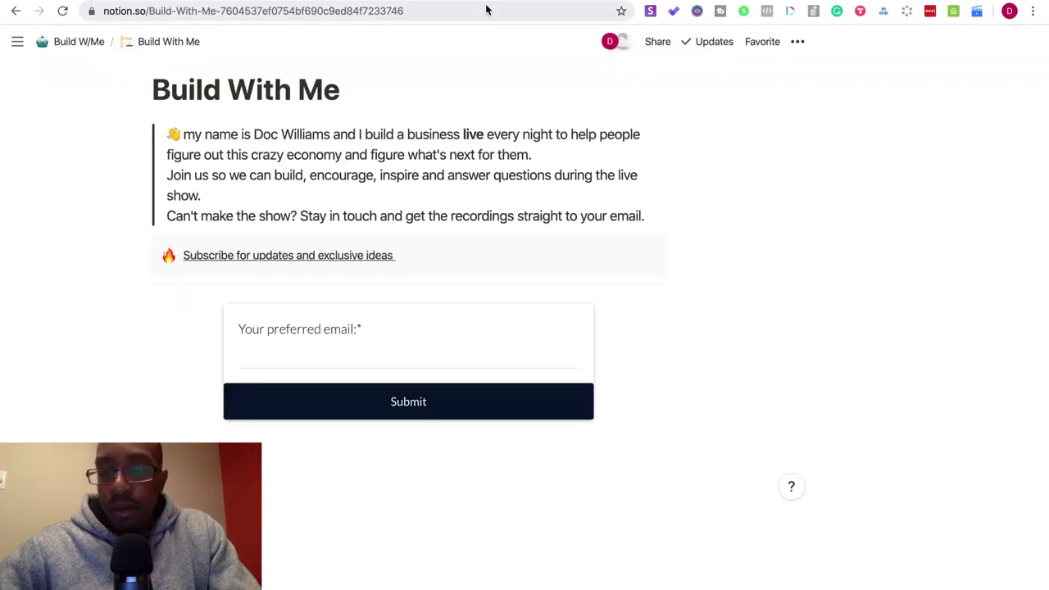
pyautogui.press('super+r')
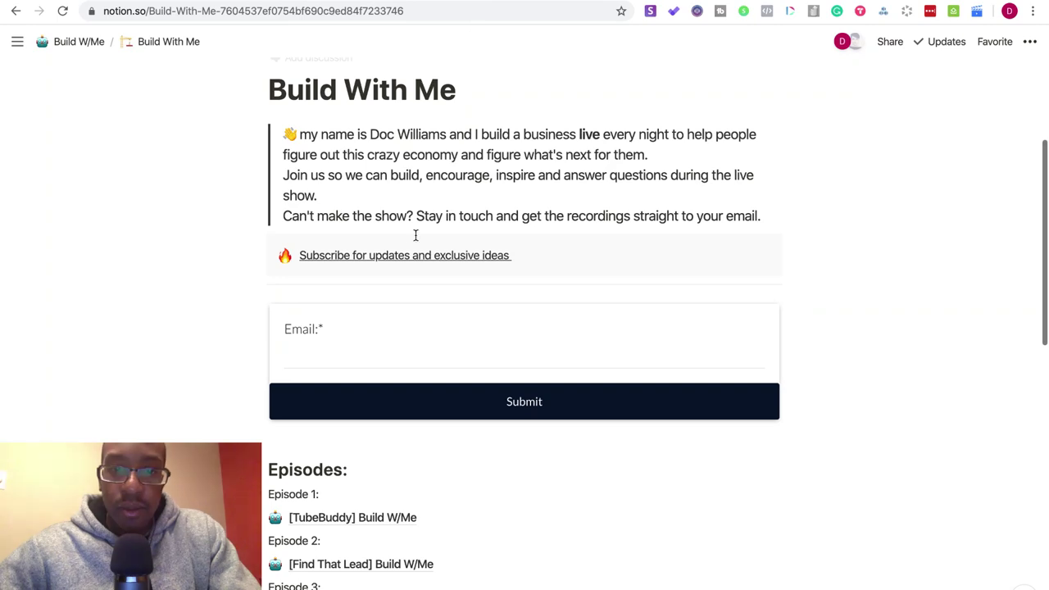
# - Scroll the reloaded page to check the embed's new Email: label and Submit button
pyautogui.scroll(3, 414, 238)
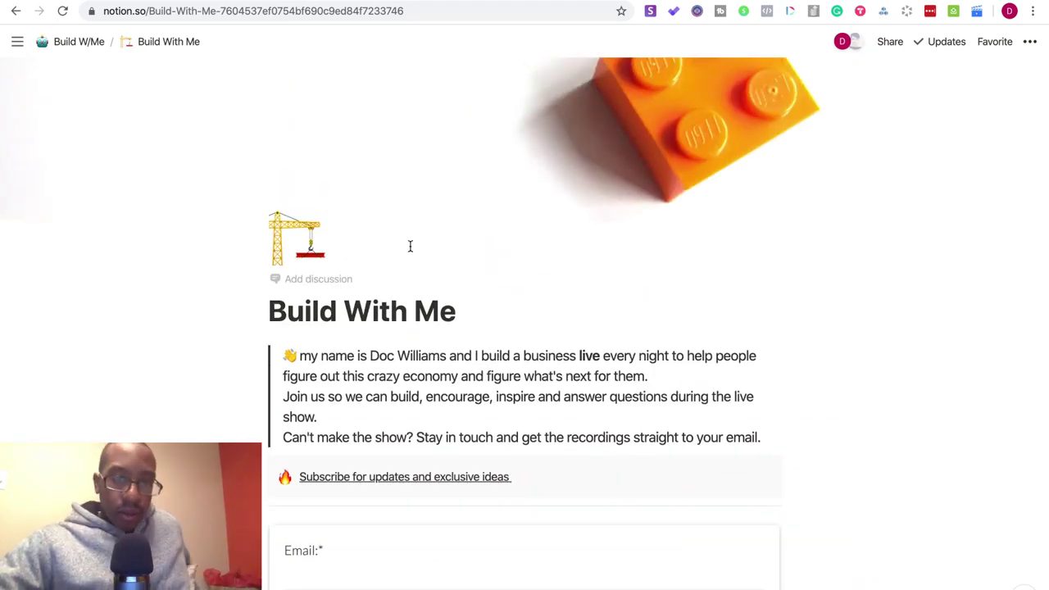
pyautogui.scroll(-10, 426, 416)
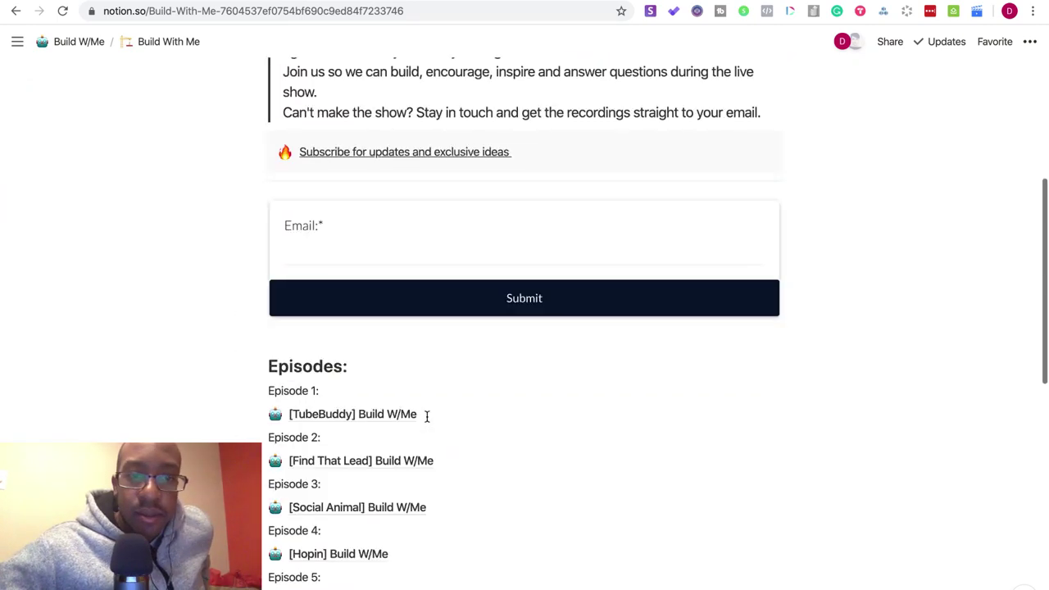
pyautogui.scroll(10, 428, 422)
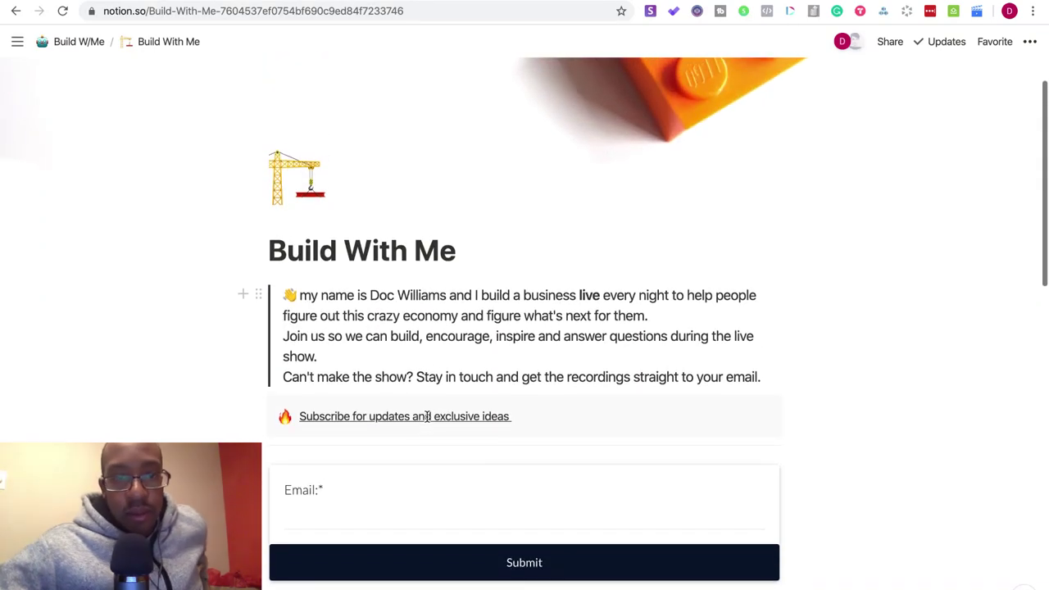
pyautogui.scroll(2, 426, 418)
pyautogui.scroll(1, 426, 418)
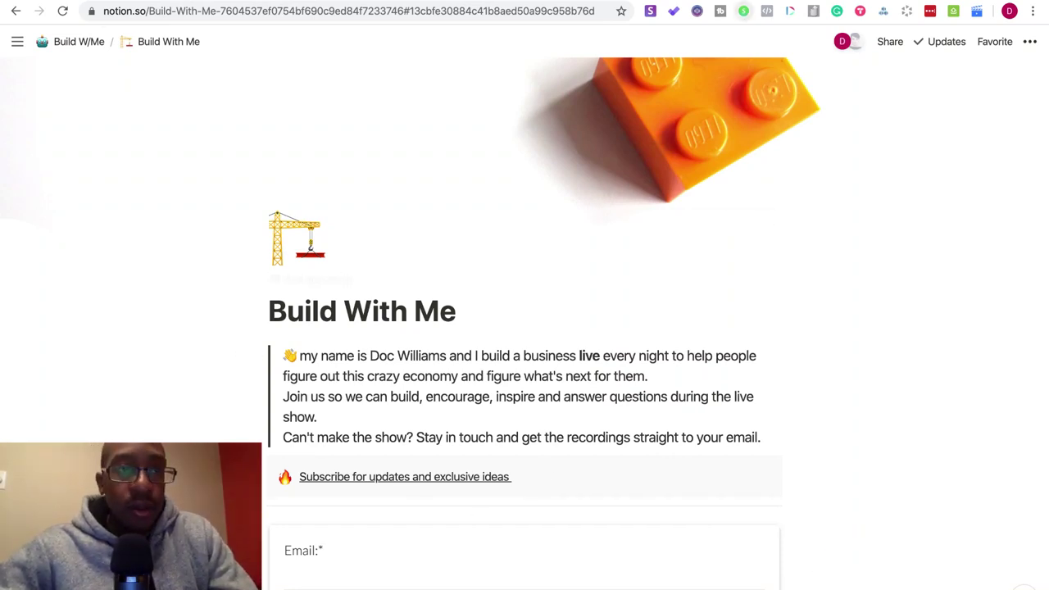
# - Select the subscribe text inside the subscribe callout block
pyautogui.scroll(-4, 361, 225)
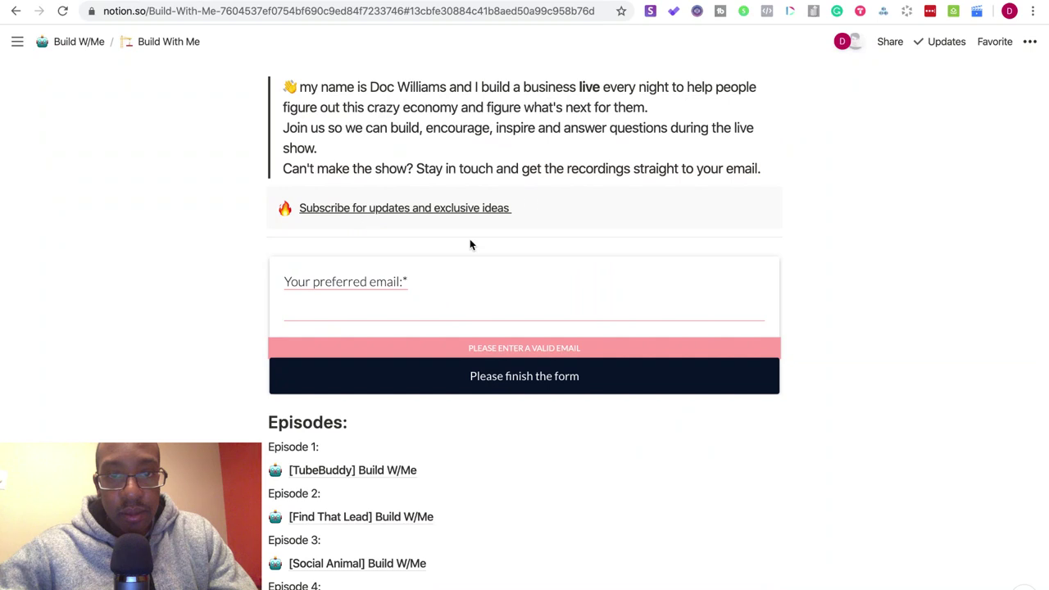
pyautogui.moveTo(540, 211); pyautogui.dragTo(277, 207)
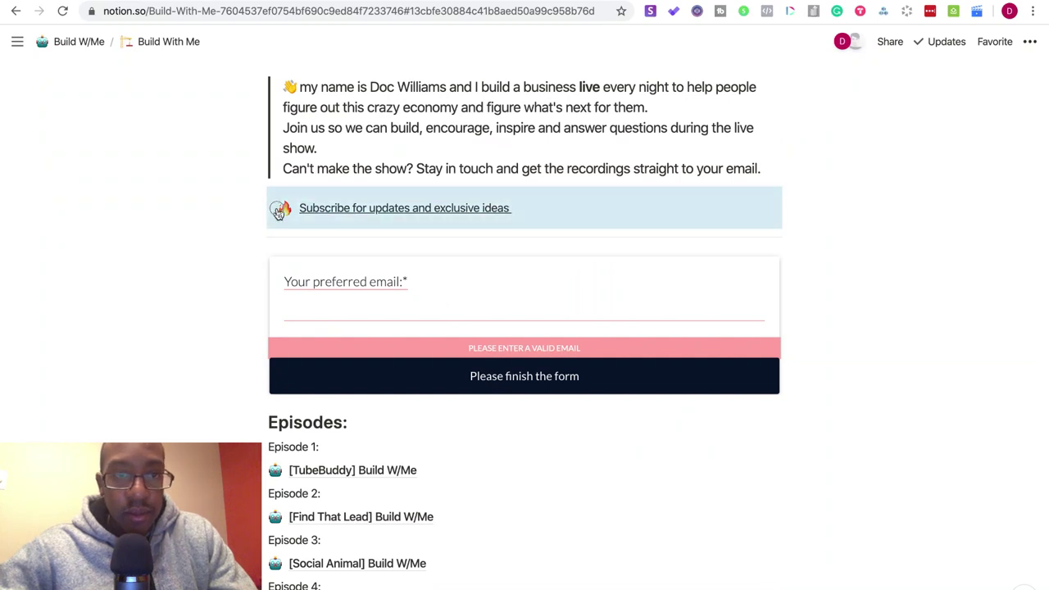
pyautogui.click(547, 210)
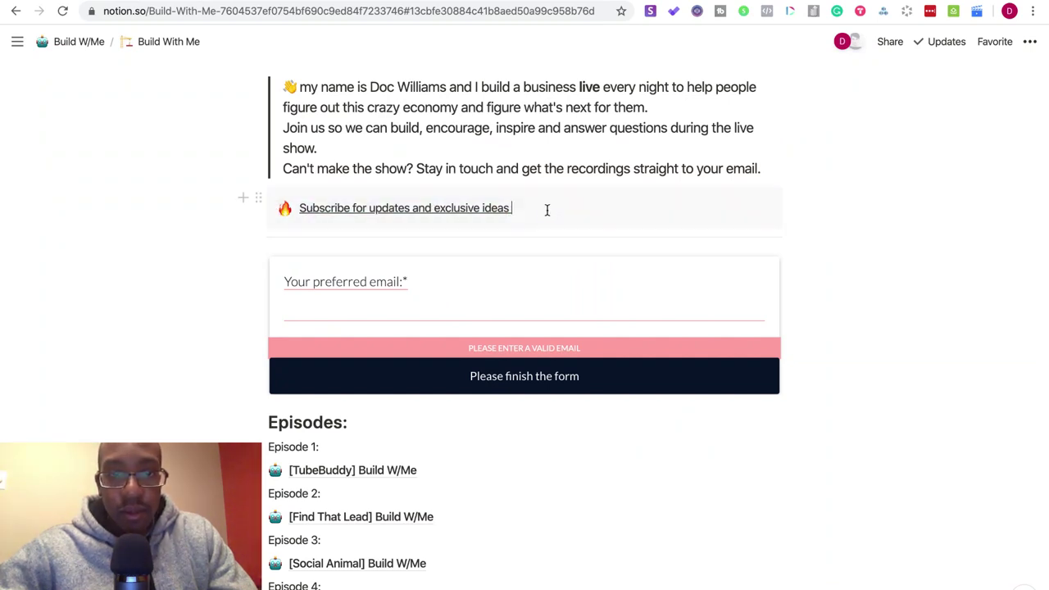
pyautogui.moveTo(548, 209); pyautogui.dragTo(299, 210)
pyautogui.press('super+c')
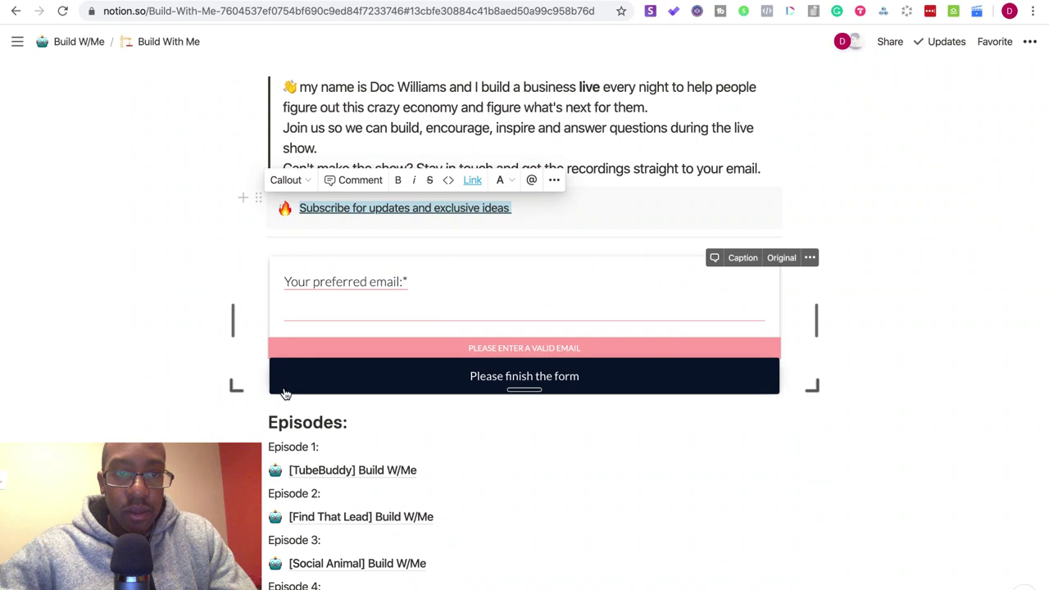
# - Add a plain-text line 'Subscribe for updates and exclusive ideas' below the intro quote
pyautogui.click(773, 169)
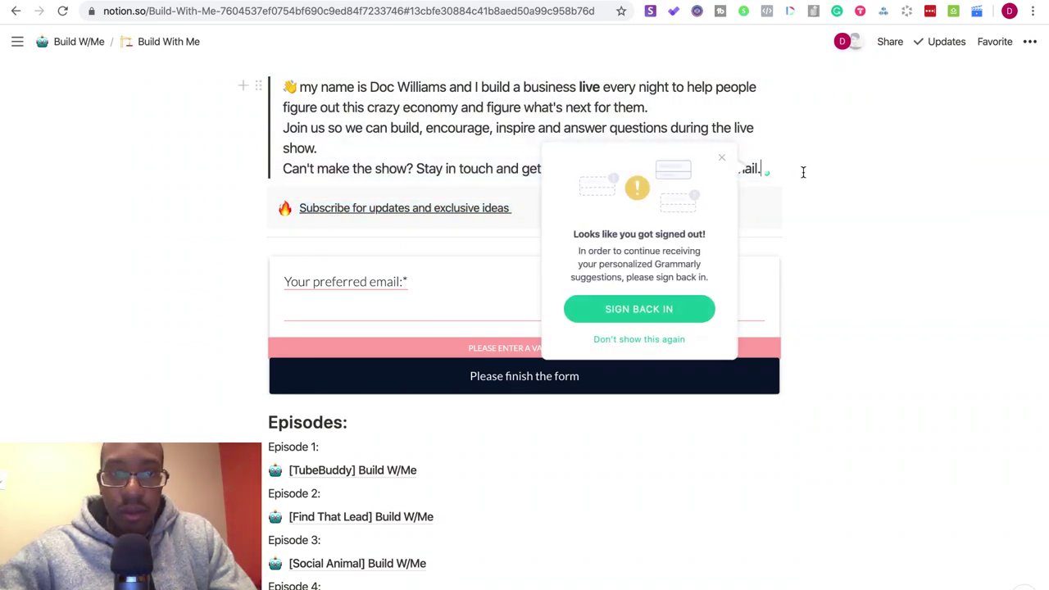
pyautogui.press('Return')
pyautogui.press('super+v')
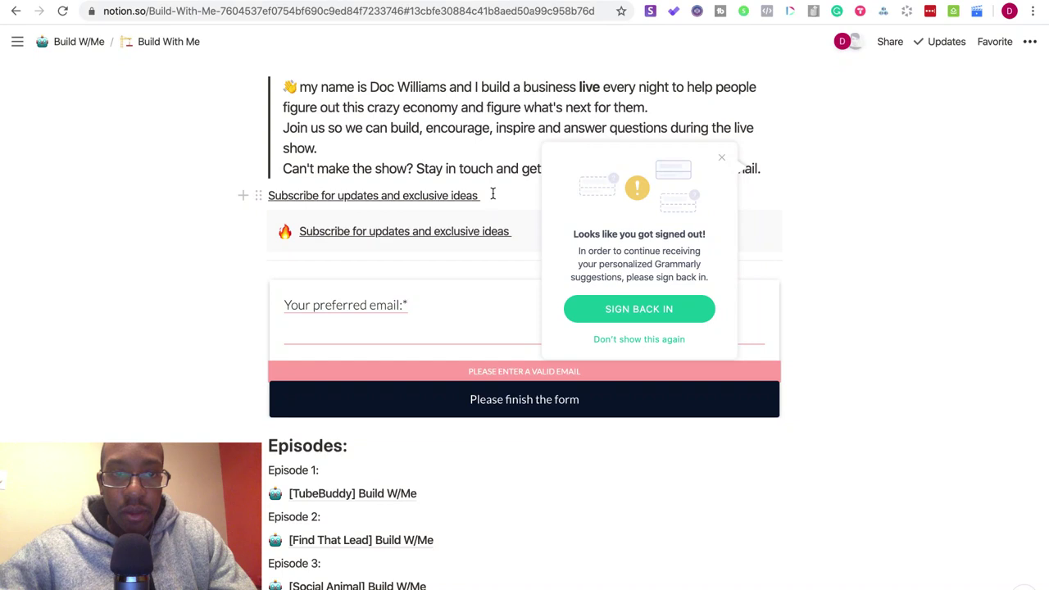
pyautogui.moveTo(492, 194); pyautogui.dragTo(321, 181)
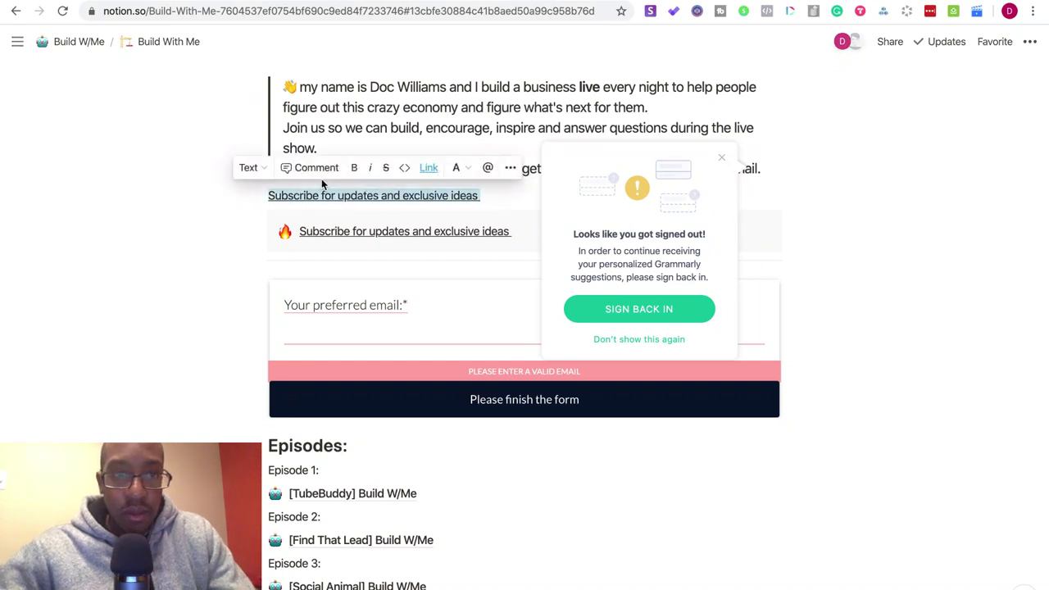
pyautogui.press('BackSpace')
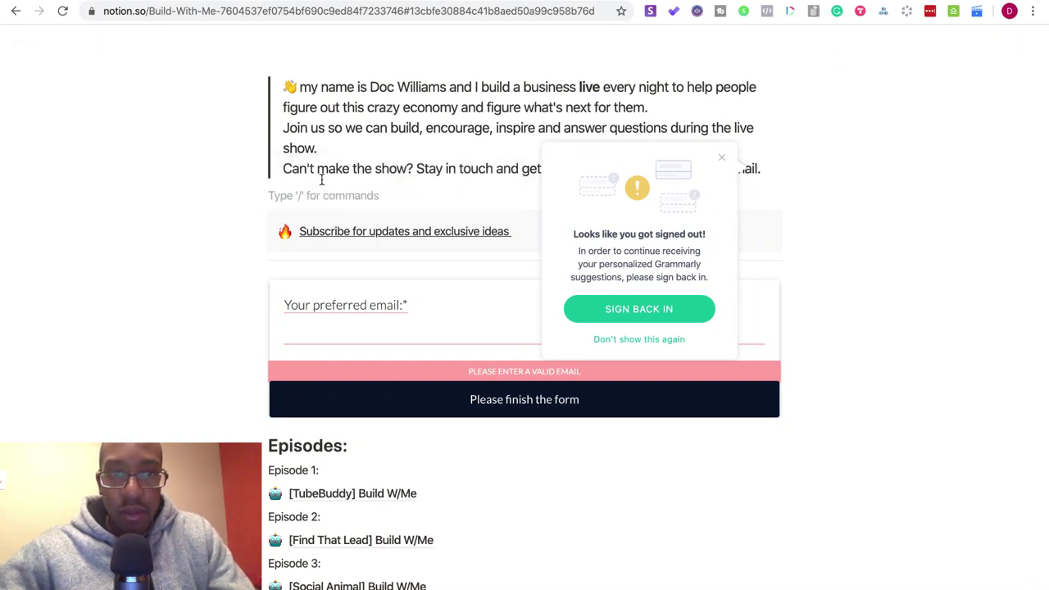
pyautogui.write('d')
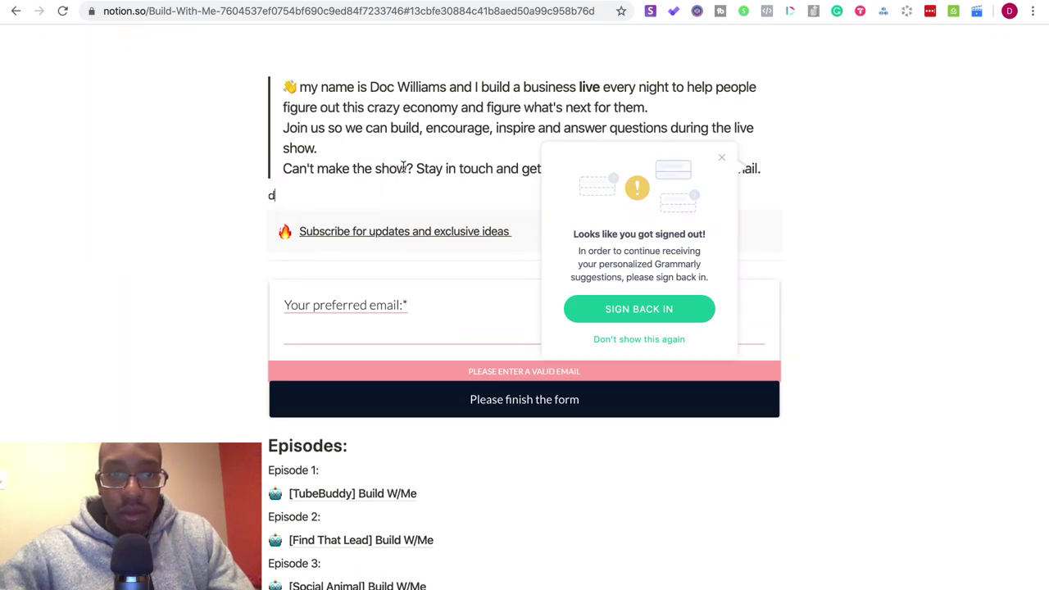
pyautogui.press('BackSpace')
pyautogui.write('Subscribe')
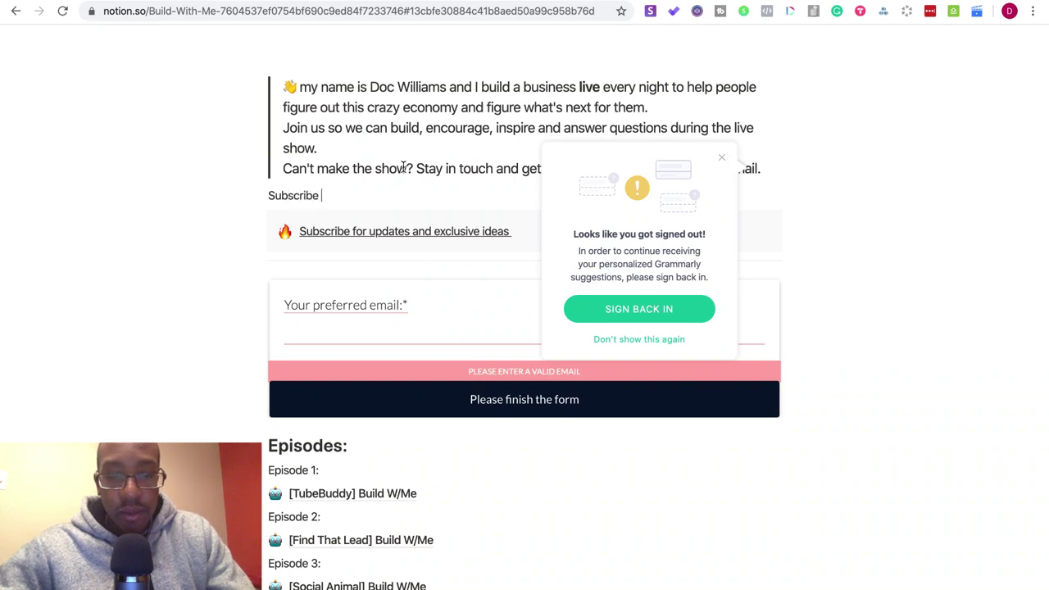
pyautogui.write(' for update')
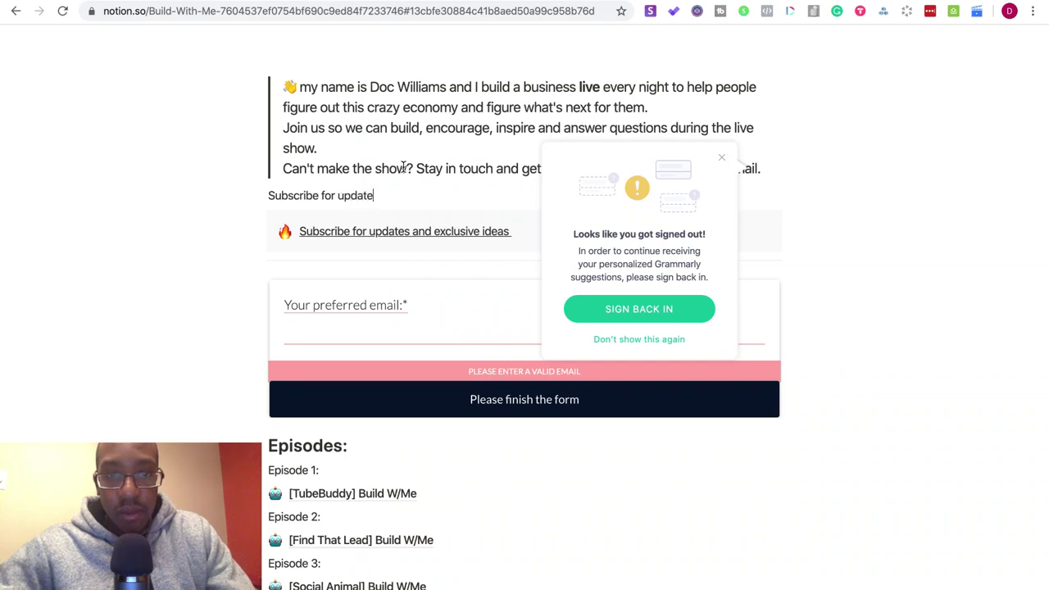
pyautogui.write('s and exc')
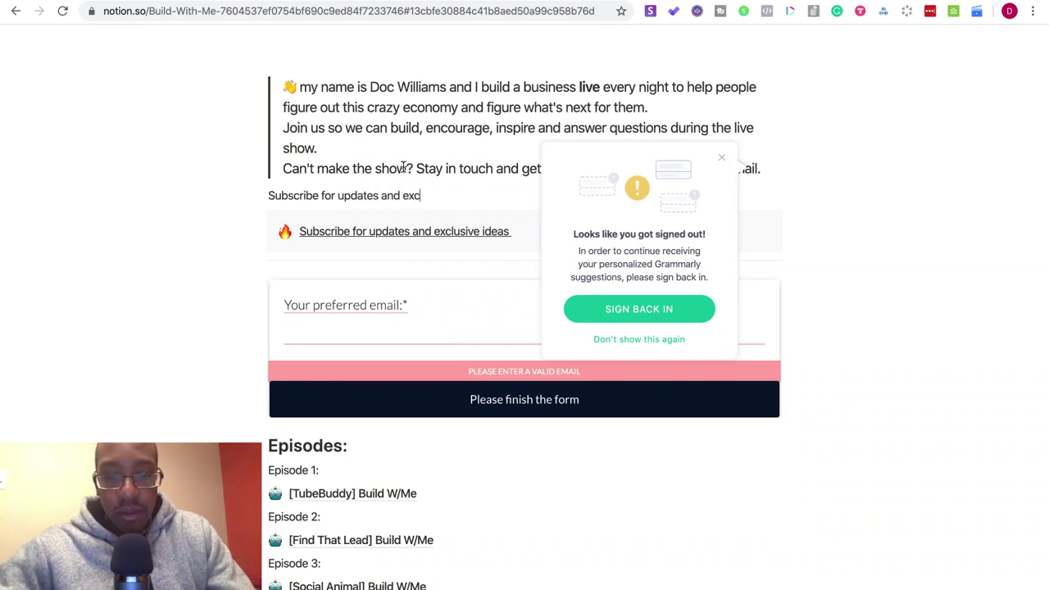
pyautogui.write('lusive ideas')
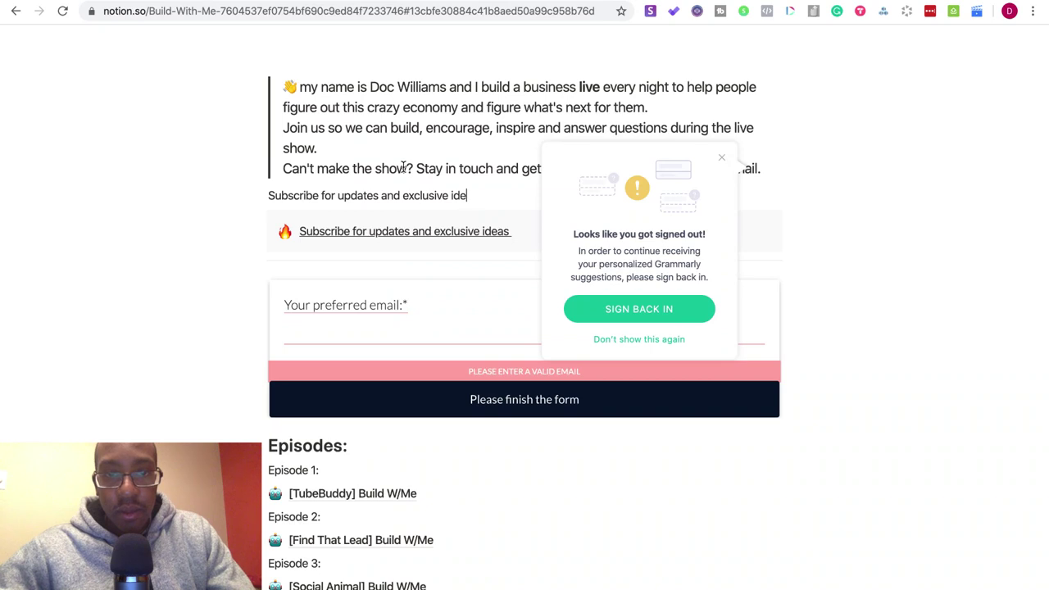
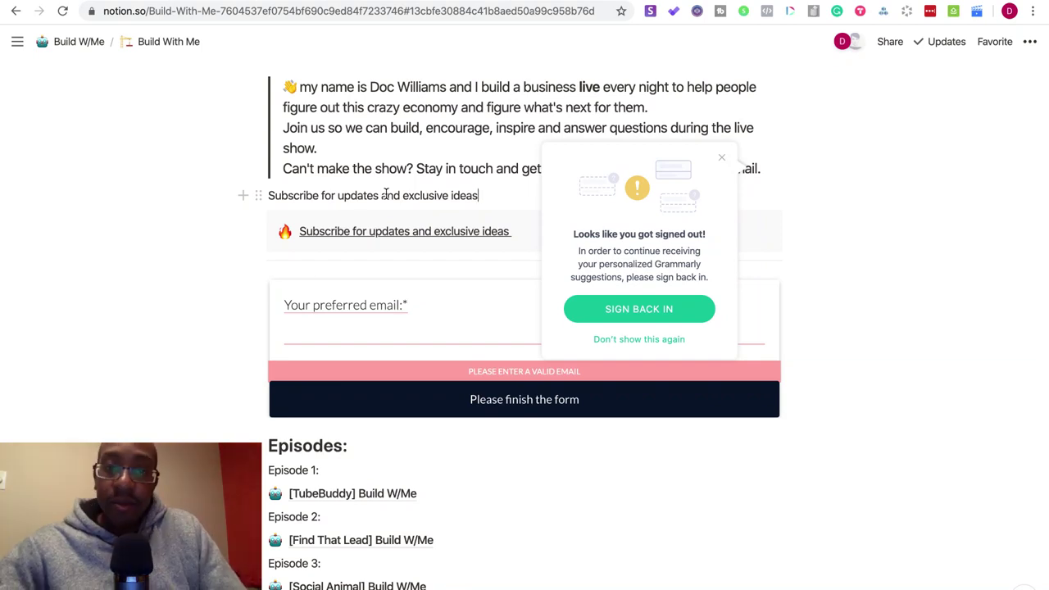
# - Dismiss the Grammarly notice, search Google for 'emojis' in a new tab, and open getemoji.com
pyautogui.click(721, 157)
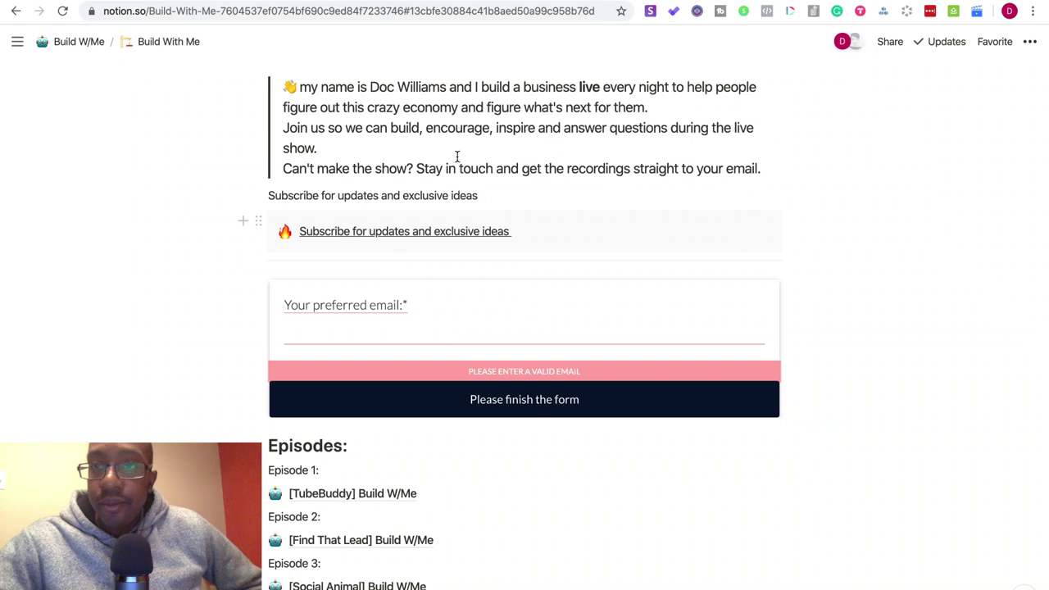
pyautogui.press('super+t')
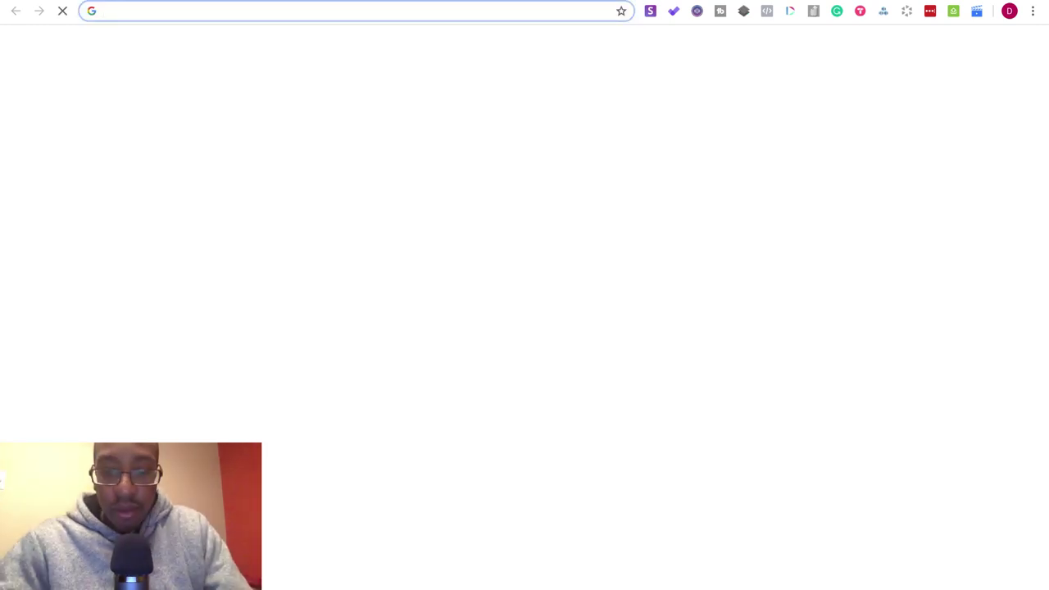
pyautogui.write('emojis')
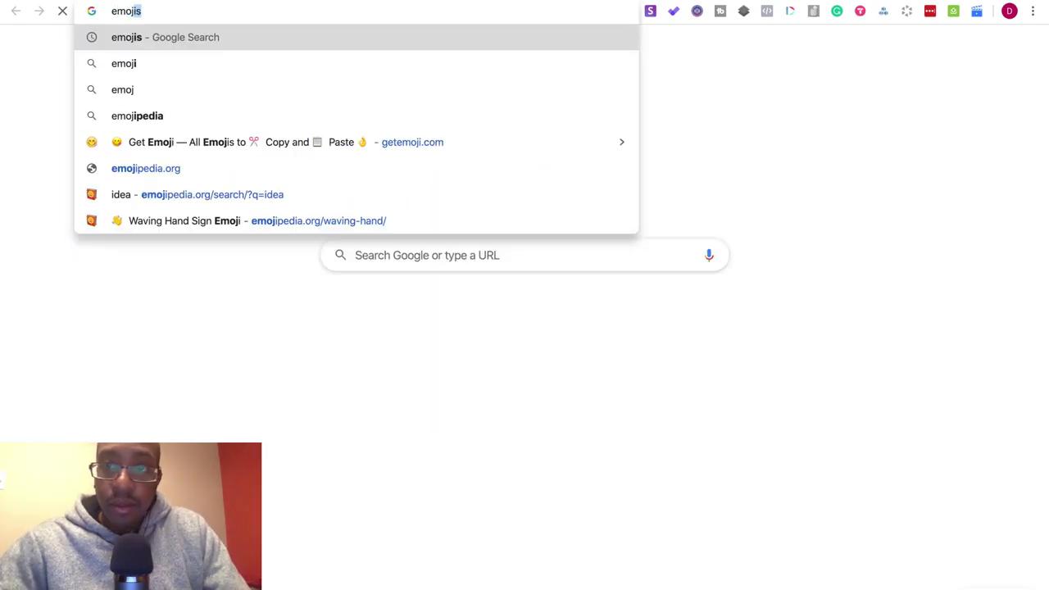
pyautogui.press('Return')
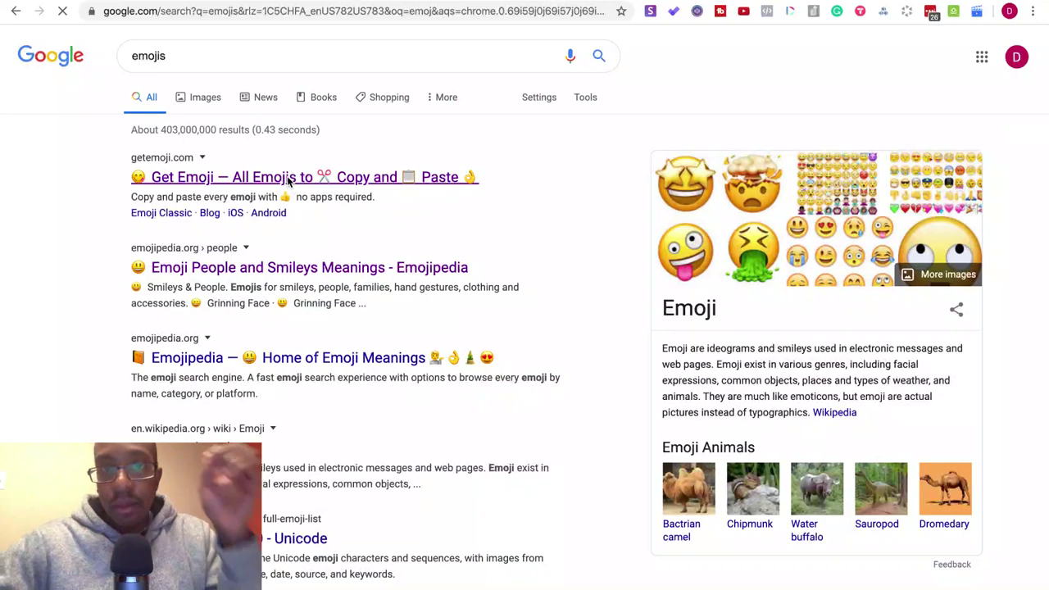
pyautogui.click(289, 180)
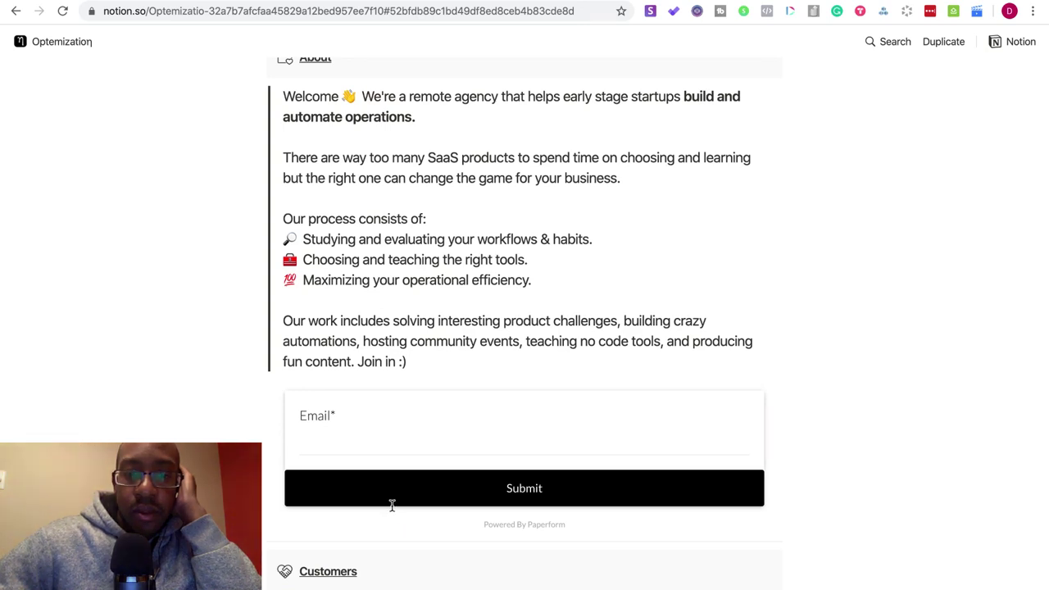
# - Scroll the Optemization page and jump to its Community and Tools sections
pyautogui.scroll(-7, 392, 505)
pyautogui.scroll(-1, 392, 505)
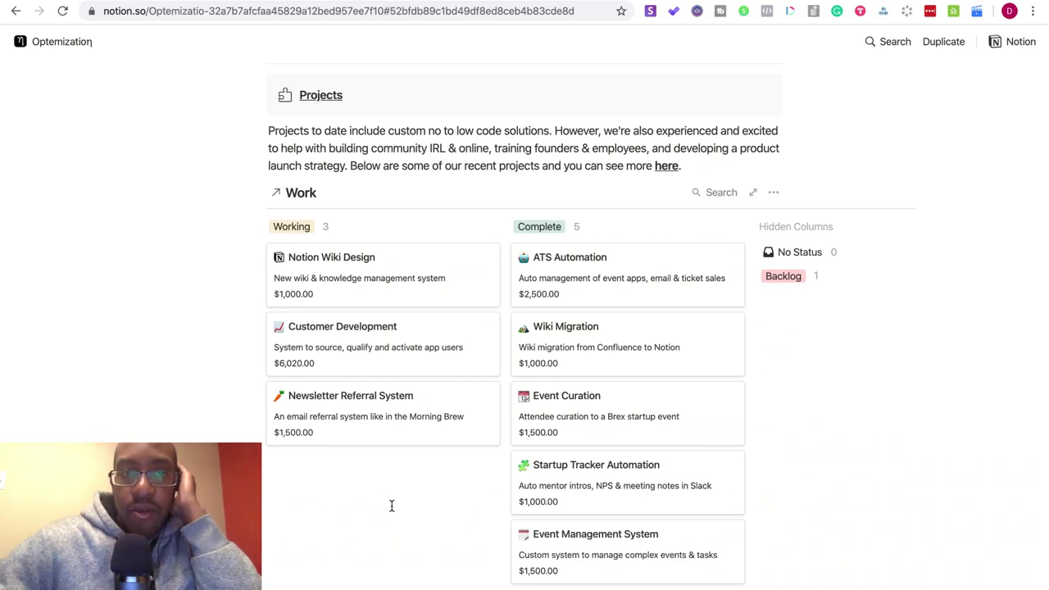
pyautogui.scroll(-5, 391, 506)
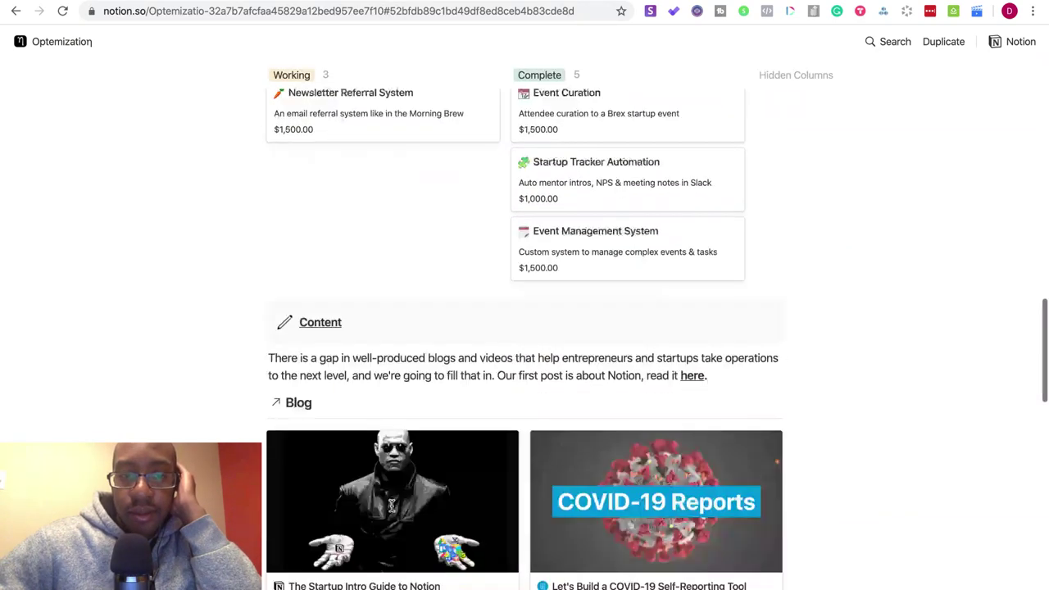
pyautogui.scroll(12, 392, 505)
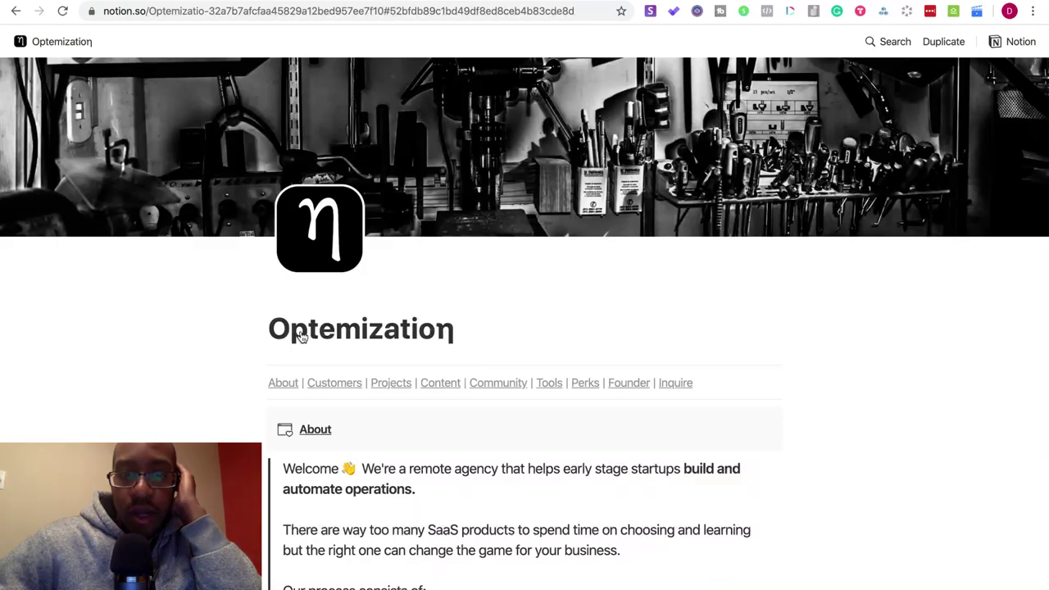
pyautogui.click(486, 386)
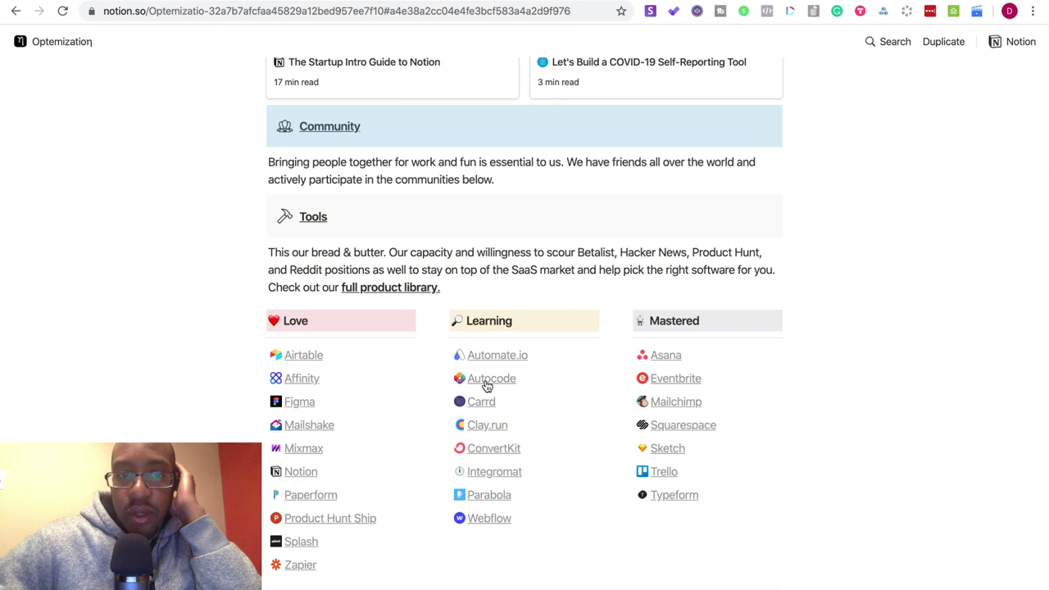
pyautogui.scroll(15, 487, 386)
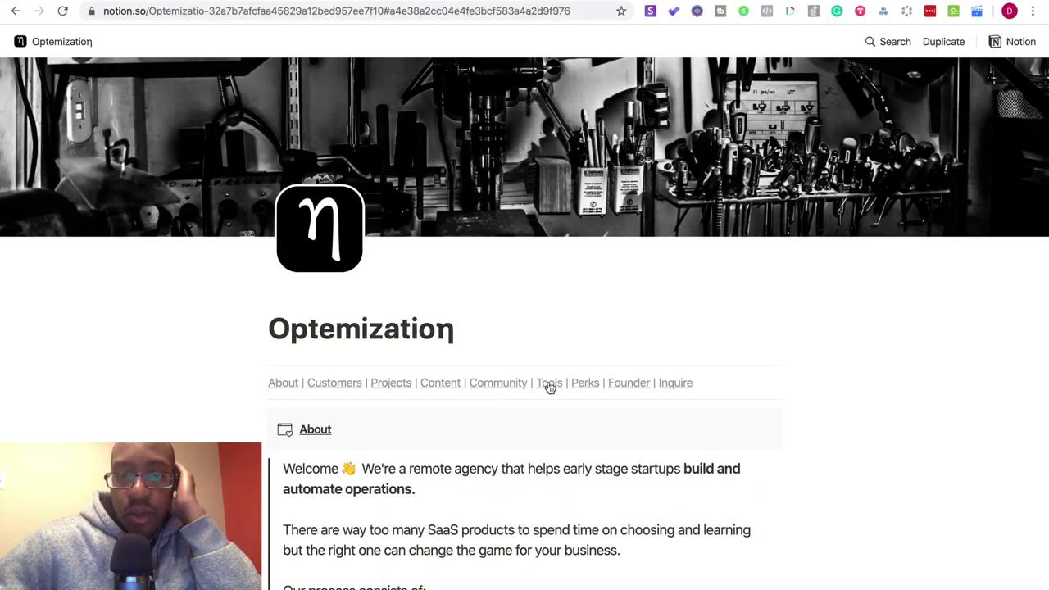
pyautogui.click(549, 386)
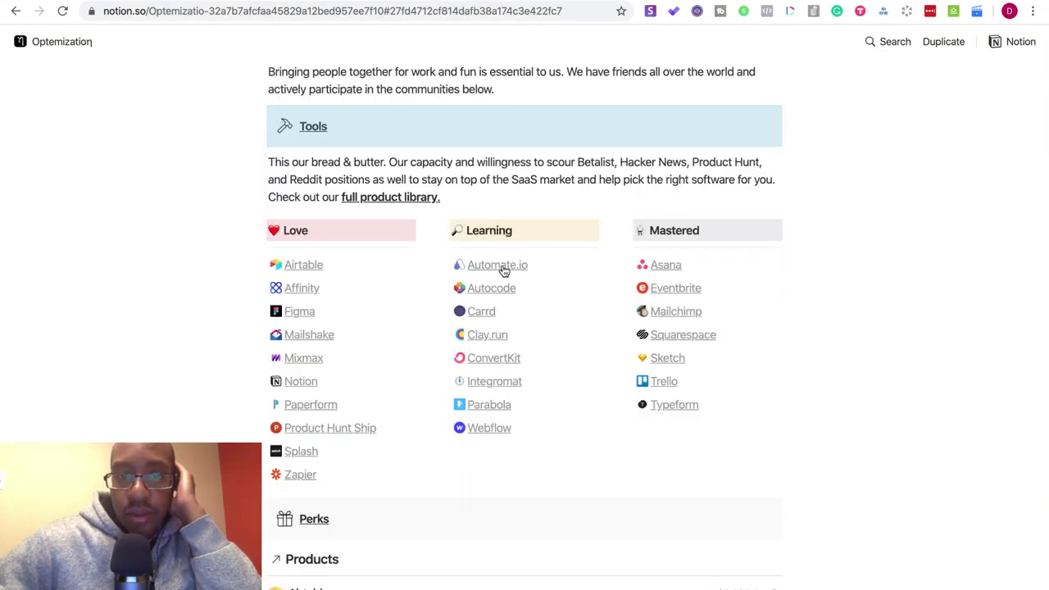
# - Look over the Automate.io tool page, then return to the Optemization page
pyautogui.click(504, 270)
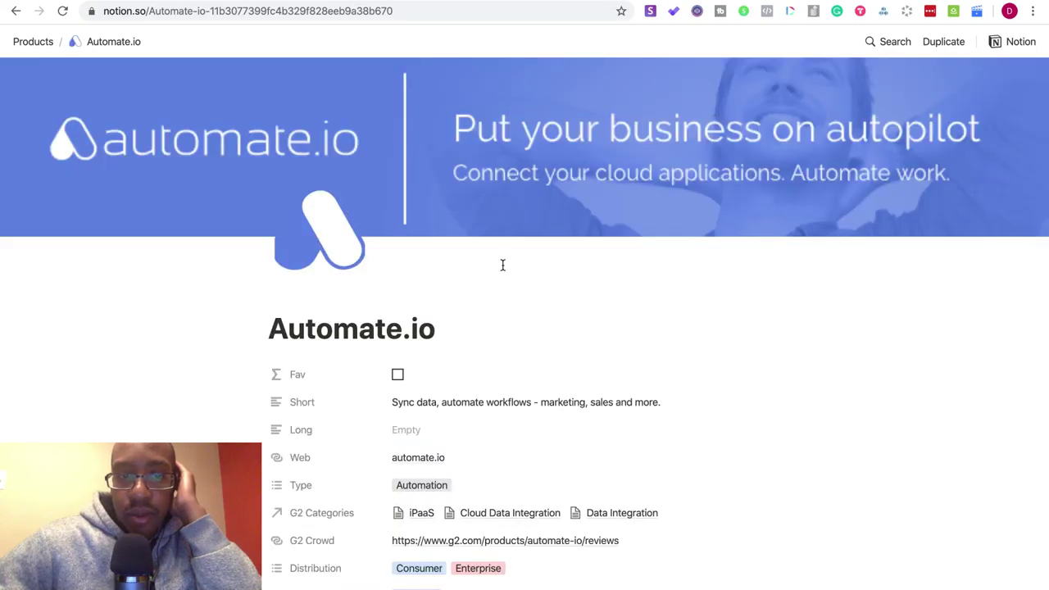
pyautogui.scroll(-5, 502, 265)
pyautogui.scroll(3, 504, 271)
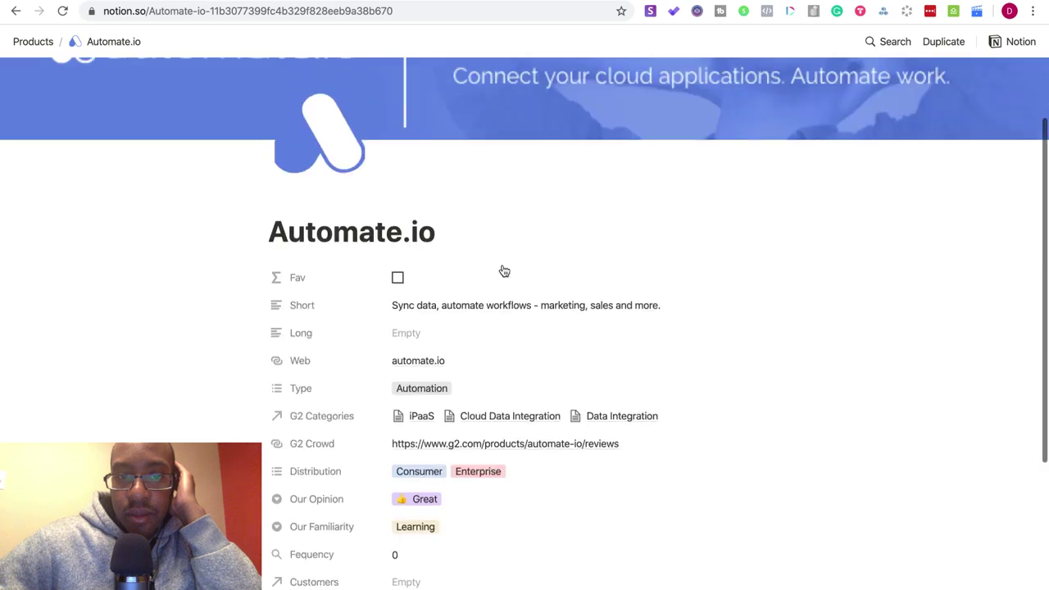
pyautogui.scroll(2, 503, 271)
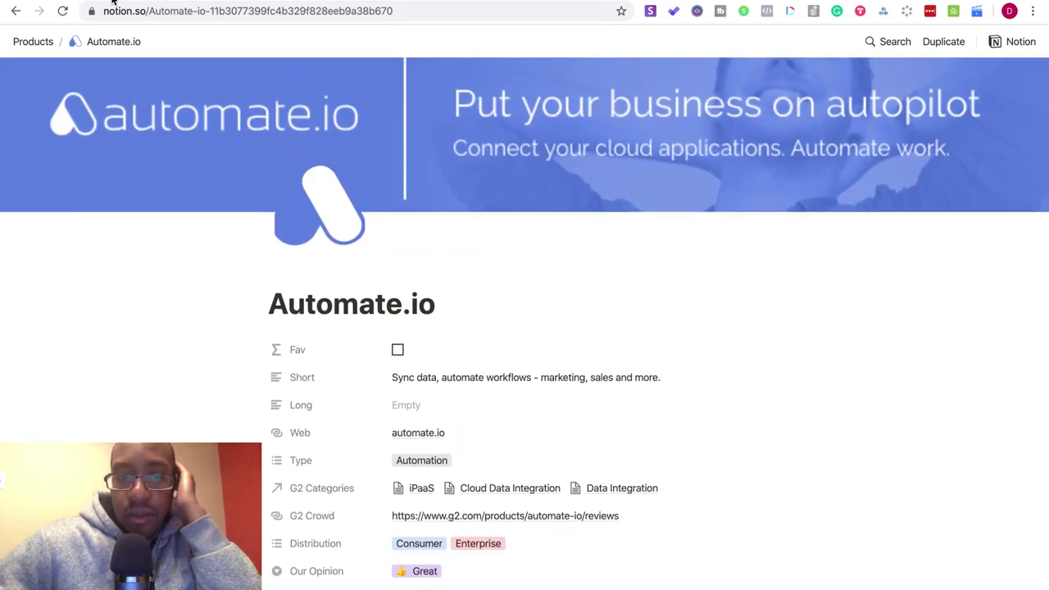
pyautogui.click(15, 13)
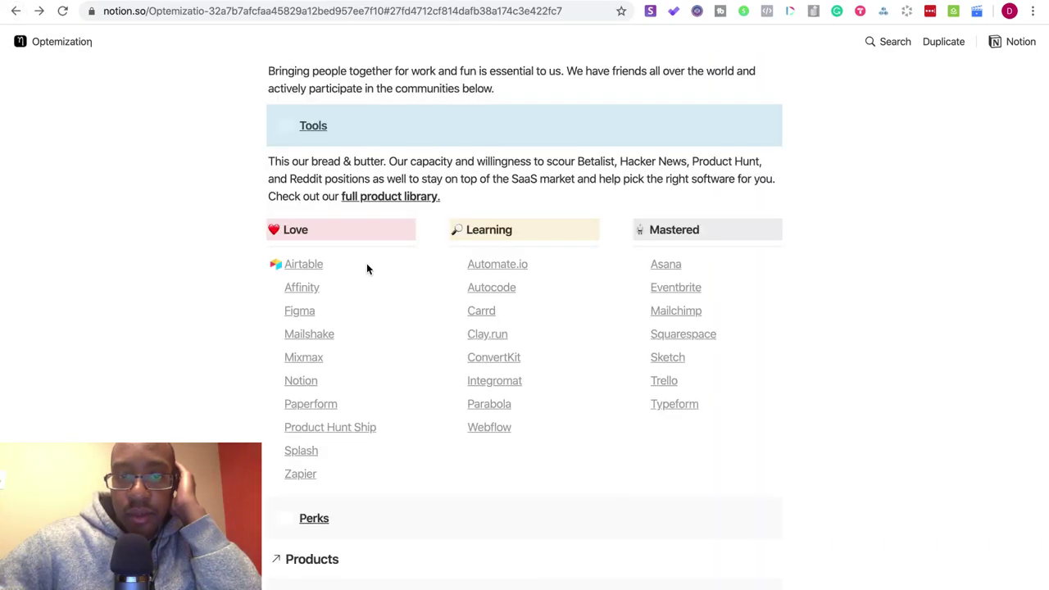
pyautogui.scroll(-1, 366, 263)
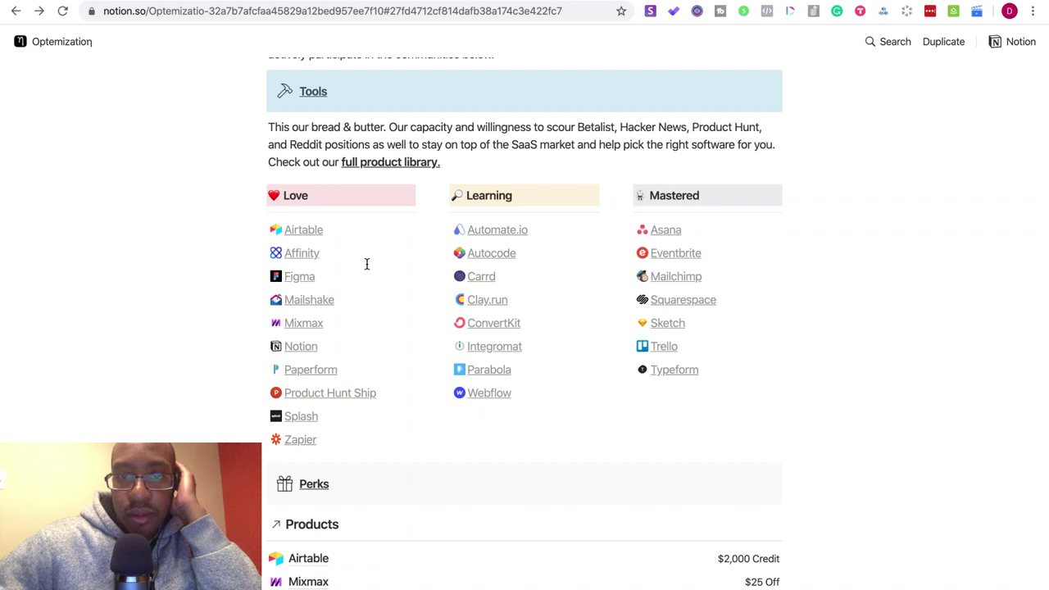
pyautogui.scroll(4, 366, 263)
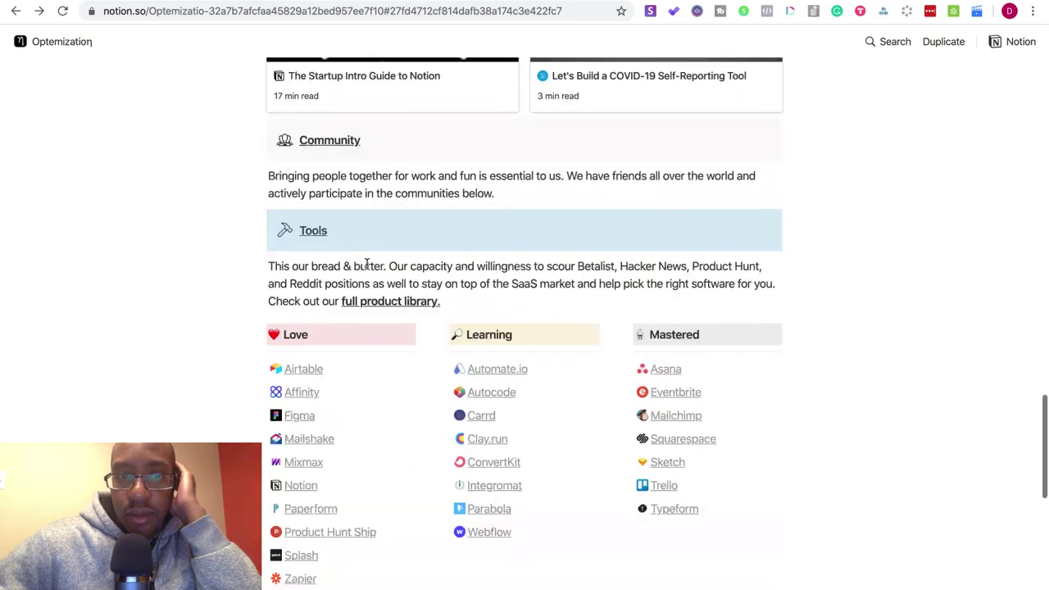
pyautogui.scroll(-3, 366, 263)
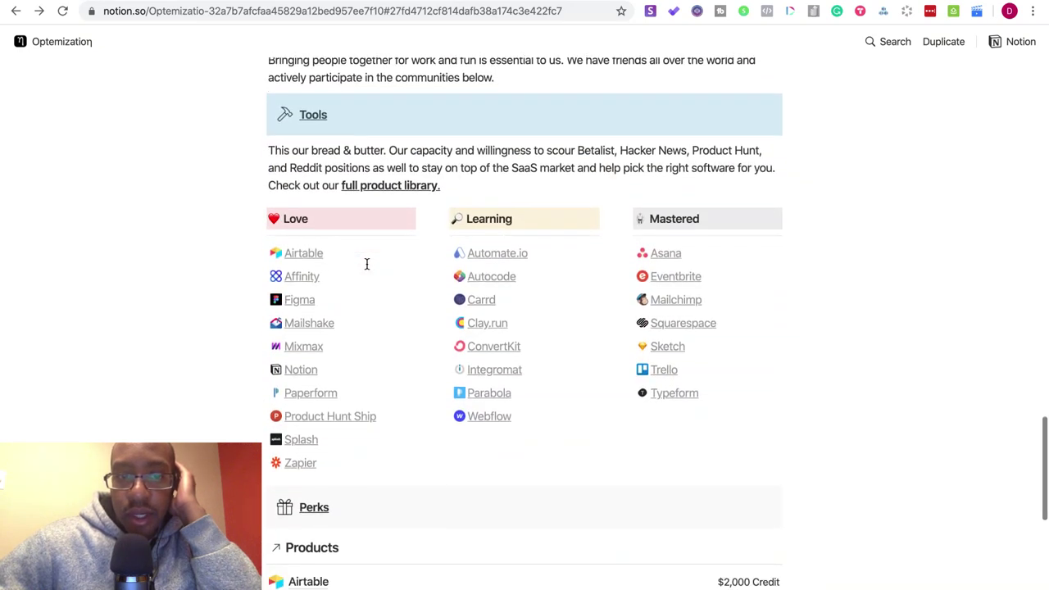
pyautogui.scroll(-8, 441, 284)
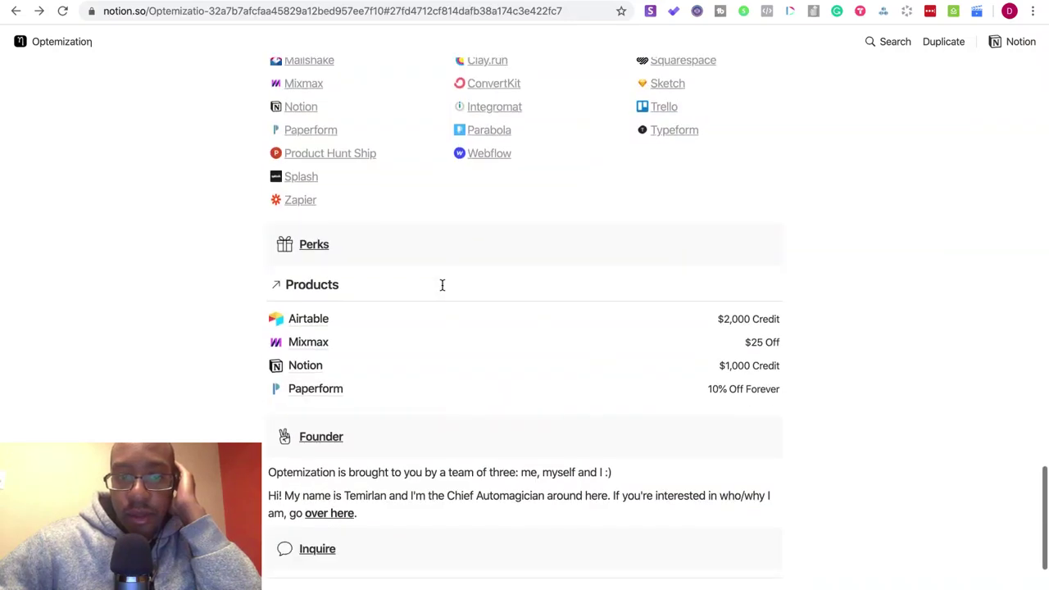
pyautogui.scroll(7, 441, 284)
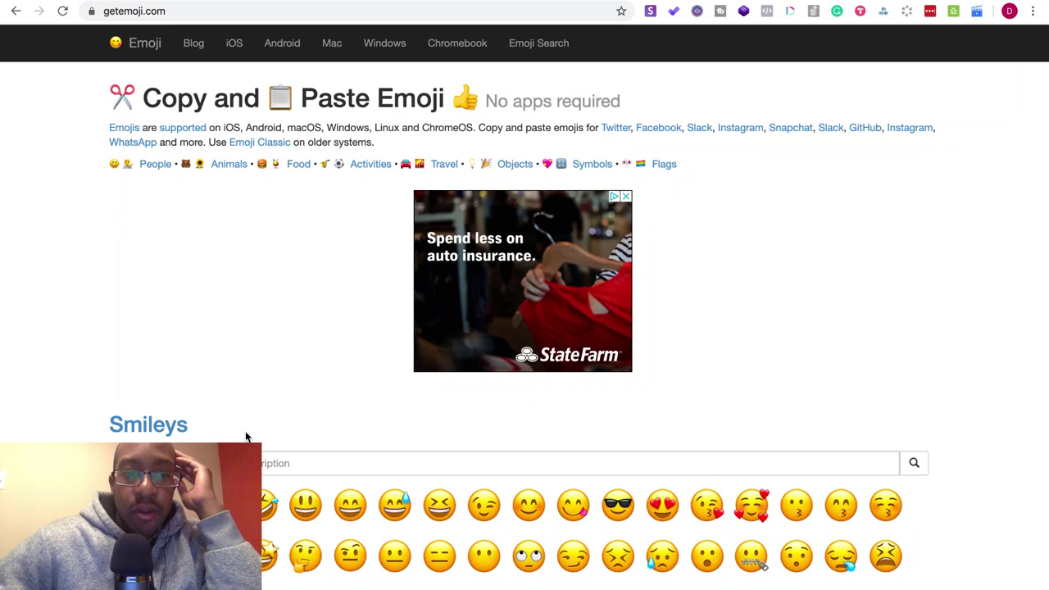
# - Search Emojipedia for 'fire', select the Fire page's flame emoji, and return to Notion
pyautogui.click(248, 463)
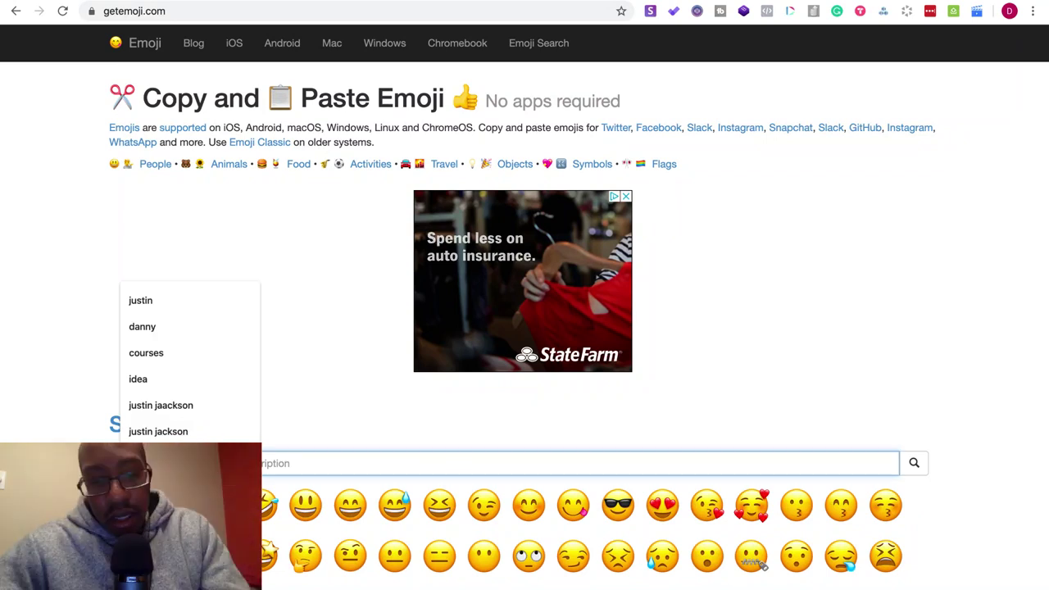
pyautogui.press('Escape')
pyautogui.write('fire')
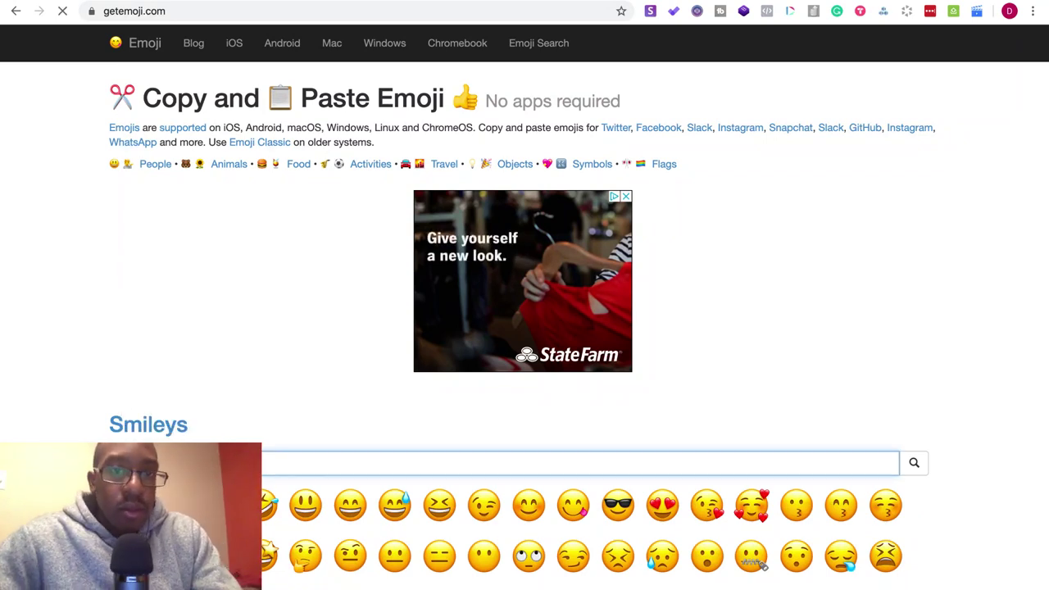
pyautogui.press('Return')
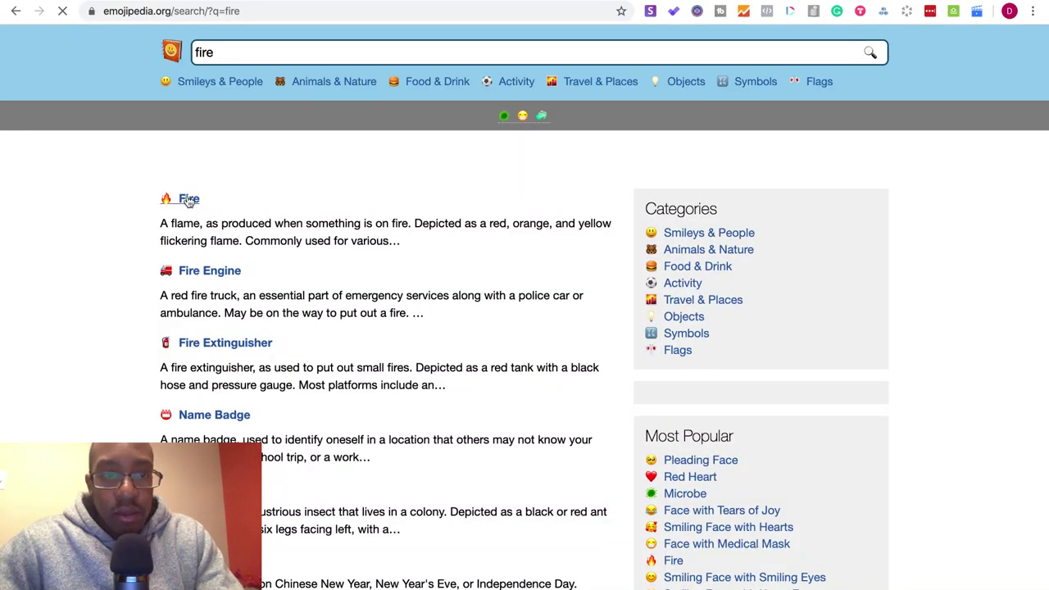
pyautogui.click(188, 199)
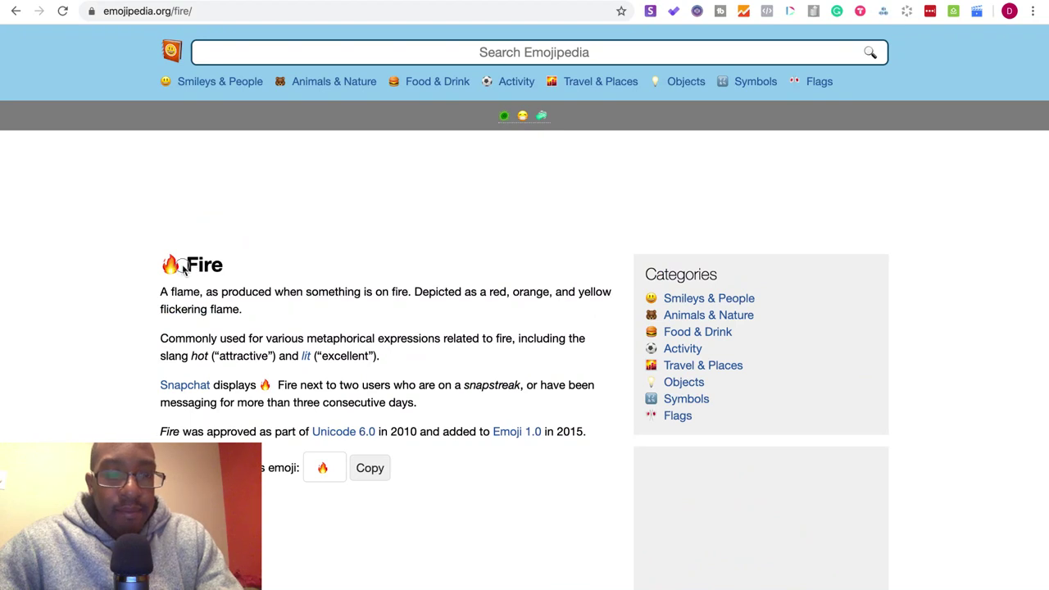
pyautogui.moveTo(185, 272); pyautogui.dragTo(166, 270)
pyautogui.hotkey('ctrl', 'c')
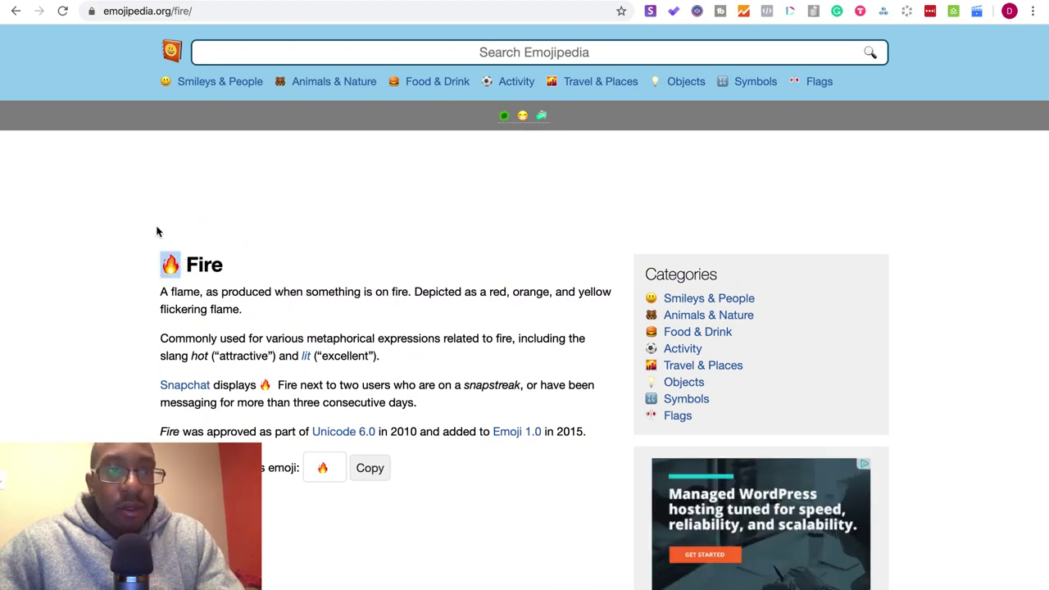
pyautogui.hotkey('ctrl', 'Tab')
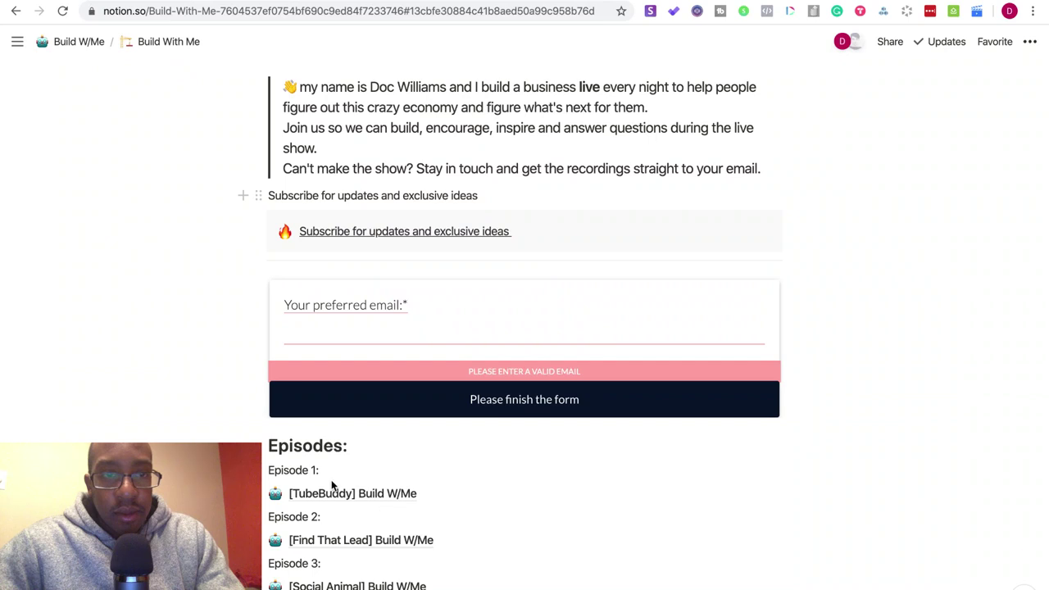
# - Paste the 🔥 emoji before the Subscribe line and make it a Heading 2
pyautogui.click(267, 195)
pyautogui.hotkey('ctrl', 'v')
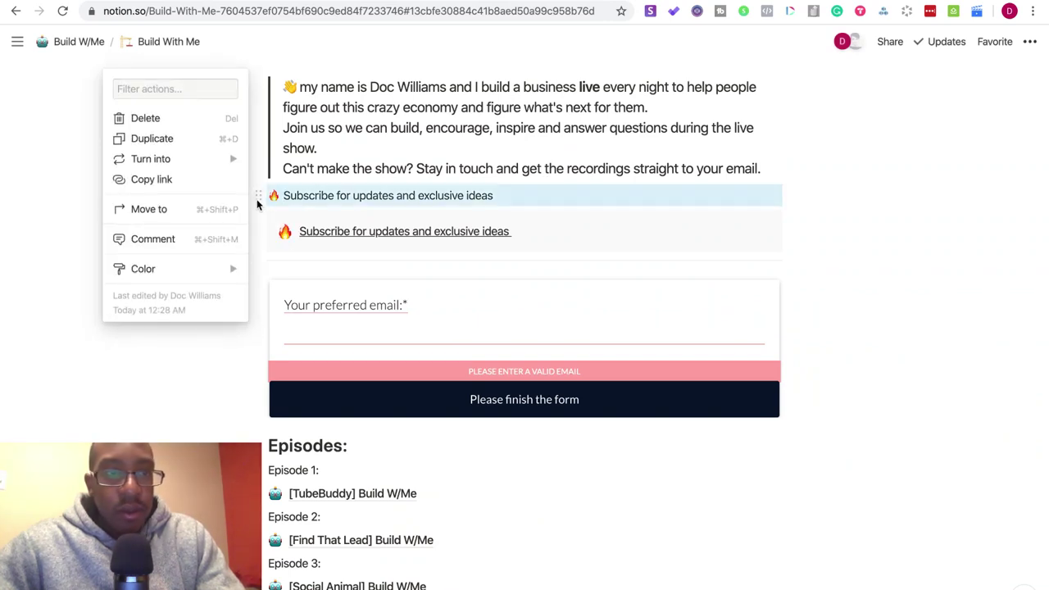
pyautogui.moveTo(227, 159)
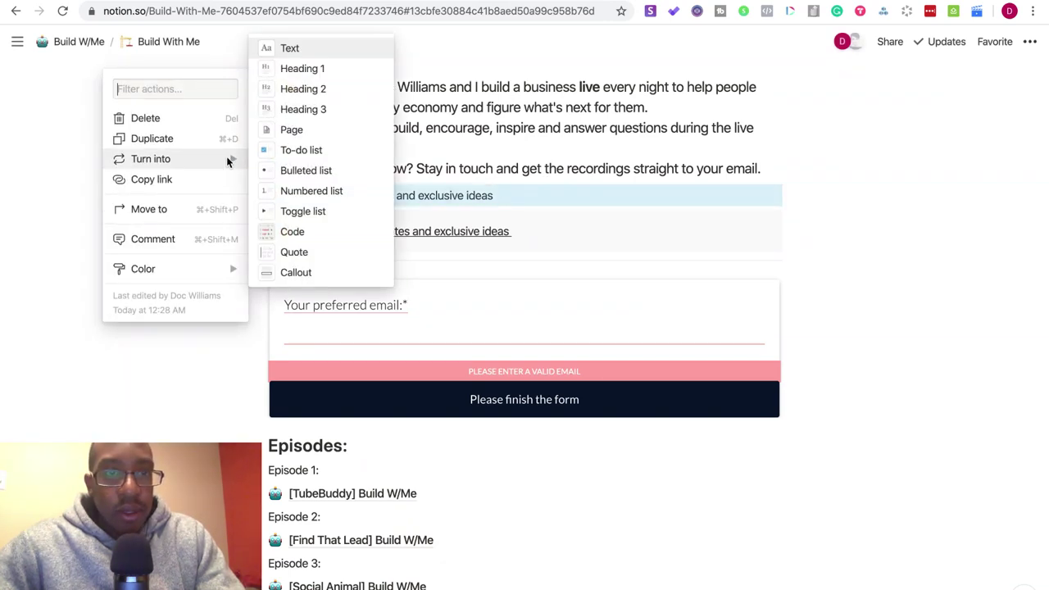
pyautogui.click(288, 87)
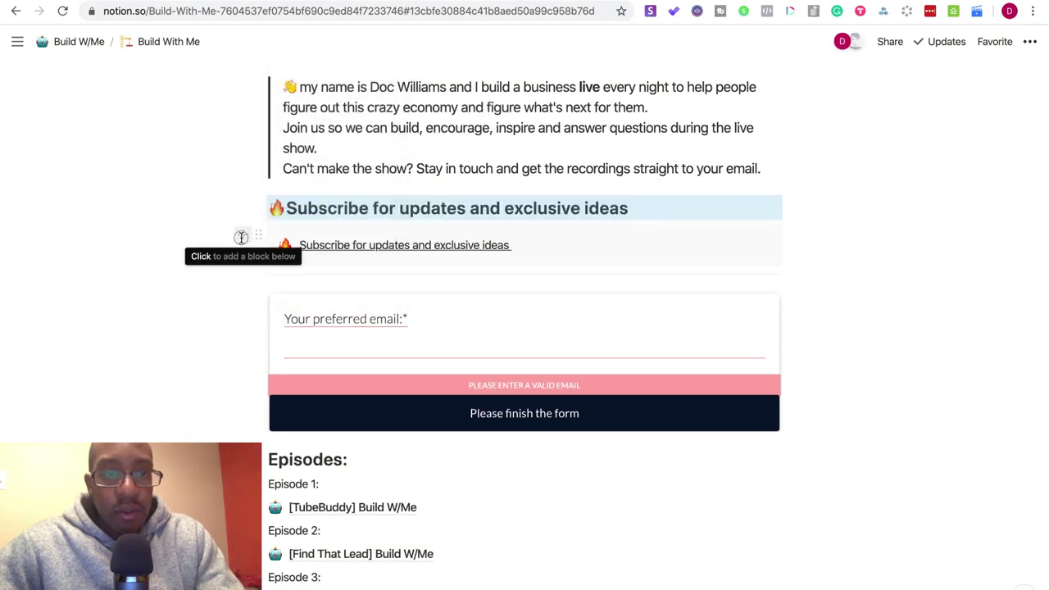
# - Delete the Subscribe link block and the leftover empty block beneath the heading
pyautogui.click(243, 237)
pyautogui.press('Escape')
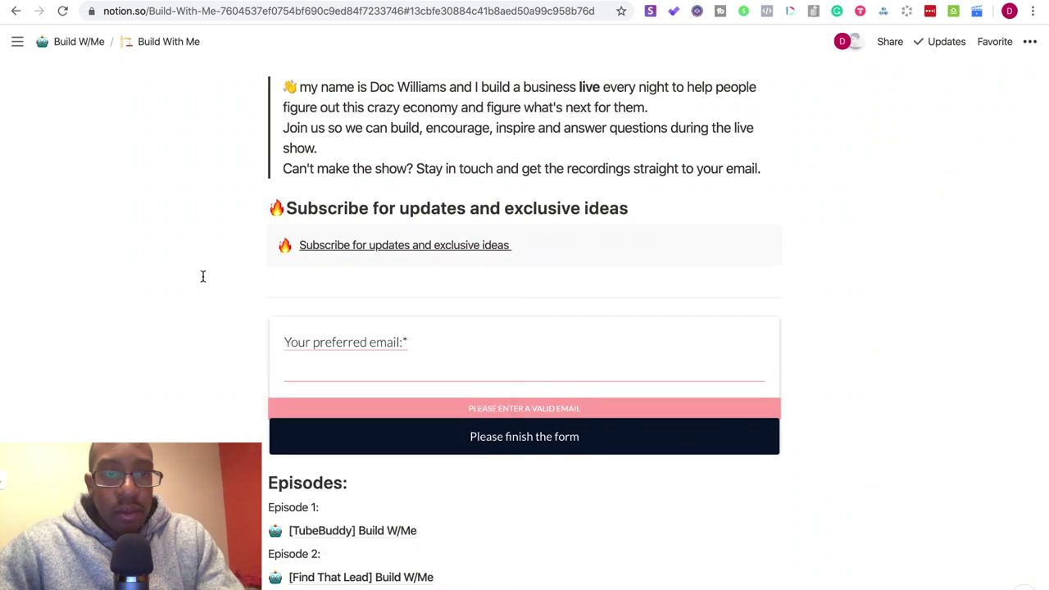
pyautogui.click(258, 235)
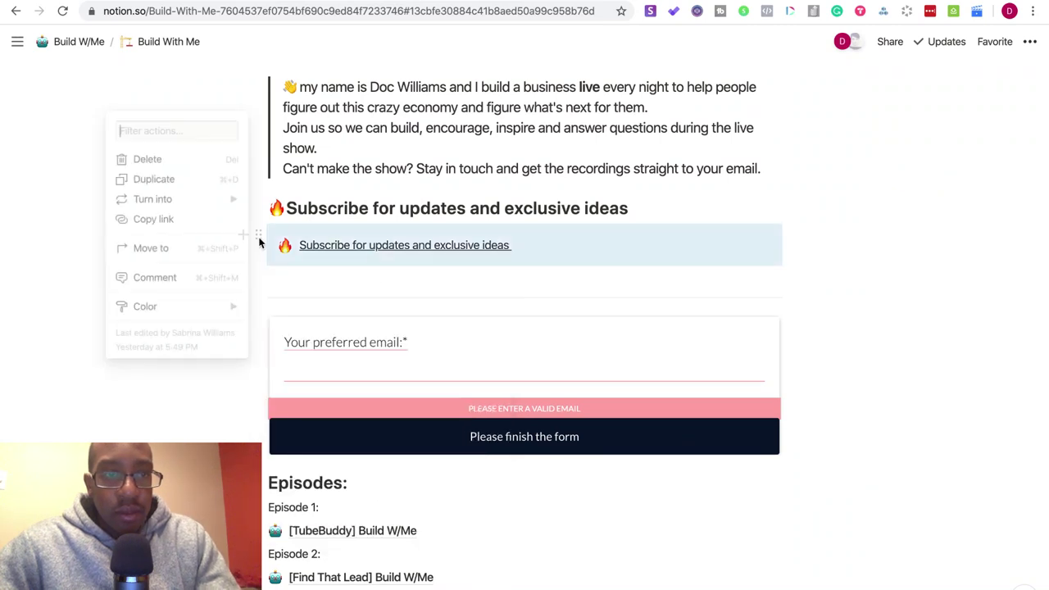
pyautogui.click(170, 164)
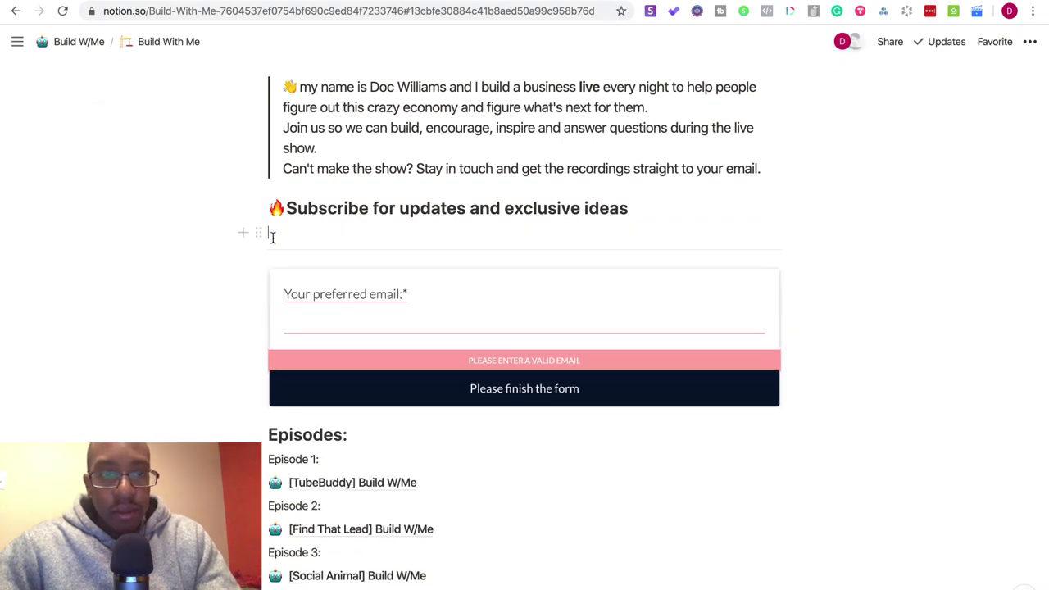
pyautogui.press('BackSpace')
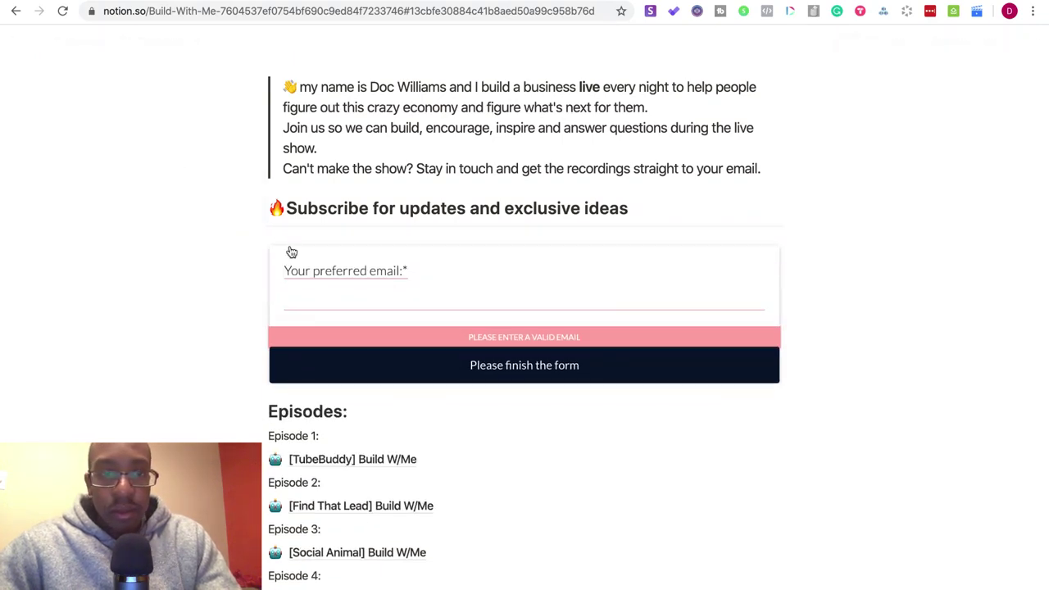
# - Reload the Build With Me page to refresh the embedded email form
pyautogui.scroll(5, 291, 252)
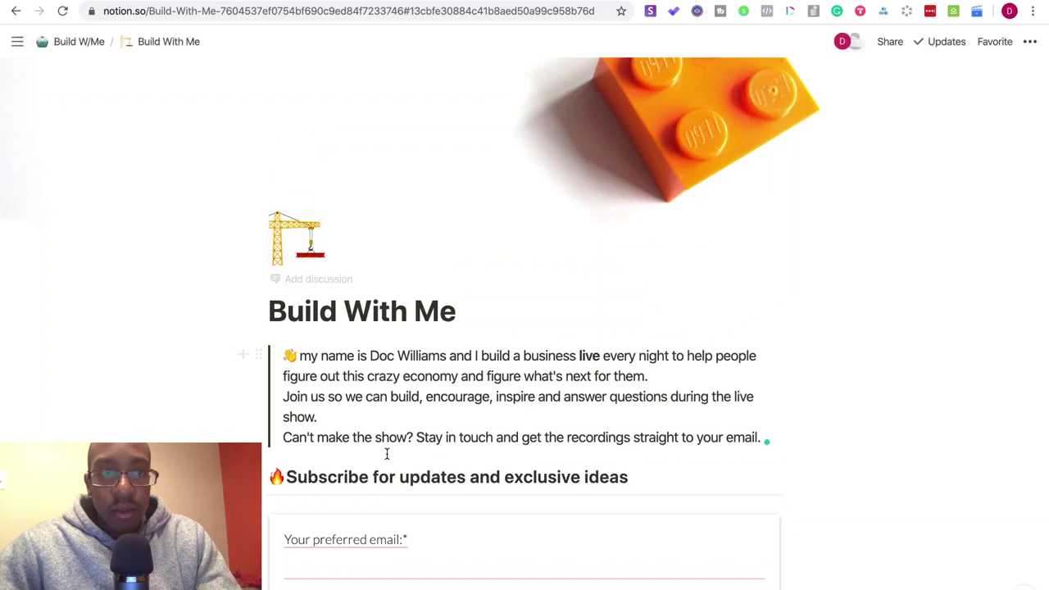
pyautogui.click(282, 8)
pyautogui.press('Return')
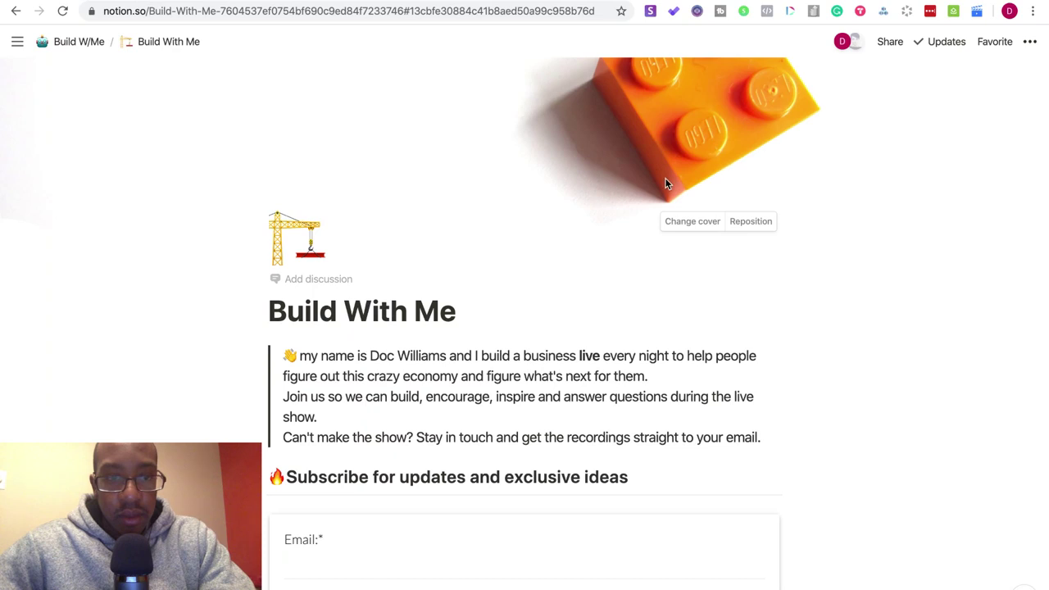
# - Go up to the Build W/Me parent page and reopen Build With Me
pyautogui.scroll(-3, 411, 391)
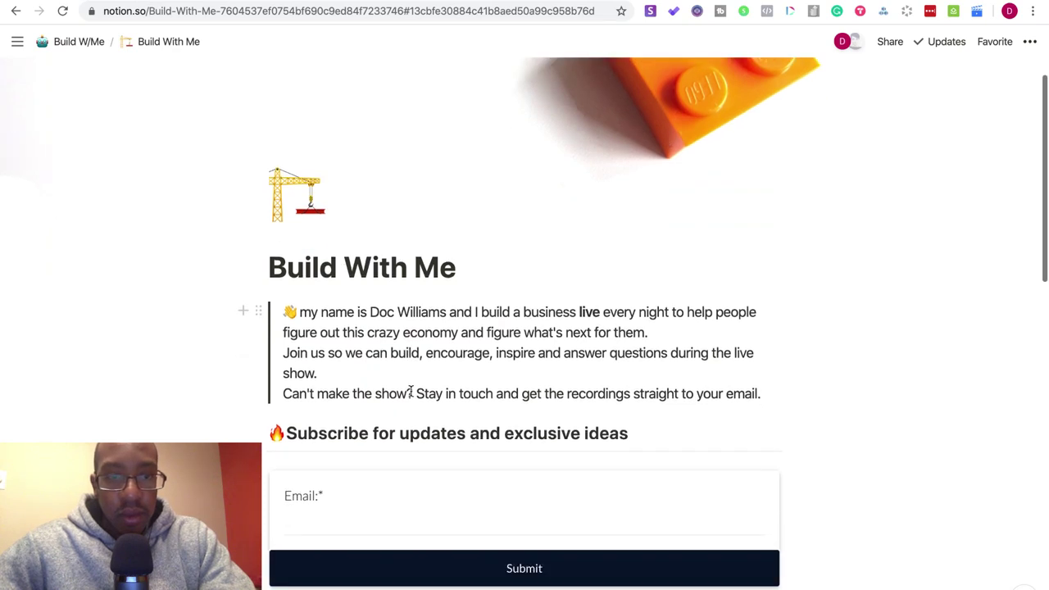
pyautogui.scroll(-4, 411, 391)
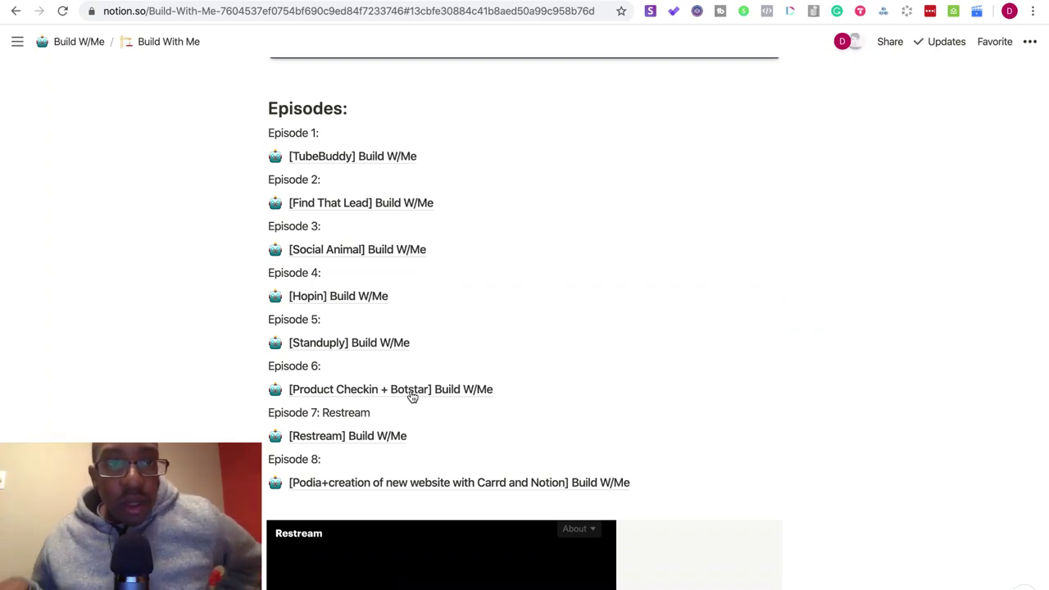
pyautogui.scroll(15, 412, 393)
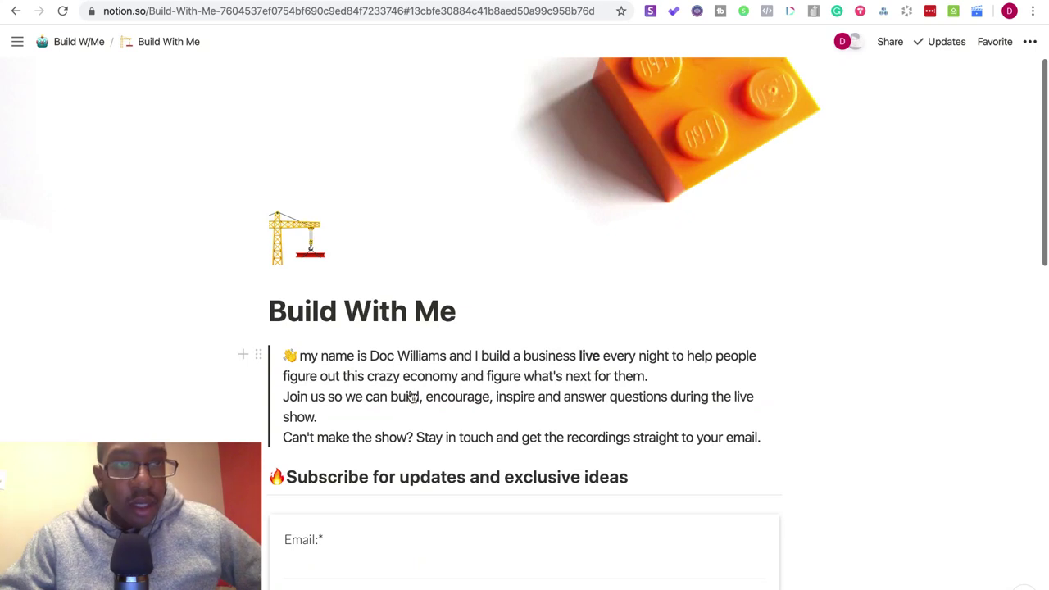
pyautogui.click(72, 45)
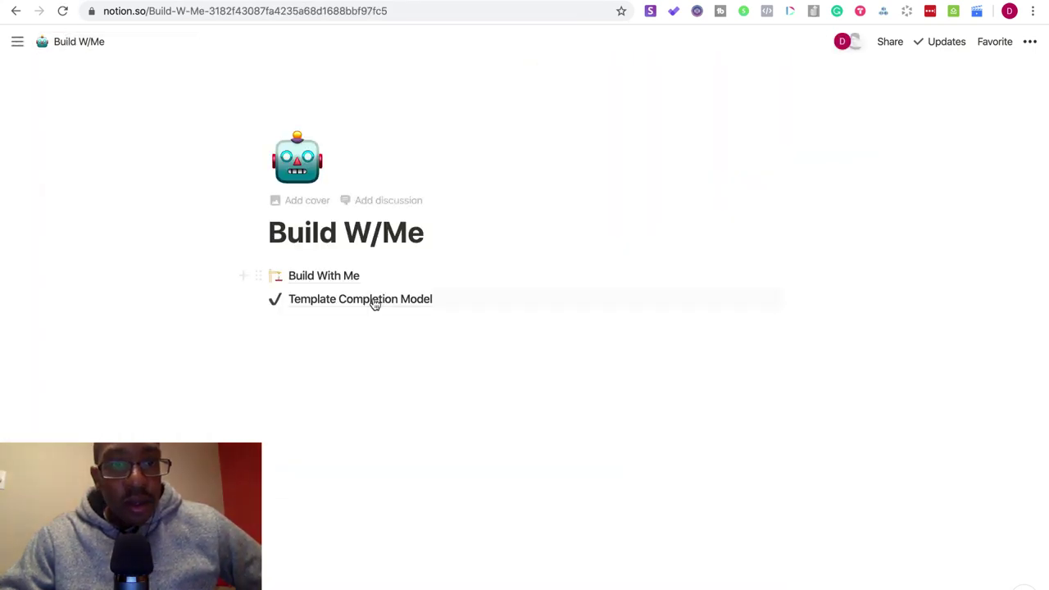
pyautogui.click(338, 278)
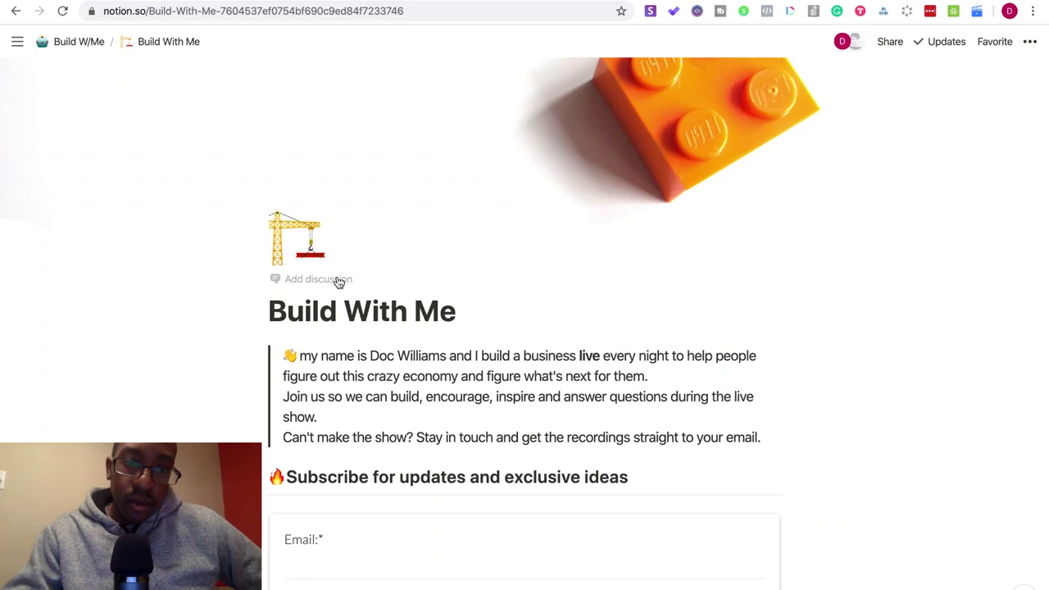
pyautogui.scroll(-3, 246, 353)
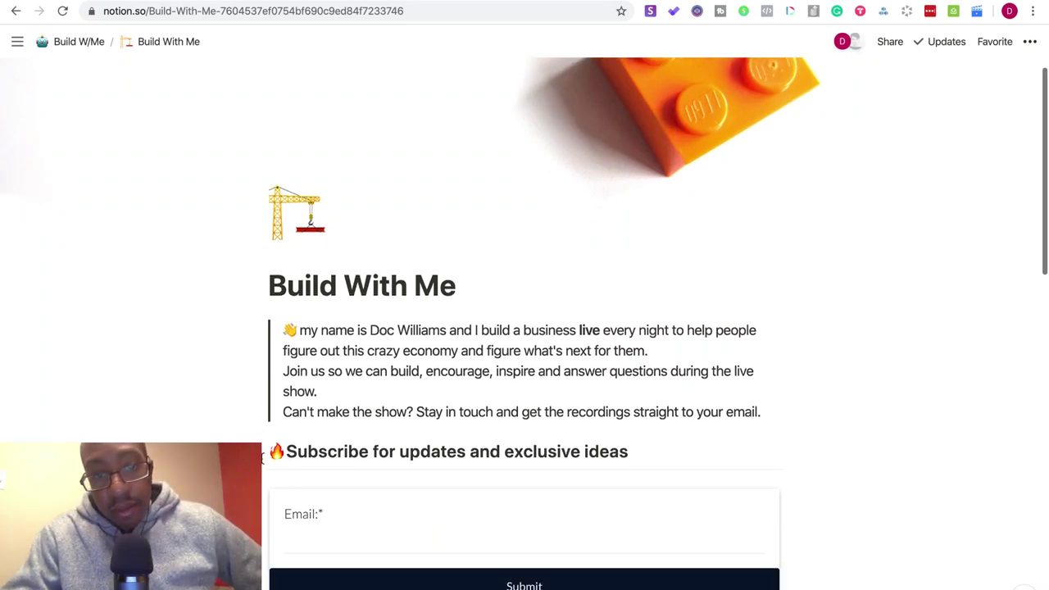
pyautogui.scroll(-2, 262, 457)
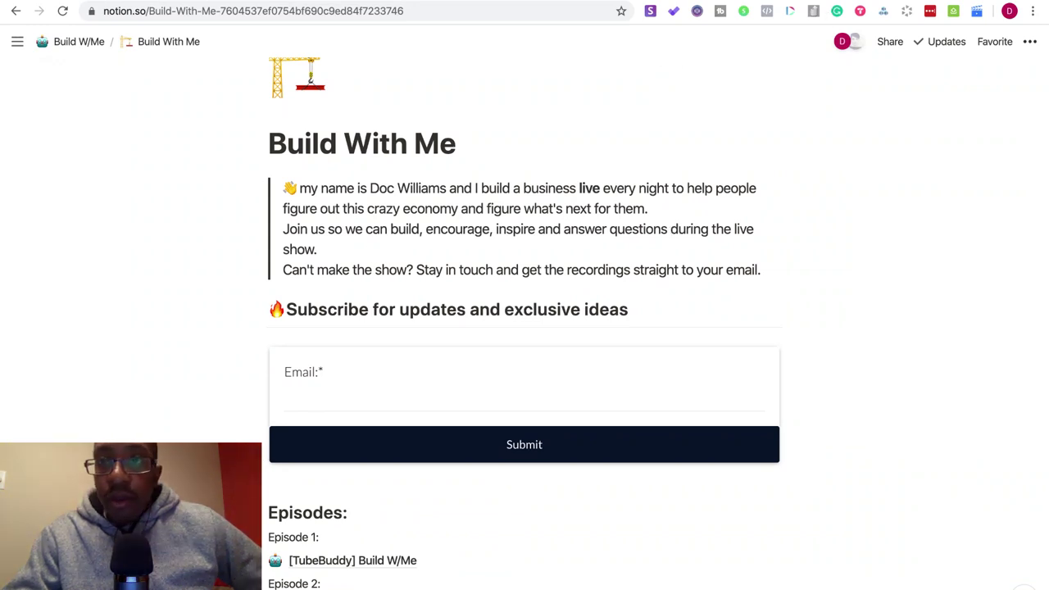
# - Open the Paperform form's After Submission > Integrations & Webhooks settings
pyautogui.click(269, 2)
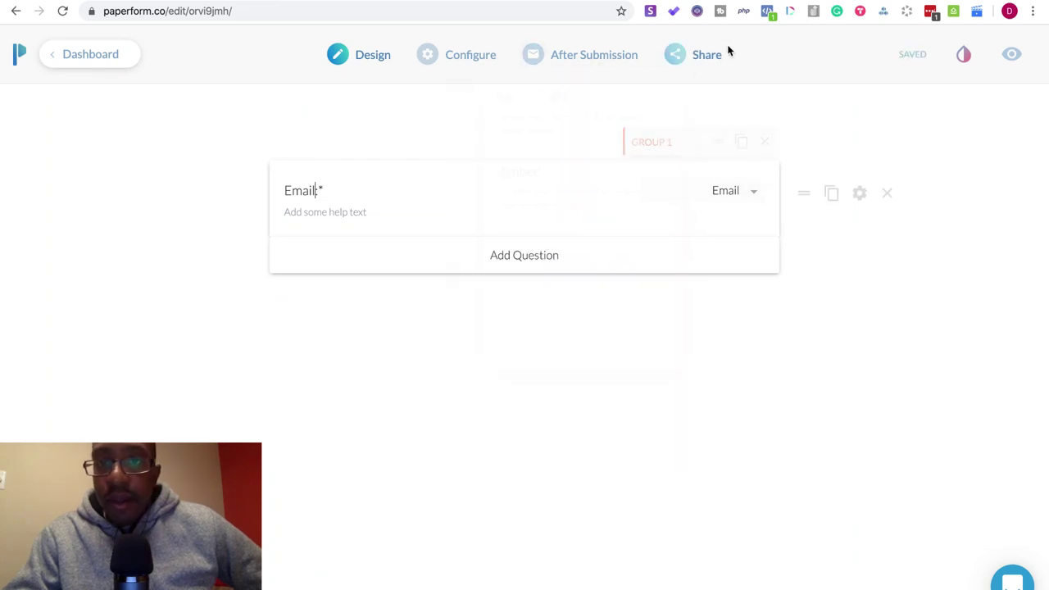
pyautogui.moveTo(653, 72)
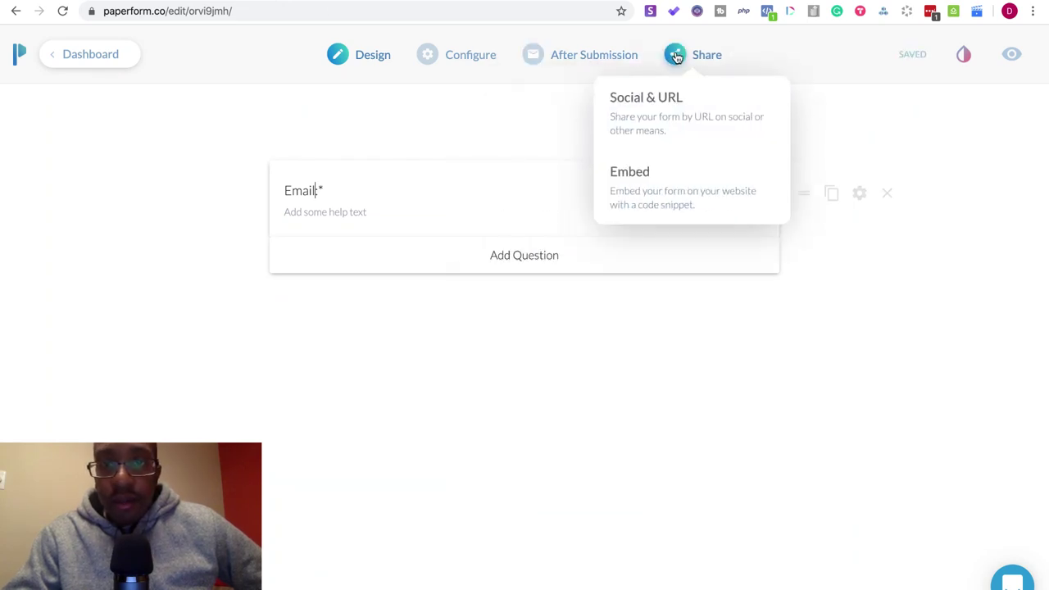
pyautogui.moveTo(562, 68)
pyautogui.click(611, 328)
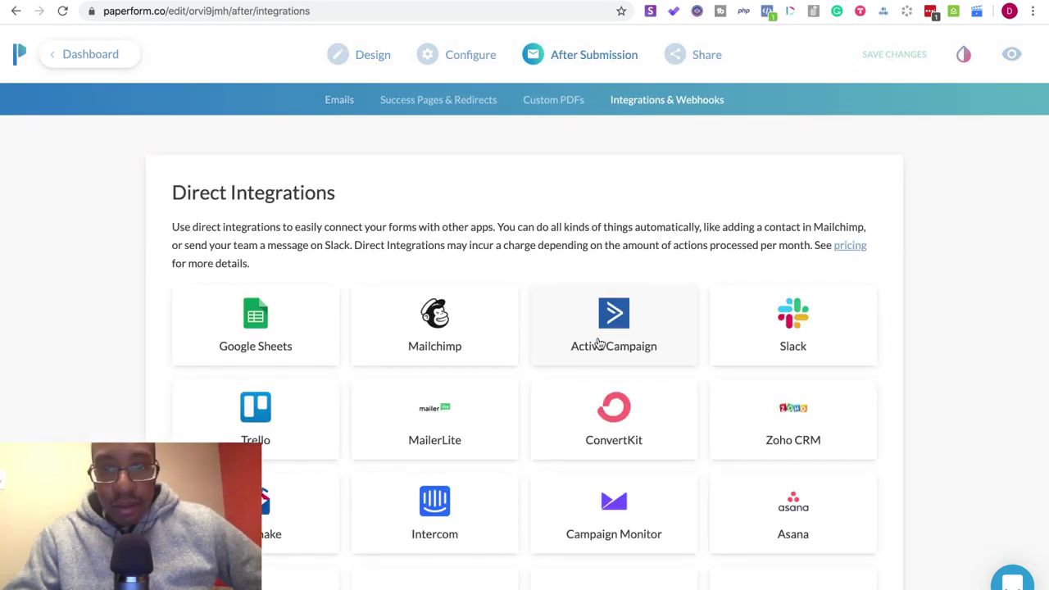
# - Review ConvertKit's subscriber actions among the direct integrations, then start a new browser tab
pyautogui.scroll(-2, 606, 336)
pyautogui.scroll(-1, 599, 342)
pyautogui.click(594, 270)
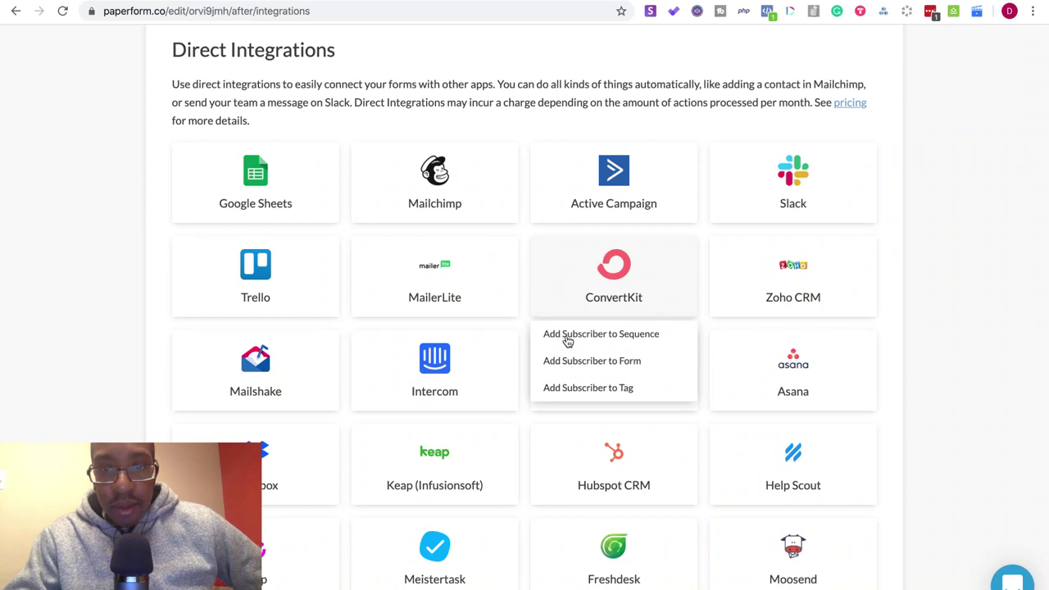
pyautogui.click(24, 276)
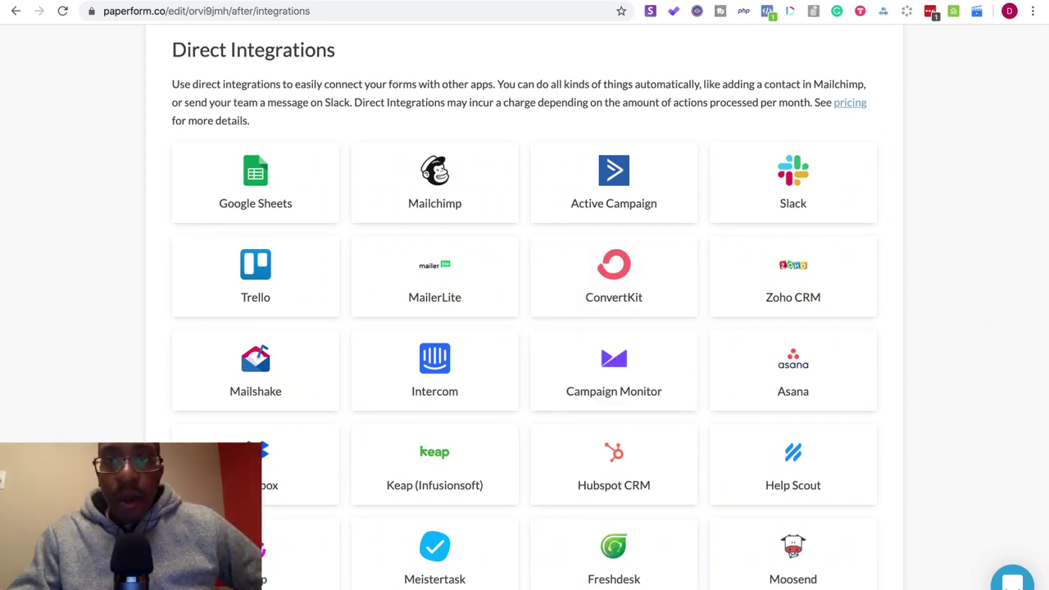
pyautogui.hotkey('ctrl', 't')
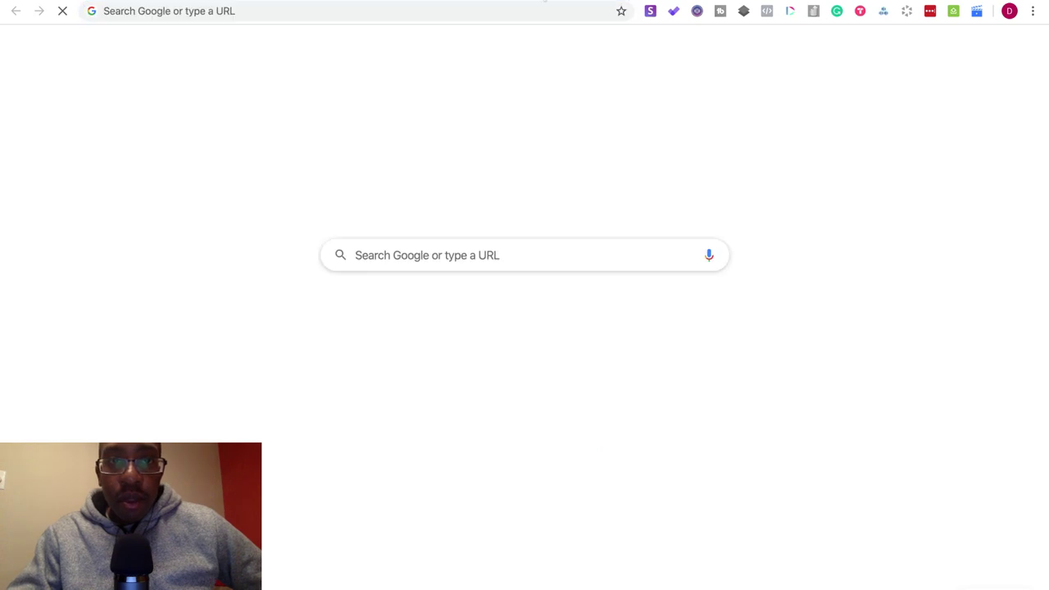
# - Load convertkit.com in the new tab using address-bar autocomplete from 'con'
pyautogui.click(391, 5)
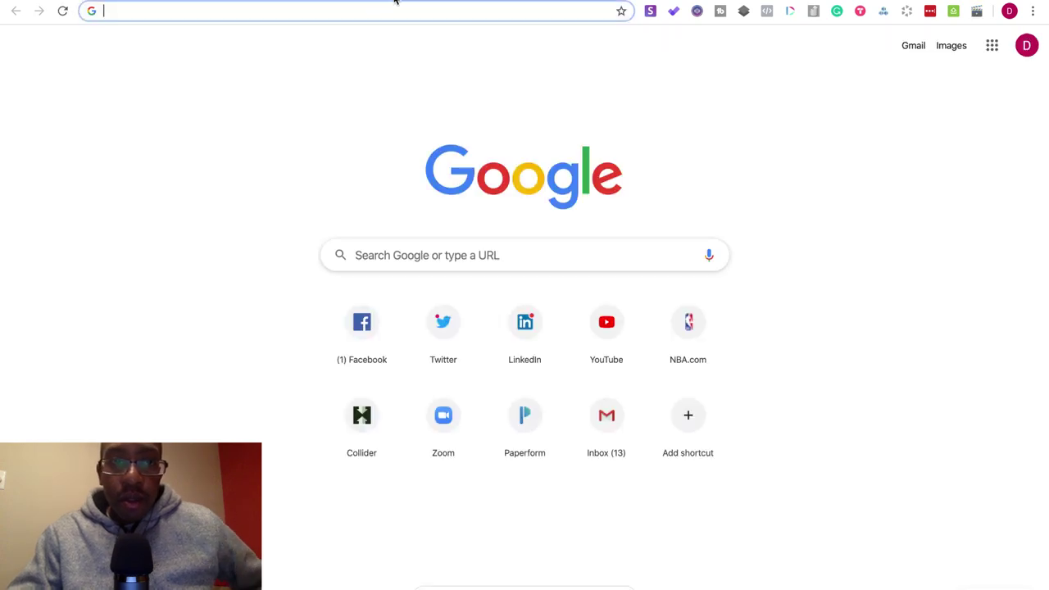
pyautogui.write('co')
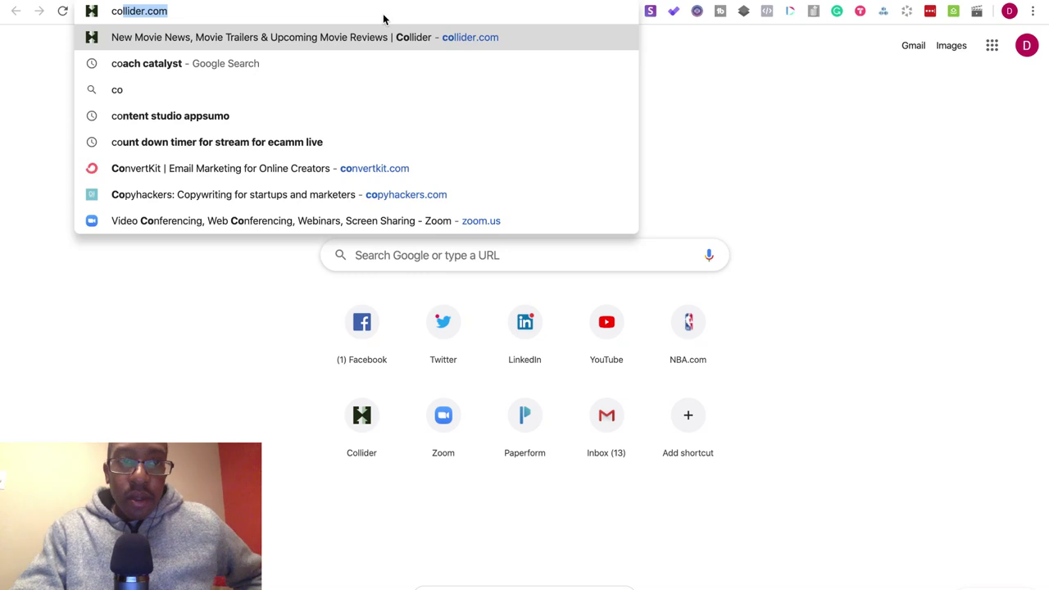
pyautogui.write('nv')
pyautogui.press('Return')
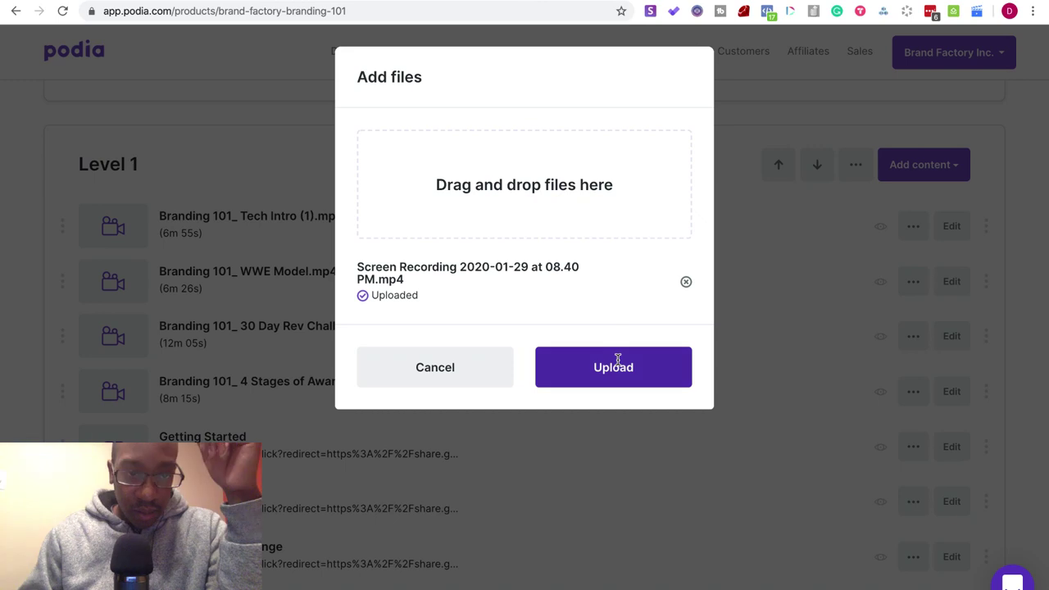
# - Add the uploaded screen recording to Level 1, placed just below 4 Stages of Awareness
pyautogui.click(614, 361)
pyautogui.scroll(-3, 619, 365)
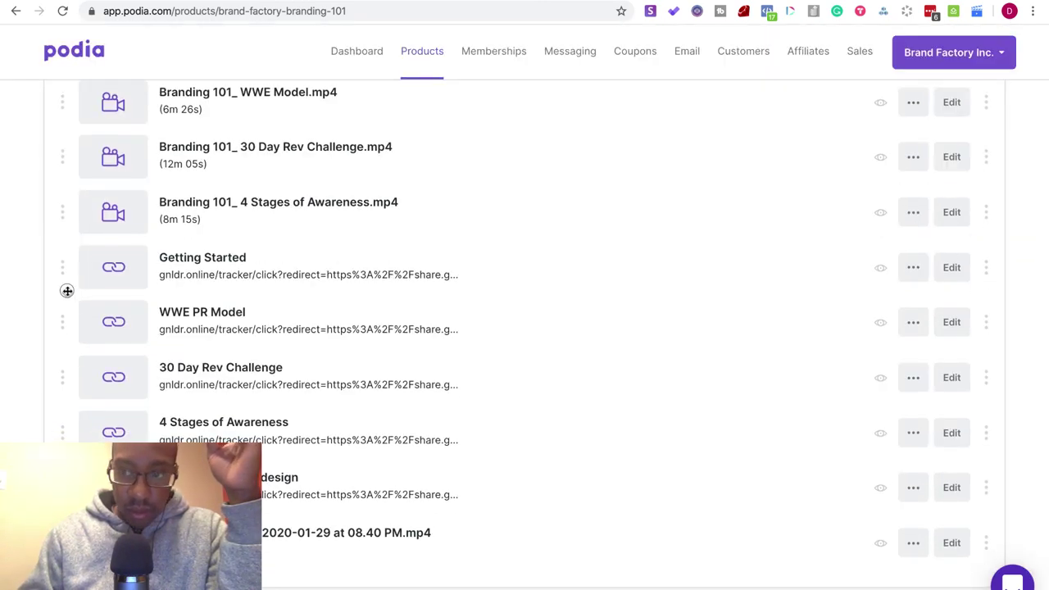
pyautogui.moveTo(68, 290); pyautogui.dragTo(67, 263)
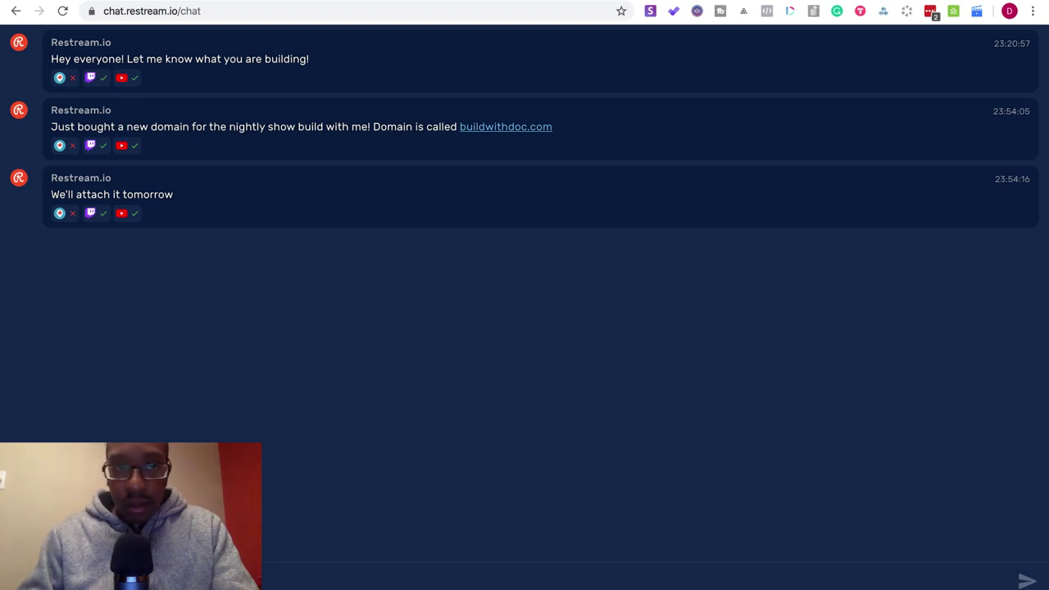
# - Open squidhub.com/home/#/ in a new tab via autocomplete from 'squi'
pyautogui.hotkey('ctrl', 't')
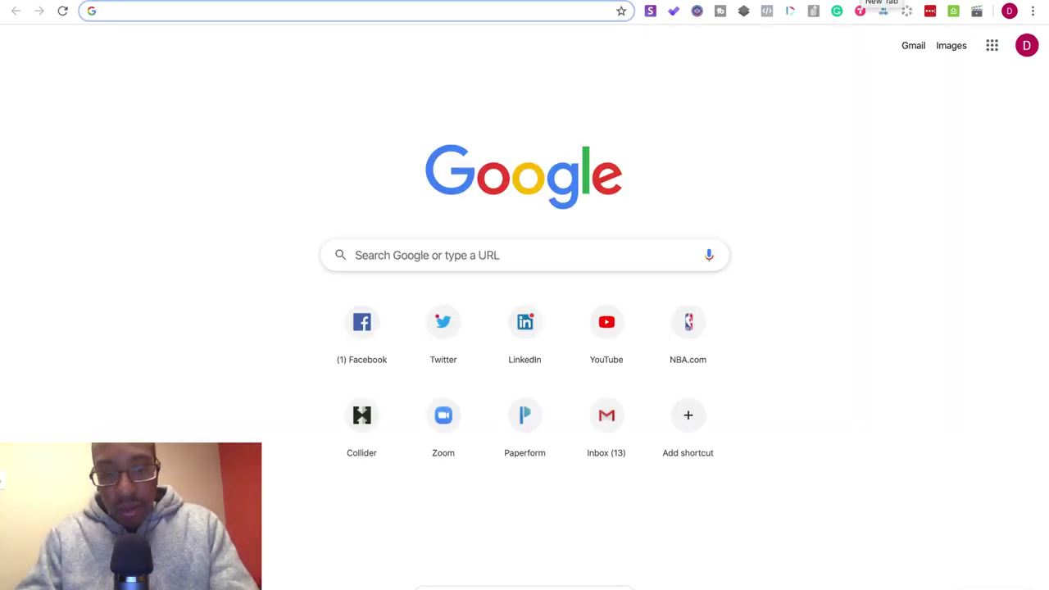
pyautogui.write('squidhub.com/home/#/')
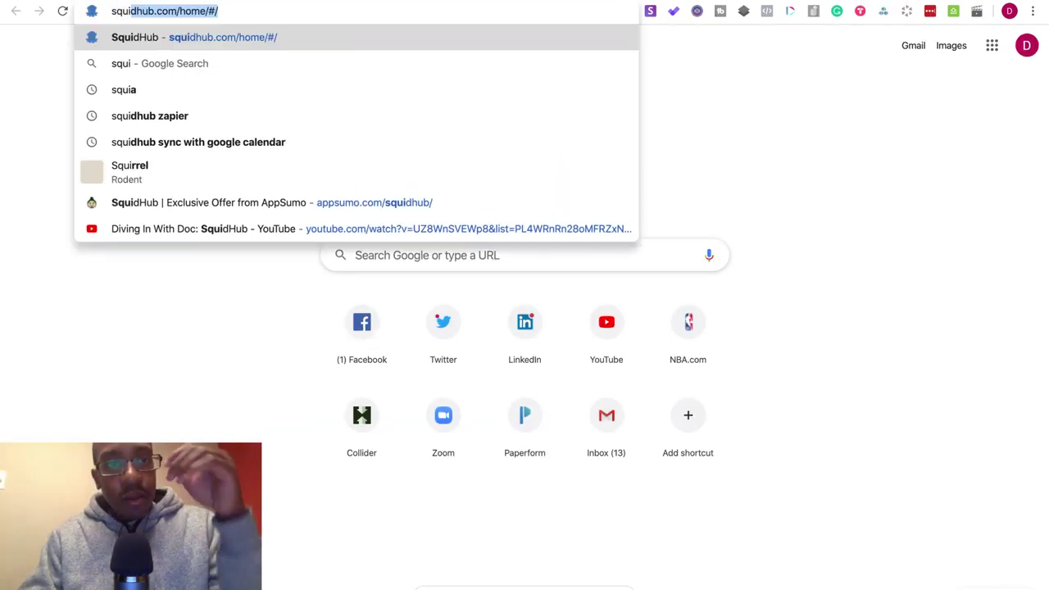
pyautogui.press('Return')
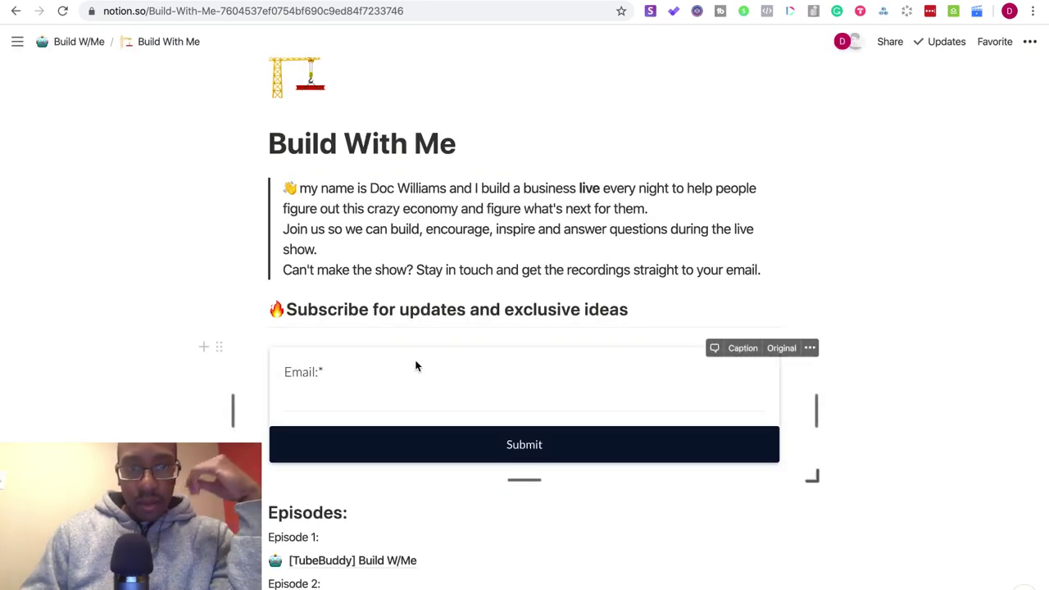
# - Review the finished Build With Me page, then go back to the Optemization Tools section
pyautogui.scroll(2, 416, 366)
pyautogui.scroll(-1, 415, 366)
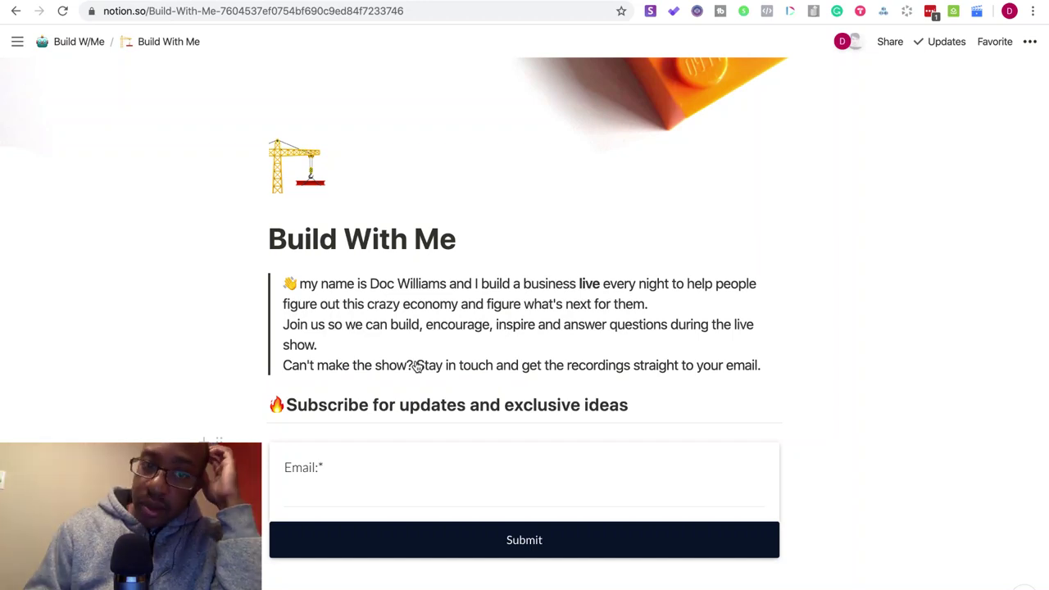
pyautogui.scroll(-5, 416, 366)
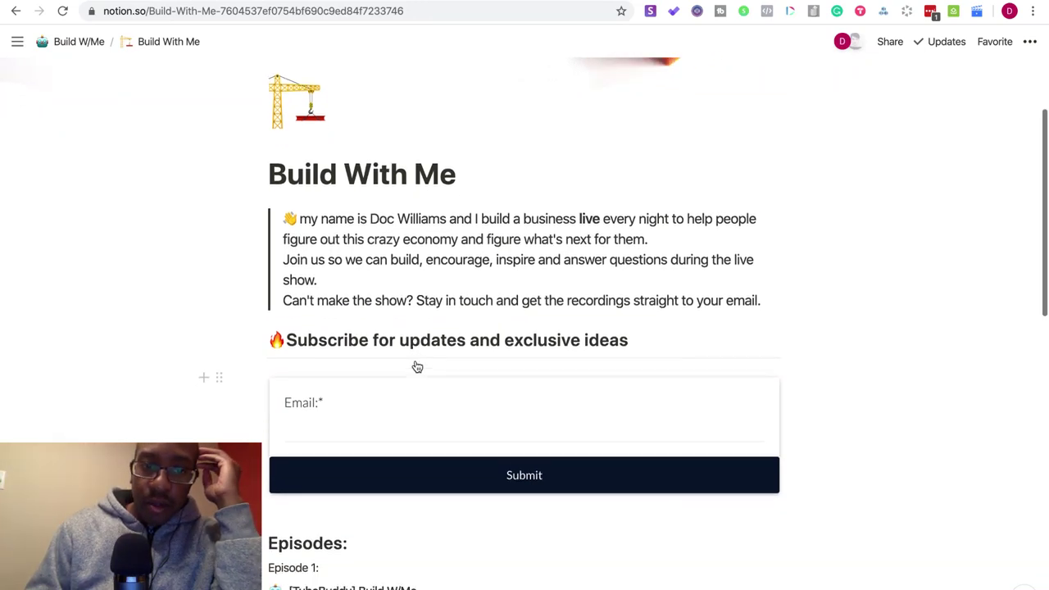
pyautogui.scroll(-7, 415, 366)
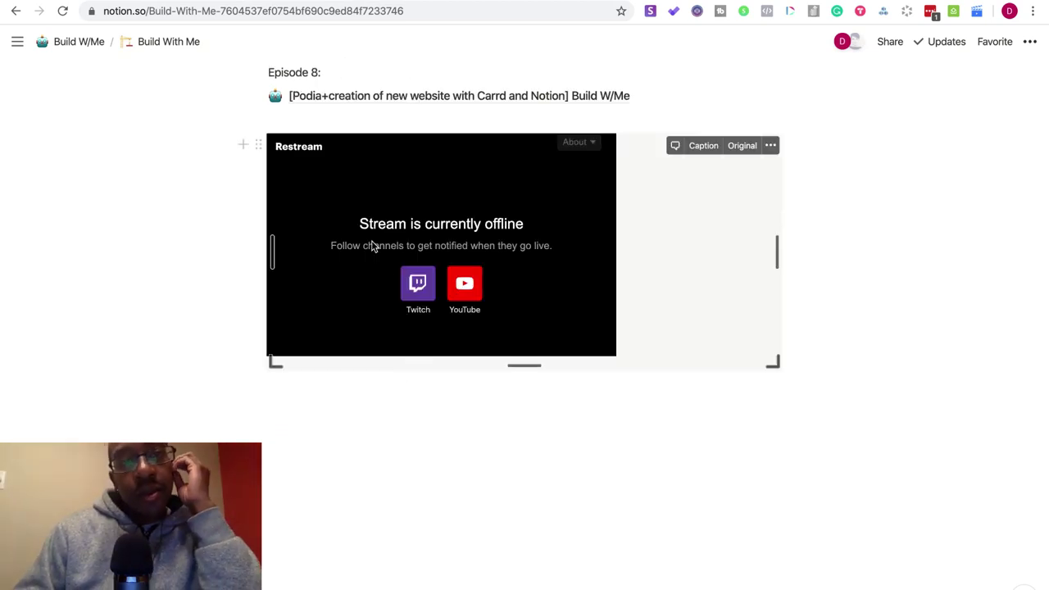
pyautogui.scroll(12, 371, 246)
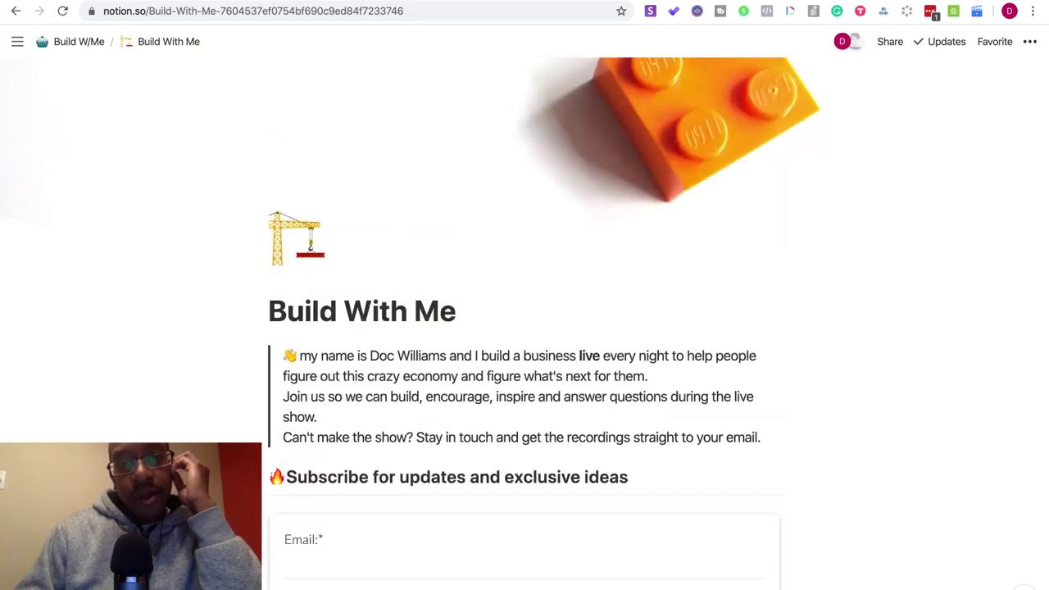
pyautogui.hotkey('alt', 'Left')
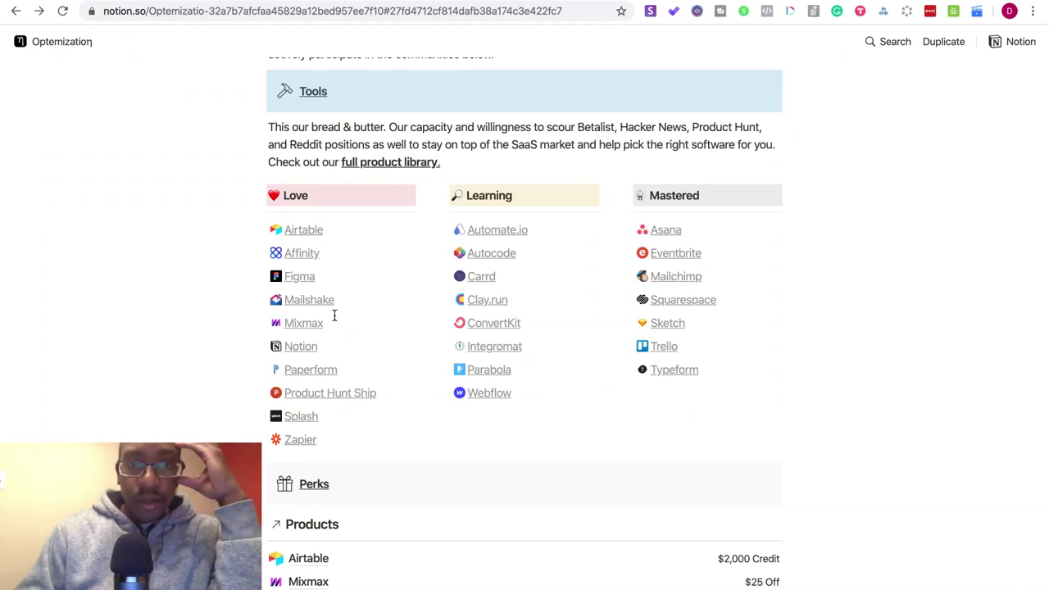
# - Open the full product library and scroll through the Tools gallery and Optemization page
pyautogui.click(383, 163)
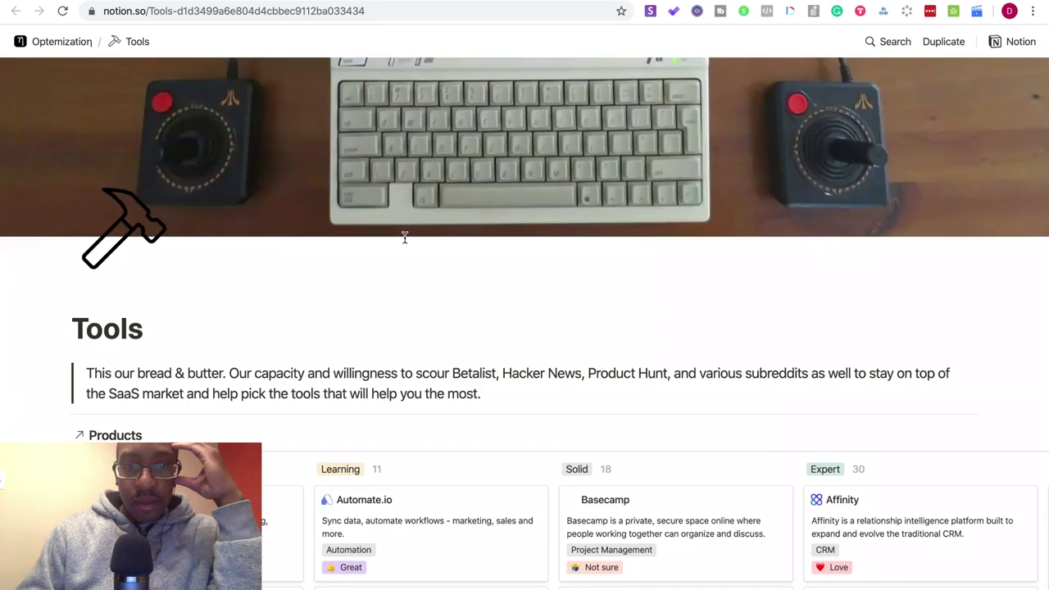
pyautogui.scroll(-3, 503, 383)
pyautogui.scroll(-15, 503, 385)
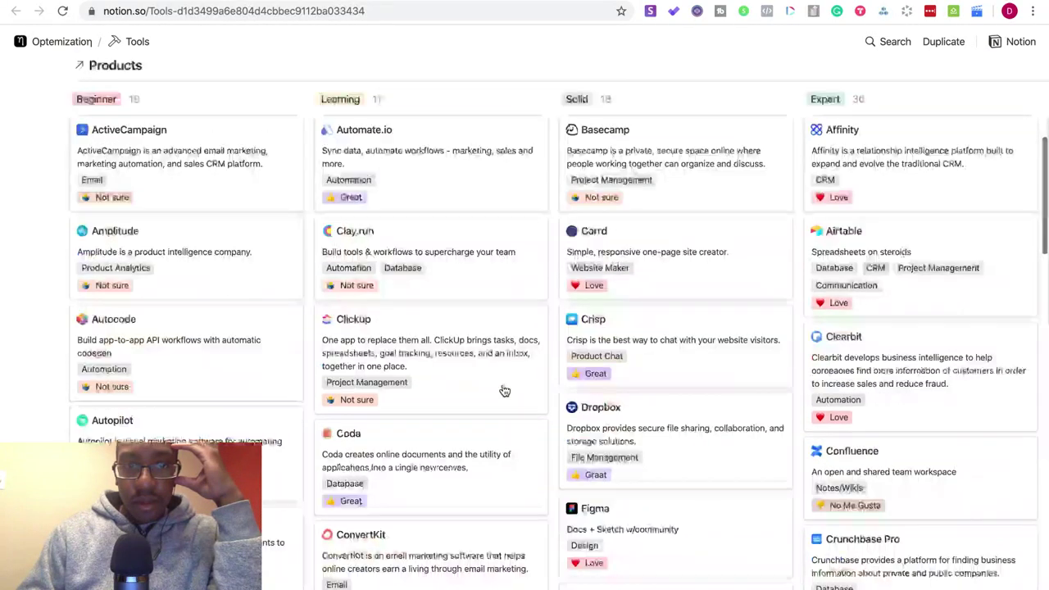
pyautogui.scroll(-8, 505, 391)
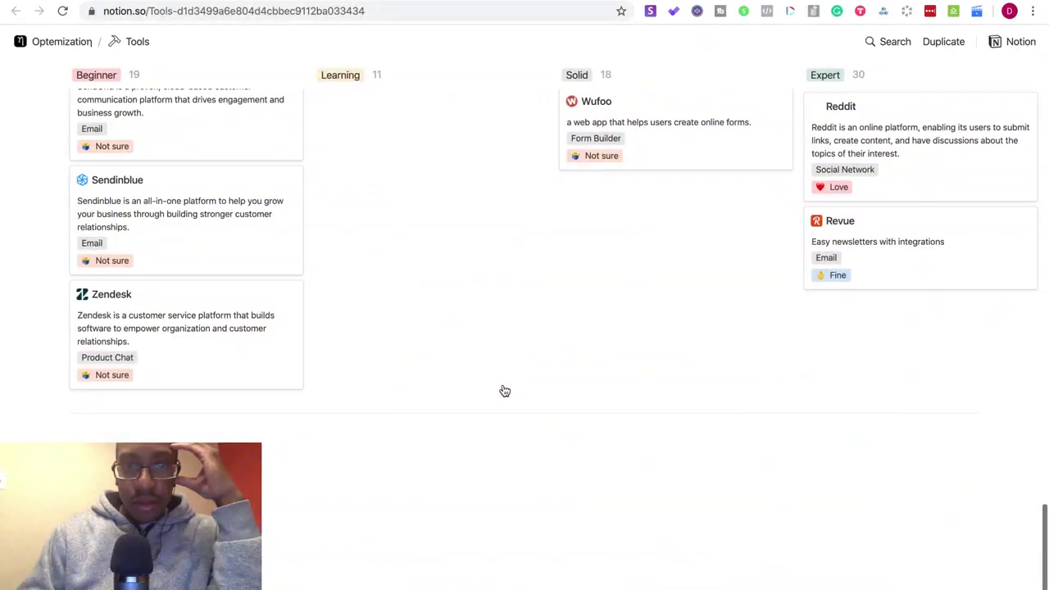
pyautogui.scroll(4, 503, 385)
pyautogui.scroll(10, 503, 385)
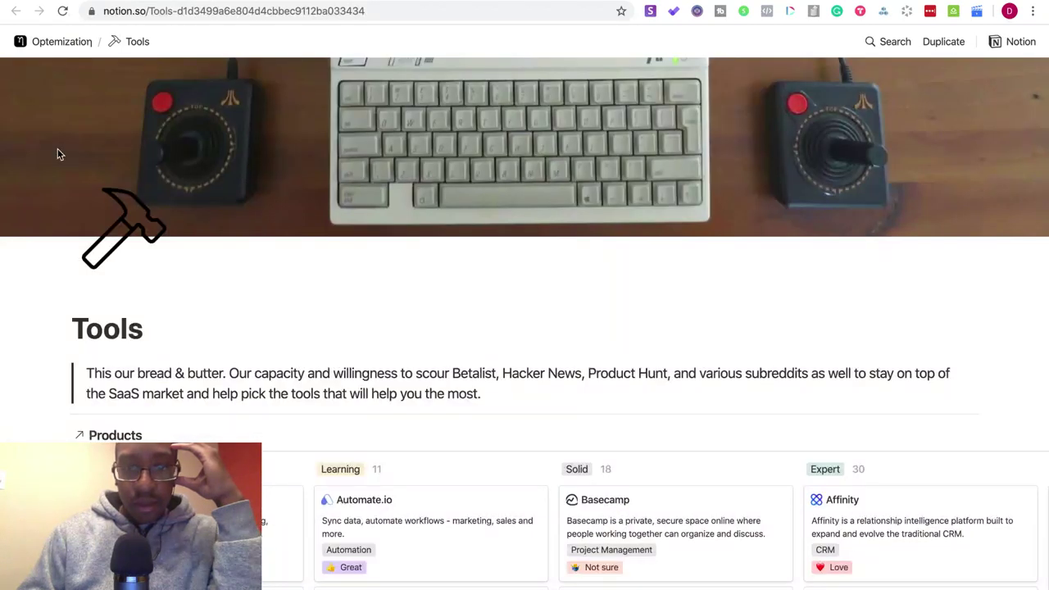
pyautogui.scroll(-3, 175, 334)
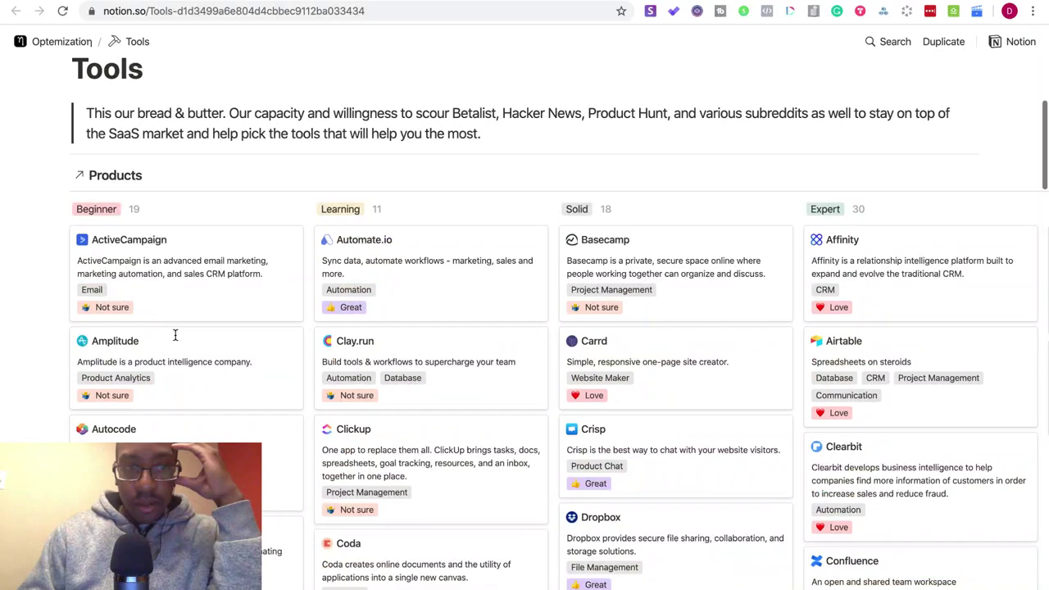
pyautogui.scroll(-3, 174, 334)
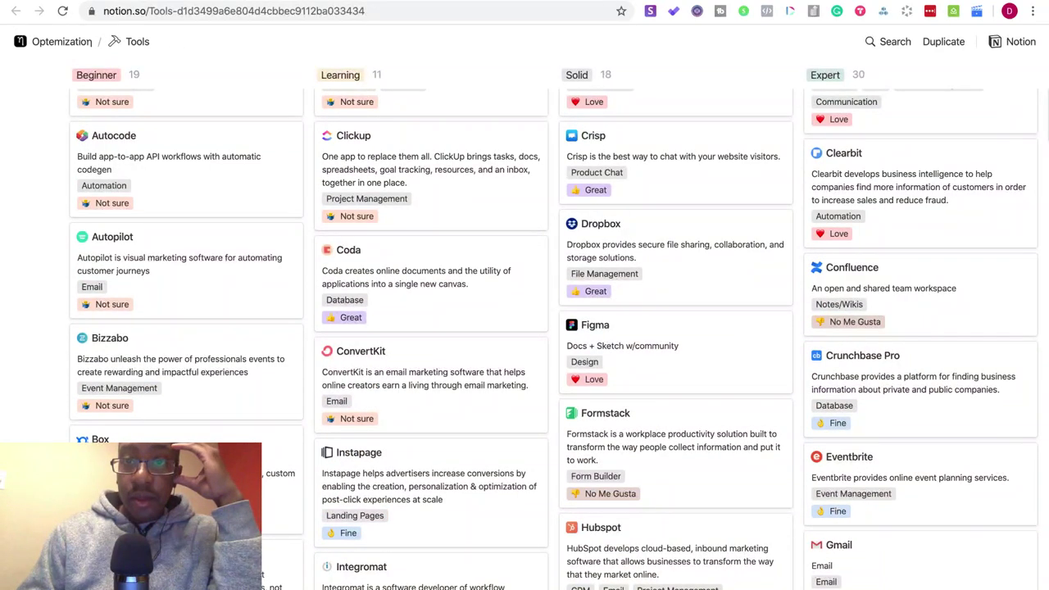
pyautogui.hscroll(-5, 2, 475)
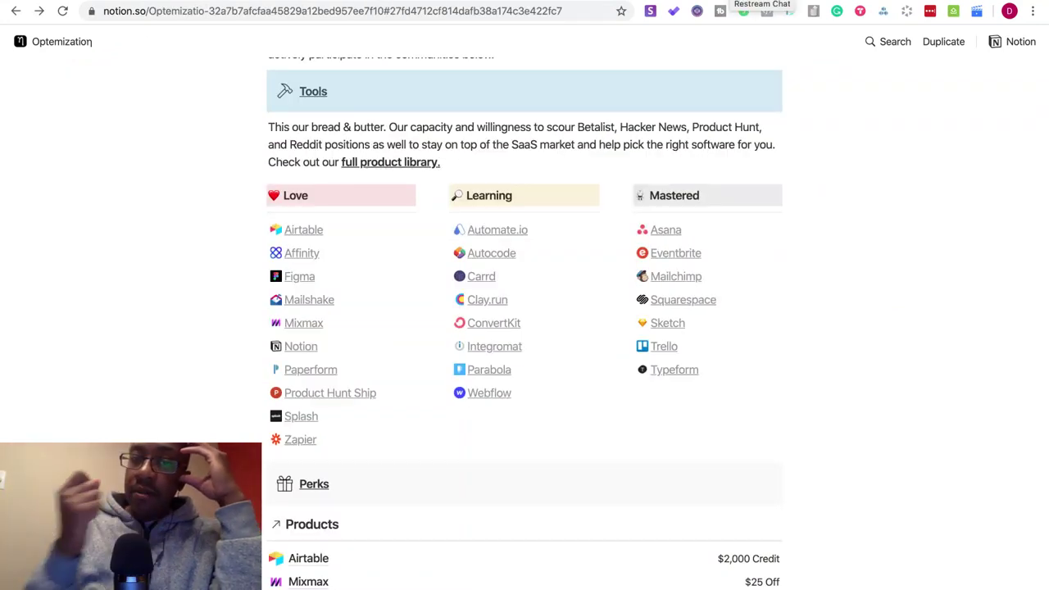
pyautogui.scroll(-2, 756, 373)
pyautogui.scroll(-2, 754, 392)
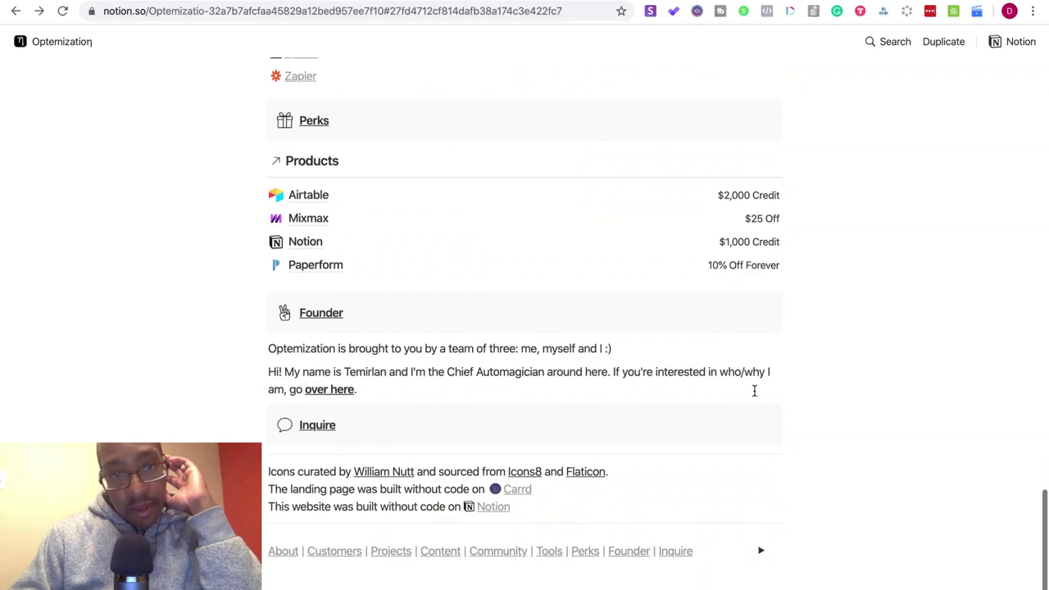
pyautogui.scroll(20, 754, 390)
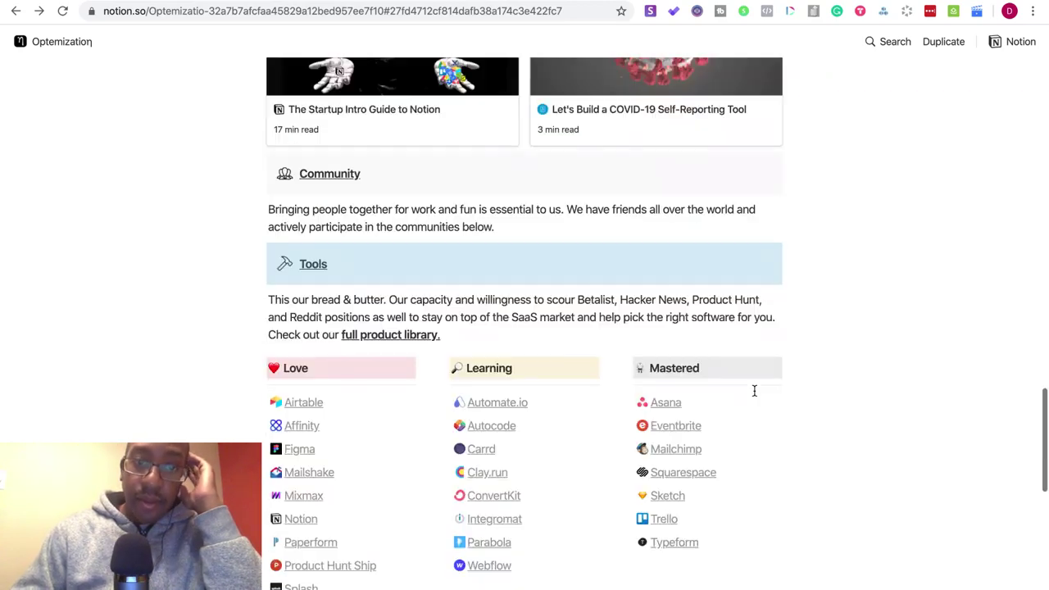
pyautogui.scroll(8, 754, 390)
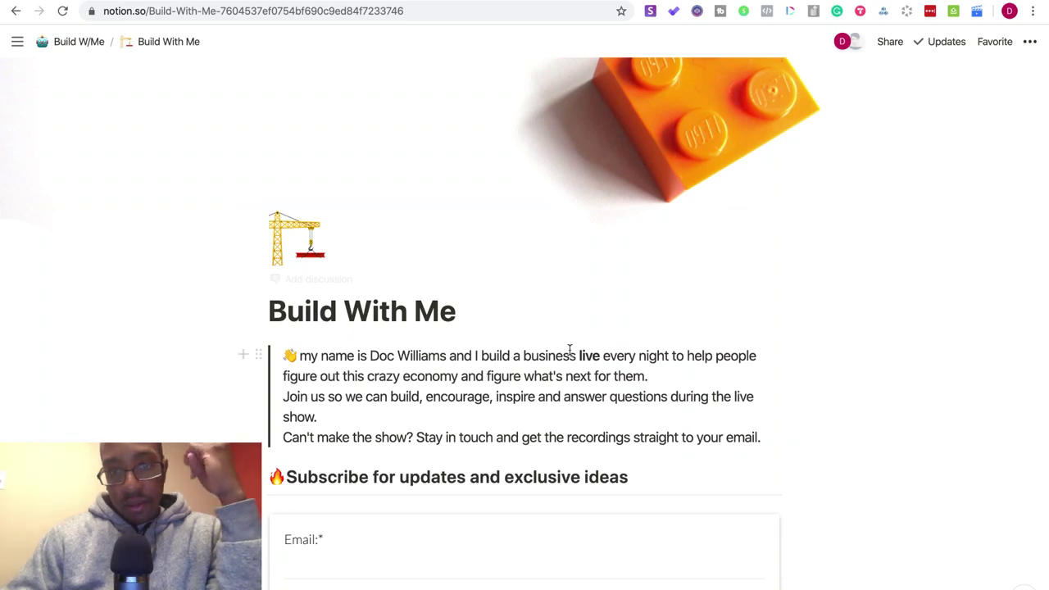
# - Scroll past the signup form, Episodes list and Restream embed, then go to the Restream chat
pyautogui.scroll(-5, 692, 425)
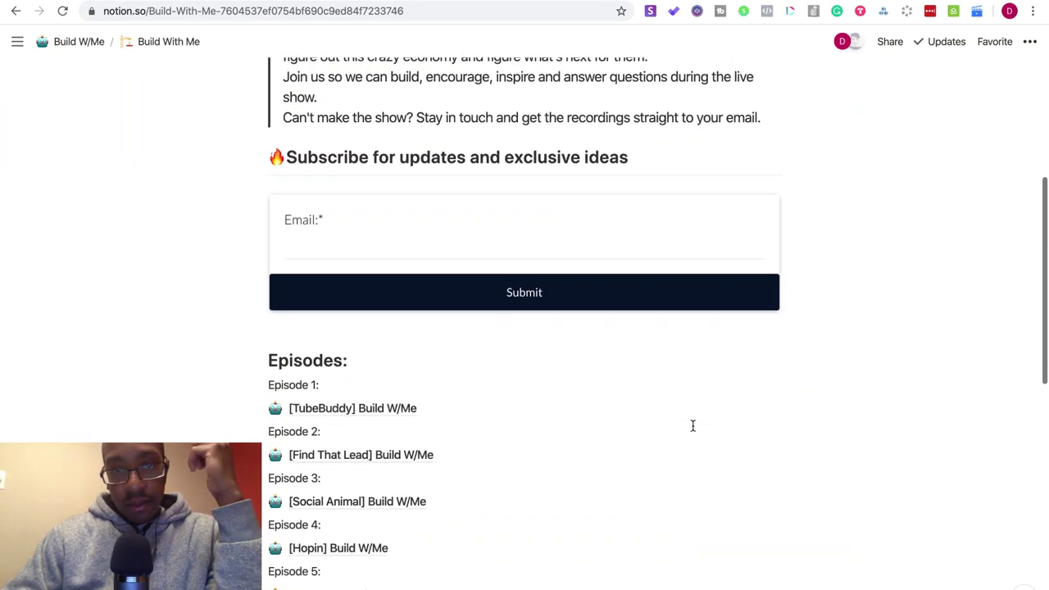
pyautogui.scroll(-7, 692, 425)
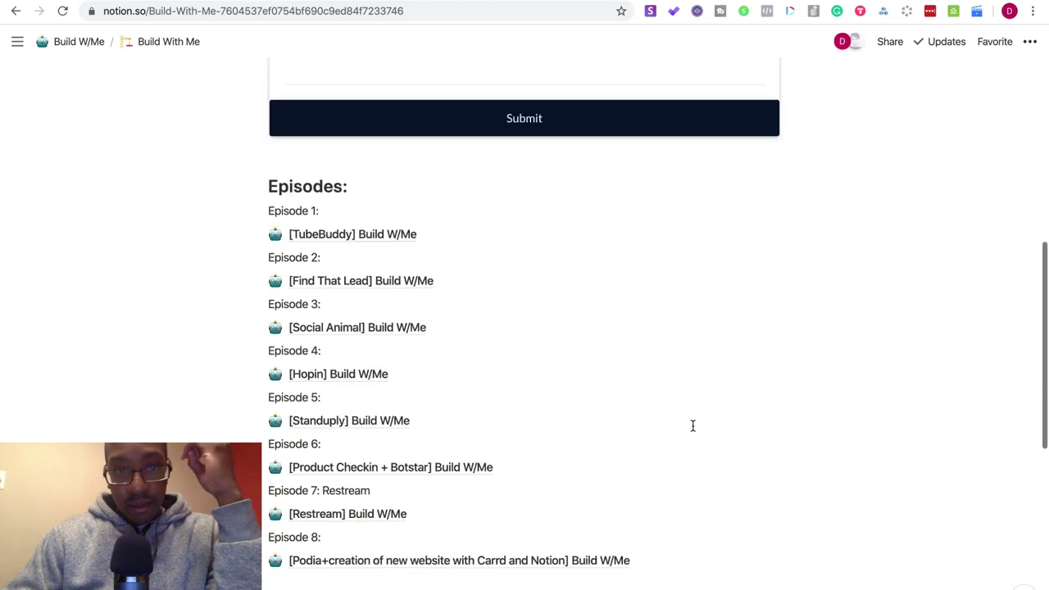
pyautogui.scroll(1, 692, 425)
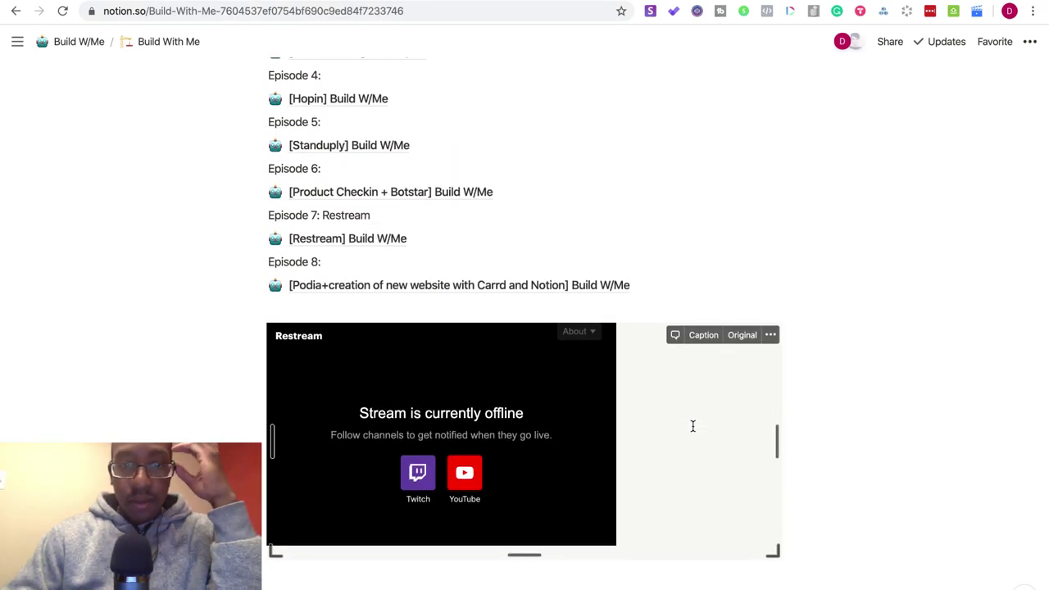
pyautogui.scroll(1, 692, 425)
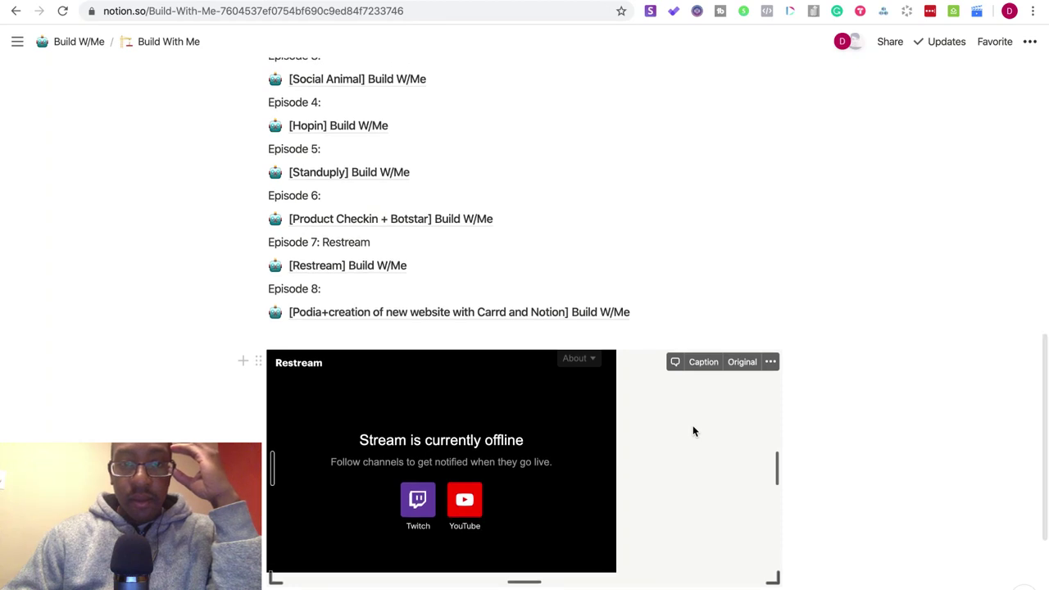
pyautogui.scroll(15, 692, 431)
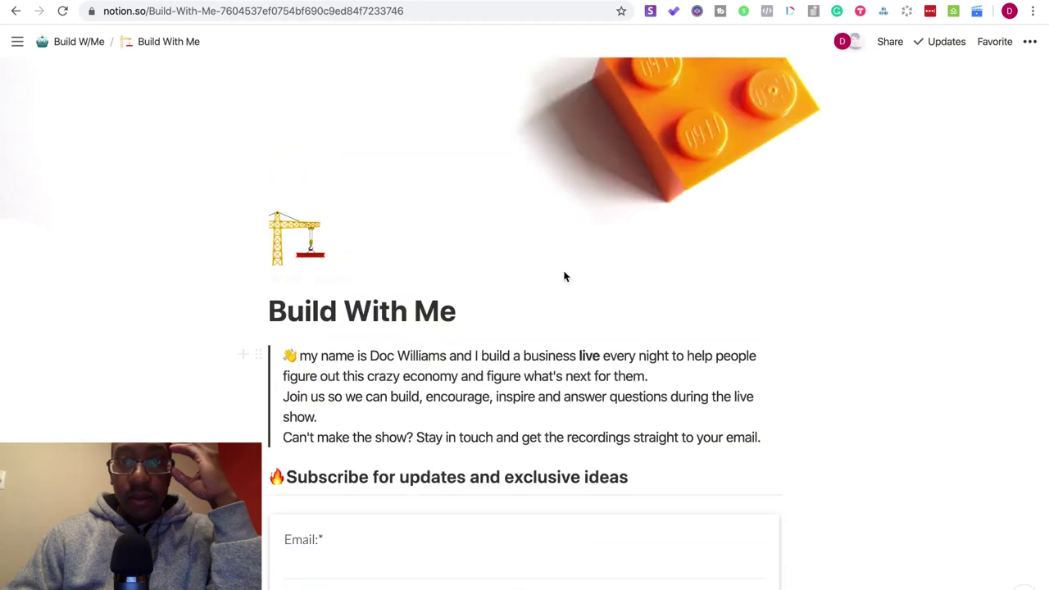
pyautogui.hotkey('ctrl', 'Tab')
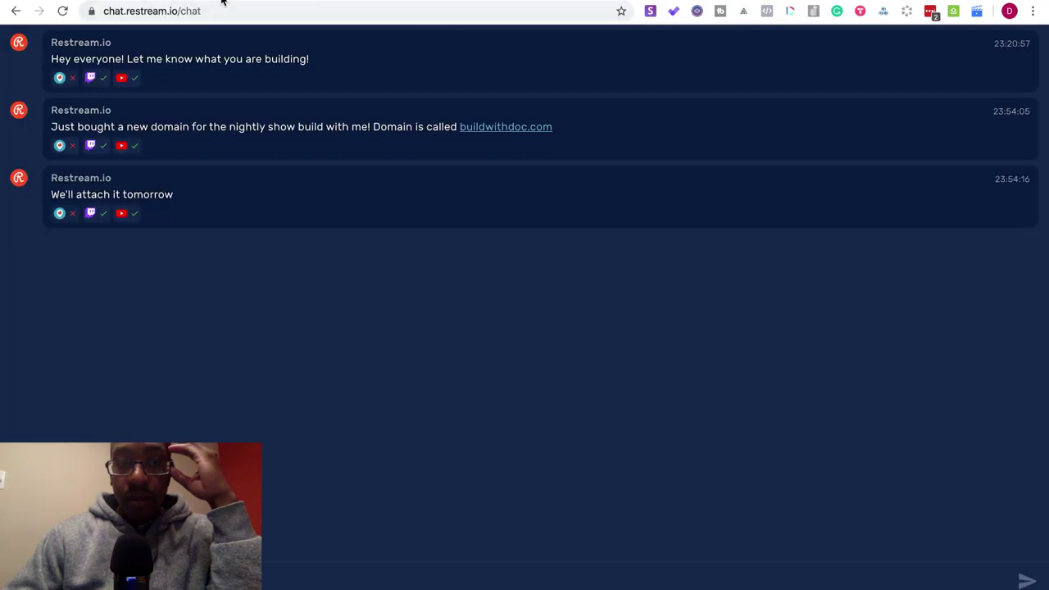
# - Glance at the Paperform integrations page, then go back to the Restream chat product page
pyautogui.hotkey('ctrl', 'Tab')
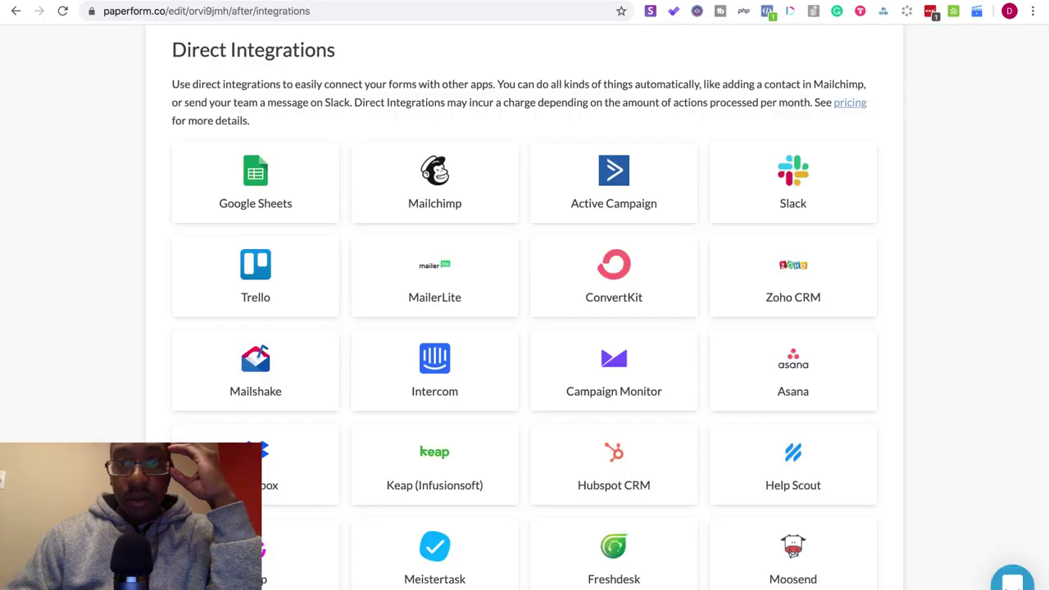
pyautogui.hotkey('ctrl', 'shift', 'Tab')
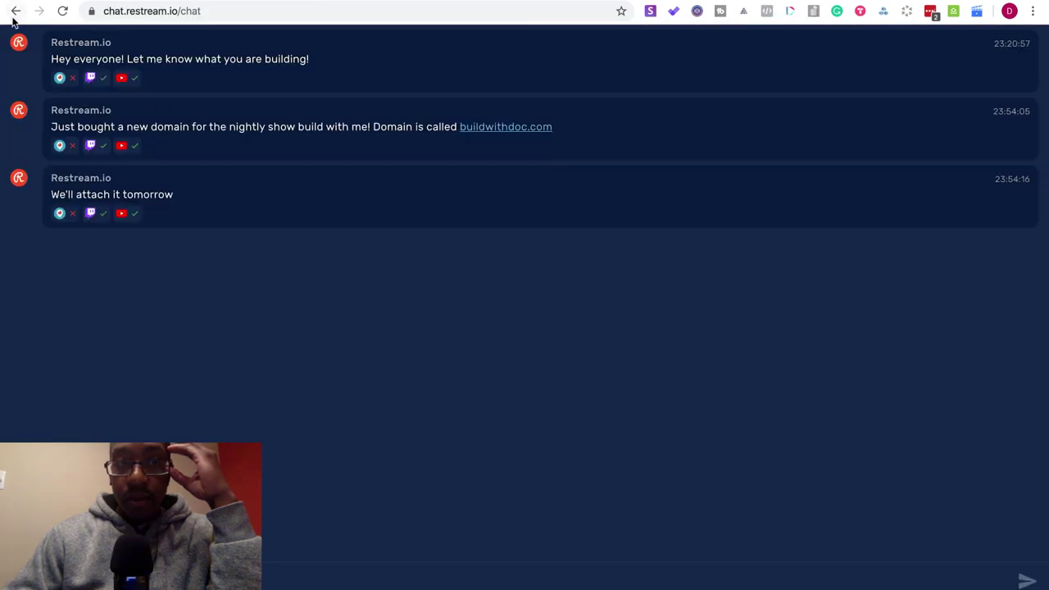
pyautogui.click(14, 13)
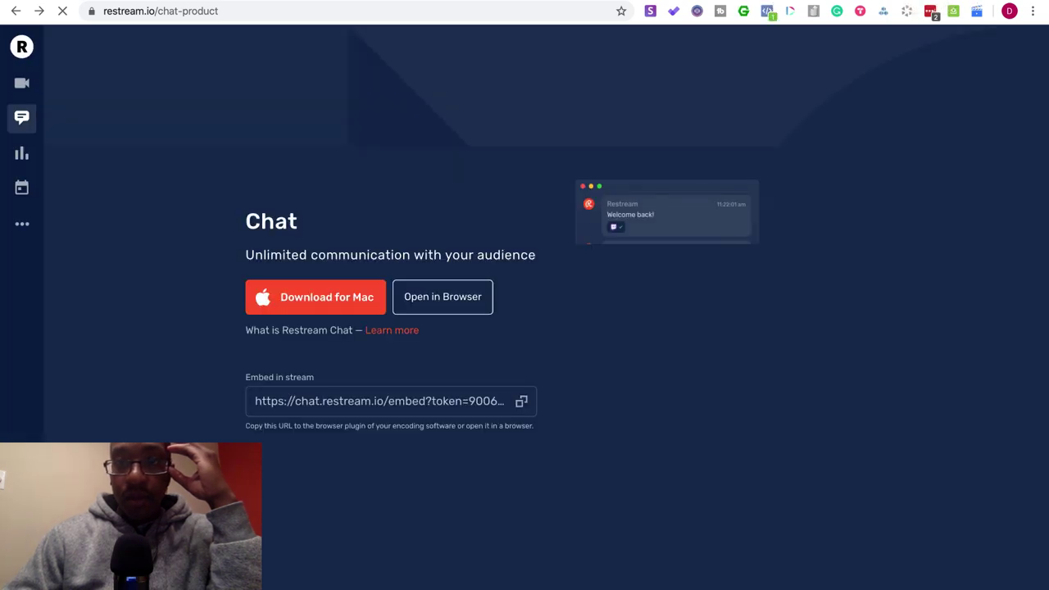
# - Open SquidHub's NoCode group, then bring up Notion's Optemization page
pyautogui.press('super+bracketright')
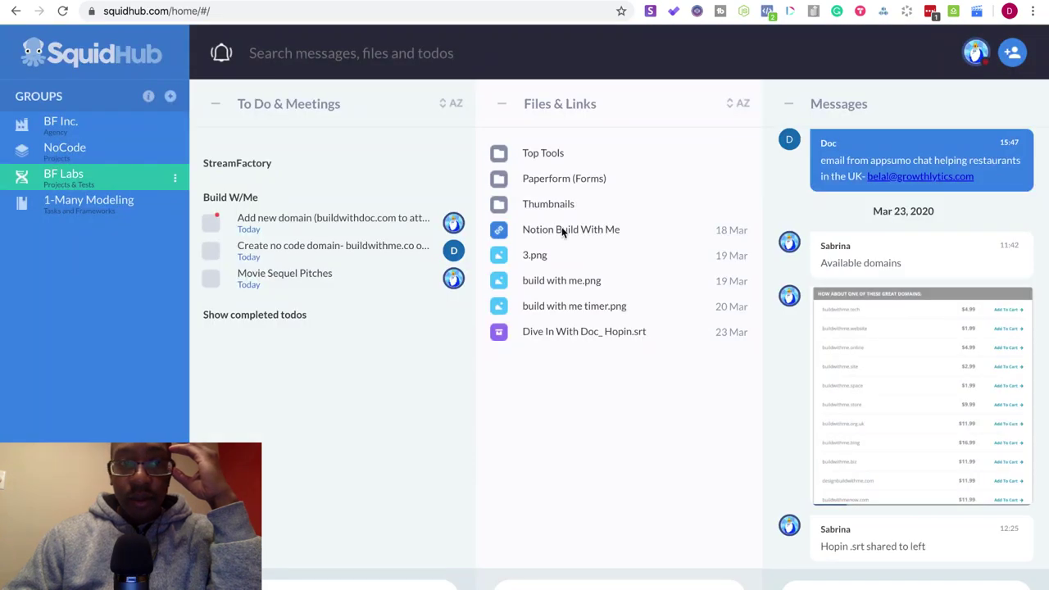
pyautogui.click(87, 153)
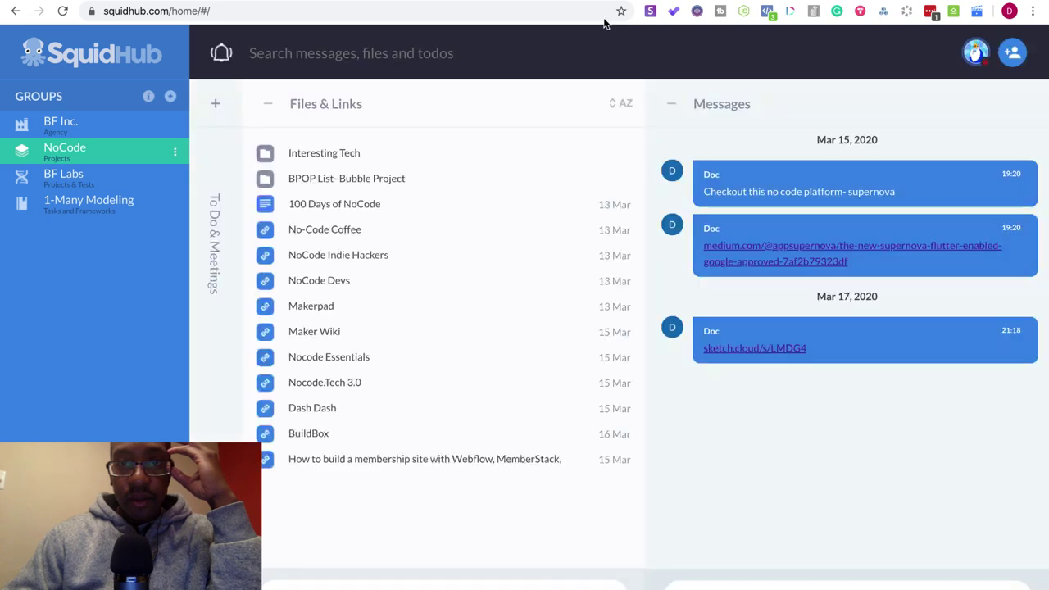
pyautogui.hotkey('ctrl', 'Tab')
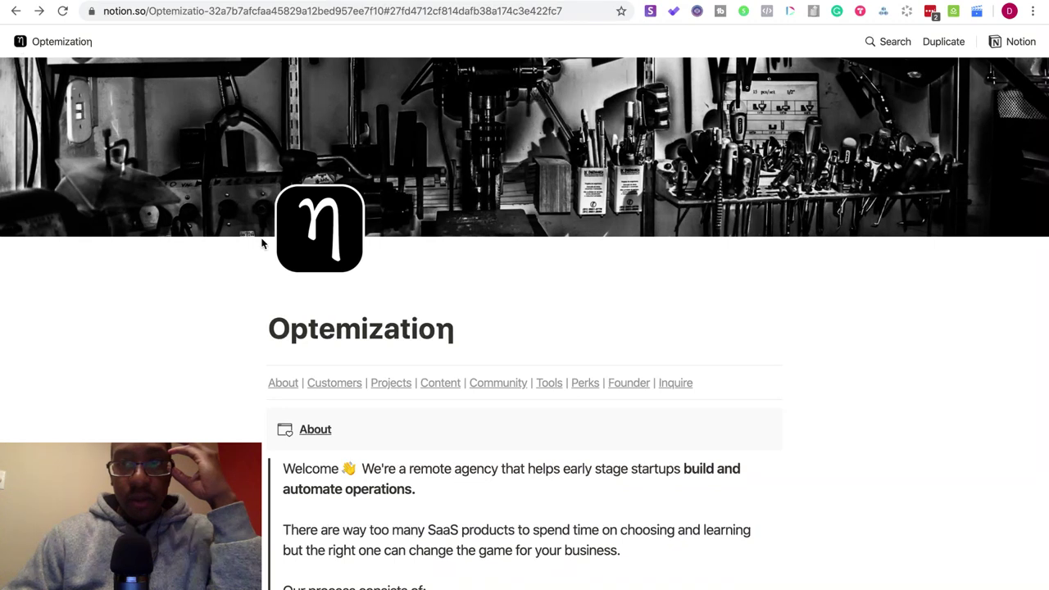
# - Jump to the Optemization page's About section, select its URL, and return to SquidHub
pyautogui.click(290, 385)
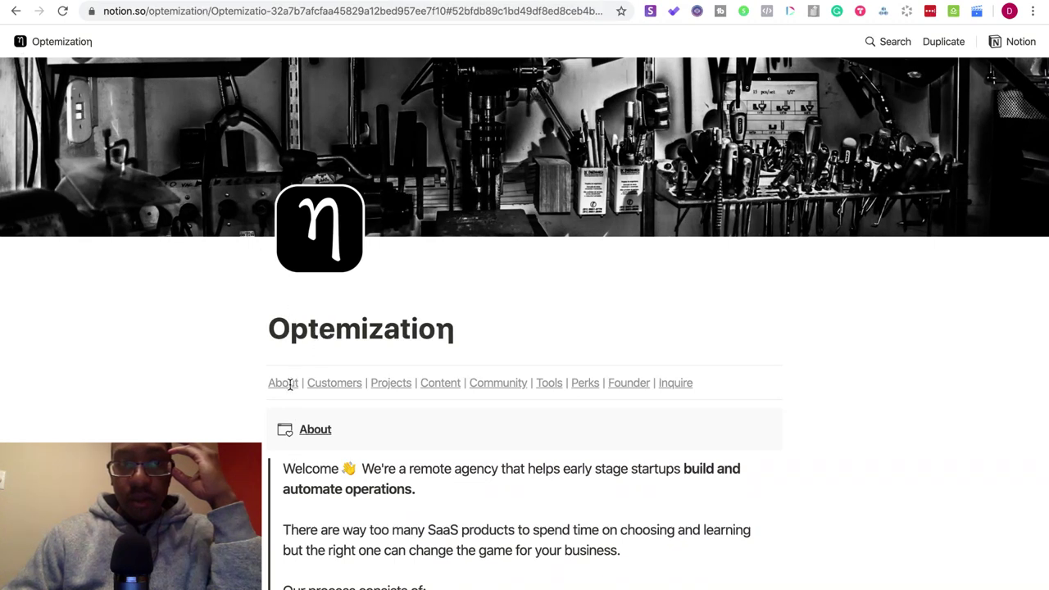
pyautogui.click(226, 5)
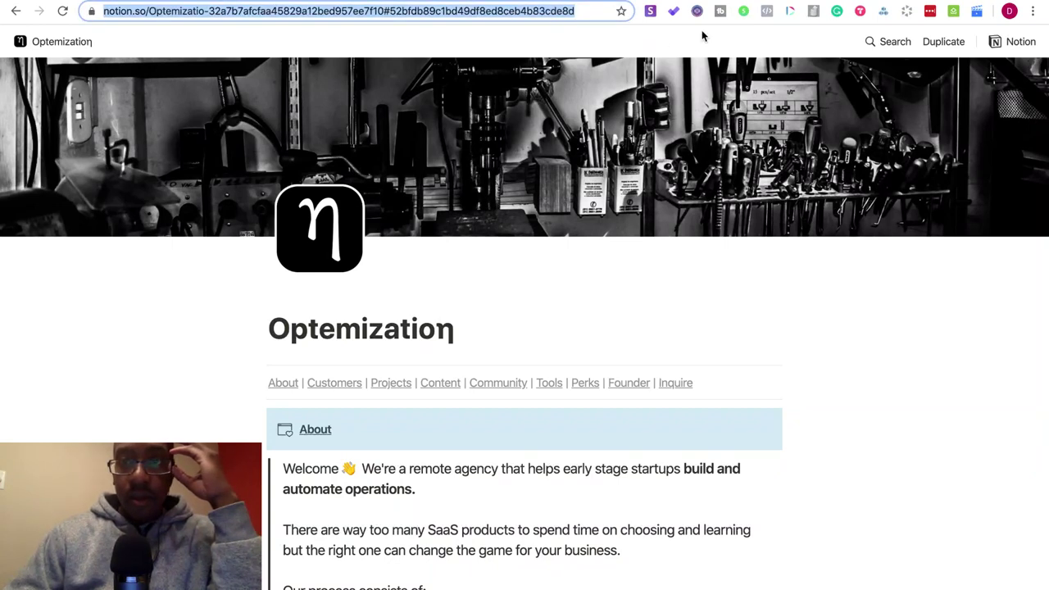
pyautogui.hotkey('ctrl', 'Tab')
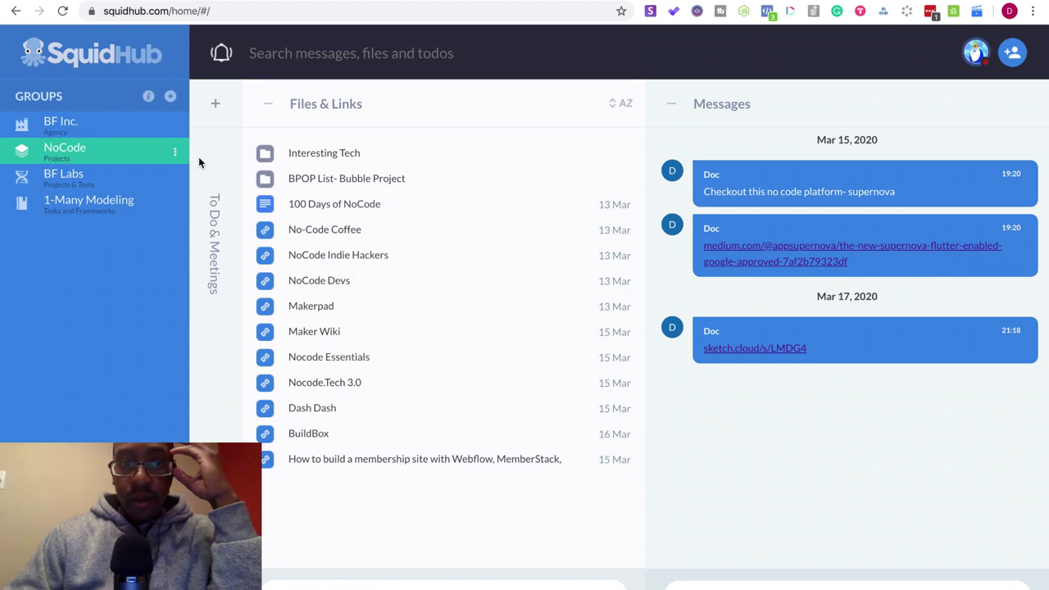
# - Add a 'Cool Notion Website' link with the pasted Notion URL, then open 100 Days of NoCode
pyautogui.click(215, 110)
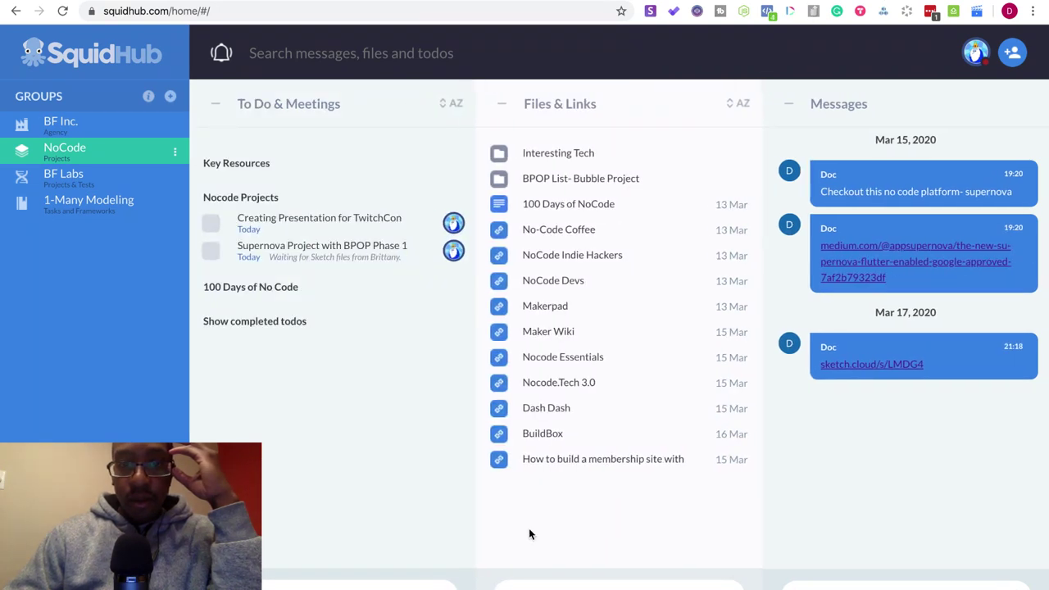
pyautogui.click(618, 584)
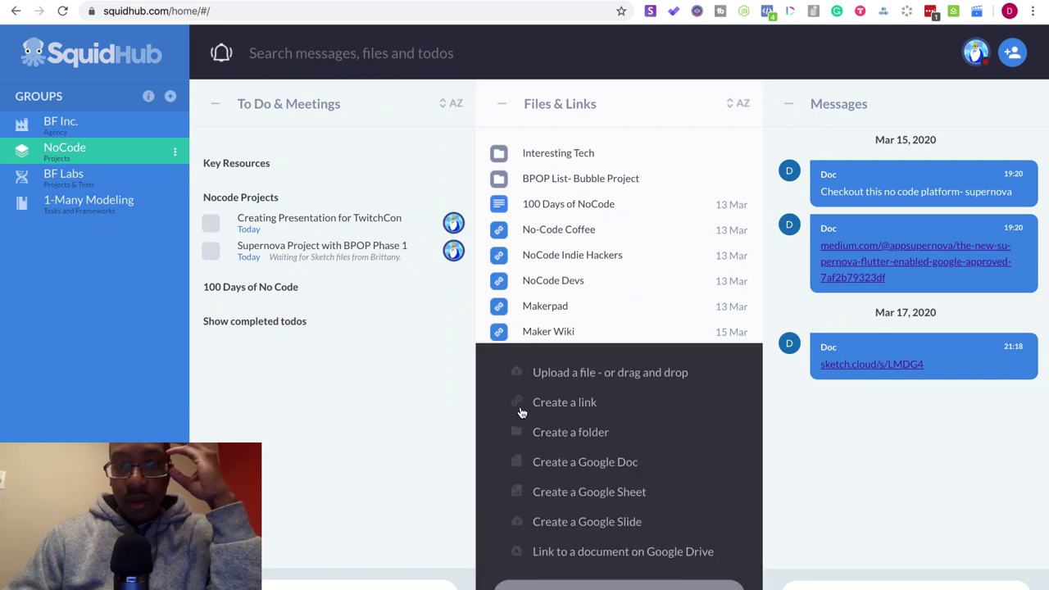
pyautogui.click(524, 402)
pyautogui.click(472, 300)
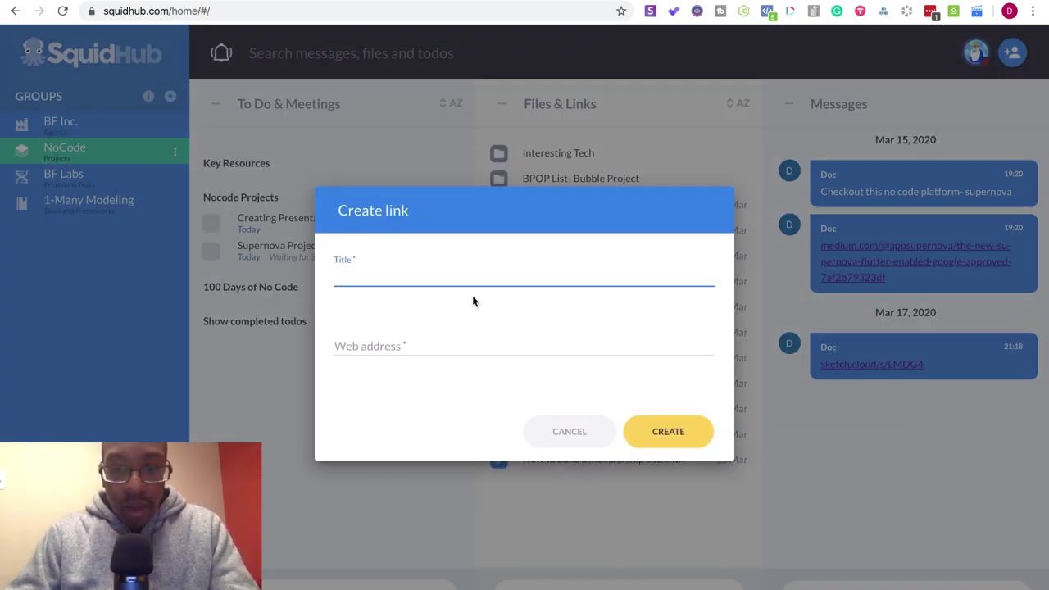
pyautogui.write('Cool No')
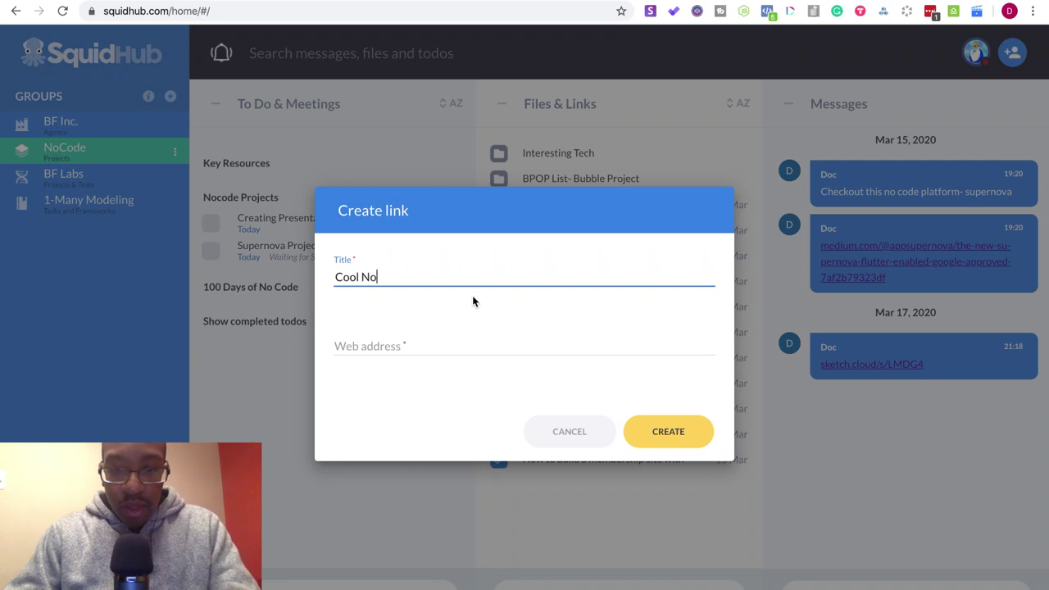
pyautogui.write('tion Websi')
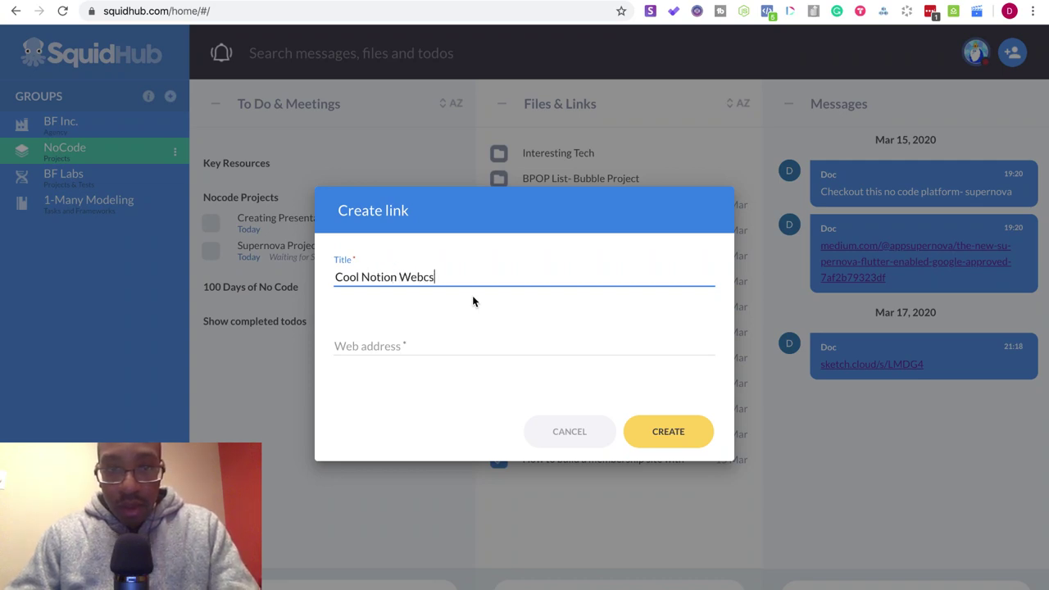
pyautogui.press('BackSpace')
pyautogui.write('ite')
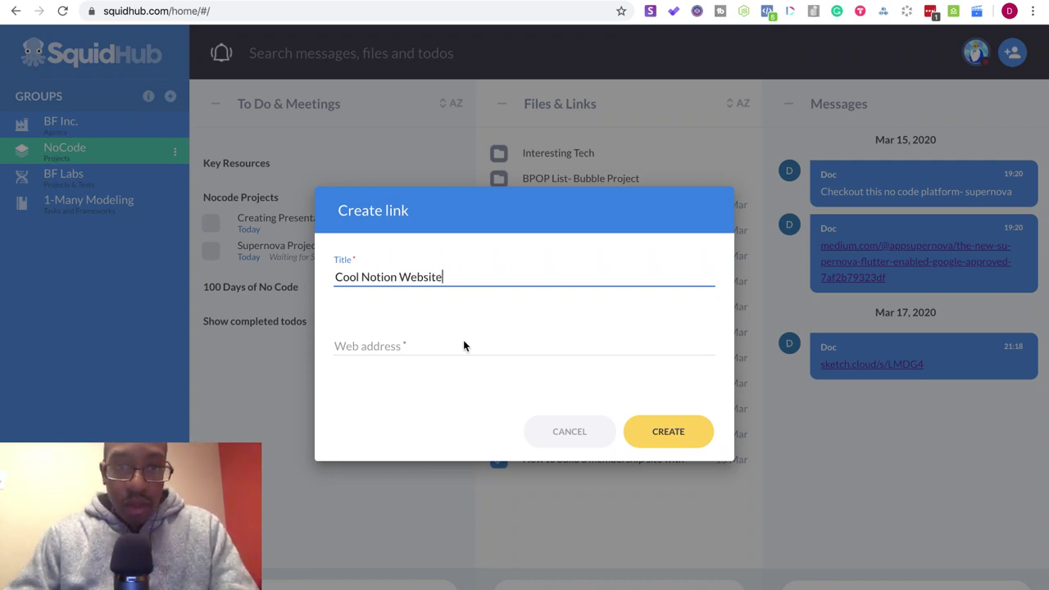
pyautogui.click(452, 346)
pyautogui.hotkey('ctrl', 'v')
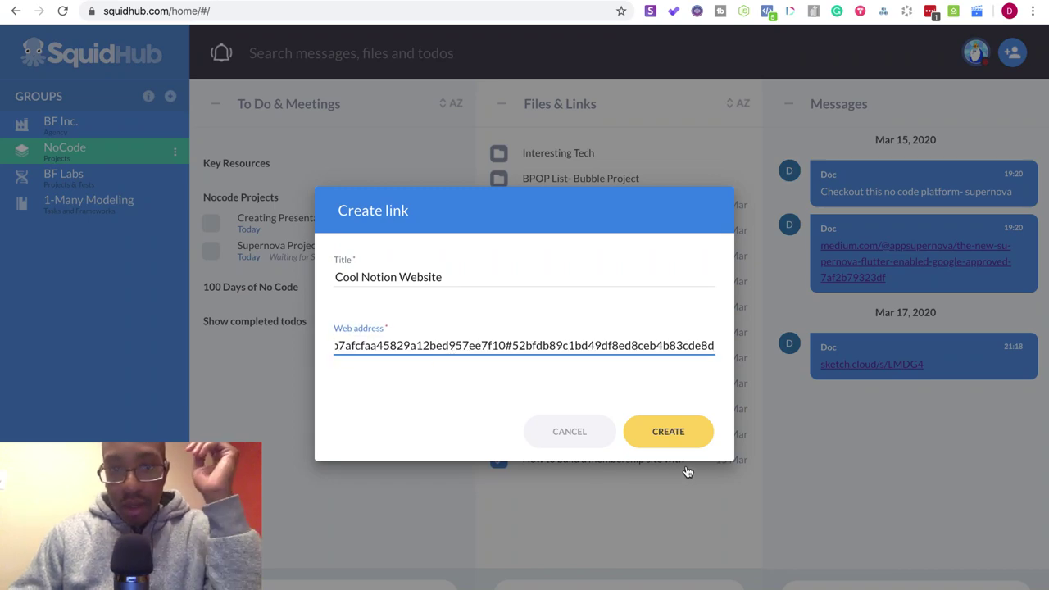
pyautogui.click(674, 433)
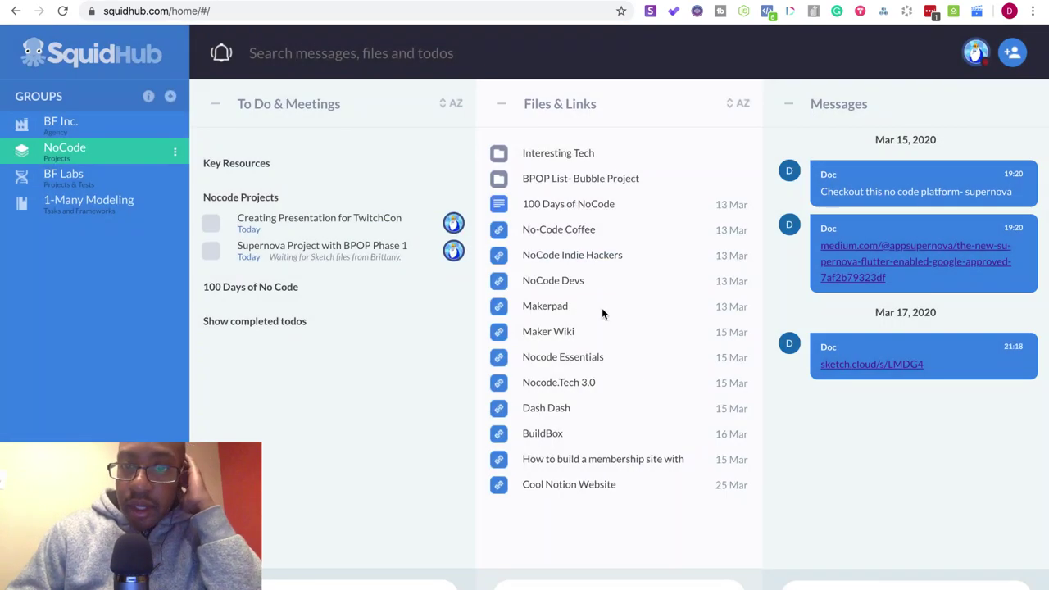
pyautogui.rightClick(593, 203)
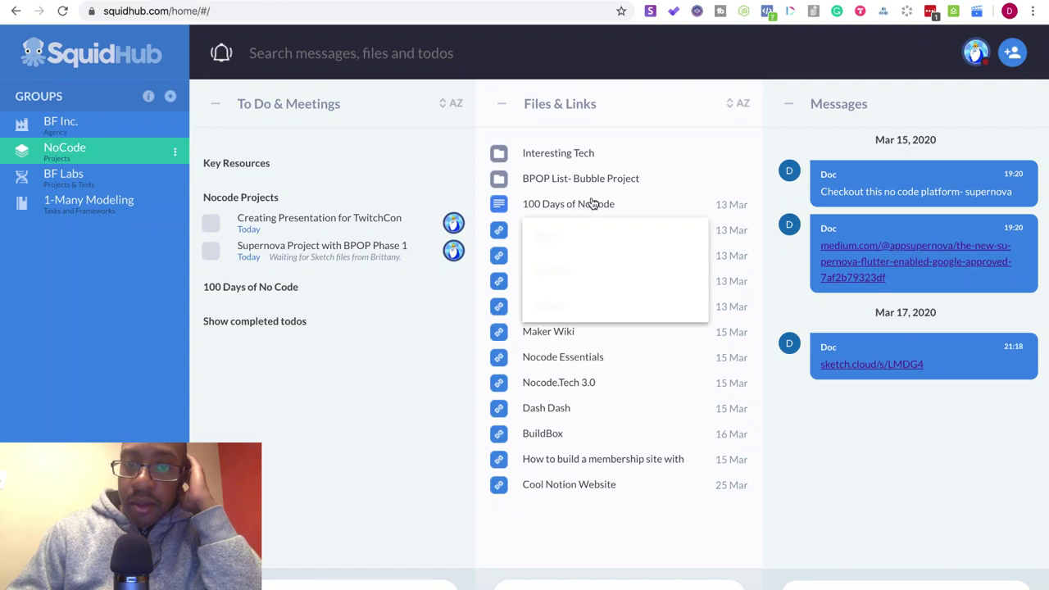
pyautogui.click(588, 237)
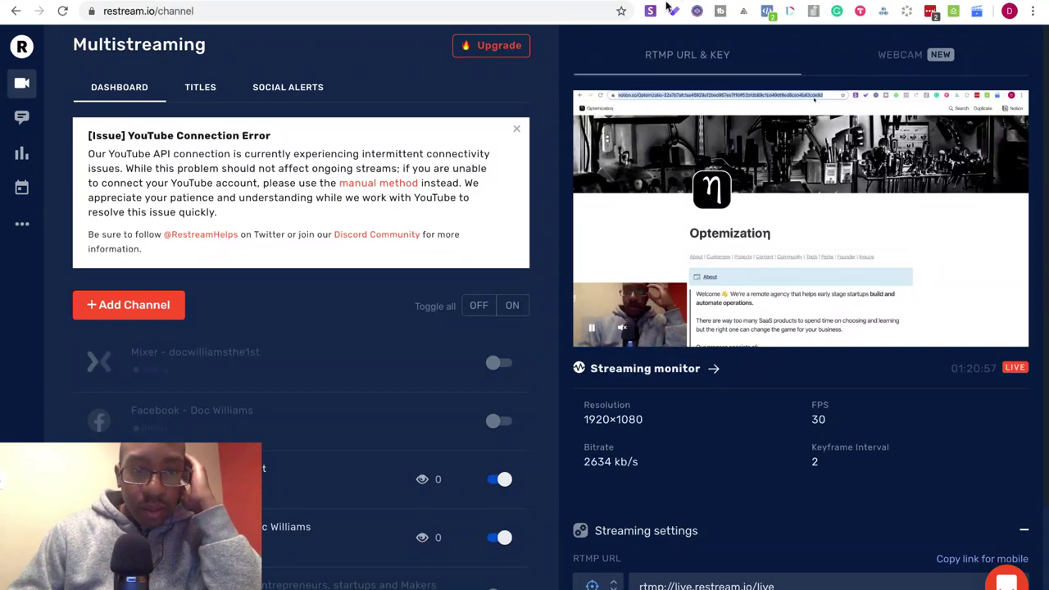
# - Confirm the Restream multistream is live, then open the No Code Projects 100 Day Challenge doc
pyautogui.scroll(-3, 418, 286)
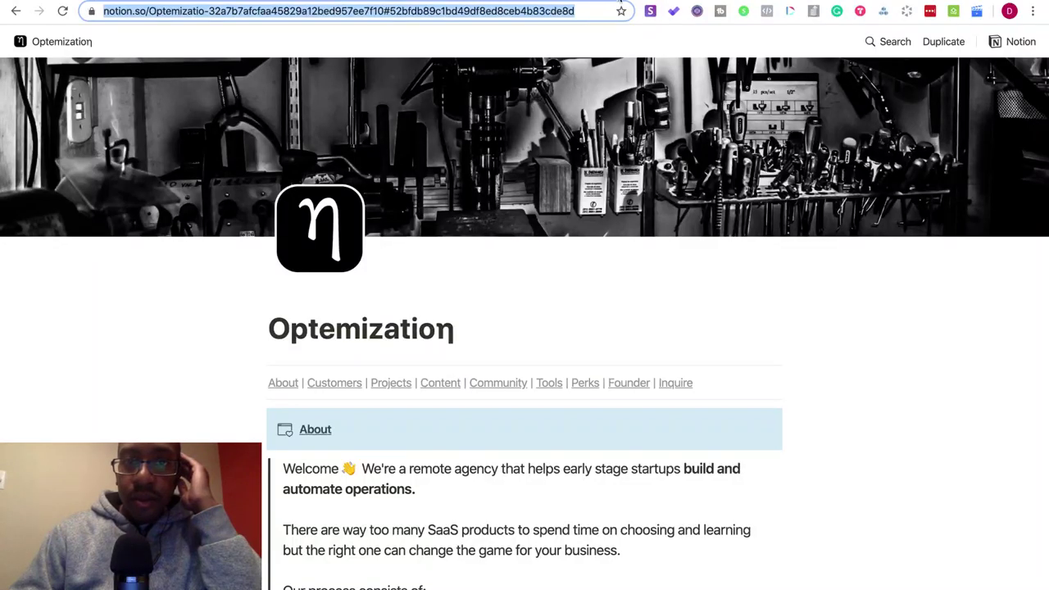
pyautogui.hotkey('ctrl', 'Tab')
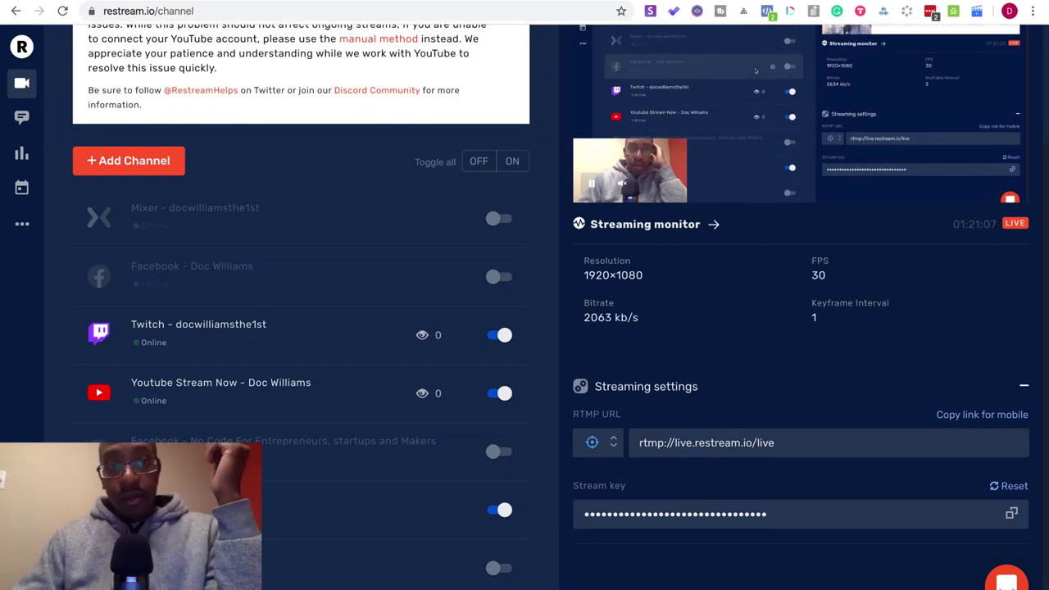
pyautogui.hotkey('ctrl', 'Tab')
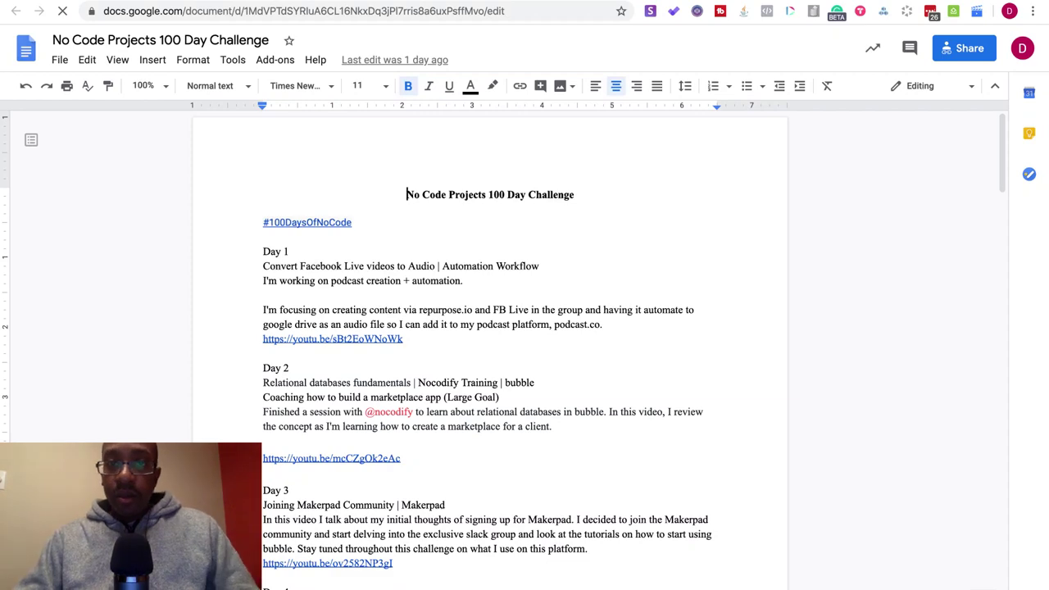
# - Scroll to the ideas list and insert a blank line above the Podia idea
pyautogui.scroll(-10, 651, 368)
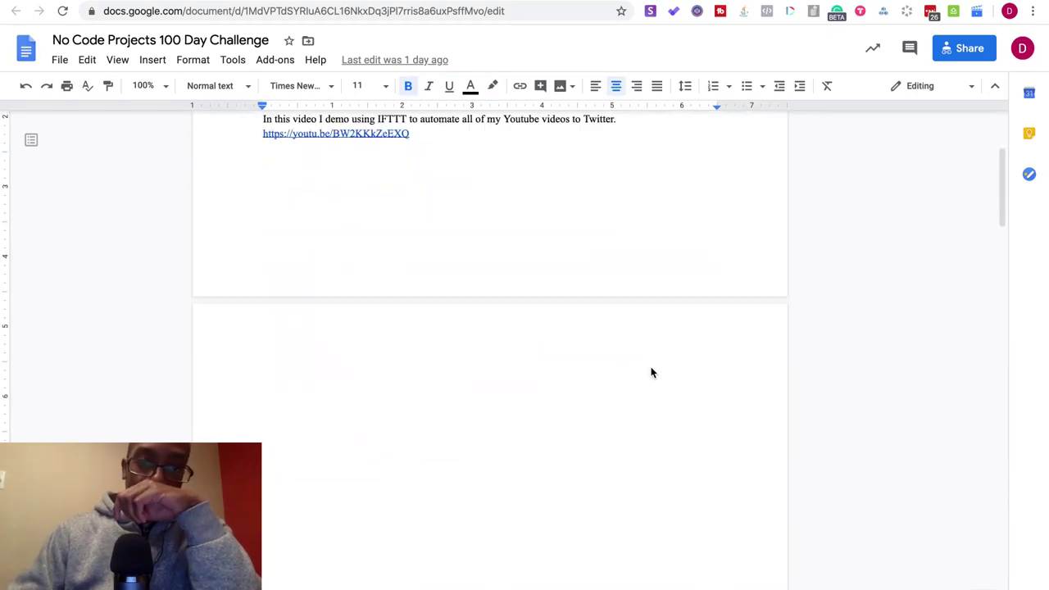
pyautogui.scroll(-7, 650, 367)
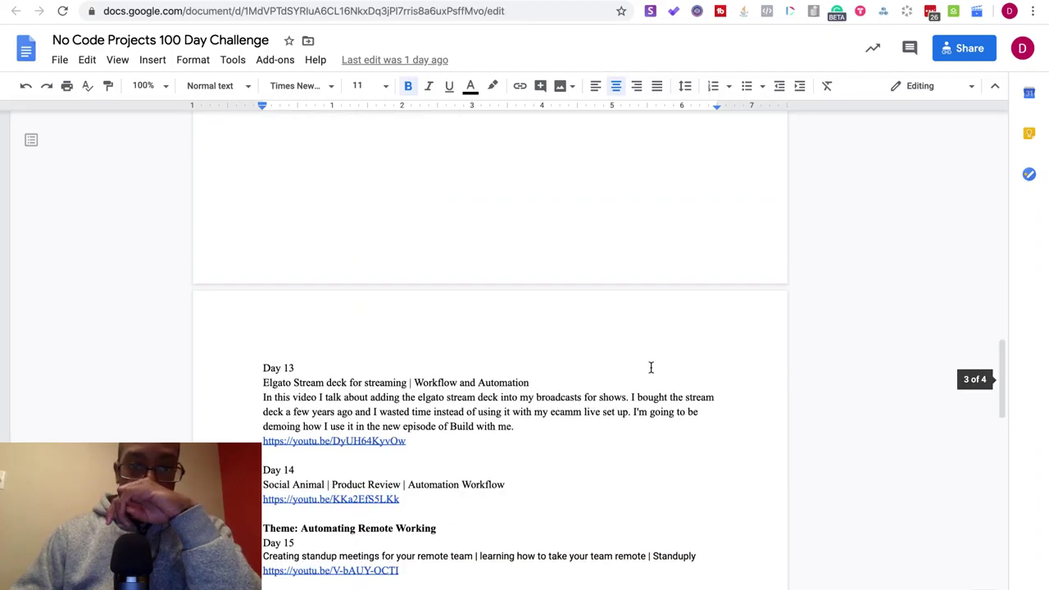
pyautogui.scroll(-3, 650, 368)
pyautogui.scroll(-3, 650, 368)
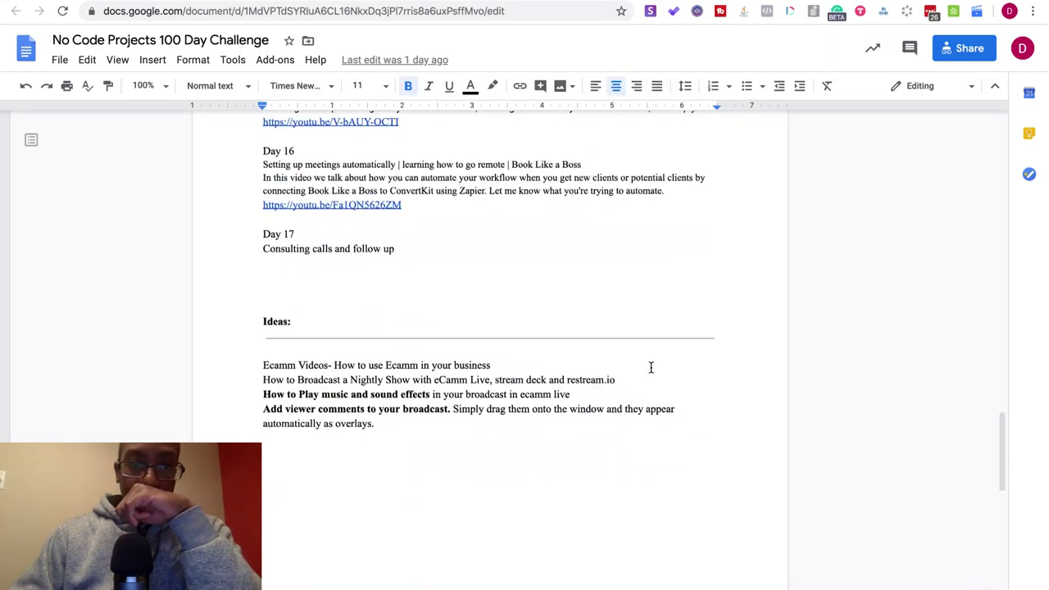
pyautogui.scroll(2, 650, 368)
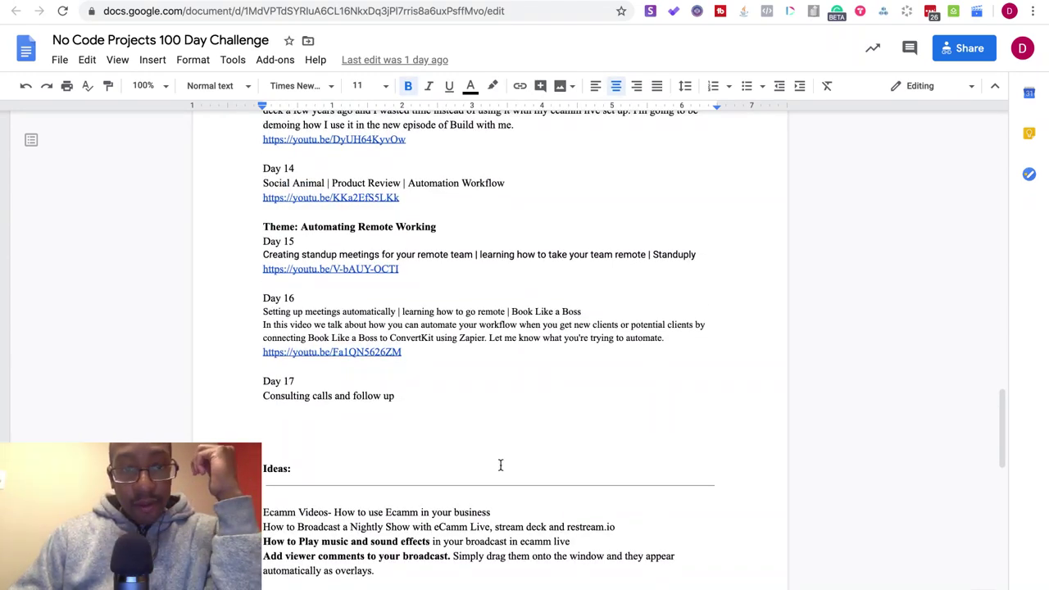
pyautogui.scroll(-3, 499, 464)
pyautogui.scroll(-4, 500, 465)
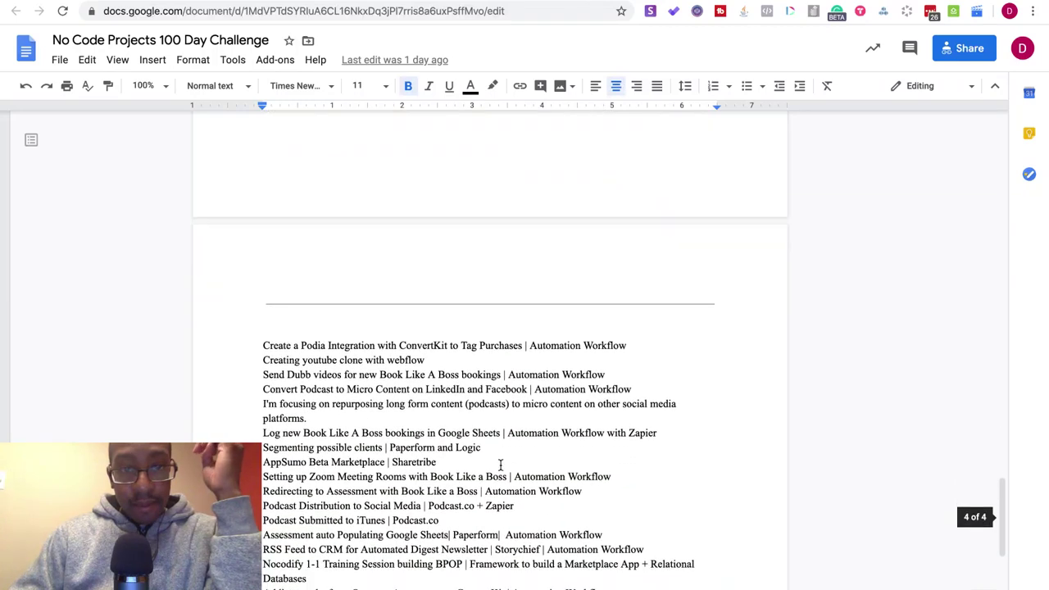
pyautogui.click(260, 345)
pyautogui.press('Return')
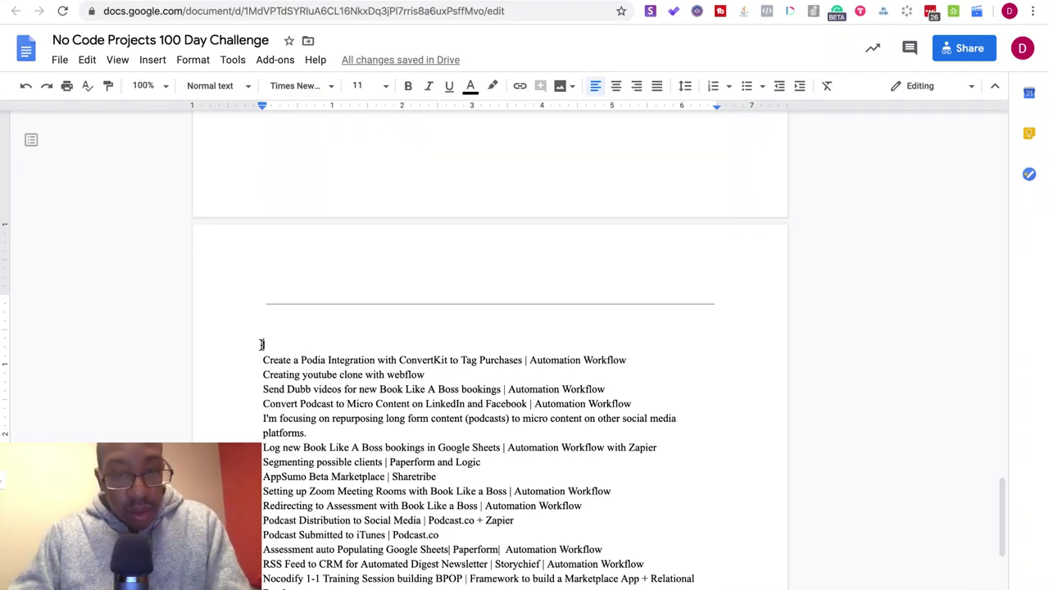
# - Type 'Adding paperform optin in Notion website' and append the copied 'Automation Workflow'
pyautogui.write('Adding e')
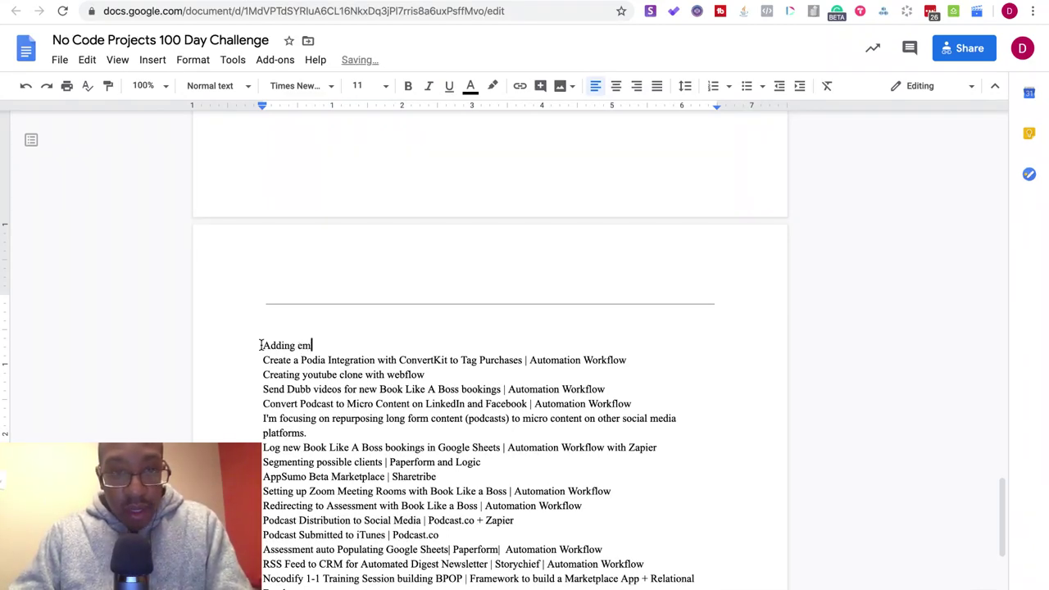
pyautogui.write(' m')
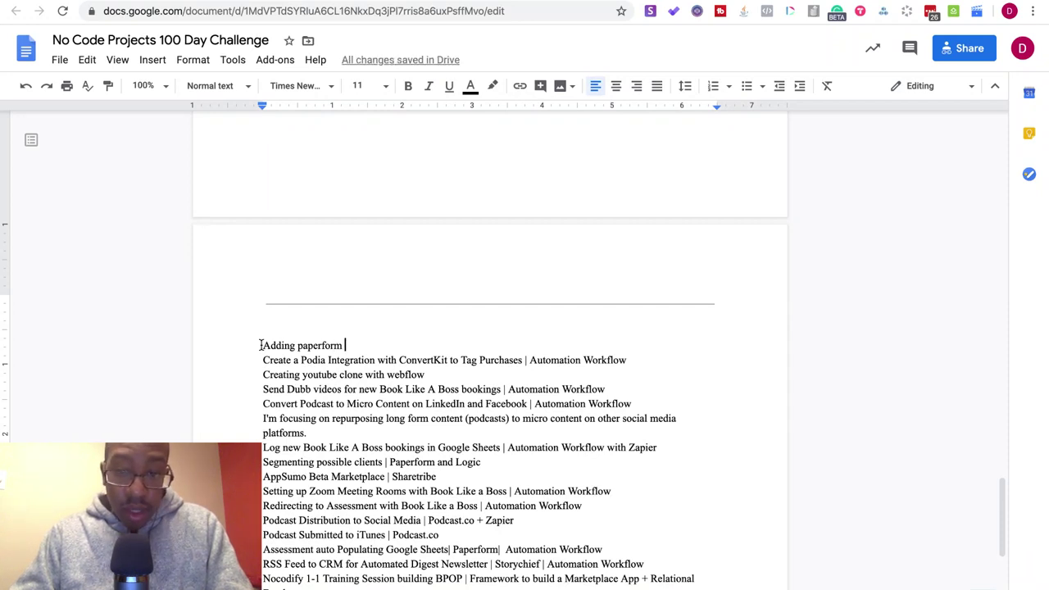
pyautogui.write('aperform optin')
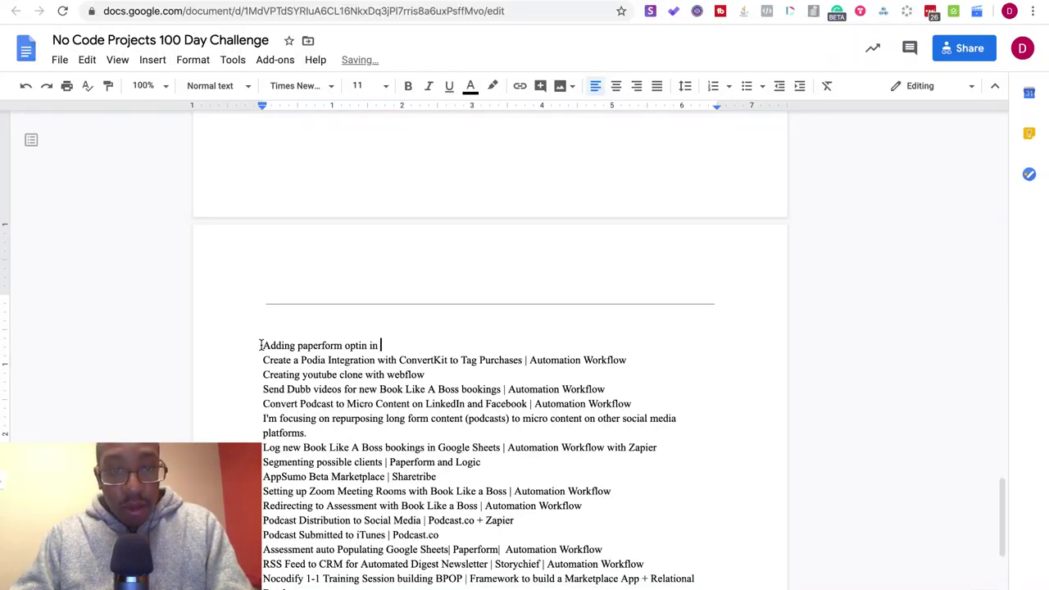
pyautogui.write(' in Notion ')
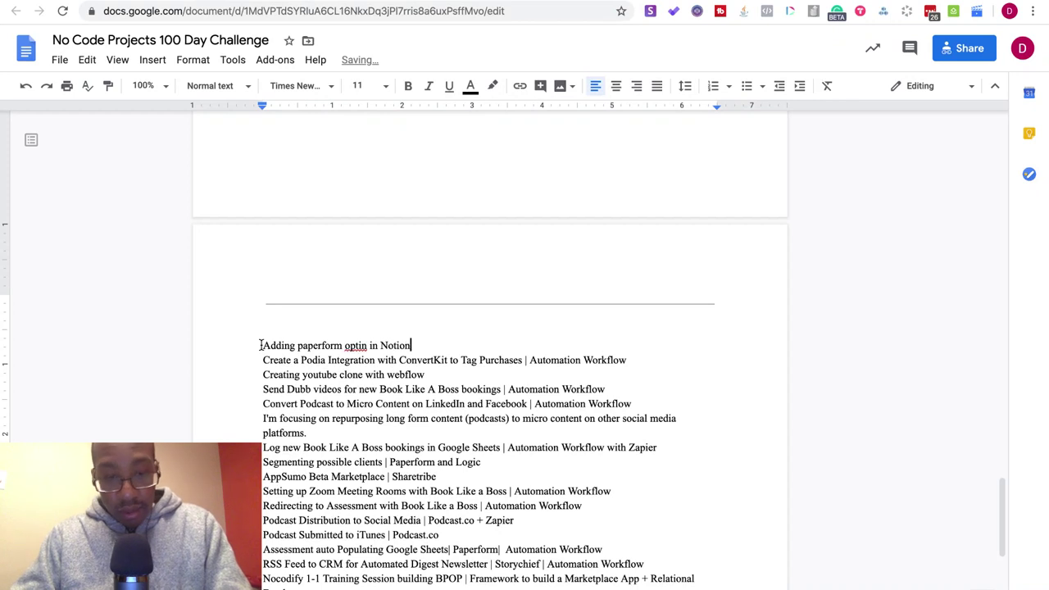
pyautogui.write('we')
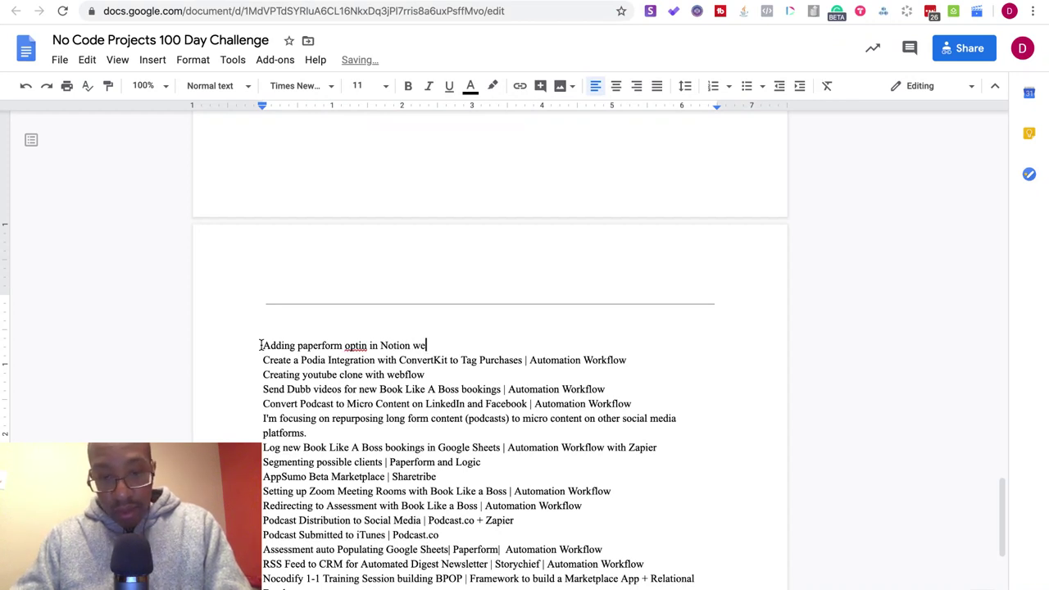
pyautogui.write('bsite |')
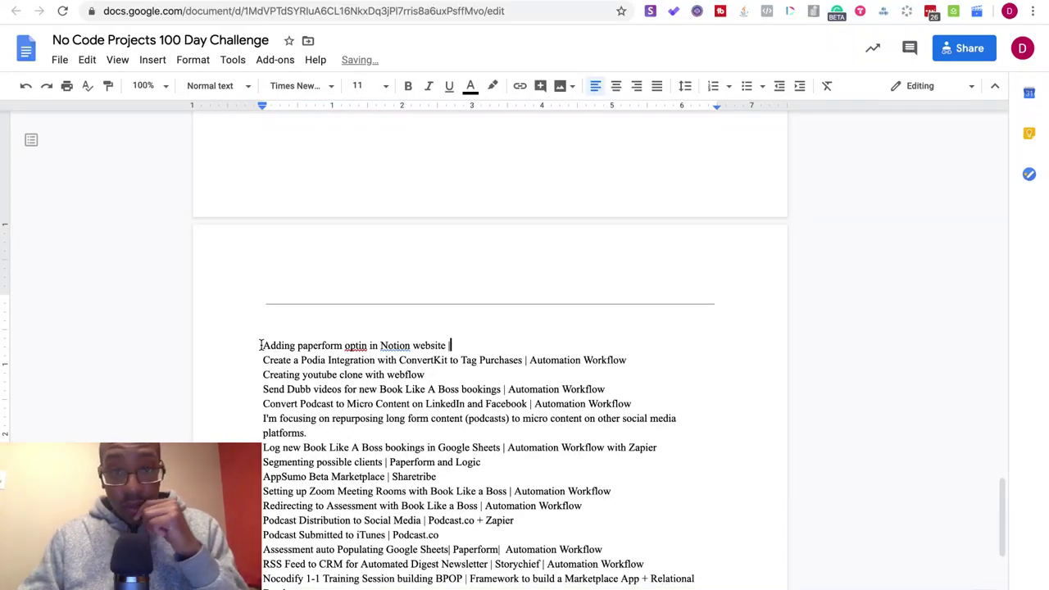
pyautogui.moveTo(632, 362); pyautogui.dragTo(531, 361)
pyautogui.hotkey('ctrl', 'c')
pyautogui.click(473, 345)
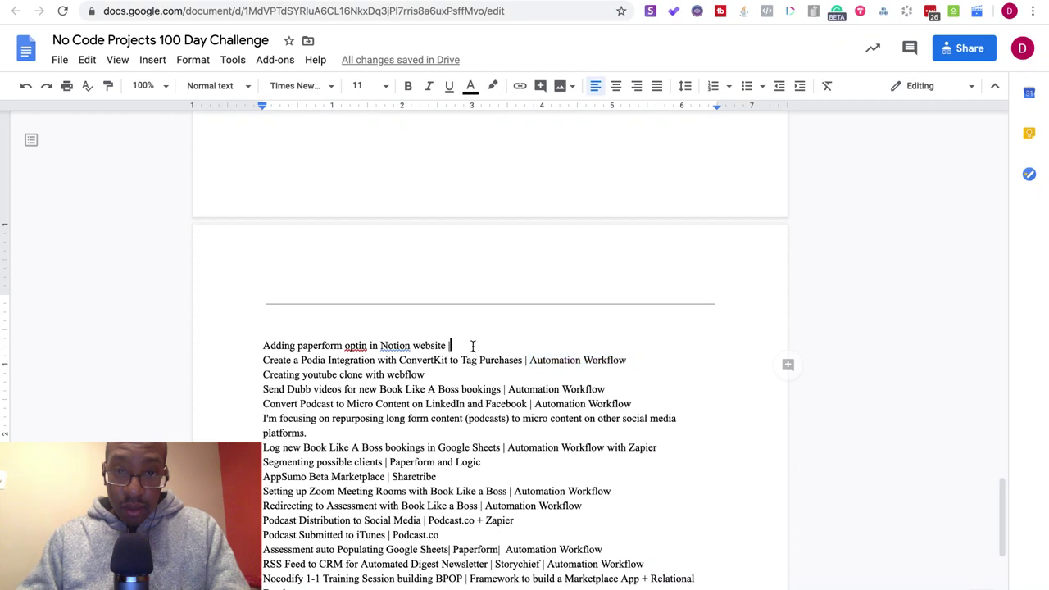
pyautogui.hotkey('ctrl', 'v')
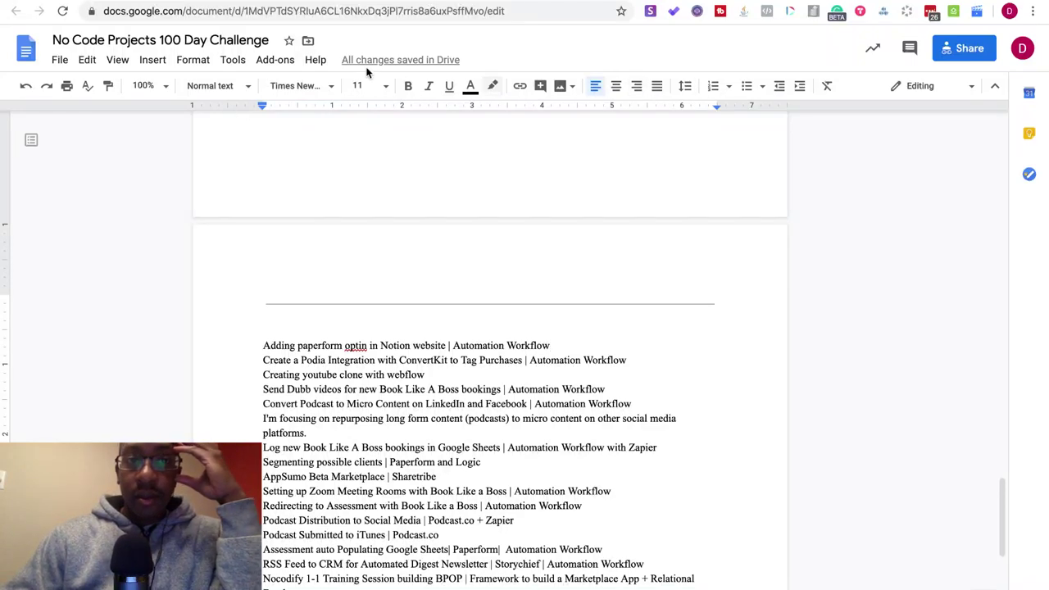
pyautogui.hotkey('ctrl', 'Tab')
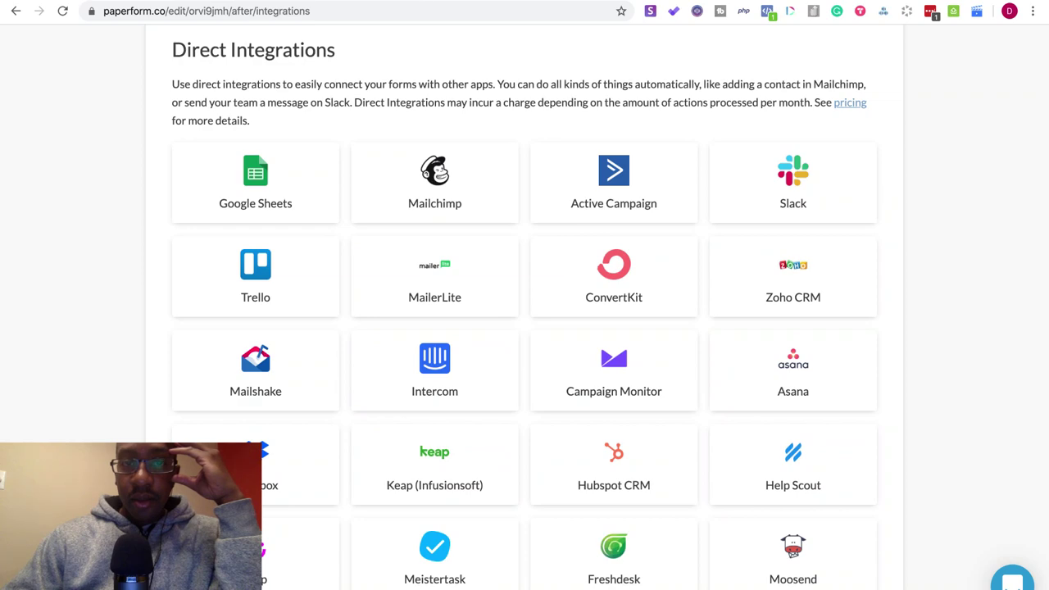
# - Scroll the Subscribers page's Tags sidebar all the way down to the Products section
pyautogui.hotkey('ctrl', 'Tab')
pyautogui.scroll(-3, 726, 374)
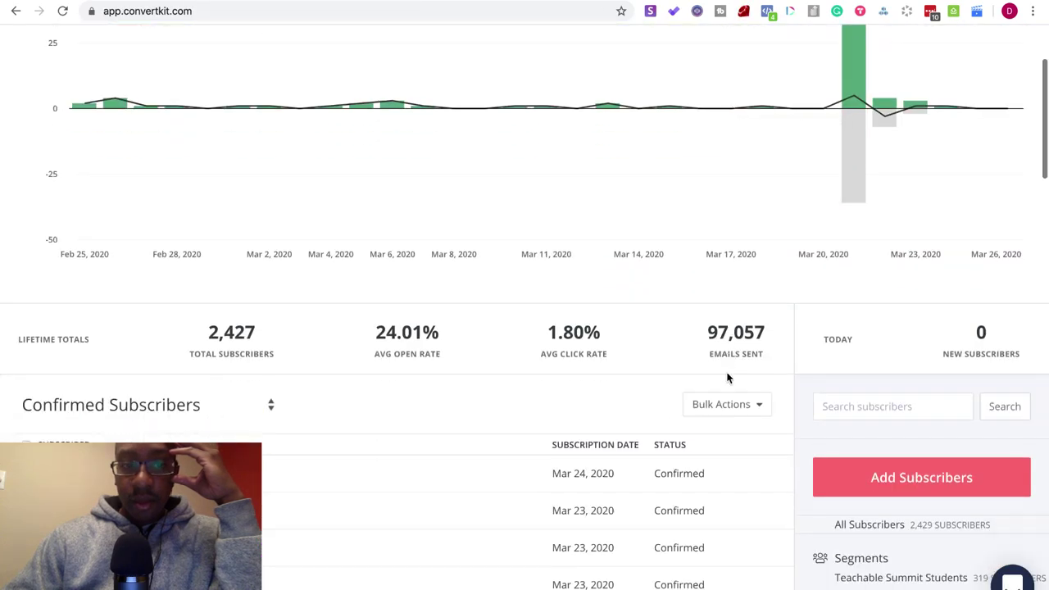
pyautogui.scroll(-2, 726, 377)
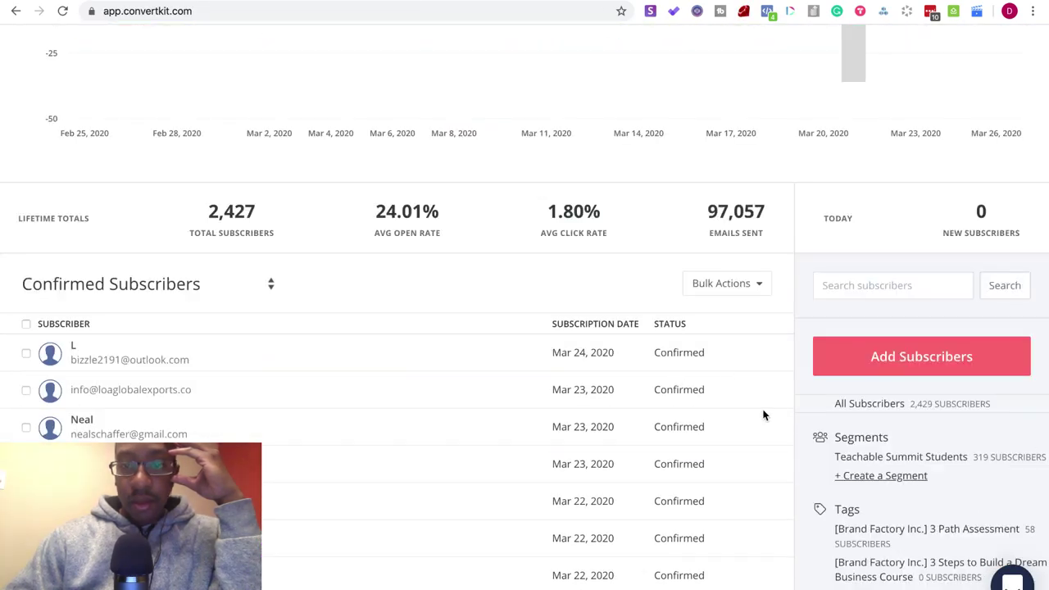
pyautogui.scroll(-9, 838, 456)
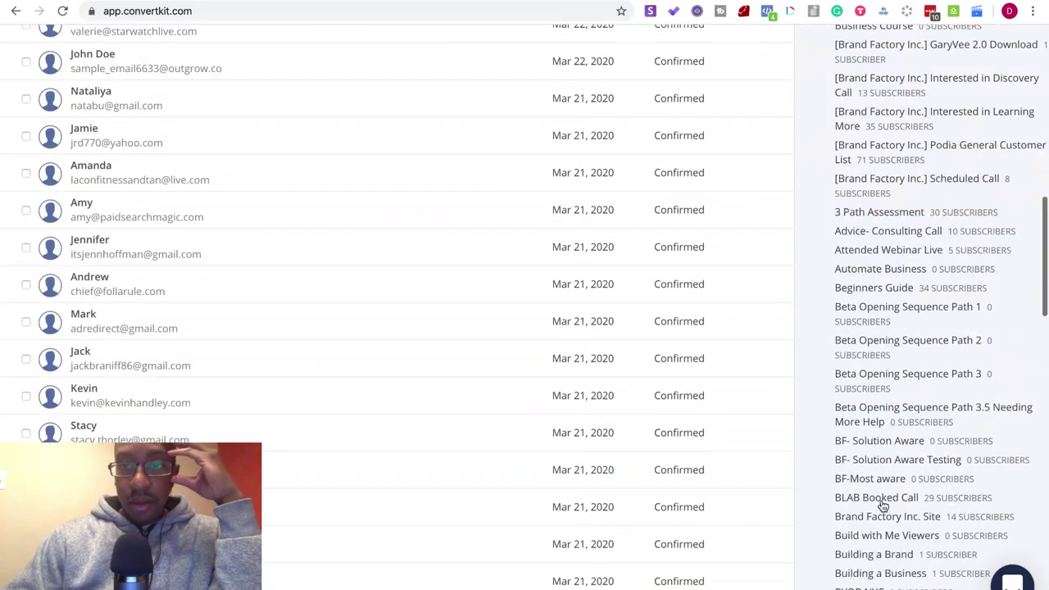
pyautogui.scroll(-4, 883, 505)
pyautogui.scroll(11, 882, 505)
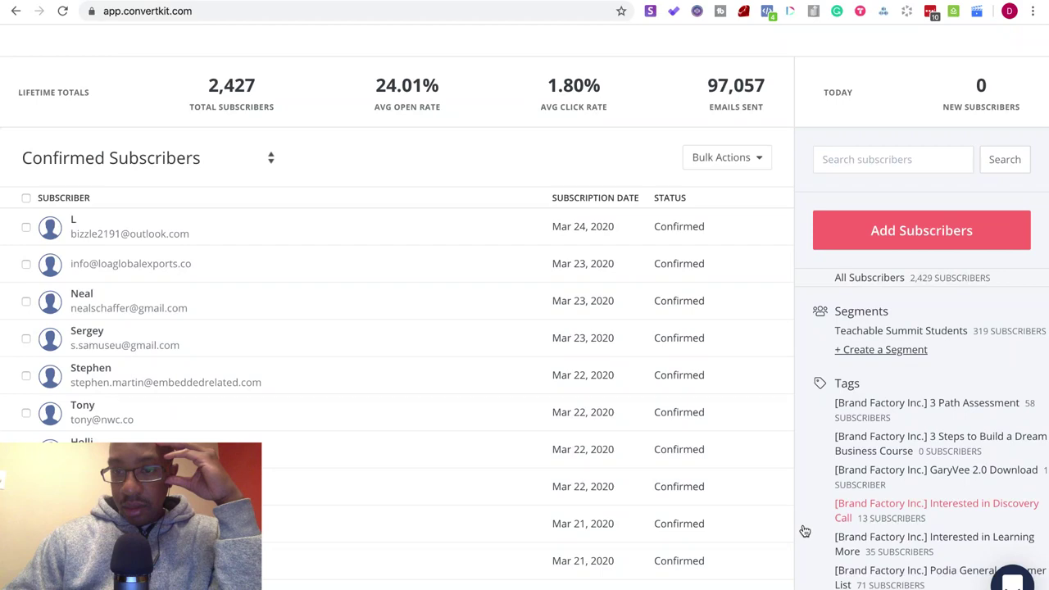
pyautogui.scroll(-3, 805, 531)
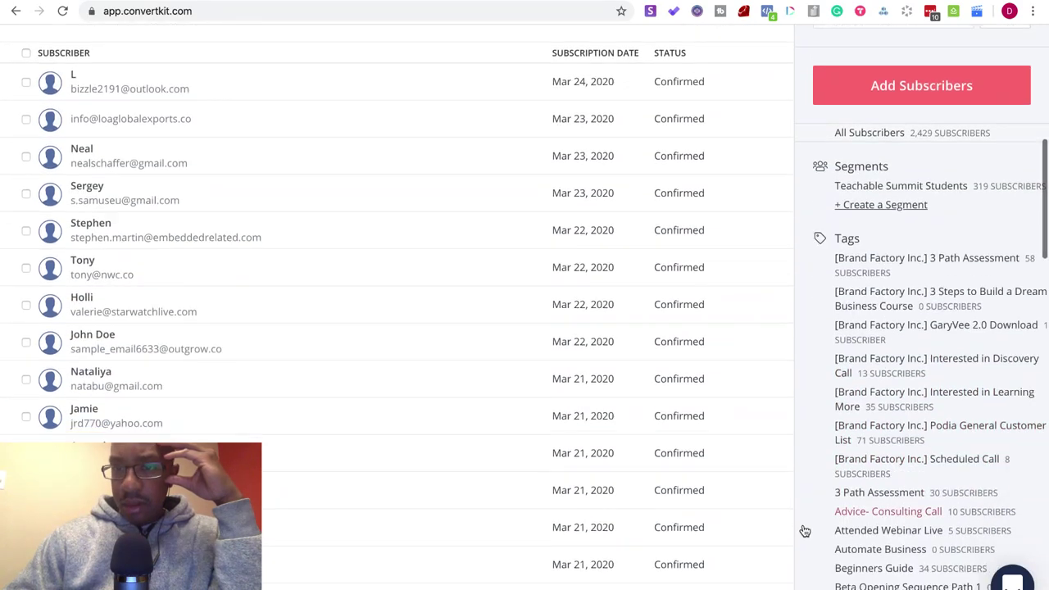
pyautogui.scroll(-15, 804, 531)
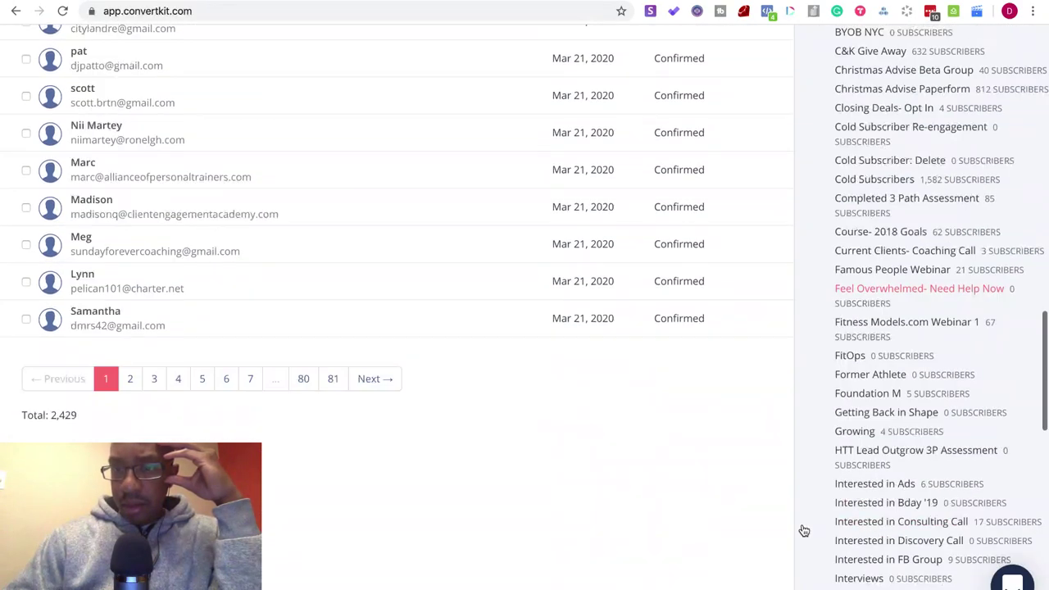
pyautogui.scroll(-8, 804, 531)
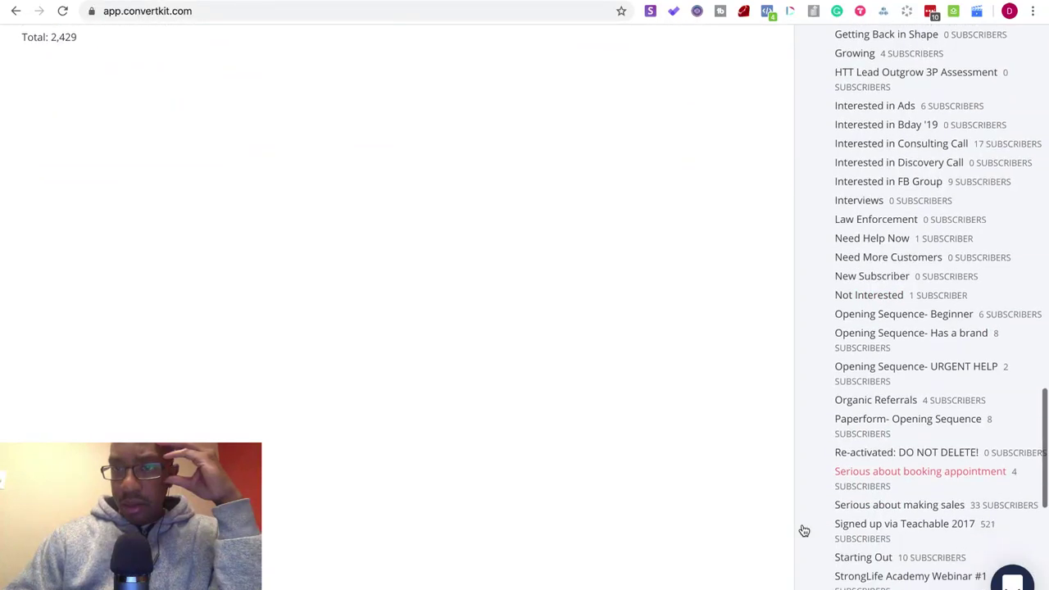
pyautogui.scroll(-1, 804, 530)
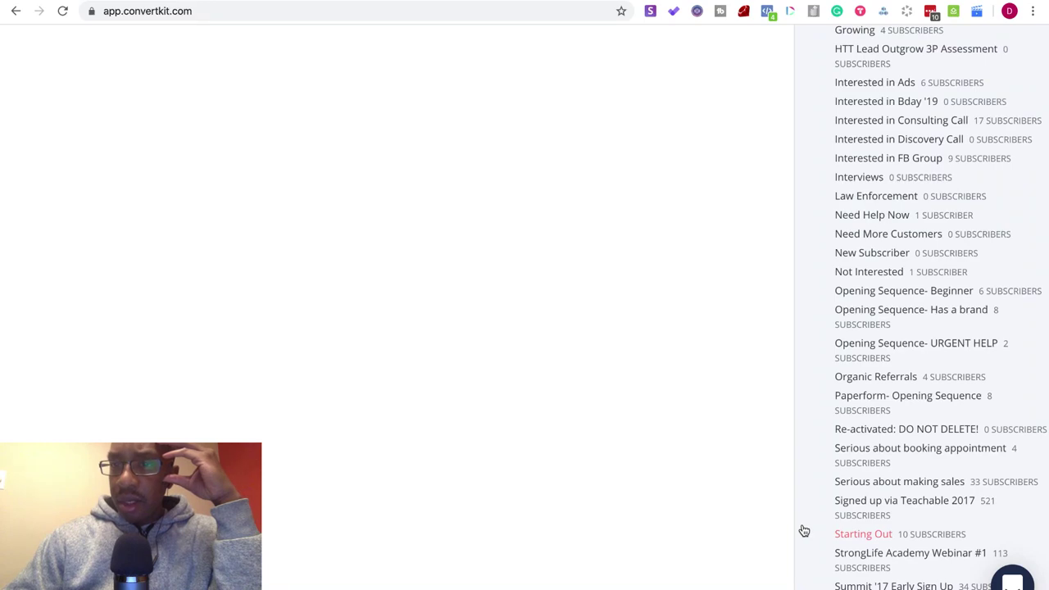
pyautogui.scroll(20, 804, 530)
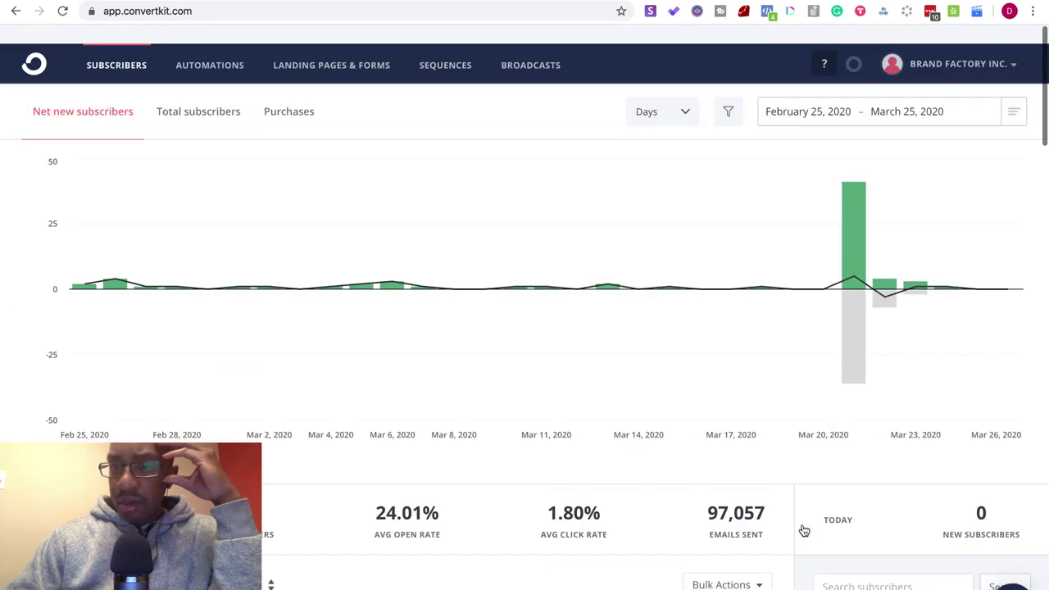
pyautogui.scroll(-5, 803, 531)
pyautogui.scroll(5, 804, 530)
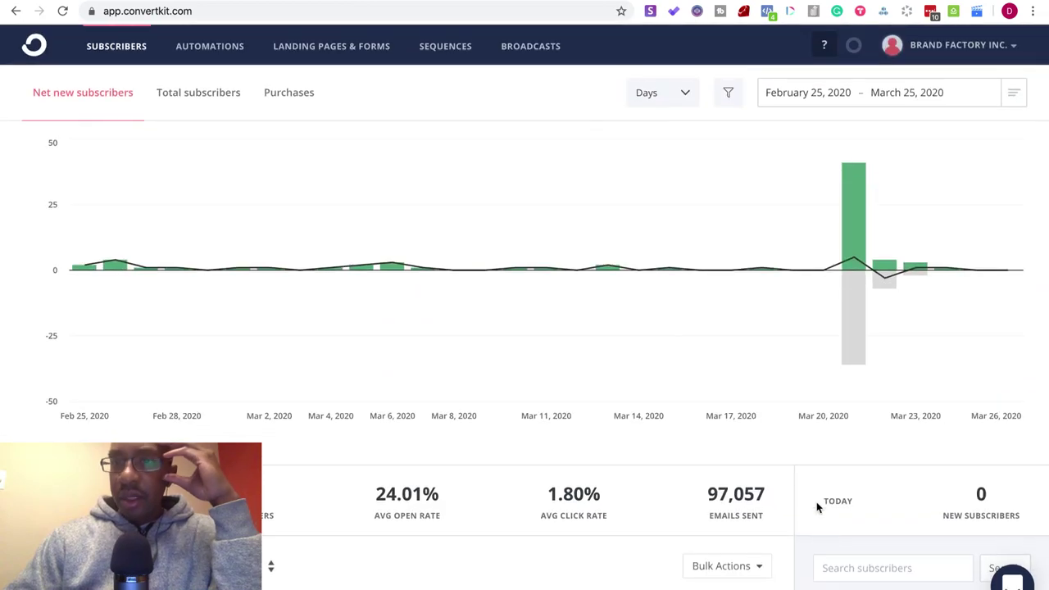
pyautogui.scroll(-15, 814, 458)
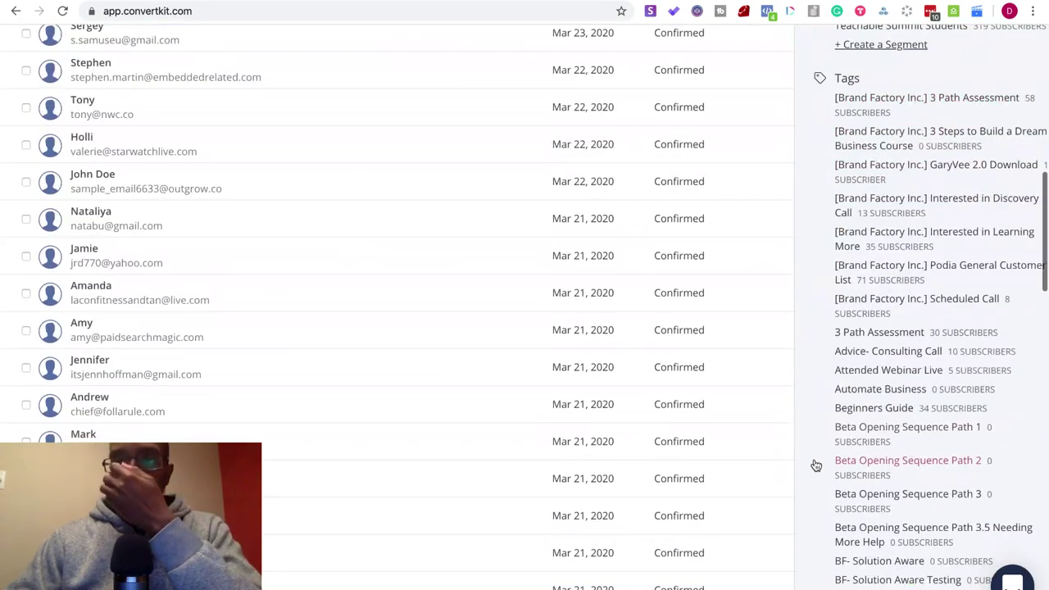
pyautogui.scroll(-2, 816, 465)
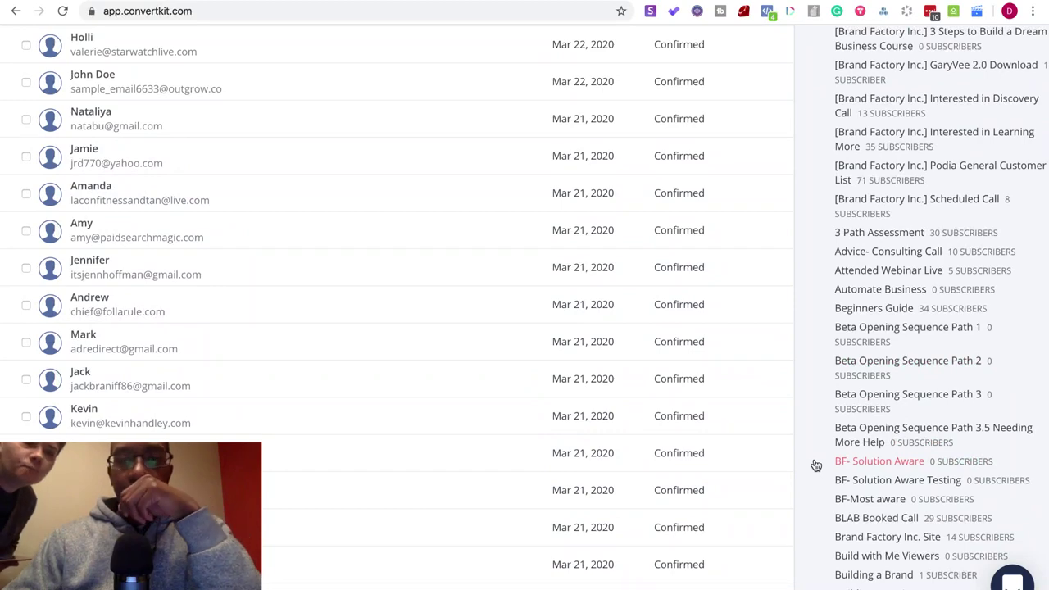
pyautogui.scroll(15, 815, 464)
pyautogui.scroll(-10, 861, 458)
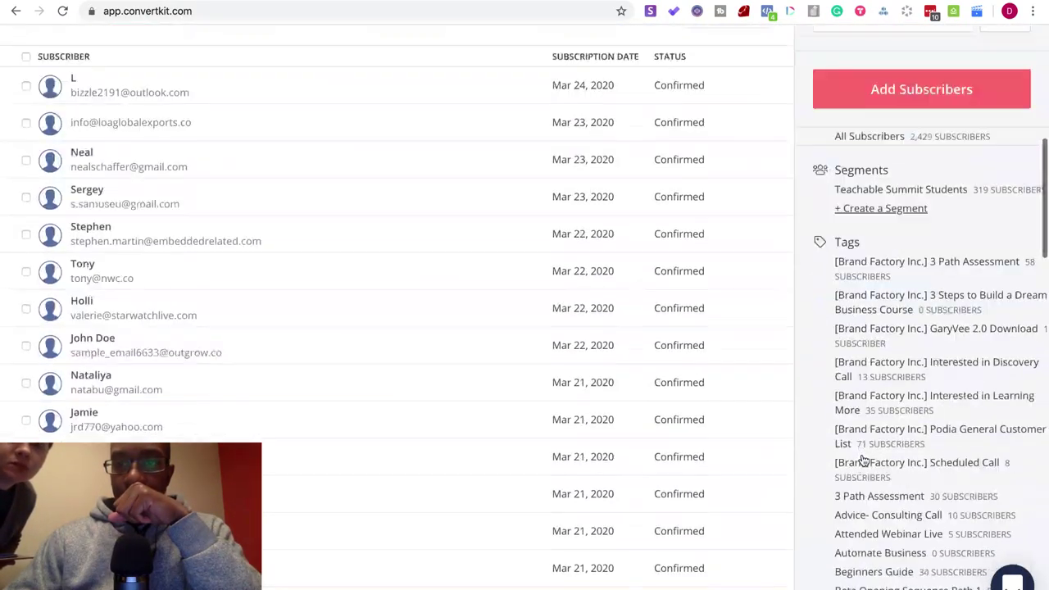
pyautogui.scroll(-1, 862, 461)
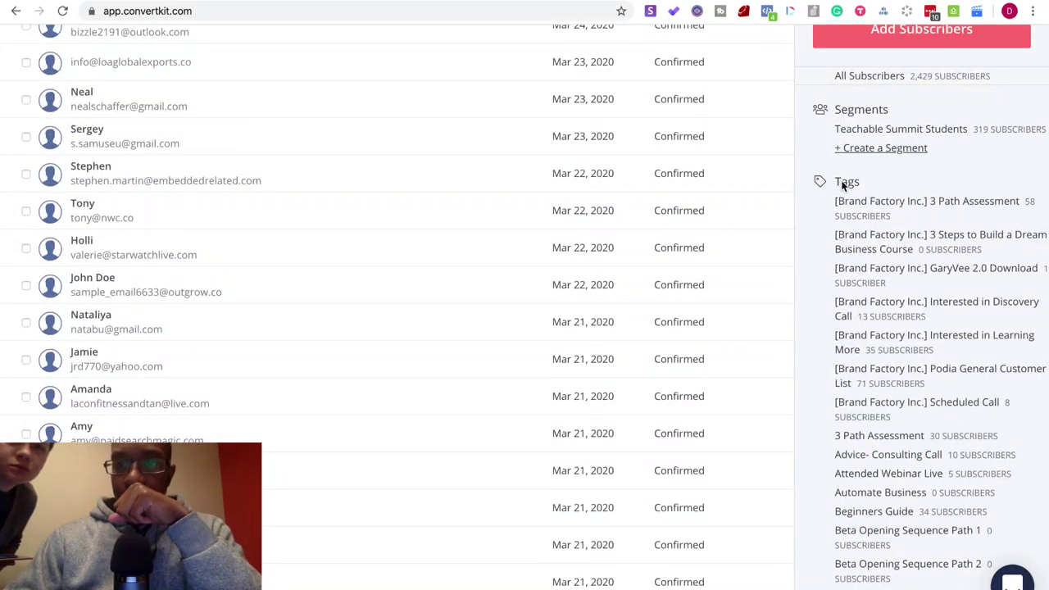
pyautogui.scroll(-20, 840, 187)
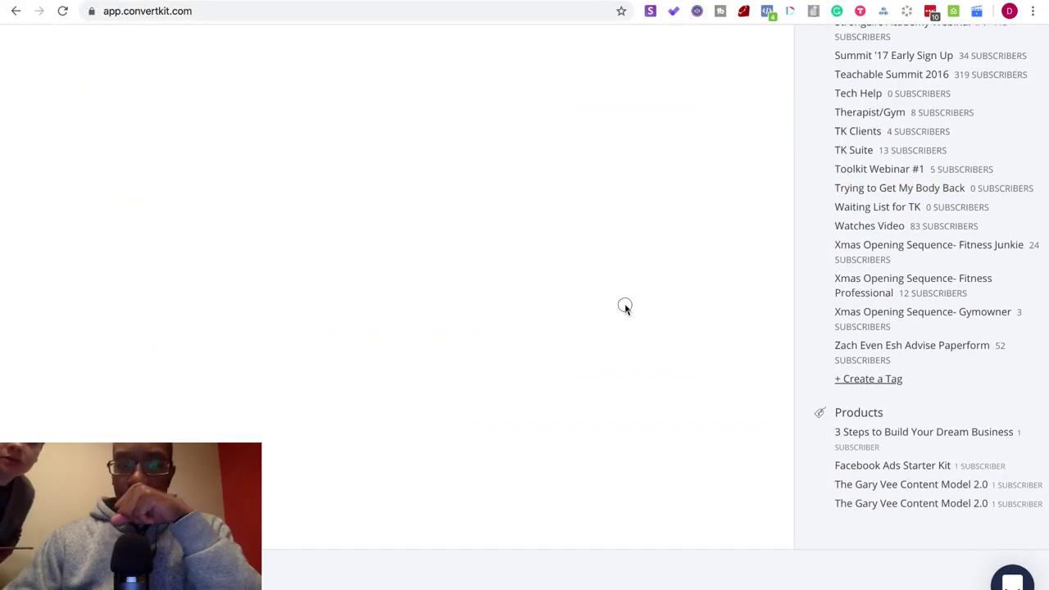
# - Search the page for 'build' and open the Build with Me Viewers tag
pyautogui.hotkey('ctrl', 'f')
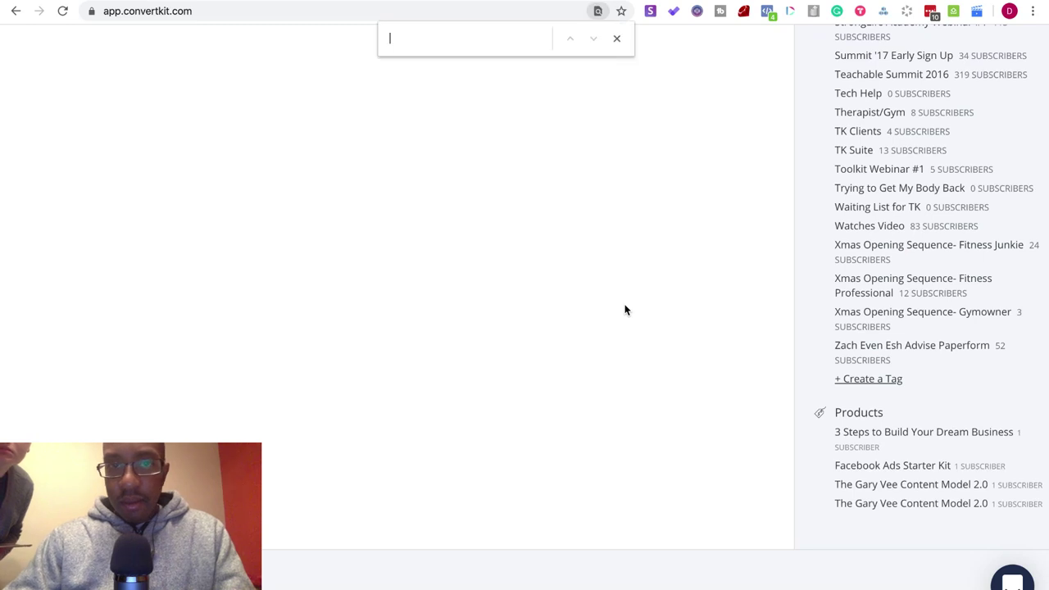
pyautogui.write('ild')
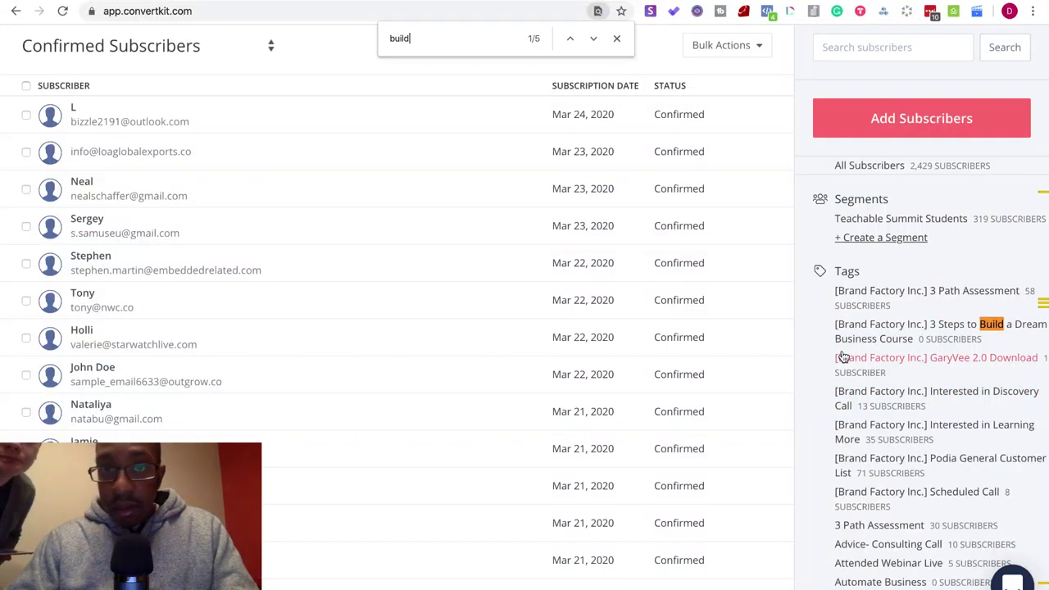
pyautogui.click(593, 41)
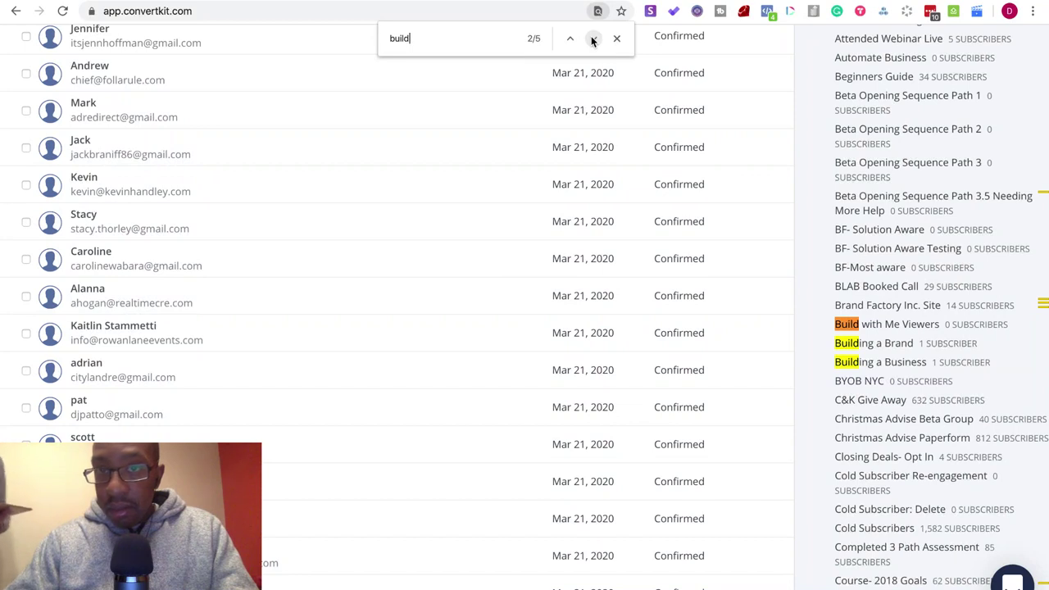
pyautogui.click(616, 38)
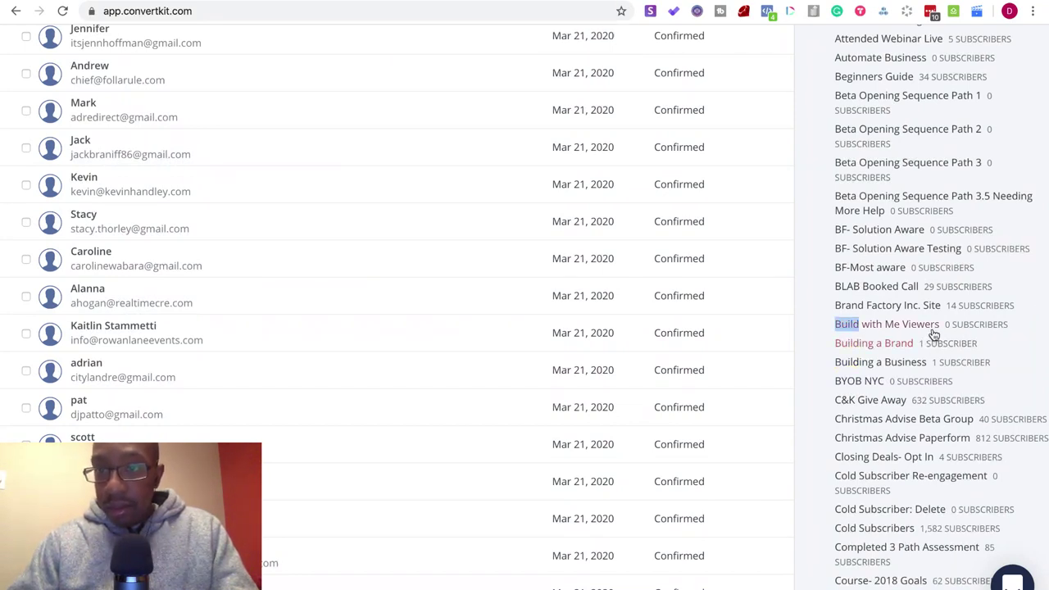
pyautogui.click(932, 331)
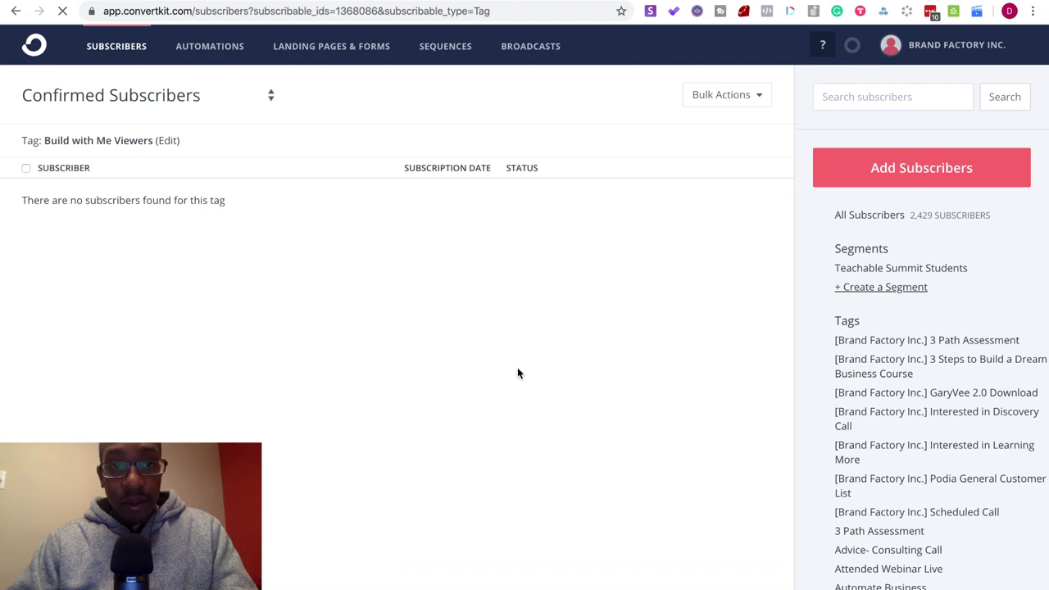
# - Rename the tag to '[Build with Me] Viewers' by adding brackets, and save
pyautogui.click(167, 140)
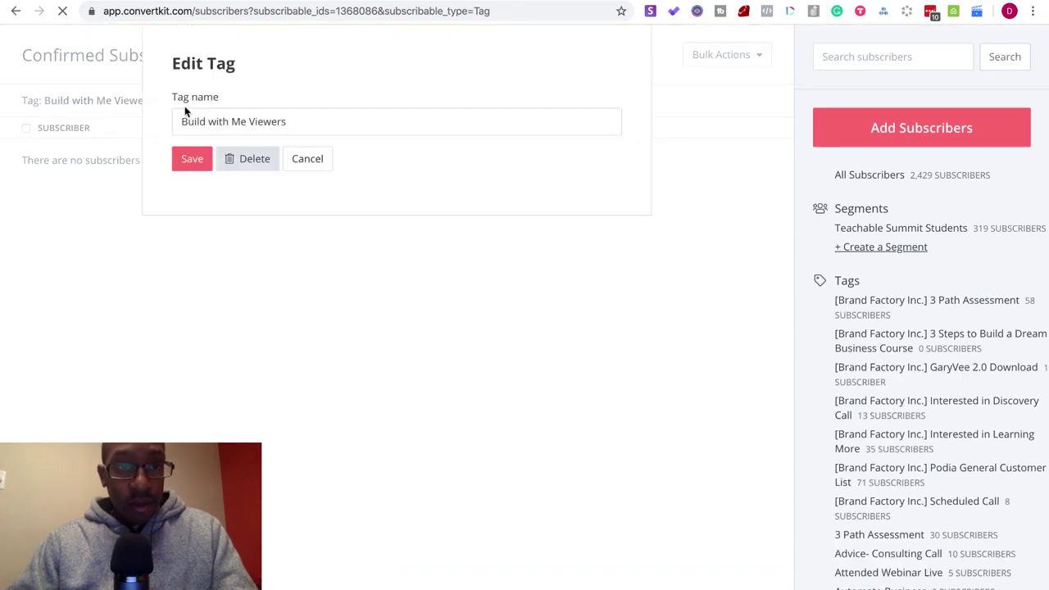
pyautogui.click(184, 123)
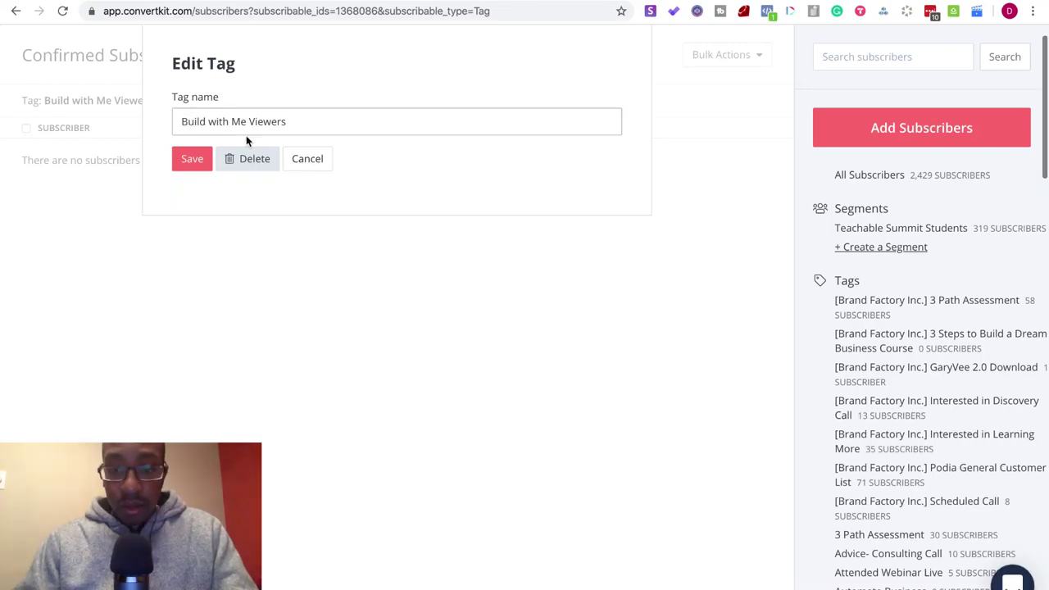
pyautogui.write('[')
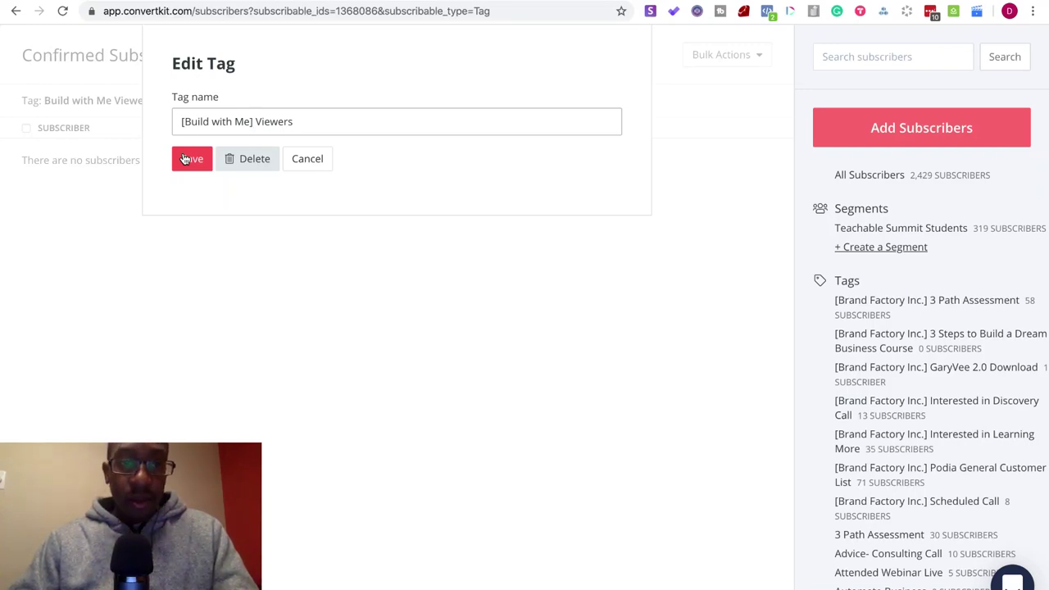
pyautogui.click(185, 158)
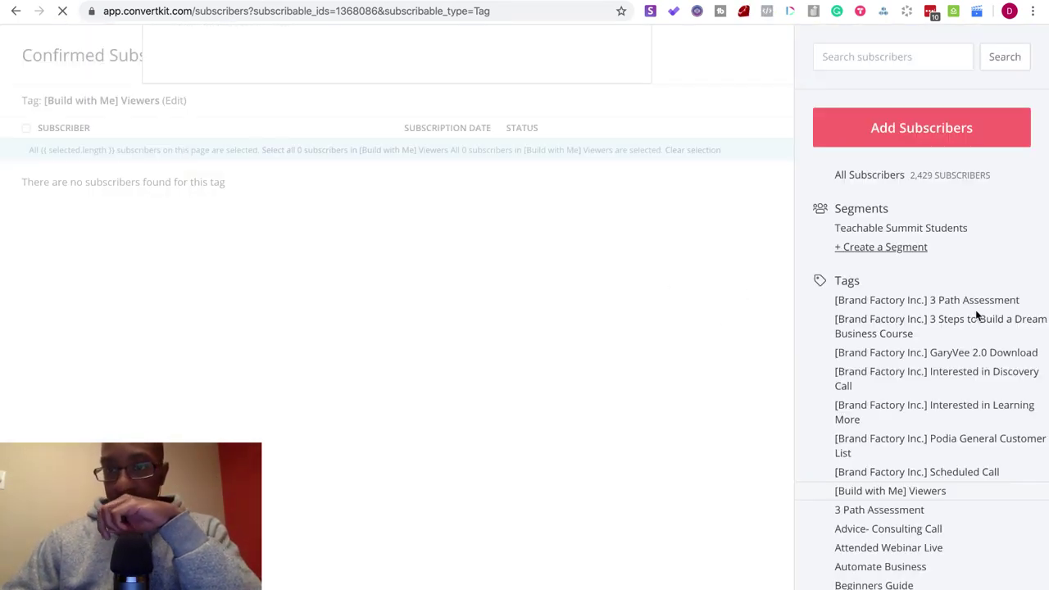
# - Replace 'Viewers' with 'Newsletter Signup' in the tag name and save
pyautogui.scroll(-2, 975, 315)
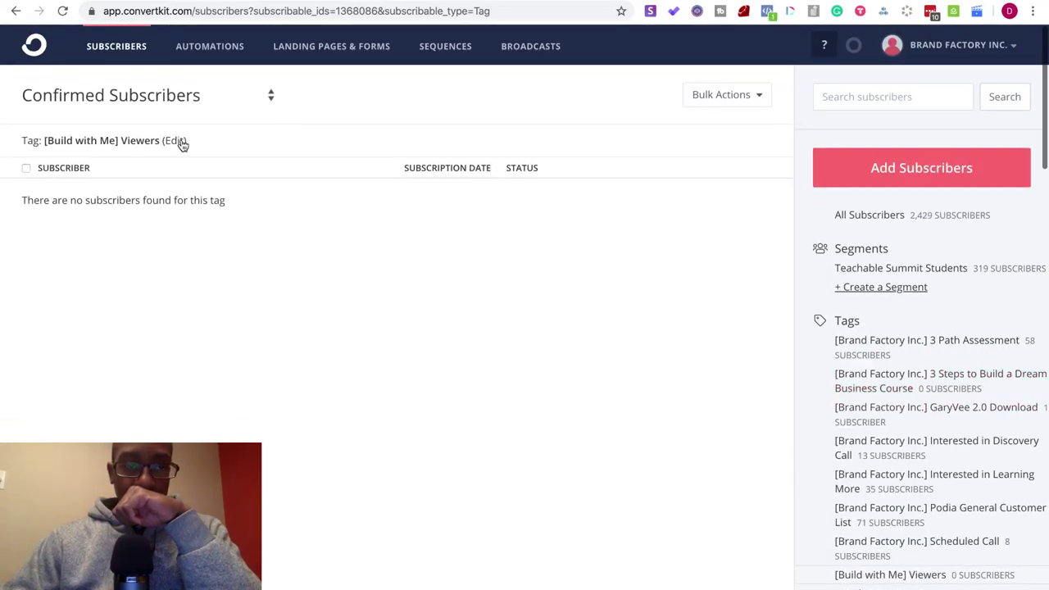
pyautogui.click(175, 142)
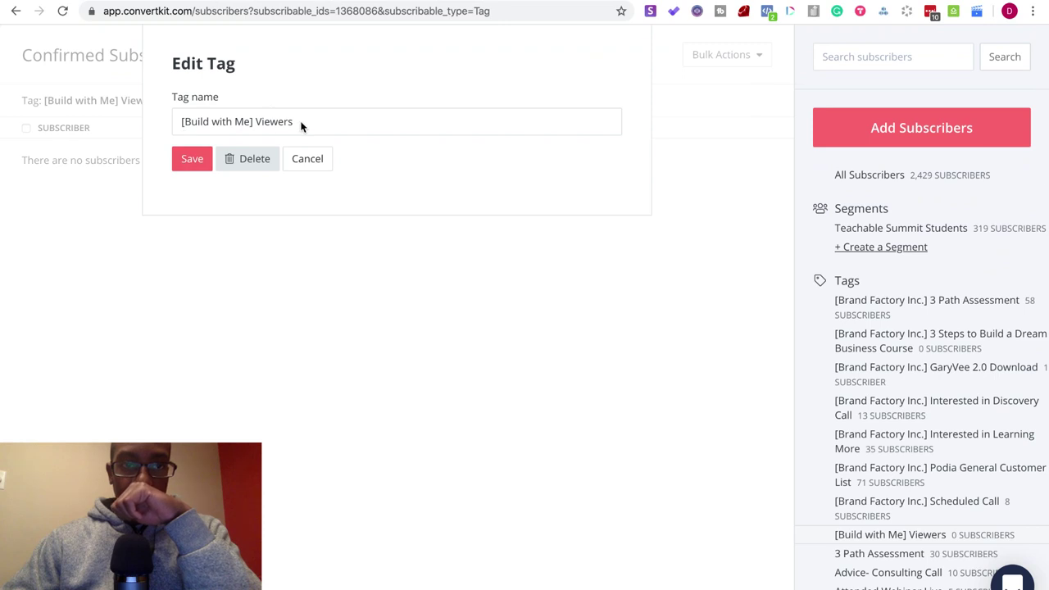
pyautogui.moveTo(302, 121); pyautogui.dragTo(255, 122)
pyautogui.write('New')
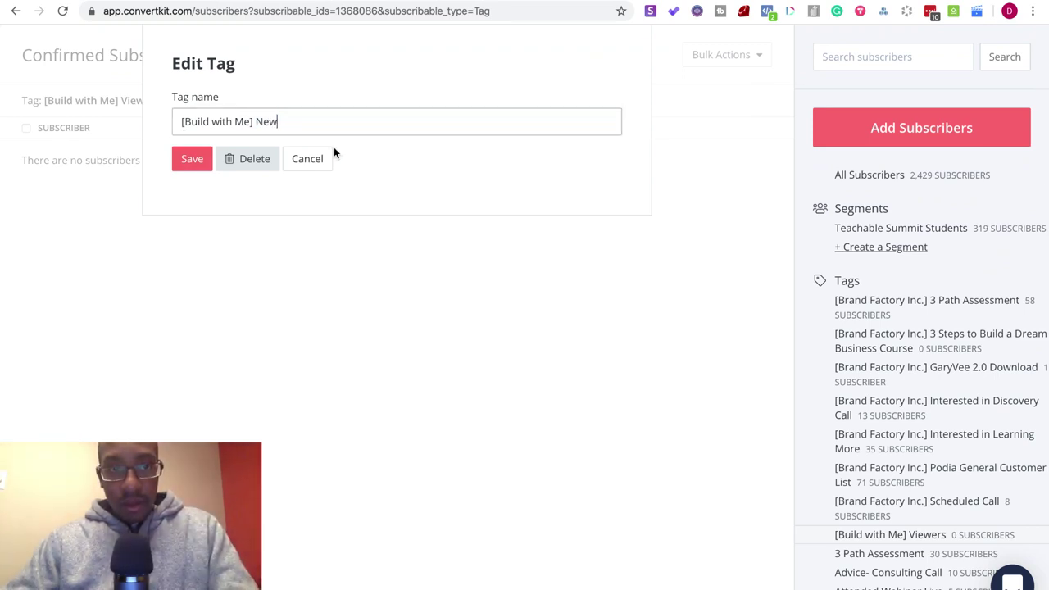
pyautogui.write('slet')
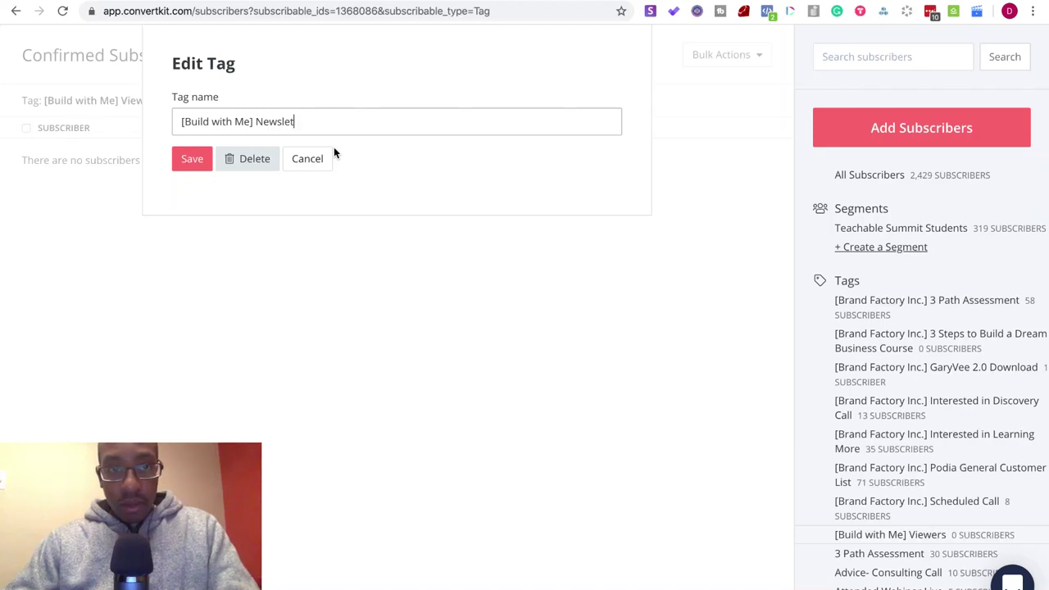
pyautogui.write('ter Signu')
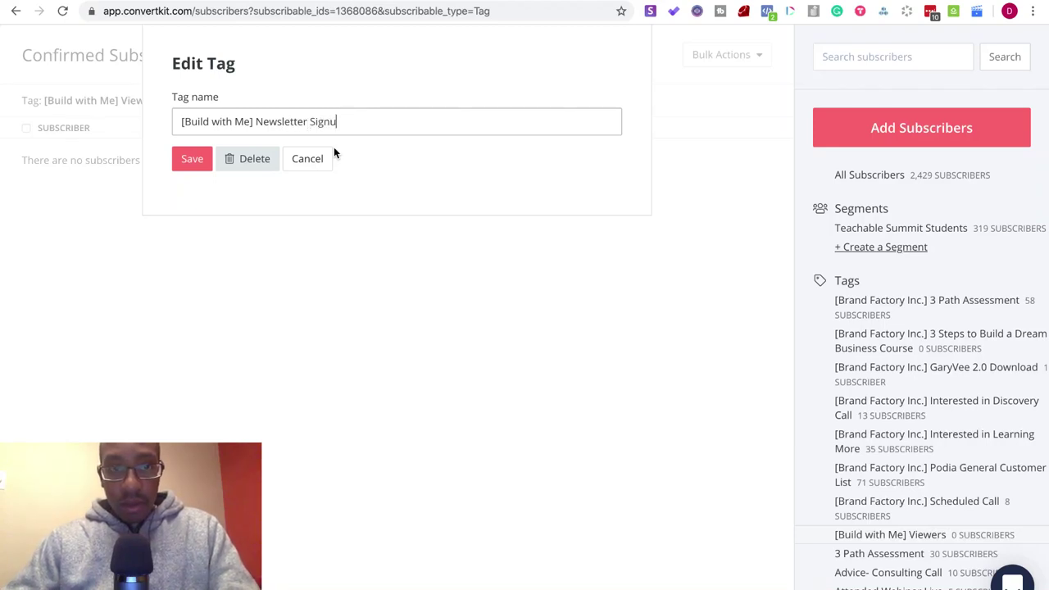
pyautogui.write('p')
pyautogui.click(191, 161)
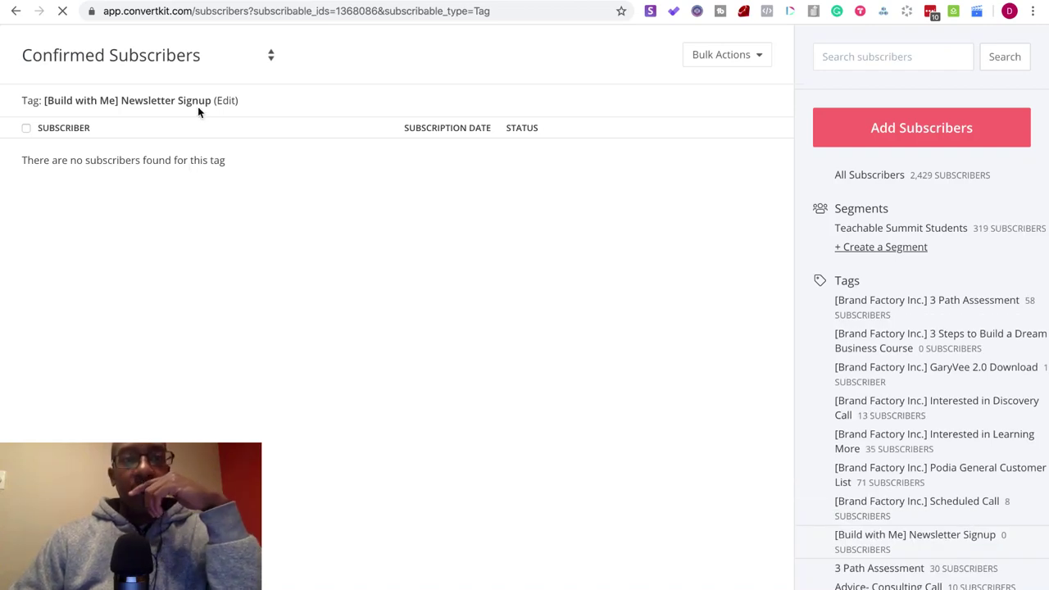
# - In Paperform, begin a ConvertKit 'Add Subscriber to Tag' integration and start connecting a new account
pyautogui.click(199, 2)
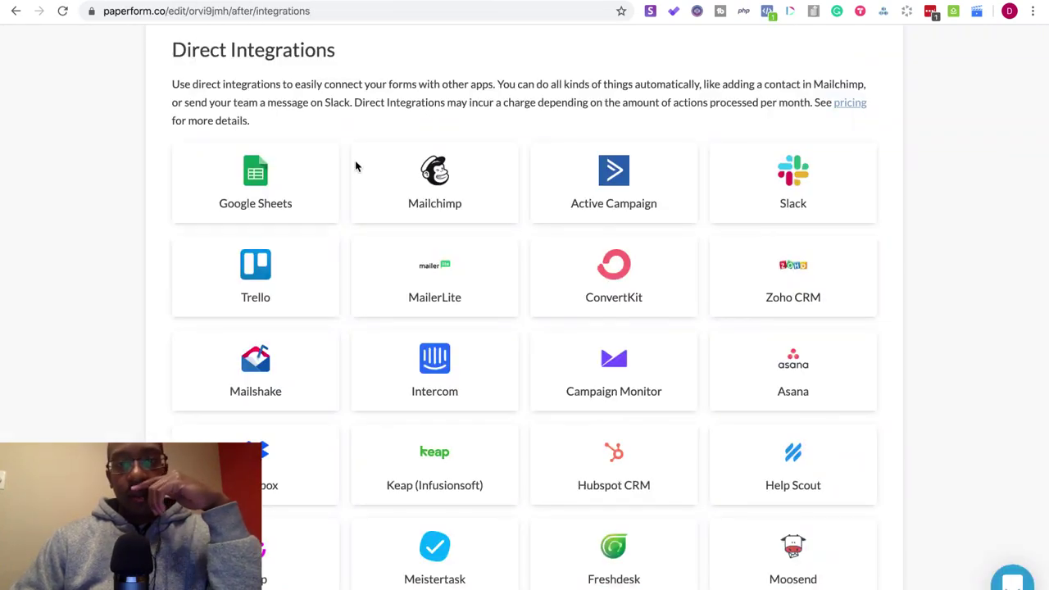
pyautogui.click(587, 281)
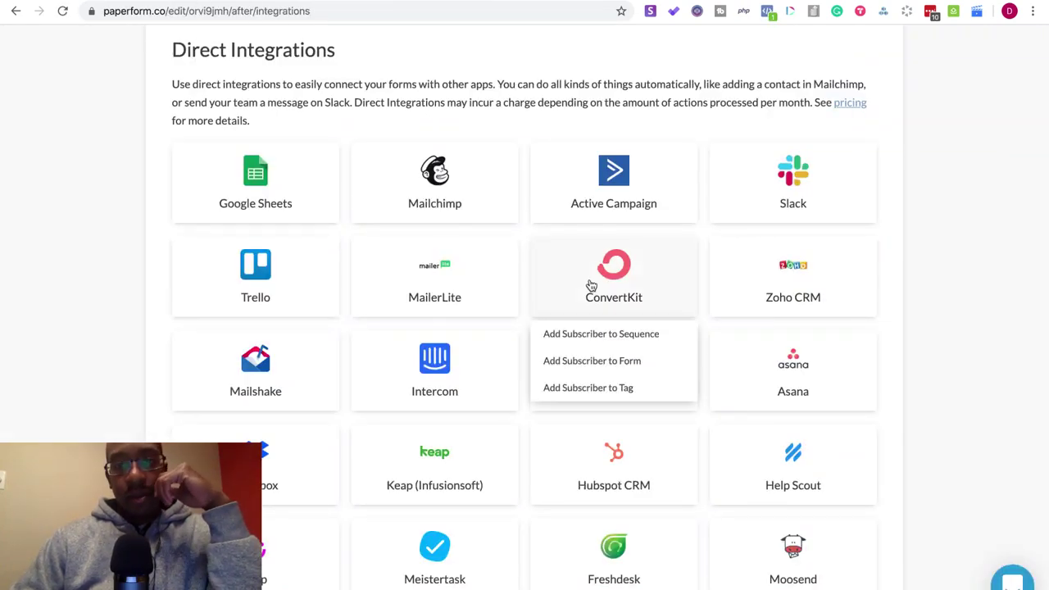
pyautogui.click(572, 387)
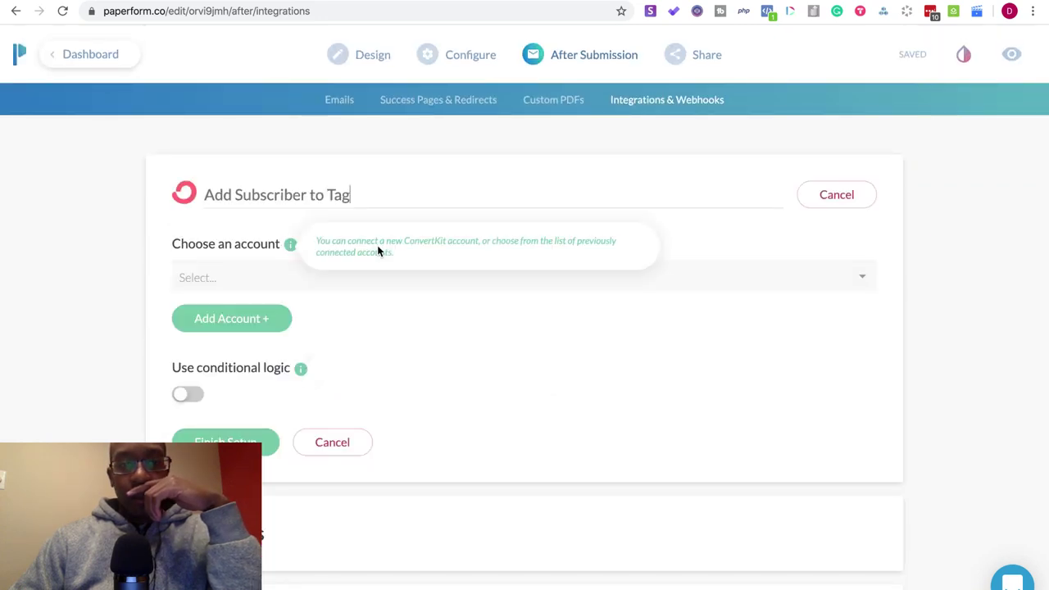
pyautogui.click(378, 286)
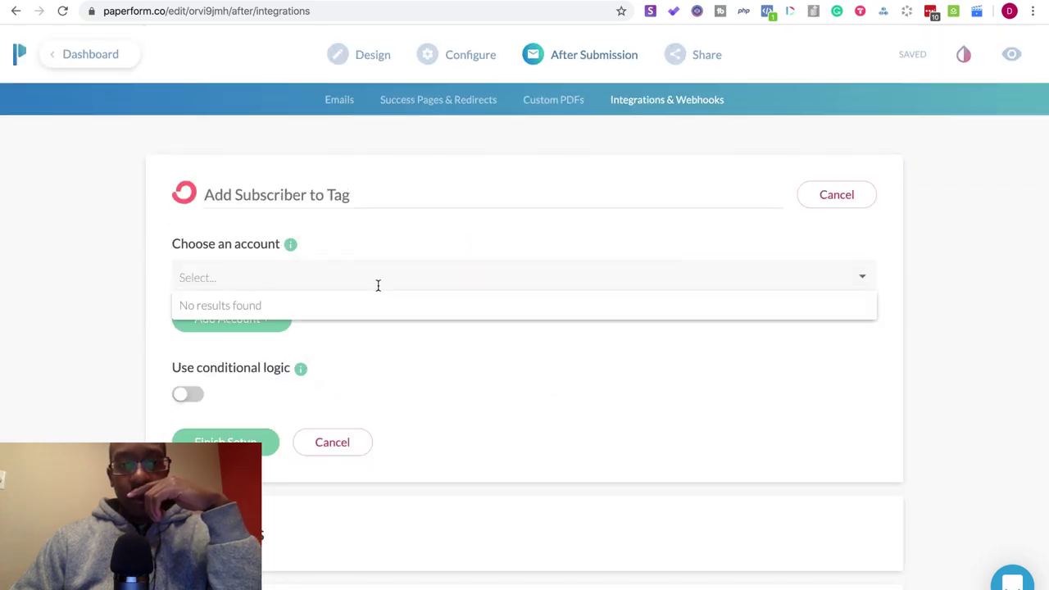
pyautogui.click(133, 313)
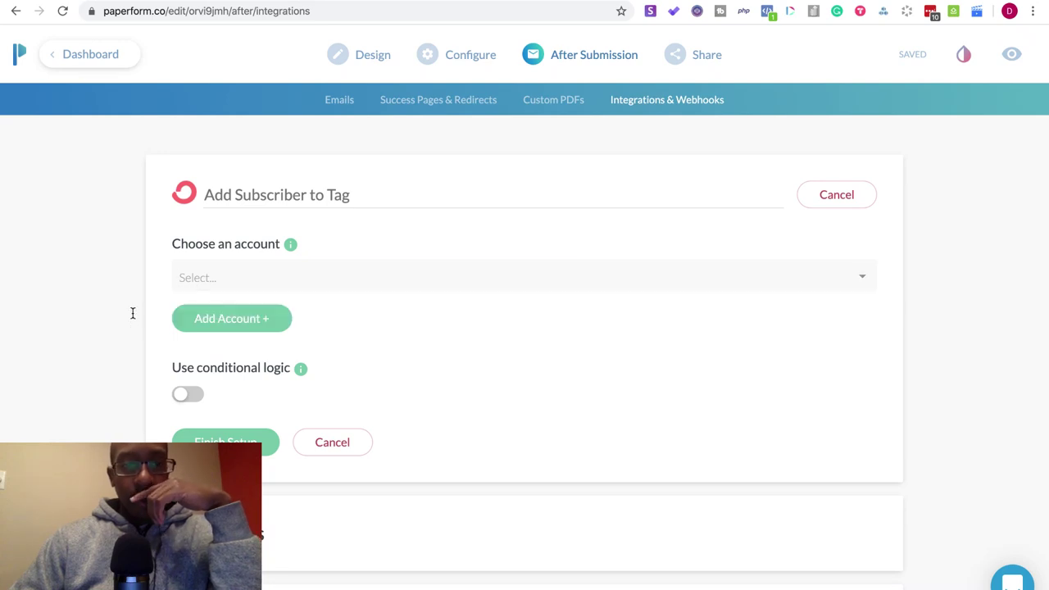
pyautogui.click(192, 316)
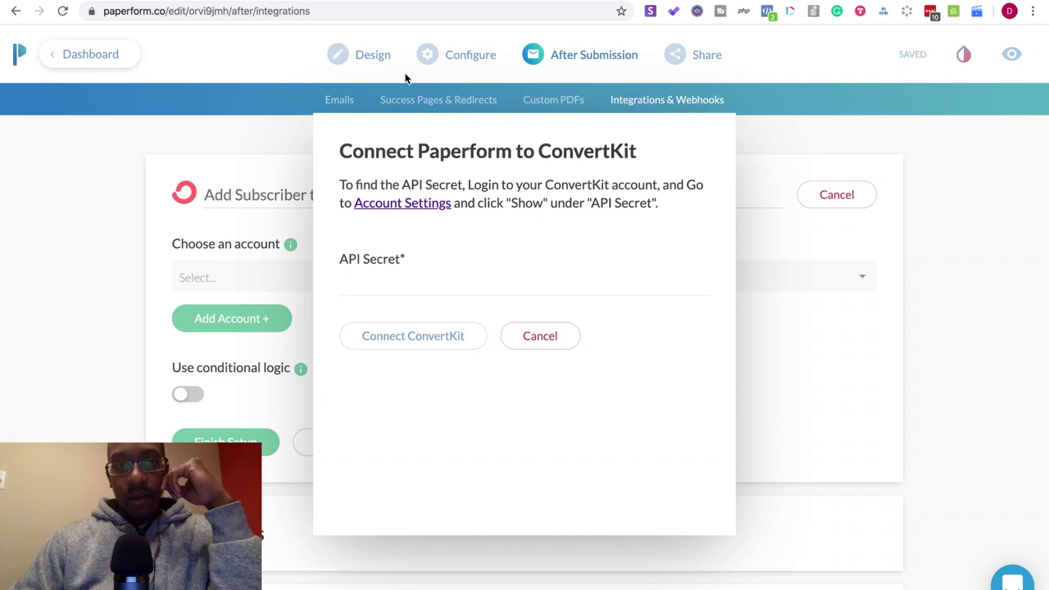
# - Go back to the ConvertKit Newsletter Signup tag page, check the account menu, and exit full-screen
pyautogui.hotkey('ctrl', 'Tab')
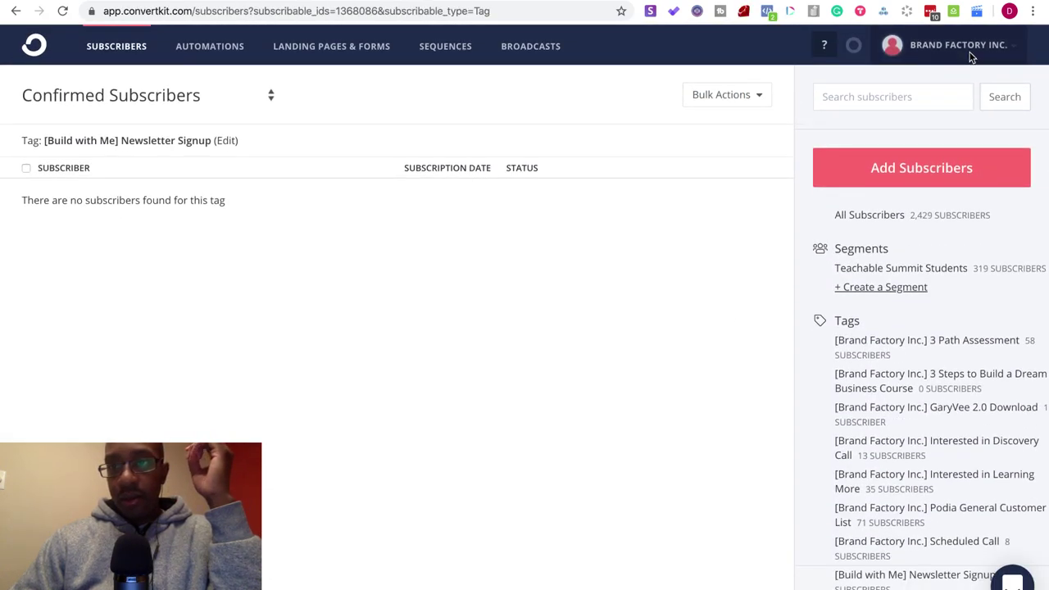
pyautogui.click(970, 54)
pyautogui.click(524, 409)
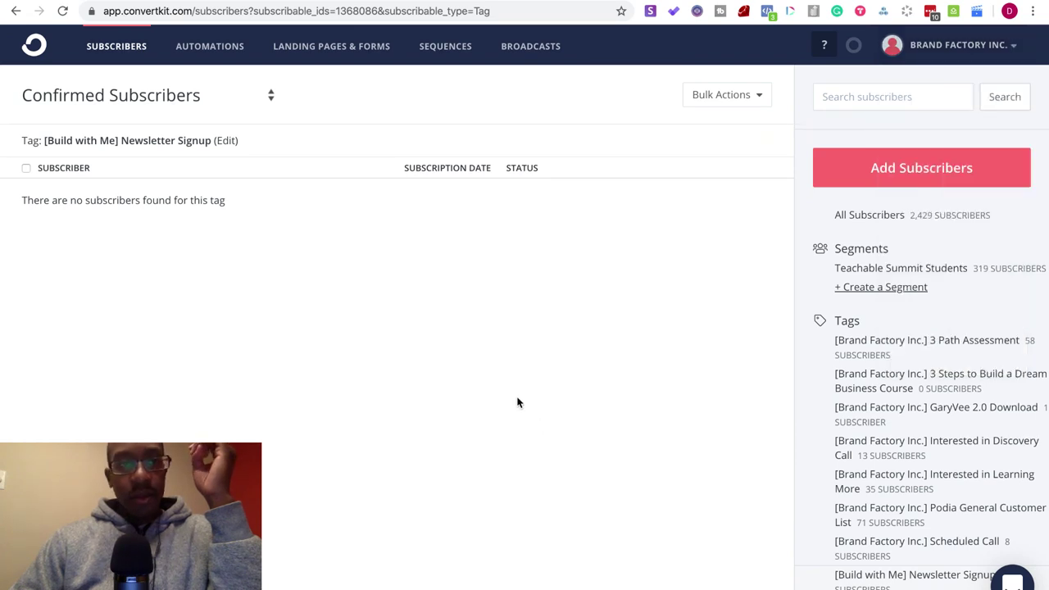
pyautogui.press('ctrl+super+f')
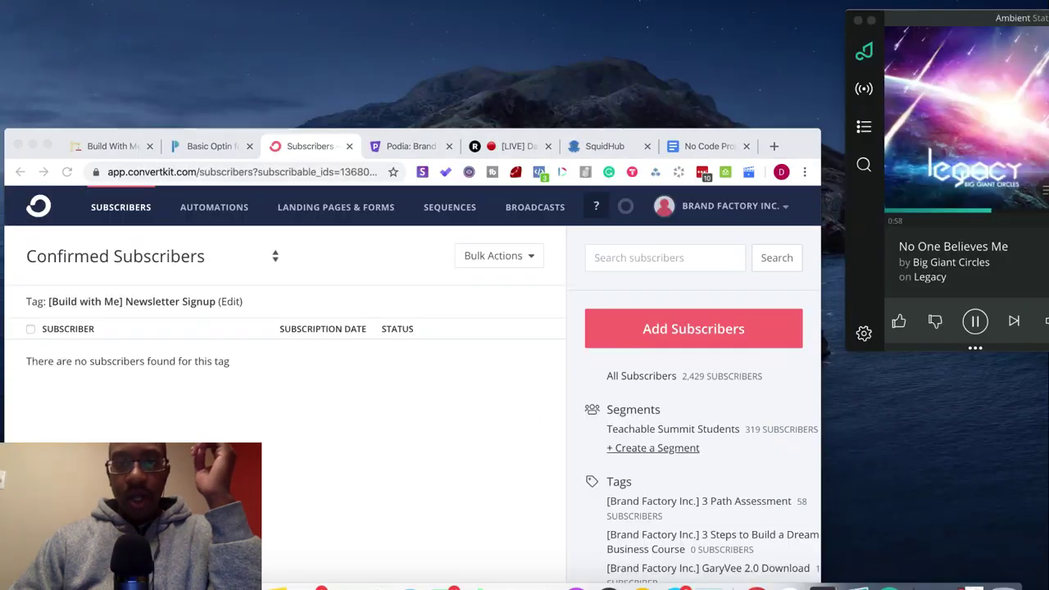
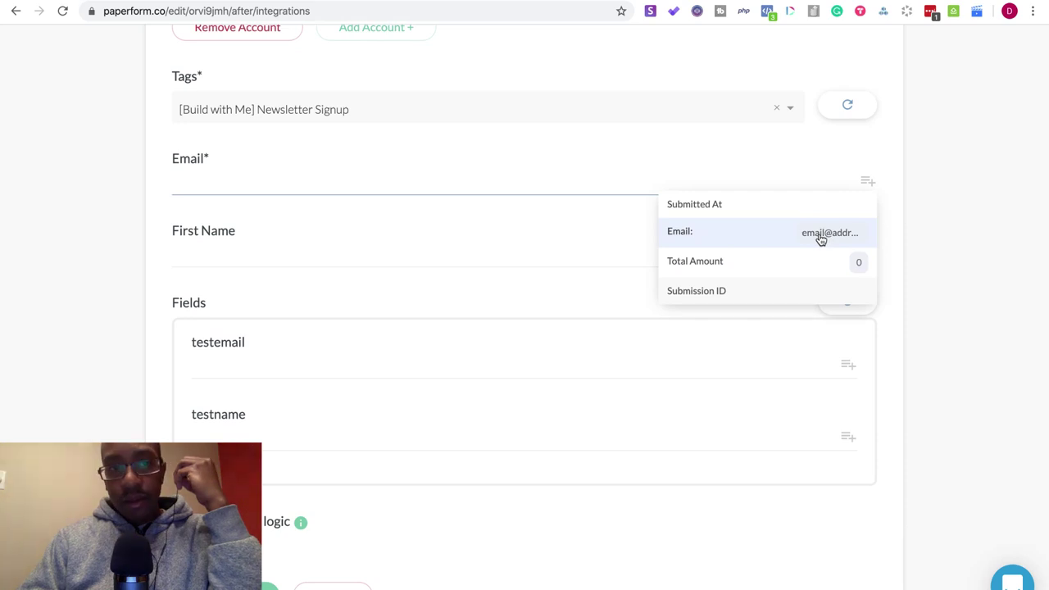
# - Map ConvertKit's Email to the form's Email answer, removing Submission ID so First Name stays empty
pyautogui.click(823, 235)
pyautogui.click(865, 252)
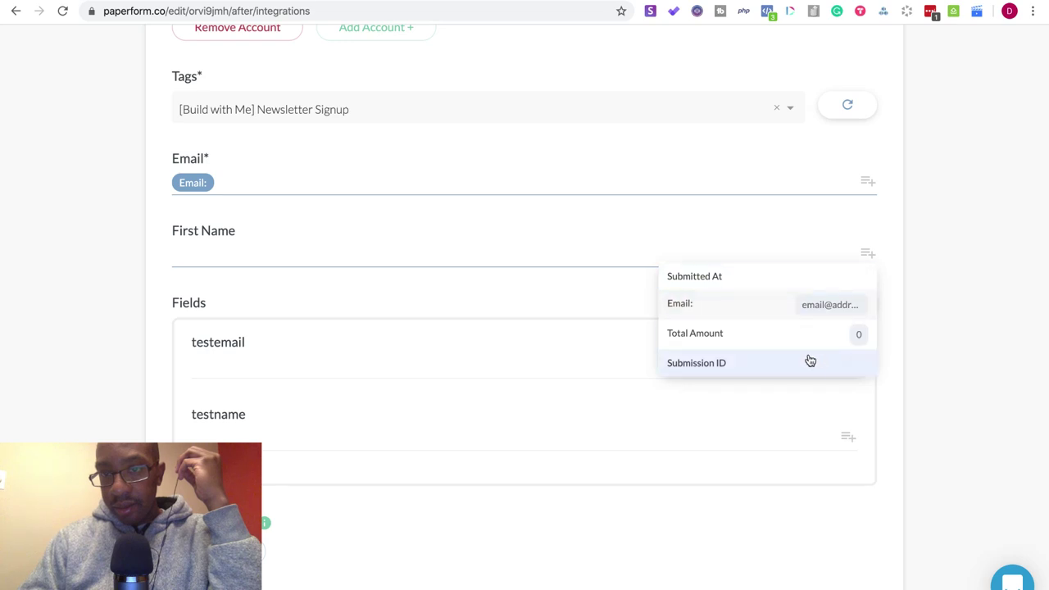
pyautogui.scroll(-1, 809, 360)
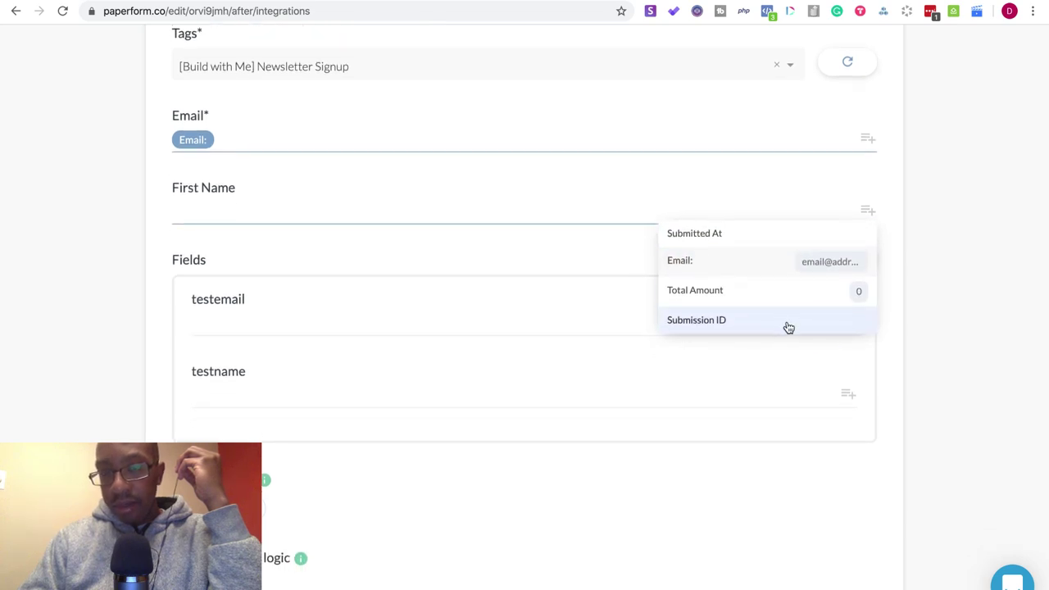
pyautogui.click(788, 328)
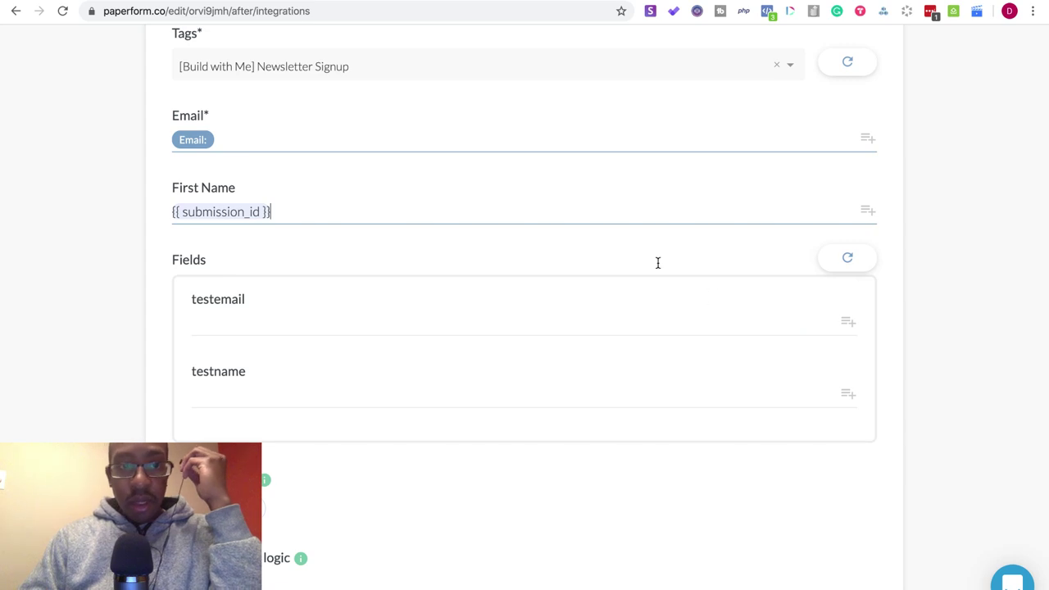
pyautogui.moveTo(302, 209); pyautogui.dragTo(166, 209)
pyautogui.press('BackSpace')
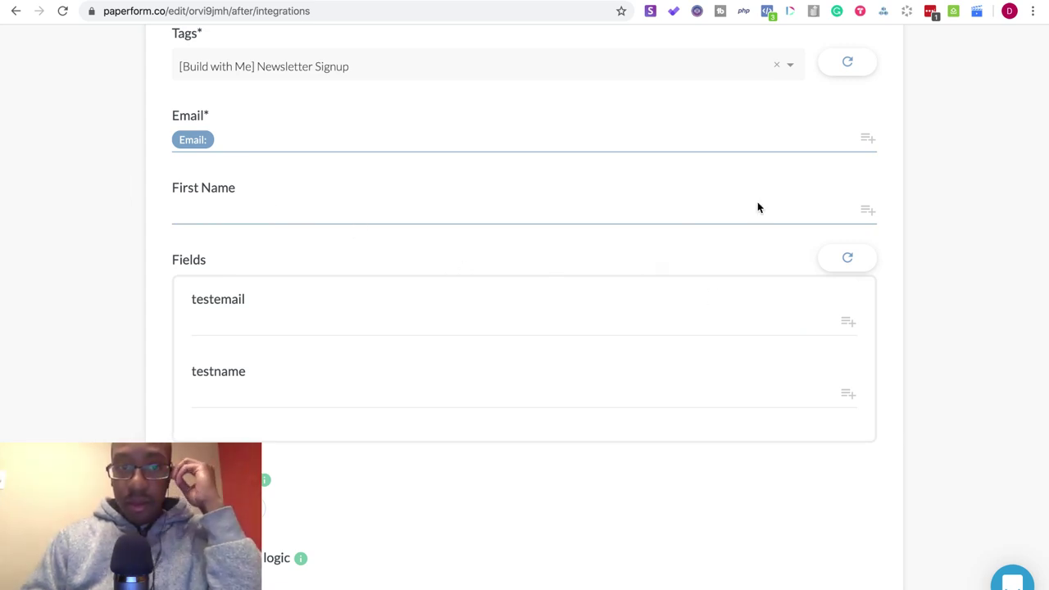
pyautogui.click(864, 217)
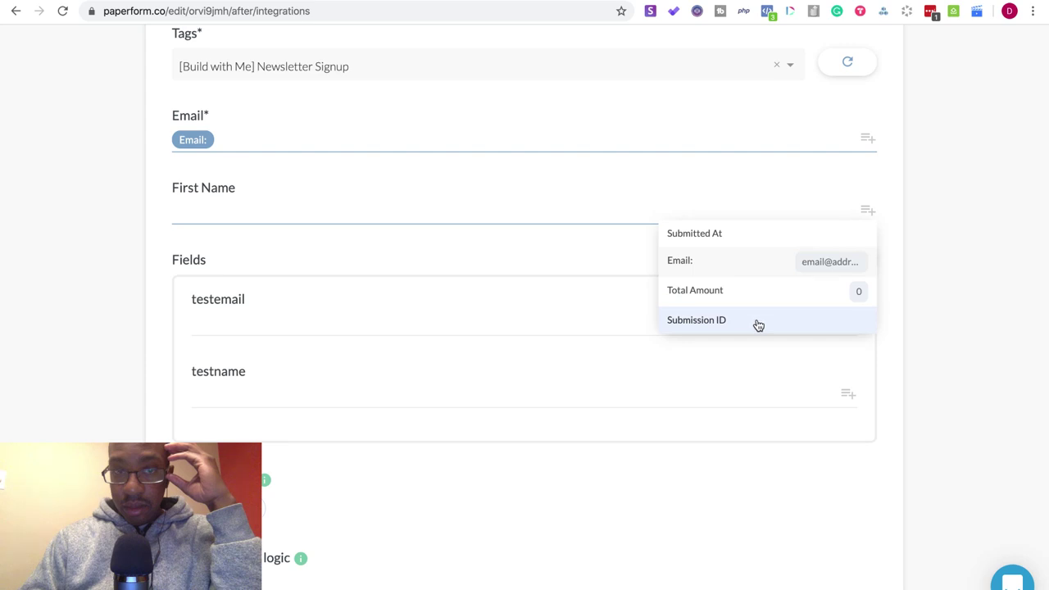
pyautogui.click(928, 229)
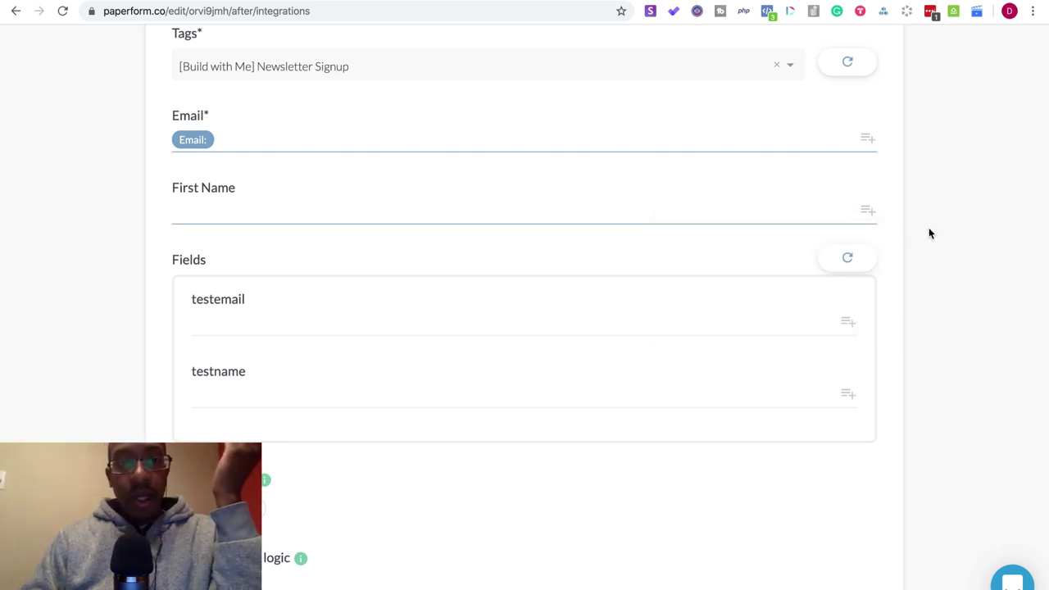
pyautogui.scroll(5, 928, 233)
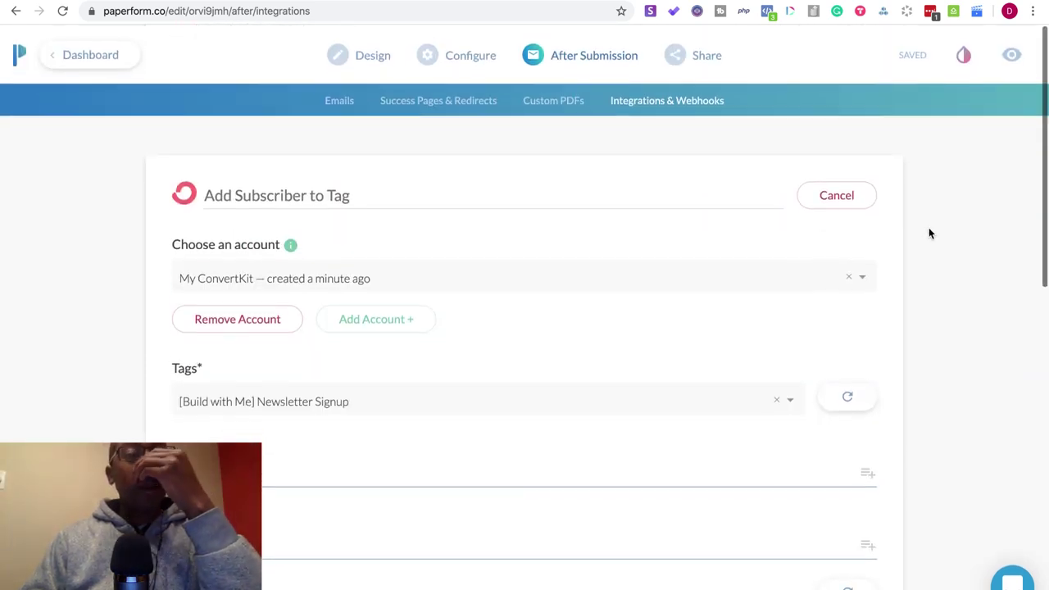
pyautogui.scroll(-10, 928, 234)
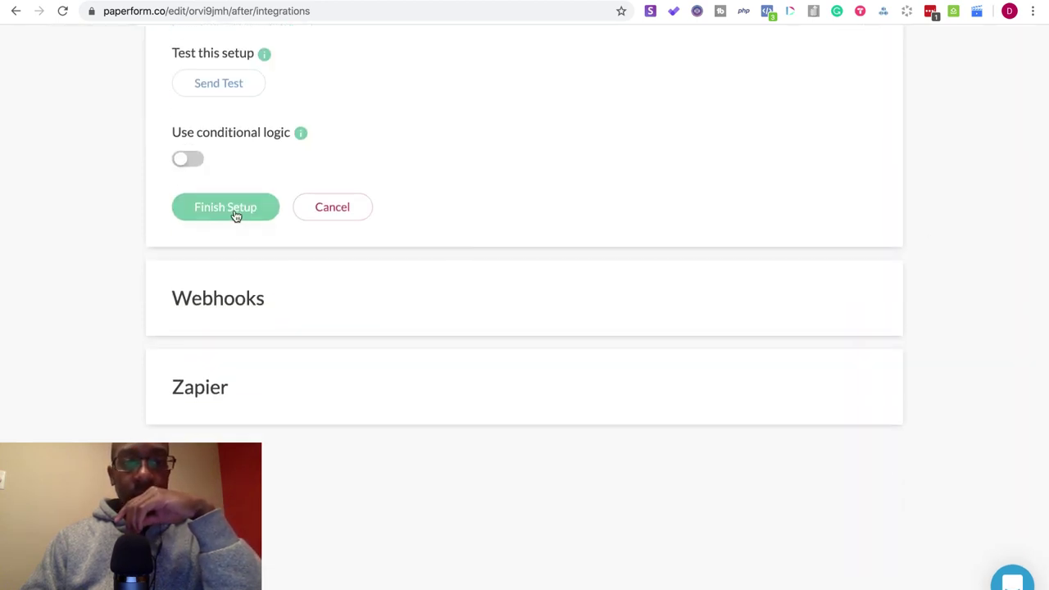
# - Finish the current ConvertKit integration setup without sending a test
pyautogui.click(236, 215)
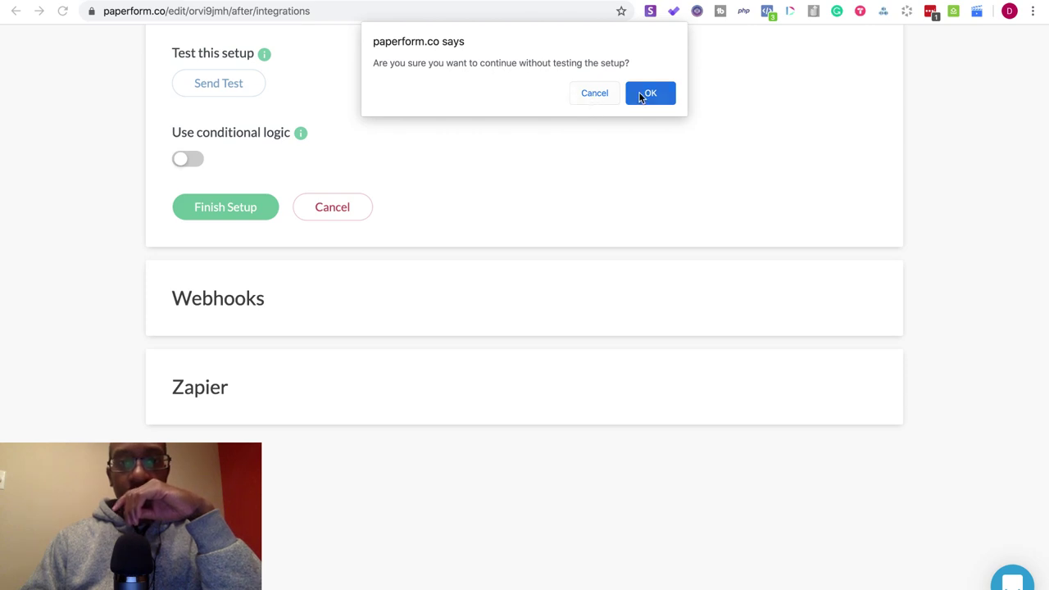
pyautogui.click(594, 92)
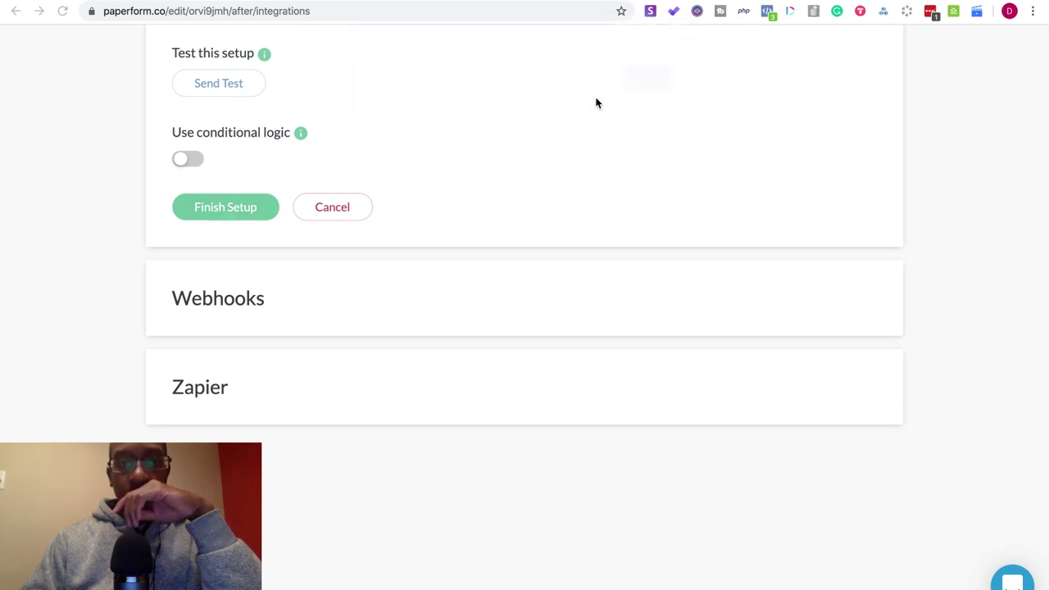
pyautogui.scroll(10, 632, 180)
pyautogui.scroll(-2, 632, 180)
pyautogui.scroll(-1, 631, 180)
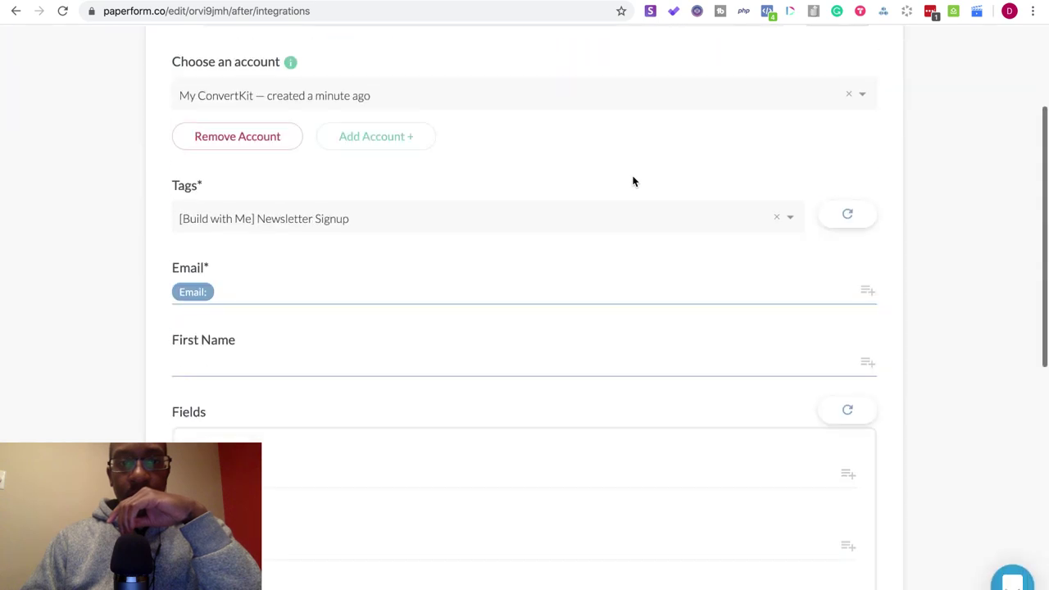
pyautogui.scroll(-7, 631, 180)
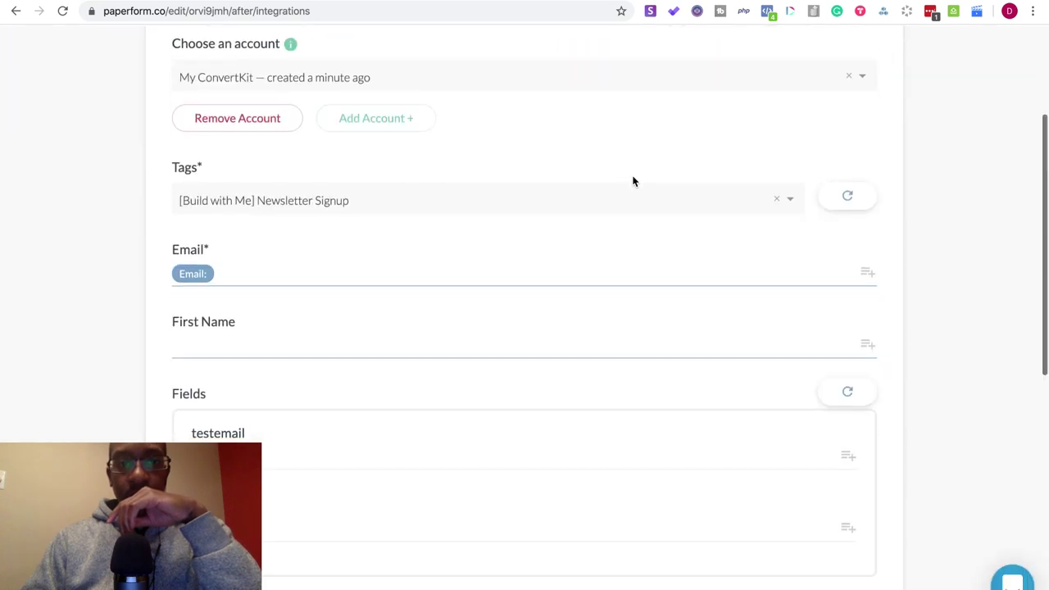
pyautogui.click(264, 211)
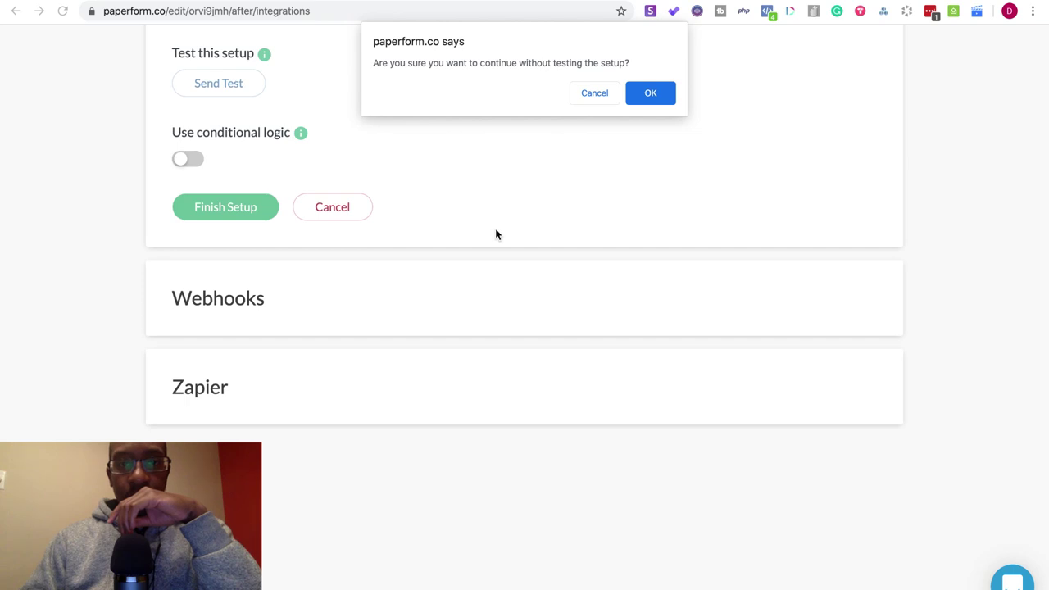
pyautogui.click(656, 100)
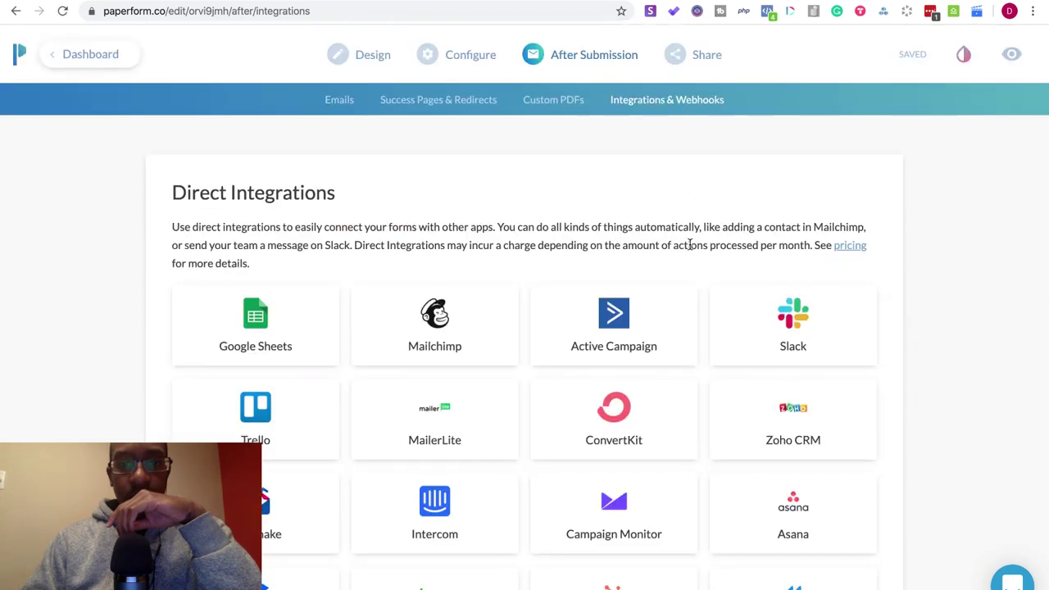
pyautogui.scroll(-5, 689, 245)
# - Start a ConvertKit Add Subscriber to Tag action with the [Build with Me] Newsletter Signup tag and Email mapped
pyautogui.click(657, 232)
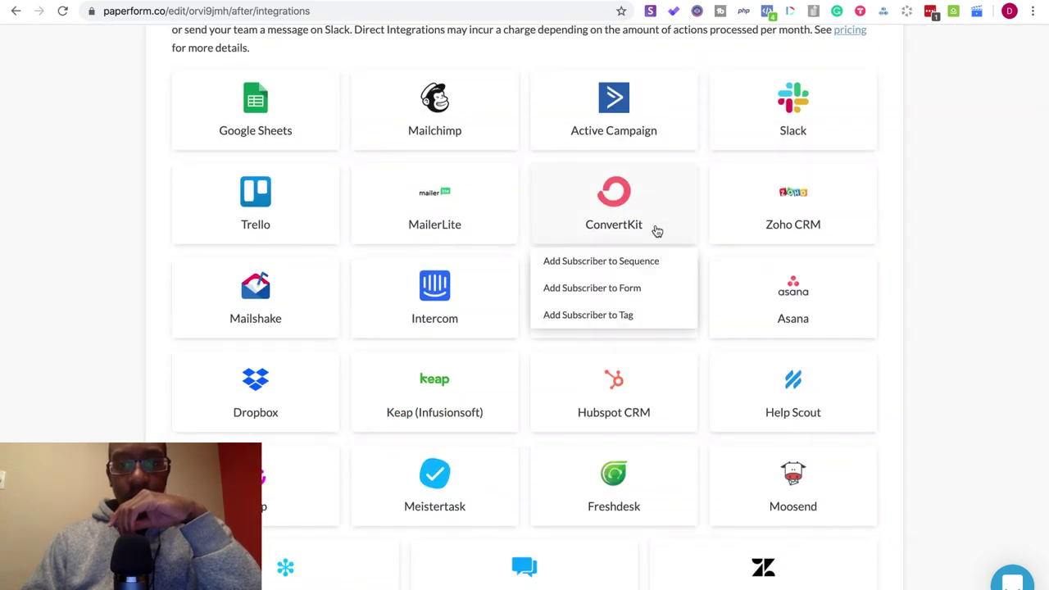
pyautogui.click(649, 315)
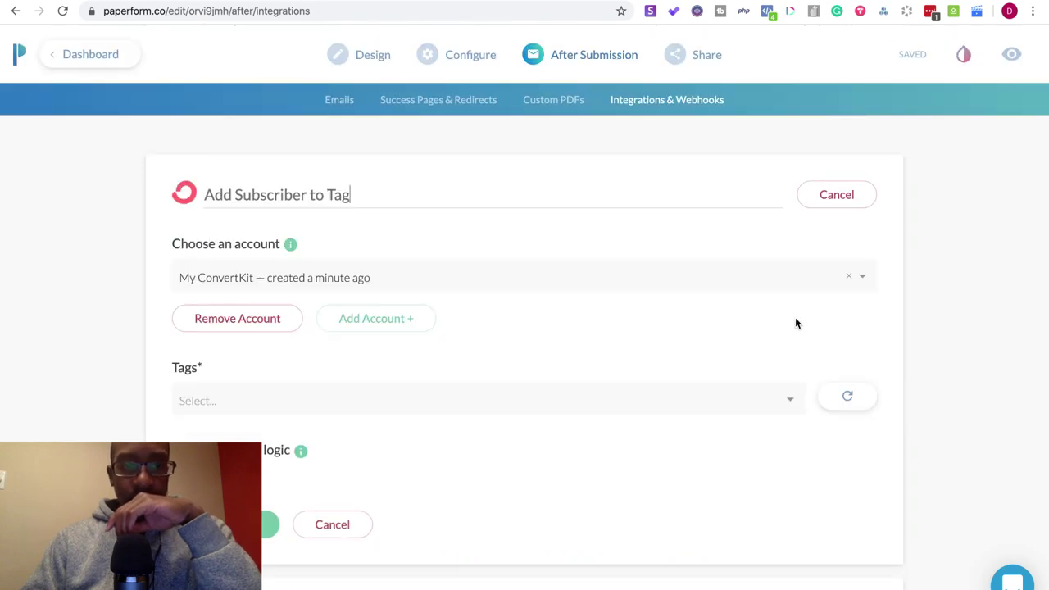
pyautogui.scroll(-3, 921, 351)
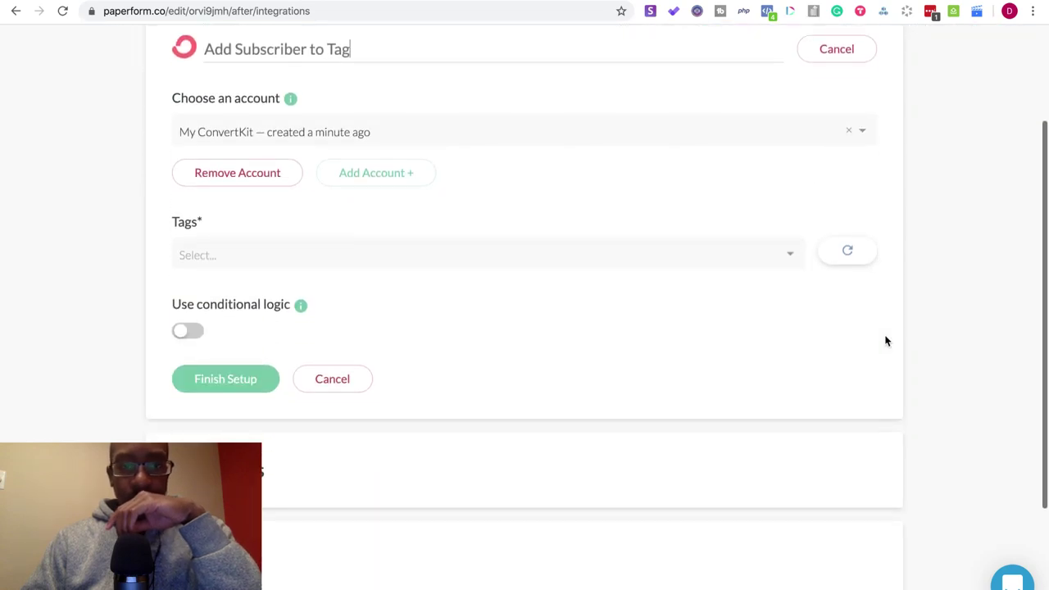
pyautogui.click(763, 254)
pyautogui.scroll(-10, 489, 365)
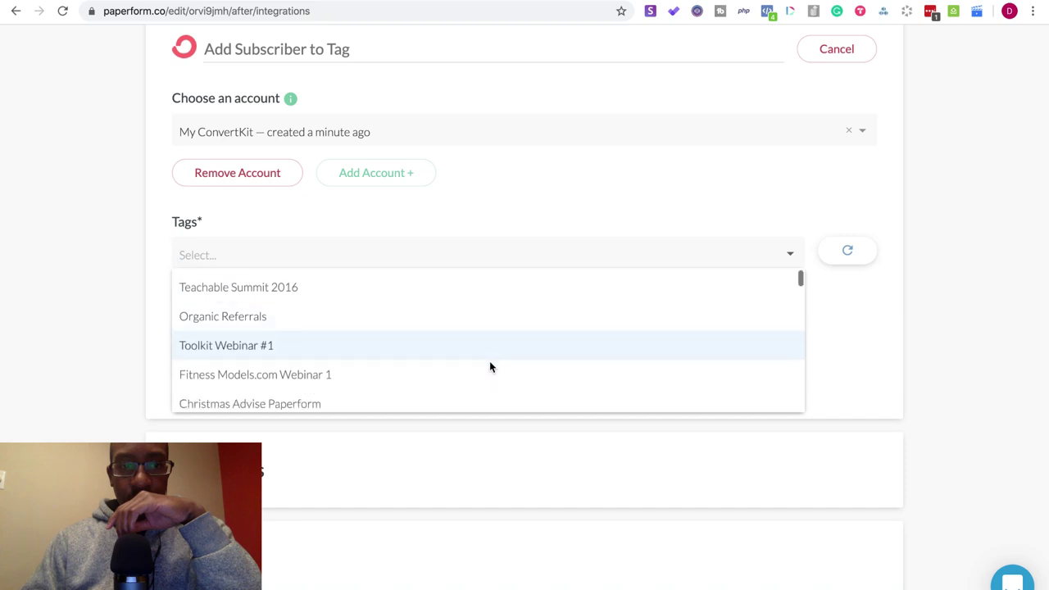
pyautogui.scroll(-10, 489, 365)
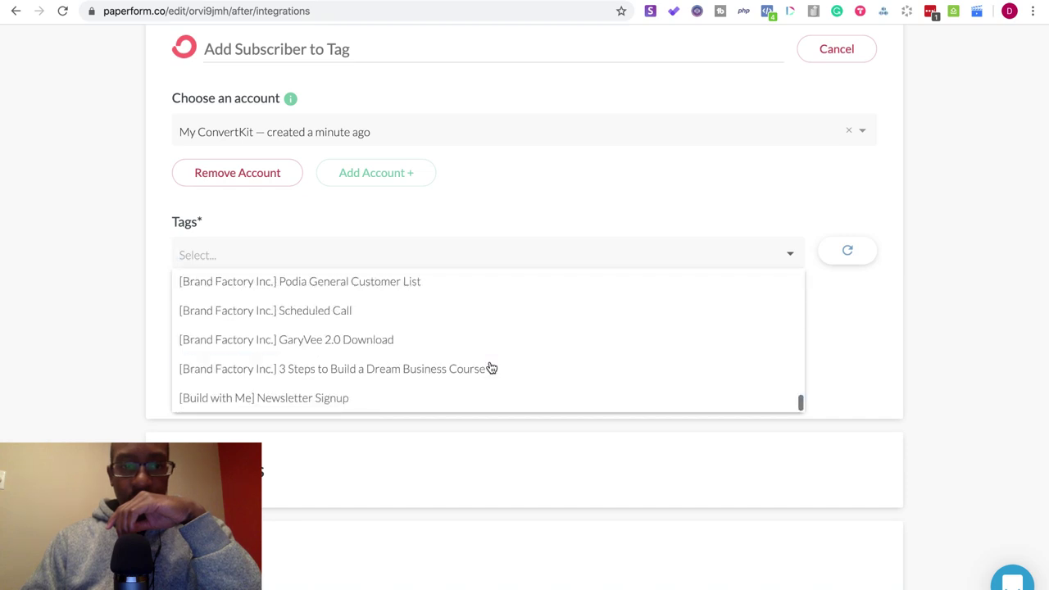
pyautogui.click(339, 402)
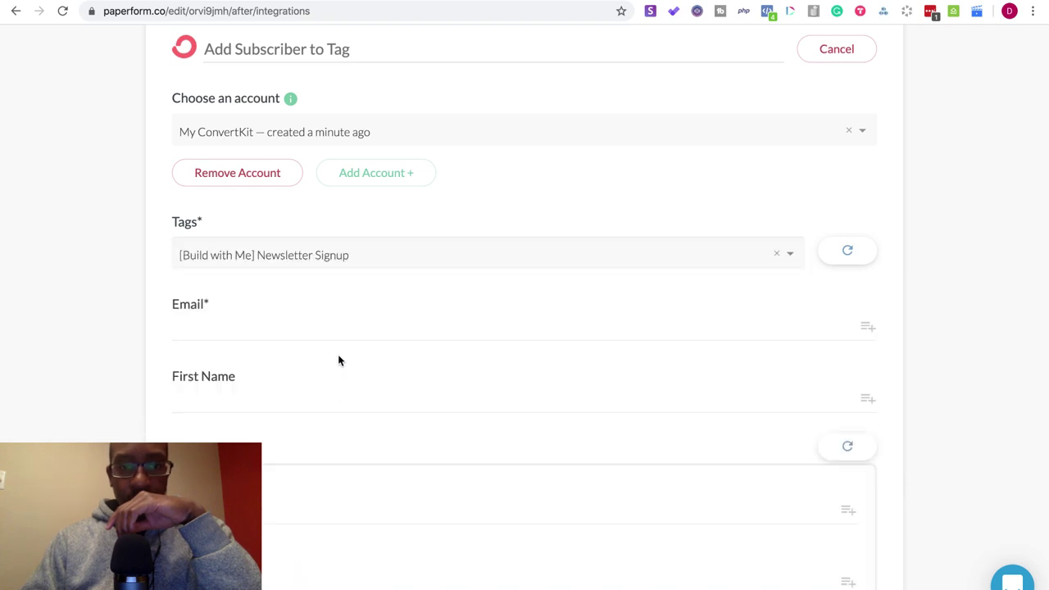
pyautogui.scroll(-2, 339, 360)
pyautogui.click(866, 256)
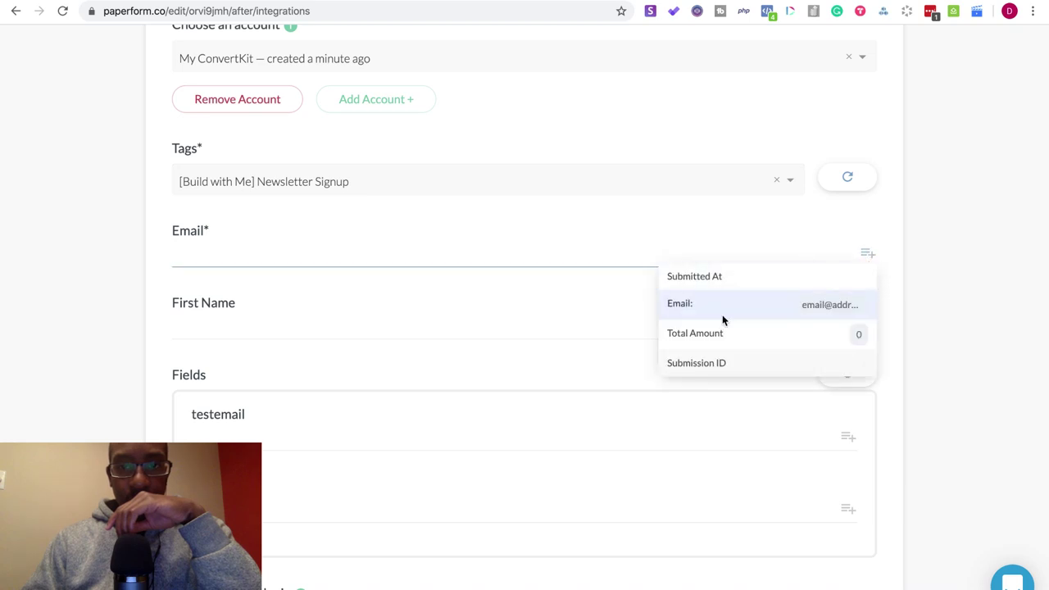
pyautogui.click(688, 304)
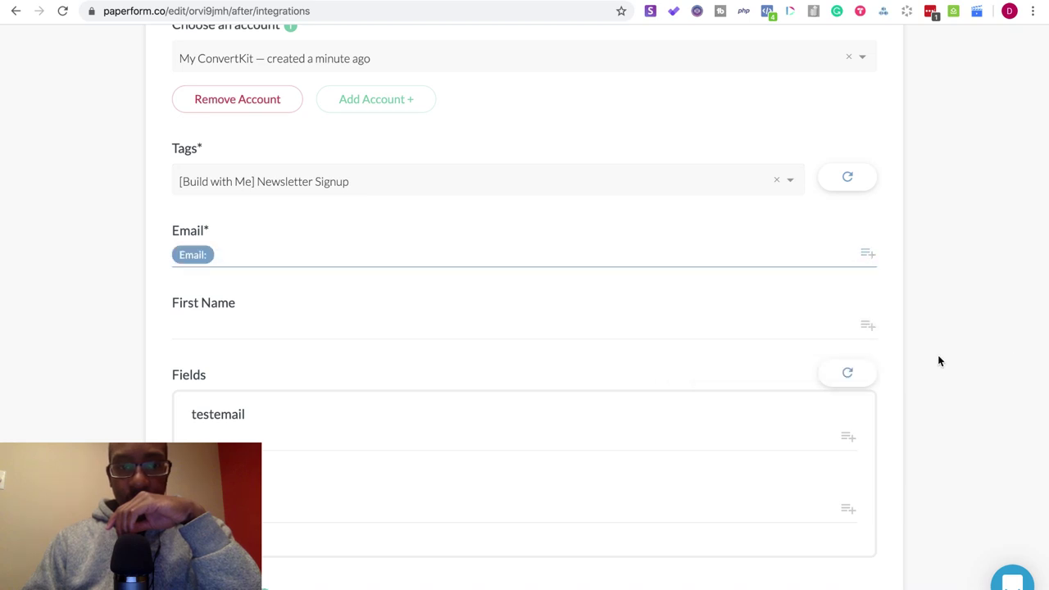
pyautogui.scroll(-6, 933, 353)
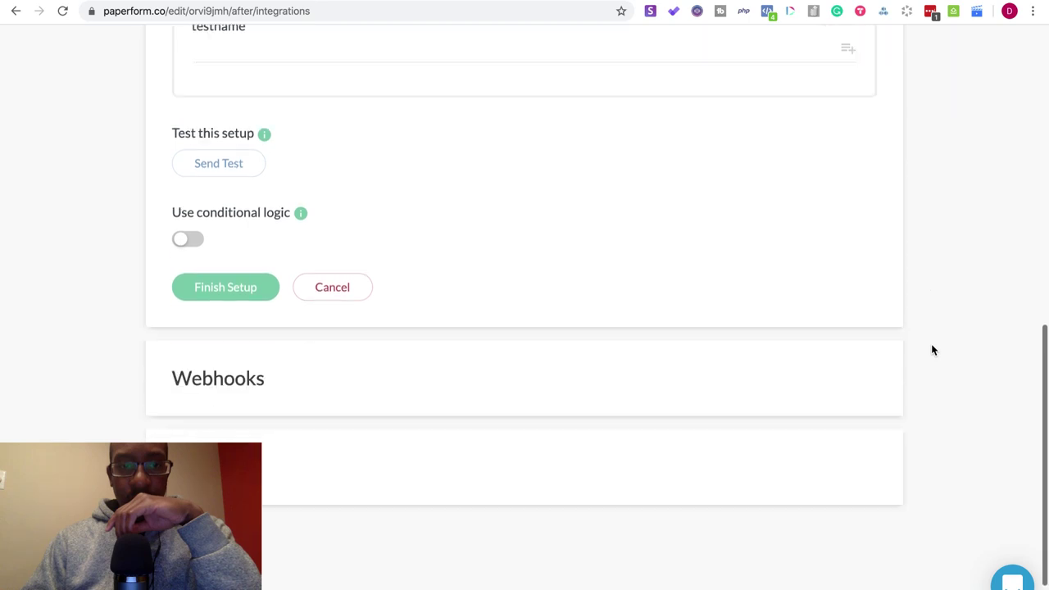
# - Rename the integration to 'Add Subscriber to Tag [Newsletter]'
pyautogui.scroll(10, 672, 302)
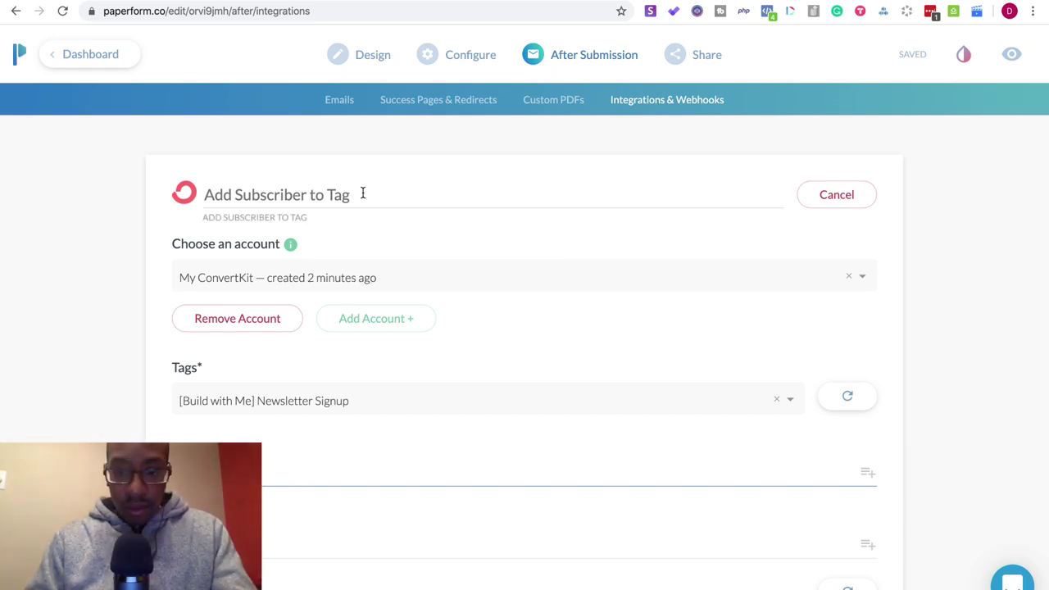
pyautogui.write('[Newsletter]')
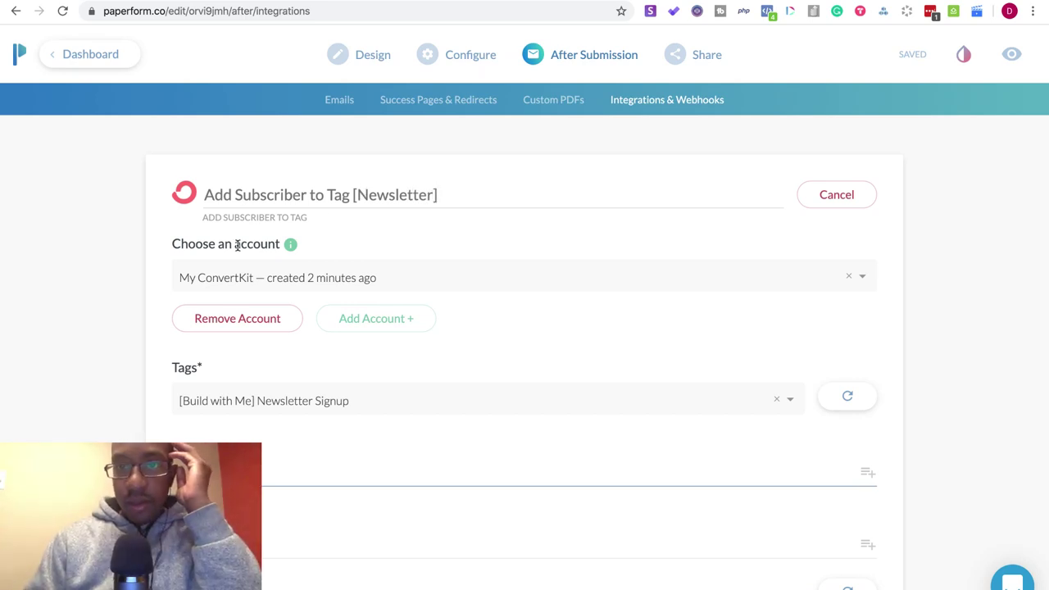
pyautogui.scroll(-1, 159, 231)
# - Send a test of the setup, which fails because the form has no submissions yet
pyautogui.scroll(-2, 160, 238)
pyautogui.scroll(-2, 160, 236)
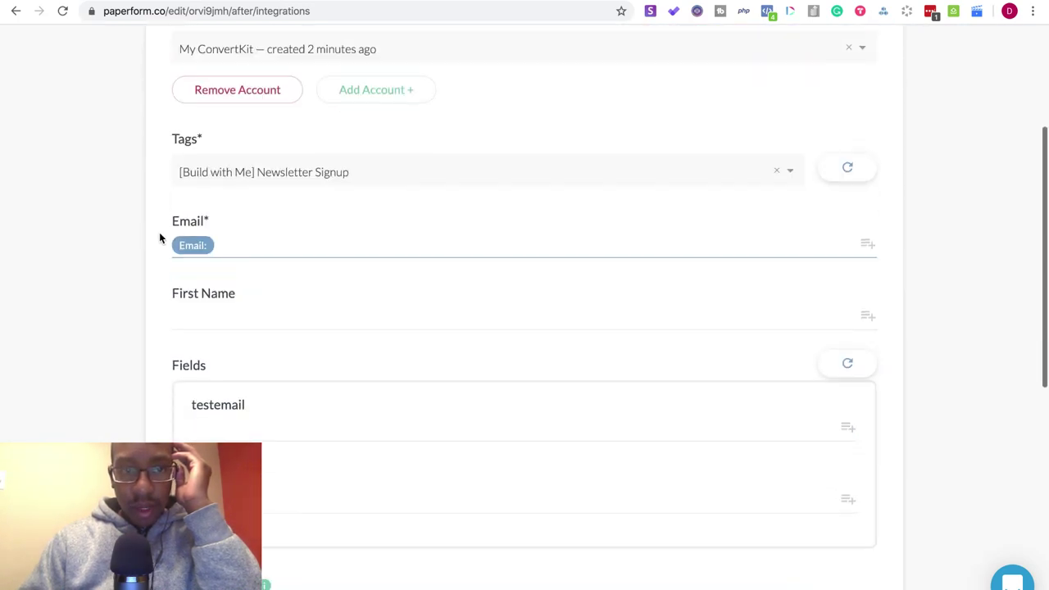
pyautogui.scroll(-4, 160, 238)
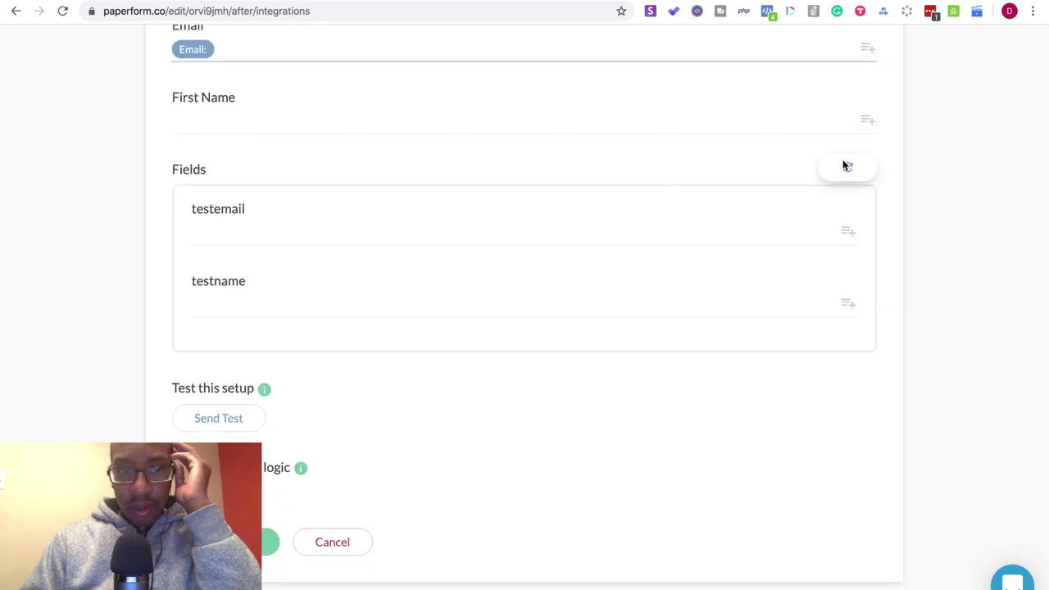
pyautogui.scroll(-2, 313, 283)
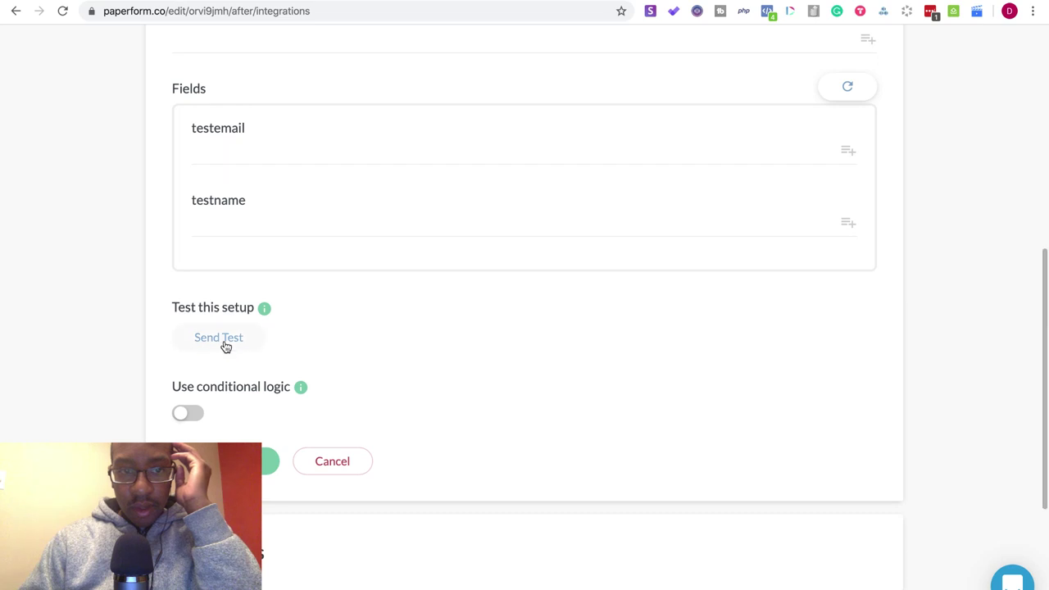
pyautogui.click(225, 344)
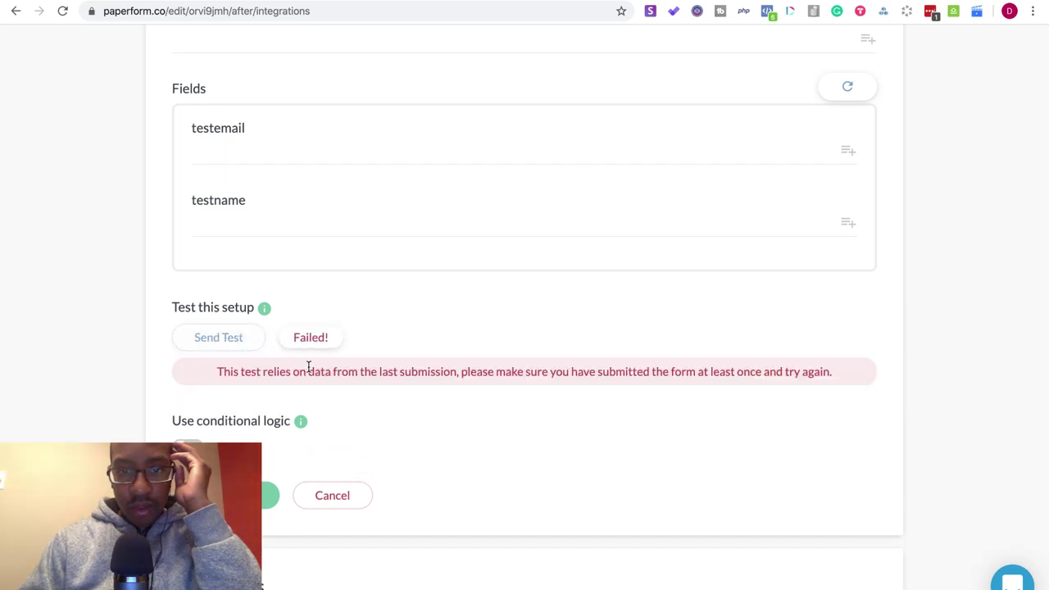
pyautogui.scroll(-5, 309, 369)
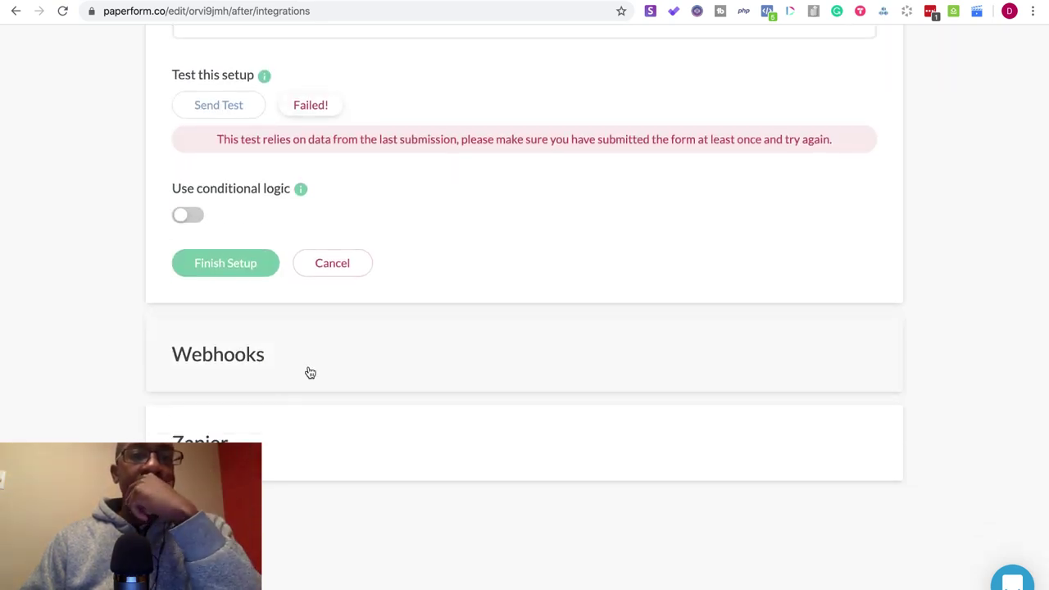
pyautogui.scroll(15, 309, 373)
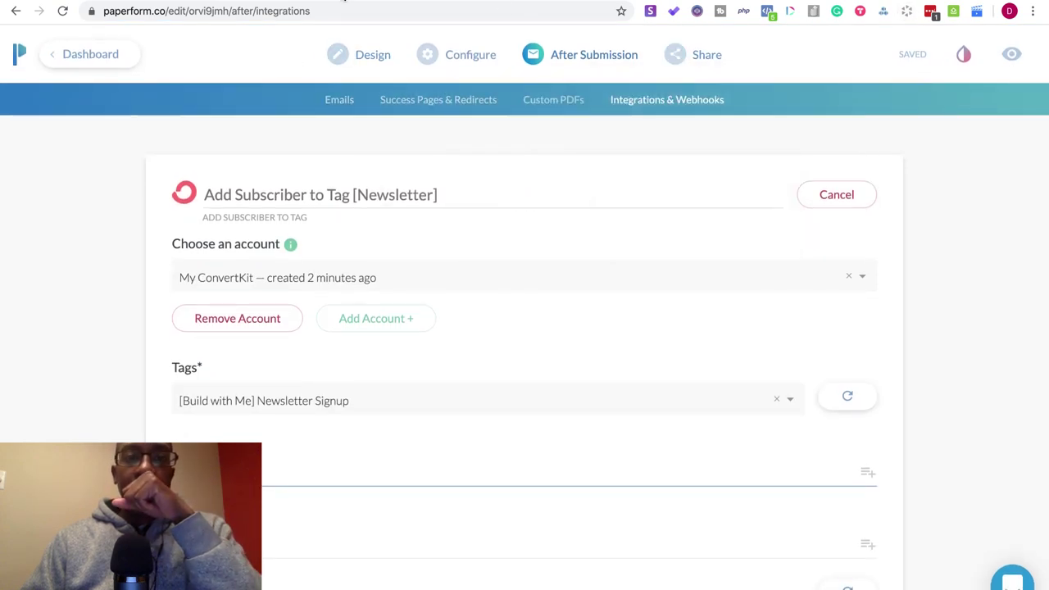
# - Switch over to the Notion Build With Me page
pyautogui.hotkey('ctrl', 'Tab')
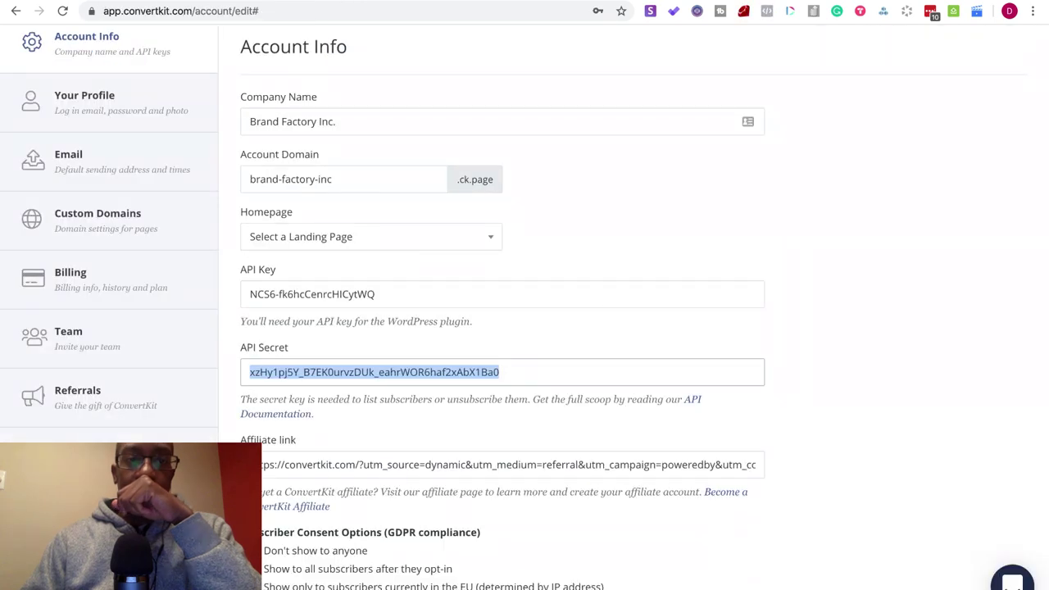
pyautogui.hotkey('ctrl', 'Tab')
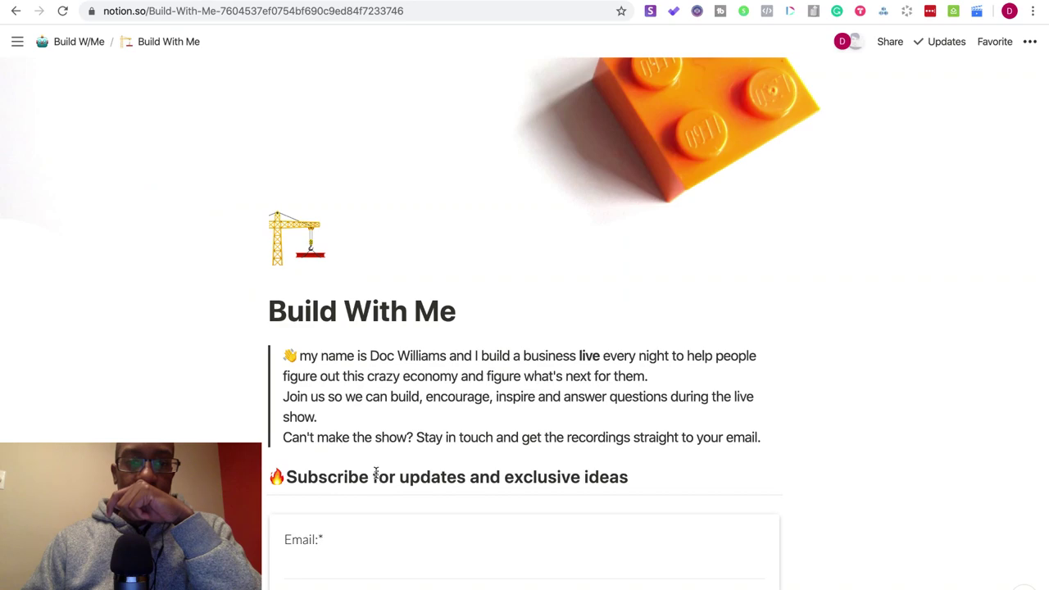
pyautogui.hotkey('ctrl', 'Tab')
pyautogui.scroll(-10, 353, 344)
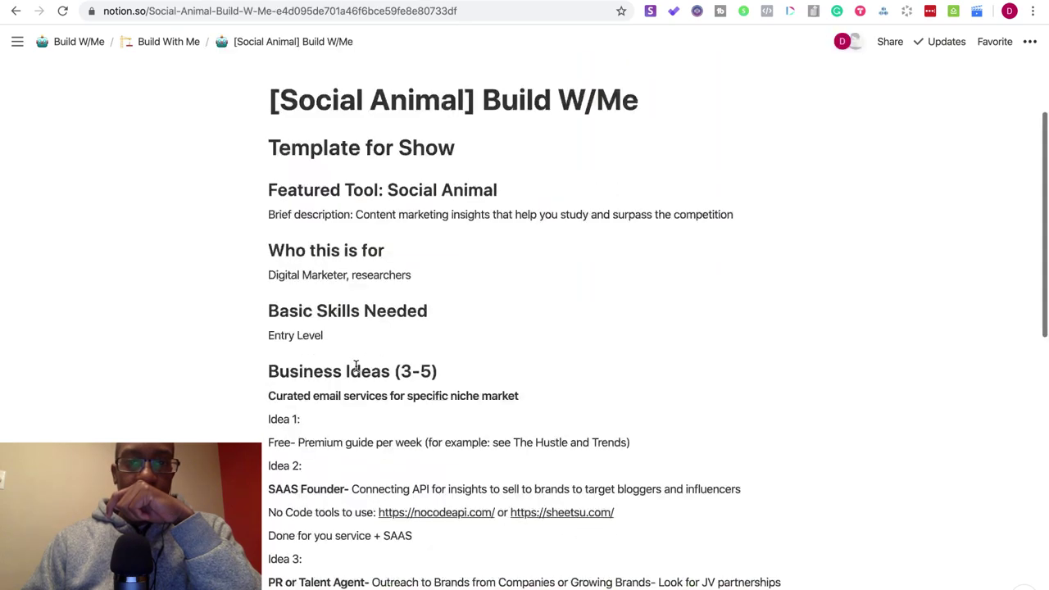
pyautogui.scroll(10, 356, 366)
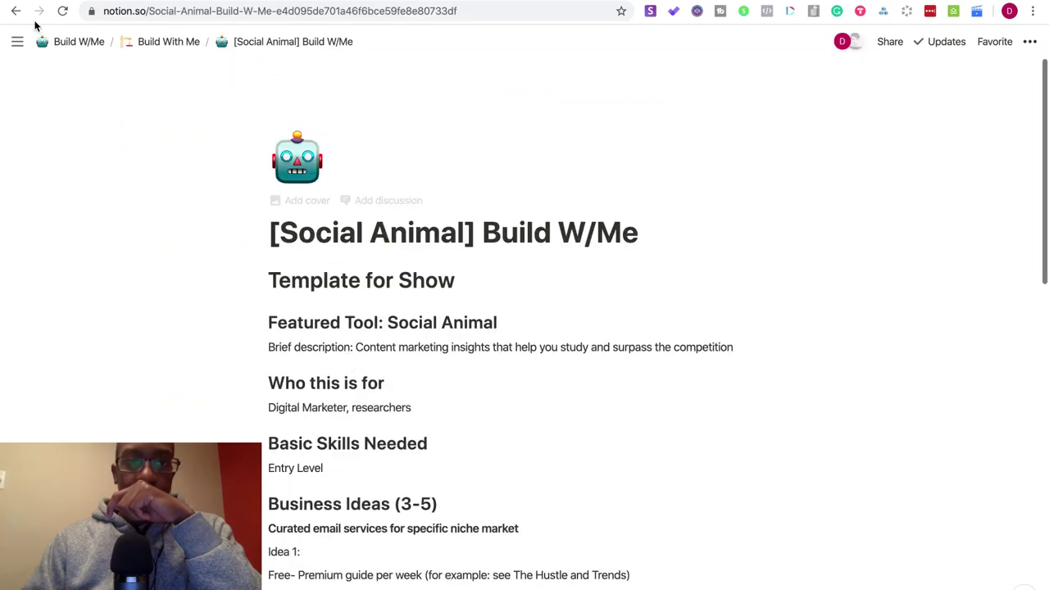
pyautogui.click(16, 12)
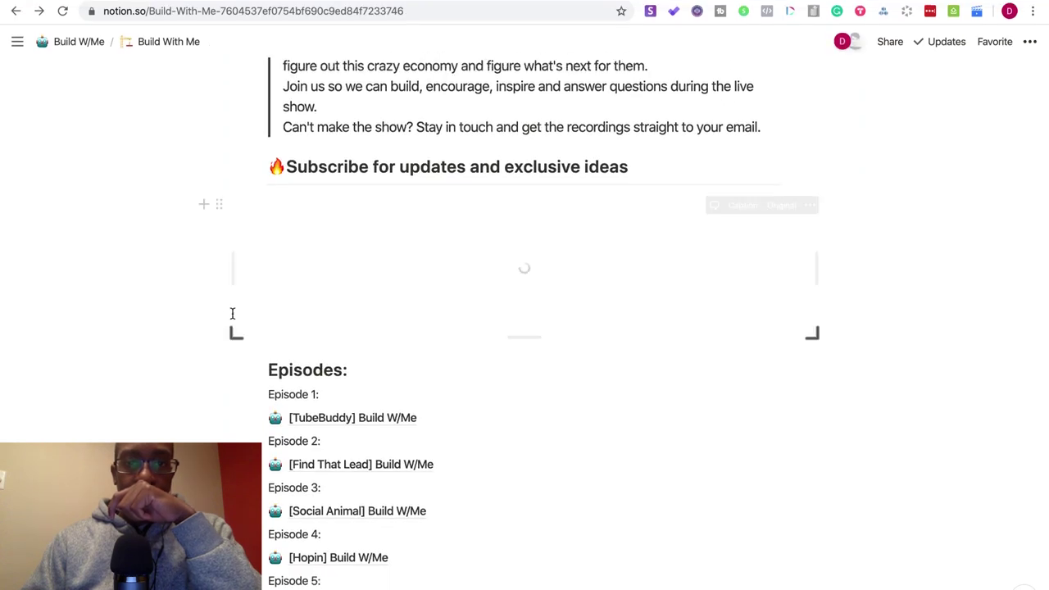
# - Submit a test email address through the embedded signup form, then return to Paperform
pyautogui.click(352, 235)
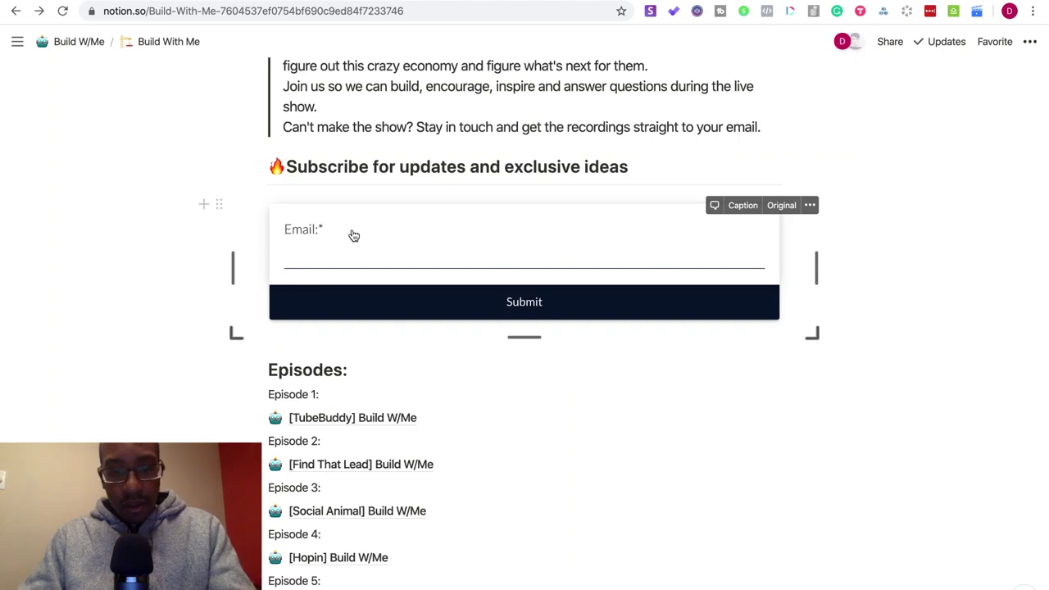
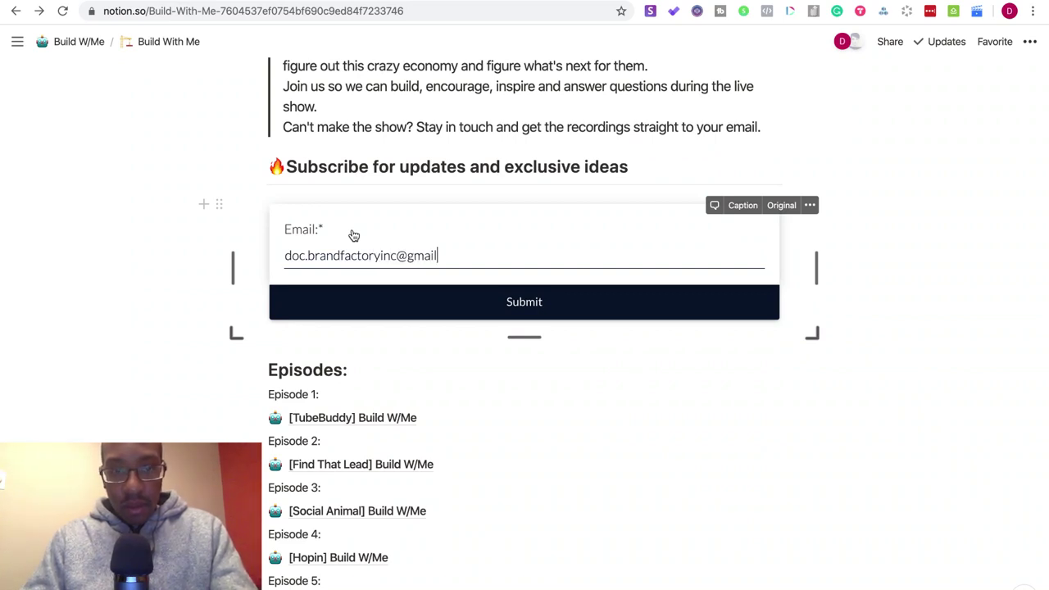
pyautogui.click(310, 302)
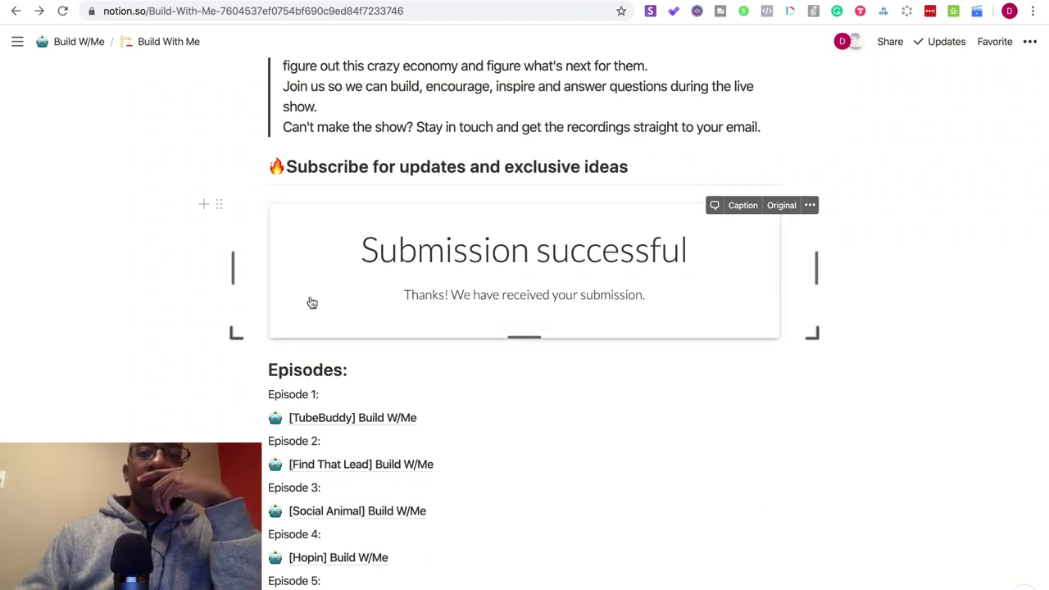
pyautogui.scroll(-2, 316, 394)
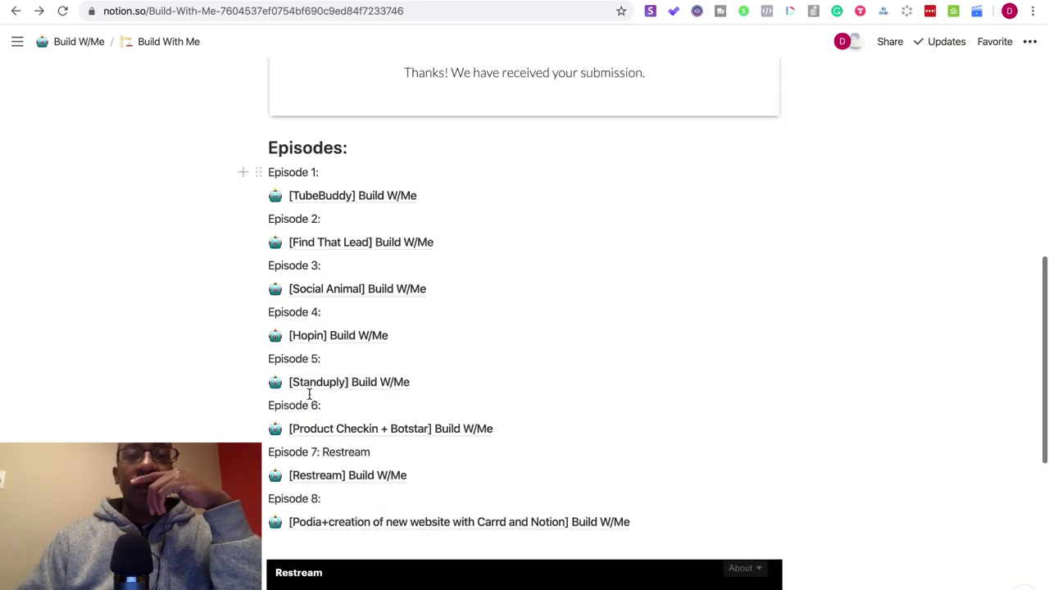
pyautogui.scroll(10, 308, 394)
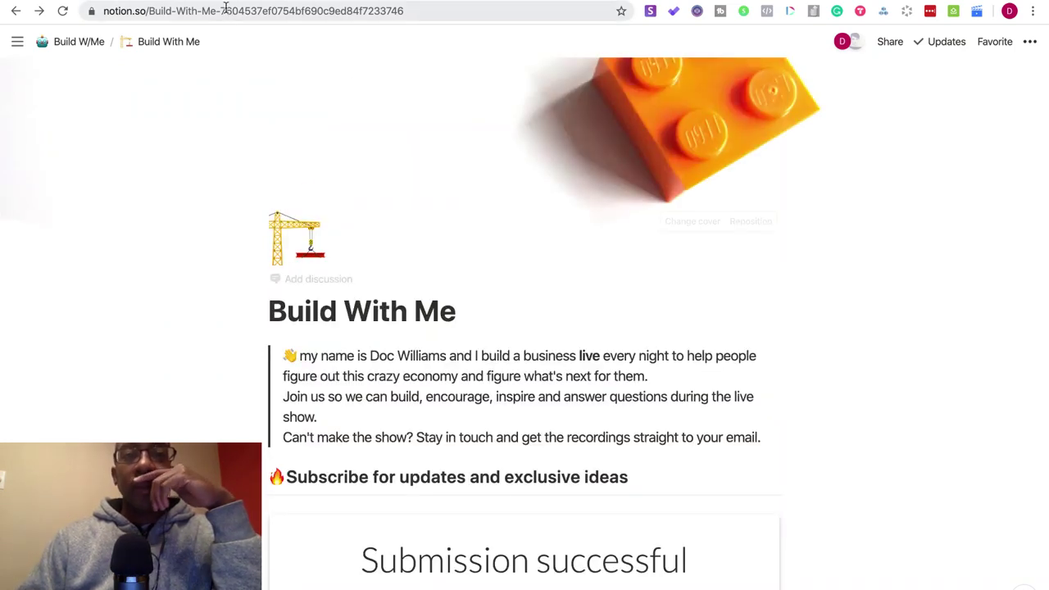
pyautogui.hotkey('ctrl', 'Tab')
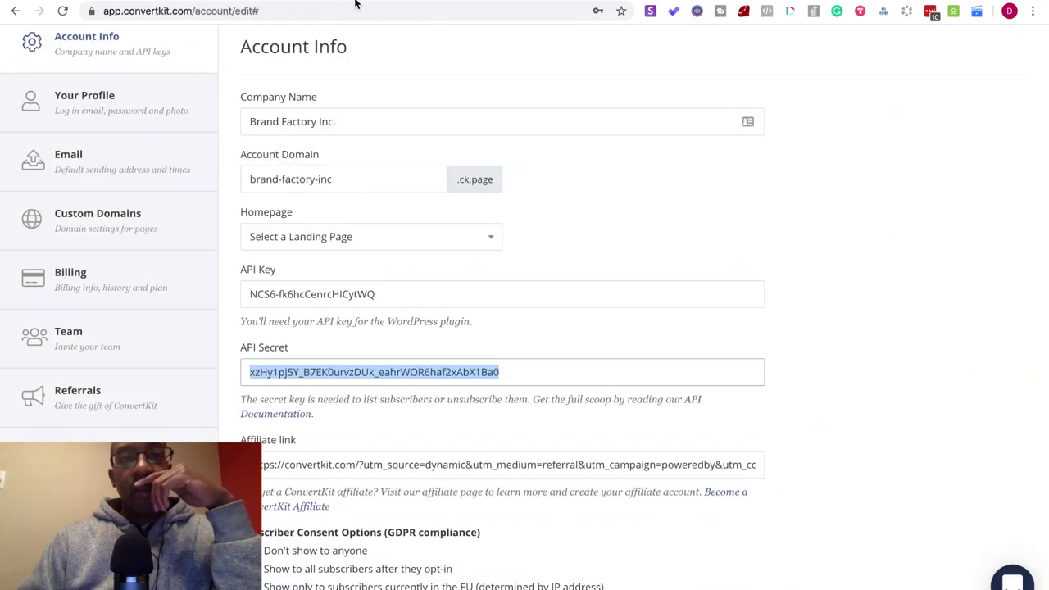
pyautogui.hotkey('ctrl', 'Tab')
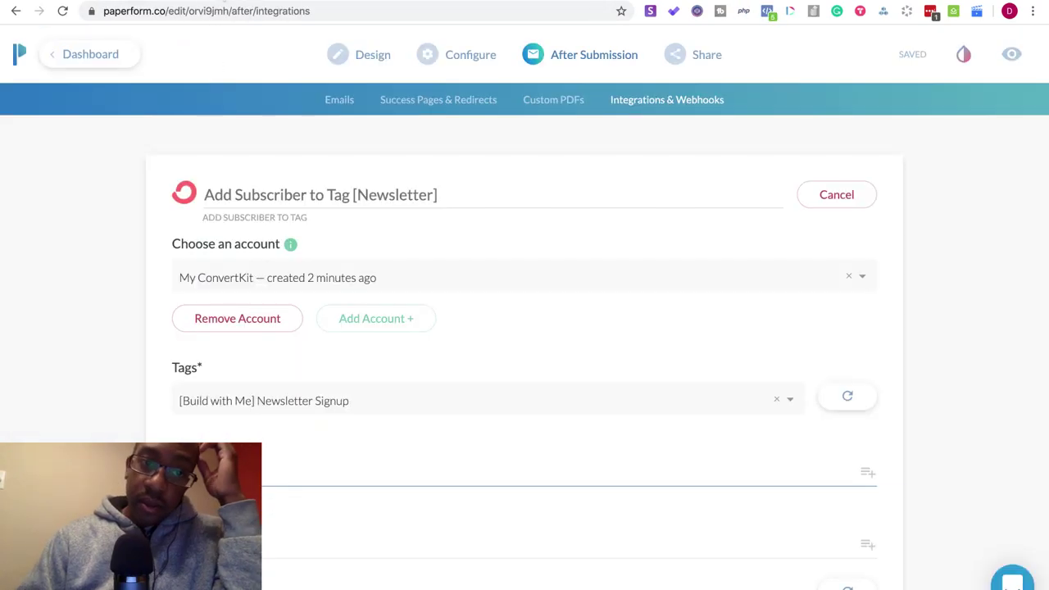
# - Check the form's one test submission, then edit the Basic Optin form in the Build With Me folder
pyautogui.click(109, 57)
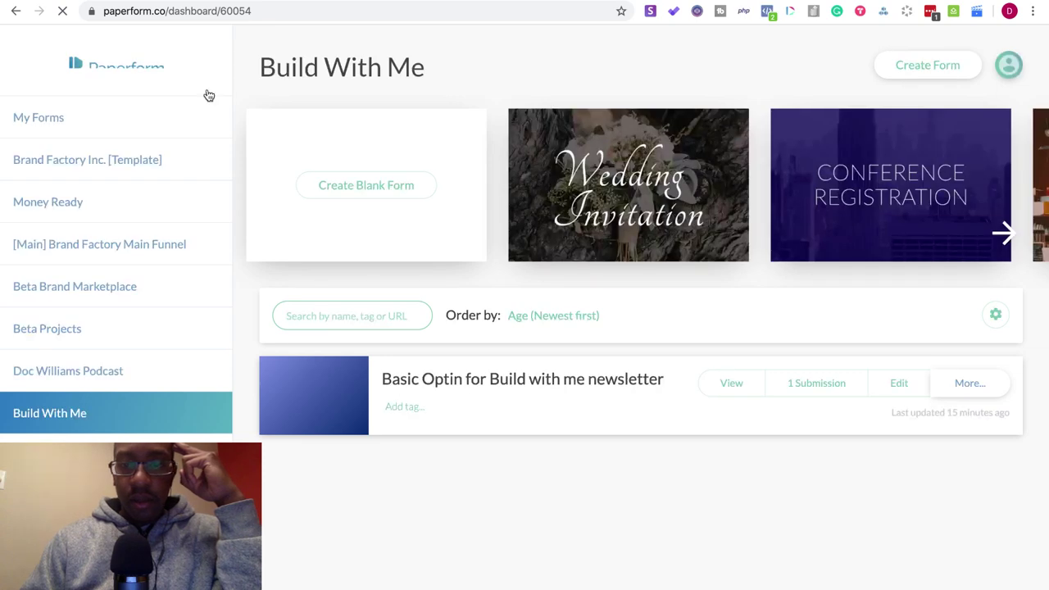
pyautogui.click(841, 387)
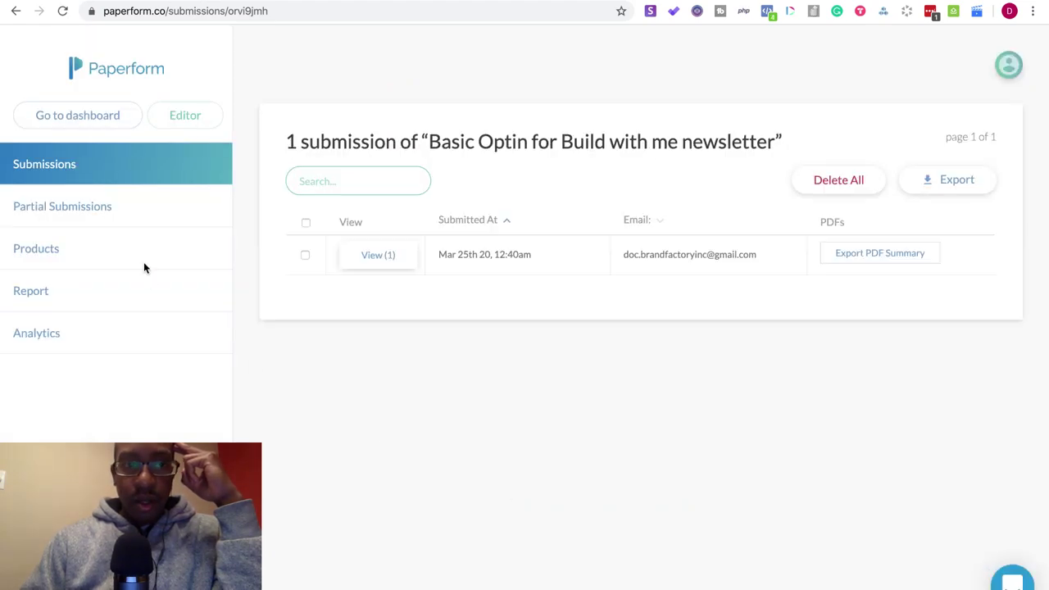
pyautogui.click(60, 118)
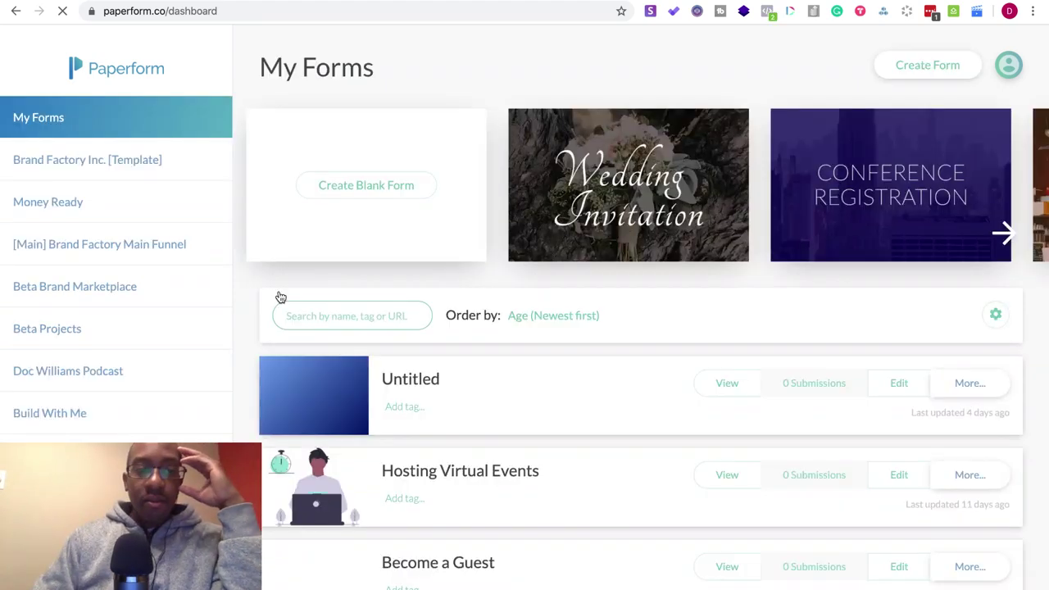
pyautogui.click(60, 414)
pyautogui.click(897, 385)
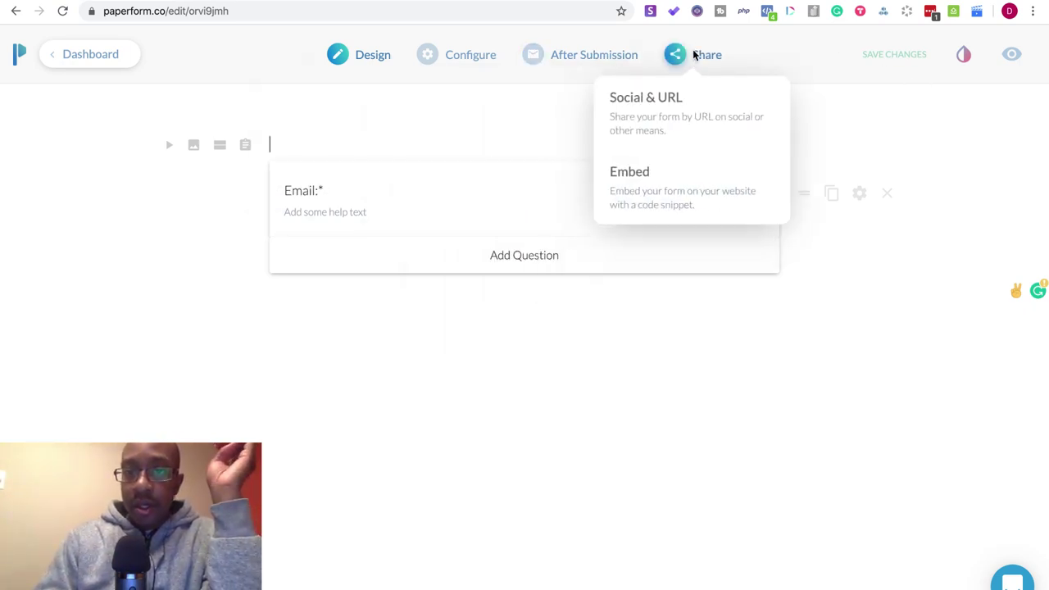
# - Add a ConvertKit Add Subscriber to Tag action using the [Build with Me] Newsletter Signup tag
pyautogui.moveTo(583, 66)
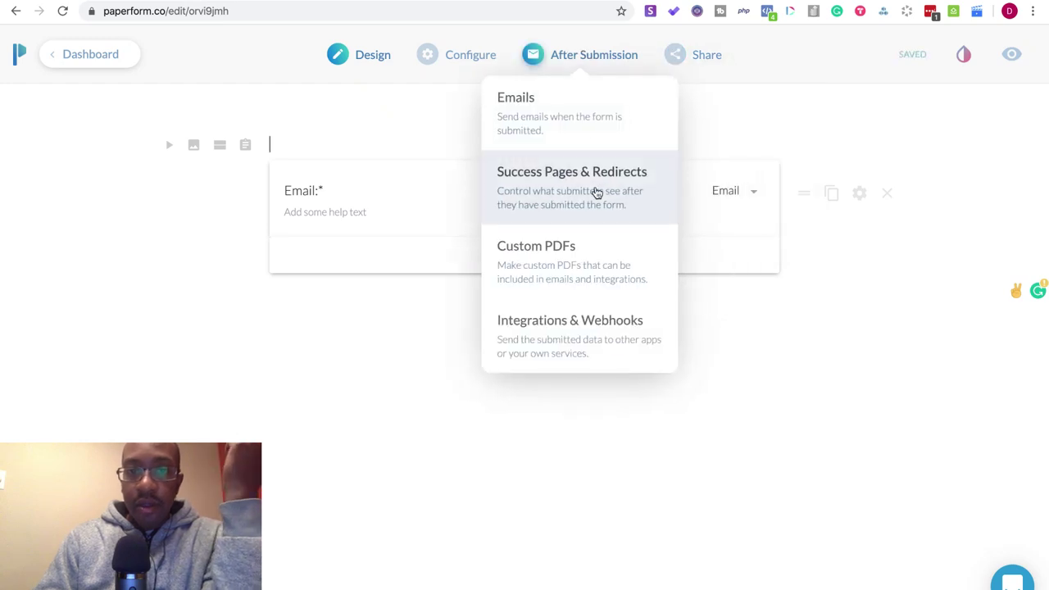
pyautogui.click(614, 321)
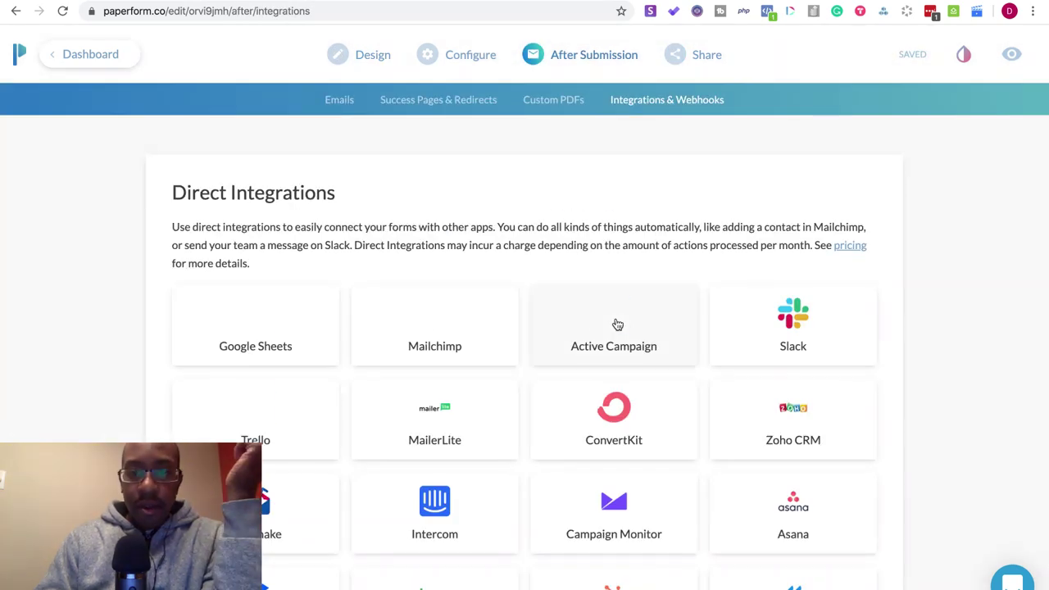
pyautogui.click(576, 429)
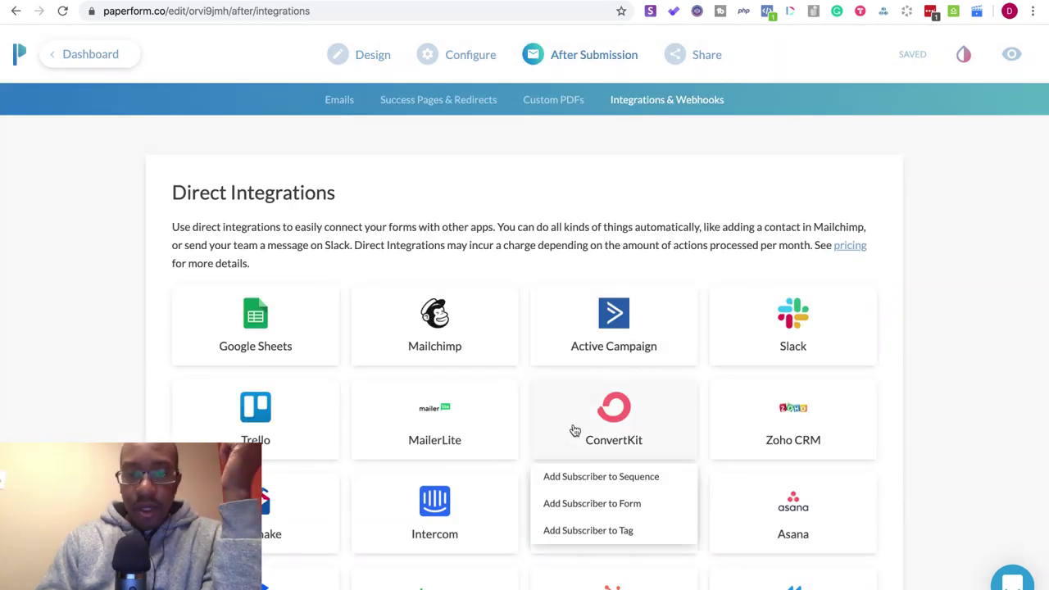
pyautogui.click(604, 530)
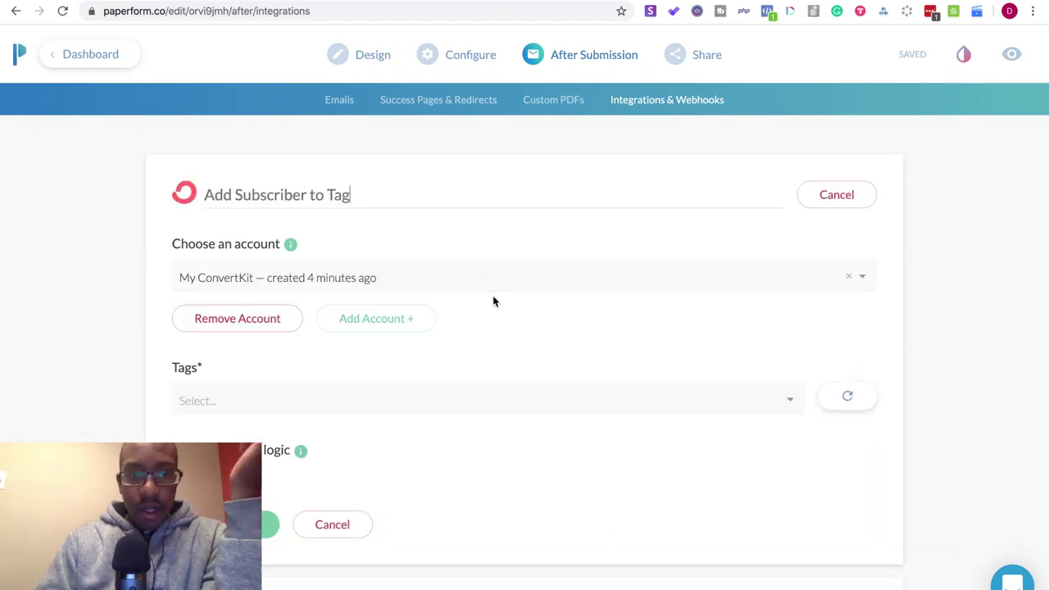
pyautogui.scroll(-2, 534, 357)
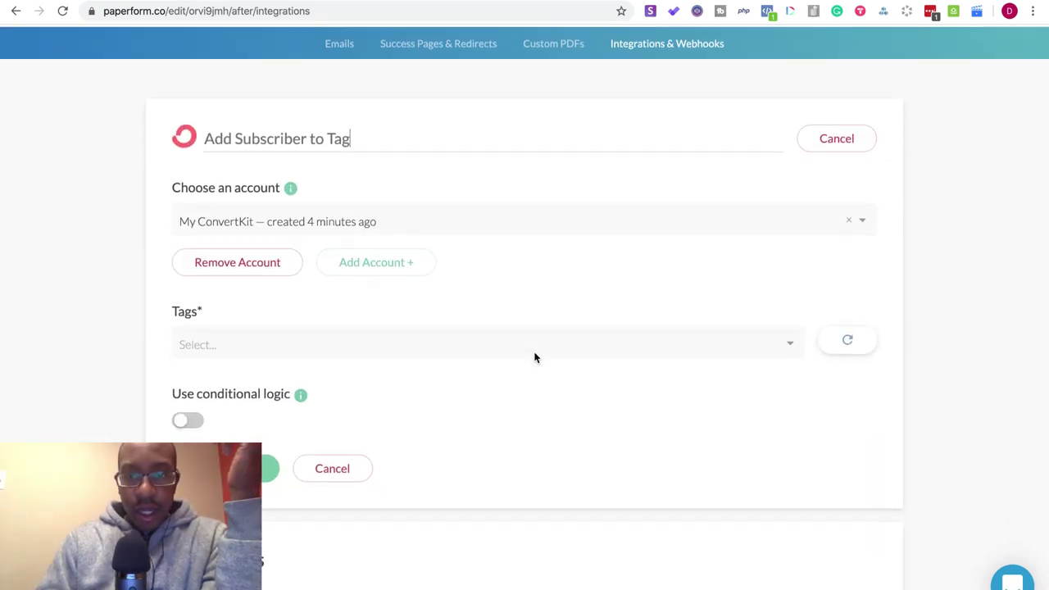
pyautogui.click(787, 333)
pyautogui.scroll(-15, 612, 443)
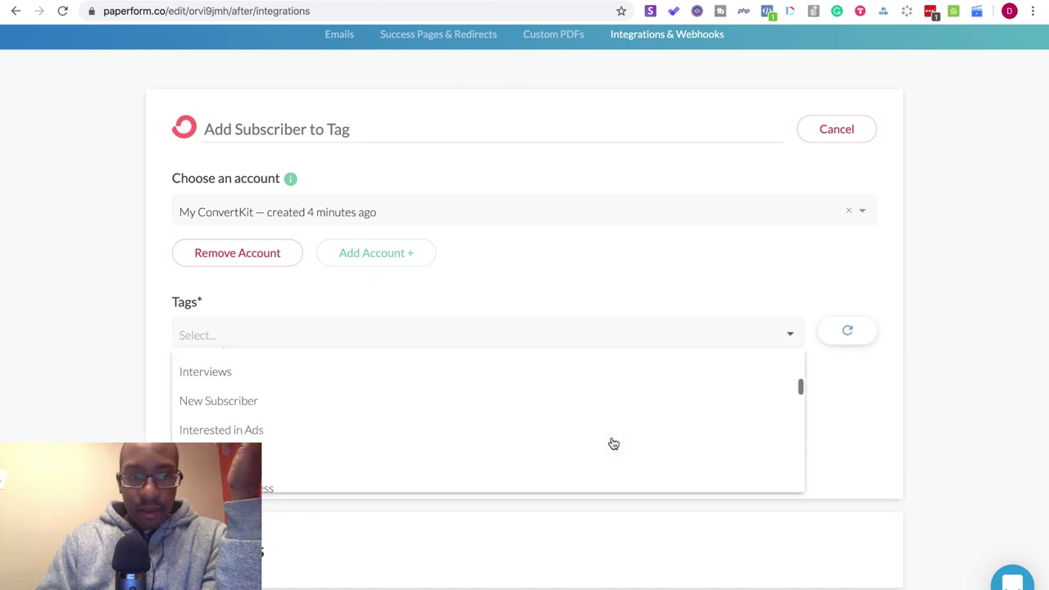
pyautogui.click(516, 483)
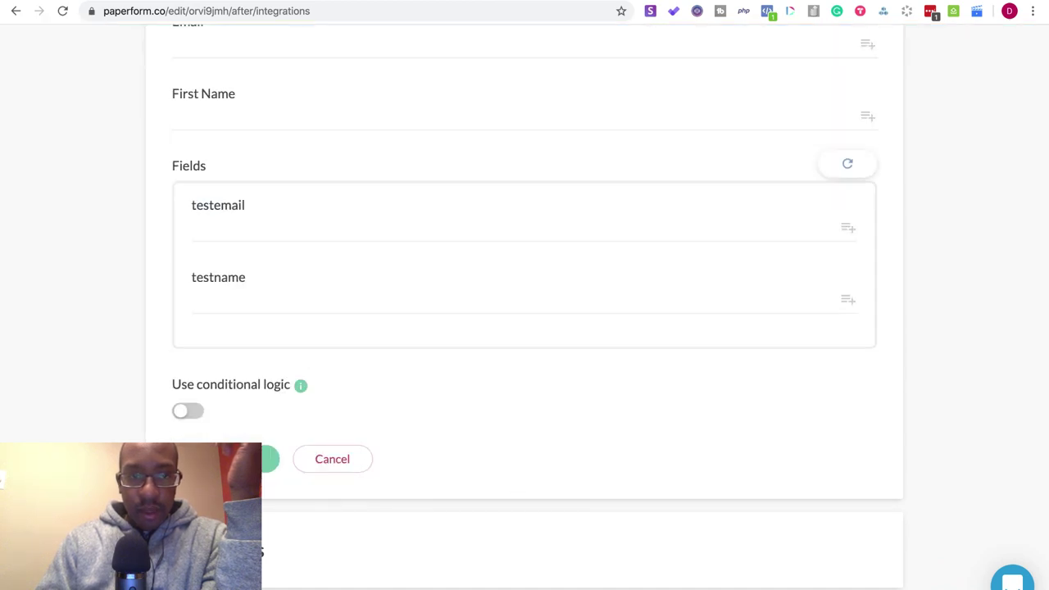
# - Map Email to the form's Email answer, send a successful test, and finish the setup
pyautogui.scroll(1, 684, 233)
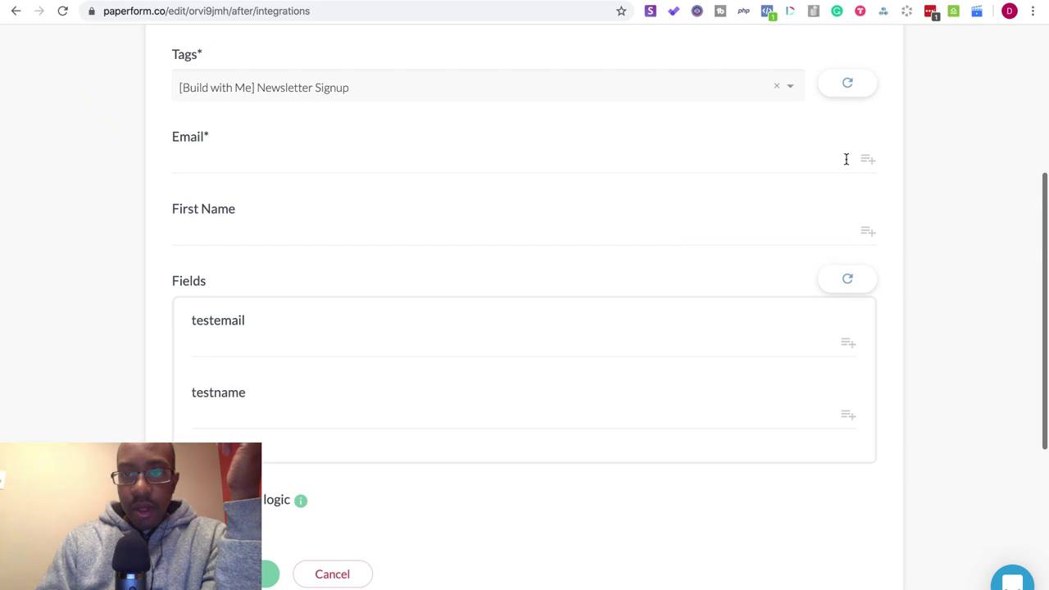
pyautogui.click(866, 159)
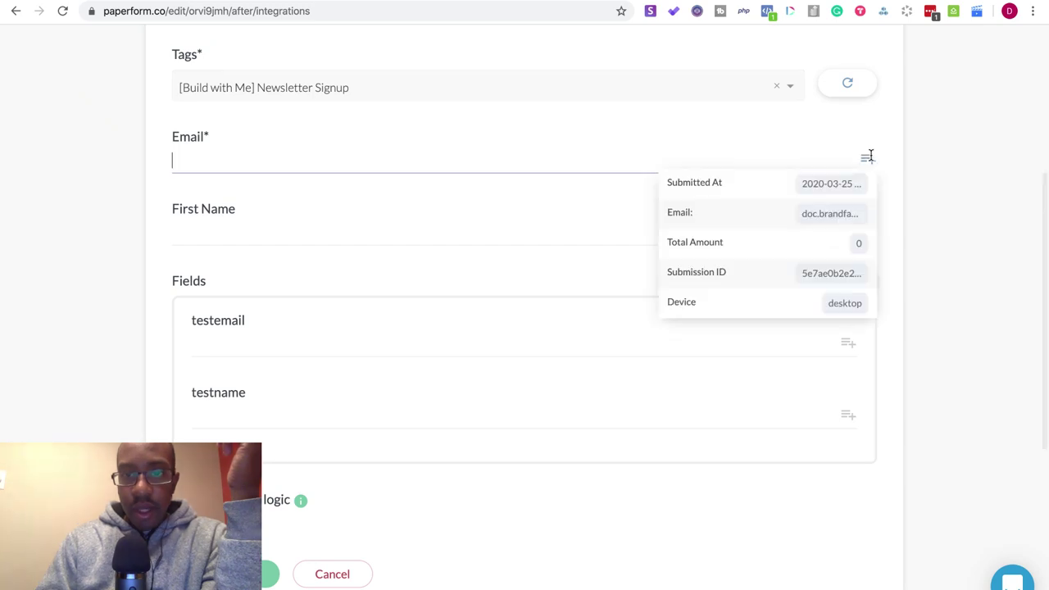
pyautogui.click(784, 218)
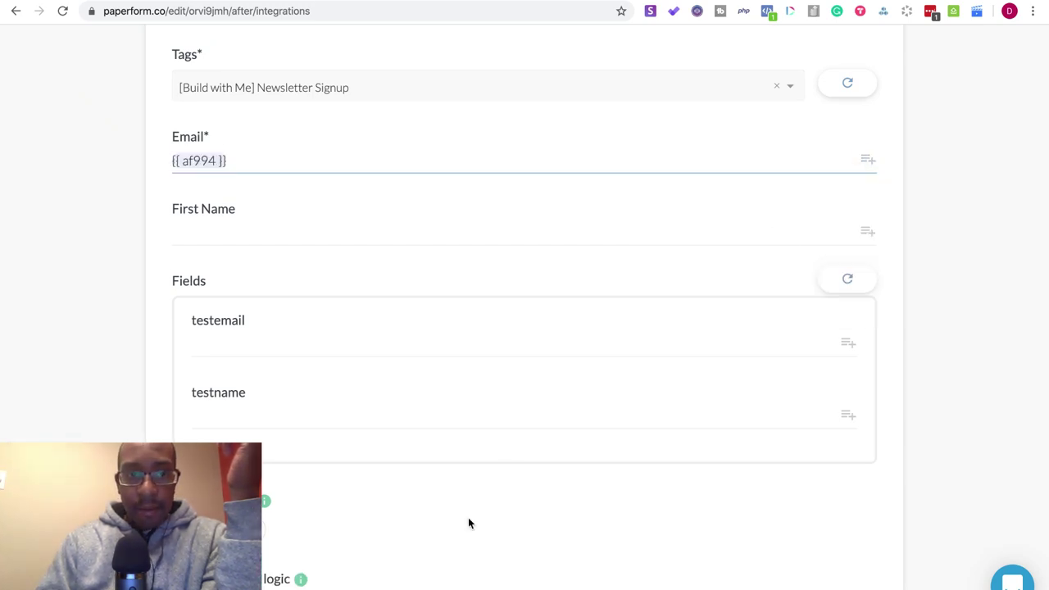
pyautogui.scroll(-5, 467, 523)
pyautogui.click(234, 407)
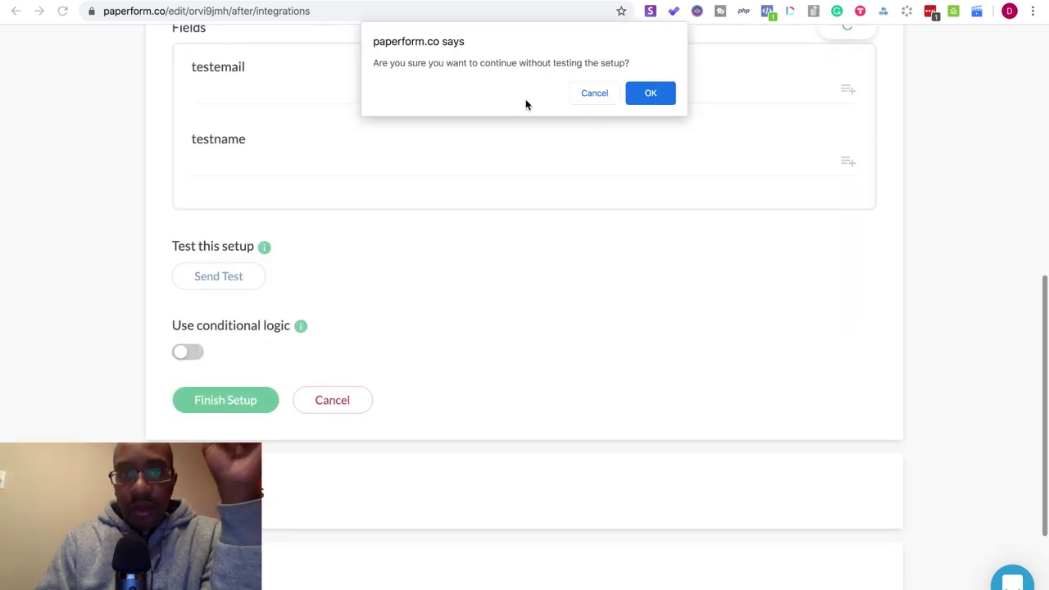
pyautogui.click(594, 93)
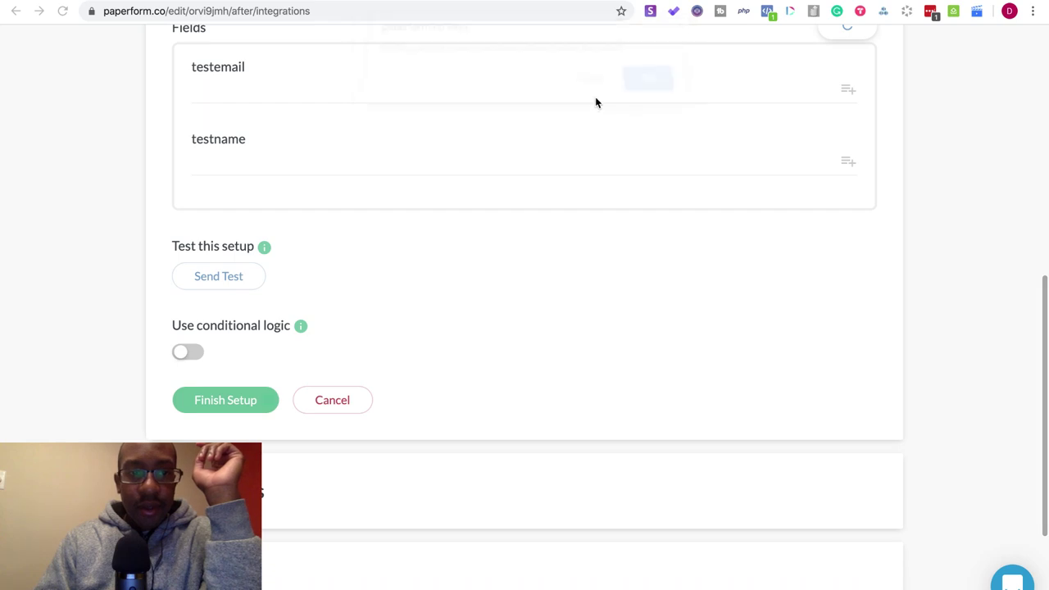
pyautogui.click(233, 282)
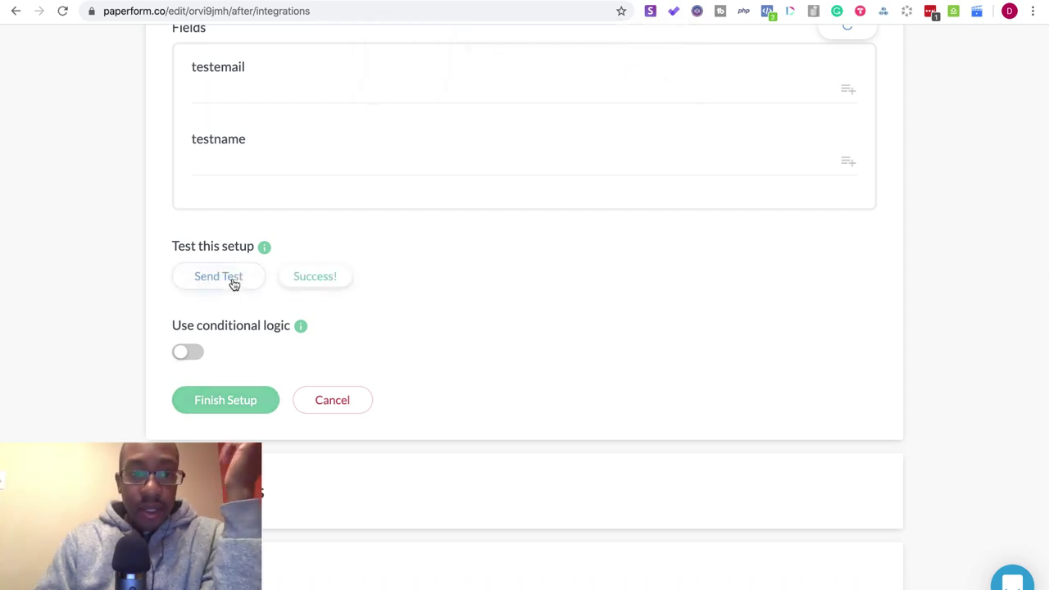
pyautogui.click(249, 407)
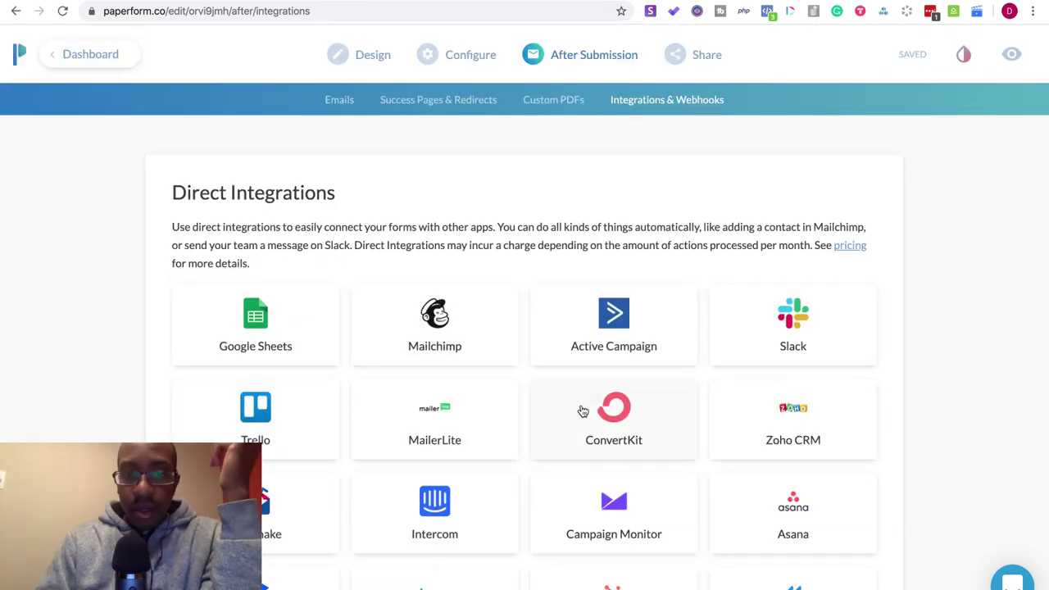
# - Delete the duplicate, disabled ConvertKit integration
pyautogui.scroll(-9, 583, 417)
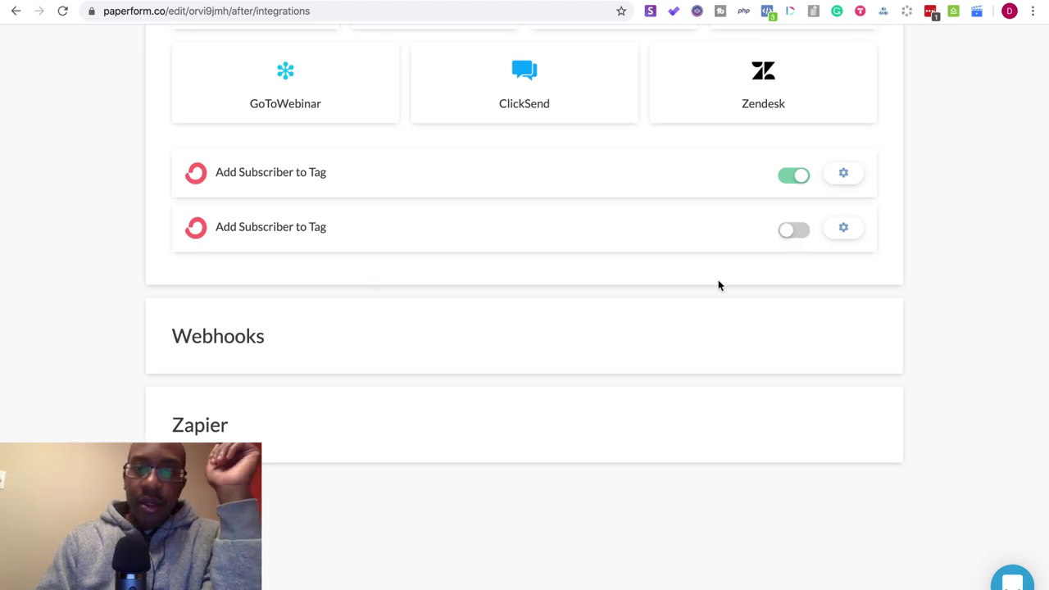
pyautogui.scroll(10, 497, 299)
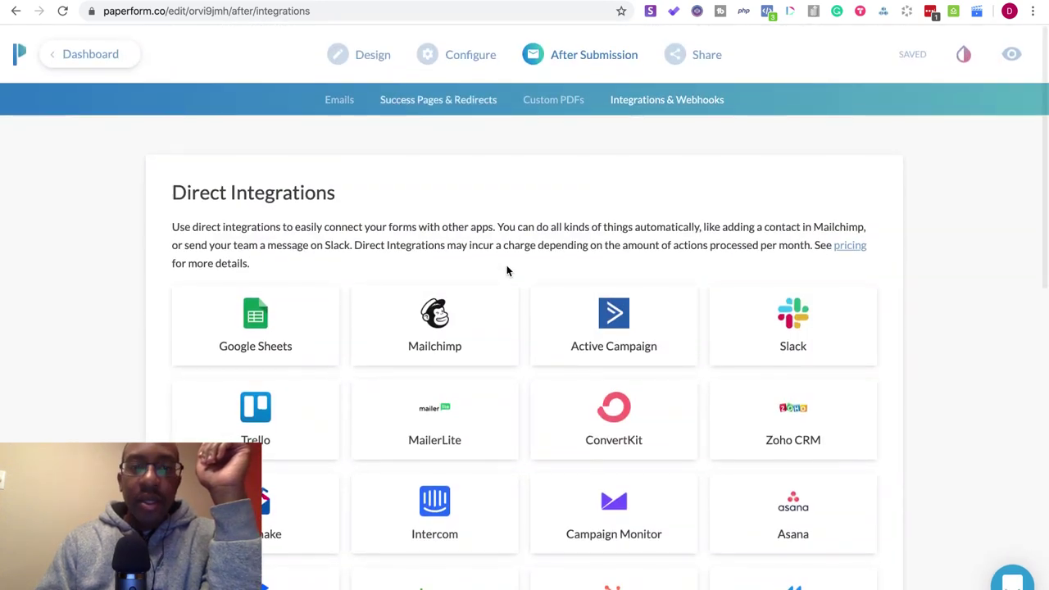
pyautogui.scroll(-2, 505, 271)
pyautogui.scroll(-7, 511, 280)
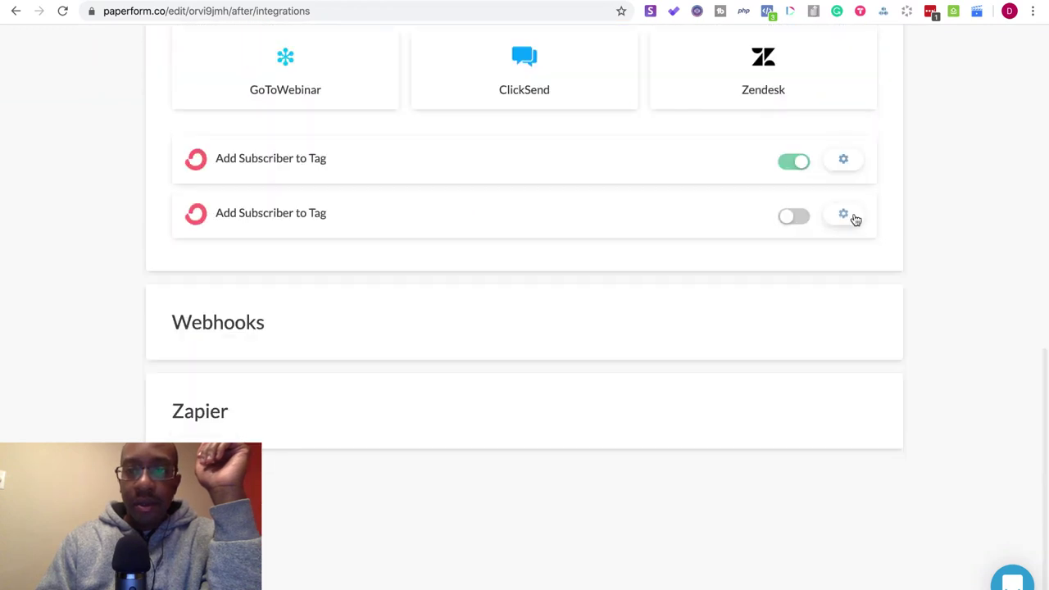
pyautogui.click(852, 218)
pyautogui.click(834, 327)
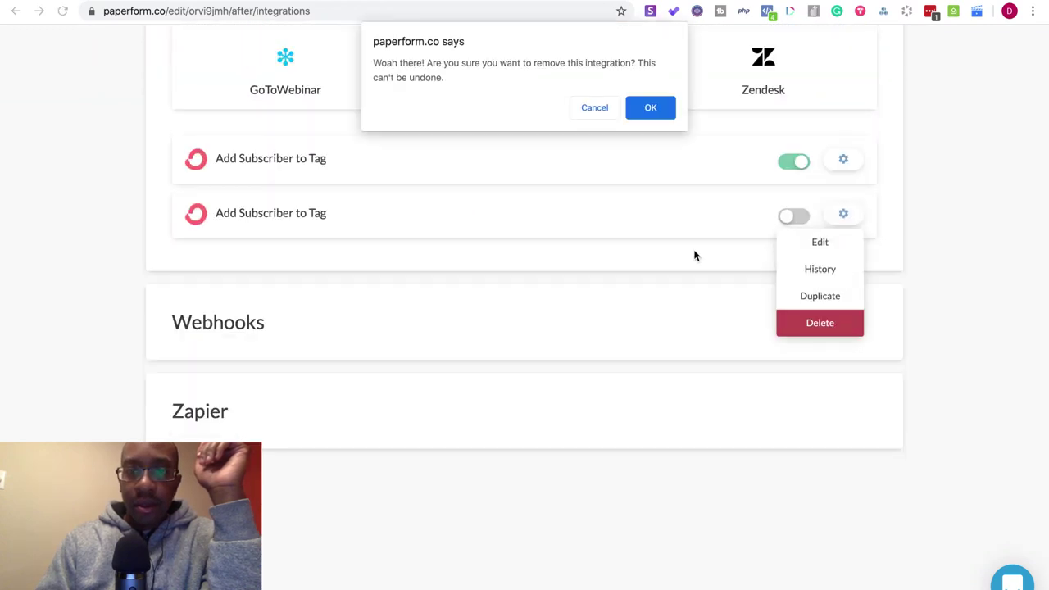
pyautogui.click(649, 107)
# - Check the remaining integration's run history, then return to the forms dashboard
pyautogui.click(855, 193)
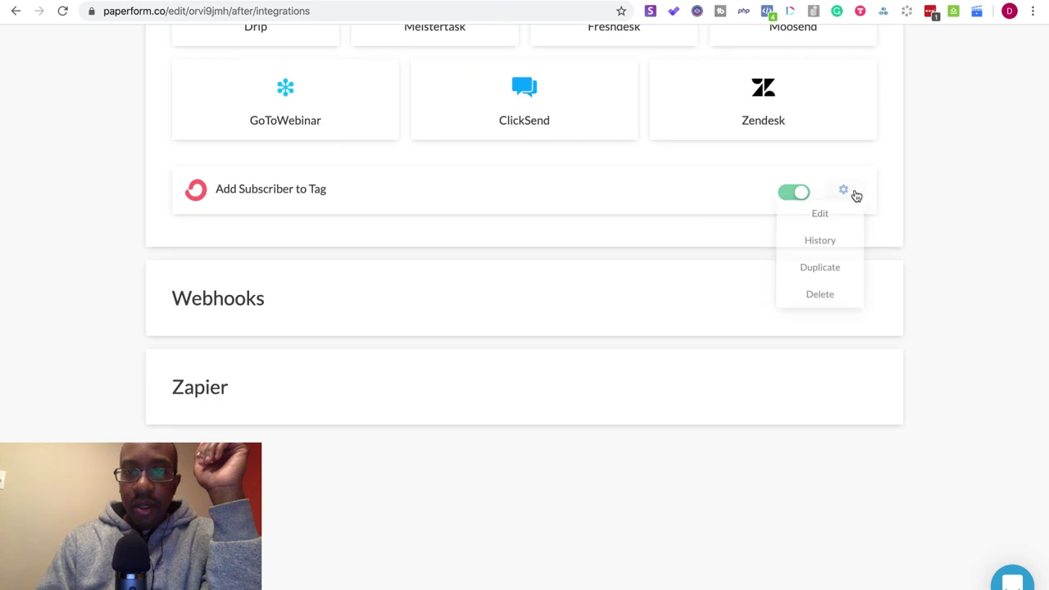
pyautogui.click(820, 245)
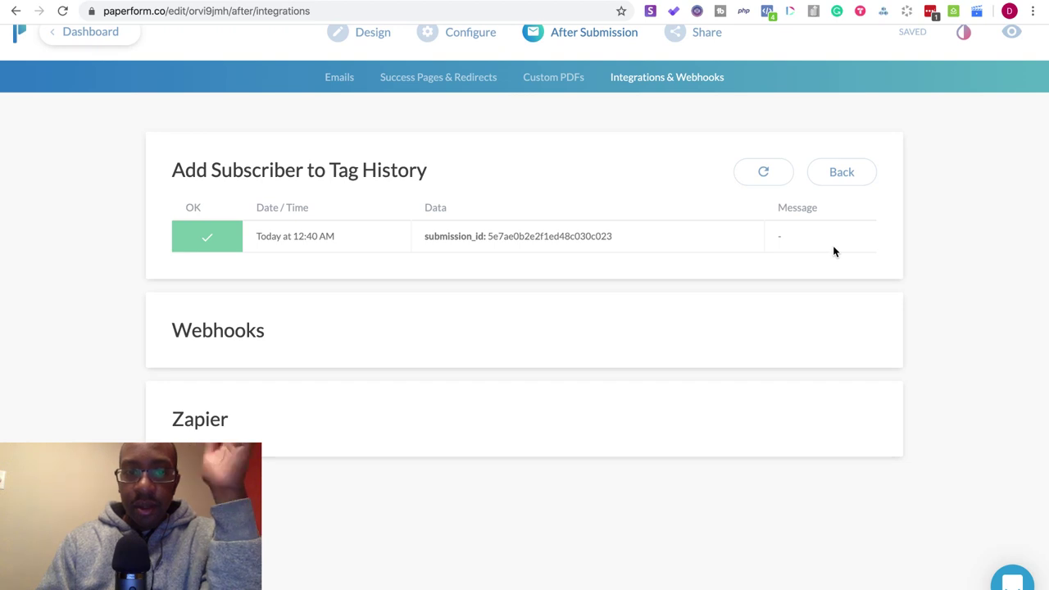
pyautogui.scroll(1, 833, 245)
pyautogui.click(71, 54)
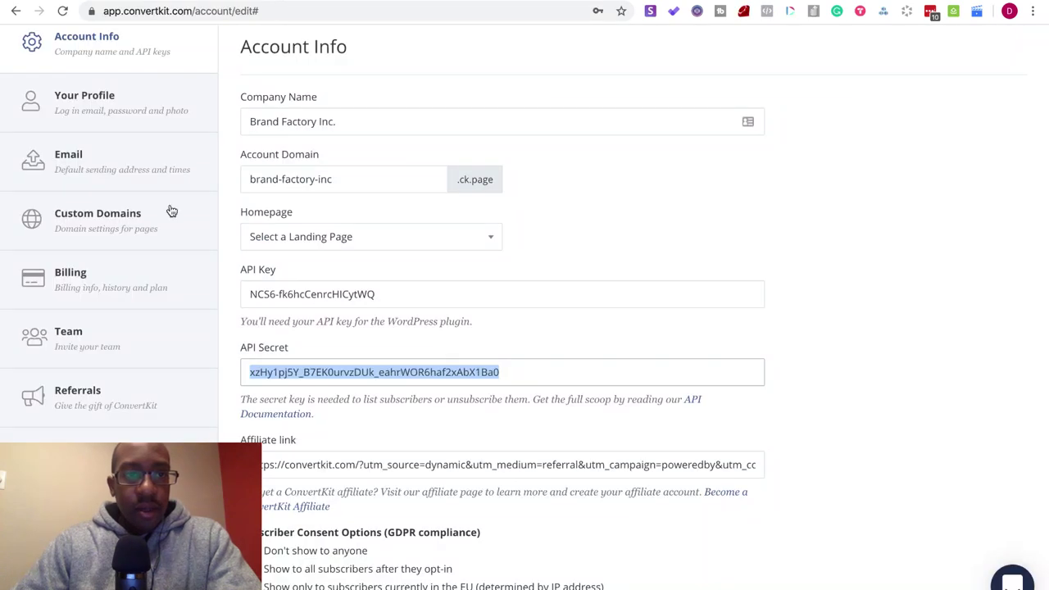
# - Filter ConvertKit subscribers by the [Build with Me] Newsletter Signup tag and open the one subscriber's profile
pyautogui.scroll(2, 171, 211)
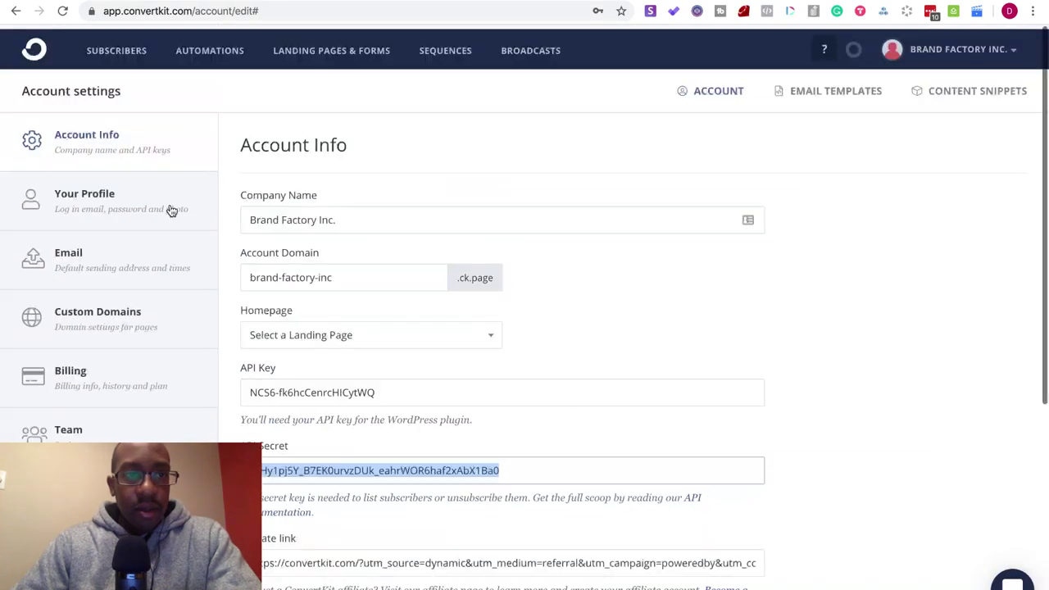
pyautogui.click(40, 49)
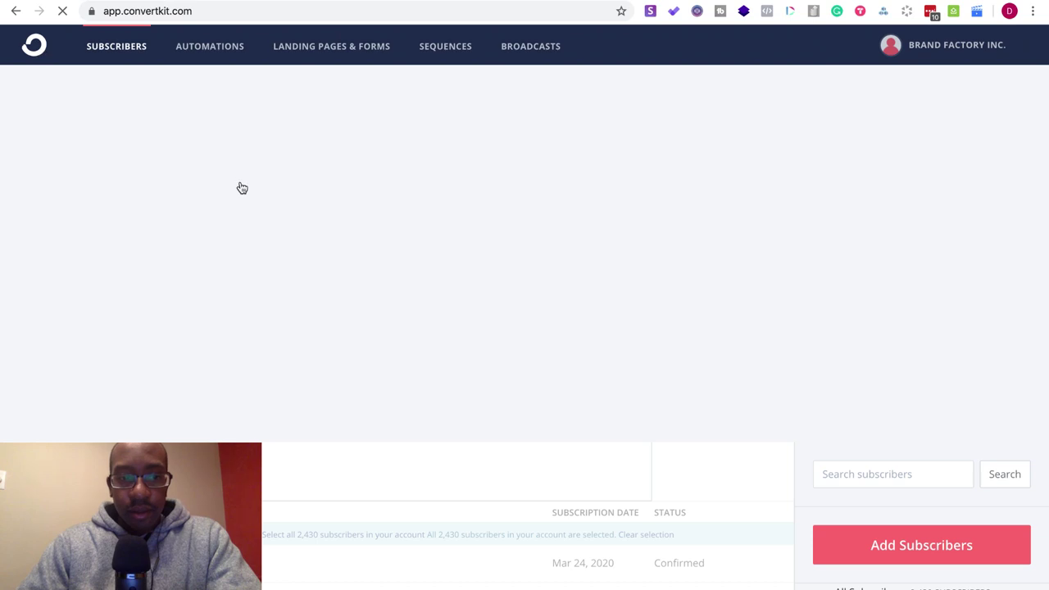
pyautogui.scroll(-5, 477, 352)
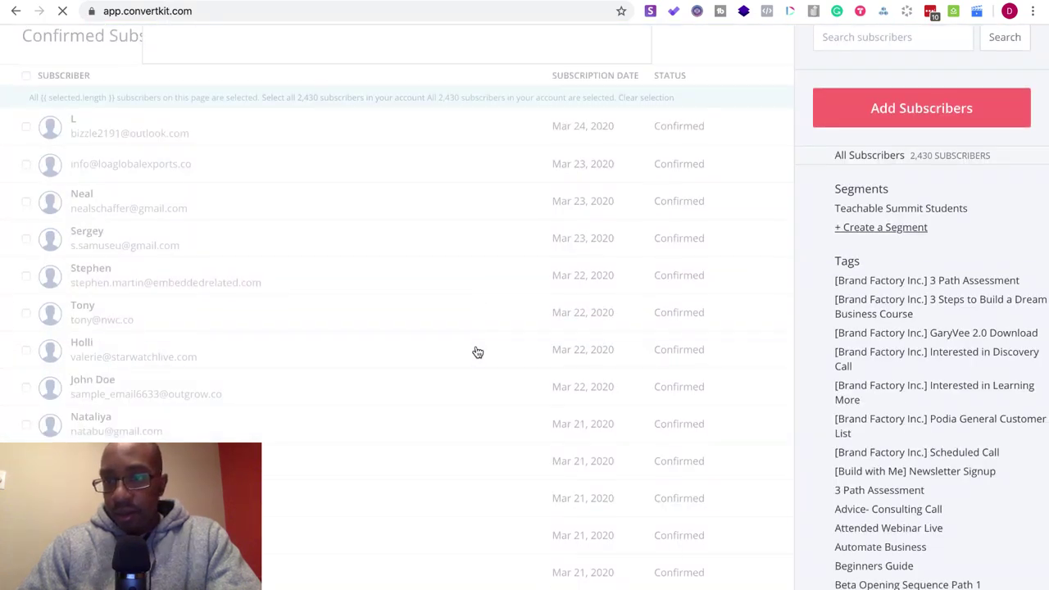
pyautogui.scroll(-2, 478, 352)
pyautogui.scroll(1, 476, 351)
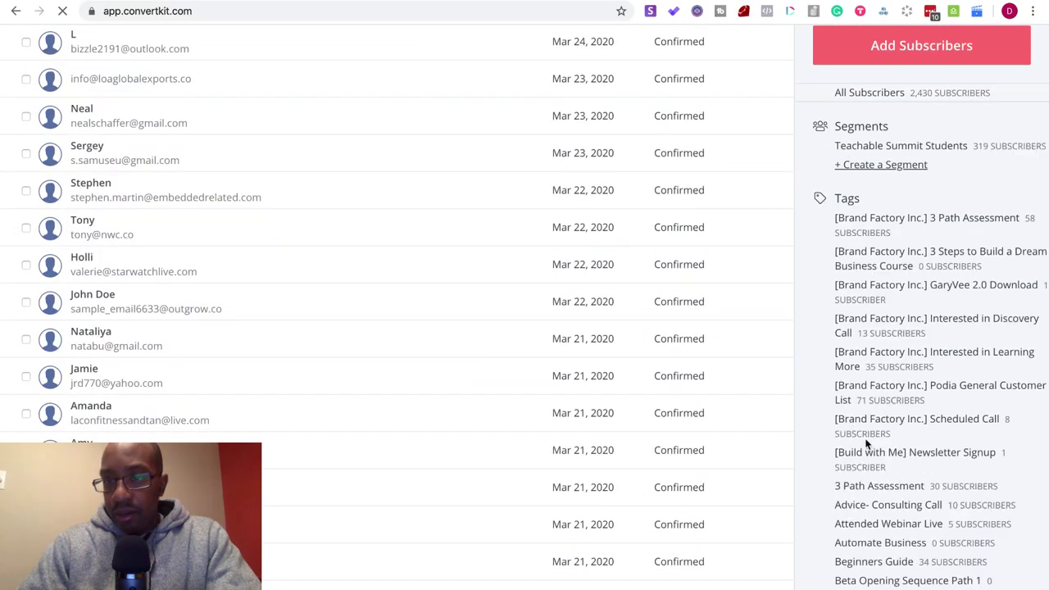
pyautogui.click(867, 453)
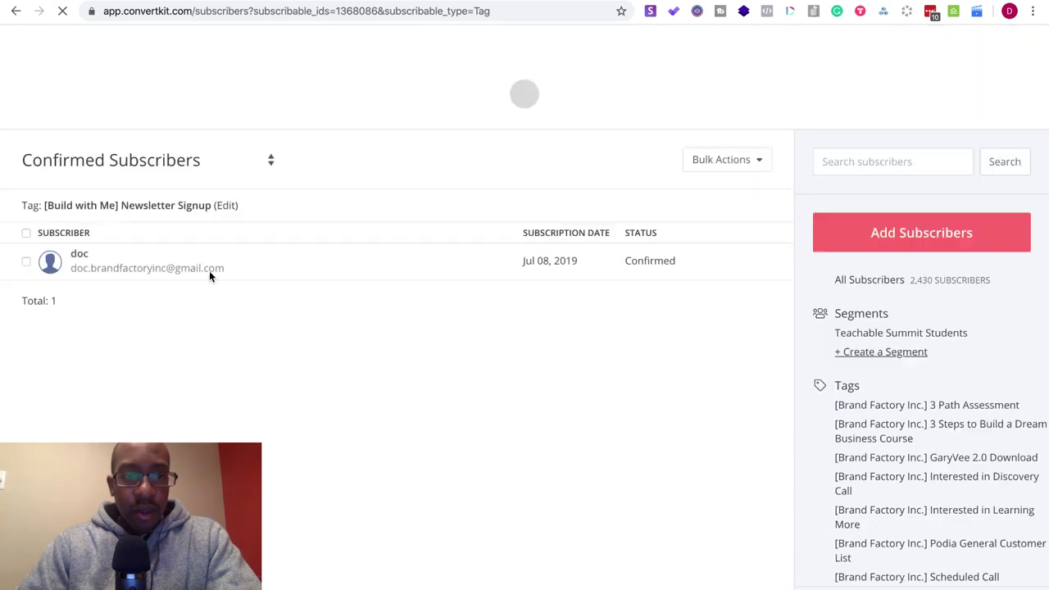
pyautogui.click(70, 259)
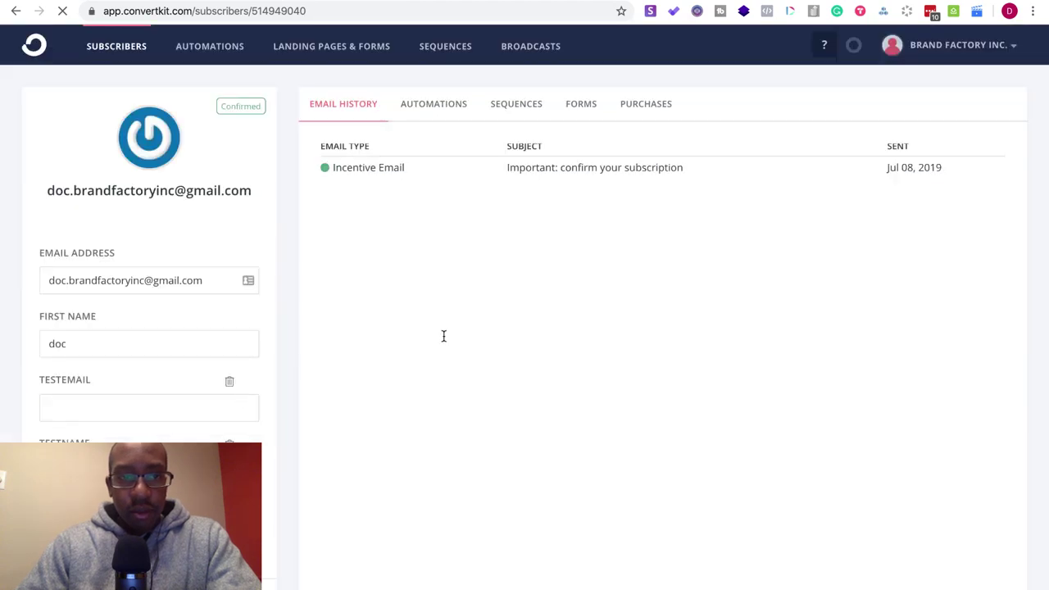
pyautogui.scroll(-3, 444, 335)
pyautogui.scroll(3, 443, 336)
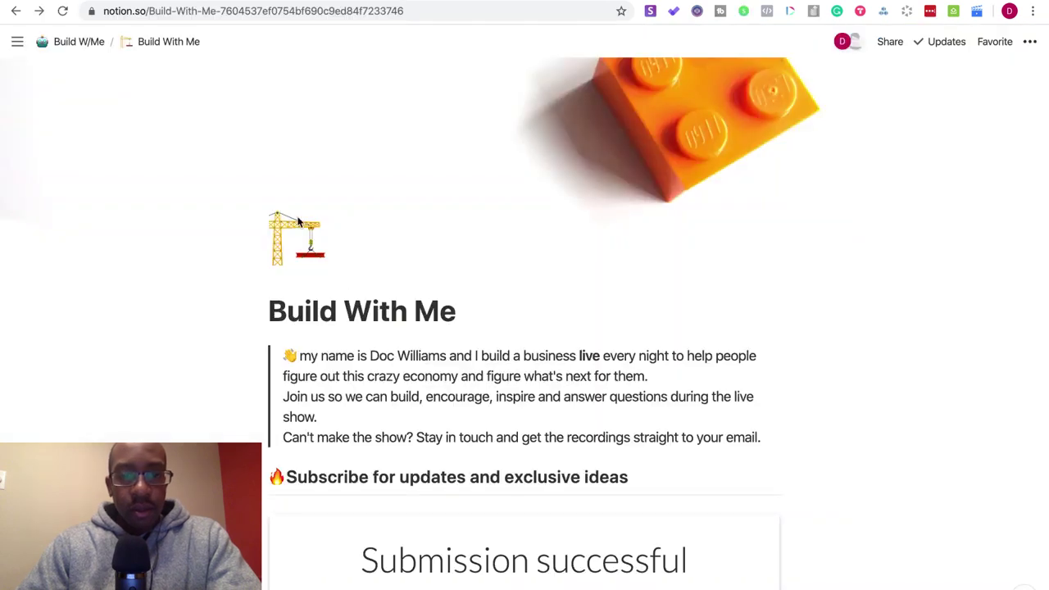
# - Reload the Build With Me page via the Build W/Me breadcrumb for an empty signup form
pyautogui.scroll(-7, 348, 289)
pyautogui.scroll(8, 349, 288)
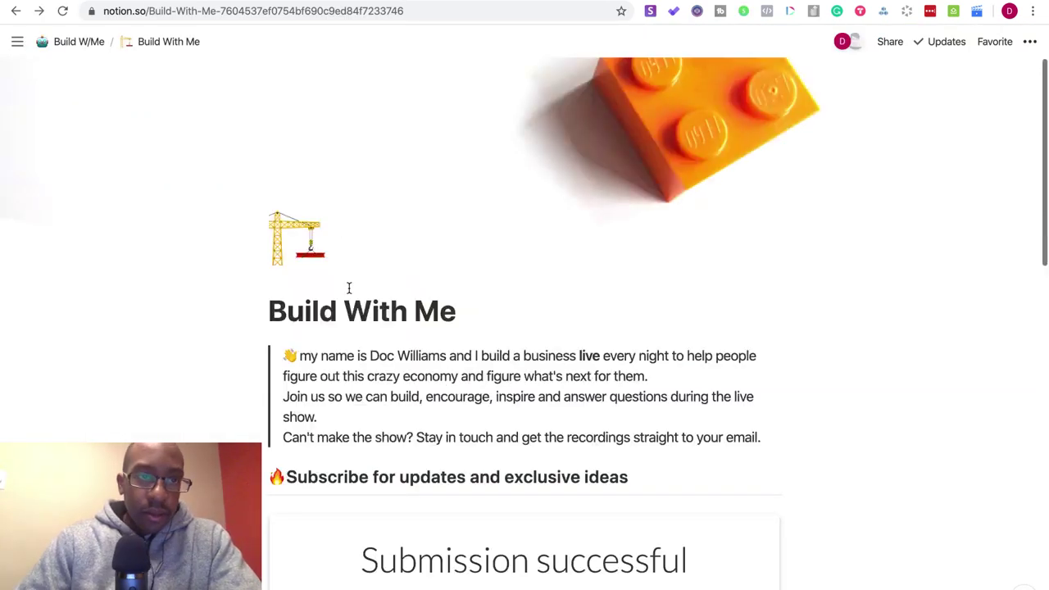
pyautogui.click(81, 44)
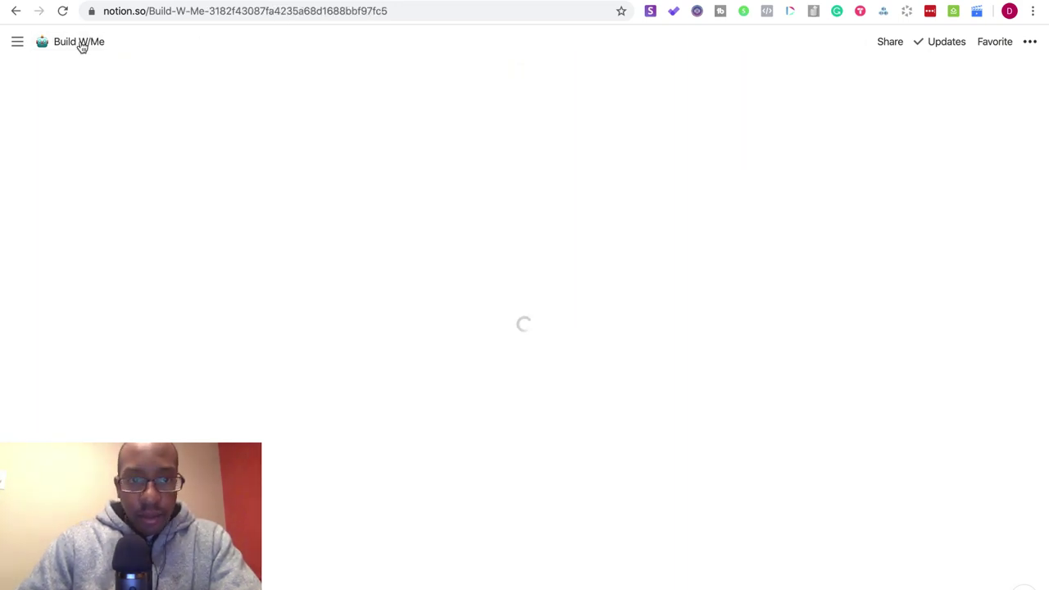
pyautogui.click(354, 276)
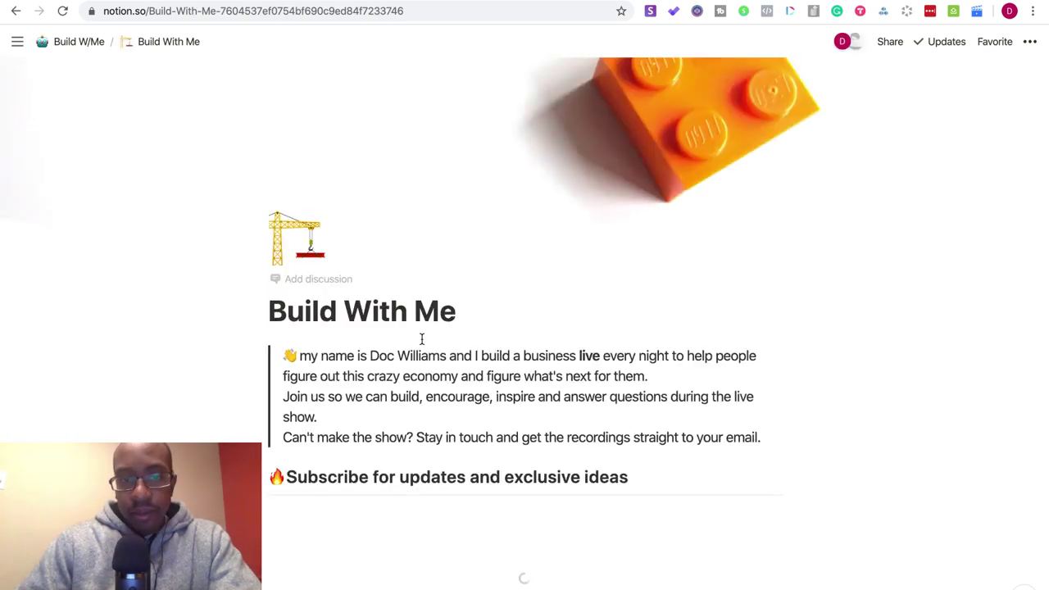
# - Exit the browser's full-screen mode and bring Slack to the front
pyautogui.scroll(-6, 487, 410)
pyautogui.scroll(3, 487, 409)
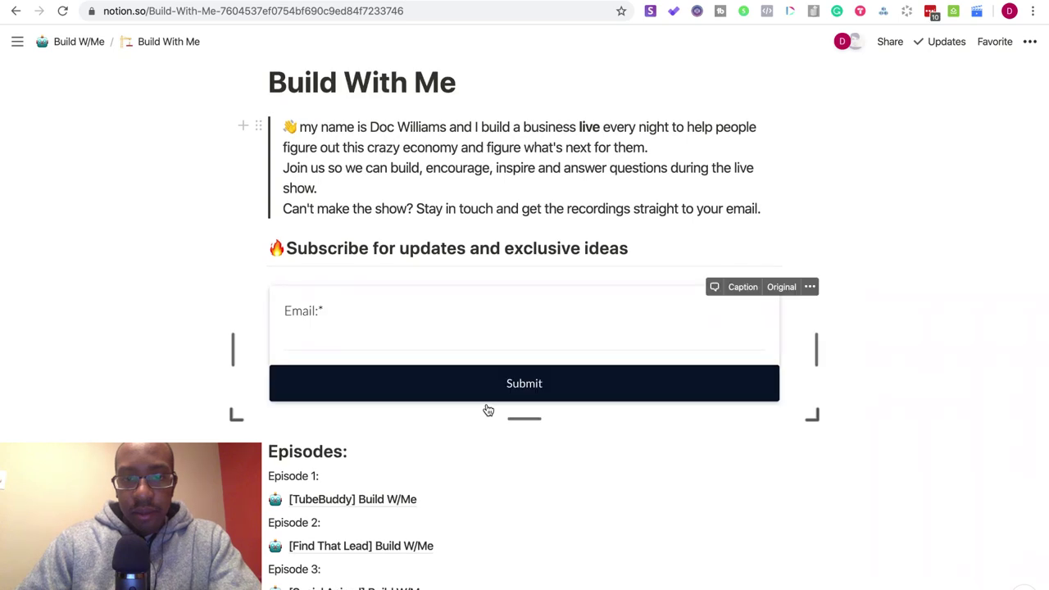
pyautogui.scroll(-1, 487, 410)
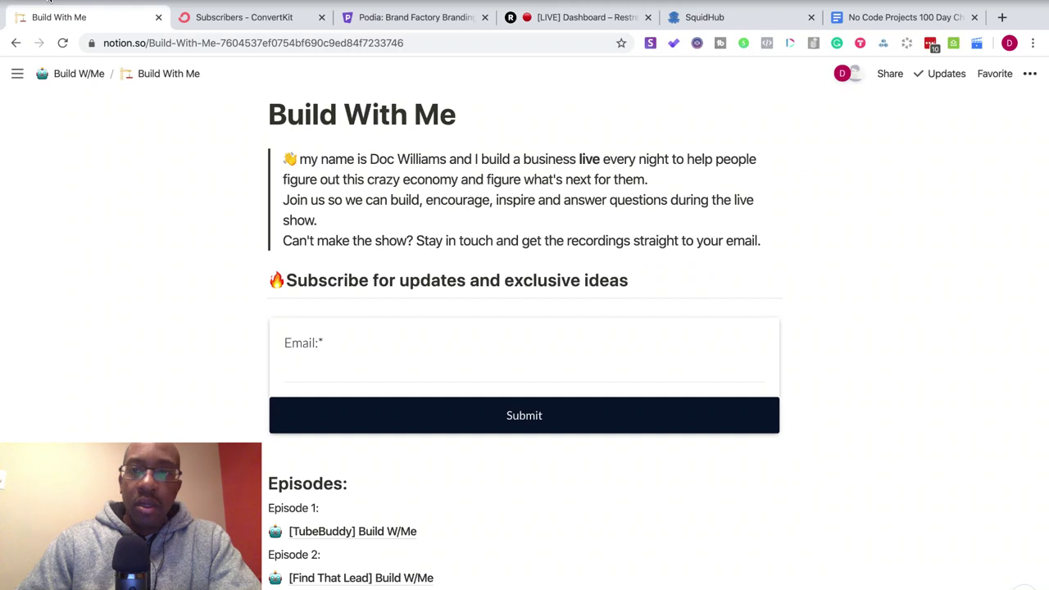
pyautogui.click(49, 4)
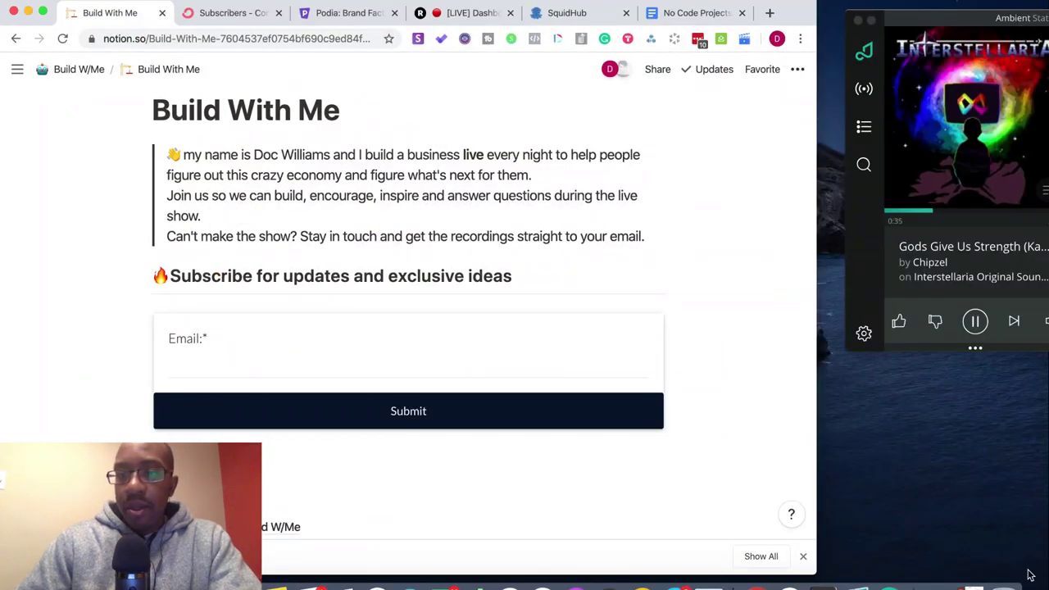
pyautogui.click(788, 583)
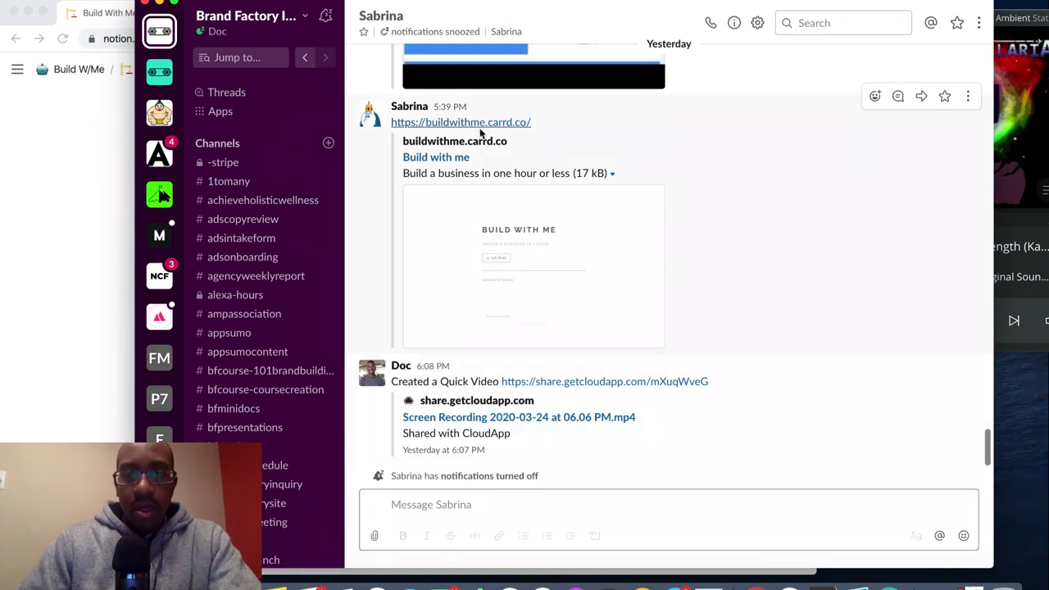
# - Select the buildwithme.carrd.co link in the Slack message and close Slack
pyautogui.moveTo(544, 120); pyautogui.dragTo(392, 127)
pyautogui.press('super+c')
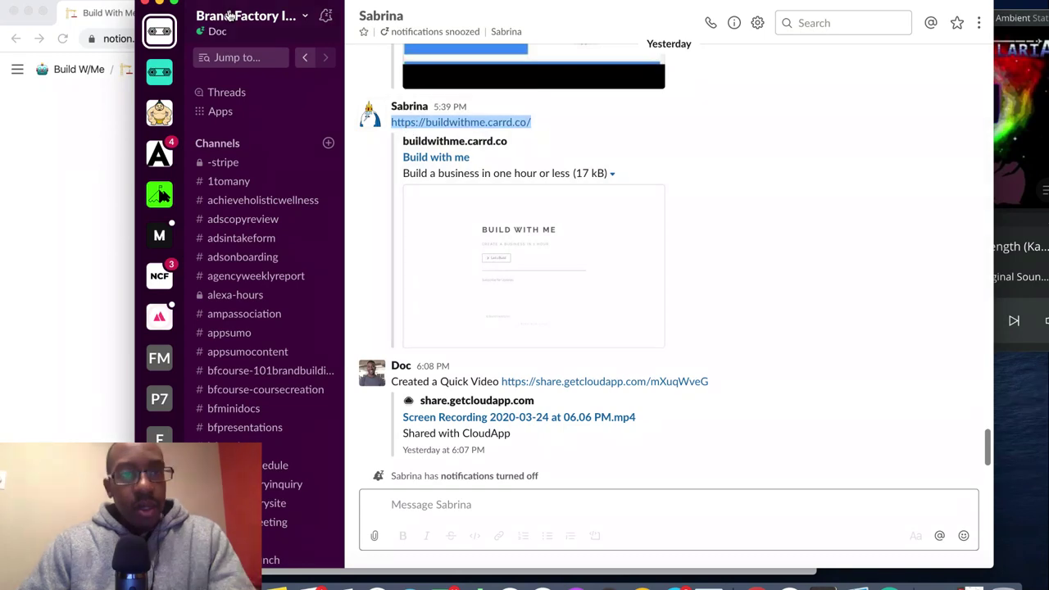
pyautogui.click(145, 10)
pyautogui.click(144, 6)
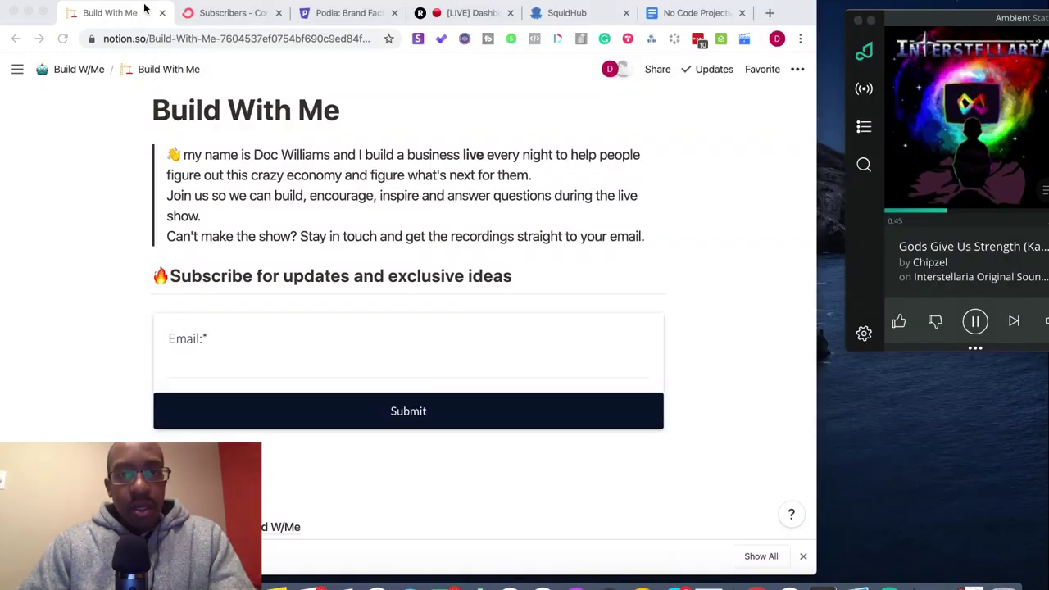
# - Close the SquidHub and ConvertKit Subscribers browser tabs and open Chrome's File menu
pyautogui.click(597, 16)
pyautogui.click(627, 14)
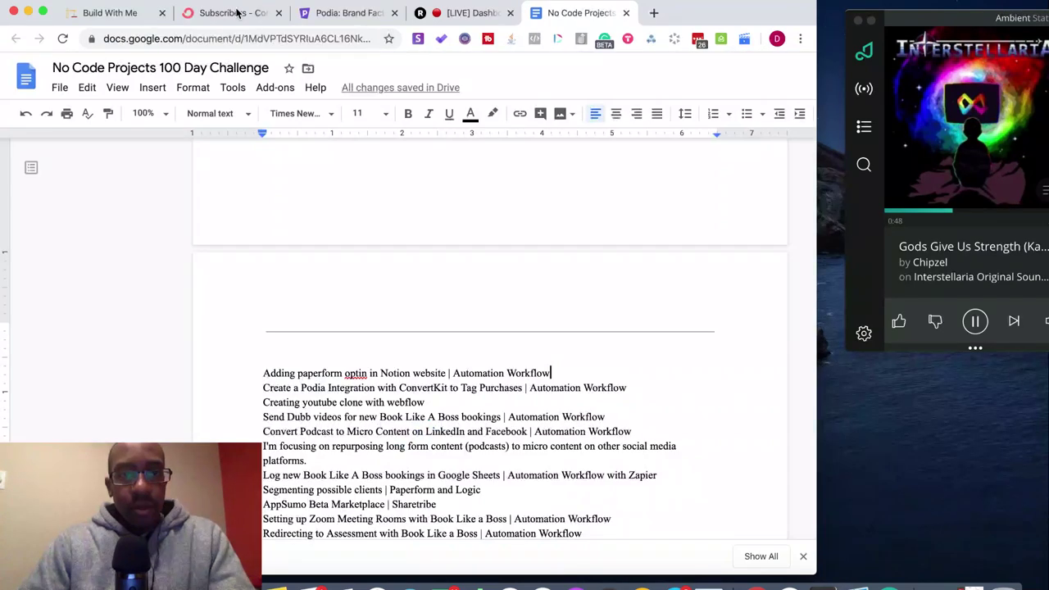
pyautogui.click(278, 13)
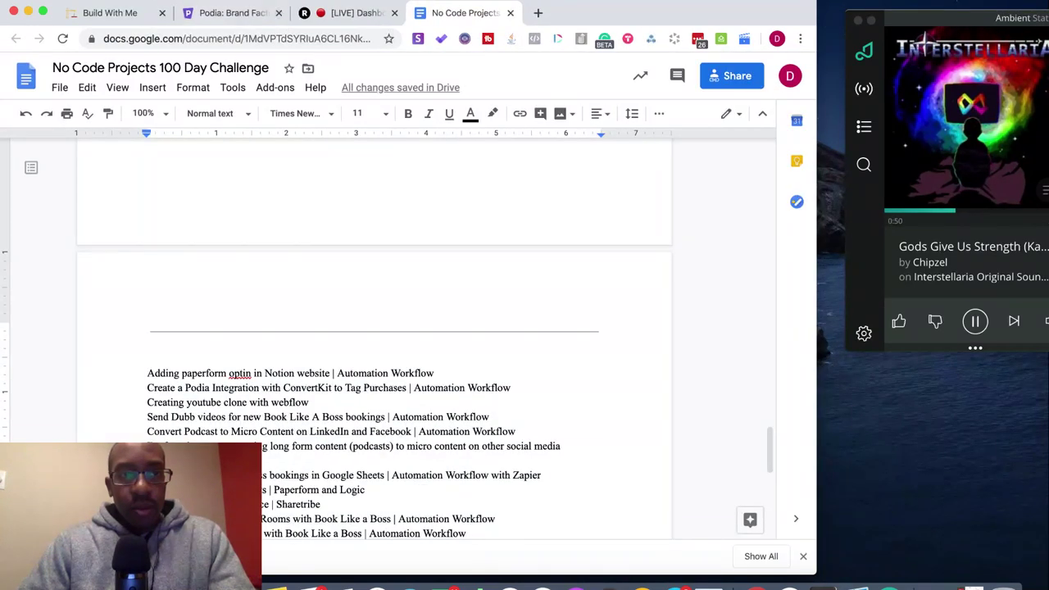
pyautogui.click(111, 2)
# - Open a new browser window and load buildwithme.carrd.co
pyautogui.click(117, 7)
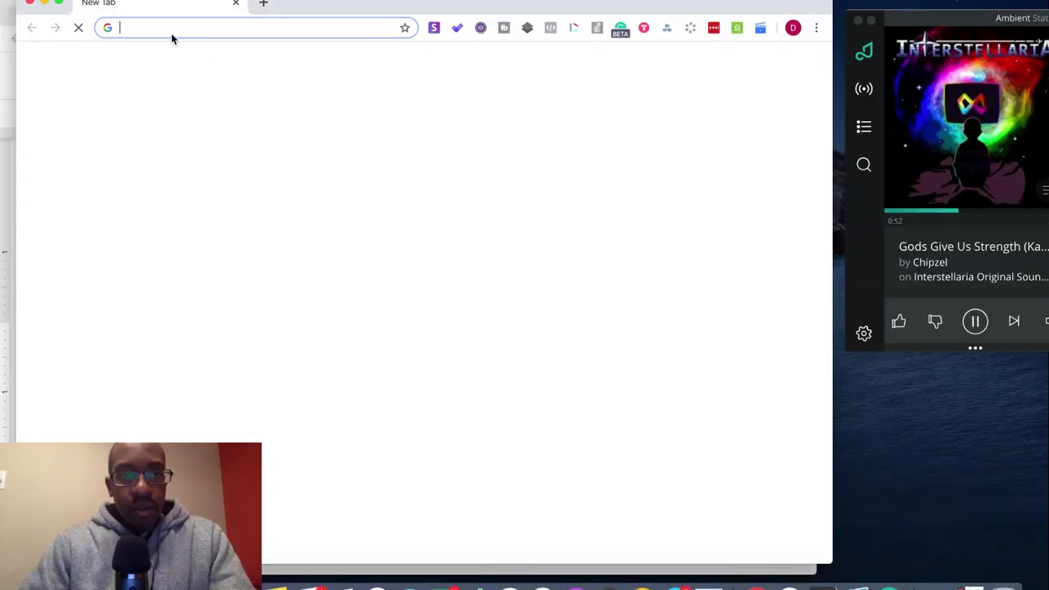
pyautogui.press('super+v')
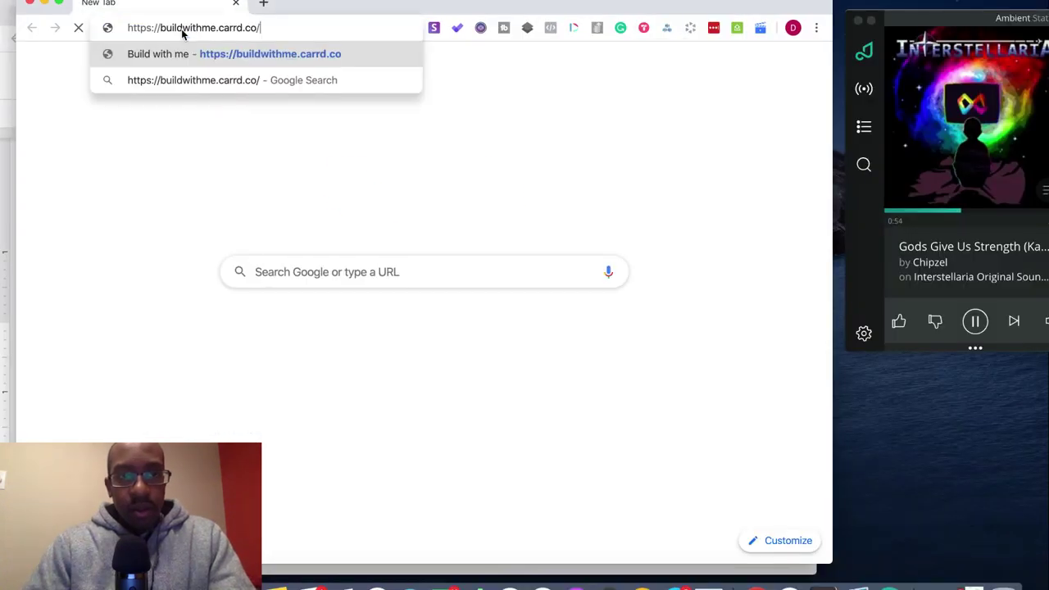
pyautogui.press('Return')
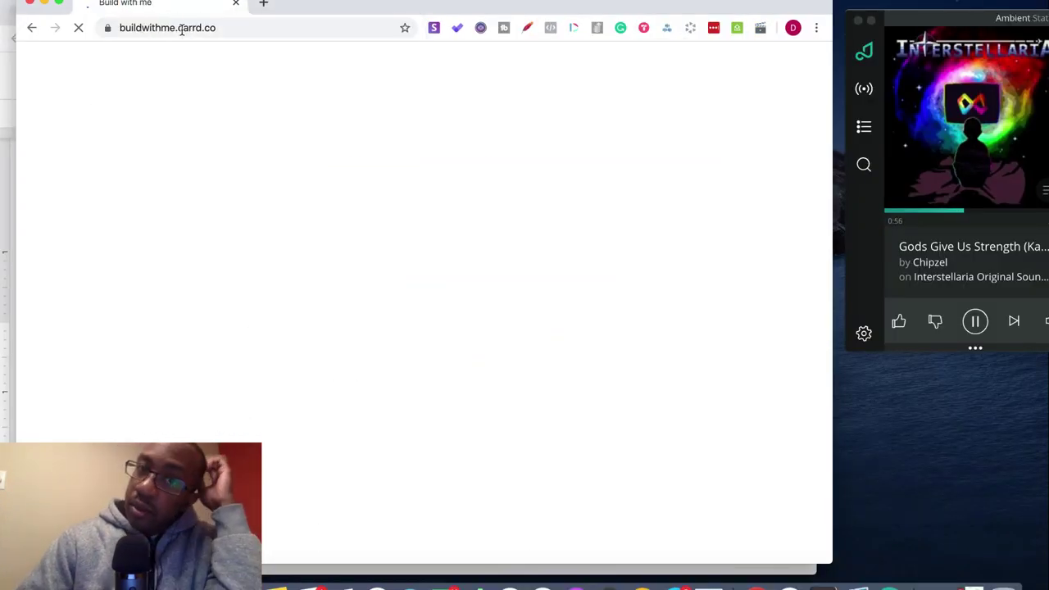
# - View the Carrd site full screen, then restore the window and move the Notion window aside
pyautogui.click(58, 5)
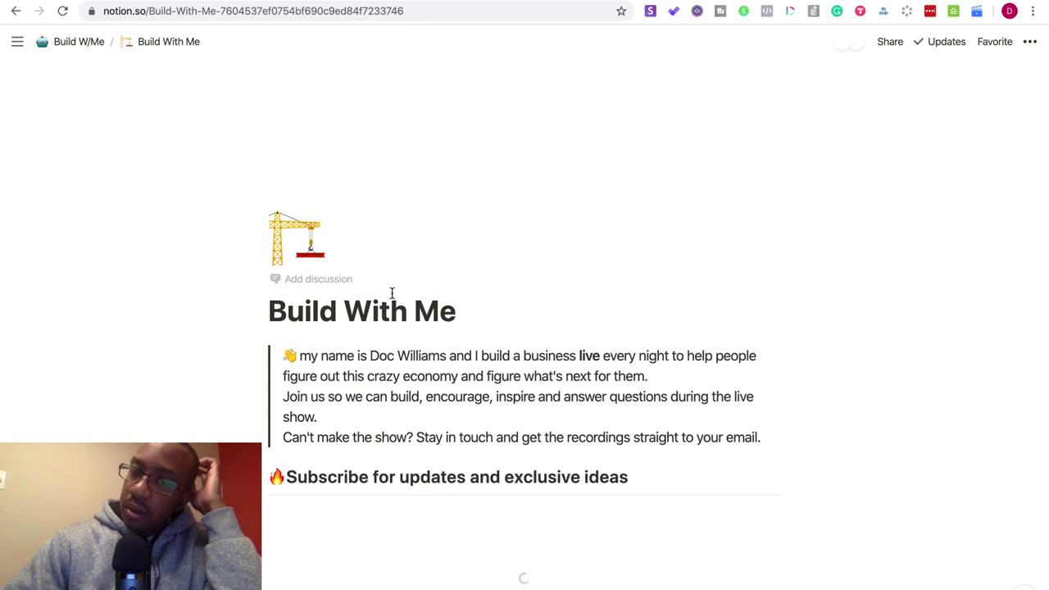
pyautogui.scroll(-4, 390, 292)
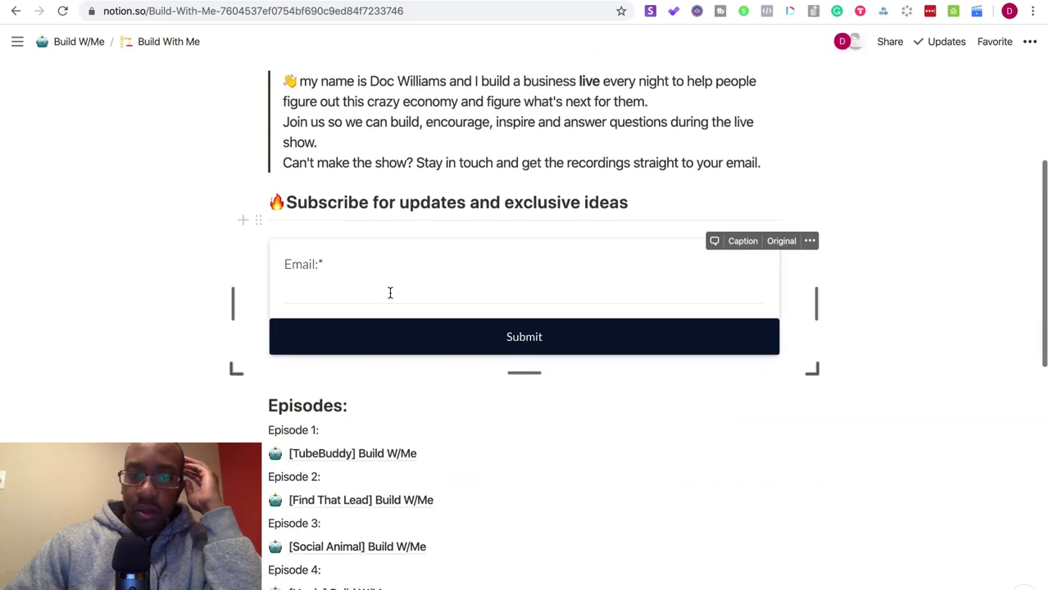
pyautogui.scroll(4, 390, 293)
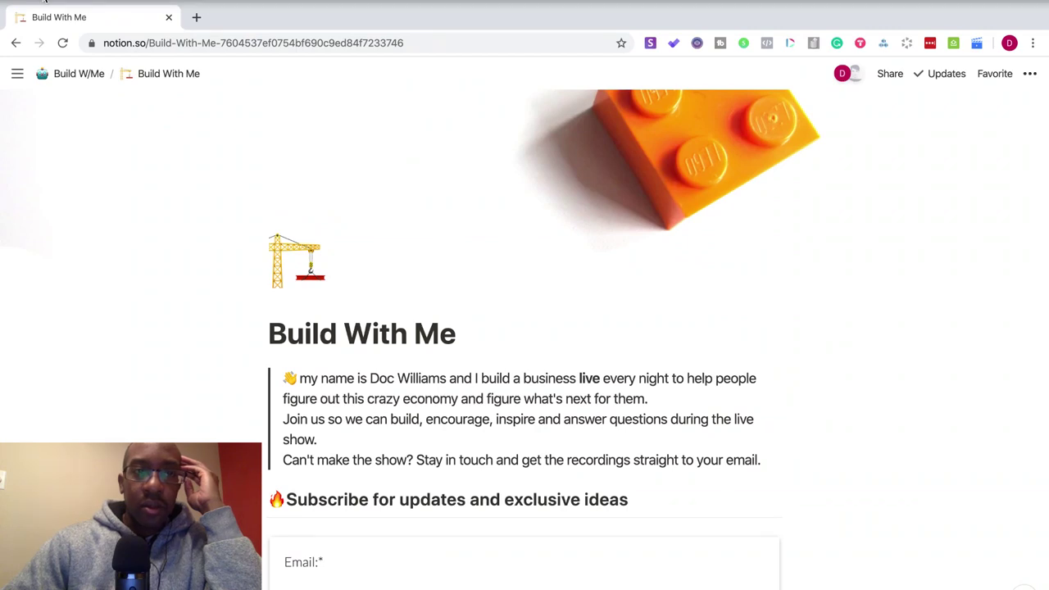
pyautogui.click(45, 0)
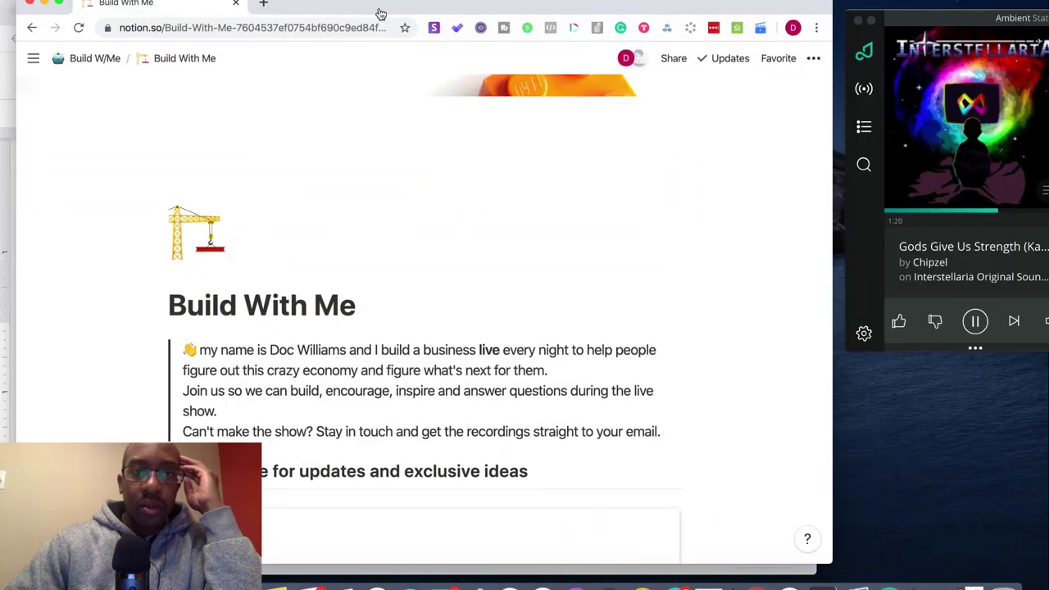
pyautogui.moveTo(381, 14); pyautogui.dragTo(420, 203)
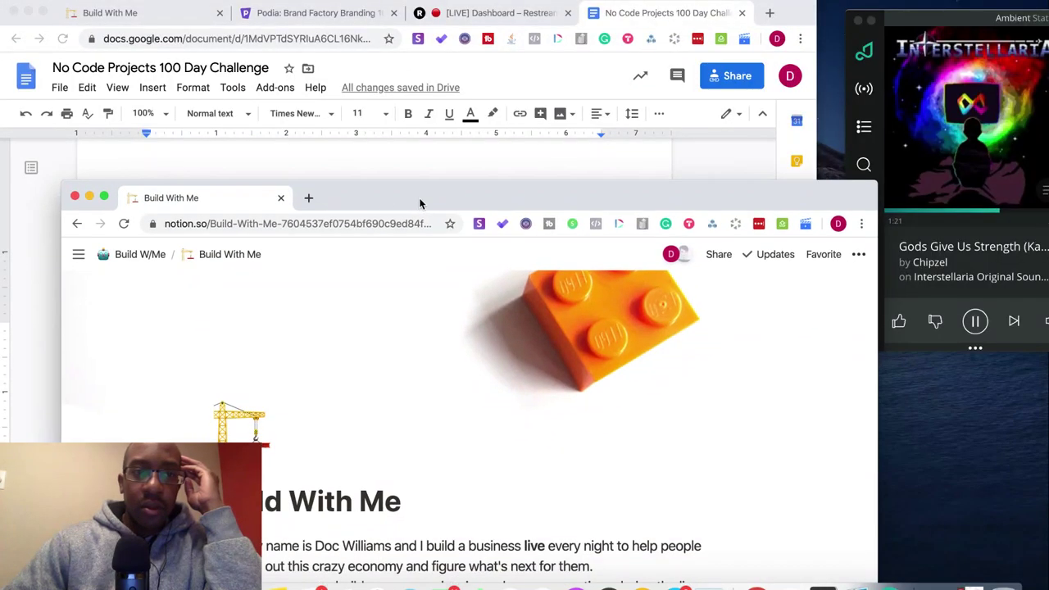
# - Open a full-screen private window and load buildwithme.carrd.co
pyautogui.click(75, 199)
pyautogui.click(99, 0)
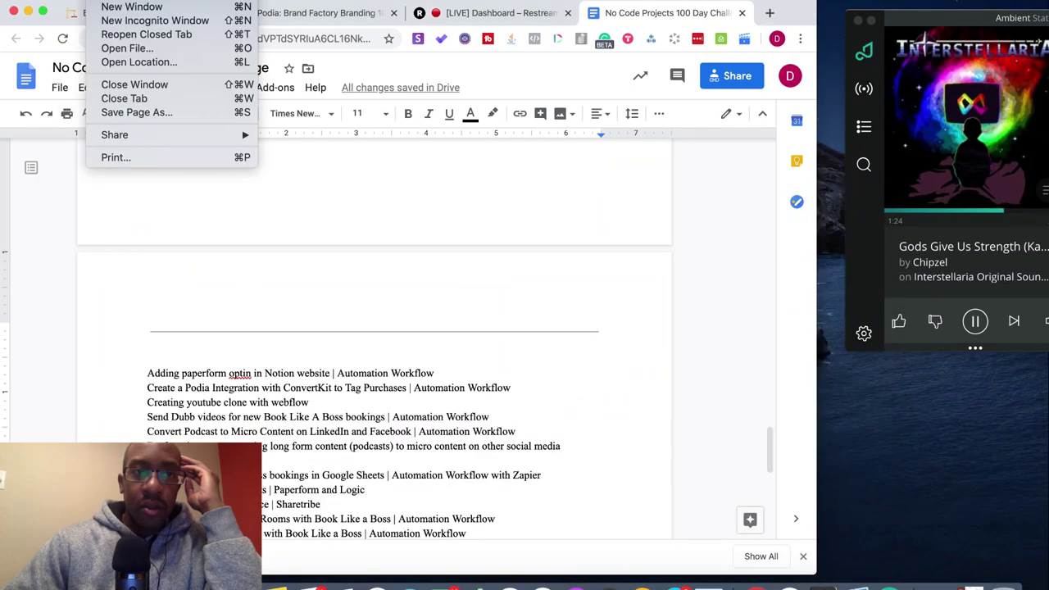
pyautogui.click(133, 22)
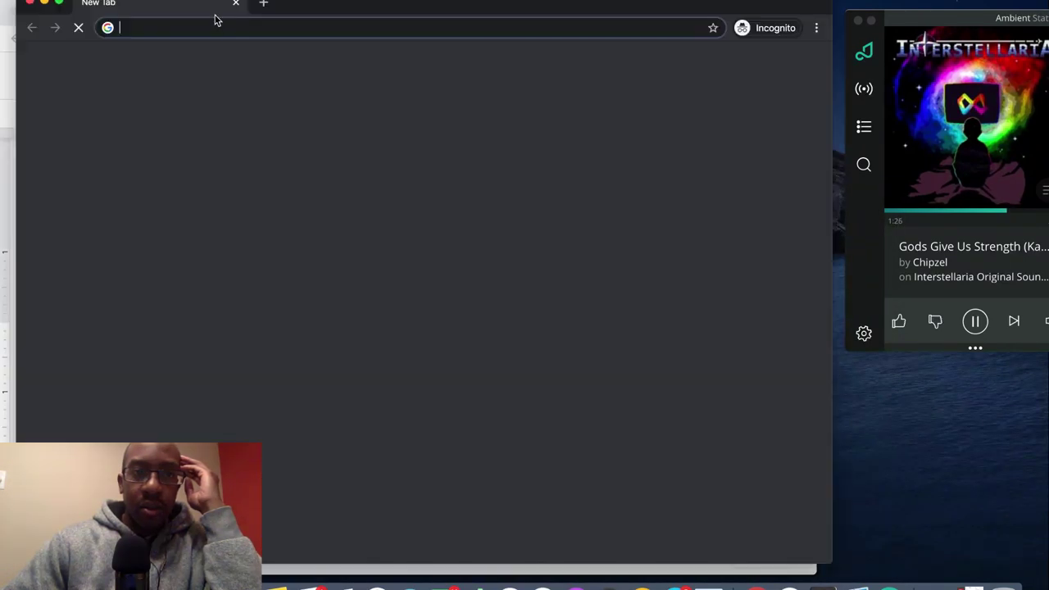
pyautogui.click(59, 7)
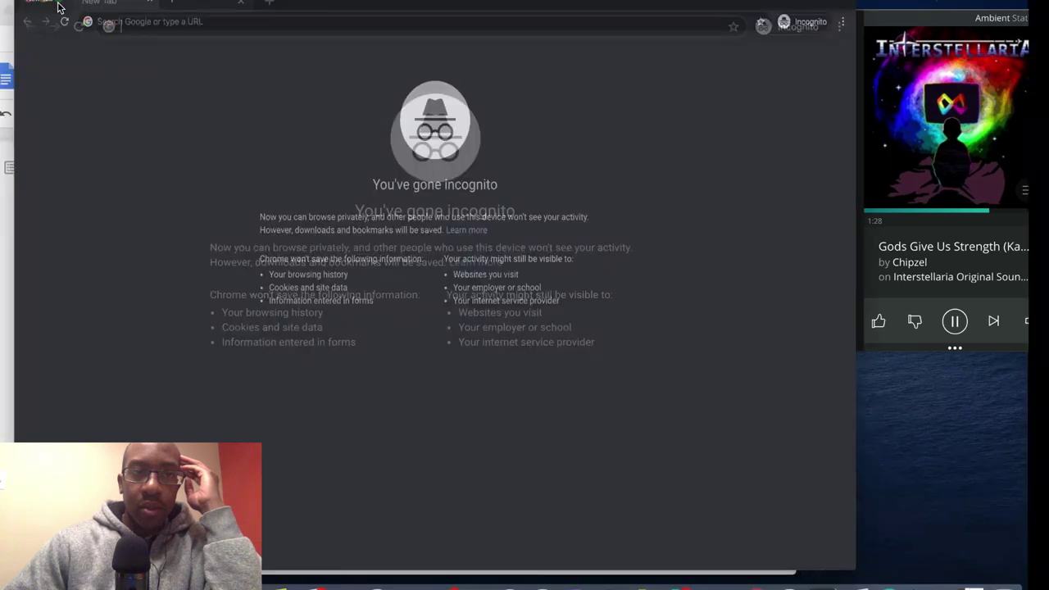
pyautogui.press('super+v')
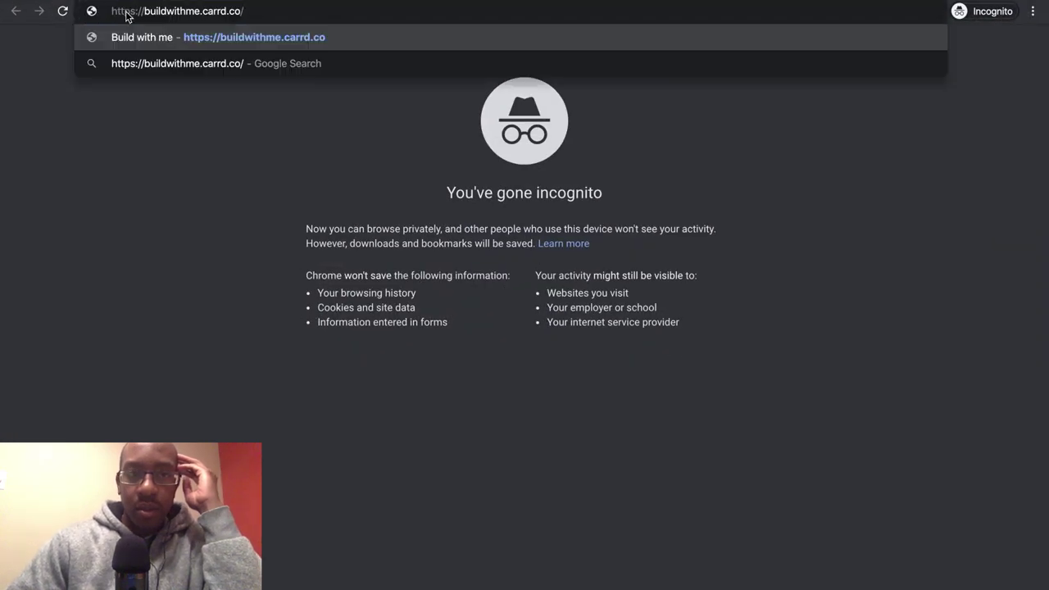
pyautogui.press('Return')
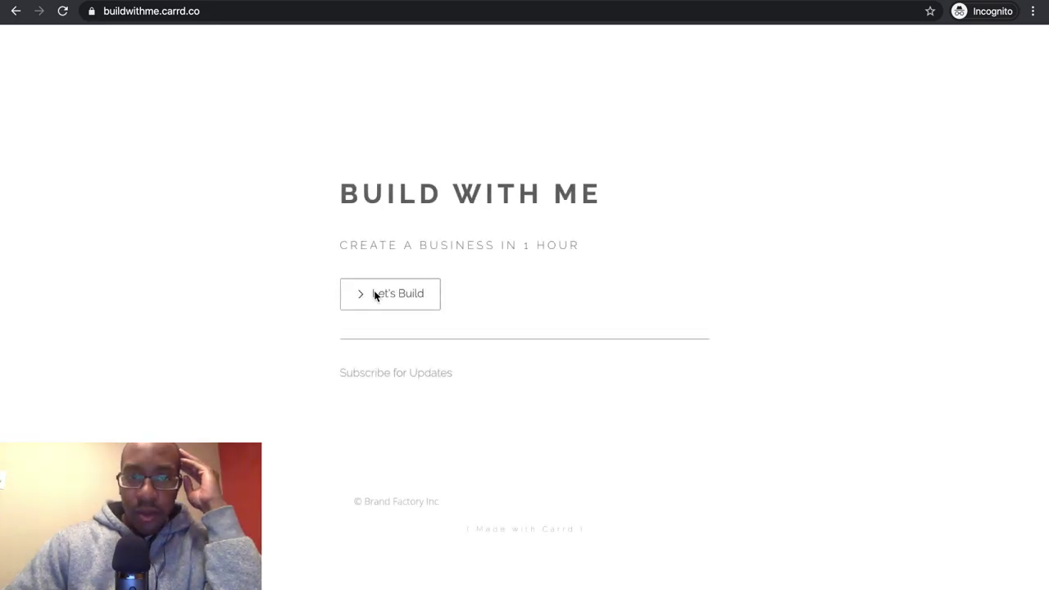
# - Follow the Let's Build link and browse the published Notion Build With Me page
pyautogui.click(376, 296)
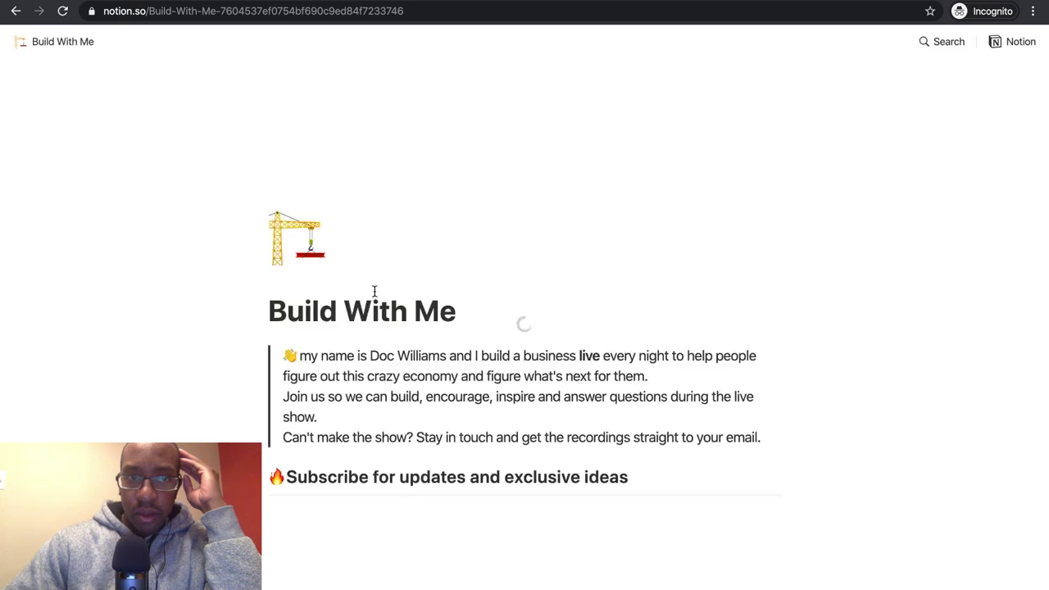
pyautogui.scroll(-3, 374, 291)
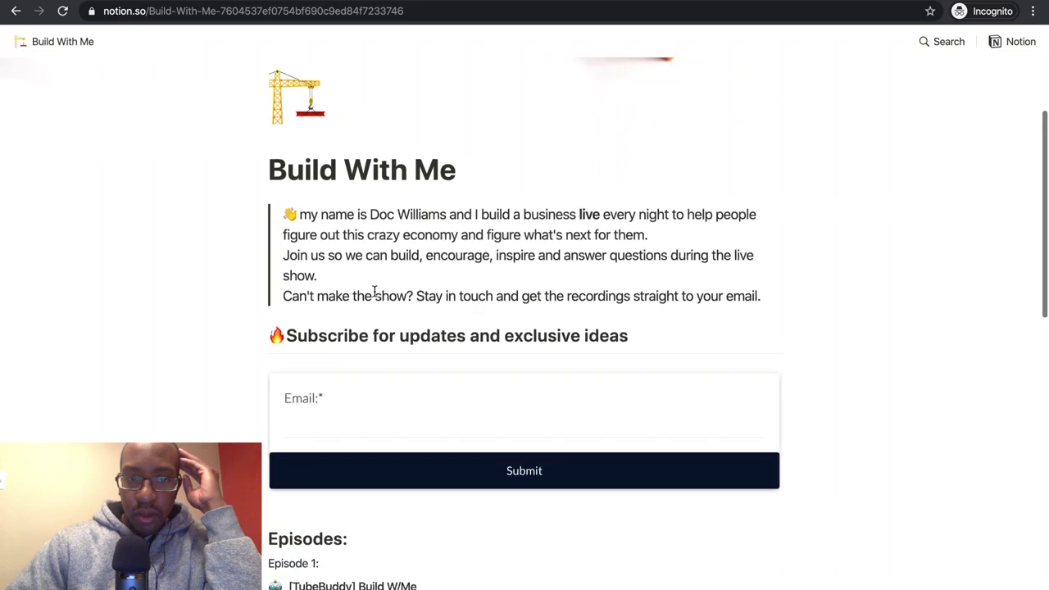
pyautogui.scroll(-5, 374, 291)
pyautogui.scroll(-10, 375, 291)
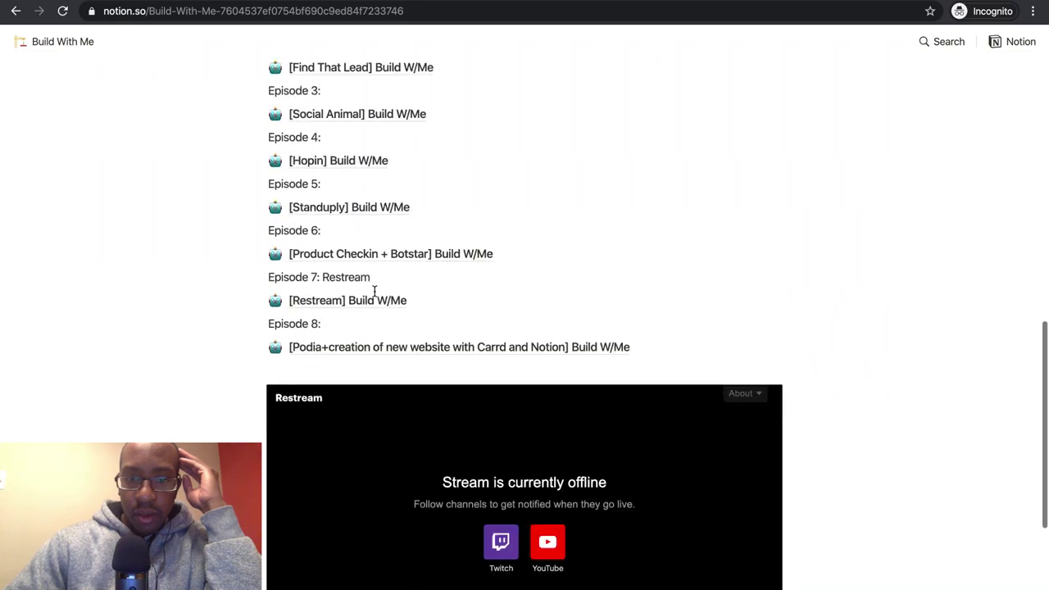
pyautogui.scroll(15, 375, 291)
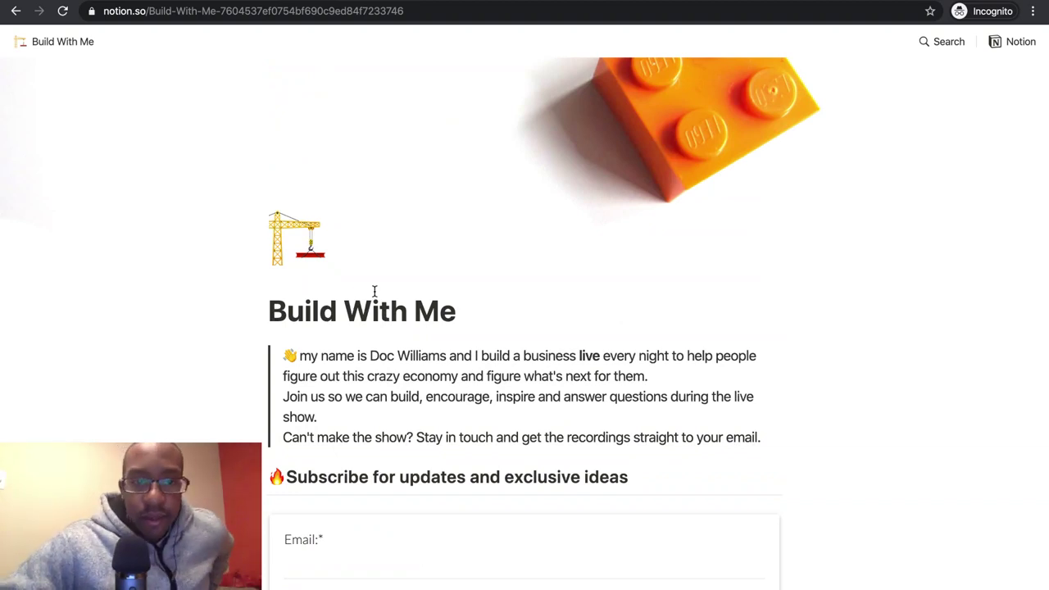
pyautogui.scroll(-1, 380, 379)
pyautogui.scroll(-3, 380, 379)
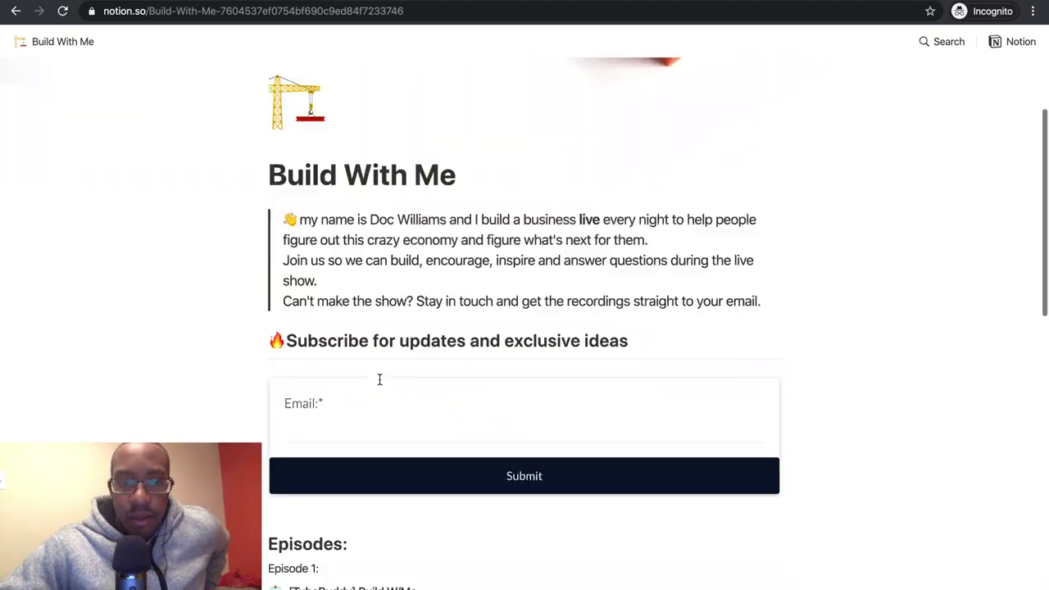
pyautogui.scroll(3, 379, 378)
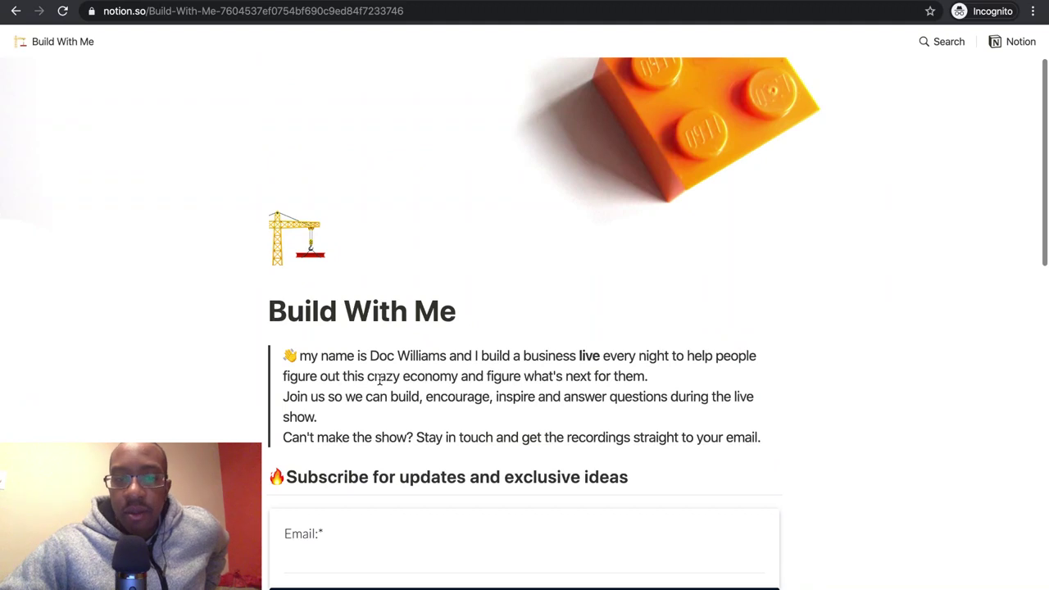
pyautogui.scroll(-3, 379, 378)
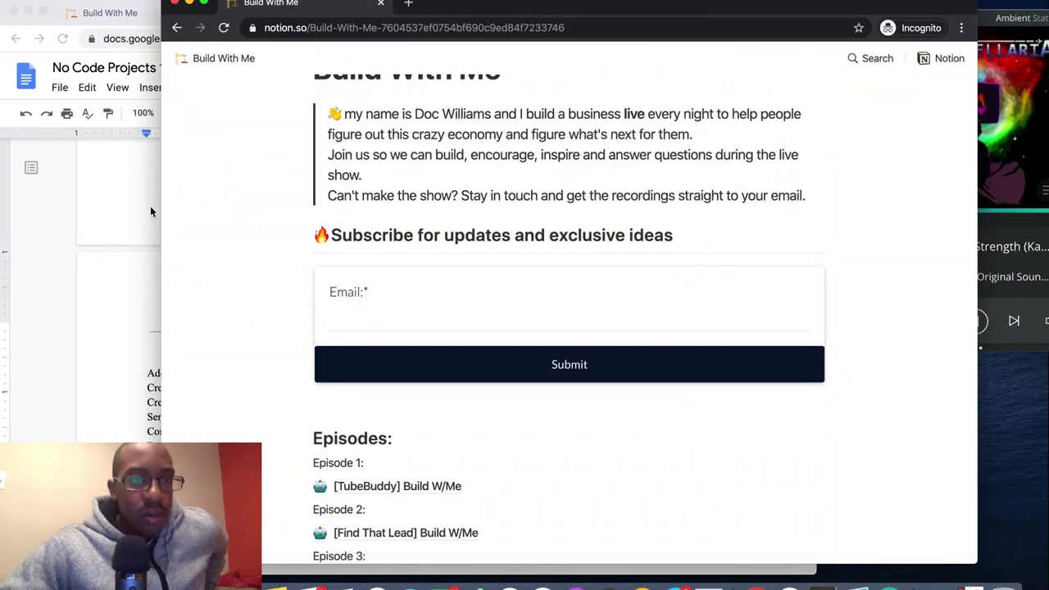
# - In the Build With Me editor, drag the email embed's side handles inward to narrow the form
pyautogui.click(25, 217)
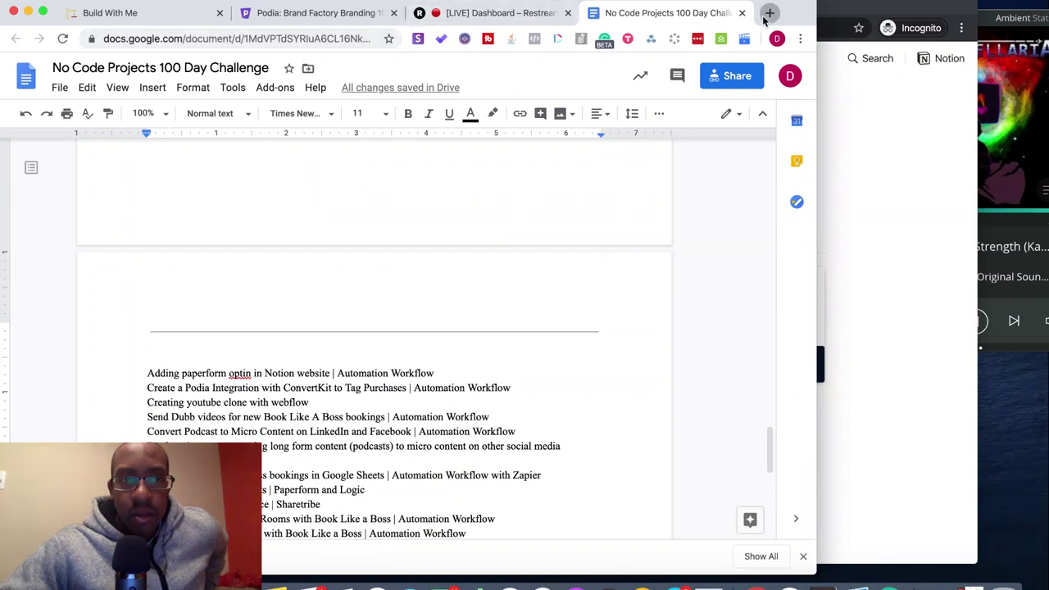
pyautogui.click(767, 14)
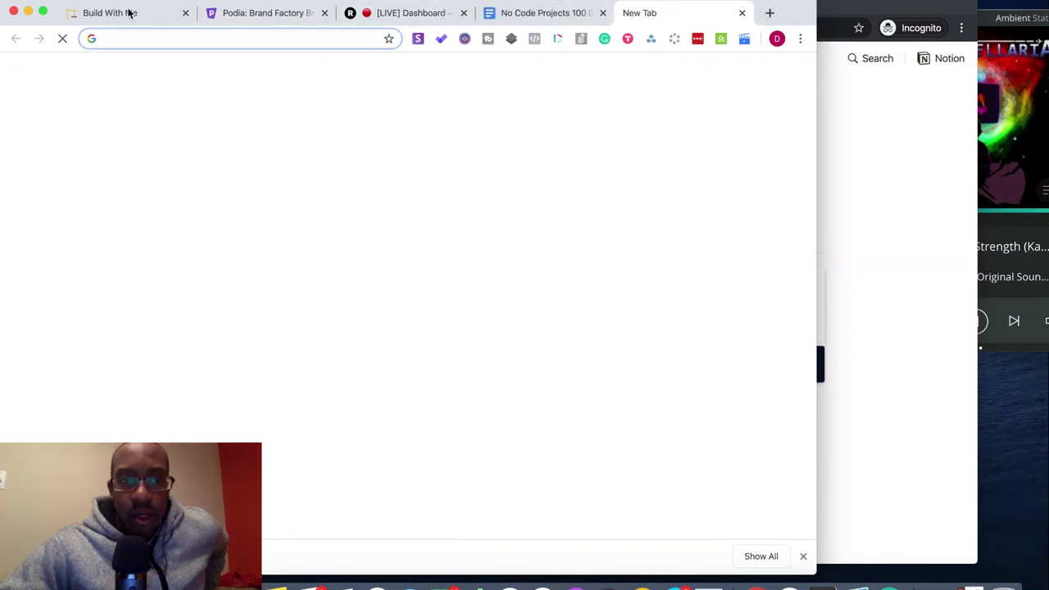
pyautogui.click(129, 12)
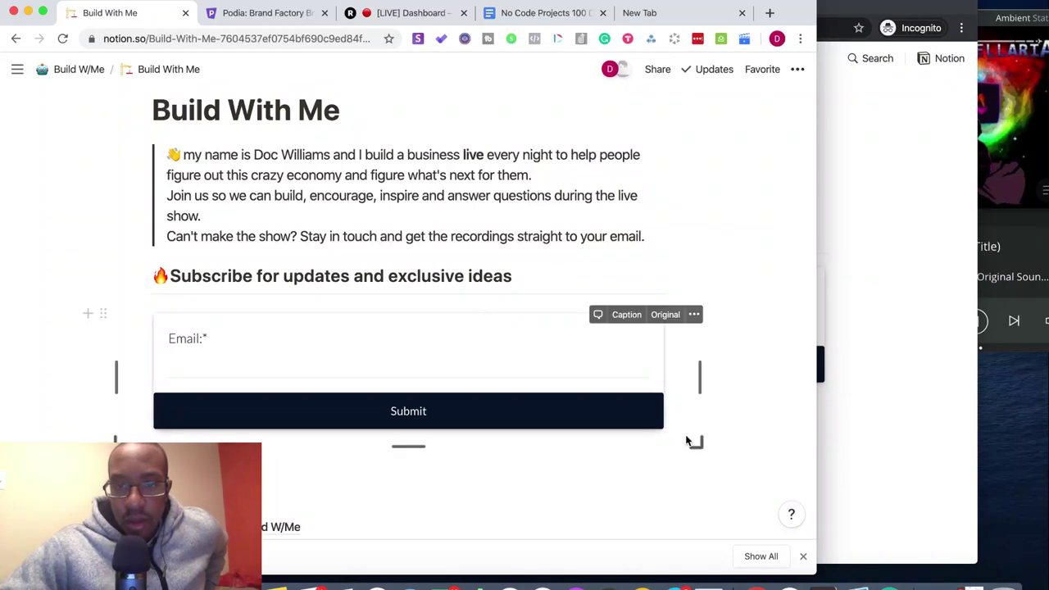
pyautogui.moveTo(694, 444); pyautogui.dragTo(663, 426)
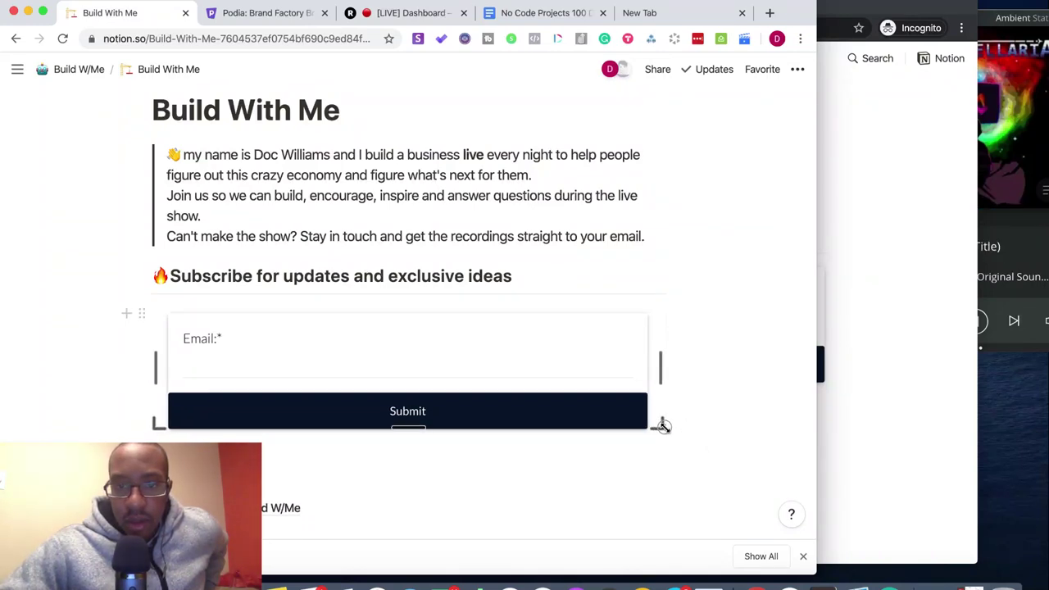
pyautogui.moveTo(679, 442); pyautogui.dragTo(692, 431)
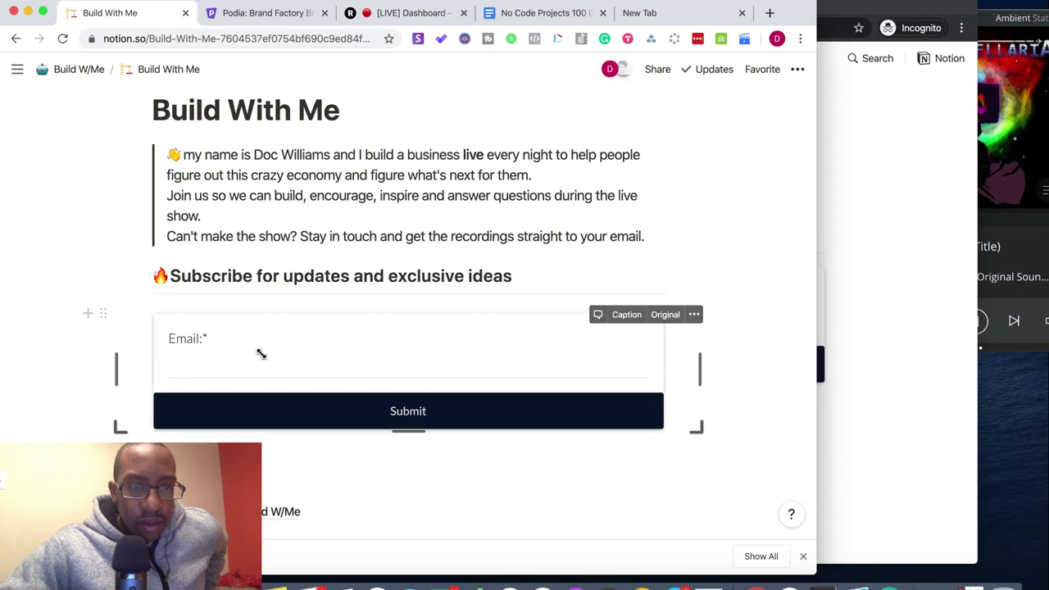
pyautogui.moveTo(119, 369); pyautogui.dragTo(139, 366)
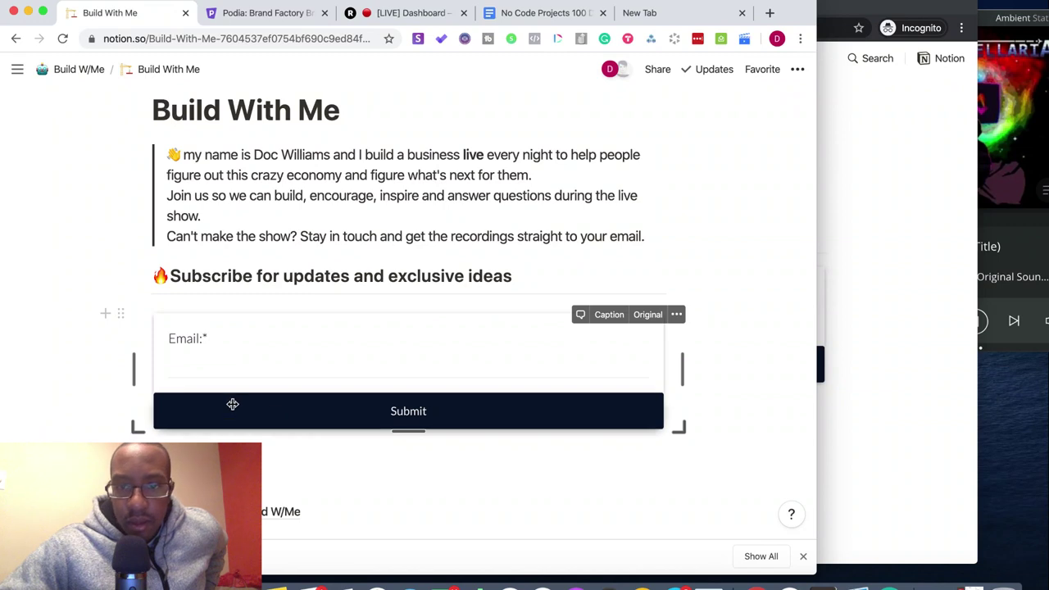
pyautogui.moveTo(675, 368); pyautogui.dragTo(677, 416)
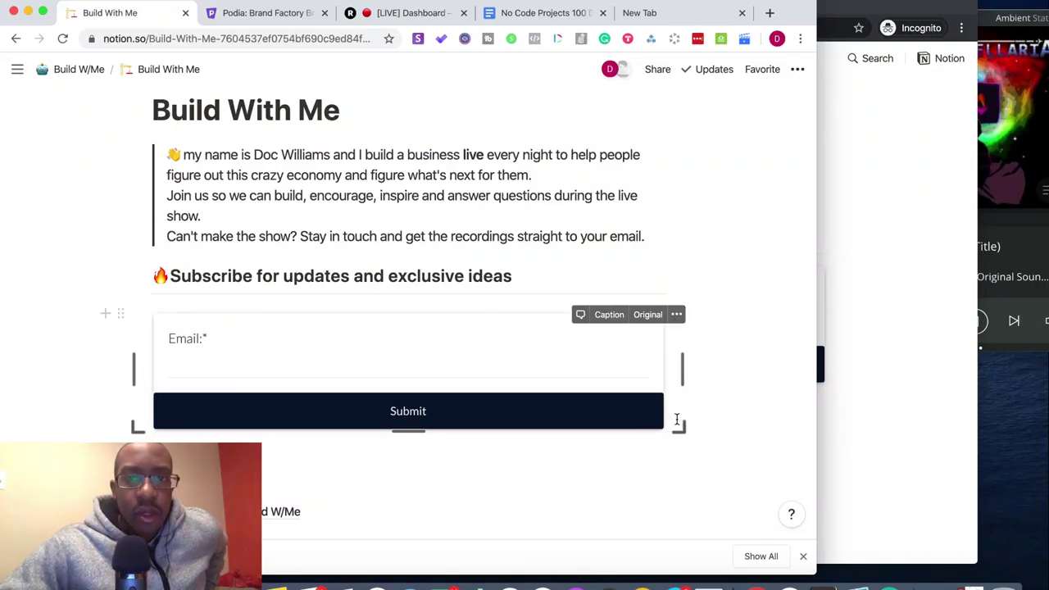
# - Reload the published Build With Me page in the private window and check the signup form
pyautogui.click(915, 231)
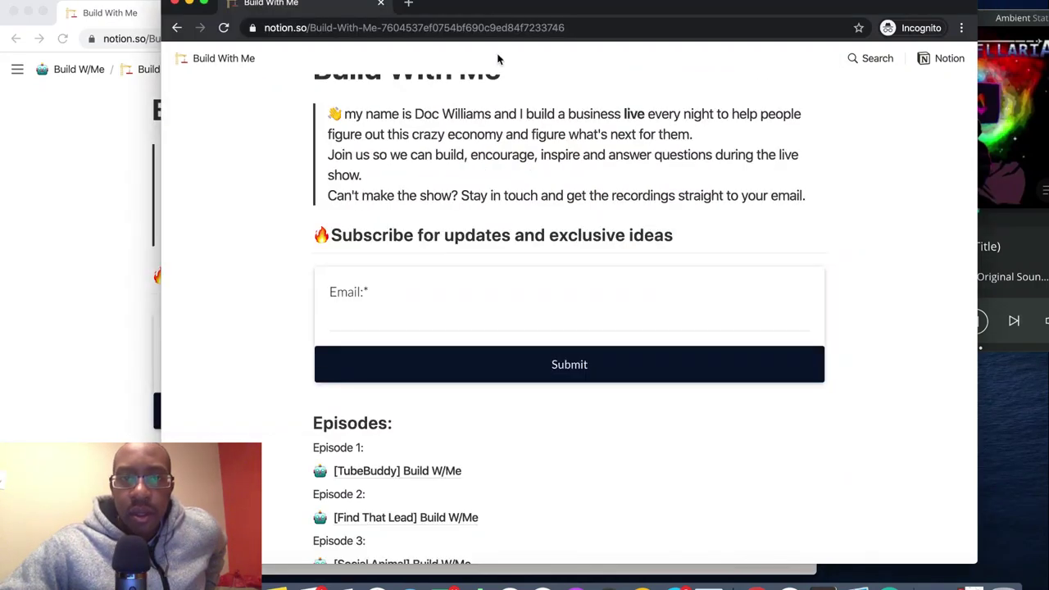
pyautogui.click(508, 28)
pyautogui.press('Return')
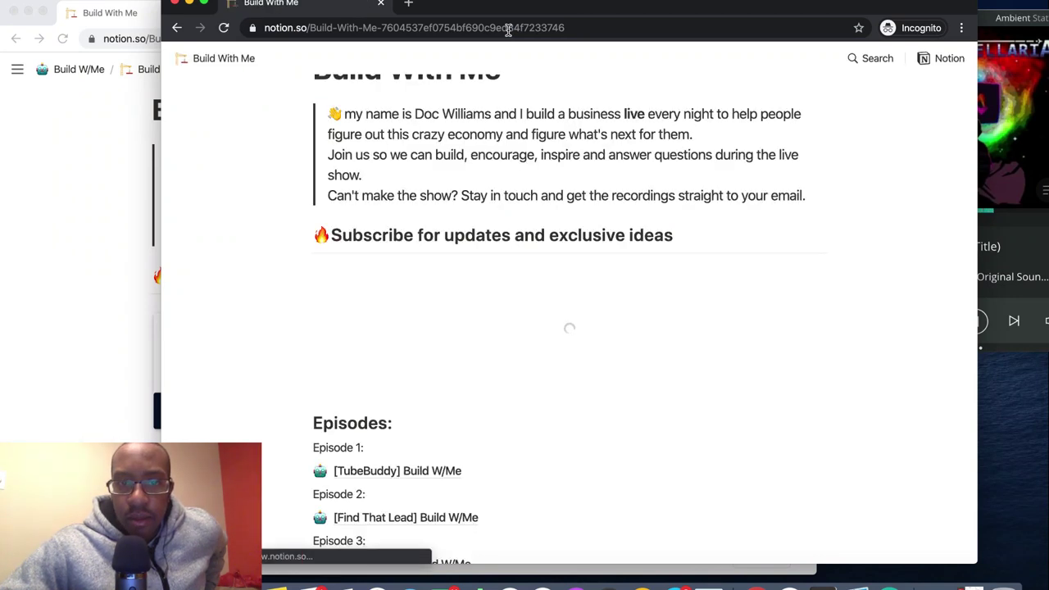
pyautogui.scroll(-1, 558, 291)
pyautogui.scroll(-1, 779, 313)
pyautogui.scroll(1, 779, 311)
pyautogui.scroll(-1, 779, 311)
pyautogui.scroll(1, 779, 312)
pyautogui.scroll(-1, 779, 311)
pyautogui.scroll(1, 777, 309)
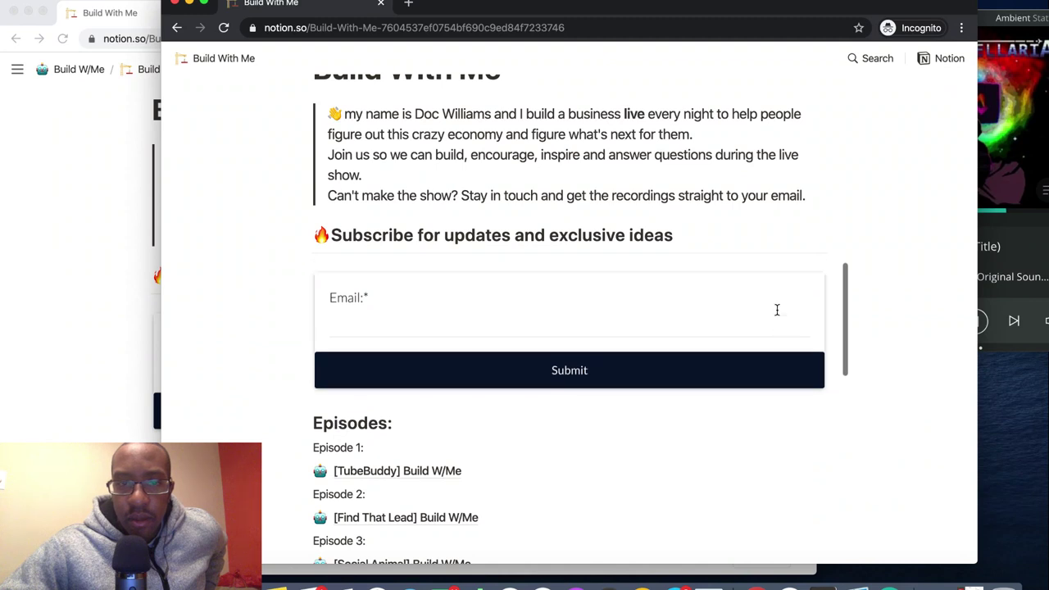
# - Back in the Notion editor, adjust the email embed block's height
pyautogui.click(88, 251)
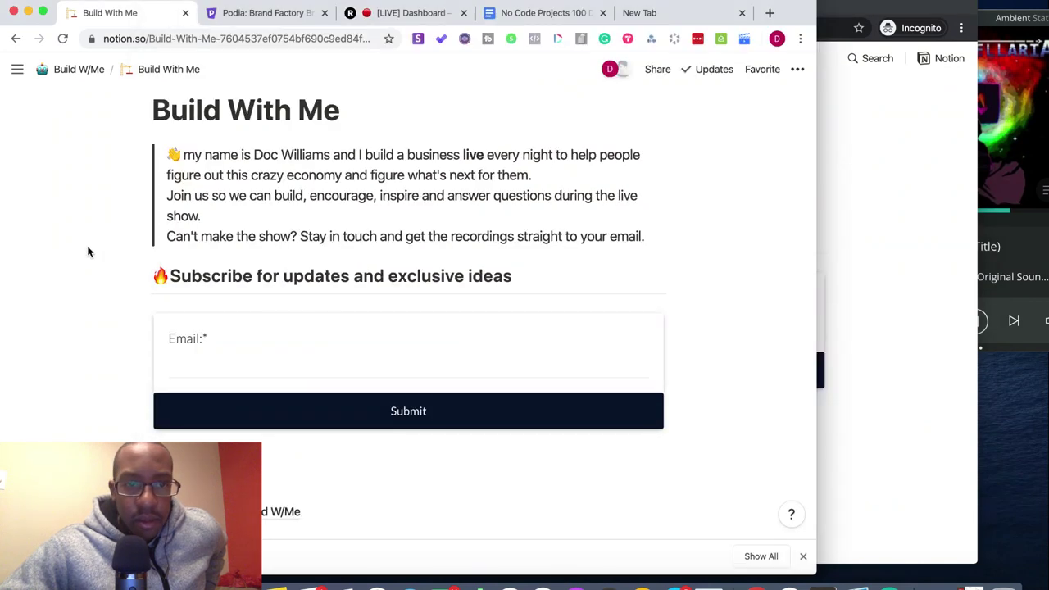
pyautogui.moveTo(288, 318)
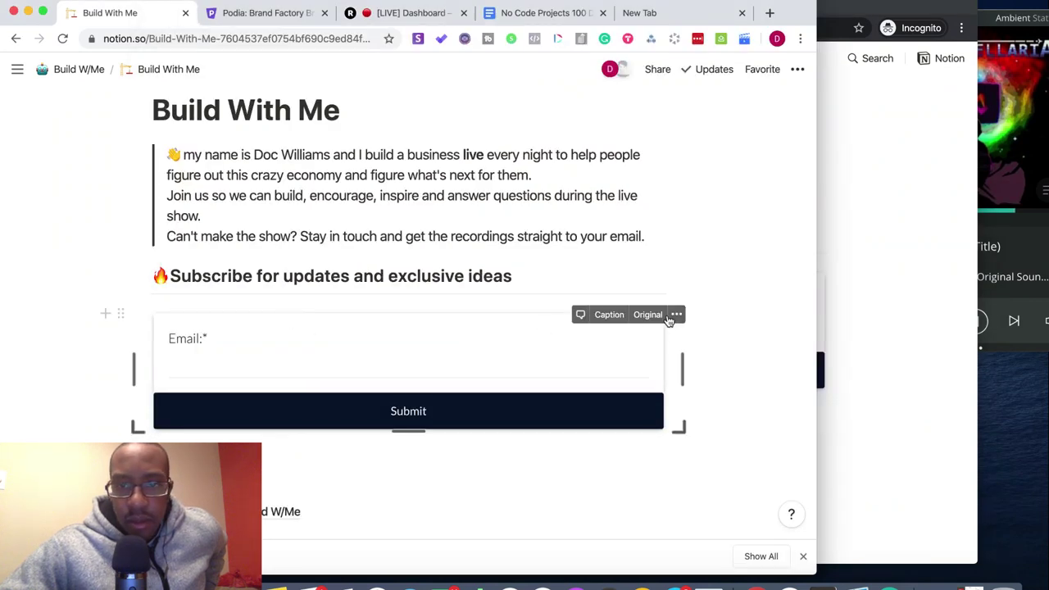
pyautogui.click(676, 315)
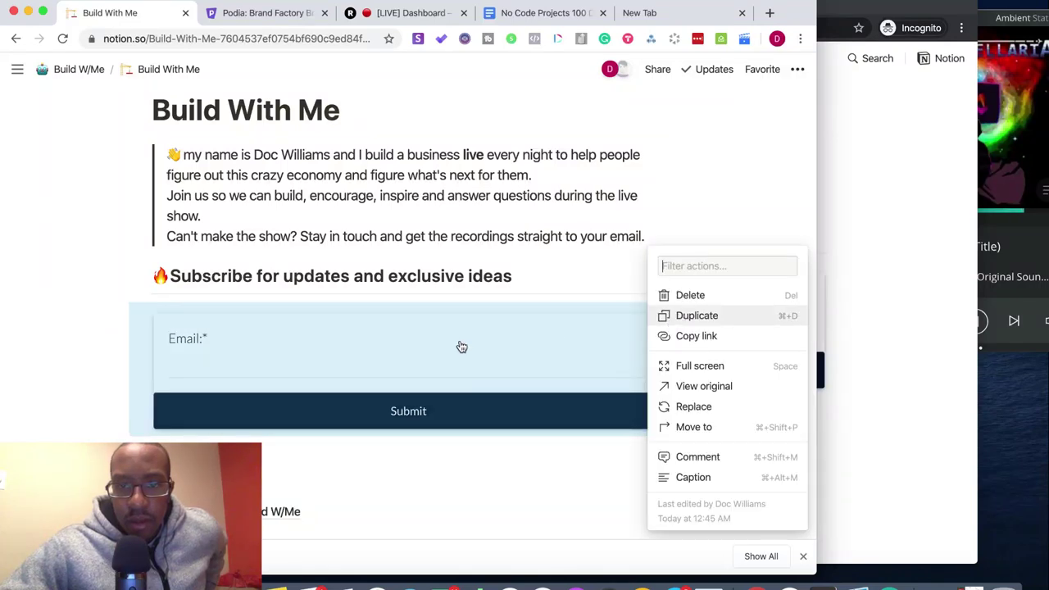
pyautogui.click(78, 381)
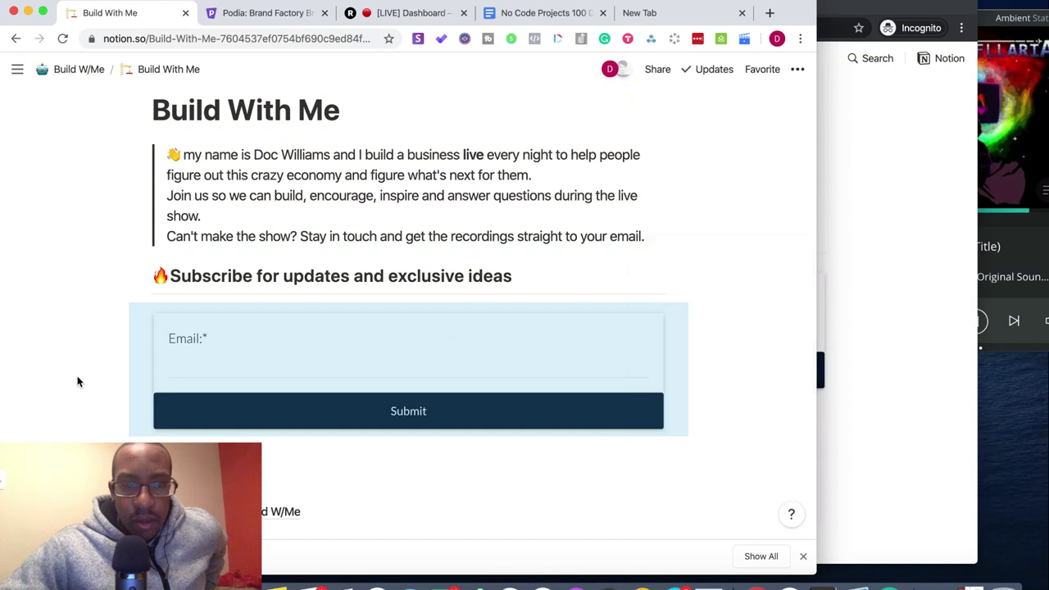
pyautogui.click(52, 414)
pyautogui.scroll(-1, 245, 379)
pyautogui.scroll(1, 246, 380)
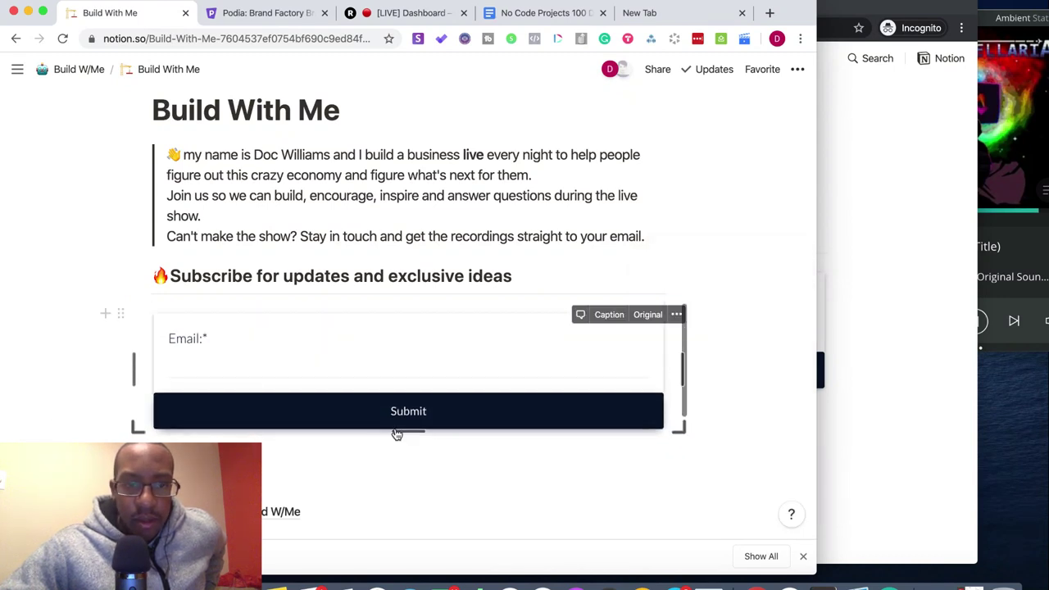
pyautogui.moveTo(402, 429); pyautogui.dragTo(409, 425)
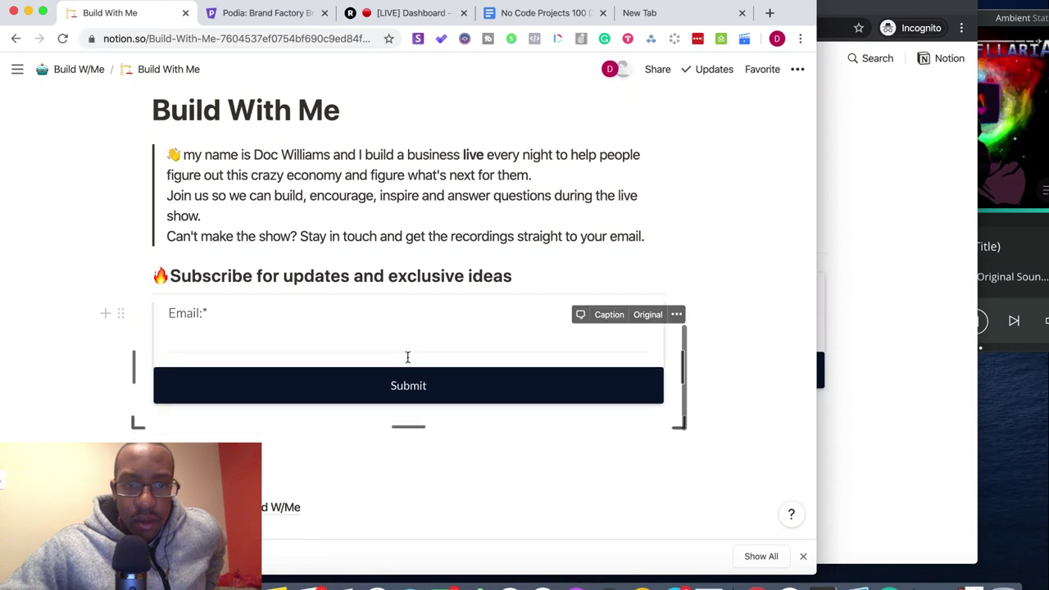
pyautogui.click(402, 307)
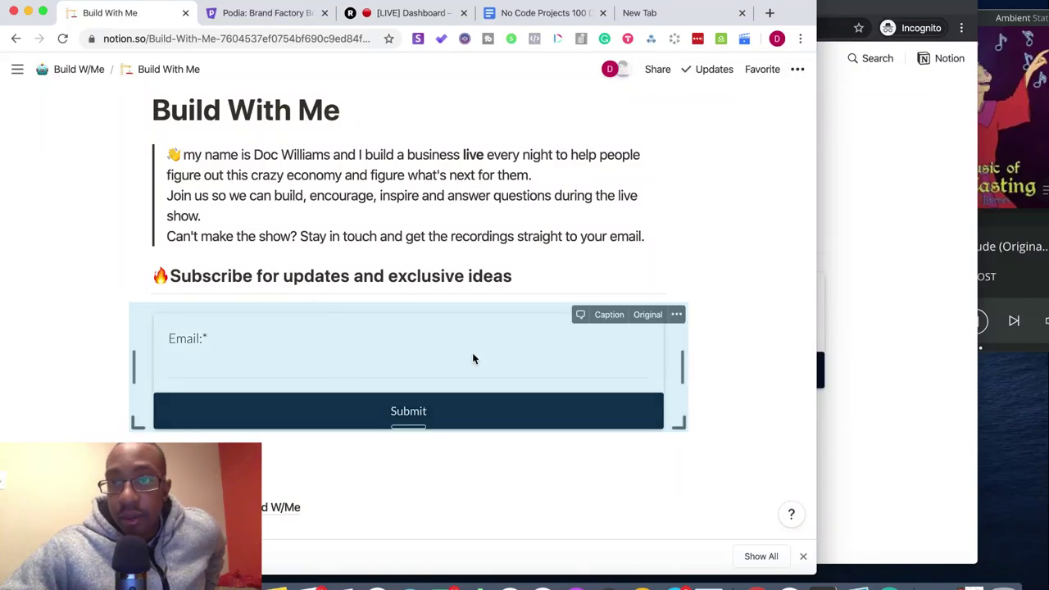
# - Review the published page once more, then close the private preview window
pyautogui.click(932, 260)
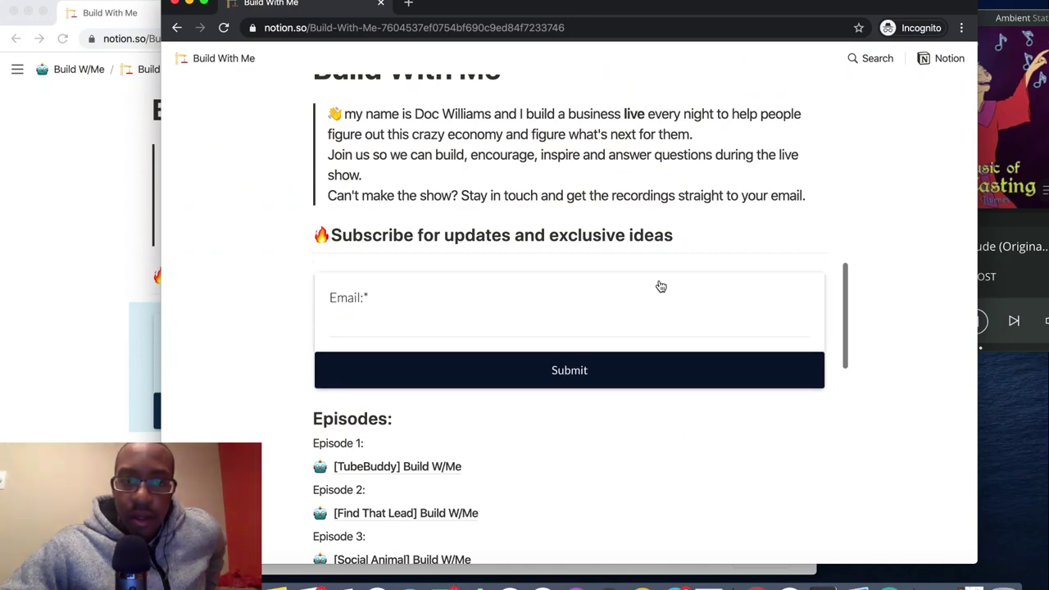
pyautogui.scroll(5, 901, 257)
pyautogui.scroll(-5, 896, 250)
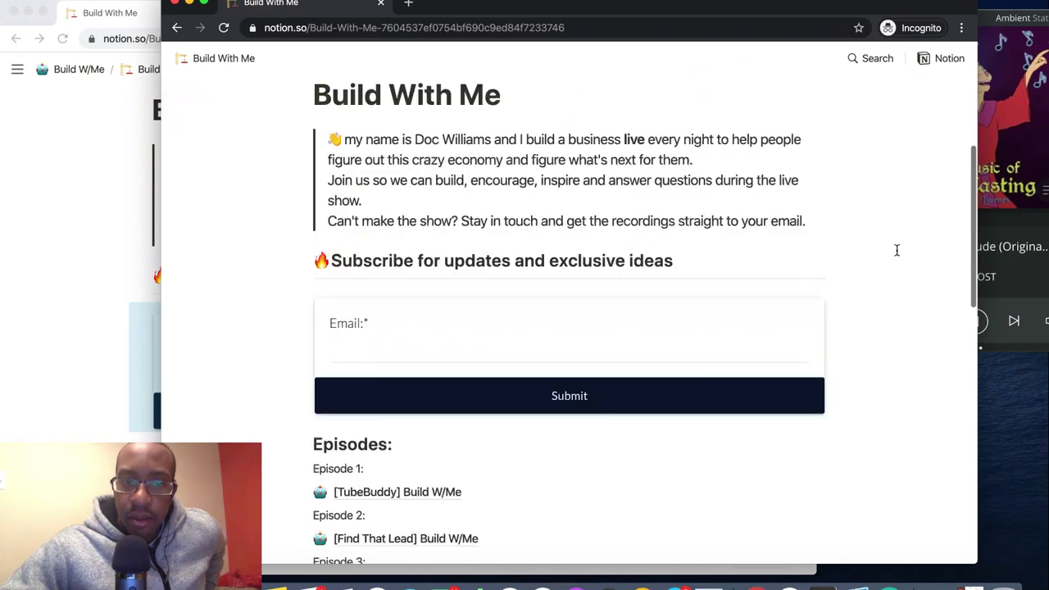
pyautogui.scroll(-10, 897, 250)
pyautogui.scroll(5, 897, 250)
pyautogui.scroll(-4, 896, 250)
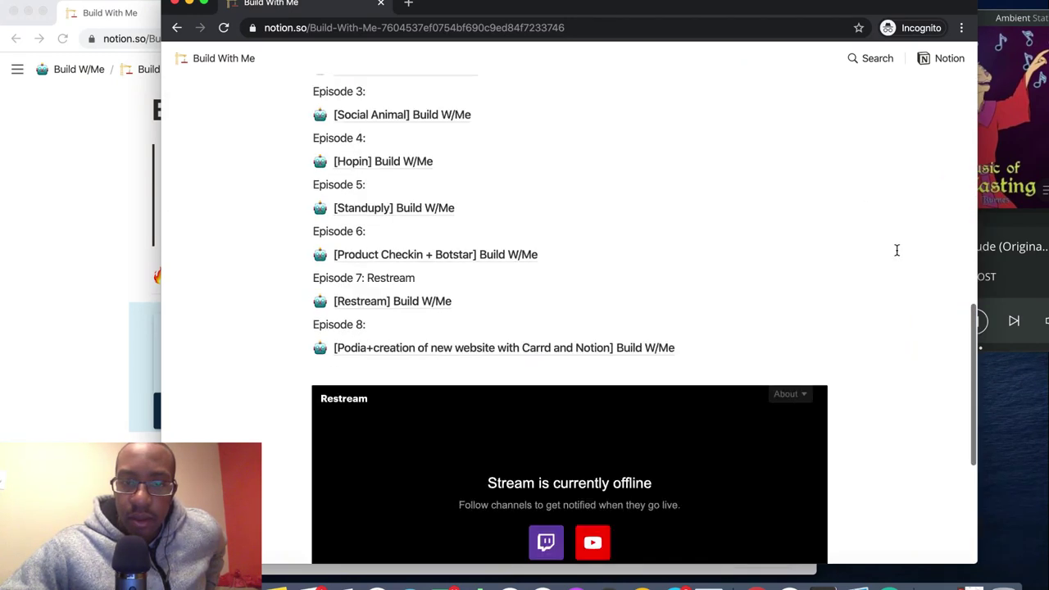
pyautogui.scroll(-3, 896, 250)
pyautogui.moveTo(893, 5); pyautogui.dragTo(889, 20)
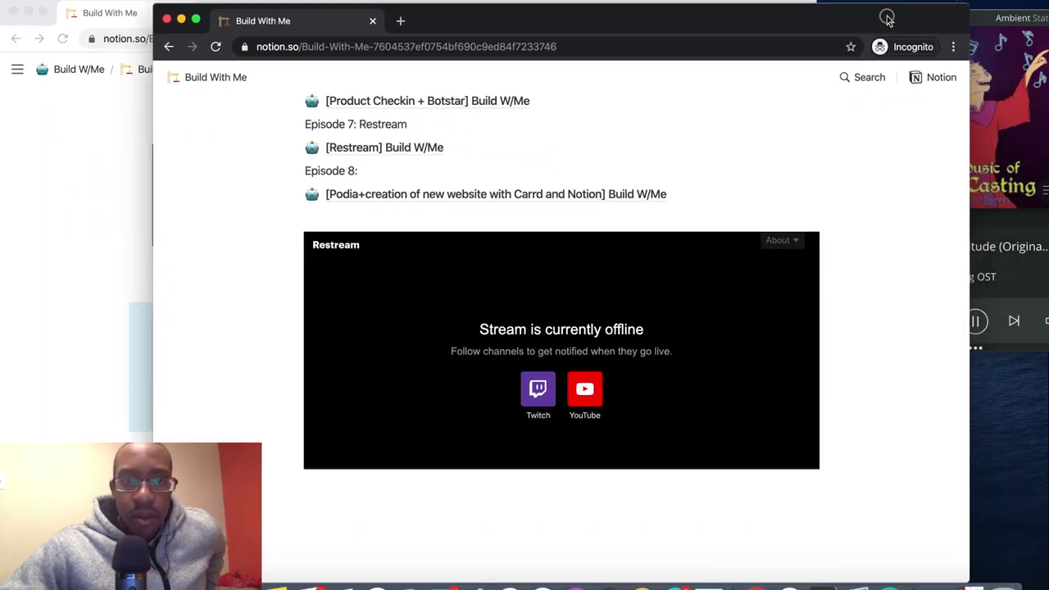
pyautogui.scroll(15, 721, 174)
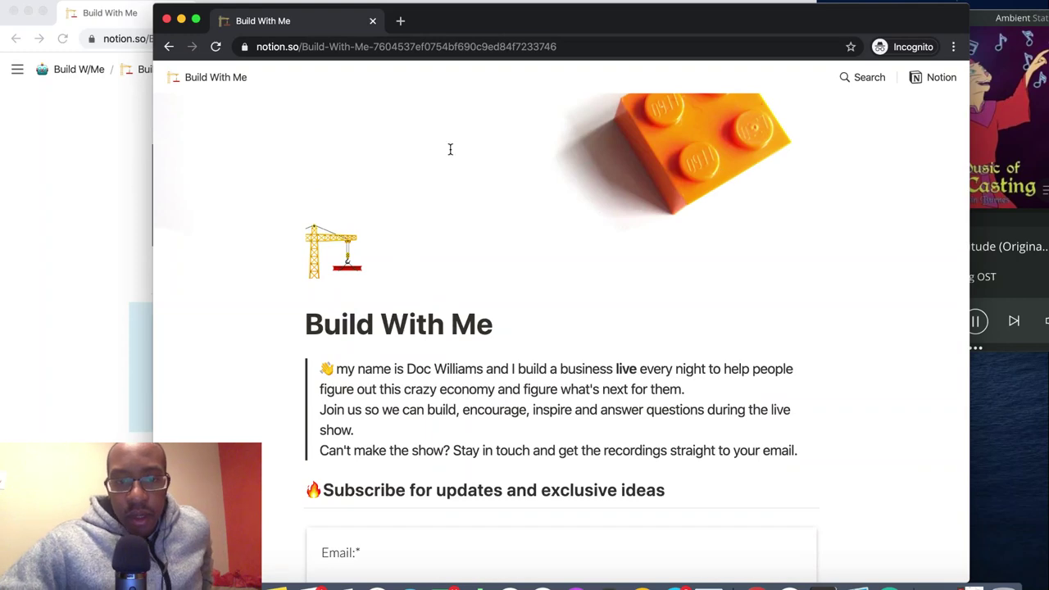
pyautogui.scroll(-2, 361, 483)
pyautogui.scroll(-8, 361, 483)
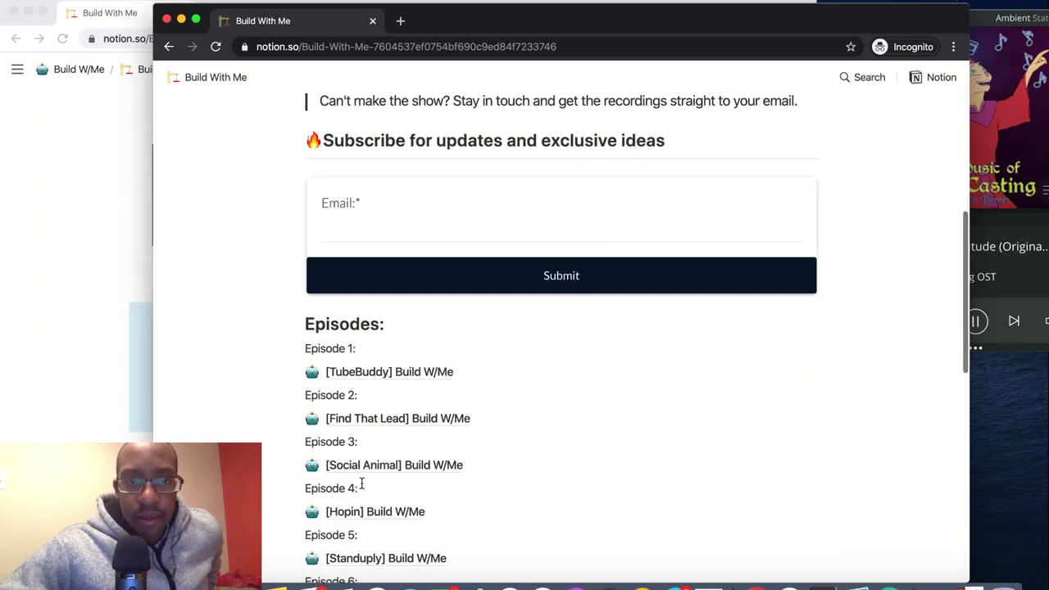
pyautogui.scroll(10, 361, 484)
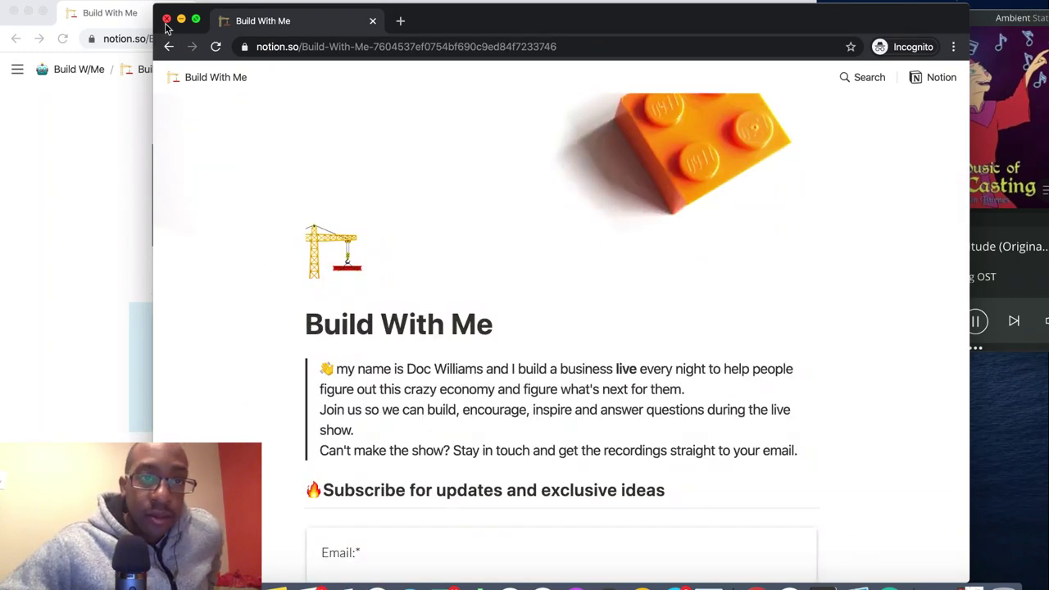
pyautogui.click(166, 19)
# - Close the empty new tab, switch to the Podia Brand Factory Branding tab, and shift the window right
pyautogui.scroll(-3, 129, 260)
pyautogui.scroll(8, 106, 259)
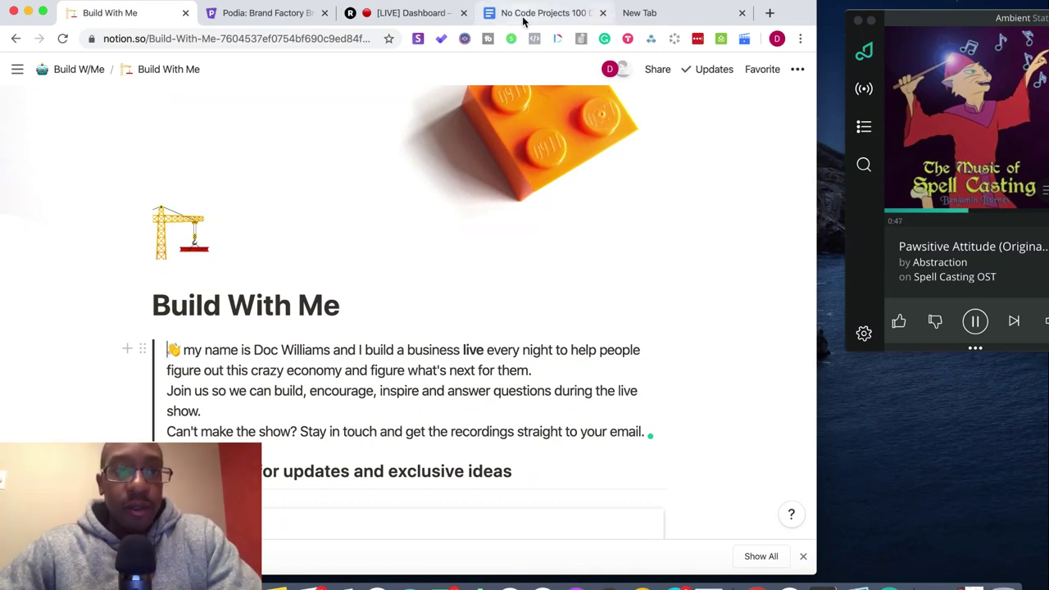
pyautogui.click(742, 12)
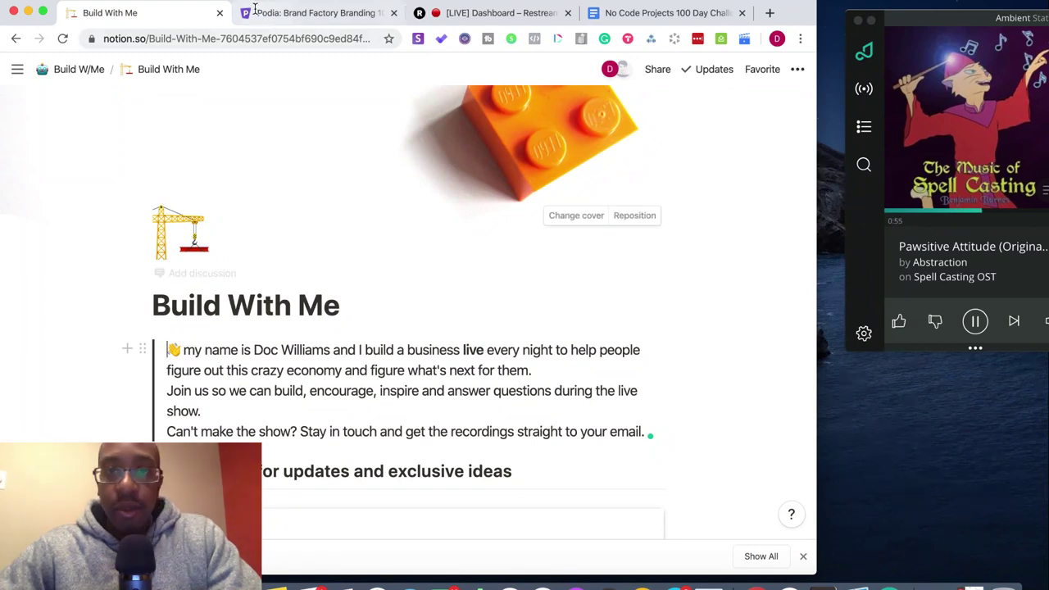
pyautogui.click(283, 17)
pyautogui.moveTo(793, 15); pyautogui.dragTo(906, 13)
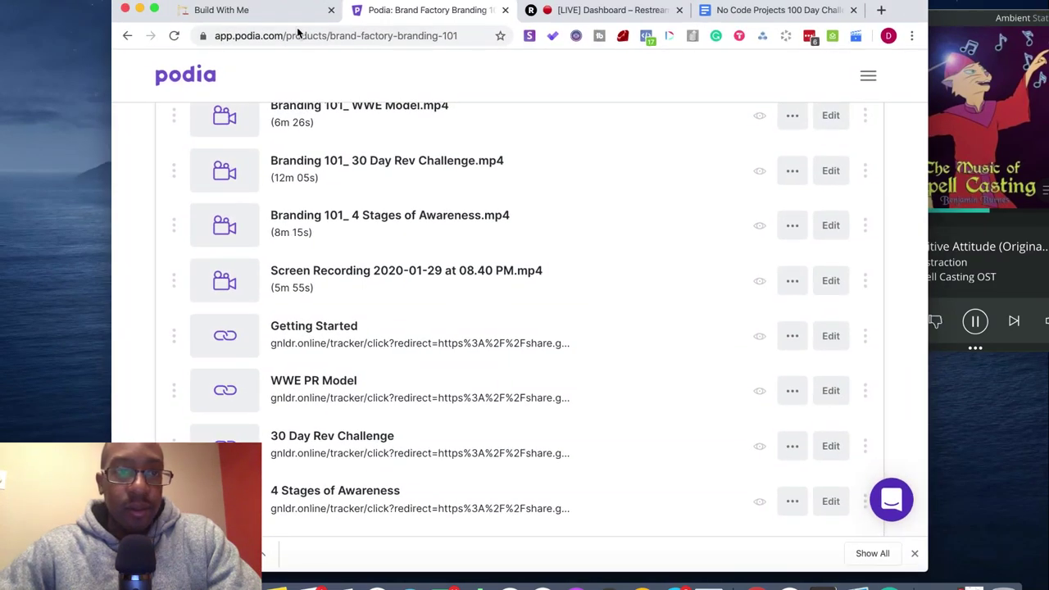
# - Go full screen and delete the Brand/Website Redesign link from Level 1
pyautogui.click(153, 9)
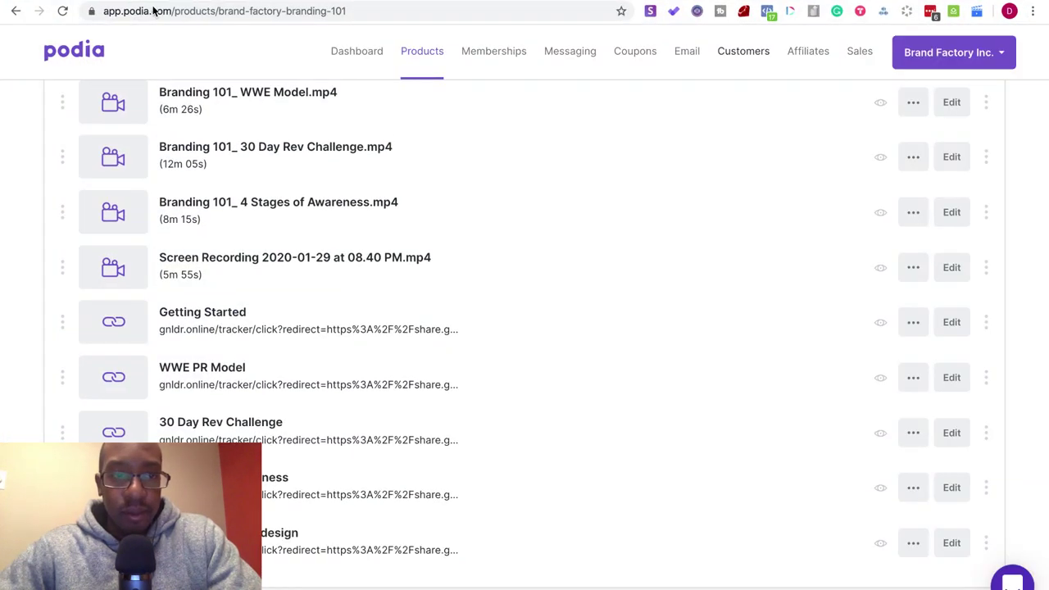
pyautogui.scroll(-3, 456, 352)
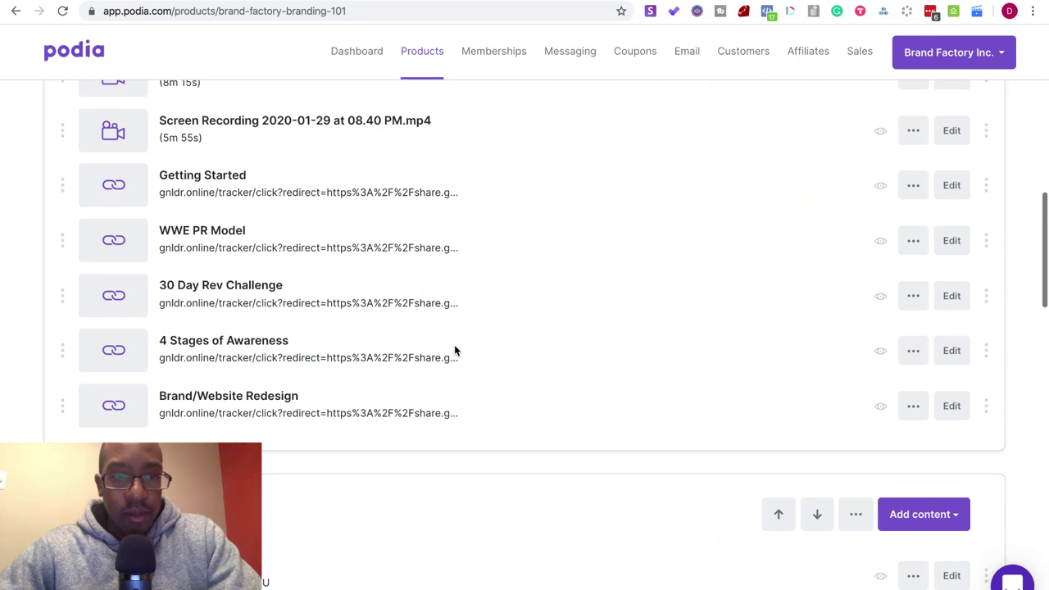
pyautogui.scroll(5, 456, 350)
pyautogui.scroll(-2, 455, 351)
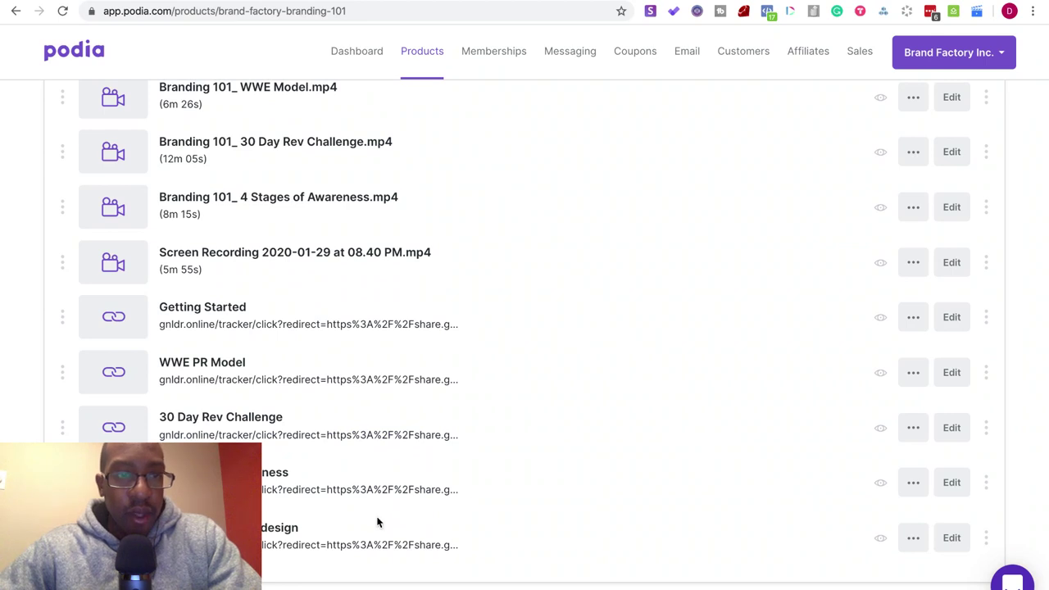
pyautogui.scroll(4, 377, 522)
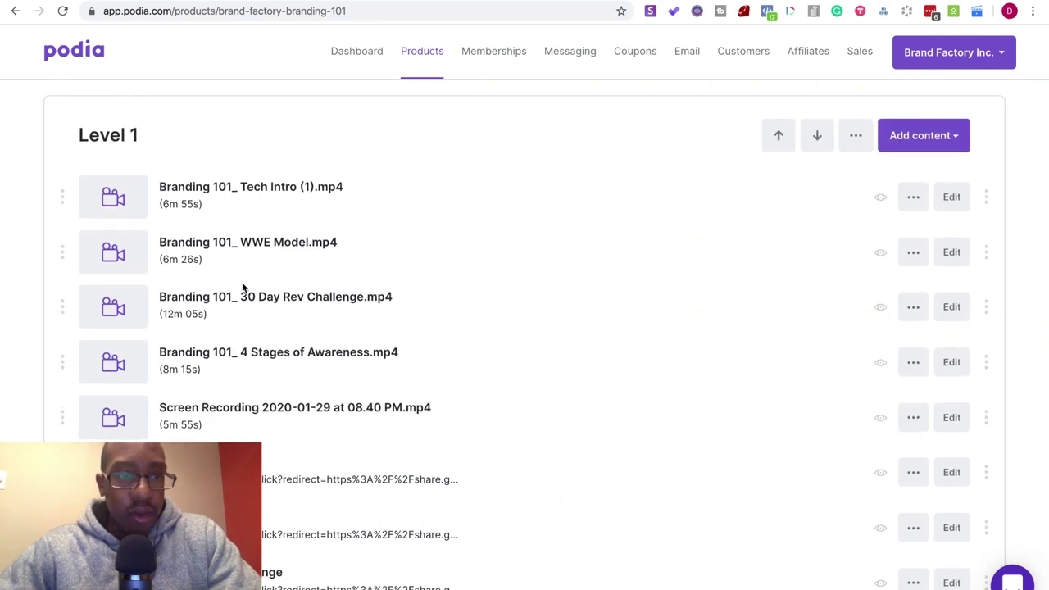
pyautogui.scroll(-7, 262, 433)
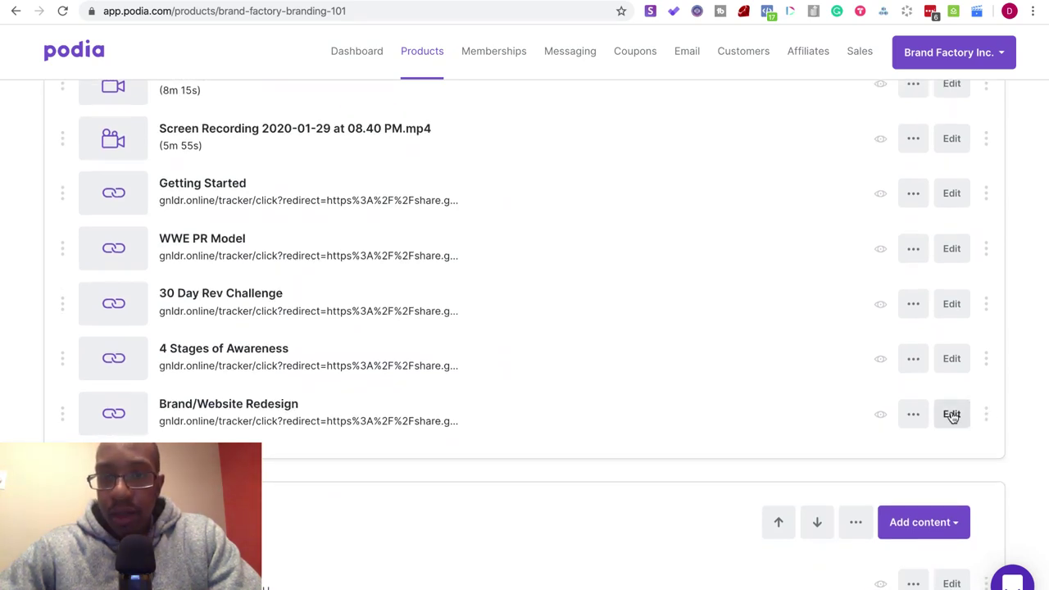
pyautogui.click(951, 415)
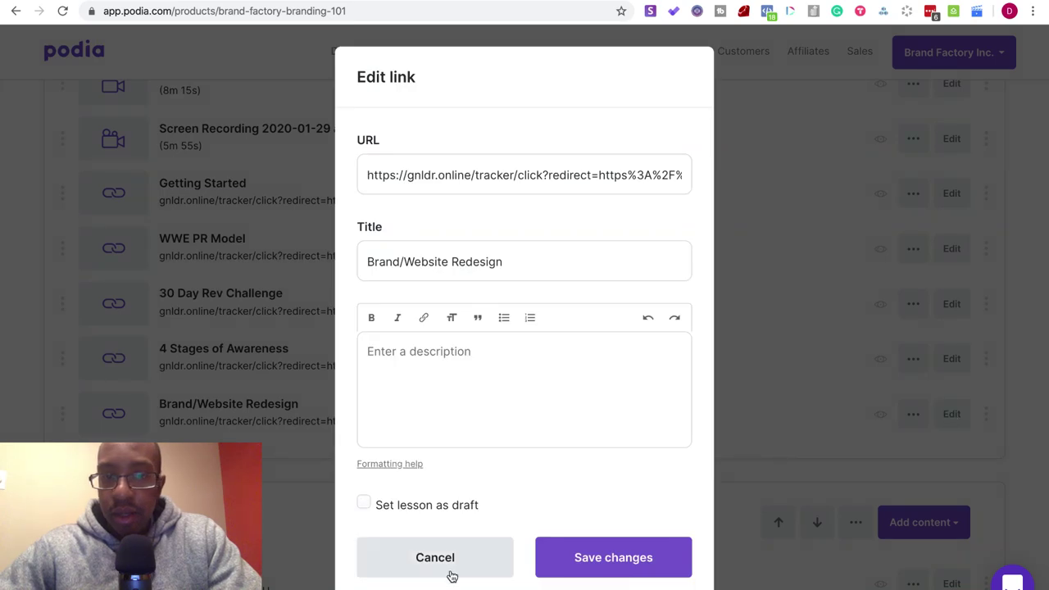
pyautogui.click(779, 435)
pyautogui.click(912, 415)
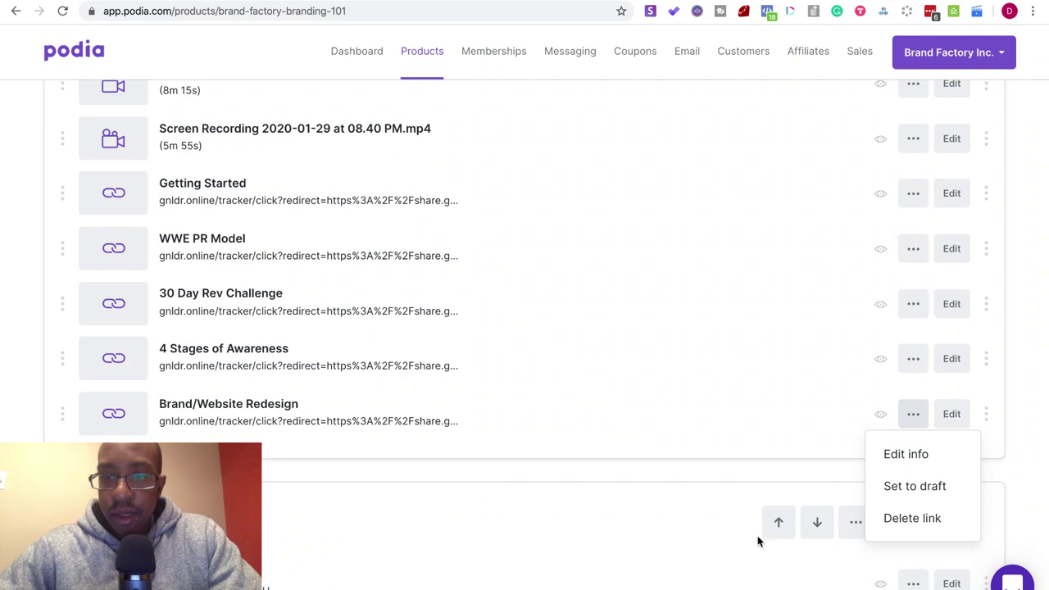
pyautogui.click(928, 519)
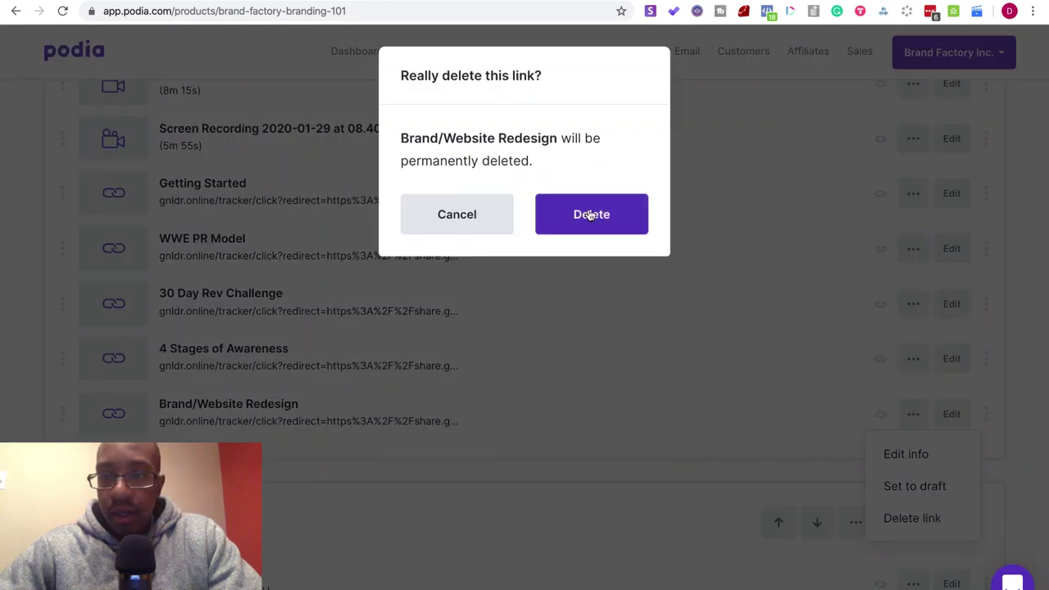
pyautogui.click(590, 214)
# - Delete the 4 Stages of Awareness, 30 Day Rev Challenge, WWE PR Model and Getting Started links
pyautogui.click(911, 359)
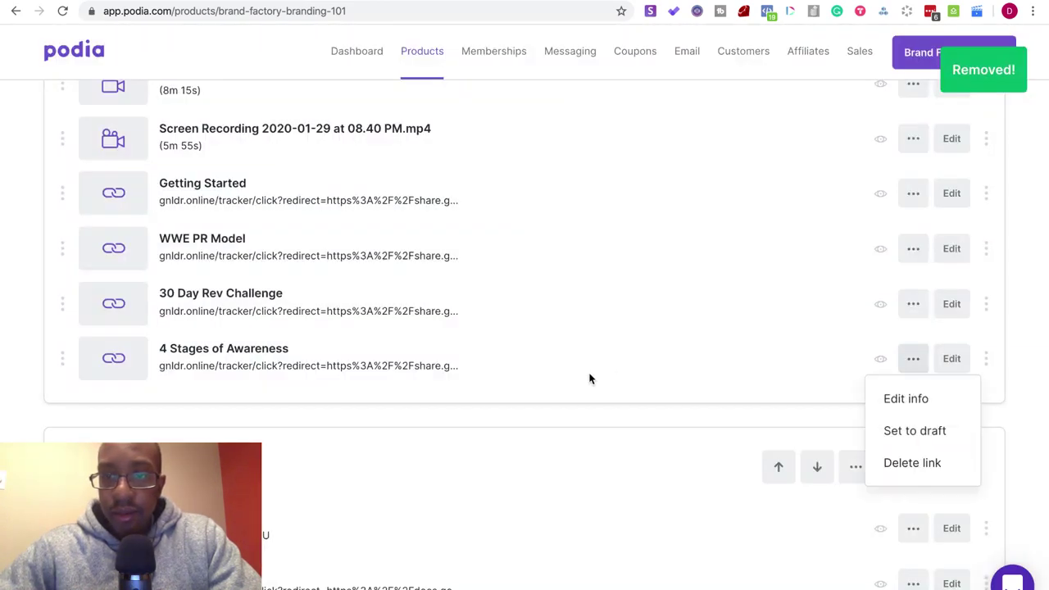
pyautogui.click(924, 462)
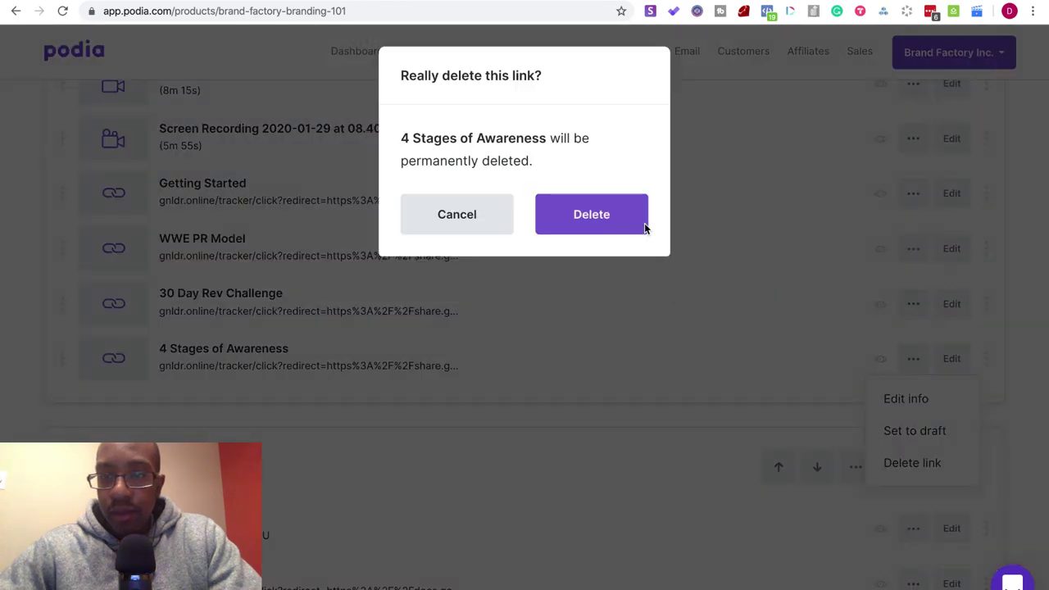
pyautogui.click(642, 225)
pyautogui.click(911, 305)
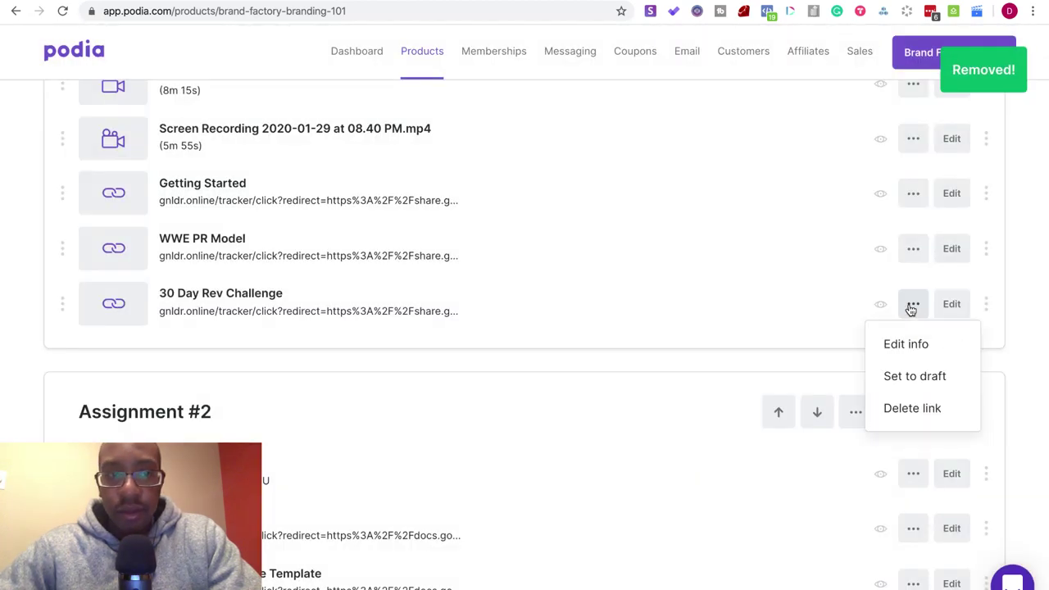
pyautogui.click(895, 408)
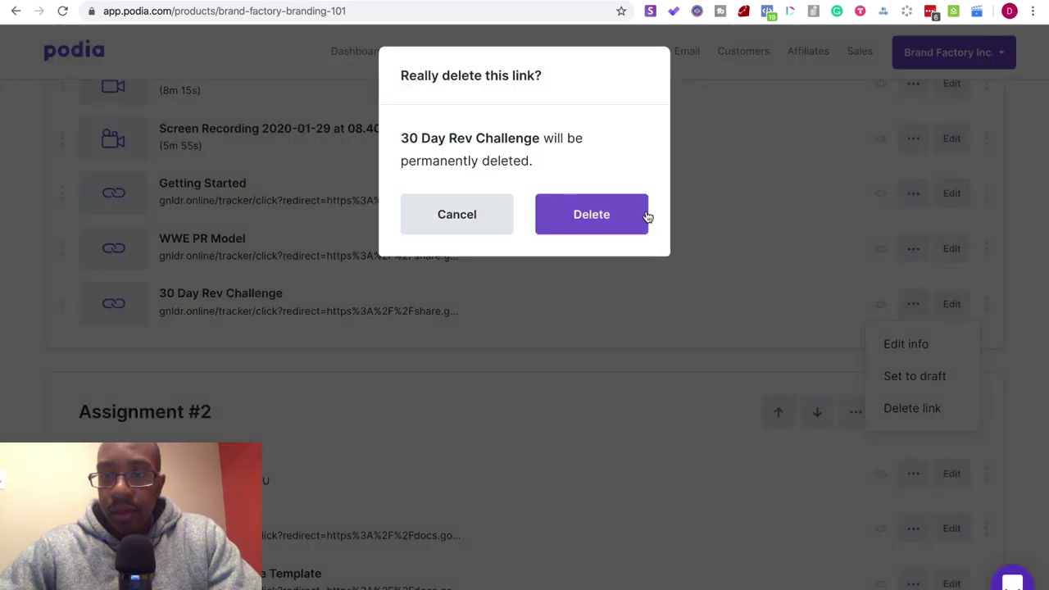
pyautogui.click(591, 214)
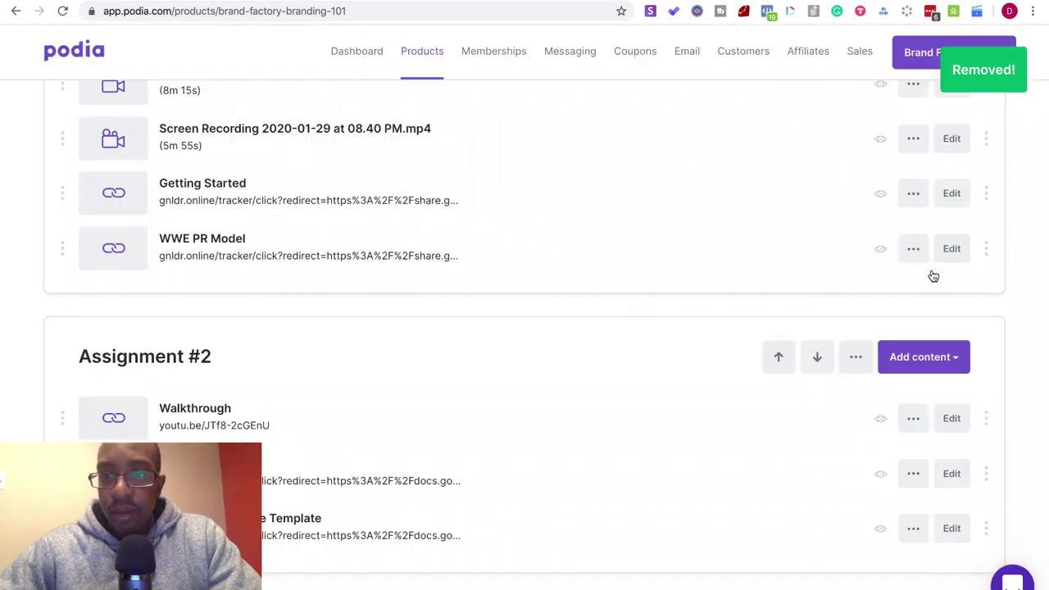
pyautogui.click(912, 248)
pyautogui.click(928, 350)
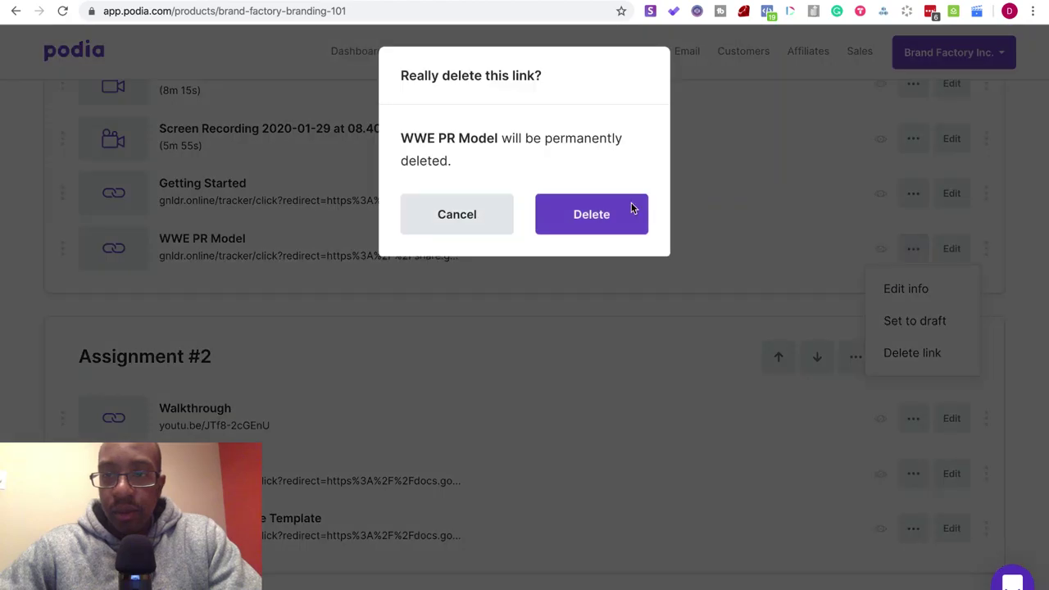
pyautogui.click(630, 206)
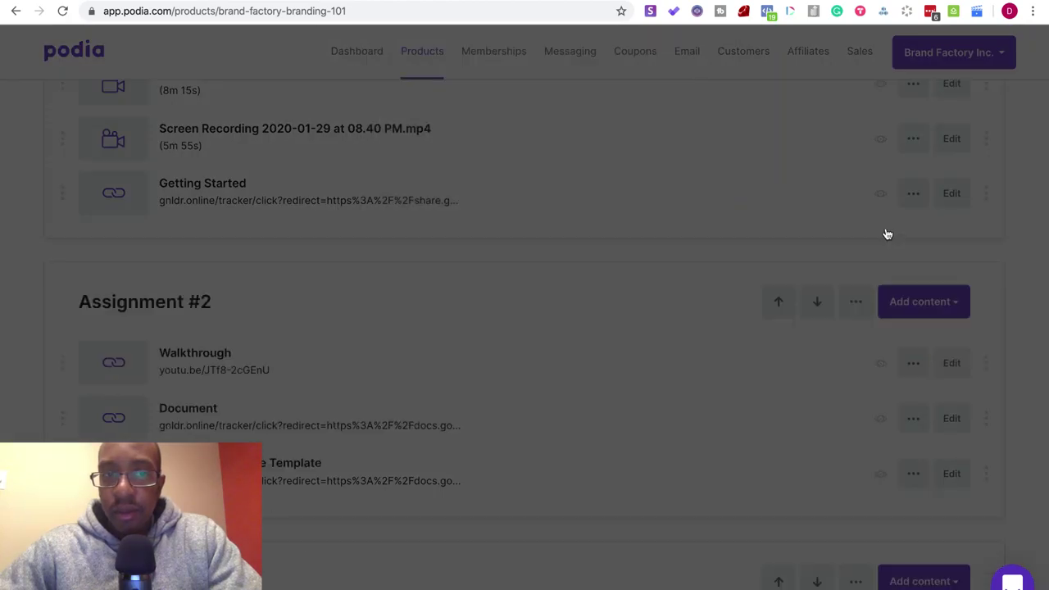
pyautogui.click(912, 195)
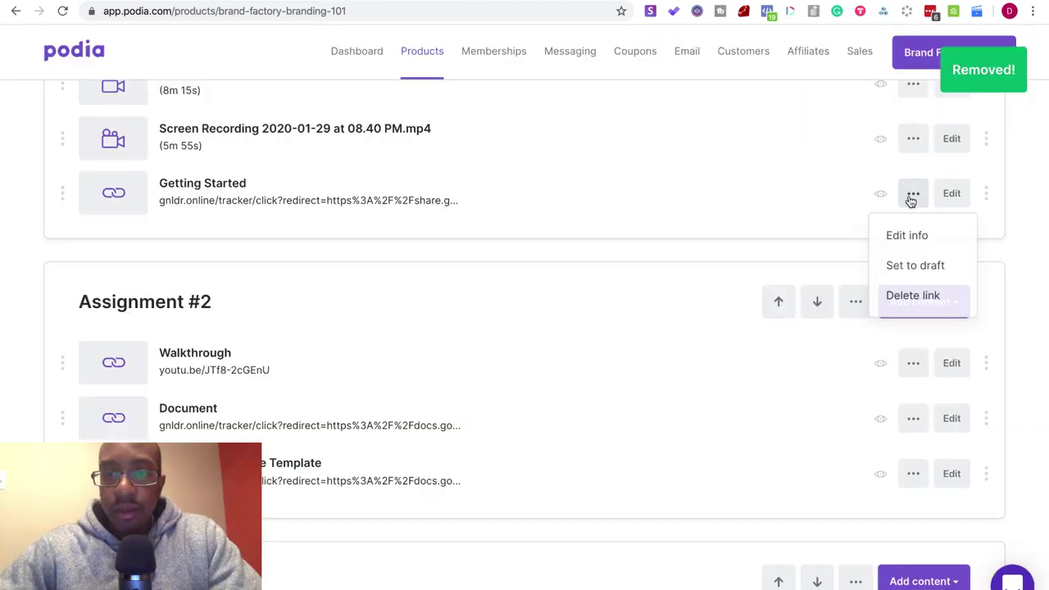
pyautogui.click(905, 299)
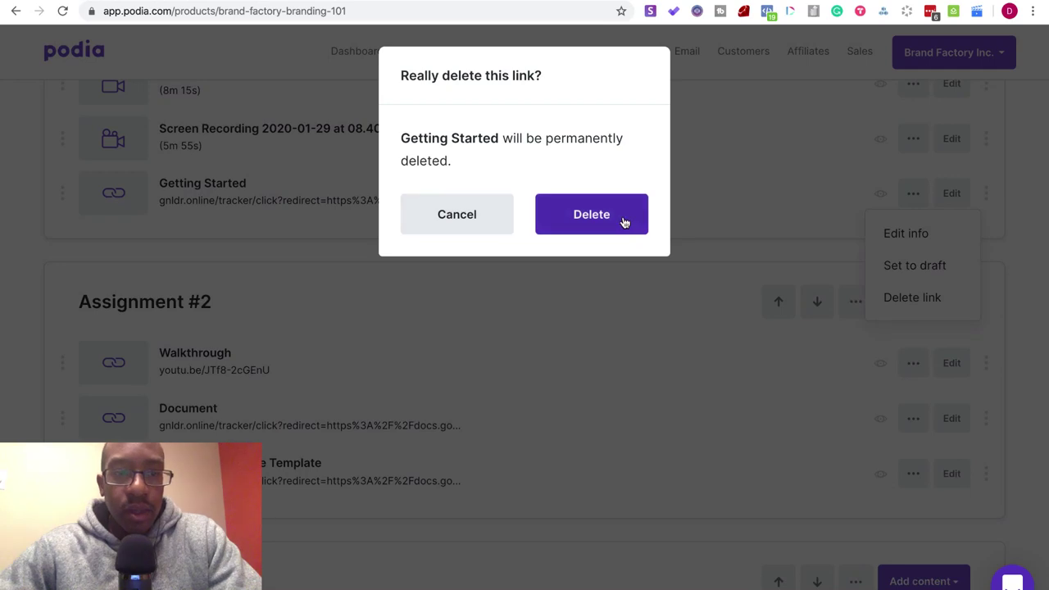
pyautogui.click(625, 221)
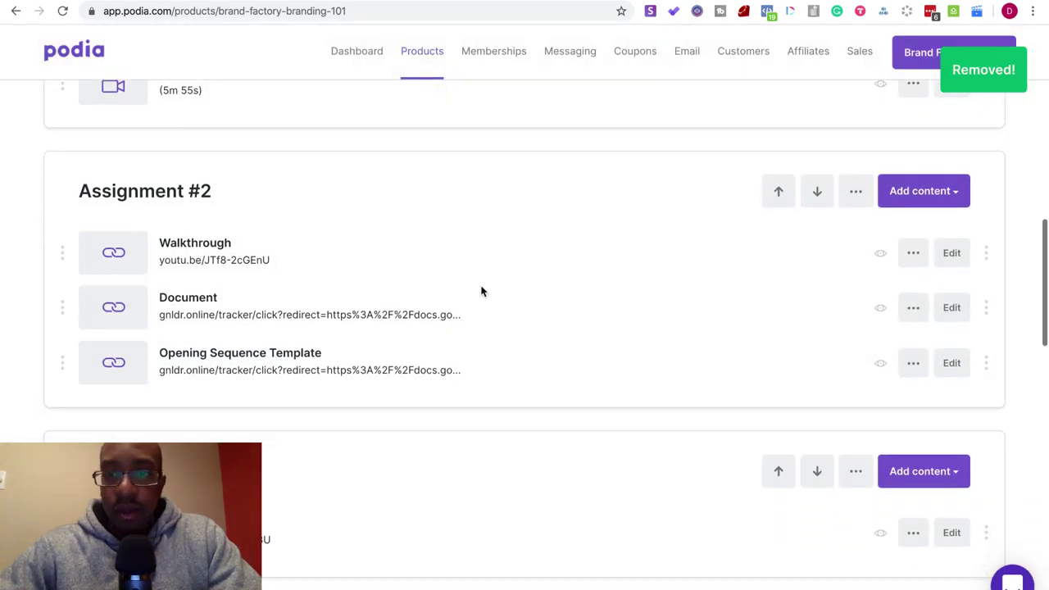
pyautogui.click(912, 307)
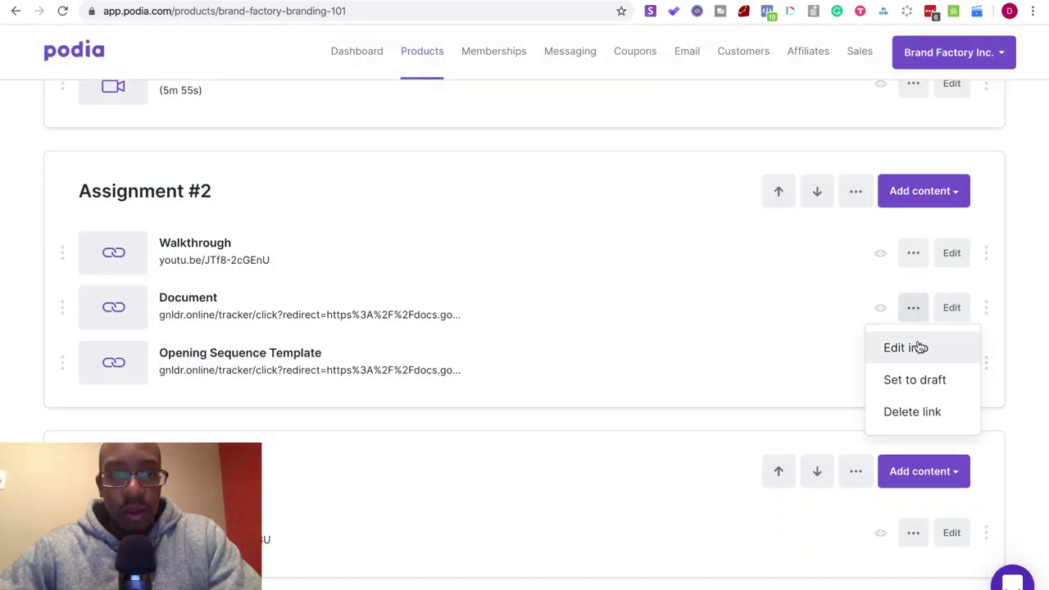
pyautogui.click(916, 347)
pyautogui.click(497, 179)
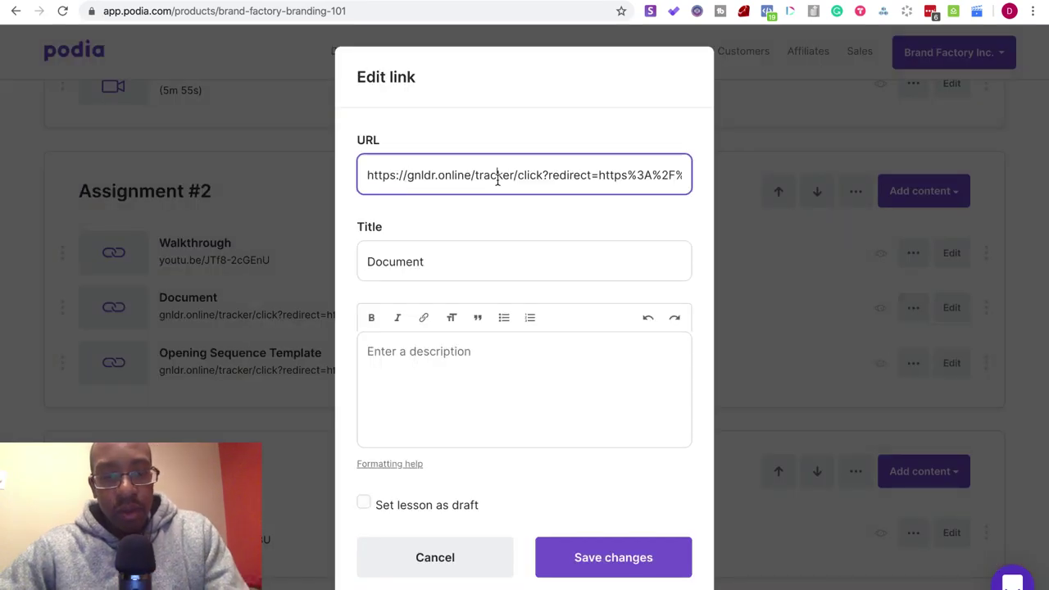
pyautogui.press('super+a')
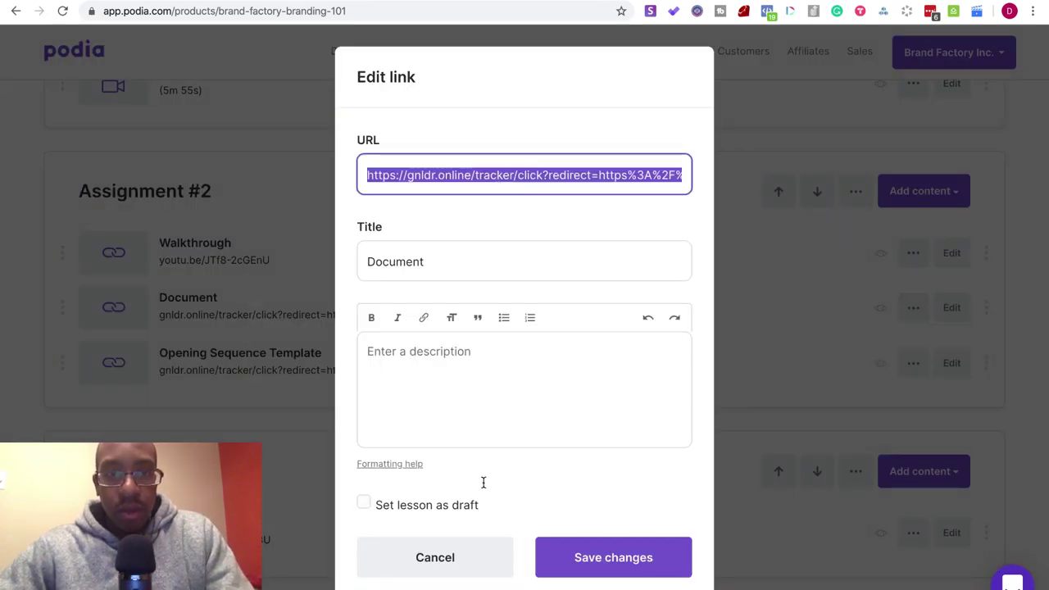
pyautogui.click(461, 567)
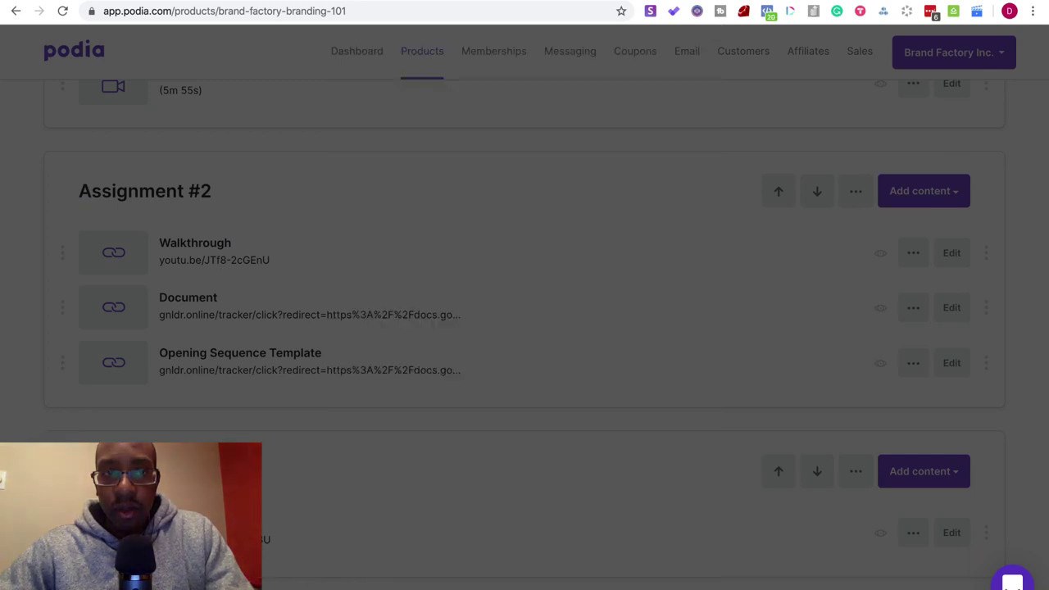
pyautogui.press('super+t')
pyautogui.press('super+v')
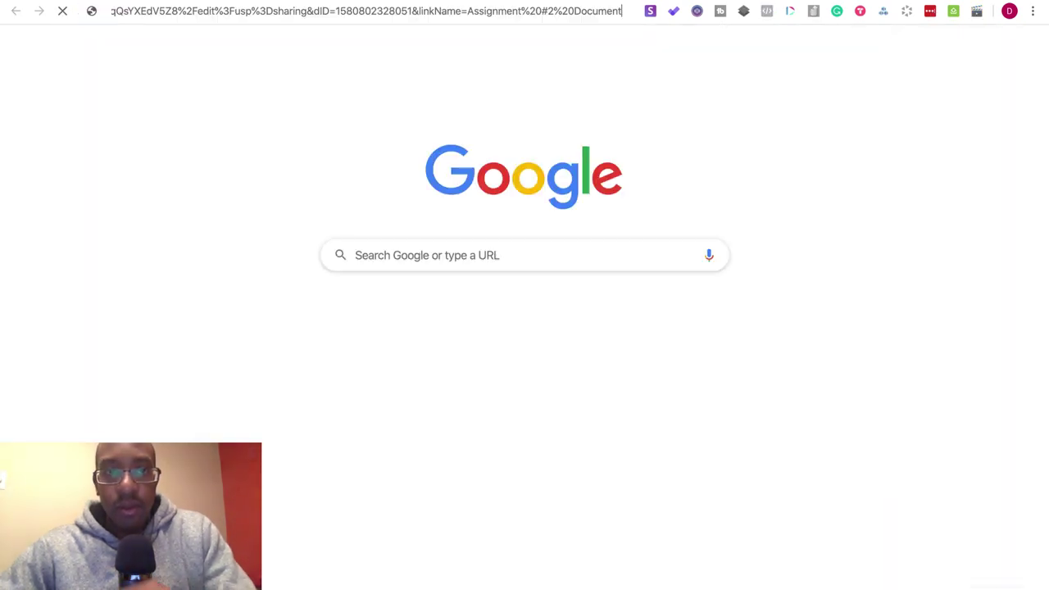
pyautogui.press('Return')
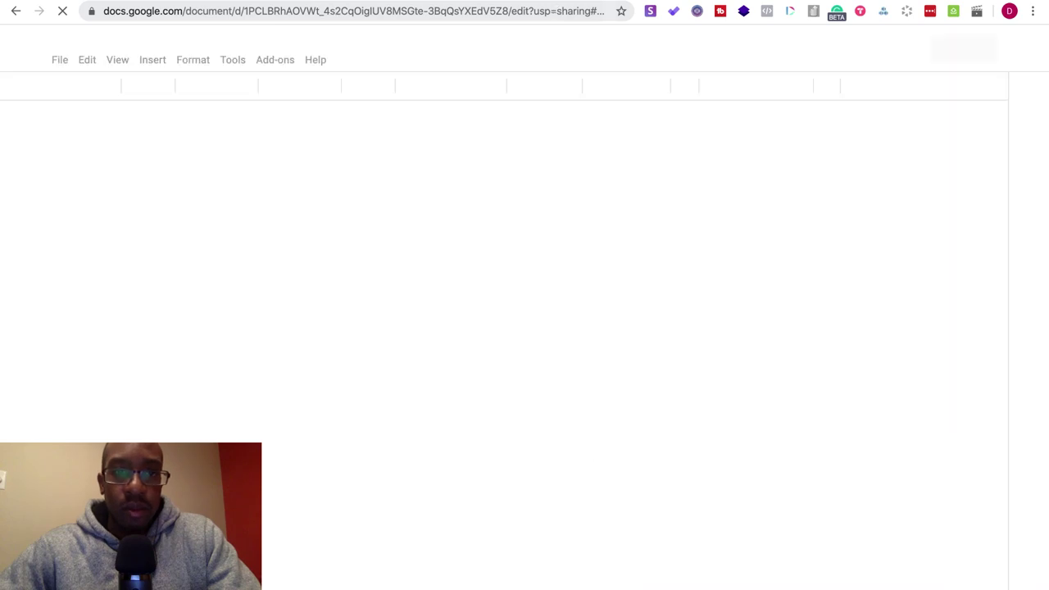
pyautogui.press('super+w')
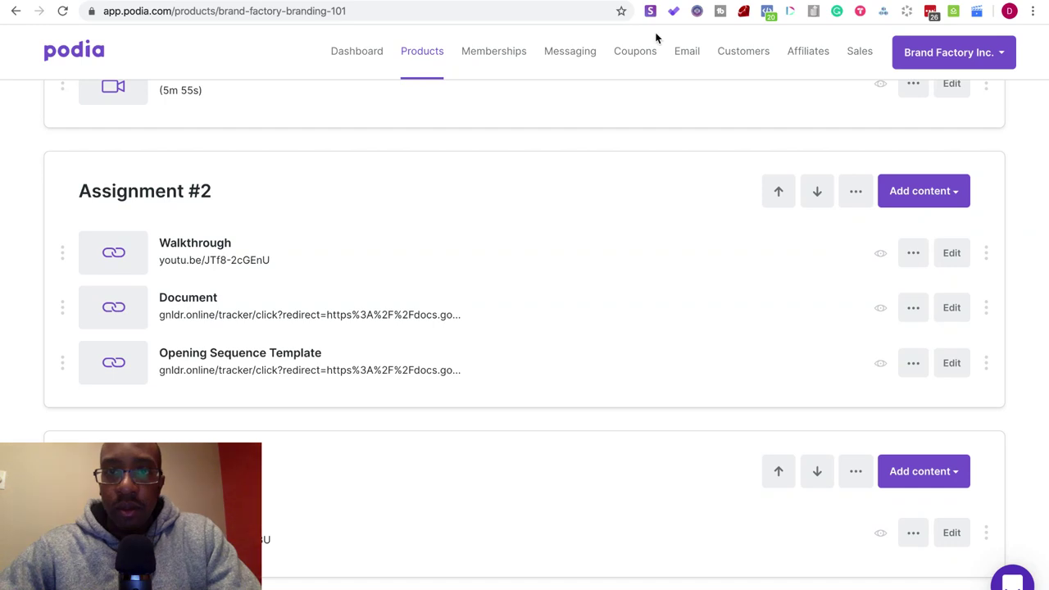
# - Cycle tabs past the No Code Projects challenge doc to the Restream channel page
pyautogui.hotkey('ctrl', 'Tab')
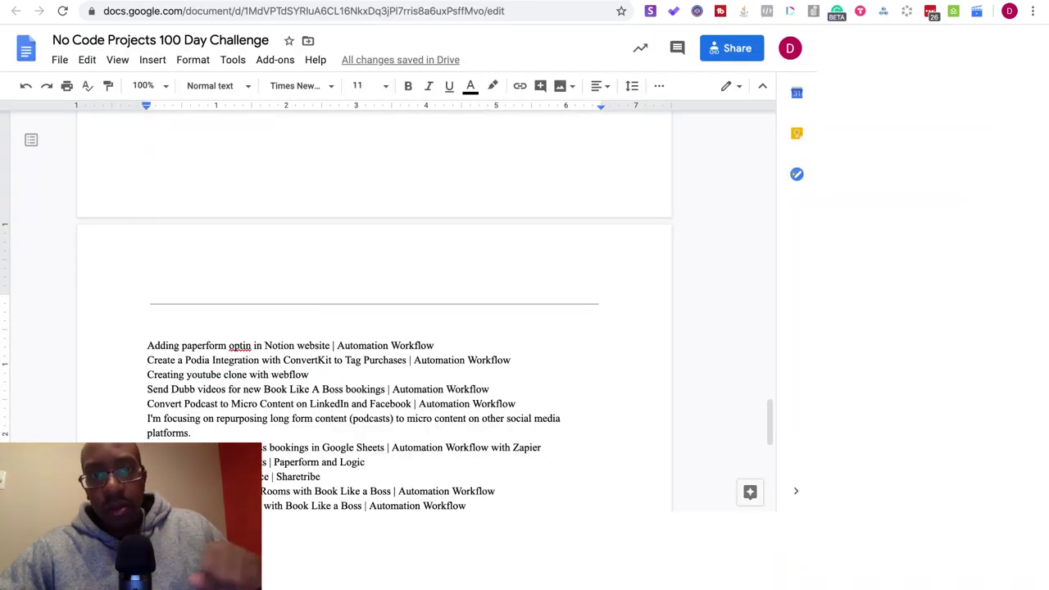
pyautogui.hotkey('ctrl', 'Tab')
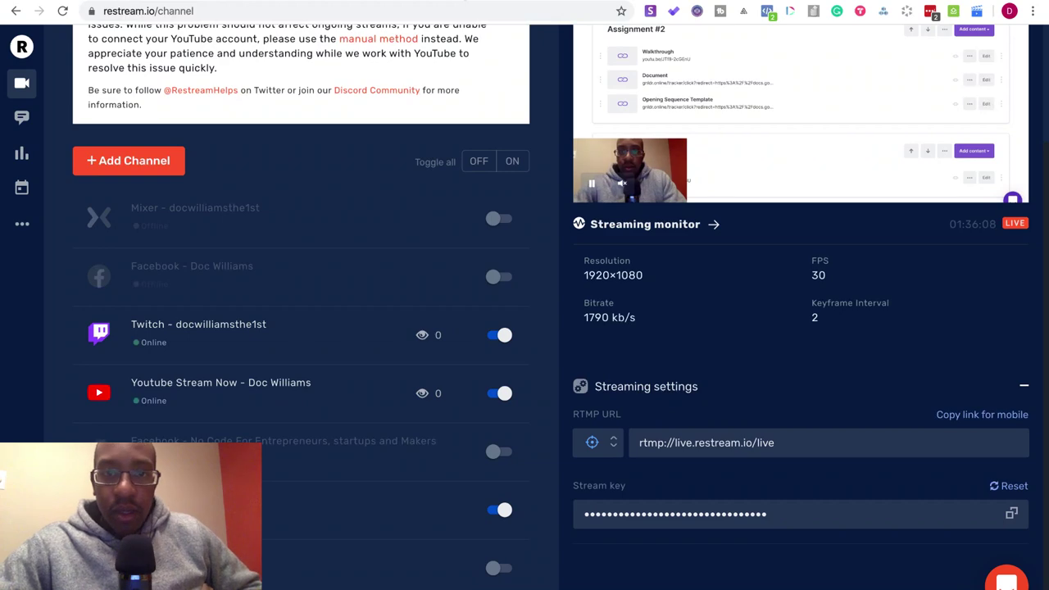
# - Scroll the Restream channel list, then move on to the Copy and Content Creation Assignment #2 doc
pyautogui.scroll(3, 445, 219)
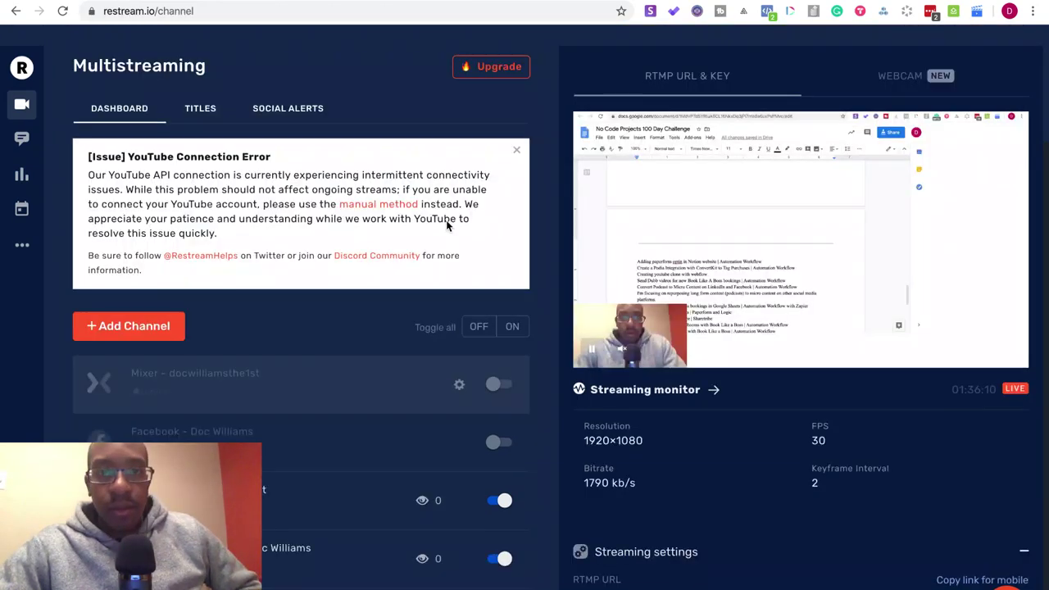
pyautogui.scroll(-3, 445, 219)
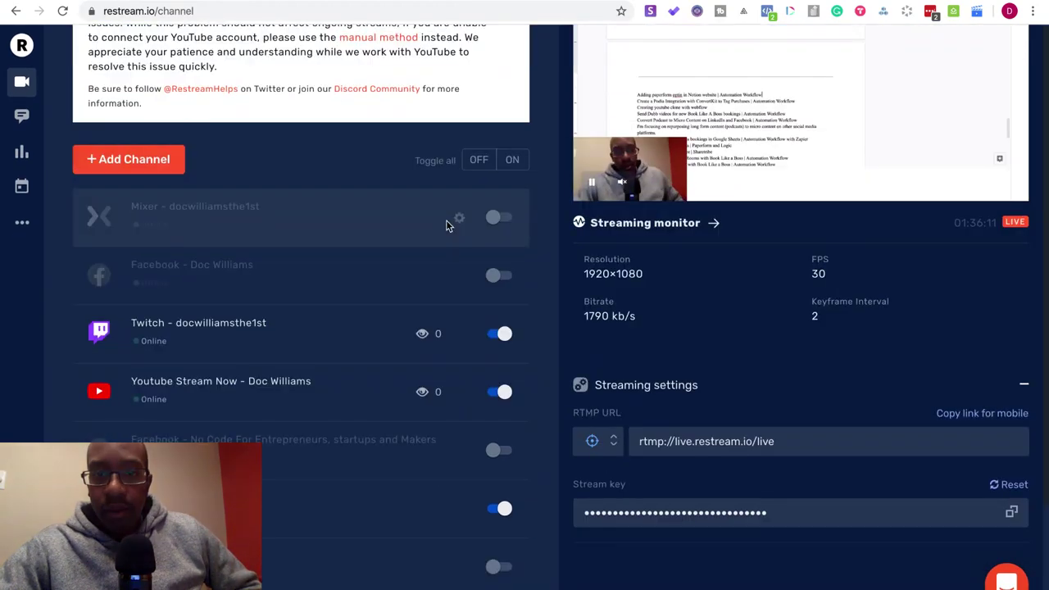
pyautogui.scroll(1, 446, 220)
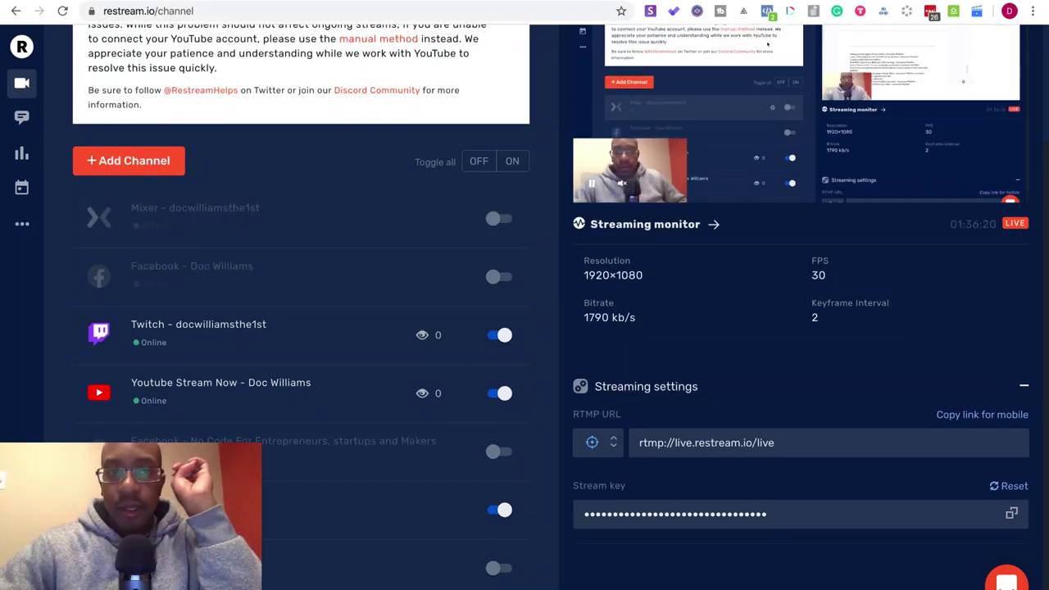
pyautogui.hotkey('ctrl', 'Tab')
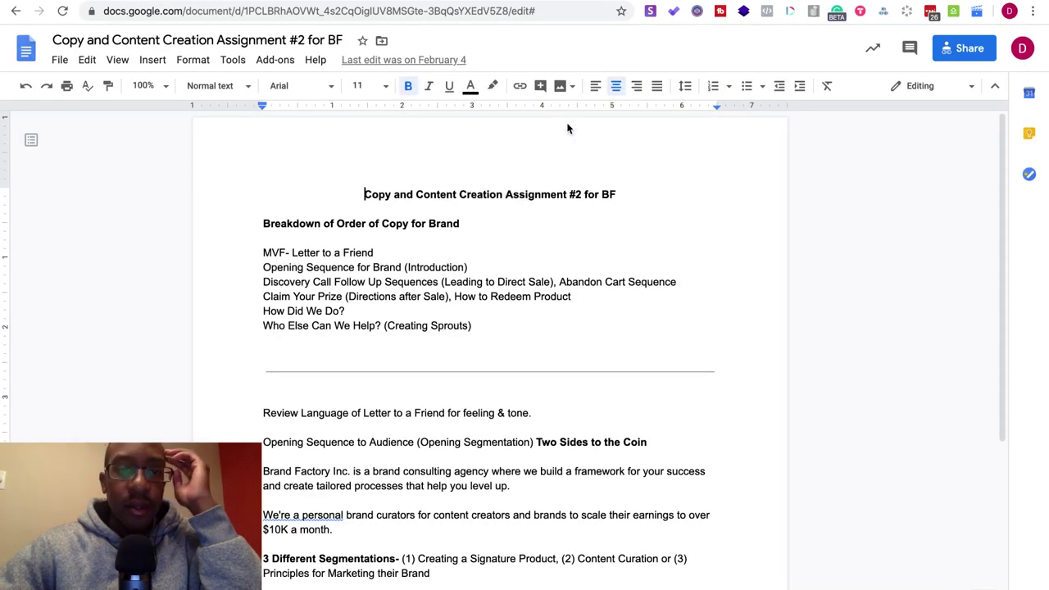
# - Skim the assignment doc, then return to the Podia Branding 101 content page
pyautogui.scroll(-5, 573, 205)
pyautogui.scroll(5, 573, 204)
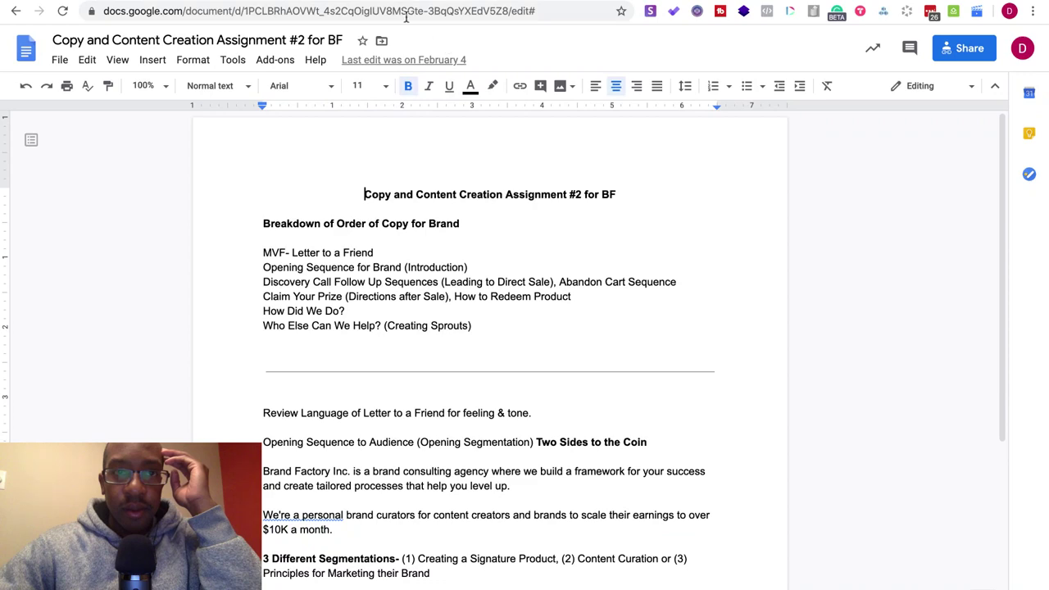
pyautogui.hotkey('ctrl', 'Tab')
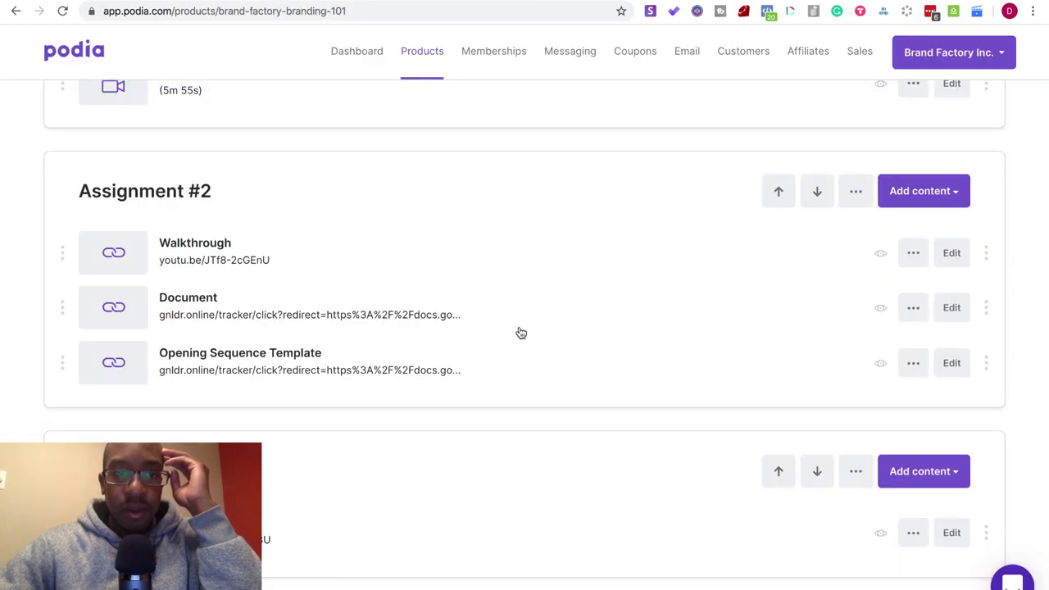
pyautogui.scroll(3, 519, 332)
pyautogui.scroll(-1, 519, 331)
pyautogui.scroll(-1, 518, 332)
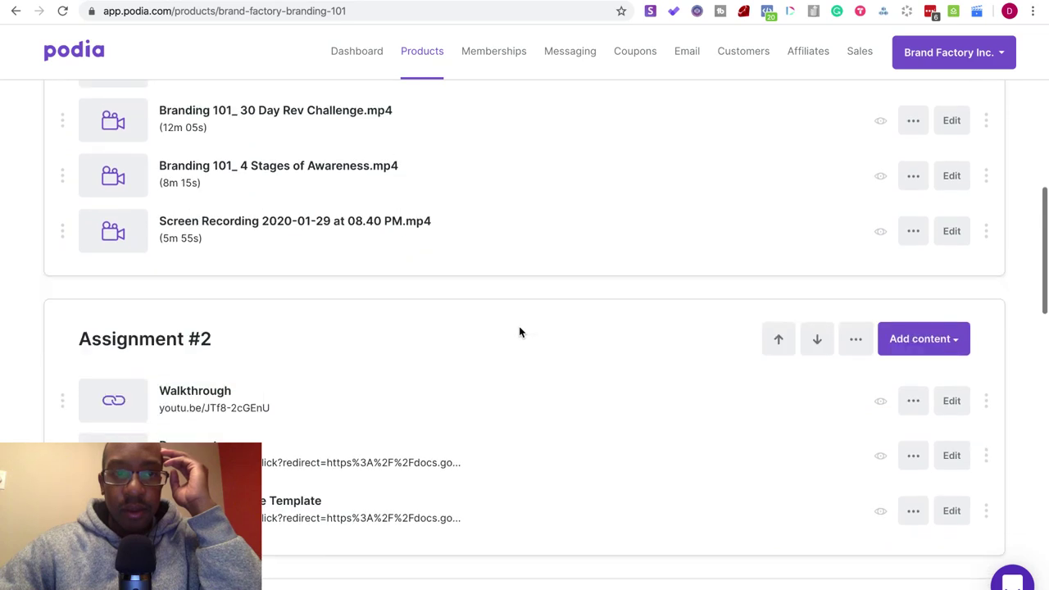
pyautogui.scroll(-1, 518, 332)
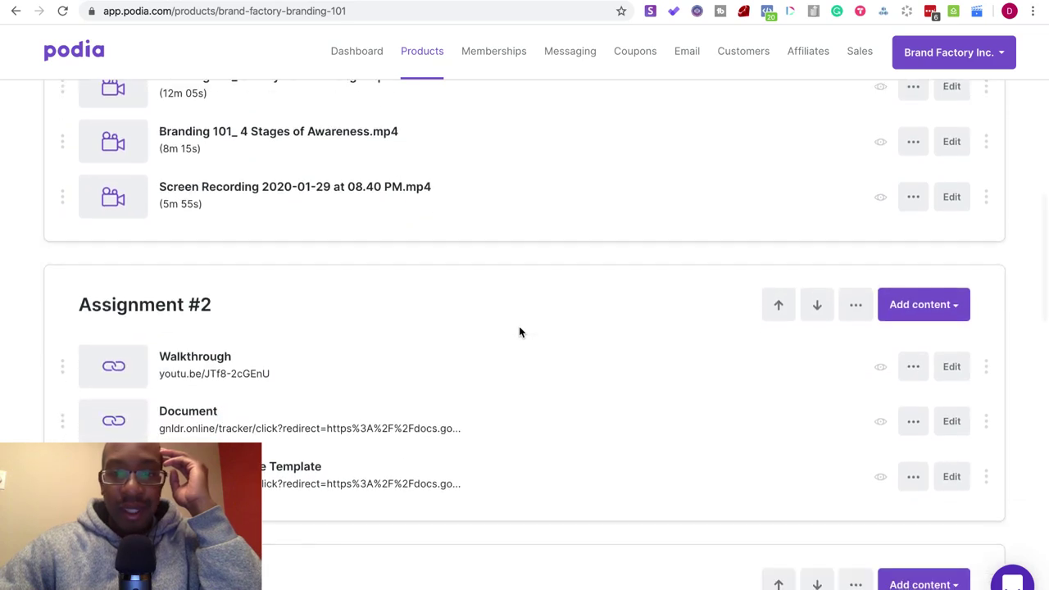
pyautogui.click(914, 421)
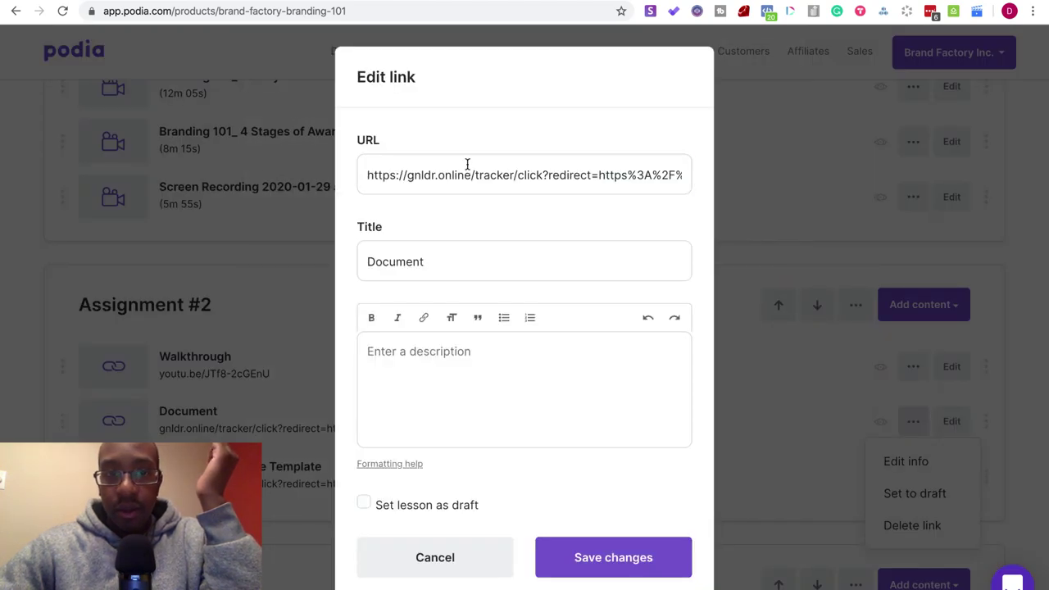
pyautogui.click(470, 174)
pyautogui.tripleClick(470, 175)
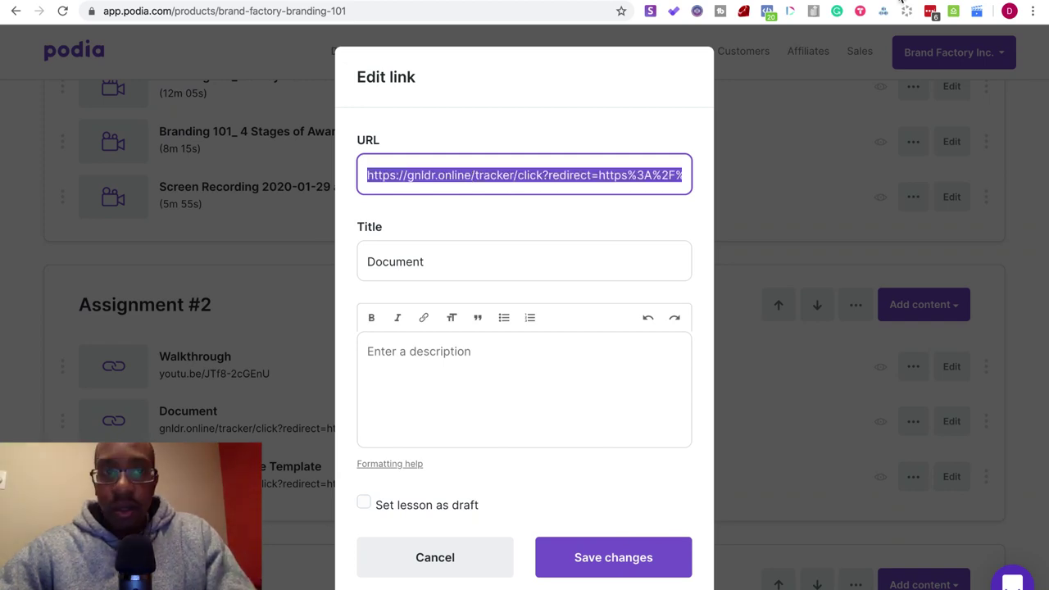
pyautogui.hotkey('ctrl', 't')
pyautogui.hotkey('ctrl', 'v')
pyautogui.press('Return')
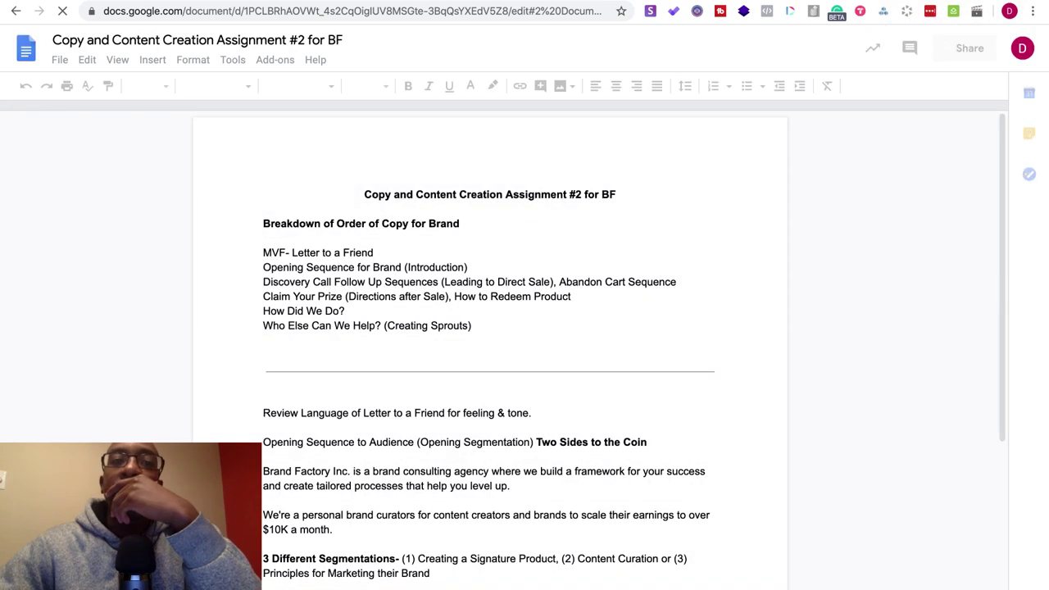
pyautogui.hotkey('ctrl', 'w')
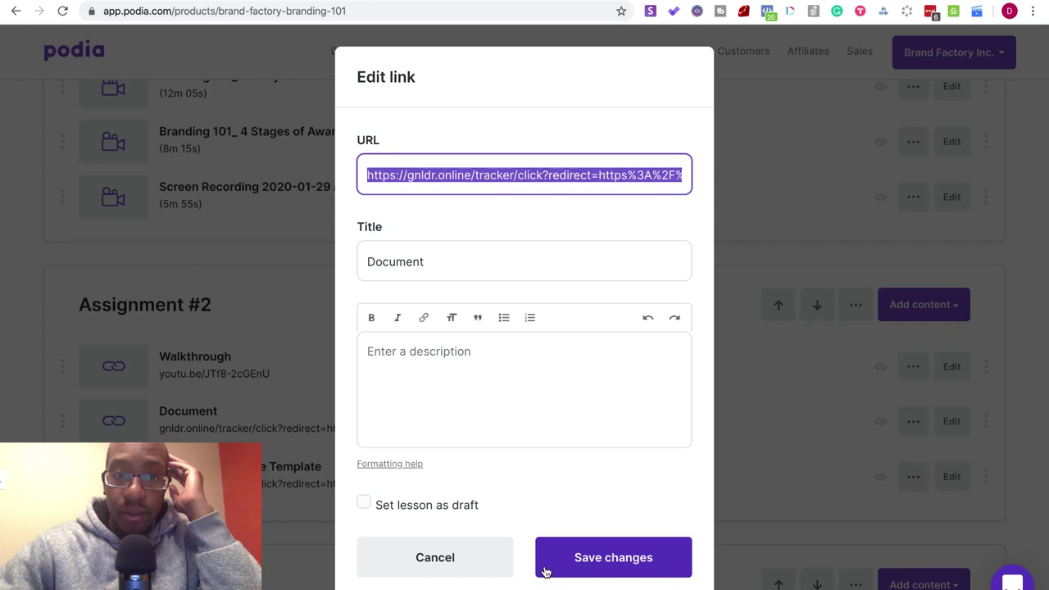
pyautogui.click(458, 553)
pyautogui.click(459, 553)
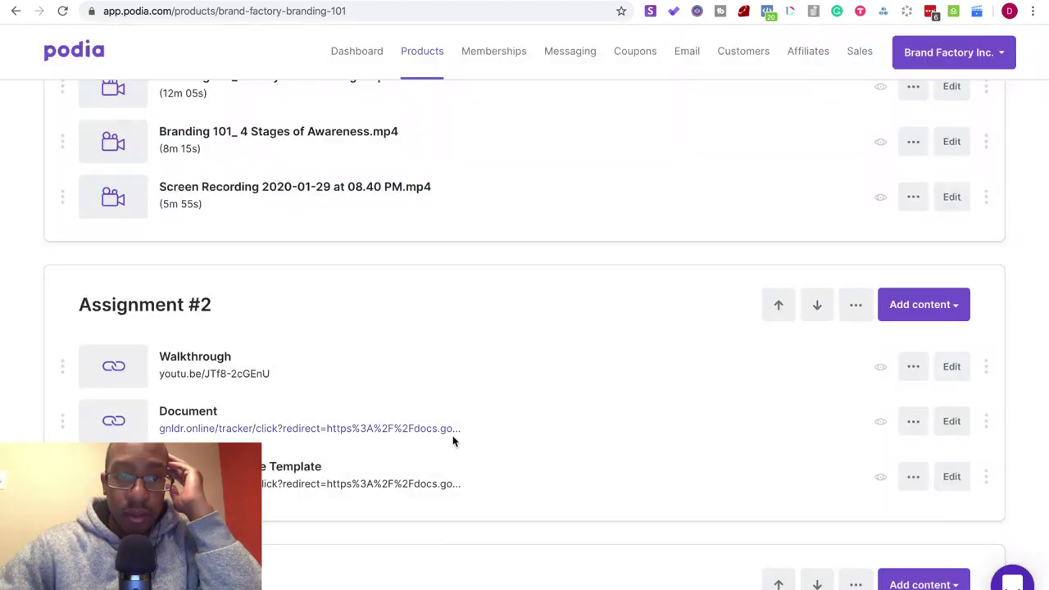
pyautogui.scroll(-2, 452, 437)
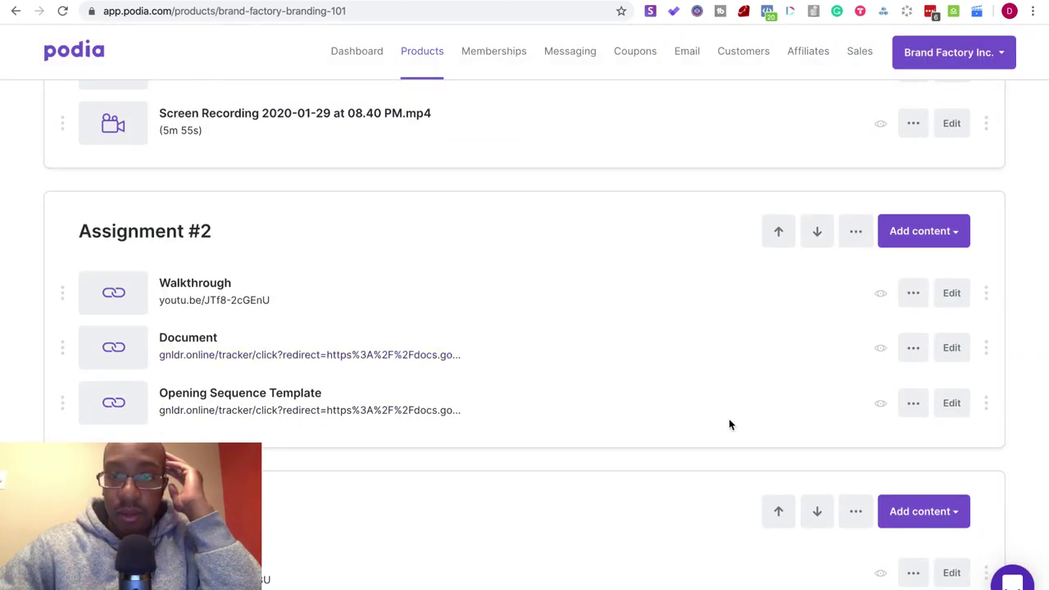
pyautogui.click(911, 402)
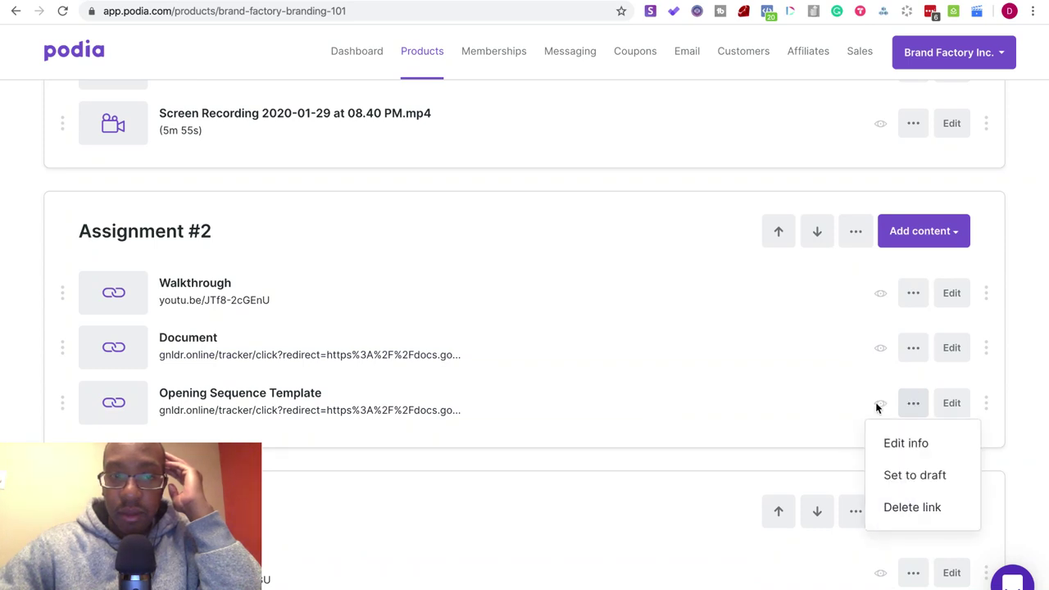
pyautogui.click(905, 444)
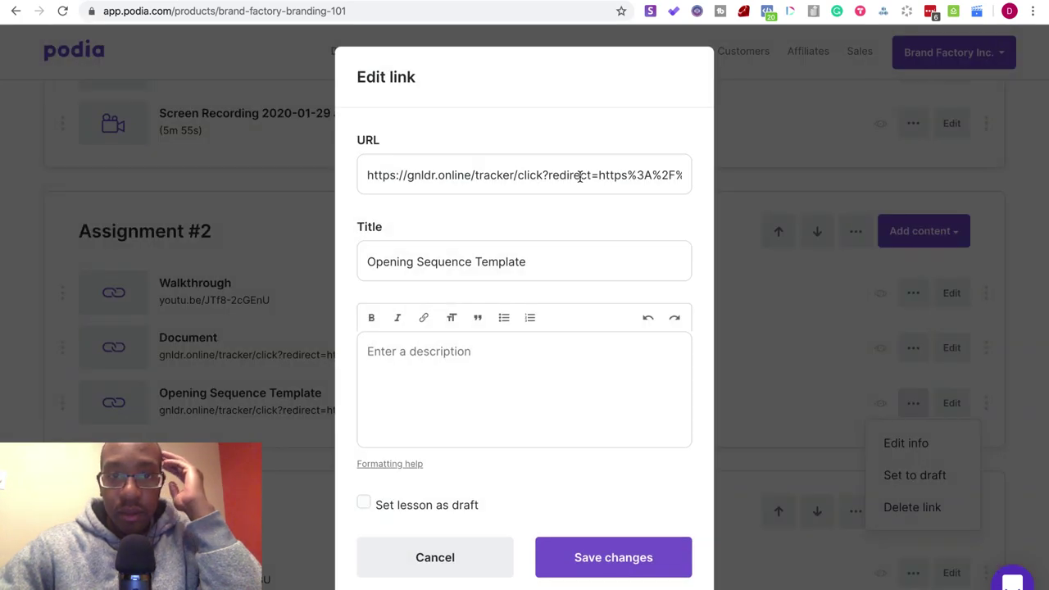
pyautogui.click(579, 175)
pyautogui.press('super+a')
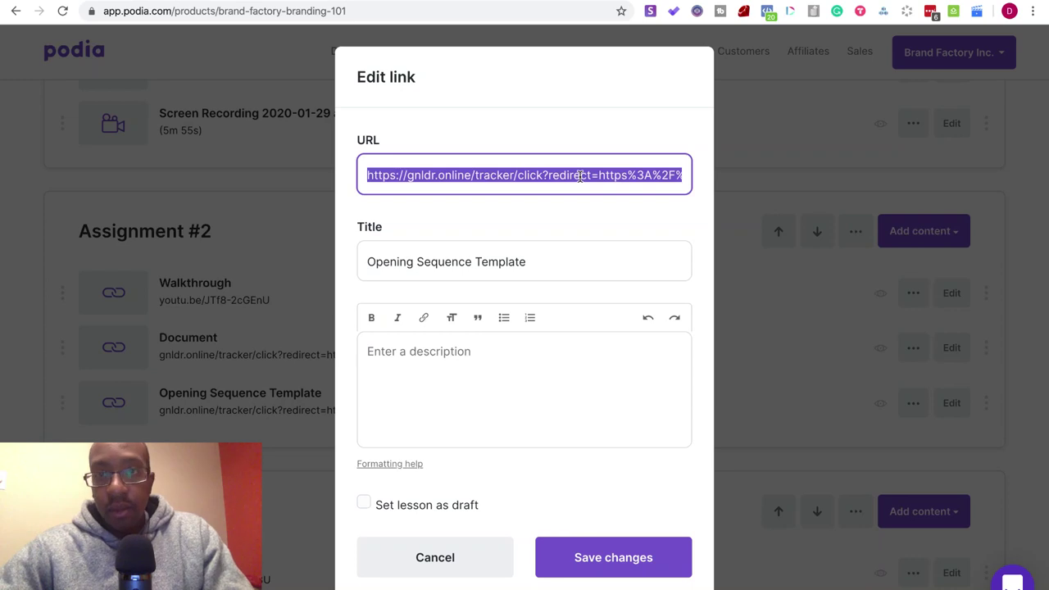
pyautogui.hotkey('ctrl', 'c')
pyautogui.hotkey('ctrl', 't')
pyautogui.hotkey('ctrl', 'v')
pyautogui.press('Return')
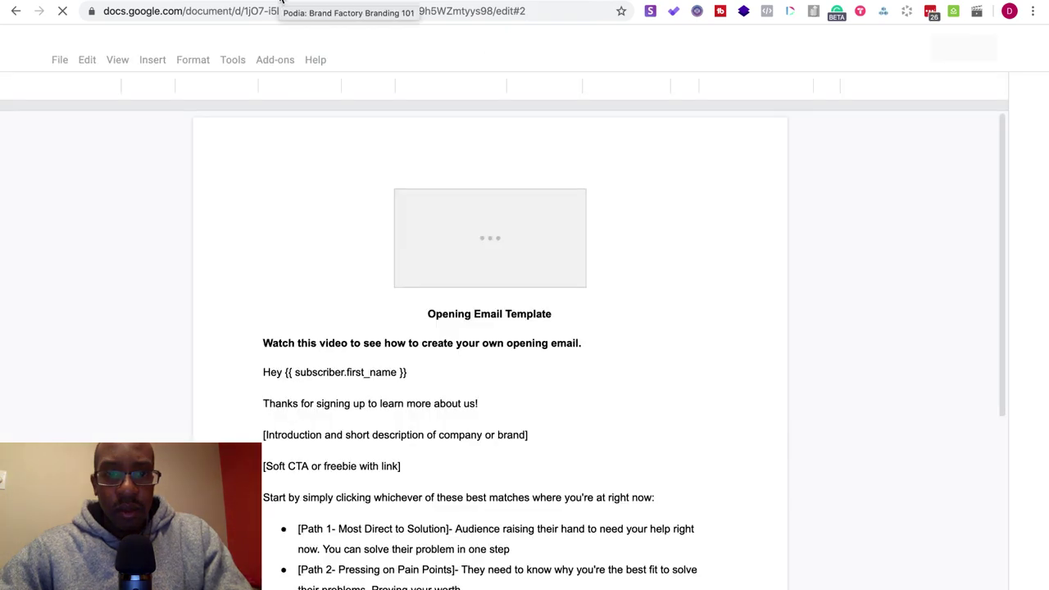
pyautogui.click(281, 3)
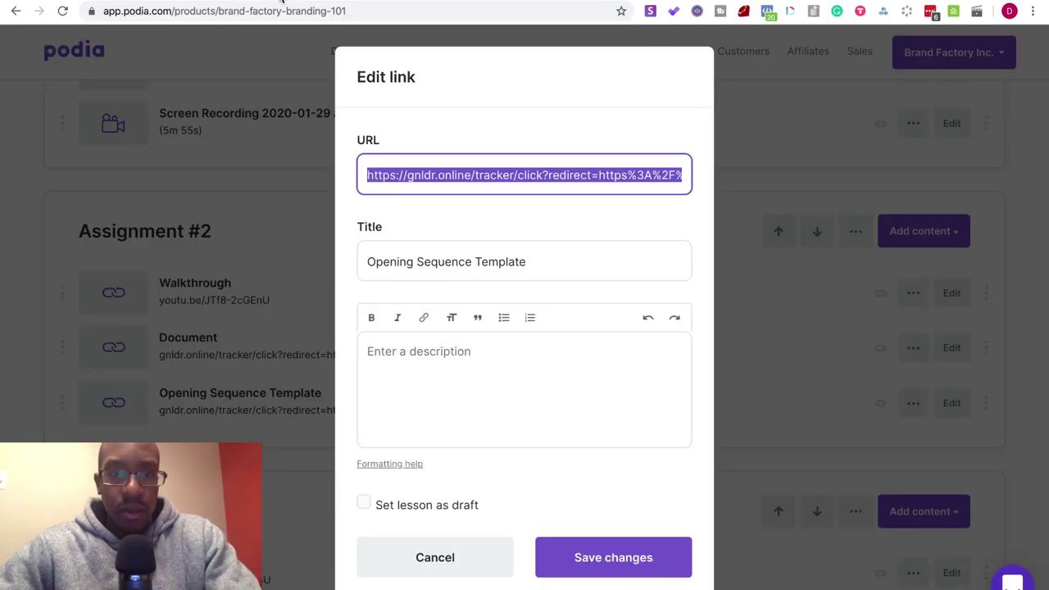
pyautogui.click(415, 559)
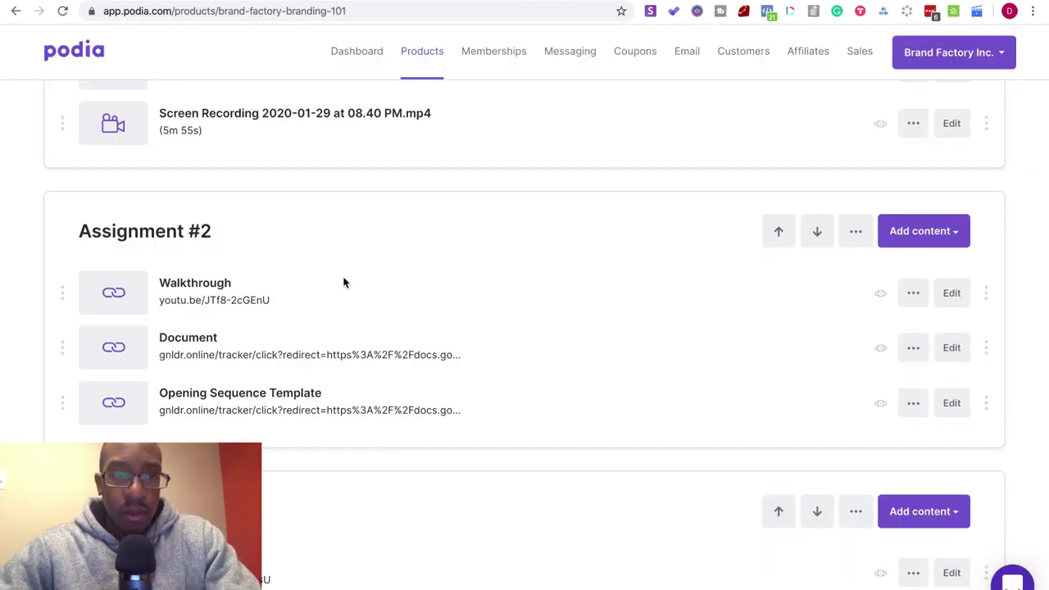
# - Drag the GaryVee Content Model 2.0 Tutorial/Example above Clouds and Dirt Challenge in Level 3
pyautogui.scroll(10, 342, 270)
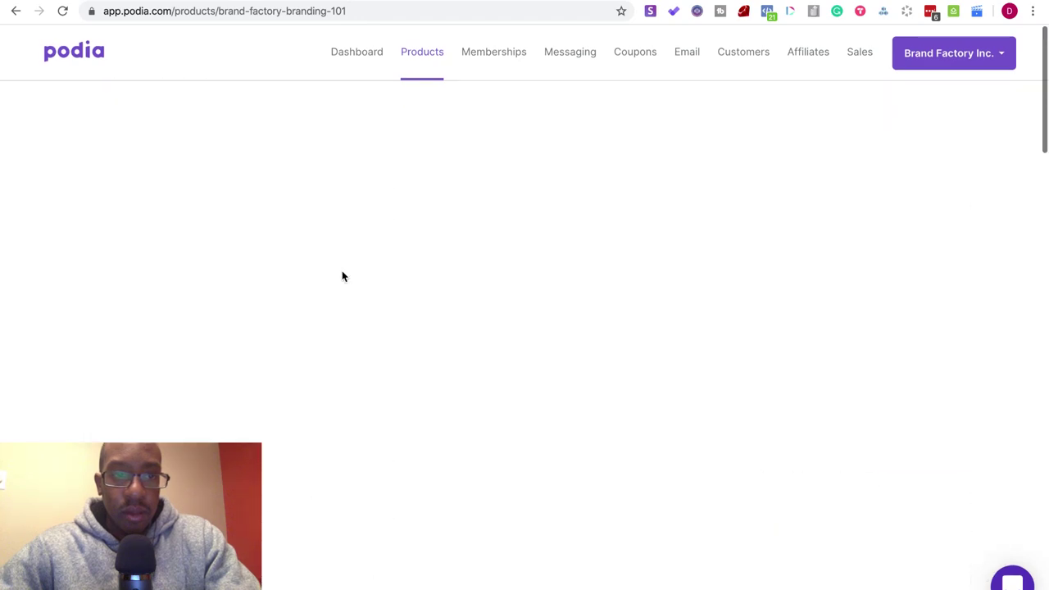
pyautogui.scroll(-8, 342, 276)
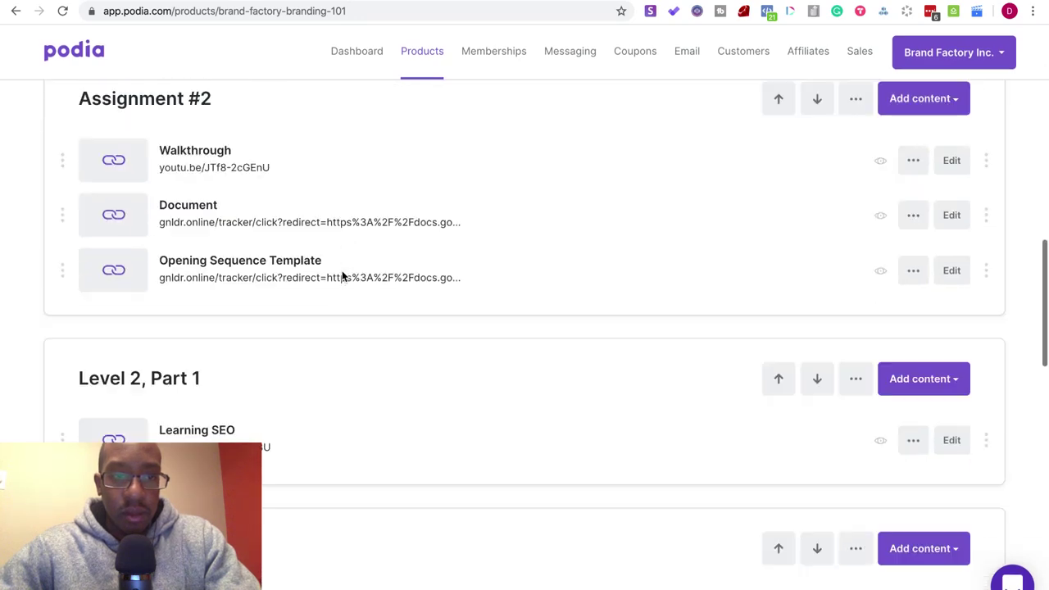
pyautogui.scroll(-3, 342, 276)
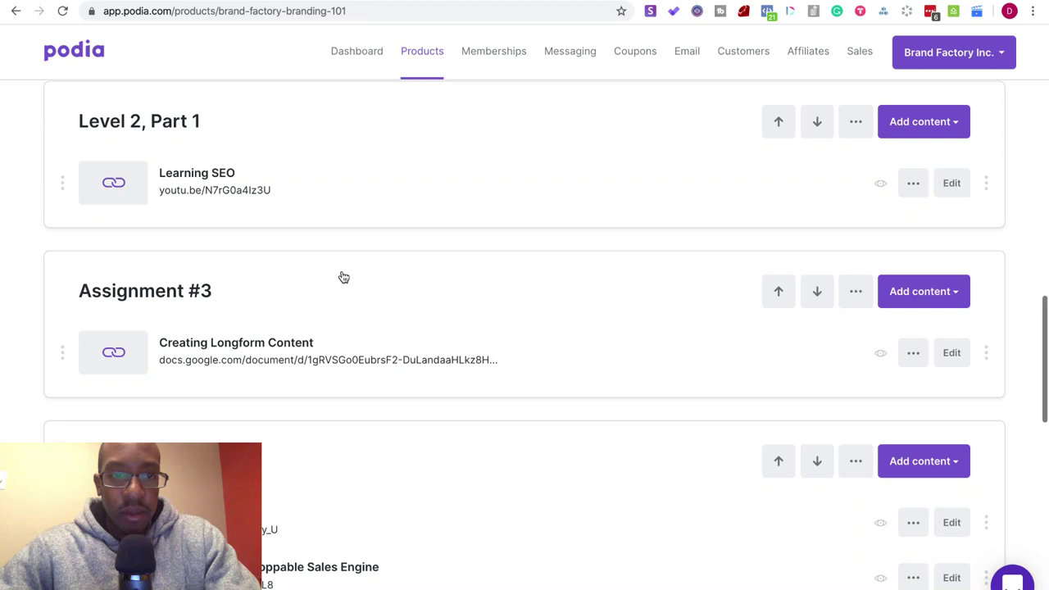
pyautogui.scroll(1, 342, 277)
pyautogui.scroll(-1, 342, 276)
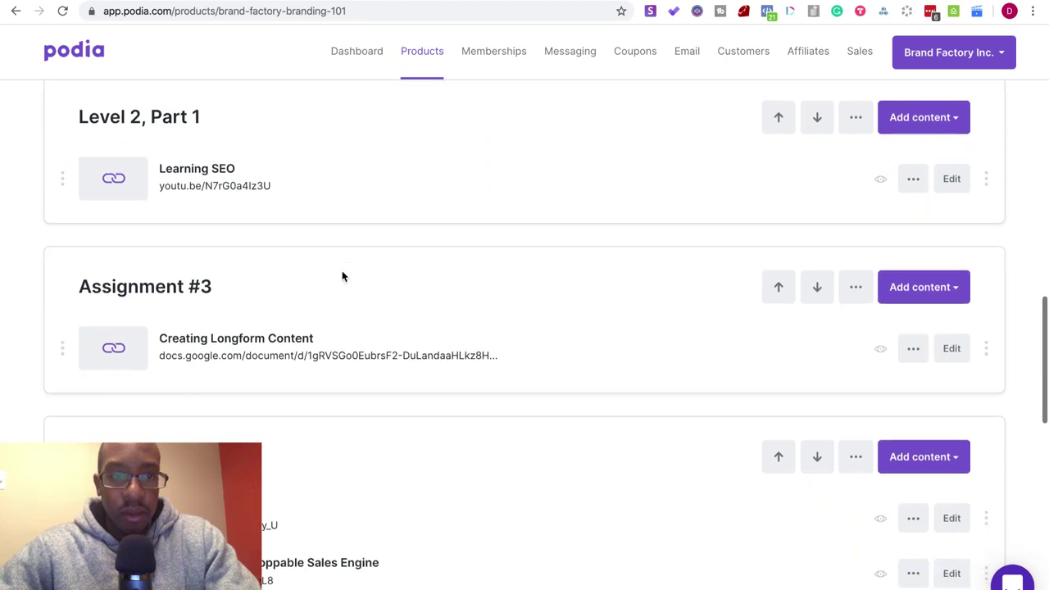
pyautogui.scroll(-3, 343, 276)
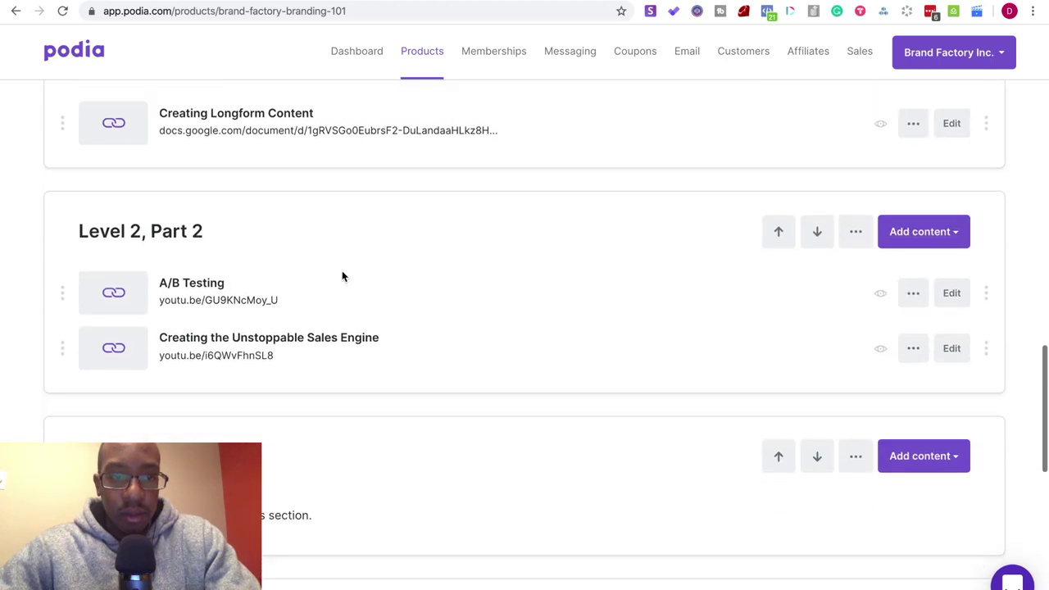
pyautogui.scroll(-3, 342, 276)
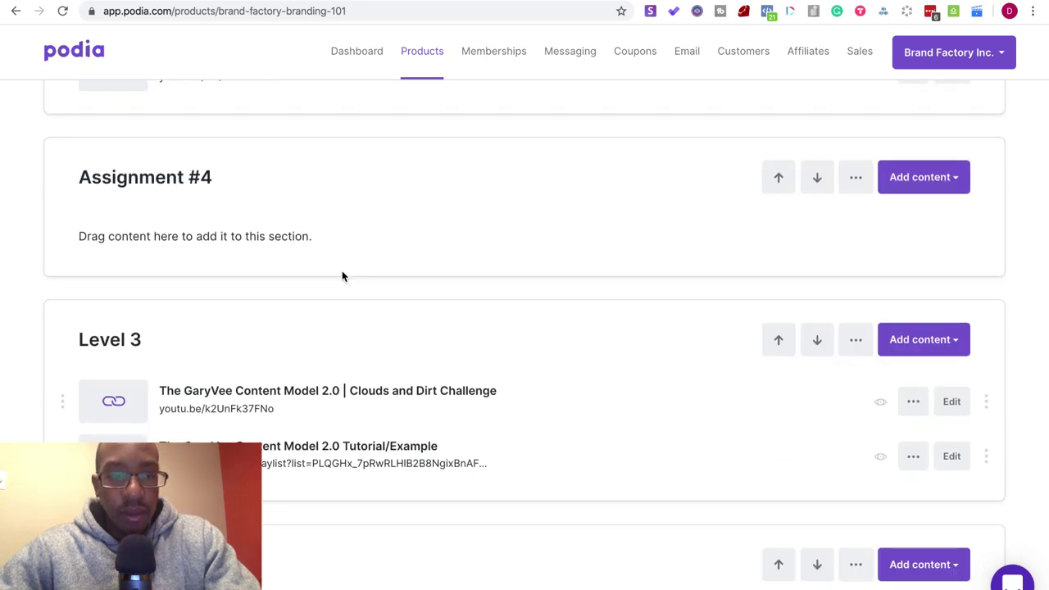
pyautogui.scroll(-1, 342, 271)
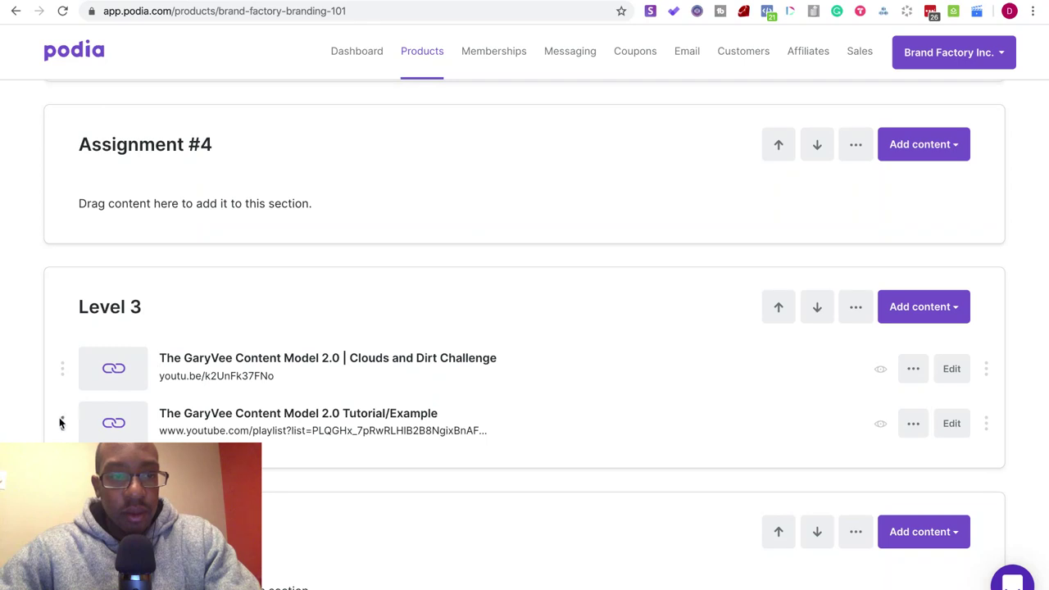
pyautogui.moveTo(60, 424); pyautogui.dragTo(61, 343)
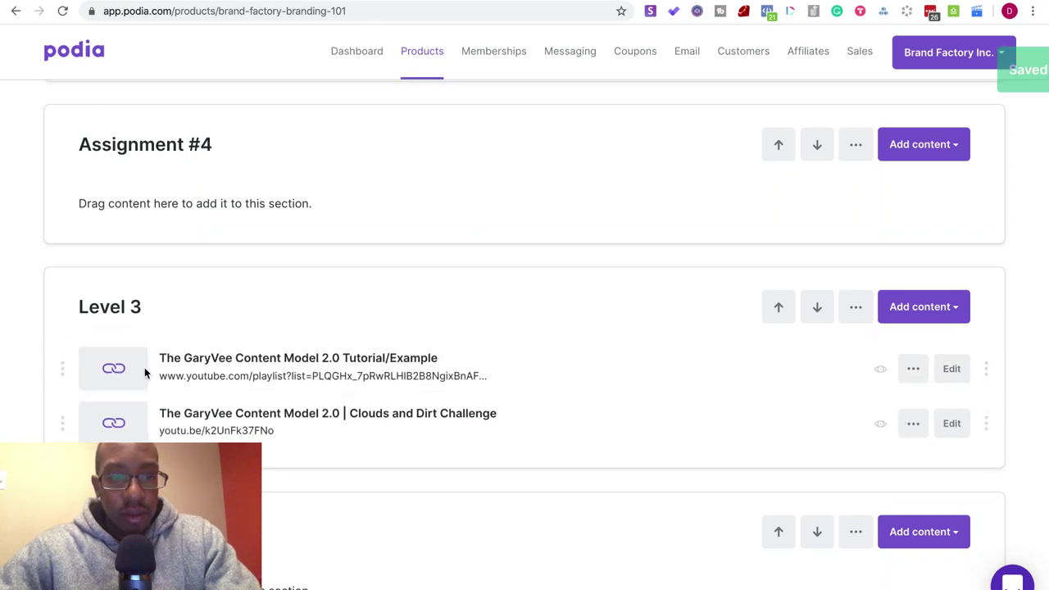
pyautogui.scroll(-5, 250, 438)
pyautogui.scroll(15, 250, 437)
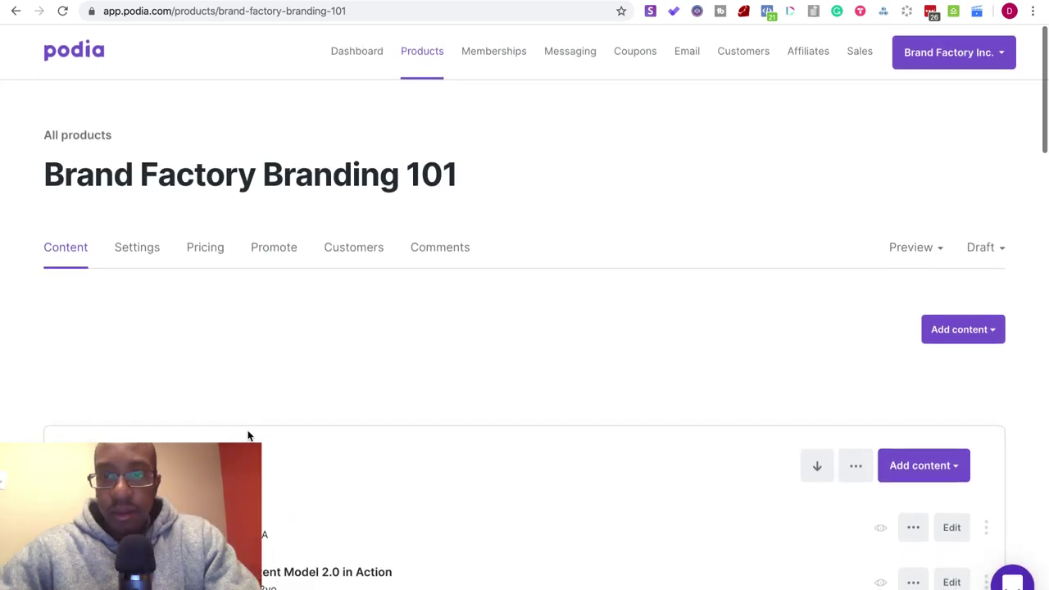
# - Preview the course as a student and view the Welcome! and GaryVee Content Model 2.0 lessons
pyautogui.click(921, 250)
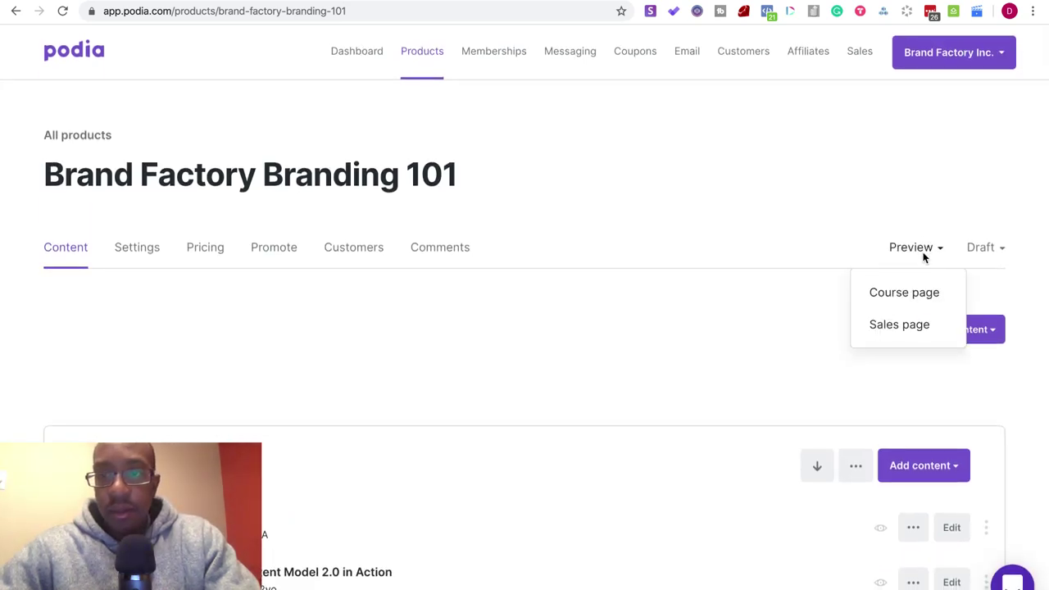
pyautogui.click(893, 293)
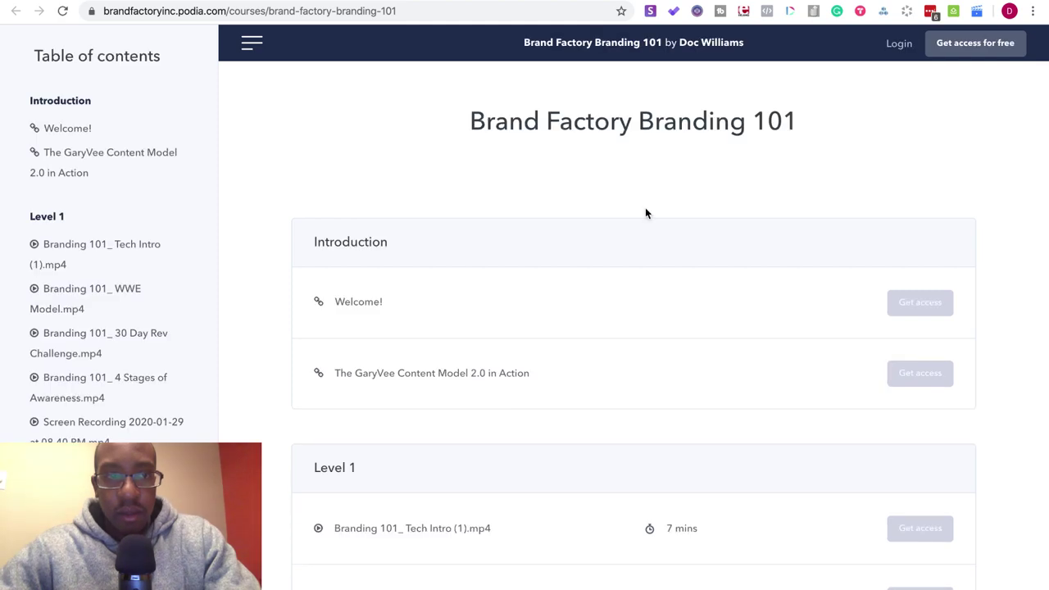
pyautogui.click(57, 131)
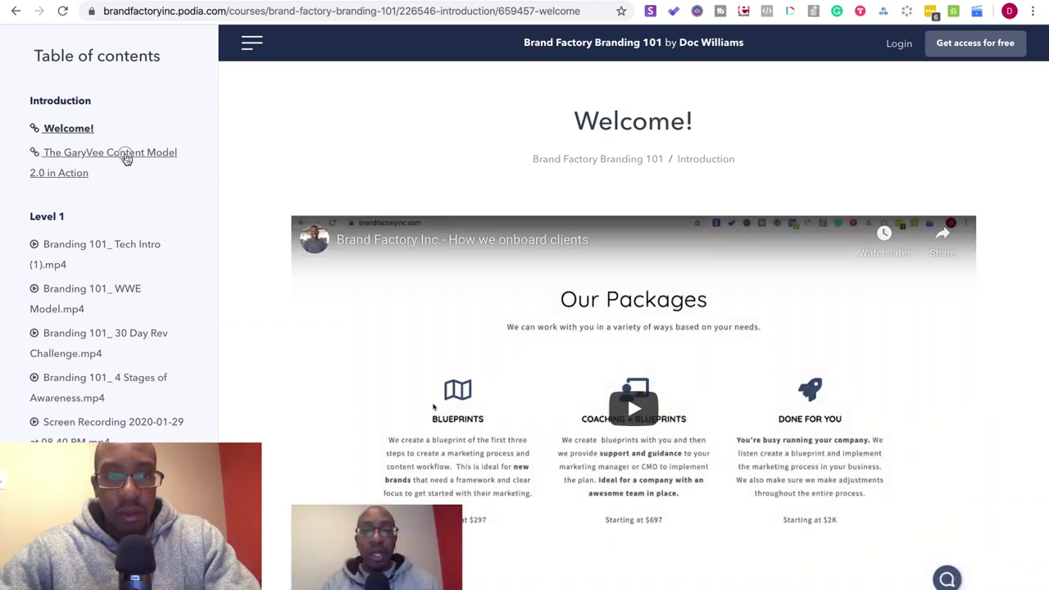
pyautogui.click(127, 158)
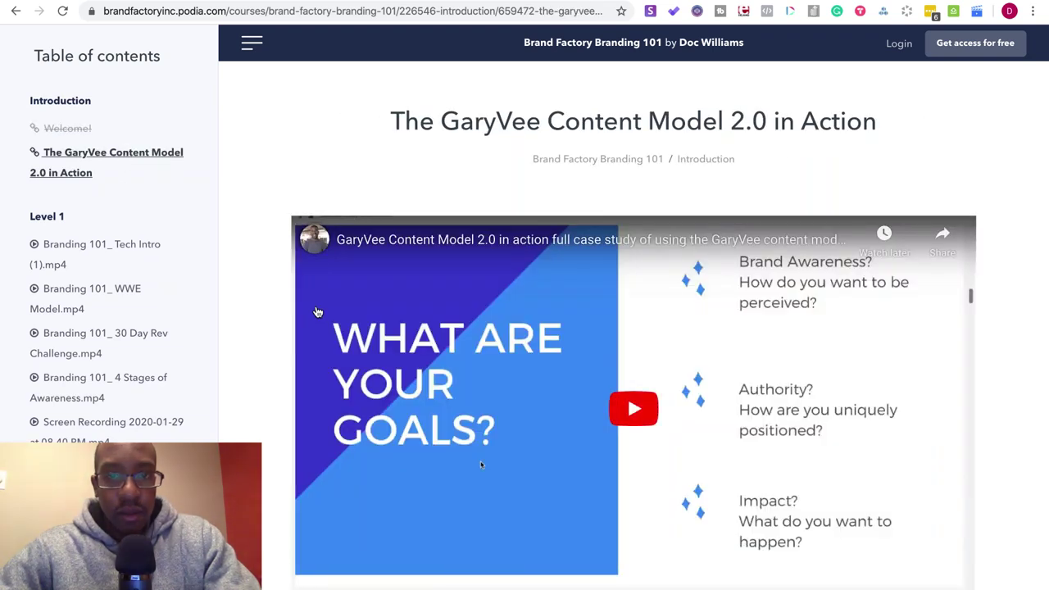
pyautogui.scroll(-2, 134, 279)
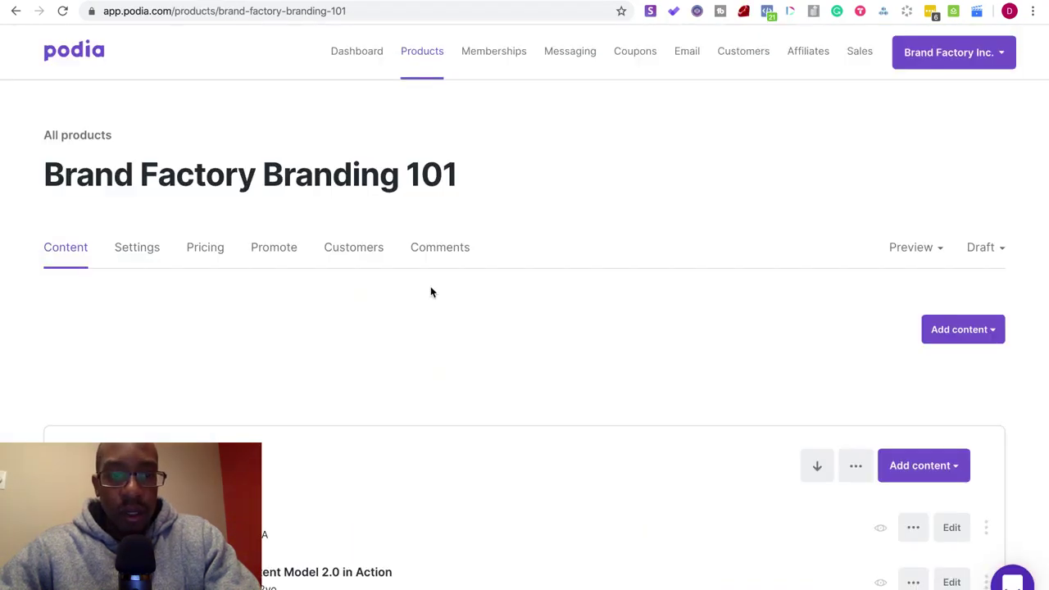
# - Start adding a new link lesson to Introduction, then cancel it without saving
pyautogui.scroll(-3, 430, 292)
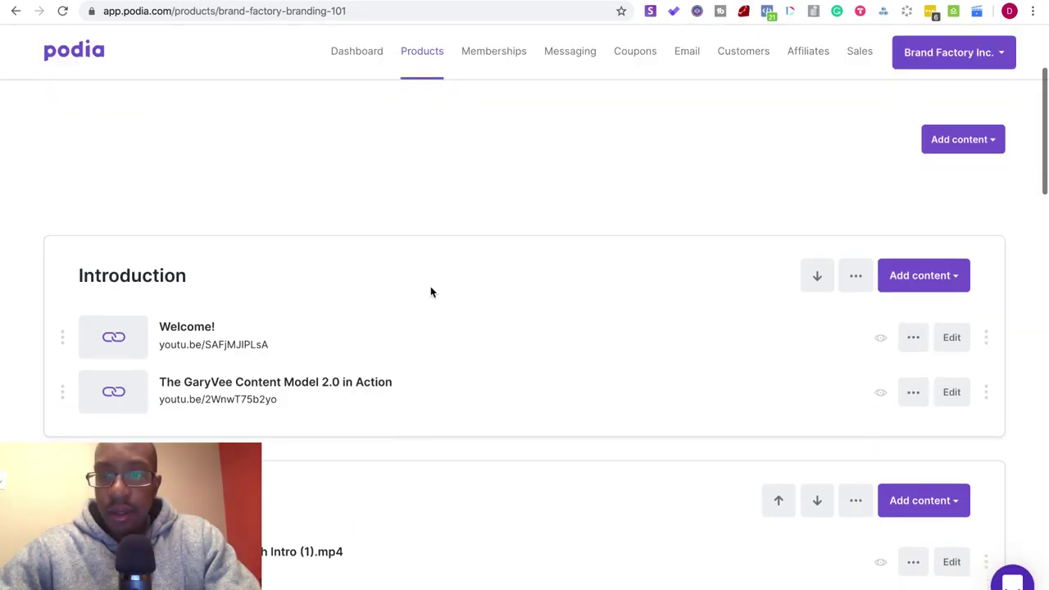
pyautogui.click(921, 282)
pyautogui.click(915, 352)
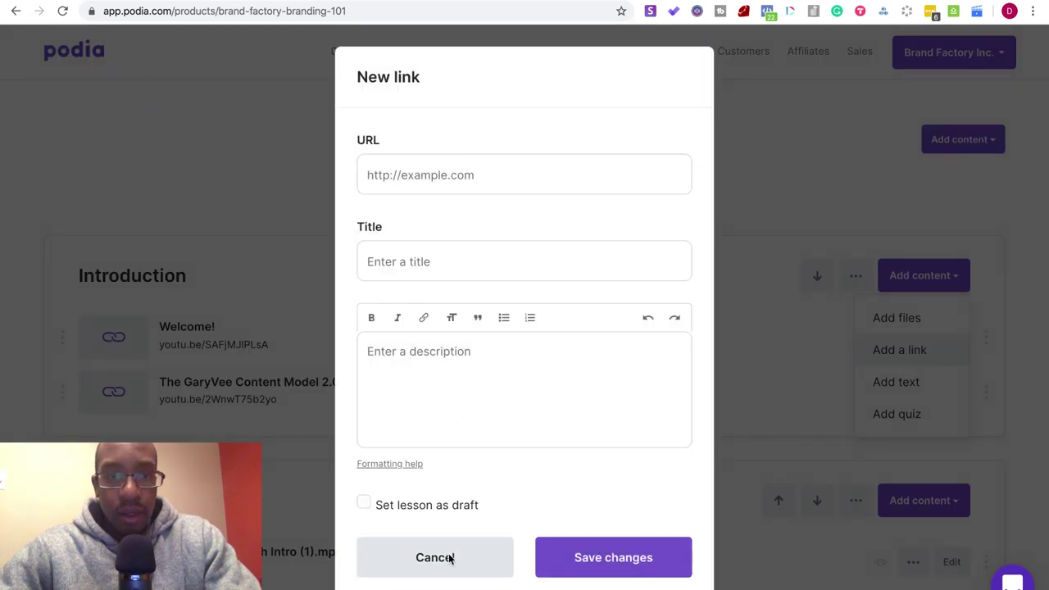
pyautogui.press('Escape')
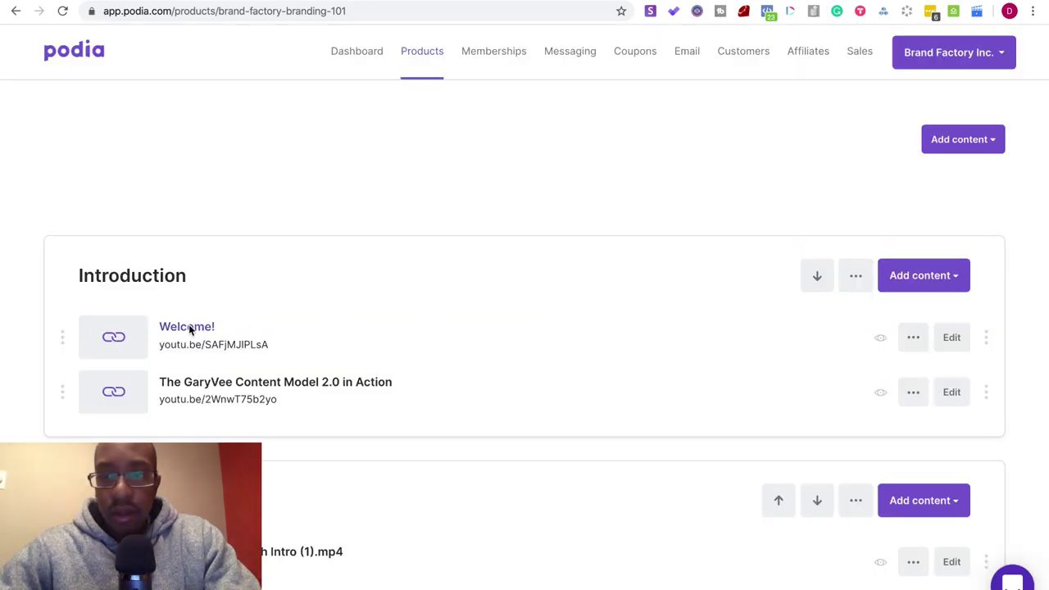
# - Write the Welcome! description's opening paragraph welcoming students to Brand Factory Inc and its internal process
pyautogui.click(954, 340)
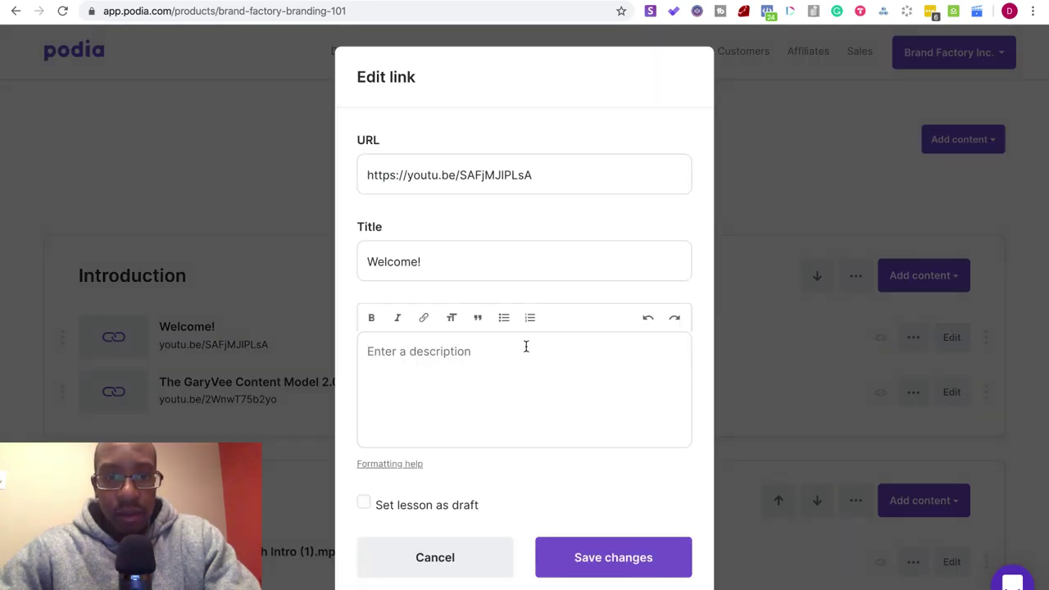
pyautogui.click(524, 348)
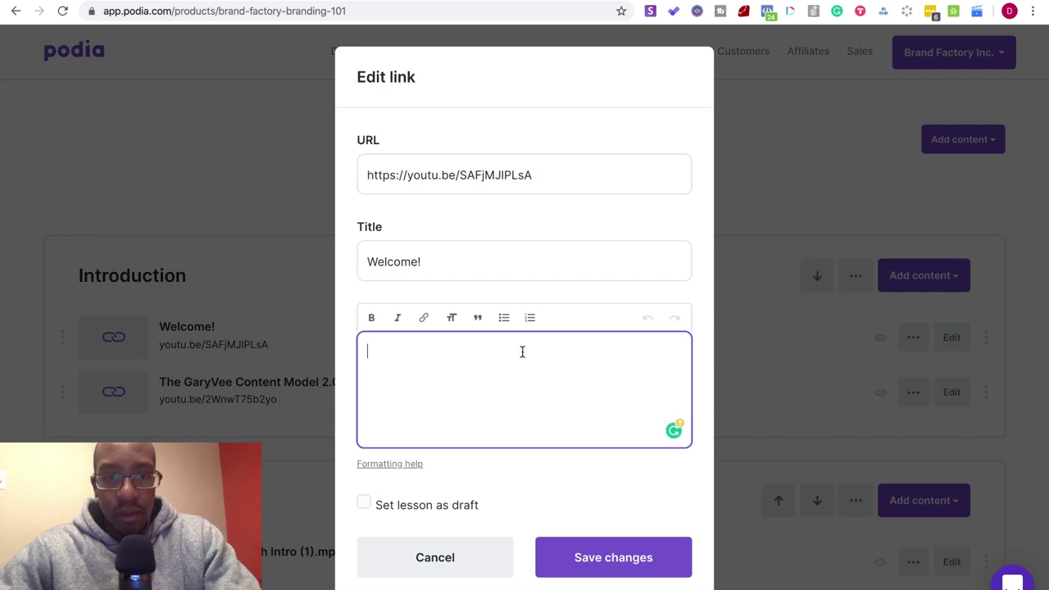
pyautogui.write('This is t')
pyautogui.press('BackSpace')
pyautogui.press('BackSpace')
pyautogui.press('BackSpace')
pyautogui.press('BackSpace')
pyautogui.press('BackSpace')
pyautogui.press('BackSpace')
pyautogui.press('BackSpace')
pyautogui.press('BackSpace')
pyautogui.press('BackSpace')
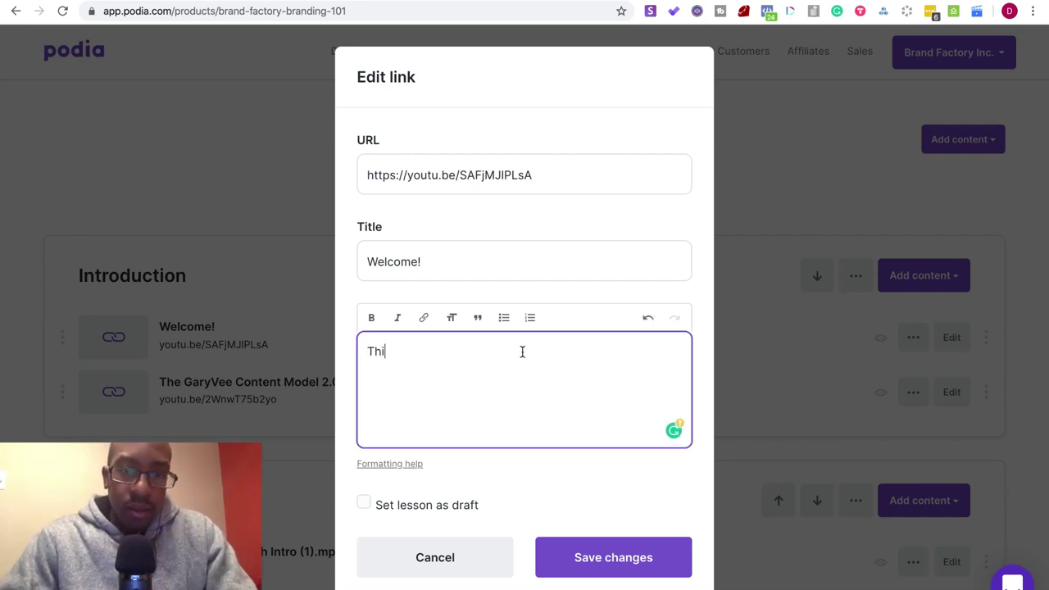
pyautogui.write('We')
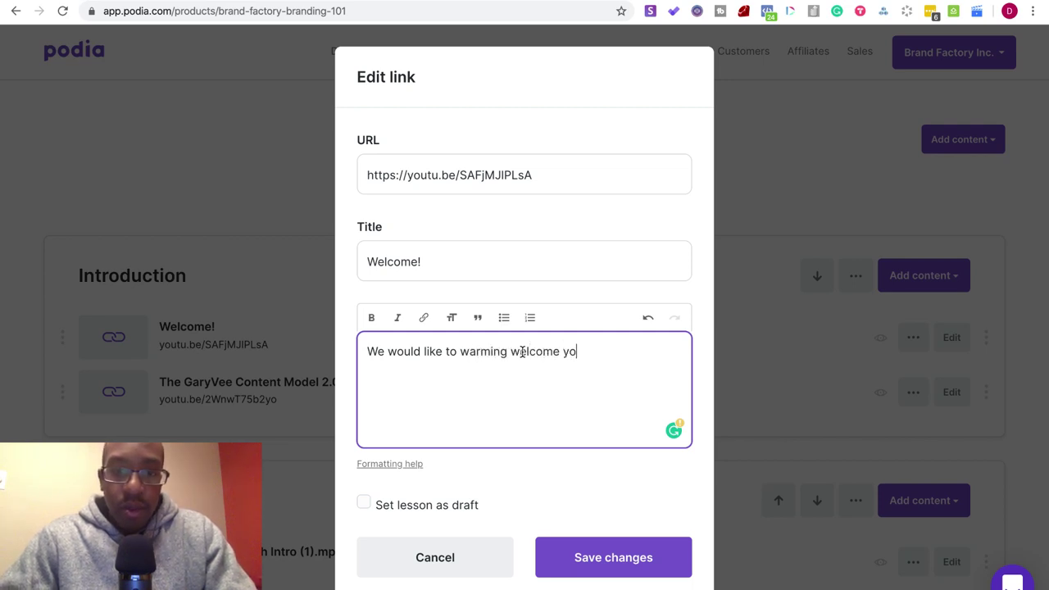
pyautogui.write('o your')
pyautogui.press('BackSpace')
pyautogui.press('BackSpace')
pyautogui.write('Brand Factory Inc')
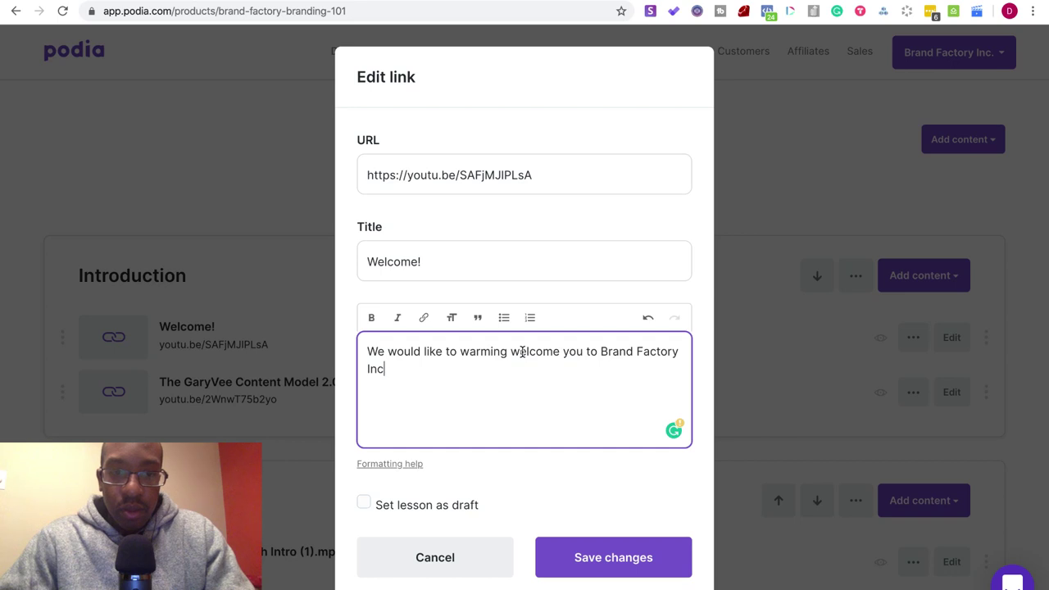
pyautogui.write('! In this course you will')
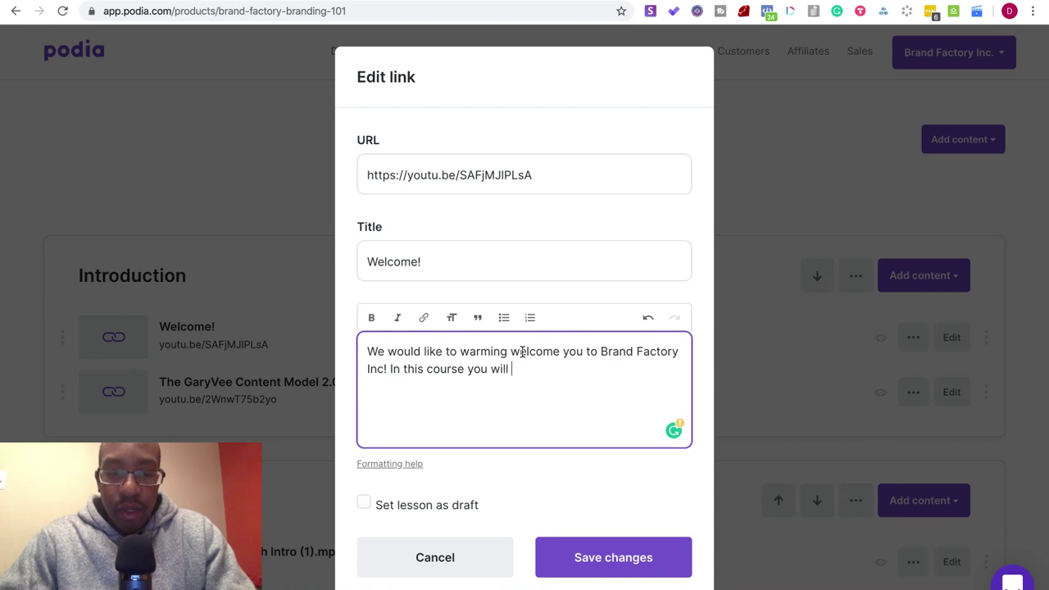
pyautogui.write(' discover our main ')
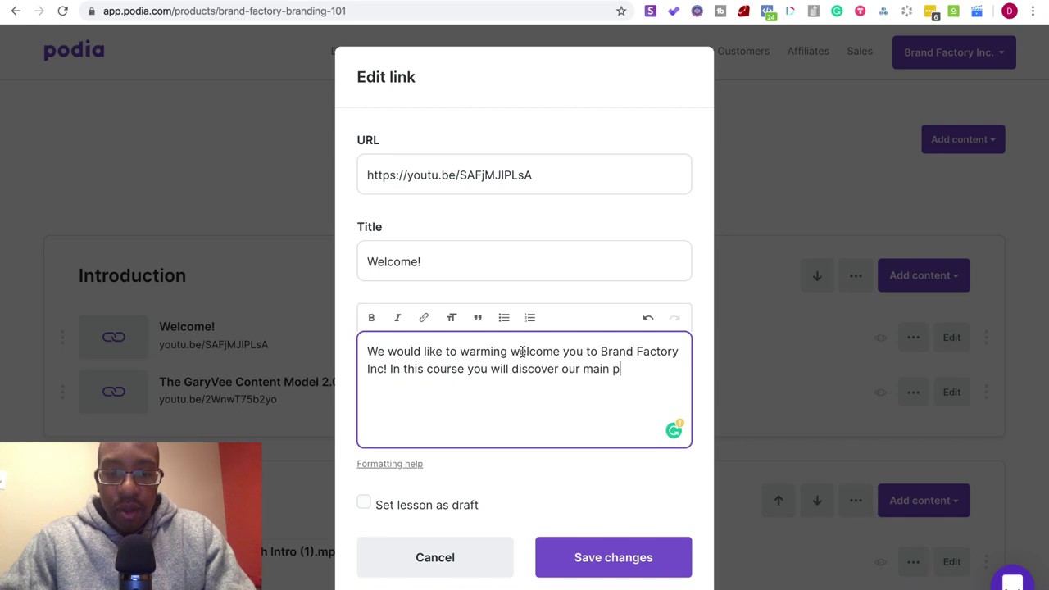
pyautogui.write('p')
pyautogui.press('BackSpace')
pyautogui.write('int')
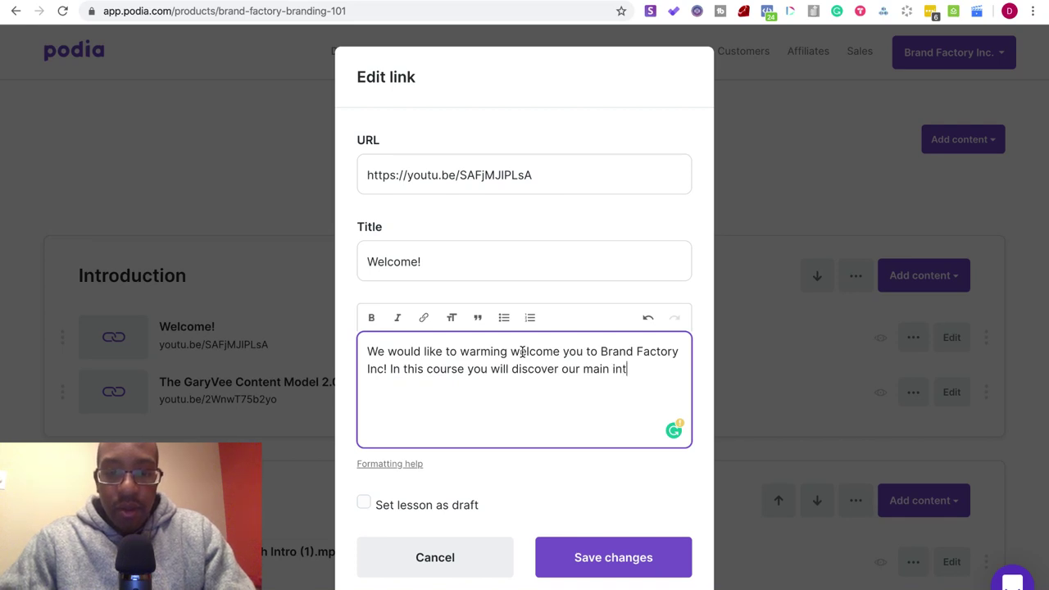
pyautogui.write('ernal proces')
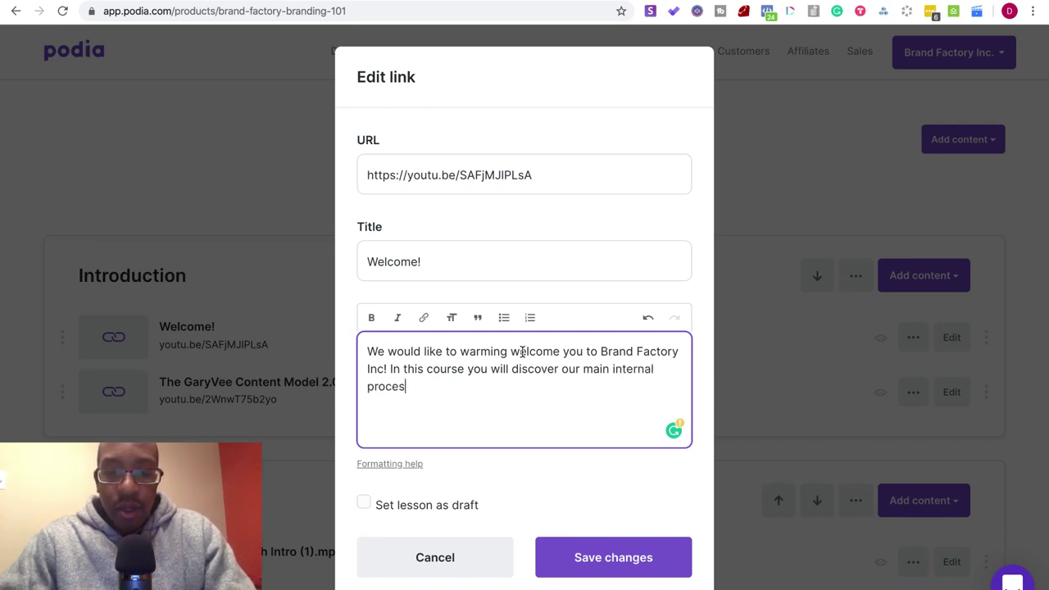
pyautogui.write('s on how we manage our tea')
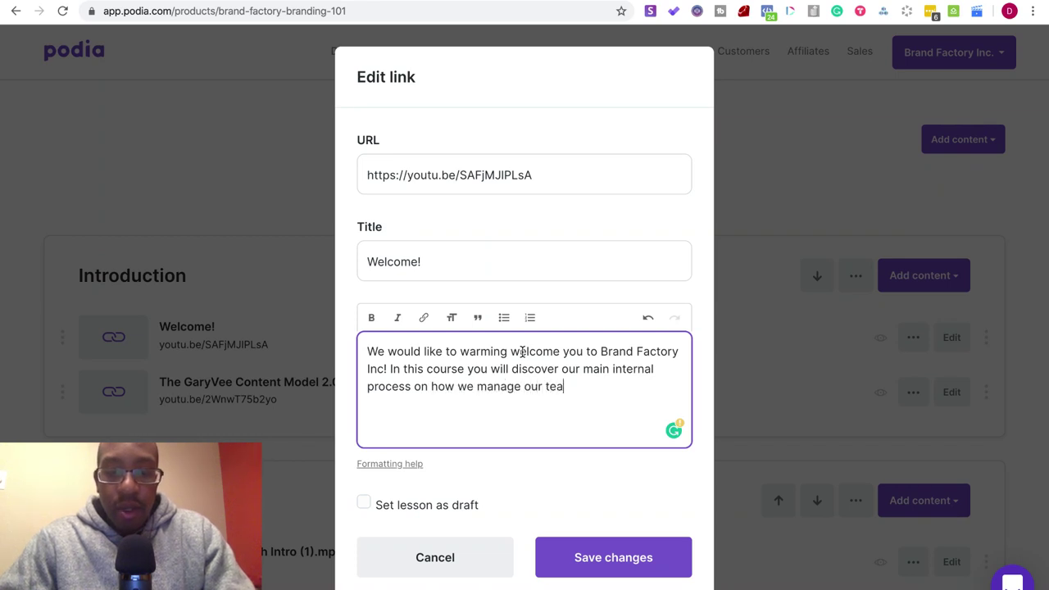
pyautogui.write('m, projects and social me')
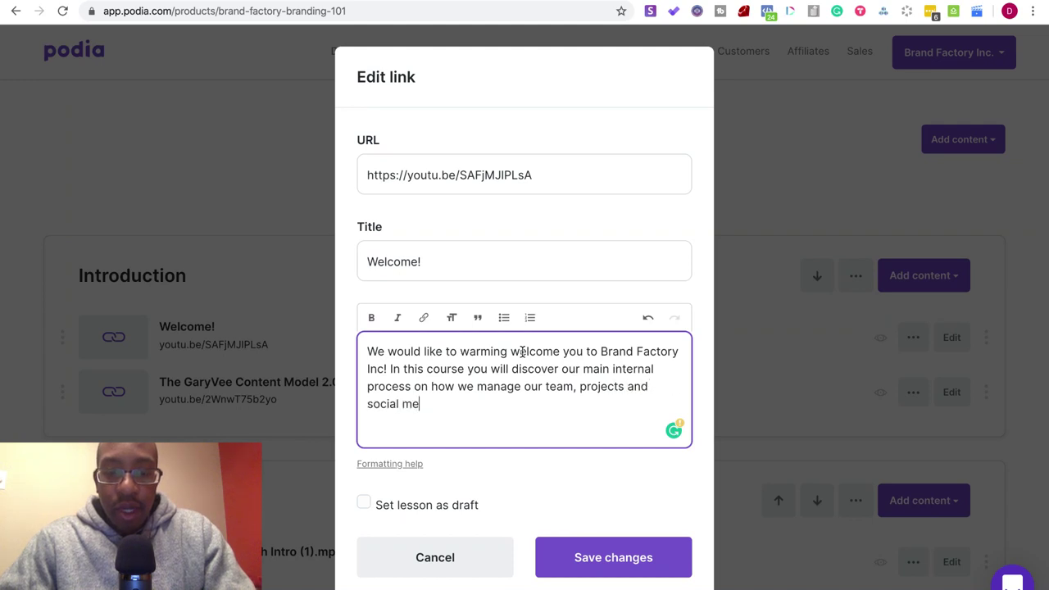
pyautogui.write('dia outreach an')
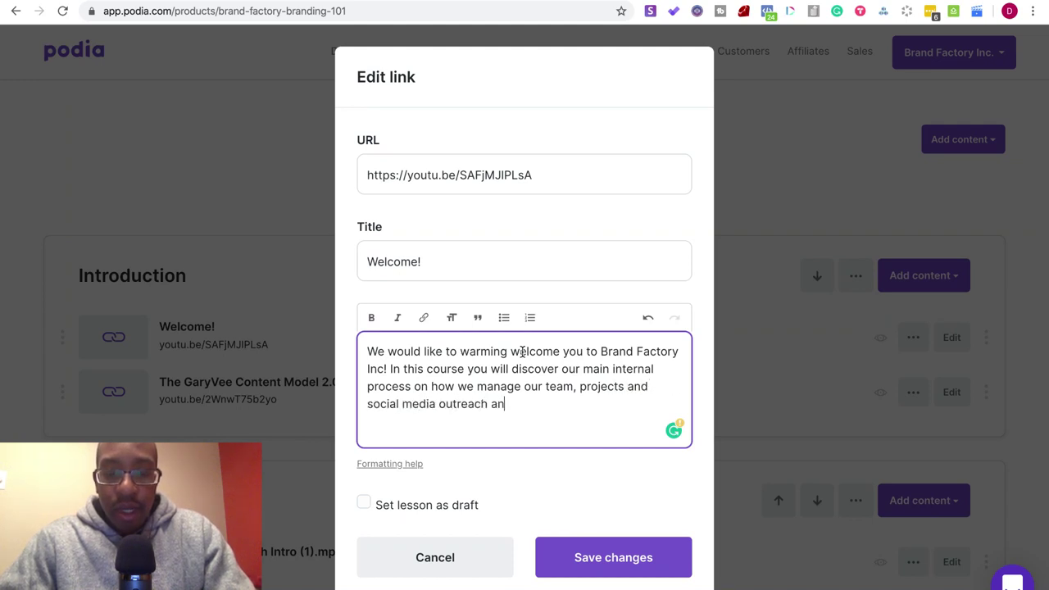
pyautogui.write('d expansion.')
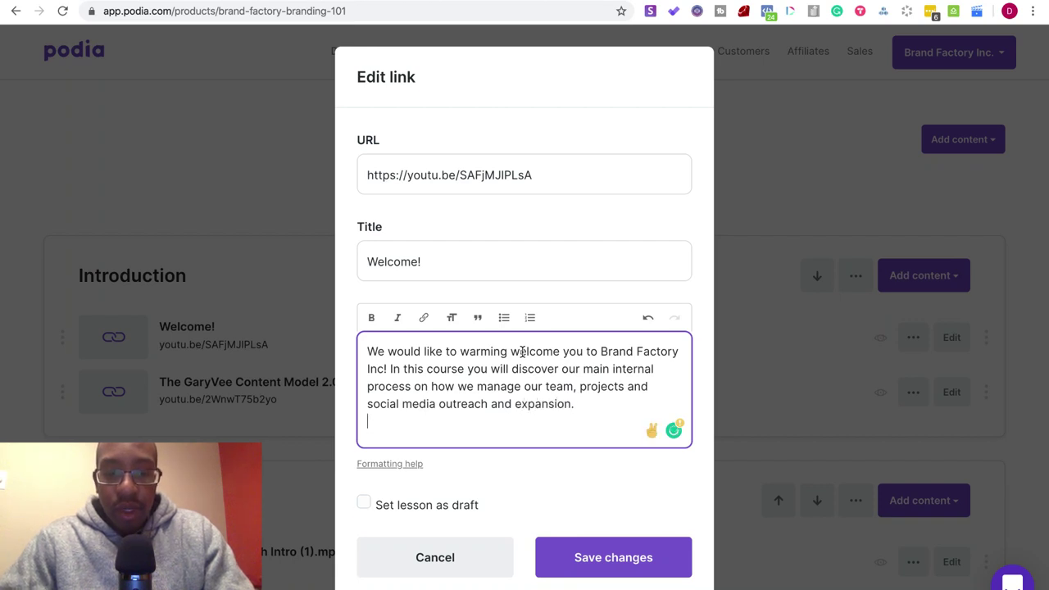
# - Add the paragraph 'We strive to practice the structure and principles we instill in all our clients and students.'
pyautogui.press('Return')
pyautogui.write('We')
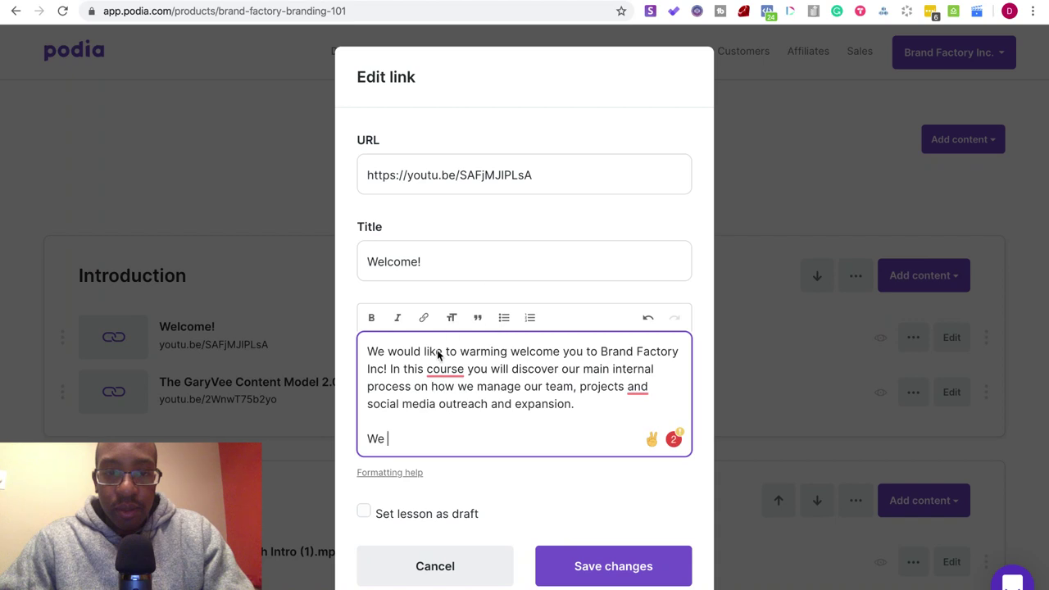
pyautogui.moveTo(450, 375)
pyautogui.click(446, 283)
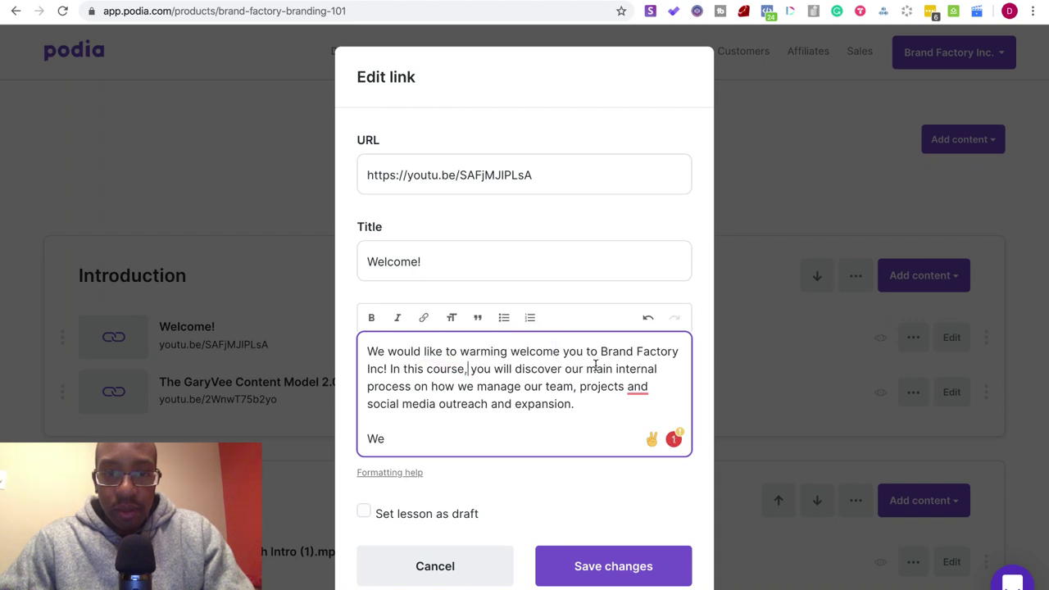
pyautogui.moveTo(637, 391)
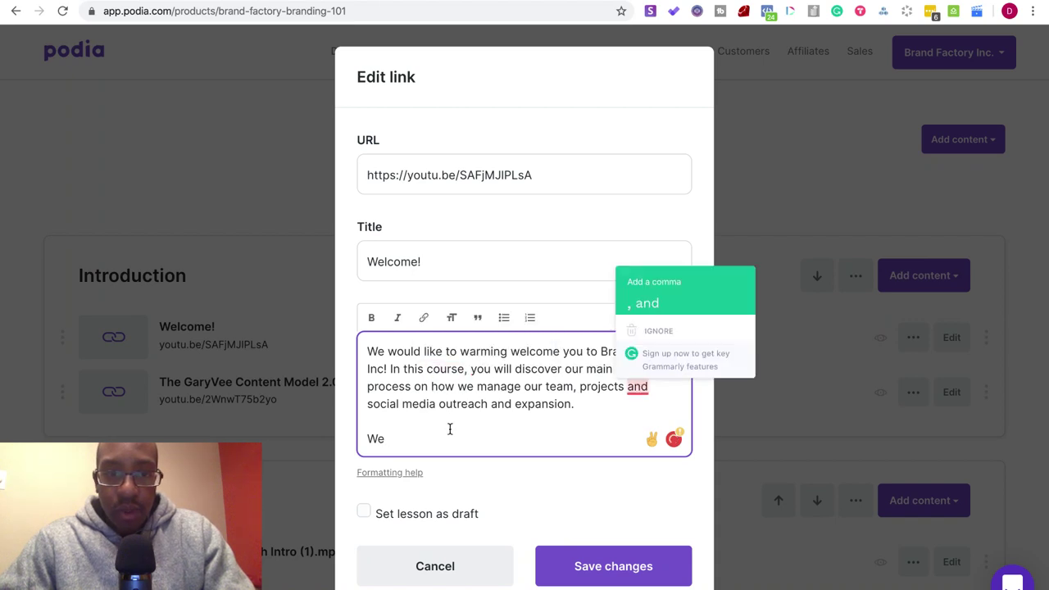
pyautogui.write('strive to practice the')
pyautogui.write('structure and')
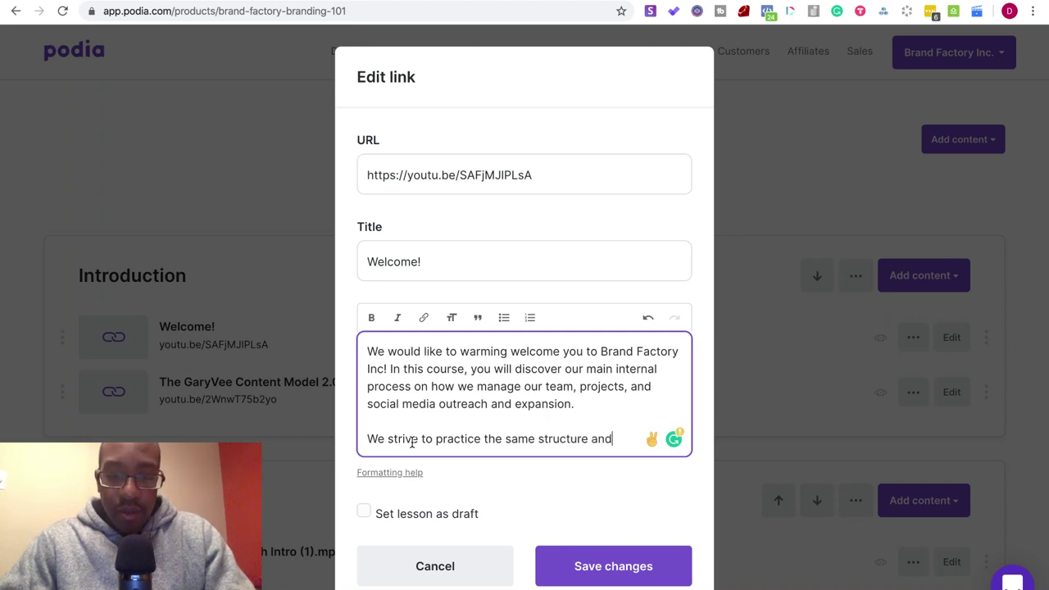
pyautogui.write(' princip')
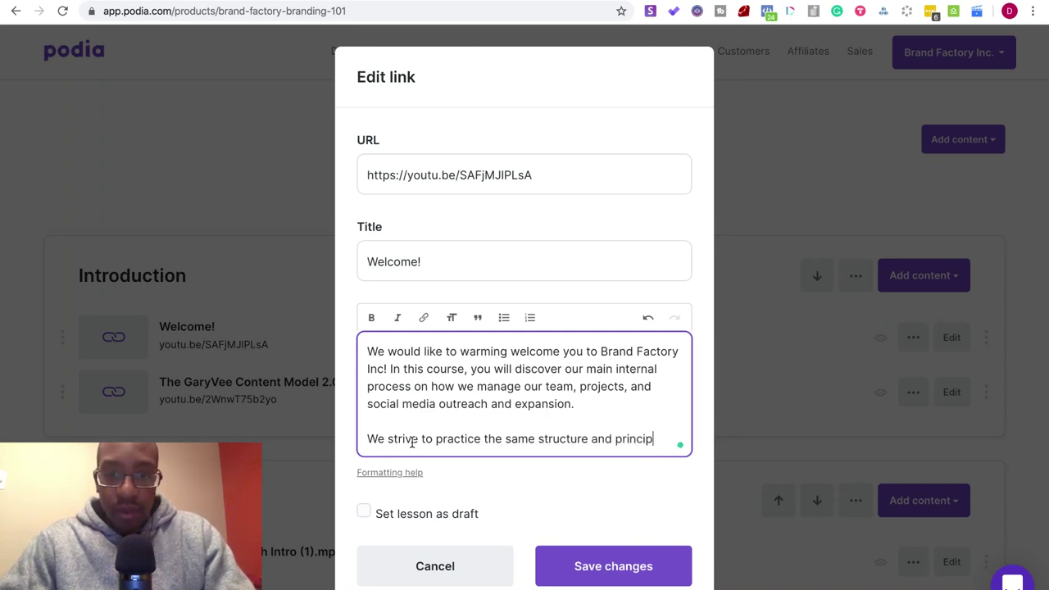
pyautogui.write('les we ')
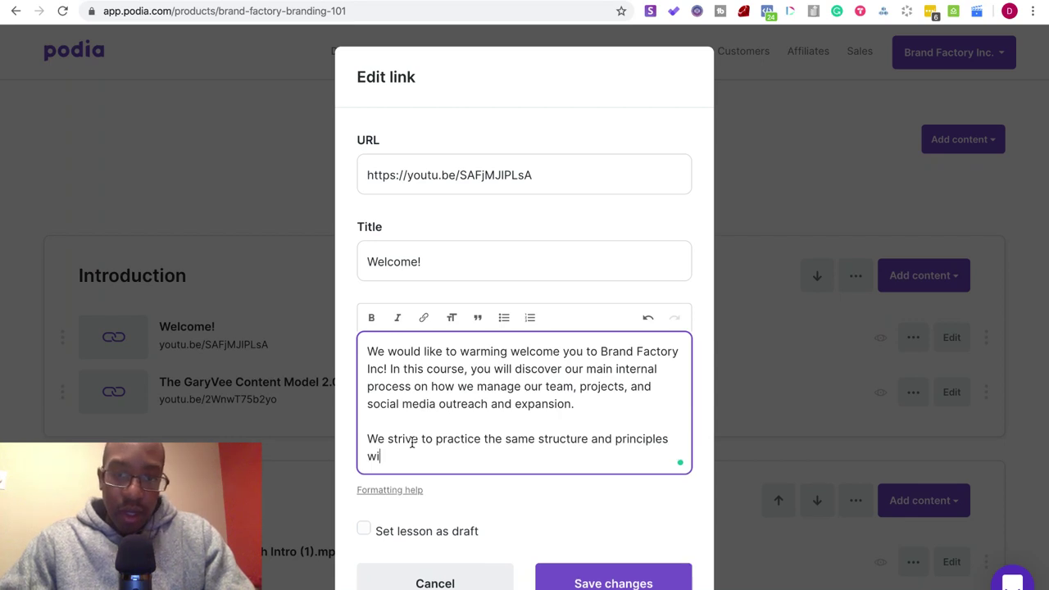
pyautogui.write('instill in a')
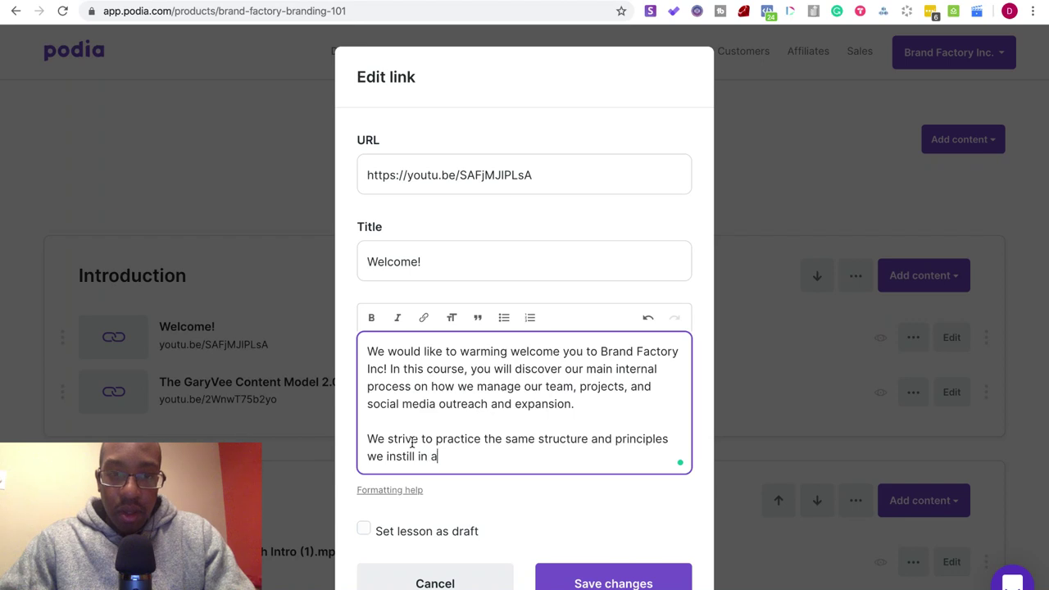
pyautogui.write('ll our clients and students')
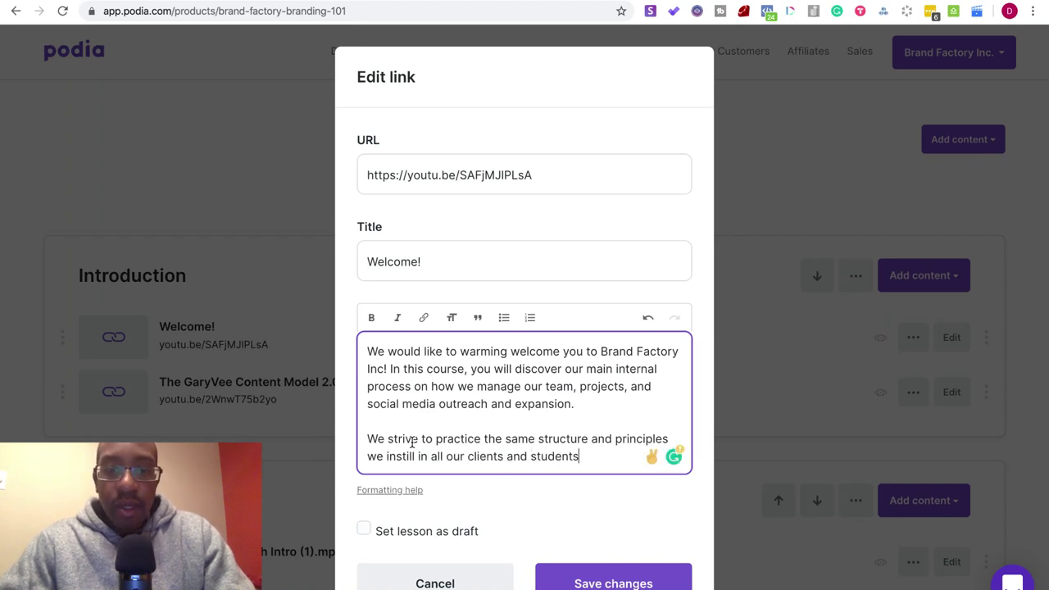
pyautogui.write('.')
pyautogui.press('Return')
pyautogui.press('Return')
# - Add a paragraph on the methodology for compelling stories and a brand that innovates and empowers others
pyautogui.write('In this cour')
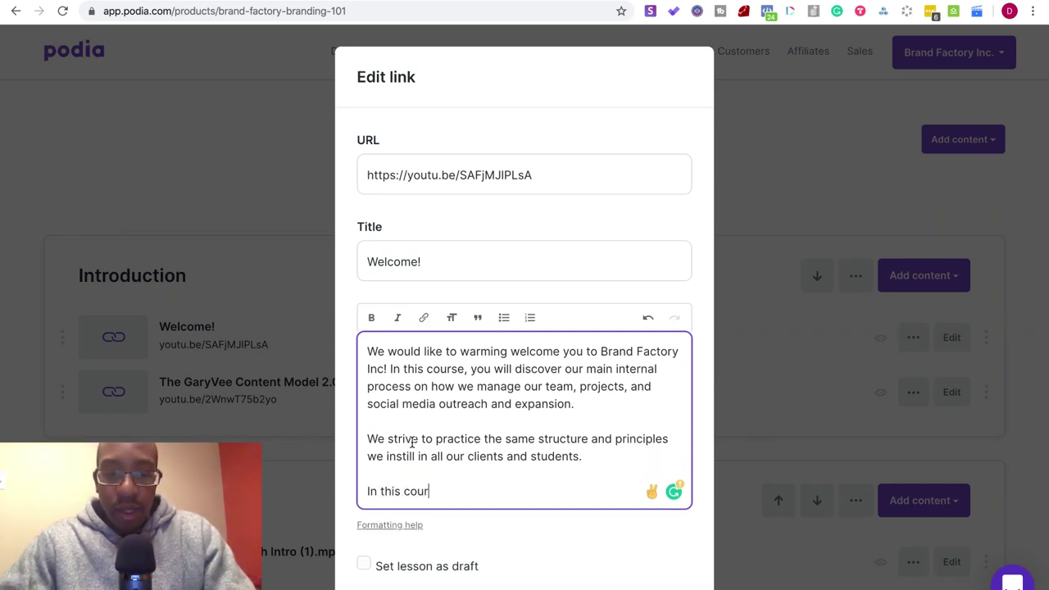
pyautogui.write('se you will find the')
pyautogui.write(' stru')
pyautogui.press('BackSpace')
pyautogui.press('BackSpace')
pyautogui.press('BackSpace')
pyautogui.write('methodolgoy')
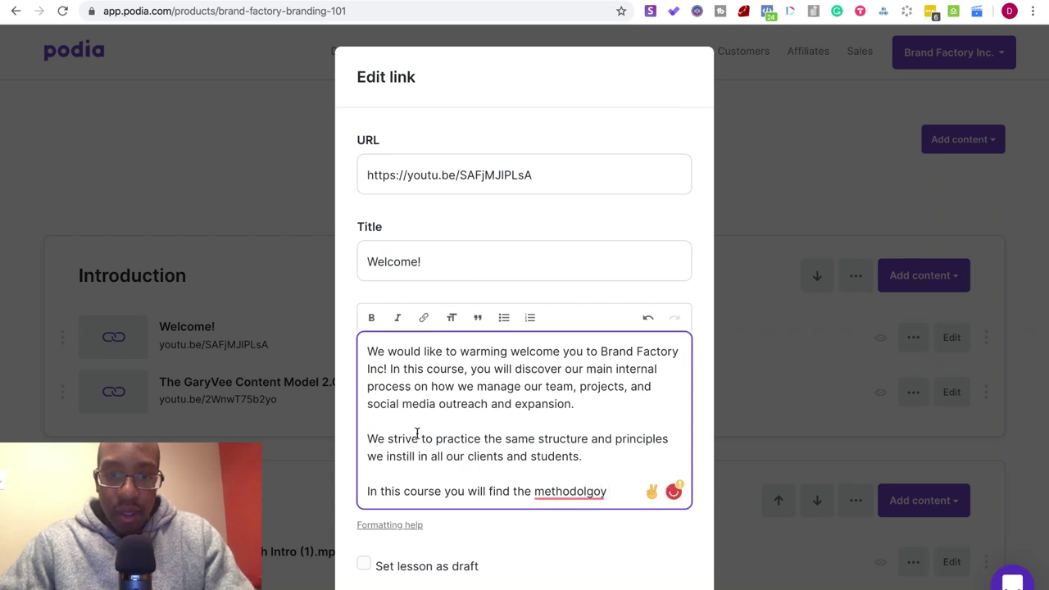
pyautogui.moveTo(565, 491)
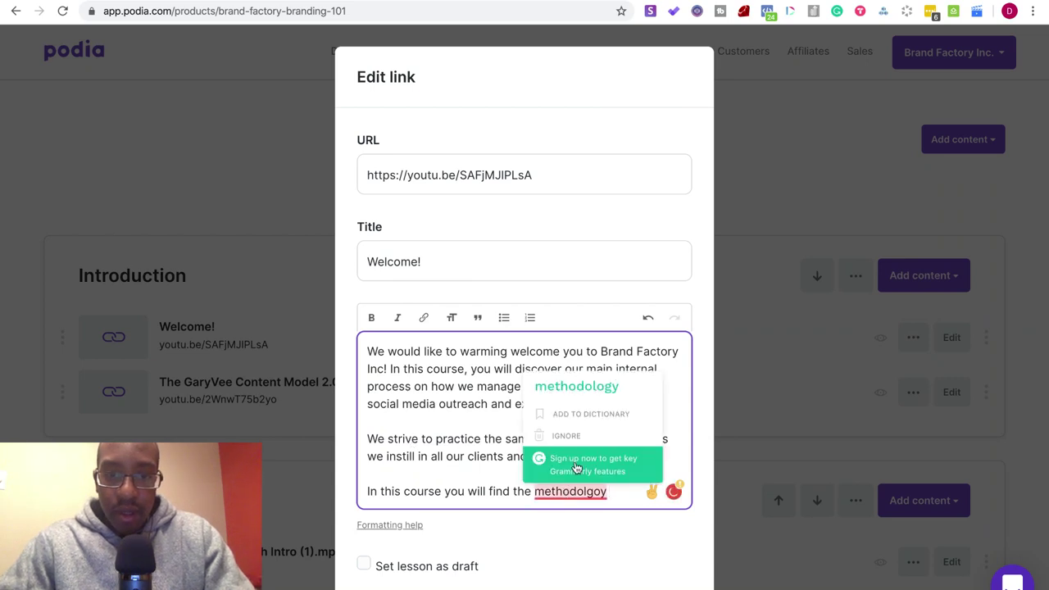
pyautogui.click(585, 387)
pyautogui.write('of how we creat')
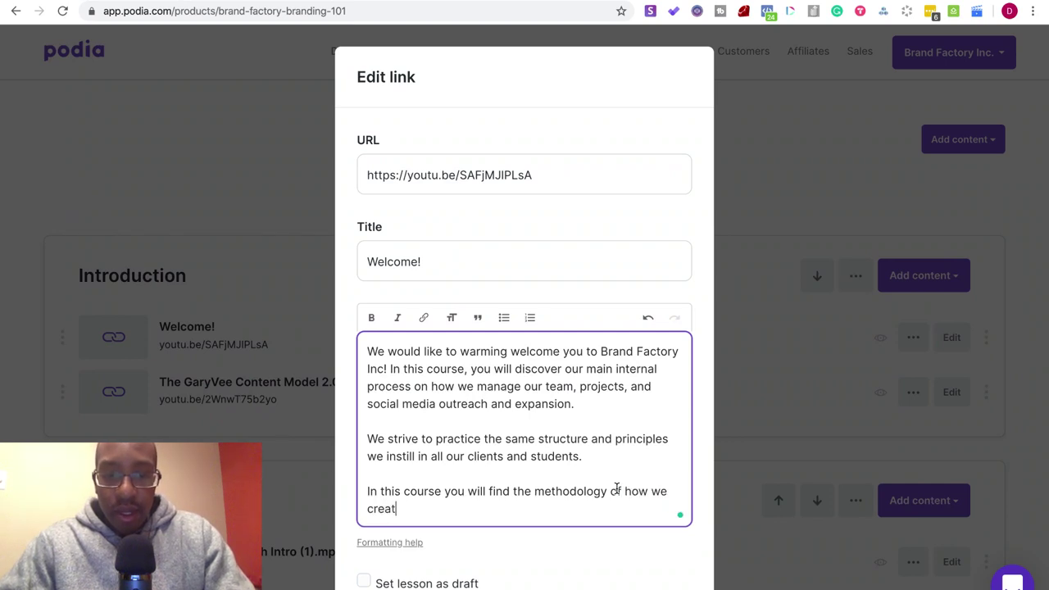
pyautogui.write('e compelling stories and craft a ')
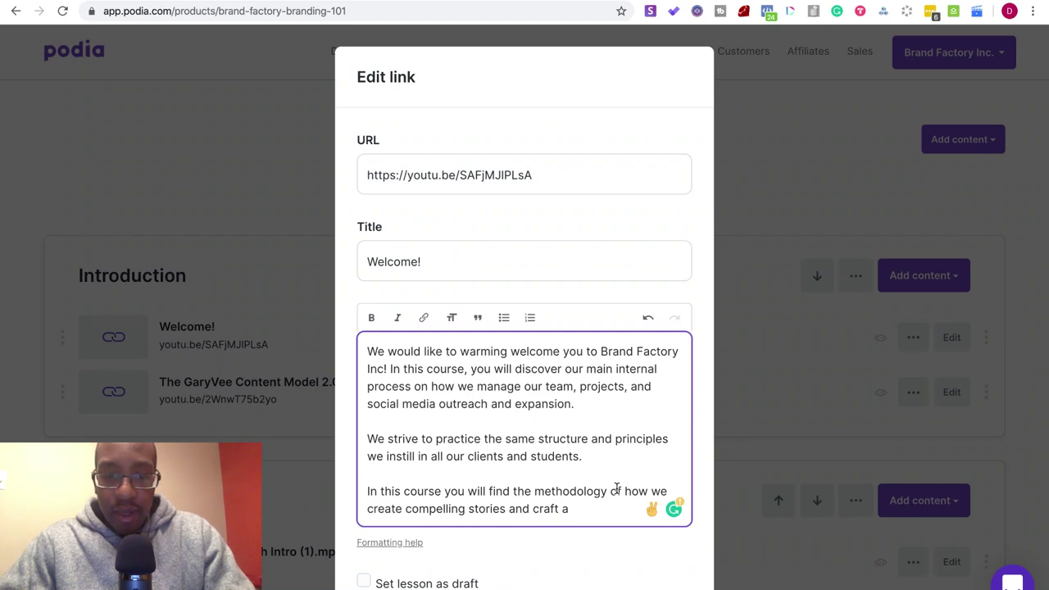
pyautogui.write('brand that')
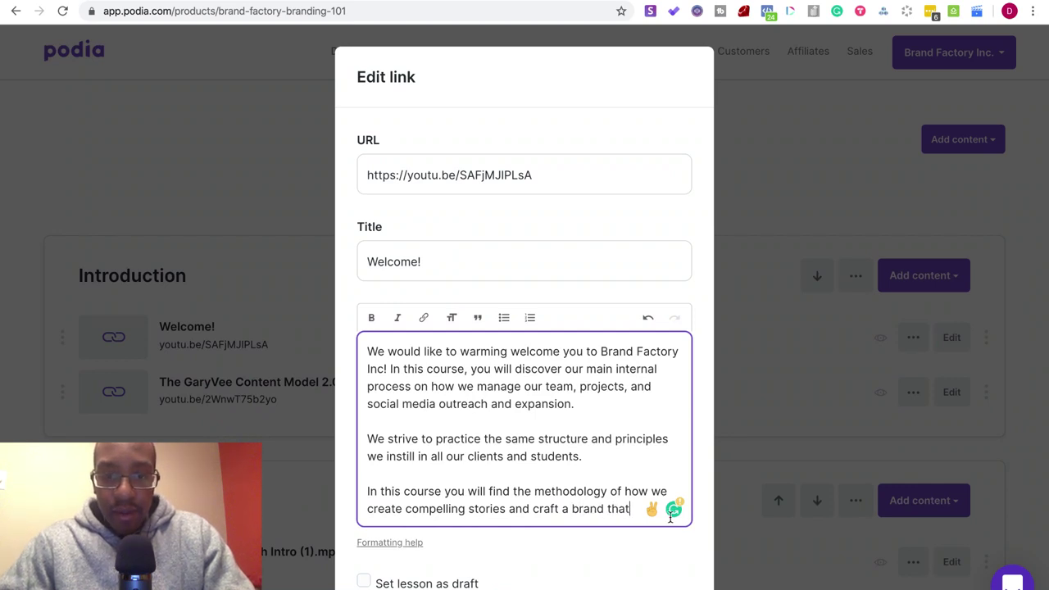
pyautogui.write(' innovates an')
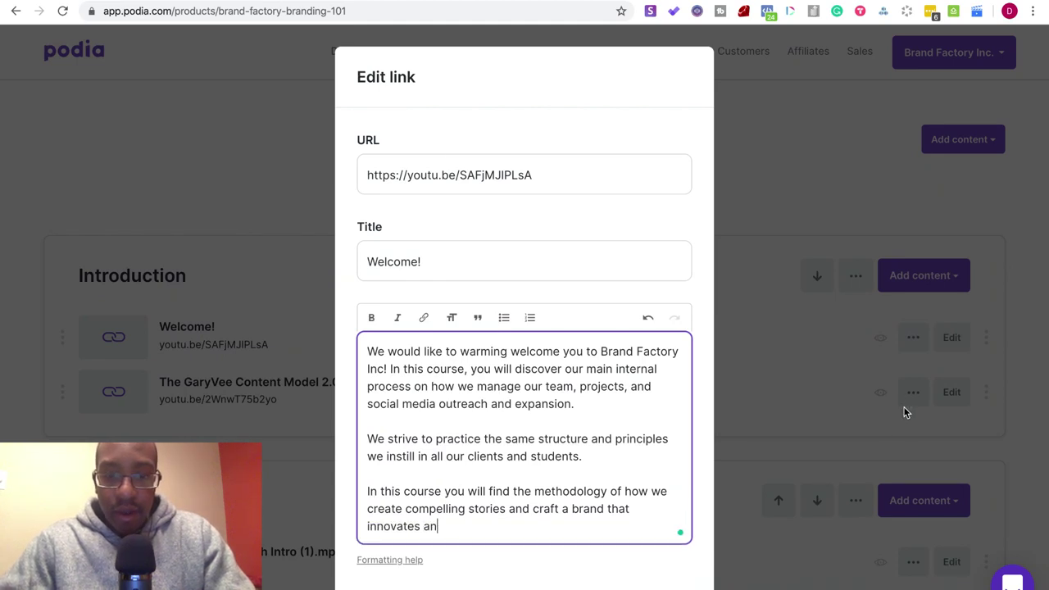
pyautogui.write('d empowers others.')
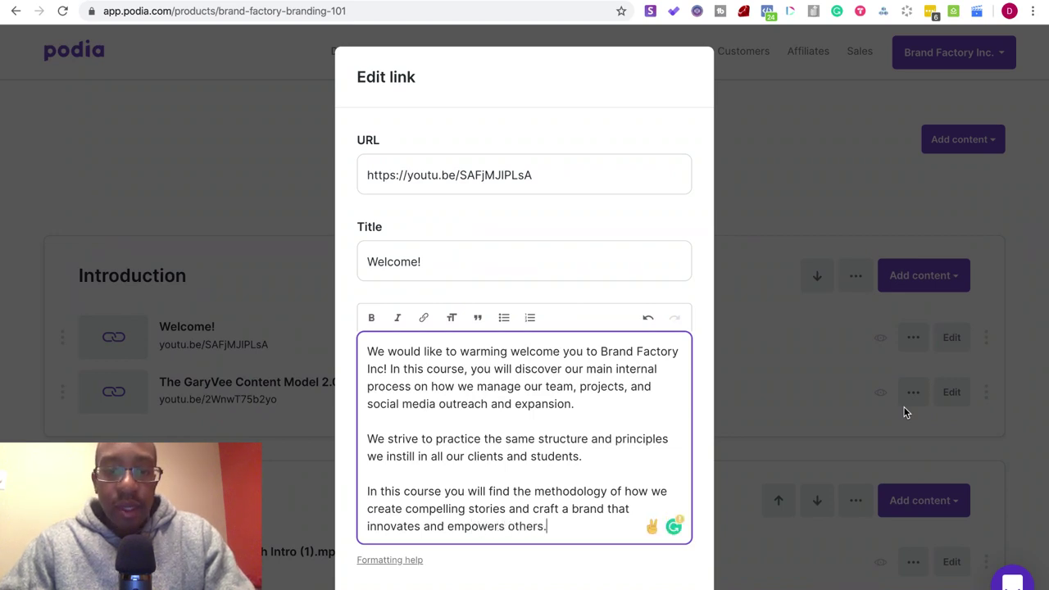
# - End the description with 'Click here for the class curriculum.' and add the comma after 'In this course'
pyautogui.press('Return')
pyautogui.press('Return')
pyautogui.write('Click here for the ')
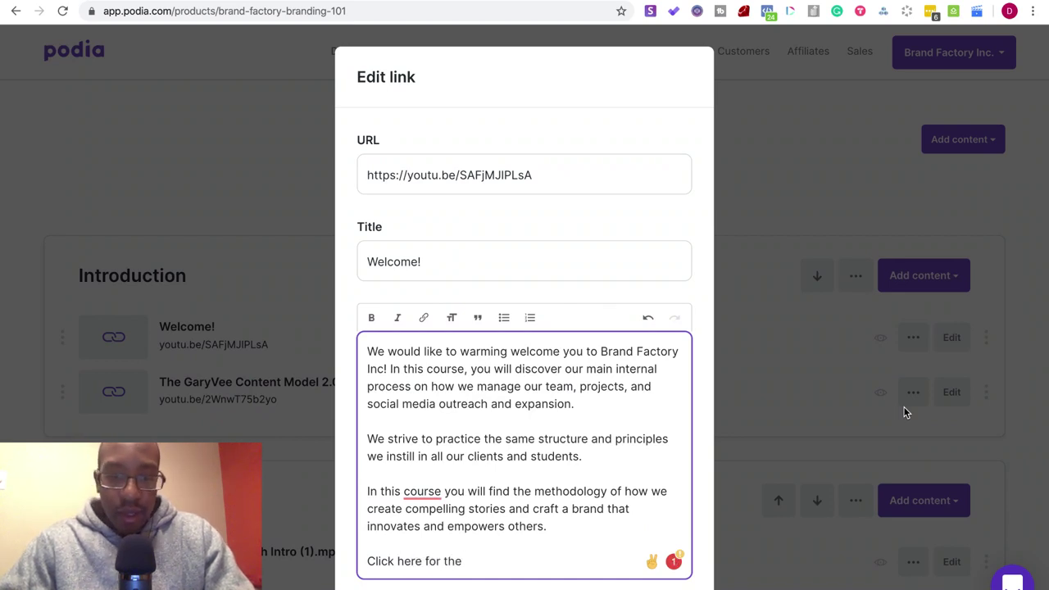
pyautogui.write('class')
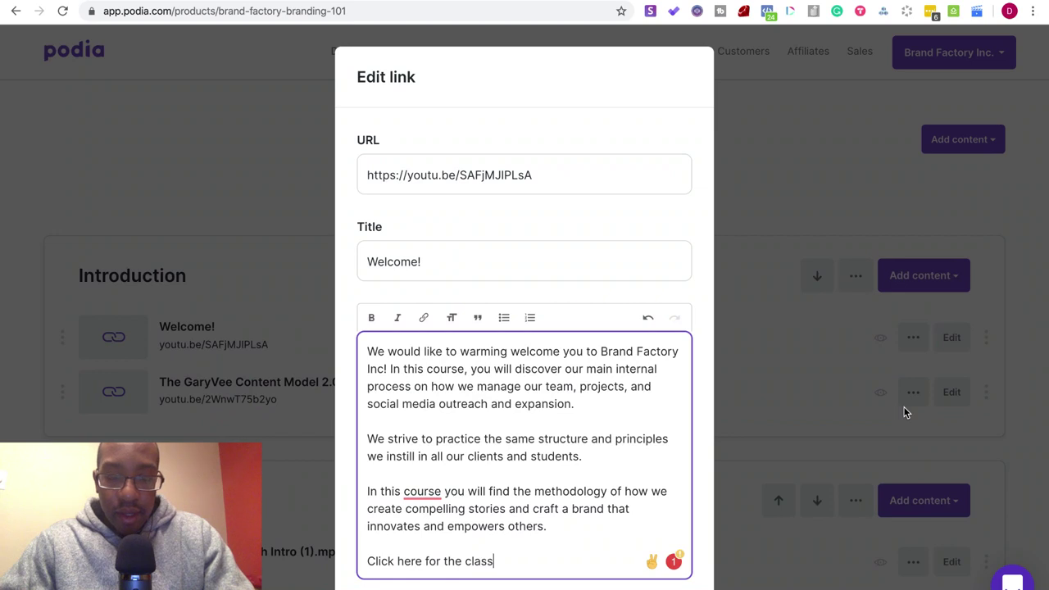
pyautogui.write(' curriculum')
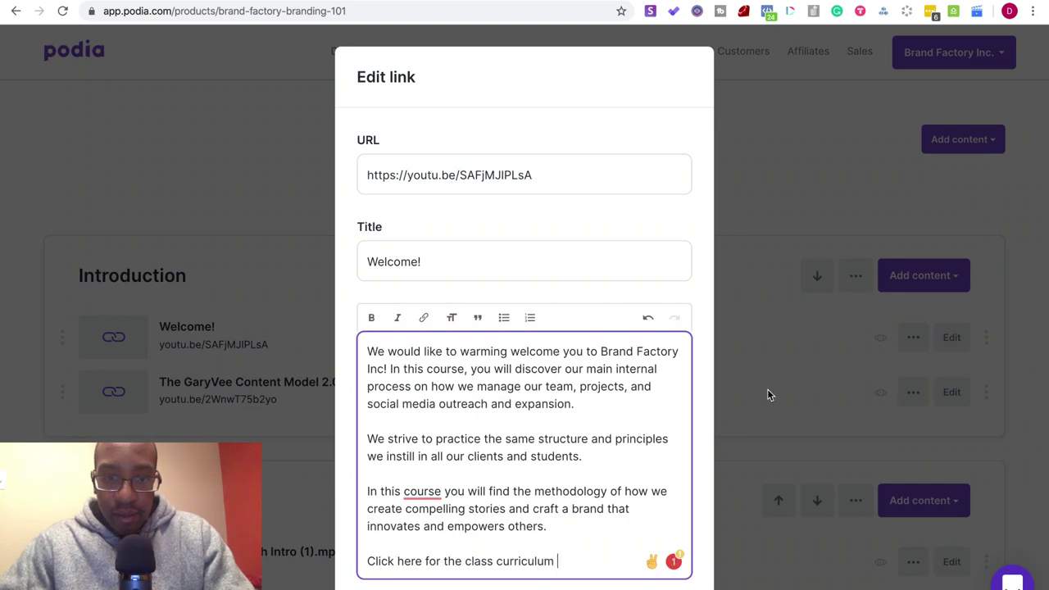
pyautogui.click(423, 492)
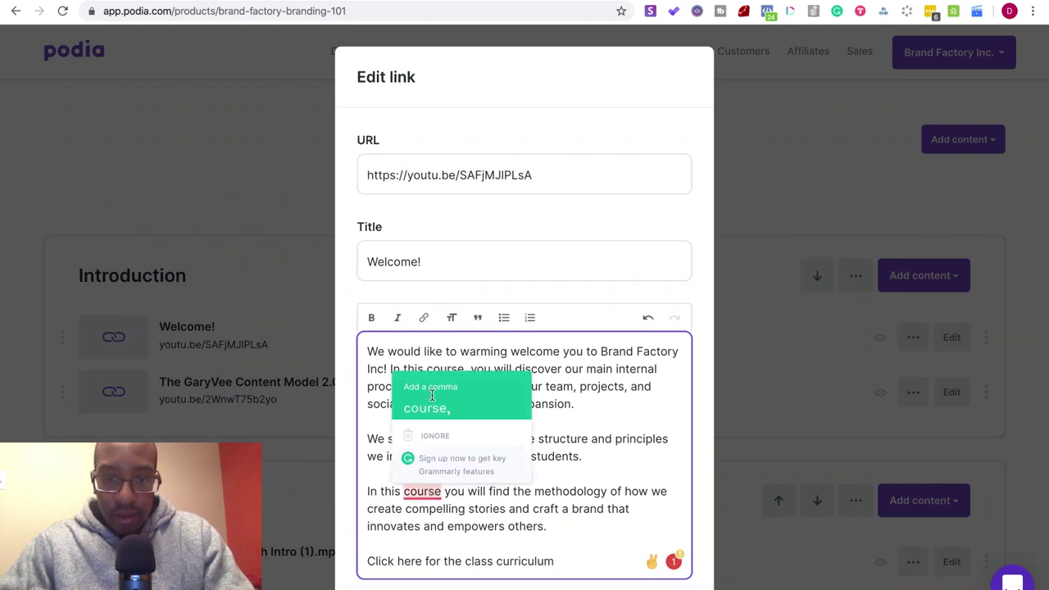
pyautogui.click(431, 392)
pyautogui.click(556, 562)
pyautogui.write('.')
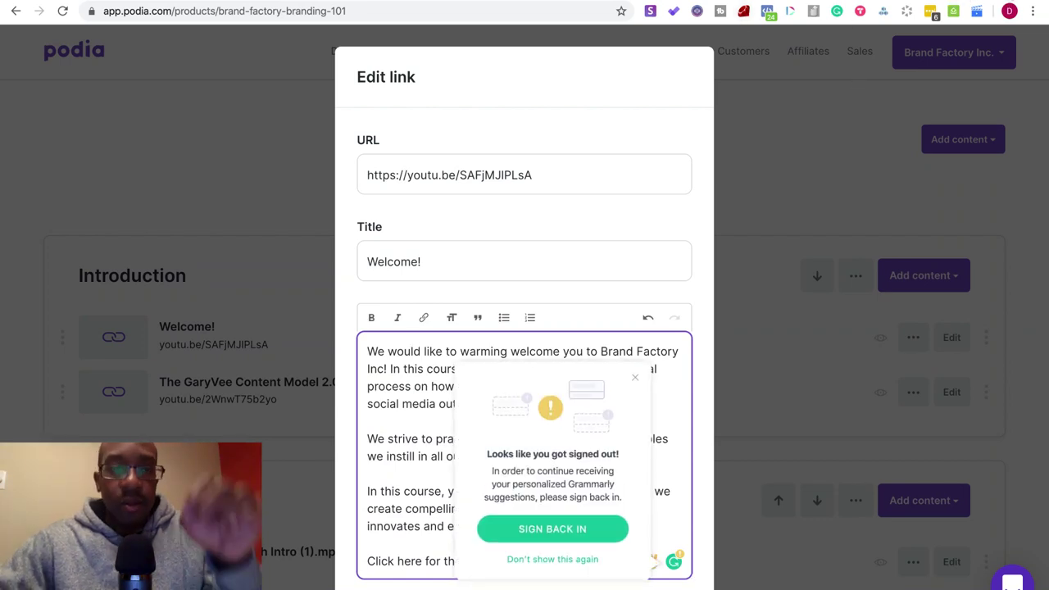
pyautogui.press('super+t')
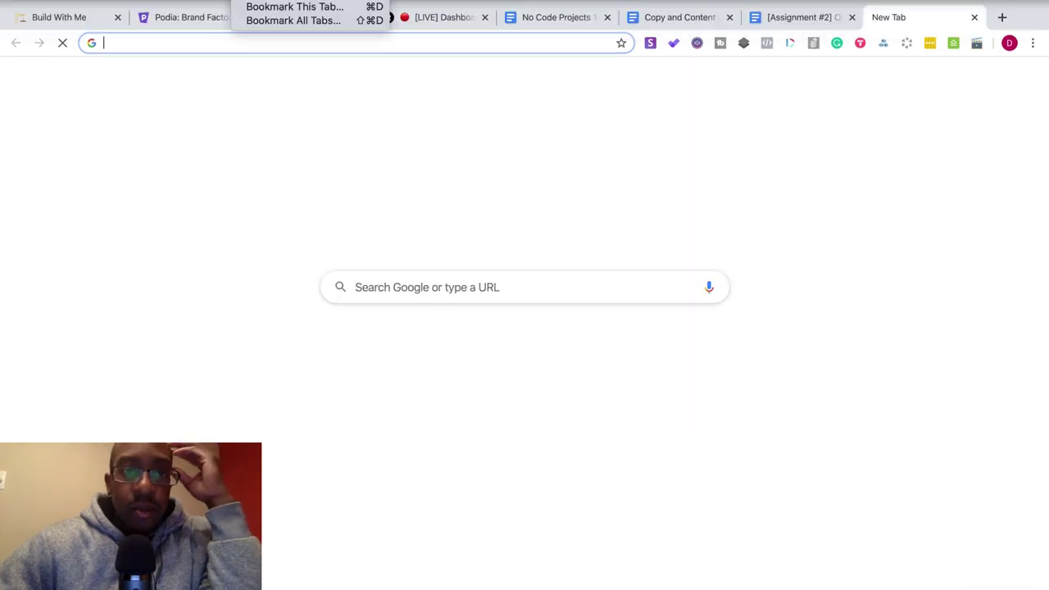
# - Open Chrome's full browsing history, scroll through it, and search the history for 's3'
pyautogui.click(254, 0)
pyautogui.moveTo(197, 0)
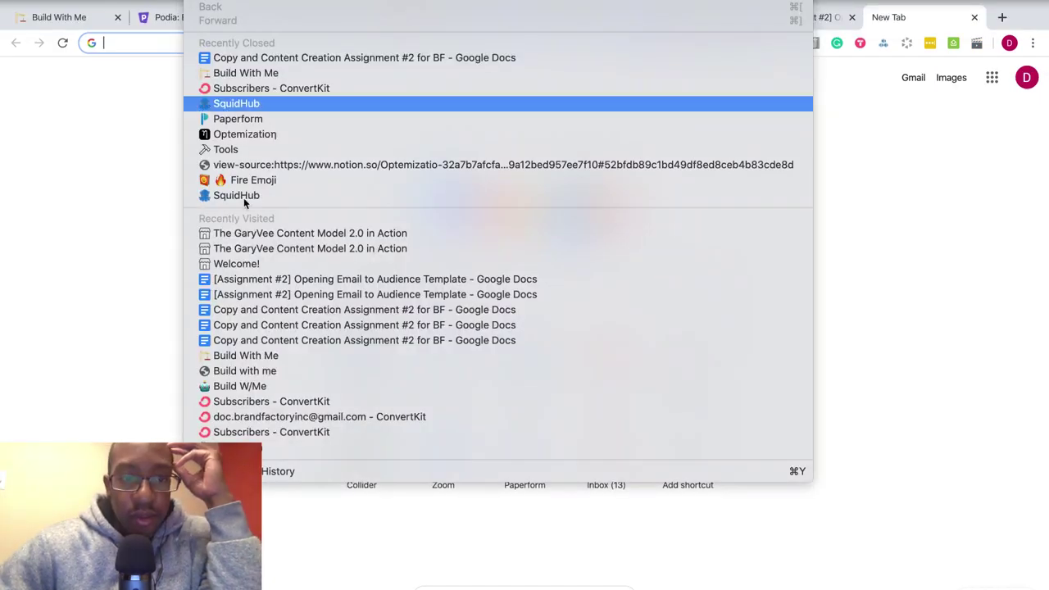
pyautogui.click(268, 471)
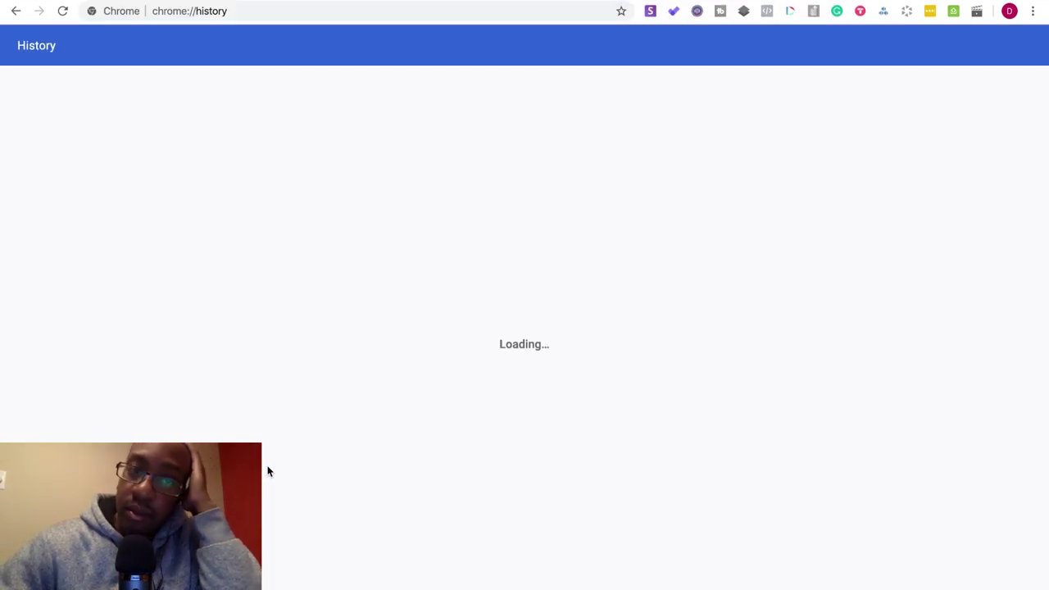
pyautogui.scroll(-3, 374, 376)
pyautogui.scroll(-5, 374, 379)
pyautogui.scroll(-5, 374, 379)
pyautogui.scroll(-8, 374, 379)
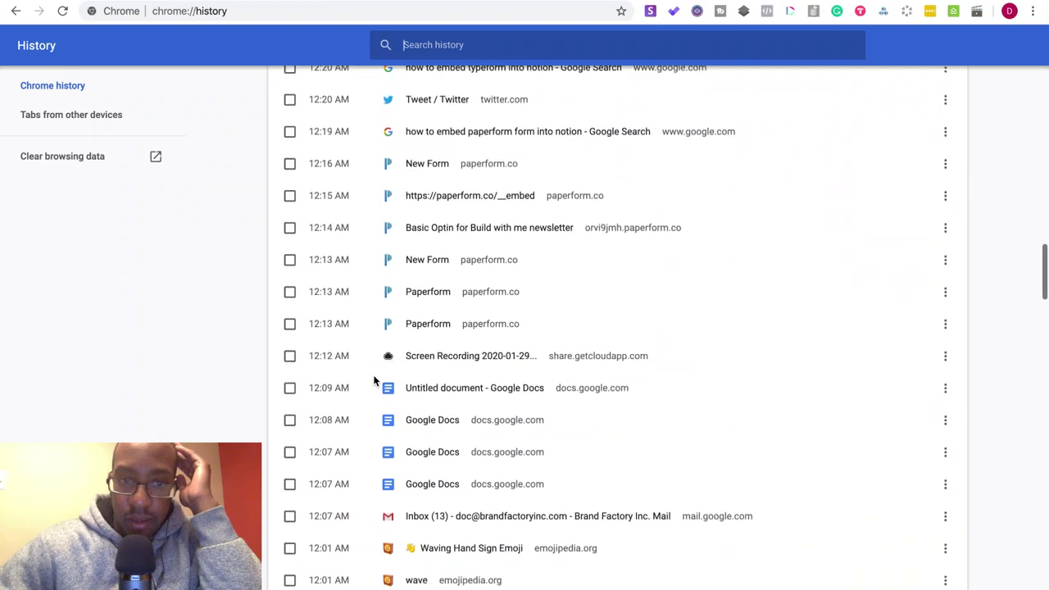
pyautogui.scroll(-7, 374, 380)
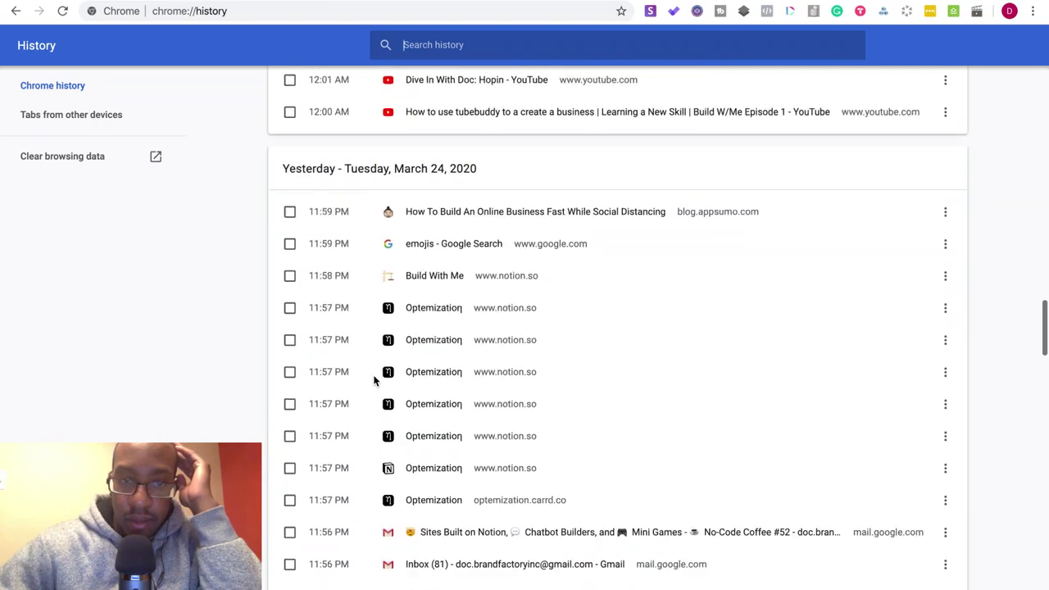
pyautogui.scroll(-4, 373, 379)
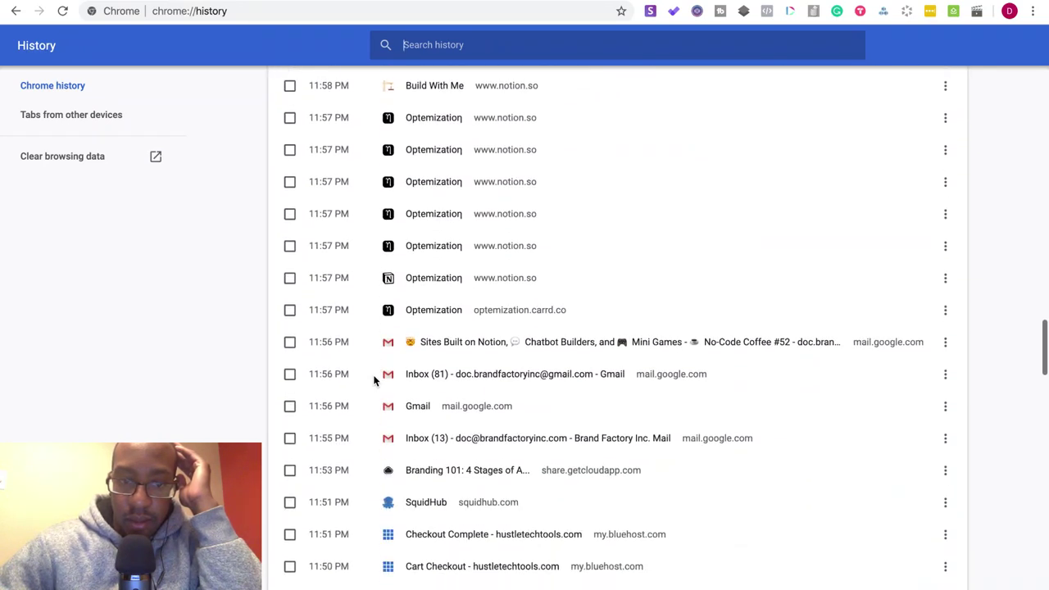
pyautogui.scroll(-1, 374, 379)
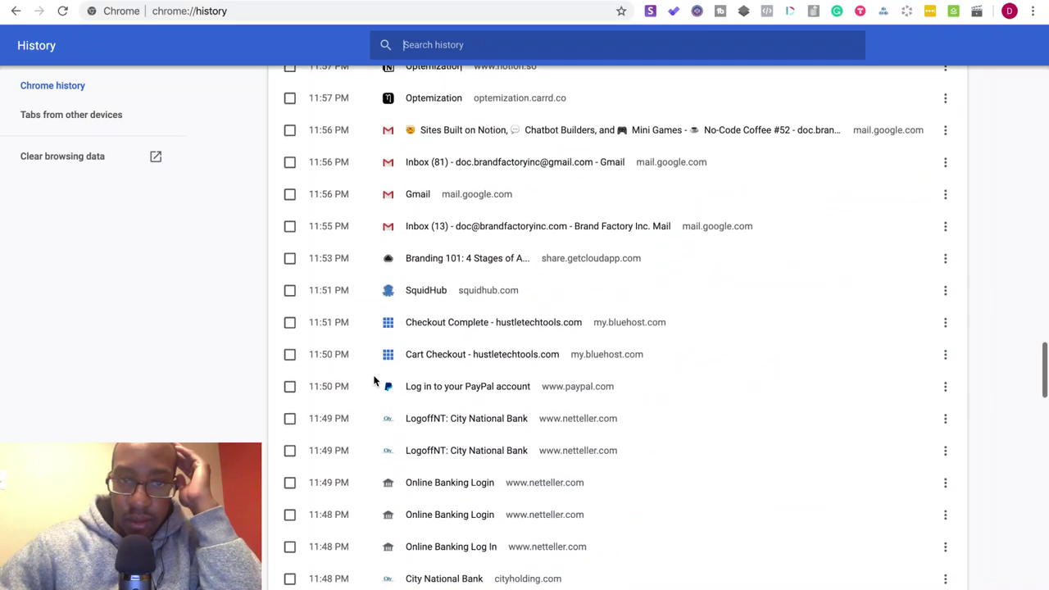
pyautogui.scroll(-2, 374, 379)
pyautogui.scroll(-5, 374, 380)
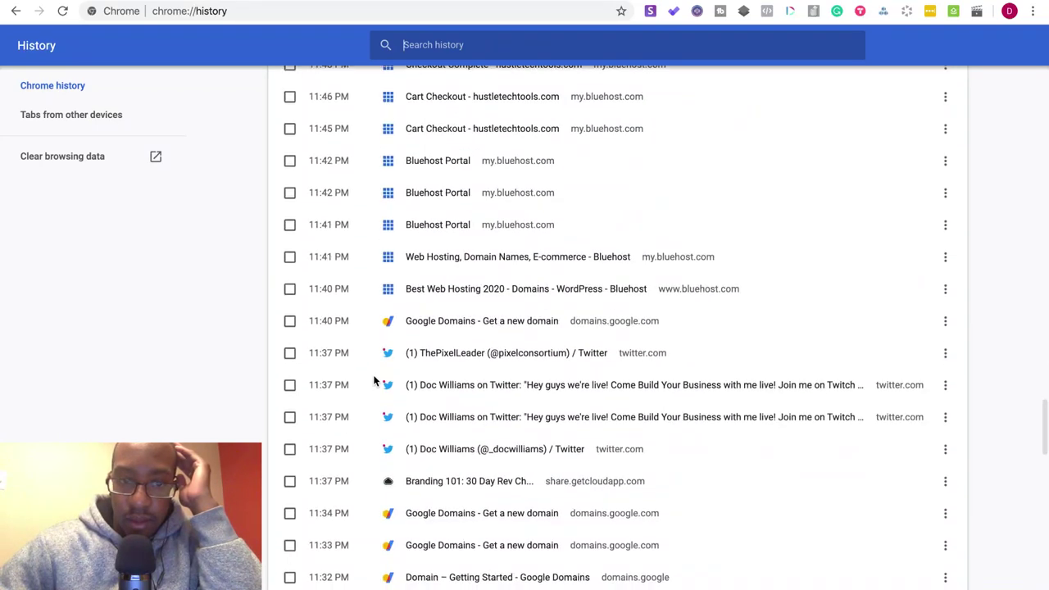
pyautogui.scroll(-7, 373, 379)
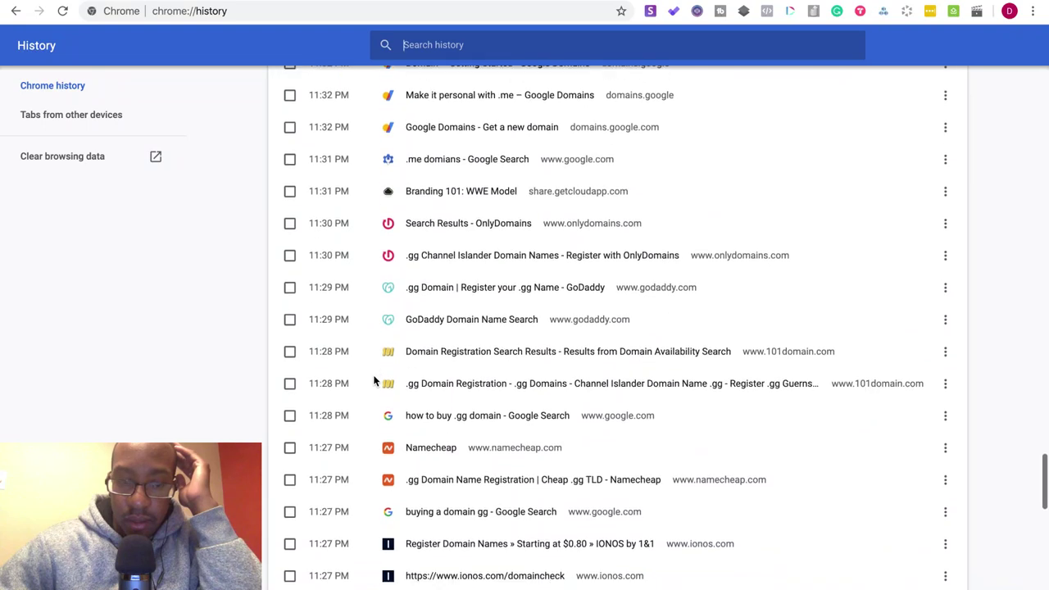
pyautogui.scroll(-5, 374, 379)
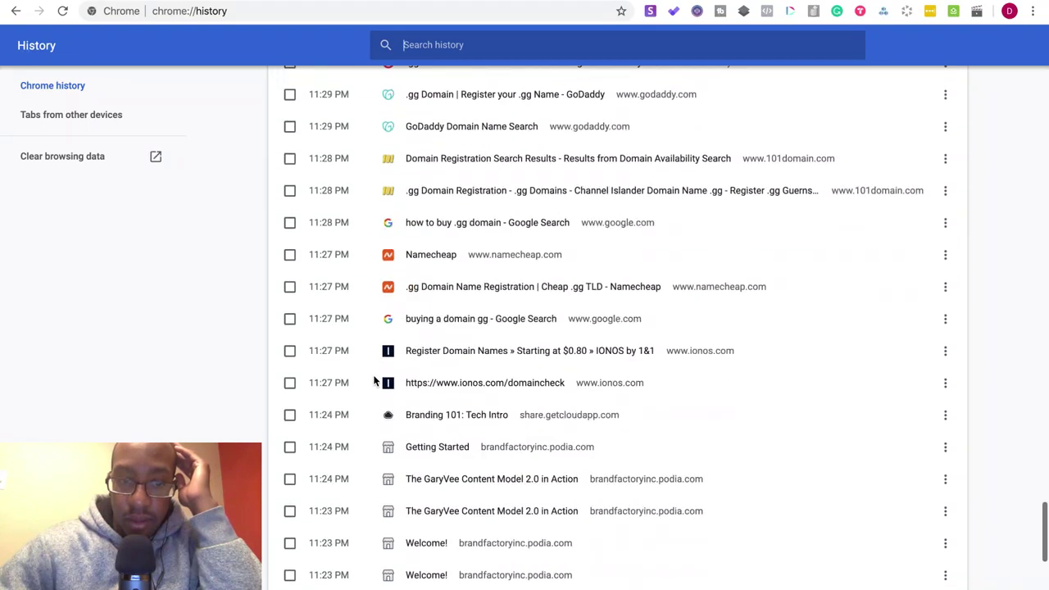
pyautogui.scroll(-6, 373, 379)
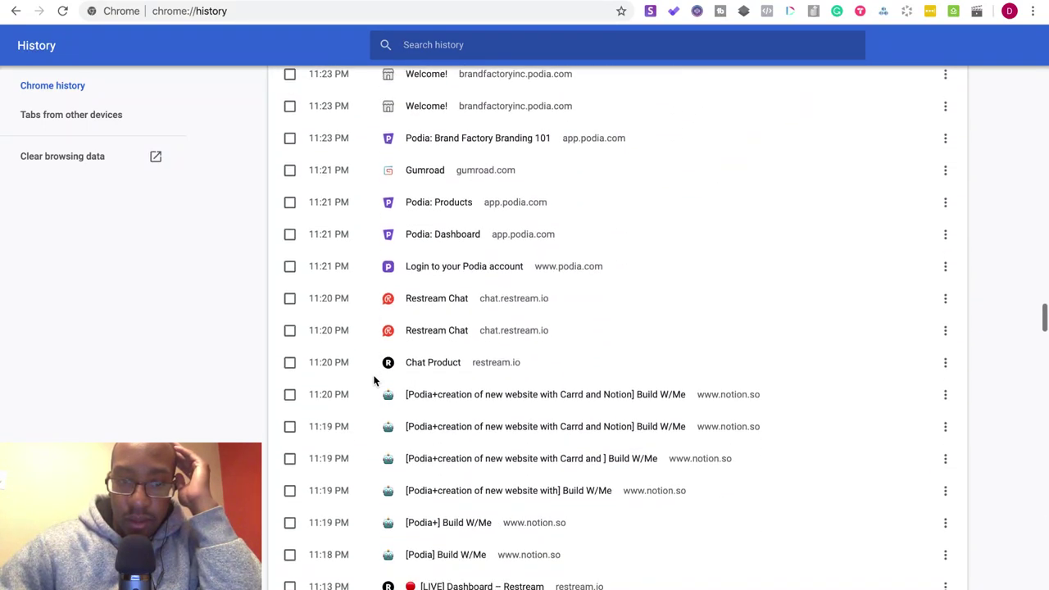
pyautogui.scroll(-5, 374, 379)
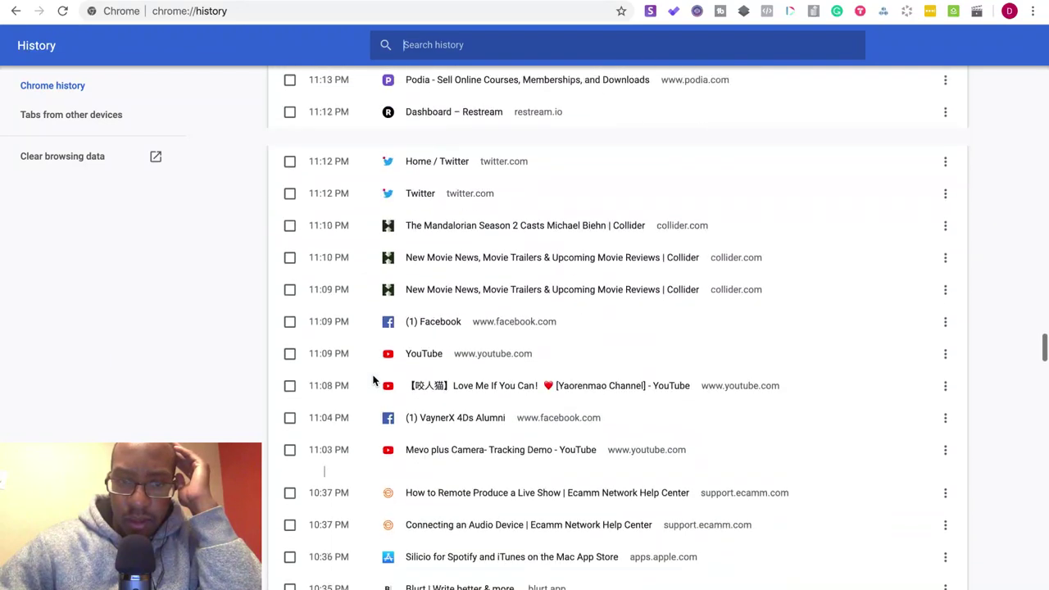
pyautogui.scroll(-8, 374, 379)
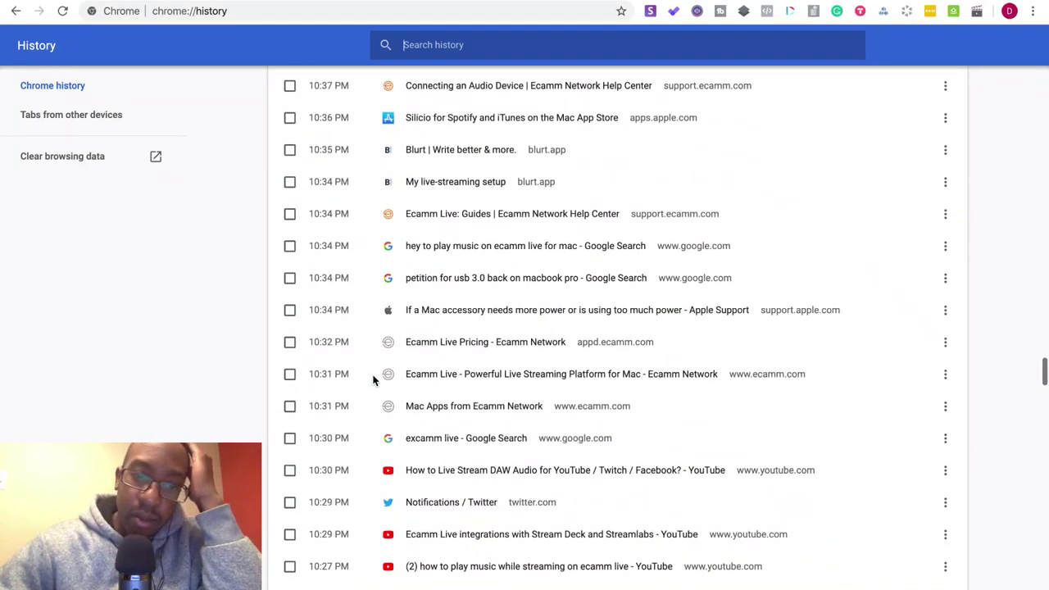
pyautogui.scroll(-4, 372, 379)
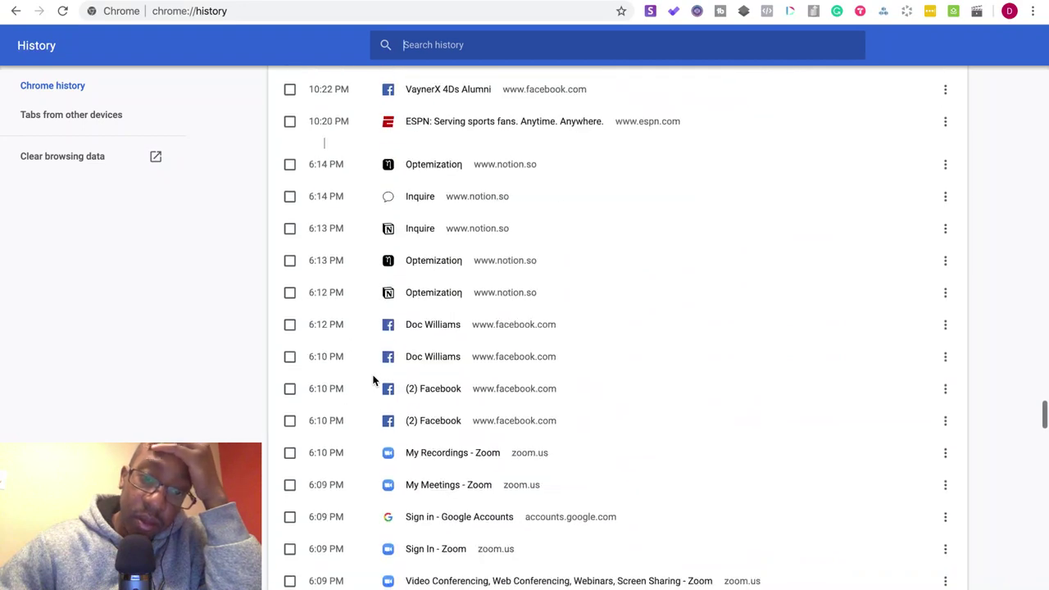
pyautogui.scroll(-4, 373, 380)
pyautogui.scroll(-8, 373, 379)
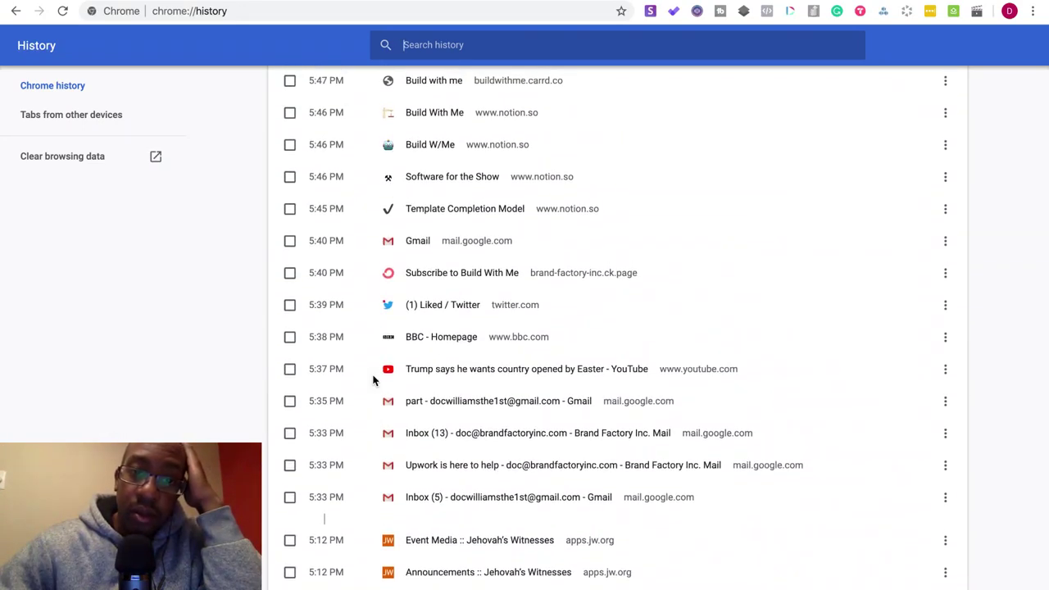
pyautogui.write('s3')
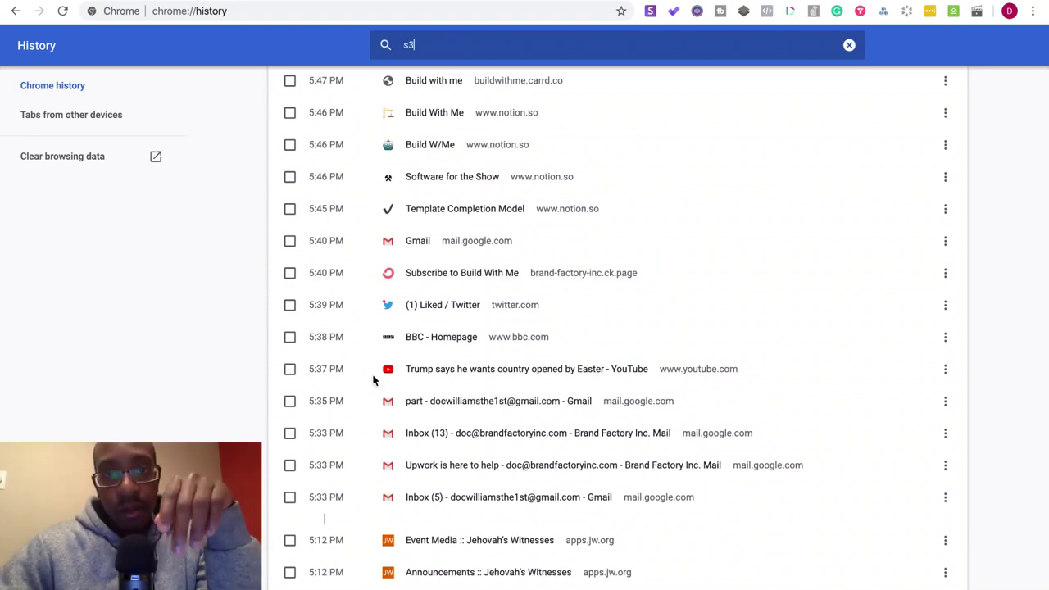
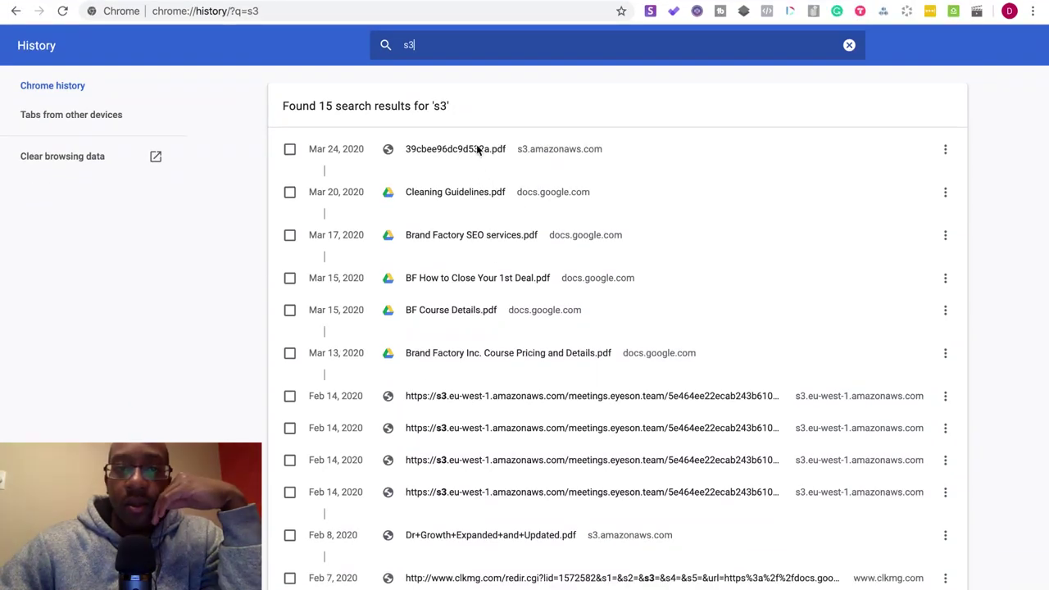
# - Open the first s3.amazonaws.com PDF from the history results and copy its web address
pyautogui.click(477, 148)
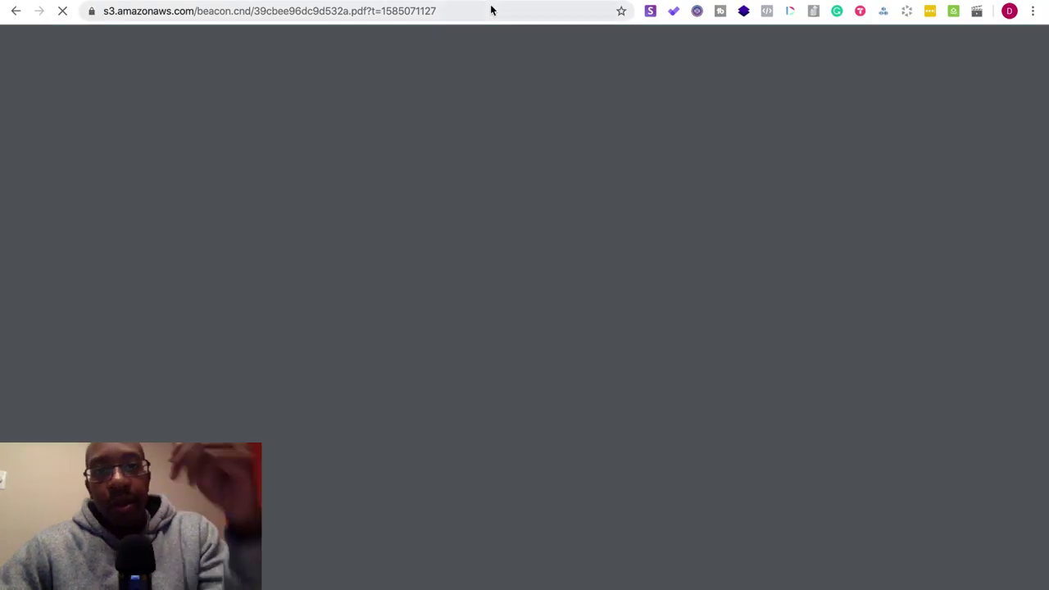
pyautogui.click(491, 10)
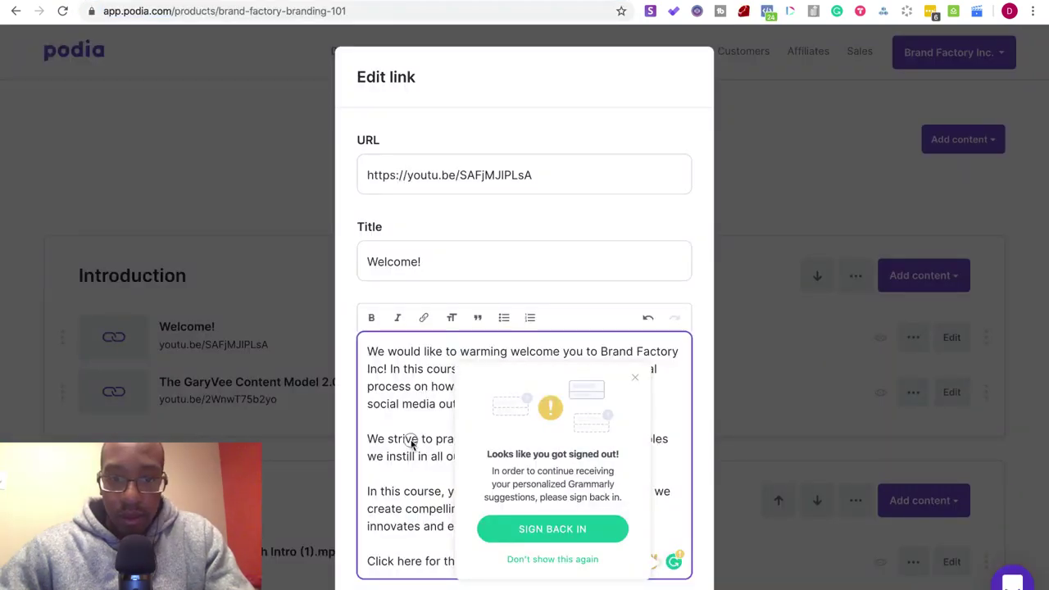
# - Link the line 'Click here for the class curriculum.' to the copied PDF address
pyautogui.click(634, 378)
pyautogui.click(562, 562)
pyautogui.moveTo(562, 562); pyautogui.dragTo(363, 564)
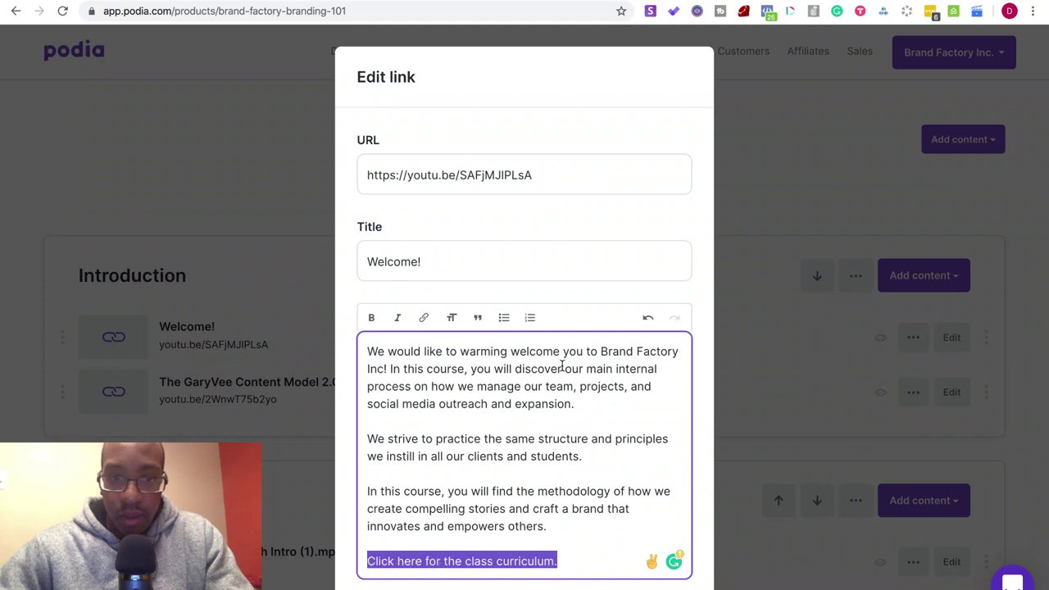
pyautogui.click(424, 317)
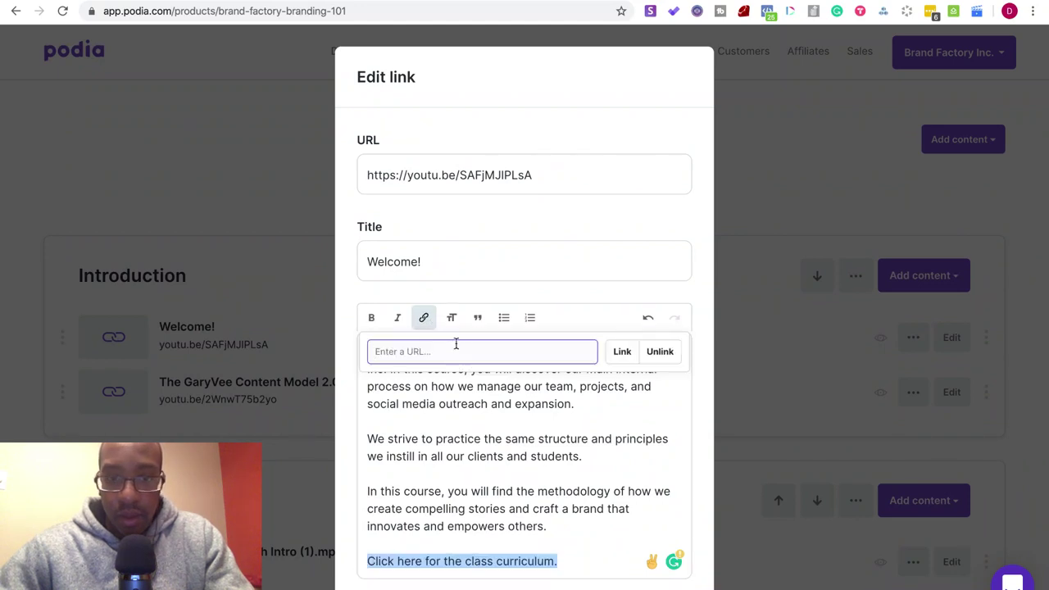
pyautogui.hotkey('ctrl', 'v')
pyautogui.click(622, 359)
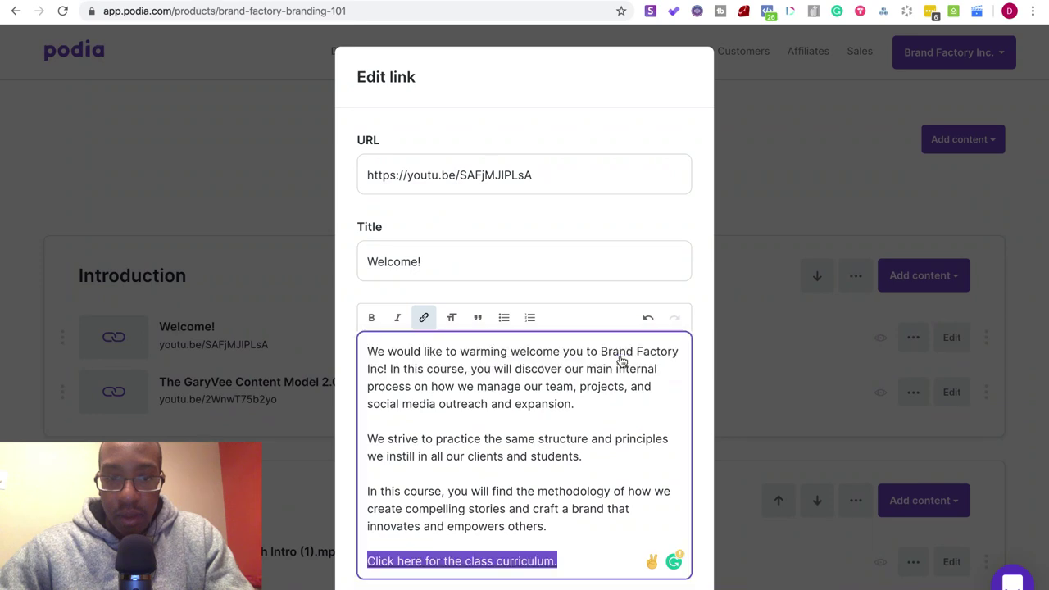
# - Make the curriculum line bold and save the Welcome! lesson
pyautogui.scroll(-3, 547, 419)
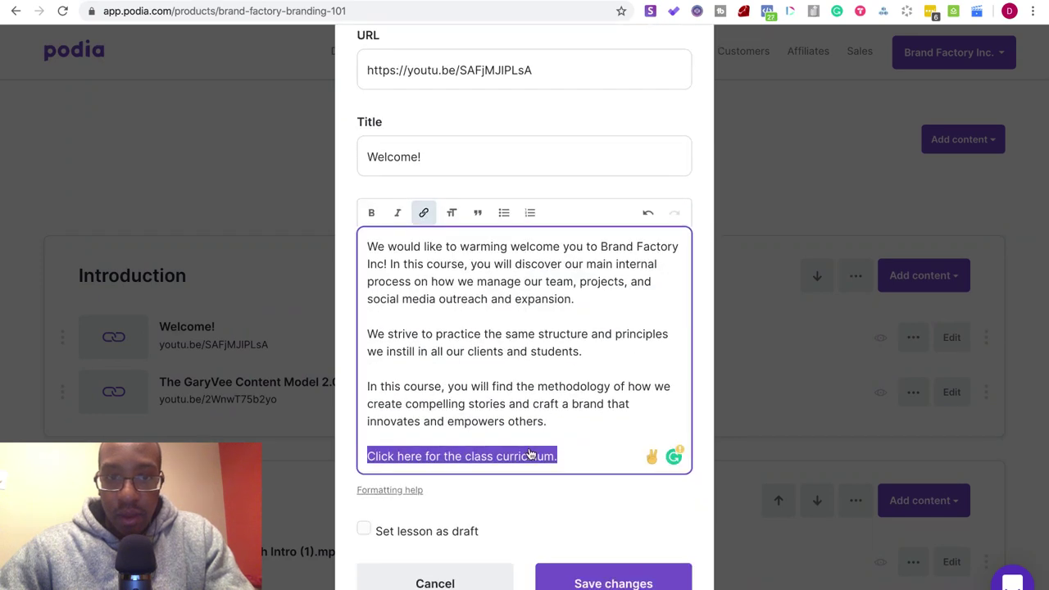
pyautogui.hotkey('ctrl', 'b')
pyautogui.click(611, 454)
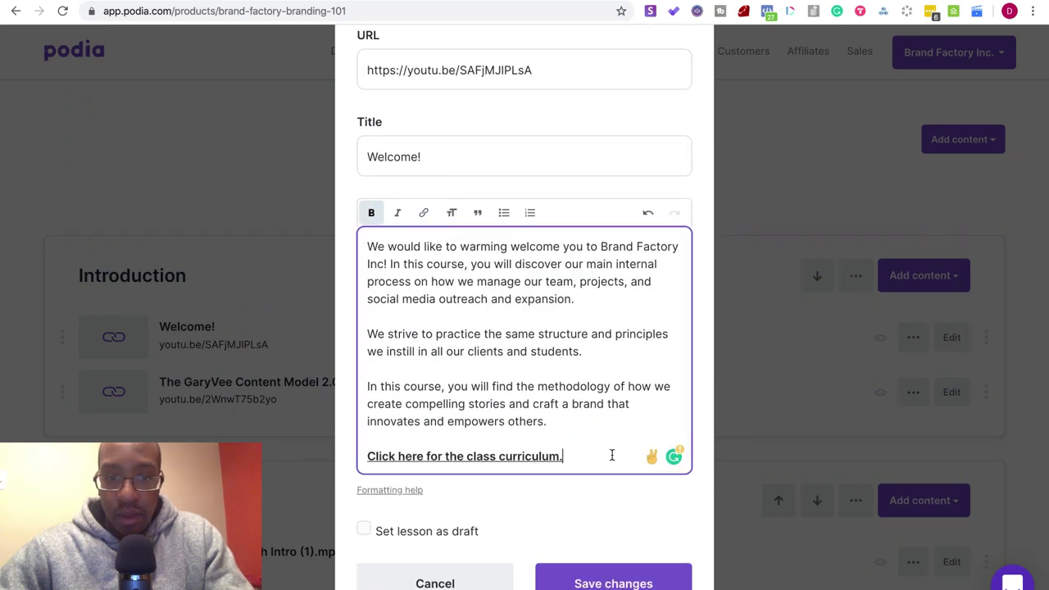
pyautogui.click(613, 582)
# - Bring up the content options for the Introduction section
pyautogui.scroll(-1, 642, 444)
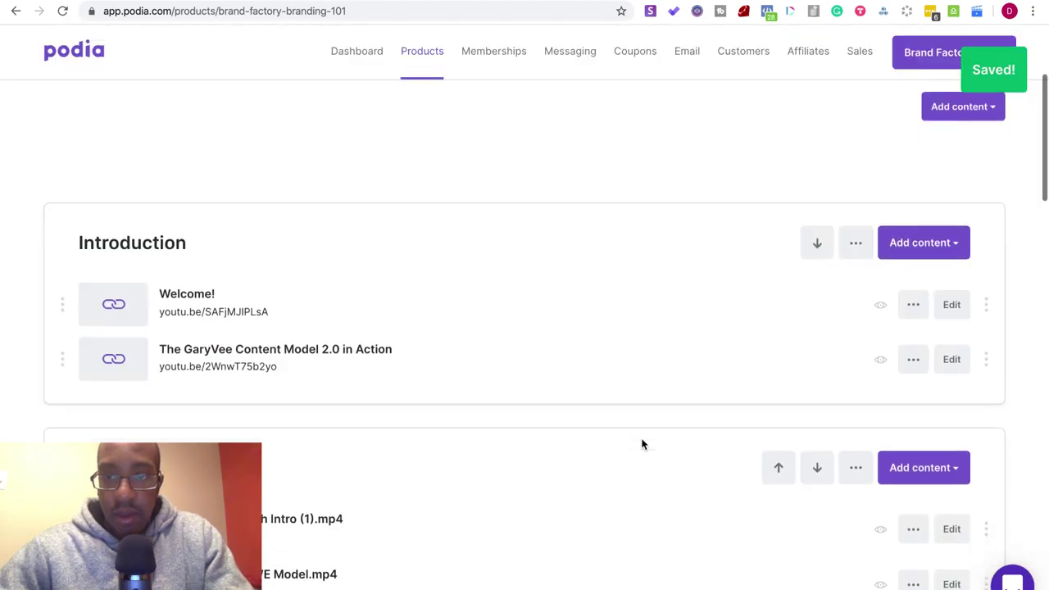
pyautogui.click(915, 232)
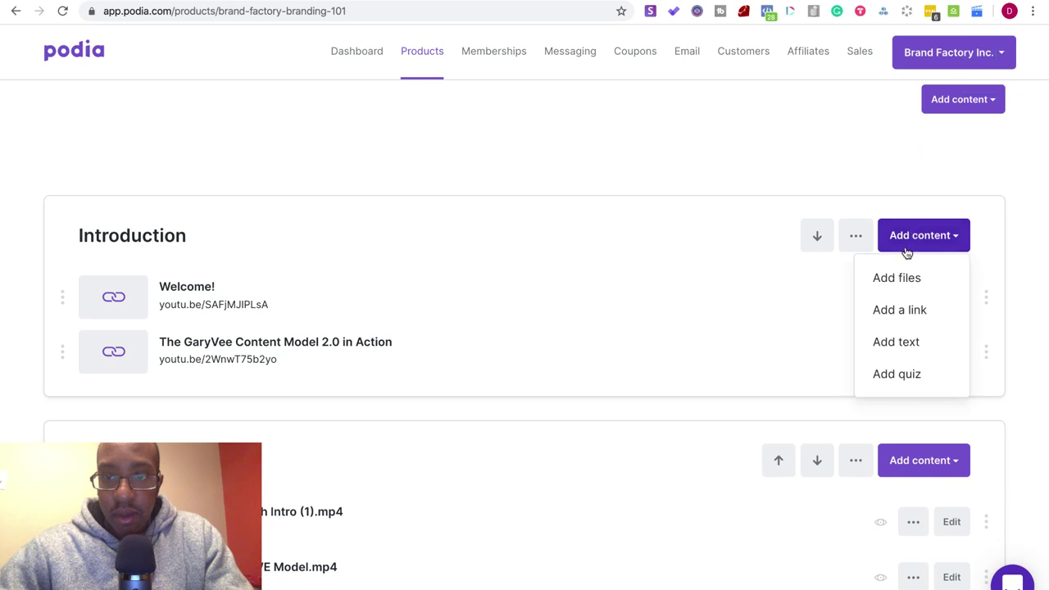
pyautogui.scroll(-1, 856, 315)
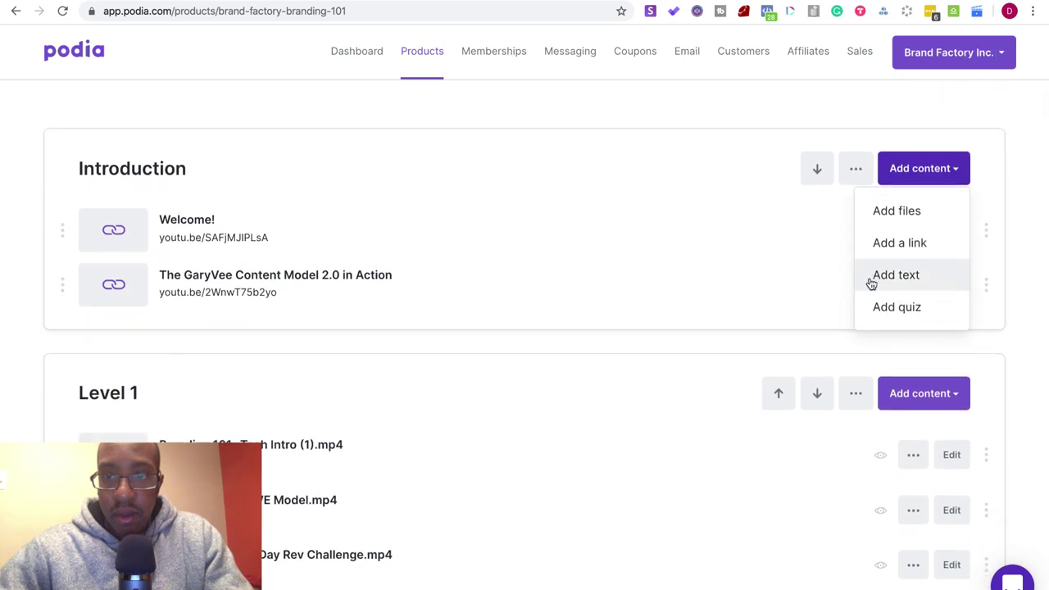
pyautogui.scroll(-1, 870, 279)
# - Download the Brand Factory PDF to Downloads as 'Brand Factory Inc. Getting Started Guide'
pyautogui.click(882, 180)
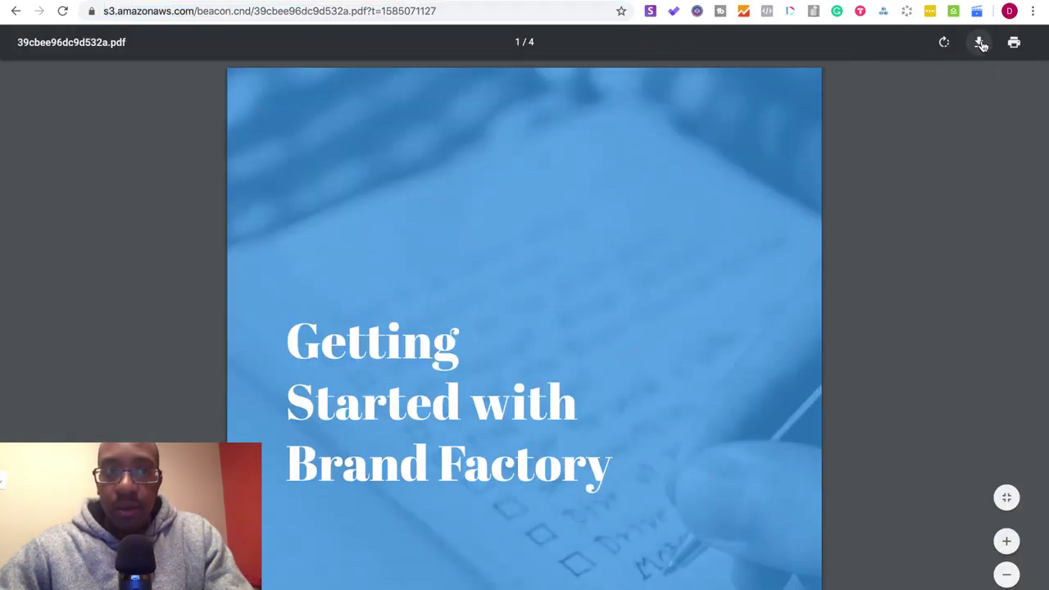
pyautogui.click(980, 44)
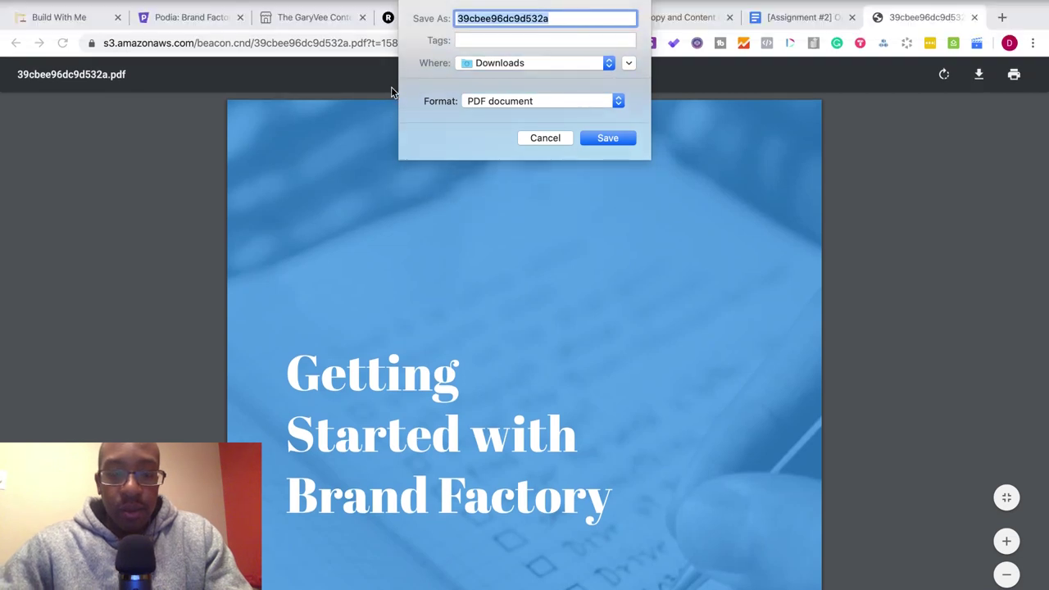
pyautogui.write('Brand Factory')
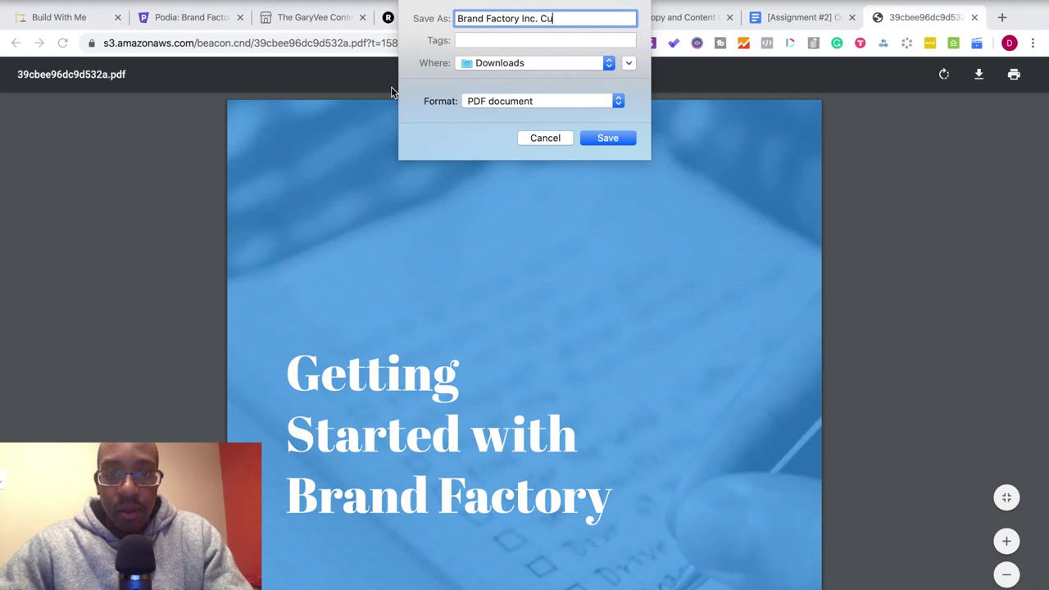
pyautogui.write(' Inc. ')
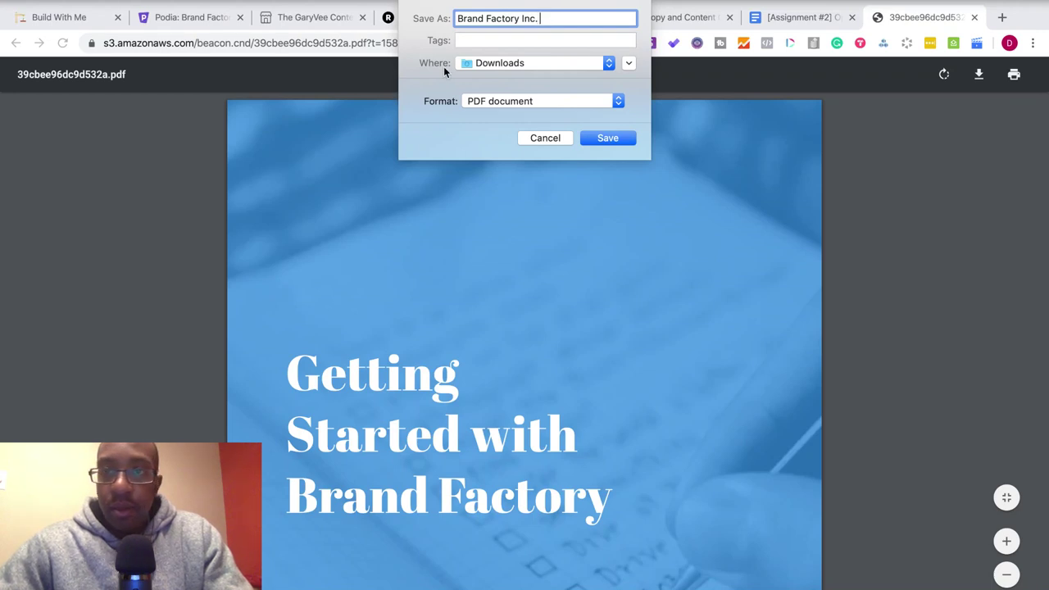
pyautogui.write('Cur')
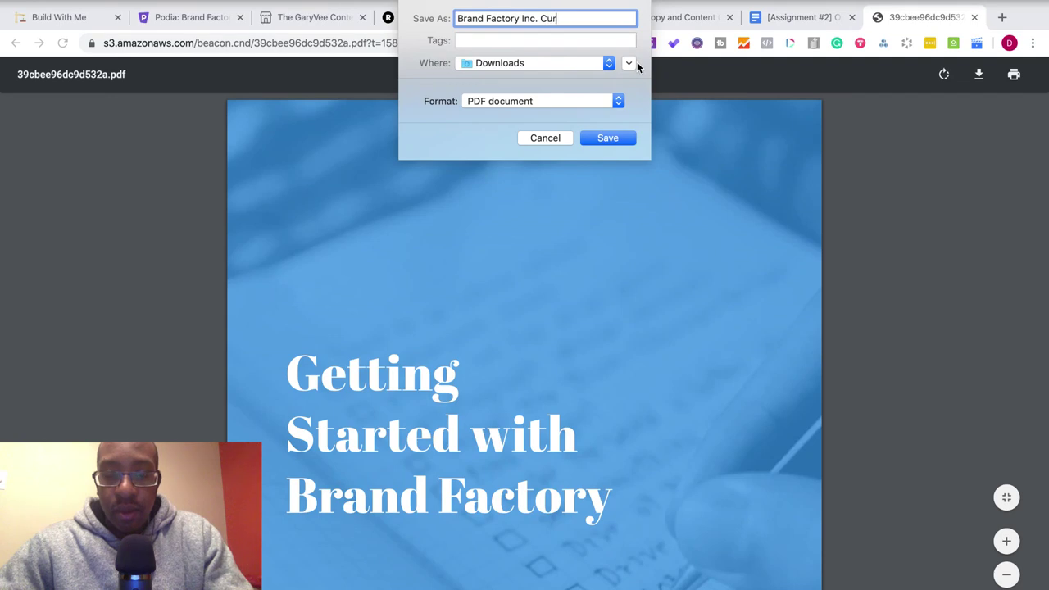
pyautogui.write('iculum')
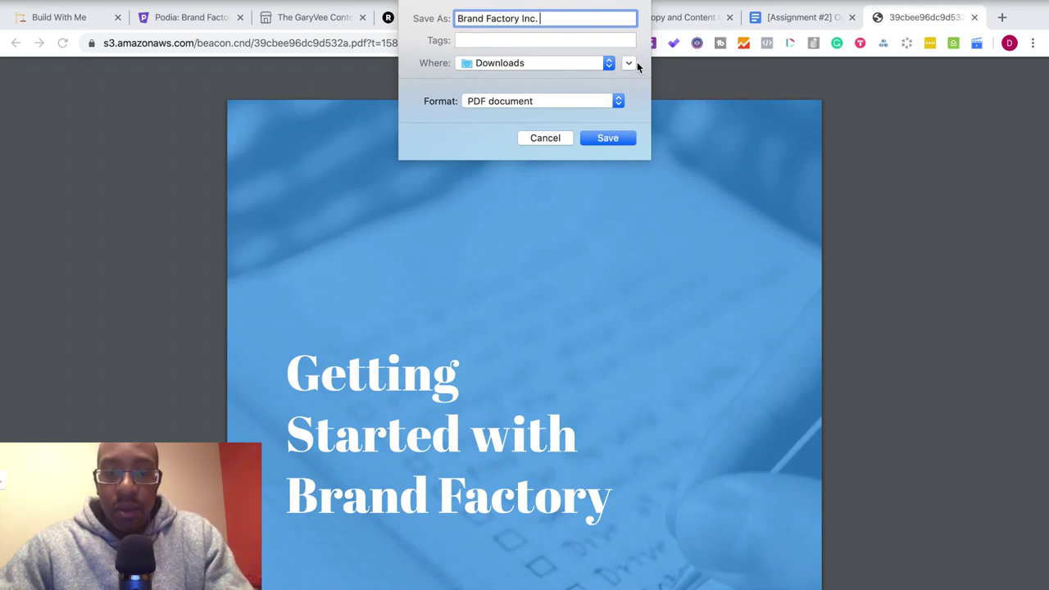
pyautogui.write('Getting Started')
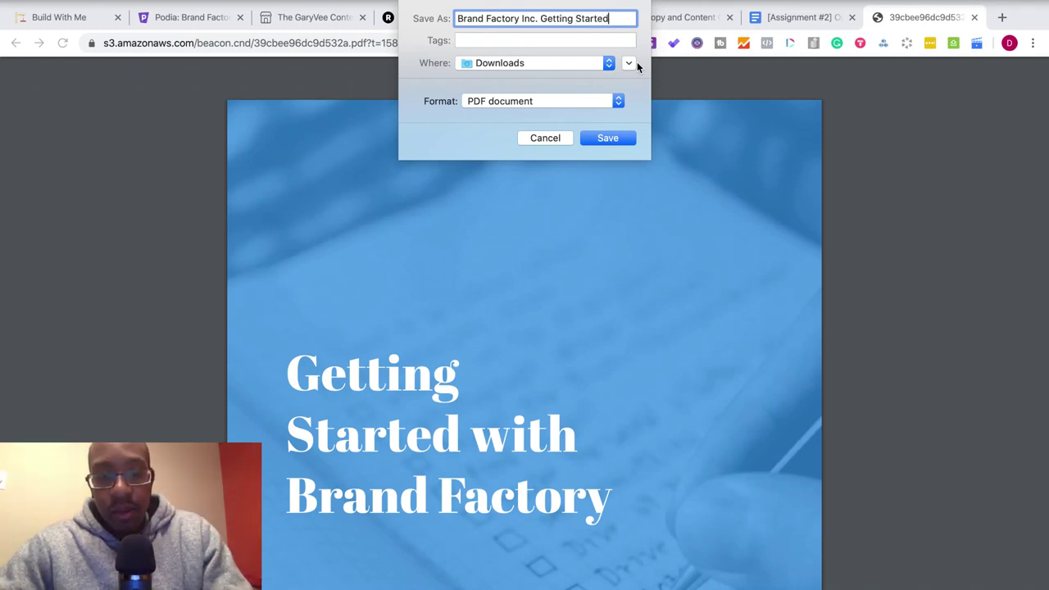
pyautogui.write(' Guide')
pyautogui.click(620, 143)
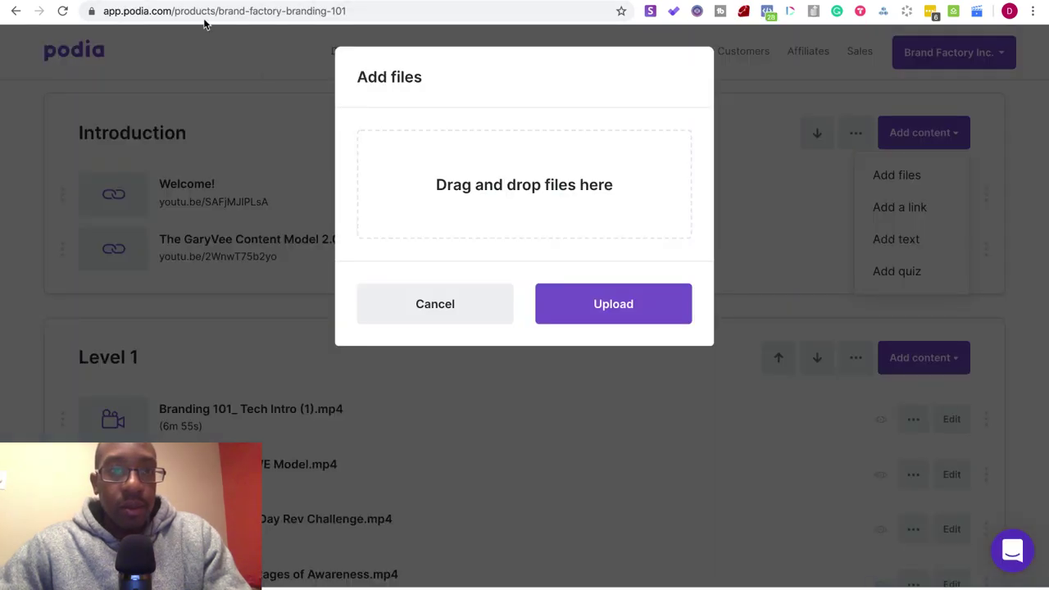
# - Drop the Getting Started Guide PDF from Downloads into Podia's Add files upload area
pyautogui.moveTo(45, 4)
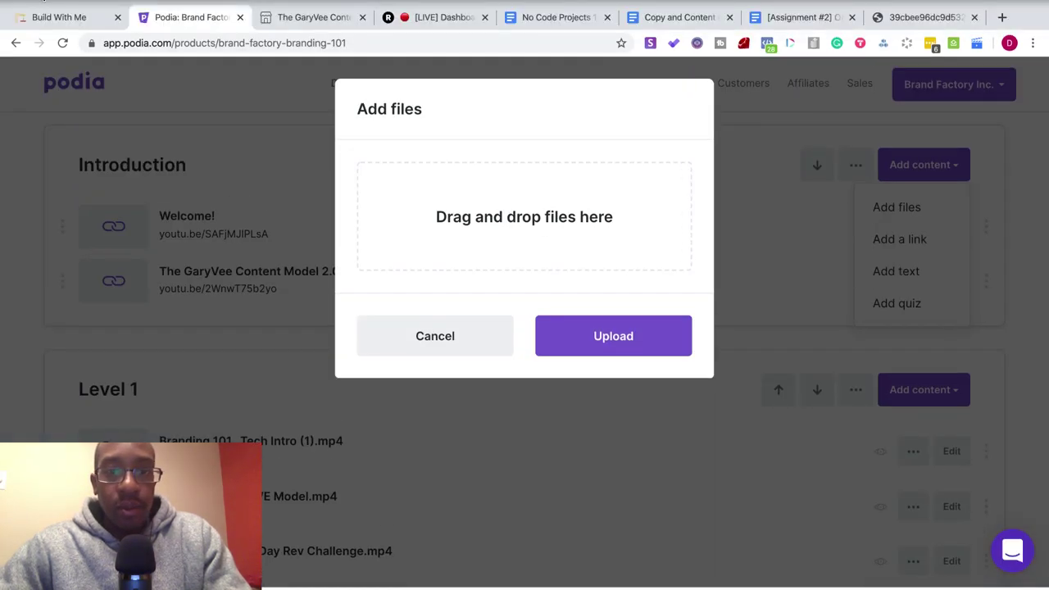
pyautogui.press('ctrl+super+f')
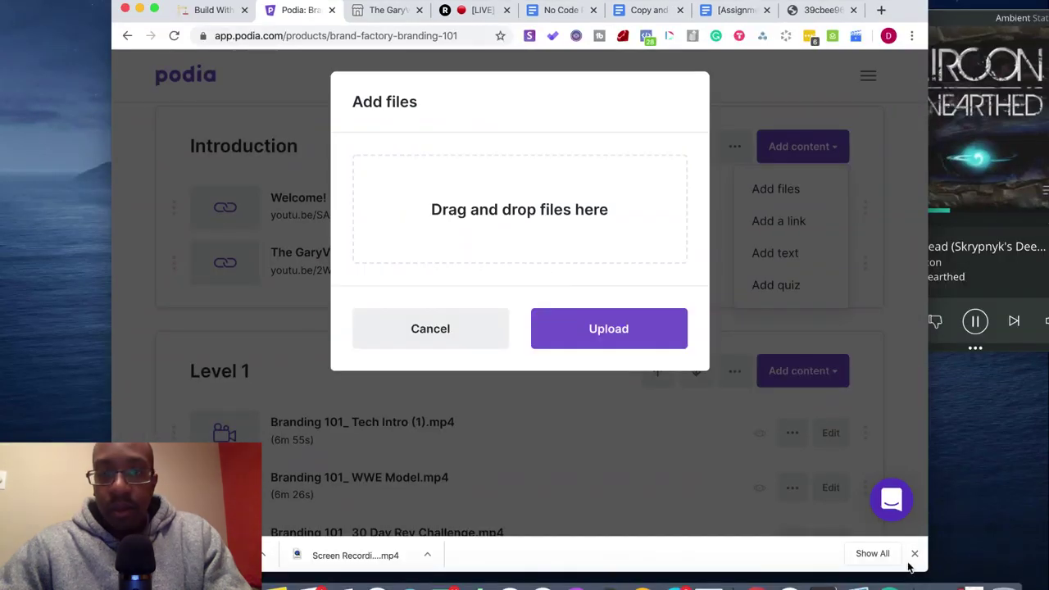
pyautogui.click(914, 560)
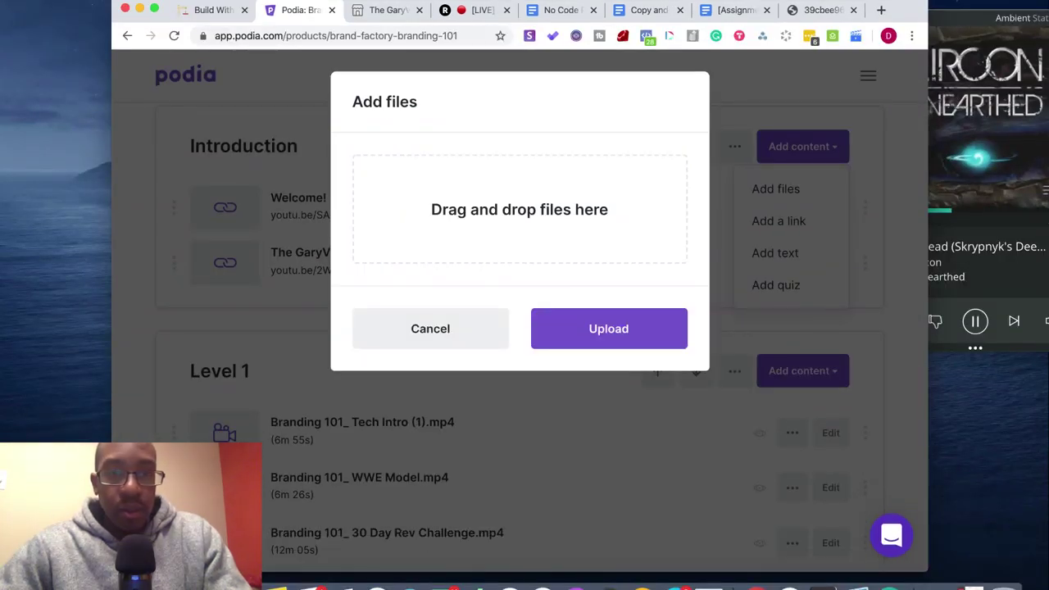
pyautogui.press('F4')
pyautogui.press('Escape')
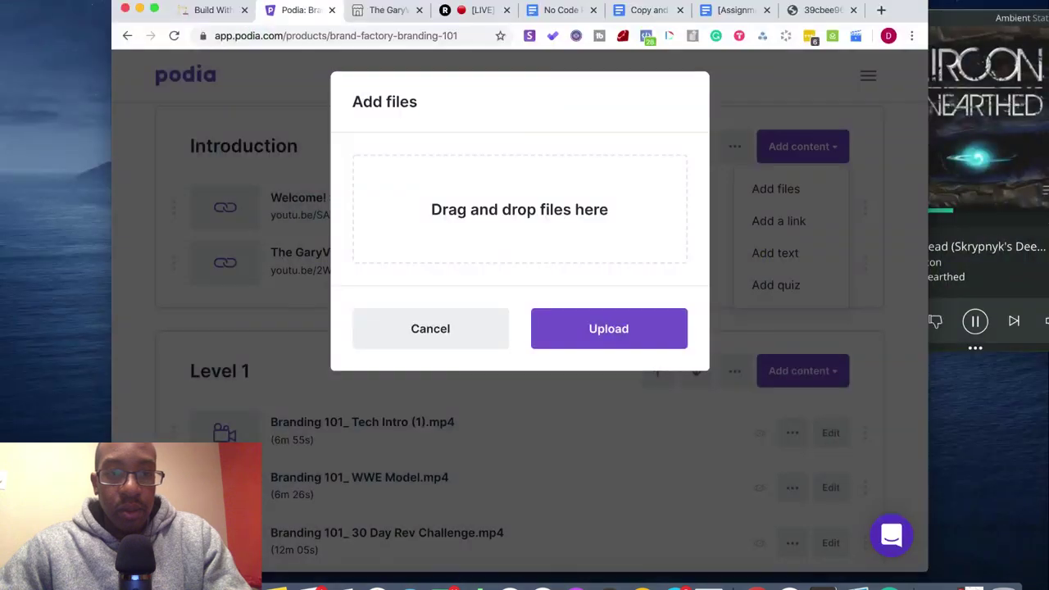
pyautogui.click(519, 208)
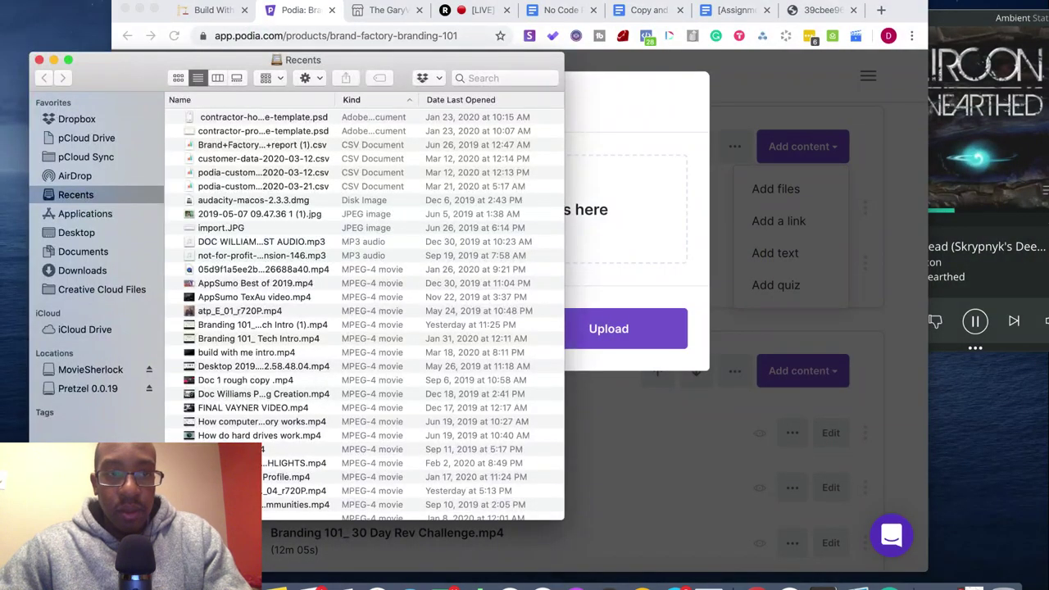
pyautogui.moveTo(134, 69); pyautogui.dragTo(95, 77)
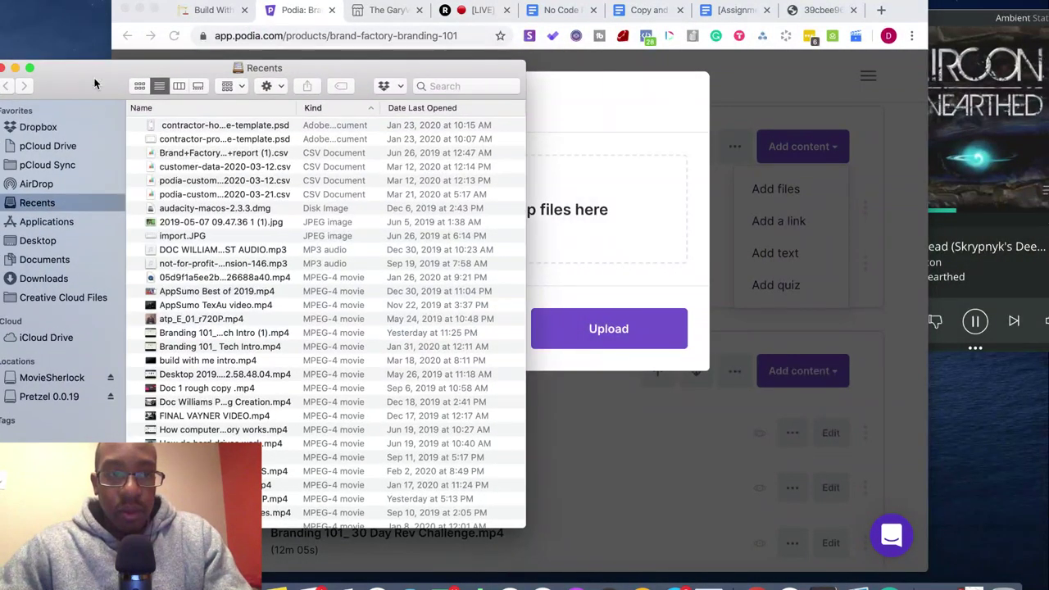
pyautogui.click(46, 279)
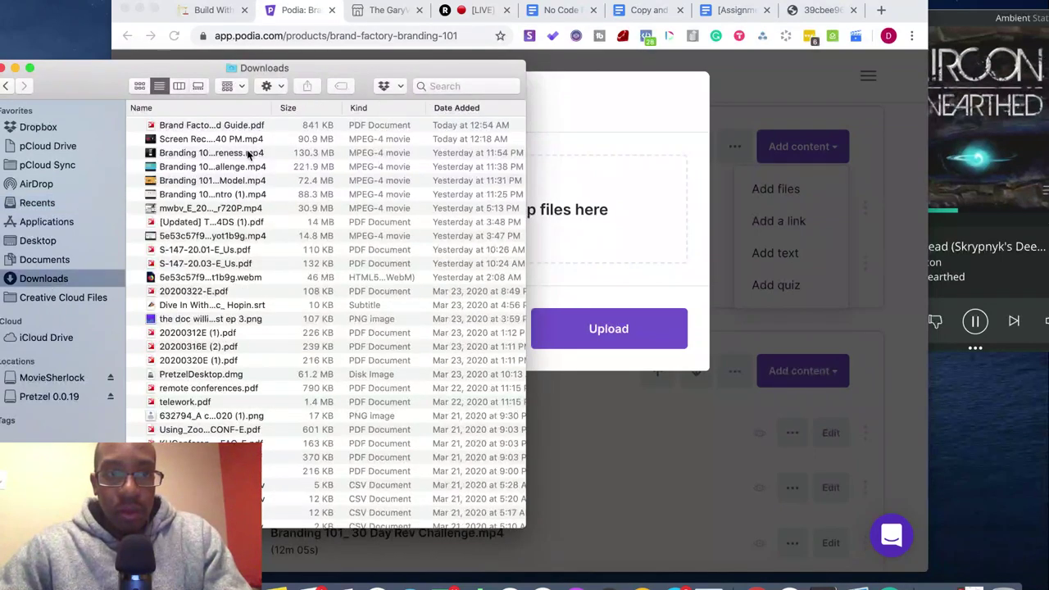
pyautogui.moveTo(246, 127); pyautogui.dragTo(610, 210)
pyautogui.click(63, 75)
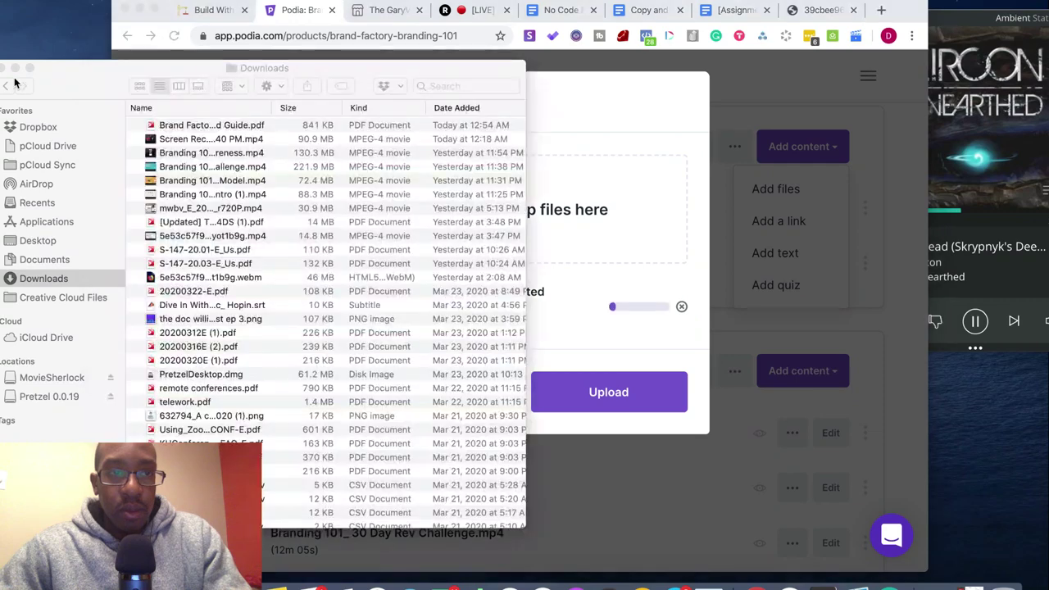
pyautogui.click(3, 69)
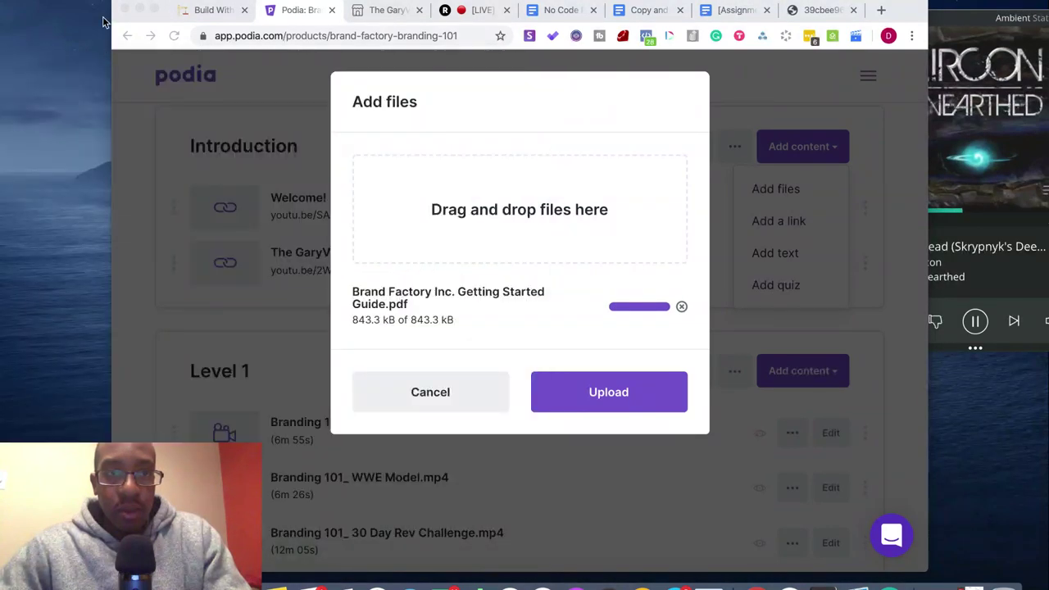
# - Upload Brand Factory Inc. Getting Started Guide.pdf (822 KB) to the Introduction section
pyautogui.click(156, 8)
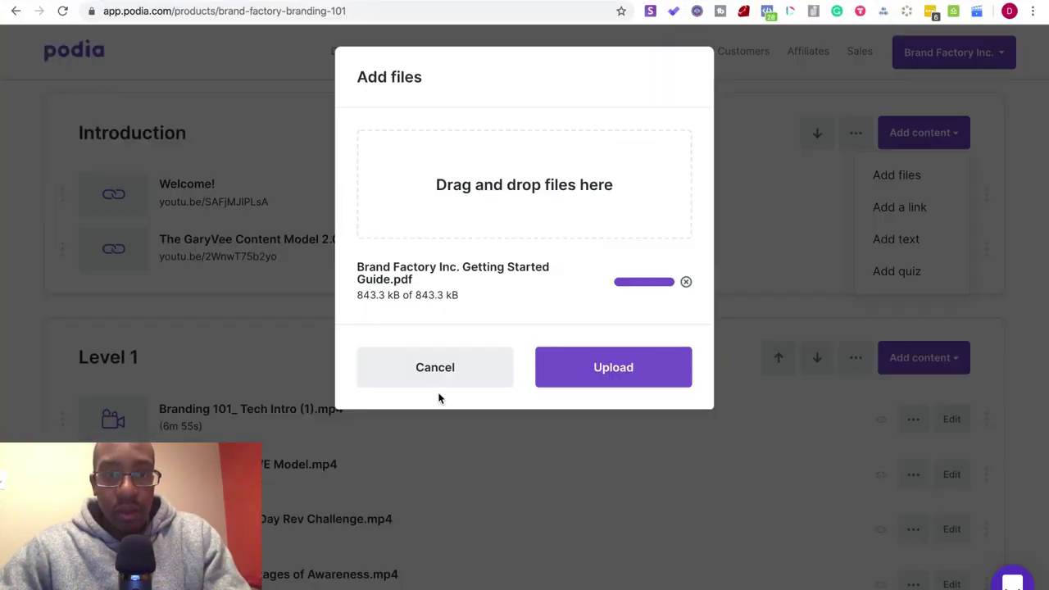
pyautogui.click(571, 377)
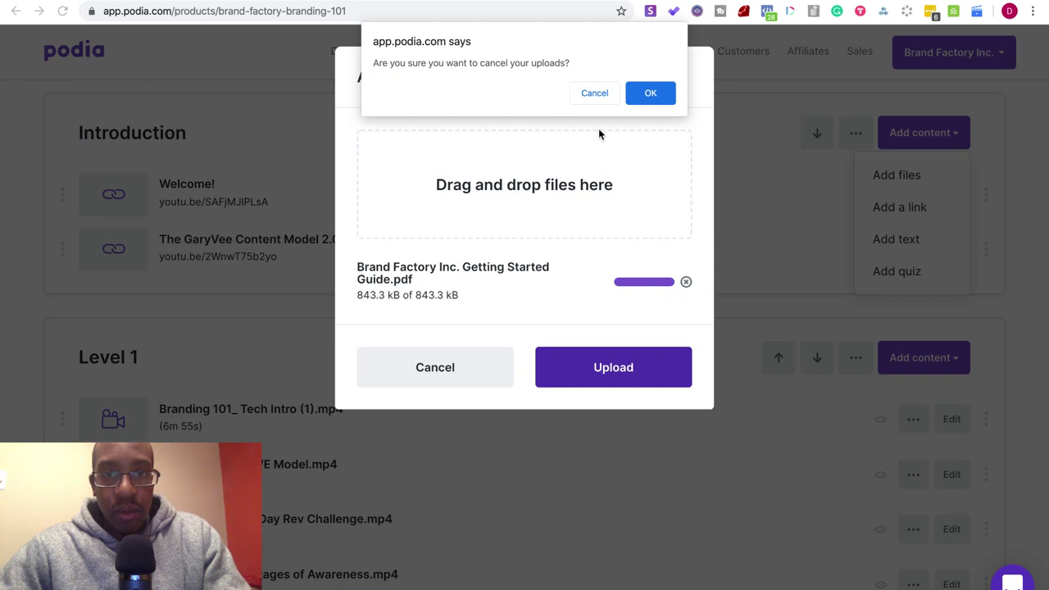
pyautogui.click(593, 95)
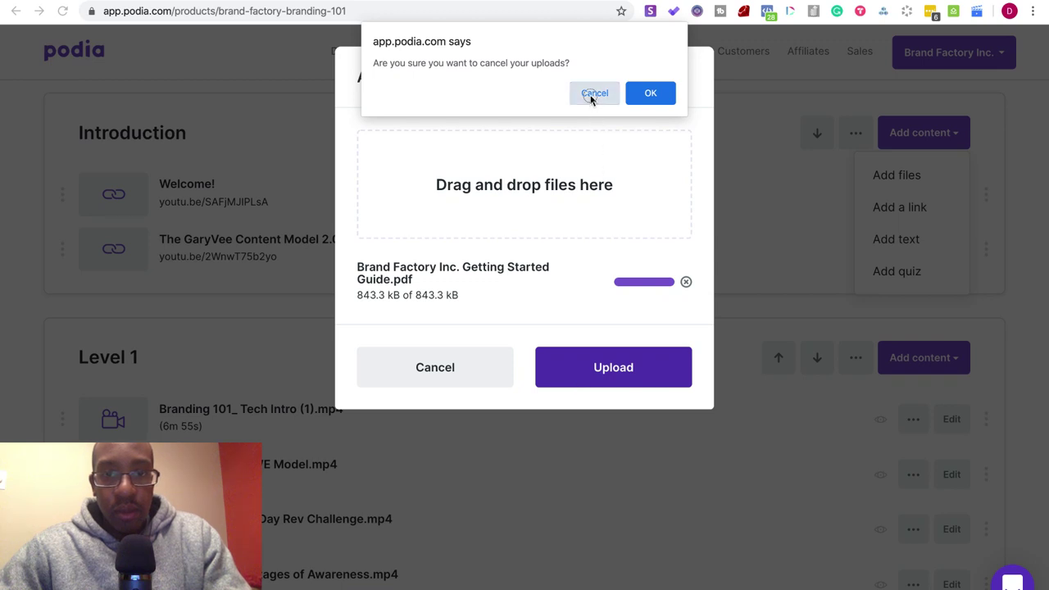
pyautogui.click(607, 371)
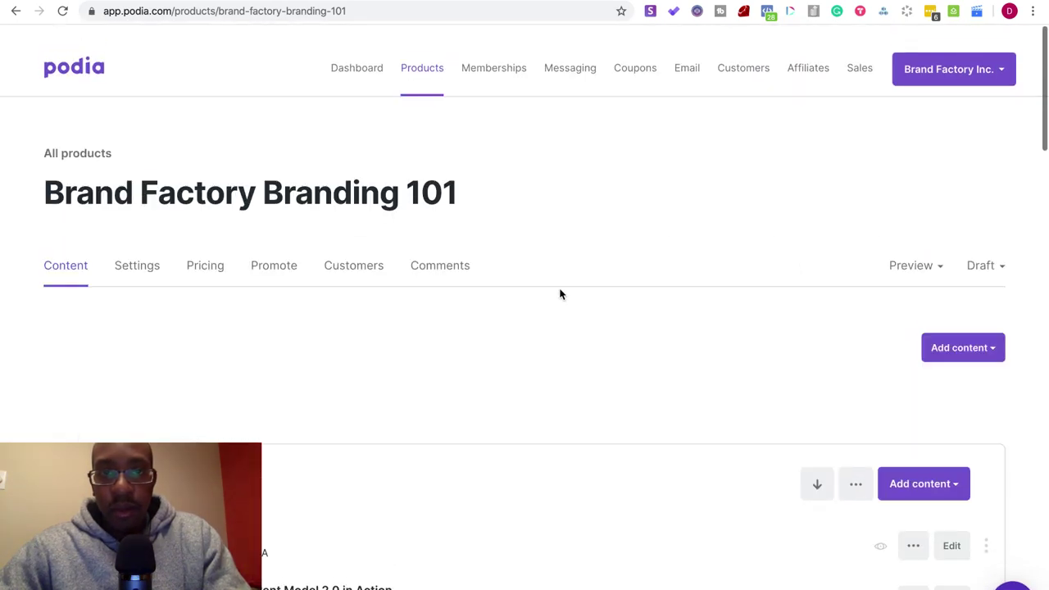
# - View a lesson as students see it, then return to the course editor
pyautogui.scroll(-5, 560, 292)
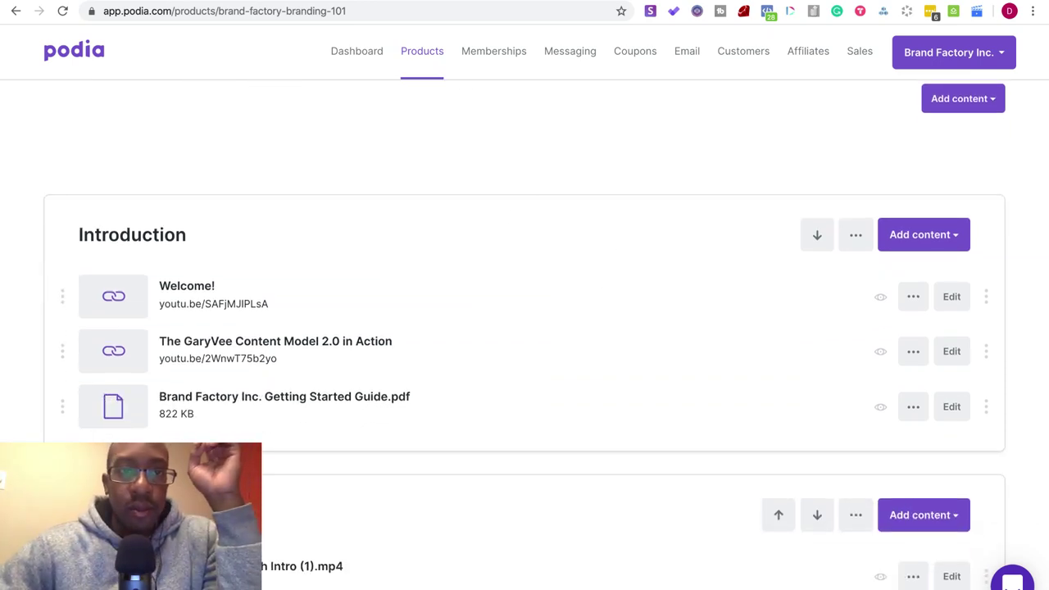
pyautogui.click(315, 7)
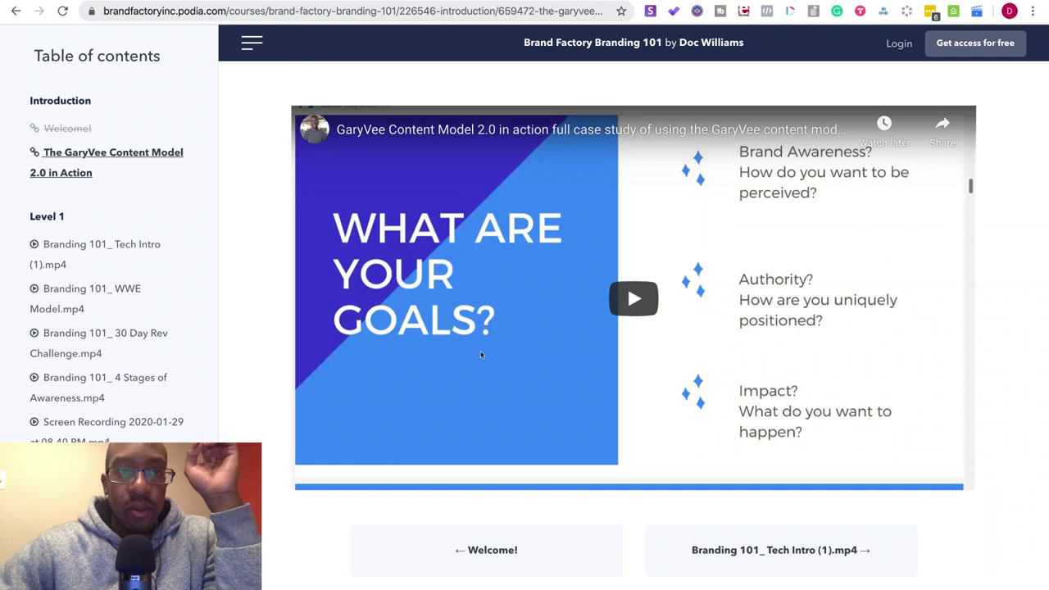
pyautogui.hotkey('ctrl', 'shift', 'Tab')
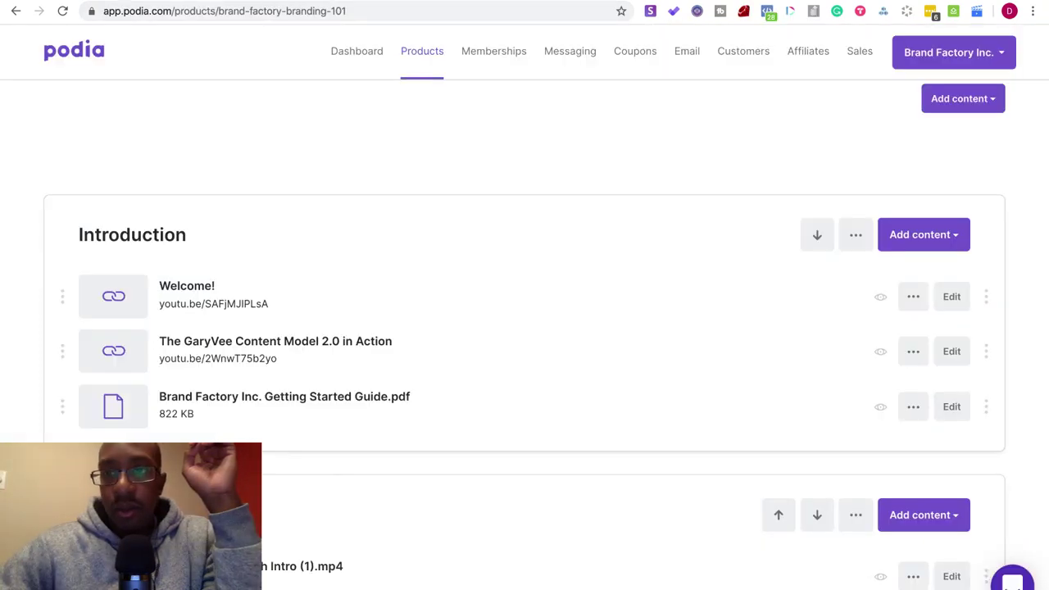
pyautogui.scroll(3, 733, 228)
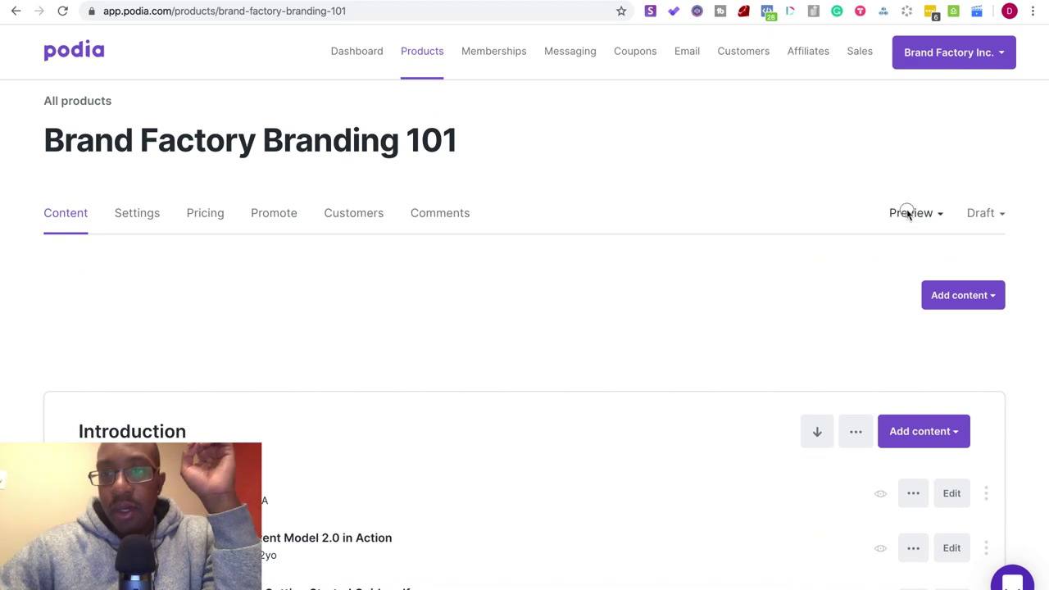
# - Preview the Brand Factory Branding 101 course page and scroll through it
pyautogui.click(908, 212)
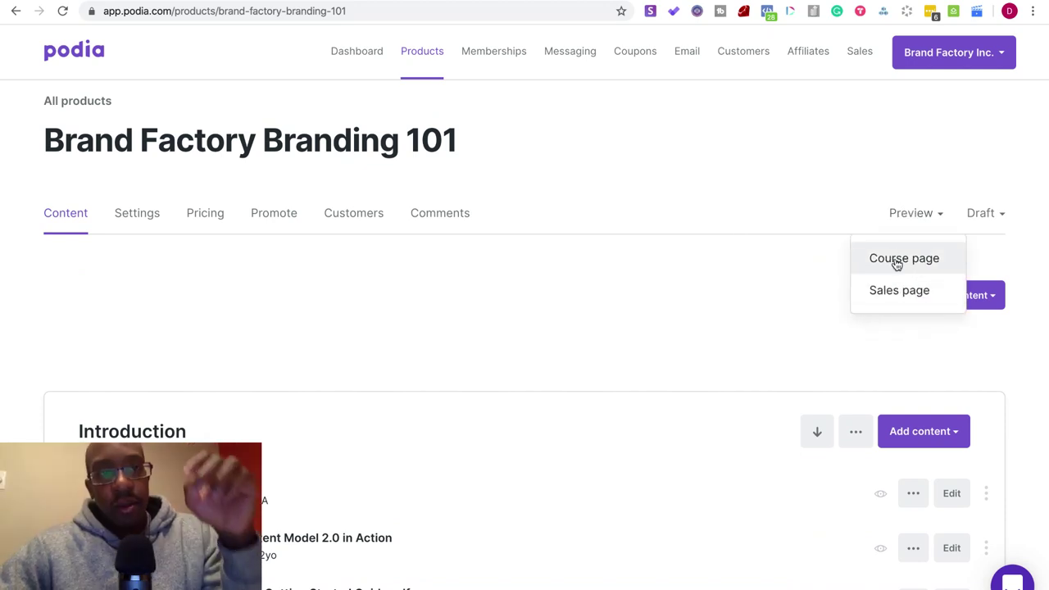
pyautogui.click(896, 265)
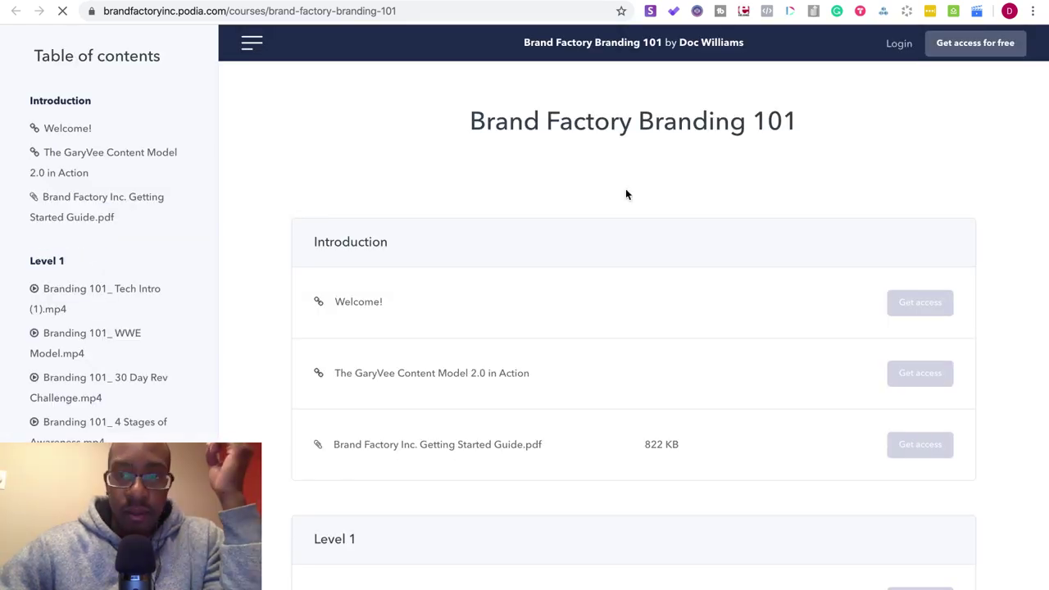
pyautogui.scroll(-3, 456, 260)
pyautogui.scroll(-10, 455, 255)
pyautogui.scroll(5, 456, 255)
pyautogui.scroll(2, 456, 260)
pyautogui.scroll(-10, 456, 260)
pyautogui.scroll(15, 456, 260)
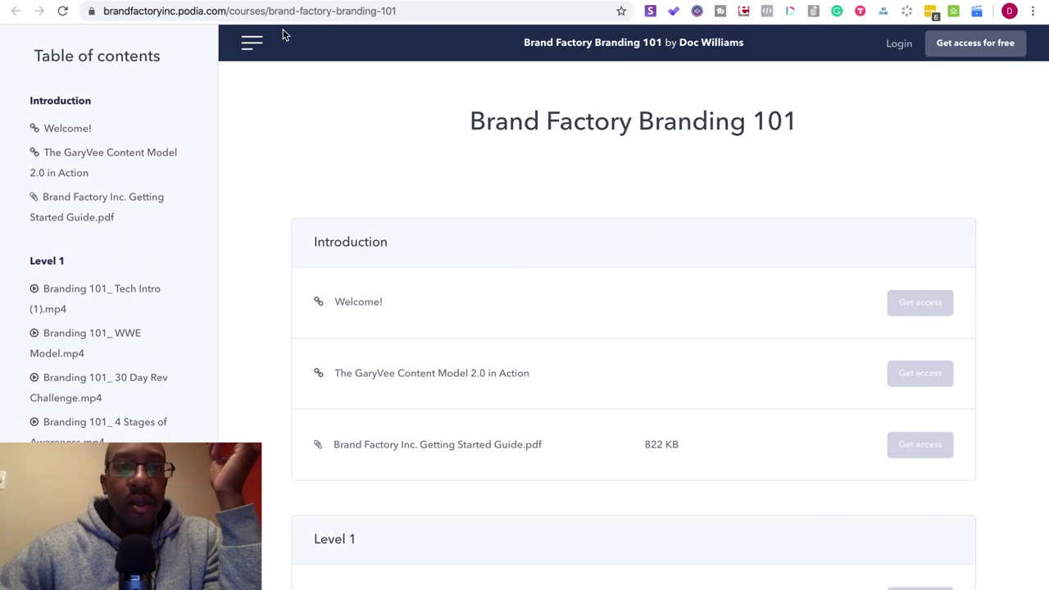
pyautogui.hotkey('ctrl', 'w')
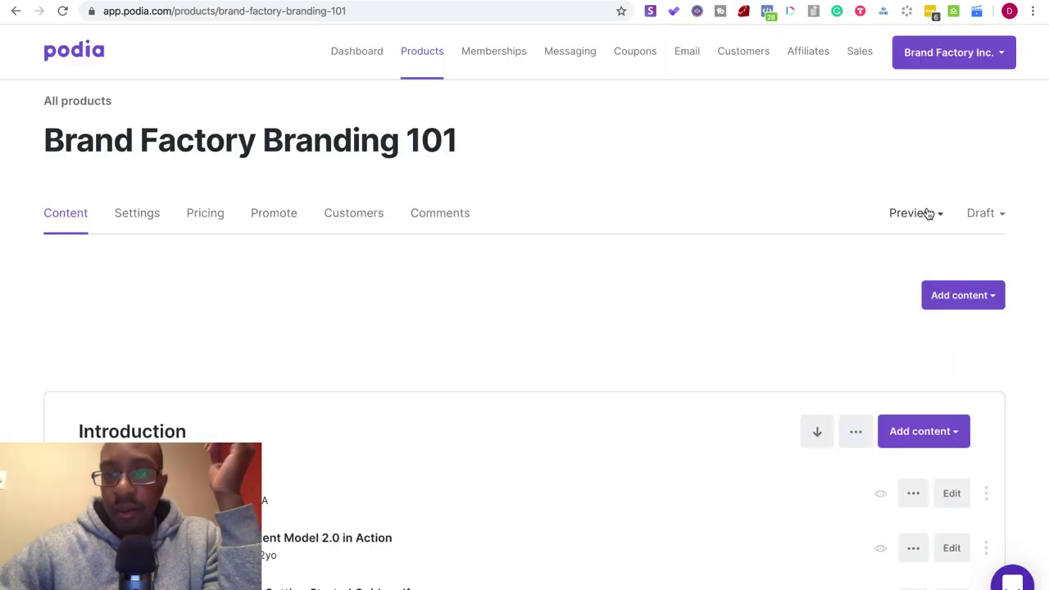
# - Preview the public sales page and review its 5 videos, 12 files and lessons
pyautogui.click(924, 215)
pyautogui.click(899, 290)
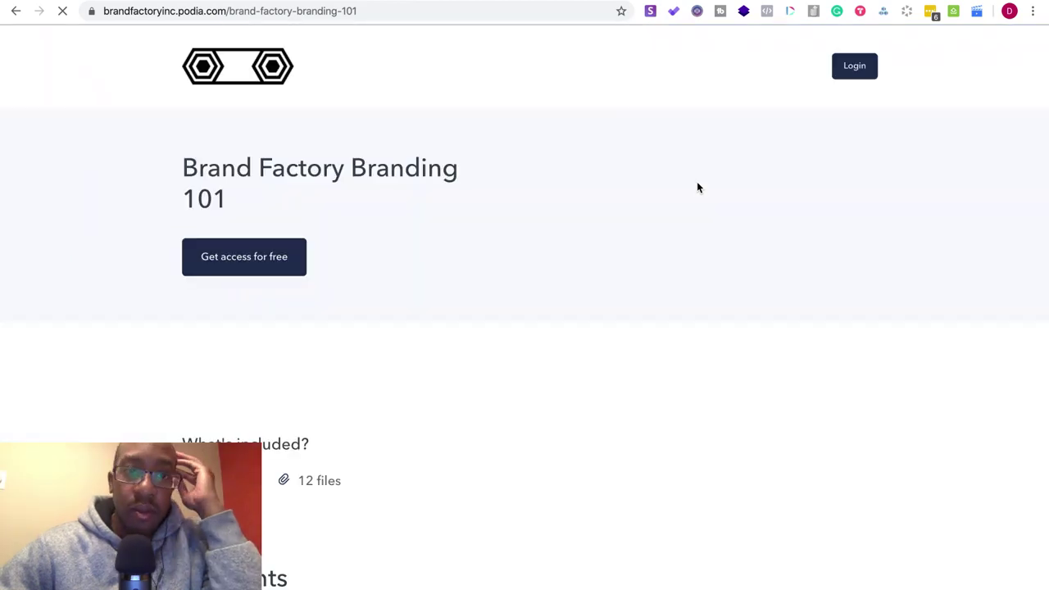
pyautogui.scroll(-5, 698, 188)
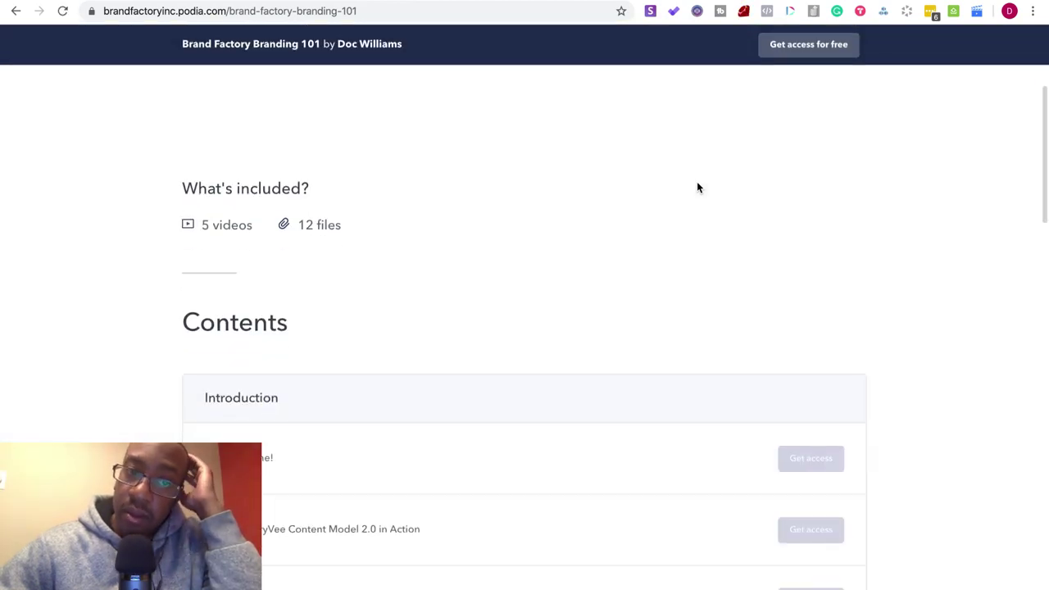
pyautogui.scroll(-6, 697, 188)
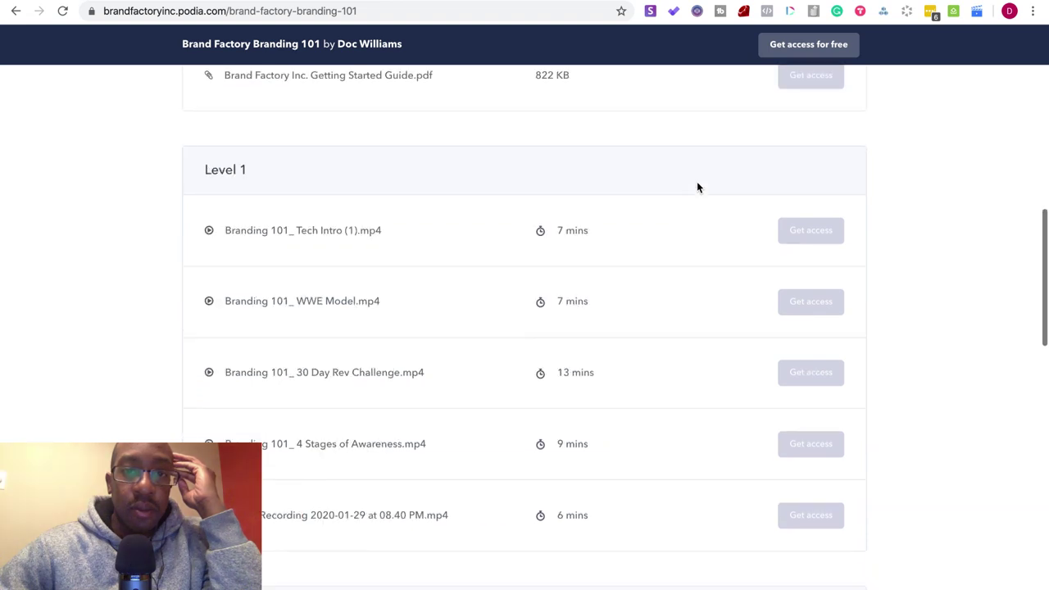
pyautogui.scroll(-8, 697, 187)
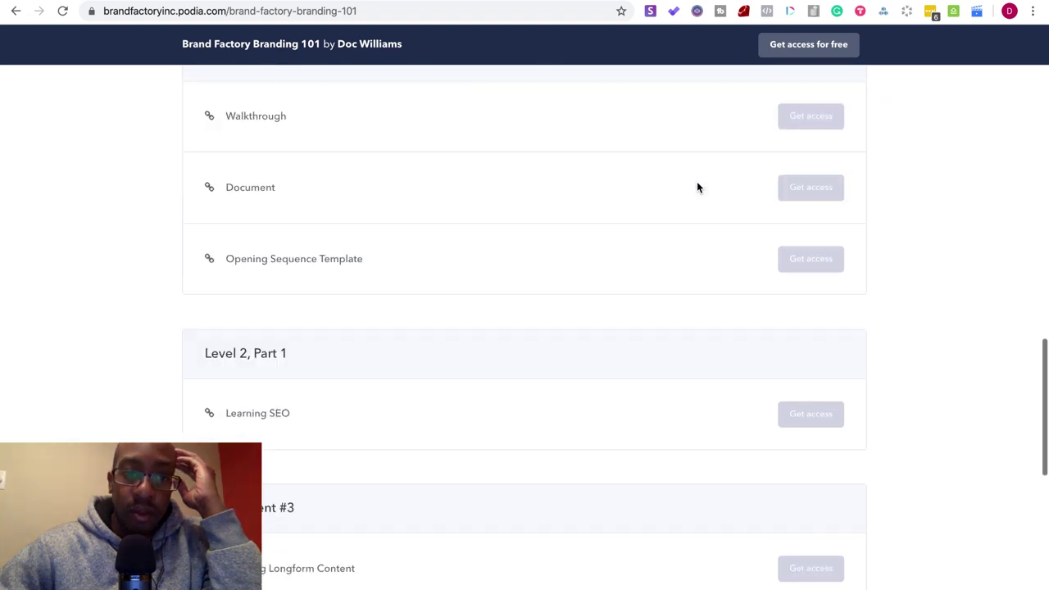
pyautogui.scroll(-4, 697, 187)
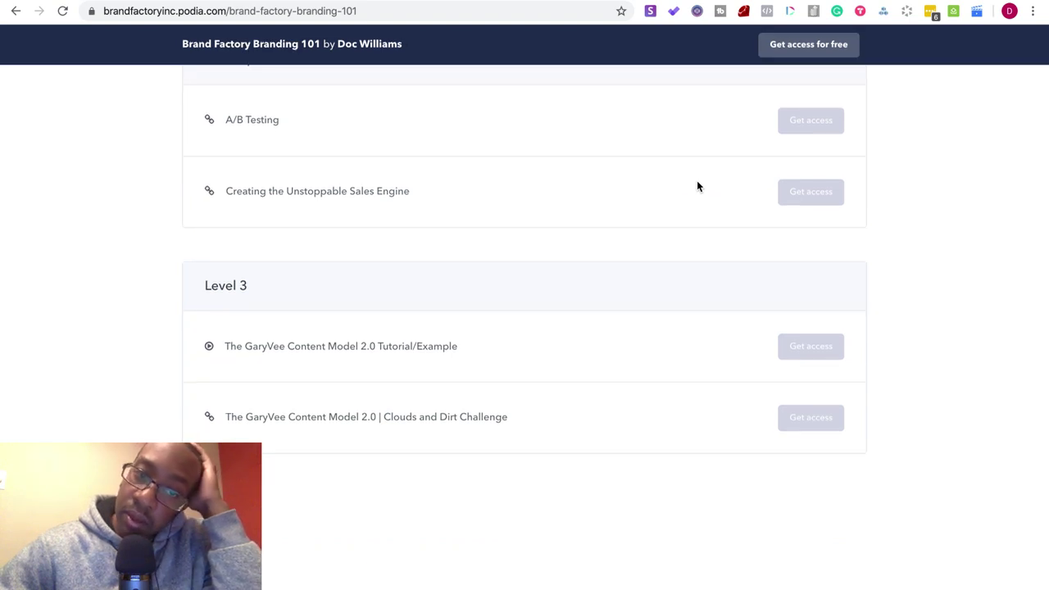
pyautogui.scroll(12, 697, 187)
pyautogui.scroll(-2, 697, 187)
pyautogui.scroll(4, 697, 187)
pyautogui.scroll(-8, 697, 187)
pyautogui.scroll(2, 697, 187)
pyautogui.scroll(8, 697, 186)
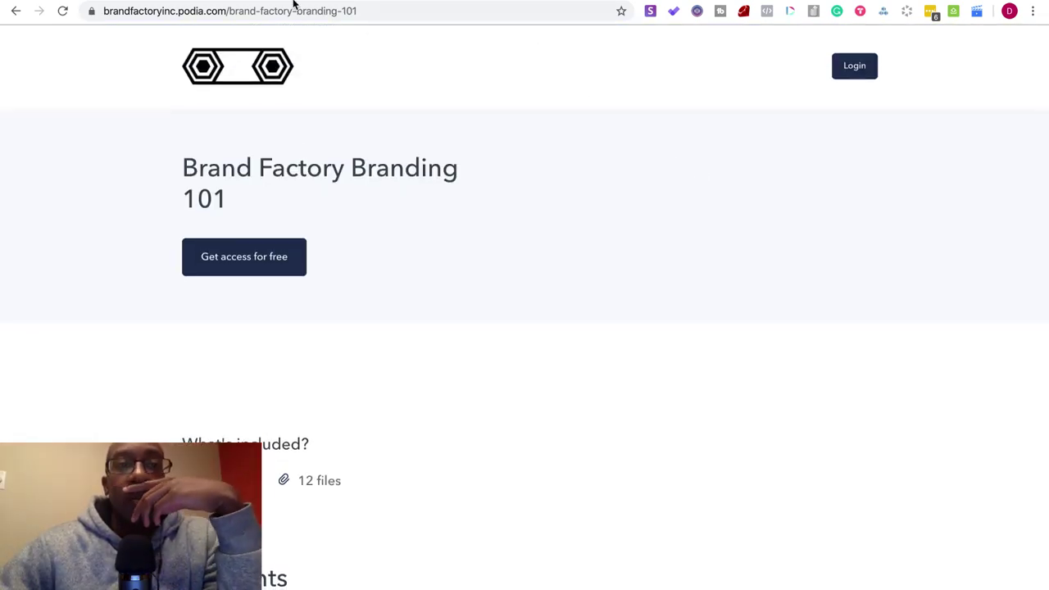
# - Move from Podia through the No Code Projects 100 Day Challenge doc to Build With Me
pyautogui.click(226, 2)
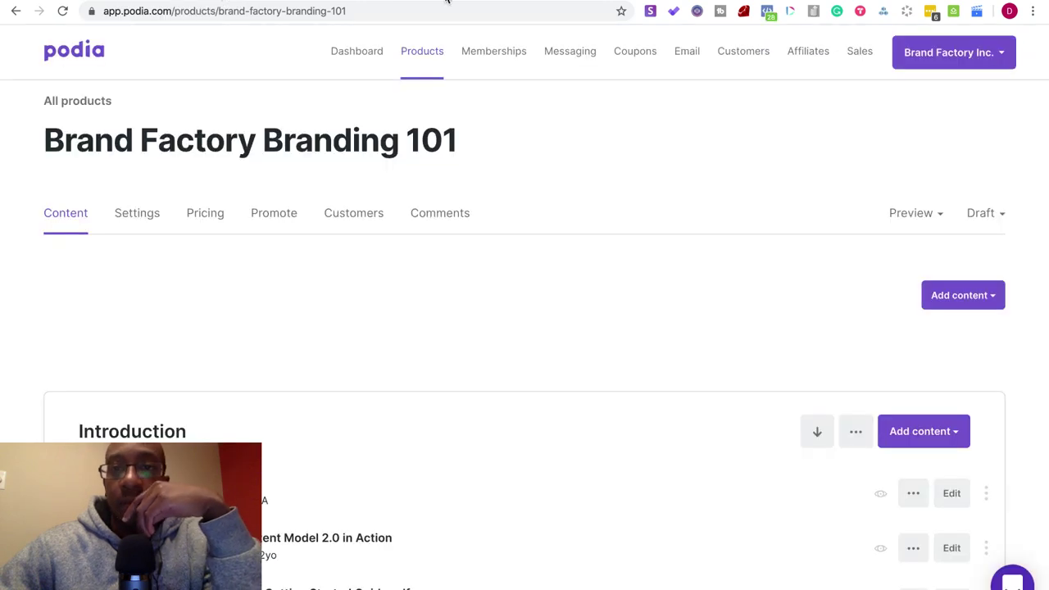
pyautogui.click(644, 2)
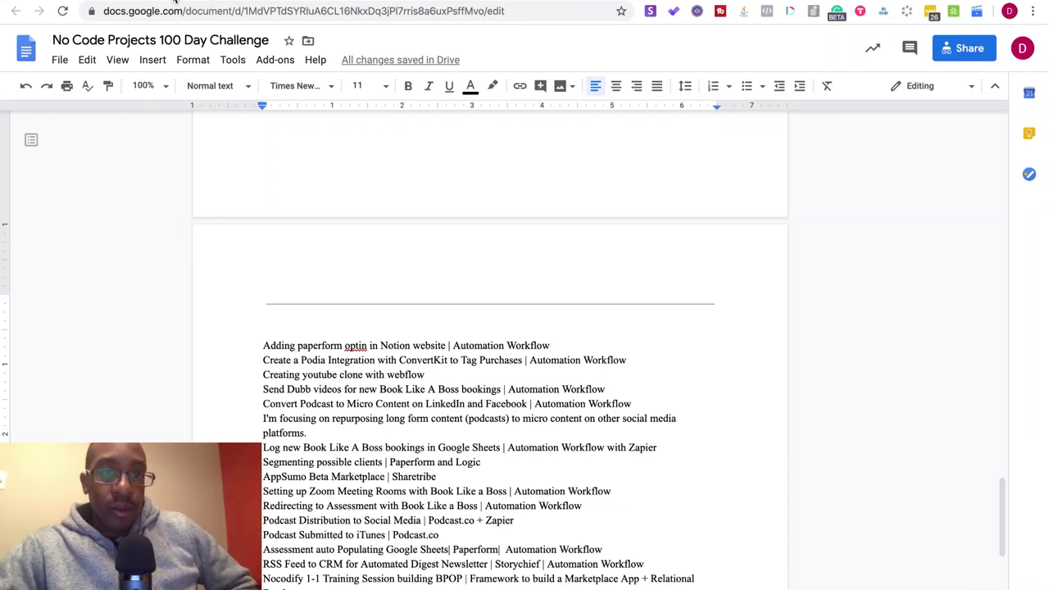
pyautogui.click(211, 3)
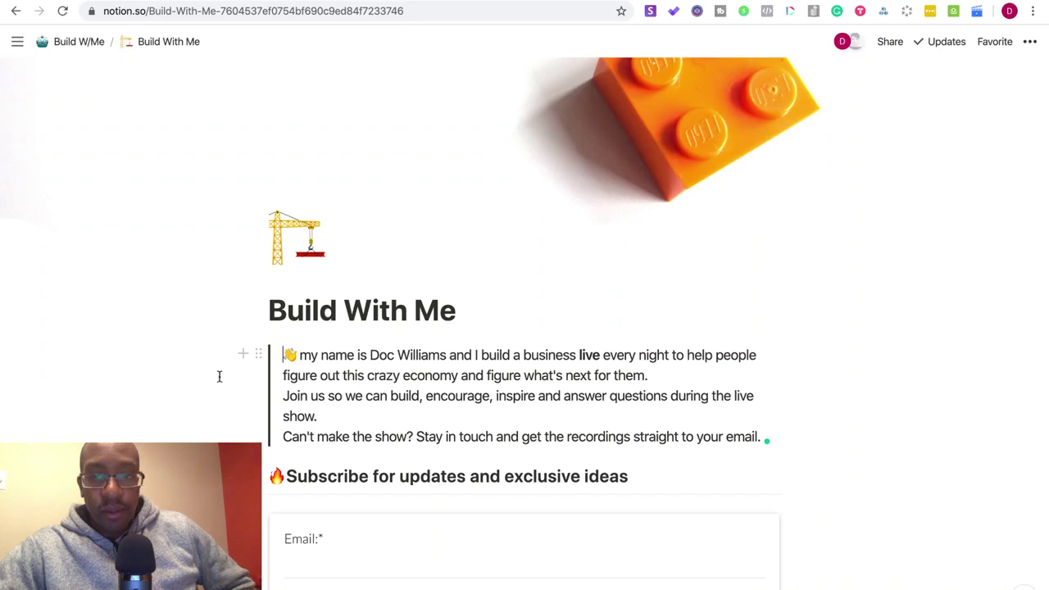
# - Scroll through the Build With Me Episodes list and Restream embed
pyautogui.scroll(-8, 525, 327)
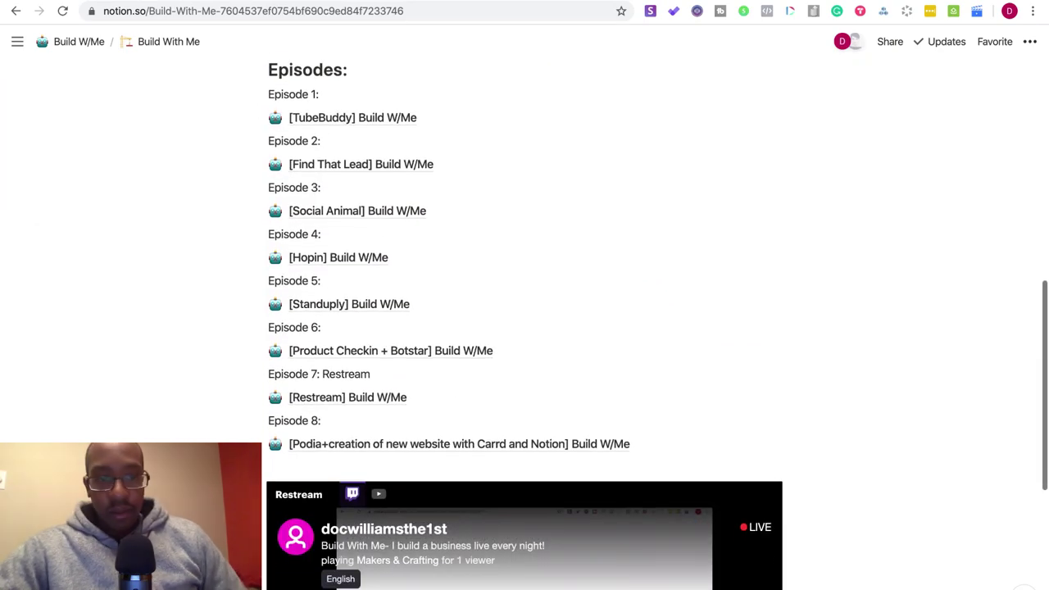
pyautogui.scroll(-3, 524, 327)
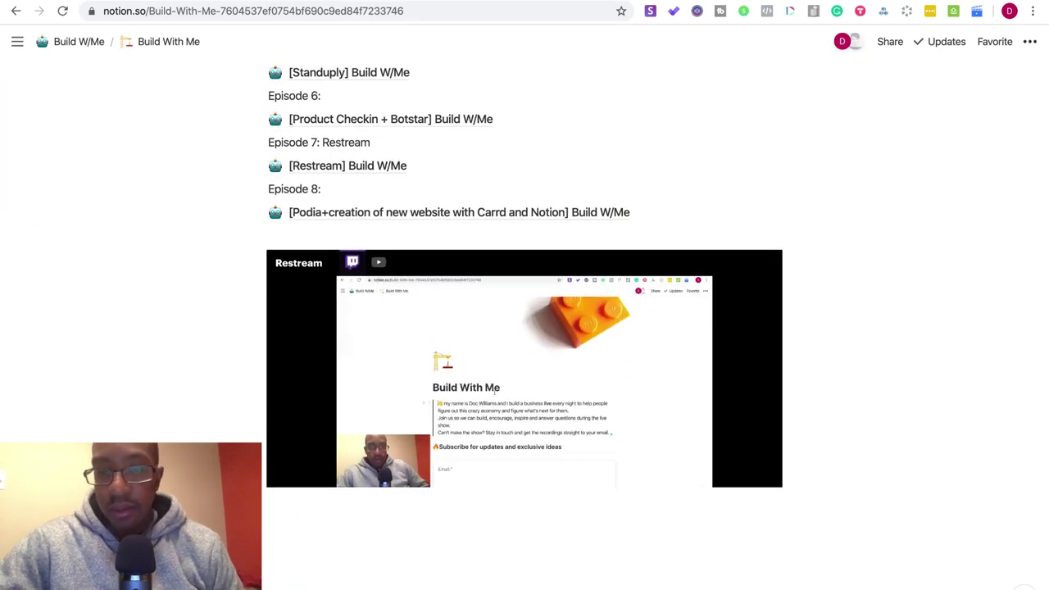
pyautogui.scroll(4, 525, 328)
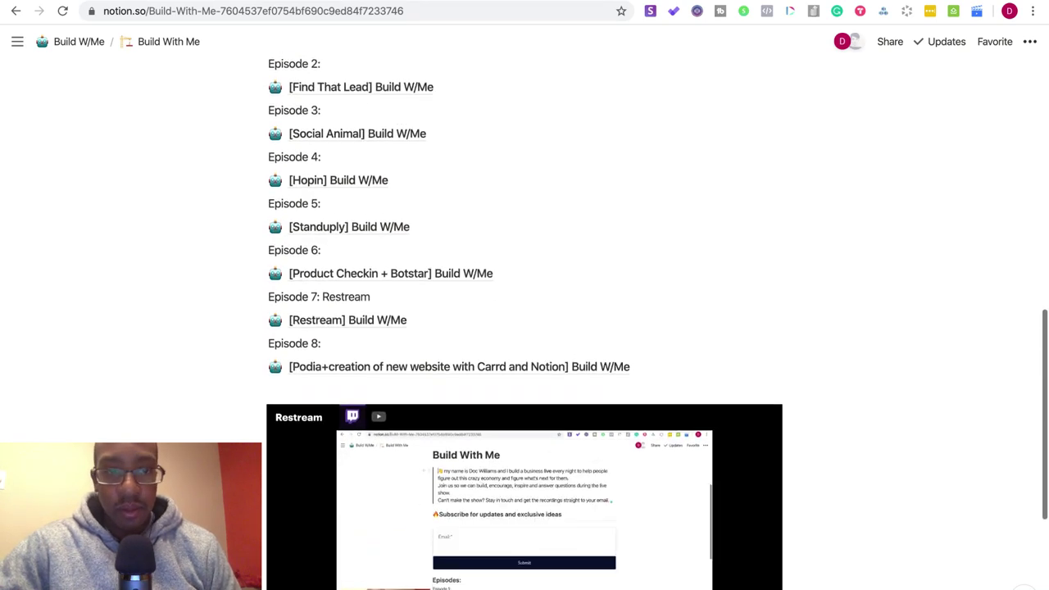
pyautogui.scroll(4, 228, 399)
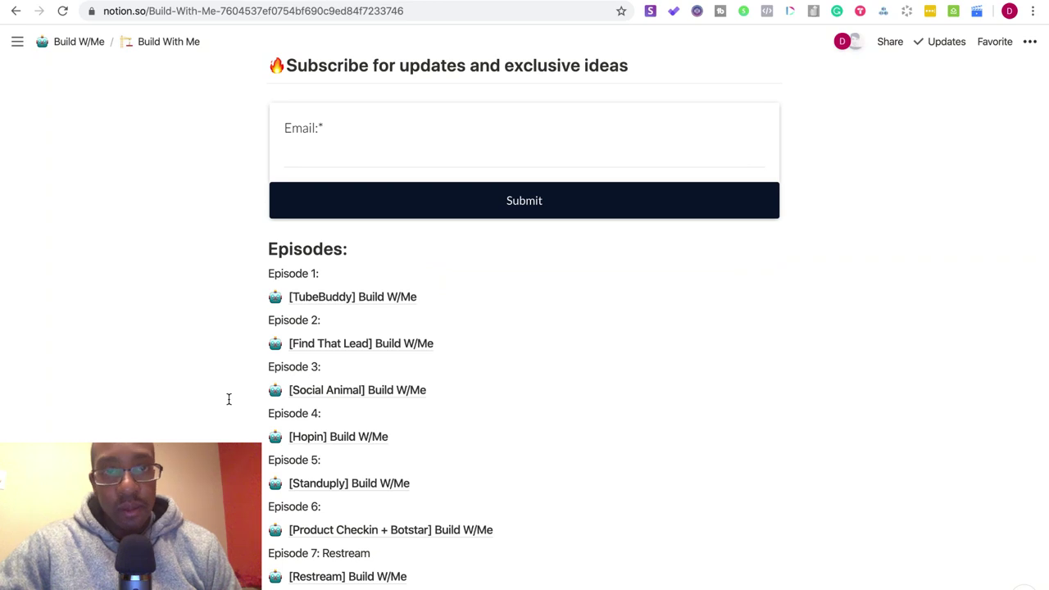
pyautogui.scroll(-5, 183, 336)
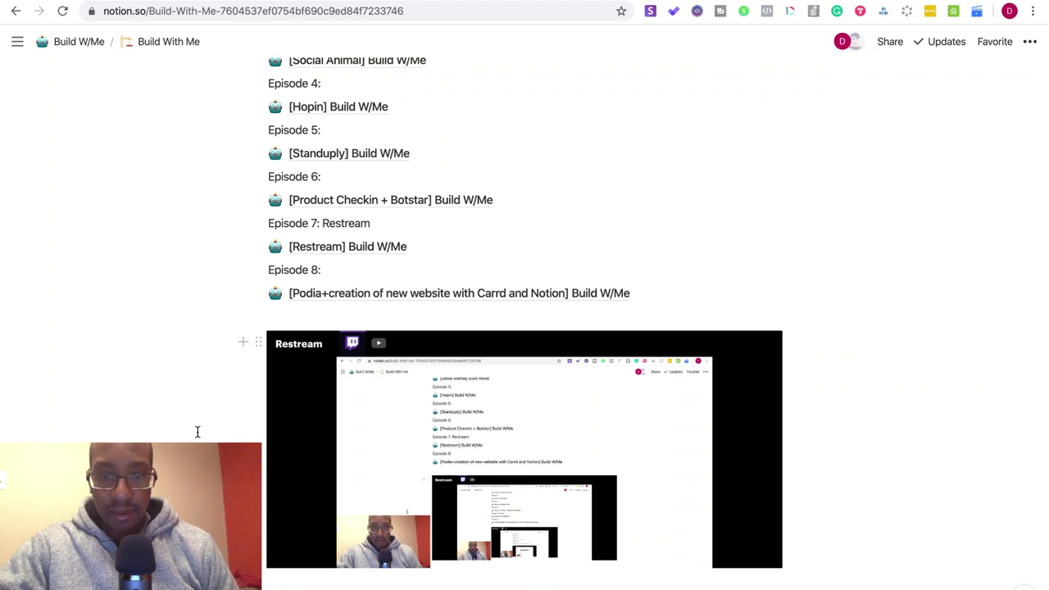
pyautogui.scroll(10, 198, 432)
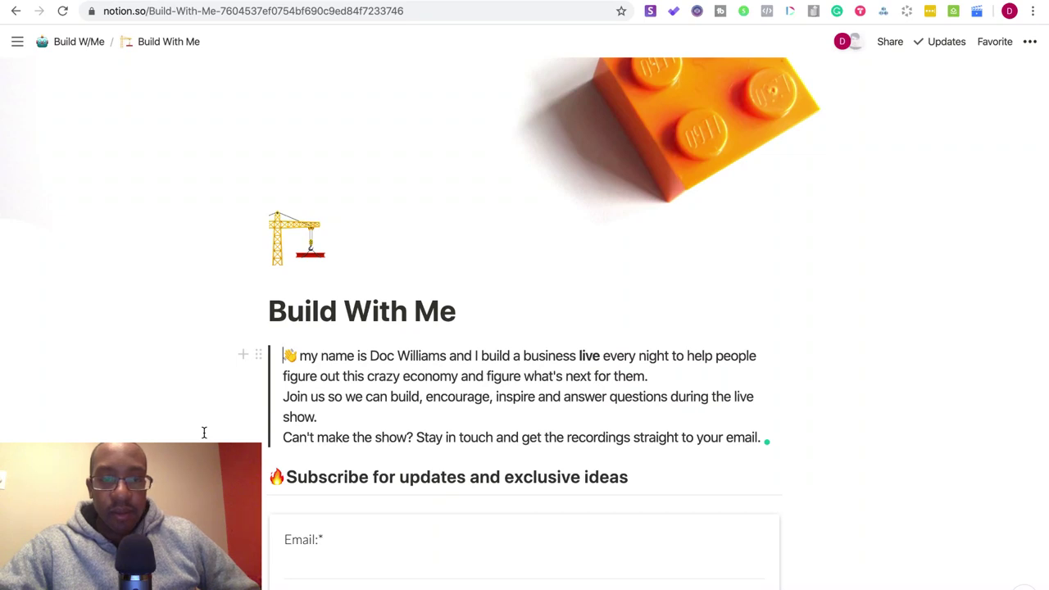
pyautogui.scroll(-5, 204, 431)
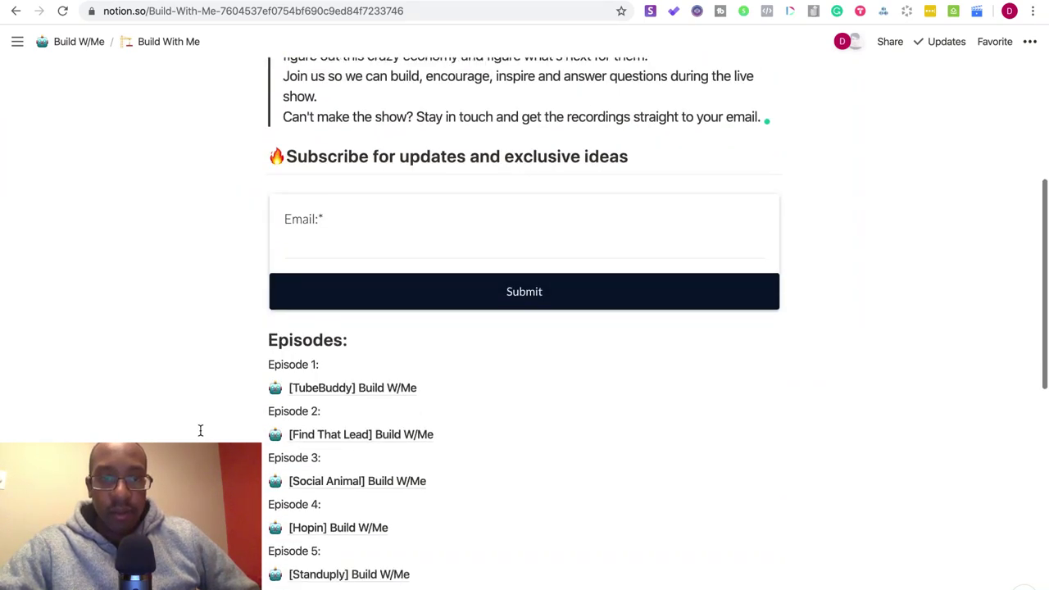
pyautogui.scroll(-2, 200, 430)
pyautogui.scroll(-1, 200, 430)
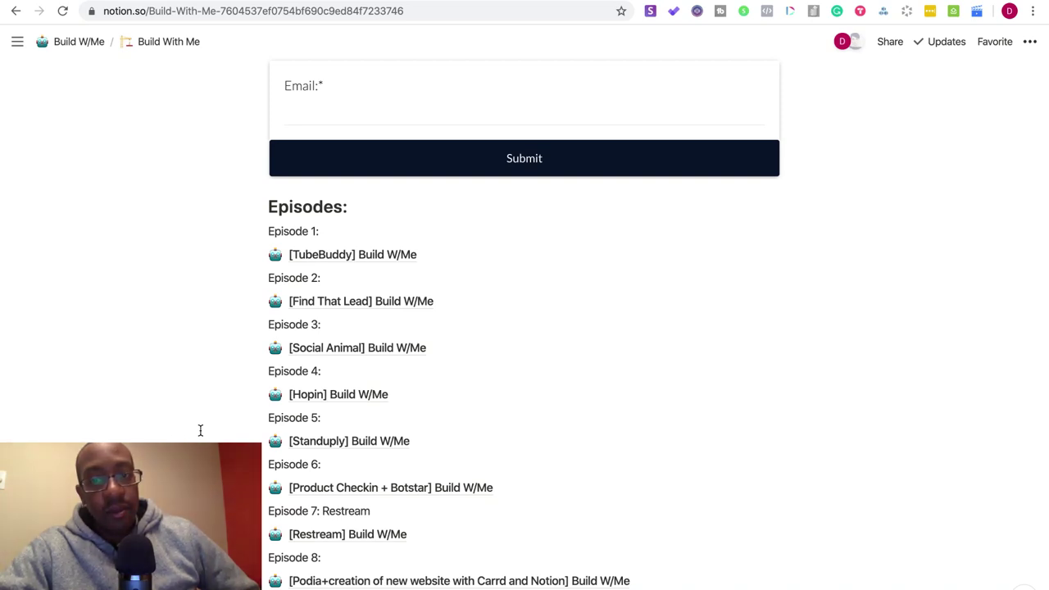
pyautogui.scroll(6, 190, 416)
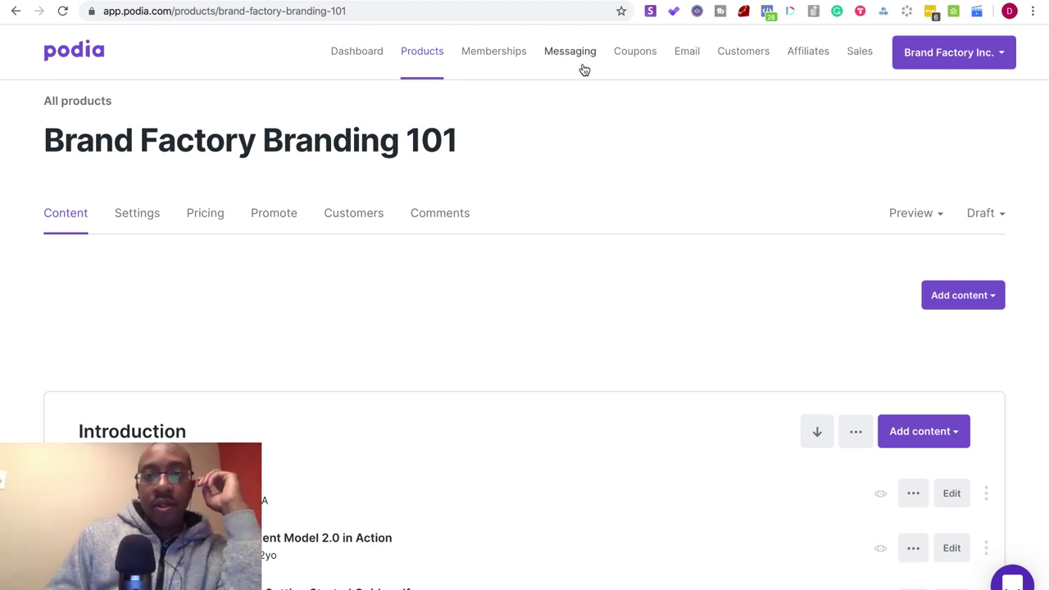
# - Cycle through the Restream, sales page and course editor tabs to Build With Me
pyautogui.hotkey('ctrl', 'Tab')
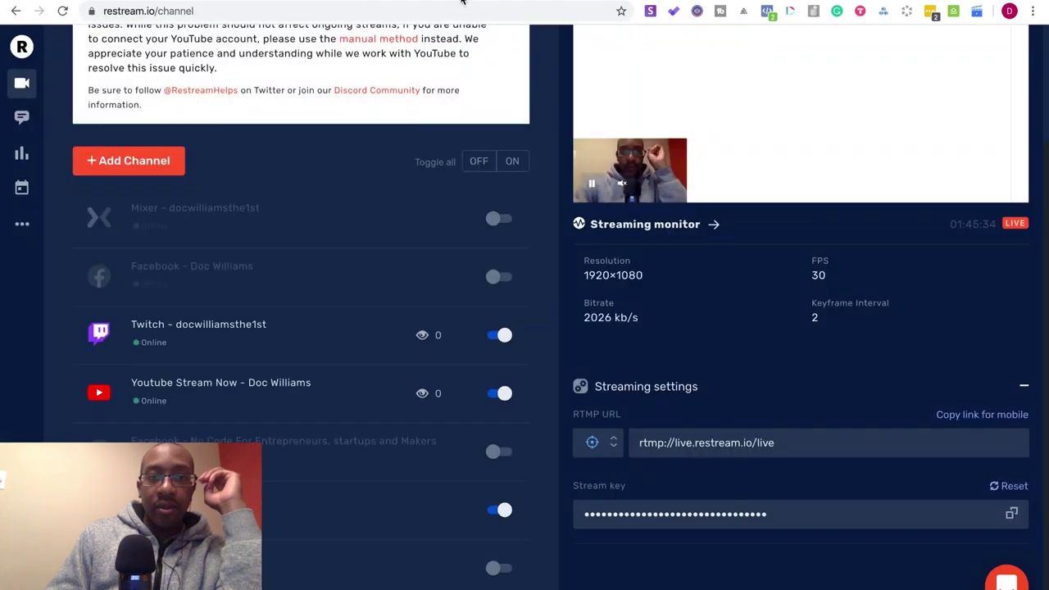
pyautogui.hotkey('ctrl', 'shift', 'Tab')
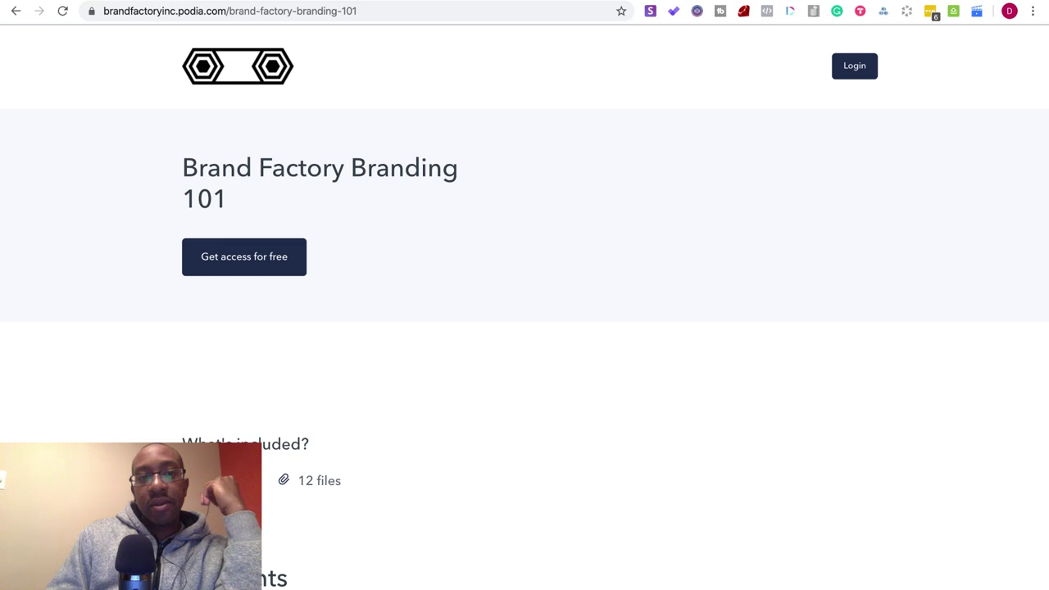
pyautogui.hotkey('ctrl', 'shift', 'Tab')
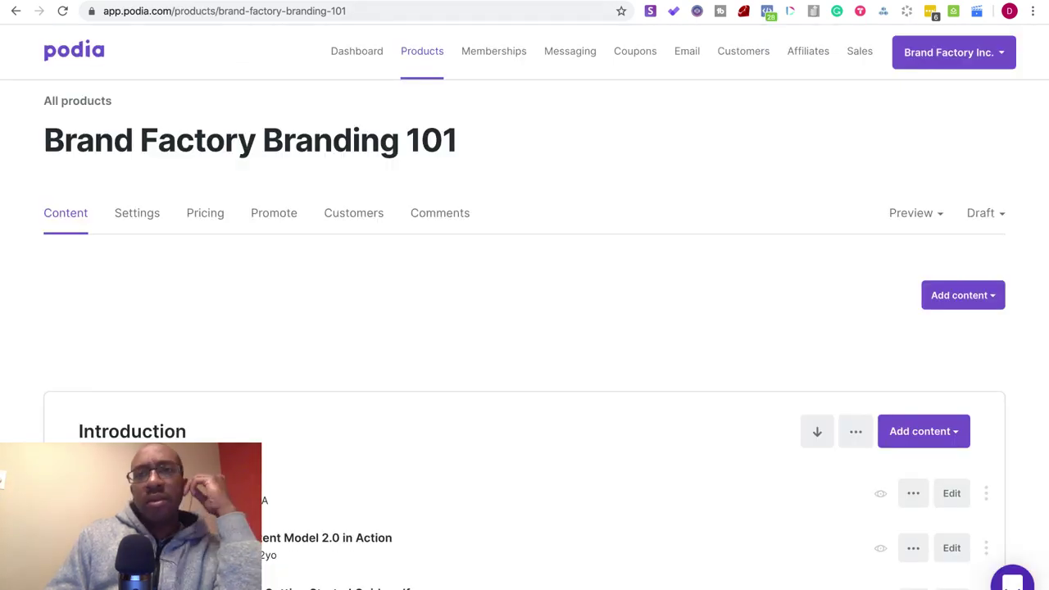
pyautogui.hotkey('ctrl', 'Tab')
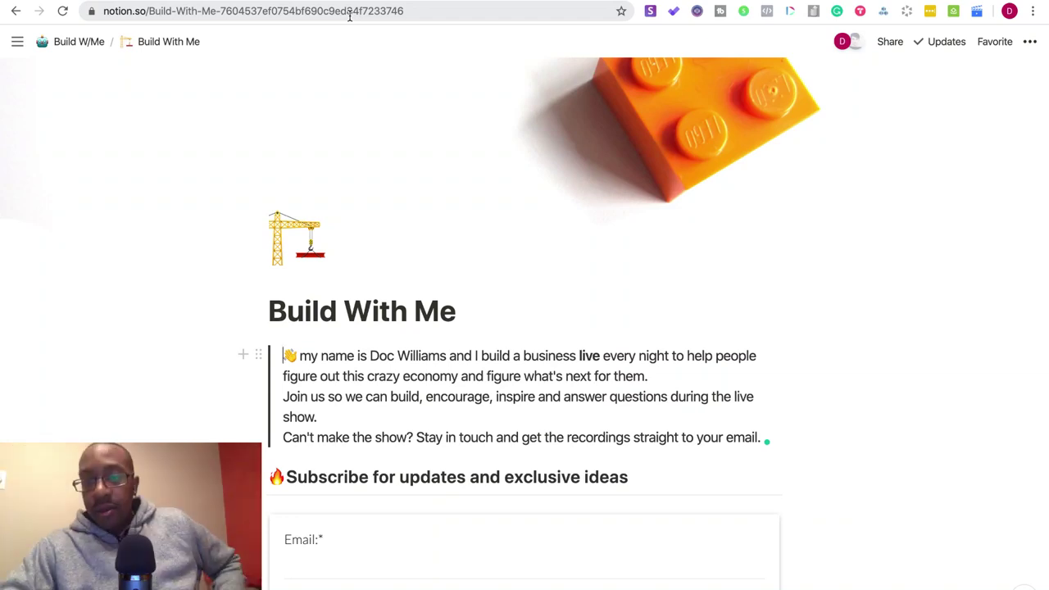
pyautogui.scroll(-3, 497, 299)
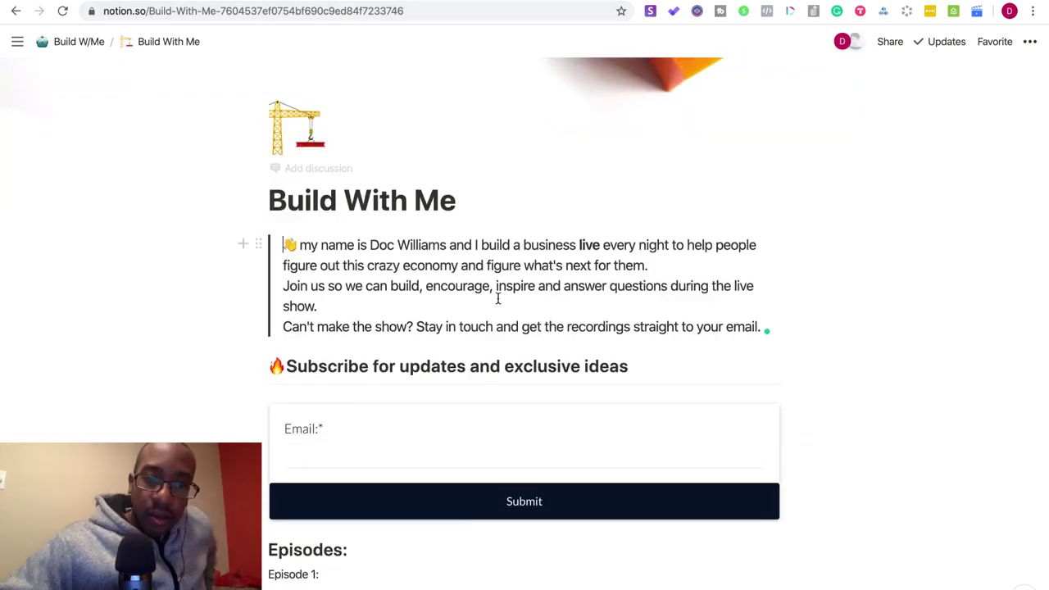
pyautogui.scroll(-4, 497, 298)
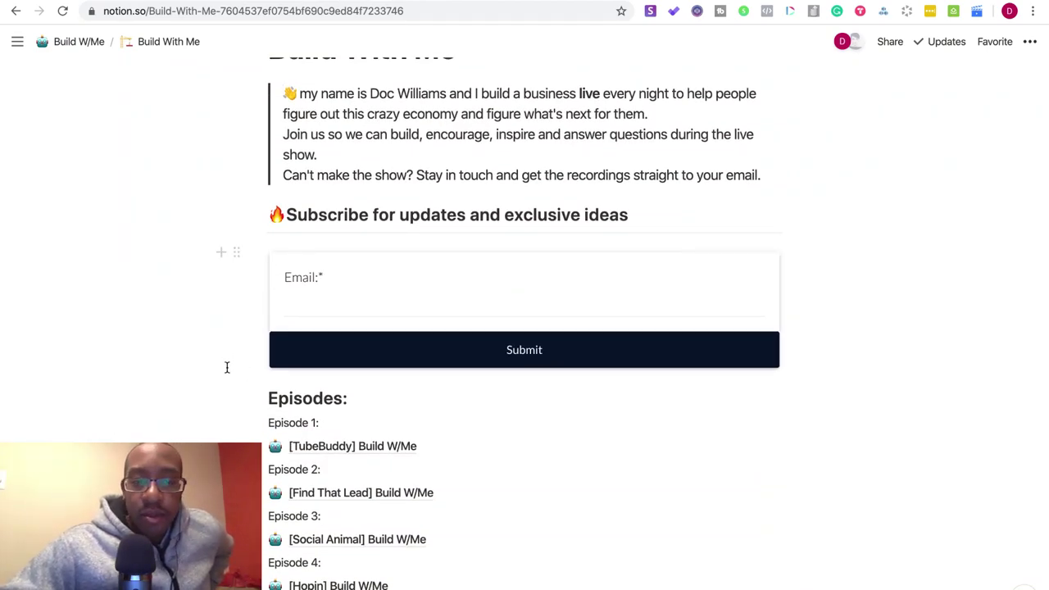
pyautogui.scroll(-1, 227, 377)
pyautogui.scroll(-15, 230, 396)
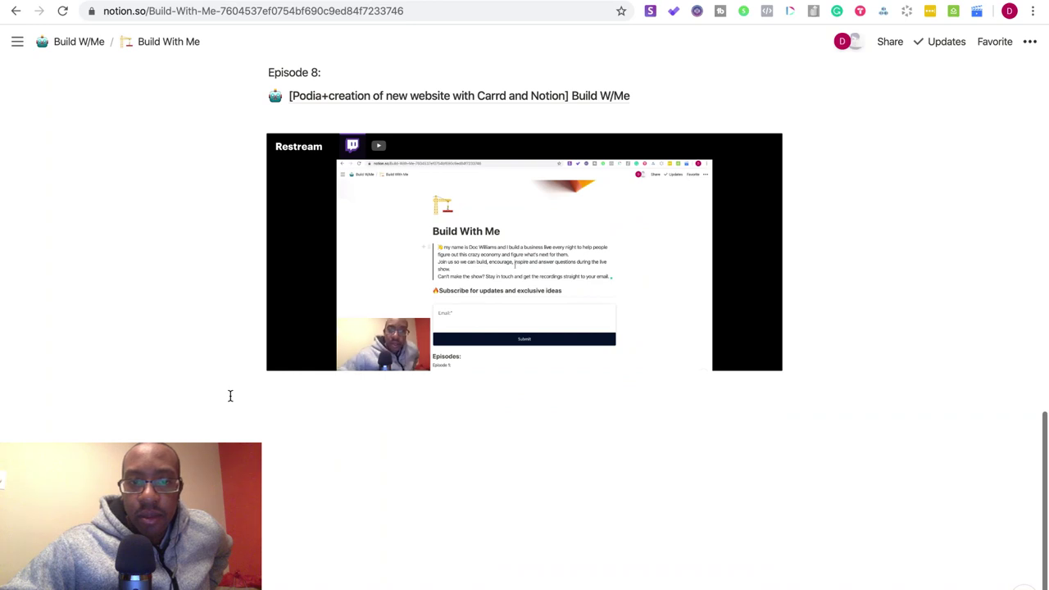
pyautogui.scroll(20, 335, 542)
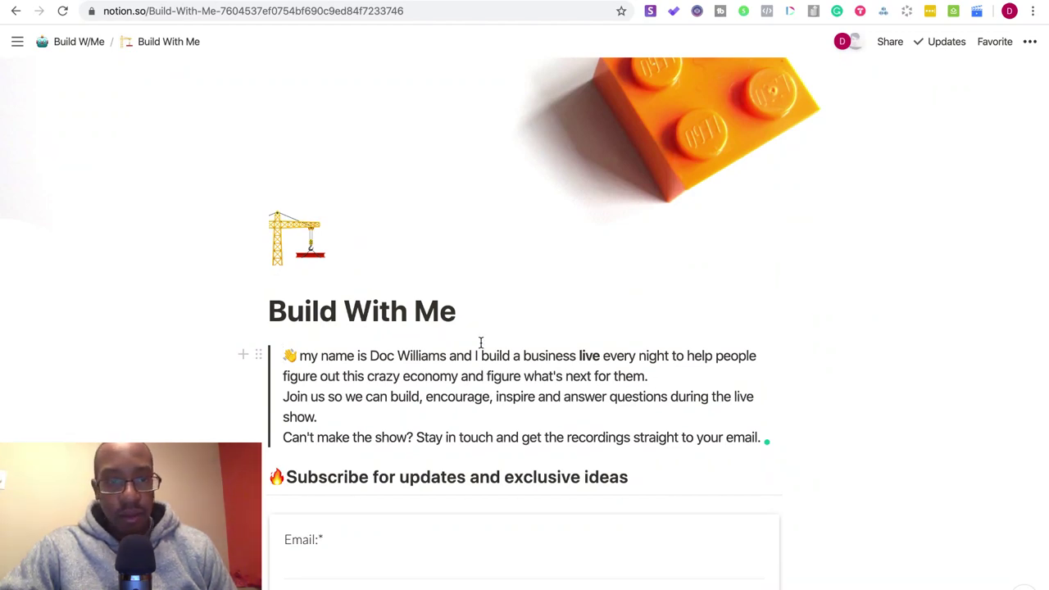
# - Add an empty block below the intro text, browsing block types without picking one
pyautogui.click(242, 358)
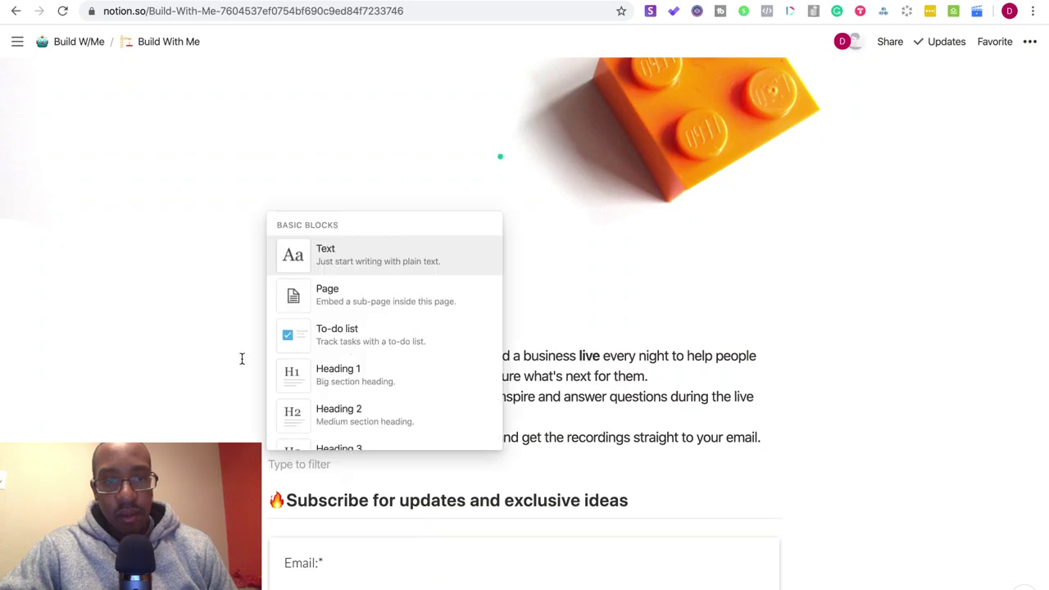
pyautogui.scroll(-1, 346, 347)
pyautogui.scroll(-5, 350, 353)
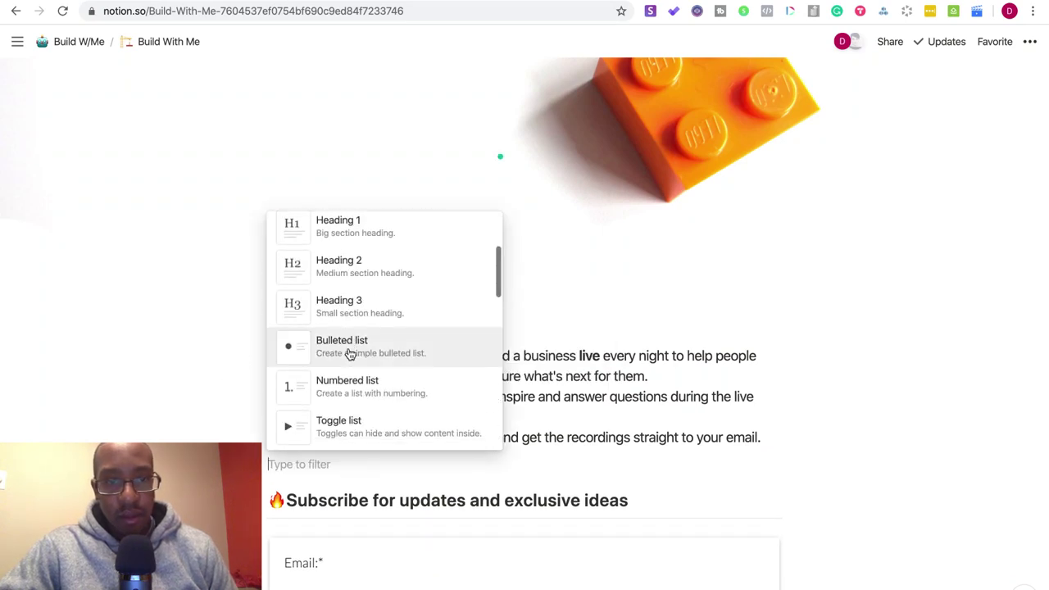
pyautogui.scroll(-3, 349, 353)
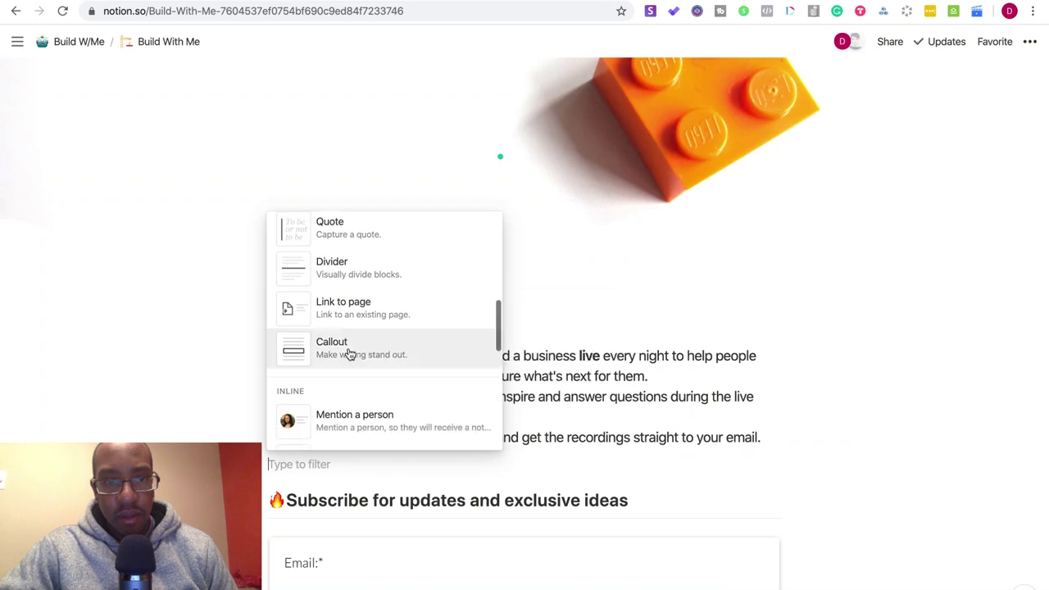
pyautogui.scroll(-4, 350, 353)
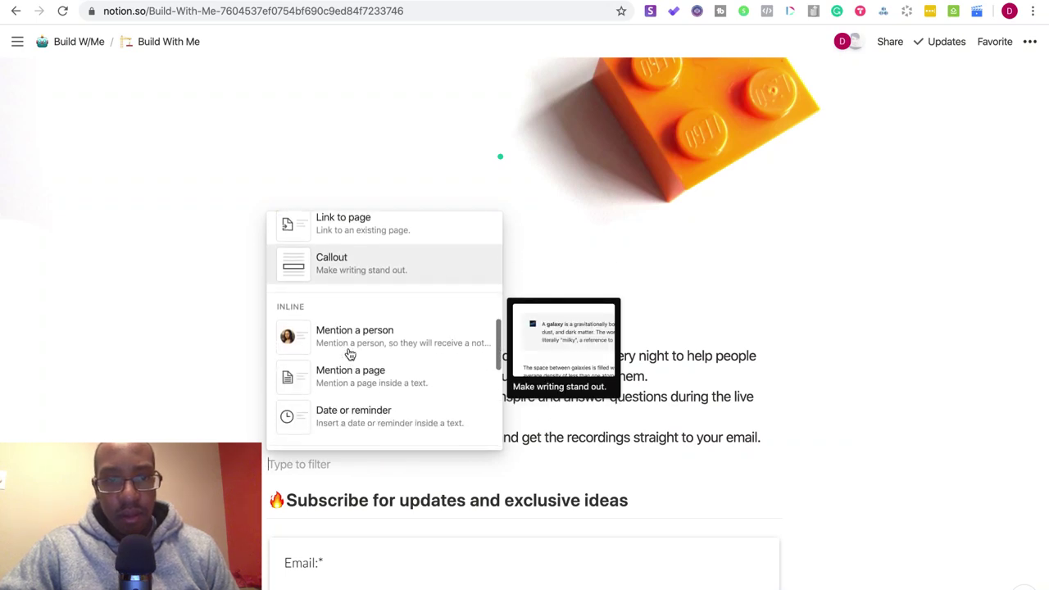
pyautogui.scroll(-5, 349, 353)
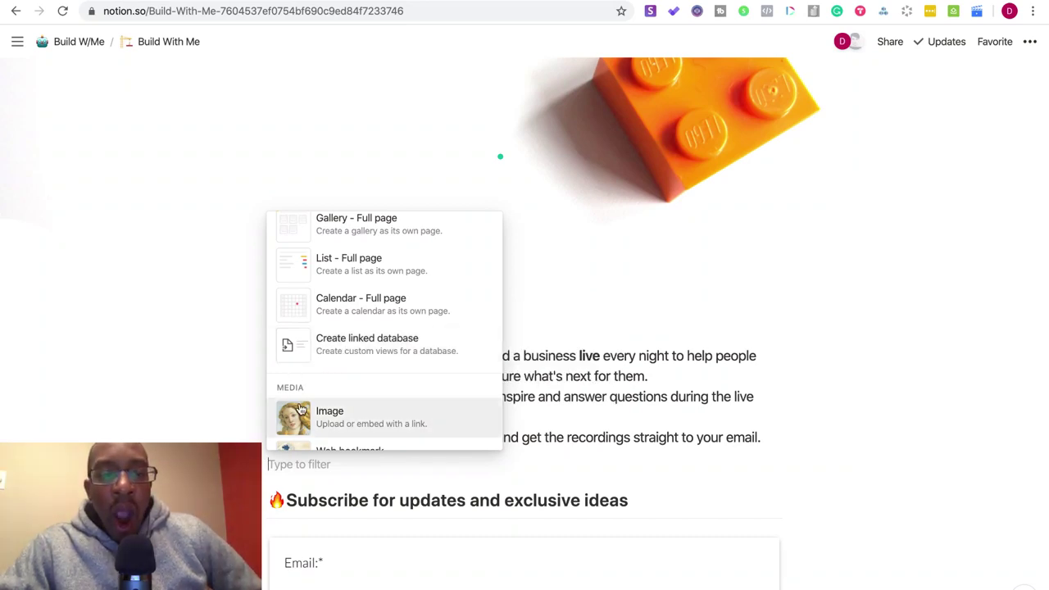
pyautogui.scroll(-5, 299, 405)
pyautogui.scroll(-3, 301, 407)
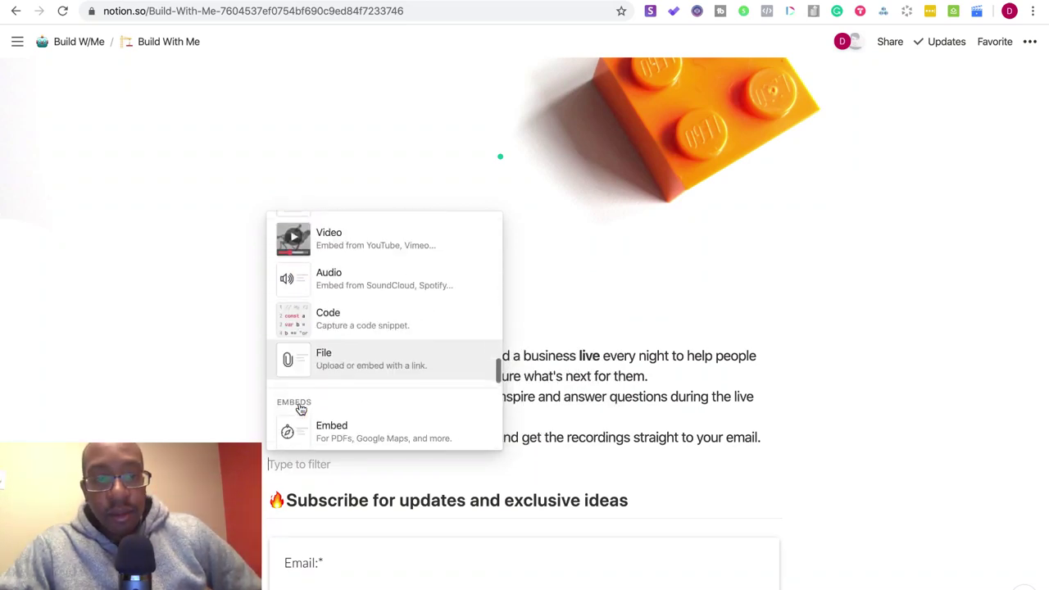
pyautogui.scroll(-6, 299, 407)
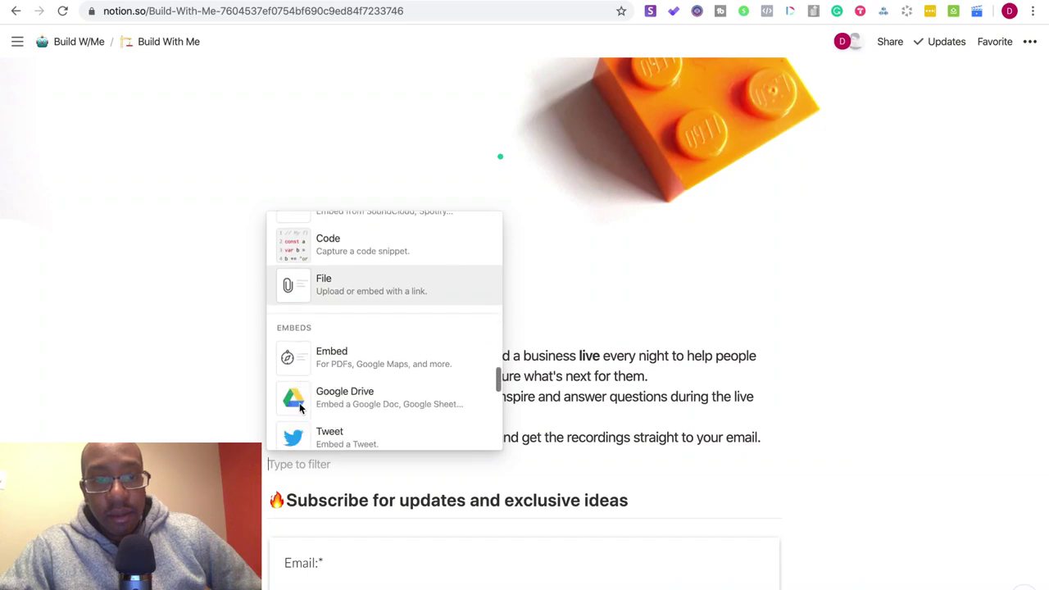
pyautogui.scroll(-3, 301, 407)
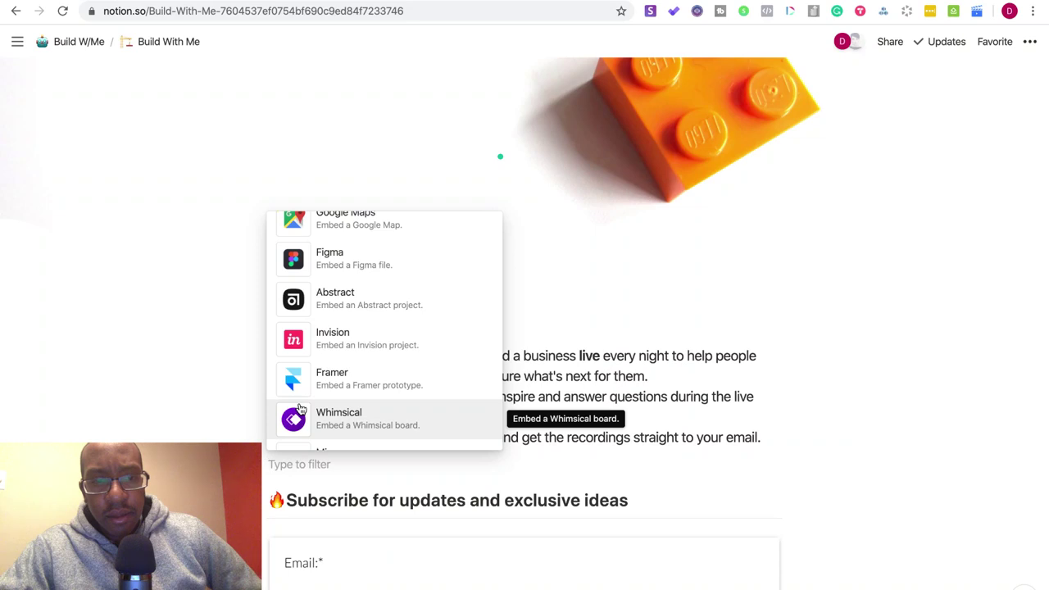
pyautogui.scroll(-1, 301, 407)
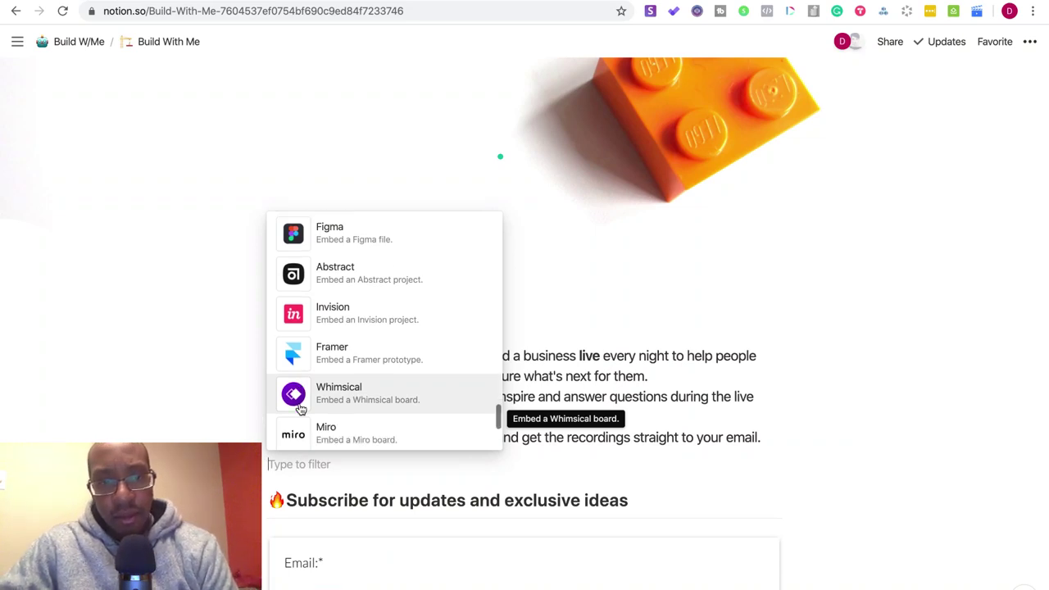
pyautogui.scroll(-3, 301, 408)
pyautogui.scroll(-3, 300, 409)
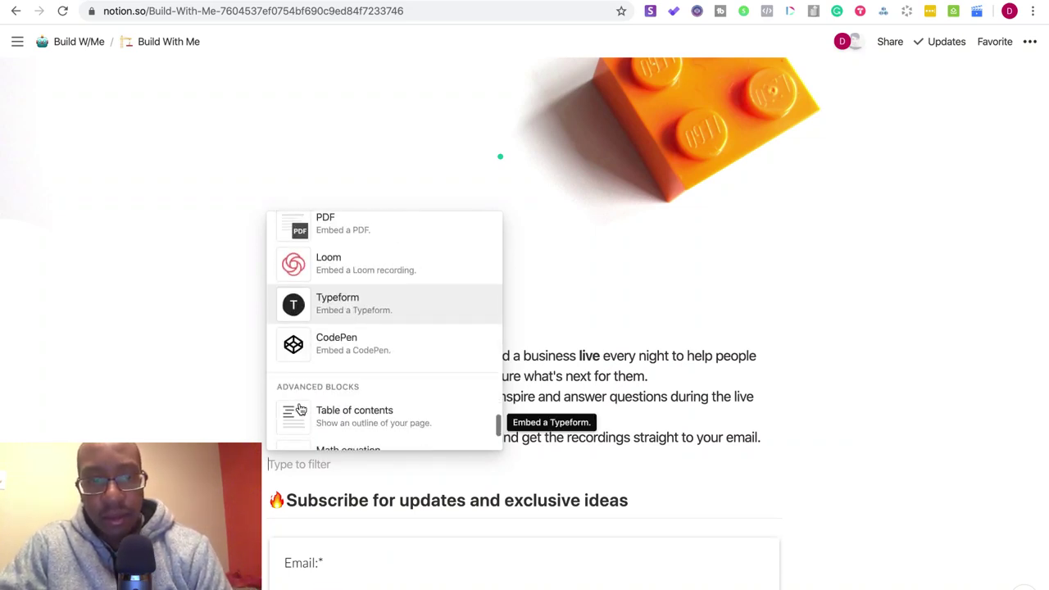
pyautogui.scroll(-3, 299, 409)
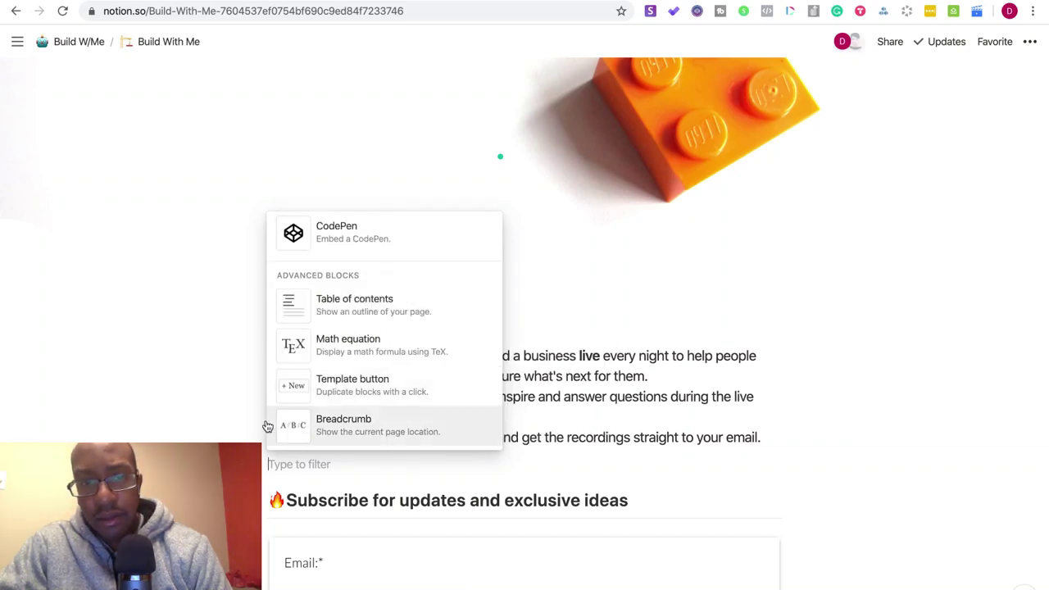
pyautogui.press('Escape')
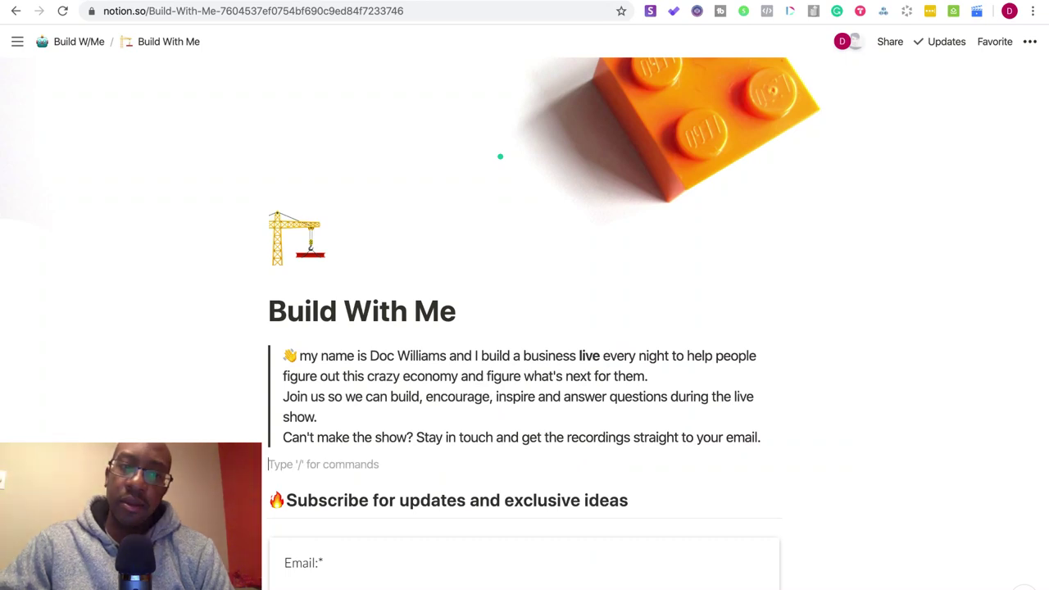
# - Scroll down through the Episodes list and back up on Build With Me
pyautogui.scroll(-5, 500, 176)
pyautogui.scroll(-4, 524, 328)
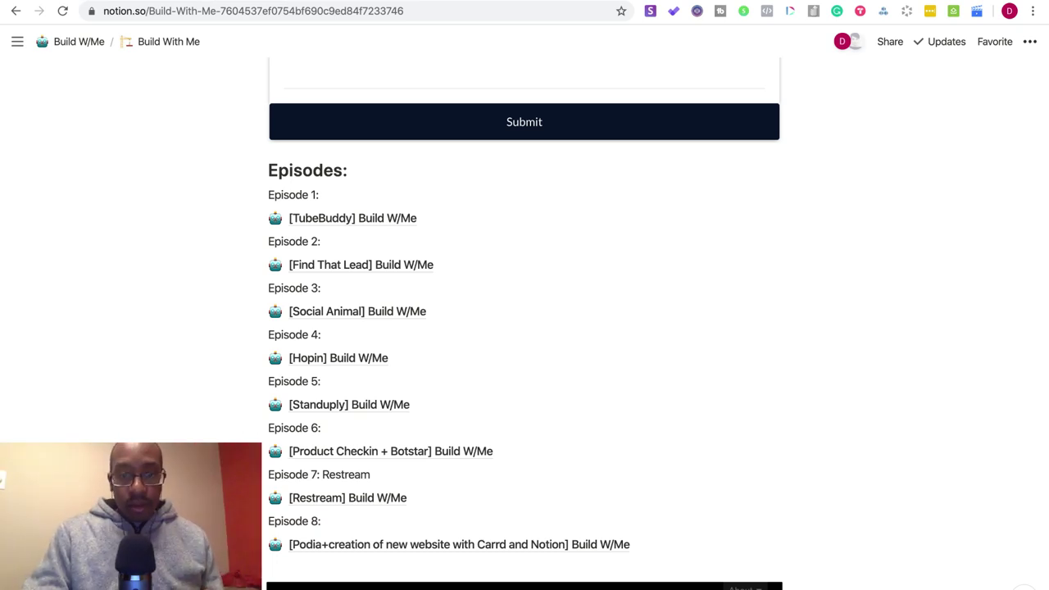
pyautogui.scroll(15, 234, 428)
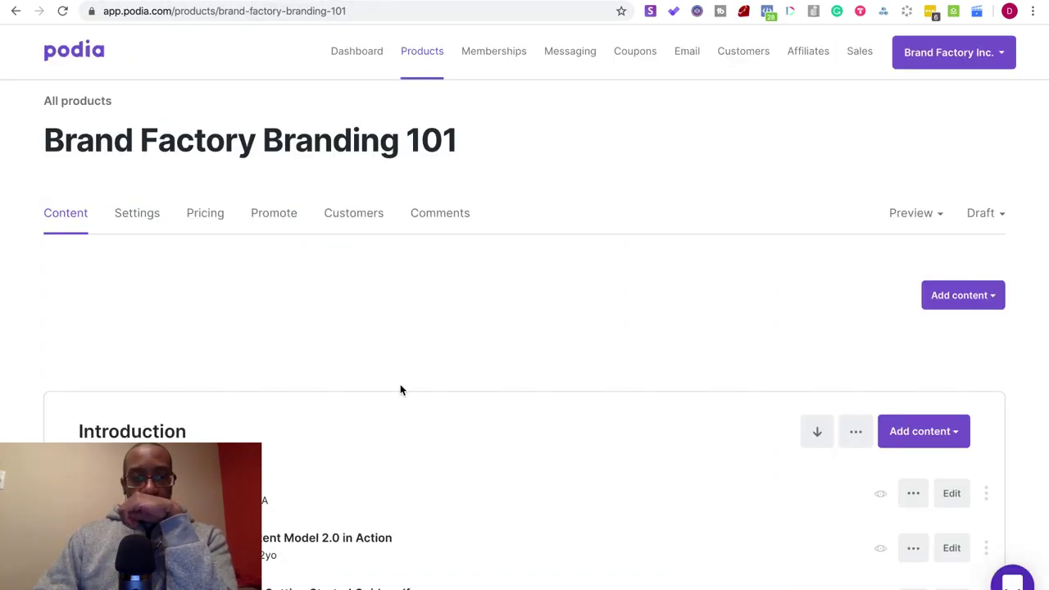
pyautogui.scroll(-3, 401, 391)
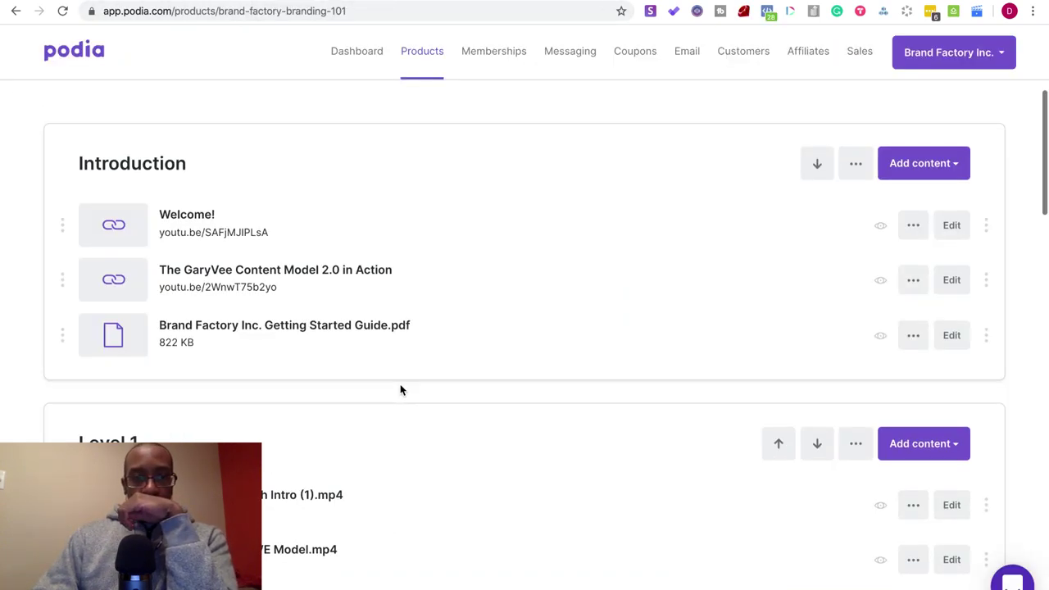
# - Open the Brand Factory Inc. public store in a new browser tab
pyautogui.scroll(3, 399, 396)
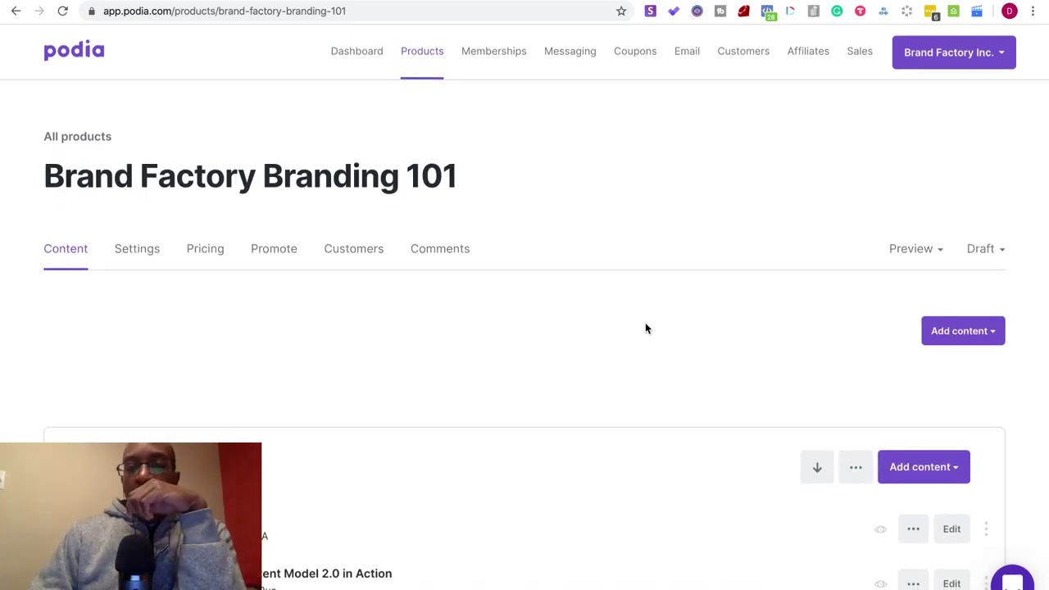
pyautogui.click(979, 62)
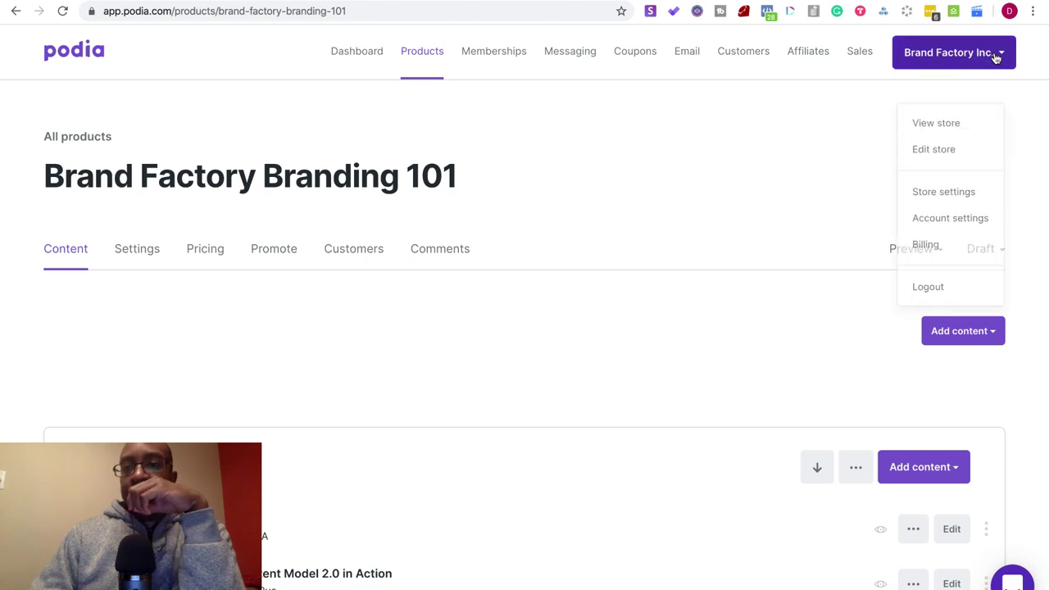
pyautogui.rightClick(950, 110)
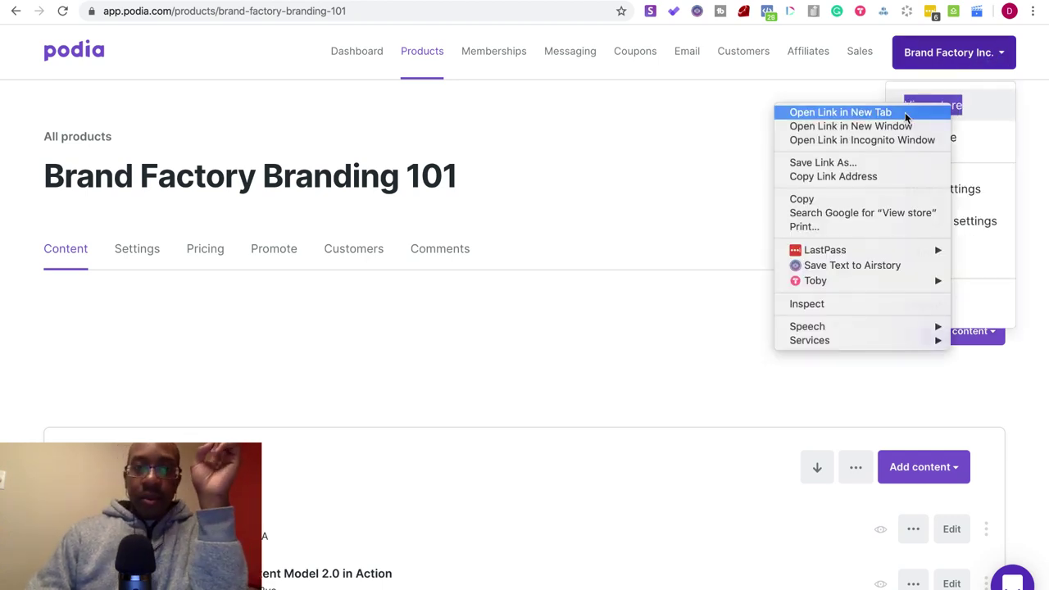
pyautogui.click(950, 110)
pyautogui.click(424, 4)
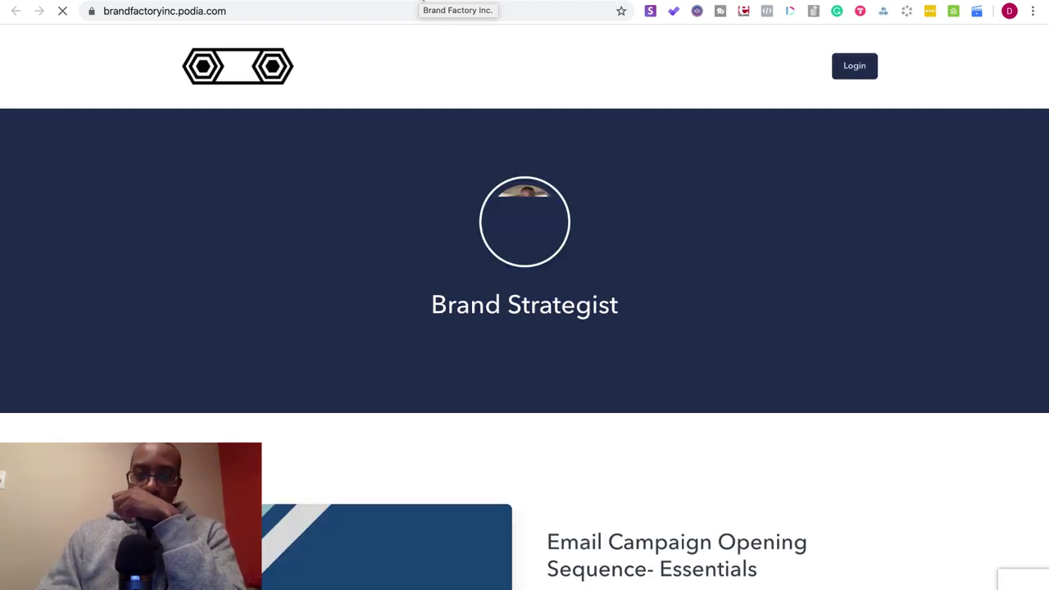
# - Browse the storefront, where Branding 101 is listed as a free Draft course, then return
pyautogui.scroll(-10, 406, 201)
pyautogui.scroll(-20, 405, 202)
pyautogui.scroll(-20, 405, 201)
pyautogui.scroll(-15, 407, 202)
pyautogui.scroll(-15, 407, 202)
pyautogui.scroll(10, 407, 202)
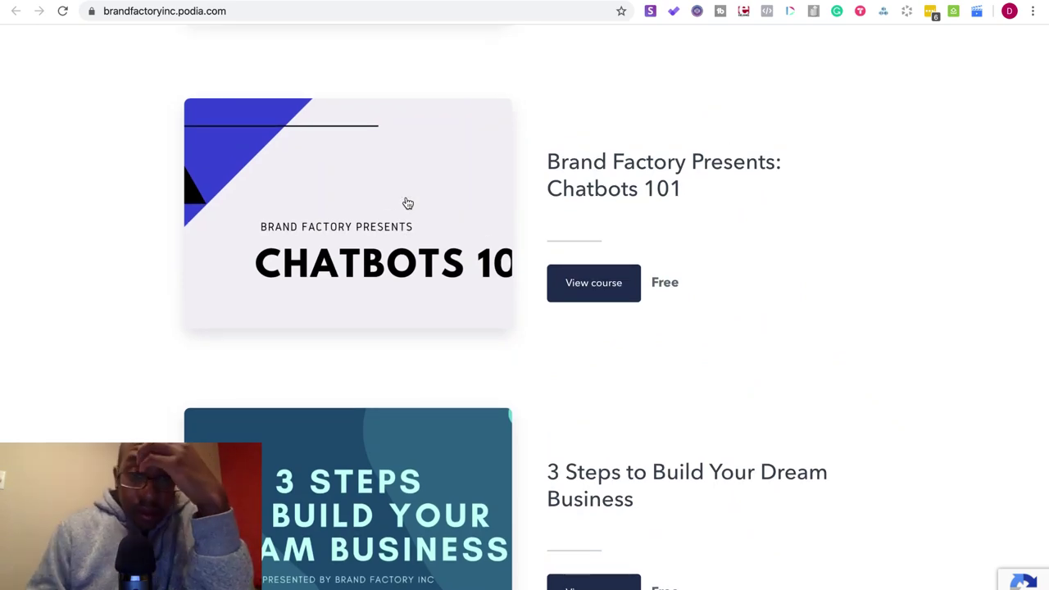
pyautogui.scroll(-3, 407, 203)
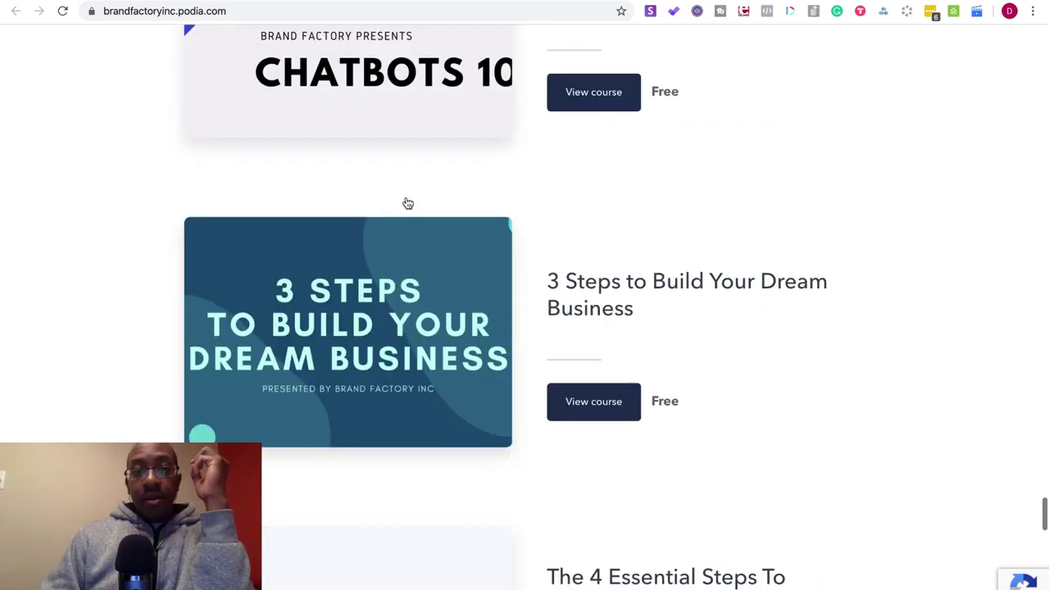
pyautogui.scroll(-15, 407, 202)
pyautogui.scroll(-5, 407, 202)
pyautogui.scroll(6, 407, 202)
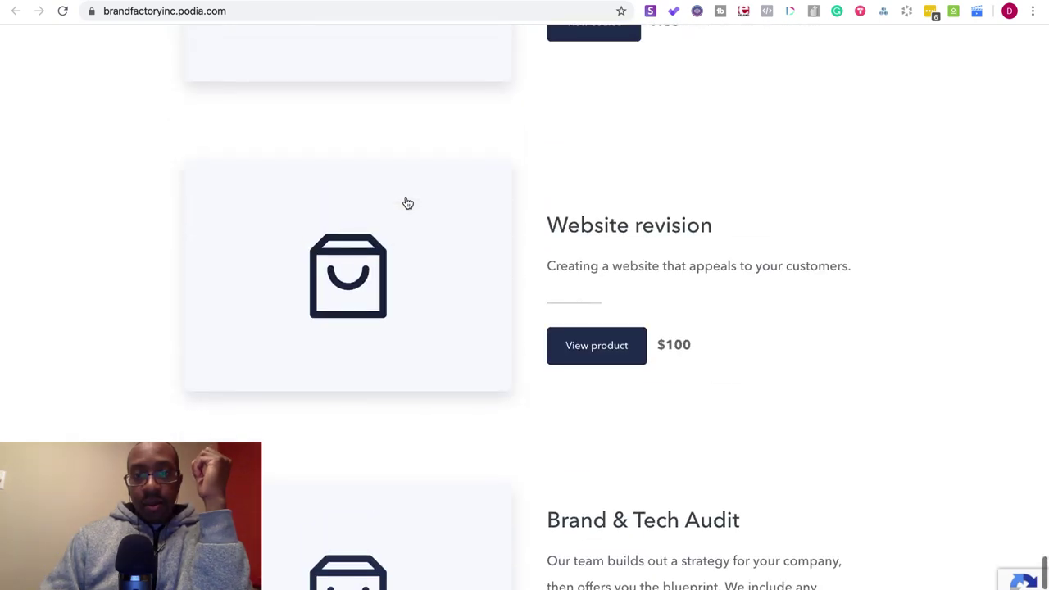
pyautogui.scroll(4, 407, 202)
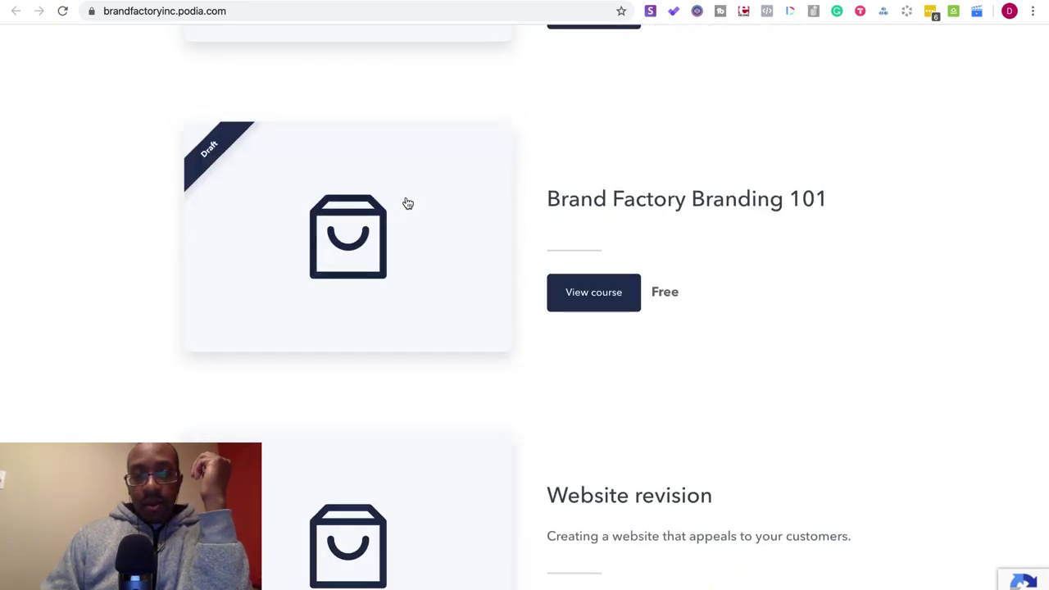
pyautogui.scroll(-2, 407, 202)
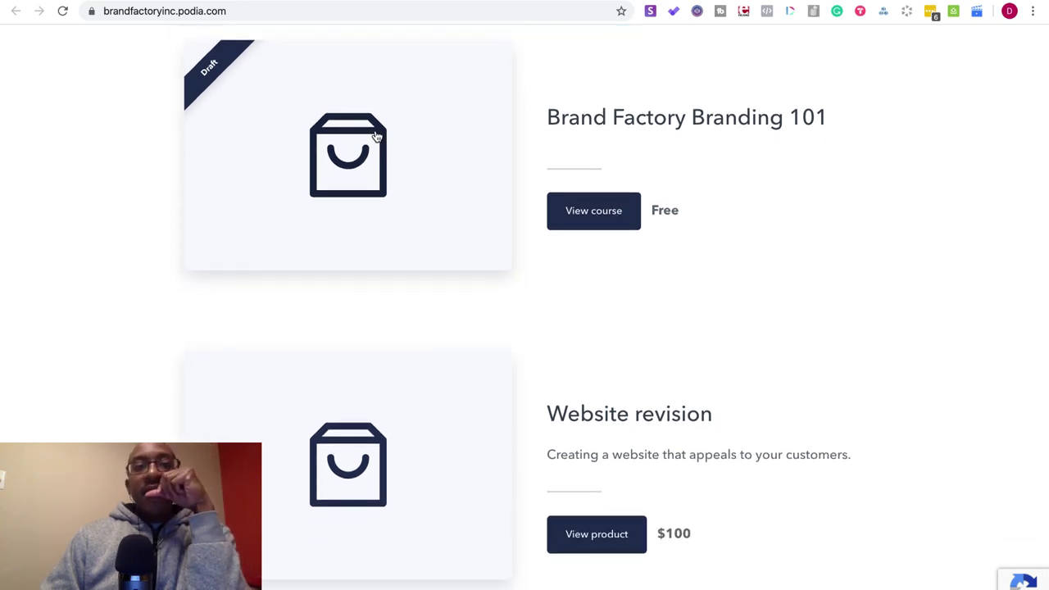
pyautogui.press('Escape')
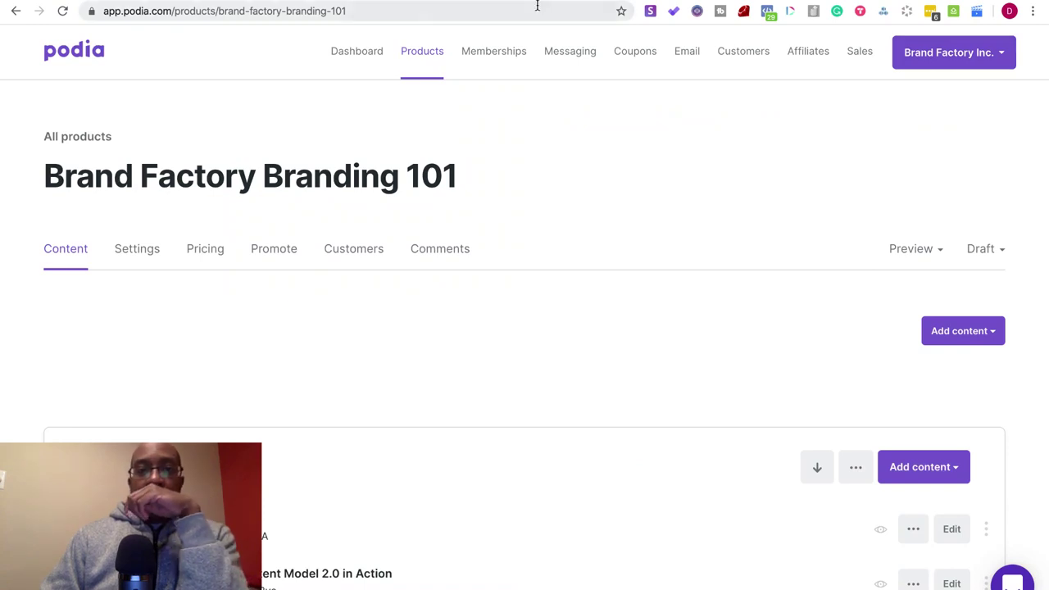
pyautogui.click(942, 56)
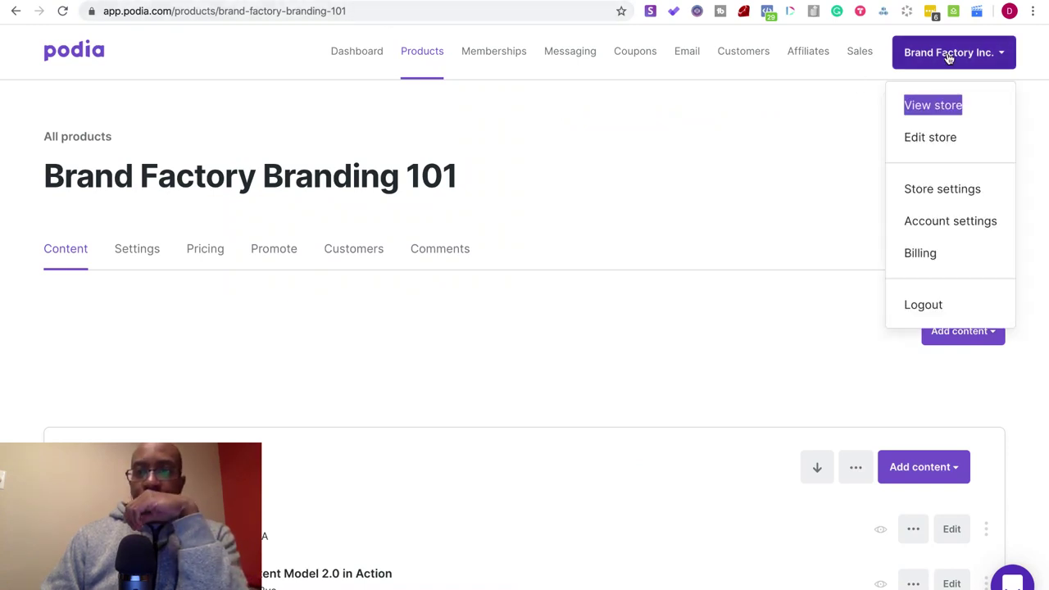
pyautogui.click(979, 188)
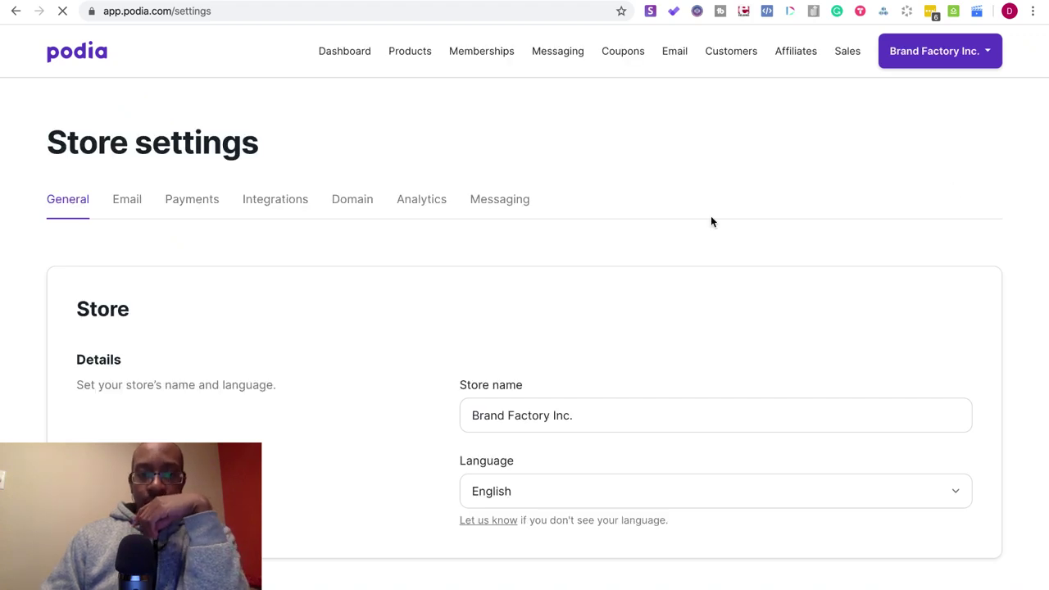
pyautogui.scroll(-3, 600, 342)
pyautogui.scroll(3, 601, 342)
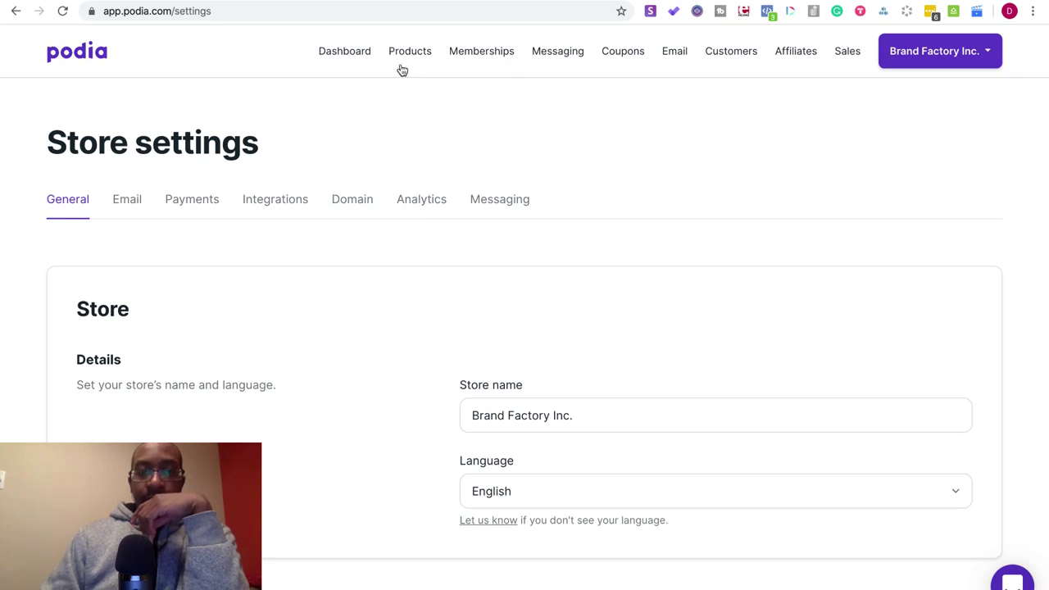
pyautogui.click(400, 53)
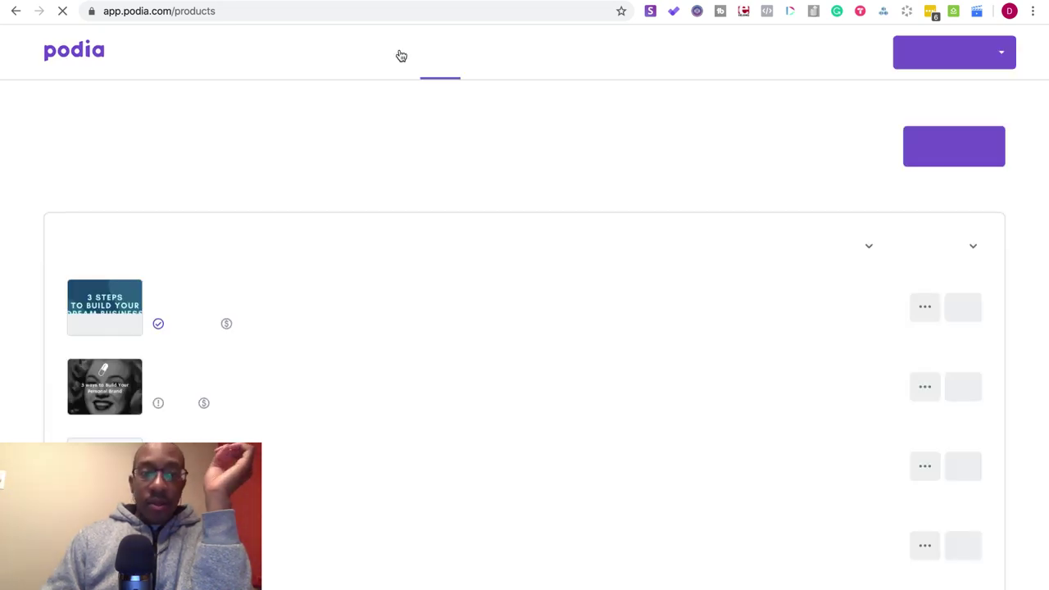
pyautogui.scroll(-3, 401, 55)
pyautogui.scroll(-15, 401, 55)
pyautogui.scroll(20, 402, 55)
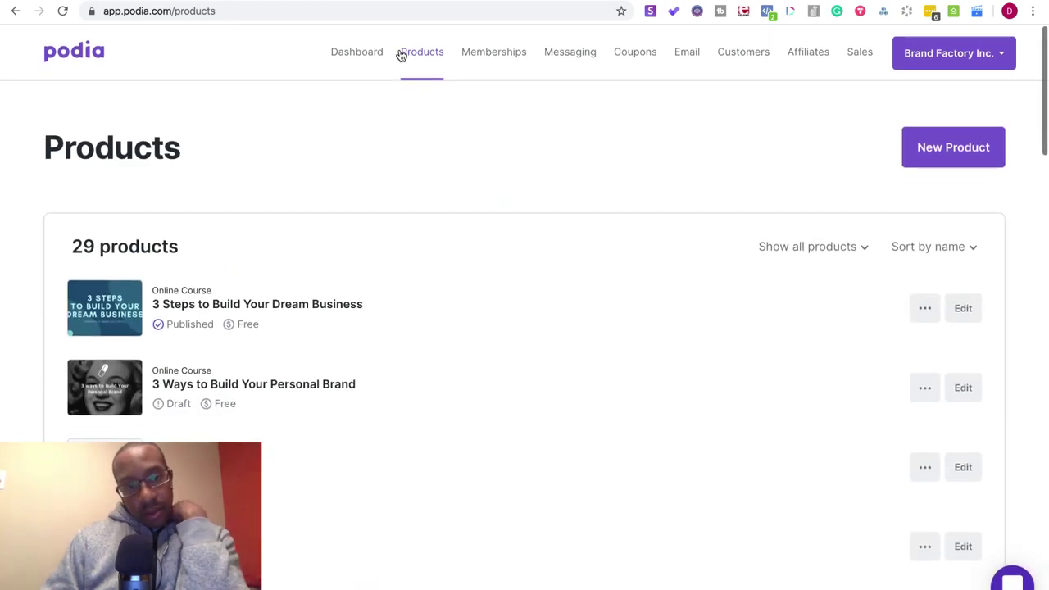
pyautogui.scroll(-4, 402, 54)
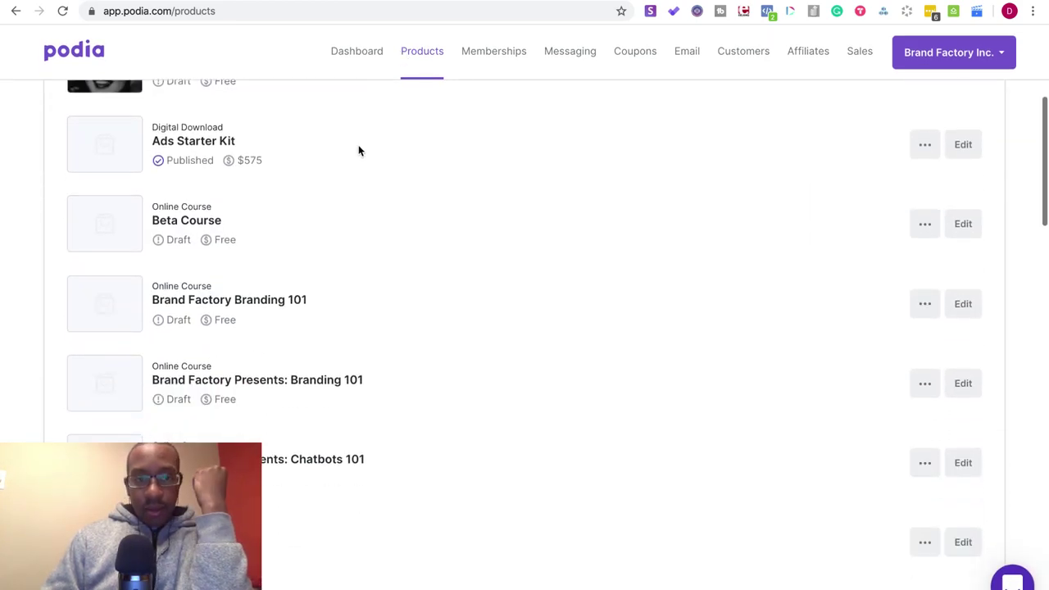
pyautogui.click(957, 304)
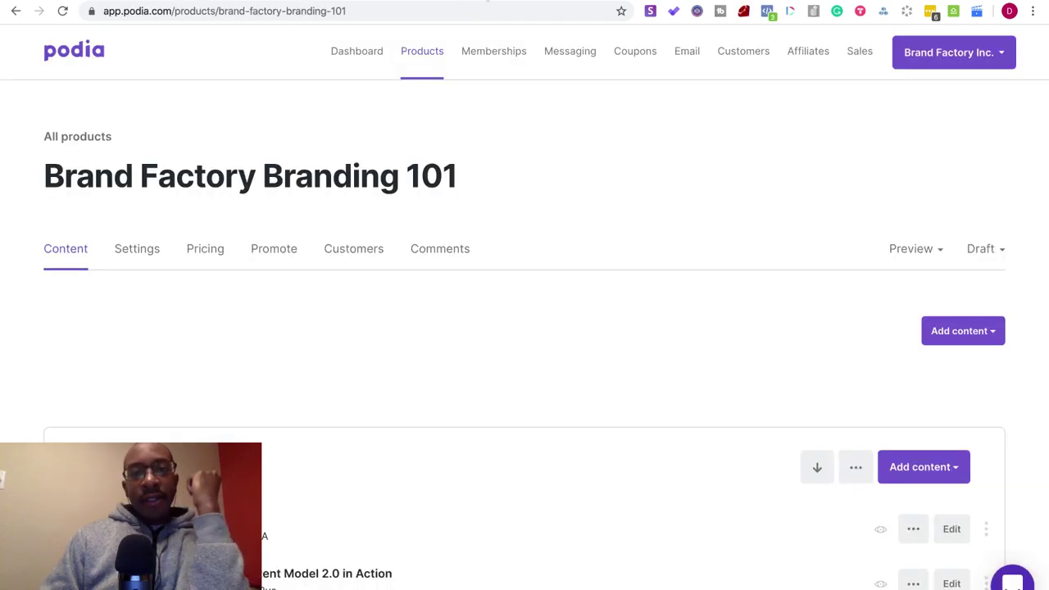
pyautogui.moveTo(491, 0)
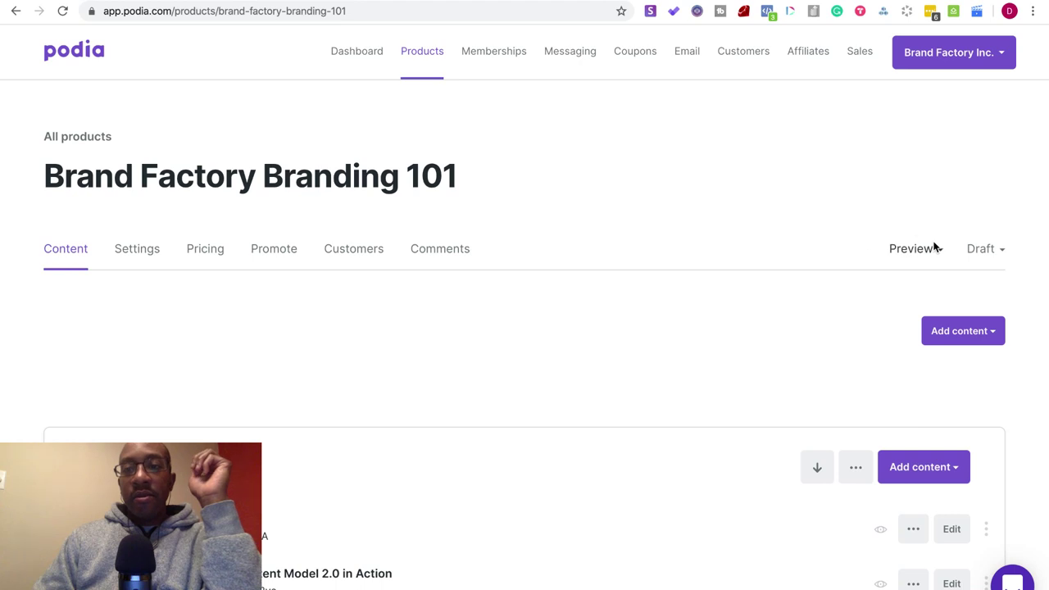
# - Change Branding 101's status from Draft to Pre-launch, then Published, and skip the promotion popup
pyautogui.click(984, 248)
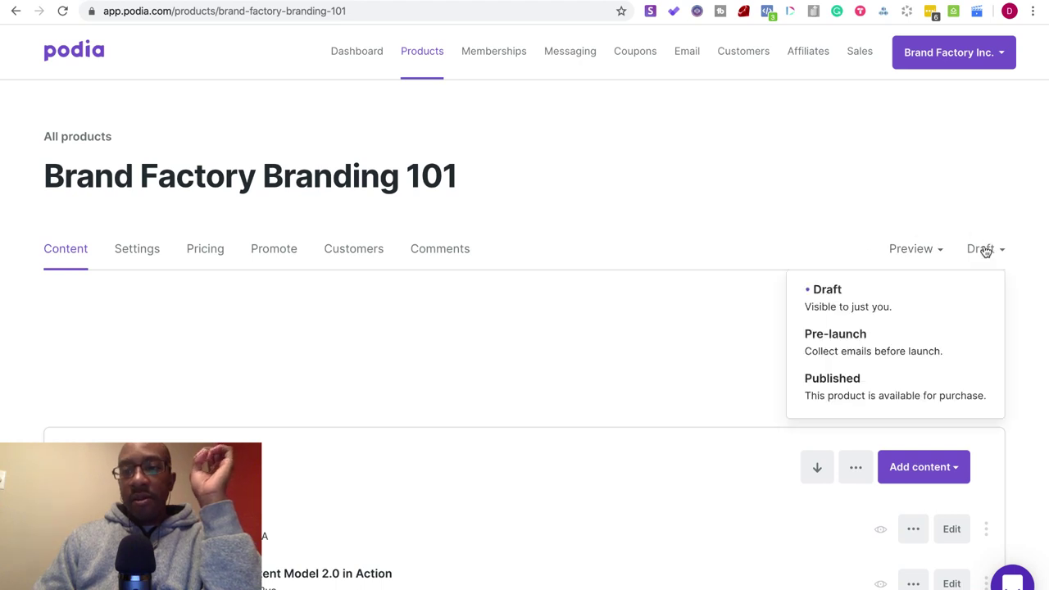
pyautogui.click(812, 350)
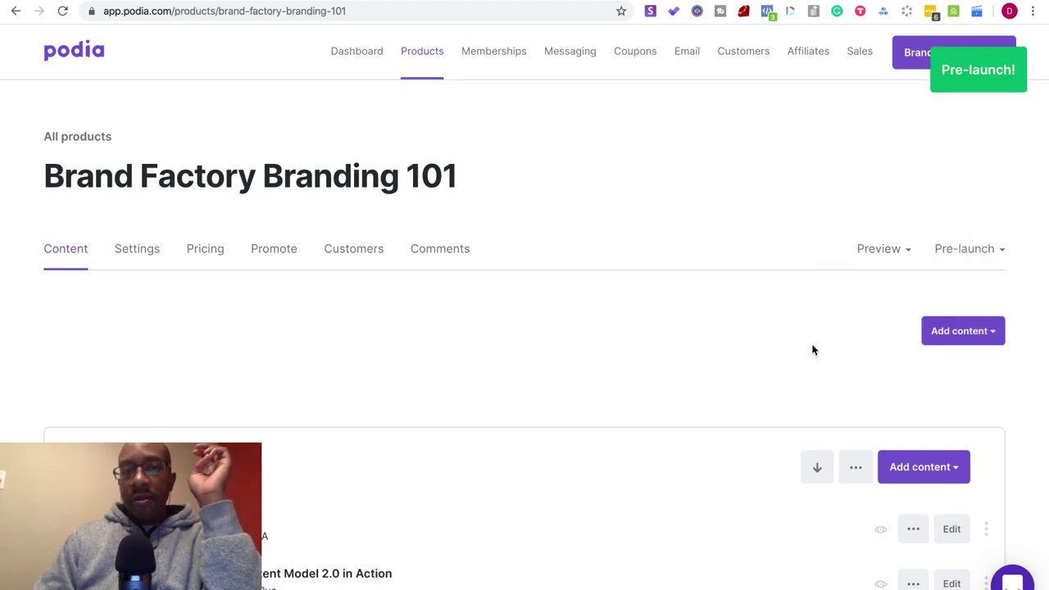
pyautogui.click(983, 249)
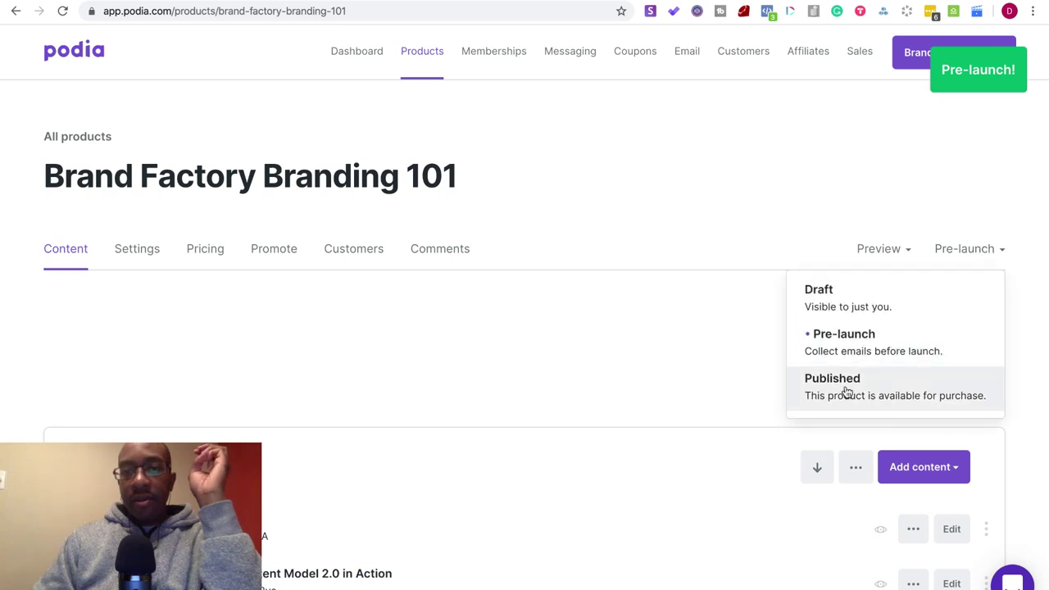
pyautogui.click(819, 377)
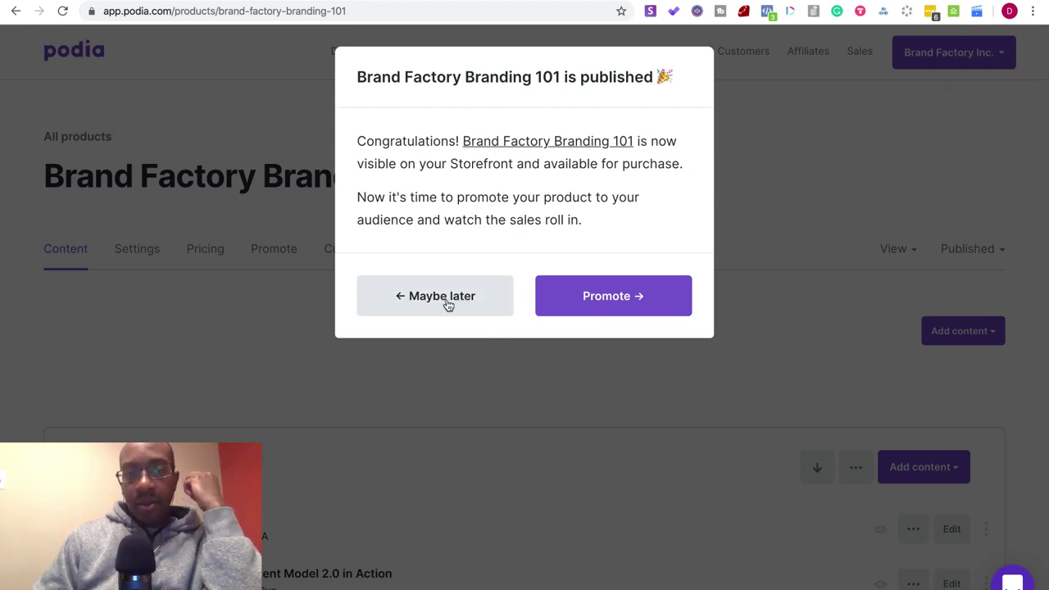
pyautogui.click(448, 303)
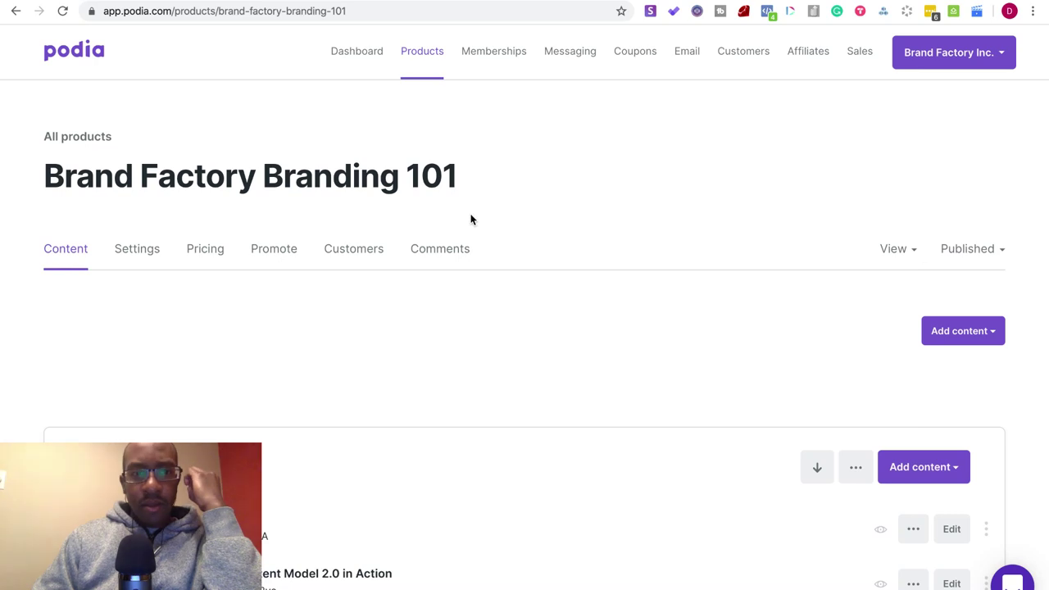
pyautogui.click(201, 252)
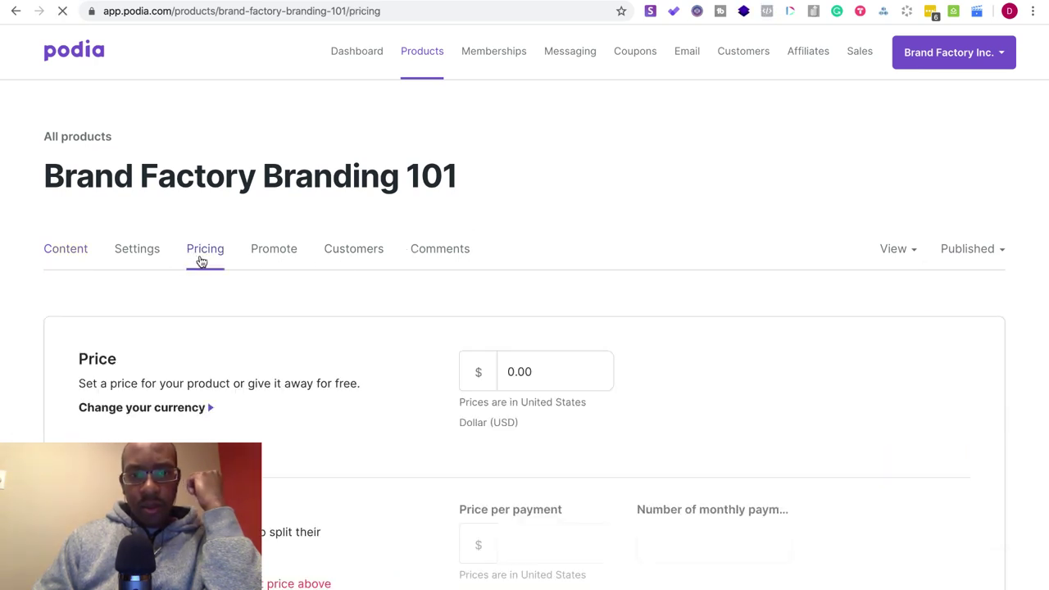
# - Replace the 0.00 course price with 750.00
pyautogui.scroll(-2, 202, 261)
pyautogui.scroll(-1, 202, 261)
pyautogui.scroll(-4, 202, 261)
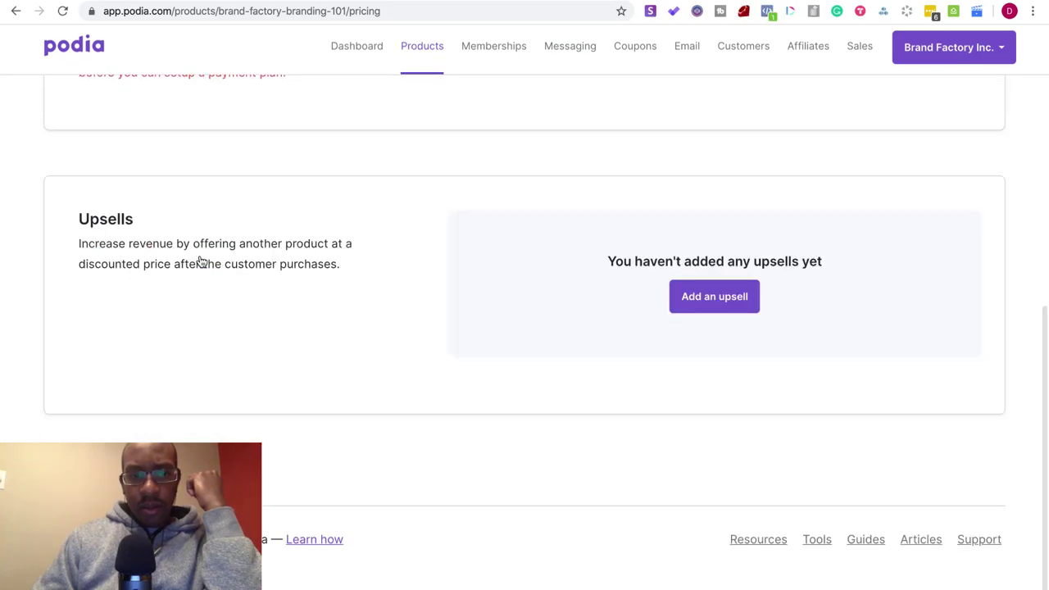
pyautogui.moveTo(557, 375); pyautogui.dragTo(480, 372)
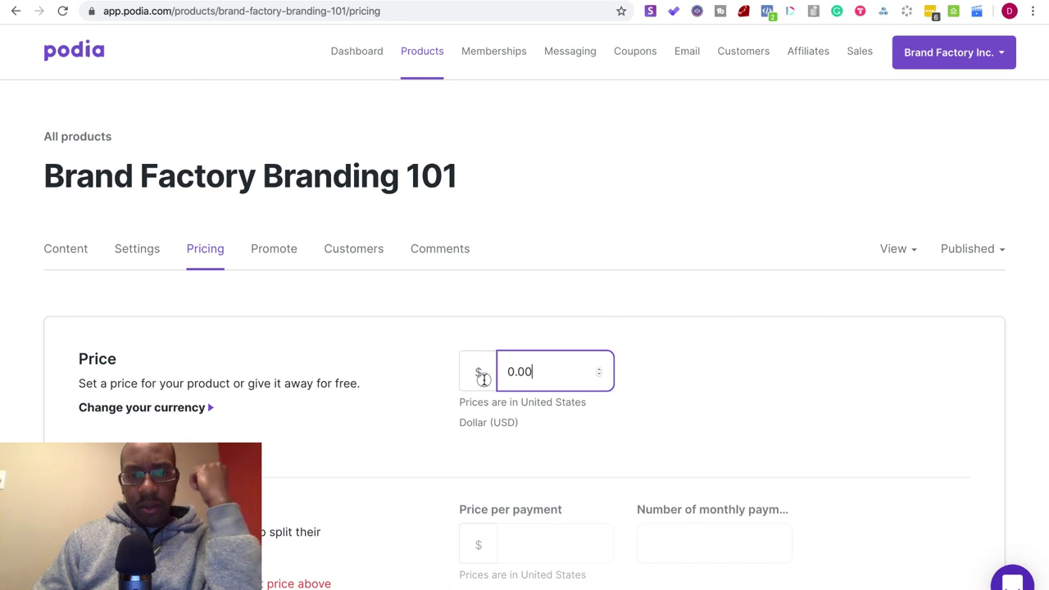
pyautogui.write('7')
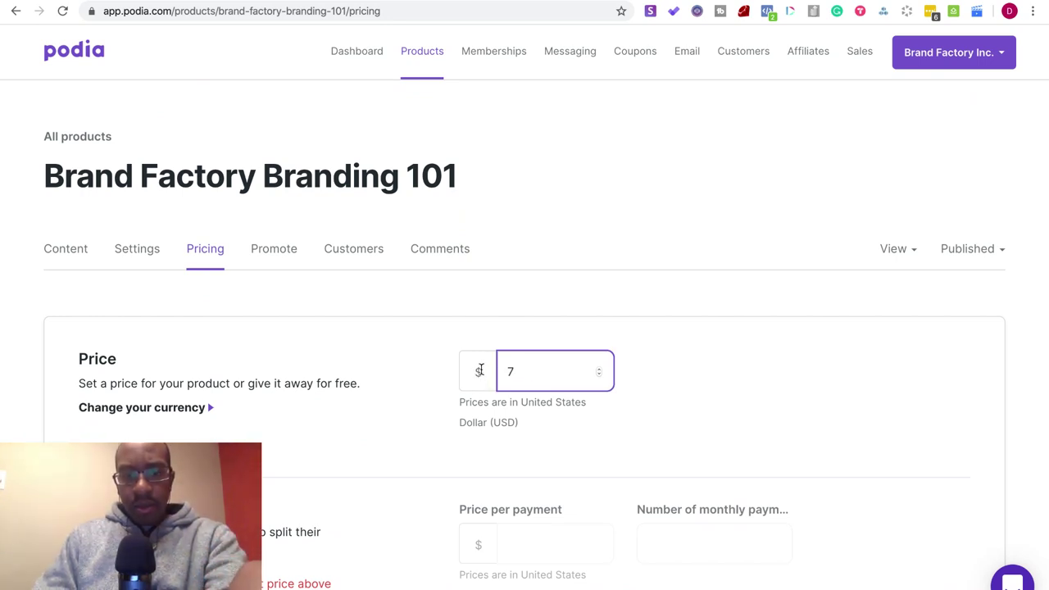
pyautogui.write('50.00')
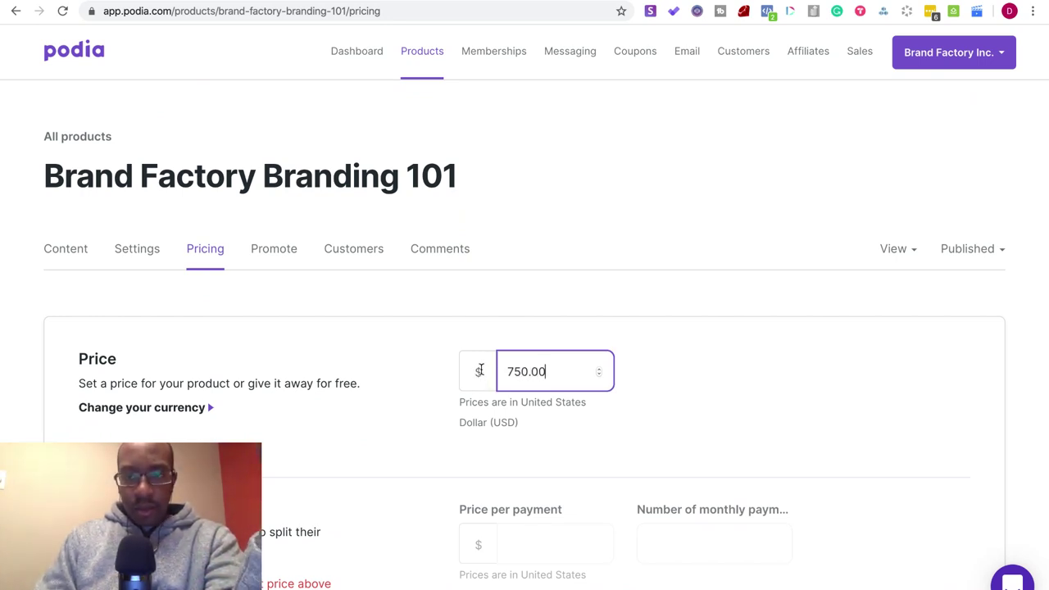
pyautogui.scroll(-6, 513, 397)
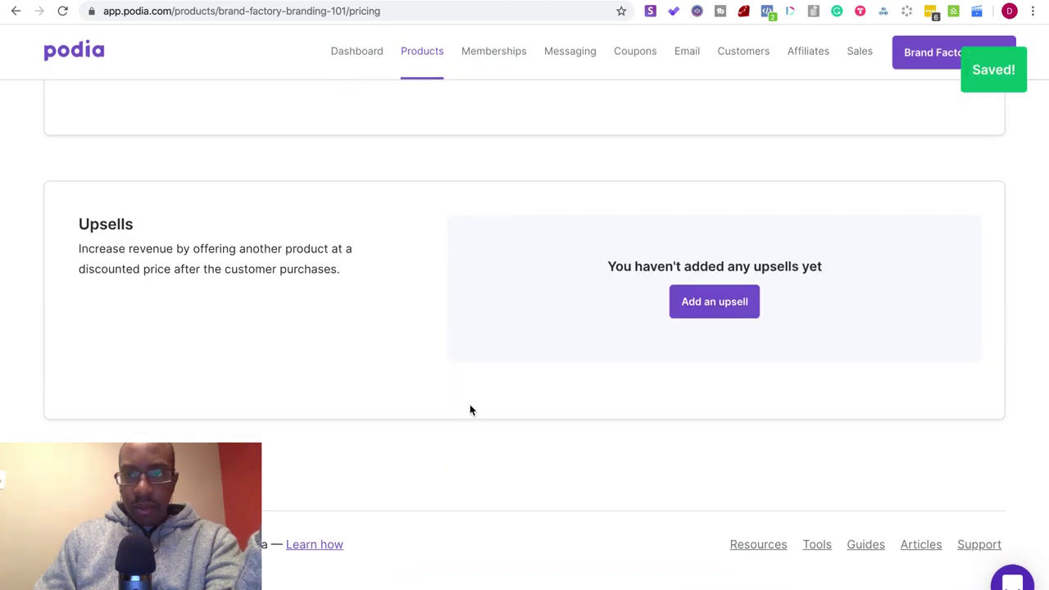
pyautogui.scroll(5, 469, 403)
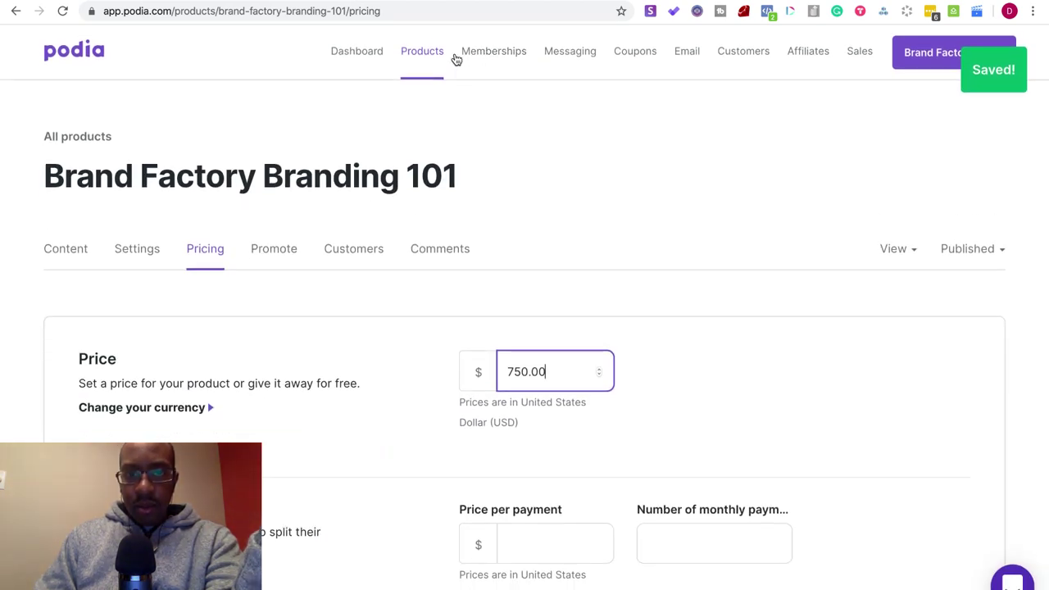
# - Open the Branding 101 course page in a new tab from the View menu
pyautogui.click(955, 251)
pyautogui.click(884, 249)
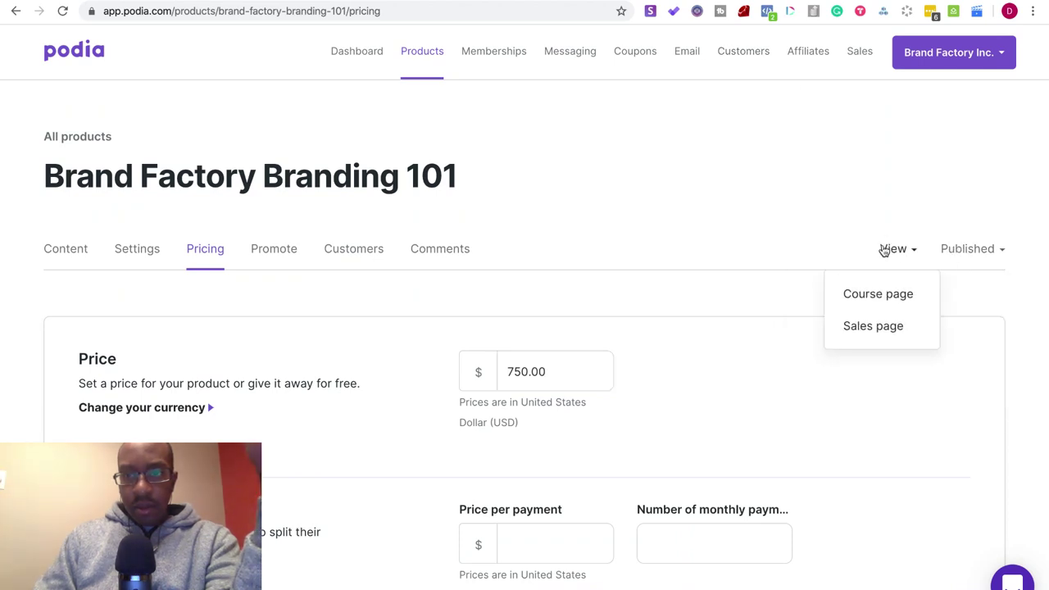
pyautogui.rightClick(866, 330)
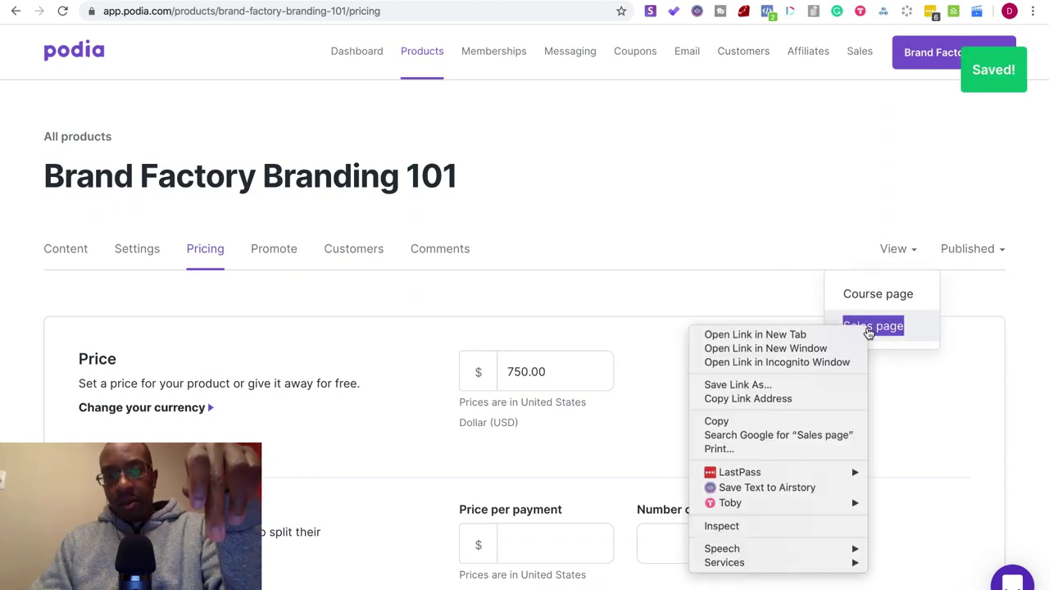
pyautogui.click(859, 320)
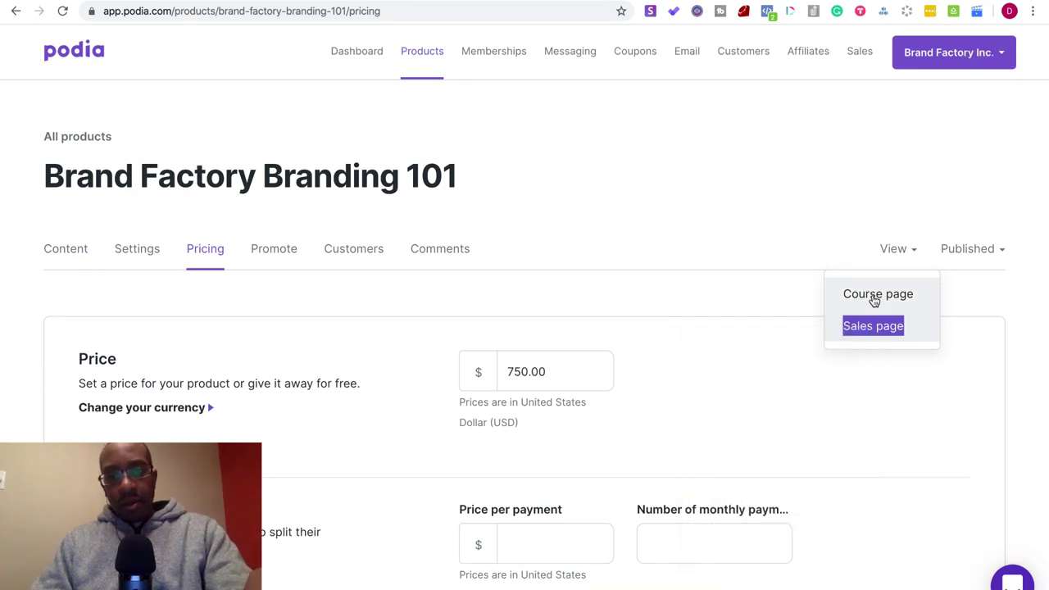
pyautogui.rightClick(873, 300)
pyautogui.click(754, 302)
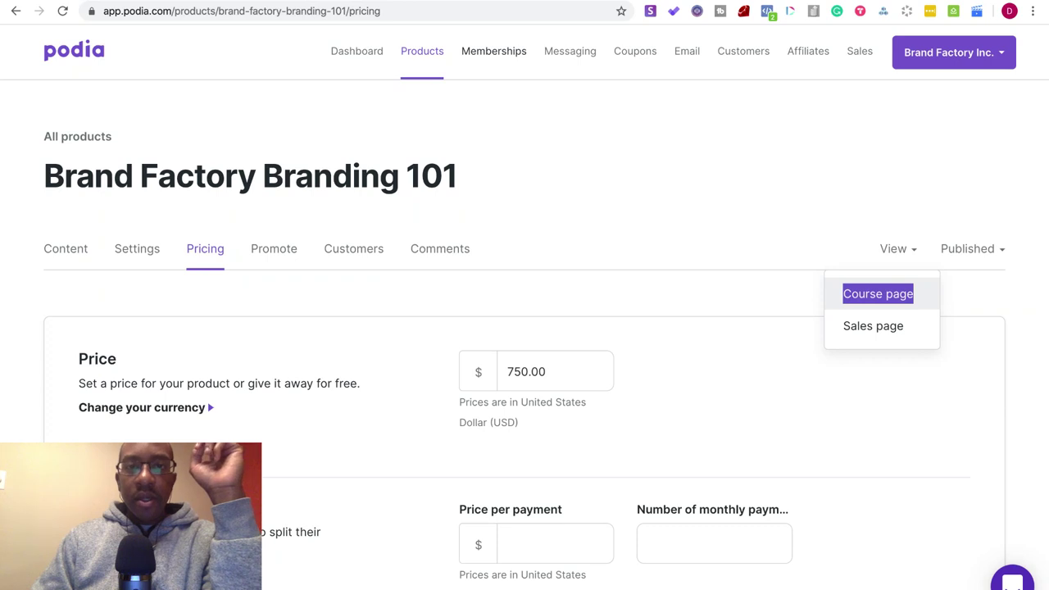
# - Review the public Branding 101 page offering Buy for $750, with all lessons locked
pyautogui.hotkey('ctrl', 'Tab')
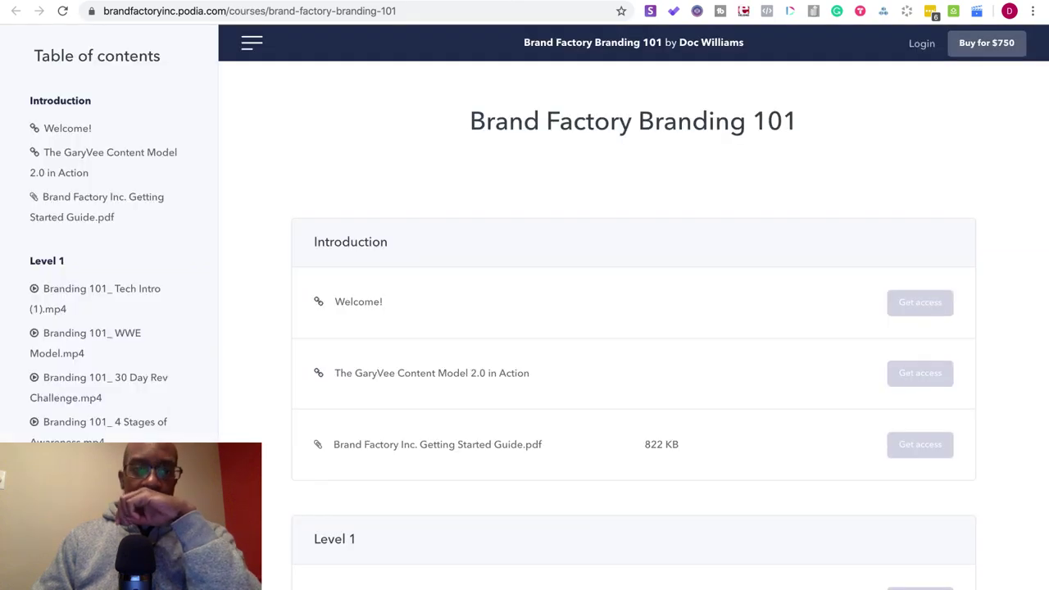
pyautogui.scroll(-15, 399, 321)
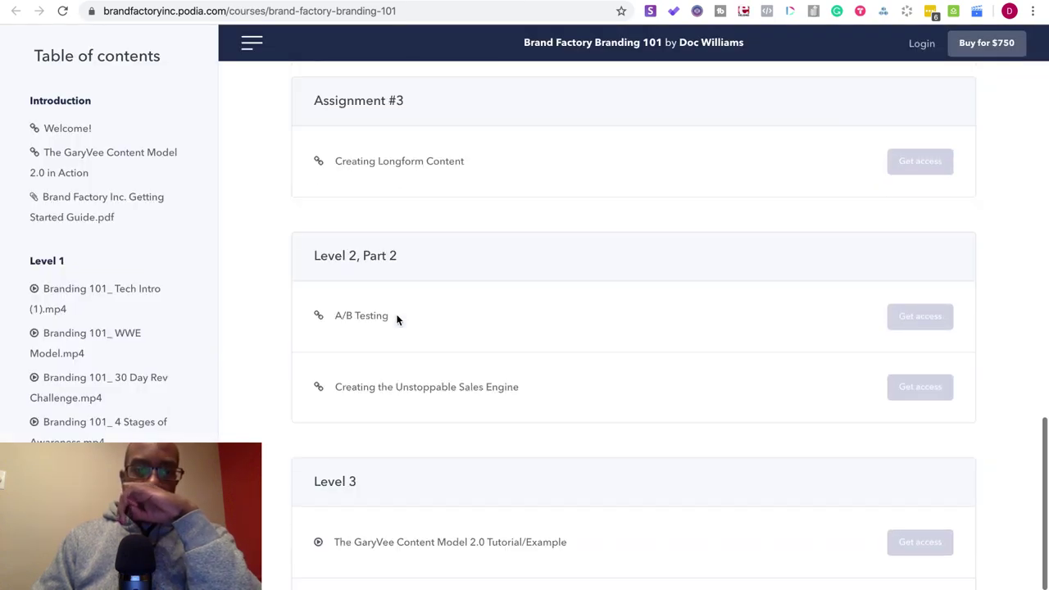
pyautogui.scroll(15, 396, 319)
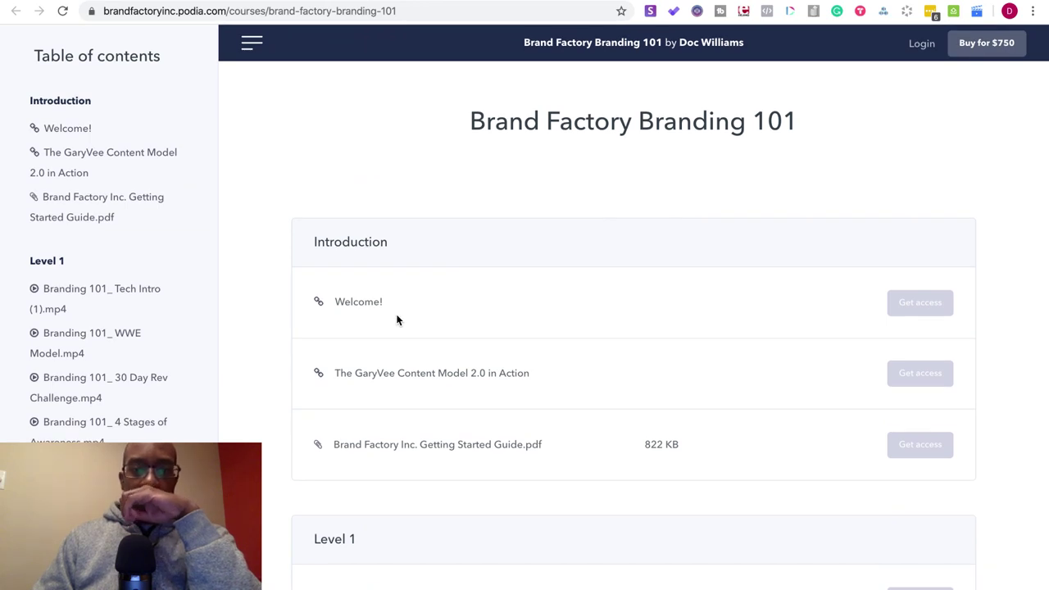
pyautogui.scroll(-2, 396, 320)
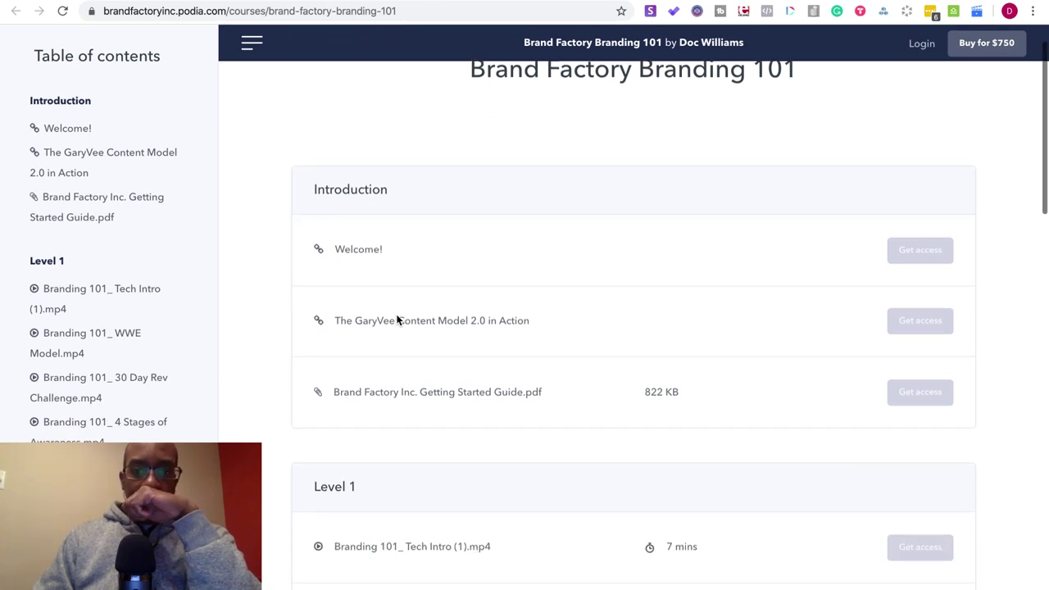
pyautogui.scroll(2, 397, 319)
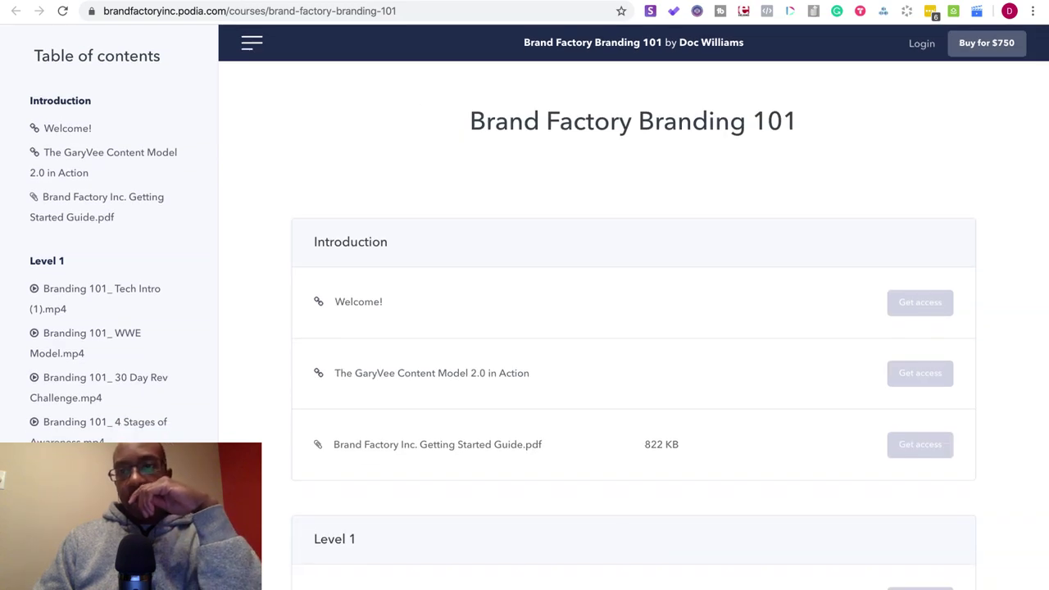
# - Open Branding 101's empty Customers list and its enroll-a-customer dialog, then a new Chrome tab
pyautogui.hotkey('ctrl', 't')
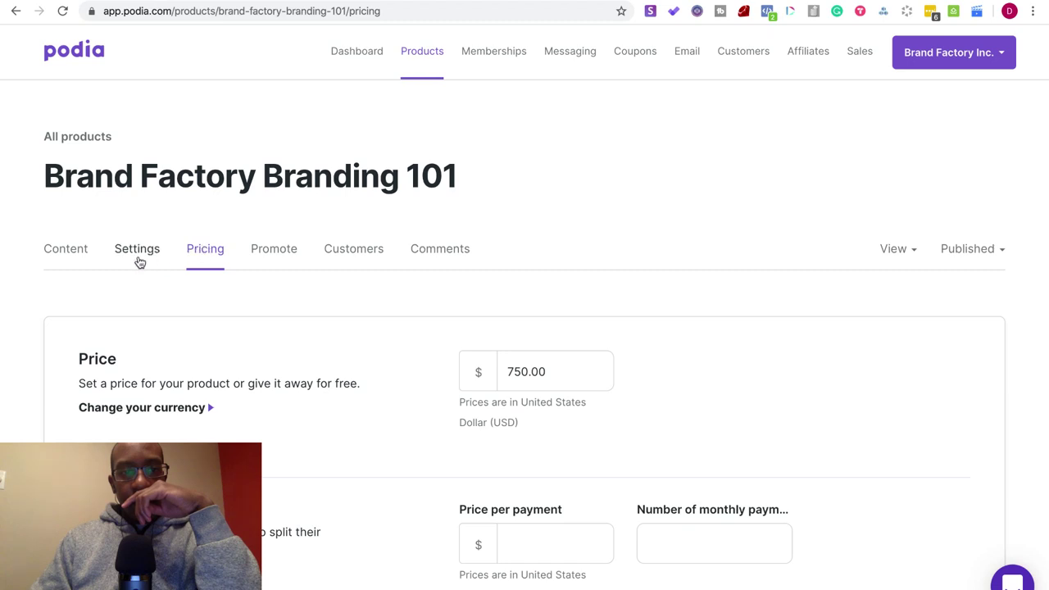
pyautogui.click(341, 257)
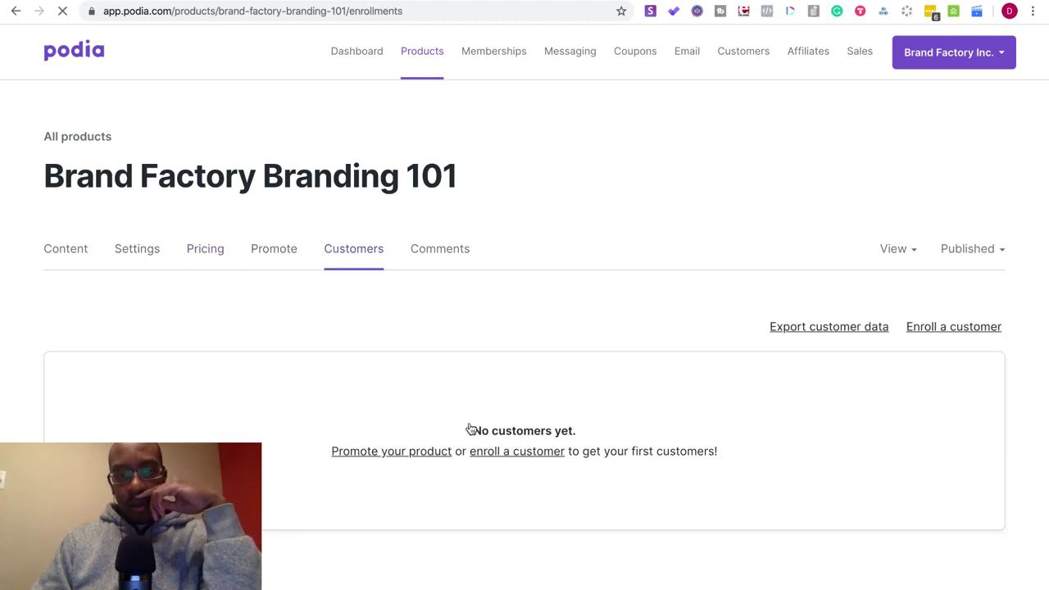
pyautogui.click(506, 455)
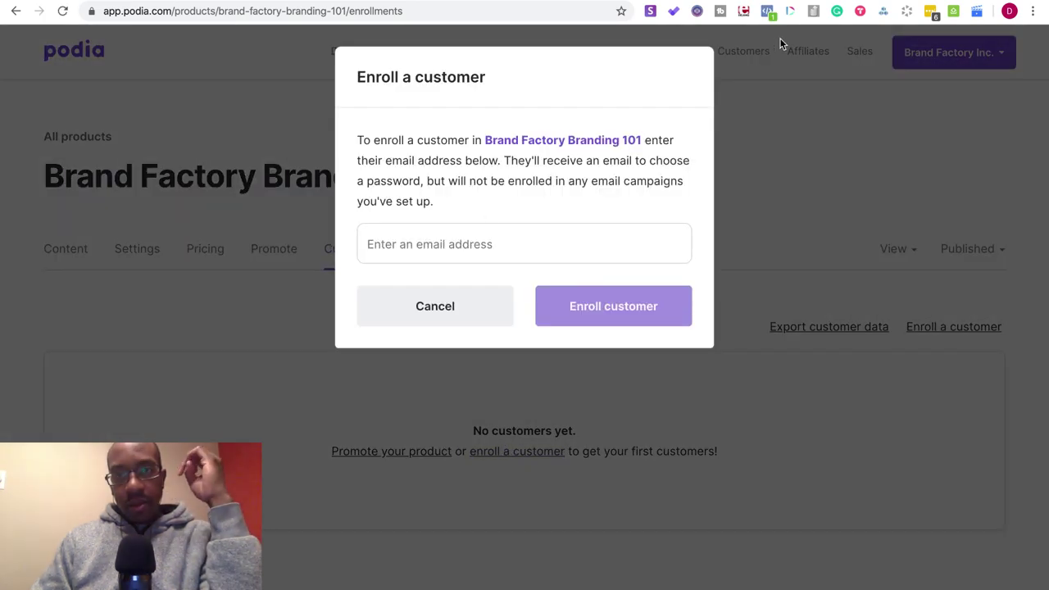
pyautogui.hotkey('ctrl', 't')
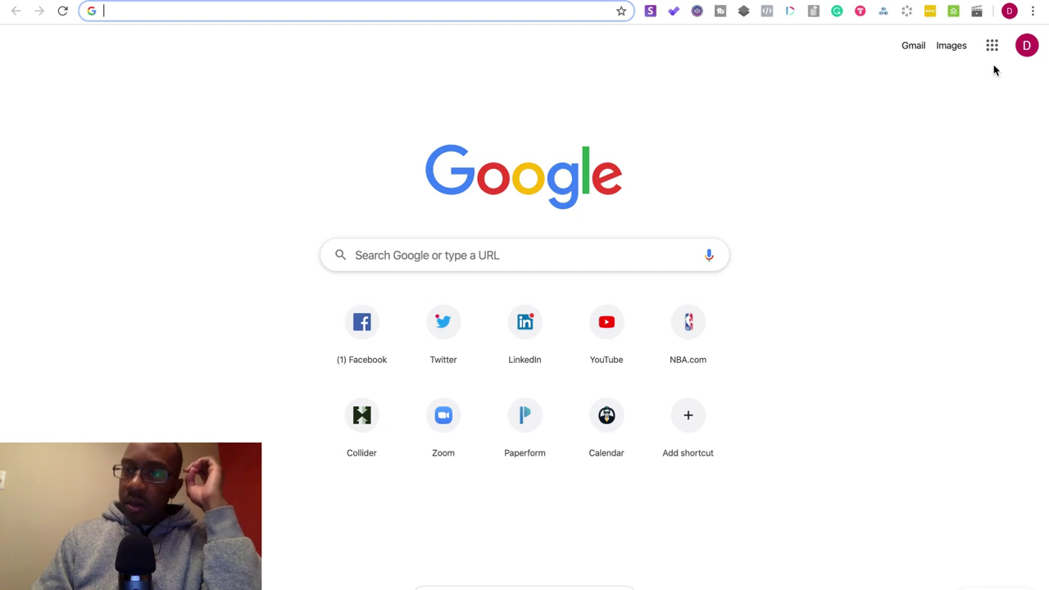
# - Open Gmail and search the mailbox for the contact's suggested e-mail address
pyautogui.click(908, 49)
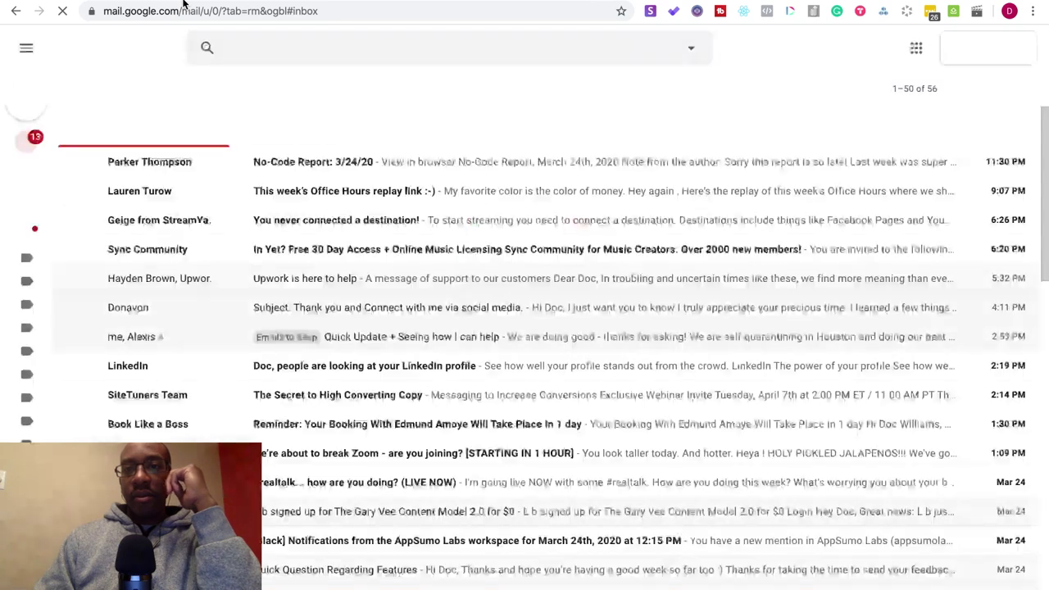
pyautogui.click(236, 46)
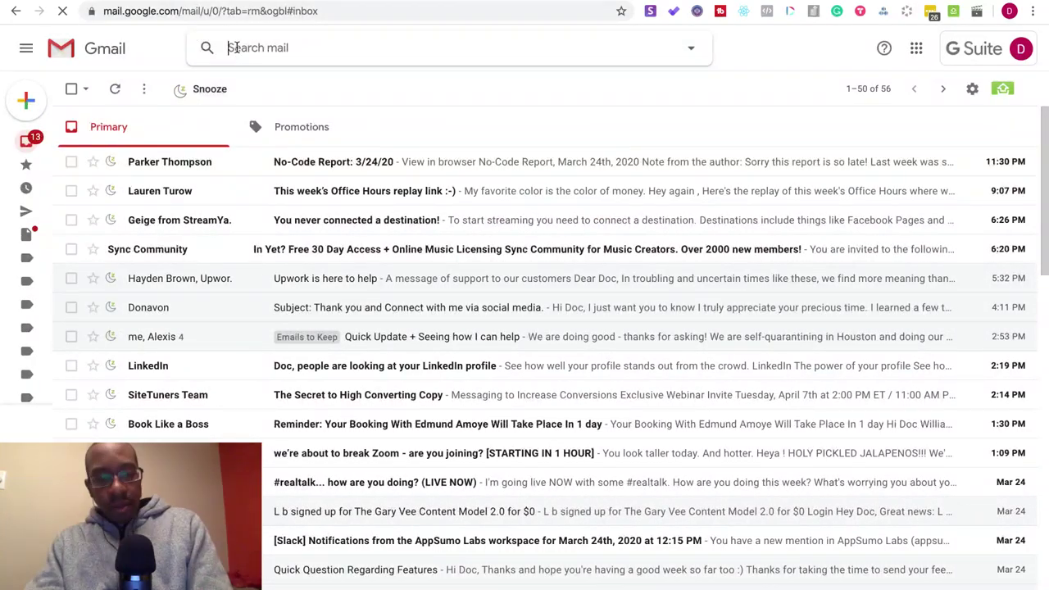
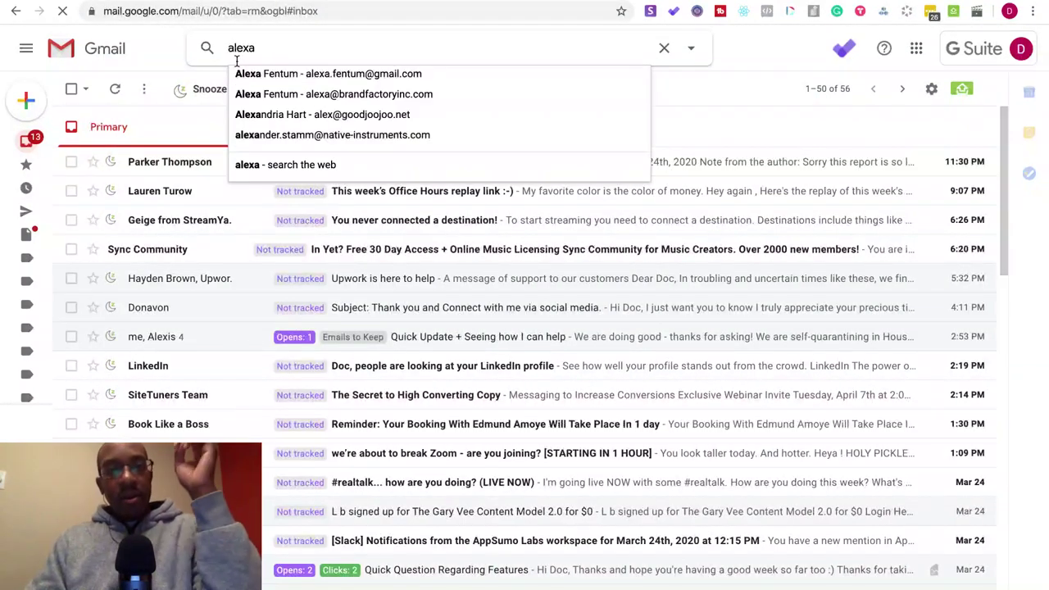
pyautogui.click(261, 73)
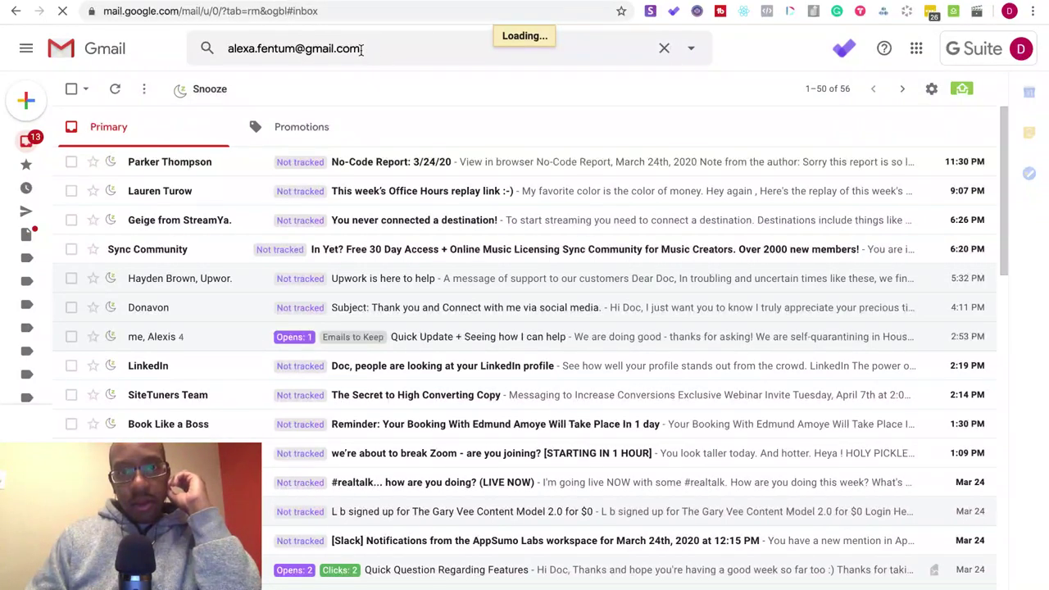
# - Copy the contact's e-mail from Gmail's search box and enroll it as a Branding 101 customer
pyautogui.click(228, 49)
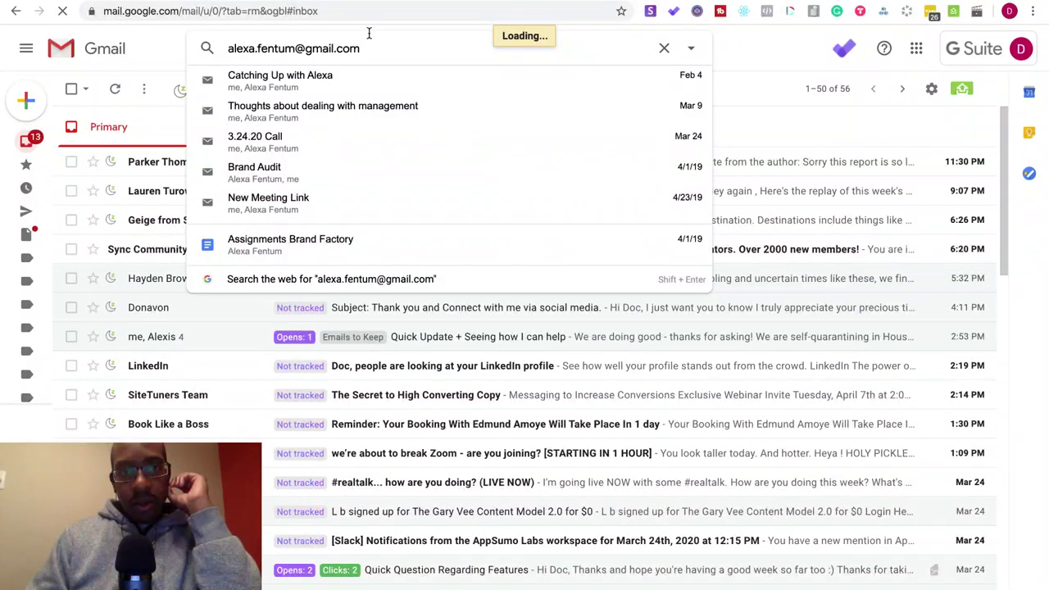
pyautogui.moveTo(358, 49); pyautogui.dragTo(225, 51)
pyautogui.hotkey('ctrl', 'c')
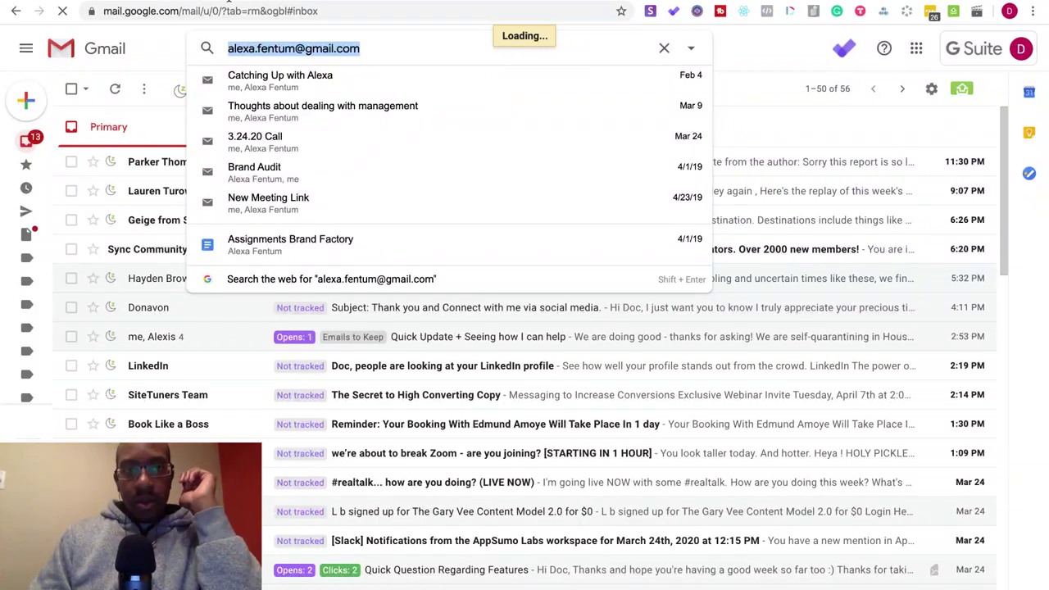
pyautogui.hotkey('ctrl', 'Tab')
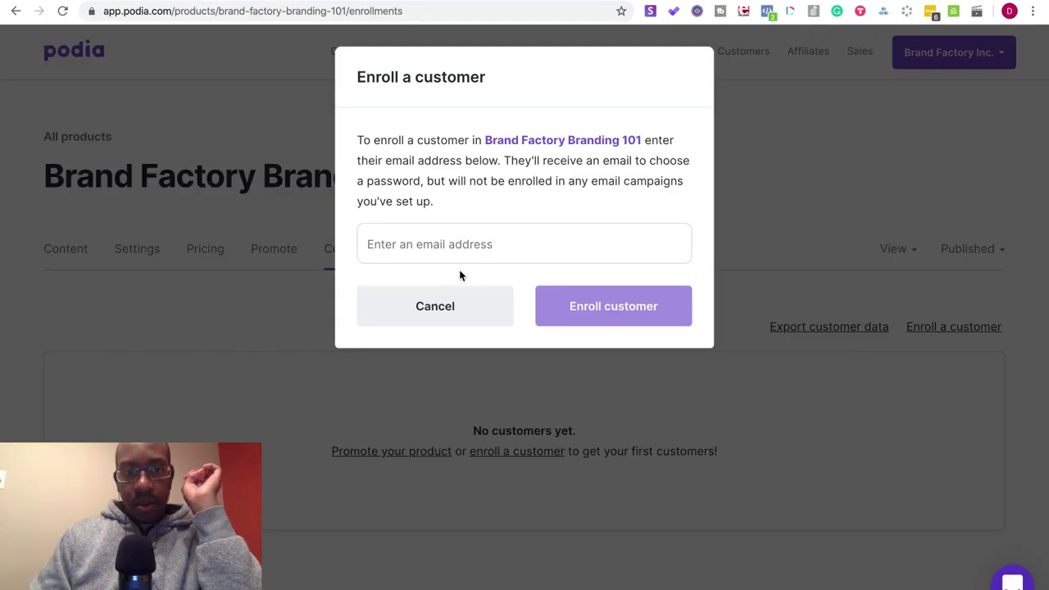
pyautogui.click(457, 244)
pyautogui.hotkey('ctrl', 'v')
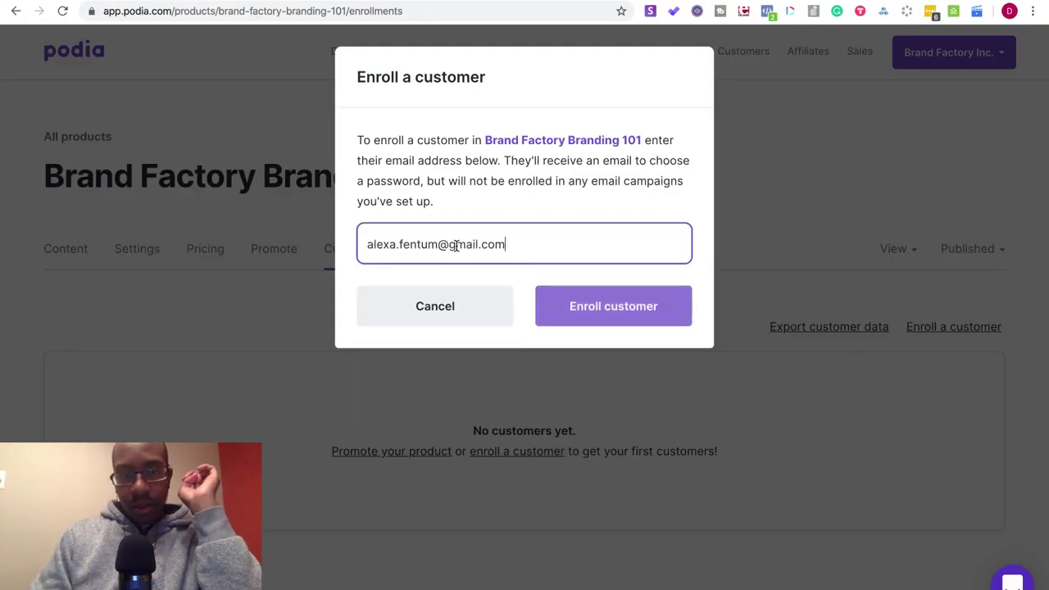
pyautogui.click(561, 304)
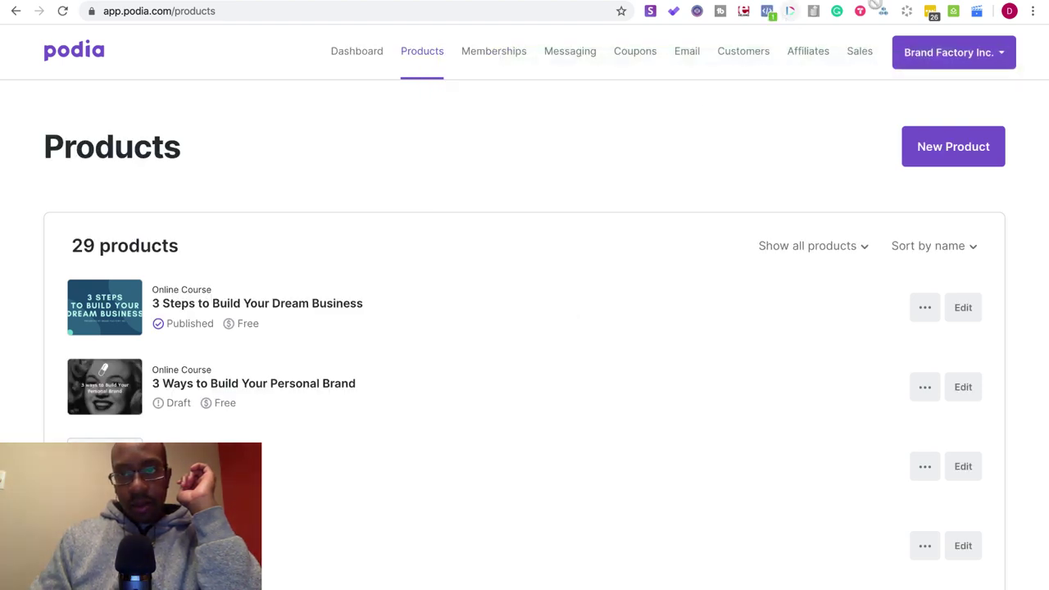
pyautogui.hotkey('ctrl', 'Tab')
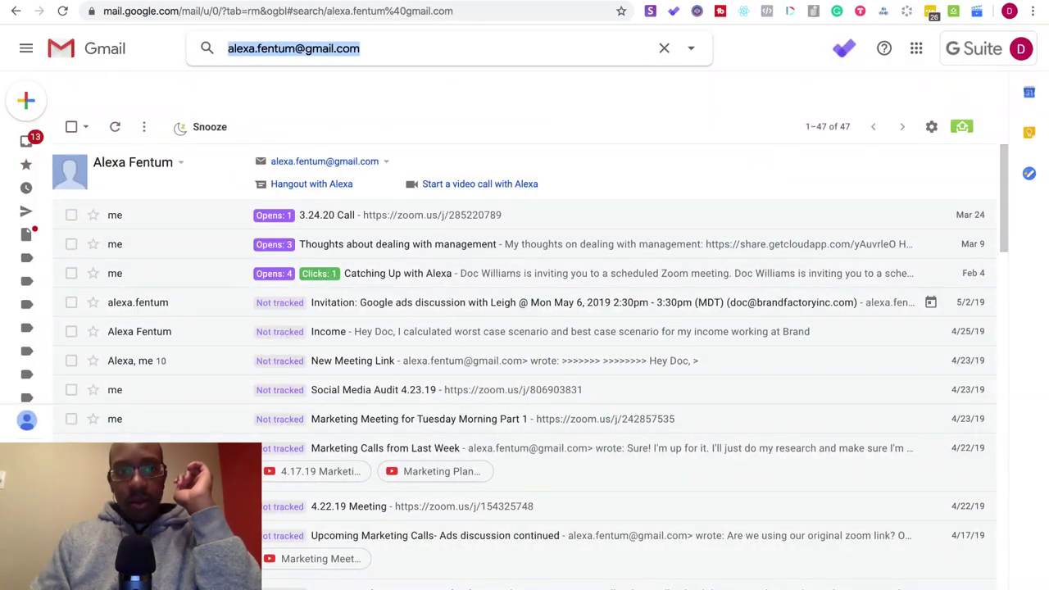
# - Insert "Creating website for Build with me | Carrd + Notion" as the first project list entry
pyautogui.hotkey('ctrl', 'Tab')
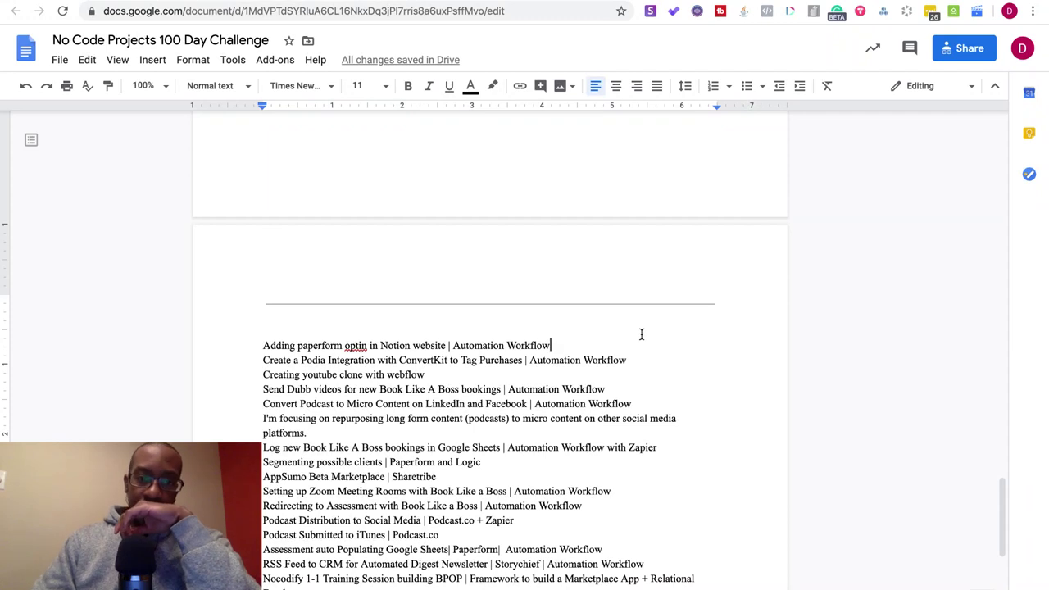
pyautogui.click(262, 345)
pyautogui.press('Return')
pyautogui.click(261, 345)
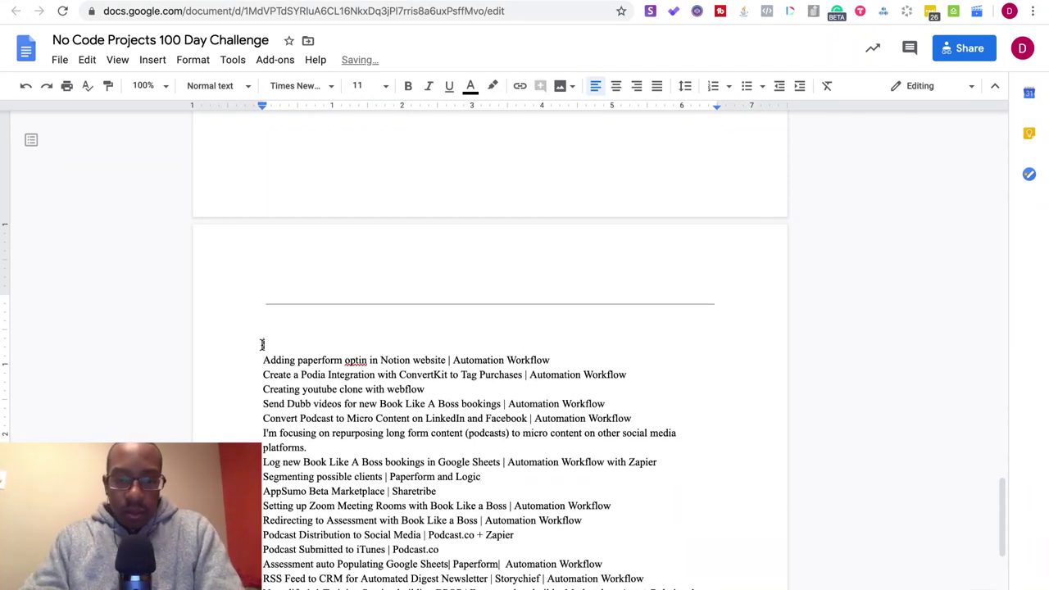
pyautogui.write('Creating website for')
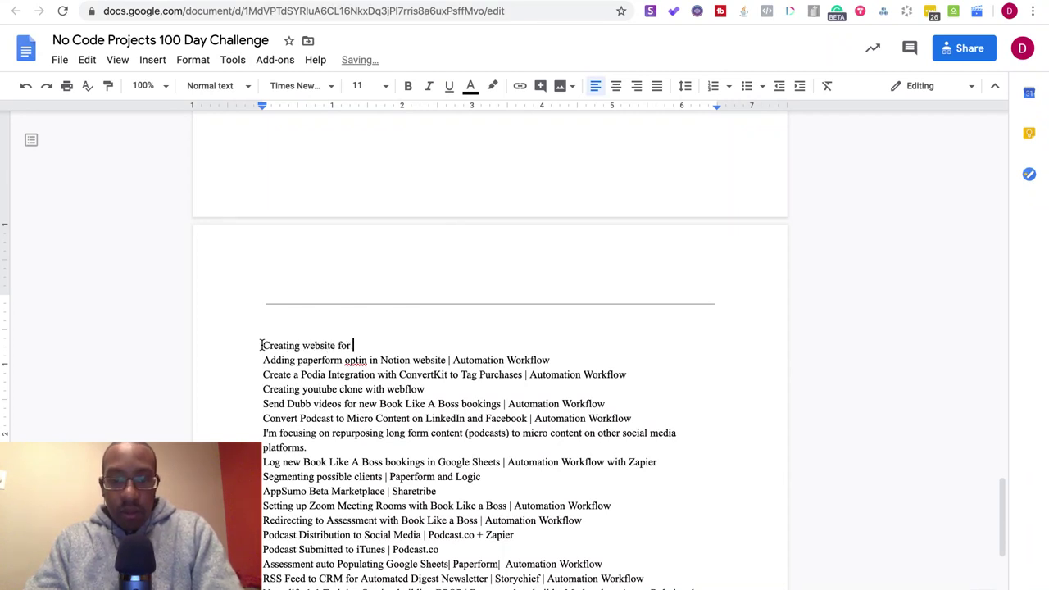
pyautogui.write('Build with ')
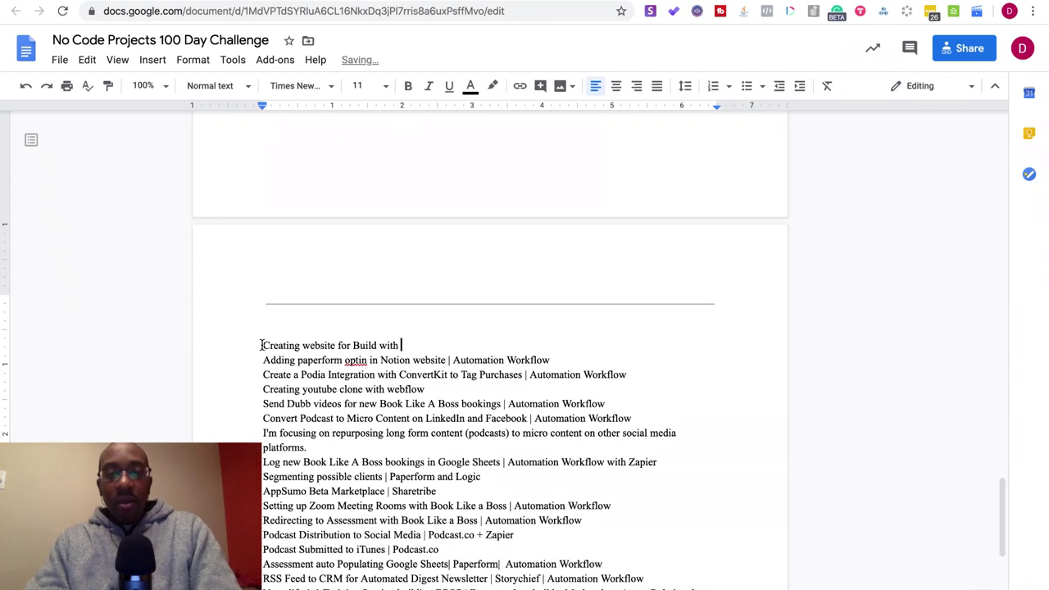
pyautogui.write('me | Carrd +')
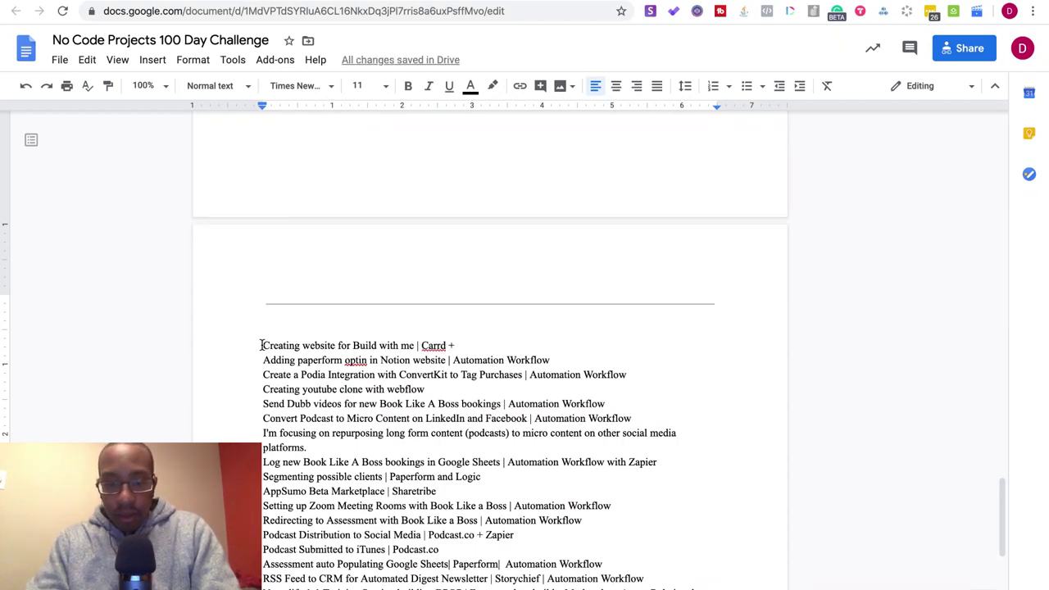
pyautogui.write('Notion')
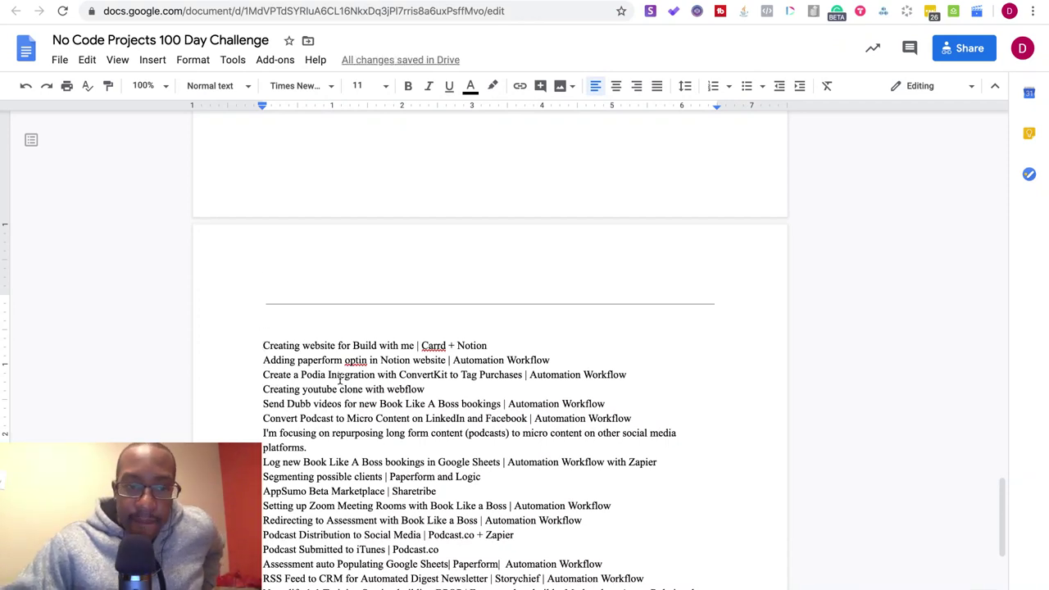
pyautogui.scroll(-5, 339, 377)
pyautogui.scroll(20, 339, 377)
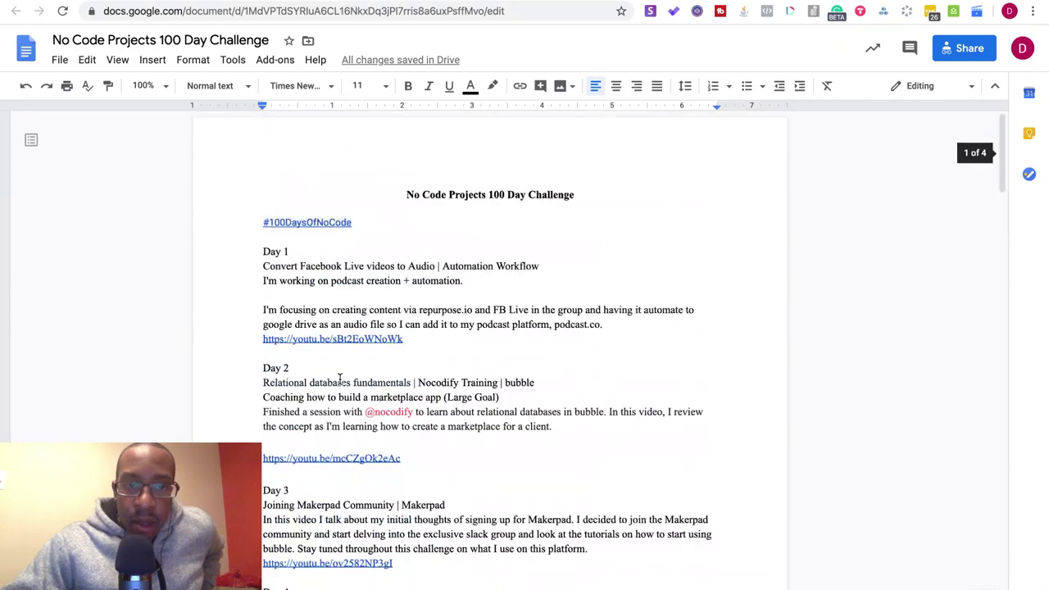
pyautogui.scroll(-20, 339, 378)
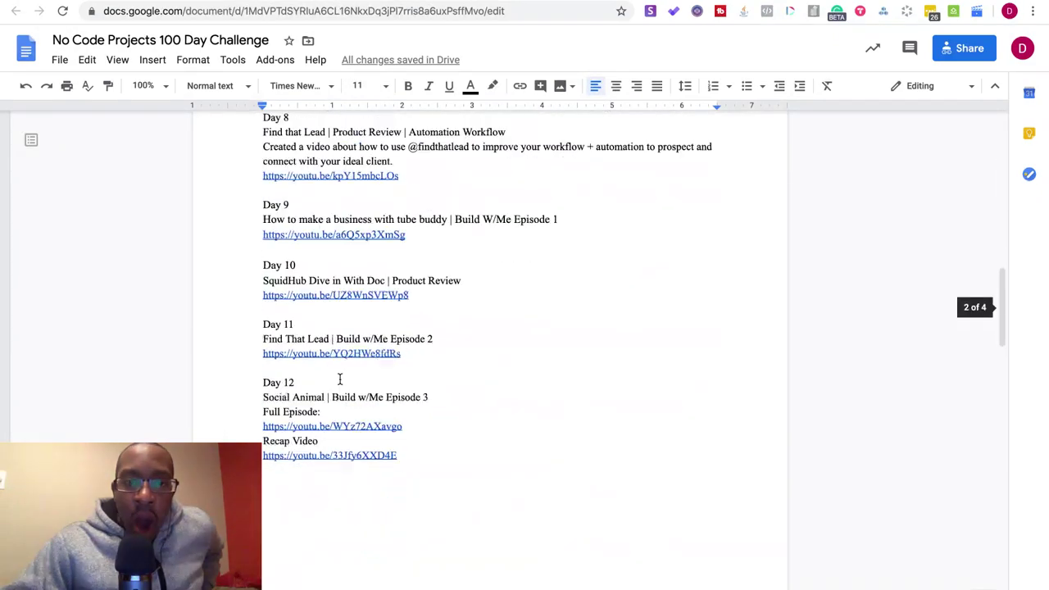
pyautogui.scroll(5, 339, 378)
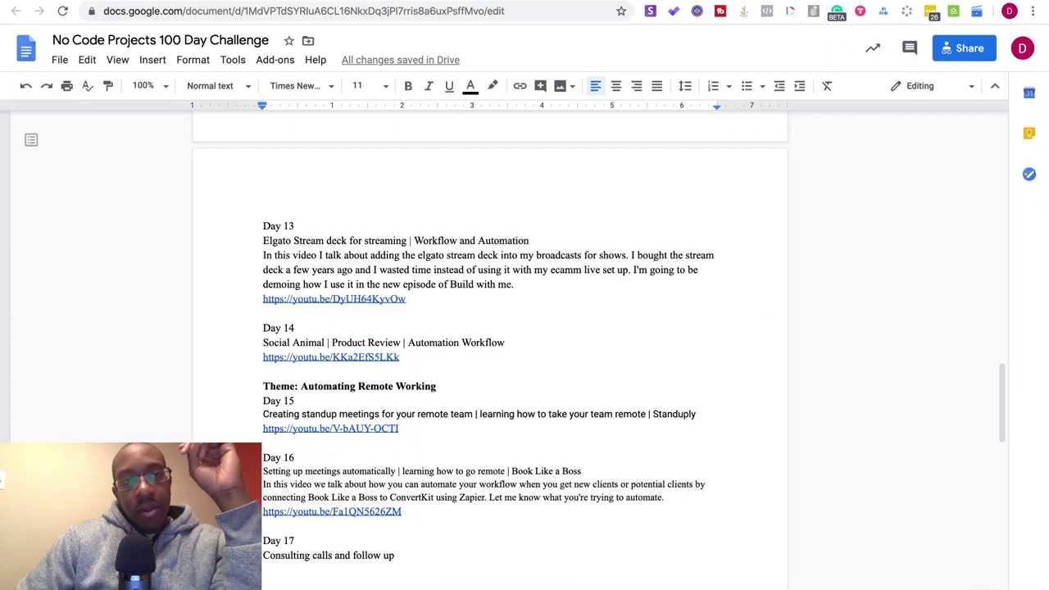
pyautogui.hotkey('ctrl', 'Tab')
# - Open the Podia+creation episode page from the Build With Me list
pyautogui.scroll(-3, 316, 328)
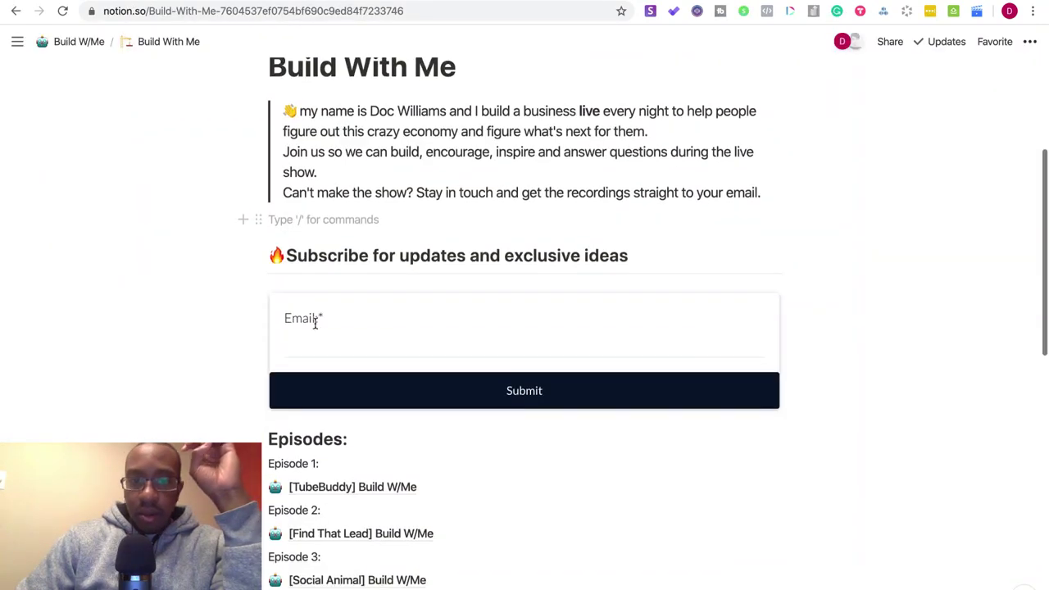
pyautogui.scroll(-2, 314, 323)
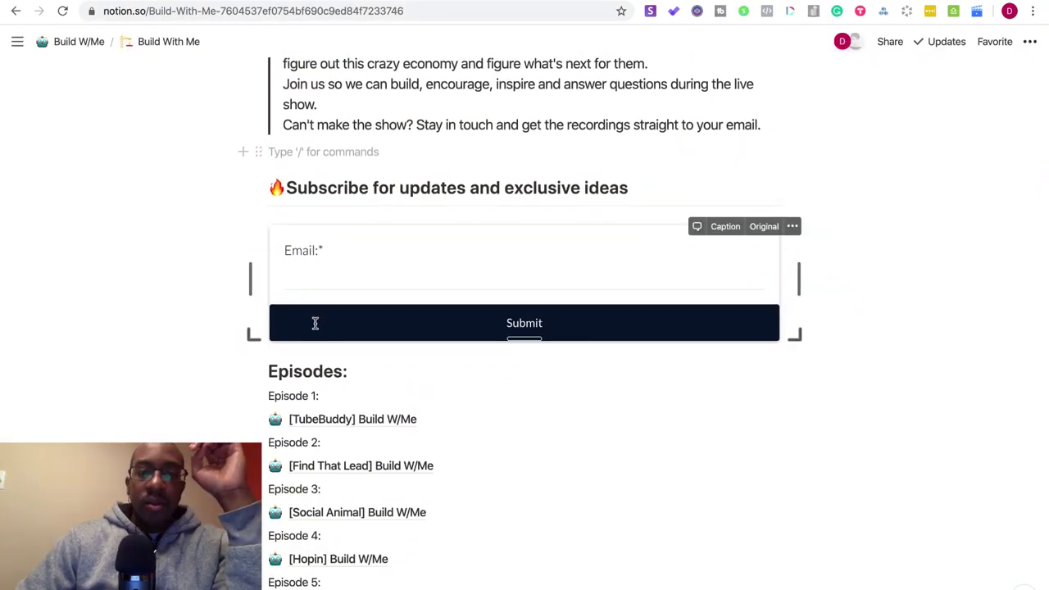
pyautogui.scroll(-10, 315, 323)
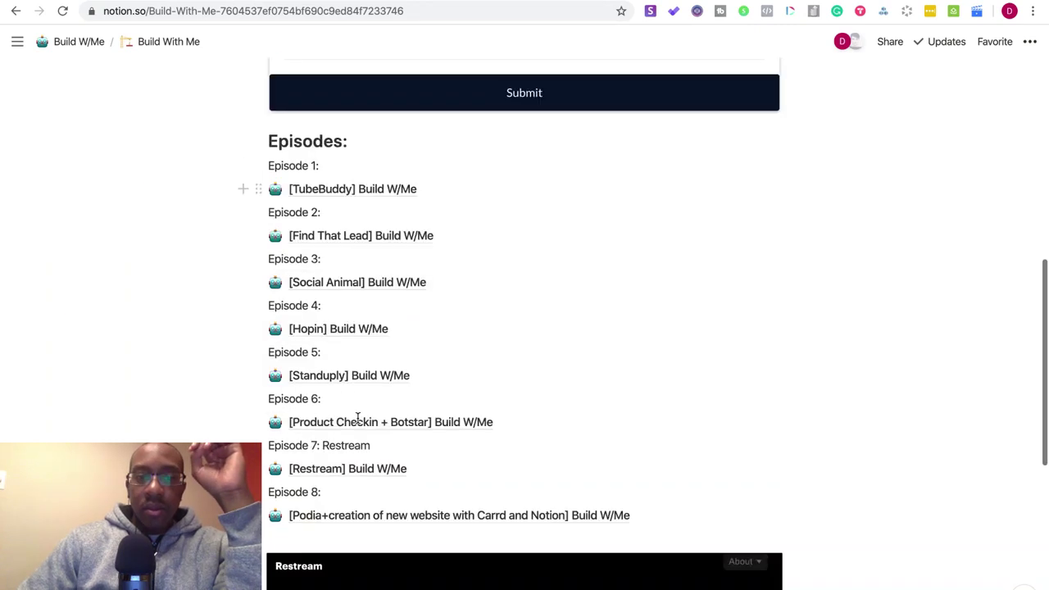
pyautogui.scroll(-1, 358, 418)
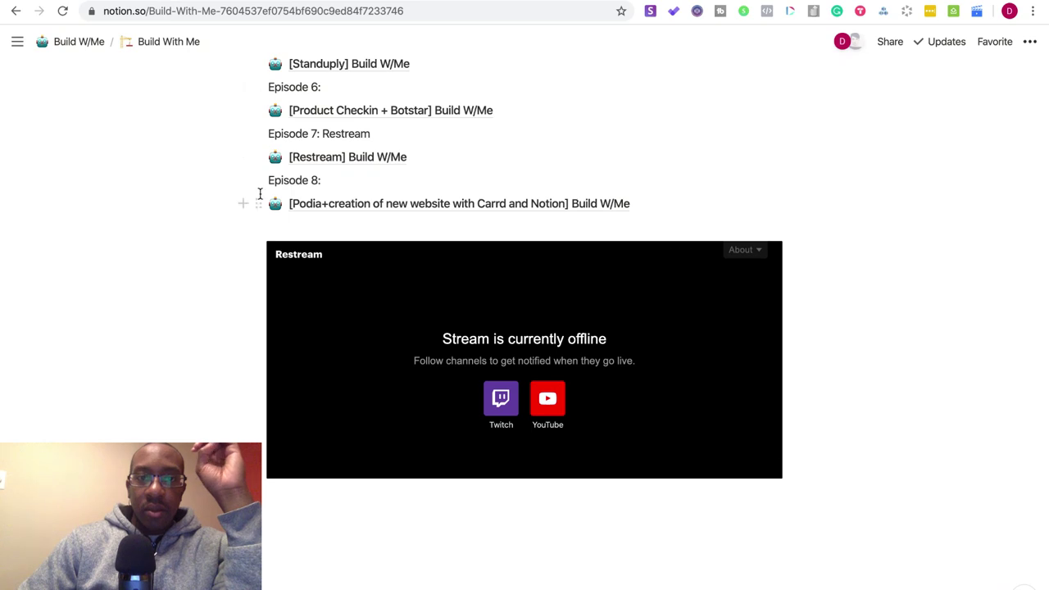
pyautogui.click(345, 205)
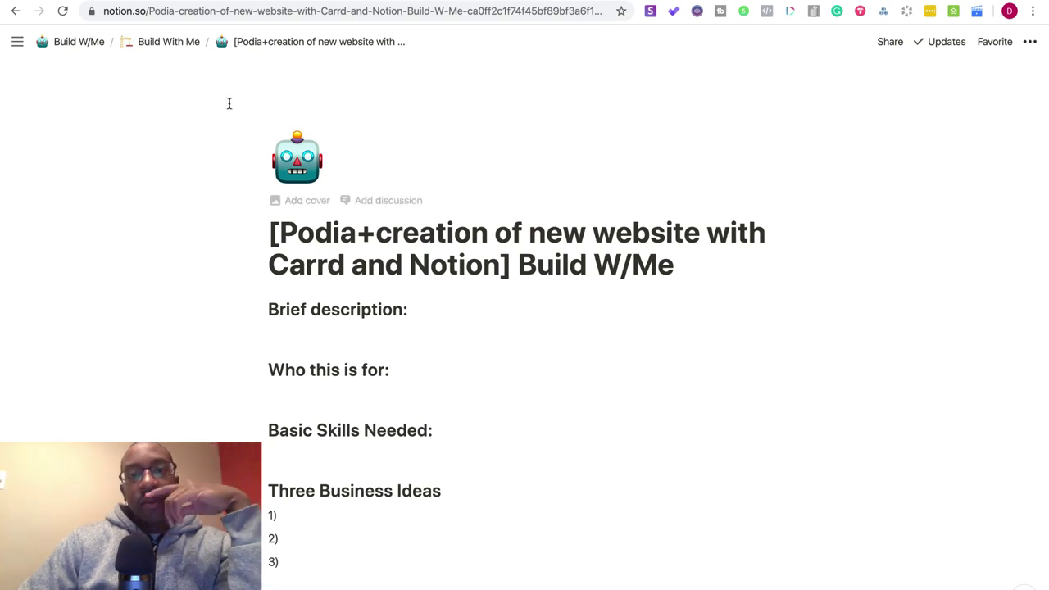
# - Add empty lines between Step 3 and Add Video
pyautogui.scroll(-5, 398, 299)
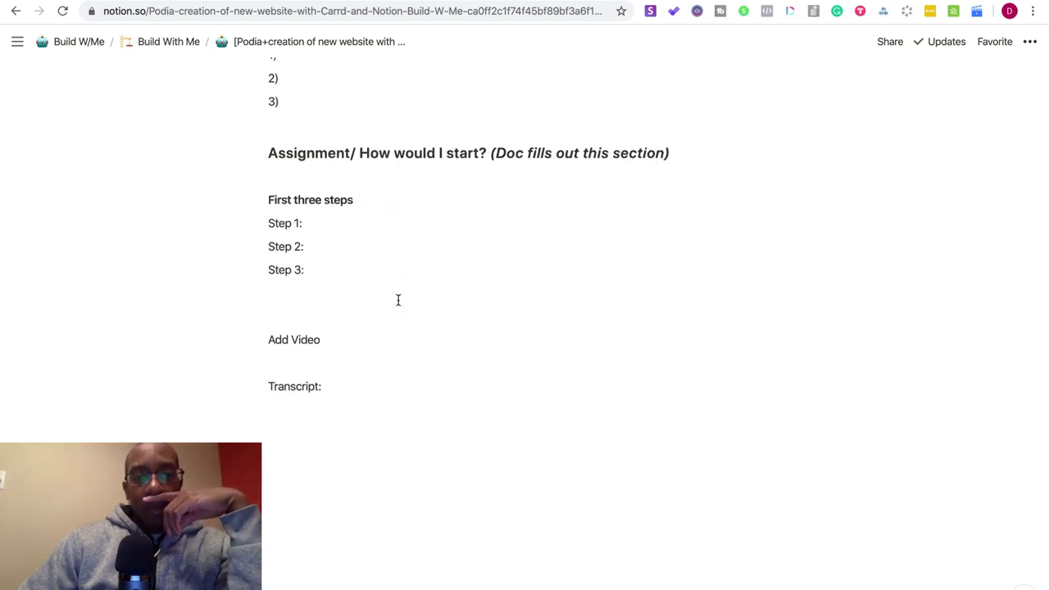
pyautogui.click(301, 313)
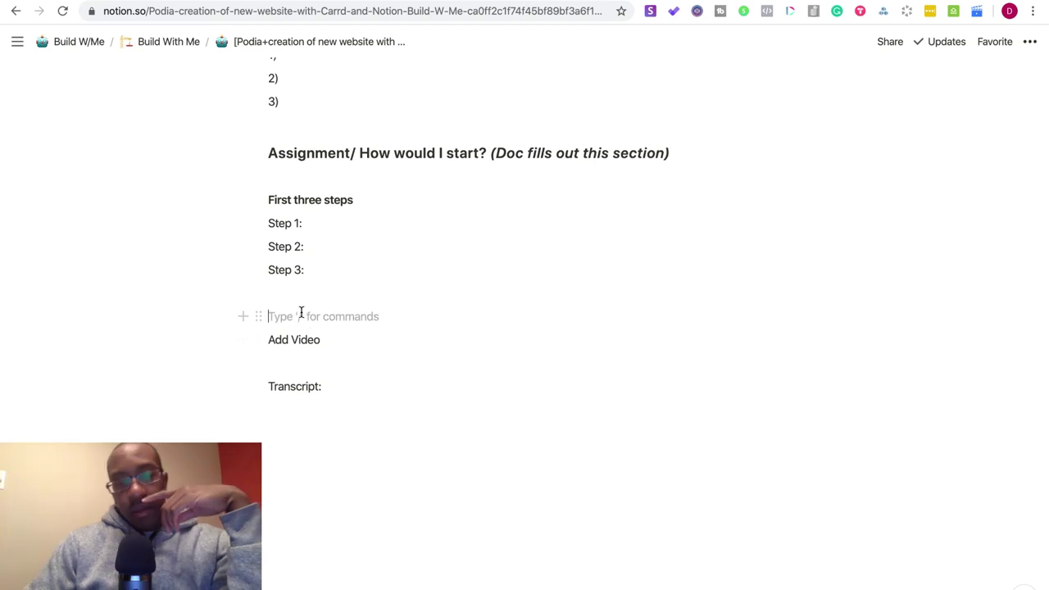
pyautogui.press('Return')
pyautogui.press('Return')
pyautogui.click(301, 312)
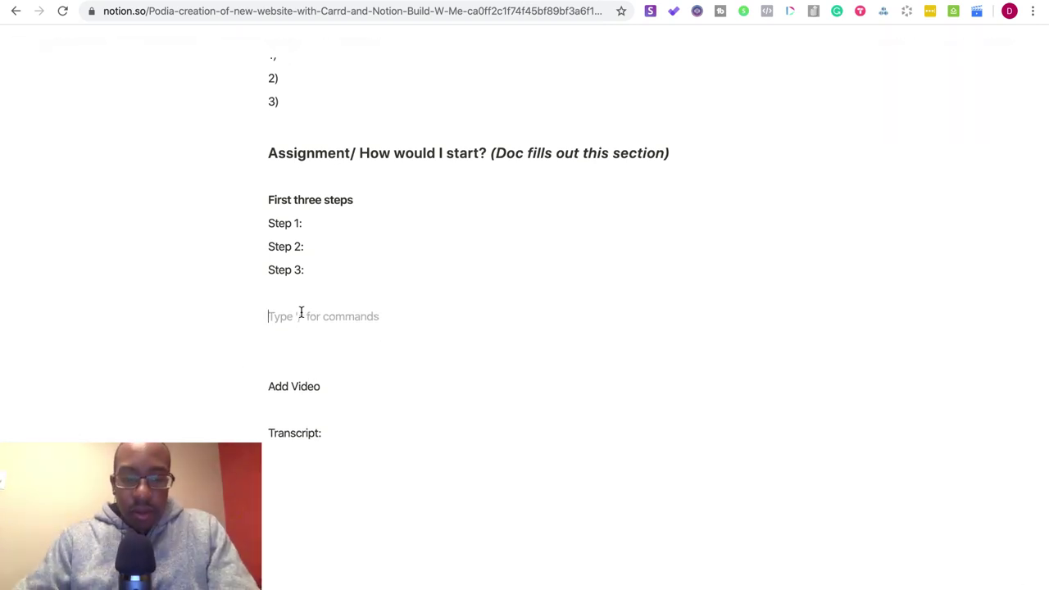
pyautogui.write('W')
pyautogui.press('BackSpace')
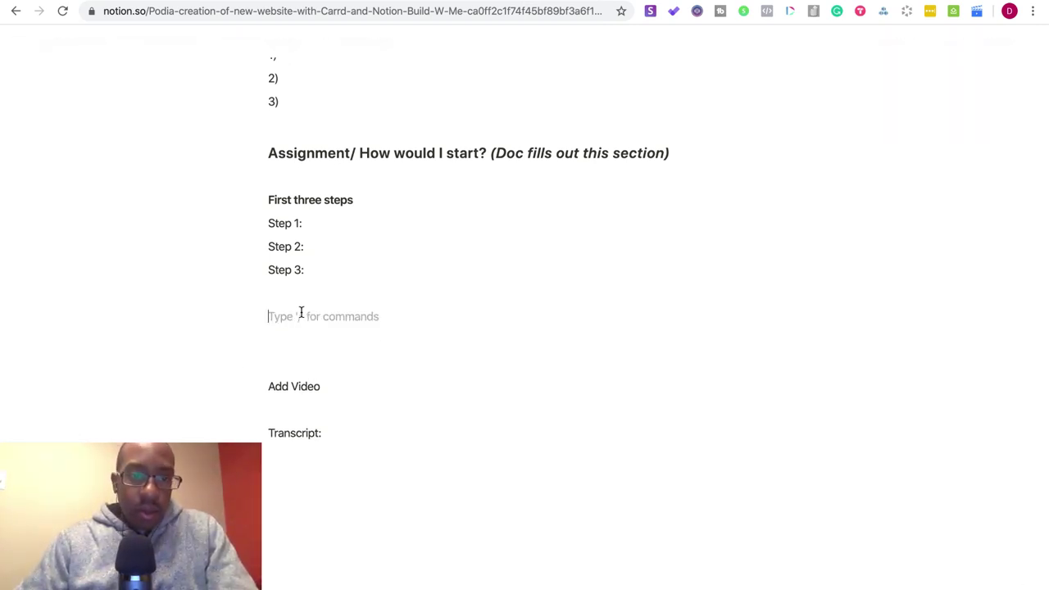
# - Insert a divider below Step 3 followed by the text "Work Tonight"
pyautogui.click(243, 316)
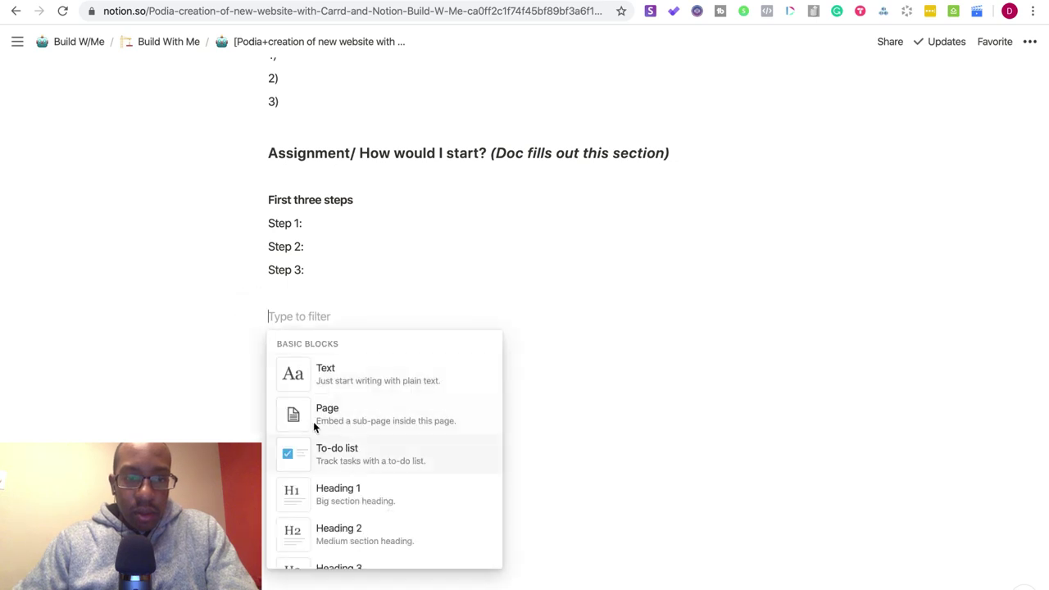
pyautogui.scroll(-5, 312, 421)
pyautogui.scroll(4, 315, 424)
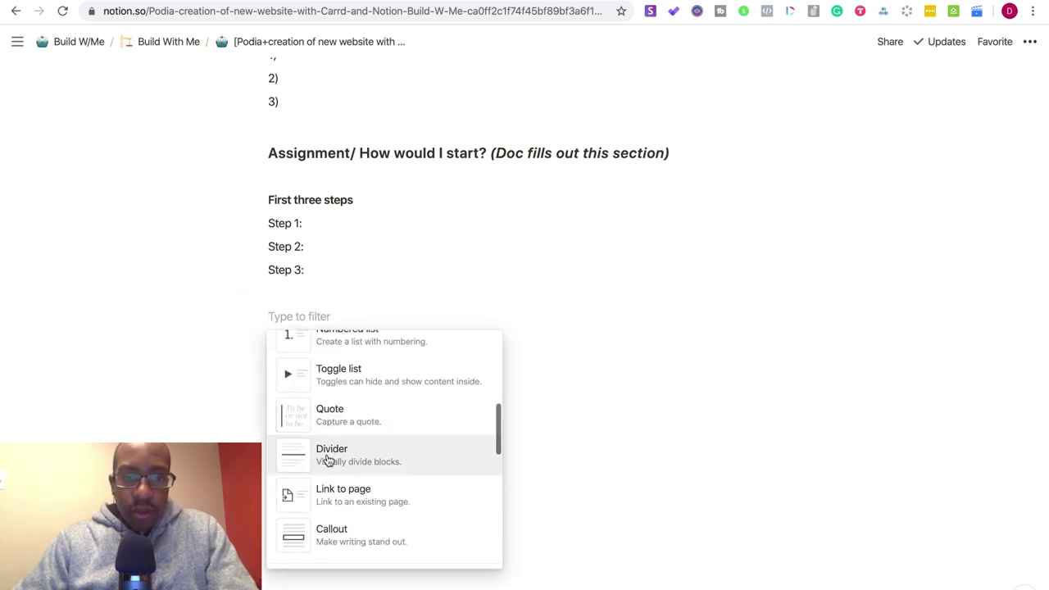
pyautogui.click(327, 458)
pyautogui.write('Work To')
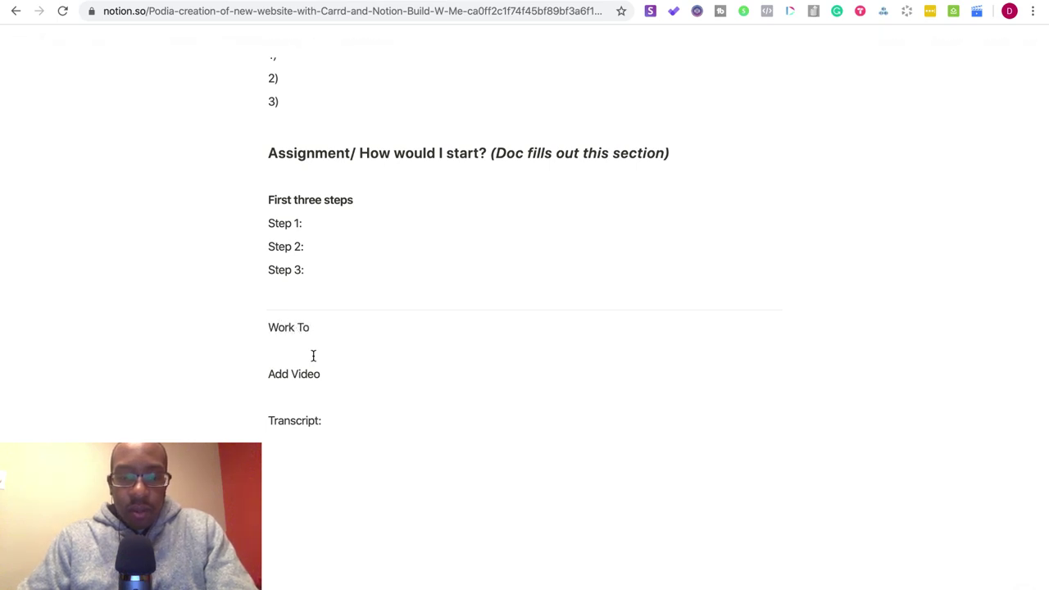
pyautogui.write('night')
pyautogui.press('Return')
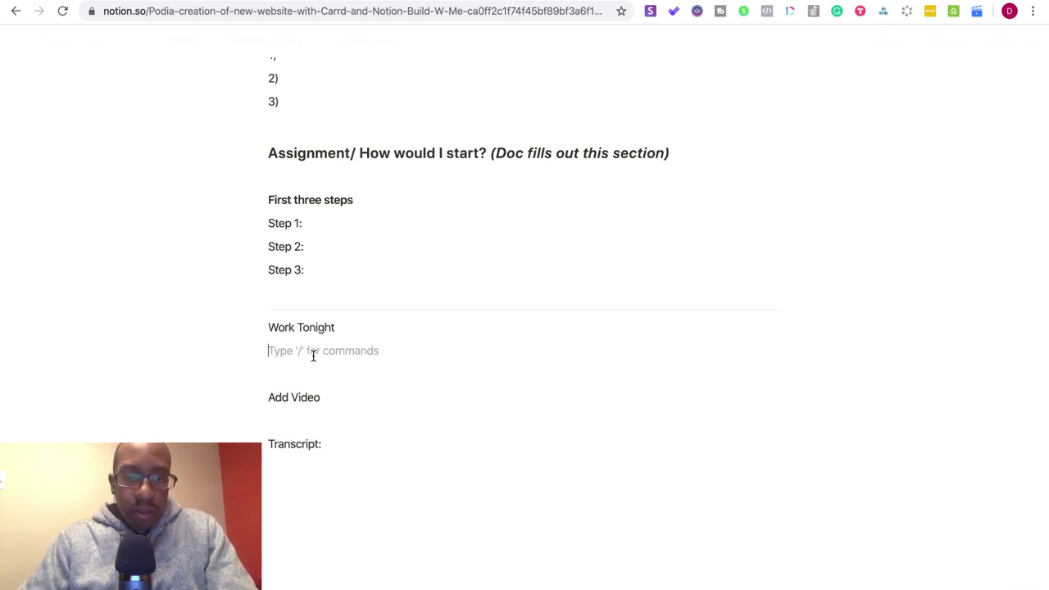
# - Make "Work Tonight" a Heading 2 and delete the leftover plain-text duplicate
pyautogui.moveTo(334, 327); pyautogui.dragTo(262, 326)
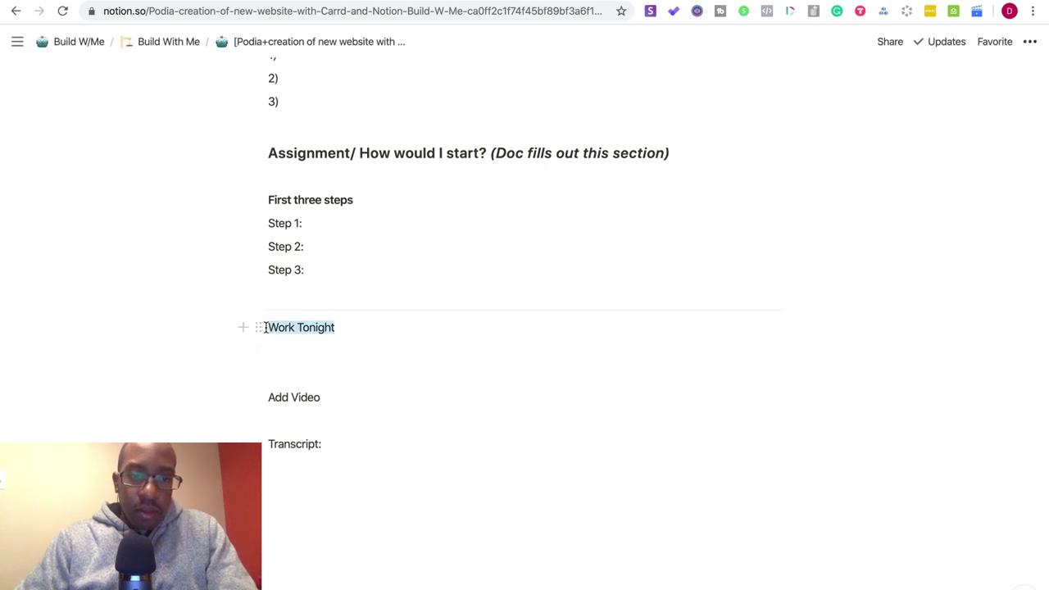
pyautogui.click(250, 305)
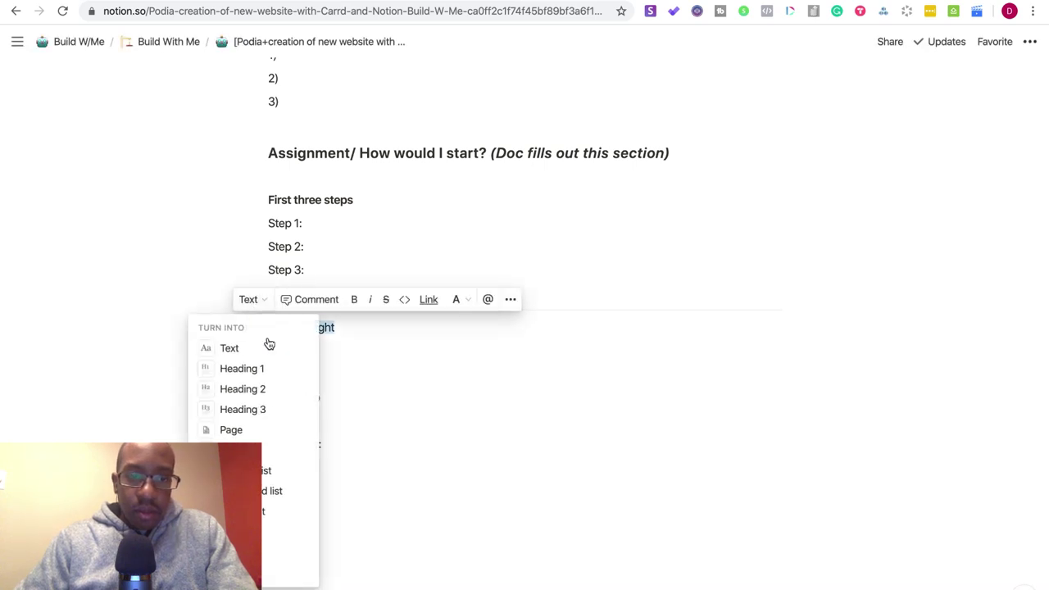
pyautogui.click(271, 388)
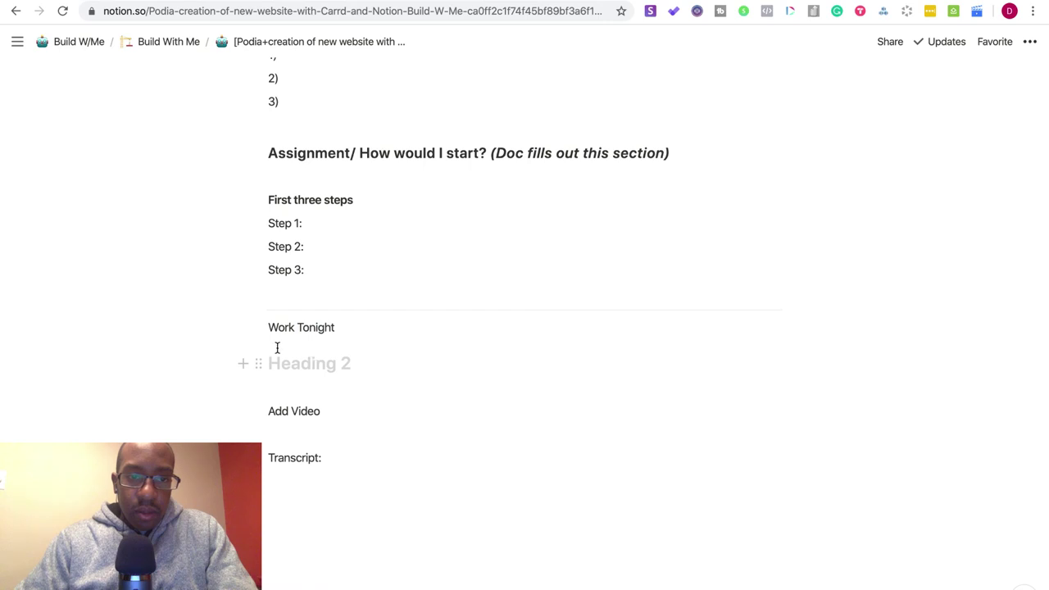
pyautogui.moveTo(338, 327); pyautogui.dragTo(277, 327)
pyautogui.click(365, 359)
pyautogui.write('Work Tonight')
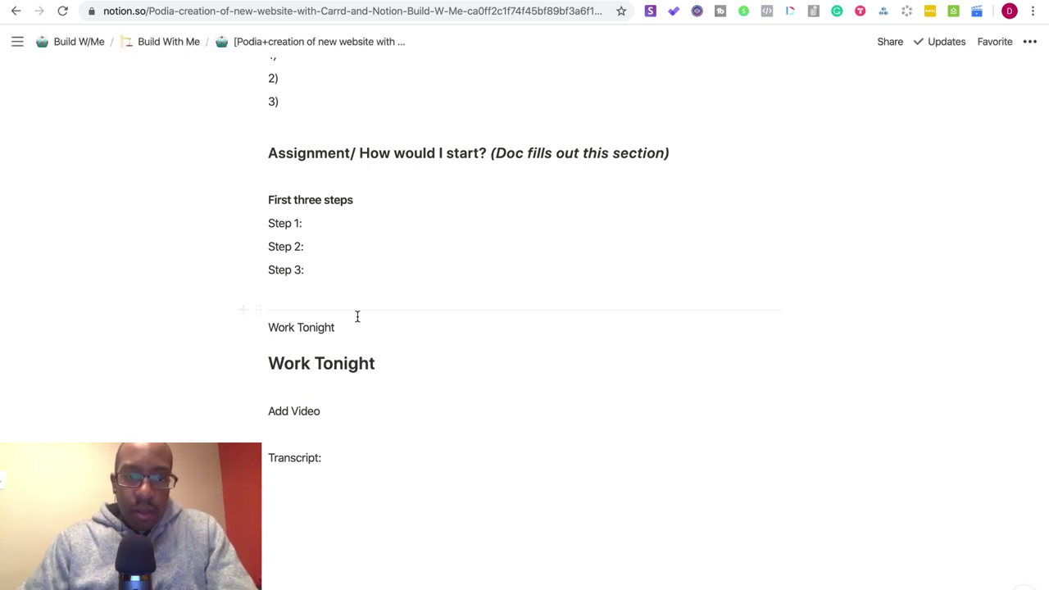
pyautogui.click(257, 328)
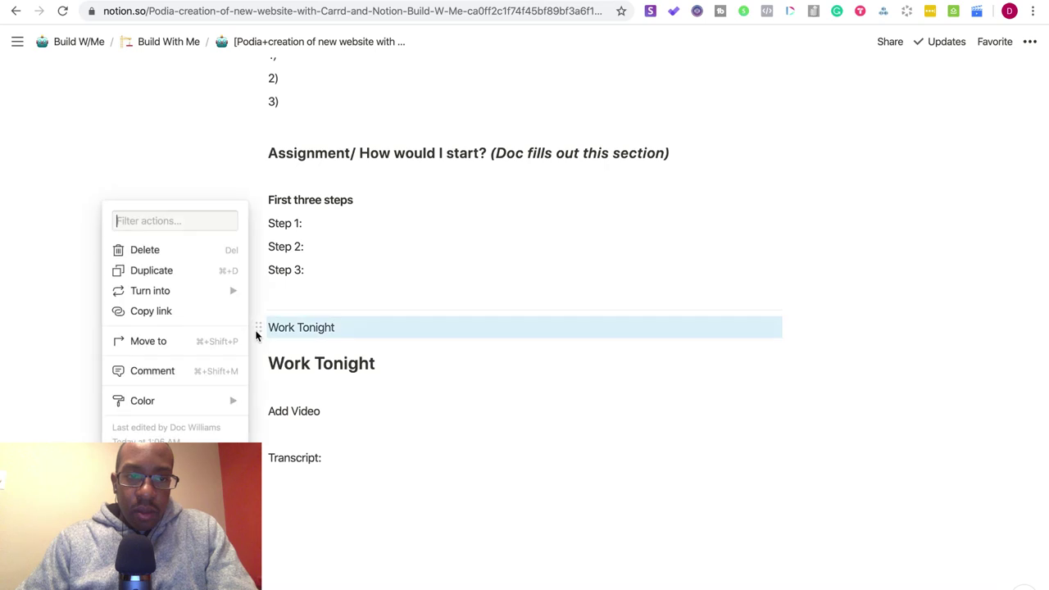
pyautogui.click(182, 252)
# - Add an empty line beneath the Work Tonight heading
pyautogui.click(385, 344)
pyautogui.press('Return')
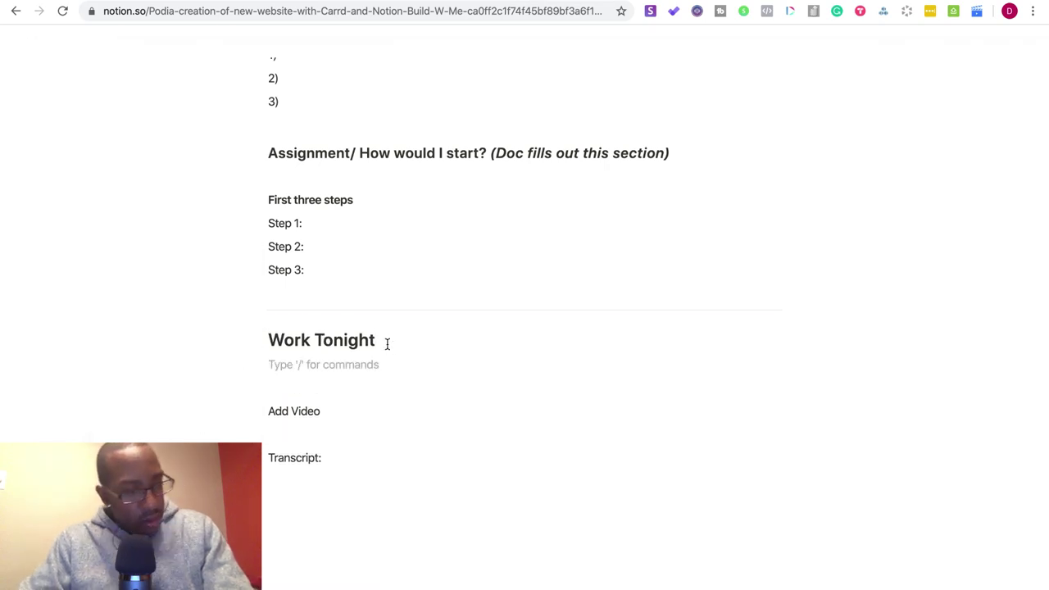
pyautogui.write('G')
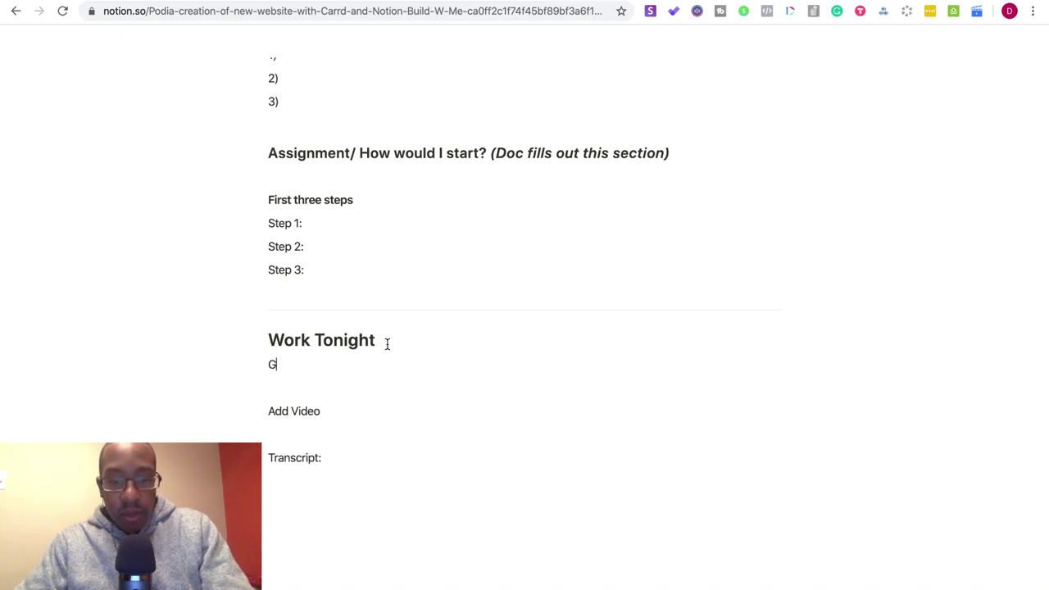
pyautogui.write('et don')
pyautogui.press('BackSpace')
pyautogui.press('BackSpace')
pyautogui.press('BackSpace')
pyautogui.press('BackSpace')
pyautogui.press('BackSpace')
pyautogui.press('BackSpace')
pyautogui.press('BackSpace')
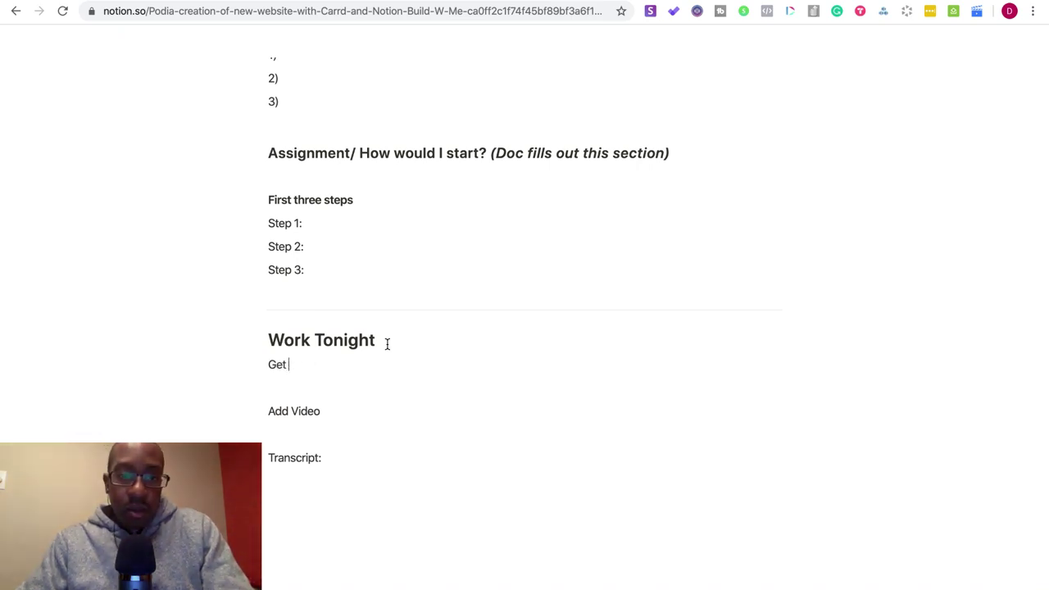
# - Start a to-do list under Work Tonight with 'Get domain for build with me'
pyautogui.click(245, 365)
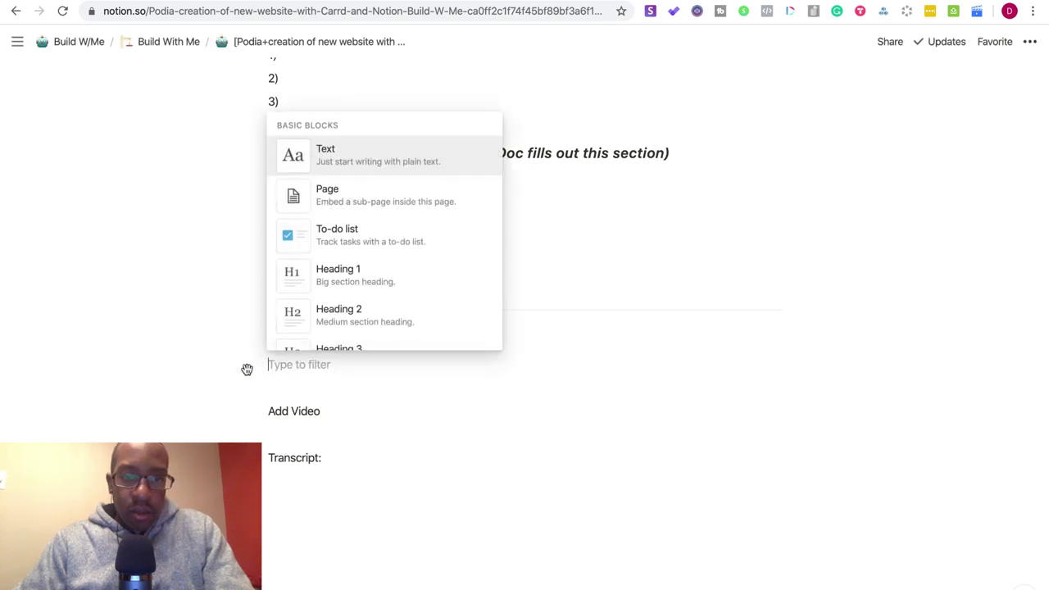
pyautogui.click(316, 237)
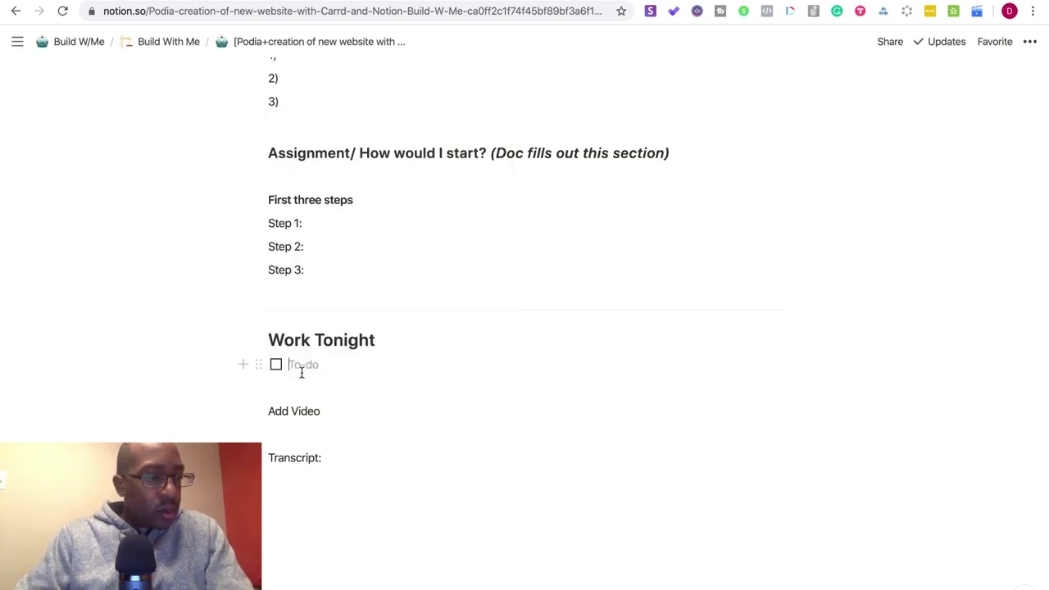
pyautogui.write('Get domain for build with me')
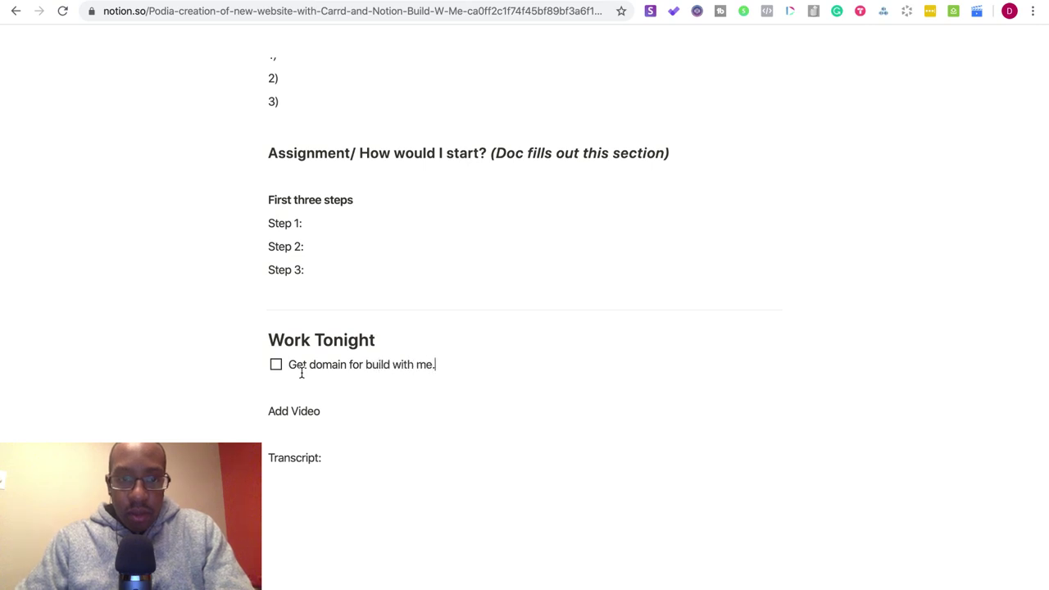
pyautogui.write('.-')
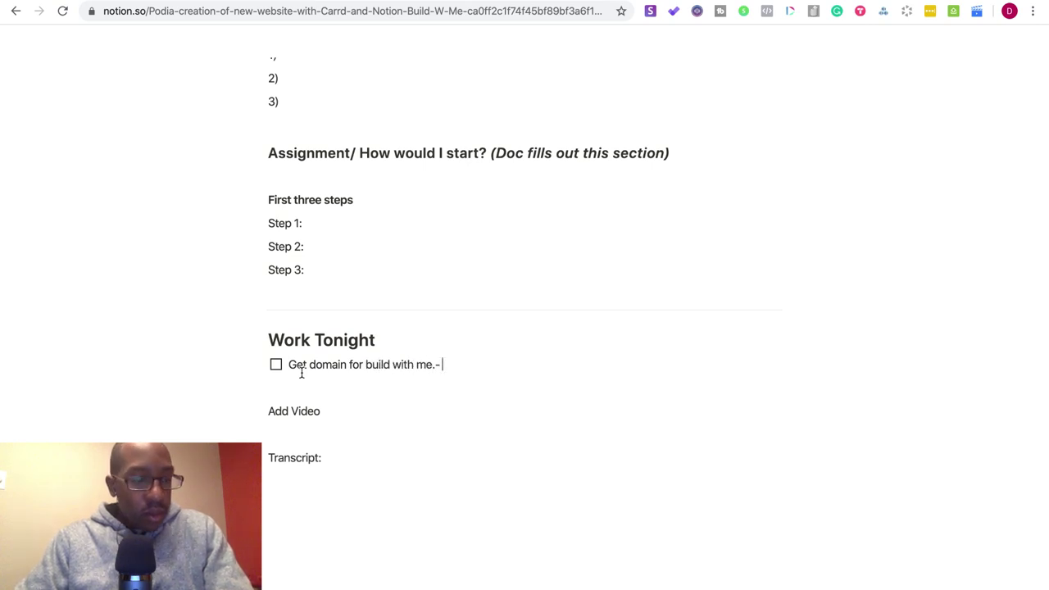
pyautogui.write(' got')
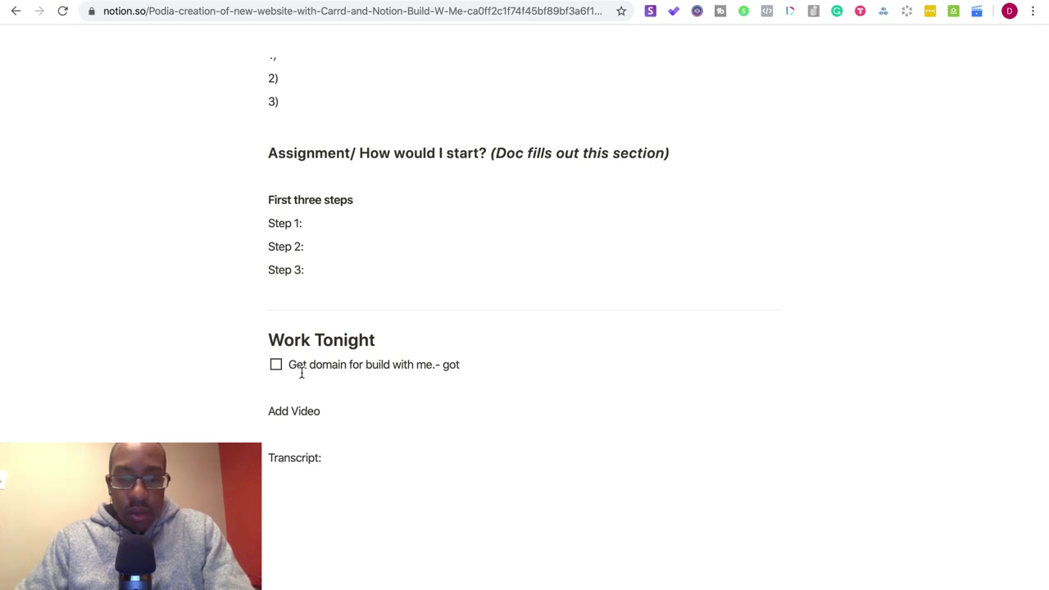
pyautogui.press('BackSpace')
pyautogui.press('BackSpace')
pyautogui.write('withdo')
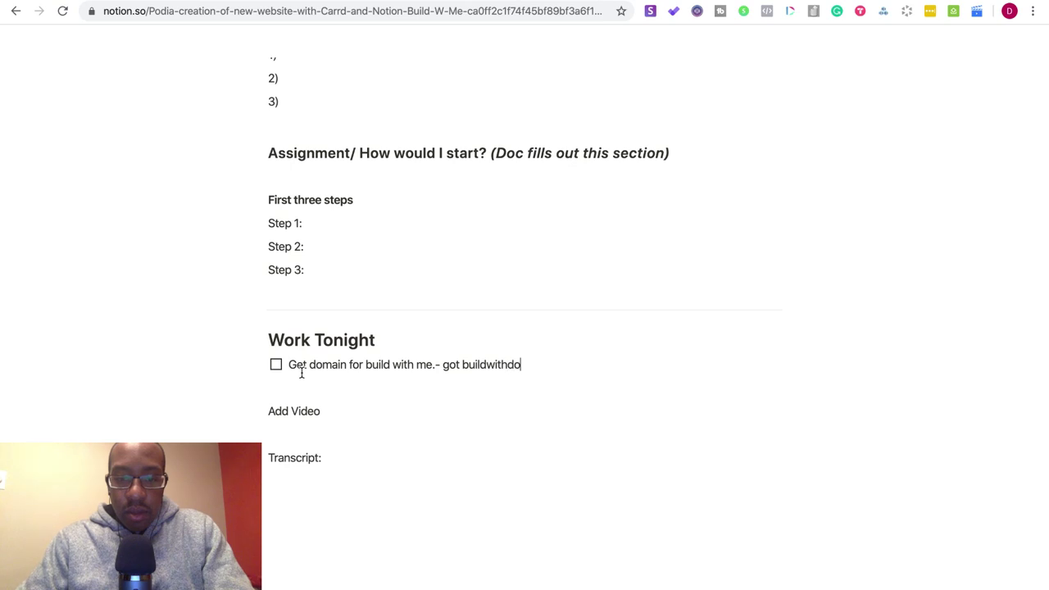
pyautogui.write('c.com')
# - Add to-dos 'Create Branding 101 course for Brand Factory Inc.', 'Add Paperform pop-ins', 'Create new site with carrd + Notion'
pyautogui.press('Return')
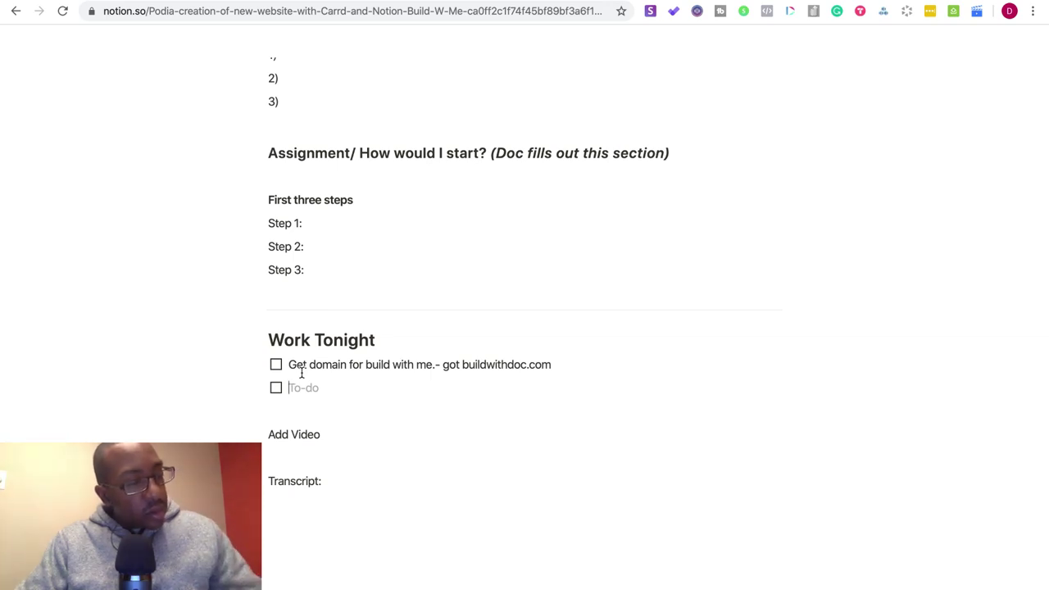
pyautogui.write('C')
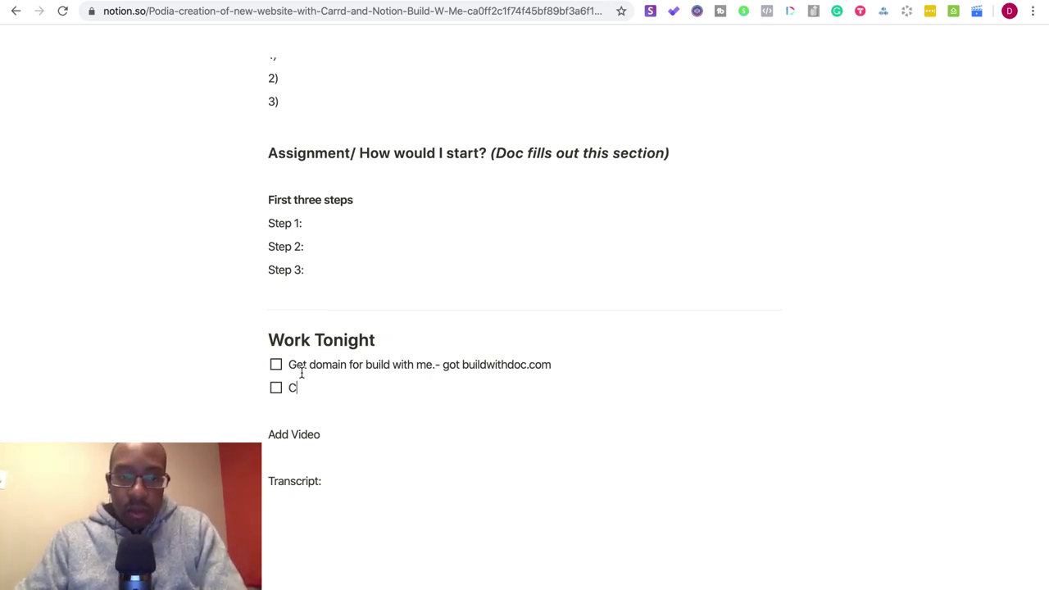
pyautogui.write('reate Brand')
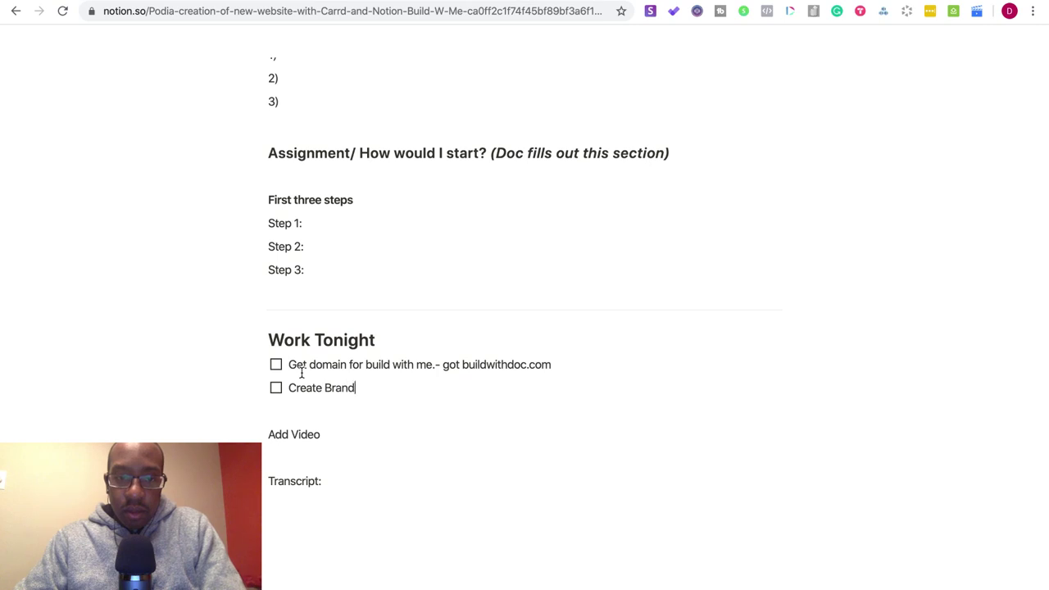
pyautogui.write('ing 101 course for Brand Factory Inc.')
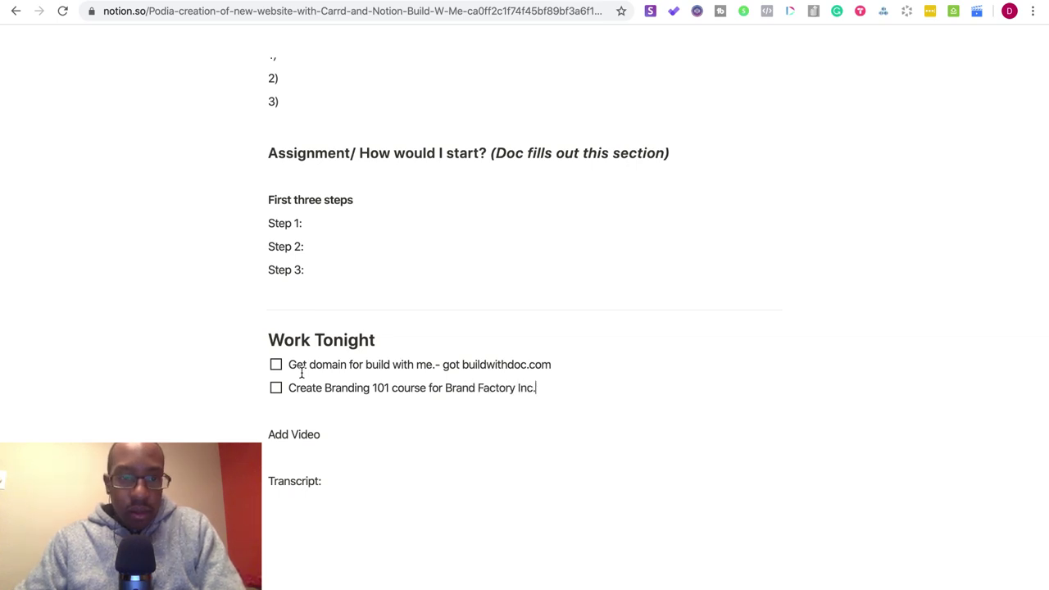
pyautogui.press('Return')
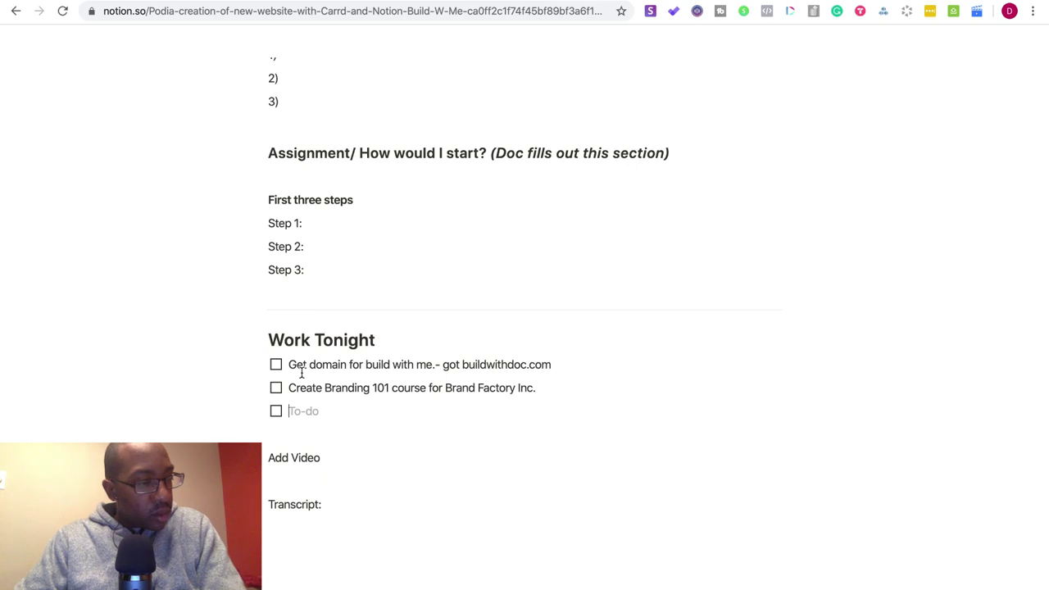
pyautogui.write('Add Paperform pop')
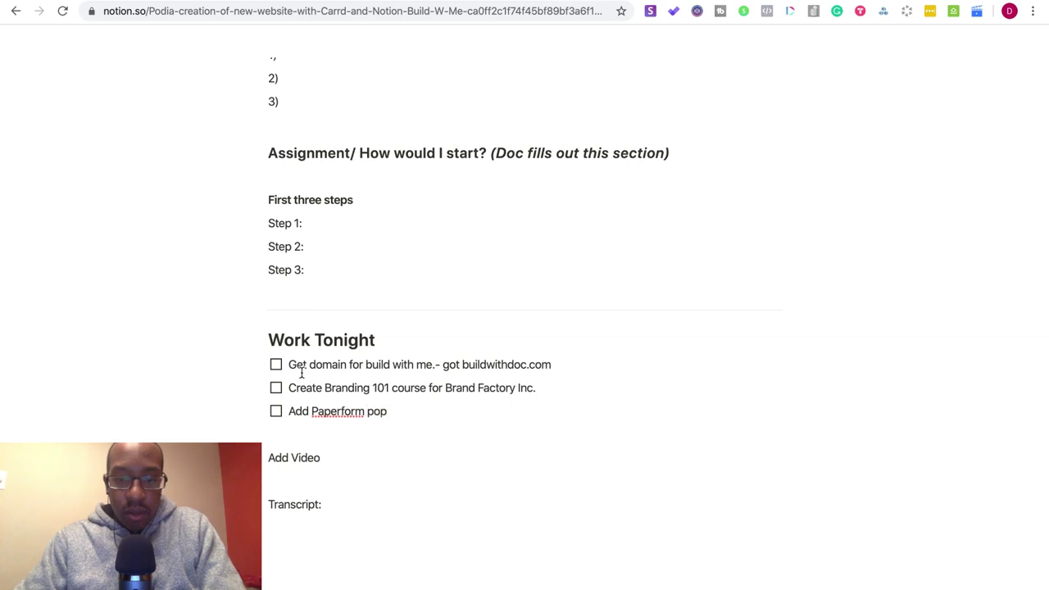
pyautogui.write('-ins')
pyautogui.press('Return')
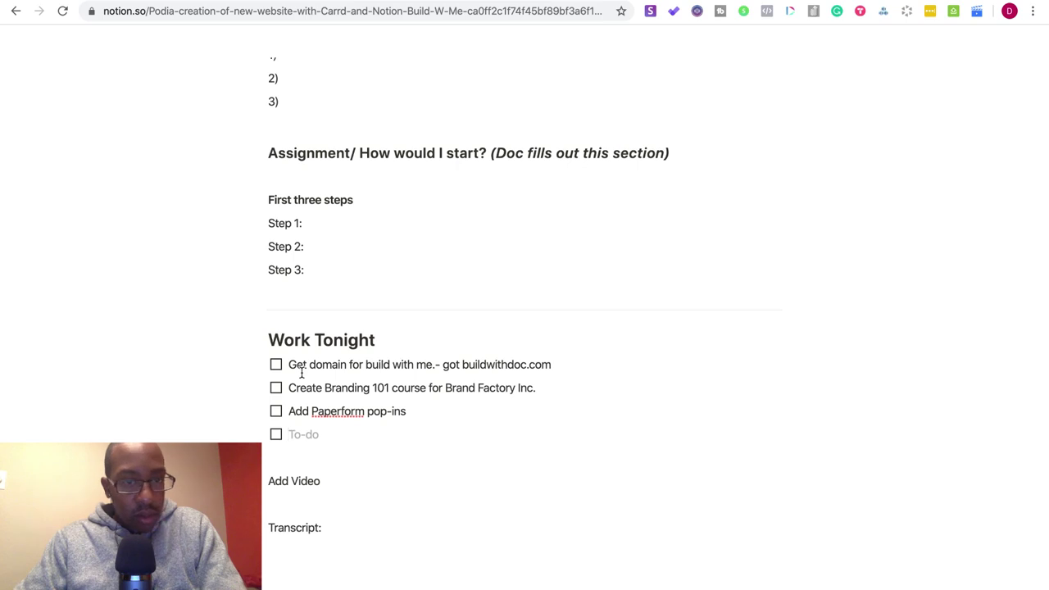
pyautogui.write('Create new ')
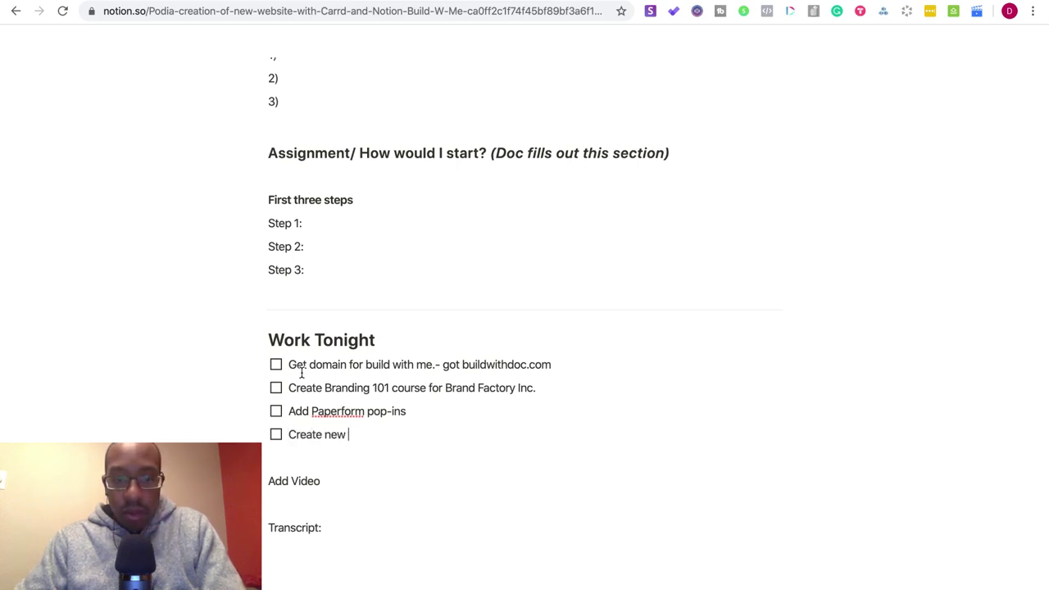
pyautogui.write('site with carrd ')
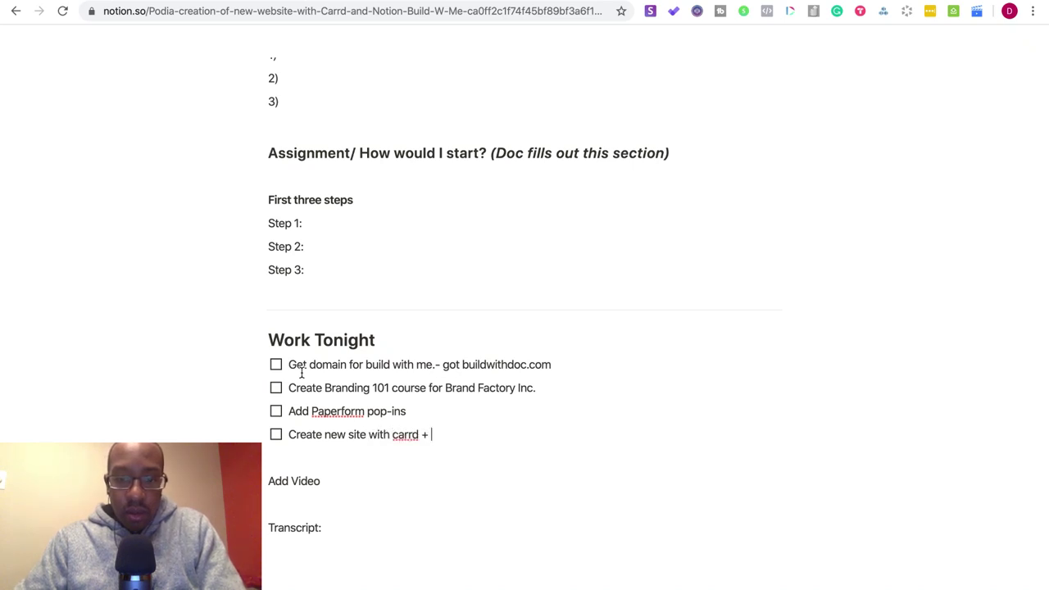
pyautogui.write('+ Notion')
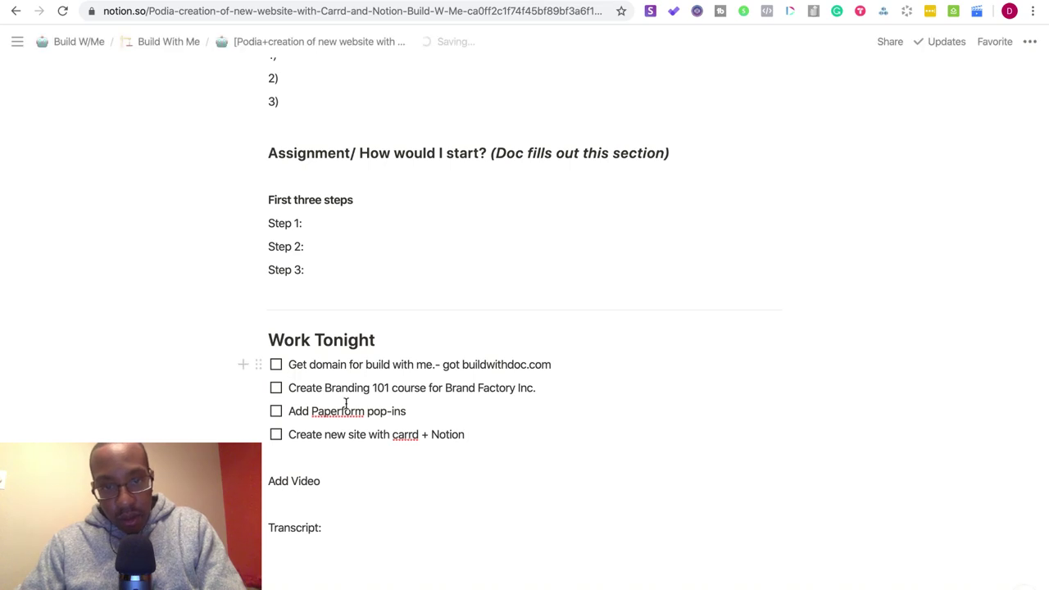
# - Capitalize Carrd and append '. Added integrations with ConvertKit' to the Paperform to-do
pyautogui.doubleClick(396, 434)
pyautogui.write('Carrd')
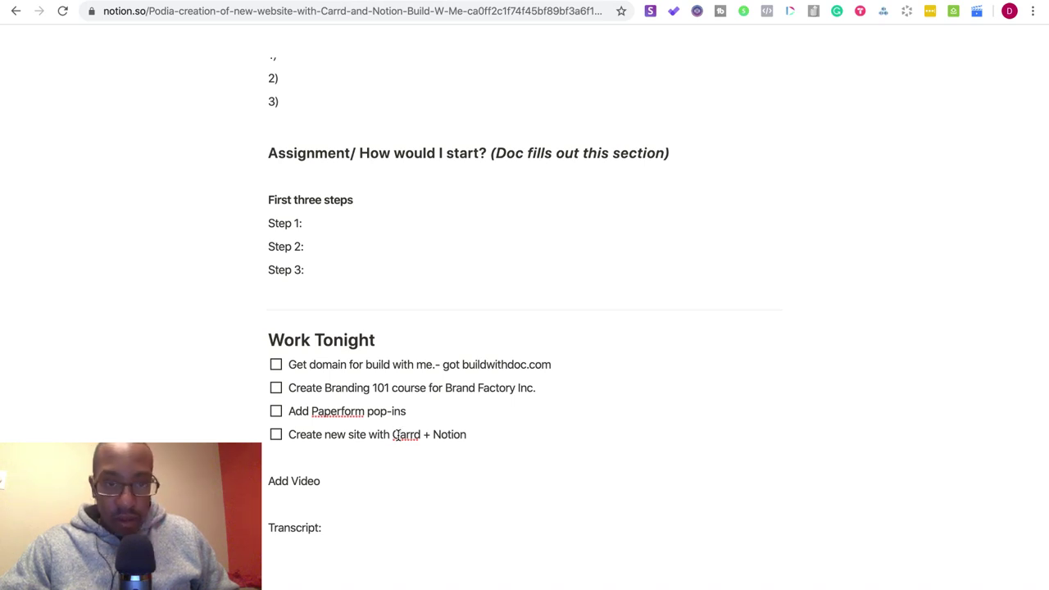
pyautogui.click(417, 418)
pyautogui.write('.')
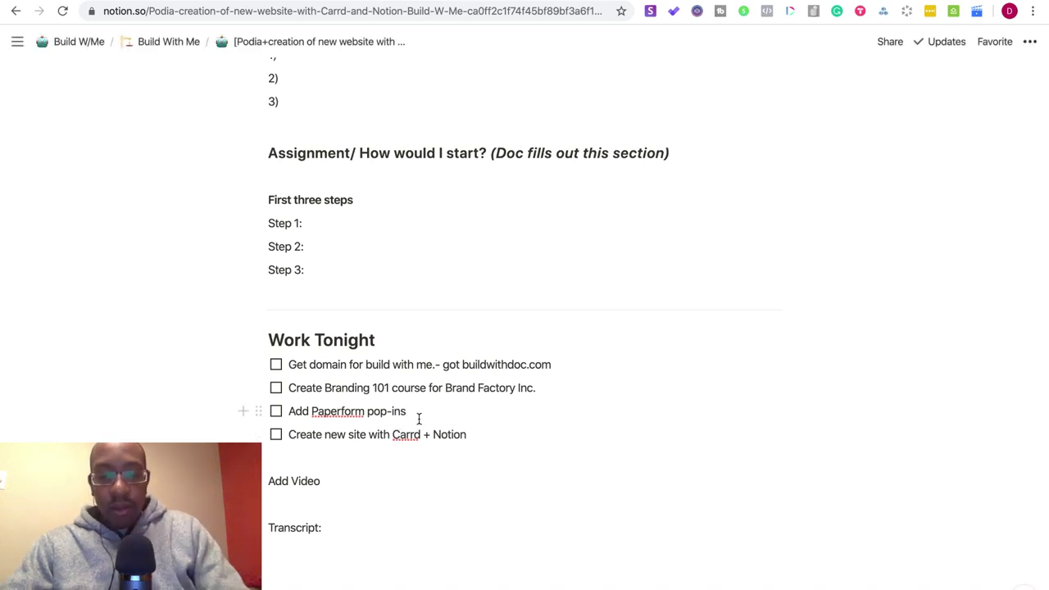
pyautogui.write(' Added integrations with ConvertKit')
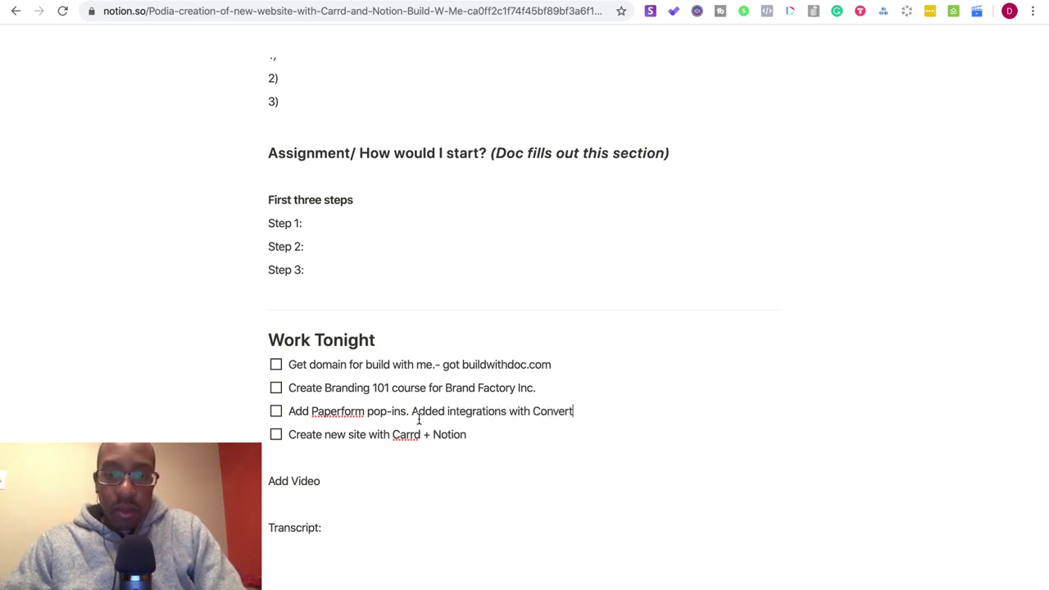
# - Tick all four Work Tonight to-dos as done
pyautogui.click(276, 365)
pyautogui.click(276, 387)
pyautogui.click(276, 410)
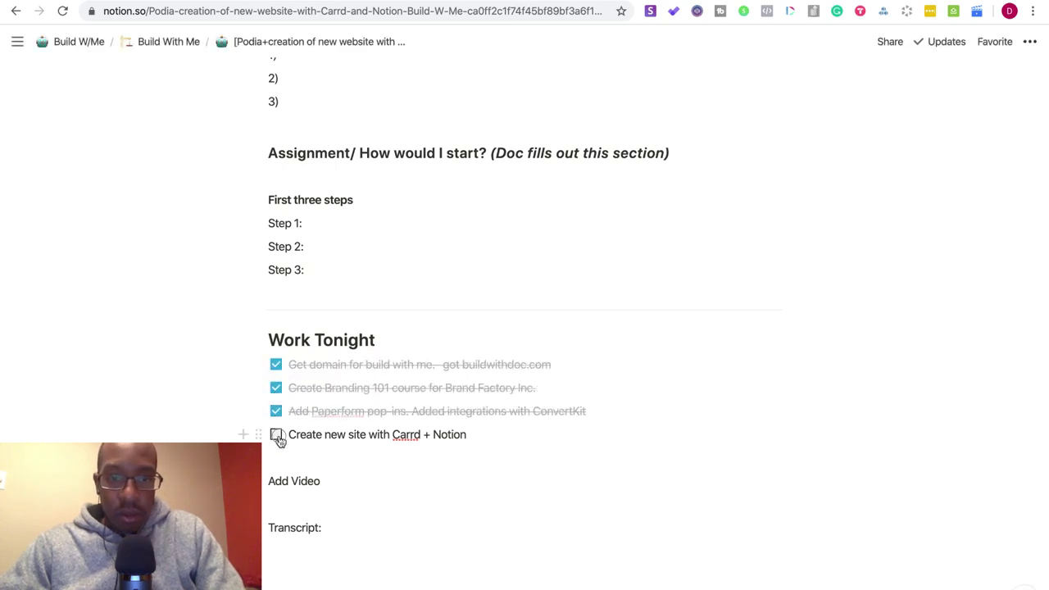
pyautogui.click(277, 434)
pyautogui.scroll(10, 430, 407)
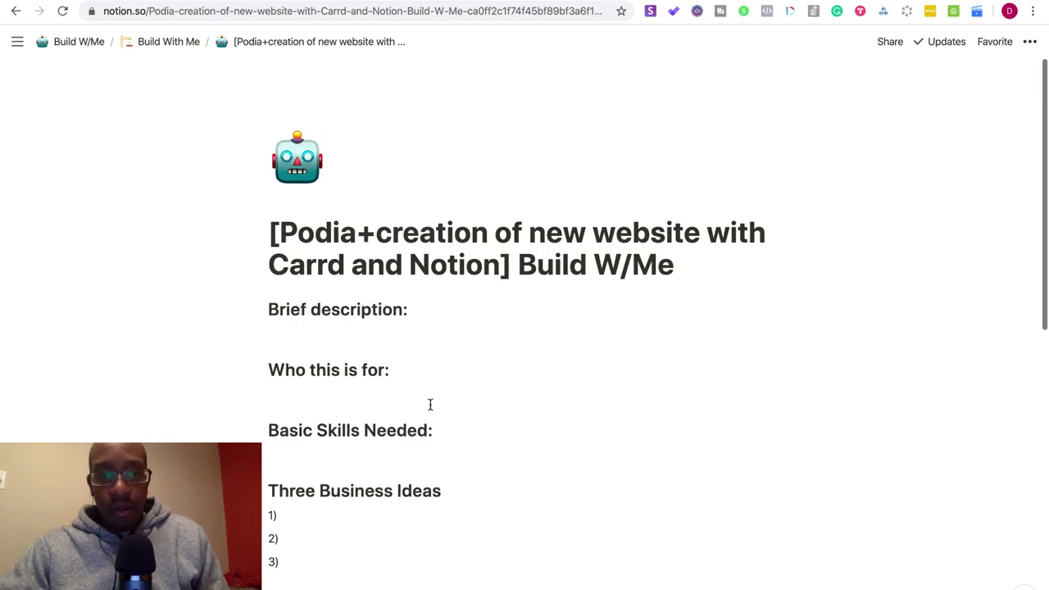
pyautogui.click(451, 309)
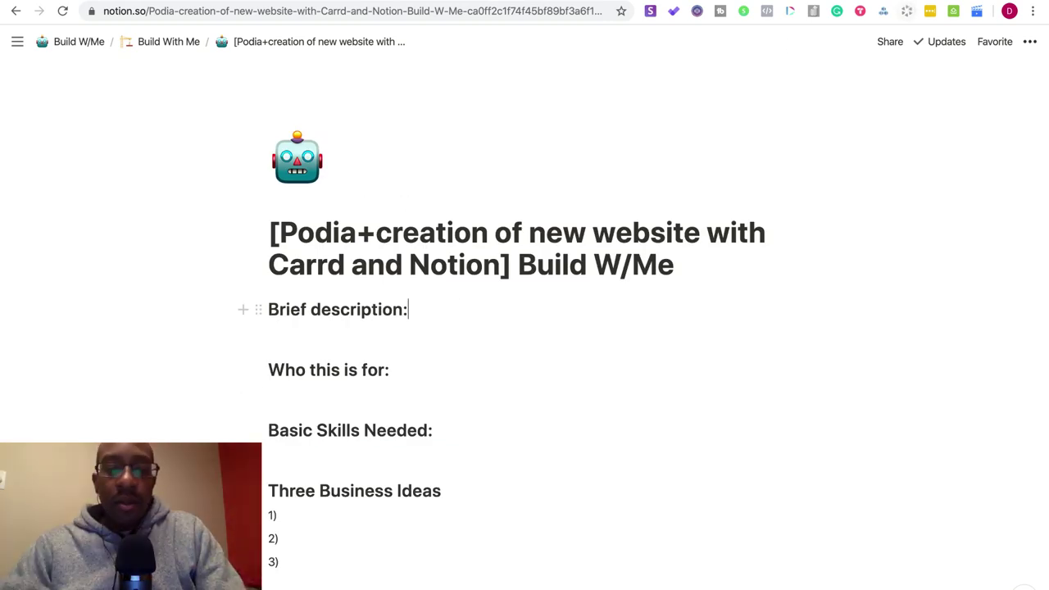
pyautogui.hotkey('ctrl', 'l')
# - Visit podia.com, then run a Google search for podia
pyautogui.write('poid')
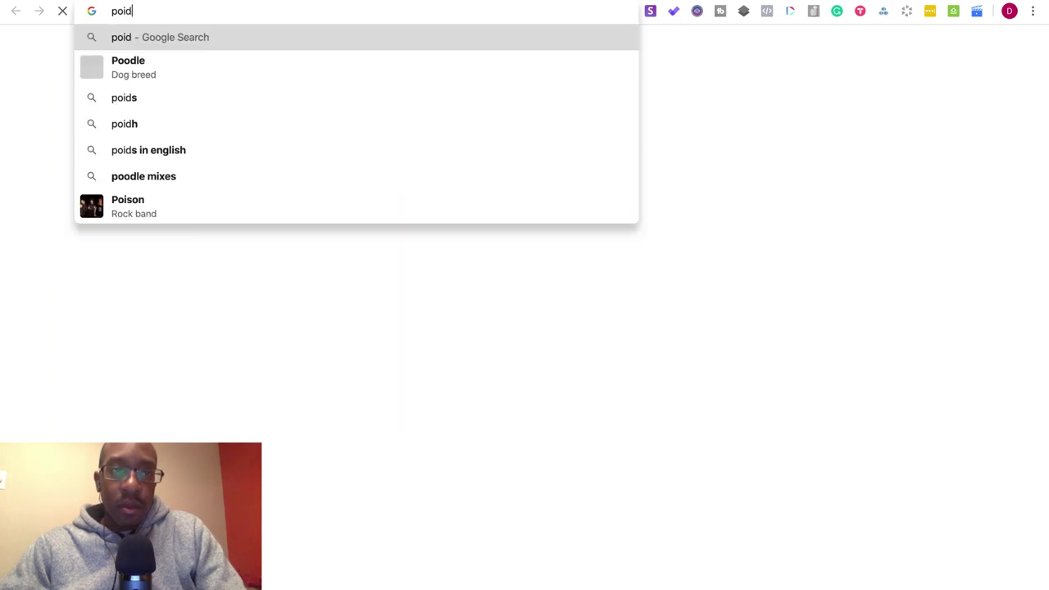
pyautogui.press('BackSpace')
pyautogui.press('BackSpace')
pyautogui.write('dia')
pyautogui.press('Return')
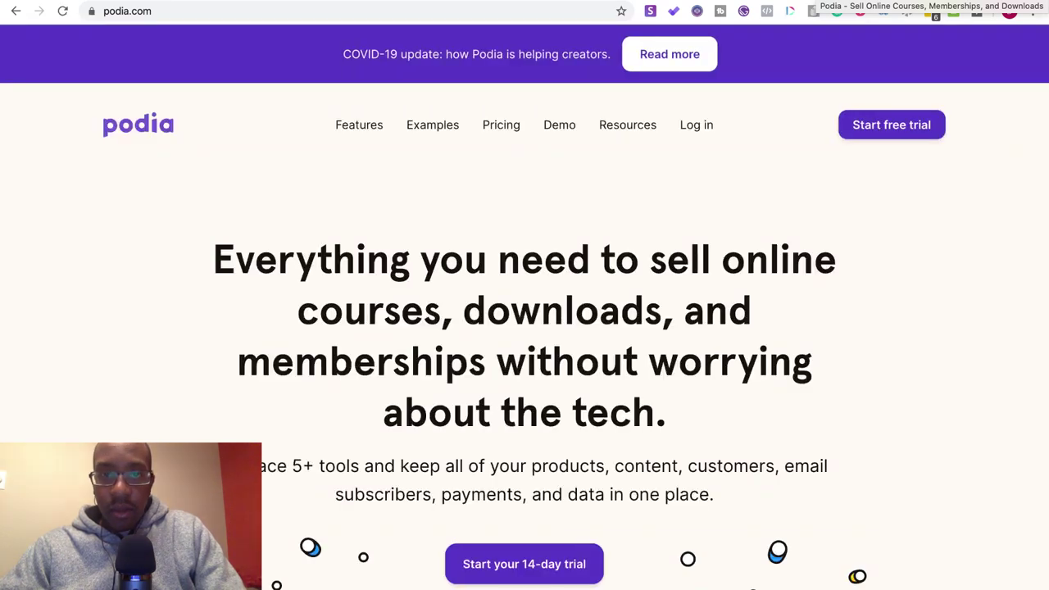
pyautogui.click(600, 11)
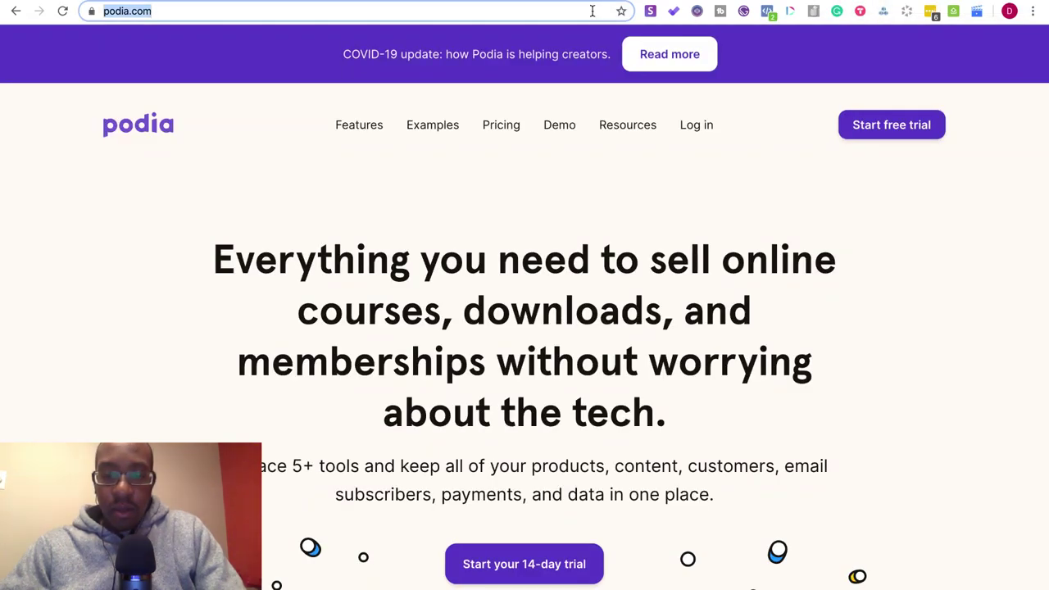
pyautogui.write('po')
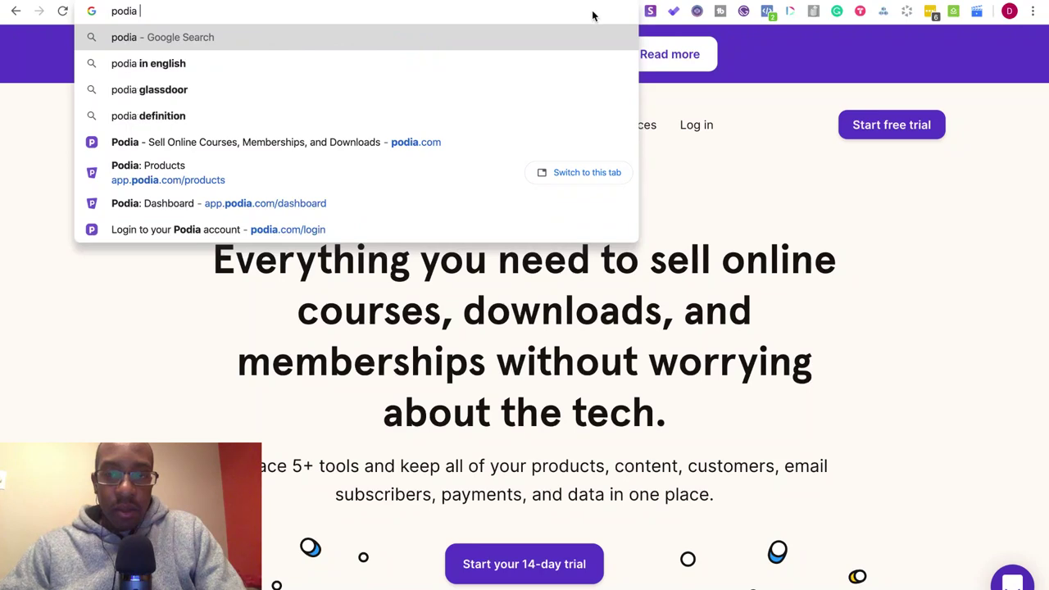
pyautogui.press('Return')
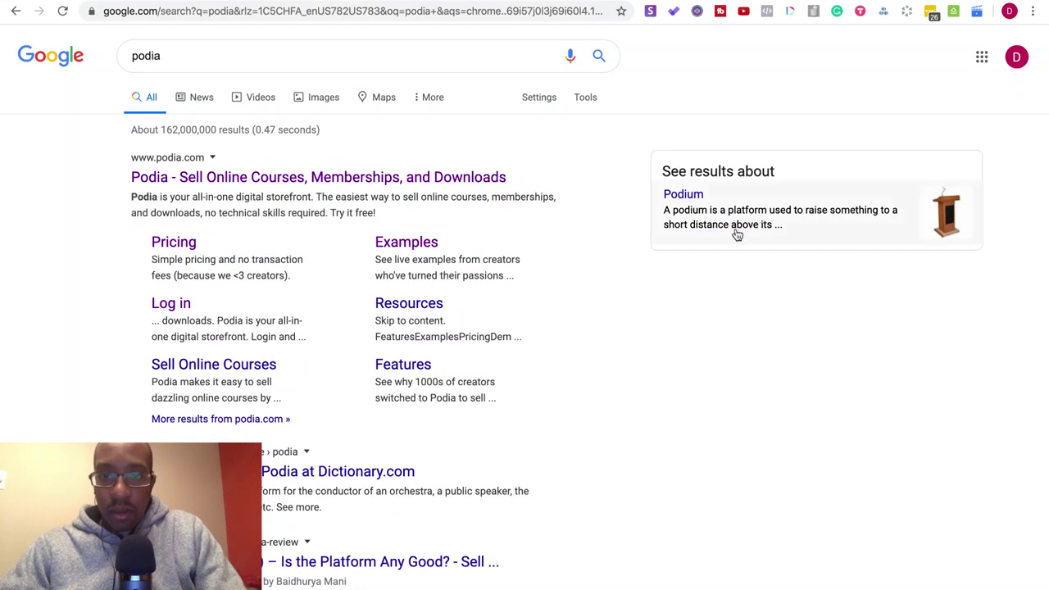
# - Select Podia's description snippet in the results and return to the Notion episode page
pyautogui.moveTo(534, 176); pyautogui.dragTo(182, 184)
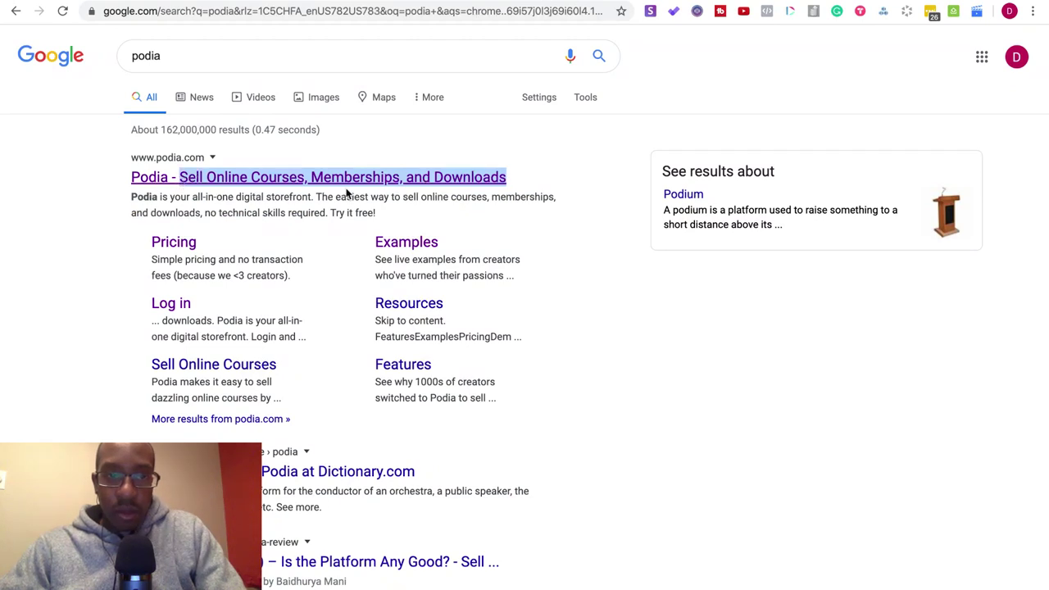
pyautogui.moveTo(315, 195); pyautogui.dragTo(174, 202)
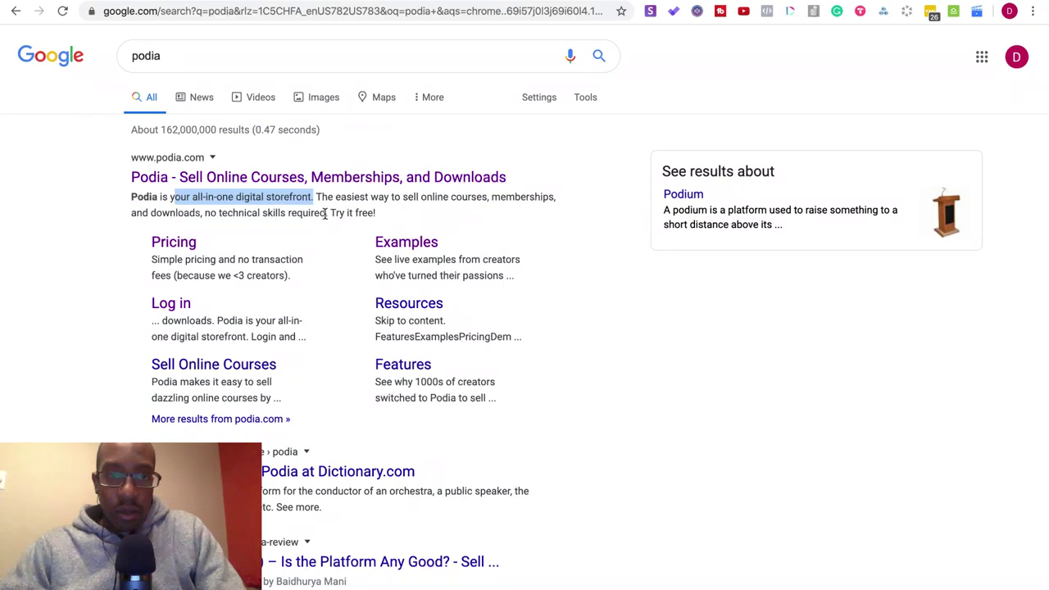
pyautogui.moveTo(327, 213); pyautogui.dragTo(133, 195)
pyautogui.hotkey('ctrl', 'c')
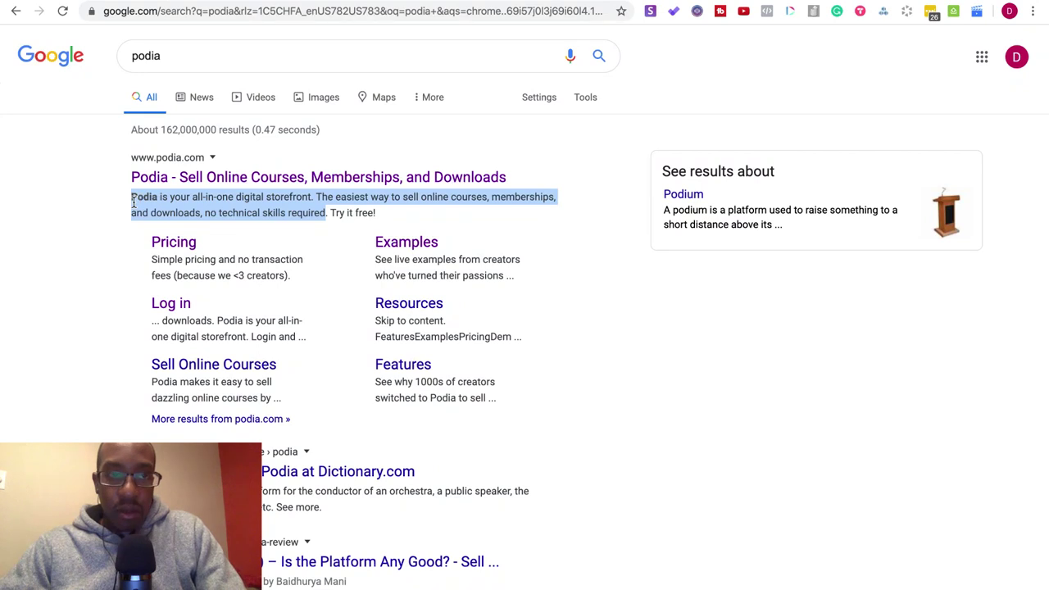
pyautogui.hotkey('ctrl', 'Tab')
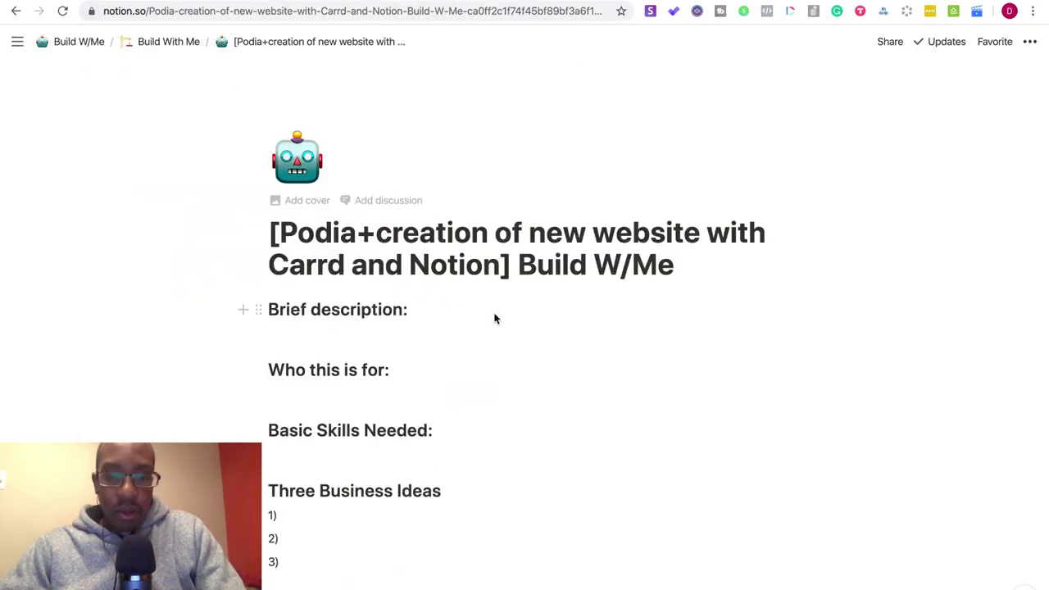
# - Paste Podia's storefront description and enter audience 'Influencers, Content Creators, Infomarketers'
pyautogui.hotkey('ctrl', 'v')
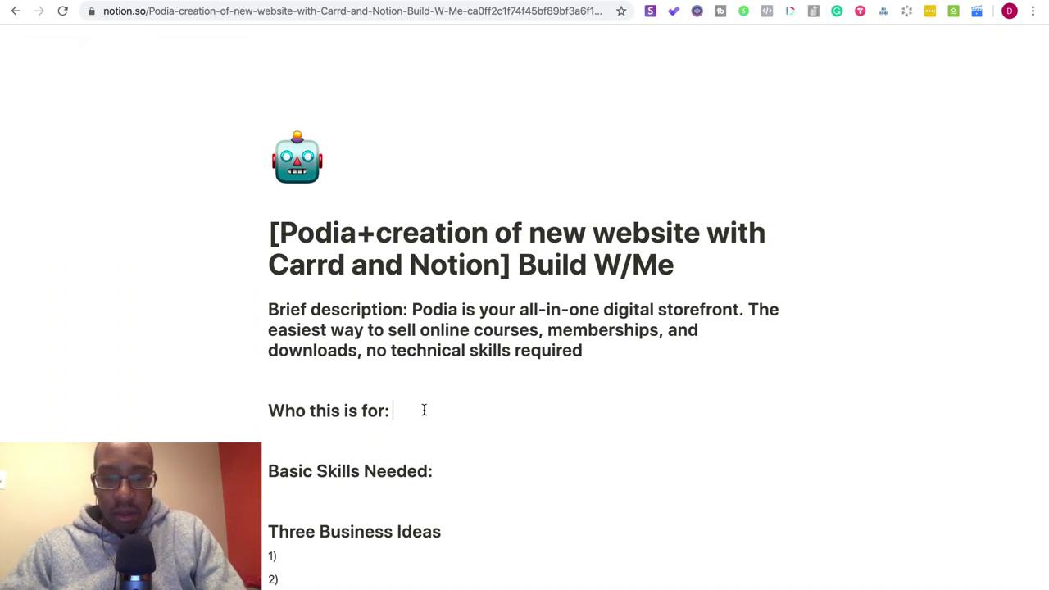
pyautogui.write('Influene')
pyautogui.press('BackSpace')
pyautogui.press('BackSpace')
pyautogui.press('BackSpace')
pyautogui.write('ncer')
pyautogui.press('BackSpace')
pyautogui.write('ers, Content')
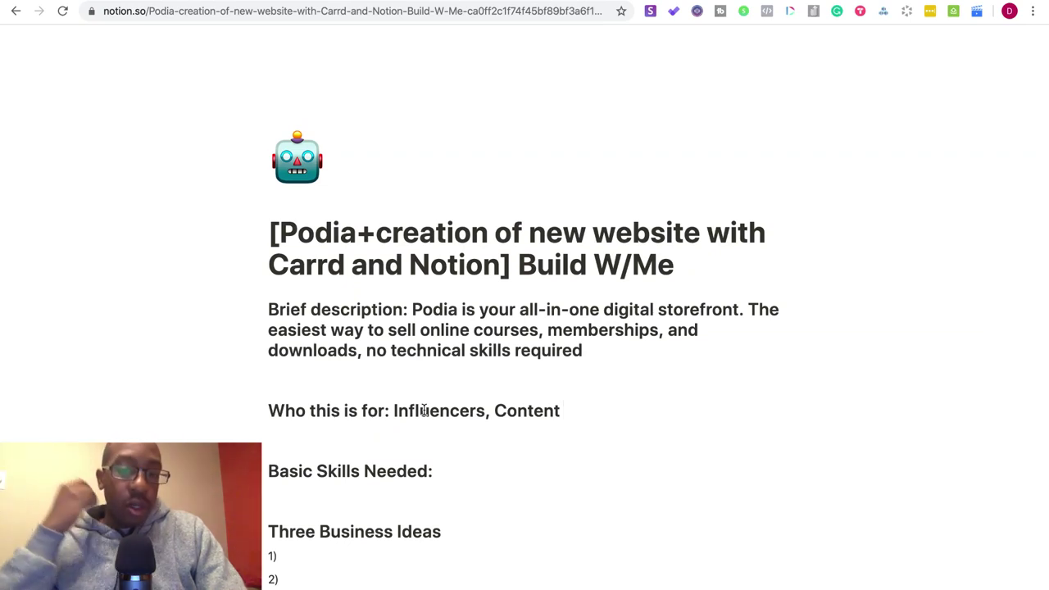
pyautogui.write(' Creat')
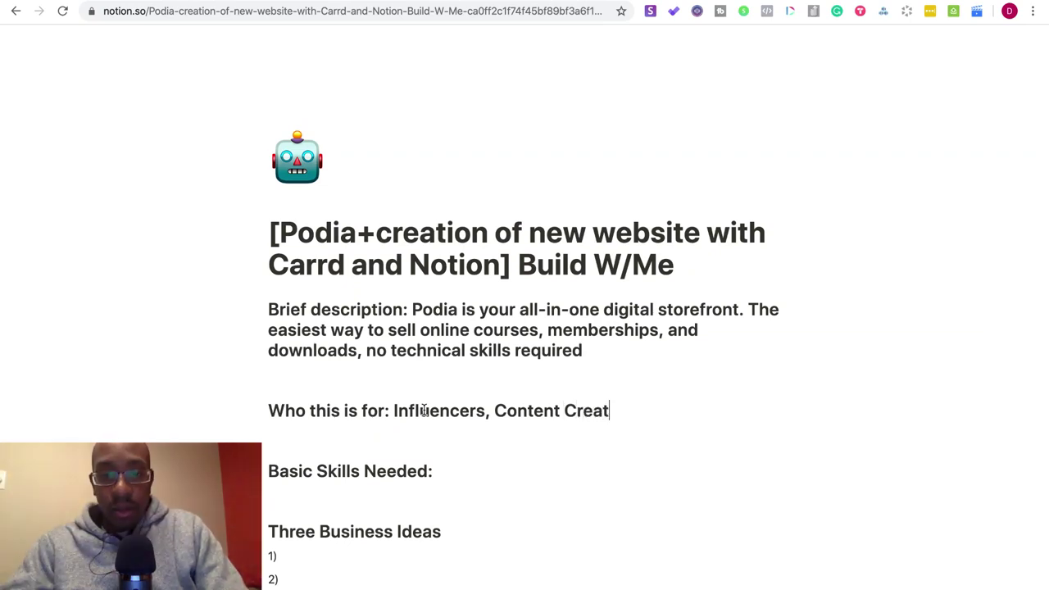
pyautogui.write('ors, Info')
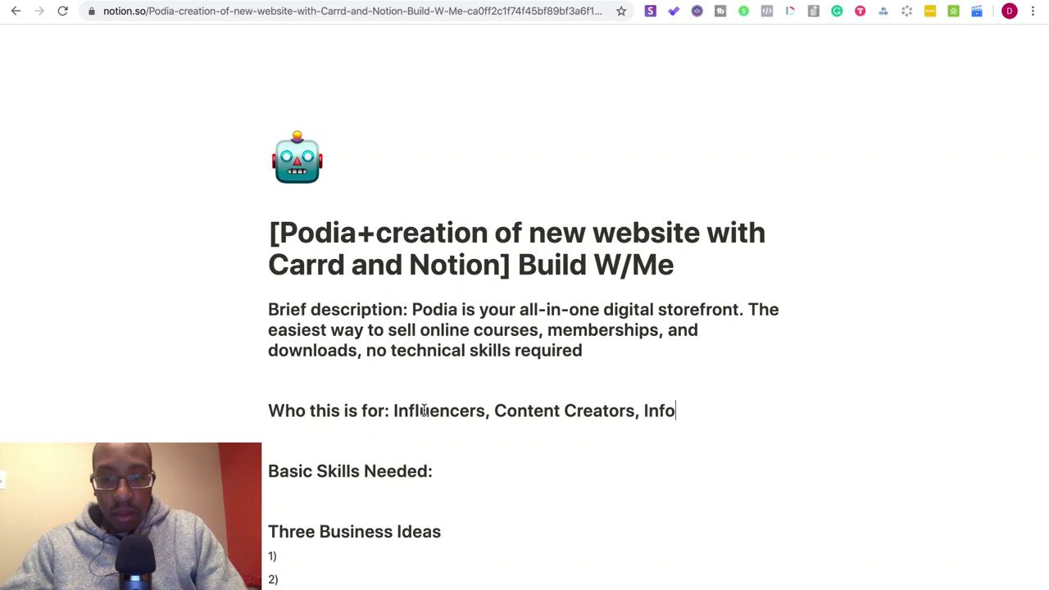
pyautogui.write('marketer')
pyautogui.press('BackSpace')
pyautogui.write('teres')
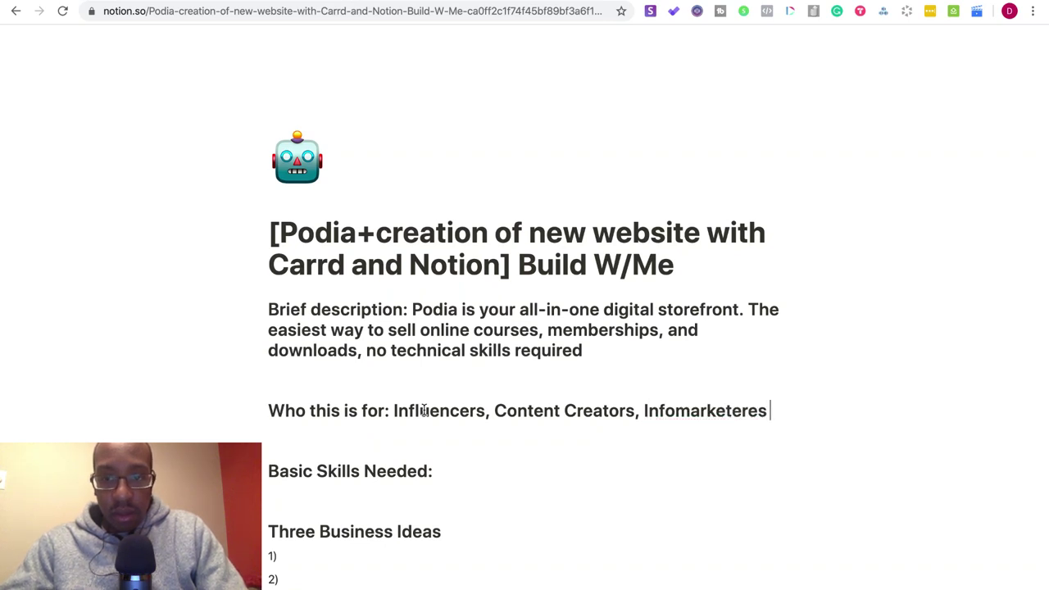
pyautogui.press('BackSpace')
pyautogui.press('BackSpace')
pyautogui.write('s')
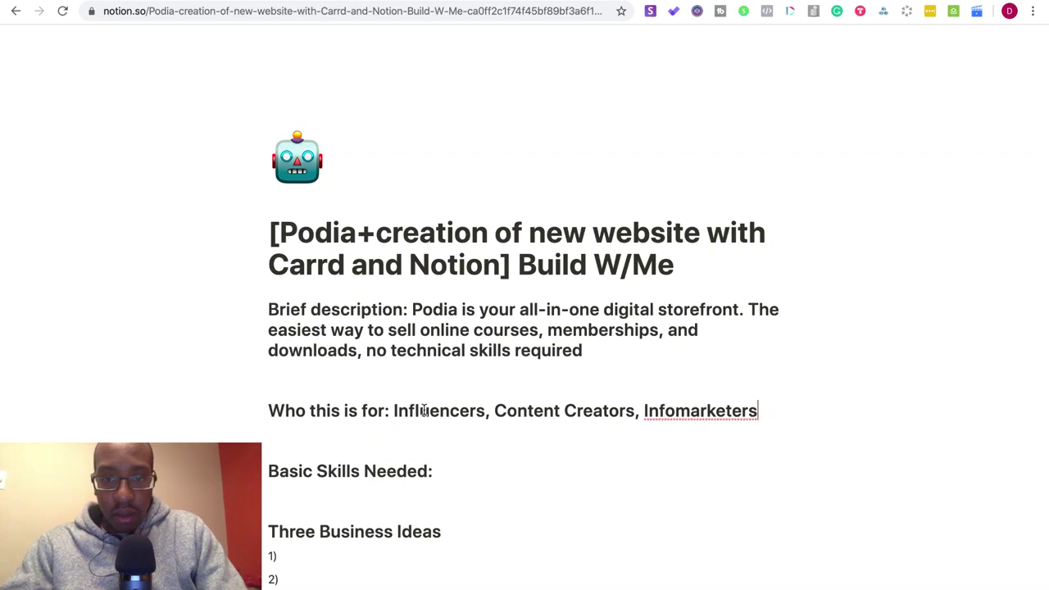
# - Hyphenate Info-marketers and set Basic Skills Needed to 'Entry Level- Easy Set-up'
pyautogui.click(680, 412)
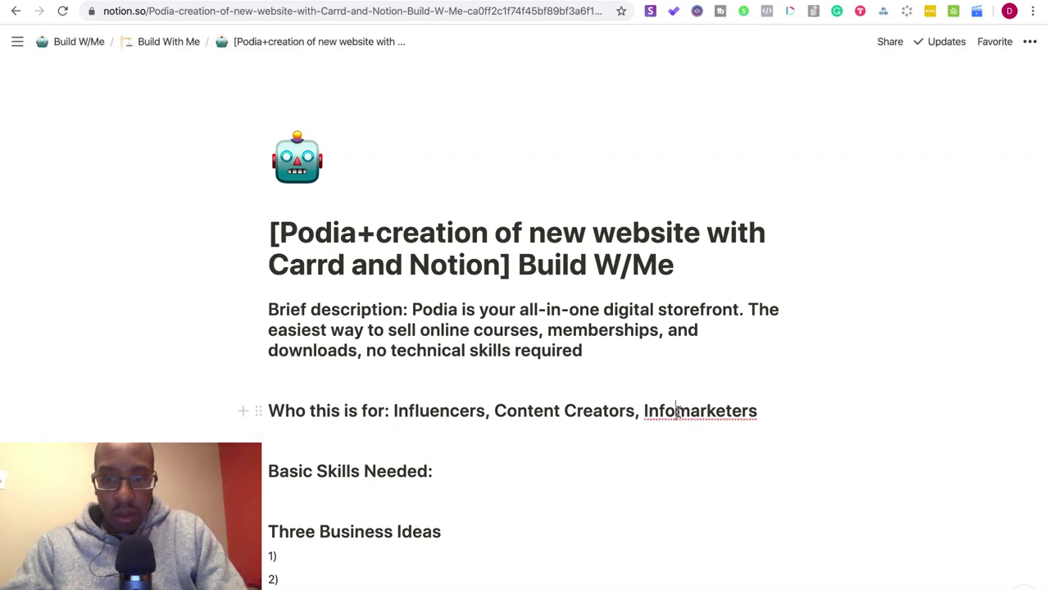
pyautogui.write('-')
pyautogui.click(510, 465)
pyautogui.write('Entry')
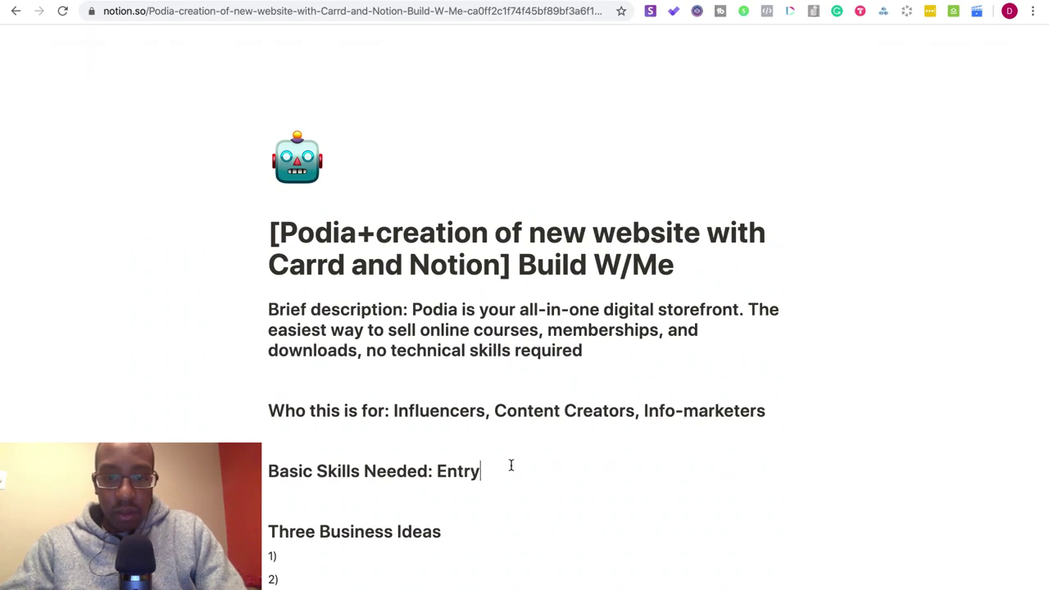
pyautogui.write(' Level-')
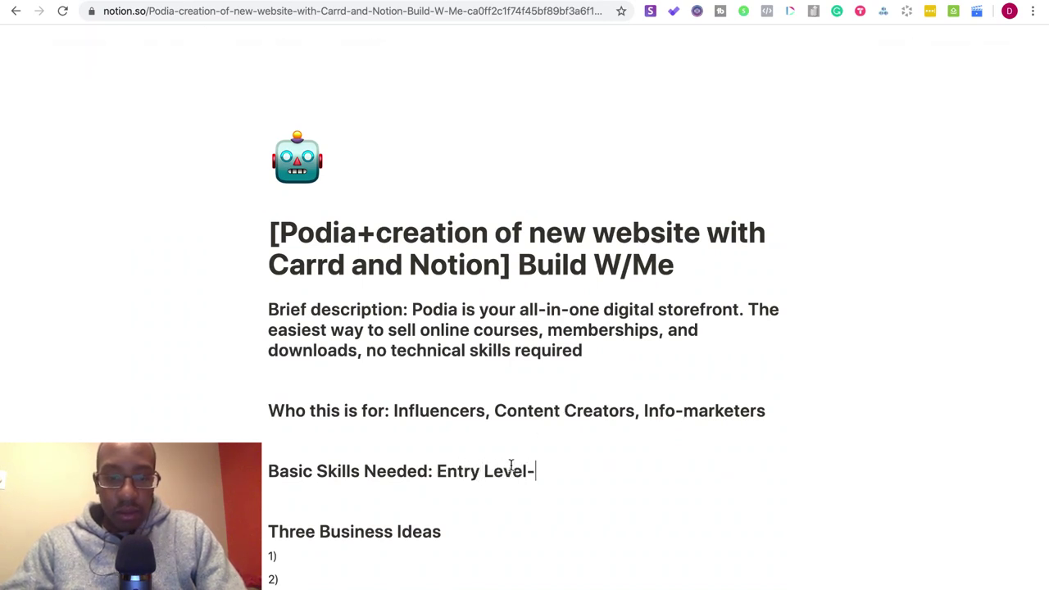
pyautogui.write(' Easy Set-up')
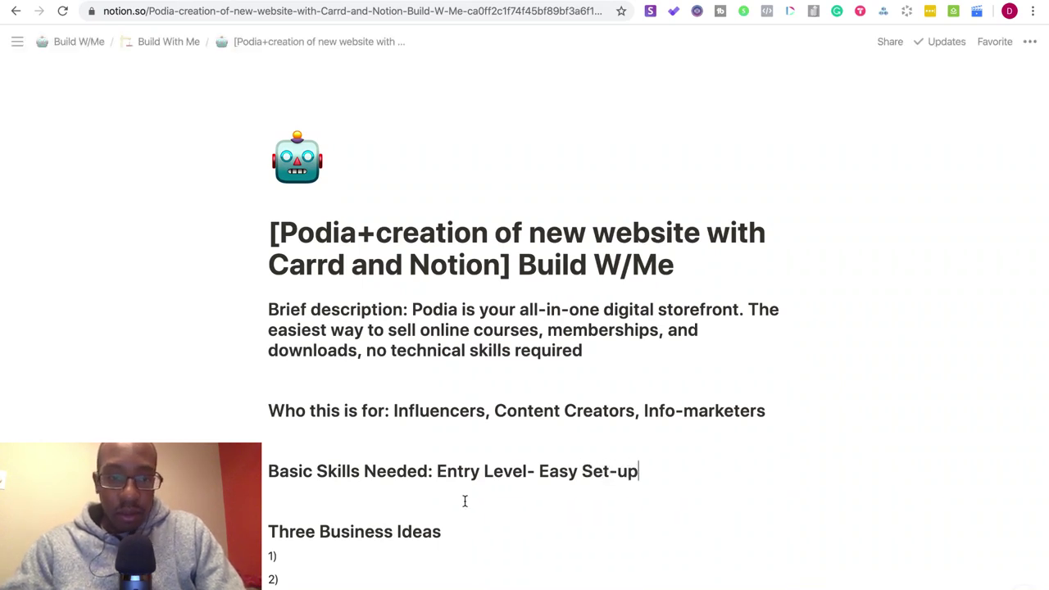
pyautogui.scroll(-2, 463, 499)
pyautogui.click(331, 413)
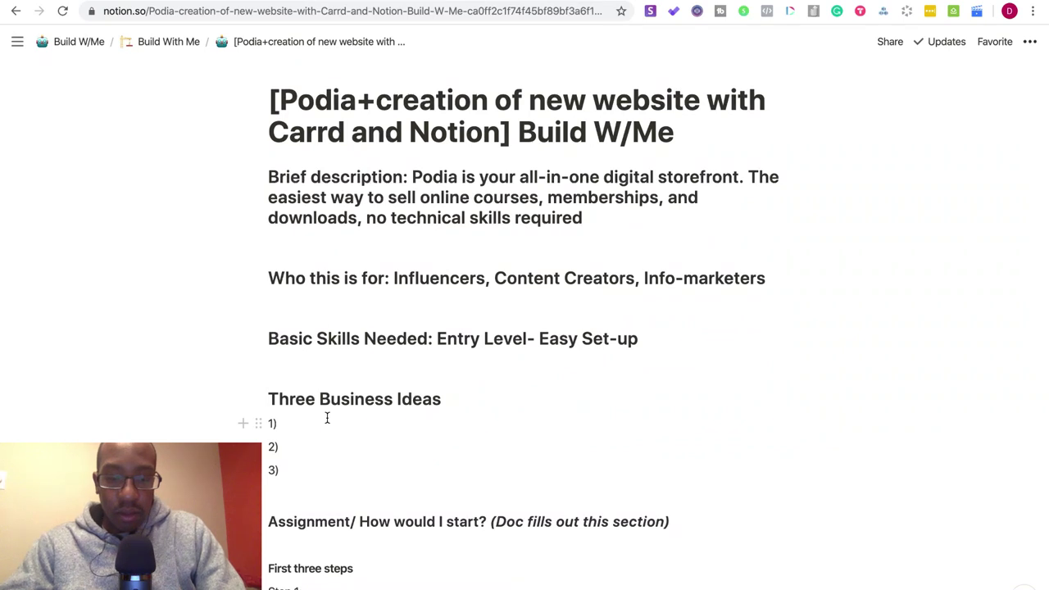
# - Fill in business ideas Membership site, Courses, and Hub for brand for all types of content
pyautogui.write('Membership site')
pyautogui.click(311, 448)
pyautogui.write('Courses')
pyautogui.click(308, 471)
pyautogui.write('A')
pyautogui.press('BackSpace')
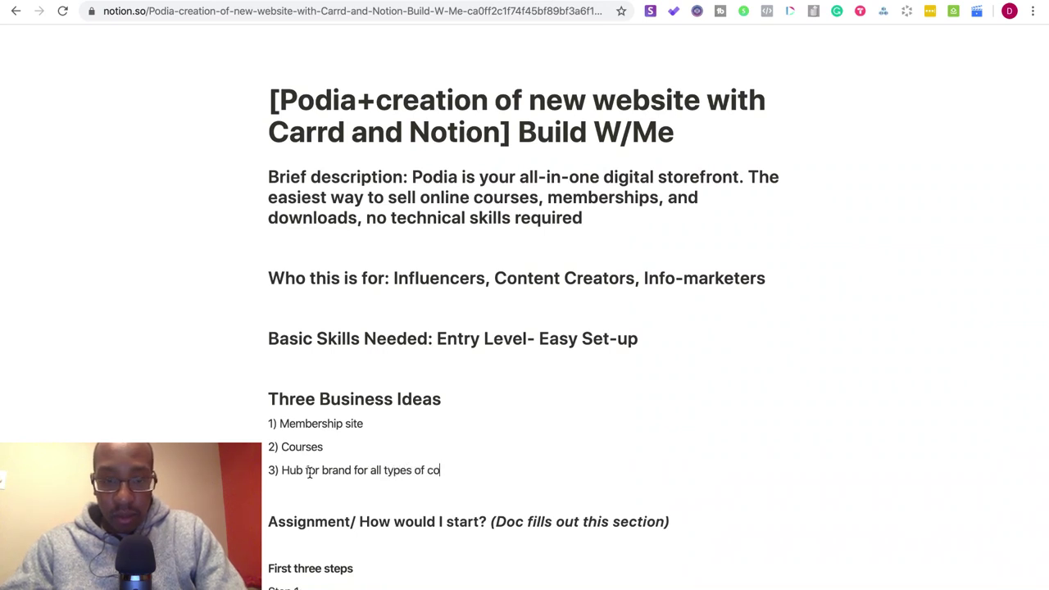
pyautogui.write('ntent')
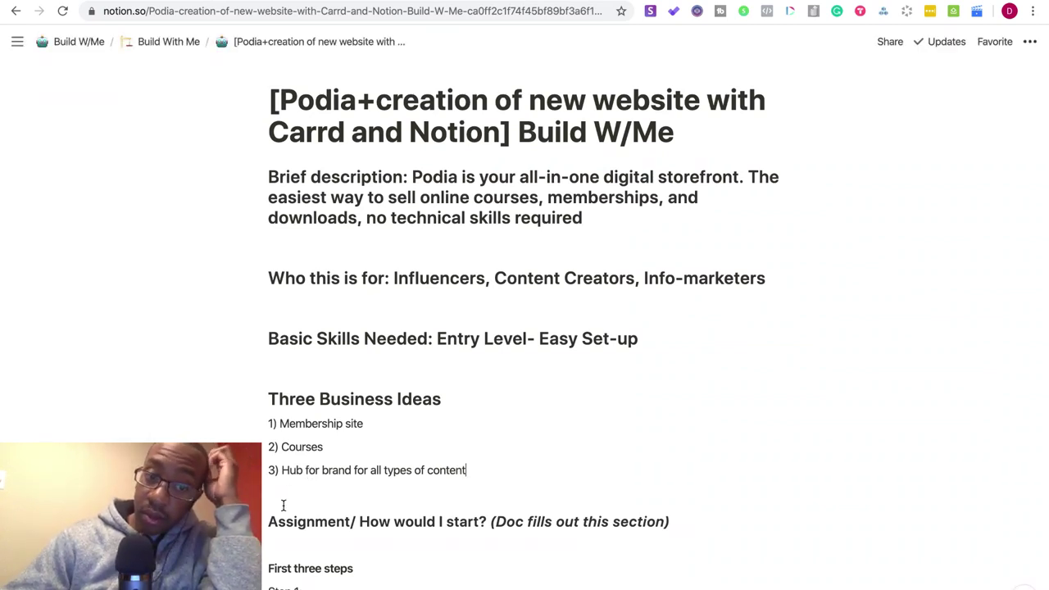
# - Scroll through the episode page to review it, then switch to the Podia Products tab
pyautogui.scroll(-5, 283, 506)
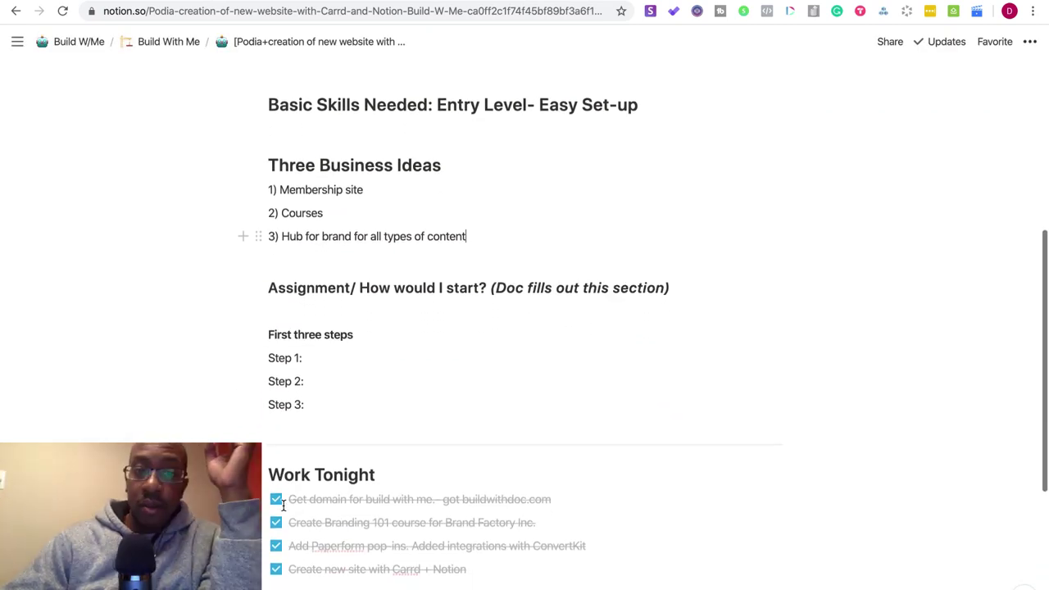
pyautogui.scroll(1, 276, 403)
pyautogui.scroll(-5, 276, 403)
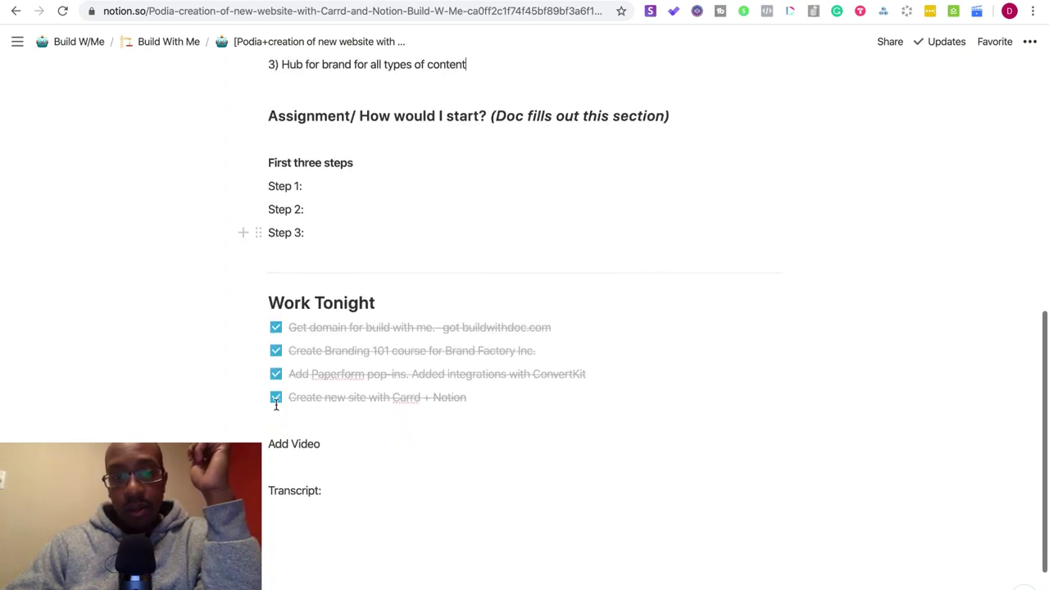
pyautogui.scroll(12, 276, 403)
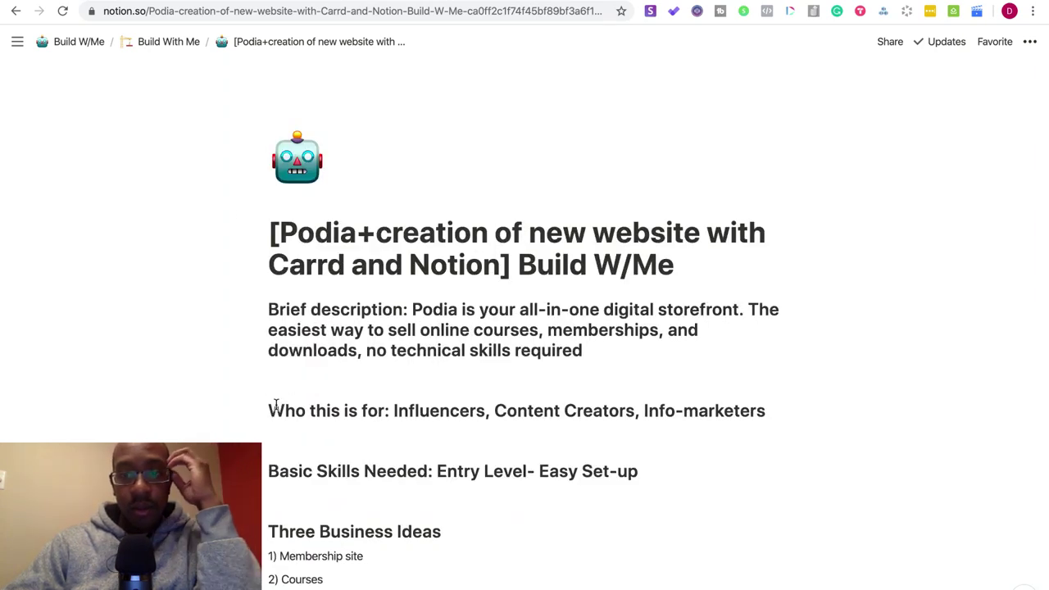
pyautogui.scroll(-1, 276, 403)
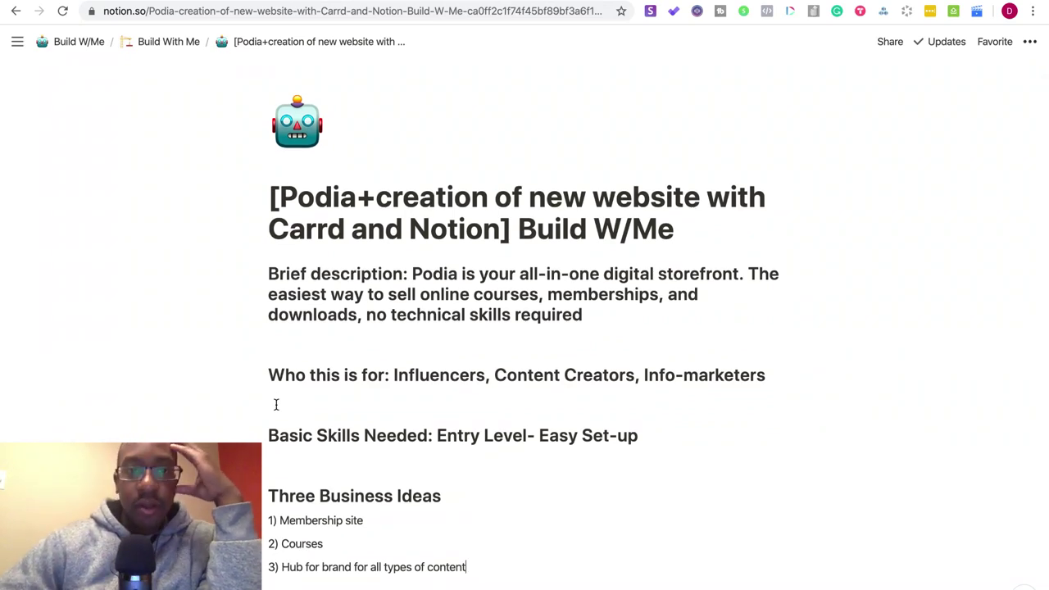
pyautogui.scroll(-10, 290, 377)
pyautogui.scroll(12, 293, 379)
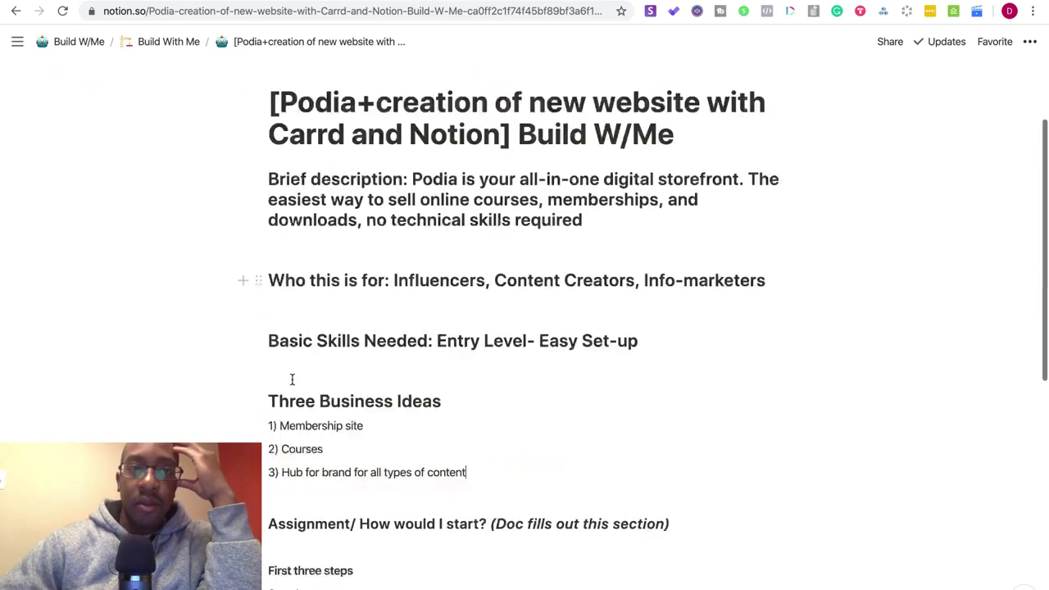
pyautogui.hotkey('ctrl', 'Tab')
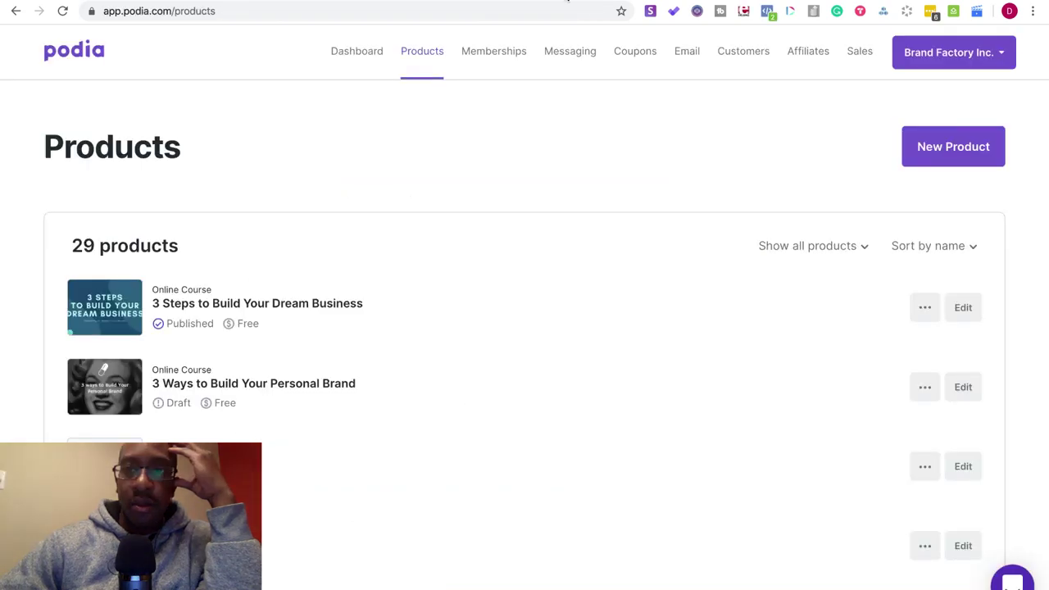
pyautogui.hotkey('ctrl', 'Tab')
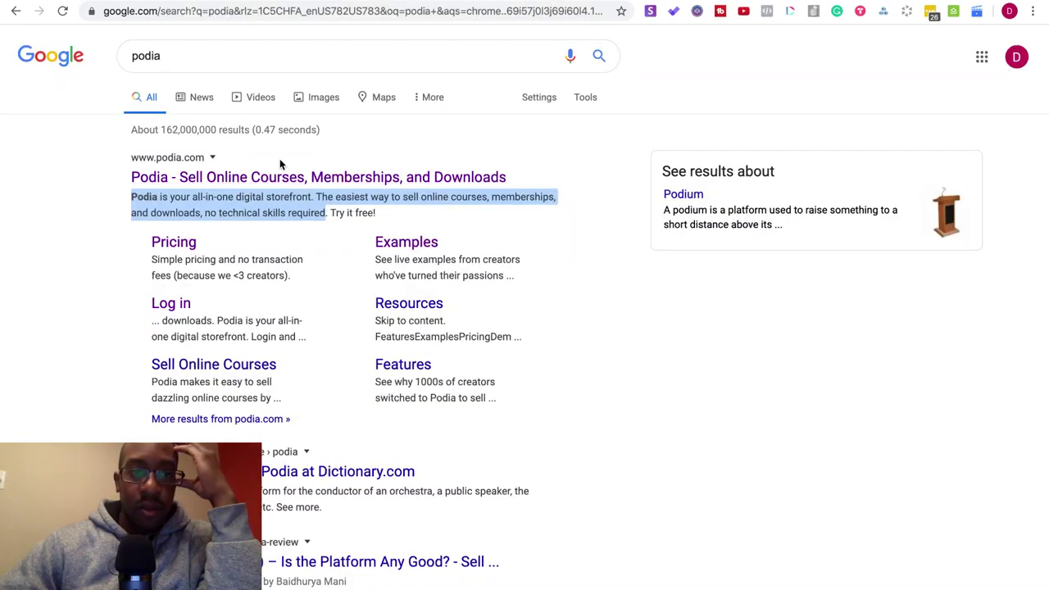
pyautogui.click(288, 175)
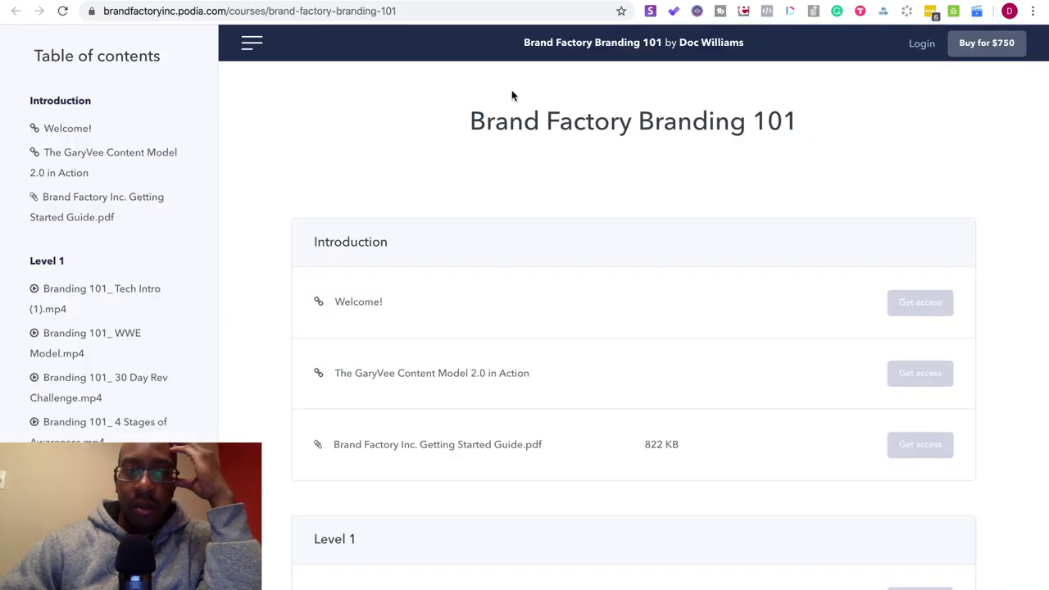
pyautogui.scroll(-5, 414, 281)
pyautogui.scroll(5, 423, 287)
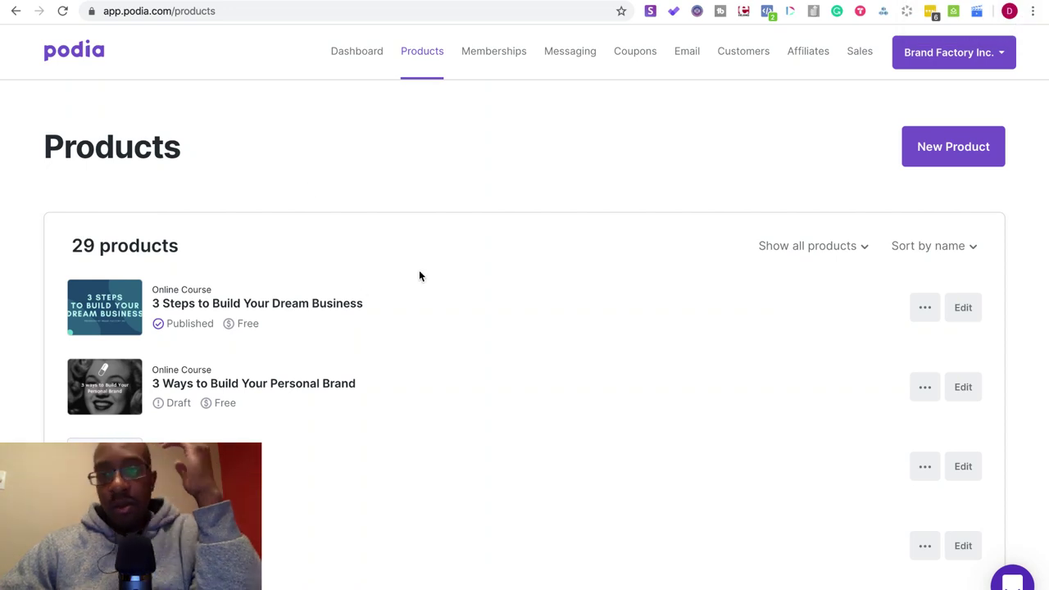
# - Open the '3 Steps to Build Your Dream Business' product page preview in a new tab
pyautogui.click(926, 308)
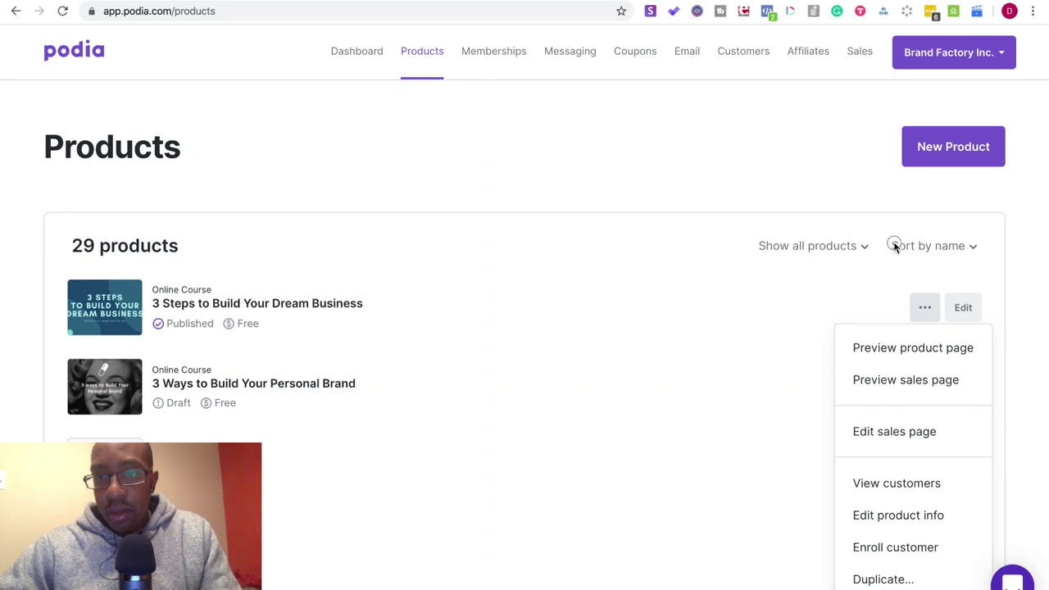
pyautogui.rightClick(884, 354)
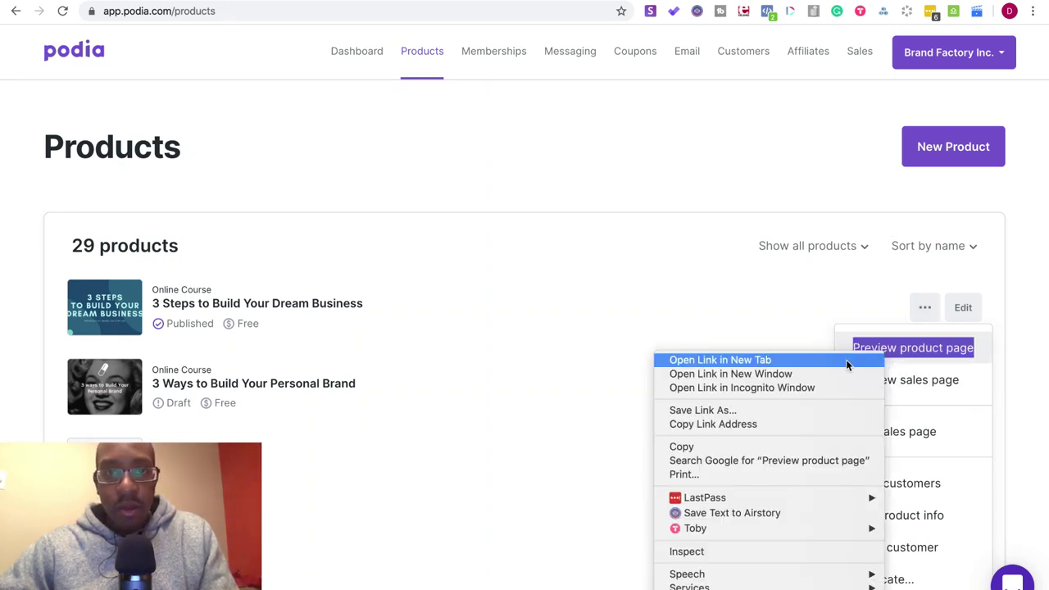
pyautogui.click(845, 358)
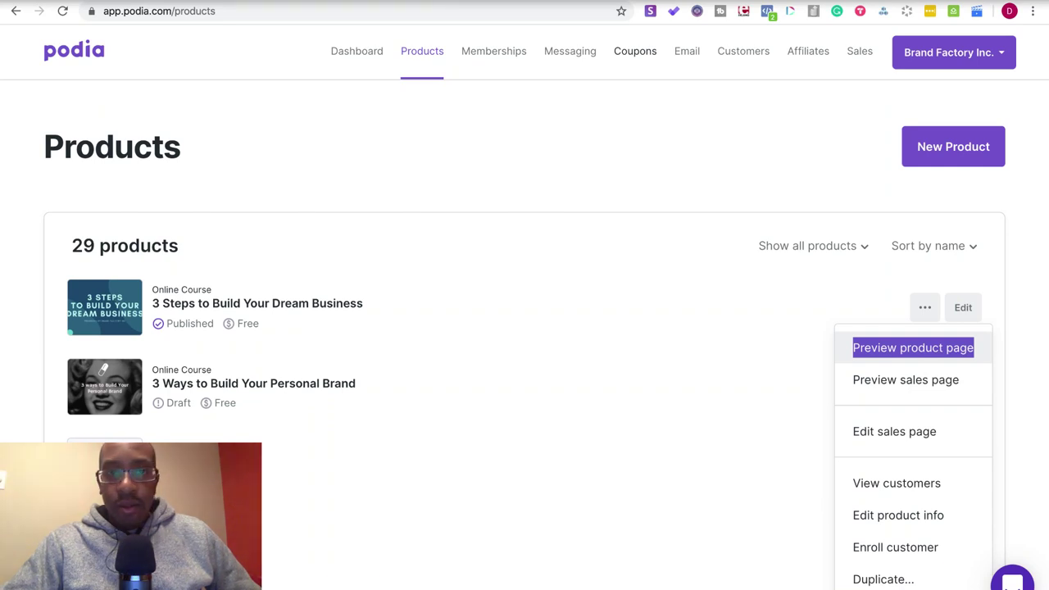
# - Leave full screen, close the notes window and bring Slack forward
pyautogui.press('ctrl+super+f')
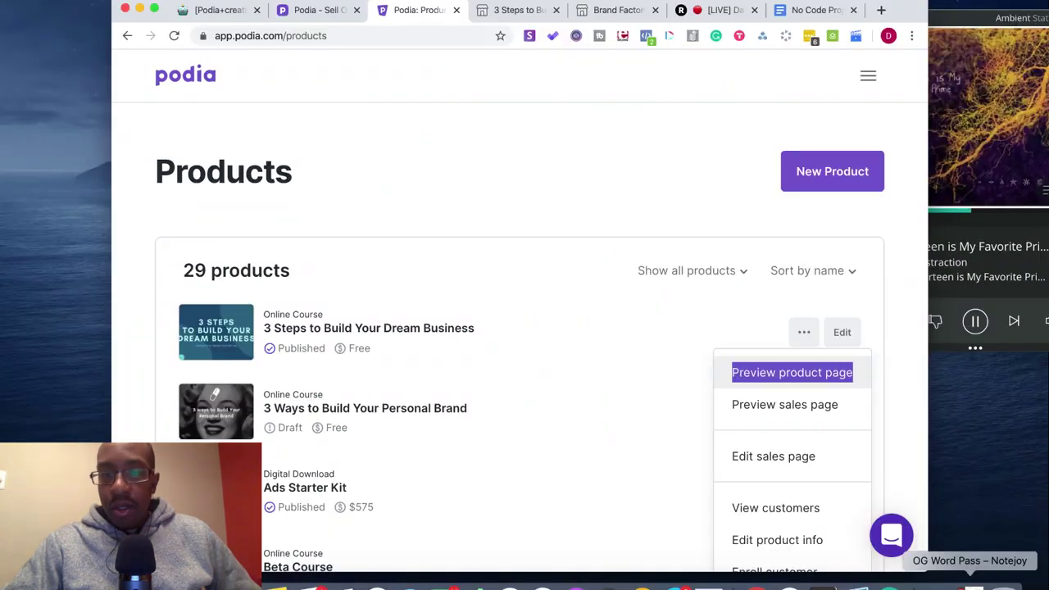
pyautogui.click(973, 585)
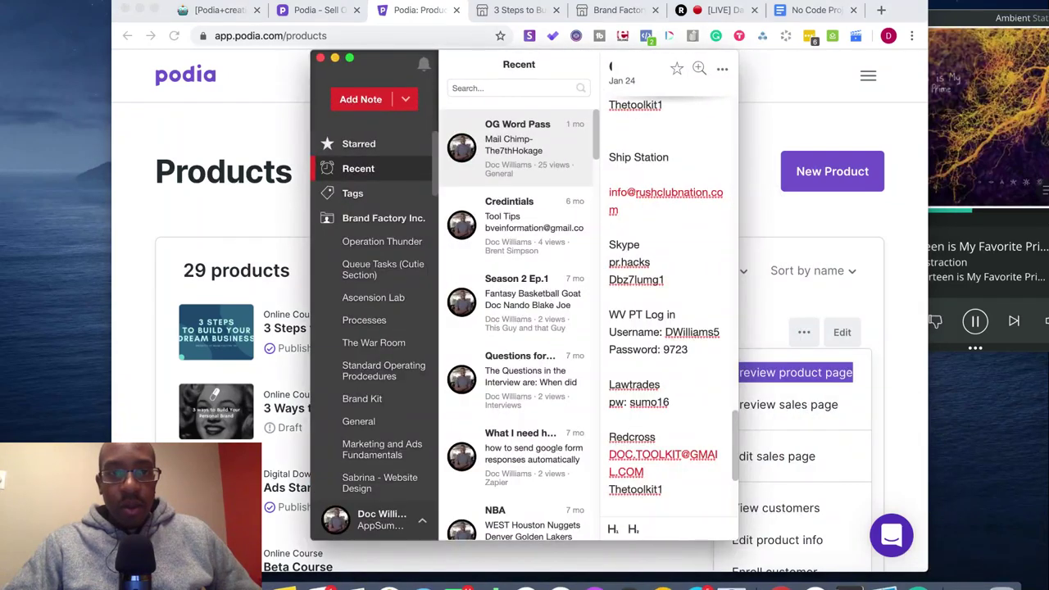
pyautogui.click(321, 59)
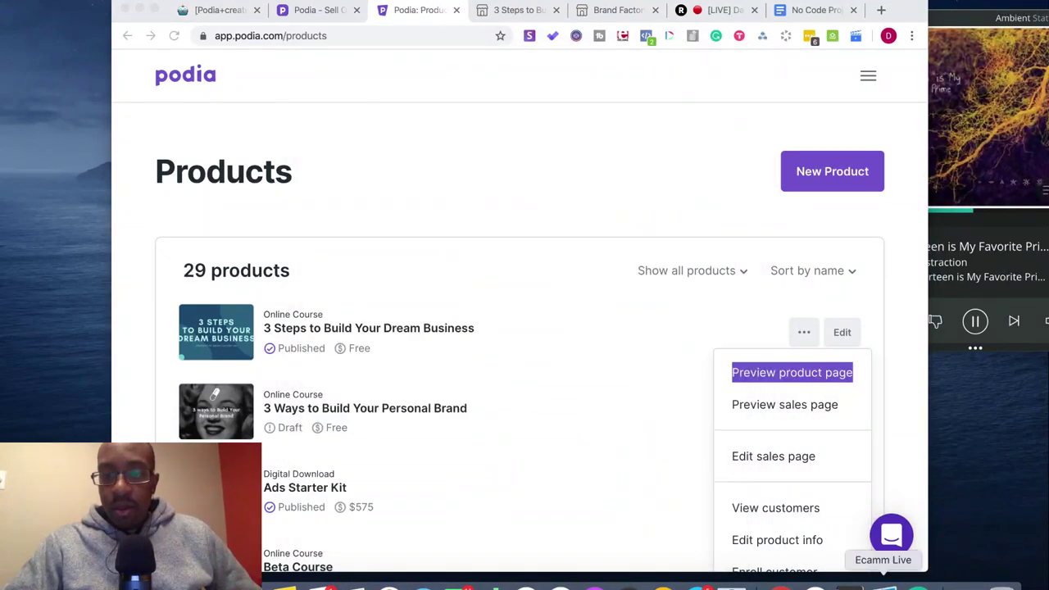
pyautogui.click(815, 583)
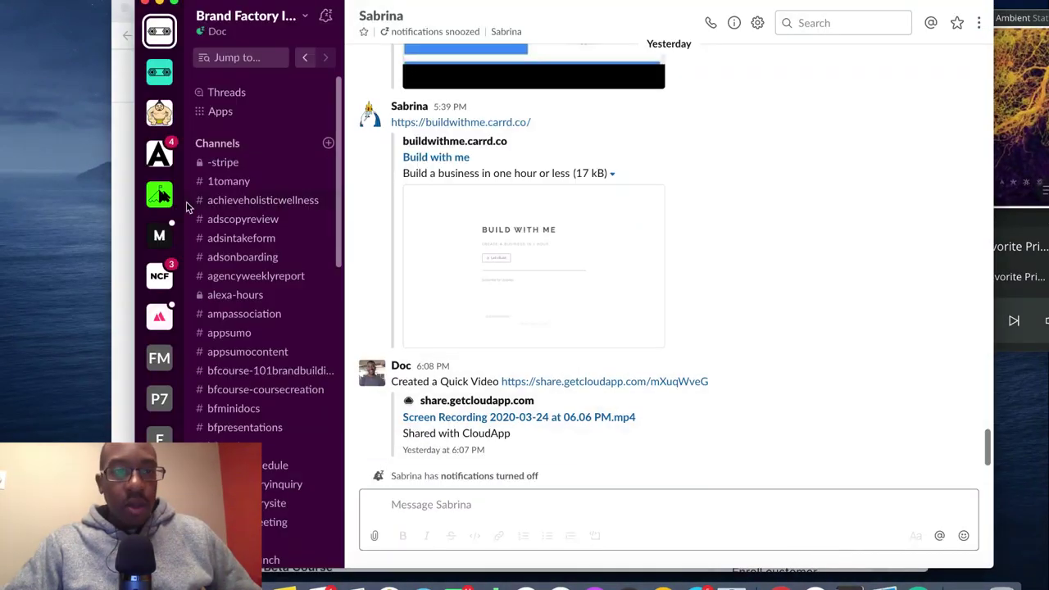
pyautogui.press('super+Tab')
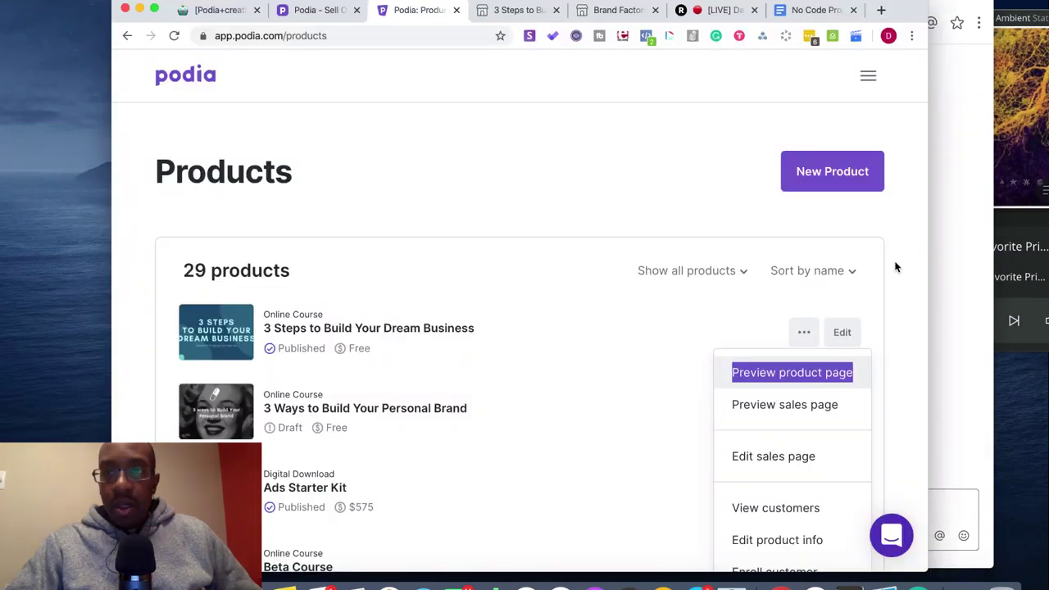
# - Arrange the browser and Slack windows side by side
pyautogui.moveTo(891, 12); pyautogui.dragTo(877, 147)
pyautogui.moveTo(612, 29); pyautogui.dragTo(612, 213)
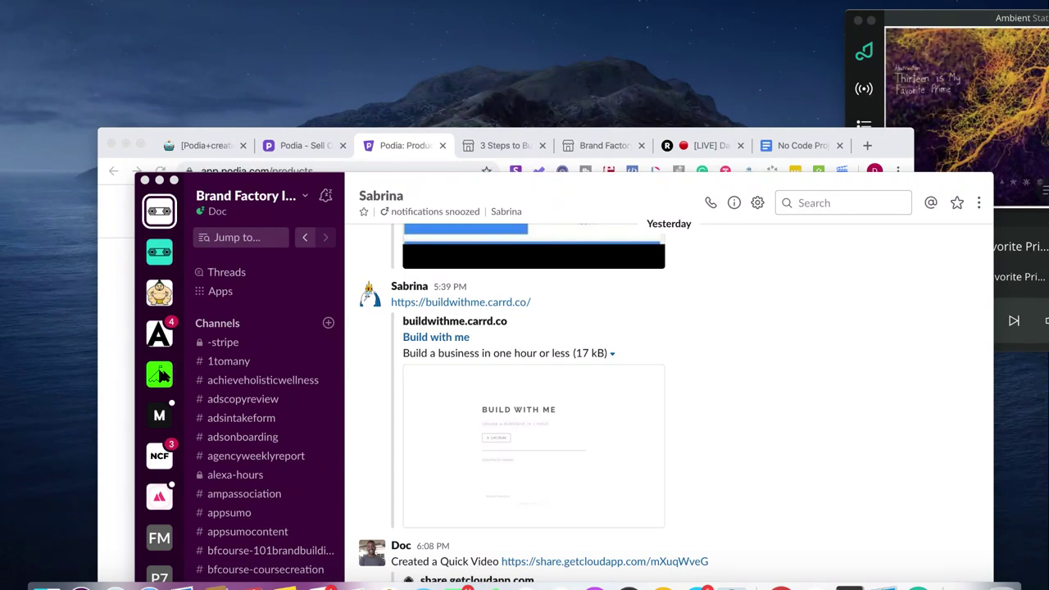
pyautogui.click(112, 334)
pyautogui.moveTo(893, 145); pyautogui.dragTo(749, 18)
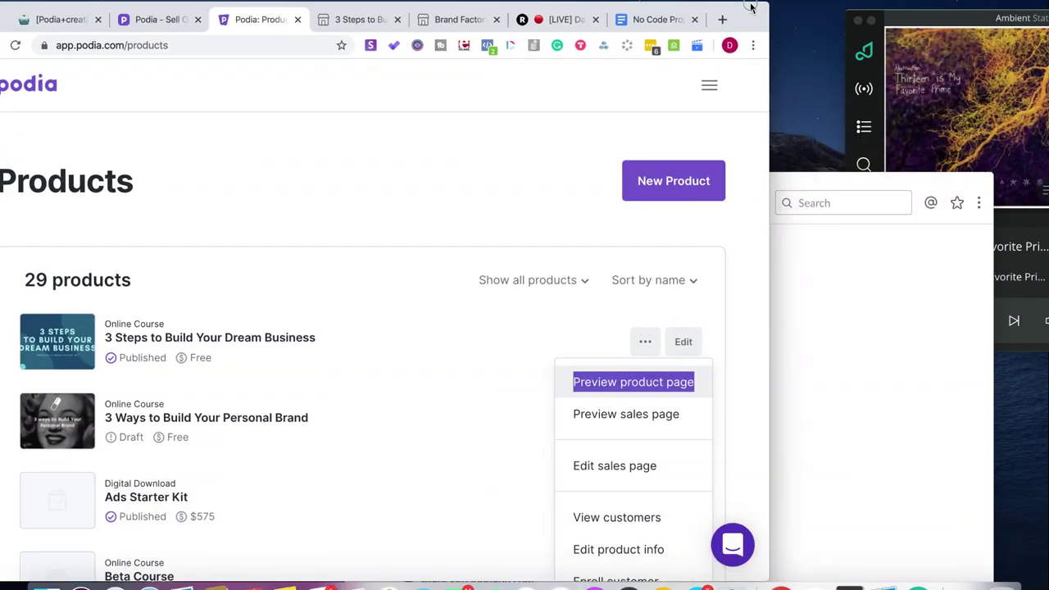
pyautogui.click(849, 570)
pyautogui.moveTo(602, 202); pyautogui.dragTo(579, 72)
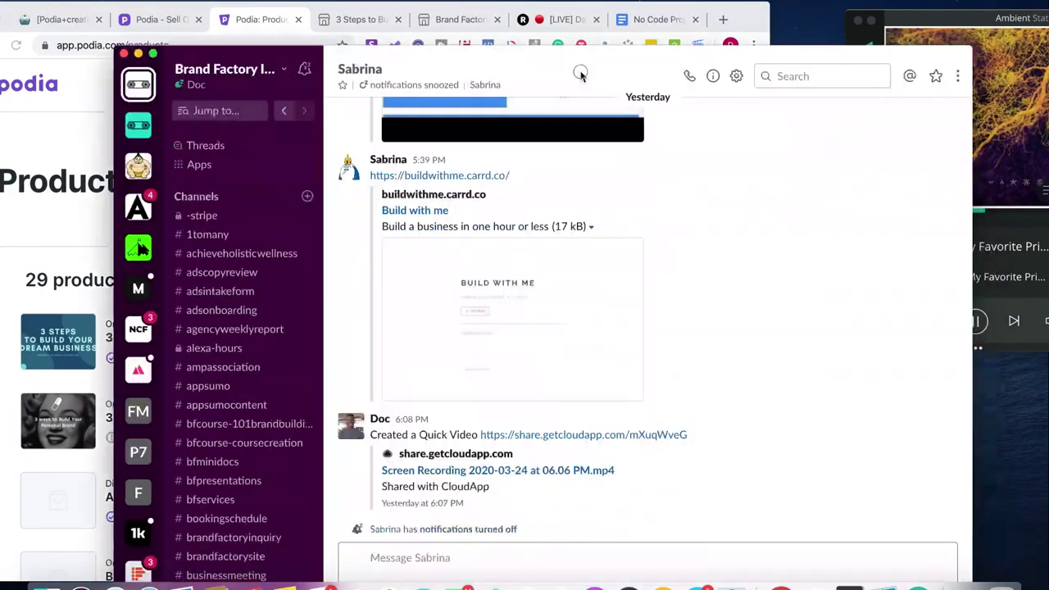
# - Copy the buildwithme.carrd.co link from the Slack conversation
pyautogui.moveTo(520, 179); pyautogui.dragTo(369, 176)
pyautogui.press('super+c')
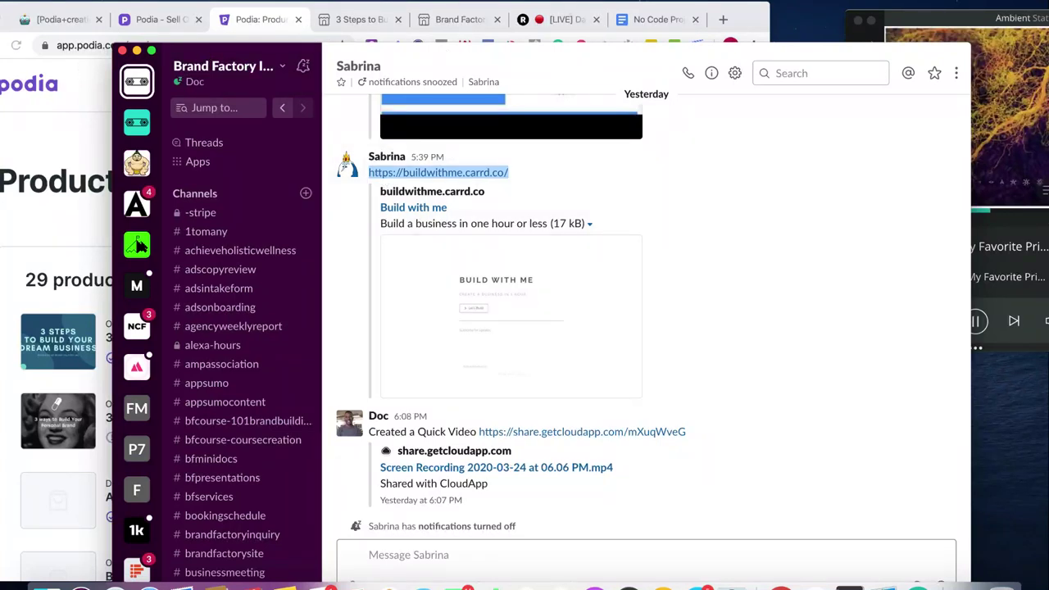
pyautogui.click(761, 25)
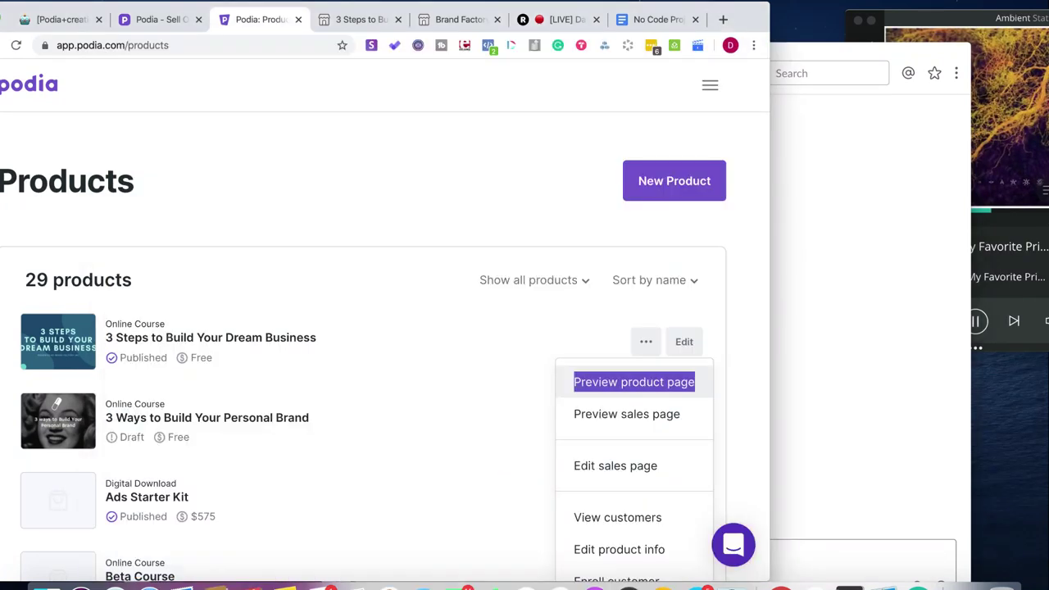
pyautogui.click(115, 0)
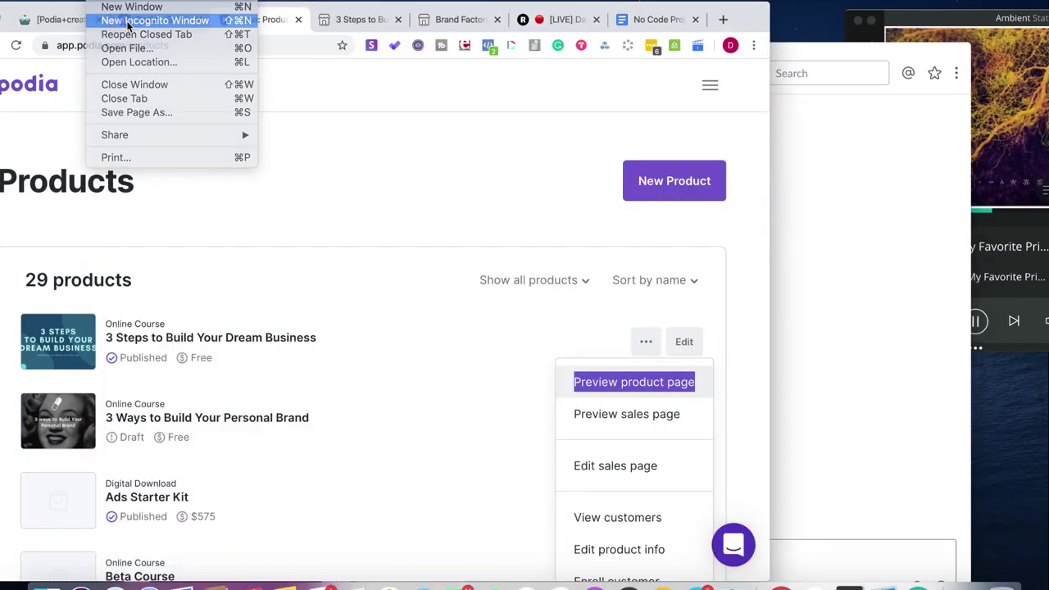
# - Load buildwithme.carrd.co in a full-screen incognito window and follow Let's Build to Notion
pyautogui.click(127, 23)
pyautogui.press('super+v')
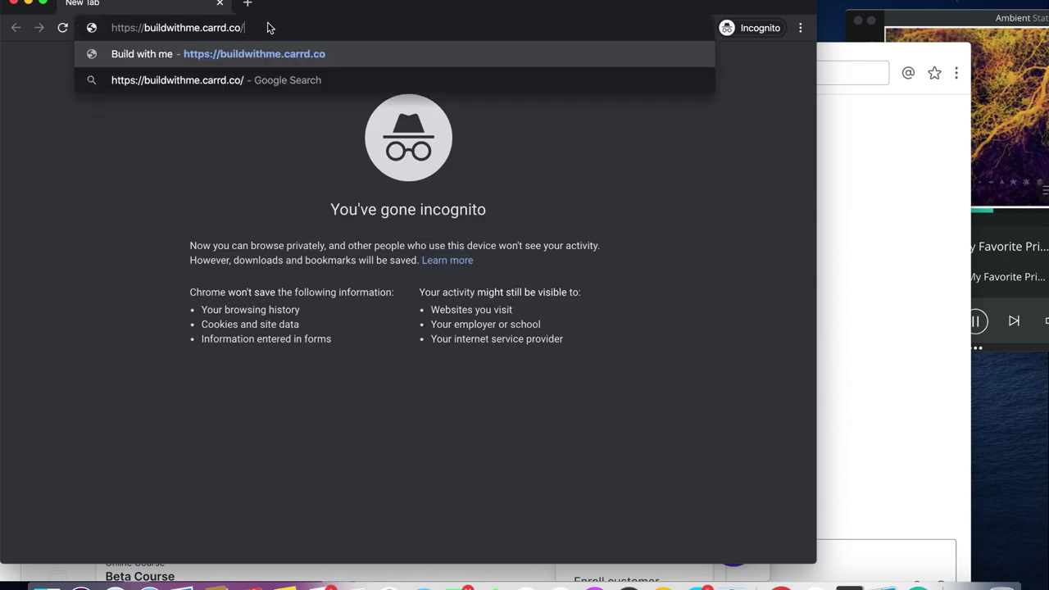
pyautogui.press('Return')
pyautogui.moveTo(370, 5); pyautogui.dragTo(468, 18)
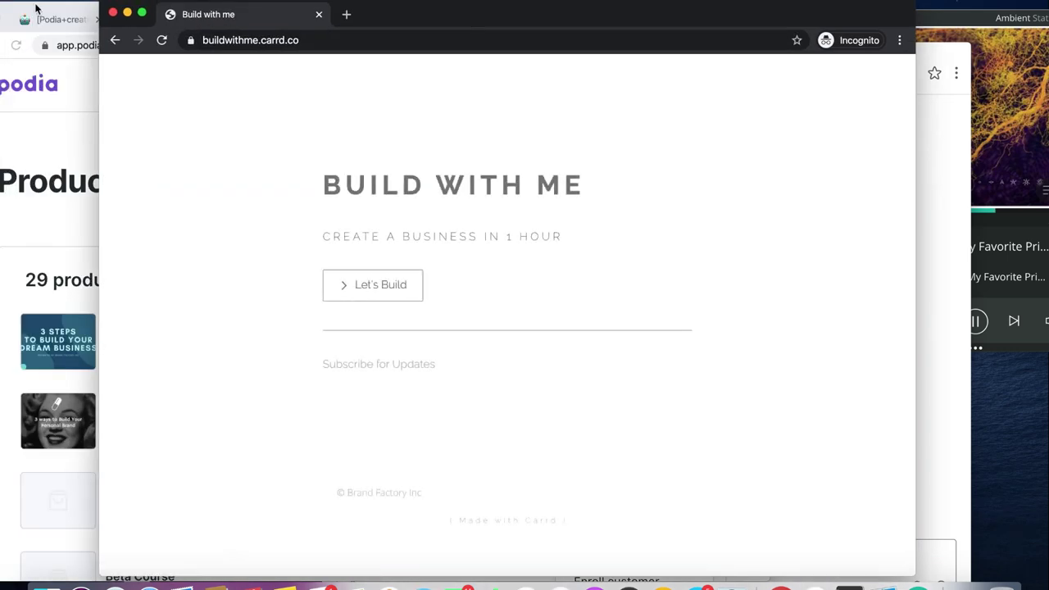
pyautogui.click(141, 13)
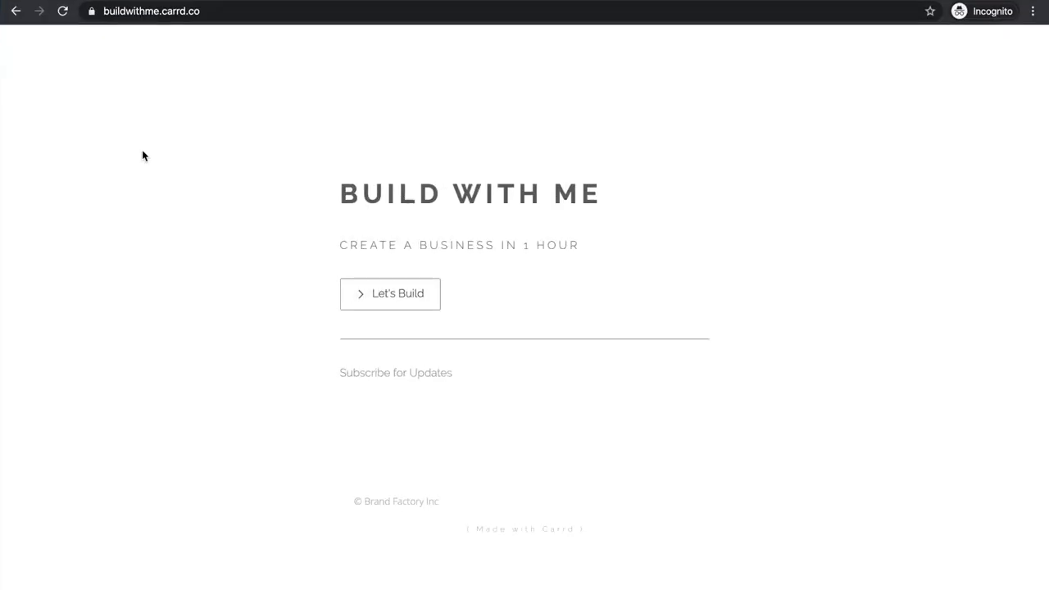
pyautogui.click(413, 294)
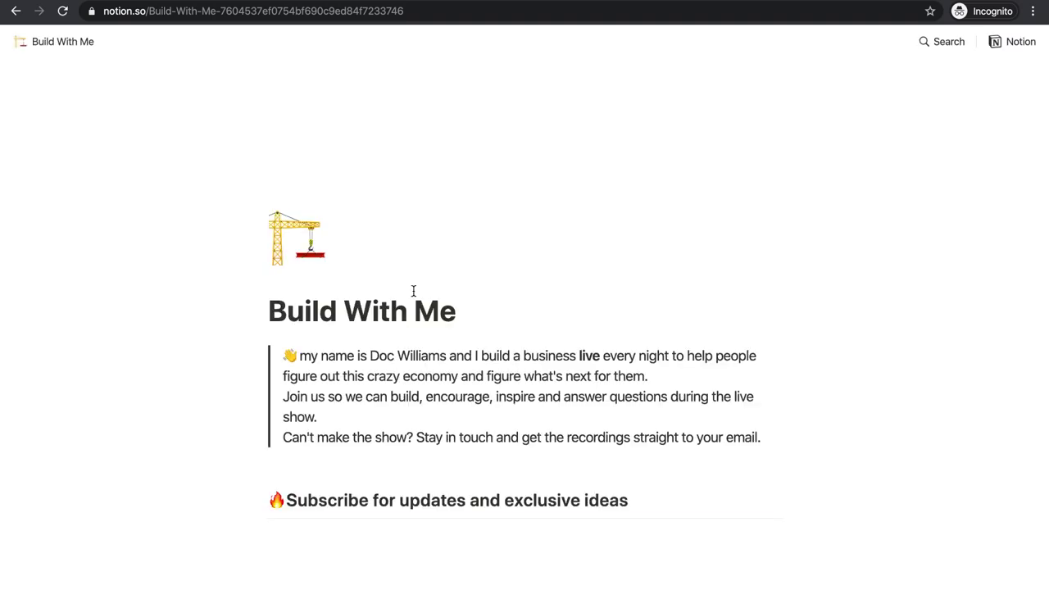
# - Scroll the public Build With Me page to confirm Episode 8 for Podia is listed
pyautogui.scroll(-5, 413, 291)
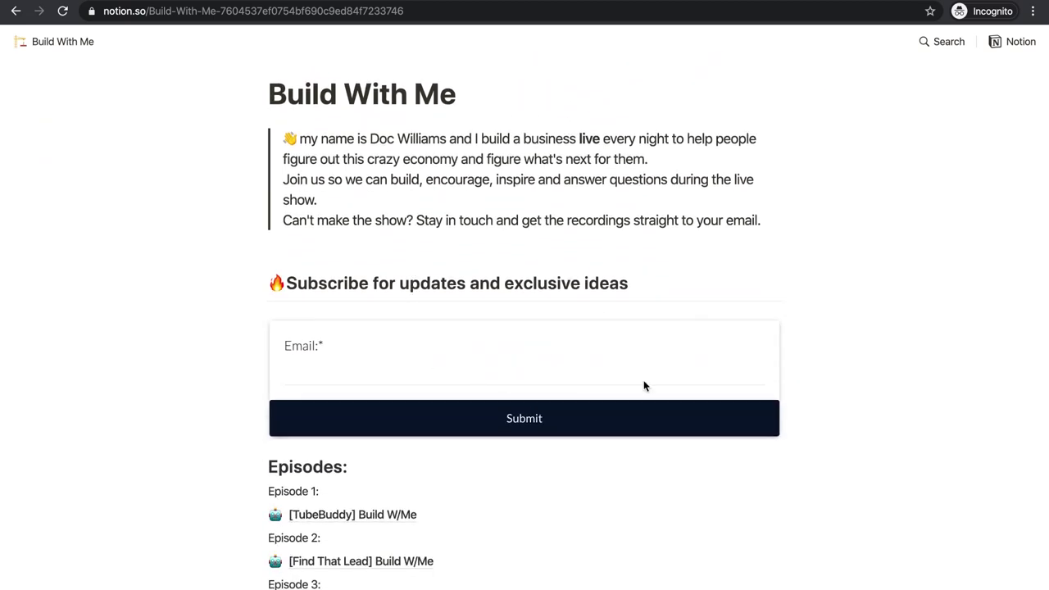
pyautogui.scroll(-1, 882, 456)
pyautogui.scroll(-7, 882, 457)
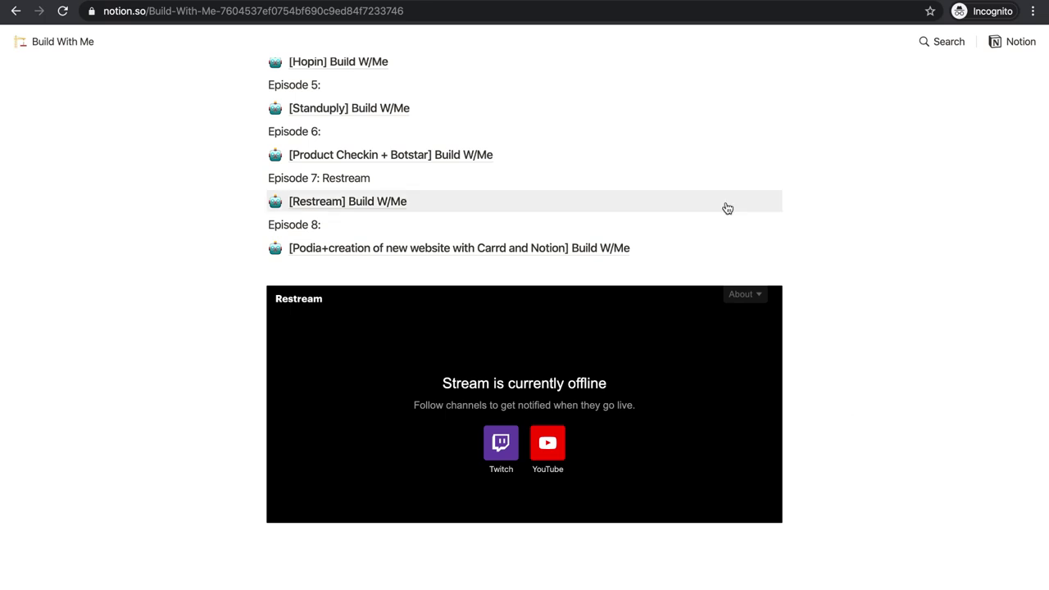
pyautogui.scroll(15, 727, 209)
pyautogui.scroll(-18, 727, 209)
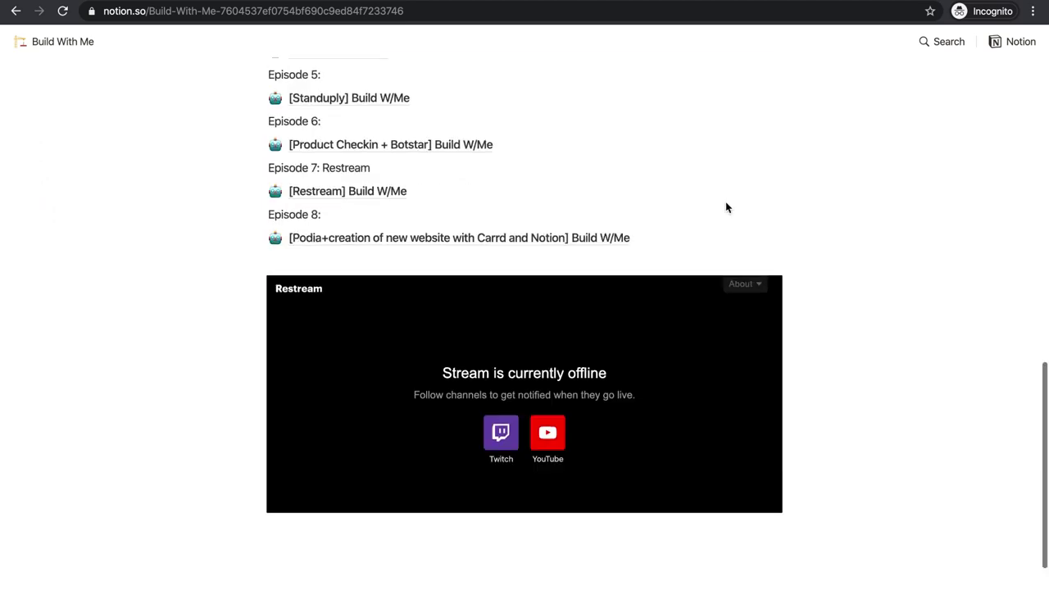
pyautogui.scroll(3, 727, 209)
pyautogui.scroll(1, 725, 202)
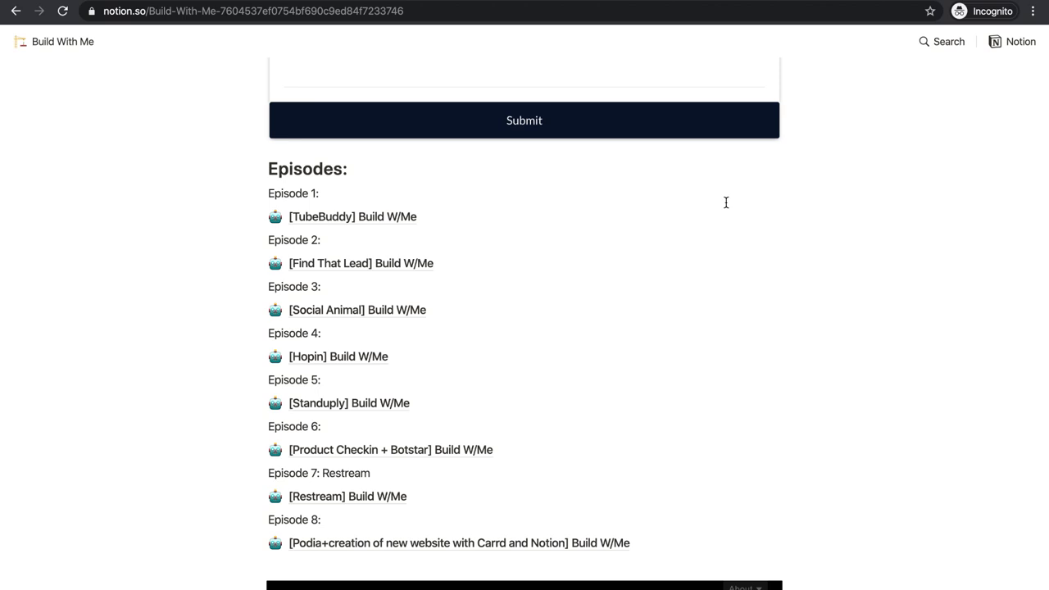
pyautogui.scroll(-7, 726, 203)
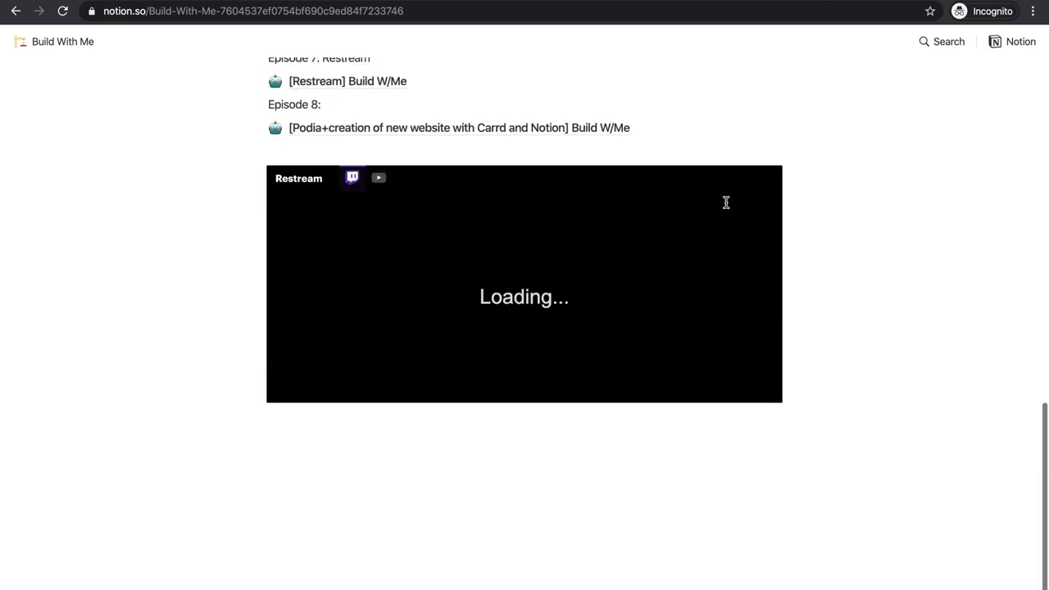
pyautogui.scroll(1, 726, 202)
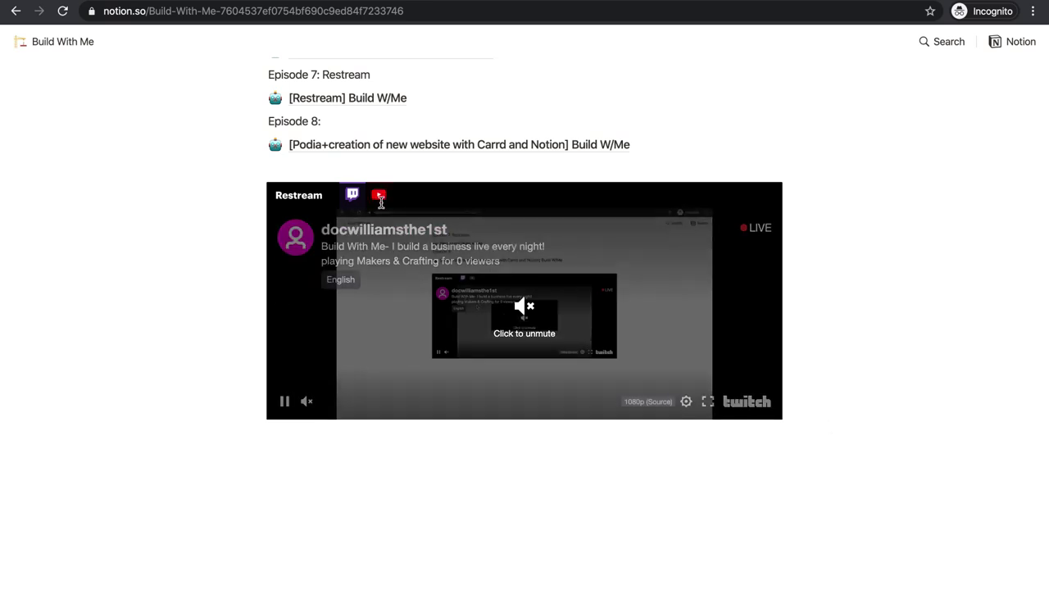
pyautogui.scroll(15, 361, 447)
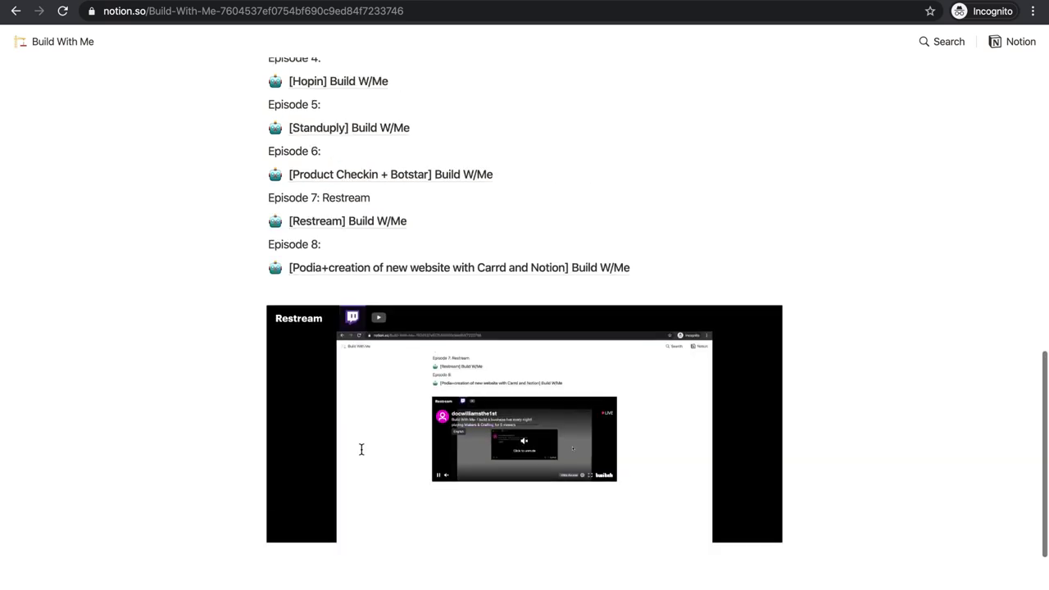
pyautogui.scroll(-3, 386, 398)
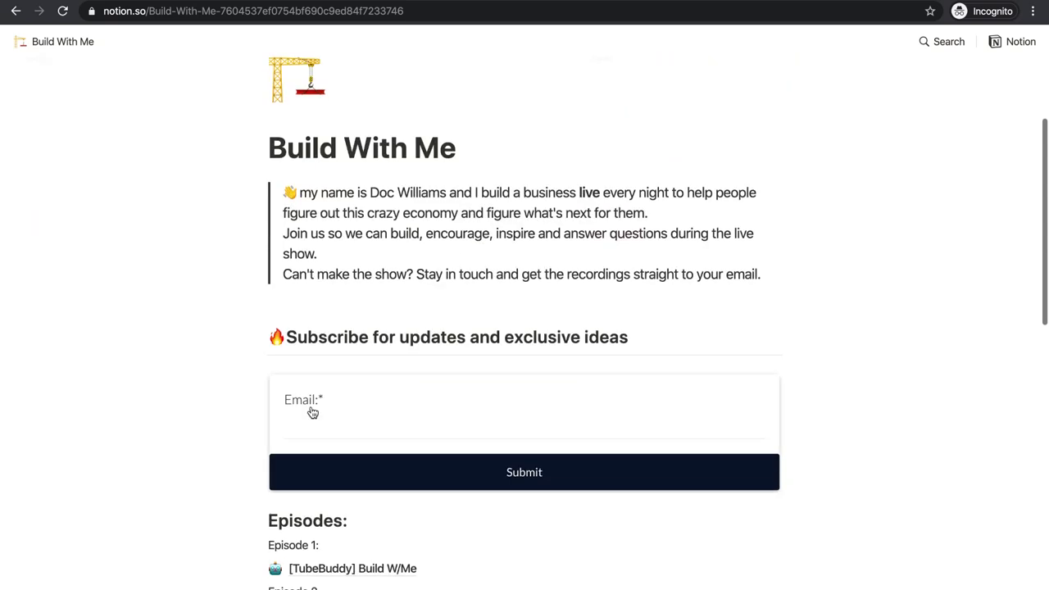
pyautogui.scroll(3, 245, 450)
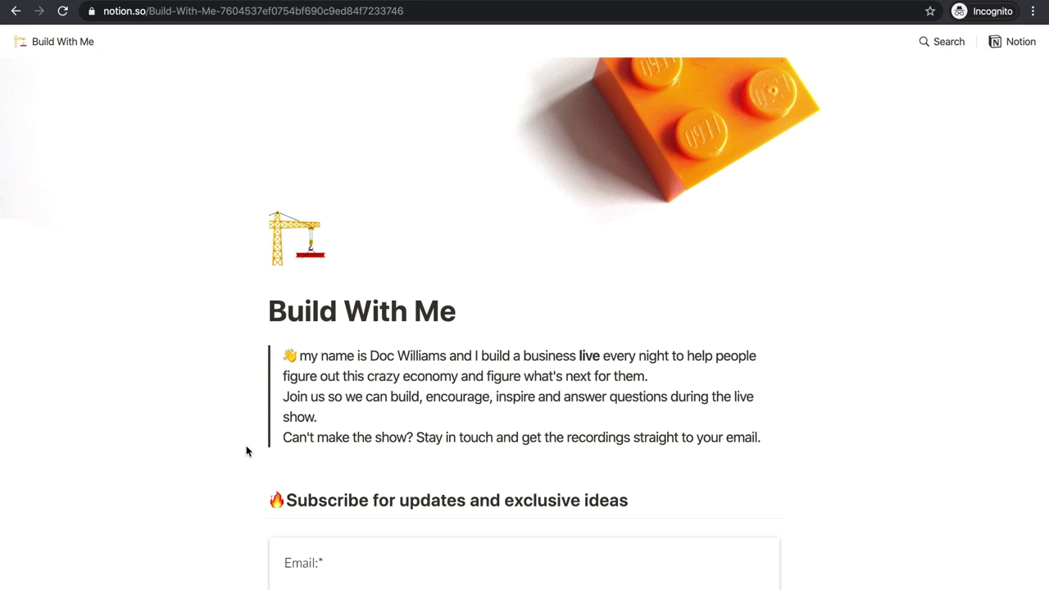
pyautogui.scroll(-2, 246, 445)
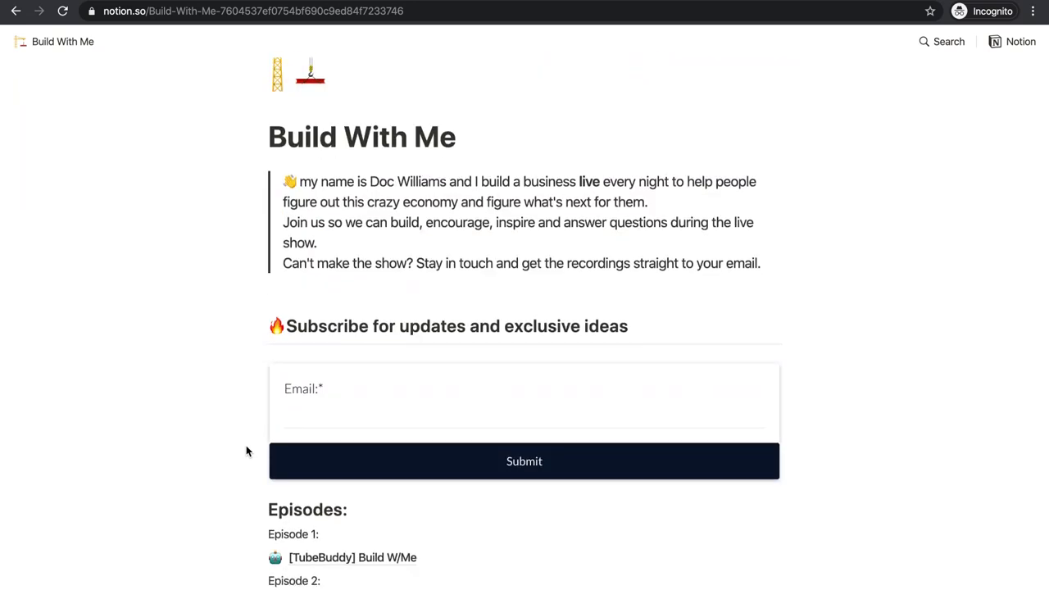
pyautogui.scroll(2, 246, 450)
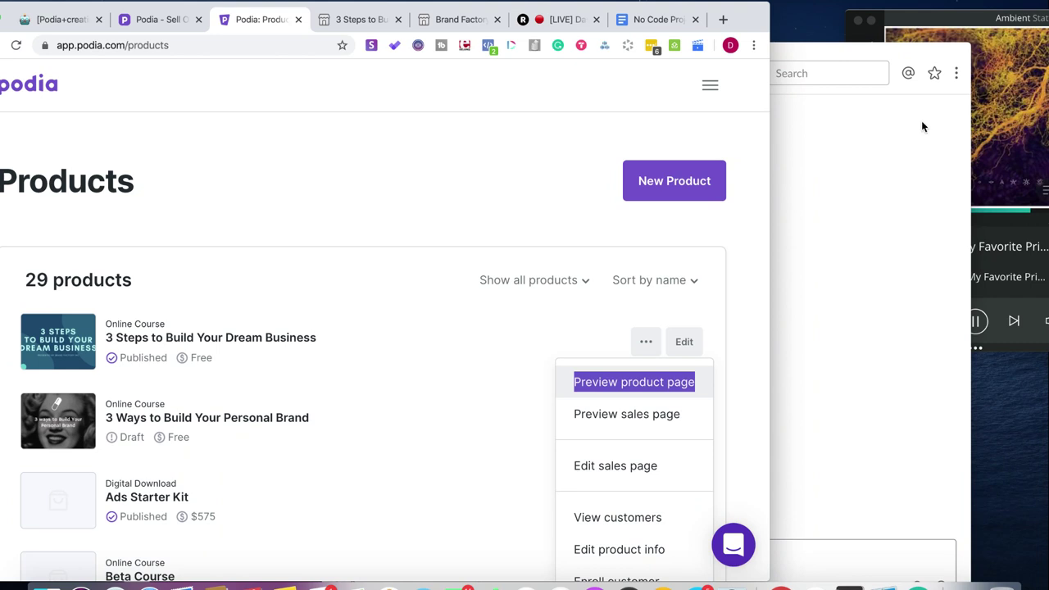
# - Close the Slack conversation window
pyautogui.click(862, 50)
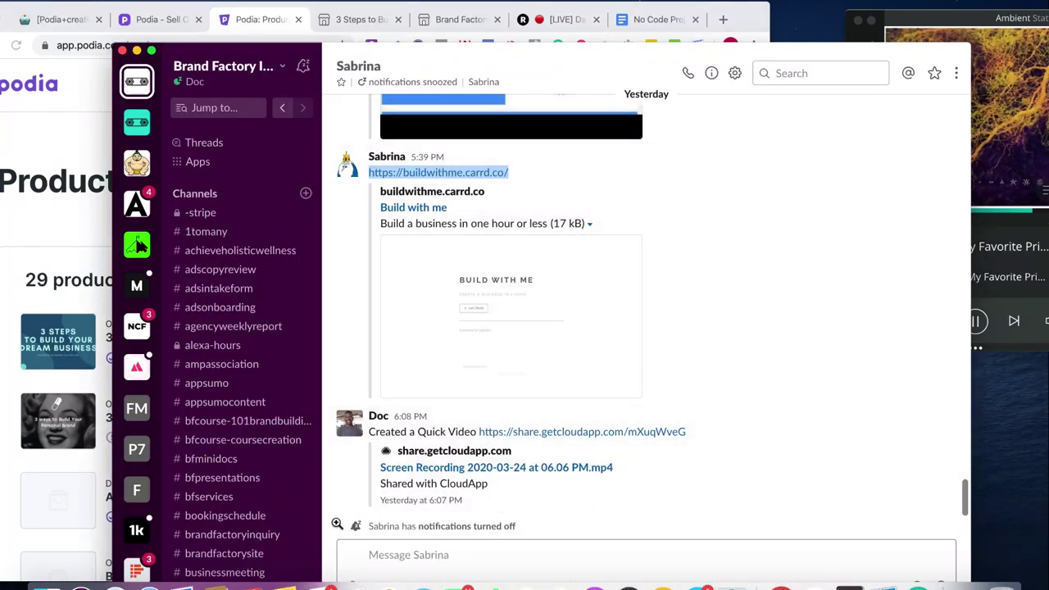
pyautogui.click(363, 559)
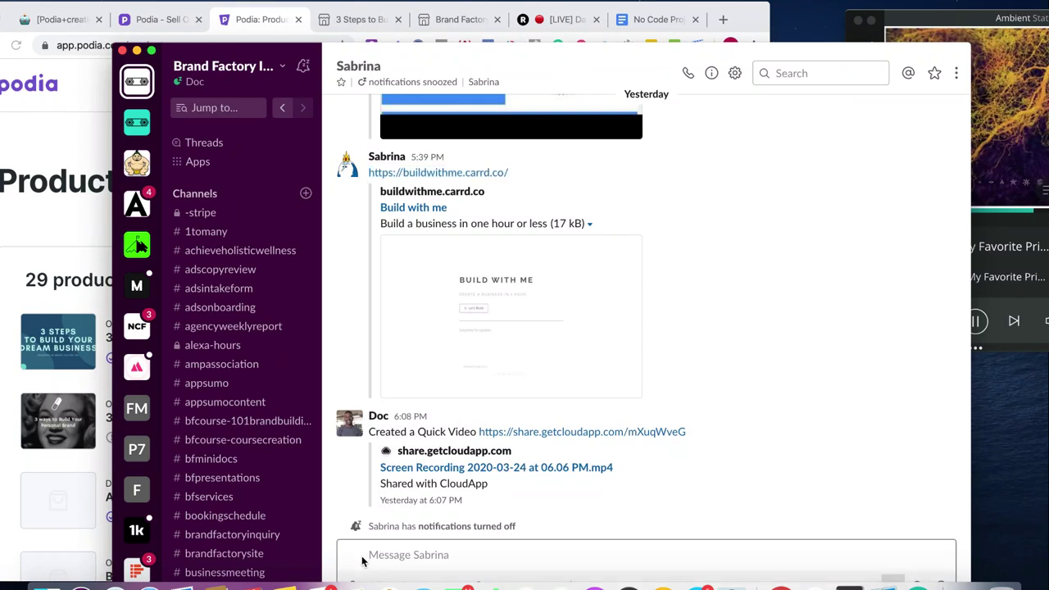
pyautogui.click(122, 51)
pyautogui.moveTo(751, 17); pyautogui.dragTo(877, 7)
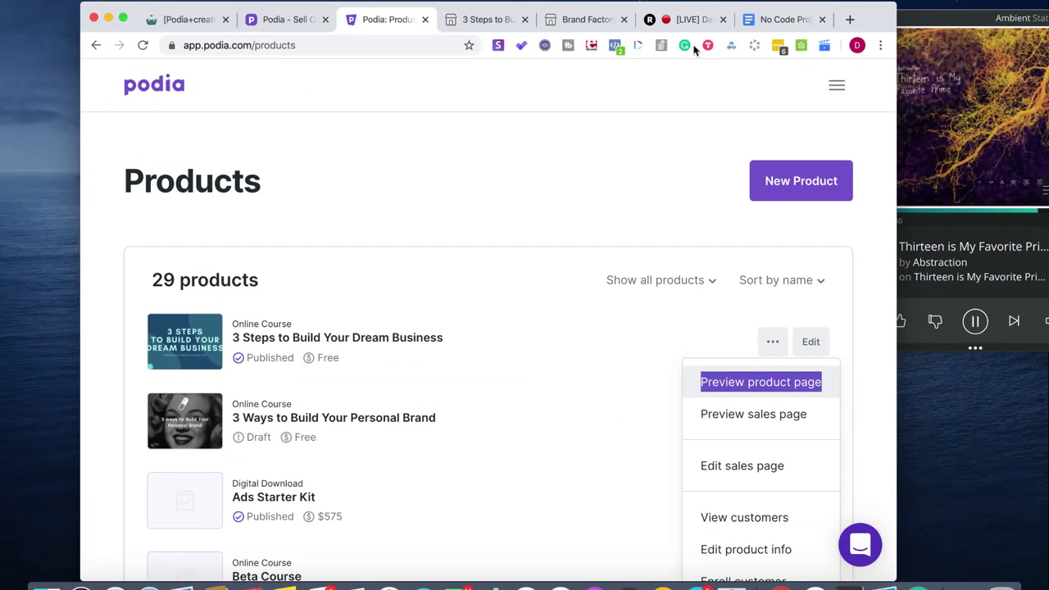
# - Pause the 'Thirteen is My Favorite Prime' music track and return Chrome to full screen
pyautogui.moveTo(871, 20); pyautogui.dragTo(726, 21)
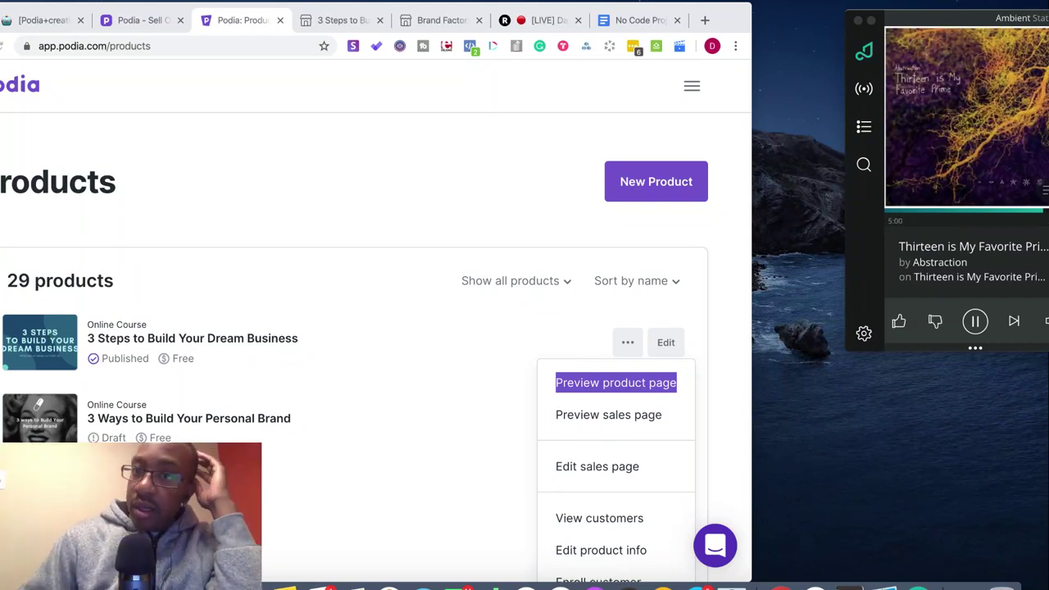
pyautogui.click(977, 322)
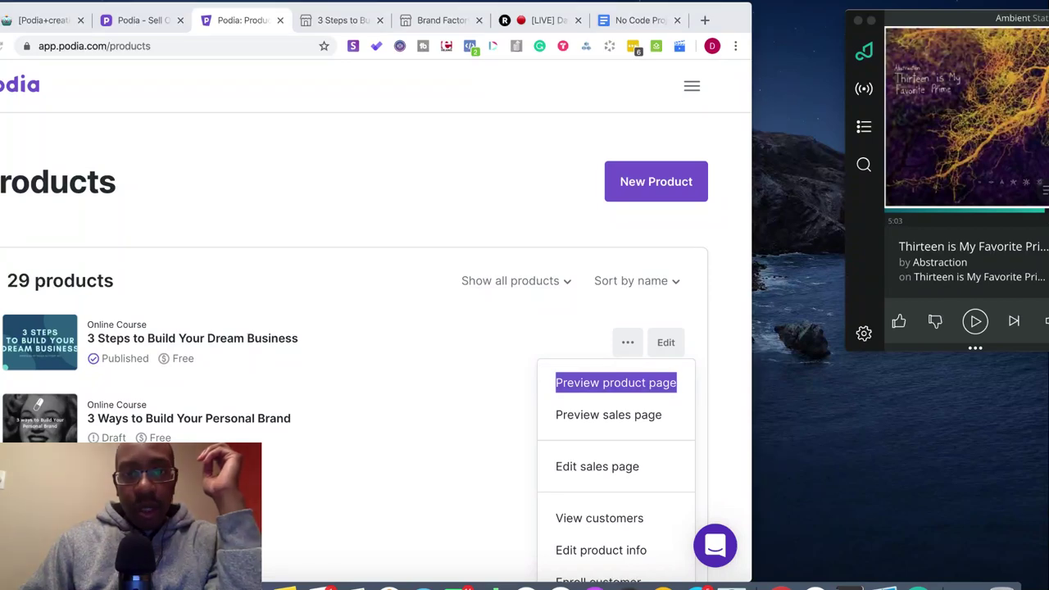
pyautogui.moveTo(726, 19); pyautogui.dragTo(876, 7)
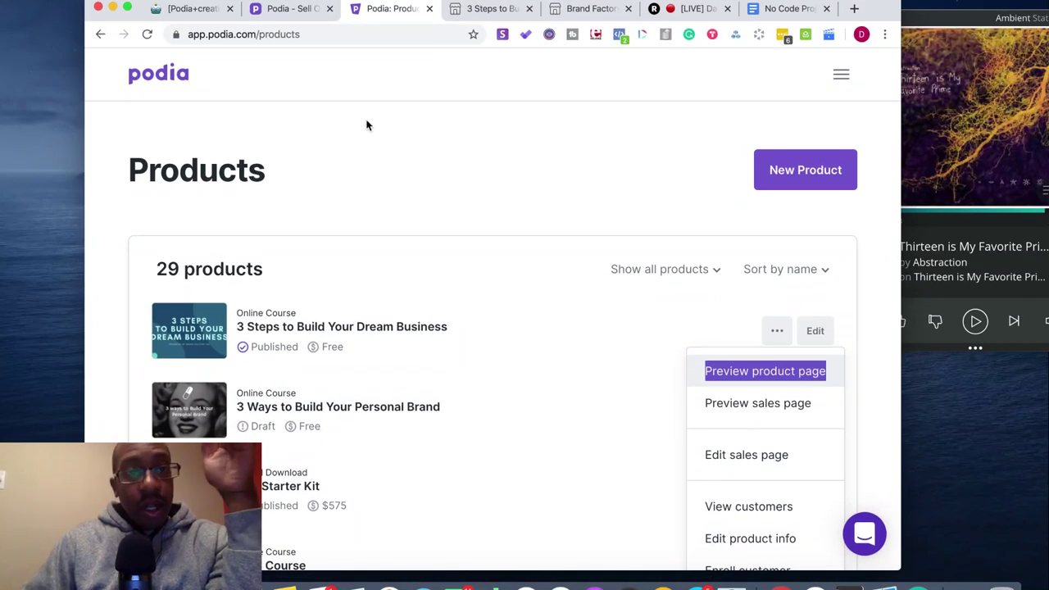
pyautogui.click(126, 8)
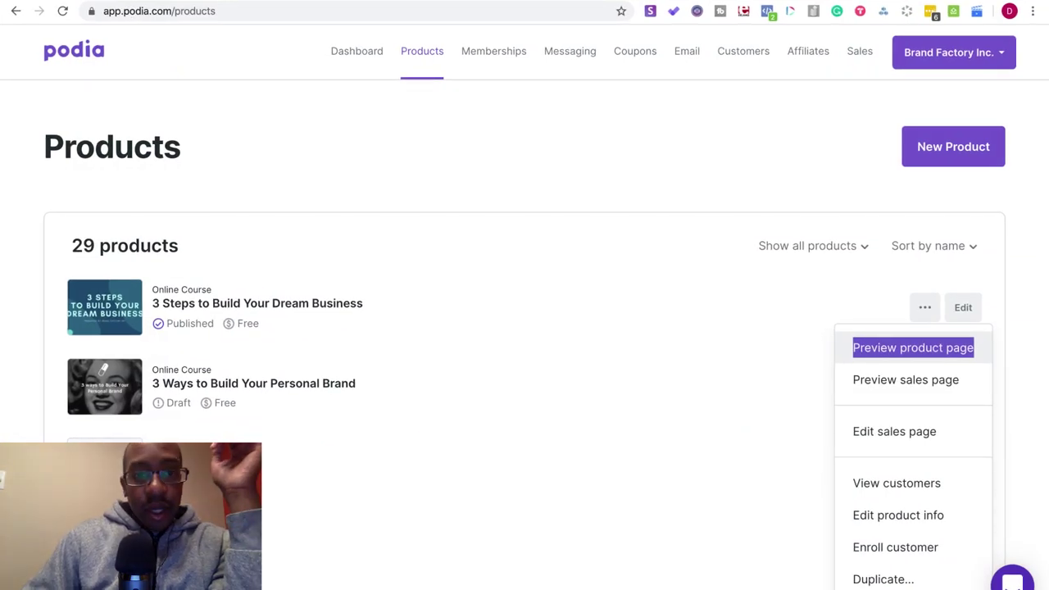
pyautogui.hotkey('ctrl', 'Tab')
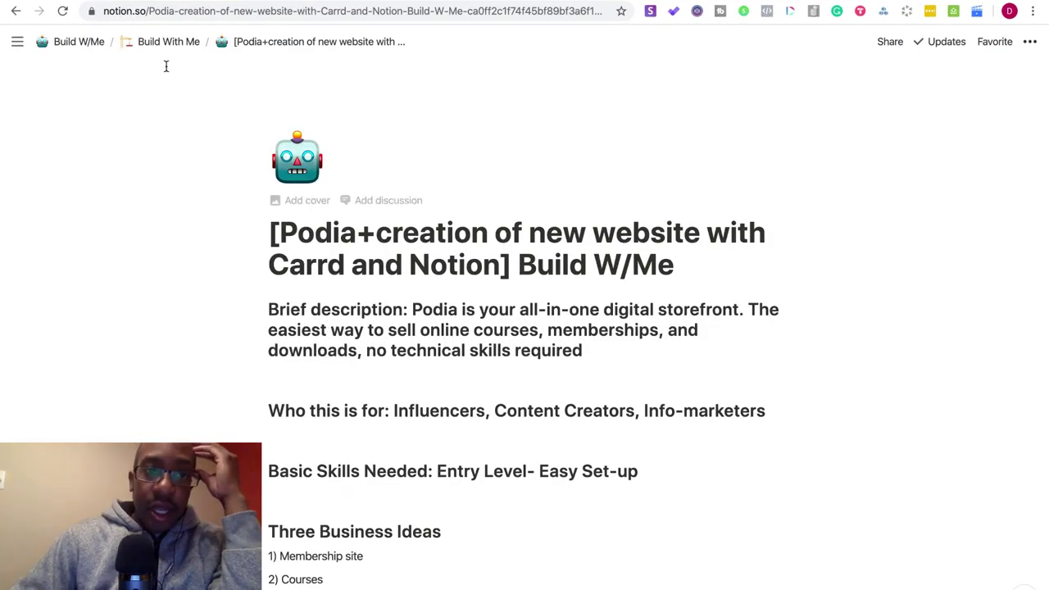
# - Open the Build With Me parent page and scroll its episode list
pyautogui.click(164, 42)
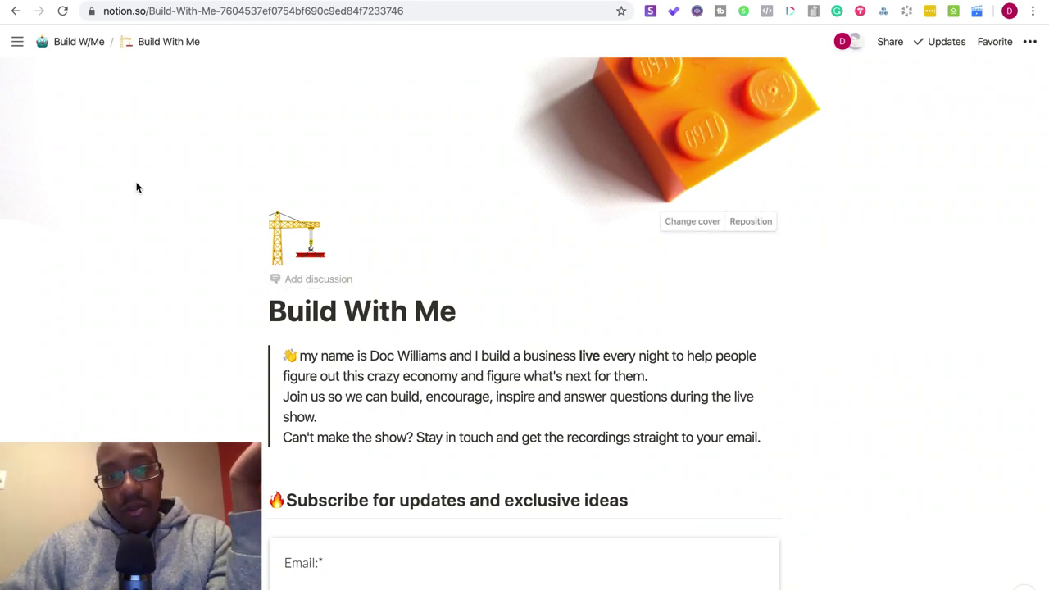
pyautogui.scroll(-15, 190, 286)
pyautogui.scroll(15, 192, 288)
pyautogui.scroll(-3, 192, 289)
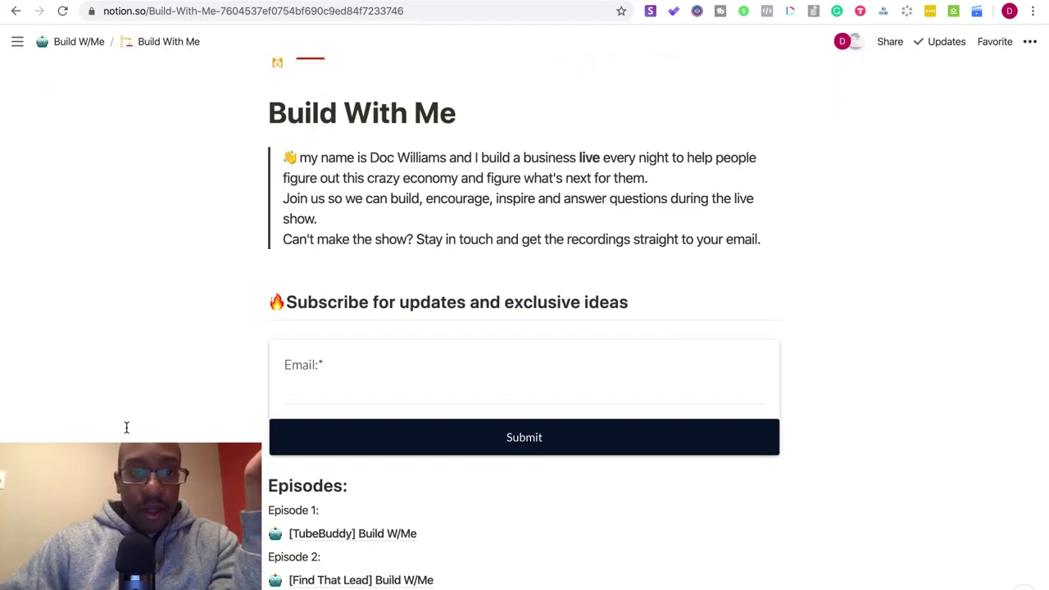
pyautogui.scroll(3, 173, 376)
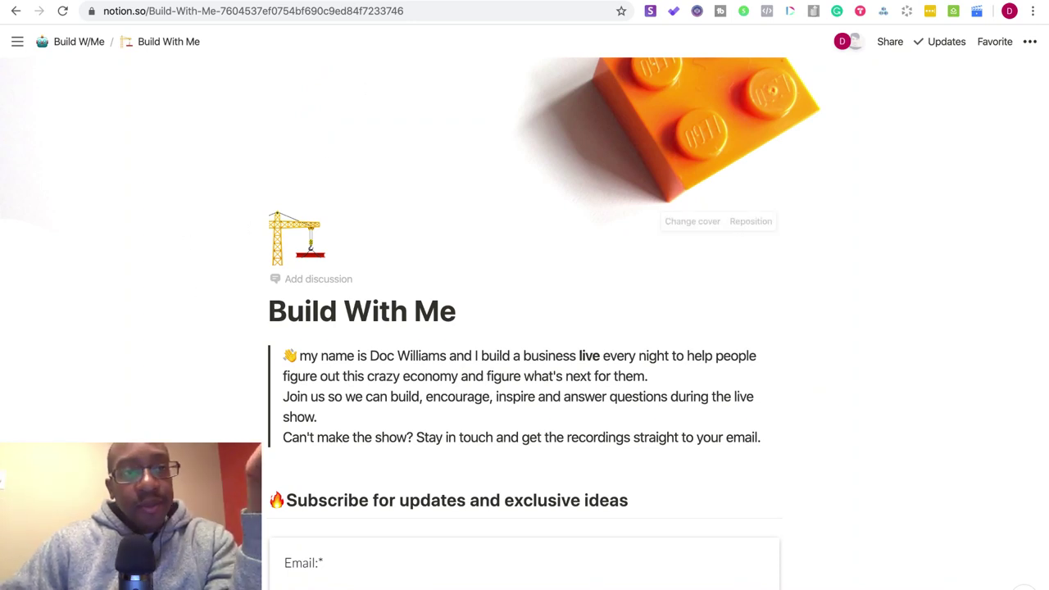
# - Leave full screen, focus the music player, then bring the browser back
pyautogui.moveTo(46, 2)
pyautogui.press('ctrl+super+f')
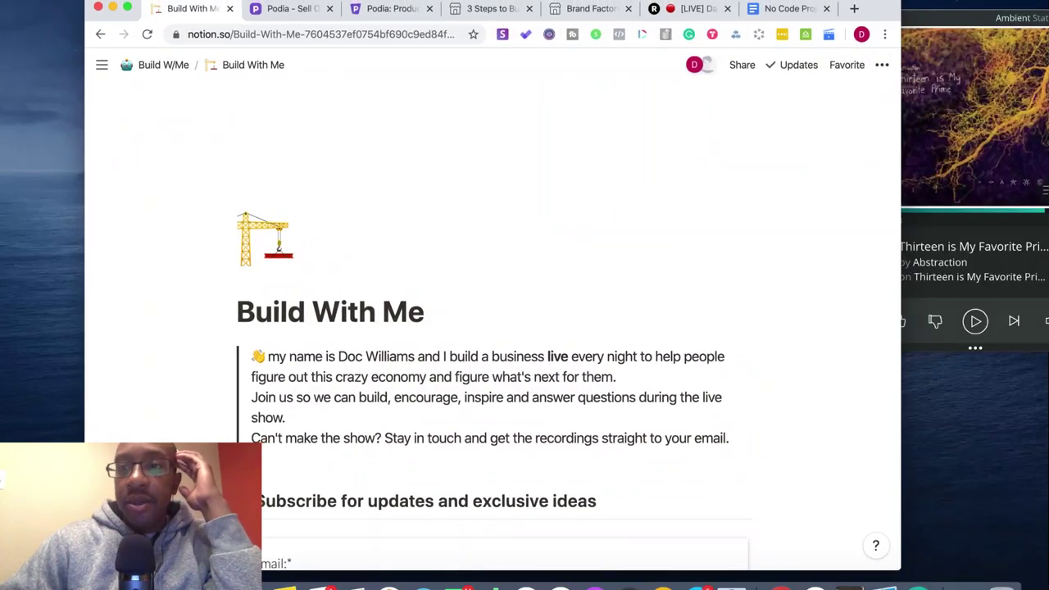
pyautogui.click(918, 96)
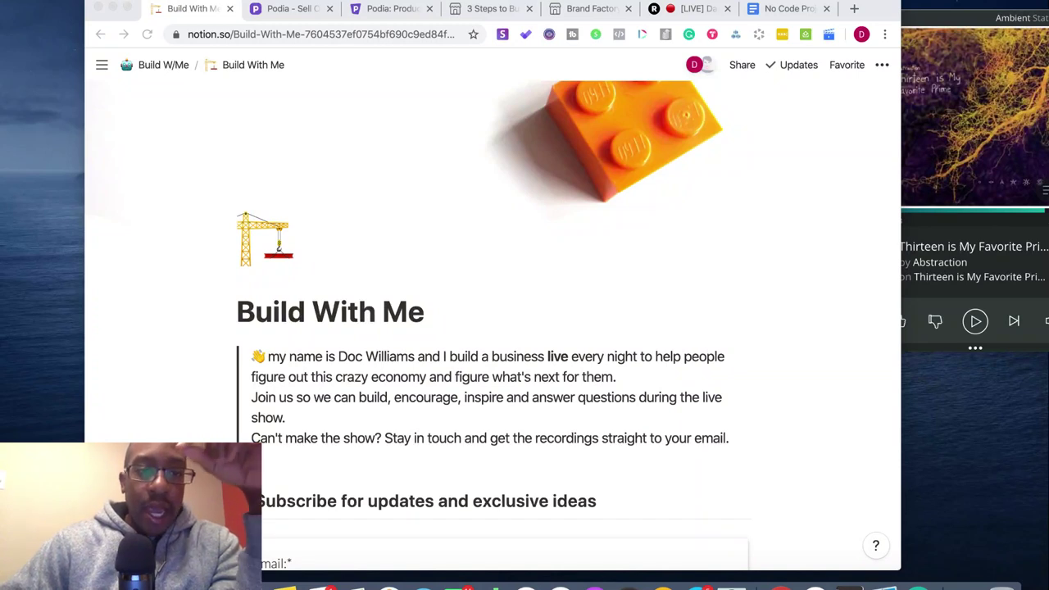
pyautogui.click(101, 206)
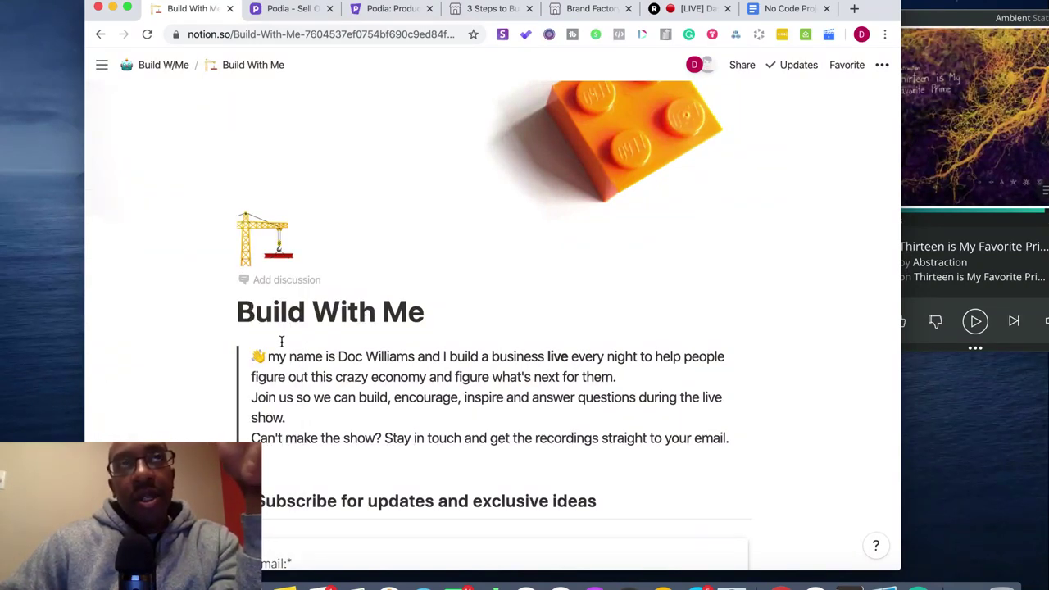
# - Scroll the episode list to check the Episode 8 Podia entry, ending back at the top
pyautogui.scroll(-5, 281, 341)
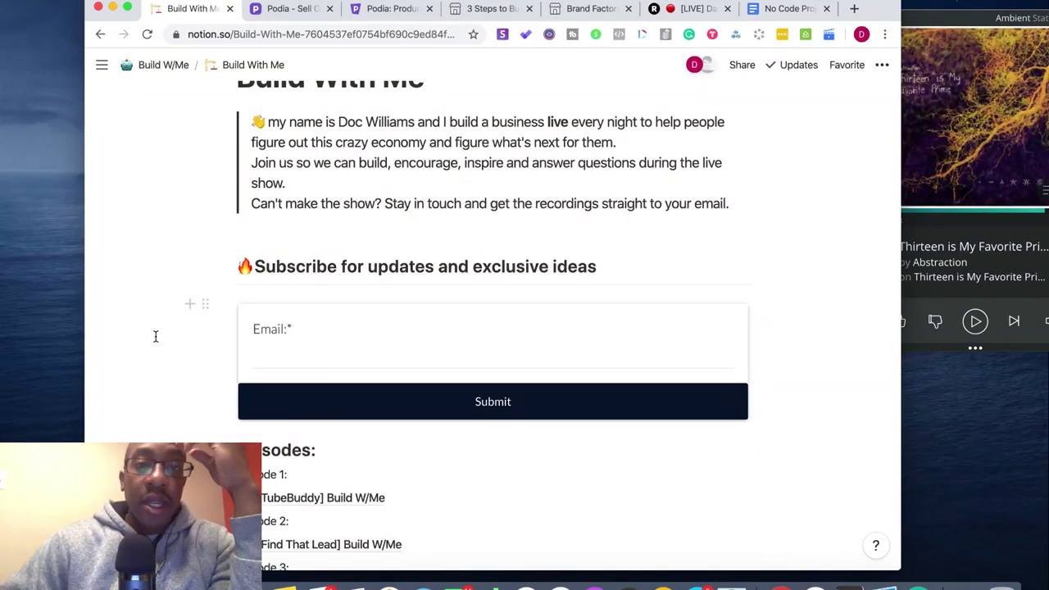
pyautogui.scroll(5, 264, 187)
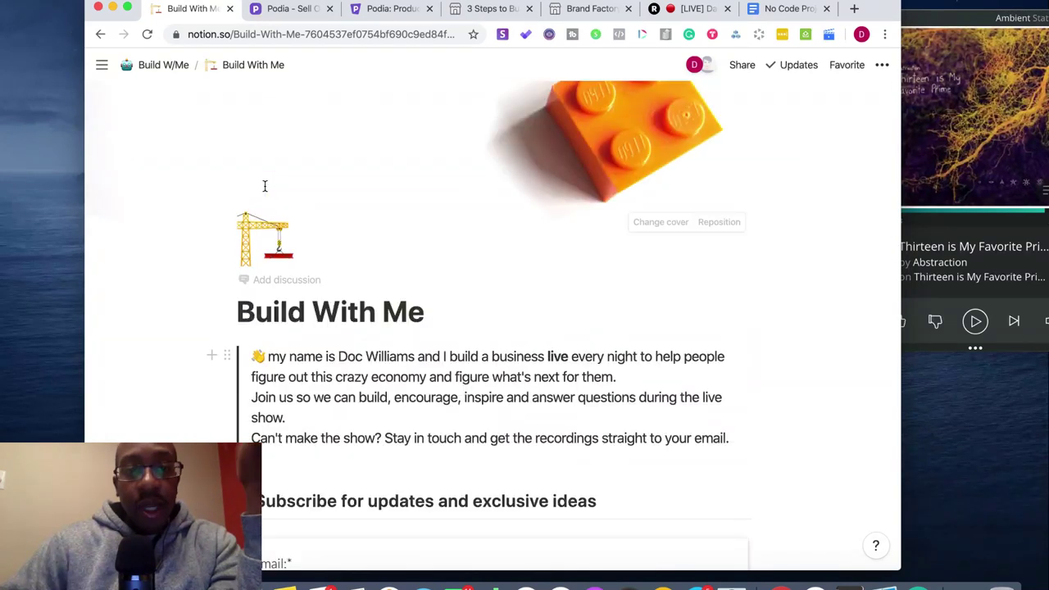
pyautogui.scroll(-4, 265, 188)
pyautogui.scroll(-15, 265, 188)
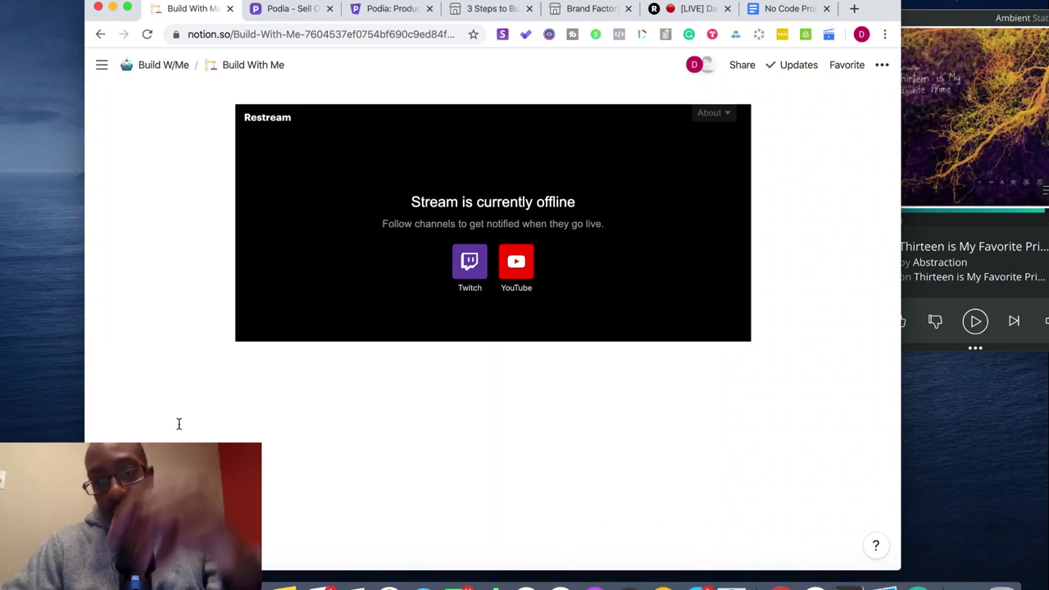
pyautogui.scroll(15, 179, 424)
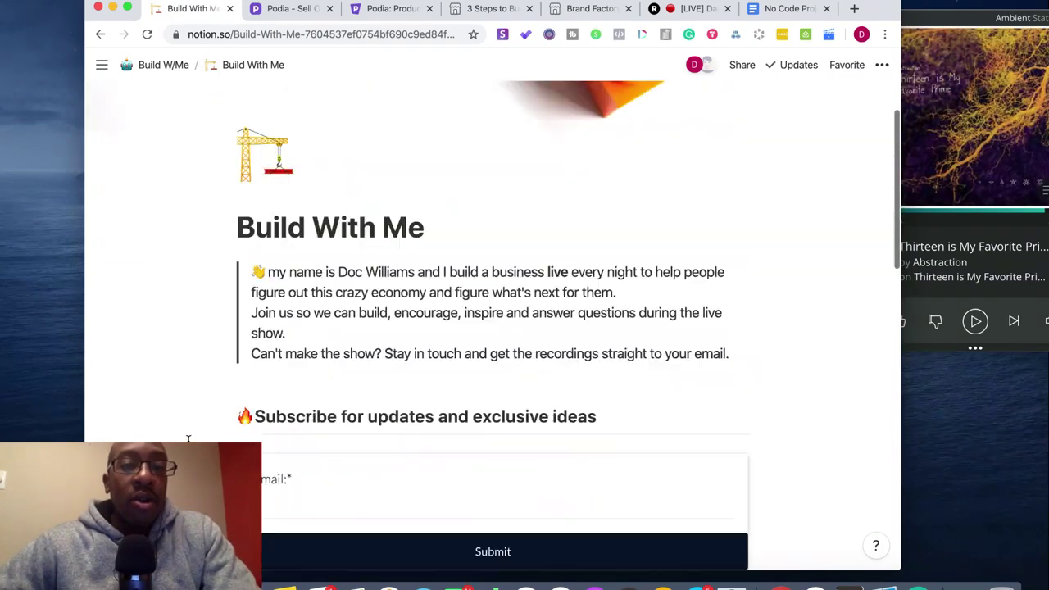
pyautogui.scroll(-6, 199, 393)
pyautogui.scroll(4, 234, 265)
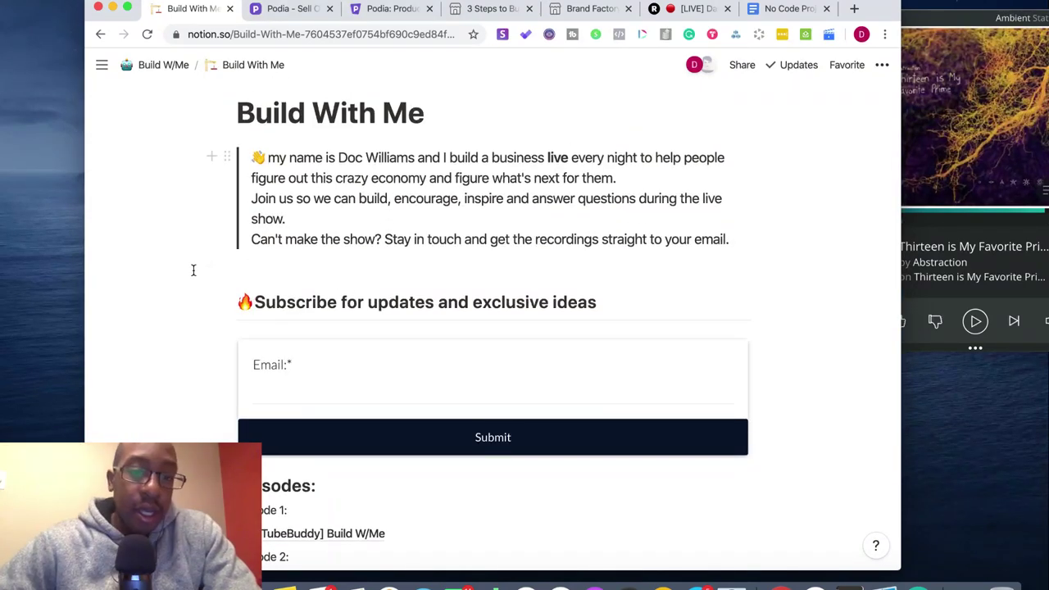
pyautogui.scroll(-4, 223, 300)
pyautogui.scroll(-1, 405, 377)
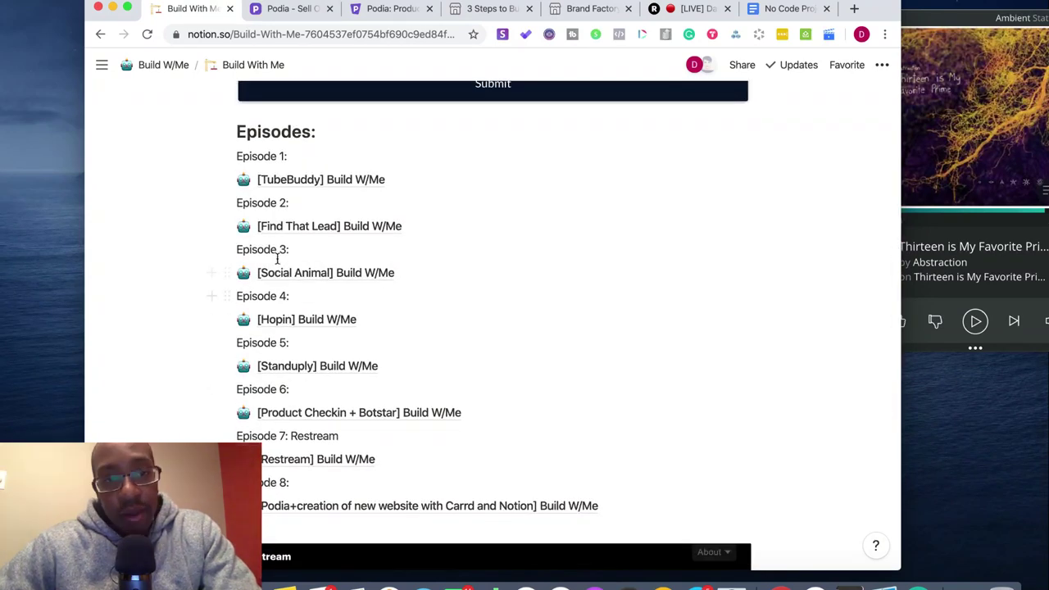
pyautogui.scroll(-5, 278, 254)
pyautogui.scroll(1, 278, 263)
pyautogui.scroll(8, 279, 264)
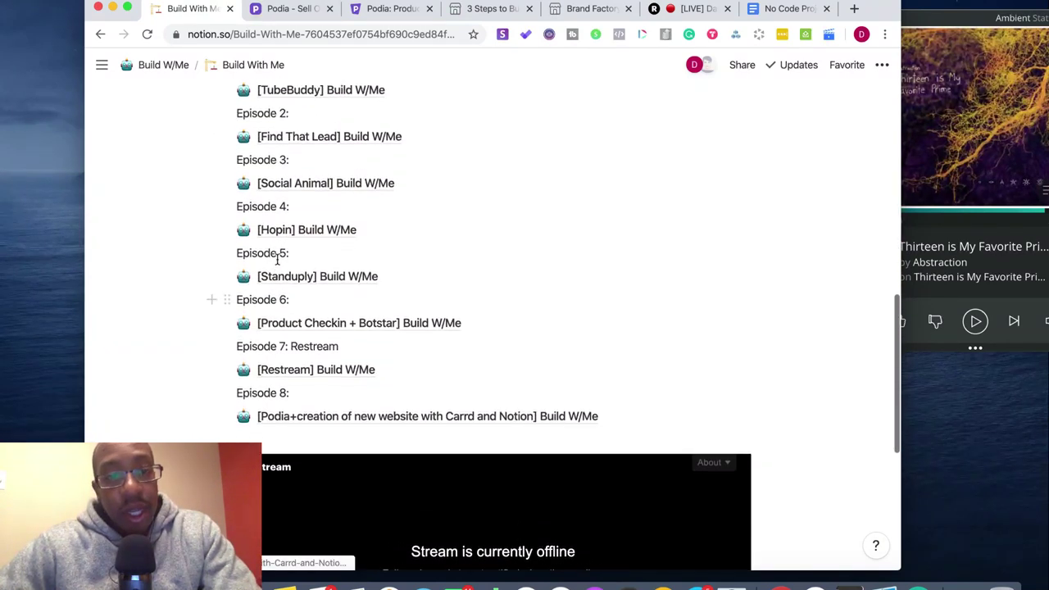
pyautogui.scroll(3, 277, 259)
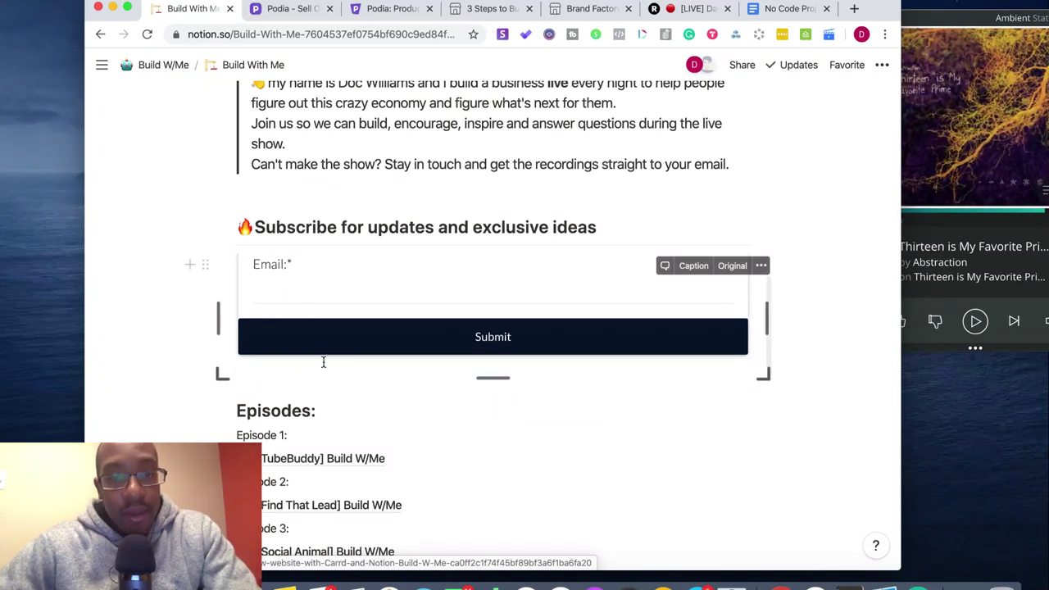
pyautogui.scroll(-8, 320, 417)
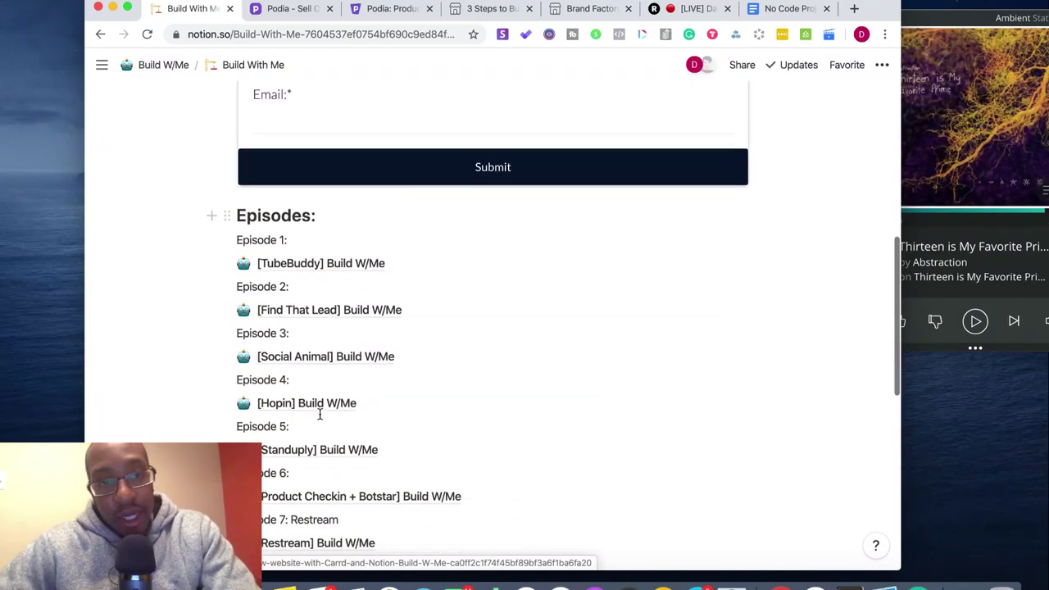
pyautogui.scroll(-1, 320, 414)
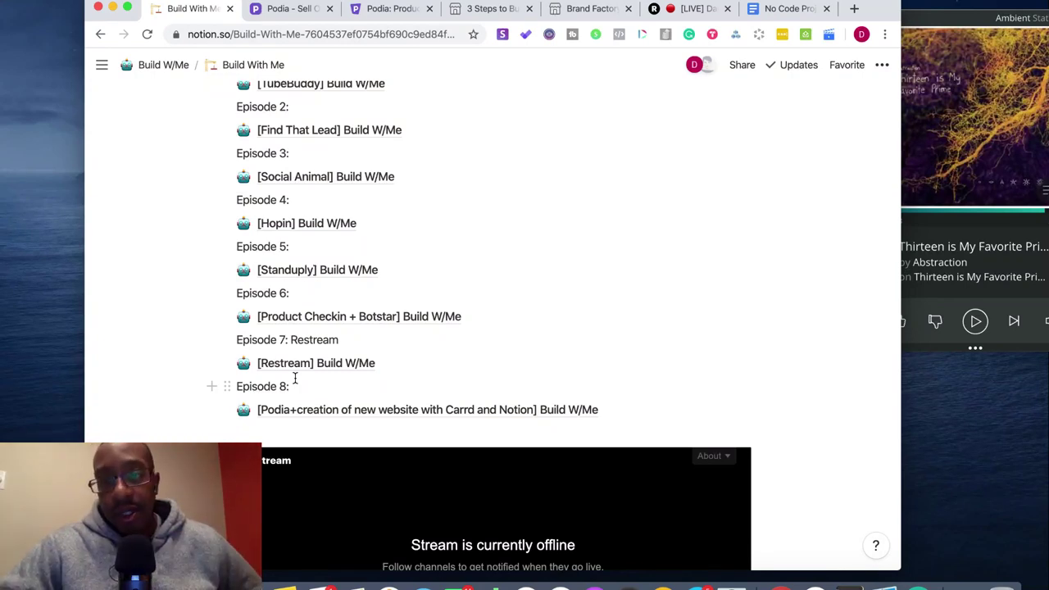
pyautogui.scroll(15, 164, 332)
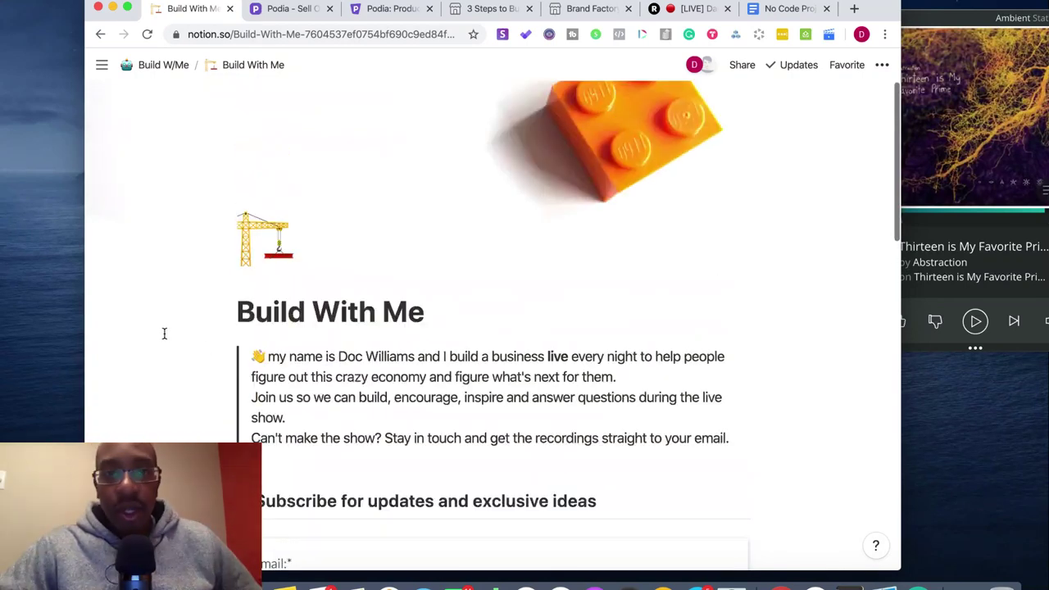
# - Bring the music player forward, then make Chrome full screen on the Build With Me page
pyautogui.click(948, 25)
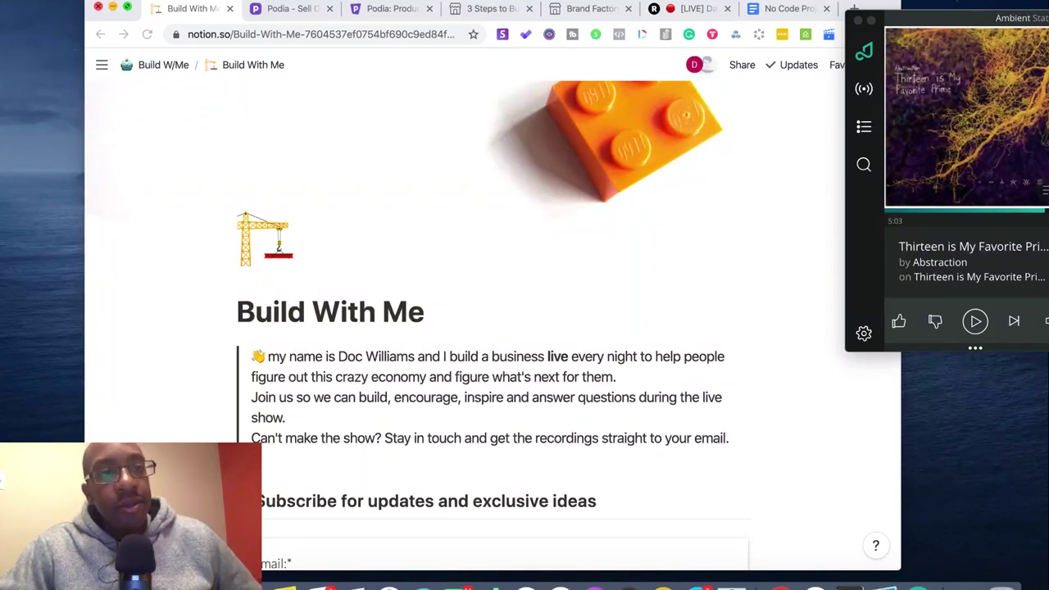
pyautogui.click(127, 7)
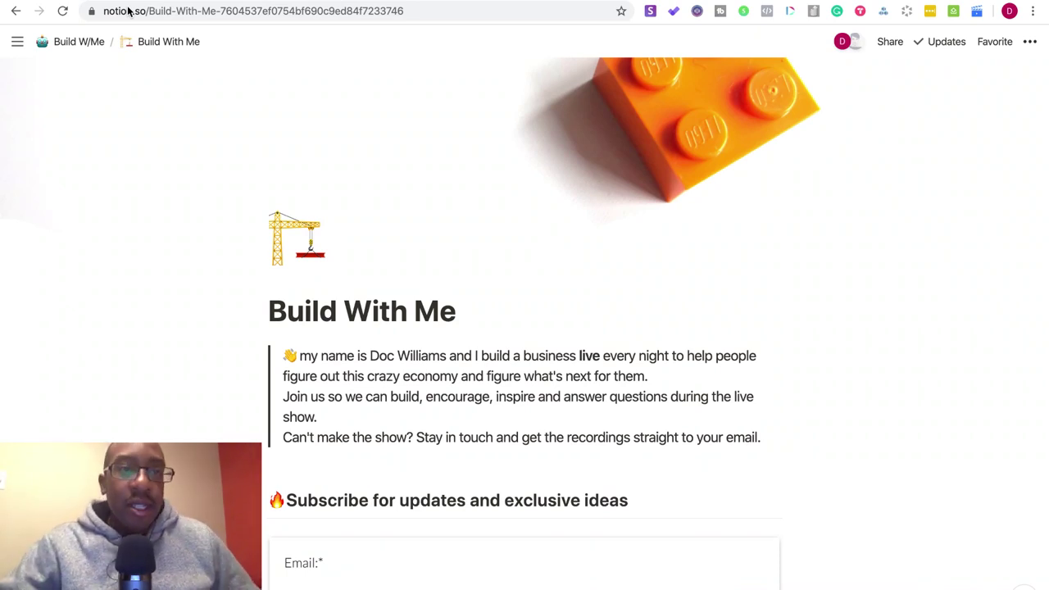
# - Scroll to the Episodes list and open the Podia episode page
pyautogui.scroll(-5, 267, 218)
pyautogui.scroll(-4, 267, 218)
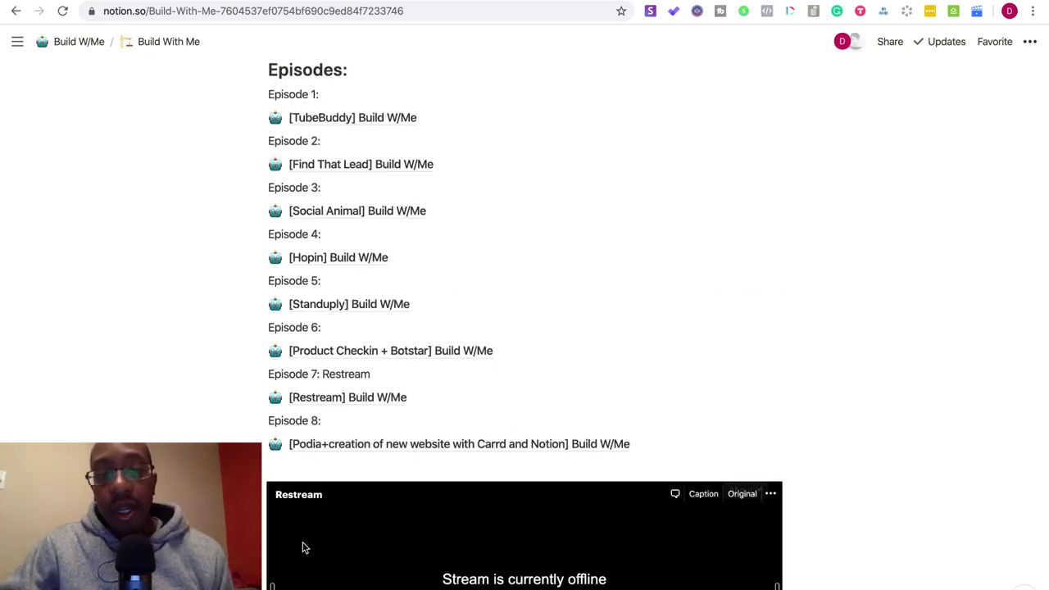
pyautogui.click(343, 445)
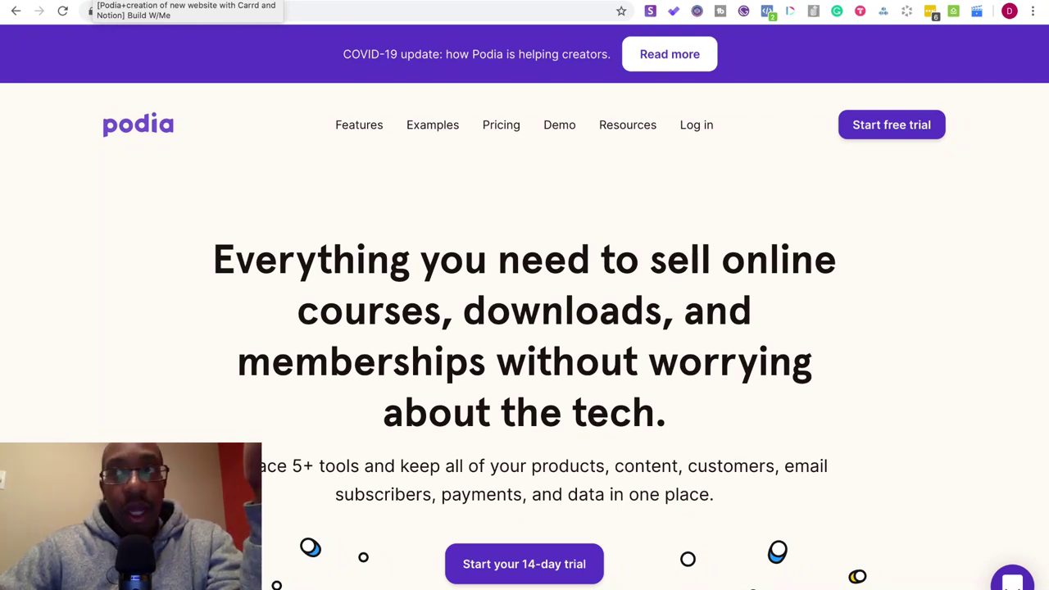
# - Return to the Notion '[Podia+creation…] Build W/Me' episode page
pyautogui.click(98, 0)
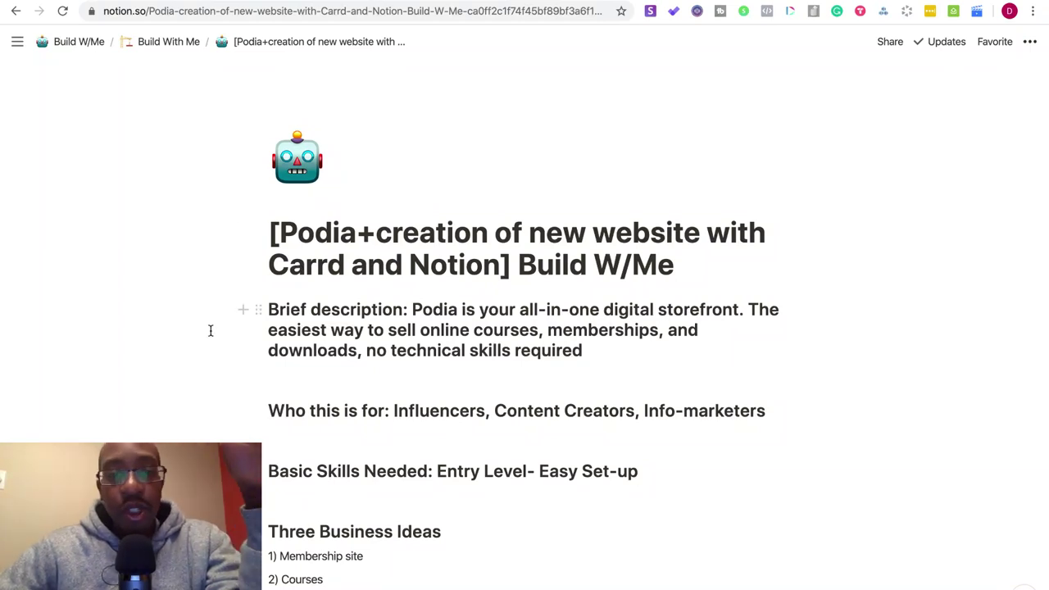
# - Append ', Podcasters' to the end of the 'Who this is for' audience line
pyautogui.scroll(-3, 210, 330)
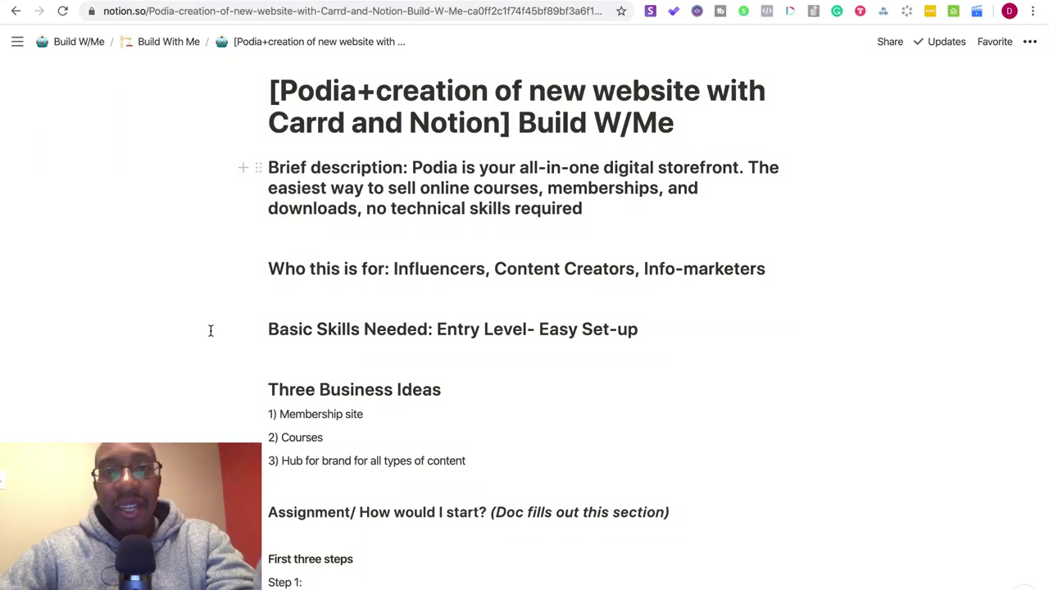
pyautogui.click(774, 271)
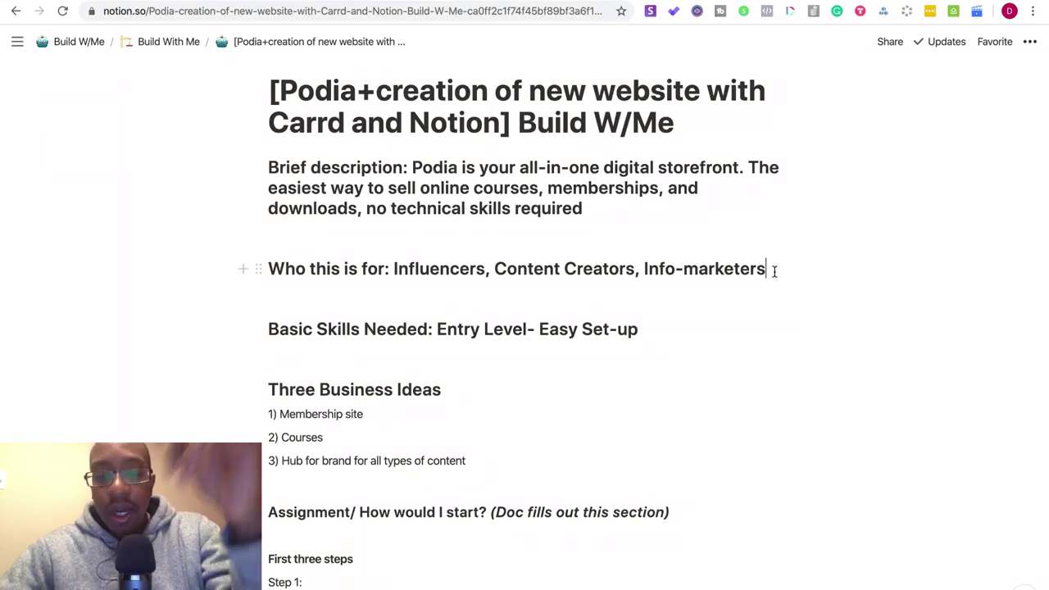
pyautogui.write(', Podcast')
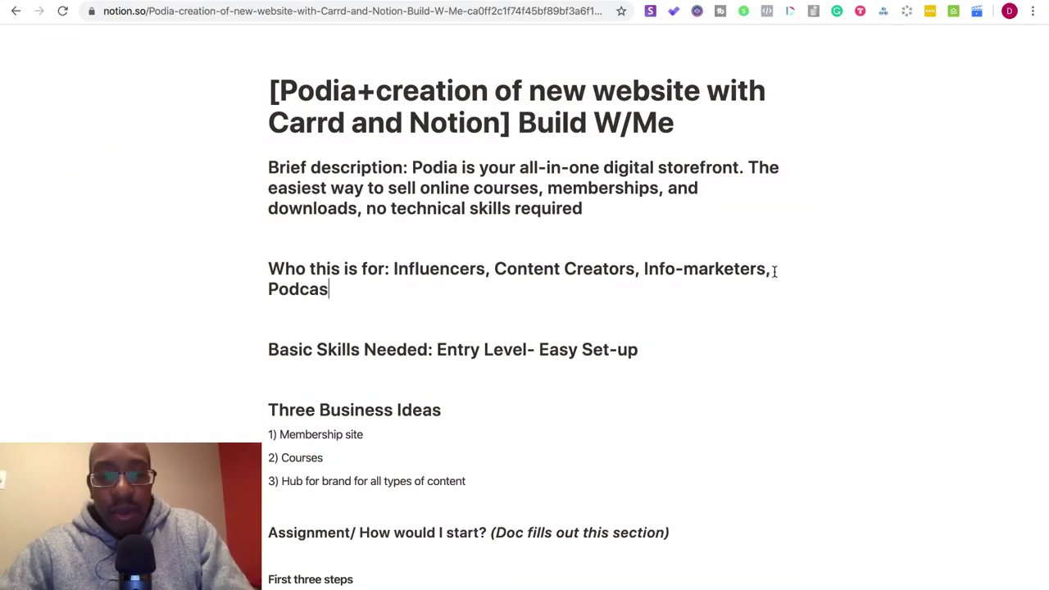
pyautogui.write('ers')
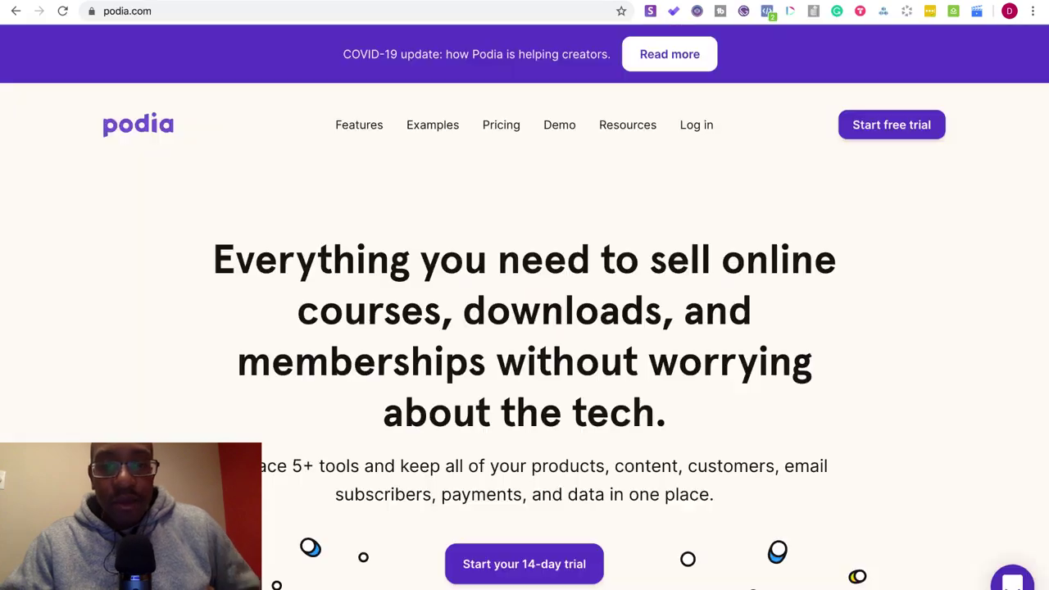
pyautogui.scroll(-10, 412, 456)
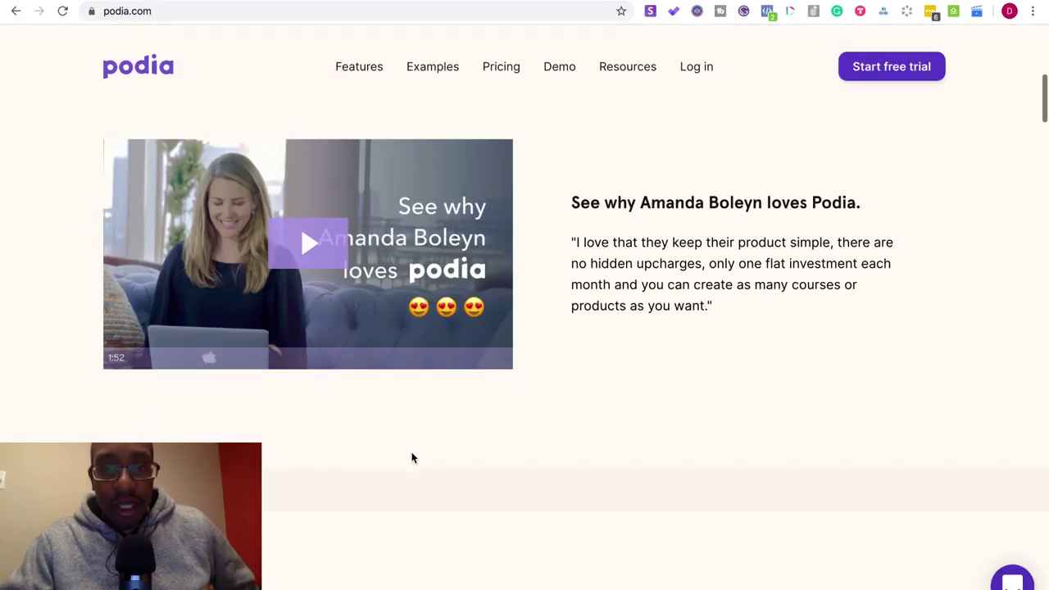
# - Open Podia's Explore Memberships link in a new tab and switch to it
pyautogui.scroll(-8, 412, 457)
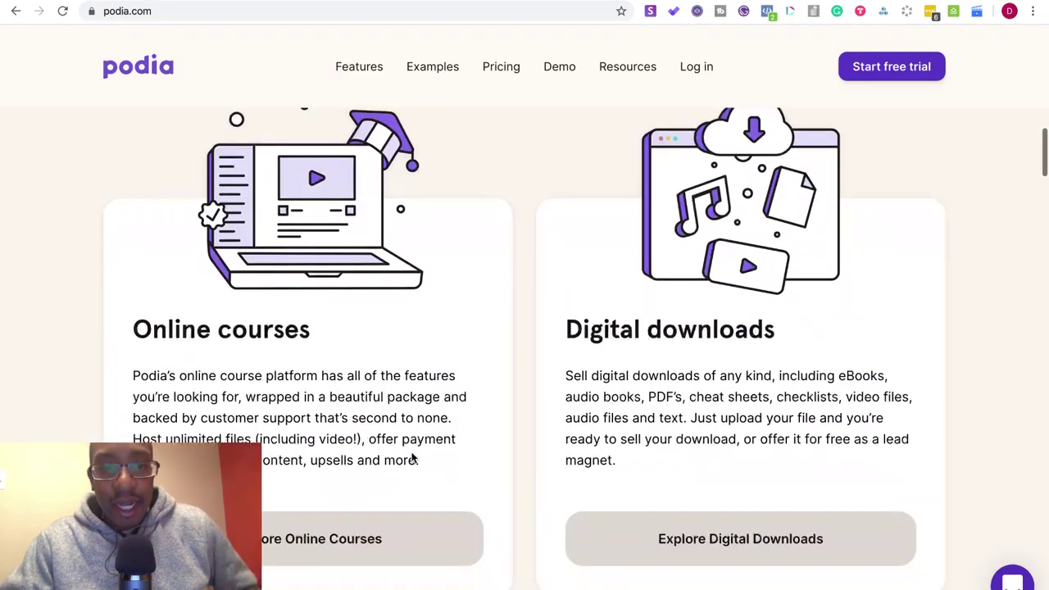
pyautogui.scroll(-7, 412, 458)
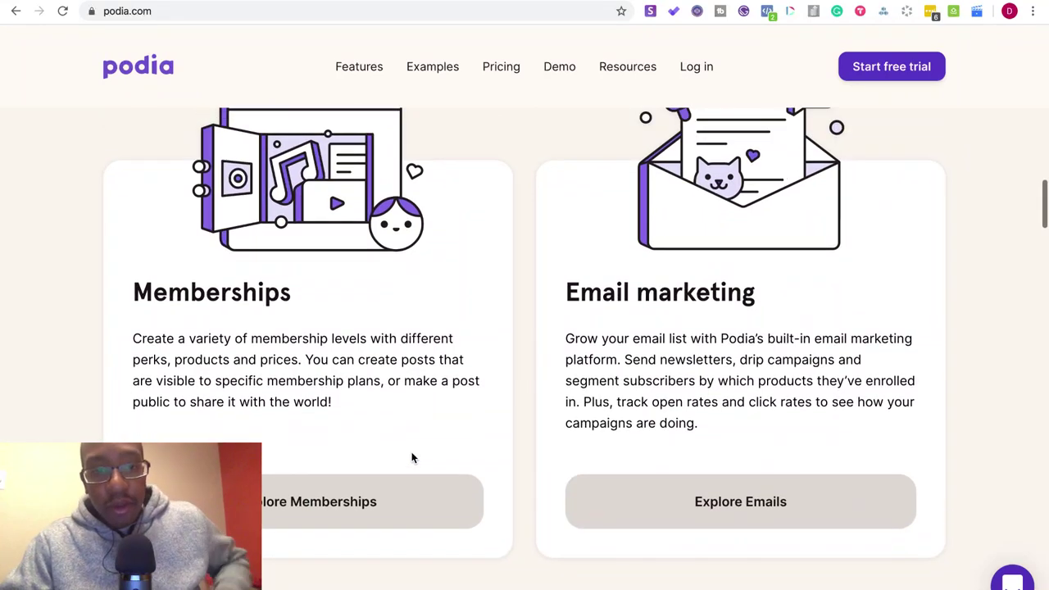
pyautogui.rightClick(381, 497)
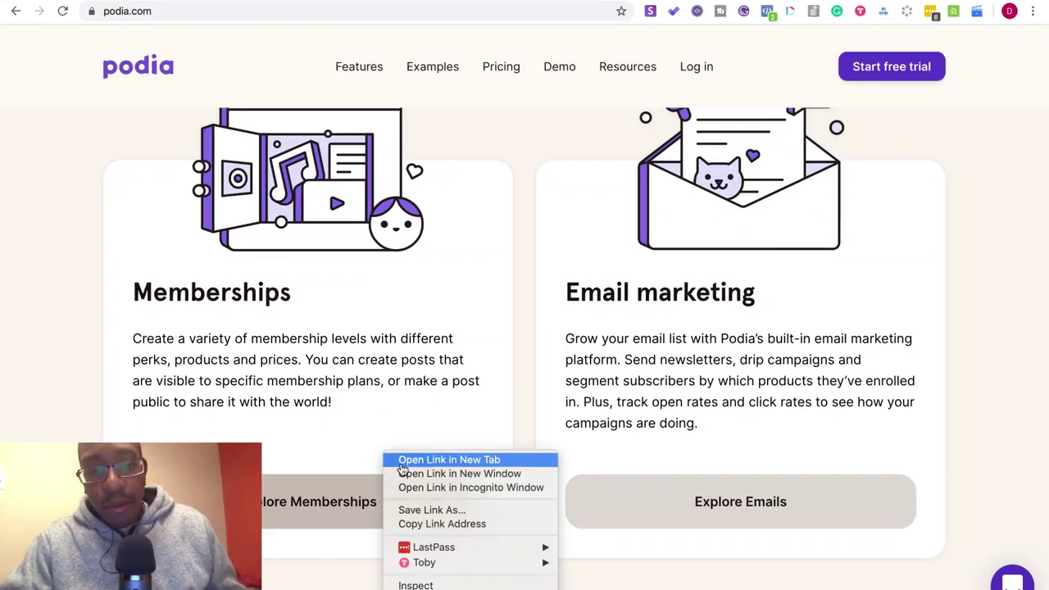
pyautogui.click(401, 461)
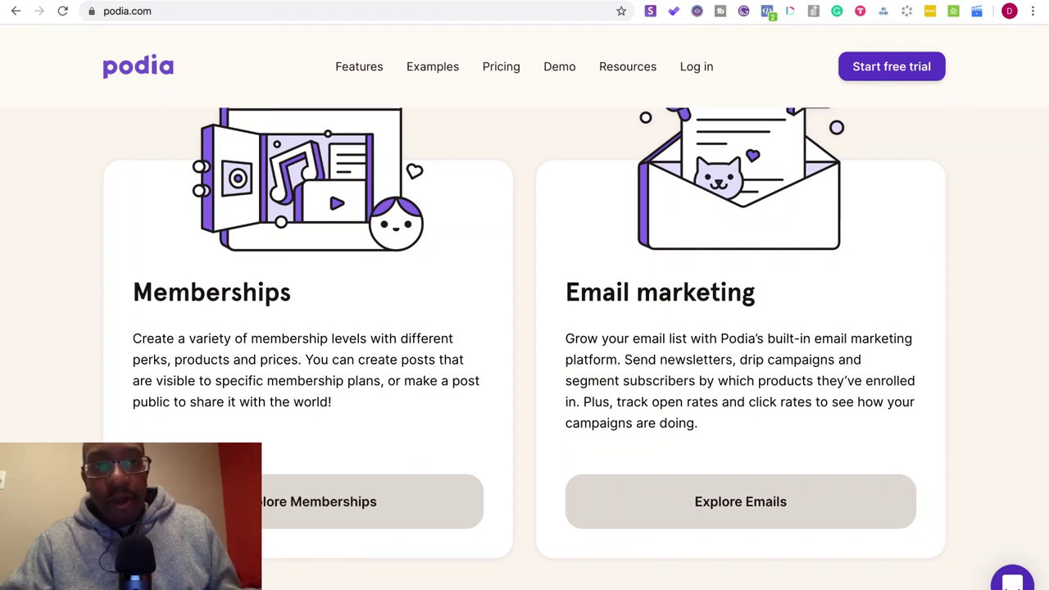
pyautogui.hotkey('ctrl', 'Tab')
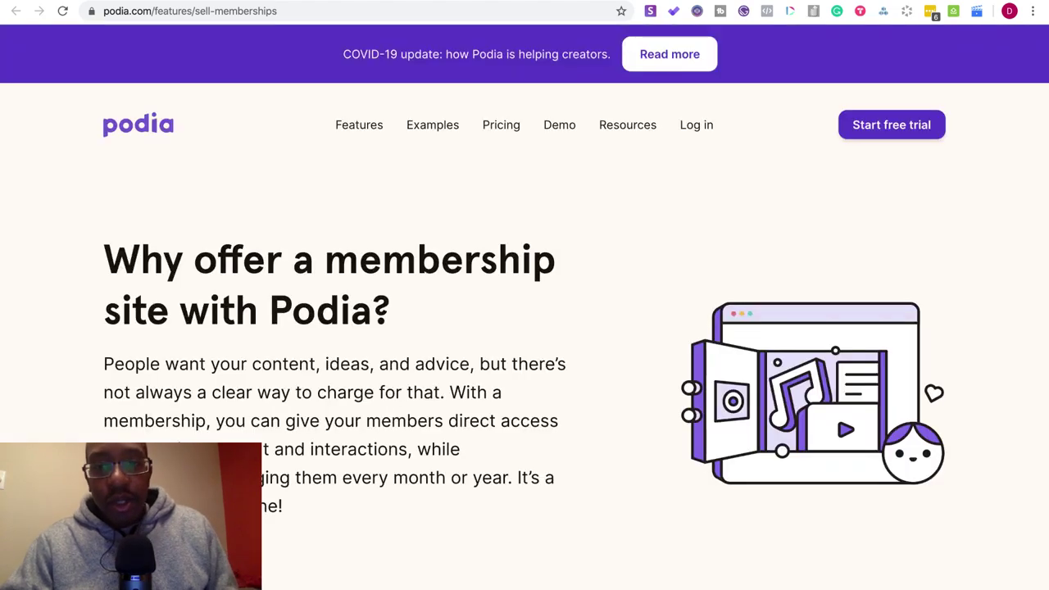
# - Browse the memberships page, then go back through the Podia homepage to the Notion episode page
pyautogui.scroll(-10, 474, 311)
pyautogui.scroll(-12, 474, 312)
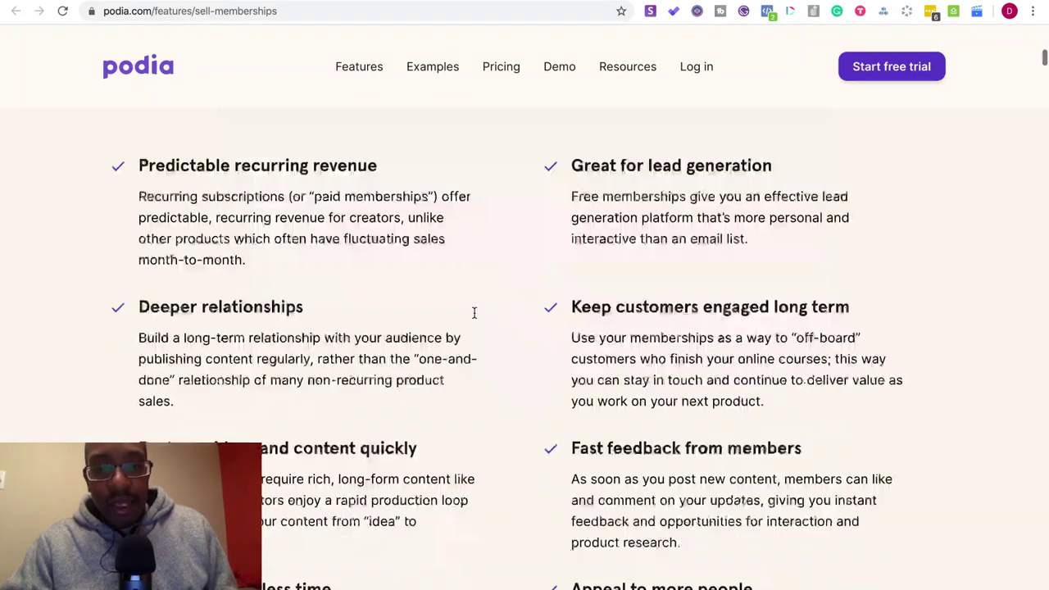
pyautogui.scroll(-2, 473, 319)
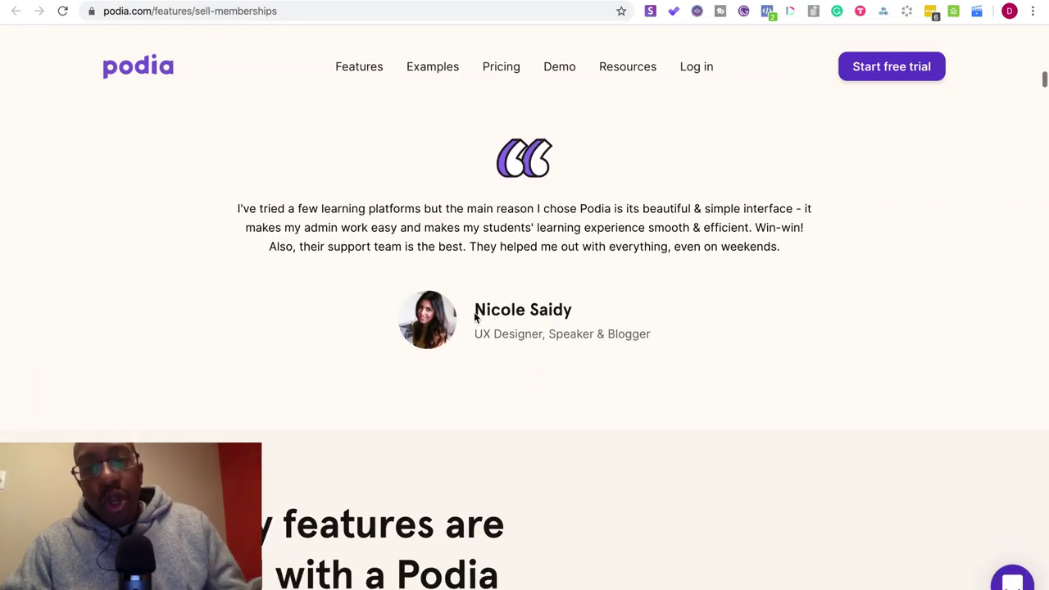
pyautogui.scroll(-8, 474, 318)
pyautogui.scroll(5, 474, 319)
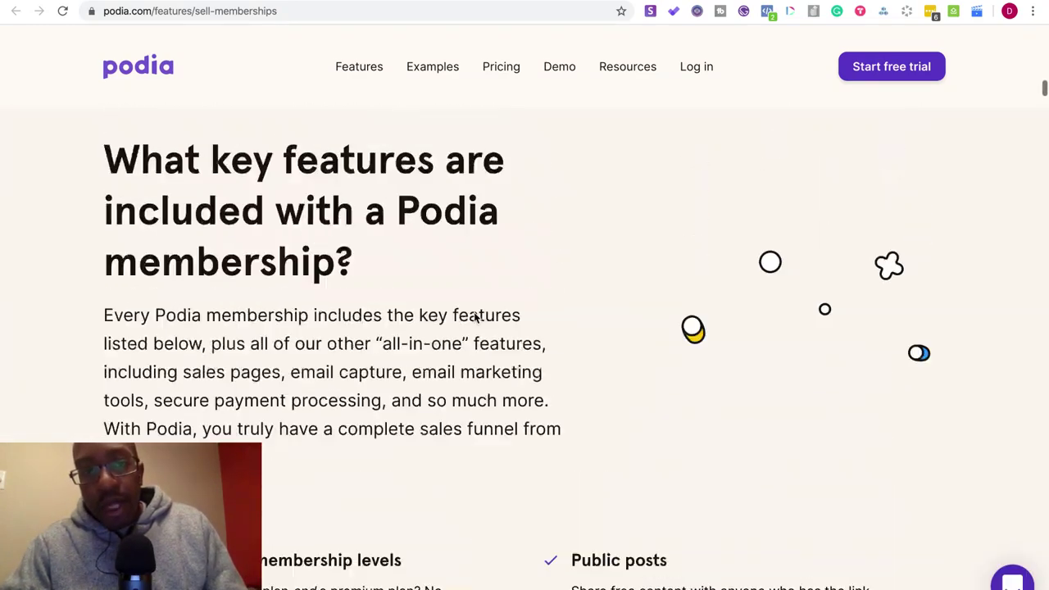
pyautogui.scroll(10, 473, 319)
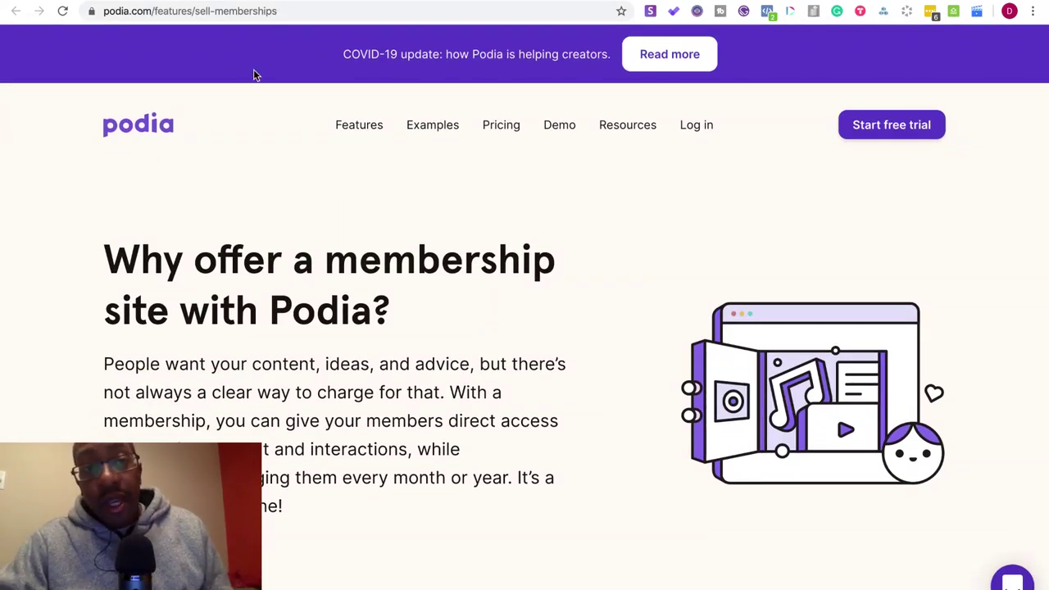
pyautogui.click(199, 2)
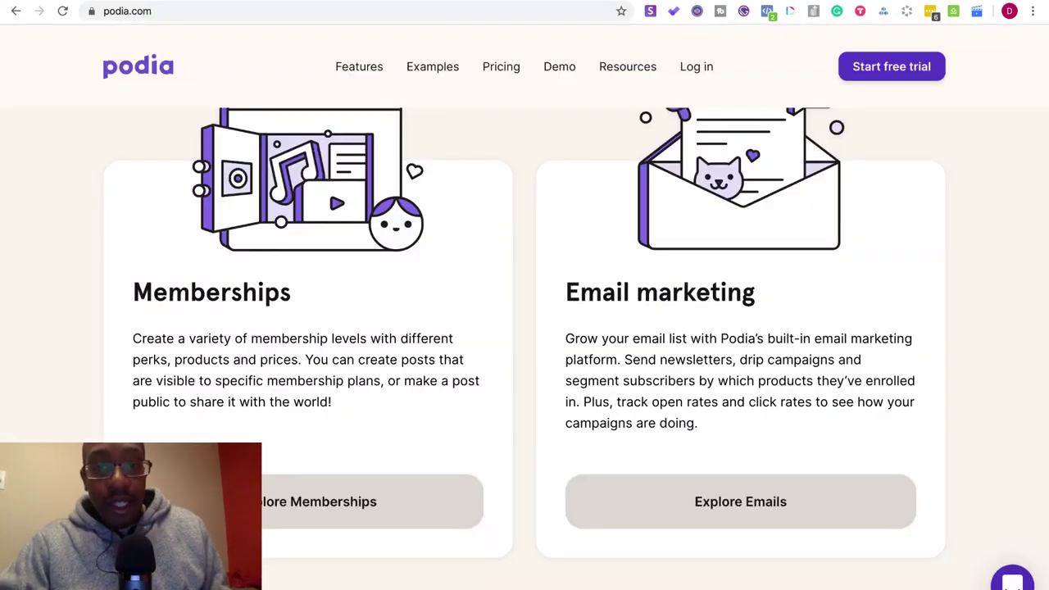
pyautogui.scroll(2, 694, 418)
pyautogui.scroll(6, 501, 352)
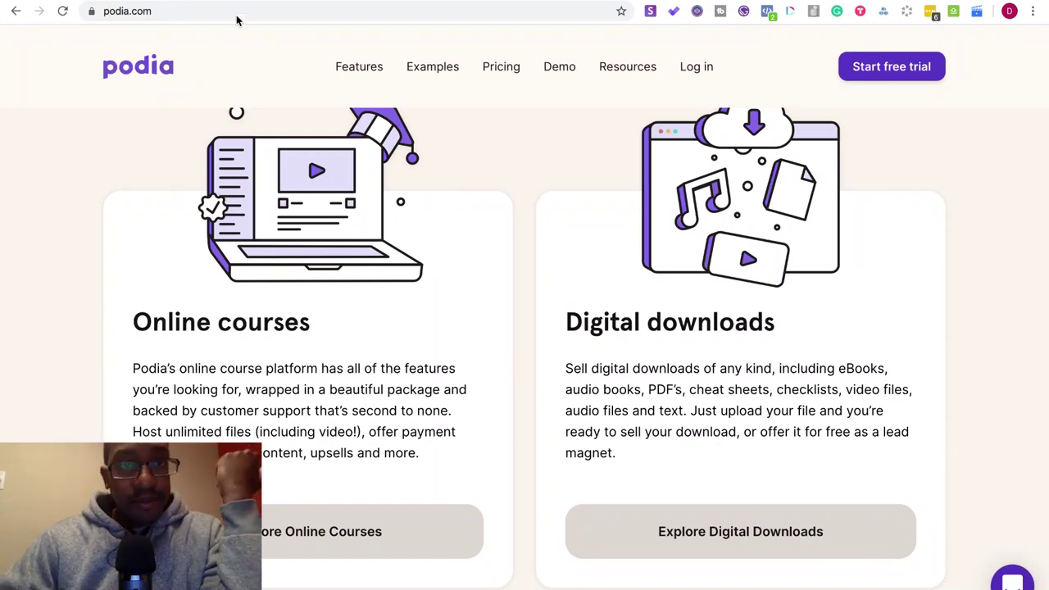
pyautogui.hotkey('ctrl', 'Tab')
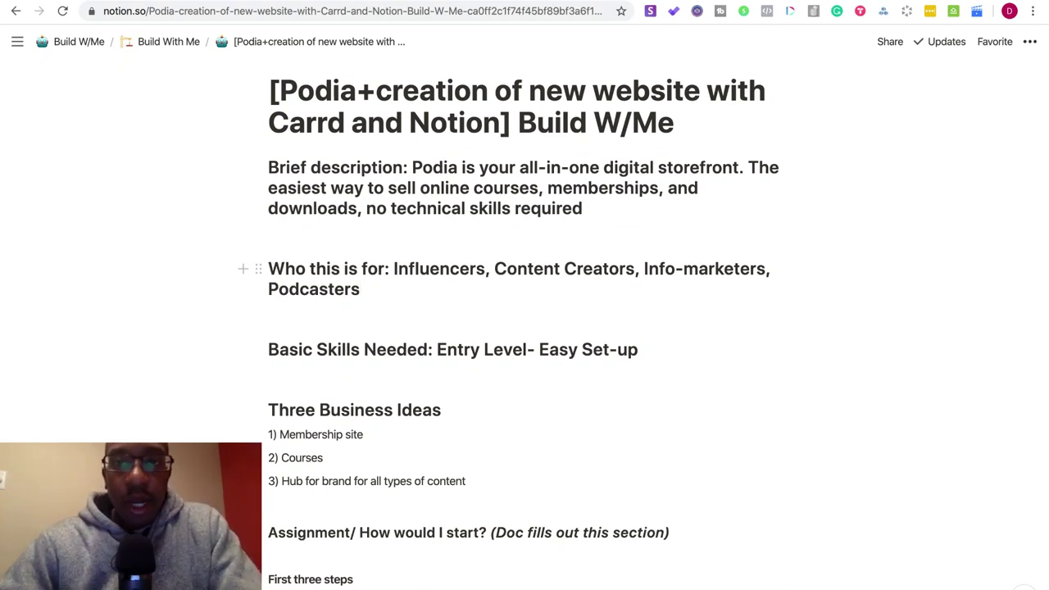
pyautogui.click(666, 3)
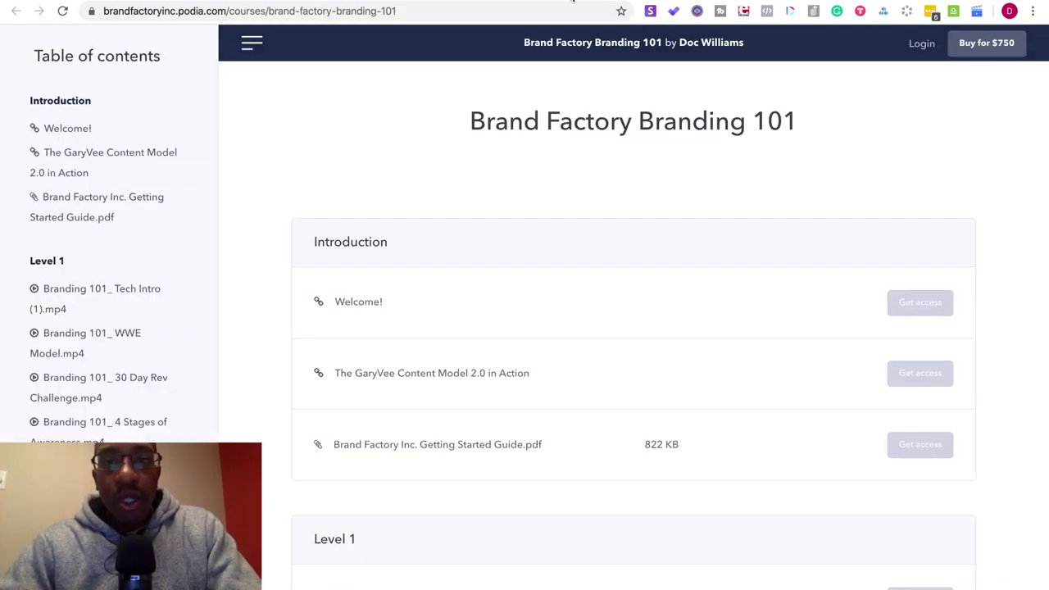
pyautogui.click(583, 3)
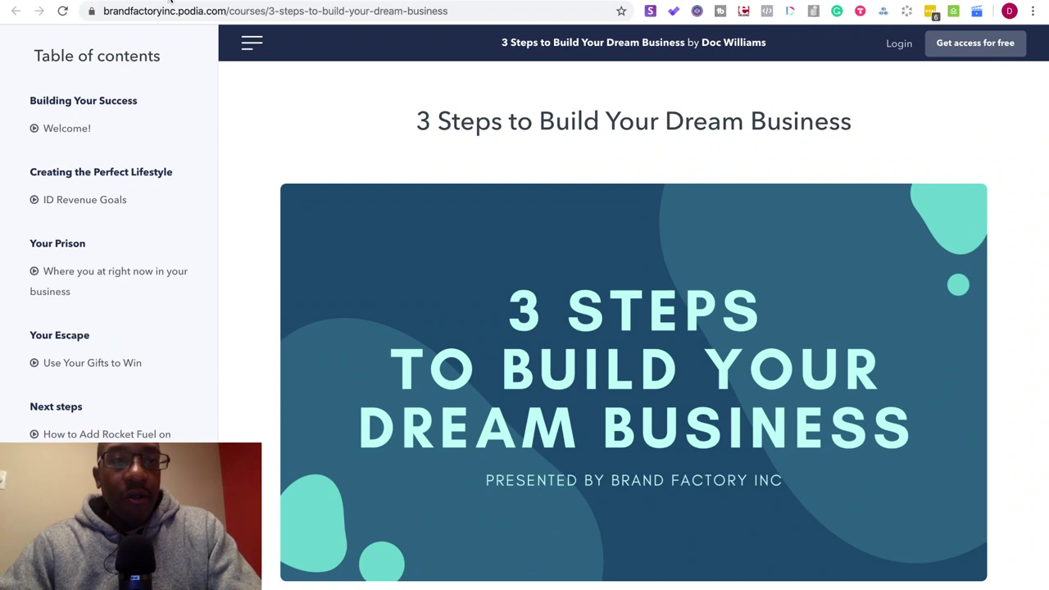
pyautogui.hotkey('ctrl', 'shift', 'Tab')
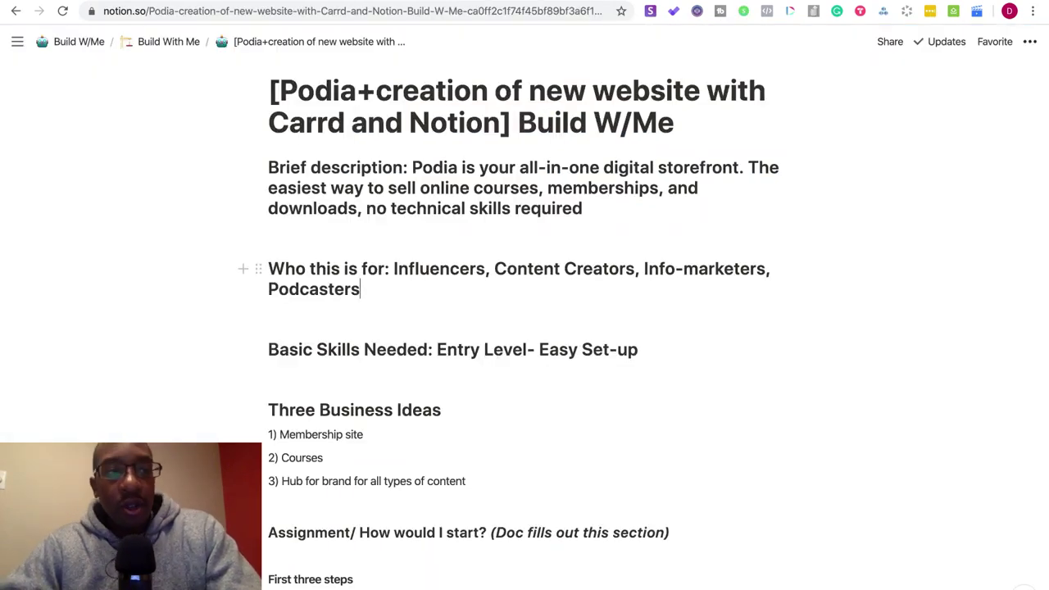
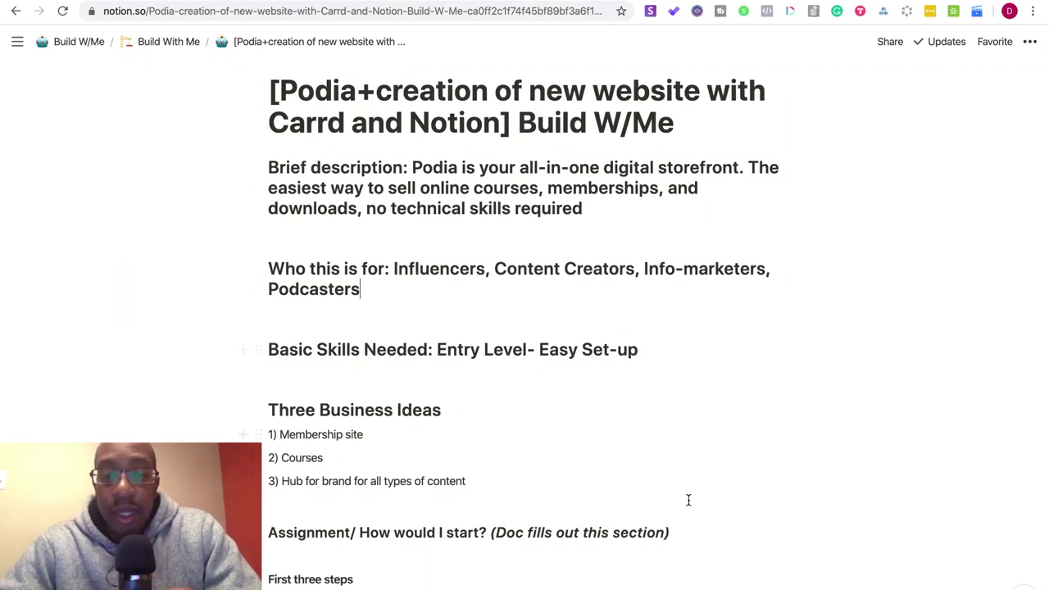
# - Delete the '(Doc fills out this section)' note from the Podia page's Assignment heading
pyautogui.moveTo(698, 533); pyautogui.dragTo(493, 533)
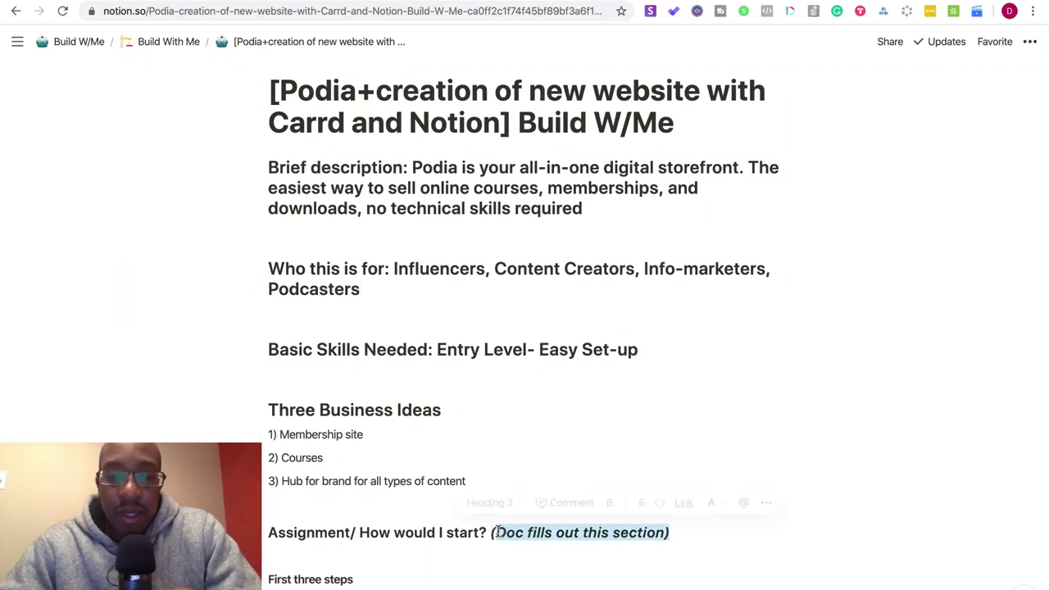
pyautogui.press('BackSpace')
pyautogui.scroll(2, 496, 529)
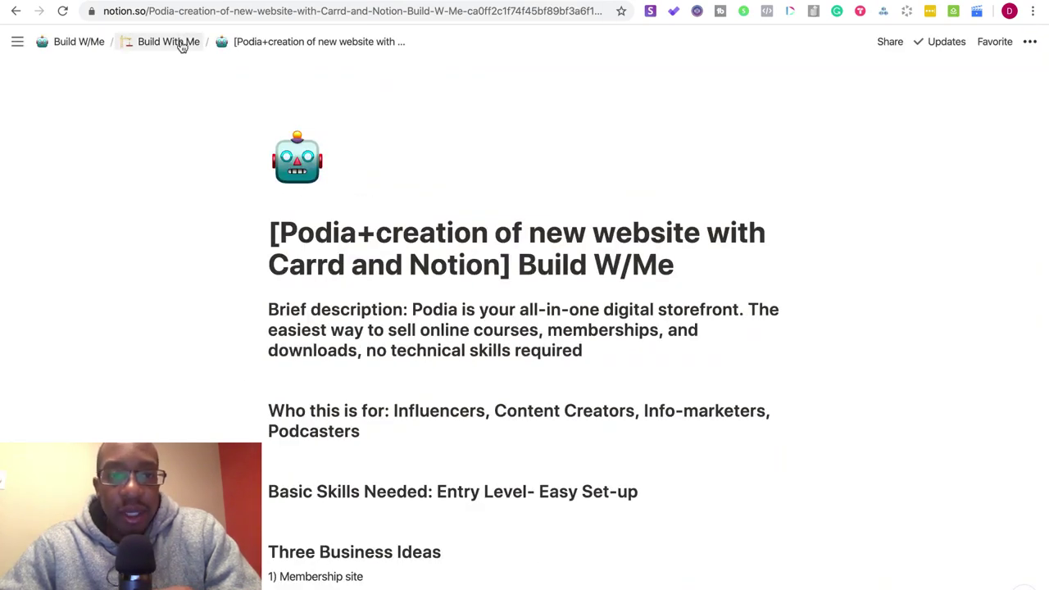
# - Open the Restream episode page from the Build With Me hub and select its three steps
pyautogui.click(181, 43)
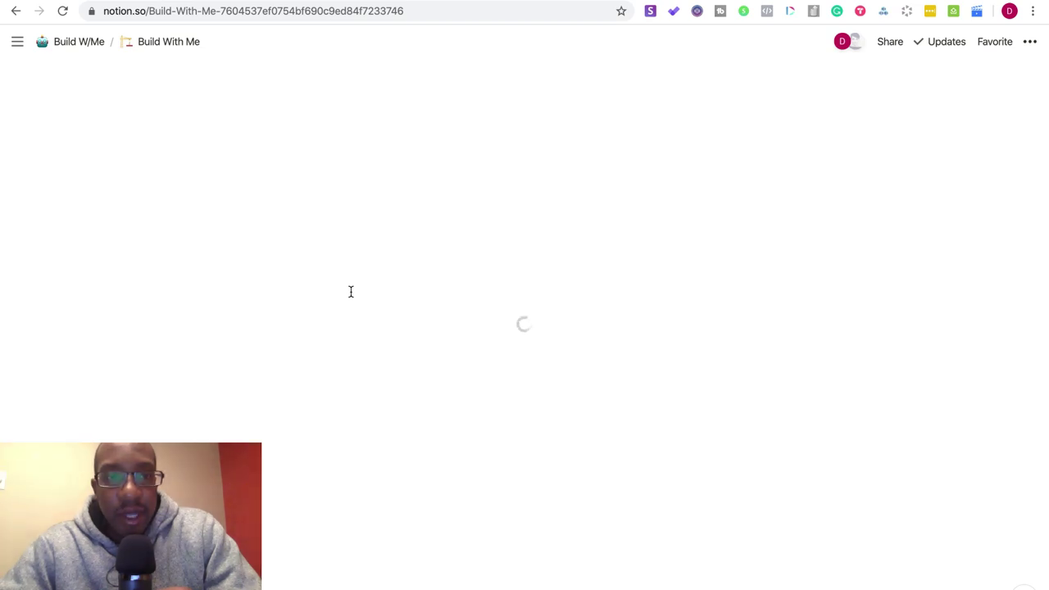
pyautogui.scroll(-6, 351, 292)
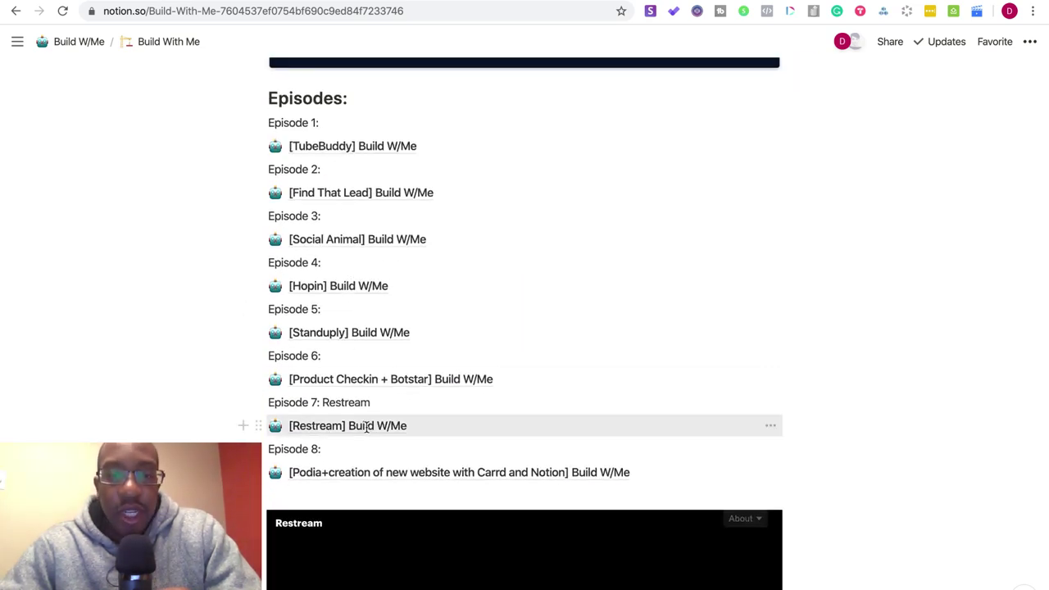
pyautogui.click(367, 430)
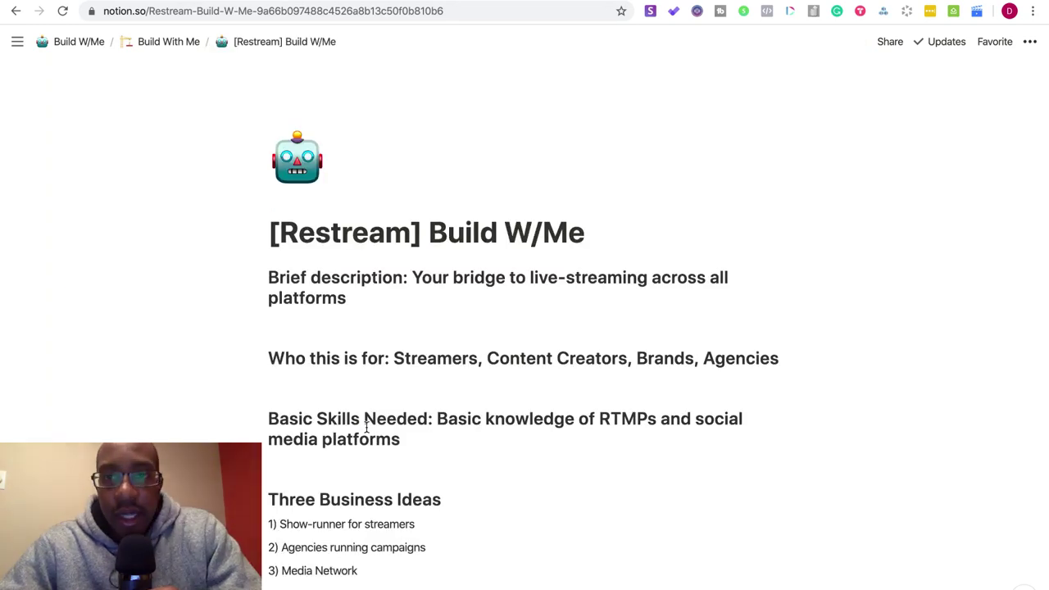
pyautogui.scroll(-4, 366, 424)
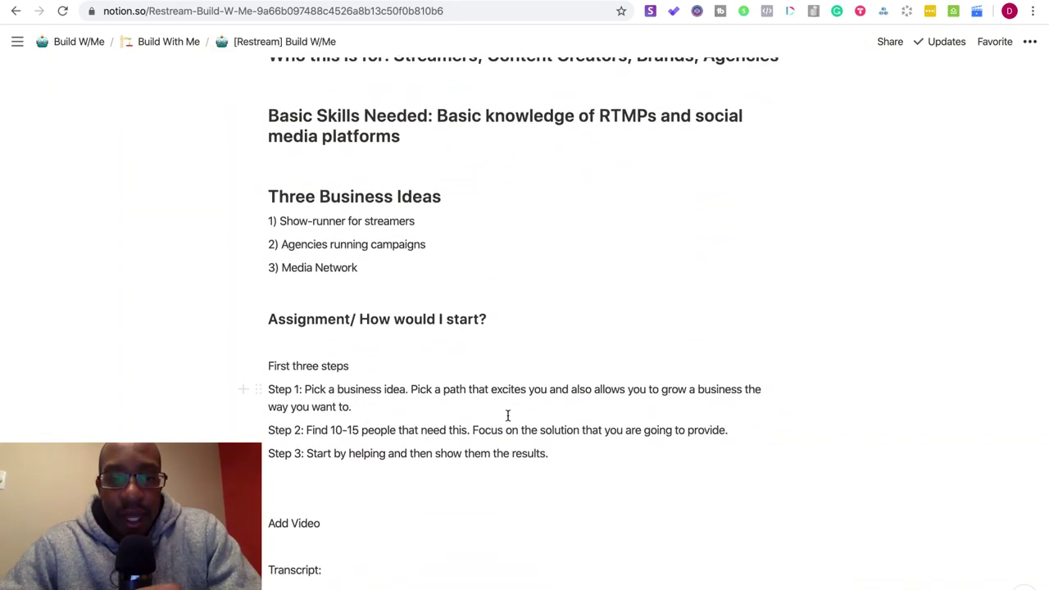
pyautogui.moveTo(562, 449); pyautogui.dragTo(270, 390)
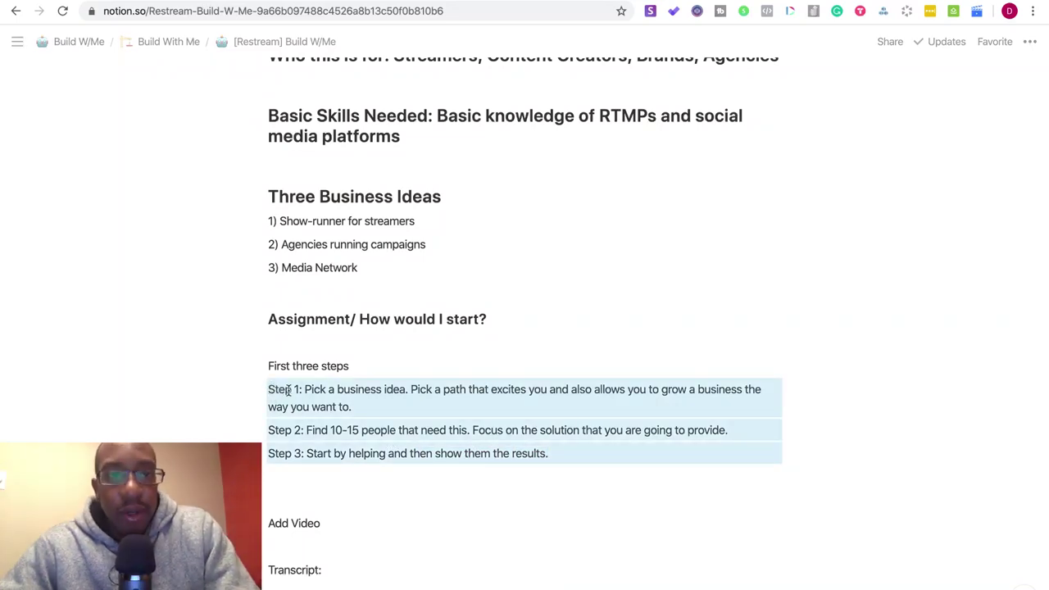
# - Return to the Build With Me hub and reopen the Podia episode page
pyautogui.scroll(4, 288, 390)
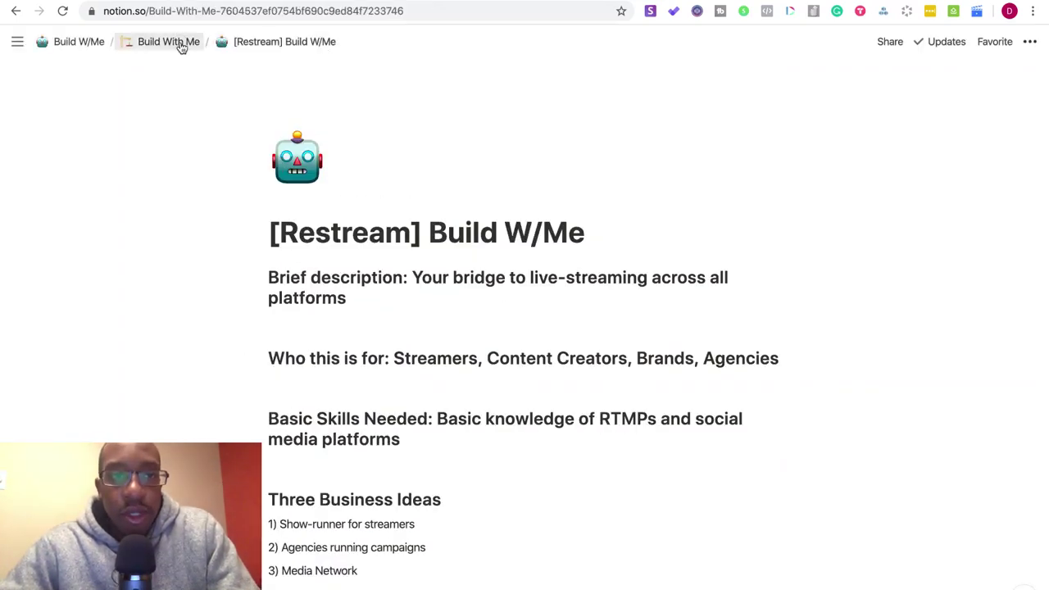
pyautogui.click(181, 46)
pyautogui.scroll(-4, 334, 237)
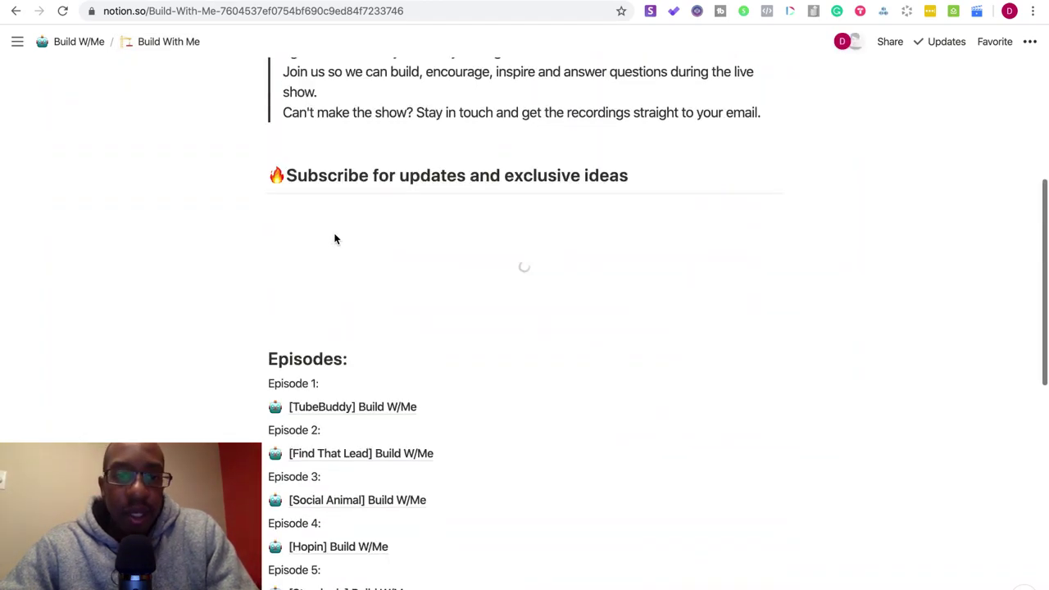
pyautogui.scroll(-4, 334, 238)
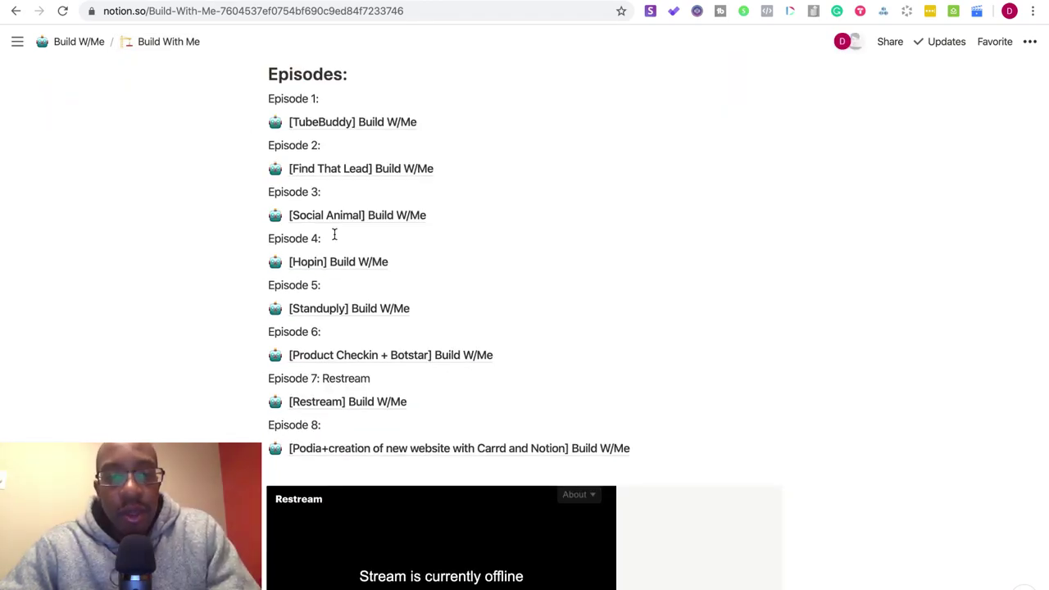
pyautogui.click(374, 448)
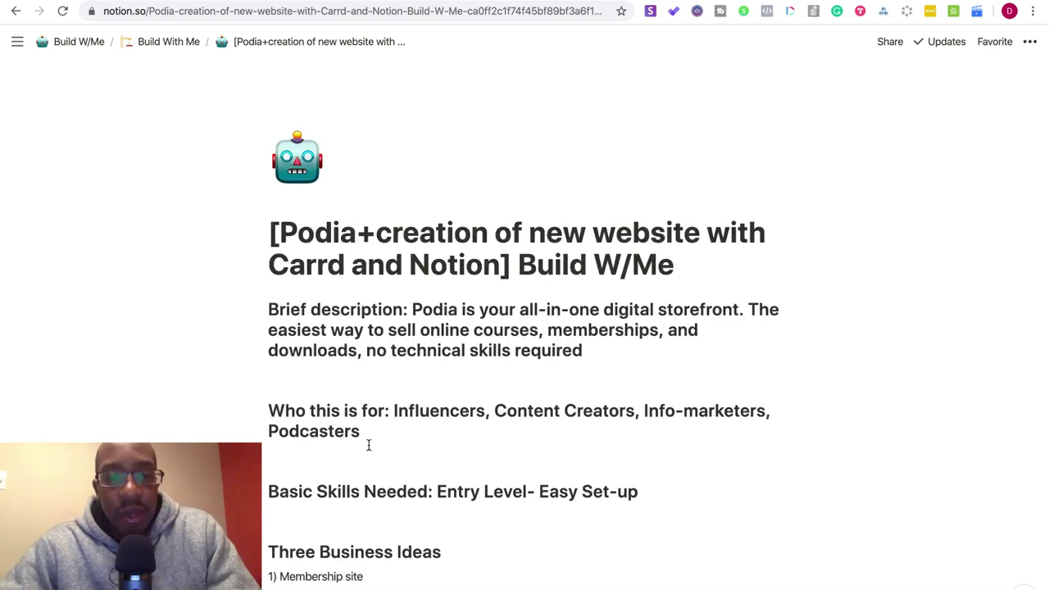
pyautogui.scroll(-4, 368, 445)
# - Paste the Restream steps into the Podia page and delete the empty Step blocks
pyautogui.moveTo(329, 426); pyautogui.dragTo(236, 369)
pyautogui.write('Step 1: Pick a business idea. Pick a path that excites you and also allows you to grow a business the way you want to. Step 2: Find 10-15 people that need this. Focus on the solution that you are going to provide. Step 3: Start by helping and then show them the results.')
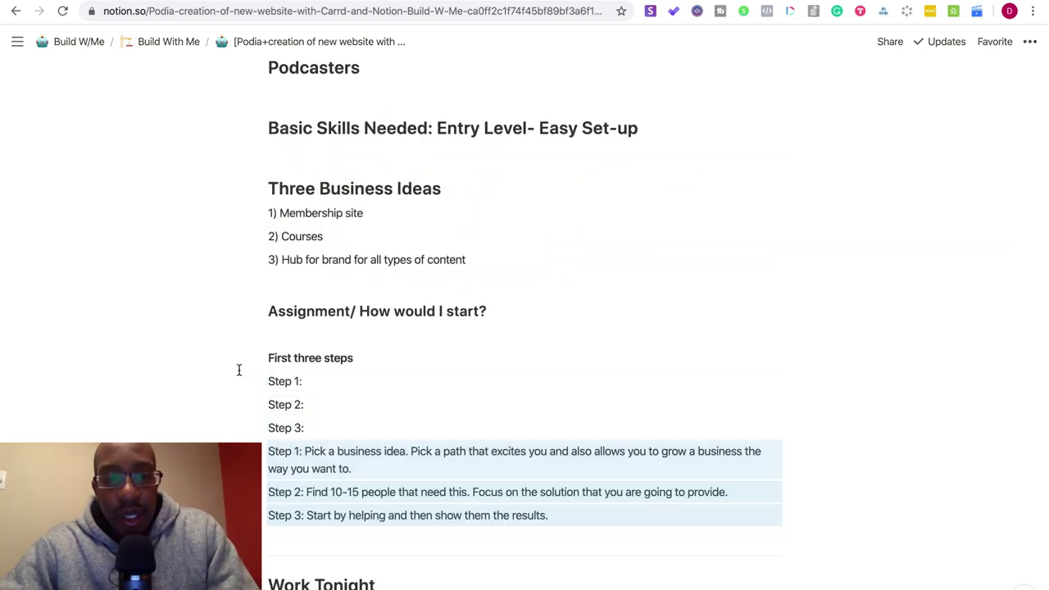
pyautogui.click(309, 426)
pyautogui.moveTo(310, 427); pyautogui.dragTo(257, 379)
pyautogui.press('BackSpace')
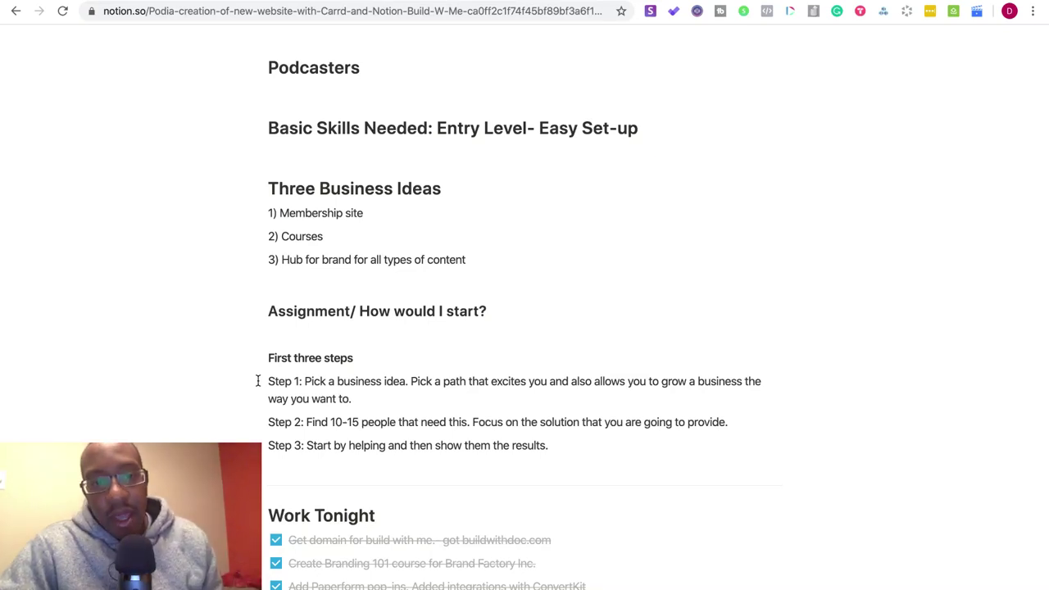
# - Change Step 1 to 'idea/path.' and merge the Pick a path line into it
pyautogui.click(404, 378)
pyautogui.press('BackSpace')
pyautogui.press('BackSpace')
pyautogui.press('BackSpace')
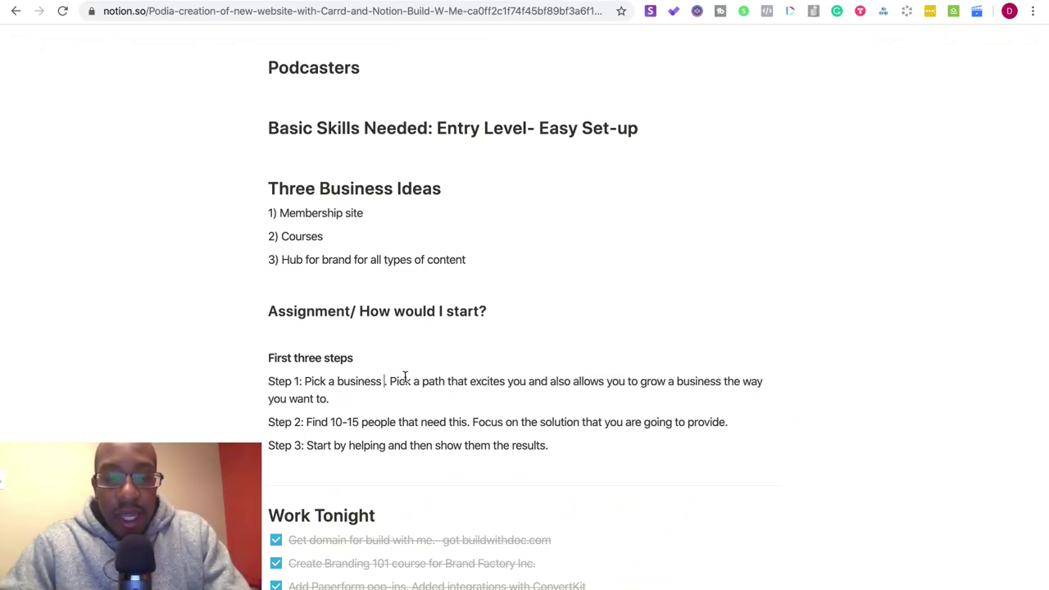
pyautogui.write('ea/path.')
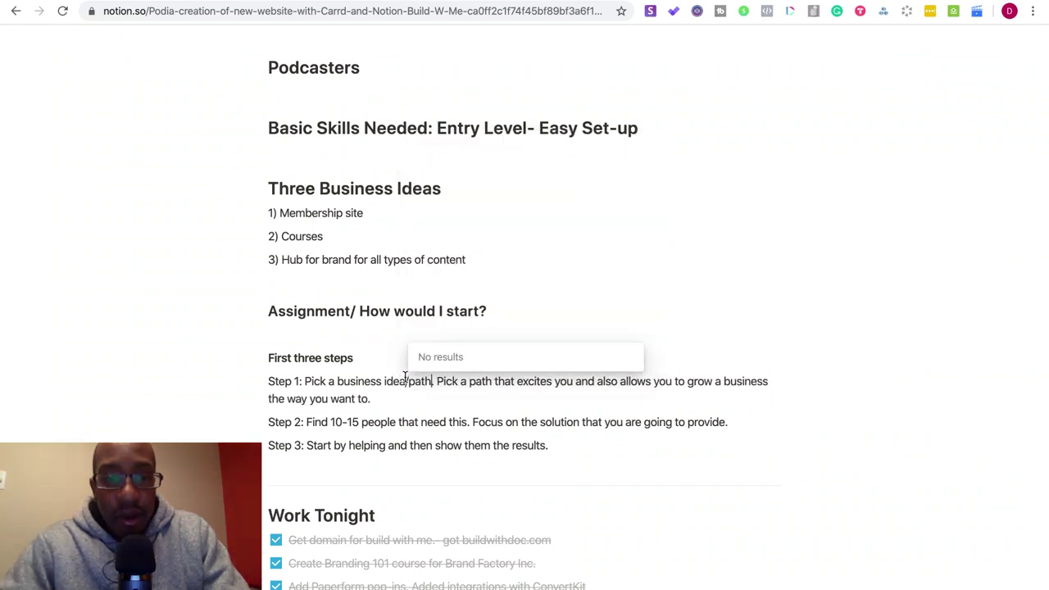
pyautogui.click(373, 399)
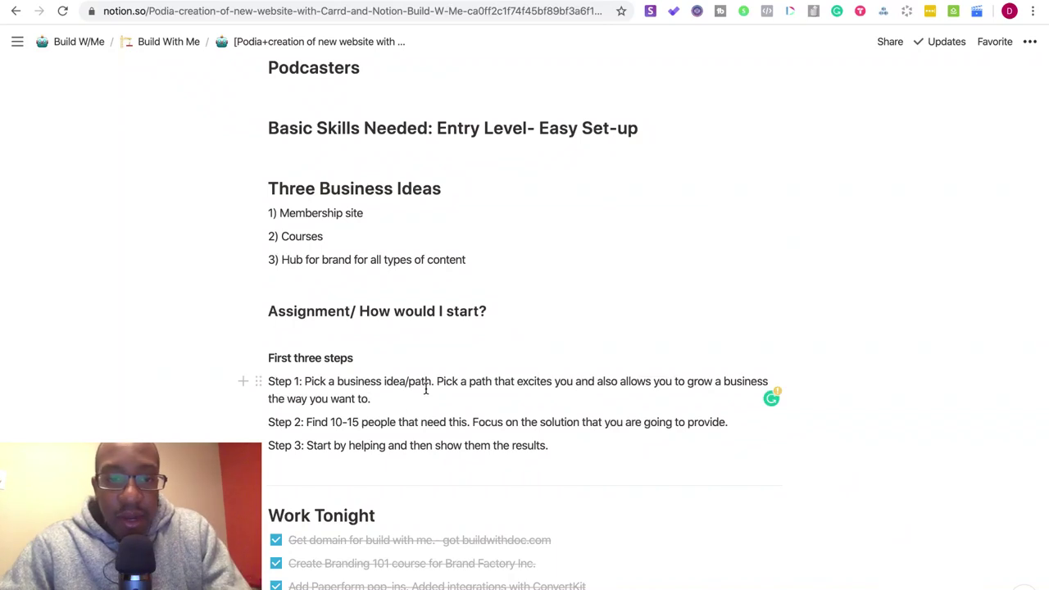
pyautogui.click(435, 381)
pyautogui.press('Return')
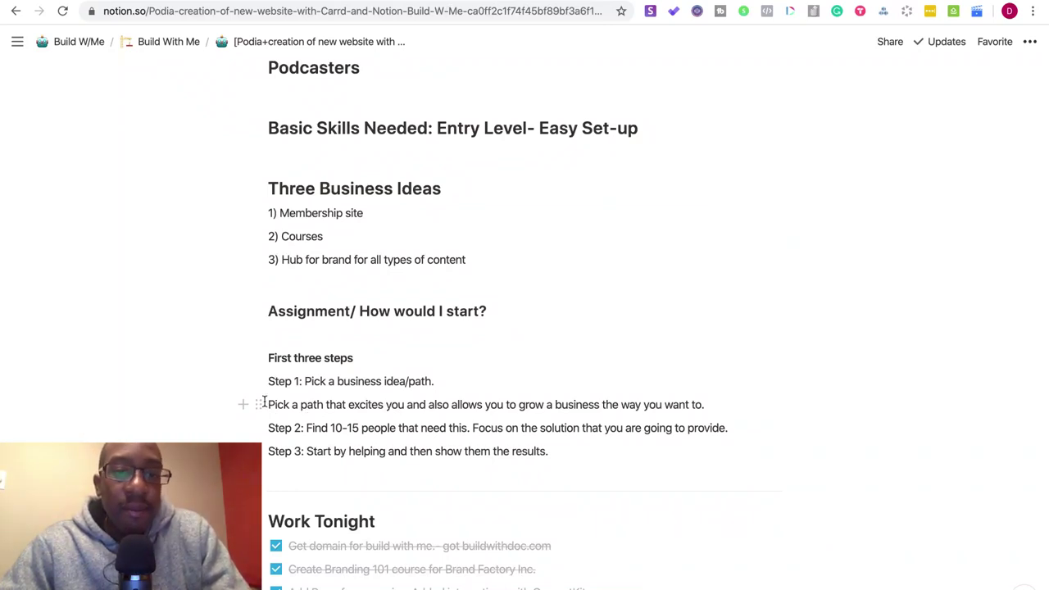
pyautogui.click(283, 381)
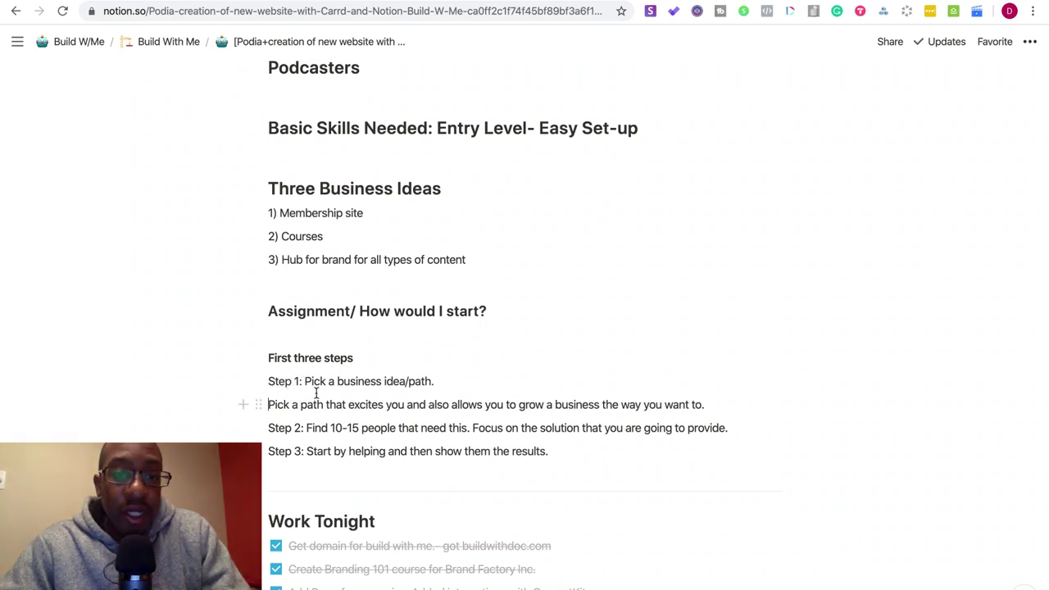
pyautogui.press('BackSpace')
pyautogui.press('BackSpace')
pyautogui.press('BackSpace')
pyautogui.press('BackSpace')
pyautogui.press('BackSpace')
pyautogui.press('BackSpace')
pyautogui.press('BackSpace')
pyautogui.press('BackSpace')
pyautogui.press('BackSpace')
pyautogui.press('BackSpace')
pyautogui.press('BackSpace')
pyautogui.press('BackSpace')
pyautogui.press('BackSpace')
pyautogui.press('BackSpace')
pyautogui.press('BackSpace')
pyautogui.press('BackSpace')
pyautogui.press('BackSpace')
pyautogui.press('BackSpace')
pyautogui.press('BackSpace')
pyautogui.press('BackSpace')
pyautogui.press('BackSpace')
pyautogui.press('BackSpace')
pyautogui.press('BackSpace')
pyautogui.press('BackSpace')
pyautogui.press('BackSpace')
pyautogui.press('BackSpace')
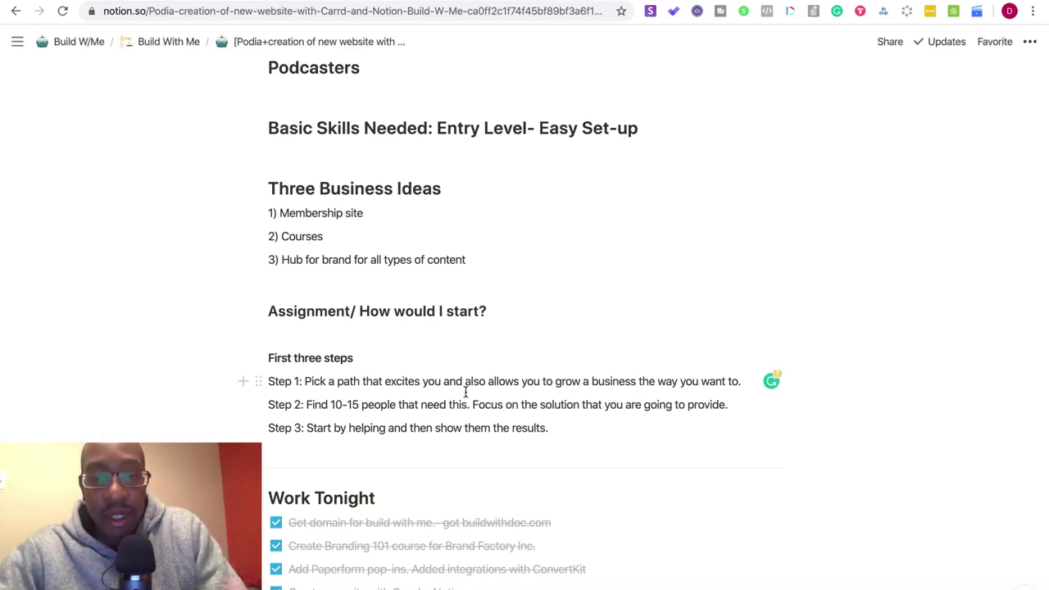
# - End Step 1 with 'grow a business that aligns with your life style.' and remove 'way you want to.'
pyautogui.click(638, 381)
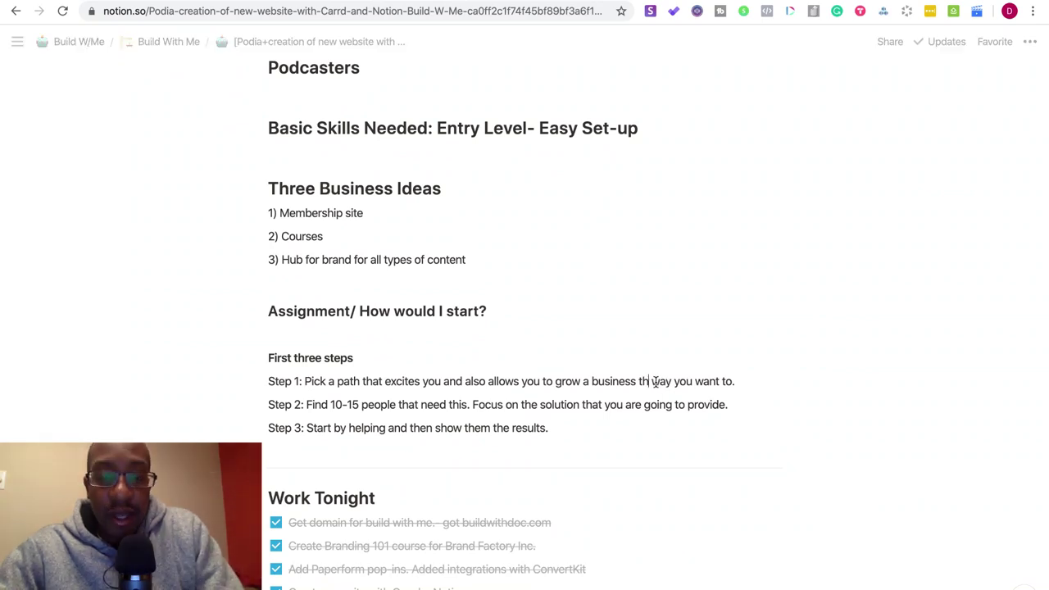
pyautogui.press('BackSpace')
pyautogui.write('at all')
pyautogui.write('igns with your')
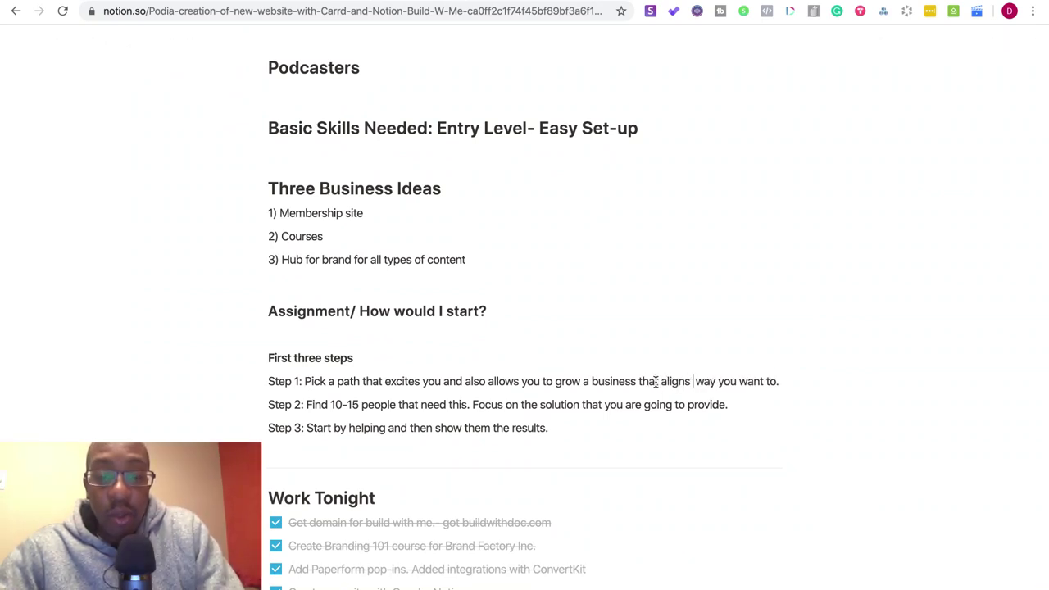
pyautogui.write(' life style. w')
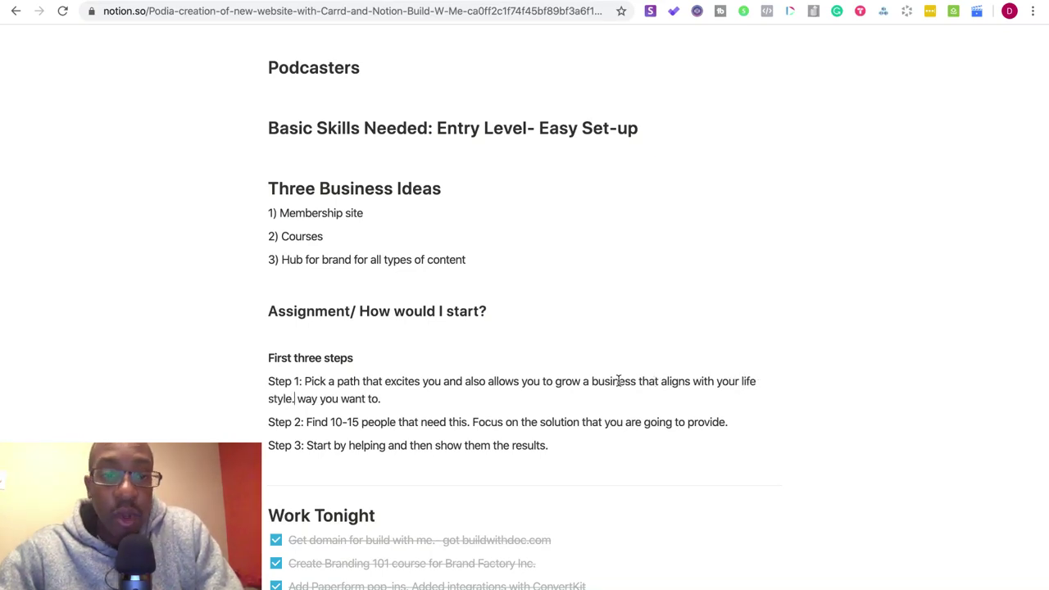
pyautogui.moveTo(381, 399); pyautogui.dragTo(298, 399)
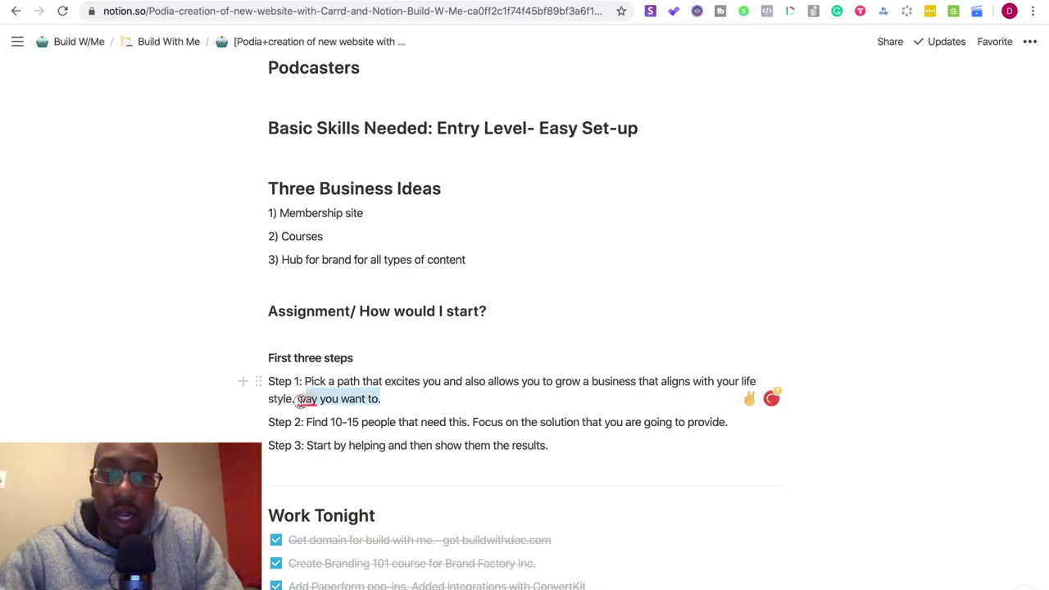
pyautogui.press('BackSpace')
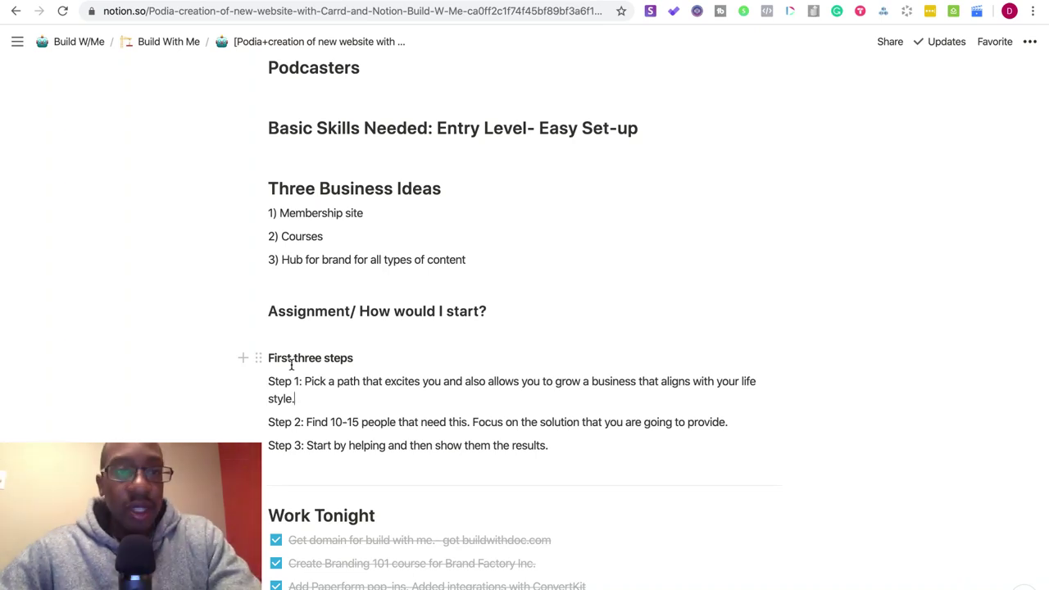
# - Go back to the Build With Me hub and open the Episode 8 Podia page's Assignment section
pyautogui.scroll(5, 290, 368)
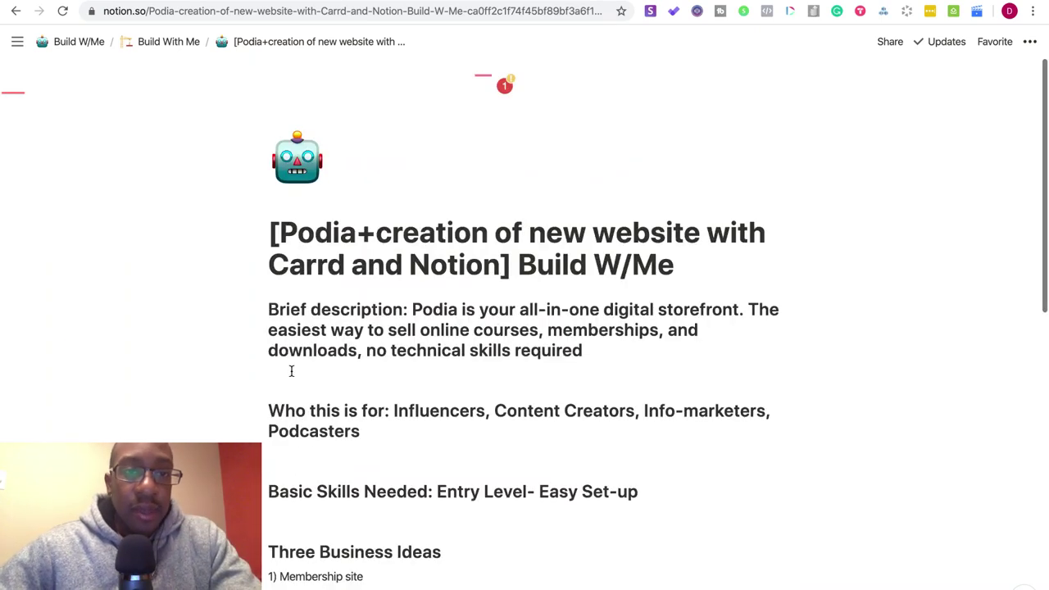
pyautogui.click(154, 41)
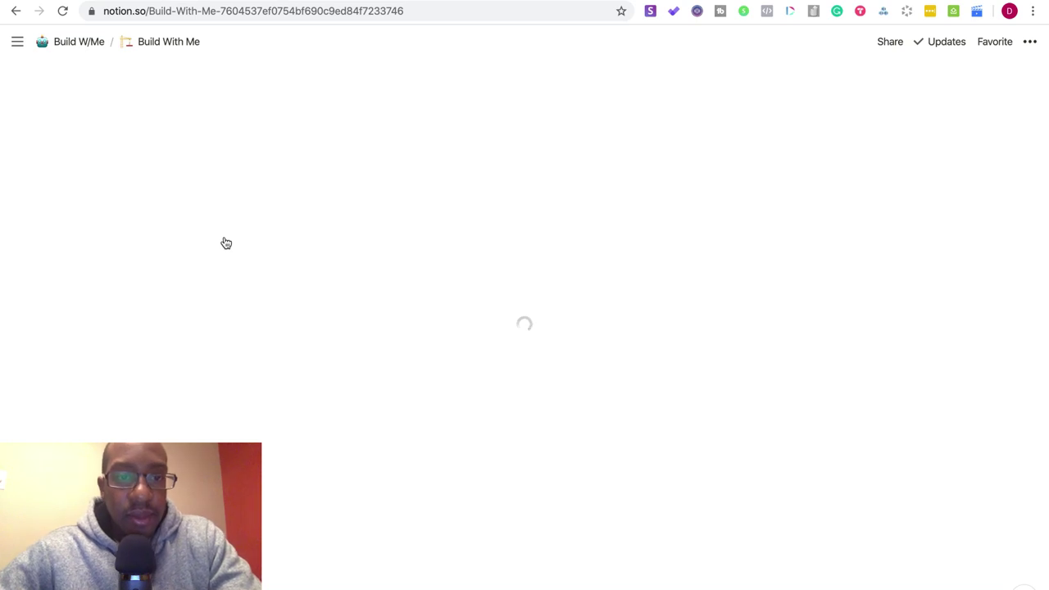
pyautogui.scroll(-5, 224, 238)
pyautogui.scroll(-1, 224, 237)
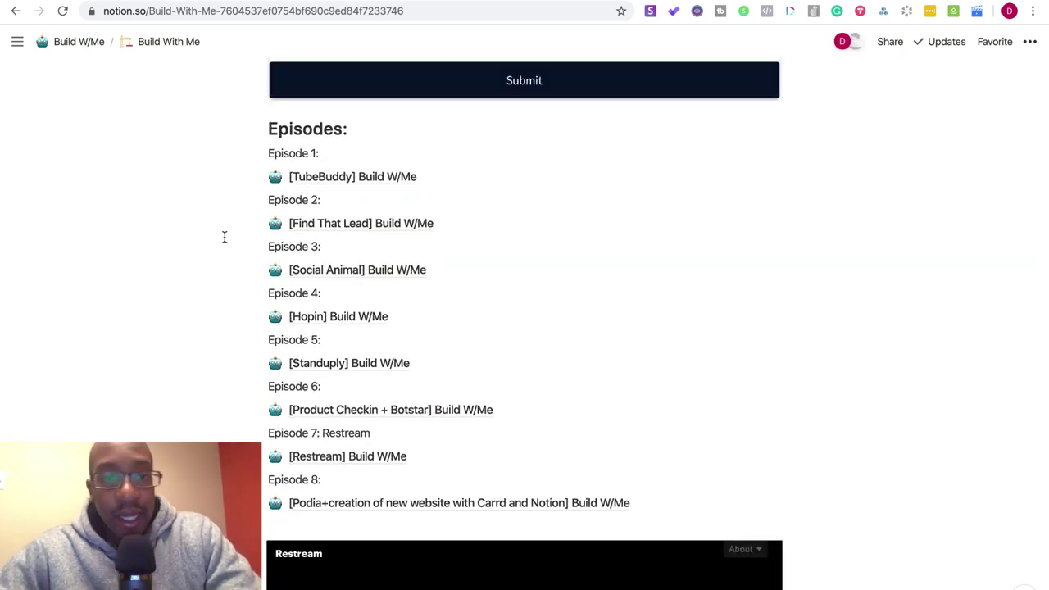
pyautogui.scroll(10, 224, 237)
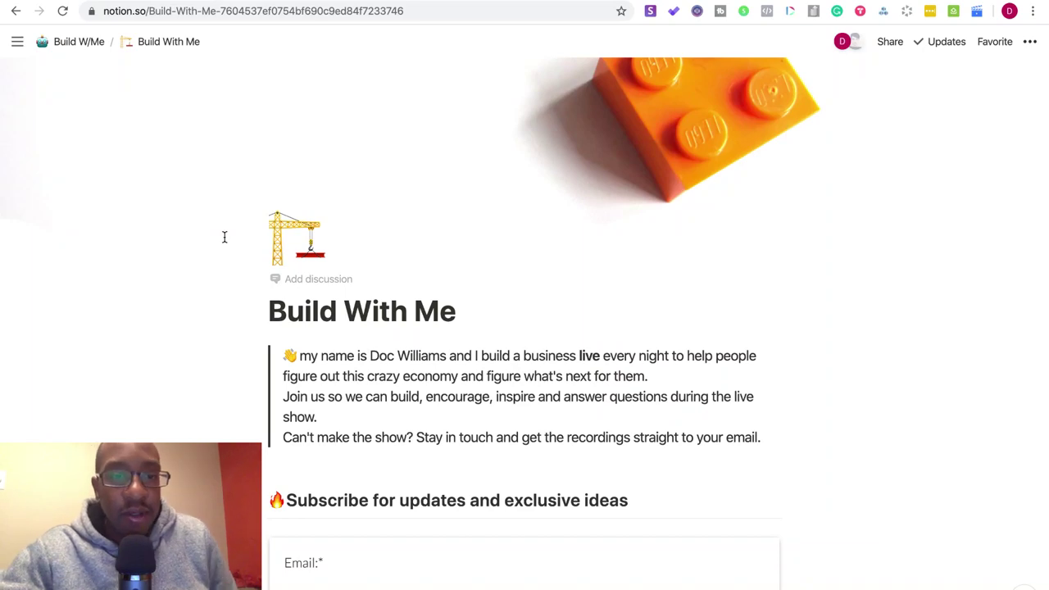
pyautogui.scroll(-10, 224, 237)
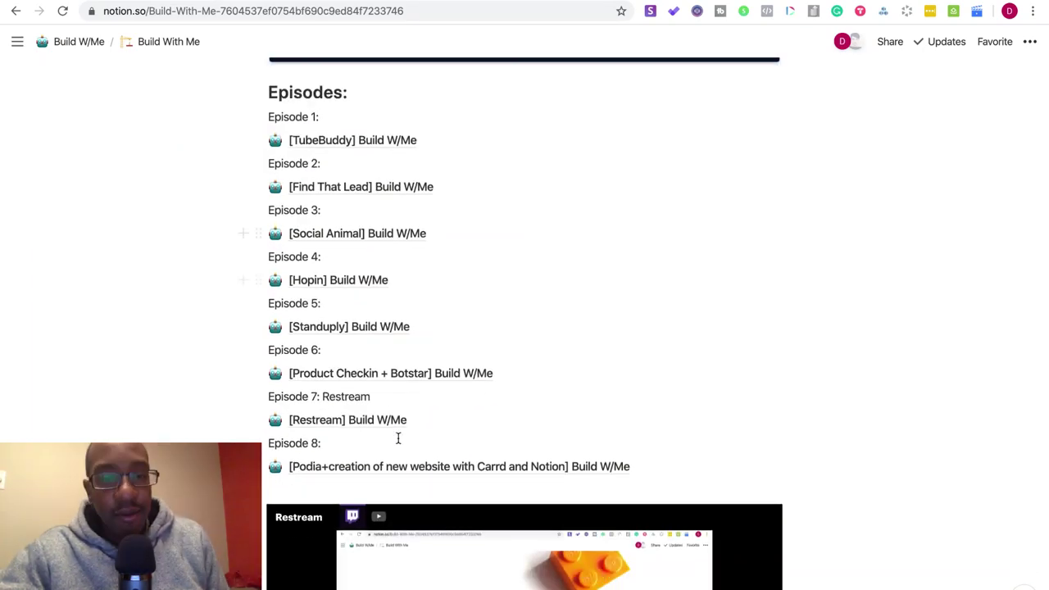
pyautogui.click(402, 466)
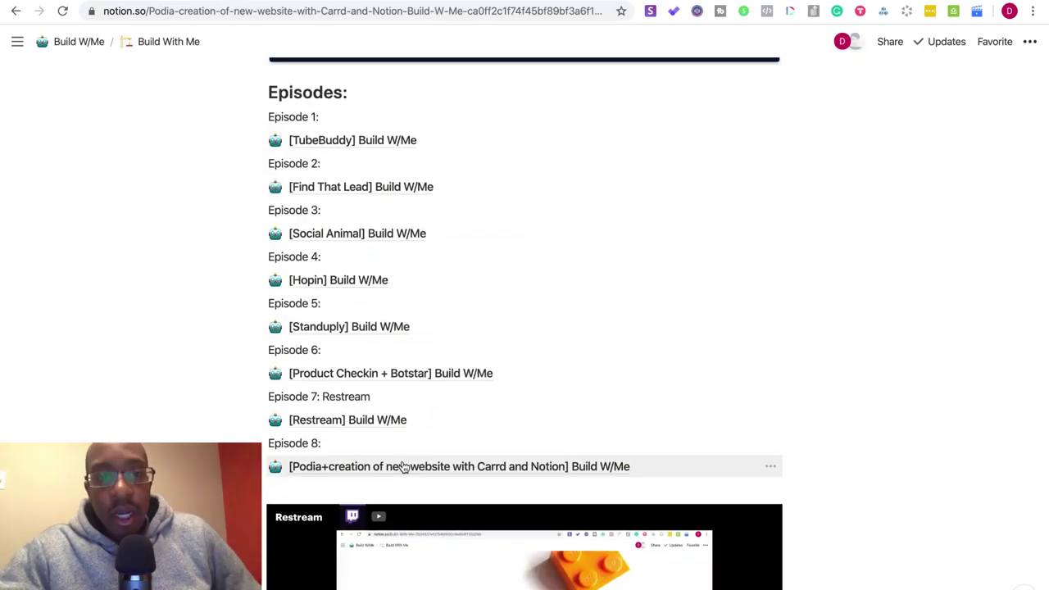
pyautogui.scroll(-8, 402, 463)
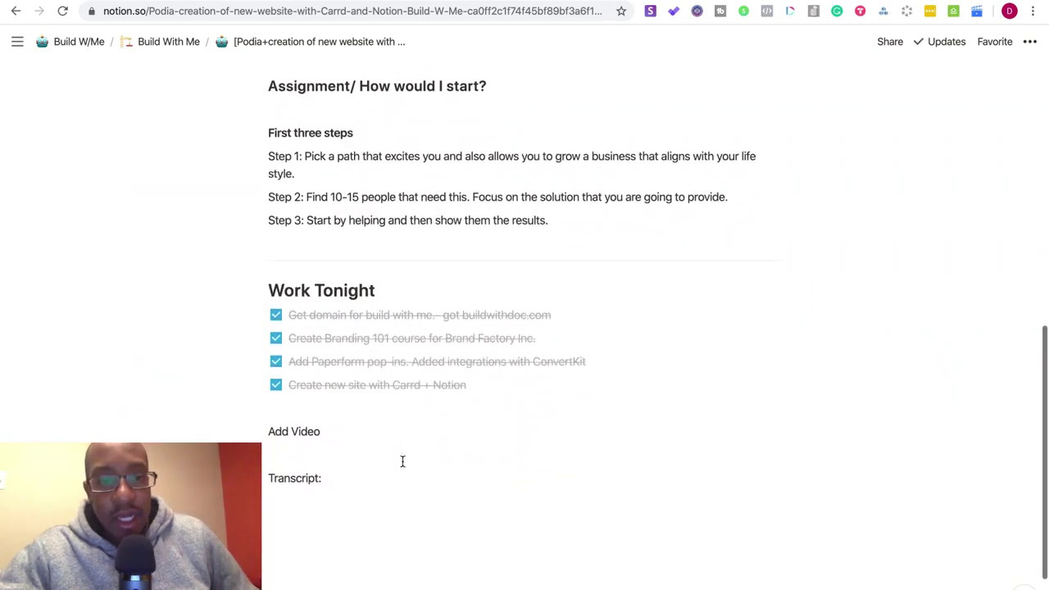
pyautogui.scroll(6, 402, 461)
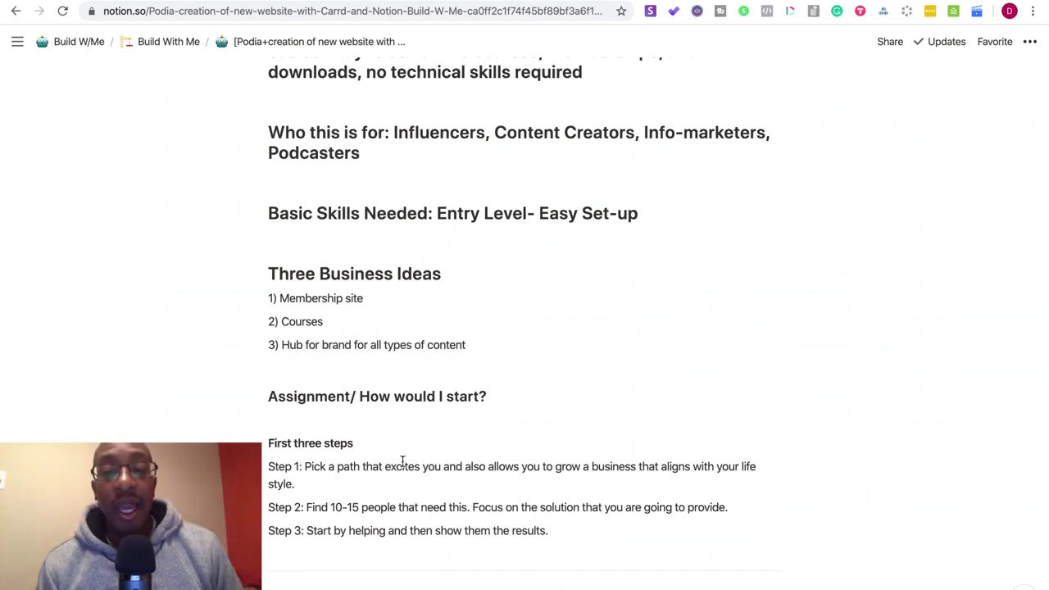
# - Append 'Tier the people into three tiers. A List, B List, C List' to Step 2
pyautogui.click(732, 507)
pyautogui.write('Her the peop')
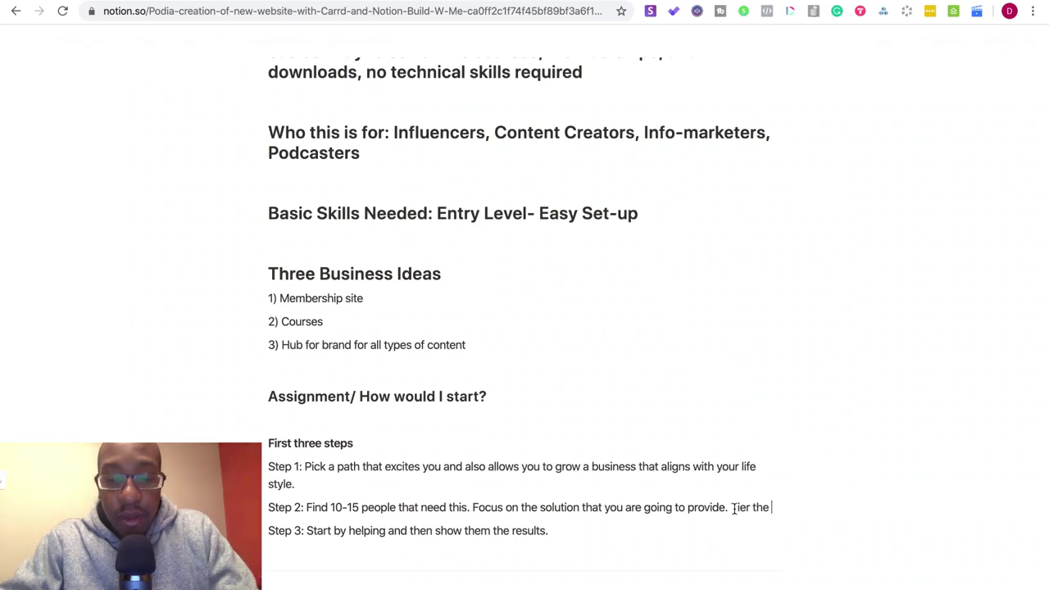
pyautogui.write('le into')
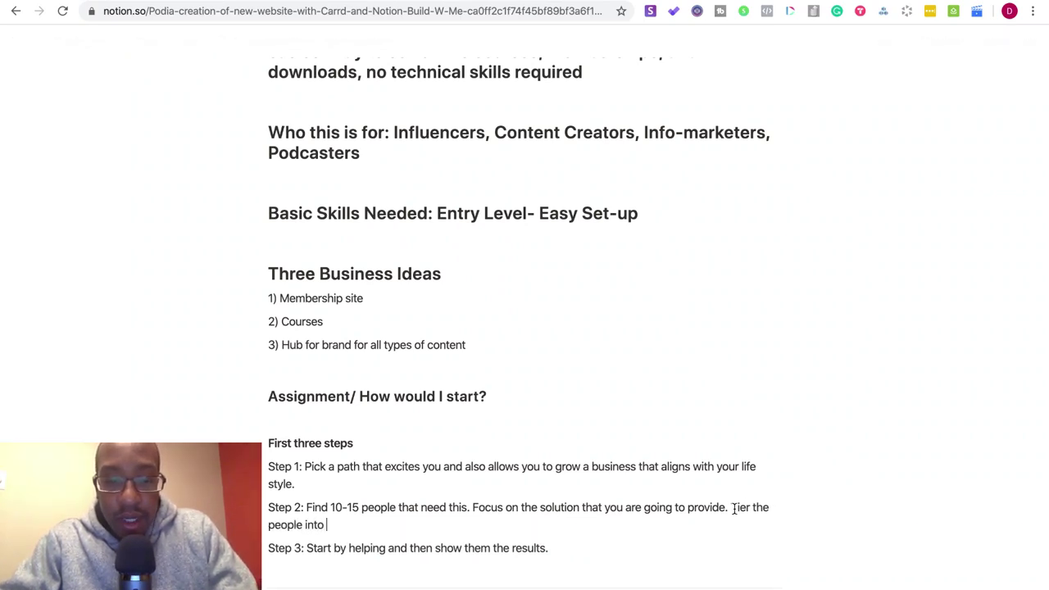
pyautogui.write(' three tie')
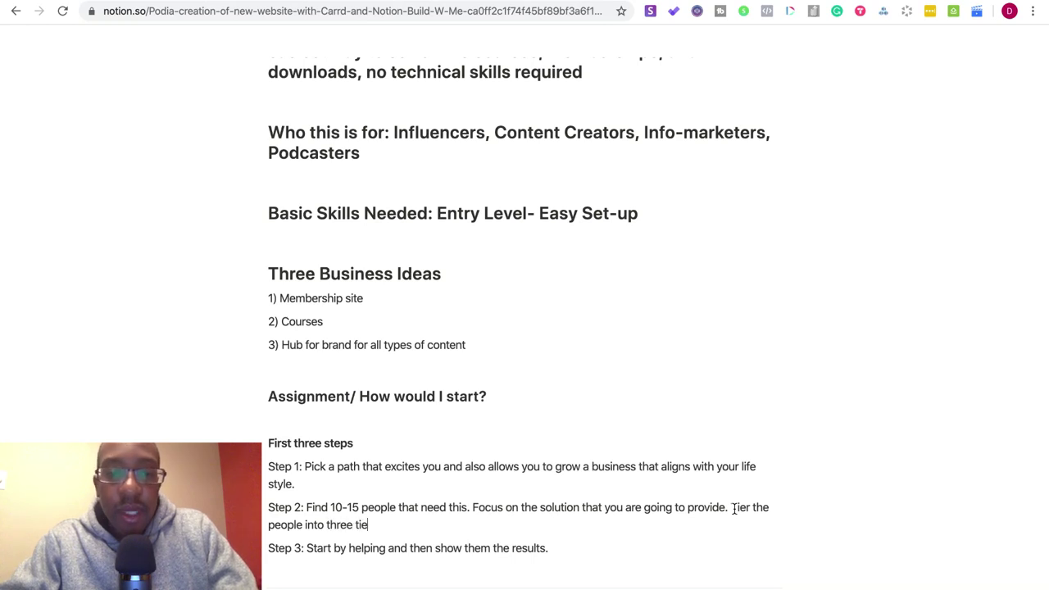
pyautogui.write('rs. A ')
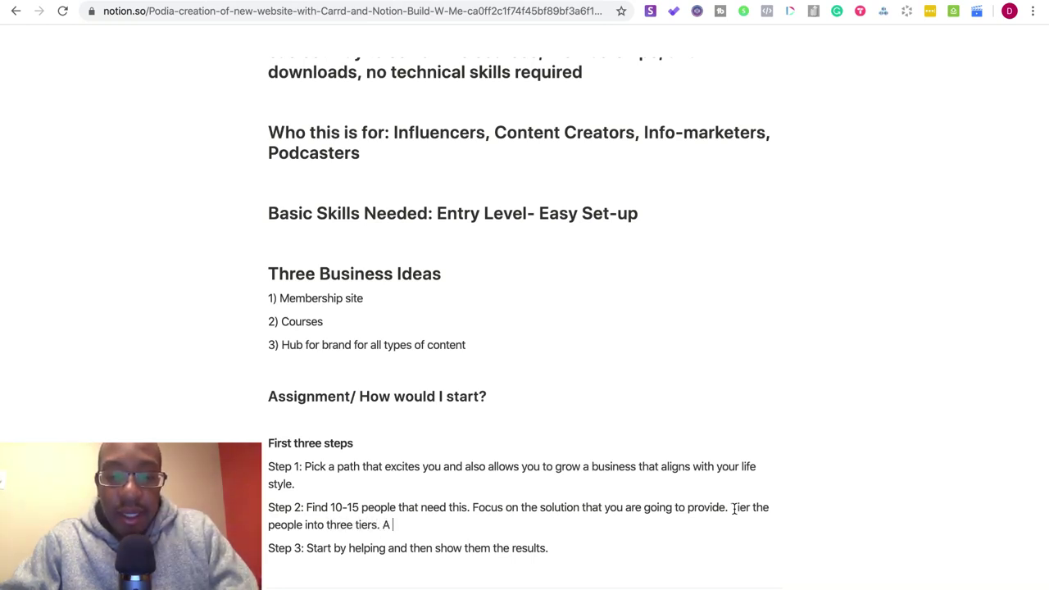
pyautogui.write('lot')
pyautogui.press('BackSpace')
pyautogui.press('BackSpace')
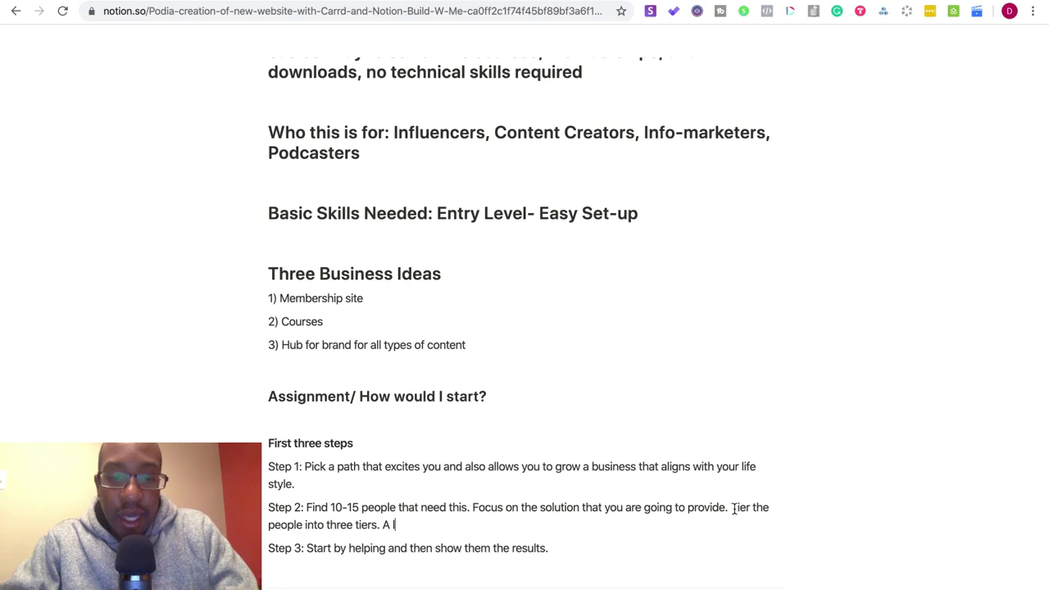
pyautogui.write('ist, B')
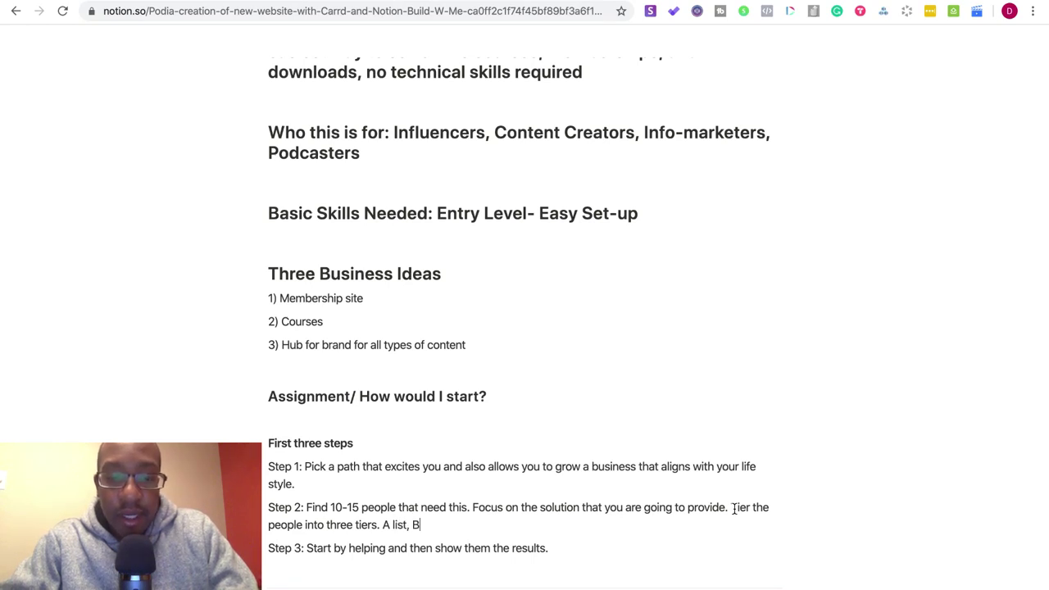
pyautogui.write(' List, C')
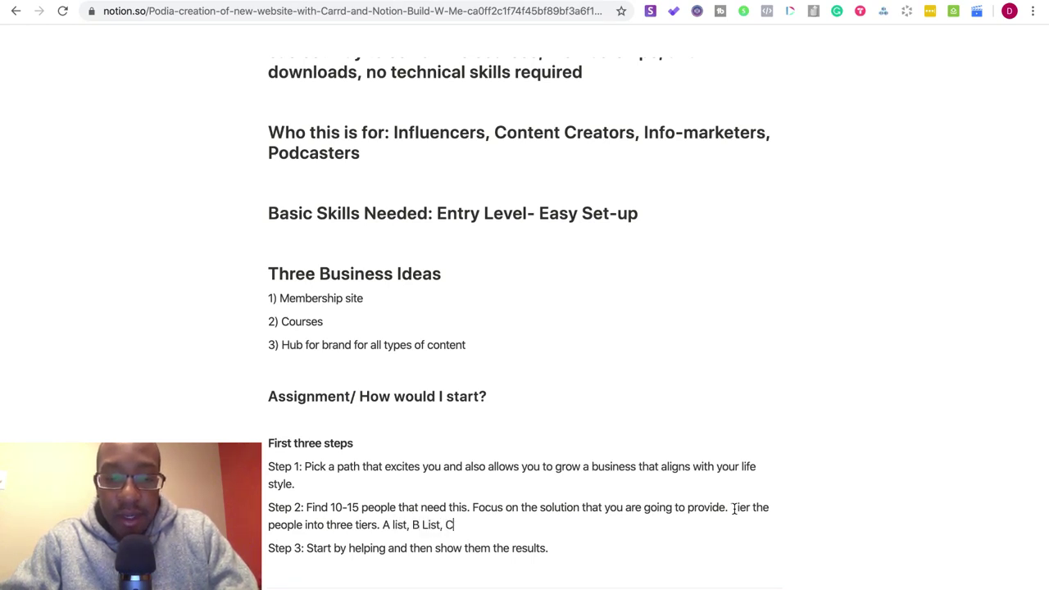
pyautogui.write(' List')
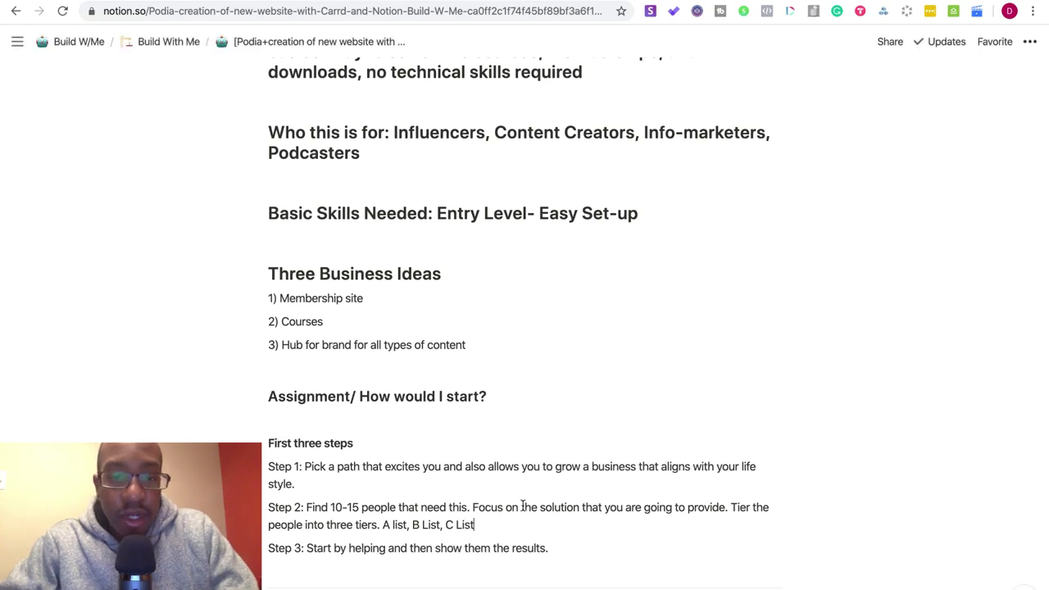
pyautogui.click(394, 523)
pyautogui.press('BackSpace')
pyautogui.press('BackSpace')
# - Restore the capital 'Li' in 'A List' and scroll through the finished Podia page
pyautogui.write('Li')
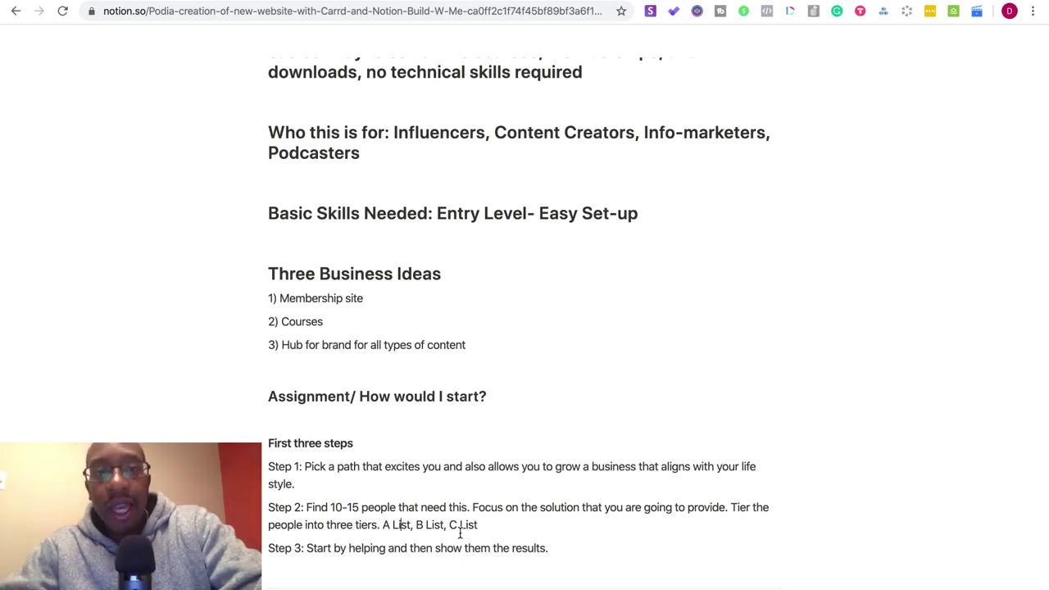
pyautogui.scroll(3, 460, 533)
pyautogui.scroll(-5, 460, 533)
pyautogui.scroll(-2, 460, 534)
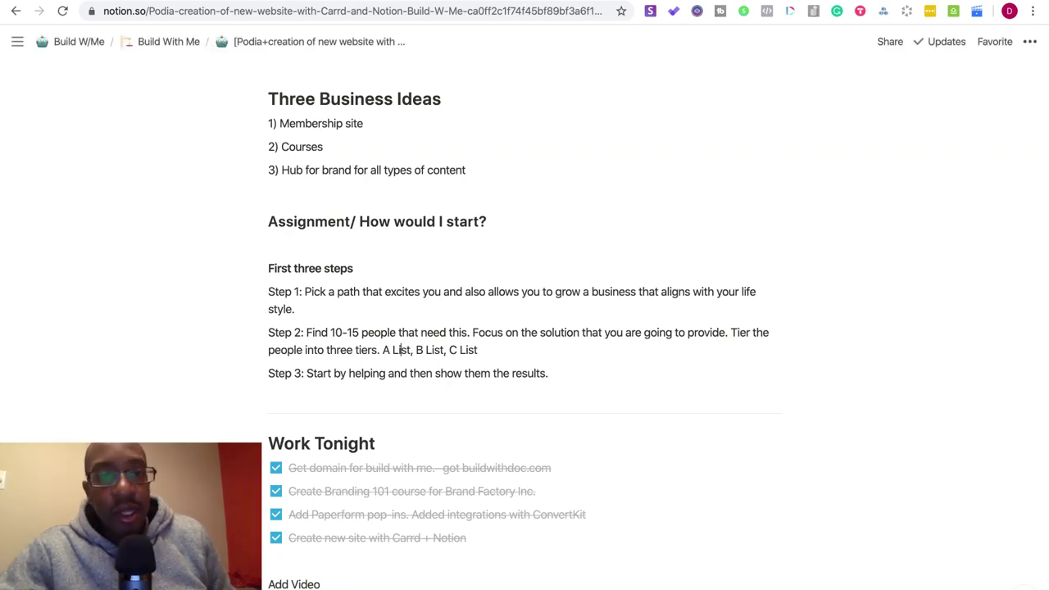
pyautogui.scroll(-1, 443, 456)
pyautogui.scroll(5, 442, 456)
pyautogui.scroll(-3, 442, 457)
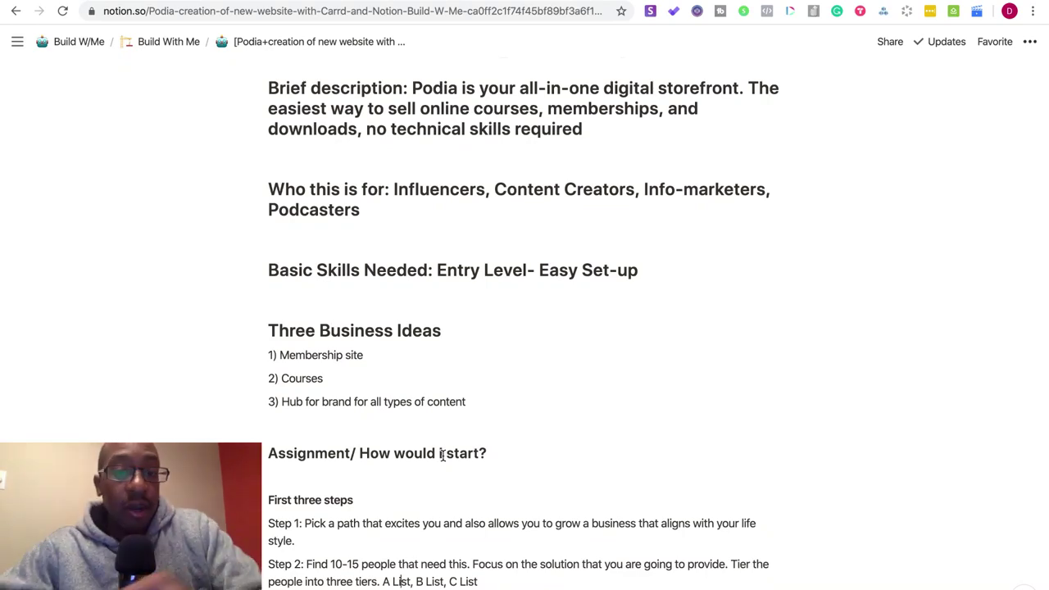
pyautogui.scroll(-6, 443, 456)
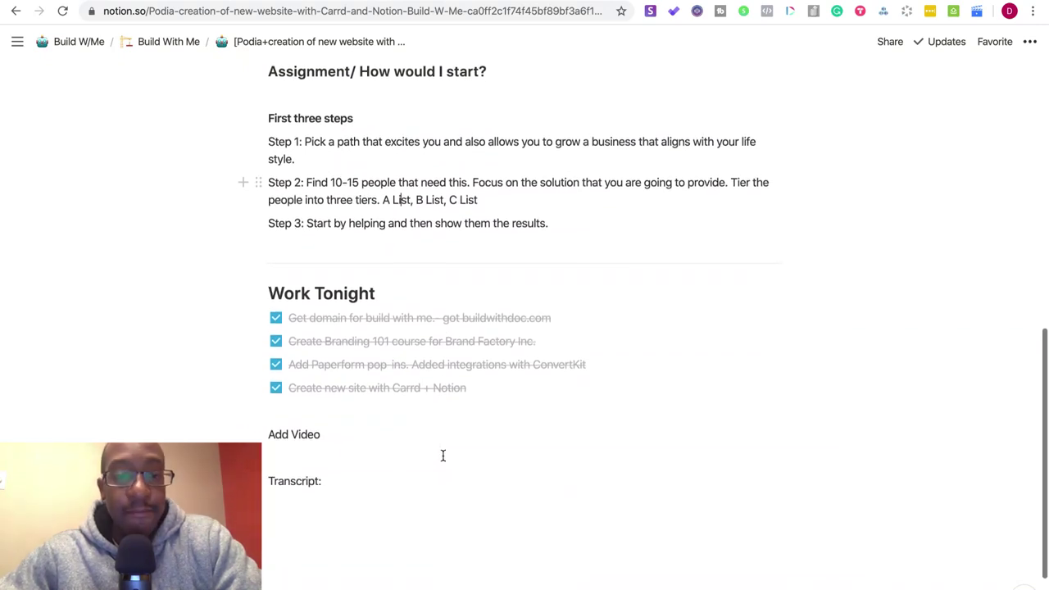
pyautogui.scroll(10, 442, 455)
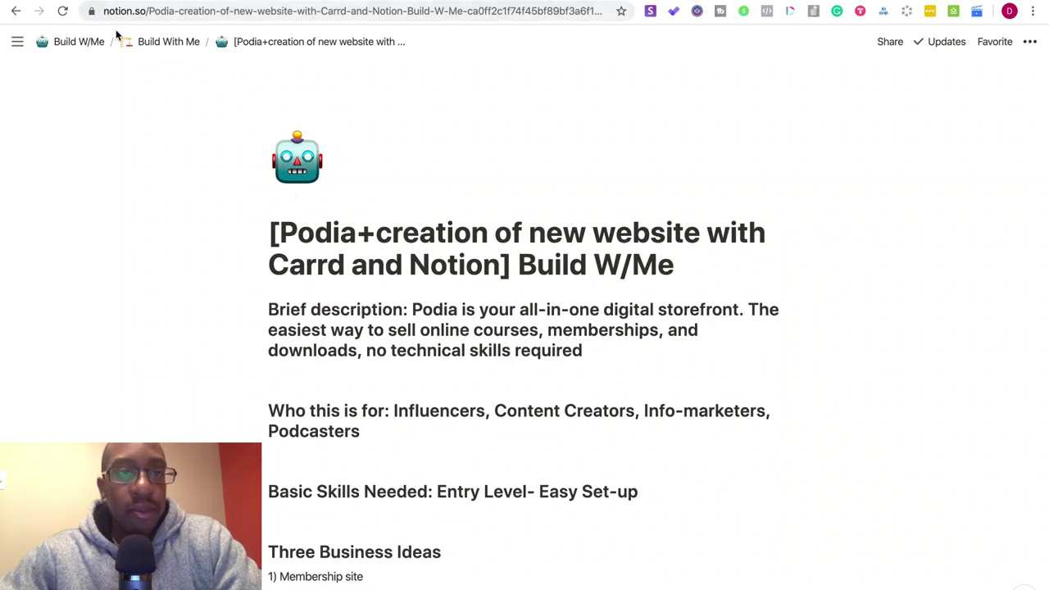
# - Exit full screen and open the buildwithme.carrd.co link from the Slack chat in Chrome
pyautogui.moveTo(151, 0)
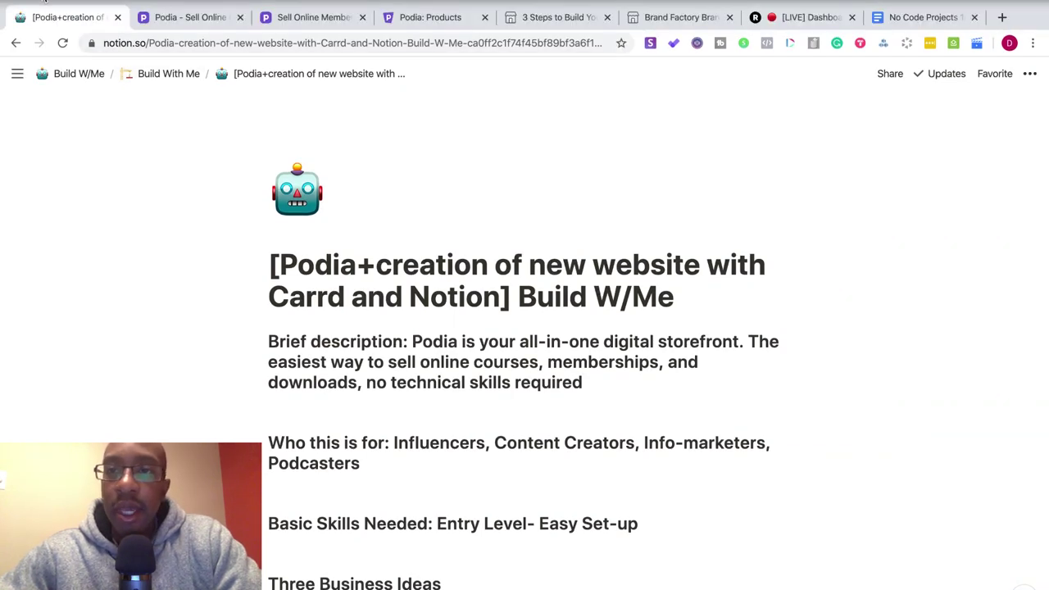
pyautogui.click(45, 4)
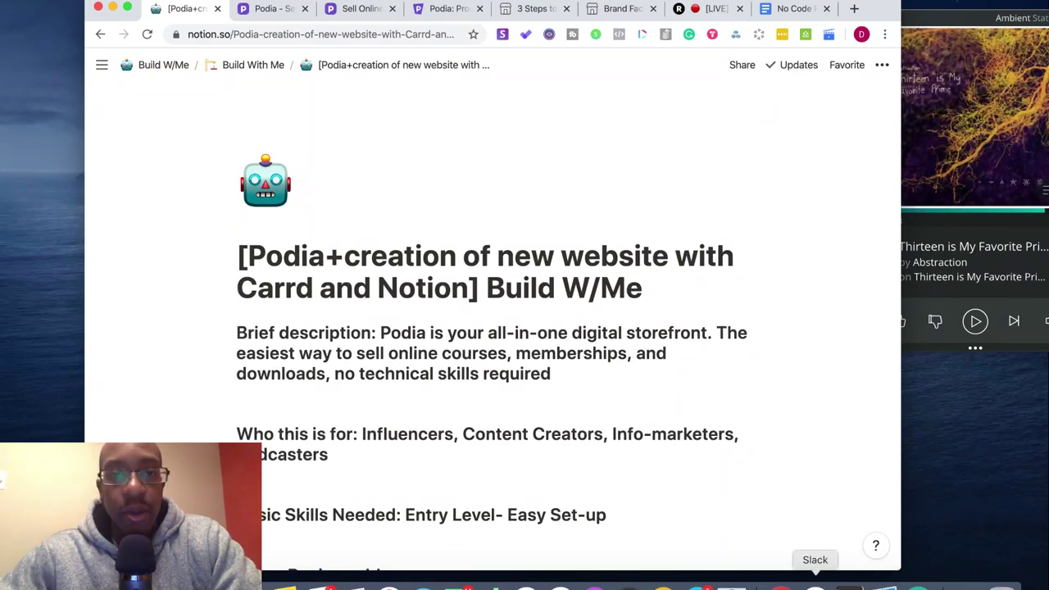
pyautogui.click(815, 583)
pyautogui.click(451, 136)
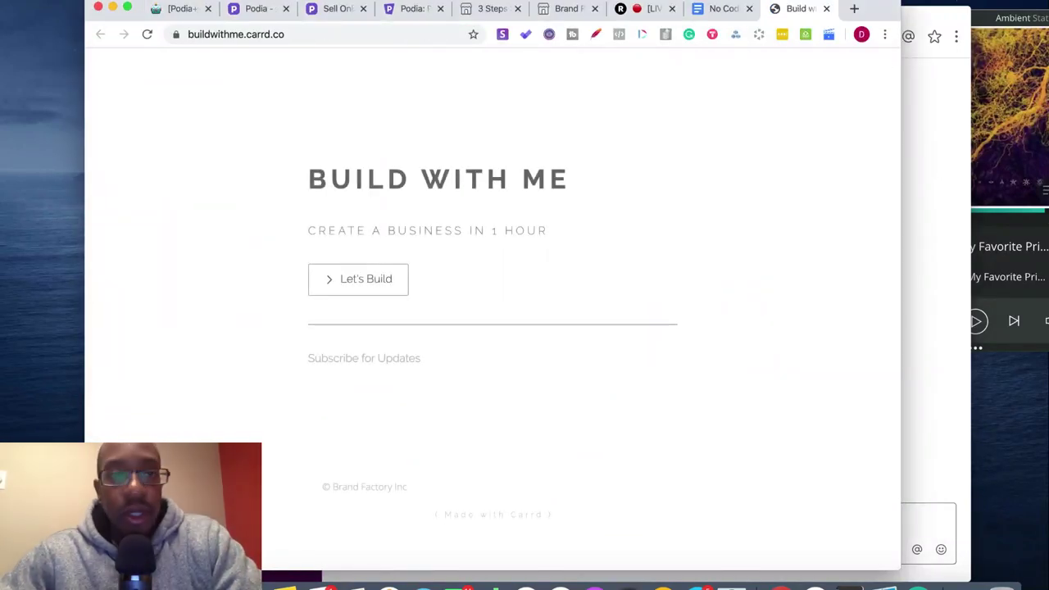
pyautogui.click(127, 8)
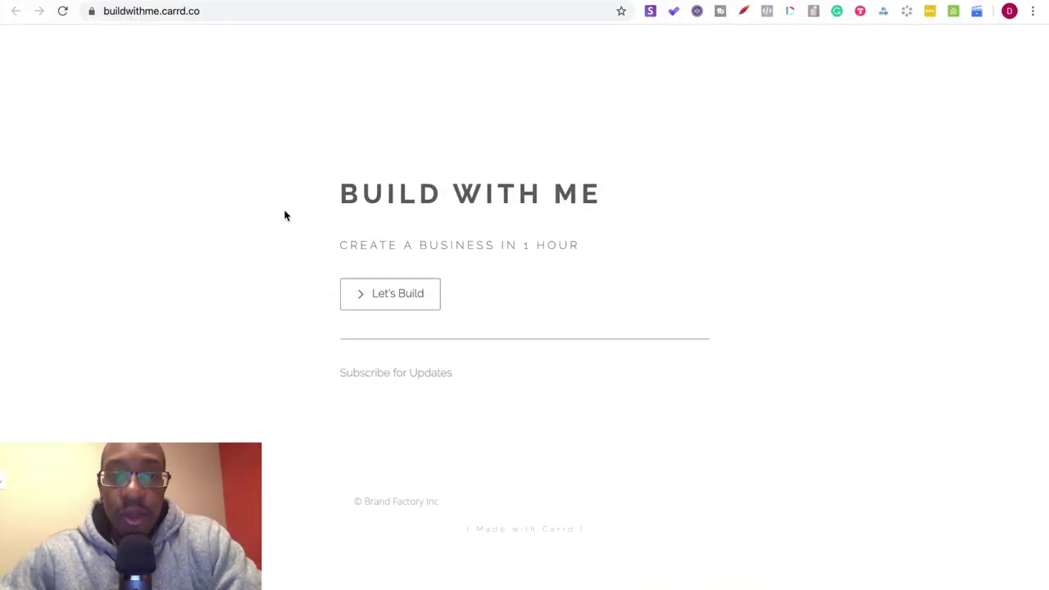
pyautogui.press('super+shift+f')
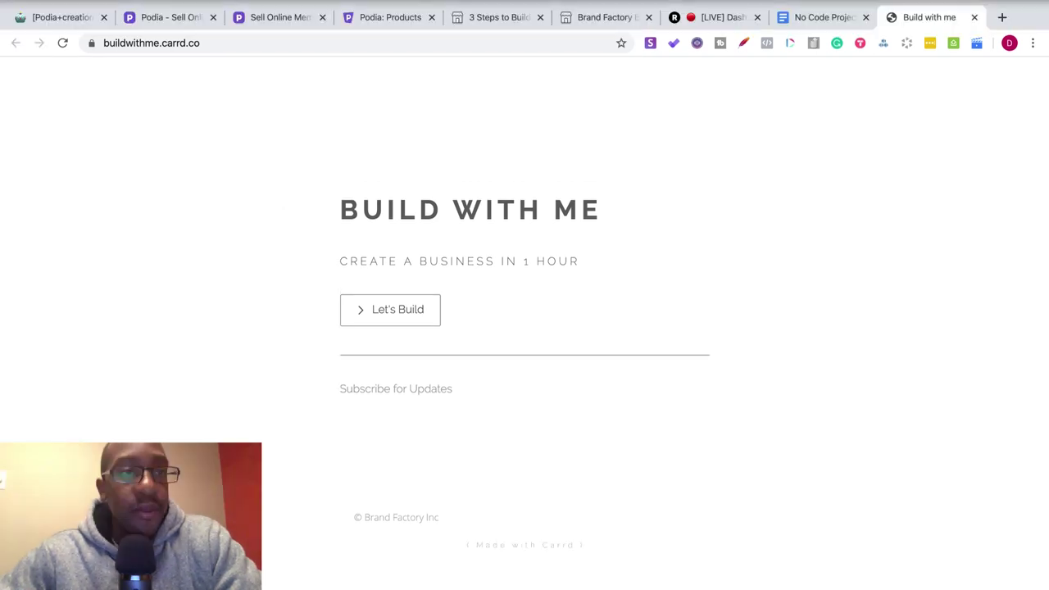
pyautogui.press('ctrl+super+f')
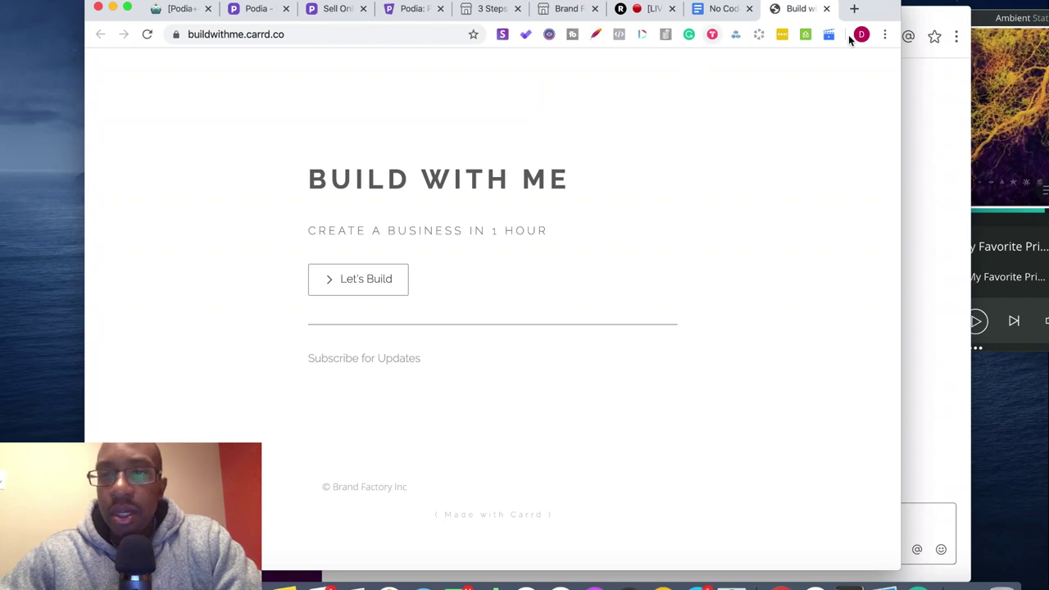
# - Open squidhub.com in a new full-screen browser tab
pyautogui.click(854, 9)
pyautogui.write('squidhub.com/home/#/')
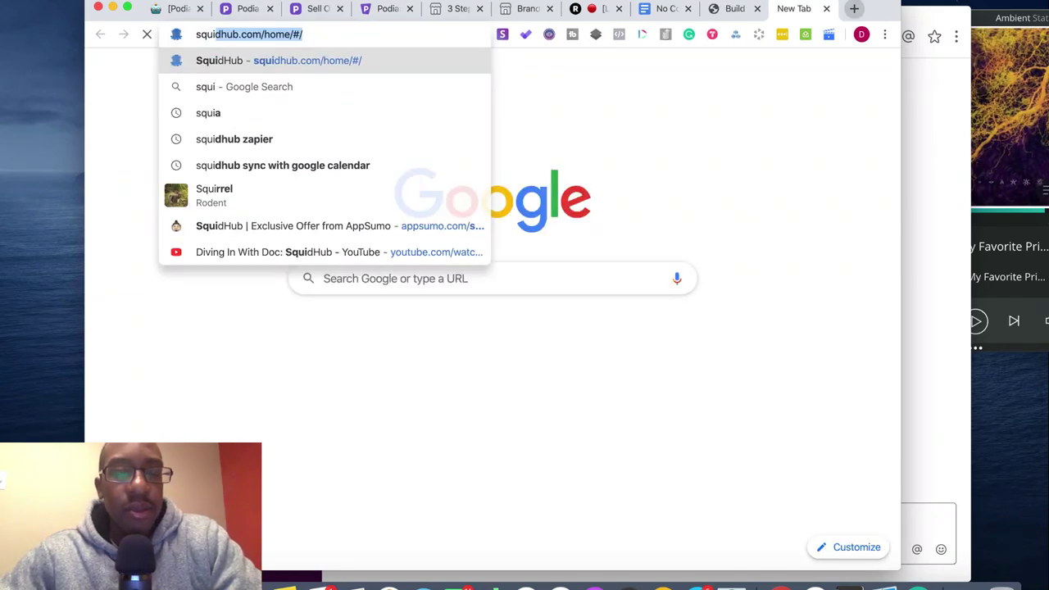
pyautogui.press('Return')
pyautogui.click(127, 7)
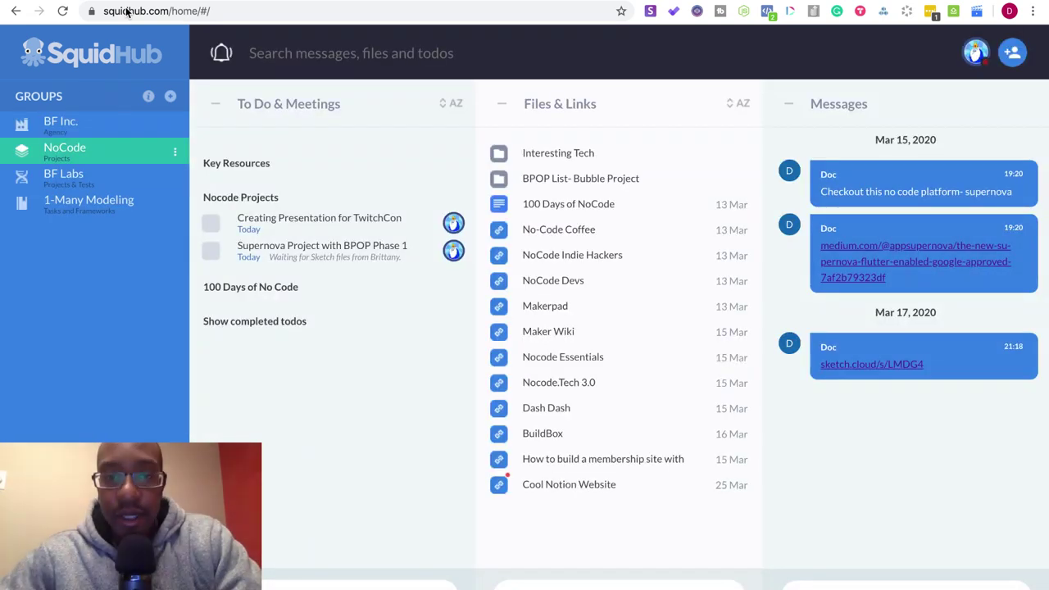
# - Glance at the 100 Days of NoCode file, then open the Cool Notion Website link
pyautogui.rightClick(546, 211)
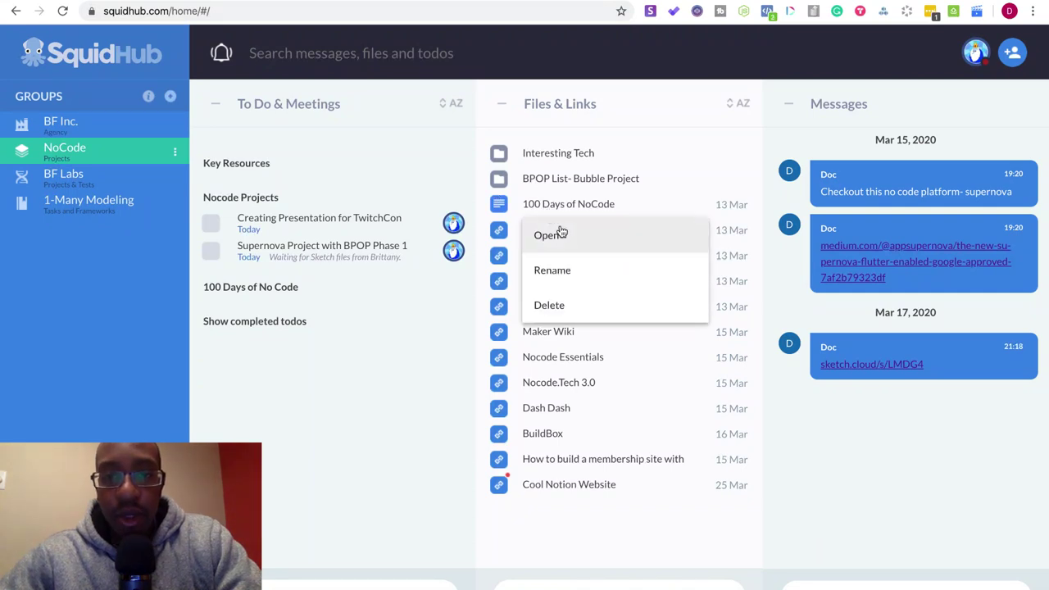
pyautogui.click(562, 237)
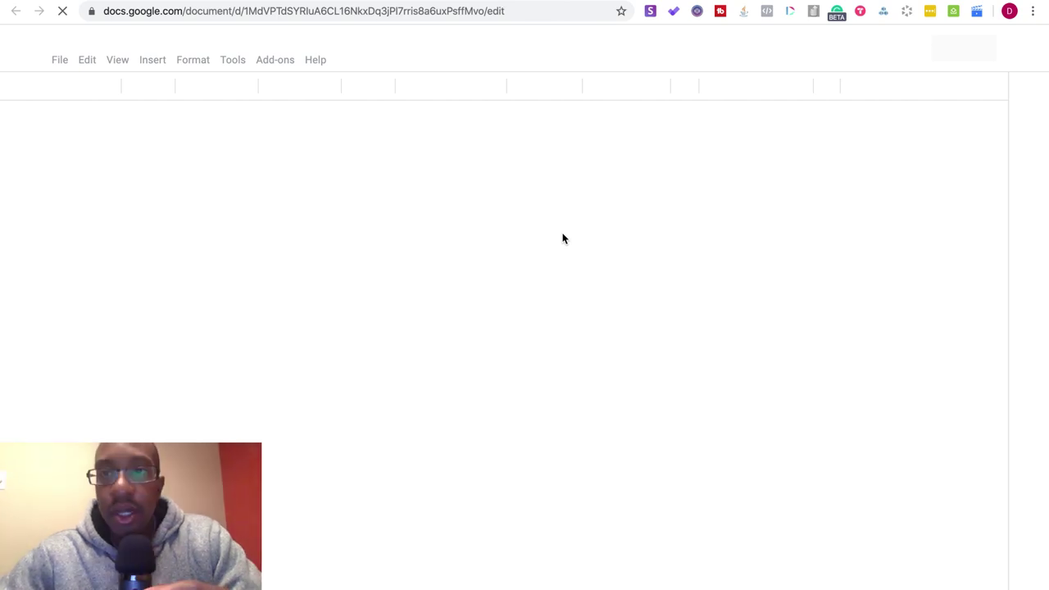
pyautogui.press('super+w')
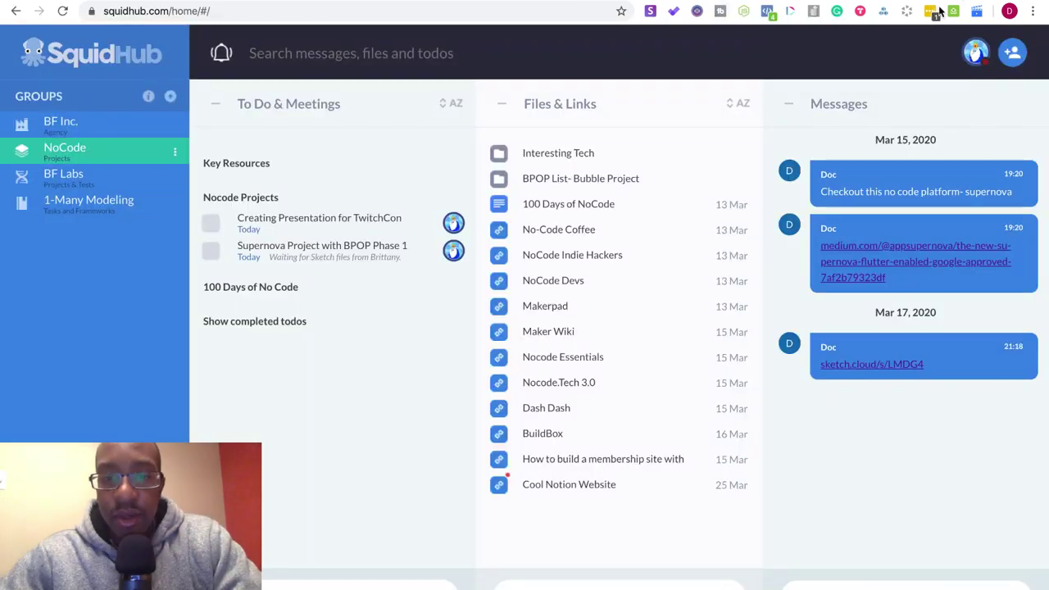
pyautogui.rightClick(604, 485)
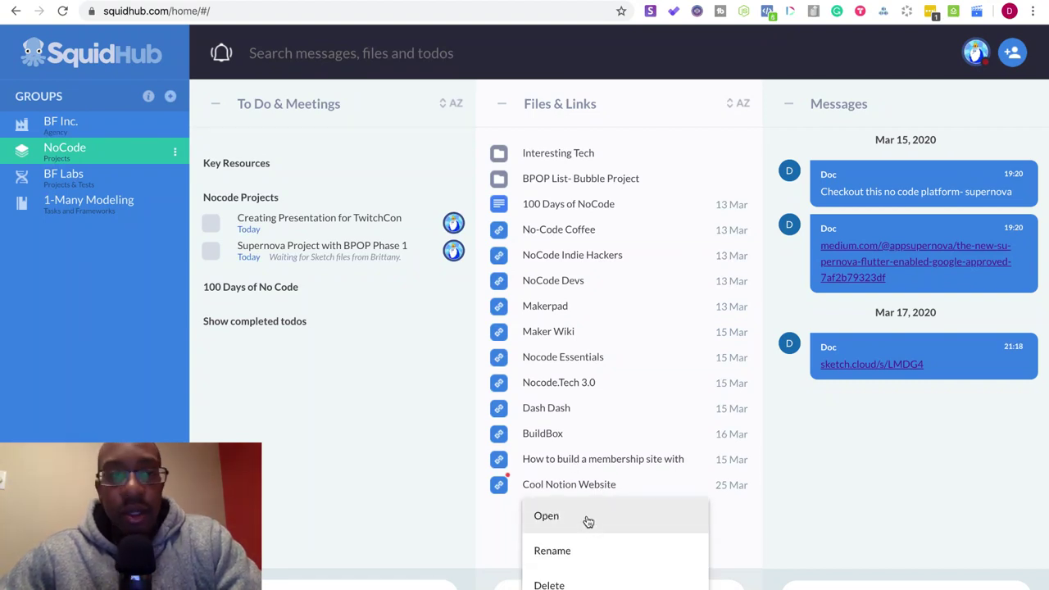
pyautogui.click(586, 522)
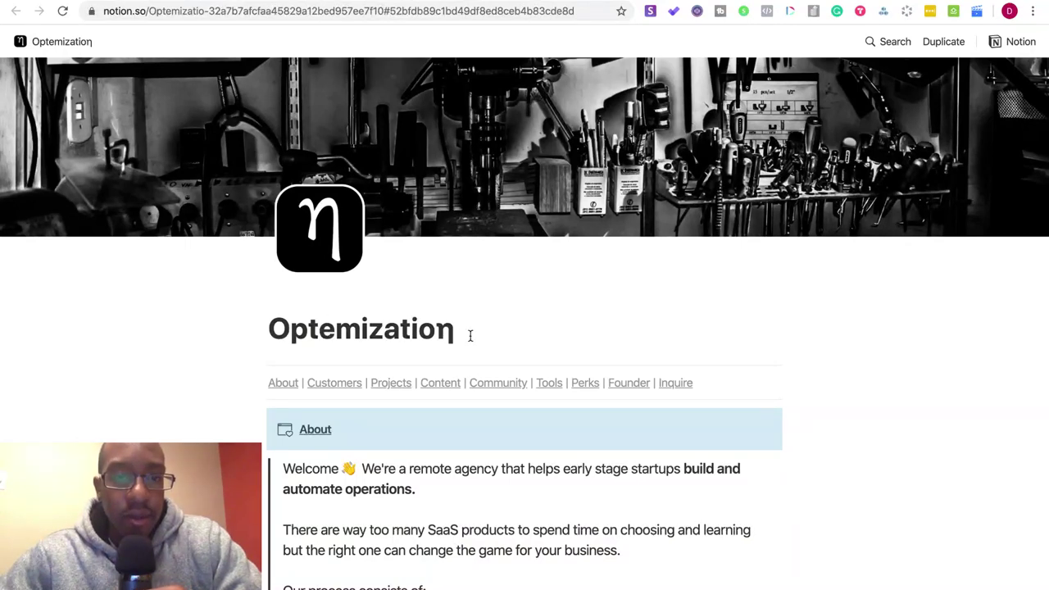
# - Scroll through the Optemization page's Work, Tools and Products sections
pyautogui.scroll(-5, 328, 339)
pyautogui.scroll(5, 328, 339)
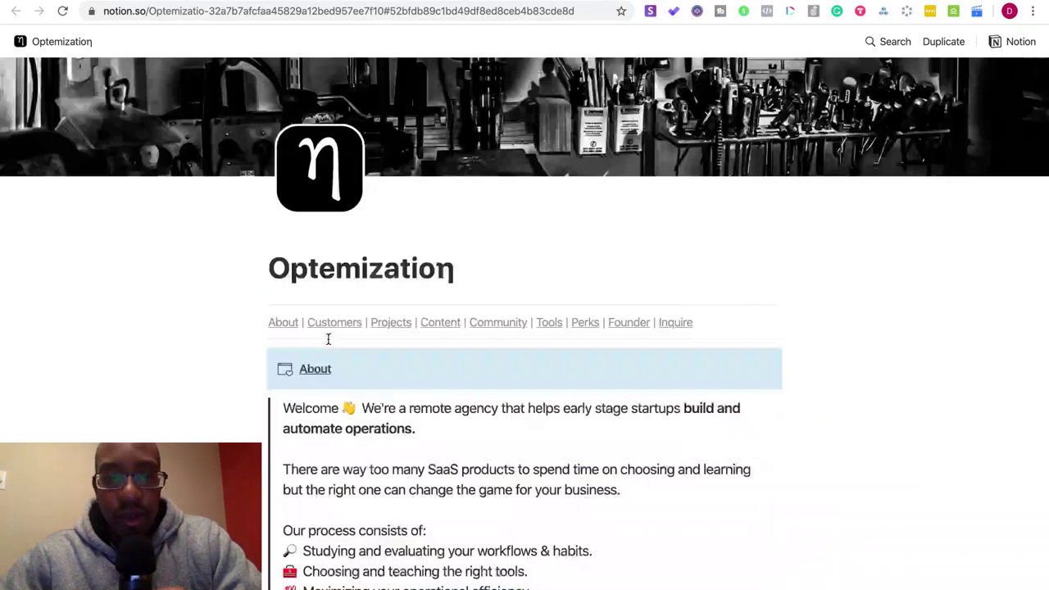
pyautogui.scroll(-5, 329, 344)
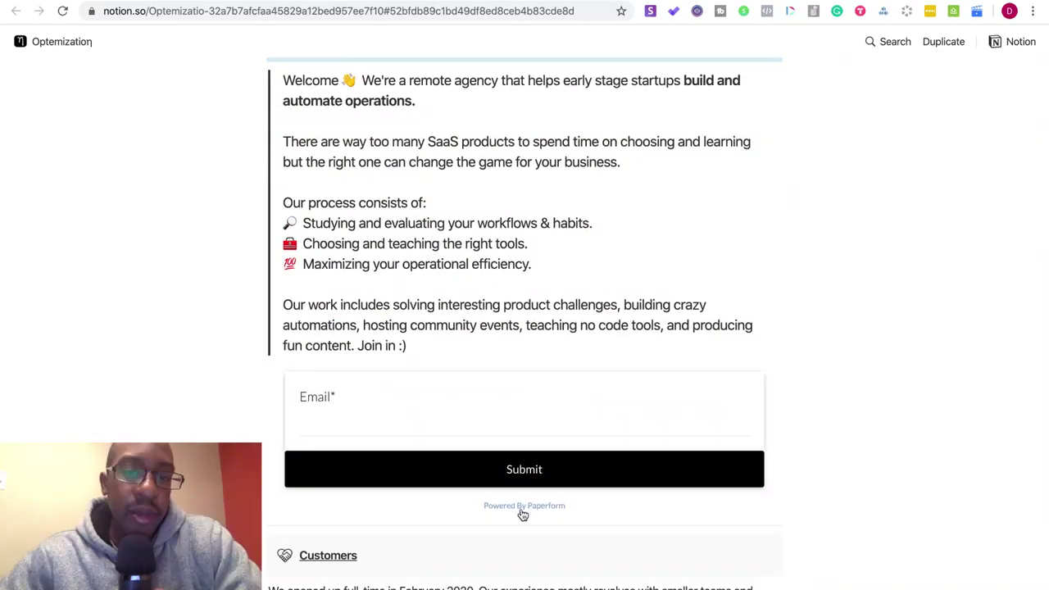
pyautogui.scroll(-5, 204, 422)
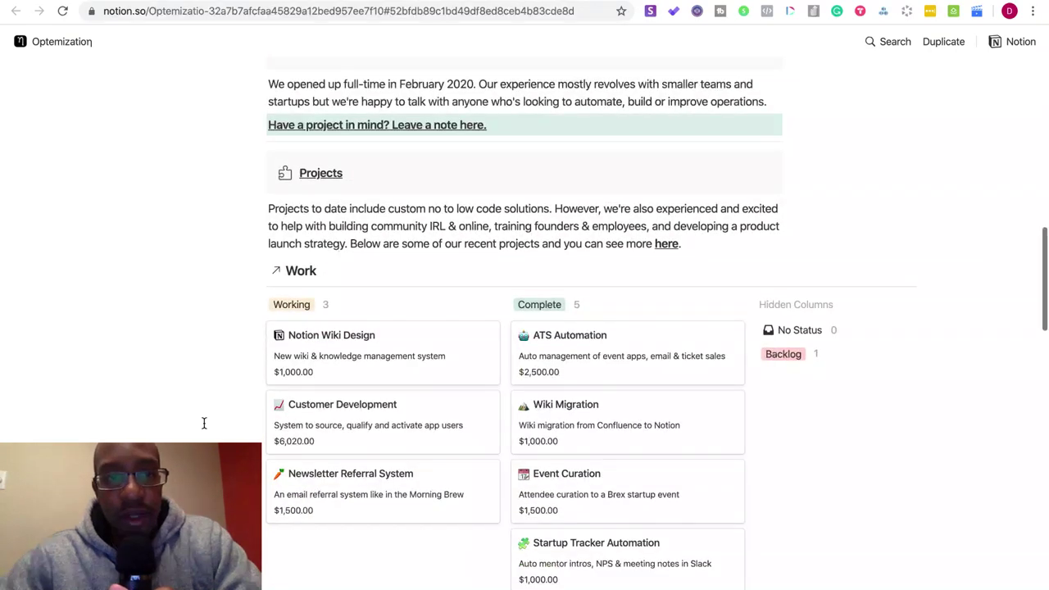
pyautogui.scroll(1, 204, 422)
pyautogui.scroll(-5, 243, 350)
pyautogui.scroll(5, 243, 350)
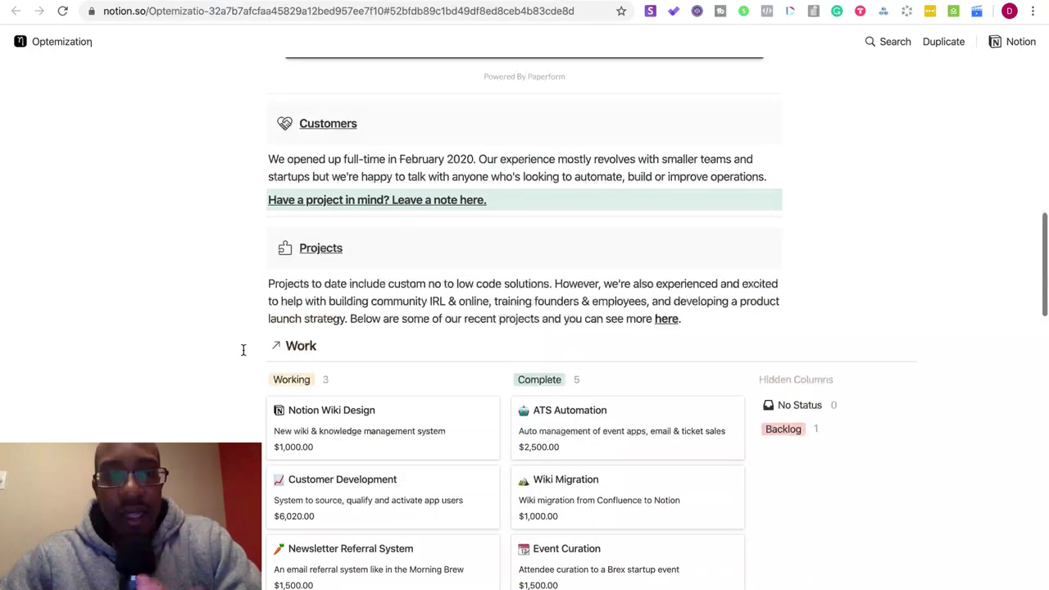
pyautogui.scroll(-8, 243, 350)
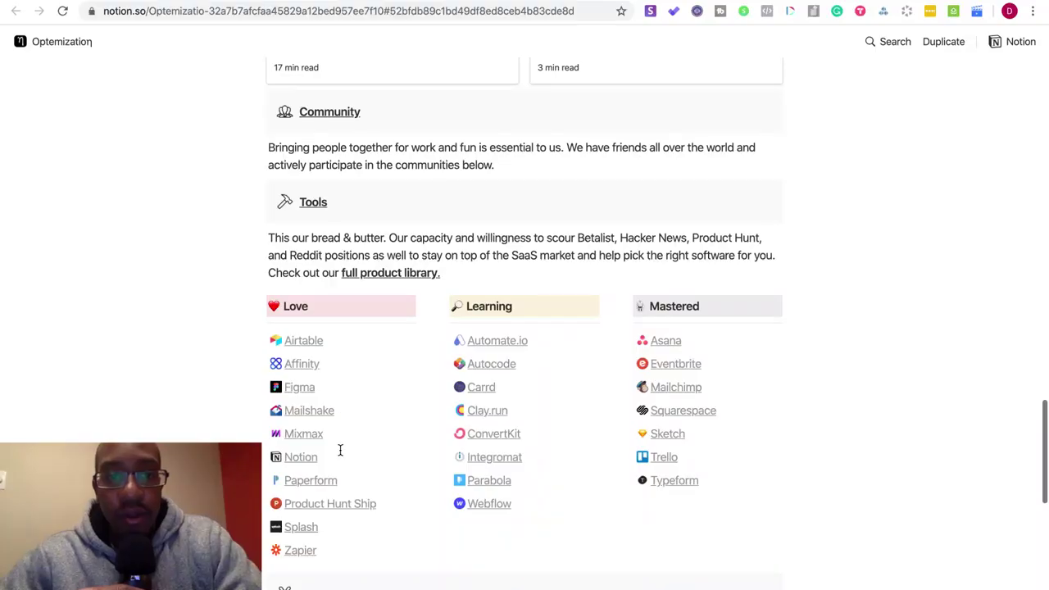
pyautogui.scroll(-3, 340, 450)
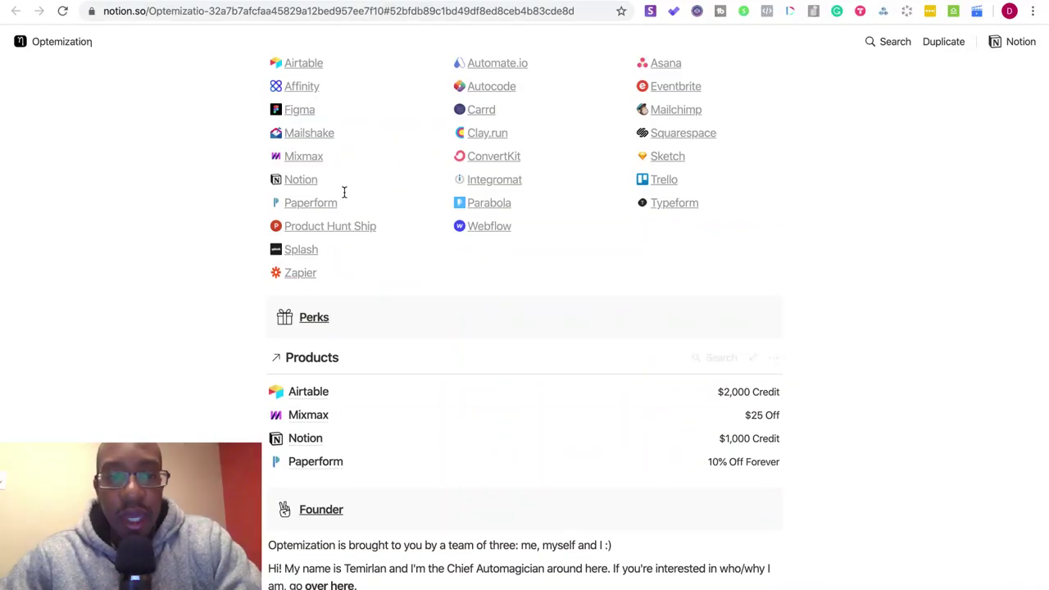
pyautogui.scroll(2, 337, 299)
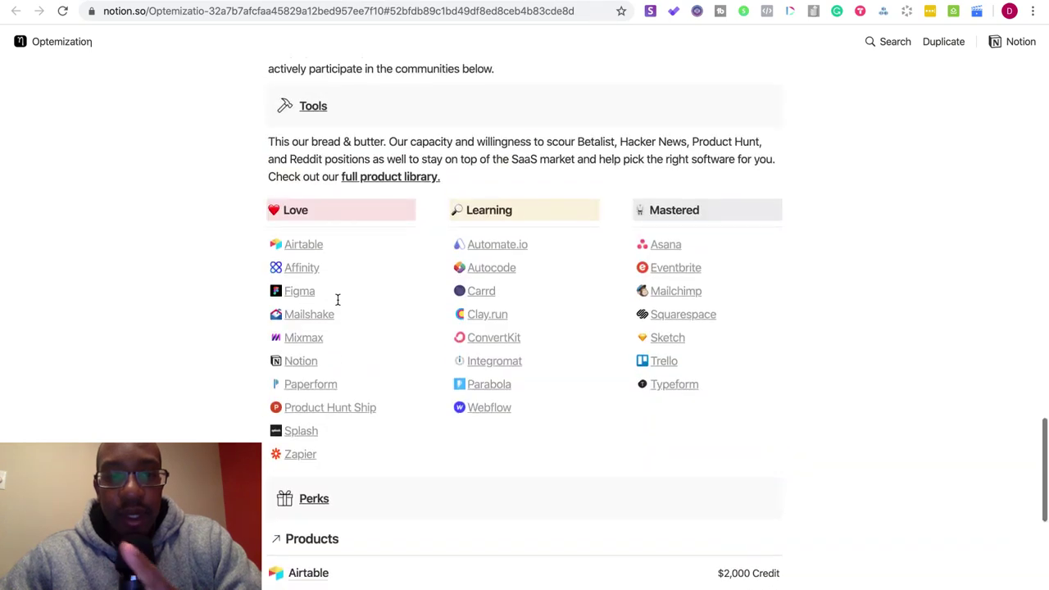
pyautogui.scroll(1, 338, 294)
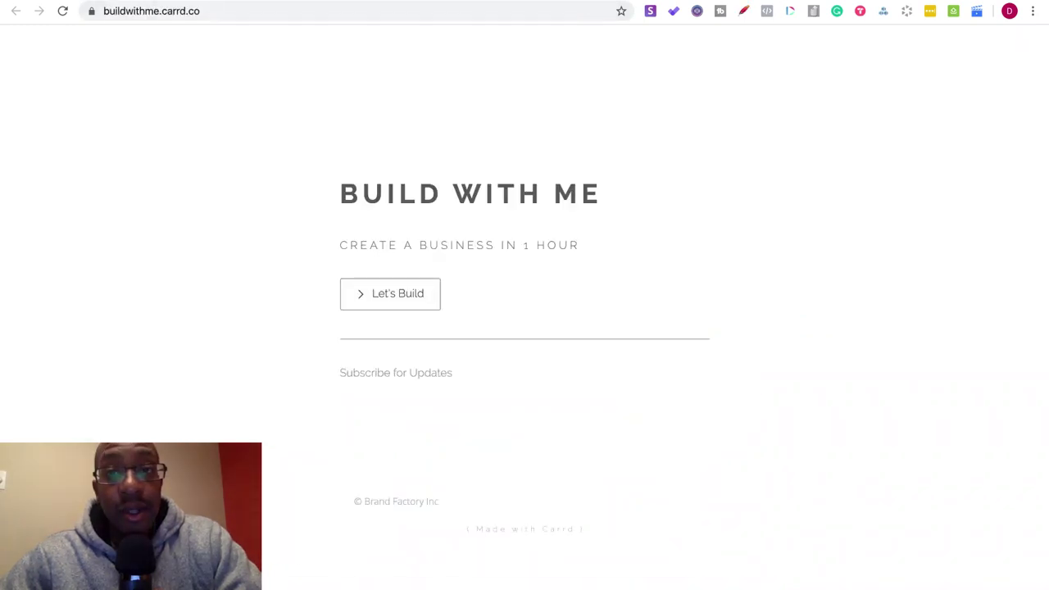
# - Follow the Carrd site's Let's Build button to the Build With Me Notion page
pyautogui.click(404, 298)
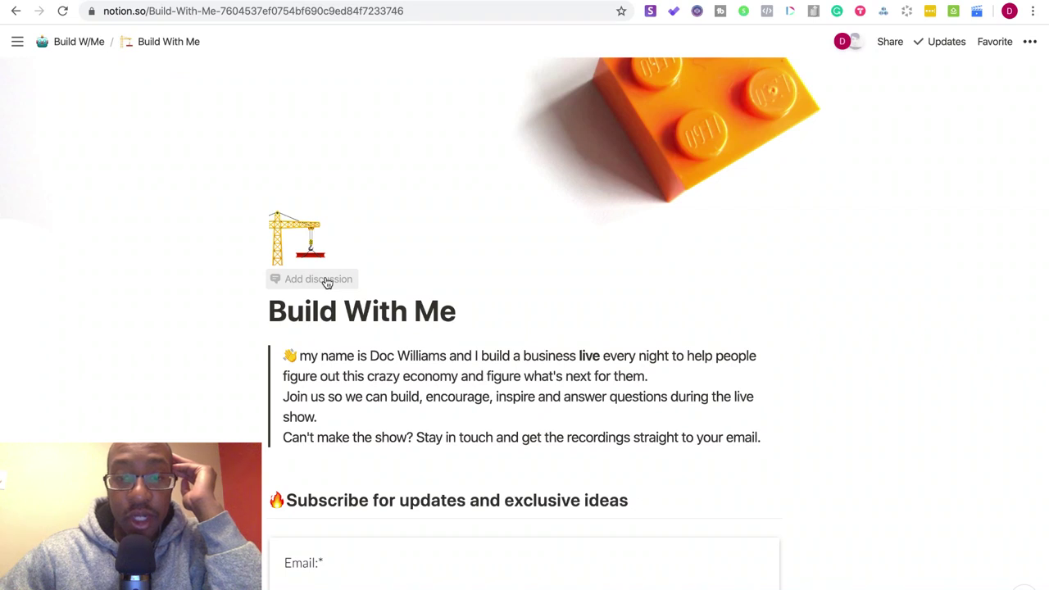
# - Replace 'updates' with 'episodes' in the subscribe heading
pyautogui.scroll(-3, 326, 282)
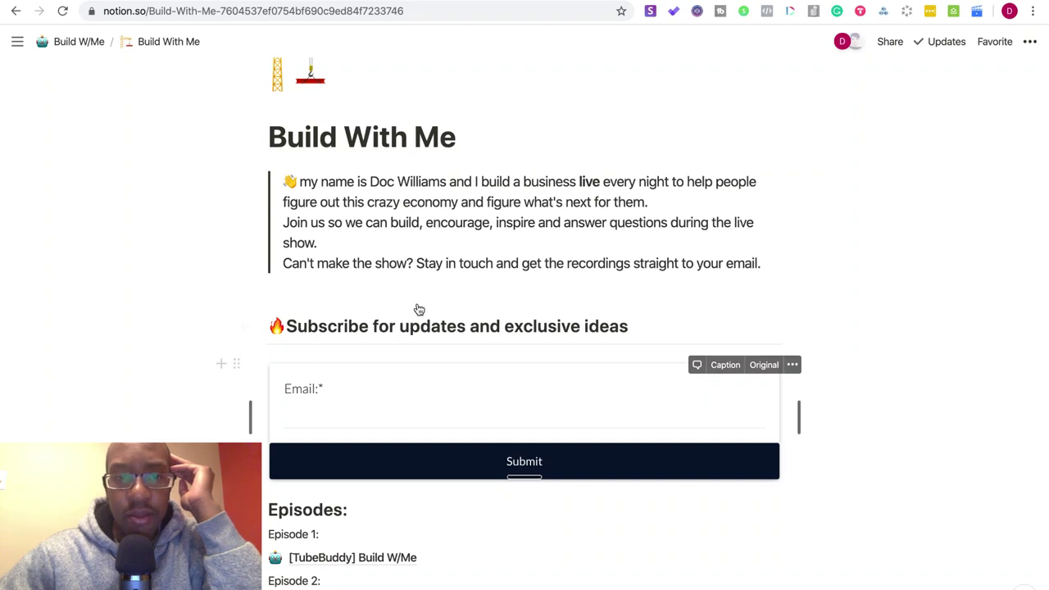
pyautogui.moveTo(466, 326); pyautogui.dragTo(399, 326)
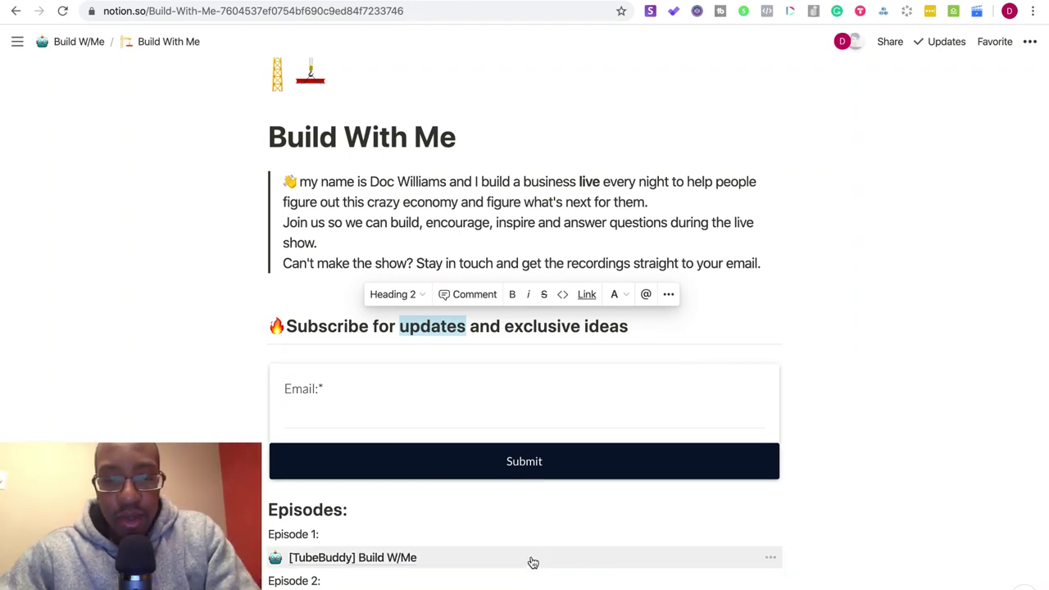
pyautogui.write('episodes')
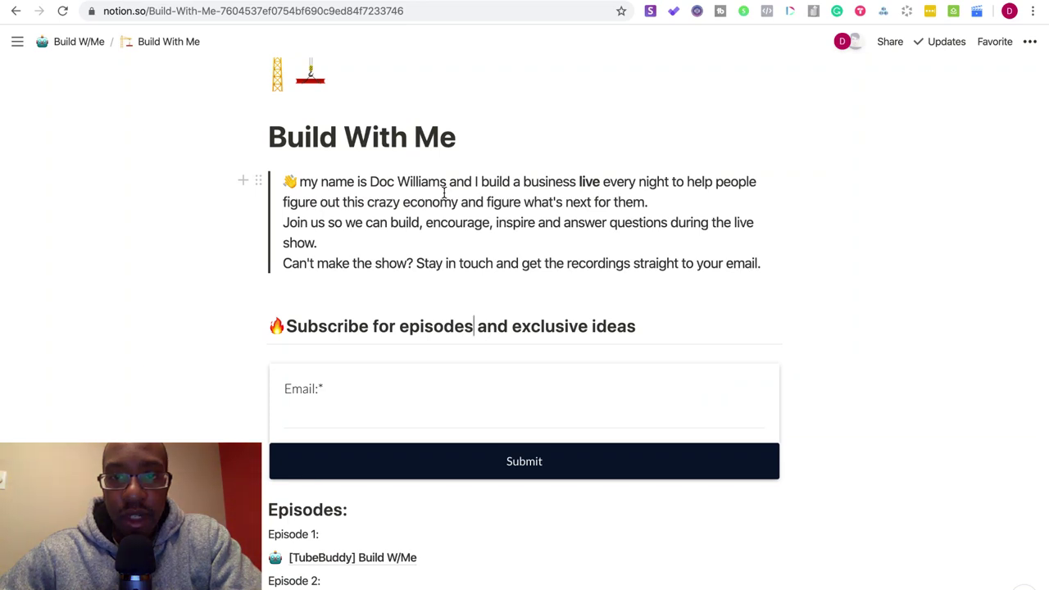
# - Rewrite the intro's first sentence to end 'shift to building a online business.'
pyautogui.moveTo(650, 201); pyautogui.dragTo(719, 181)
pyautogui.press('BackSpace')
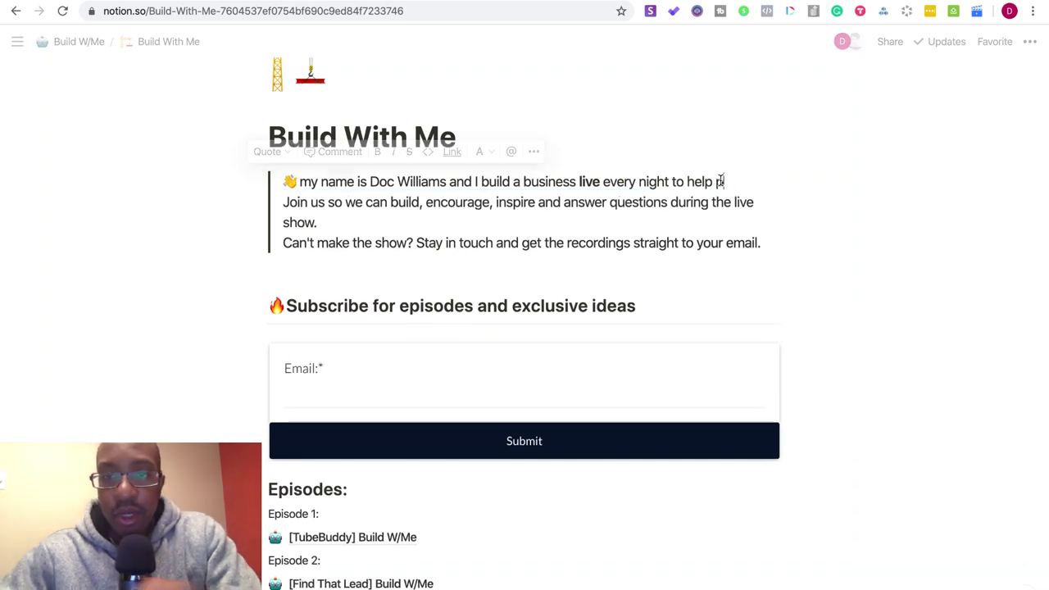
pyautogui.write('you b')
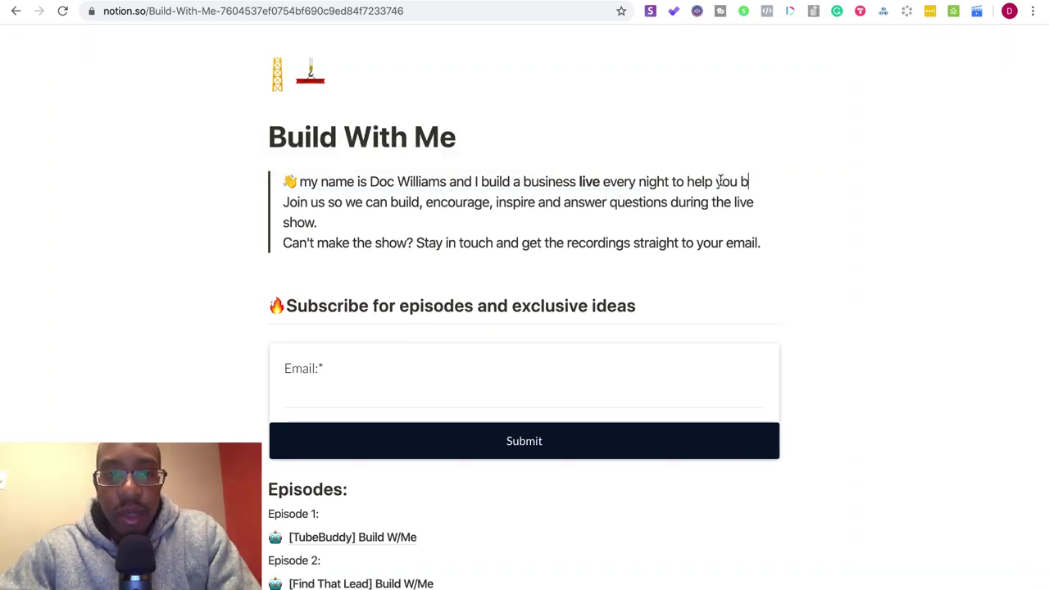
pyautogui.write('uild a online')
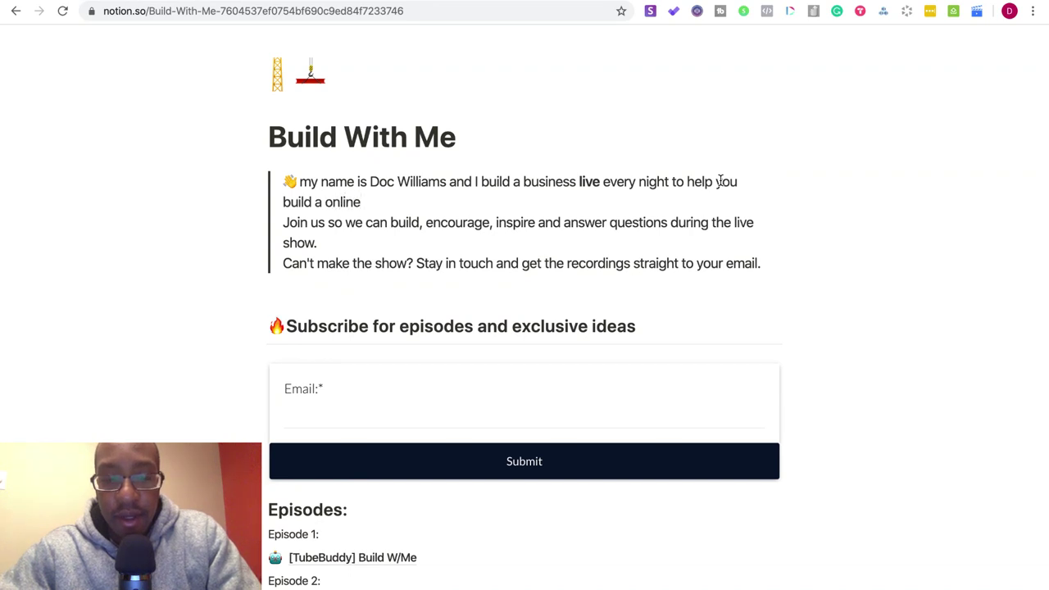
pyautogui.write('ness.')
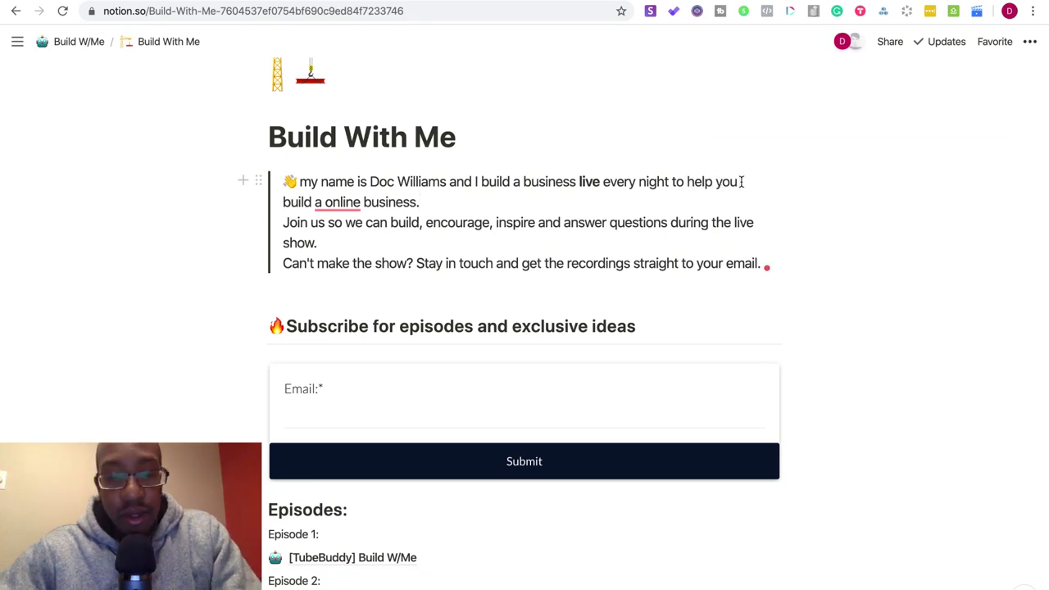
pyautogui.click(742, 181)
pyautogui.write('shift to')
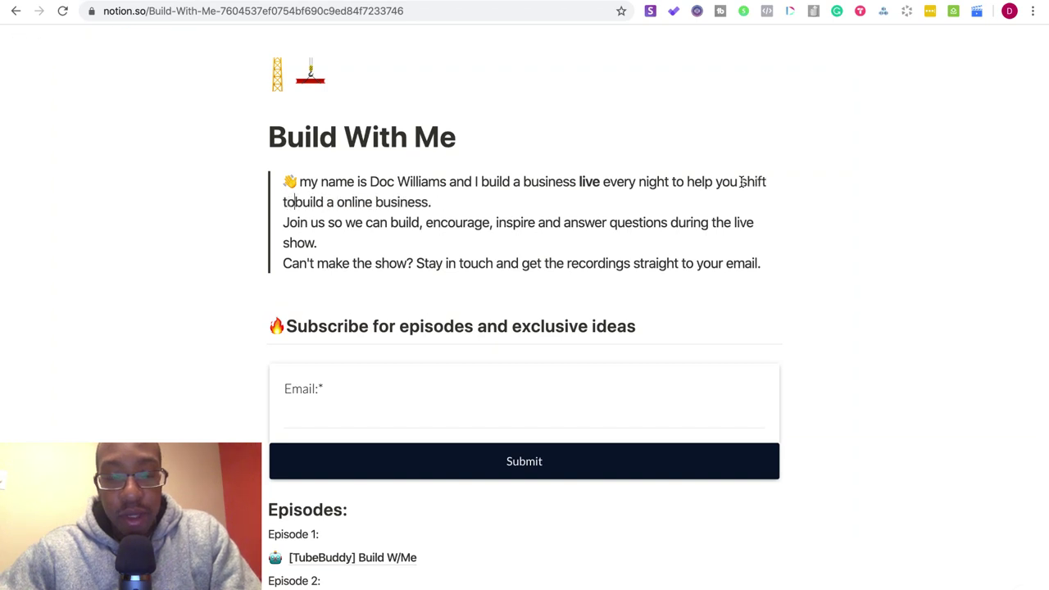
pyautogui.write(' bu')
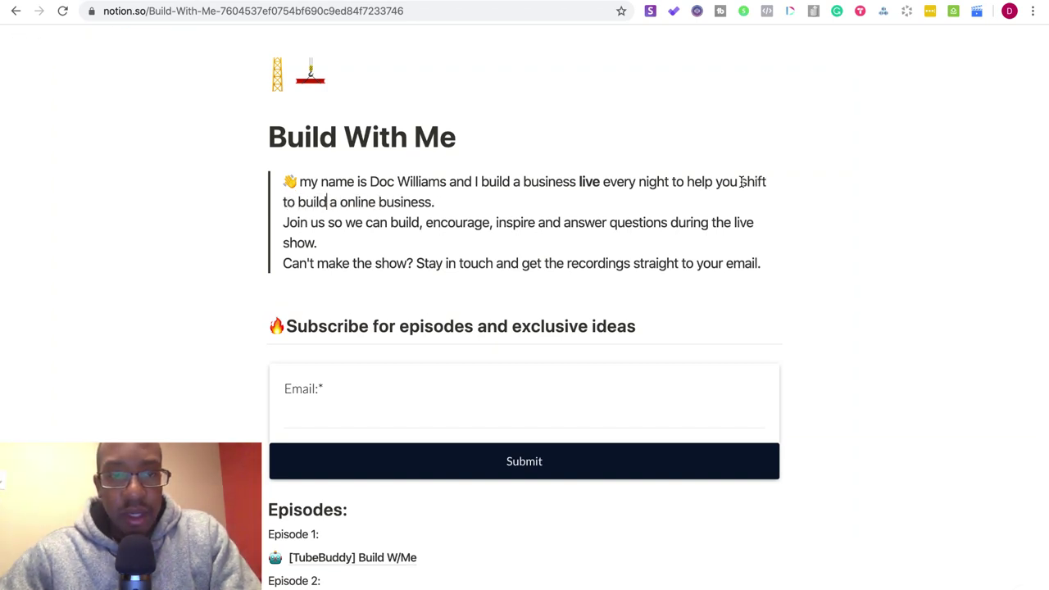
pyautogui.write('ilding')
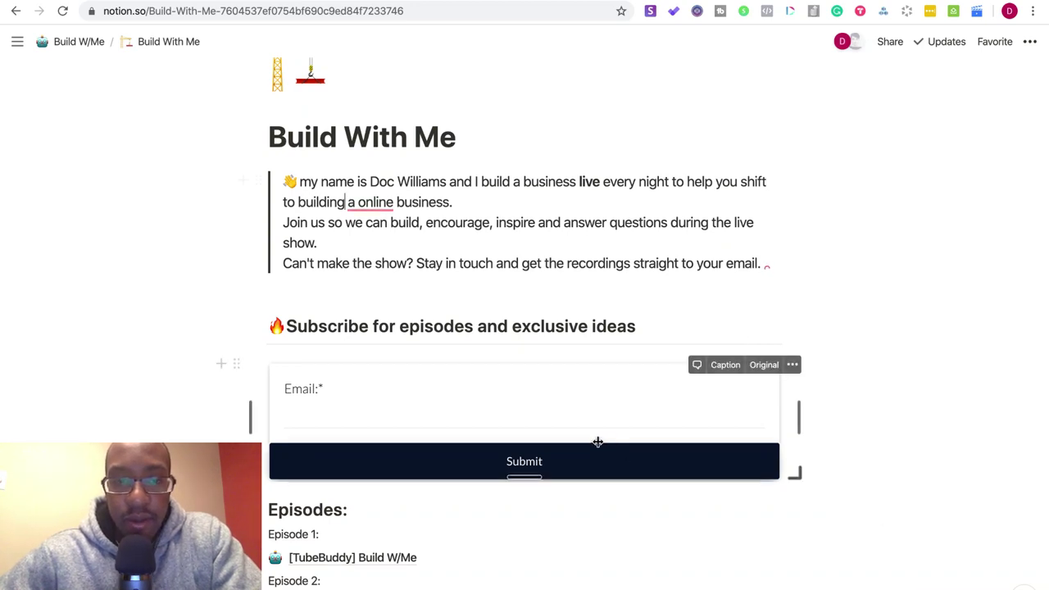
# - Make the heading 'new episodes', change 'Stay in touch' to 'Subscribe', and accept 'an online'
pyautogui.click(401, 325)
pyautogui.write('new')
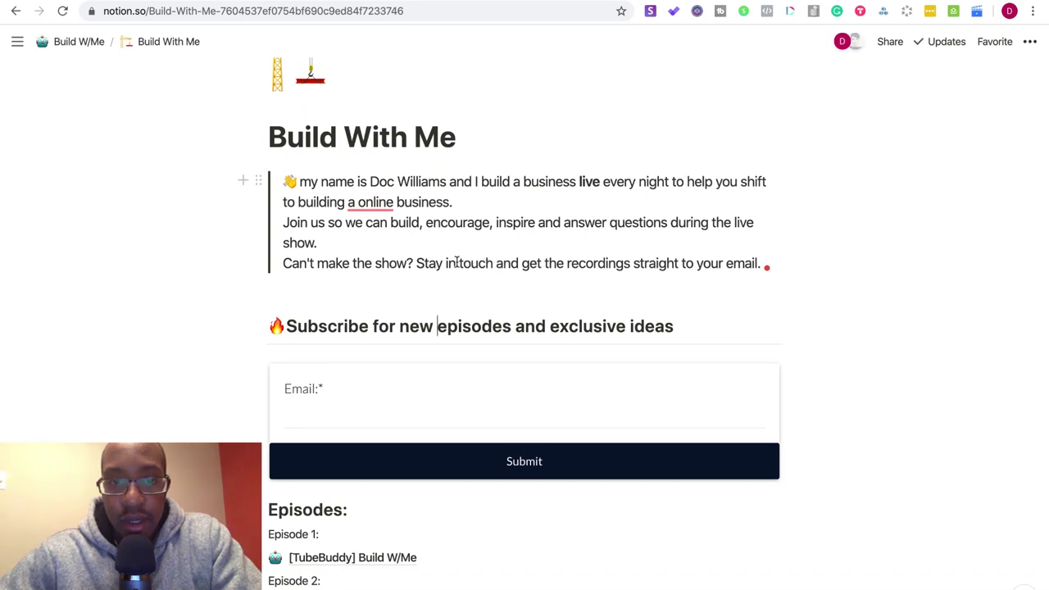
pyautogui.moveTo(415, 263); pyautogui.dragTo(494, 265)
pyautogui.write('Subscribe')
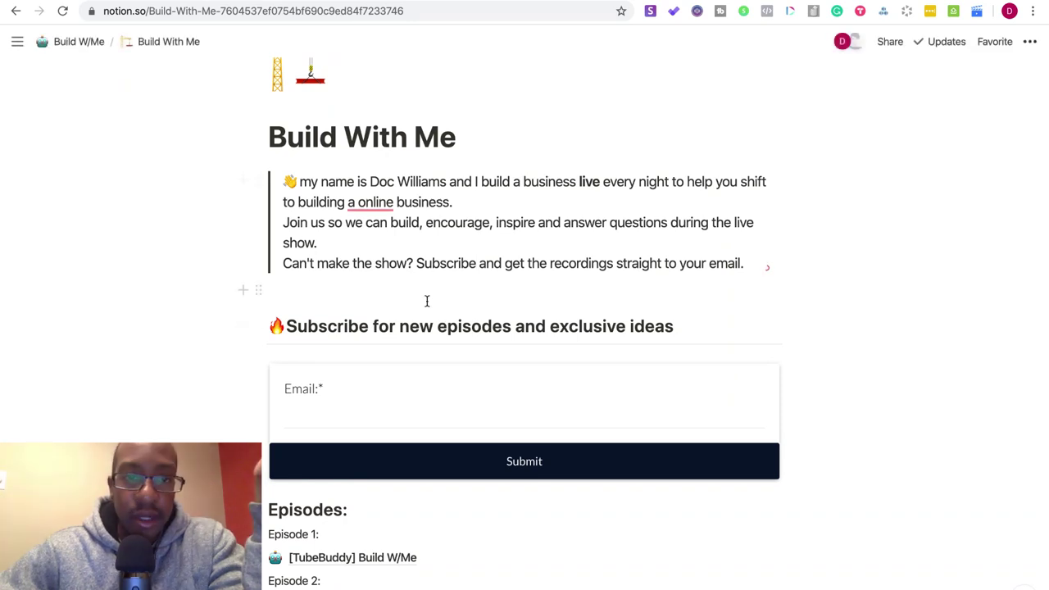
pyautogui.moveTo(361, 202)
pyautogui.click(372, 251)
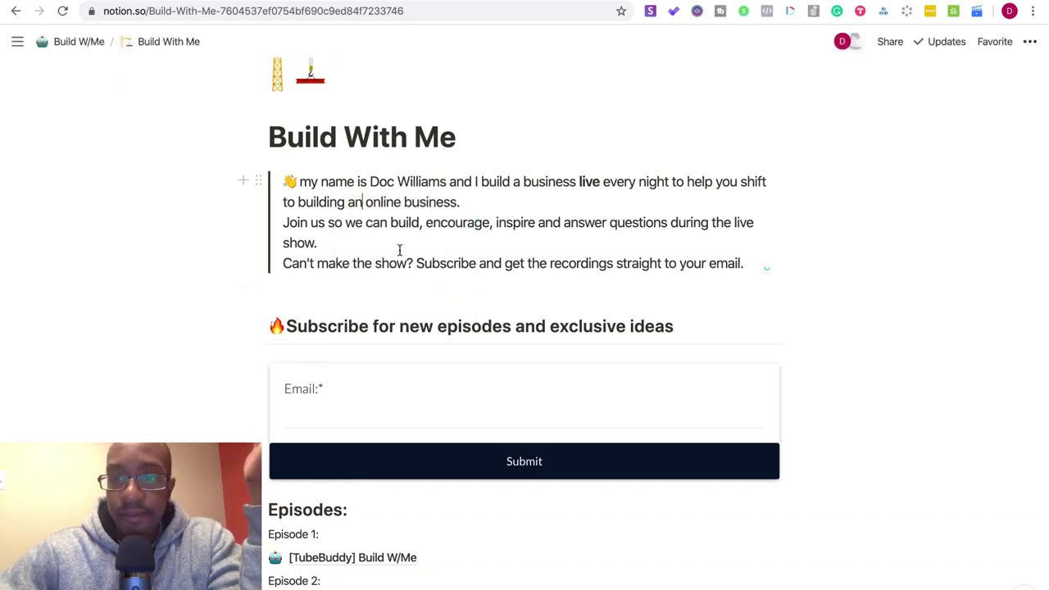
pyautogui.scroll(-5, 398, 250)
pyautogui.scroll(2, 402, 262)
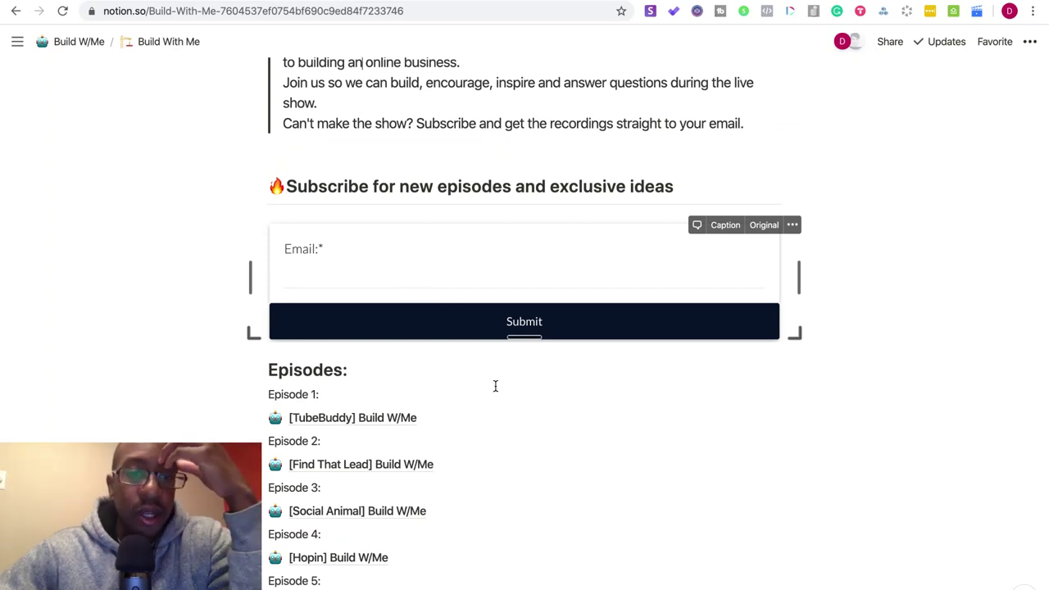
pyautogui.scroll(-3, 450, 304)
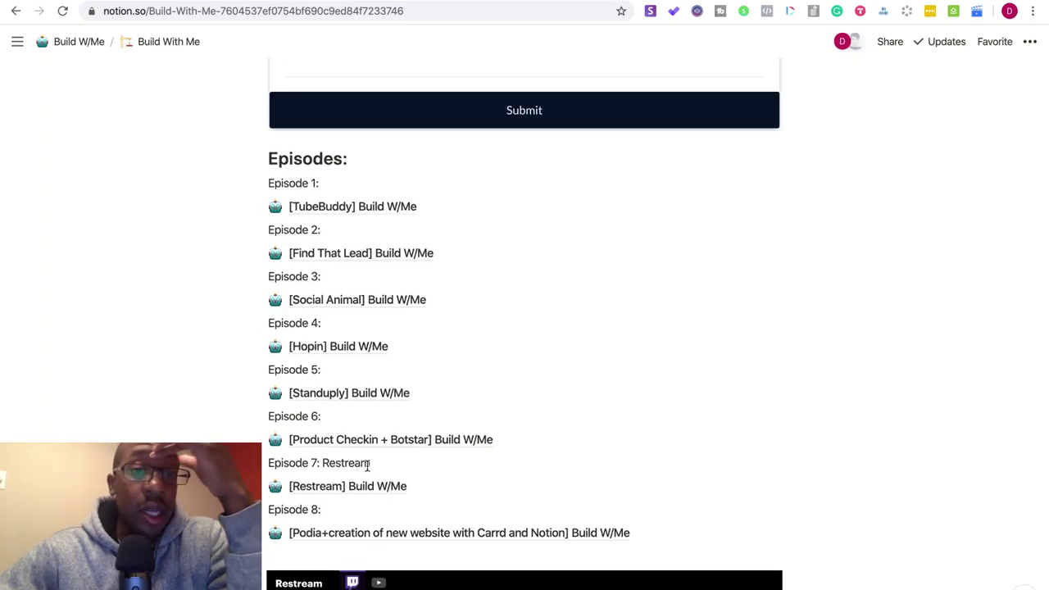
pyautogui.click(308, 206)
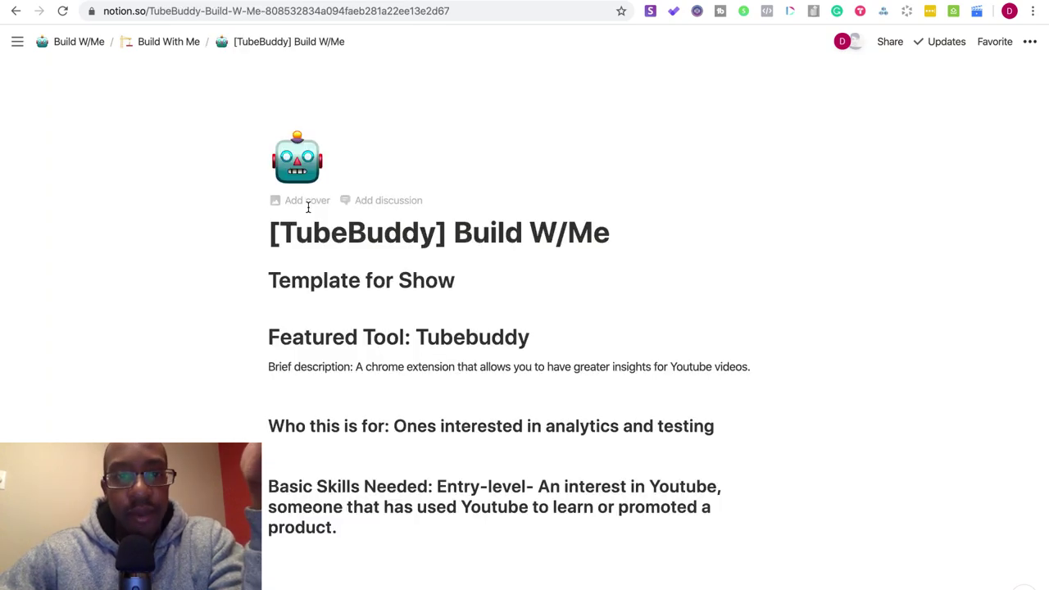
pyautogui.scroll(-15, 323, 325)
pyautogui.scroll(5, 322, 326)
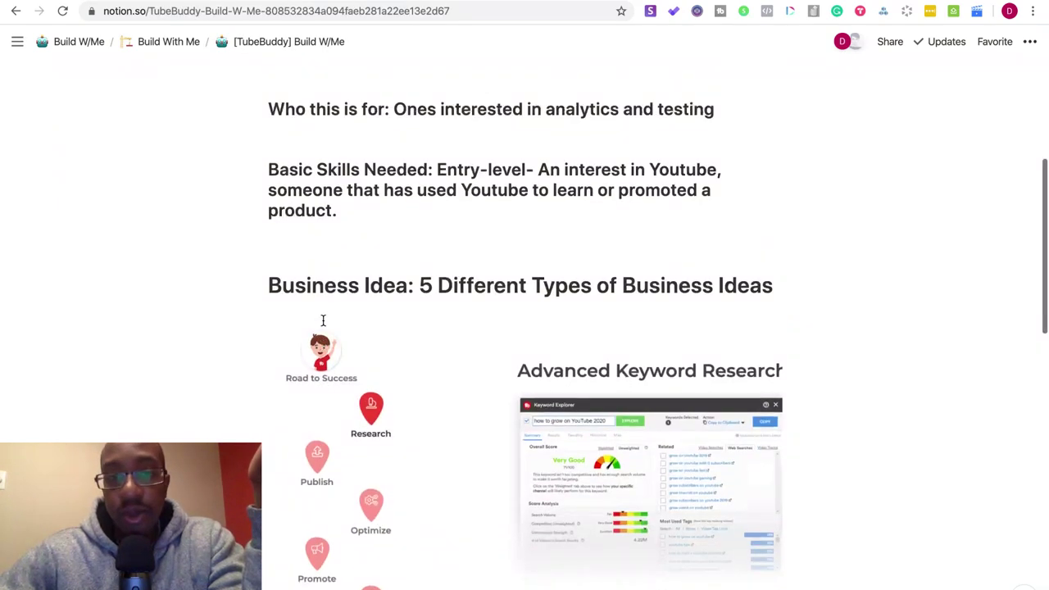
pyautogui.scroll(-10, 322, 321)
pyautogui.scroll(-3, 323, 320)
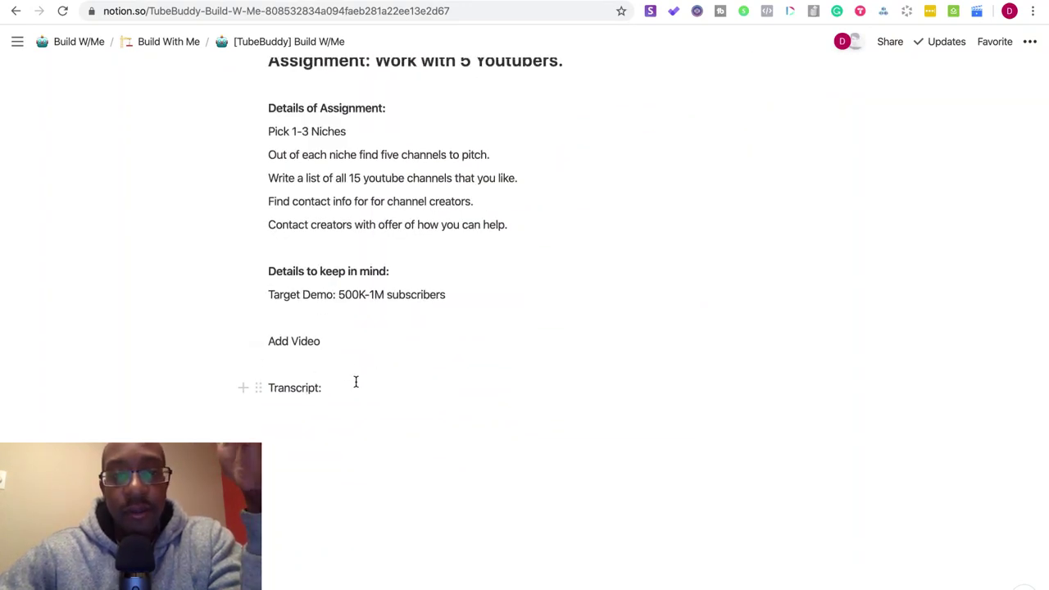
pyautogui.scroll(20, 355, 381)
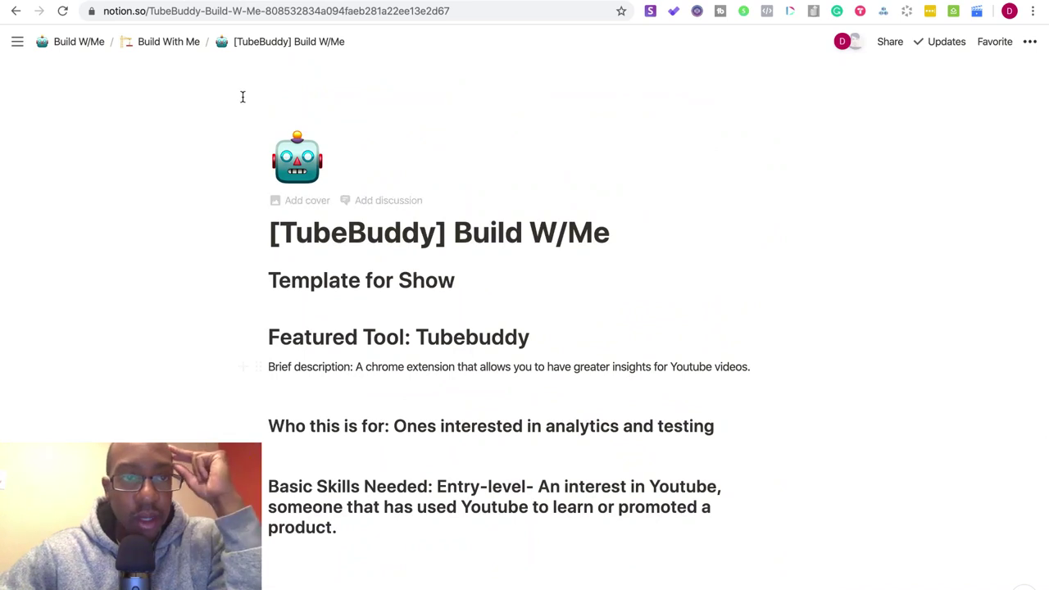
pyautogui.click(182, 48)
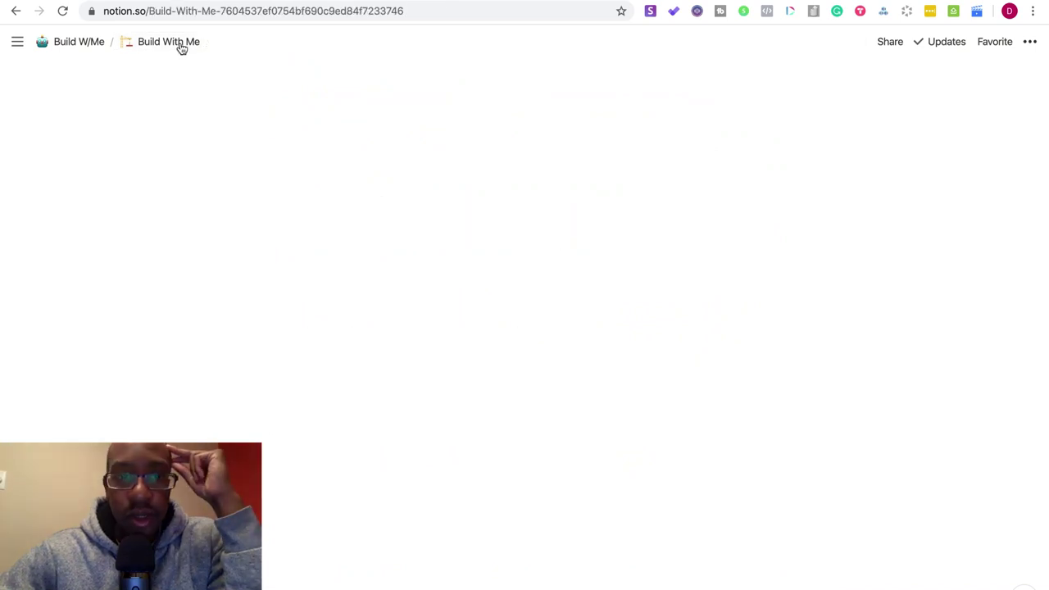
pyautogui.scroll(-1, 359, 230)
pyautogui.scroll(-15, 360, 230)
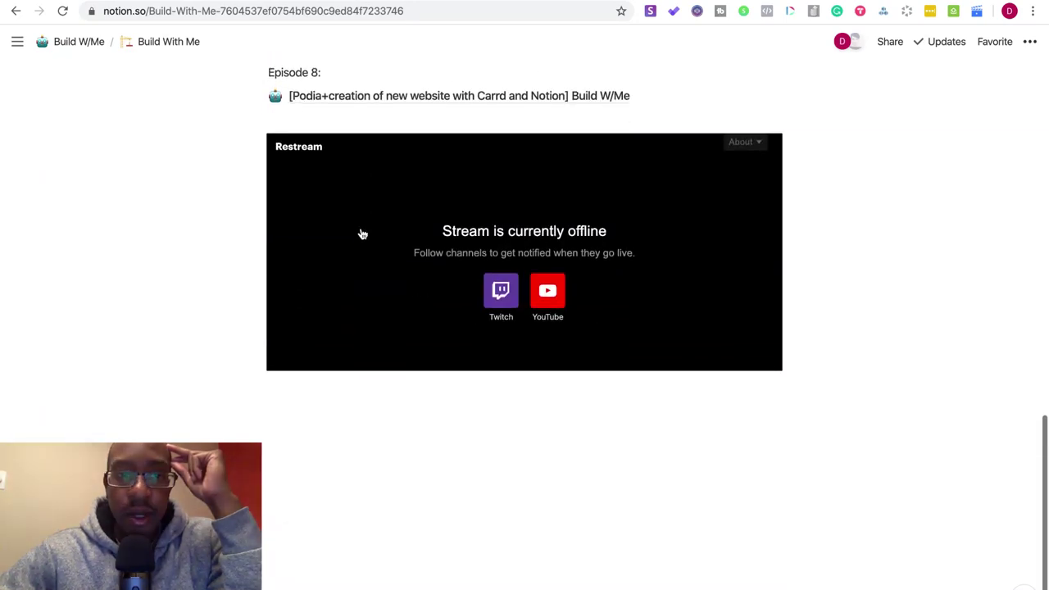
pyautogui.scroll(15, 361, 230)
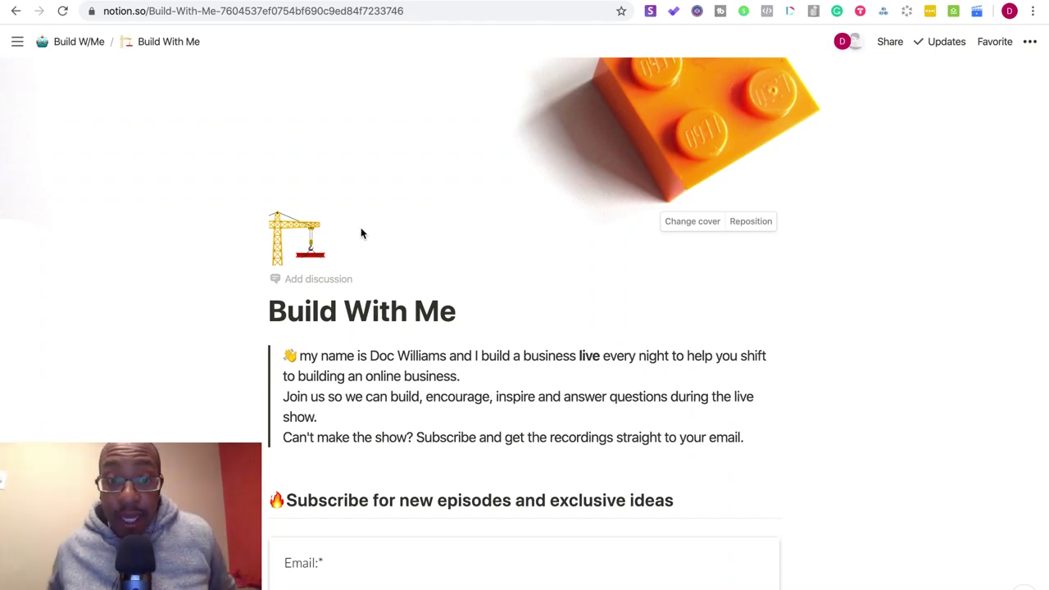
pyautogui.scroll(-5, 360, 227)
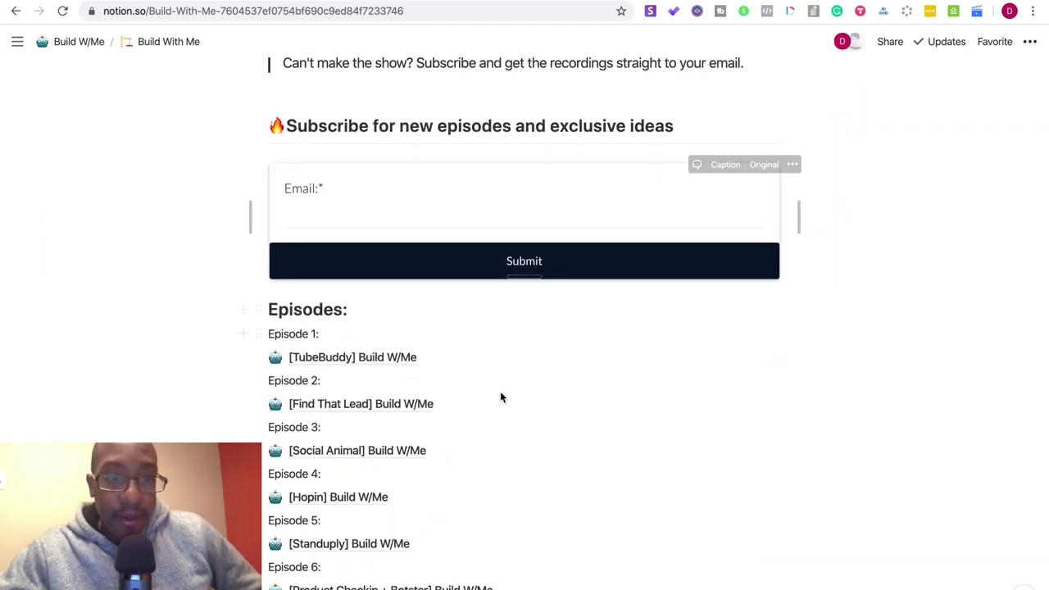
pyautogui.scroll(-5, 500, 394)
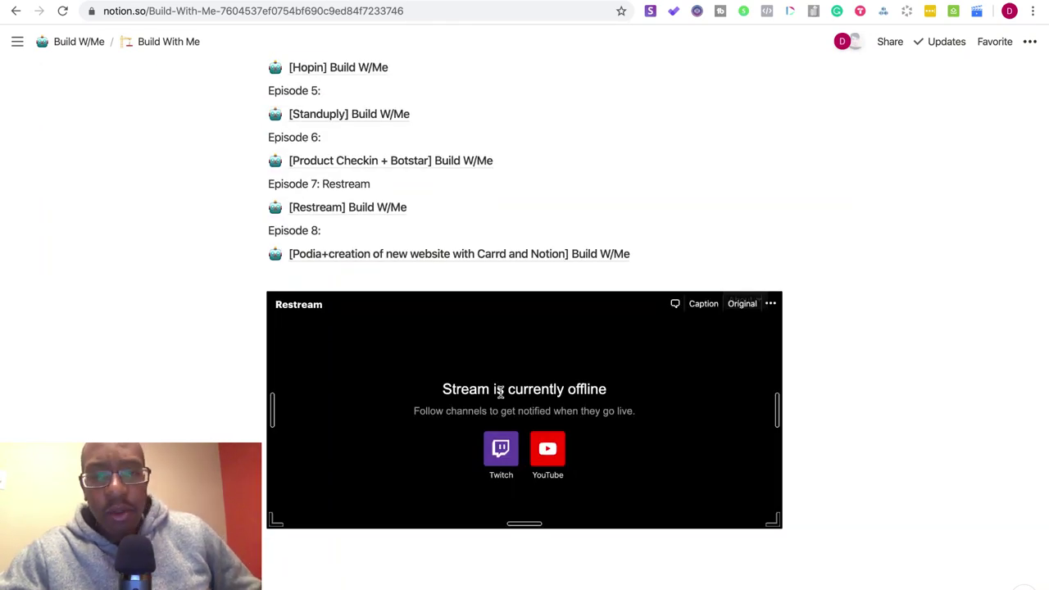